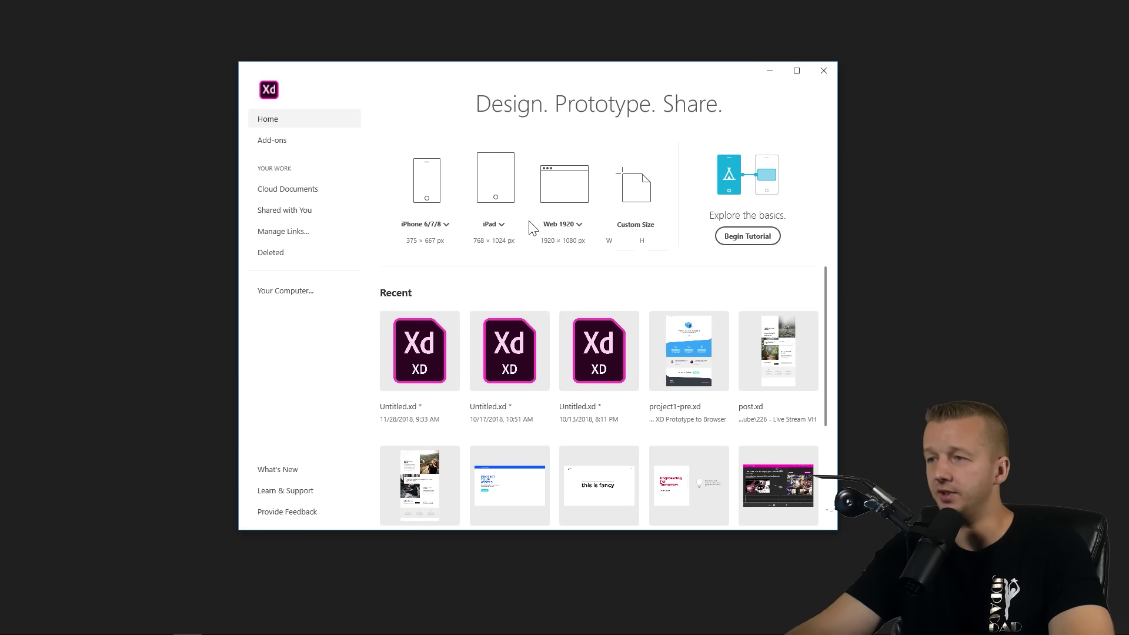
# Create a new document with a Web 1920 artboard of 1920 × 1080 px and maximize the window
pyautogui.click(559, 186)
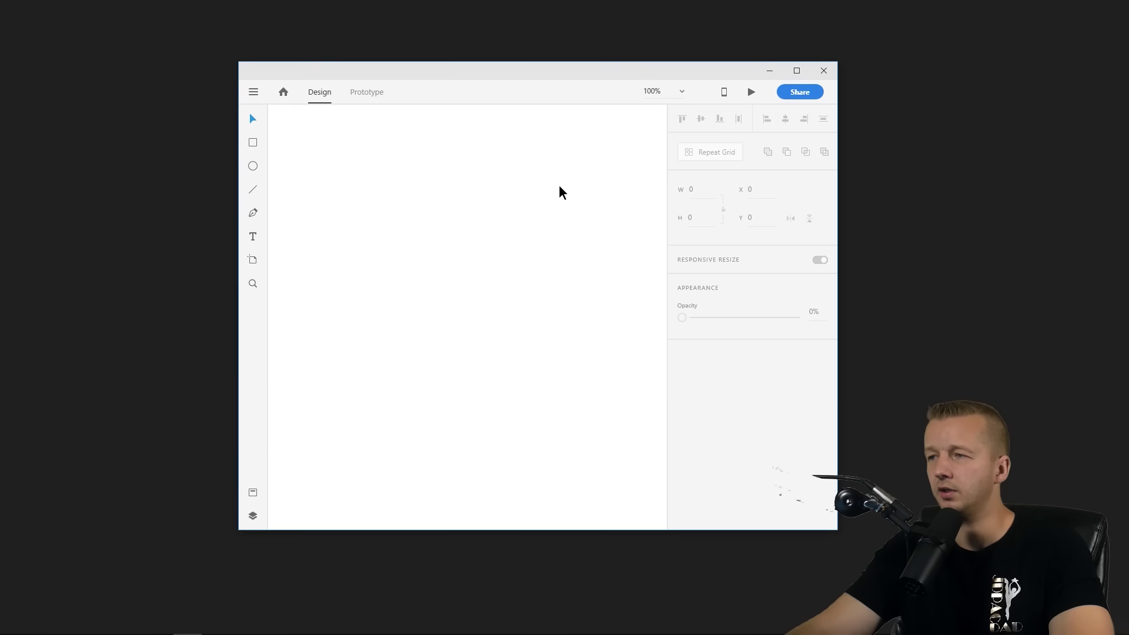
pyautogui.doubleClick(543, 73)
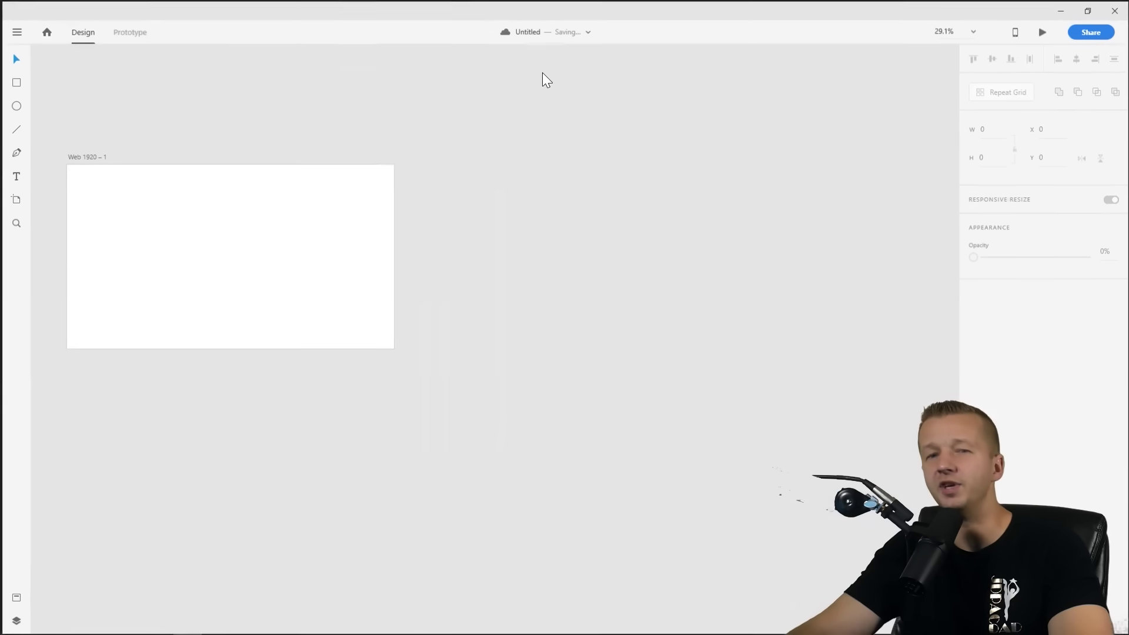
pyautogui.moveTo(251, 201); pyautogui.dragTo(451, 224)
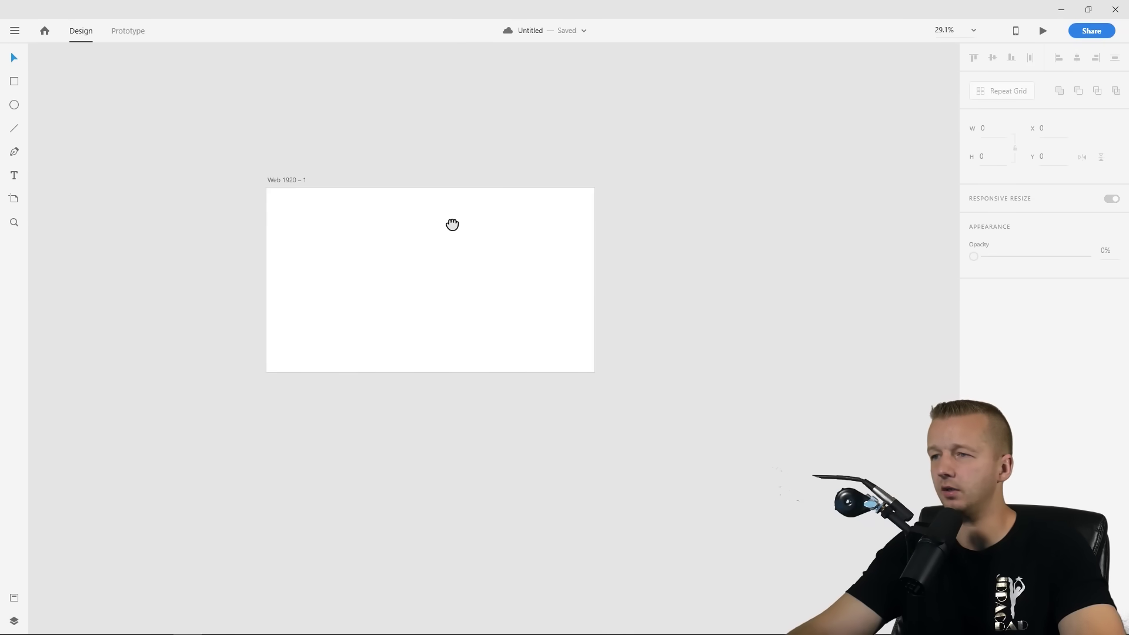
pyautogui.scroll(4, 394, 251)
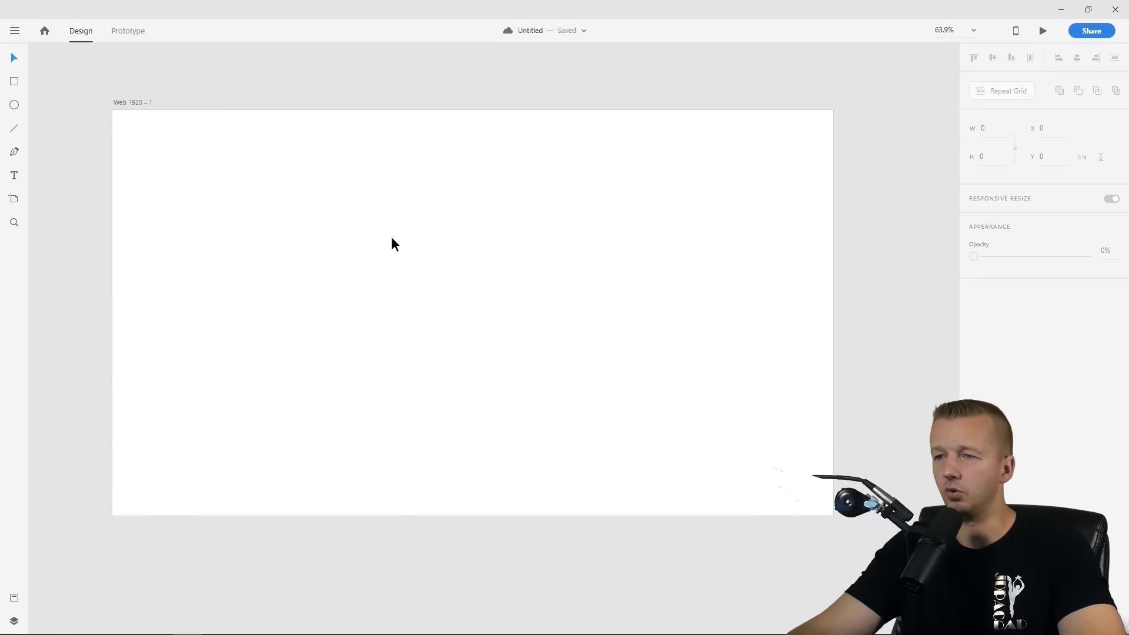
pyautogui.scroll(-5, 391, 236)
pyautogui.scroll(4, 390, 237)
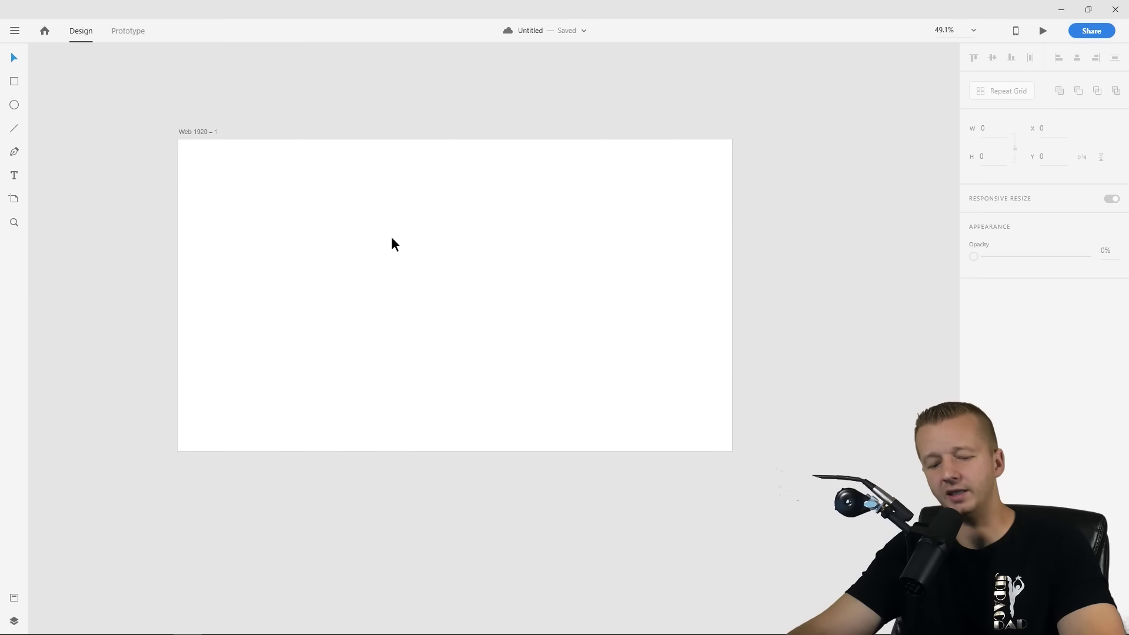
pyautogui.scroll(-3, 391, 238)
pyautogui.scroll(4, 392, 236)
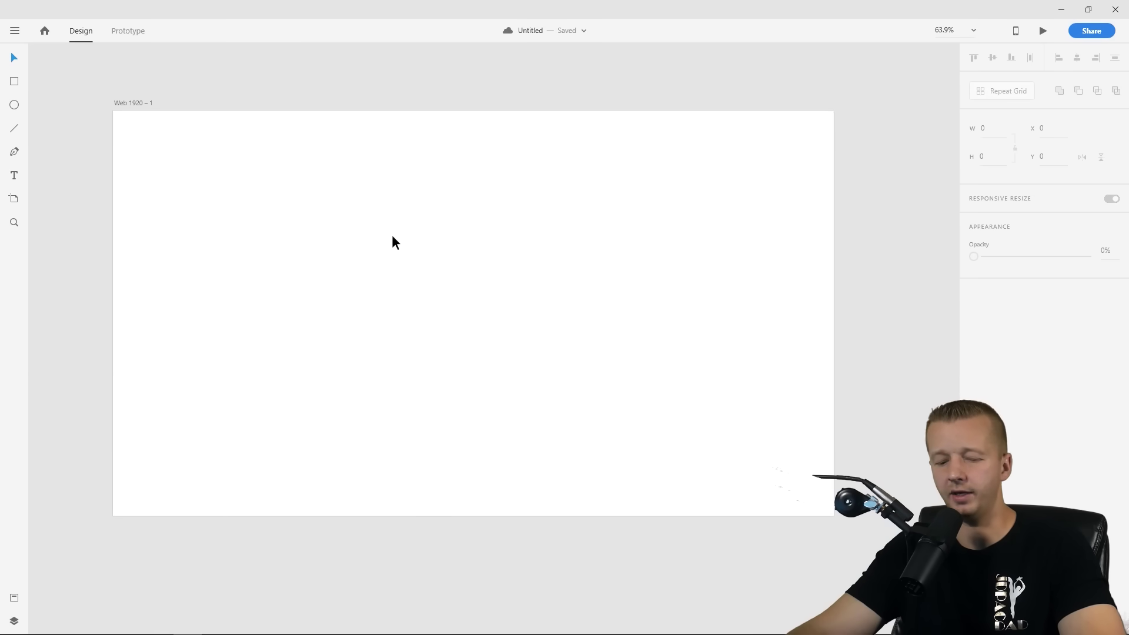
pyautogui.press('space')
pyautogui.moveTo(357, 222)
pyautogui.mouseDown()
pyautogui.moveTo(479, 222)
pyautogui.moveTo(368, 201)
pyautogui.moveTo(335, 245)
pyautogui.moveTo(363, 232)
pyautogui.mouseUp()
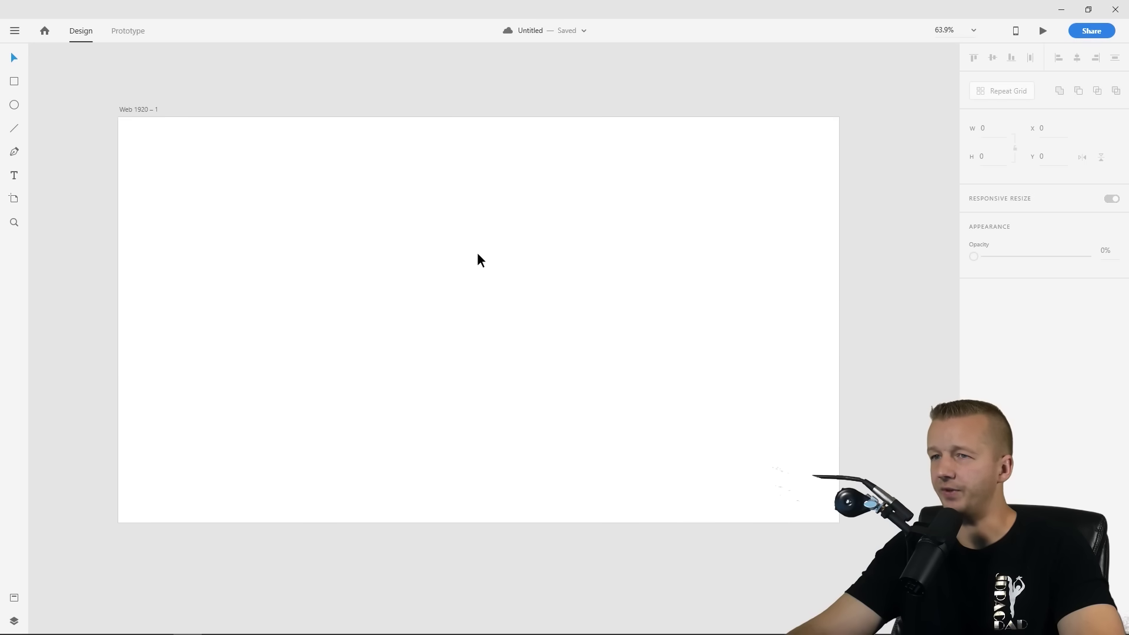
pyautogui.click(150, 111)
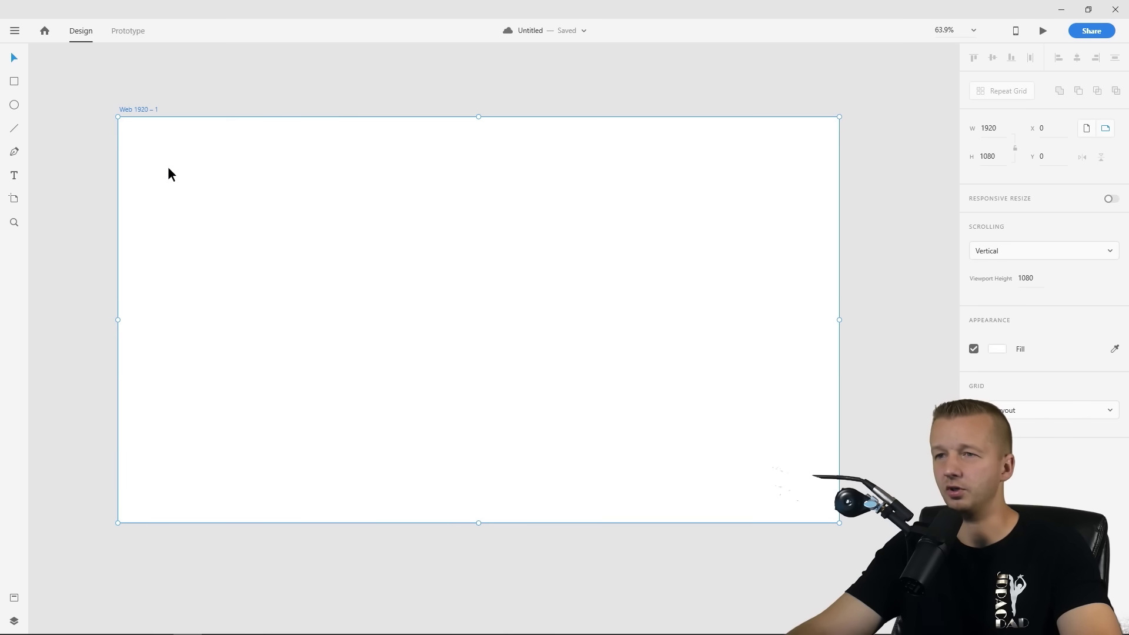
pyautogui.scroll(-3, 523, 223)
pyautogui.scroll(2, 523, 222)
pyautogui.scroll(-1, 523, 222)
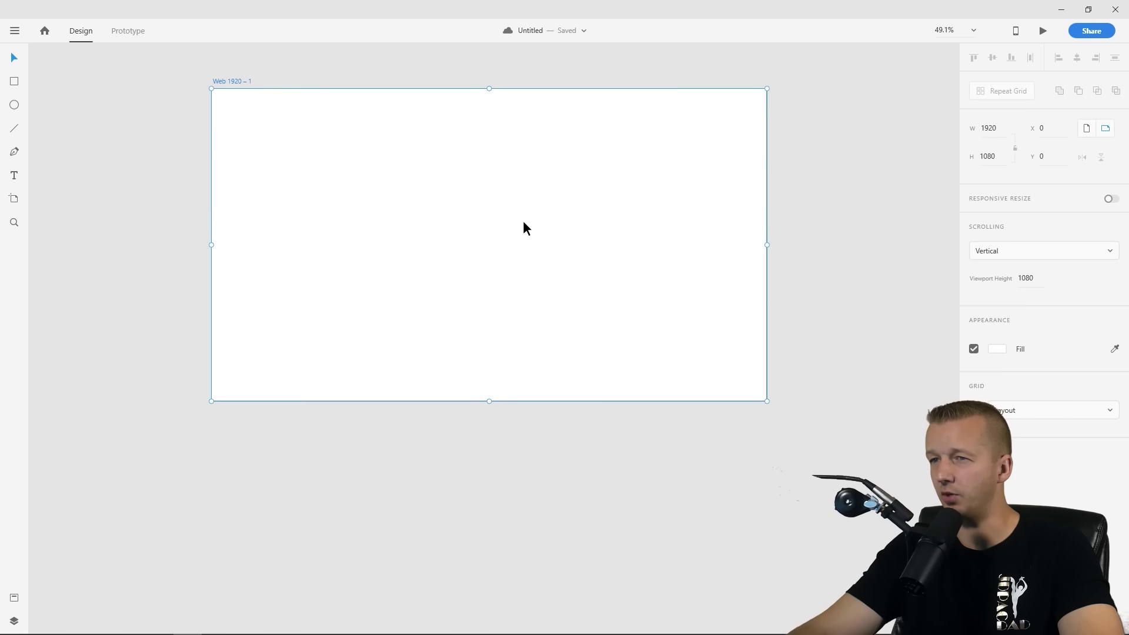
pyautogui.scroll(2, 523, 223)
pyautogui.scroll(-2, 524, 224)
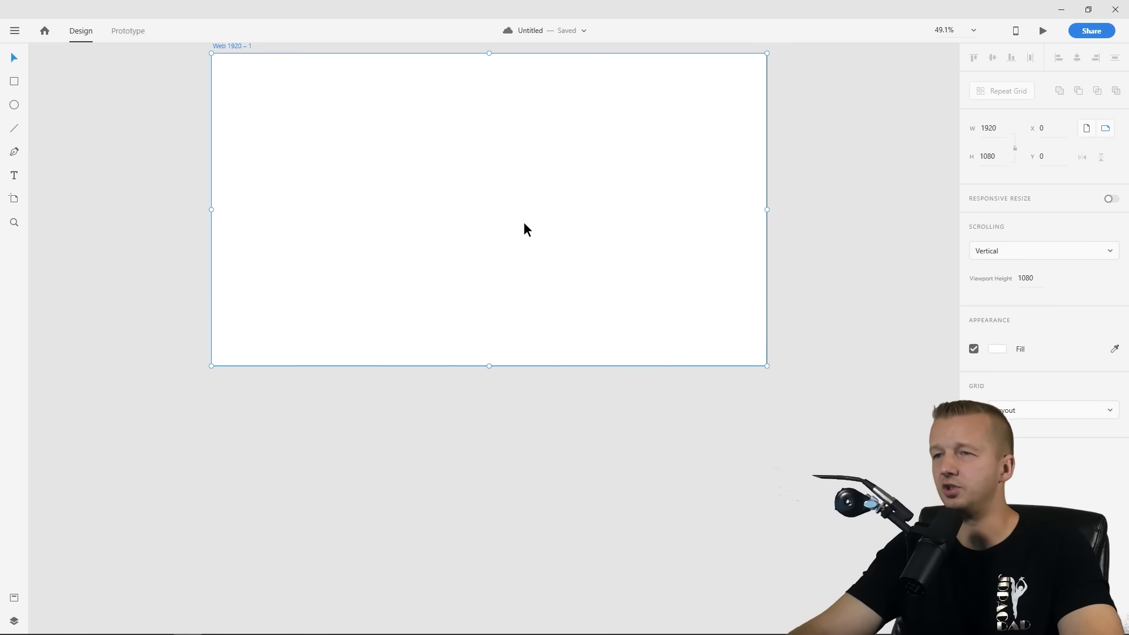
pyautogui.scroll(4, 524, 223)
pyautogui.scroll(-2, 525, 224)
pyautogui.scroll(-2, 525, 224)
pyautogui.scroll(3, 525, 224)
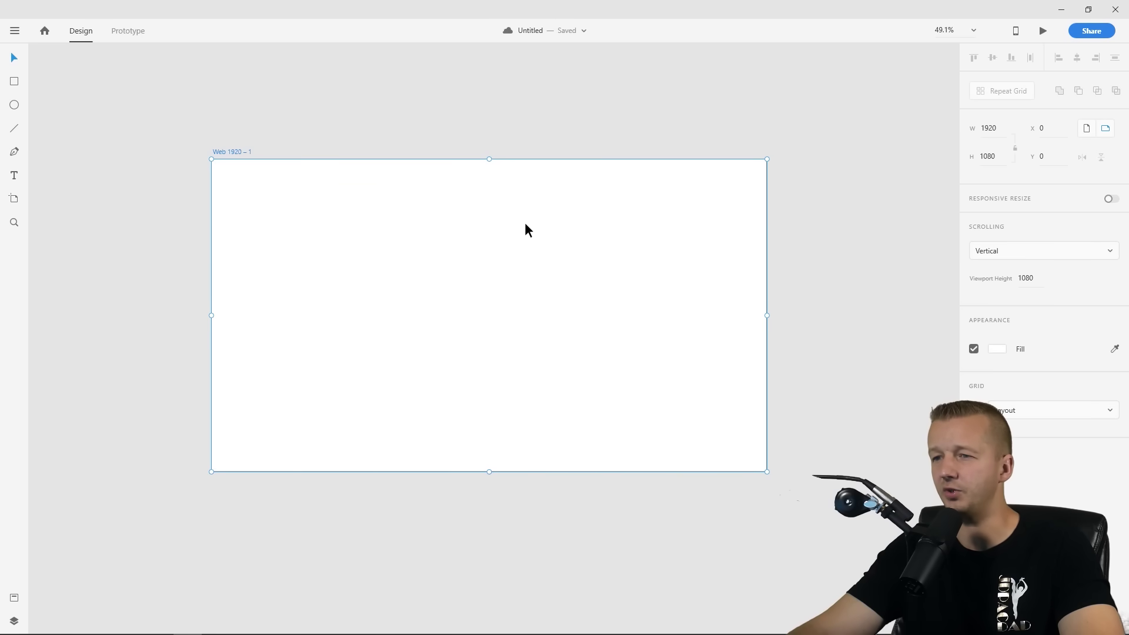
pyautogui.scroll(-2, 527, 225)
pyautogui.scroll(1, 510, 227)
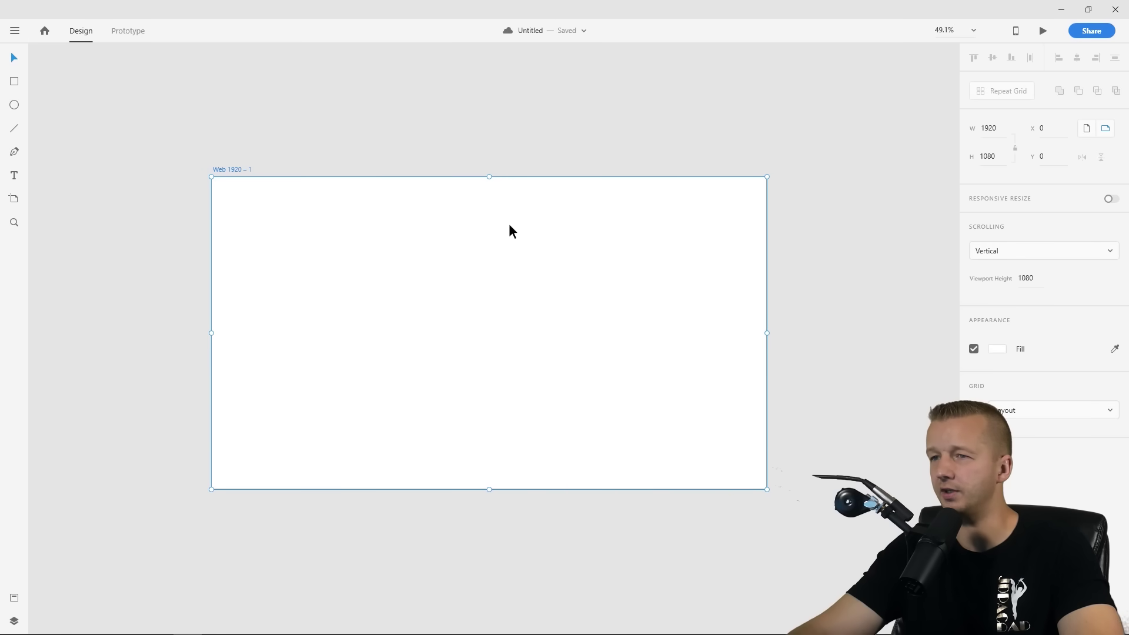
# Rename the Web 1920 artboard as Home
pyautogui.click(313, 138)
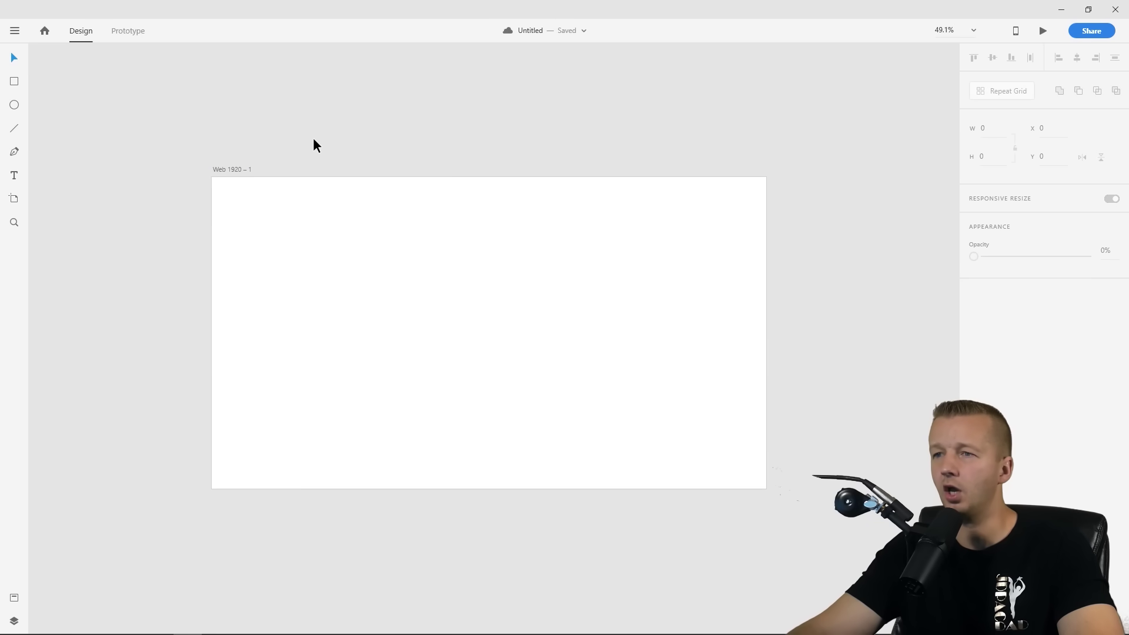
pyautogui.doubleClick(233, 170)
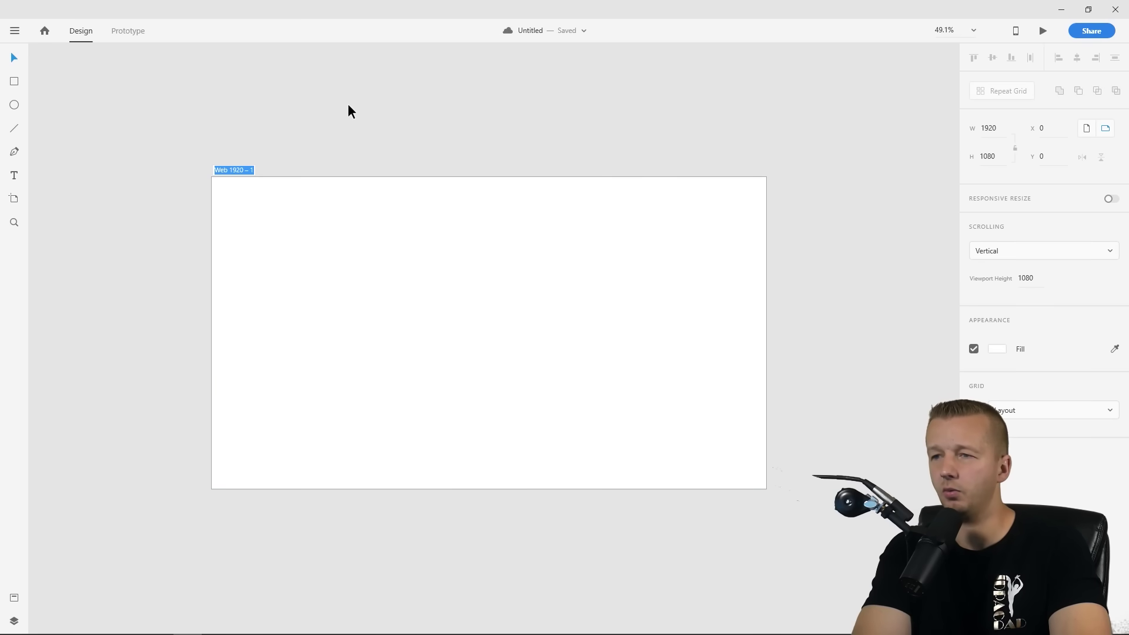
pyautogui.write('Home')
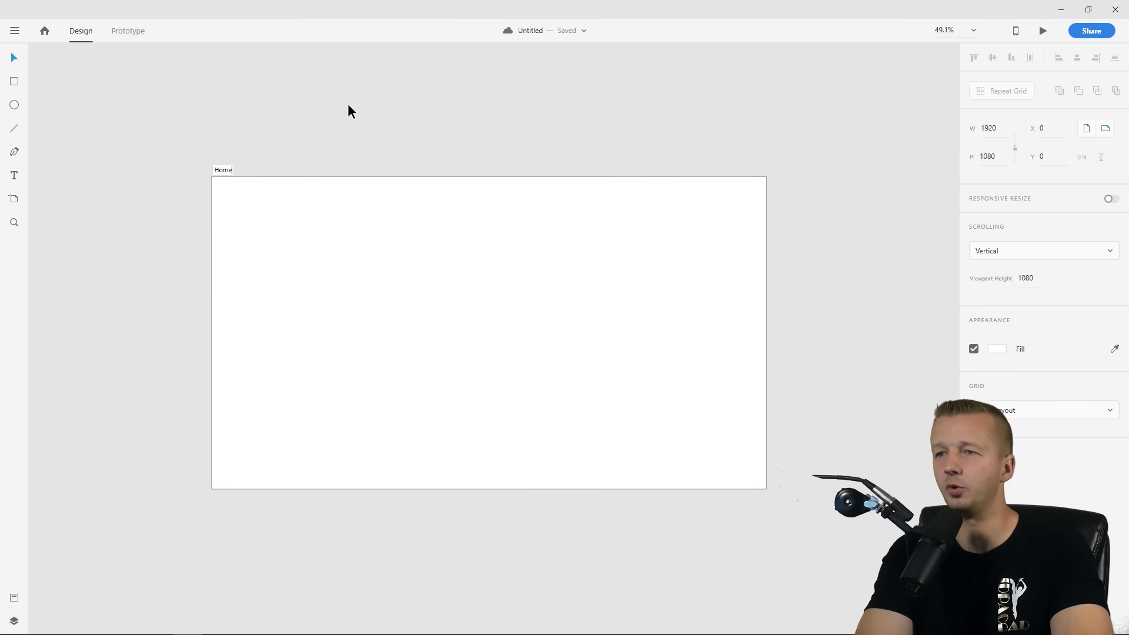
pyautogui.press('Return')
pyautogui.click(349, 105)
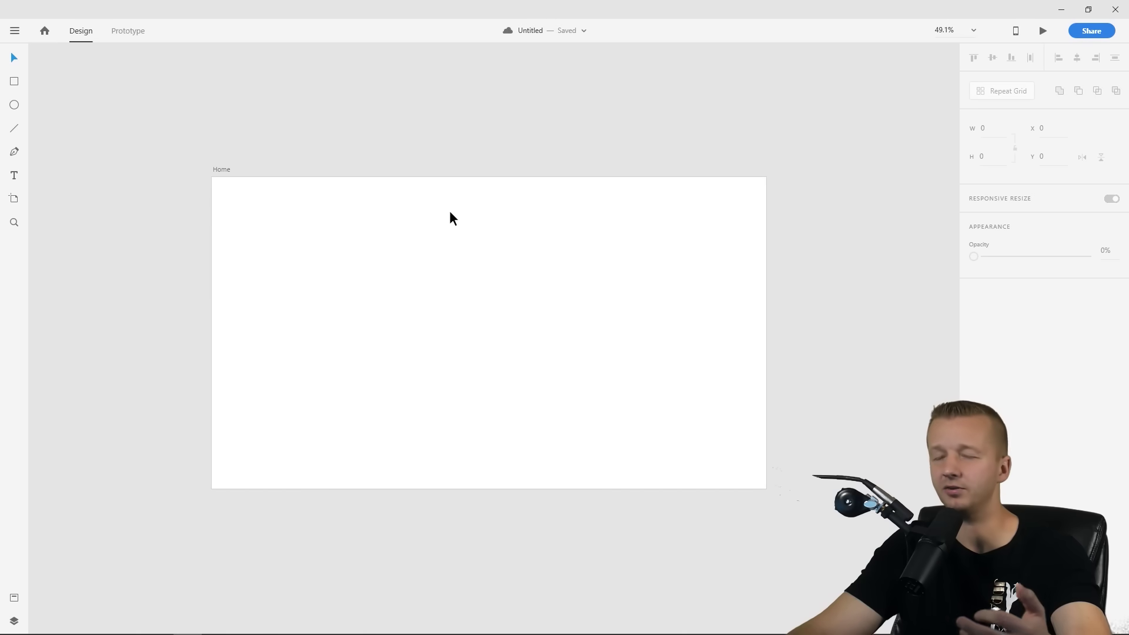
pyautogui.click(338, 226)
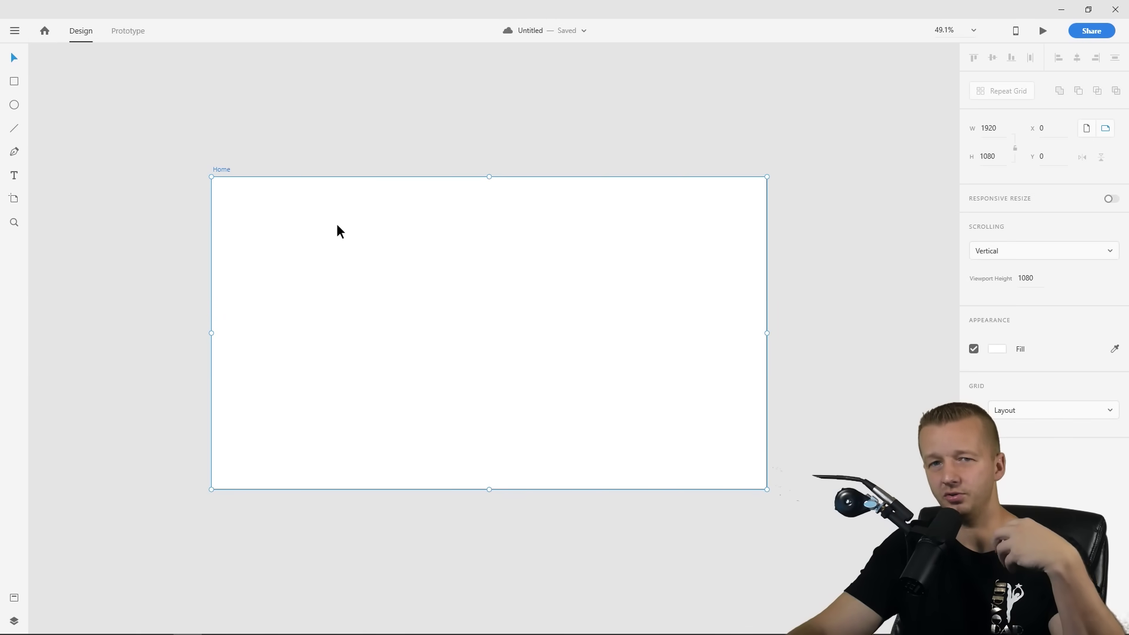
pyautogui.click(354, 160)
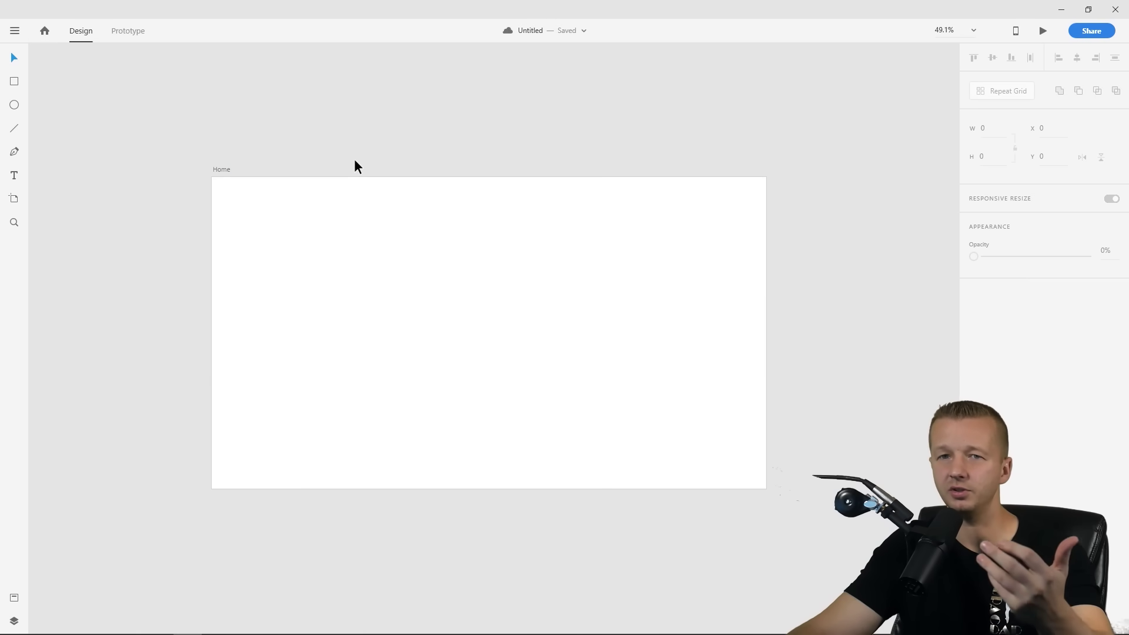
pyautogui.click(331, 236)
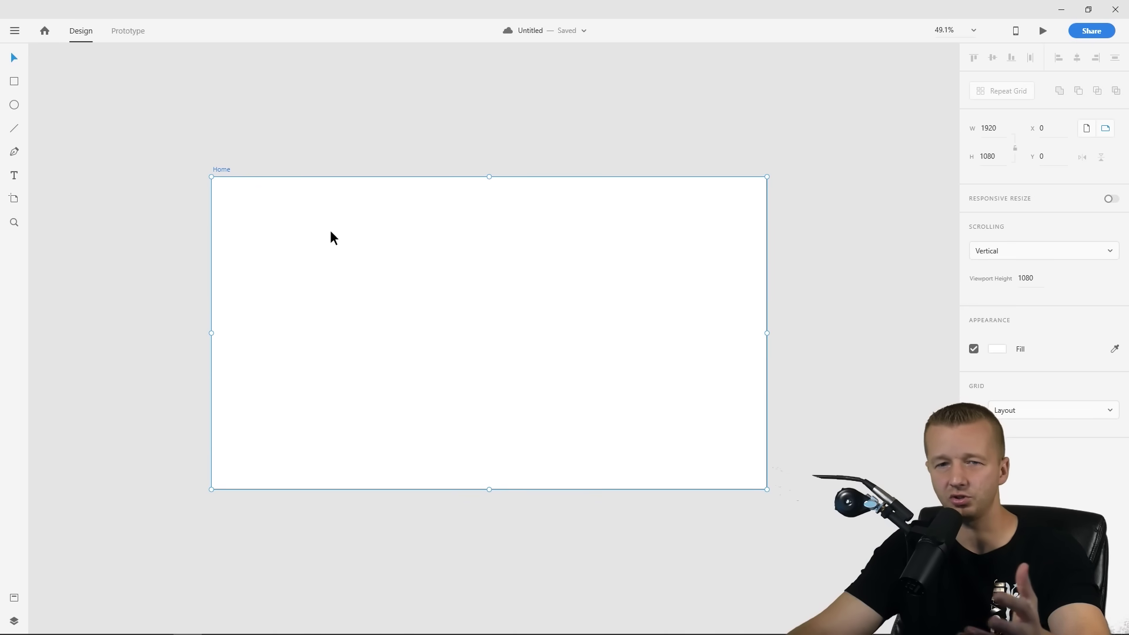
pyautogui.click(338, 121)
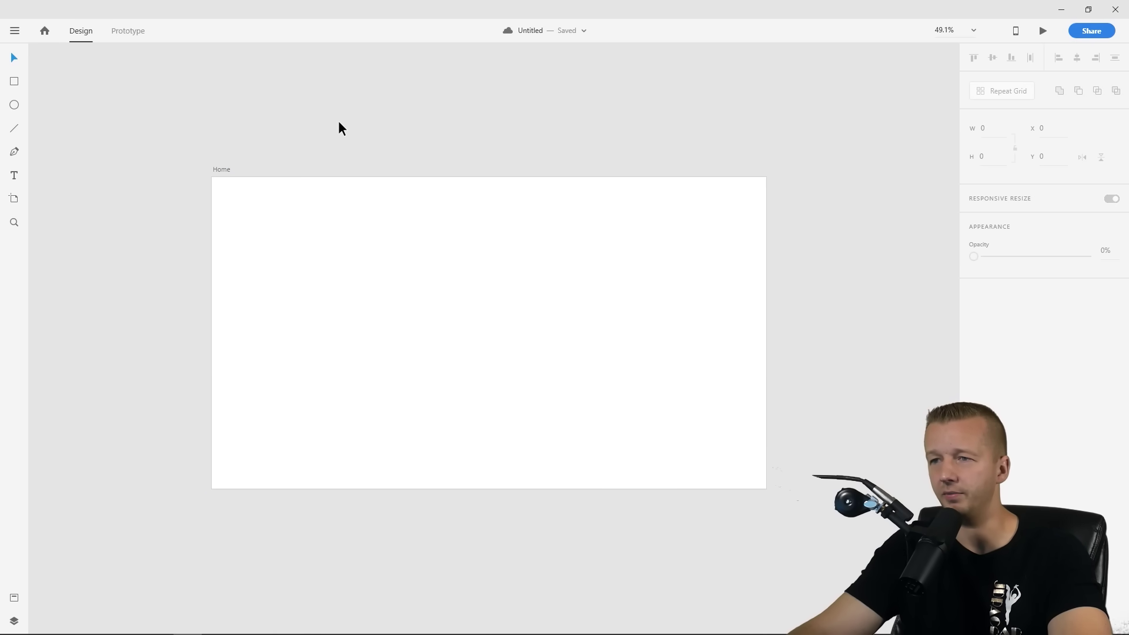
pyautogui.click(227, 170)
pyautogui.click(284, 138)
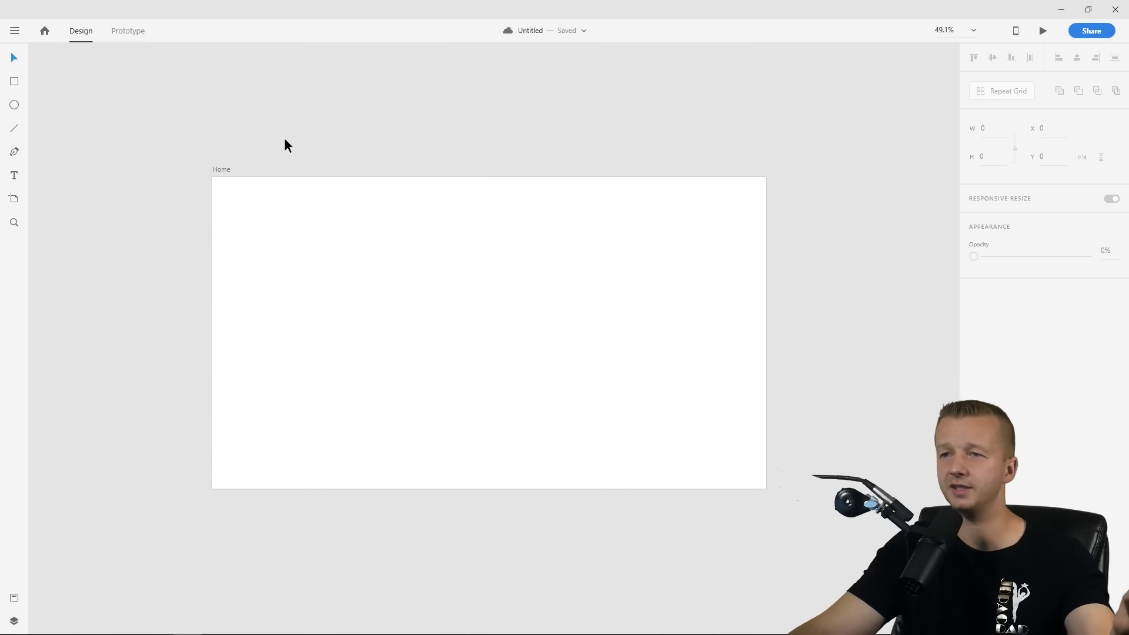
pyautogui.click(225, 169)
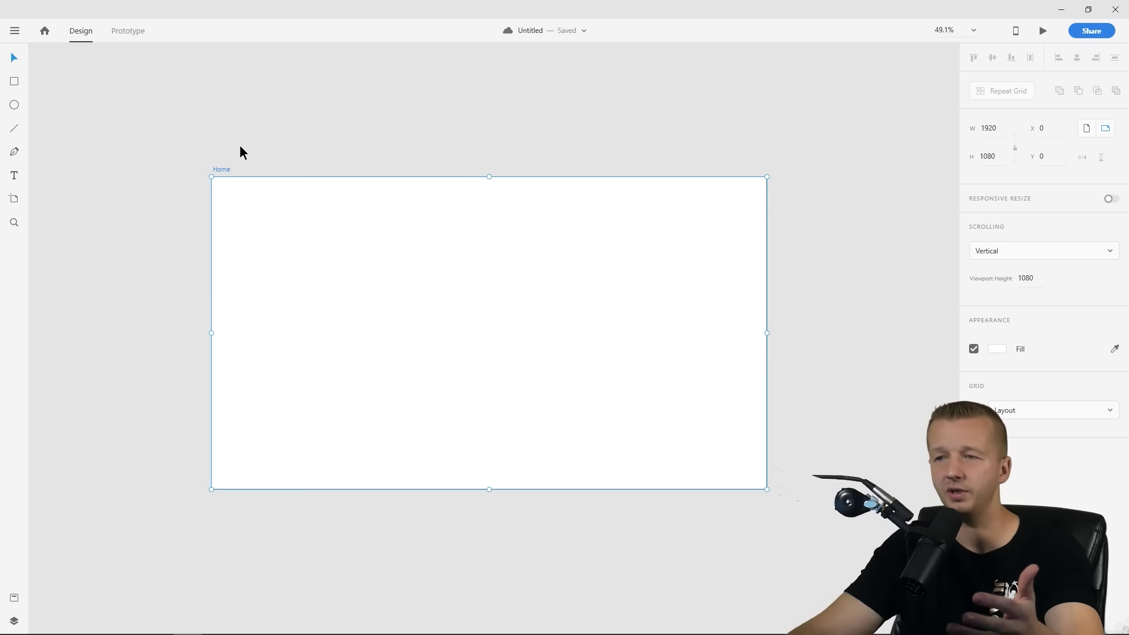
pyautogui.click(240, 147)
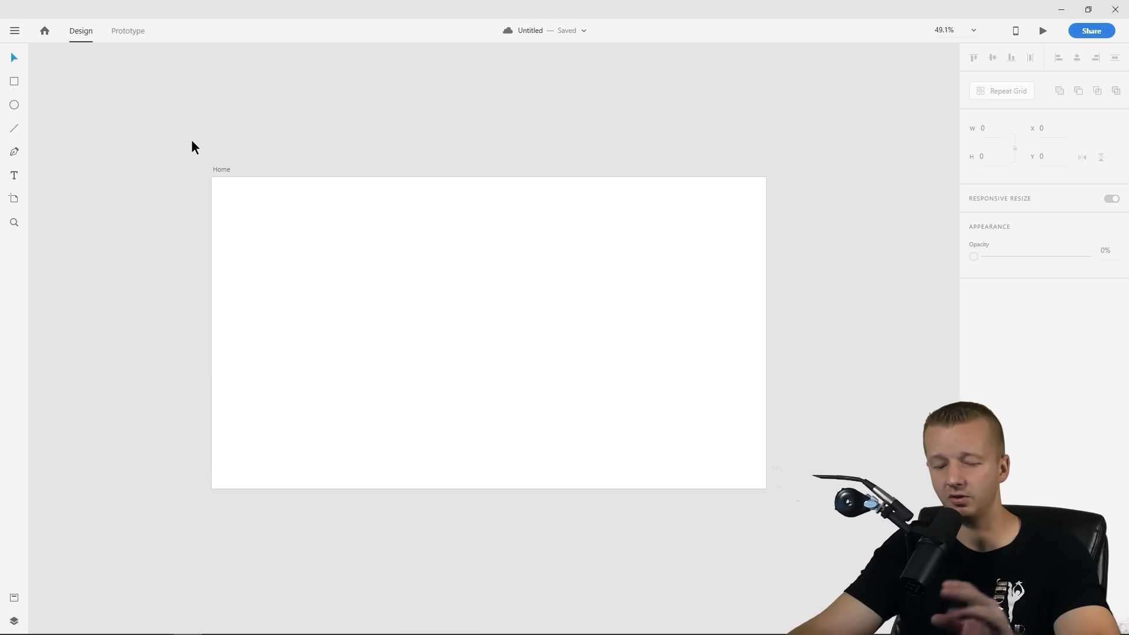
# Add the text "26andfour" as a single line near the upper-left corner of the Home artboard
pyautogui.click(17, 175)
pyautogui.click(240, 199)
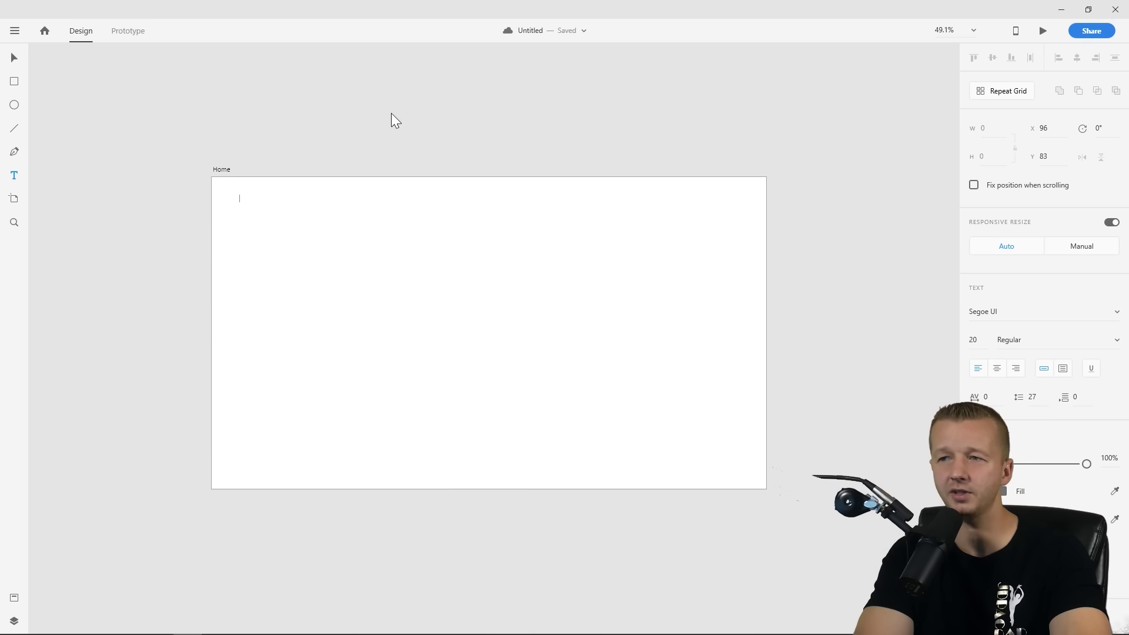
pyautogui.write('26andfour')
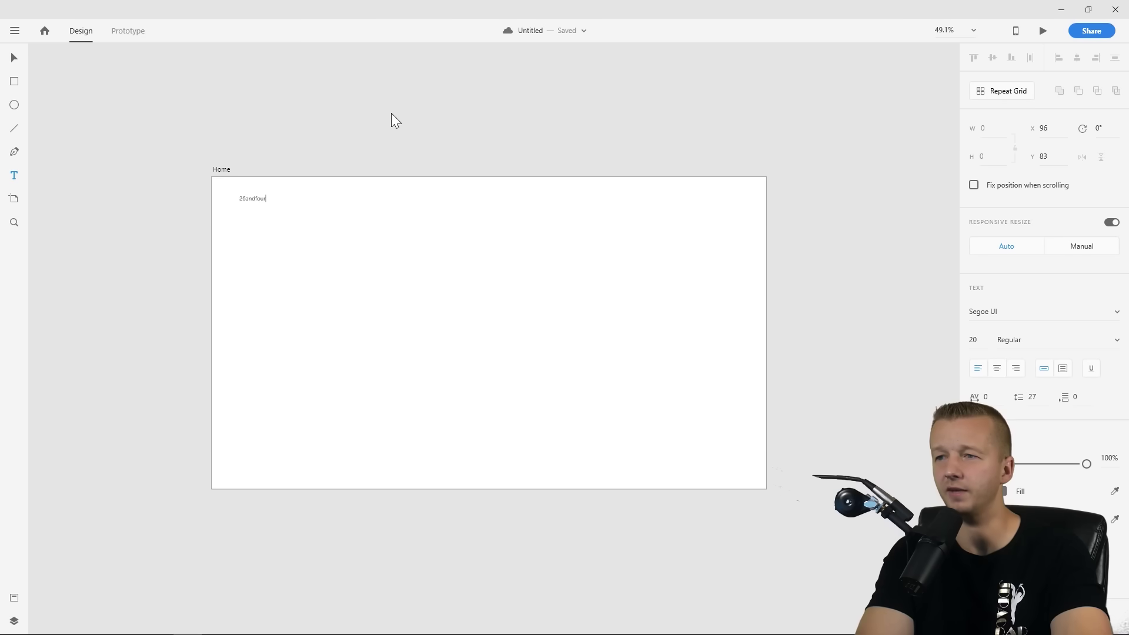
pyautogui.click(13, 57)
pyautogui.scroll(5, 284, 214)
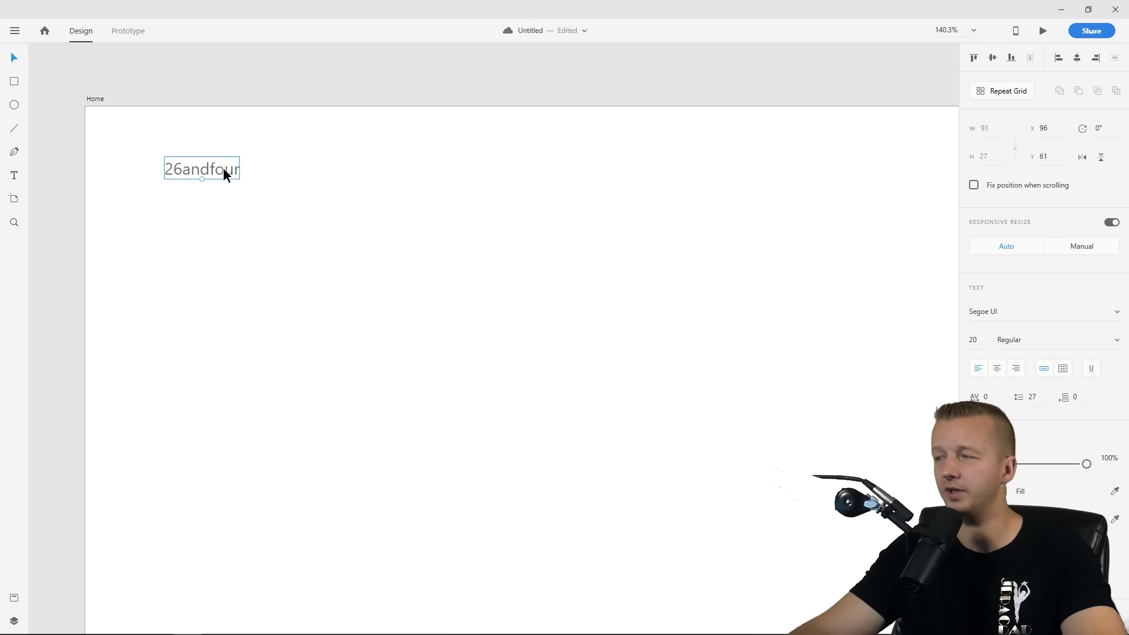
pyautogui.click(1013, 310)
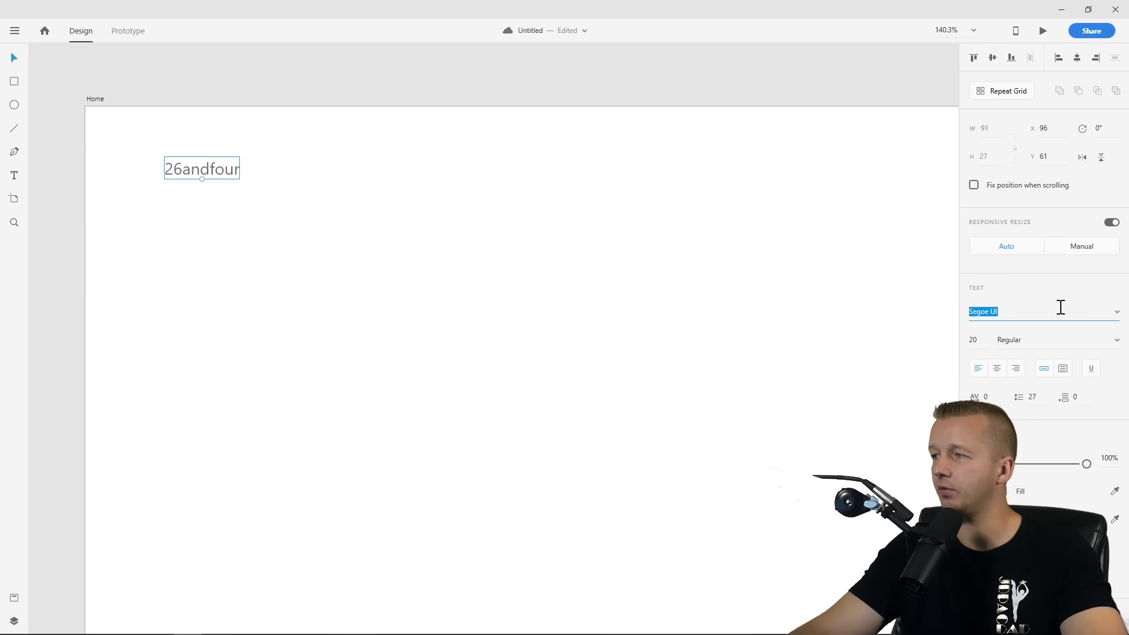
pyautogui.click(550, 217)
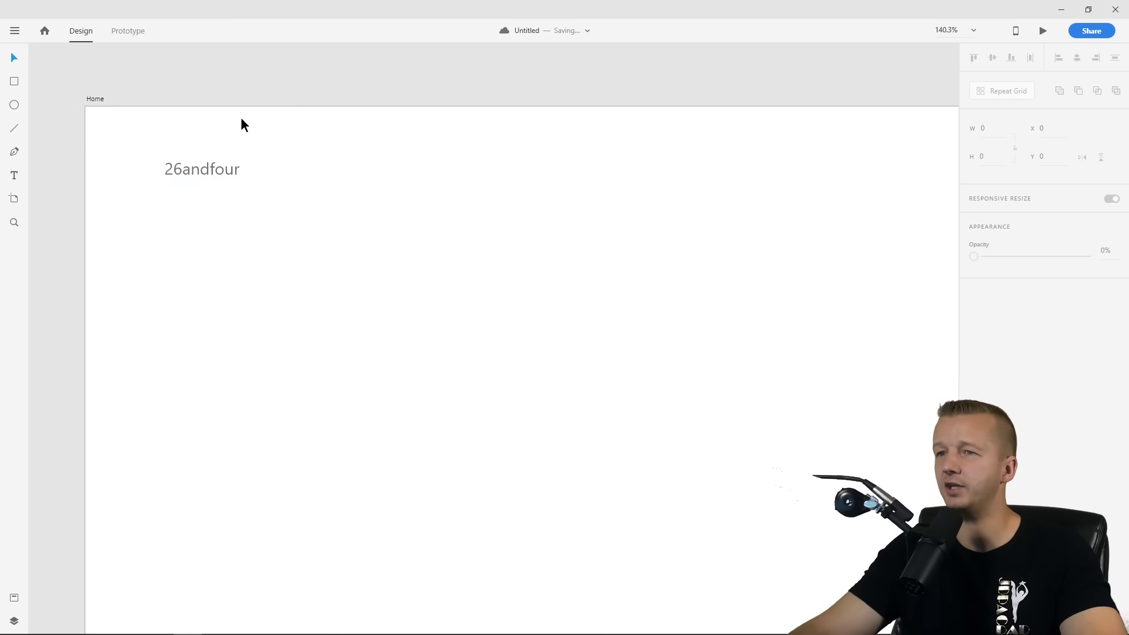
# Try a dark red fill on the Home artboard and return it to white (#FFFFFF)
pyautogui.click(102, 101)
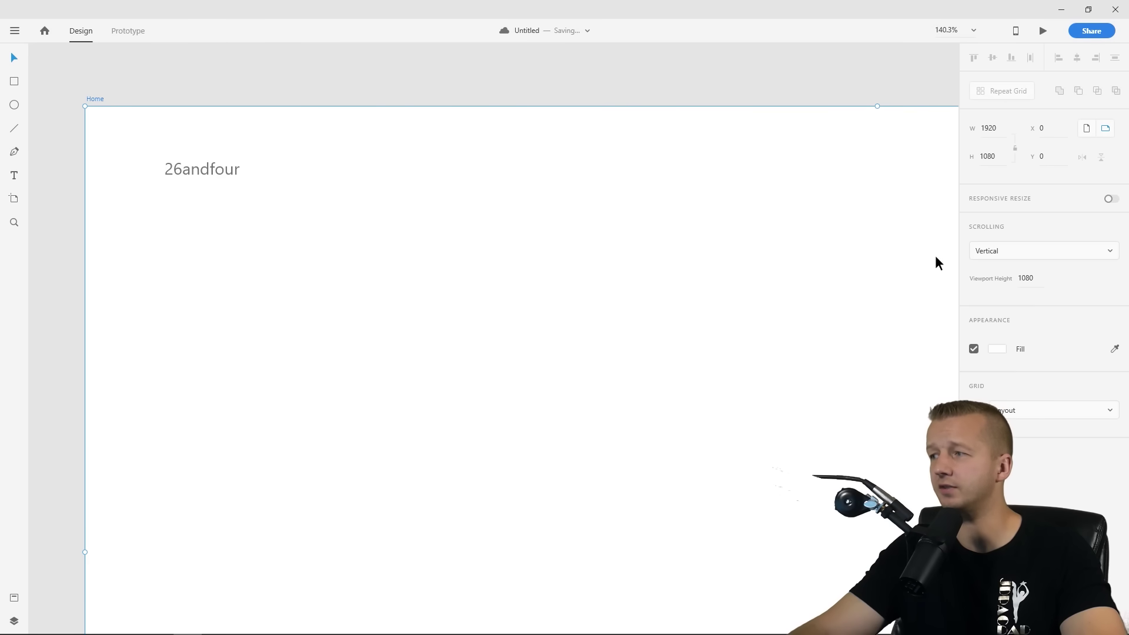
pyautogui.click(999, 349)
pyautogui.click(876, 317)
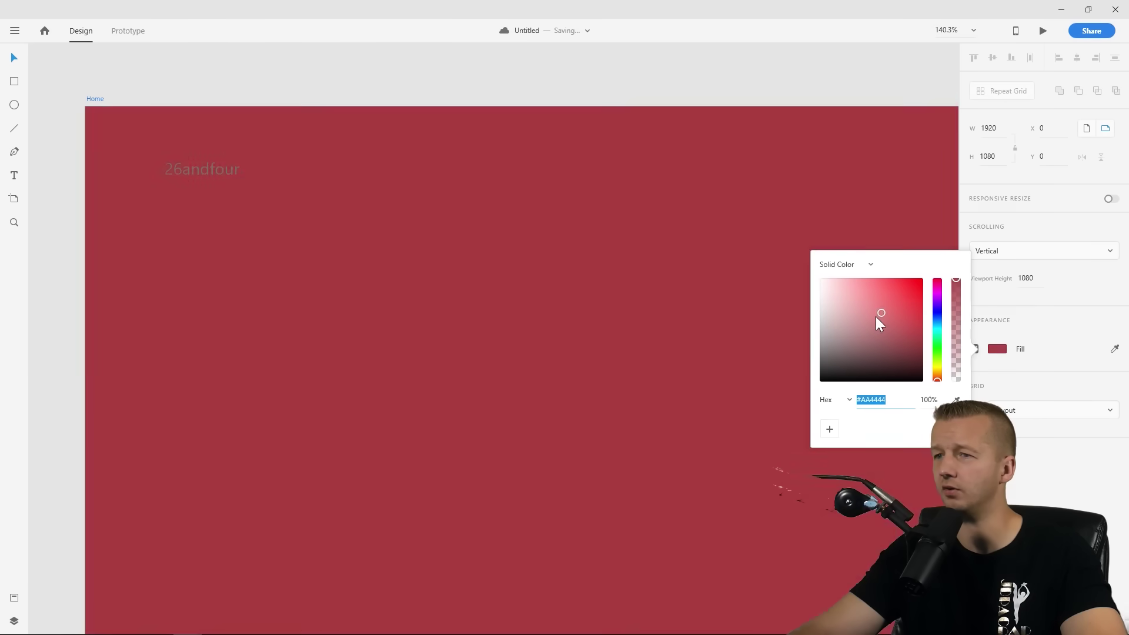
pyautogui.moveTo(876, 317); pyautogui.dragTo(820, 264)
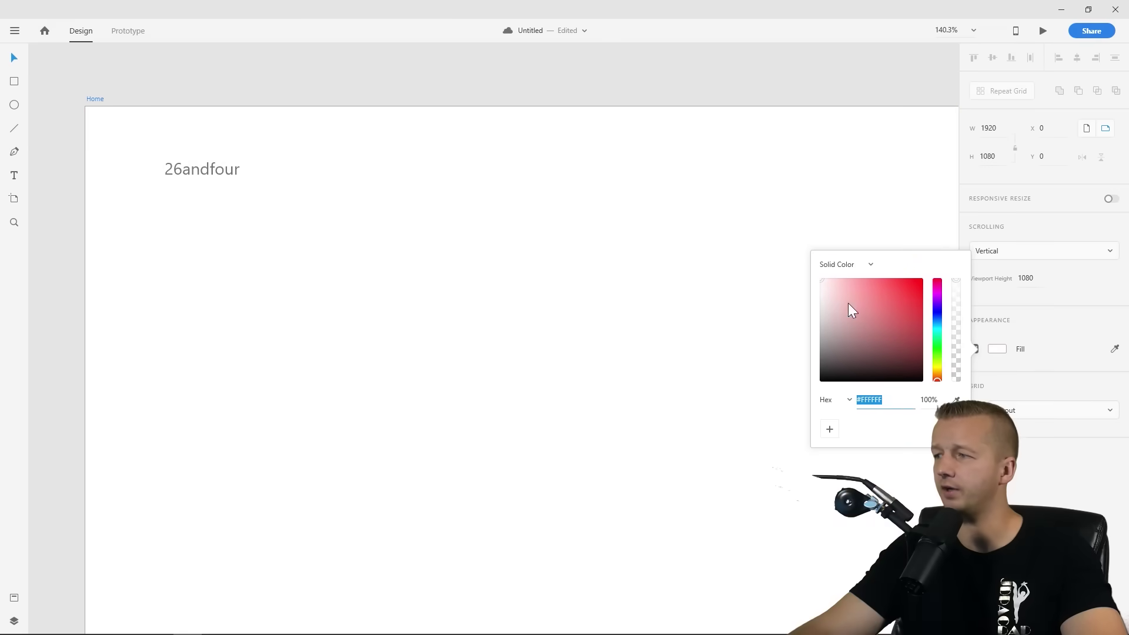
pyautogui.click(1021, 456)
pyautogui.click(343, 171)
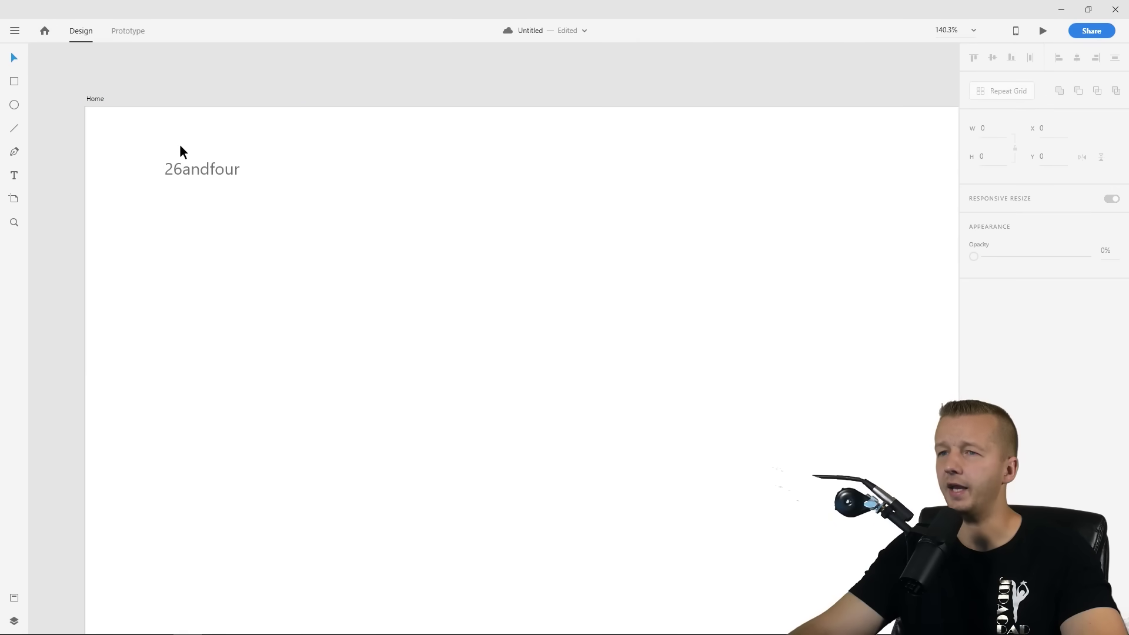
# Set the font of the "26andfour" logo text to Tahoma in the Bold weight
pyautogui.click(201, 169)
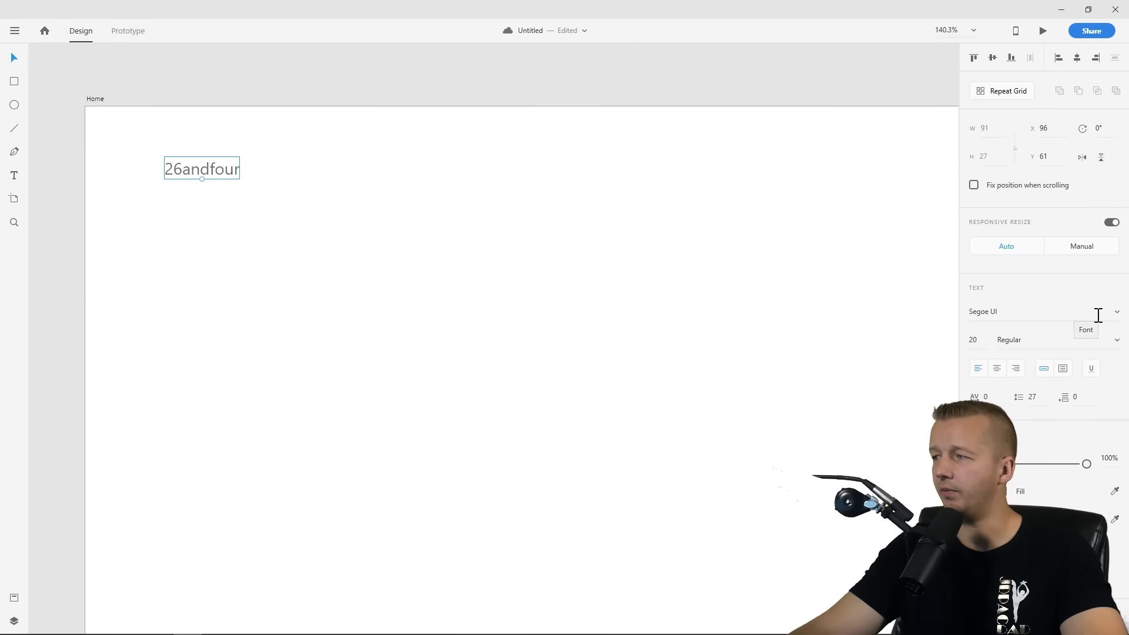
pyautogui.click(1062, 316)
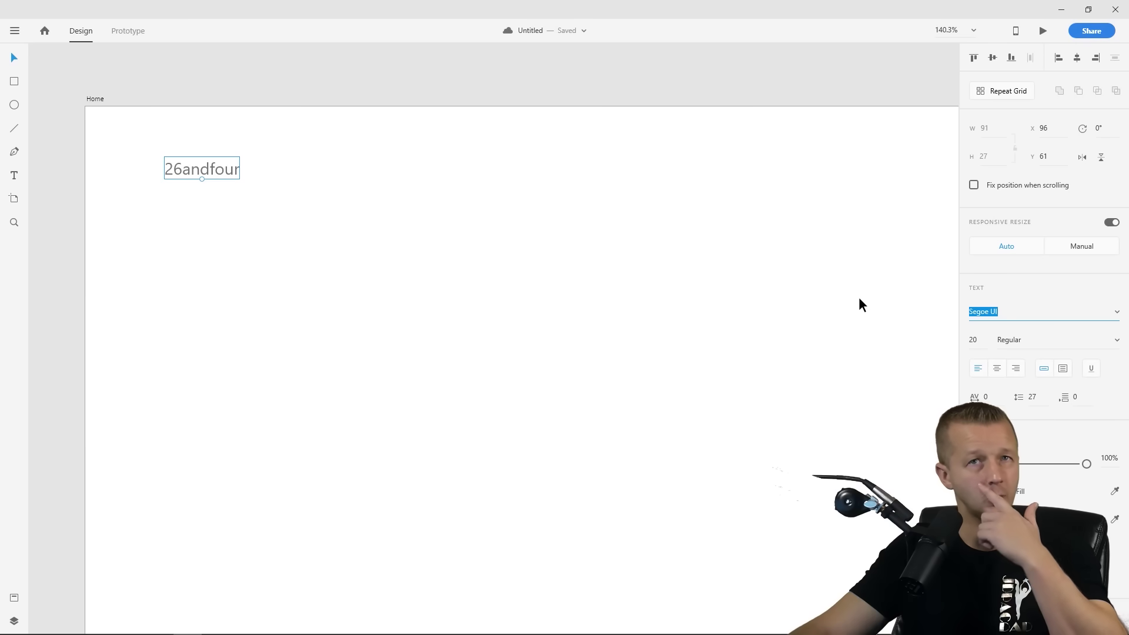
pyautogui.write('Tahoma')
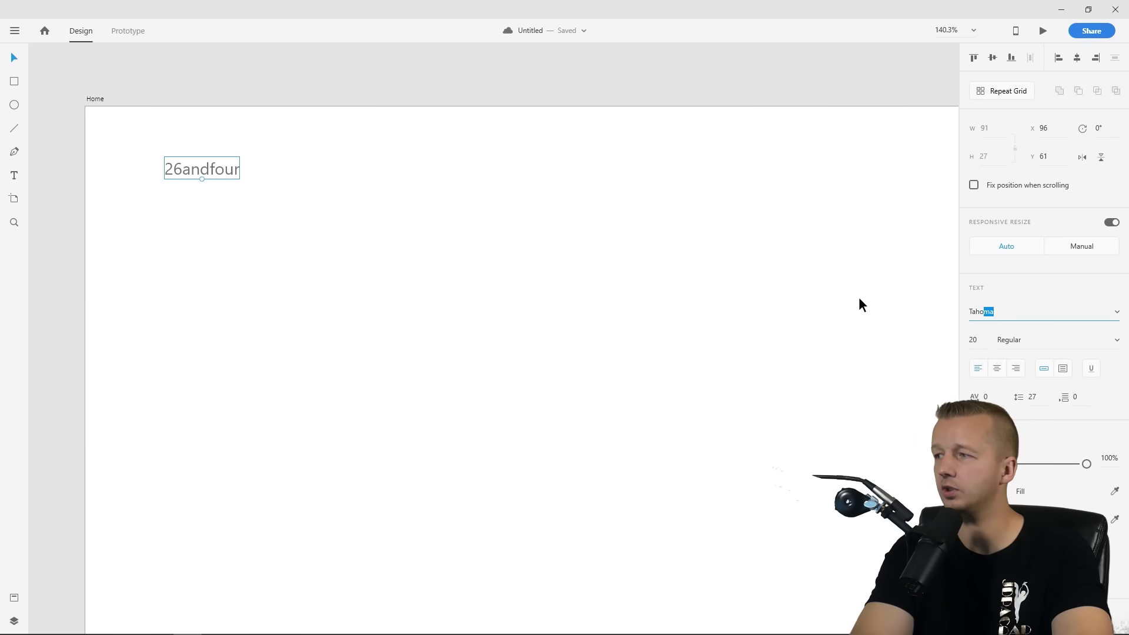
pyautogui.press('Return')
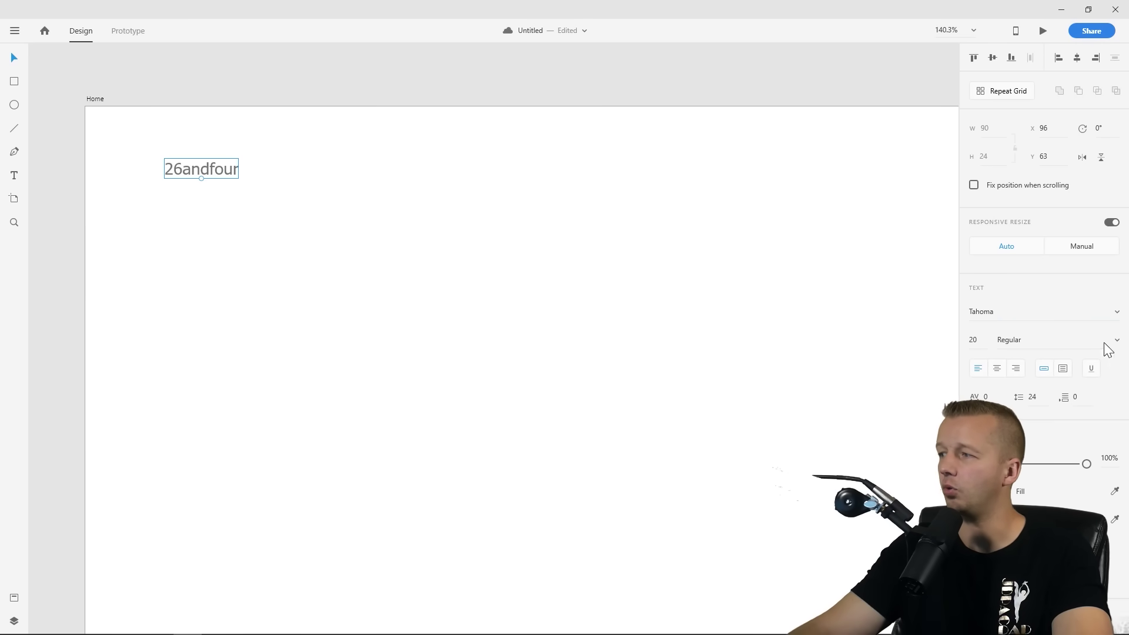
pyautogui.click(1106, 346)
pyautogui.click(1064, 381)
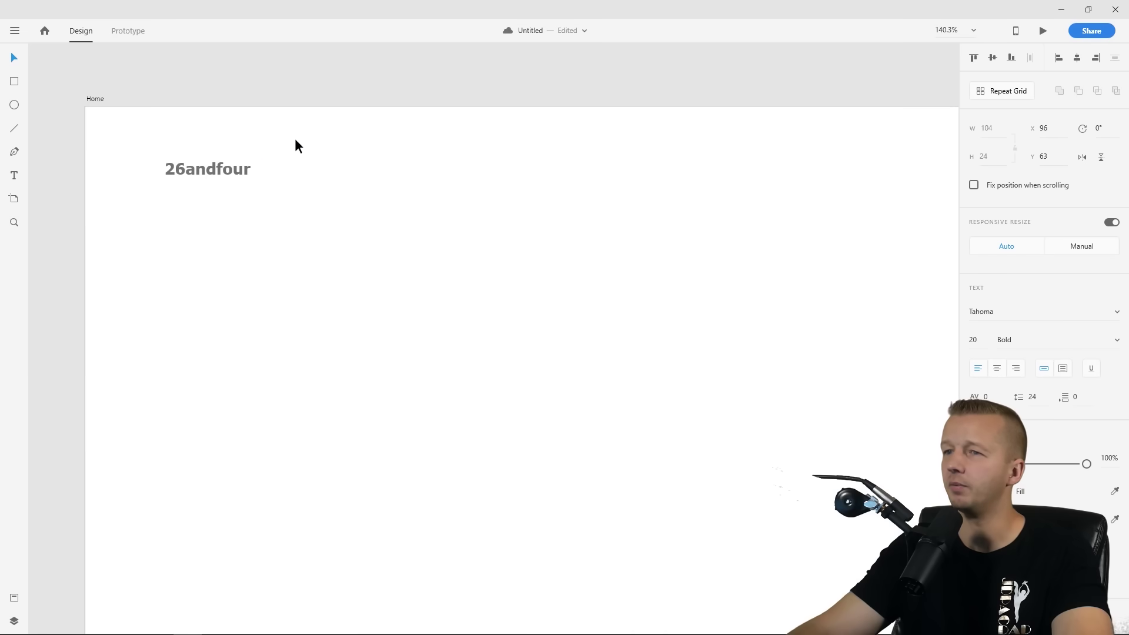
# Move the logo text to about X 84, Y 52 and fill it with near-black (#090909)
pyautogui.moveTo(234, 168); pyautogui.dragTo(223, 160)
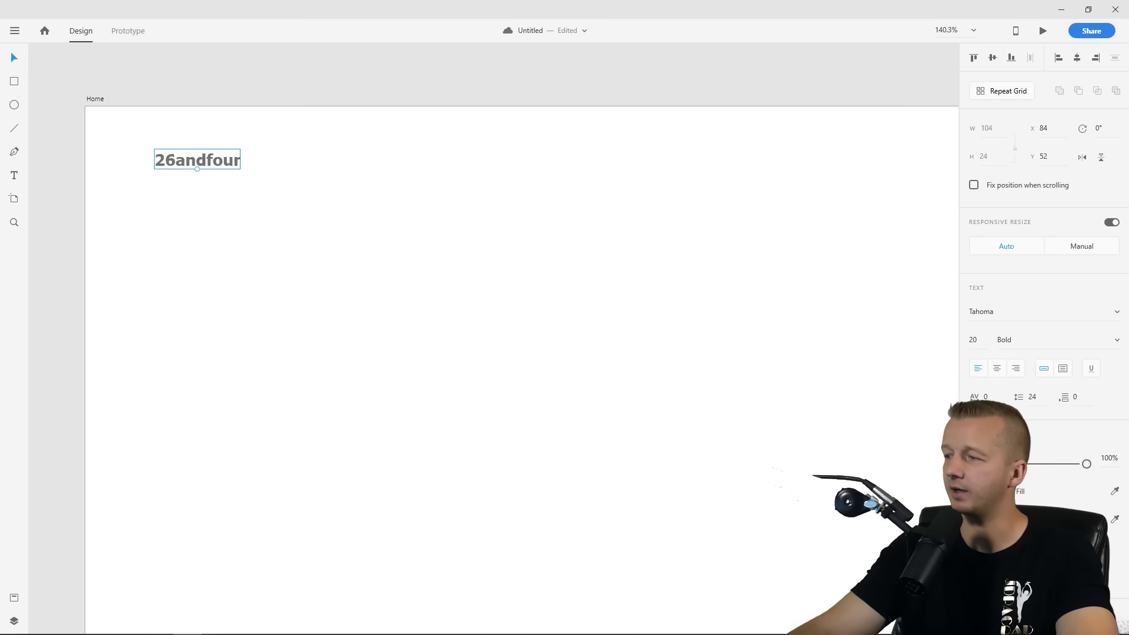
pyautogui.click(998, 491)
pyautogui.moveTo(874, 458); pyautogui.dragTo(817, 511)
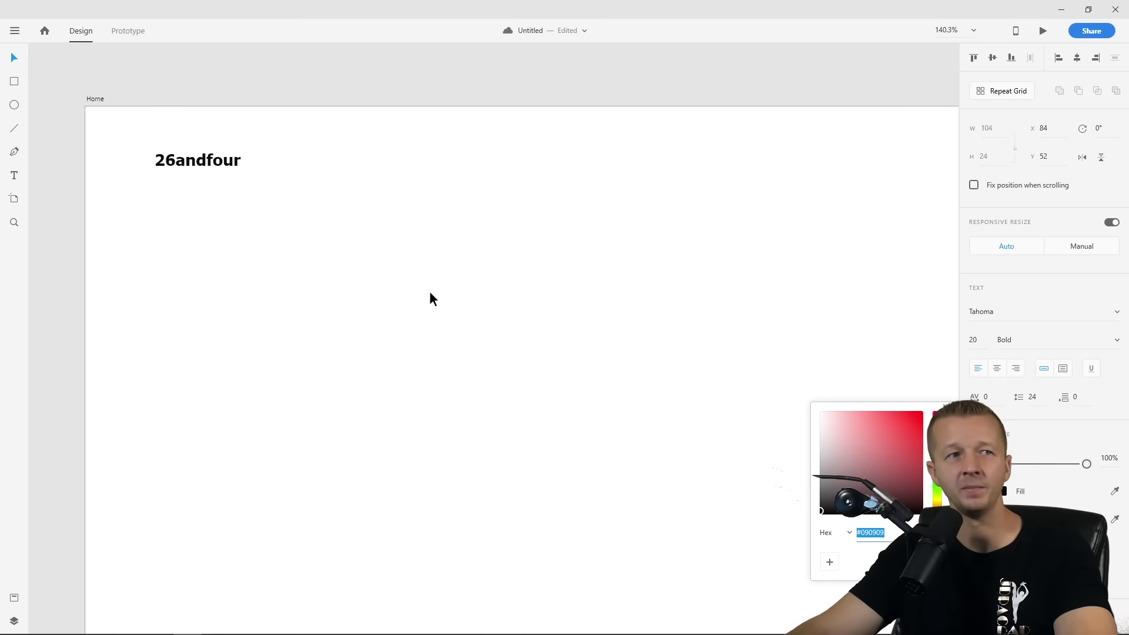
pyautogui.click(802, 532)
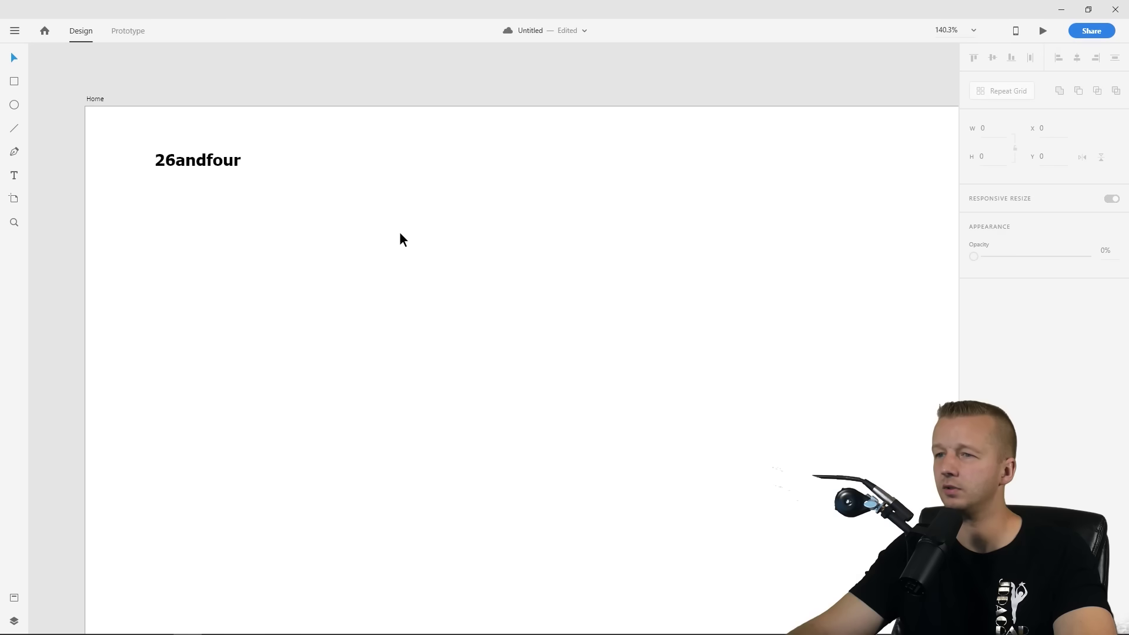
# Nudge the logo text up and to the left to about X 82, Y 48 on the artboard
pyautogui.click(207, 160)
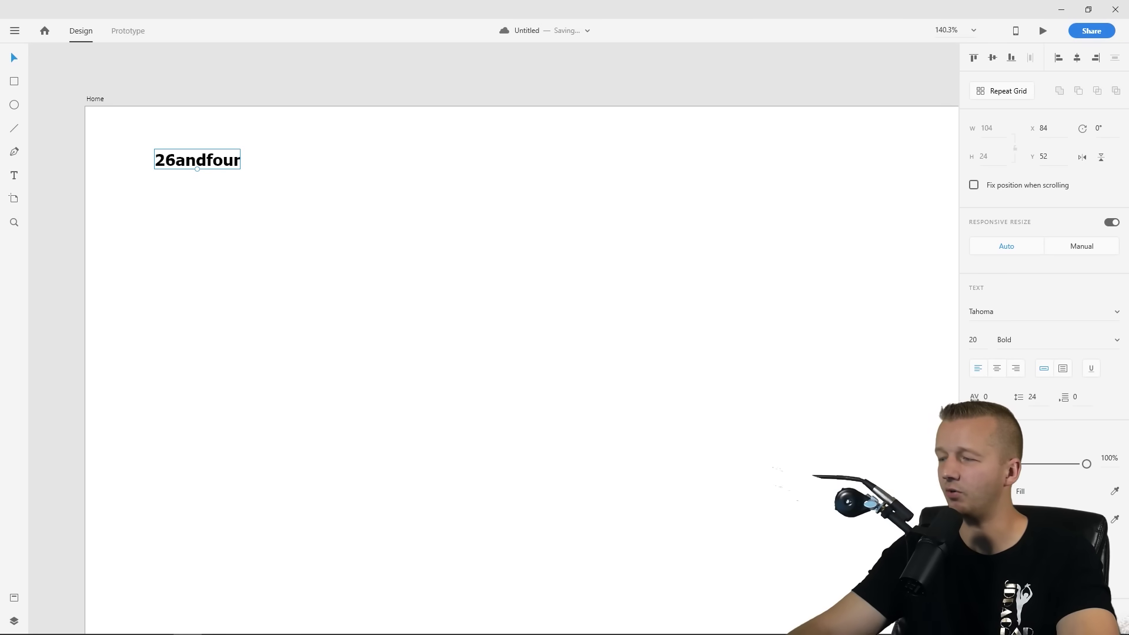
pyautogui.click(201, 135)
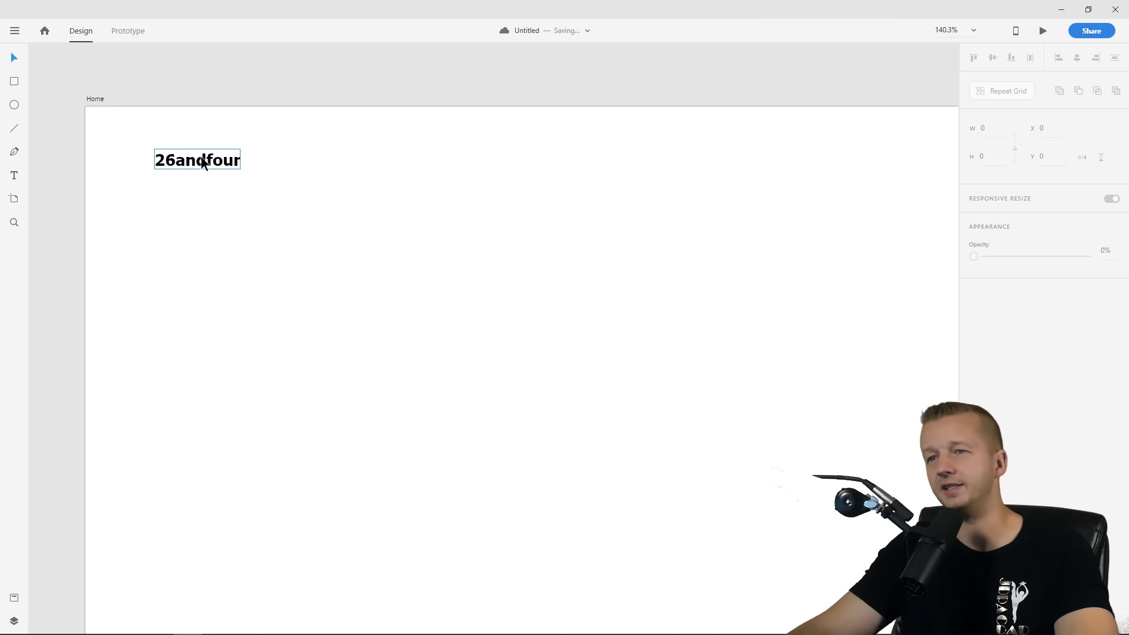
pyautogui.moveTo(201, 157); pyautogui.dragTo(202, 157)
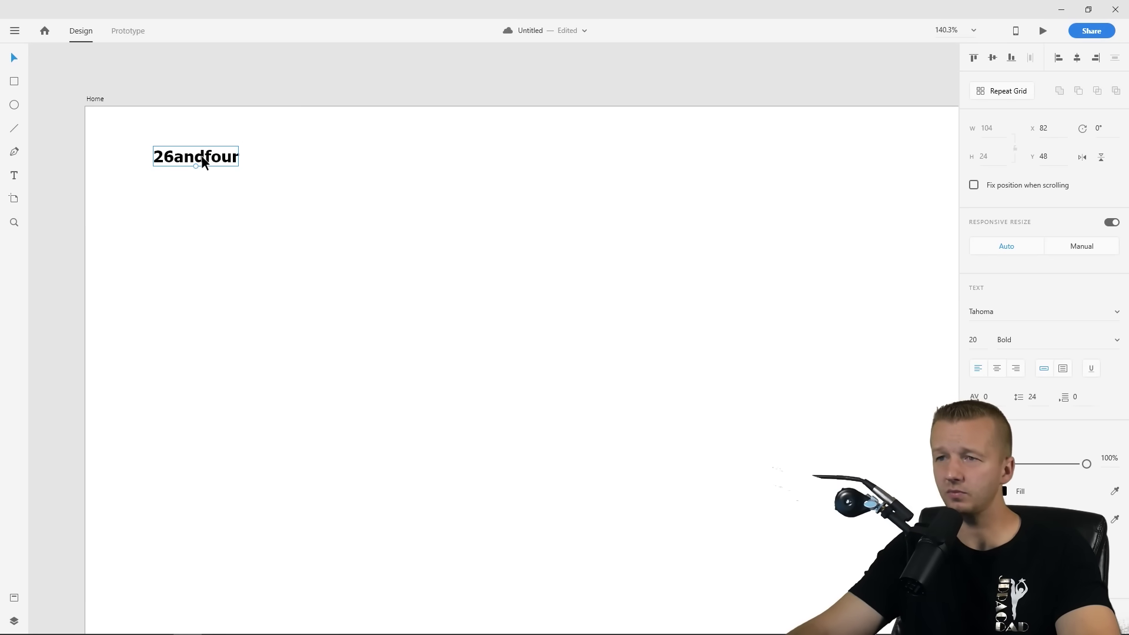
pyautogui.click(170, 122)
# Show the column layout grid on the Home artboard
pyautogui.click(96, 99)
pyautogui.scroll(-4, 482, 202)
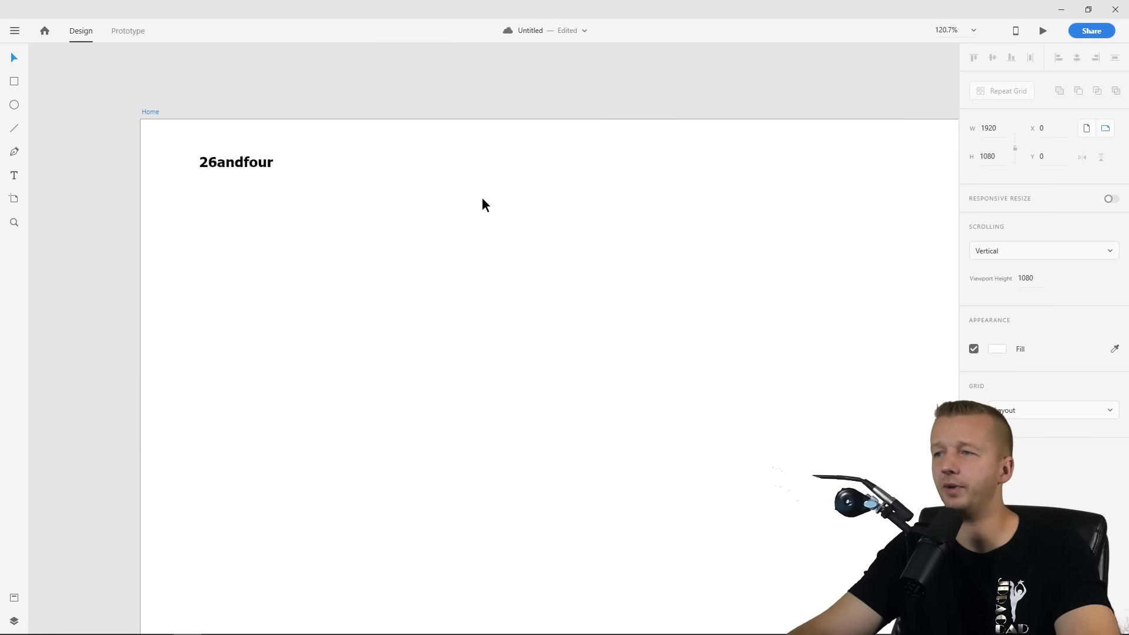
pyautogui.moveTo(570, 217); pyautogui.dragTo(442, 186)
pyautogui.scroll(-3, 445, 186)
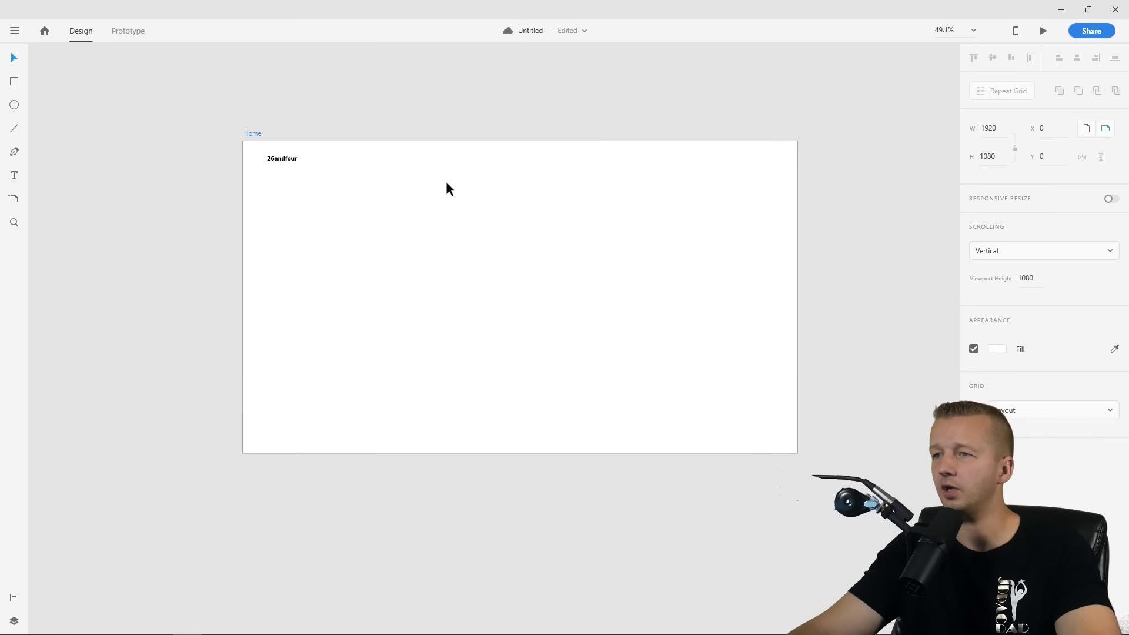
pyautogui.scroll(2, 423, 185)
pyautogui.moveTo(408, 170); pyautogui.dragTo(353, 164)
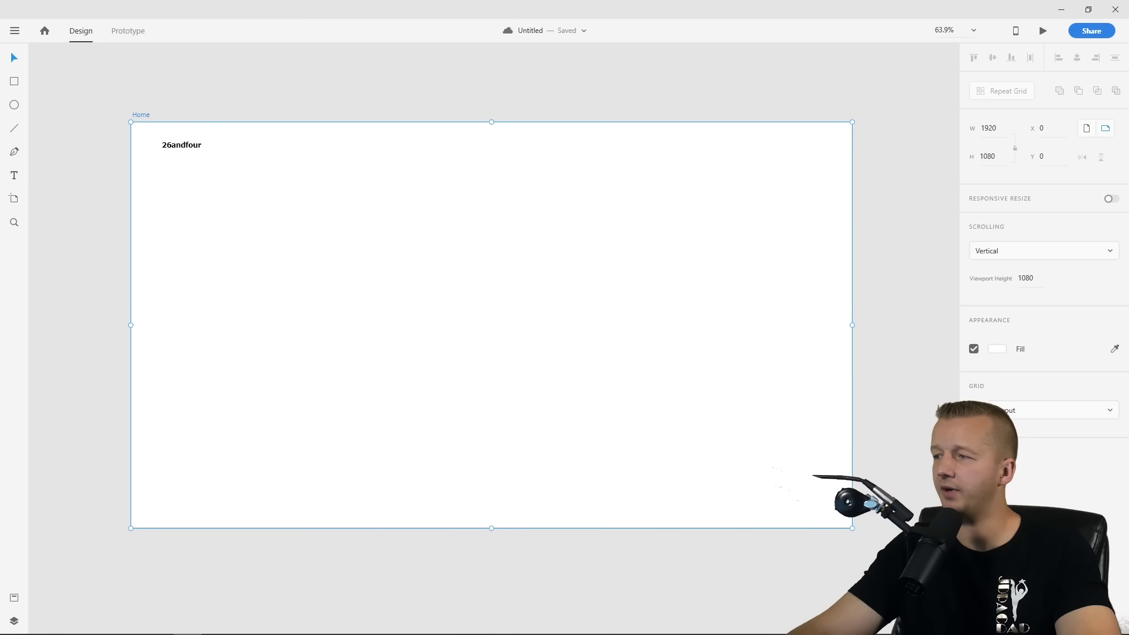
pyautogui.hotkey('ctrl', 'shift', "'")
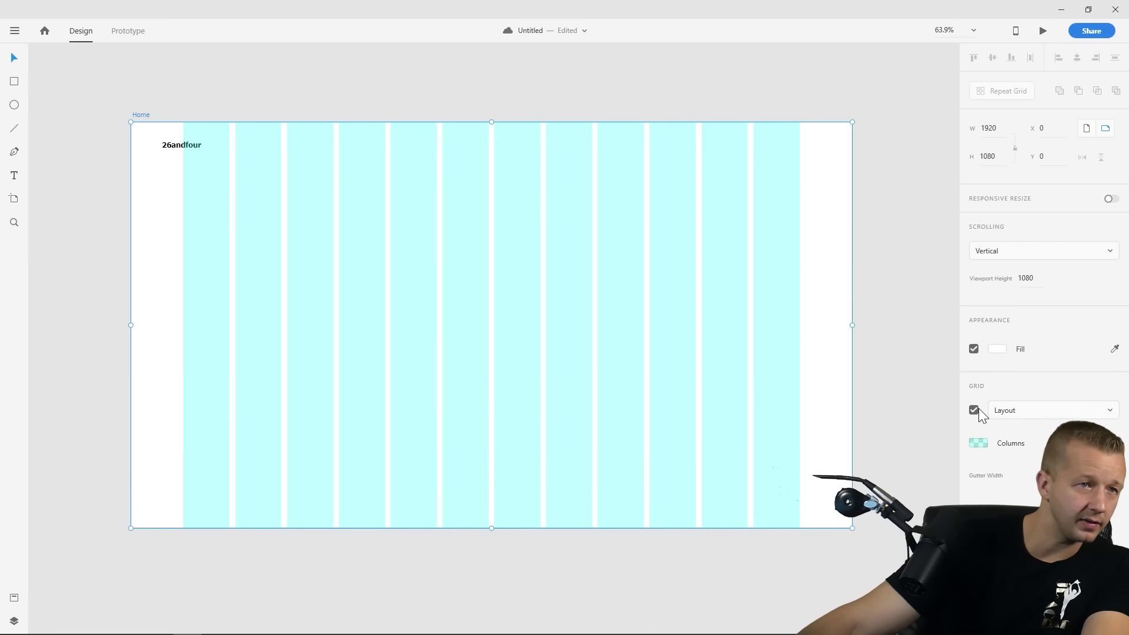
pyautogui.click(976, 412)
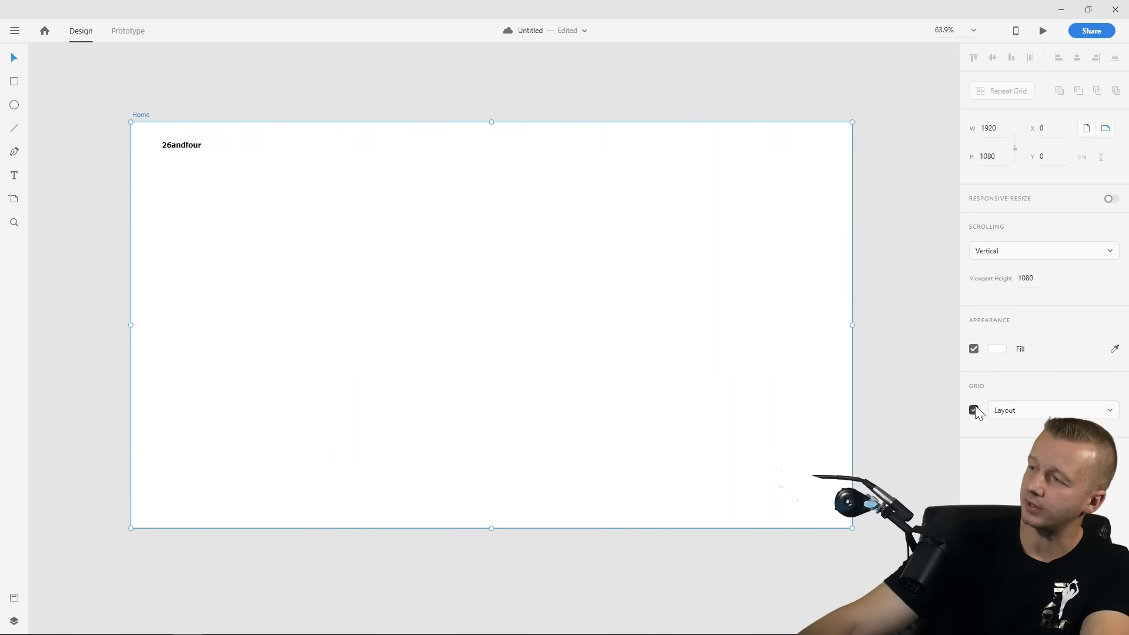
pyautogui.click(976, 412)
pyautogui.click(977, 412)
pyautogui.click(976, 411)
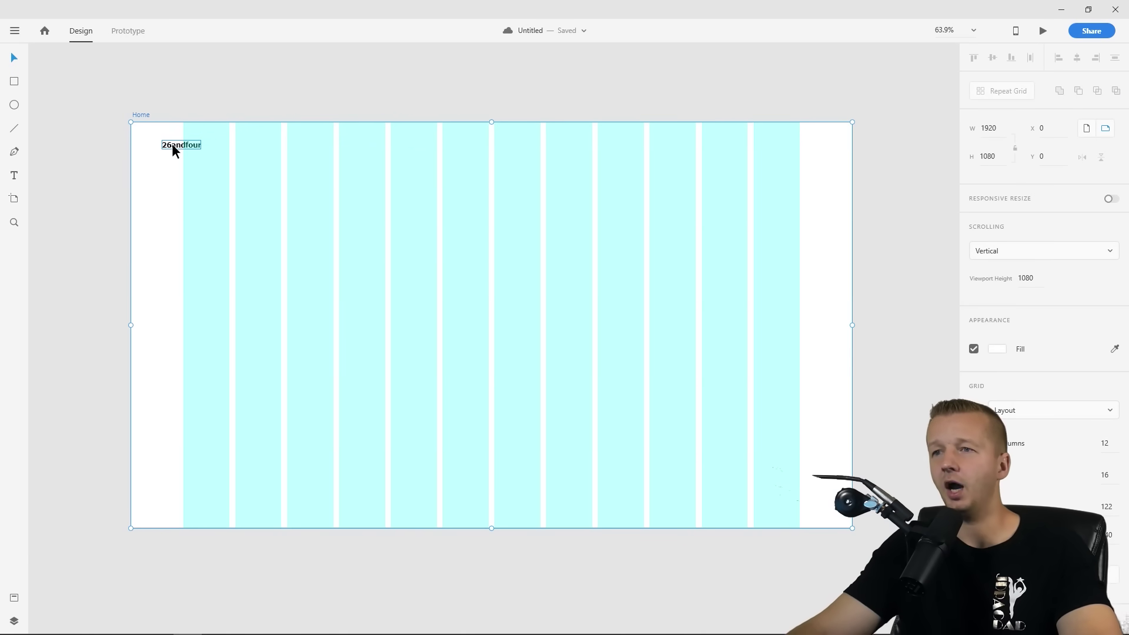
# Align the logo text with the left edge of the first grid column at X 140, Y 48
pyautogui.moveTo(172, 146); pyautogui.dragTo(191, 146)
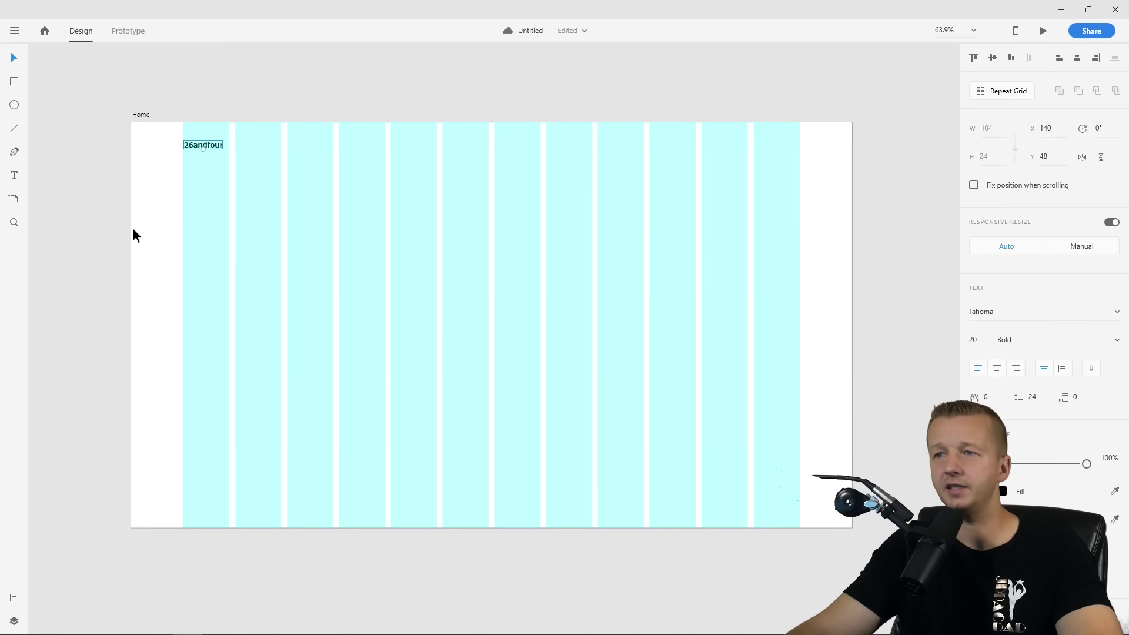
pyautogui.click(162, 227)
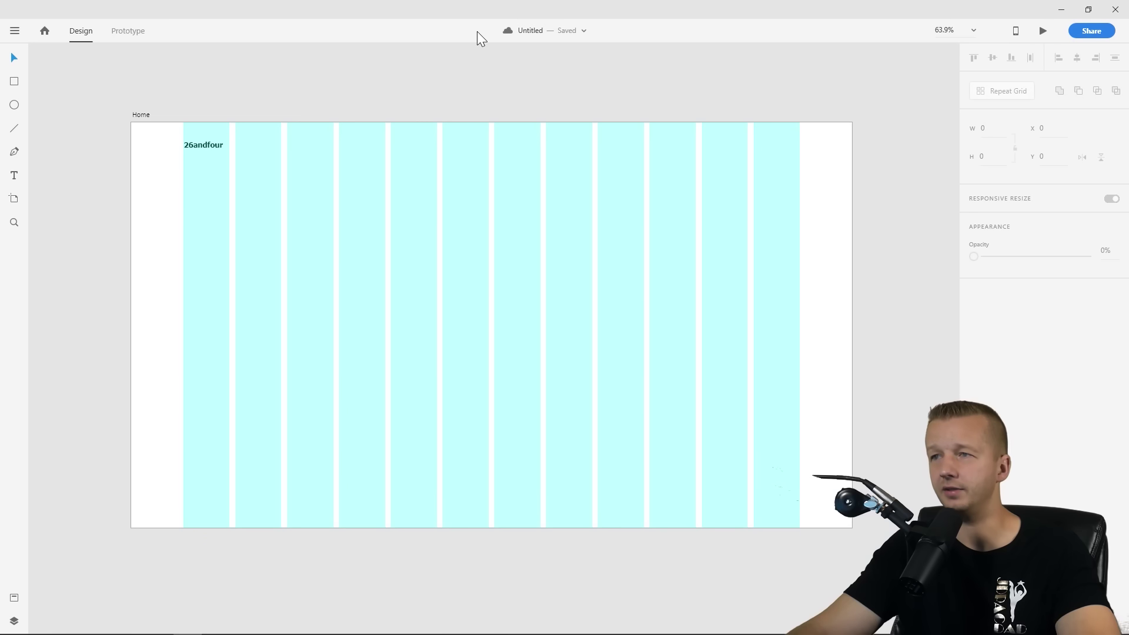
pyautogui.click(213, 144)
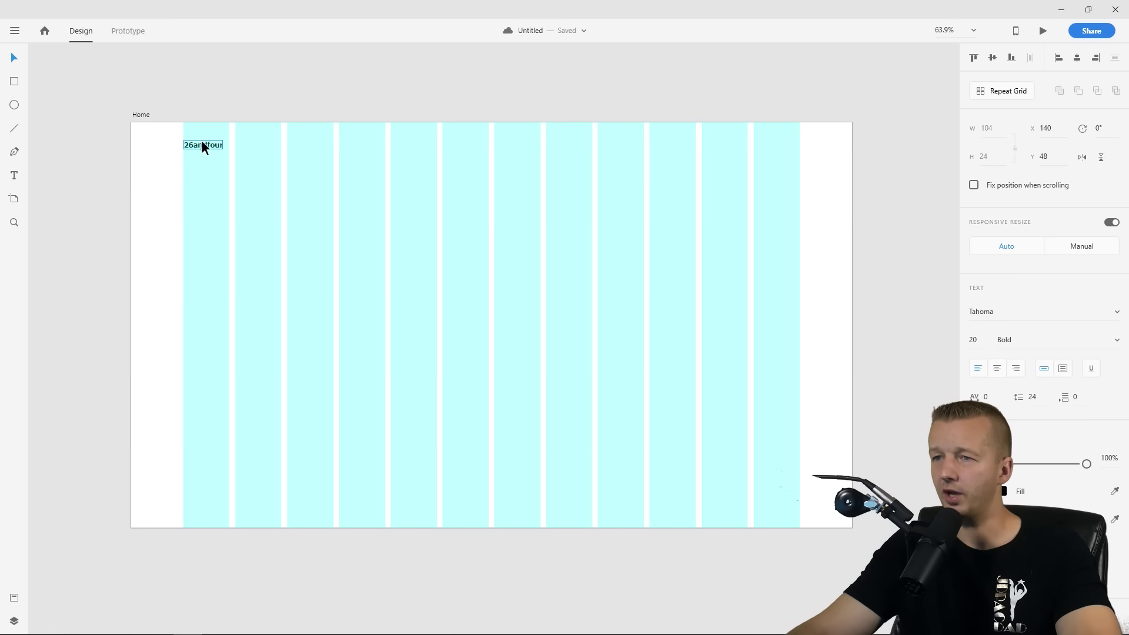
pyautogui.click(201, 183)
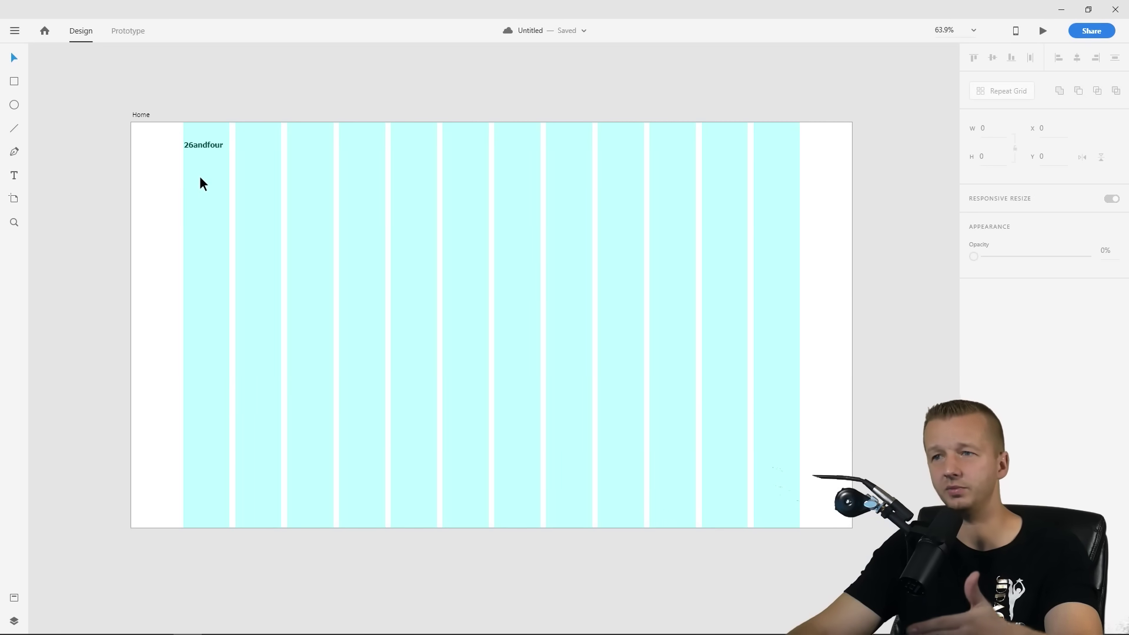
pyautogui.click(213, 148)
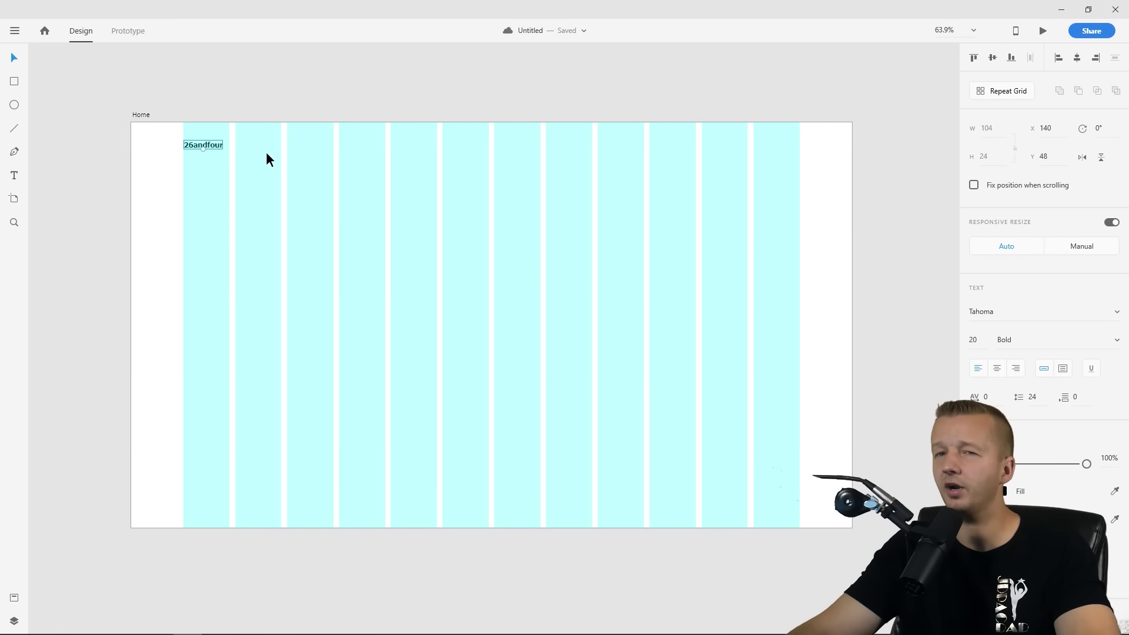
pyautogui.click(265, 169)
# Hide the layout grid on the Home artboard and show it again
pyautogui.click(141, 114)
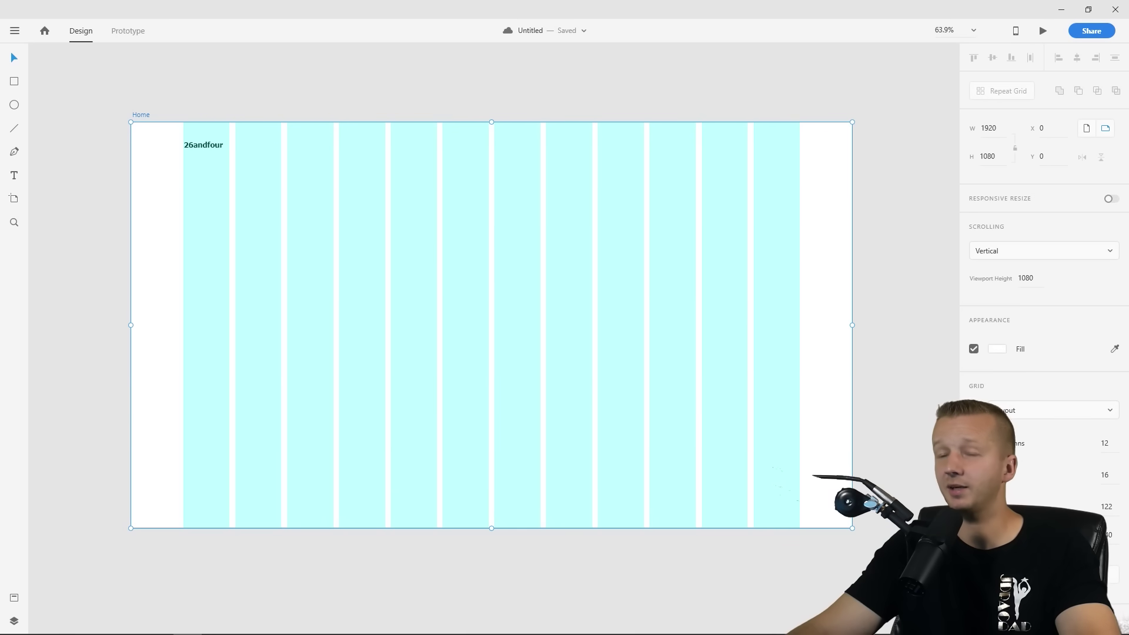
pyautogui.hotkey('ctrl', 'shift', "'")
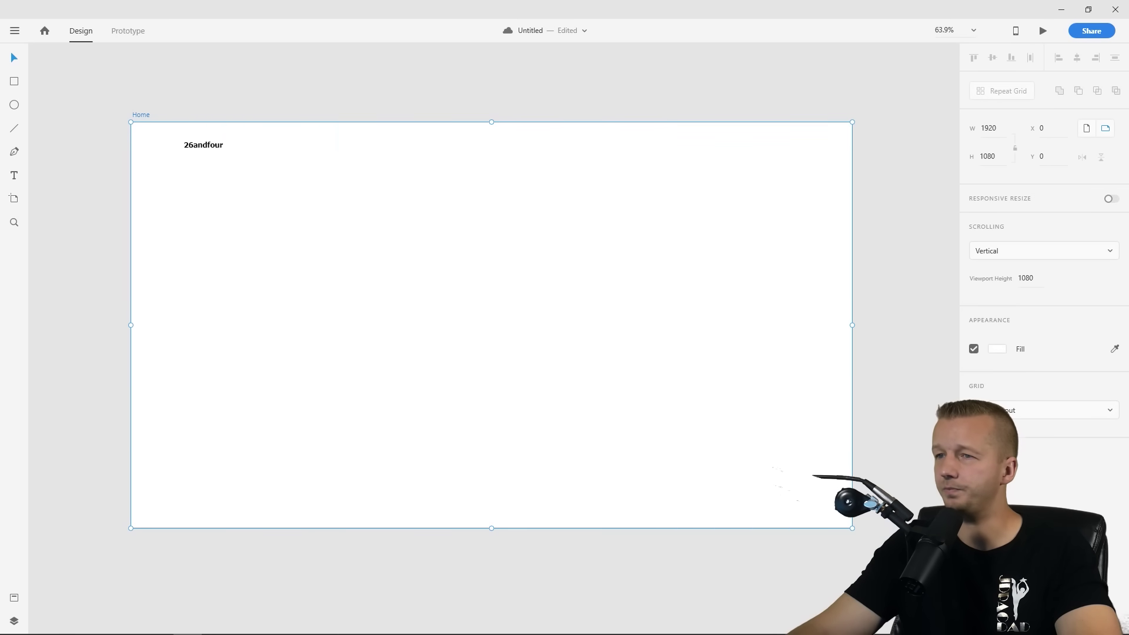
pyautogui.click(225, 175)
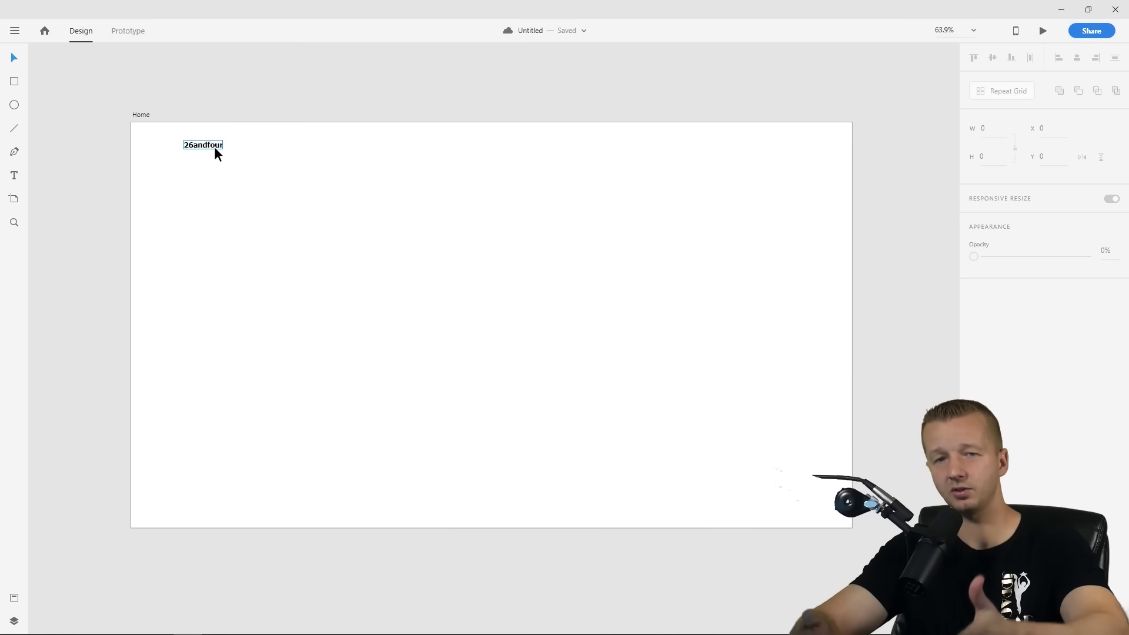
pyautogui.press('Escape')
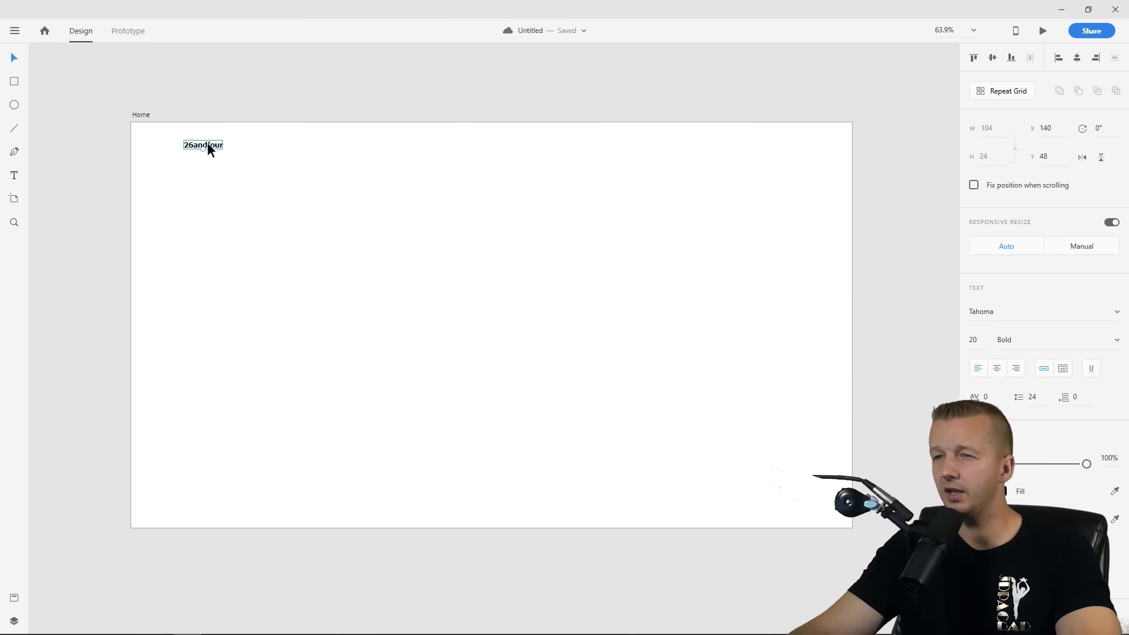
pyautogui.click(246, 171)
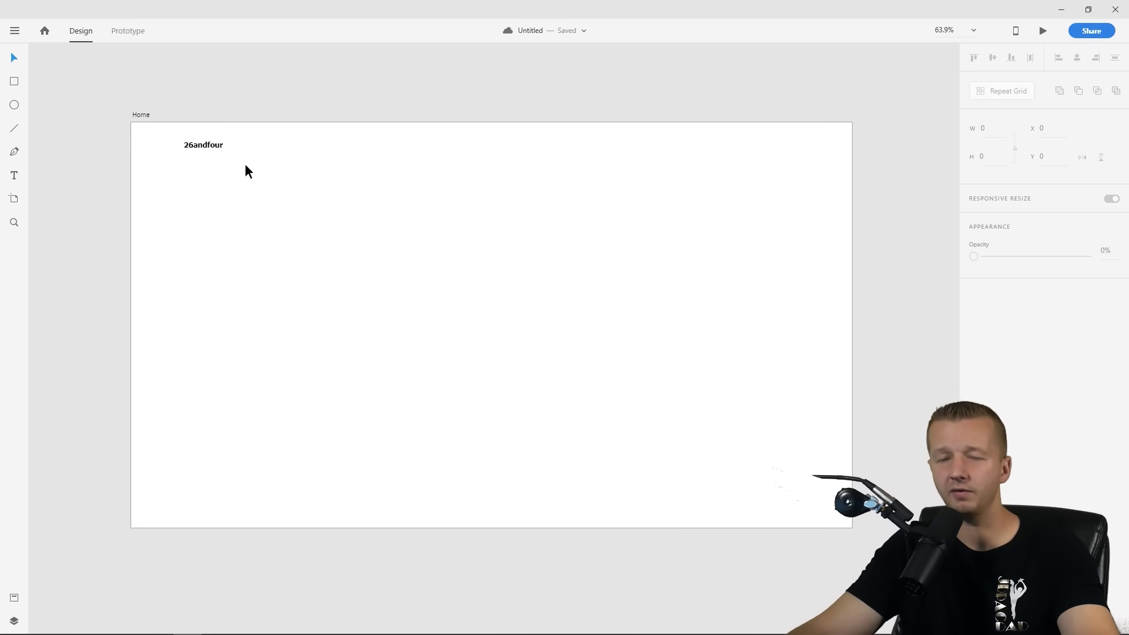
pyautogui.click(211, 148)
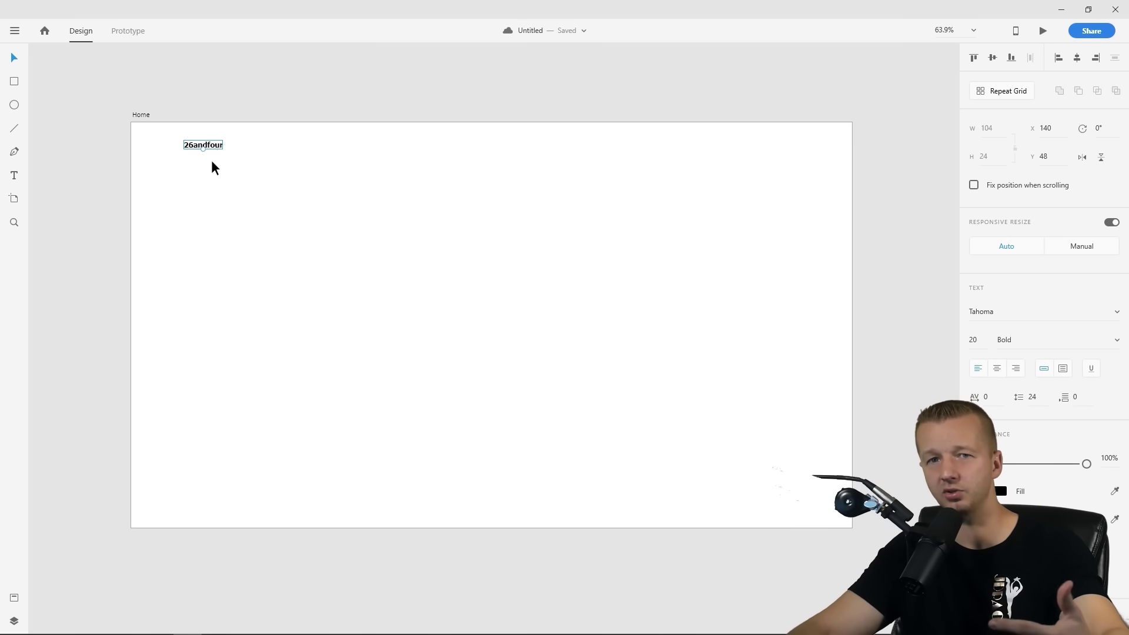
pyautogui.click(212, 162)
pyautogui.moveTo(213, 161); pyautogui.dragTo(234, 152)
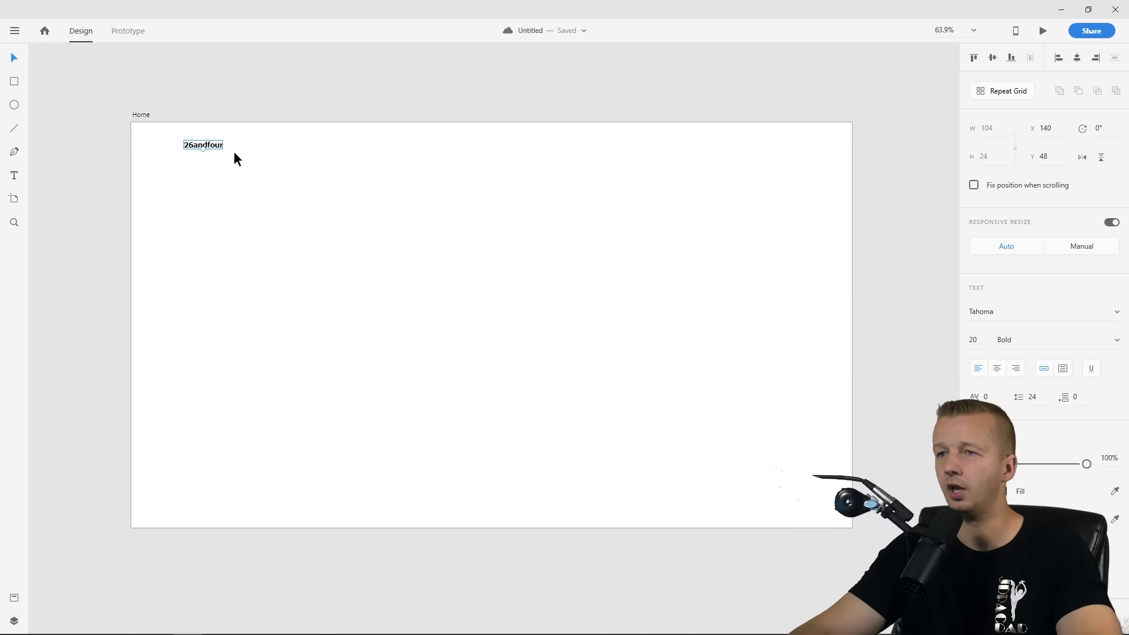
pyautogui.click(150, 115)
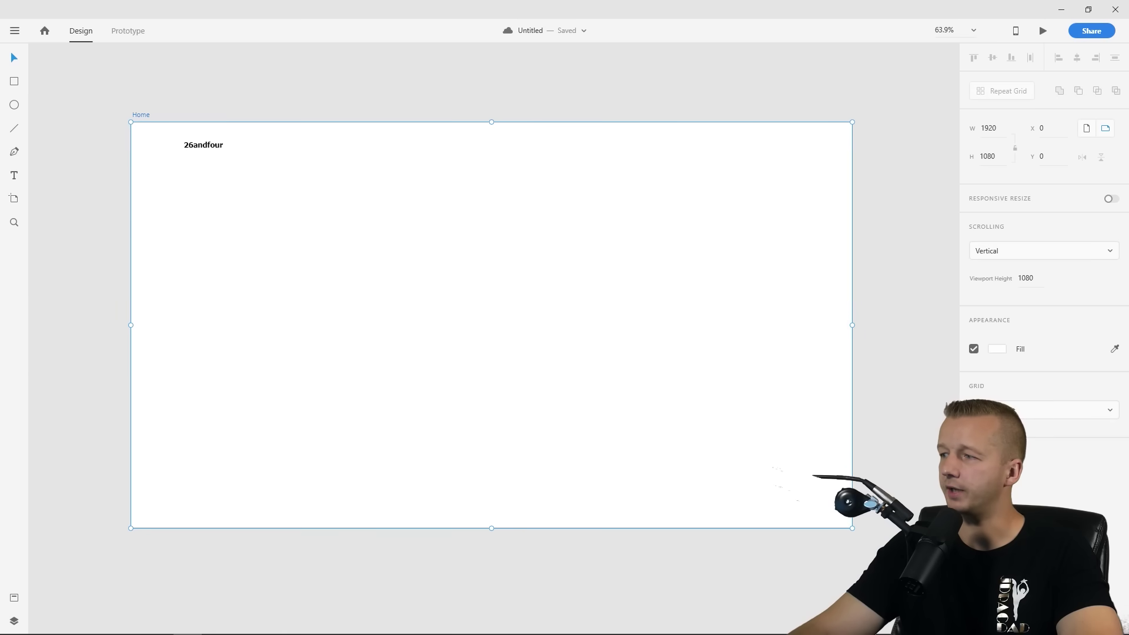
pyautogui.hotkey('ctrl', 'shift', "'")
# Draw a narrow upright rectangle about 11 × 36 px in the gutter just right of the logo text, at about X 267, Y 39
pyautogui.click(211, 146)
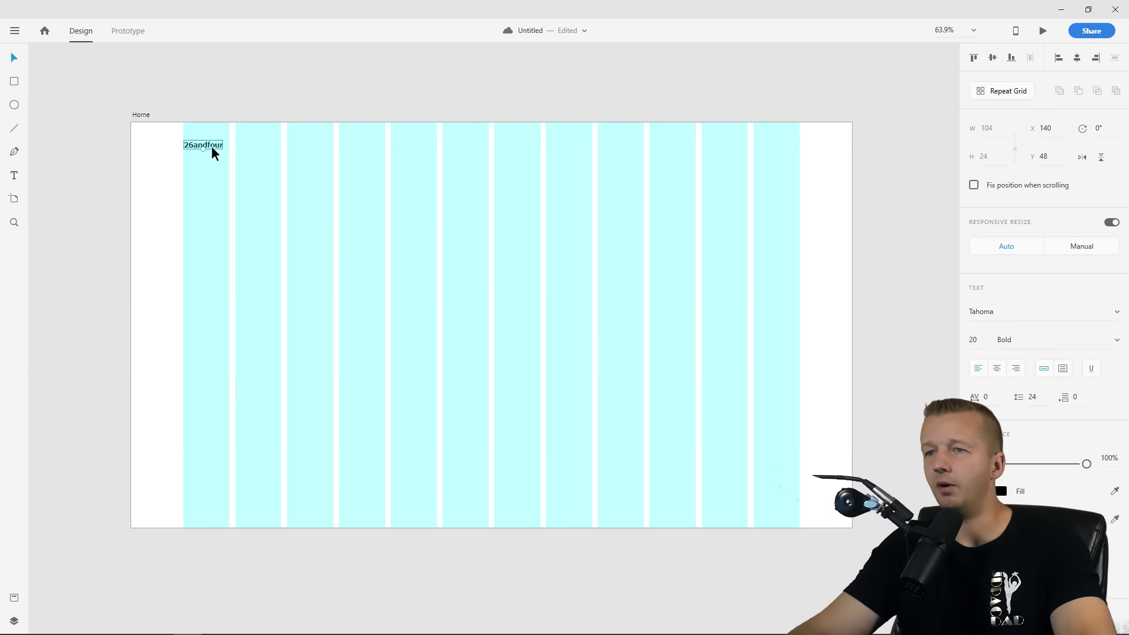
pyautogui.scroll(5, 210, 145)
pyautogui.scroll(3, 209, 147)
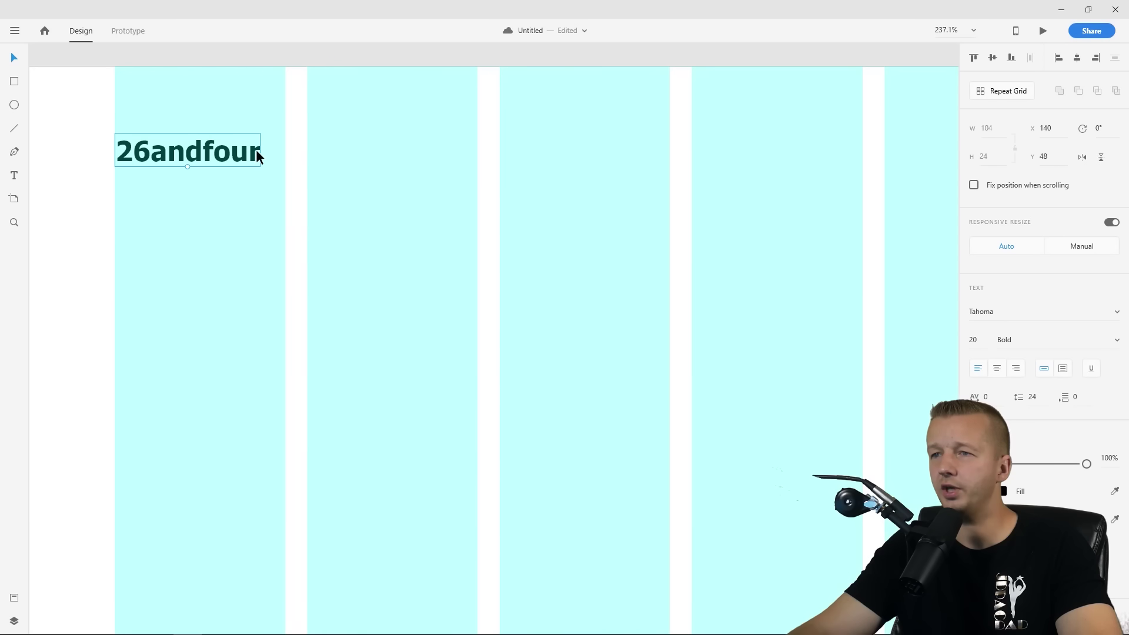
pyautogui.moveTo(260, 151); pyautogui.dragTo(282, 133)
pyautogui.click(161, 121)
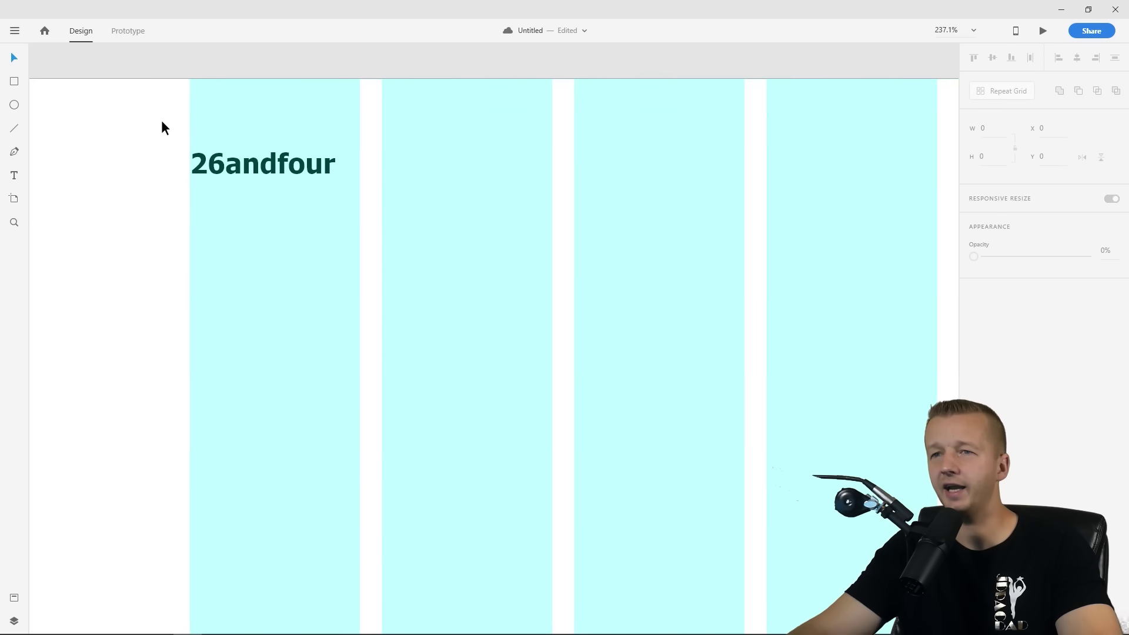
pyautogui.click(15, 88)
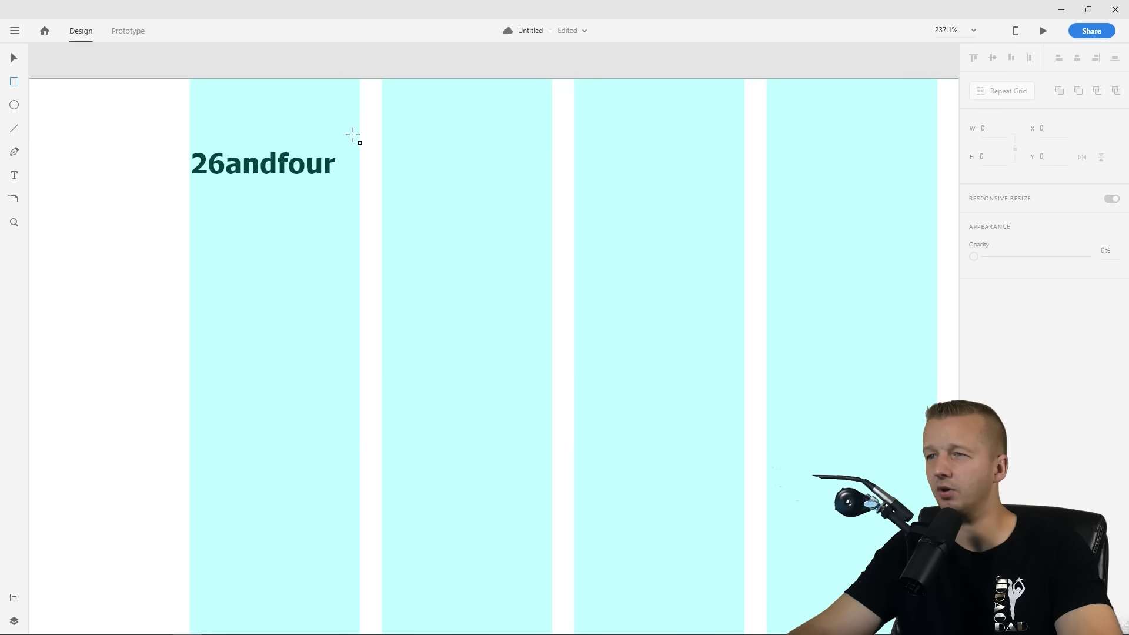
pyautogui.moveTo(367, 134); pyautogui.dragTo(379, 180)
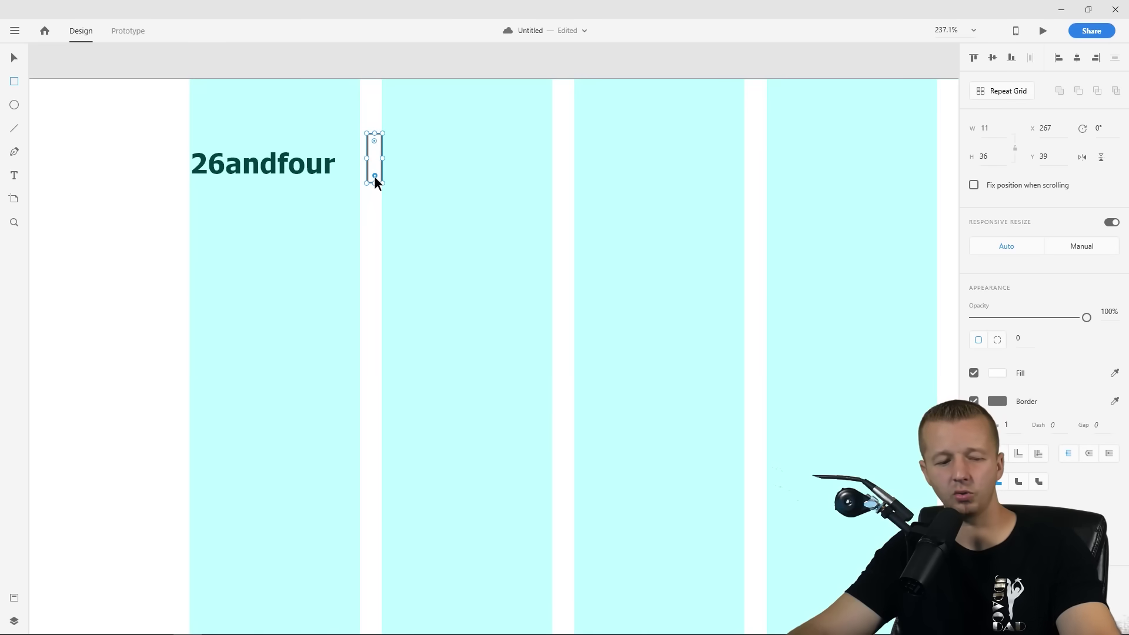
# Round the corners of the narrow rectangle into a pill shape with corner radius 6
pyautogui.moveTo(375, 176); pyautogui.dragTo(370, 141)
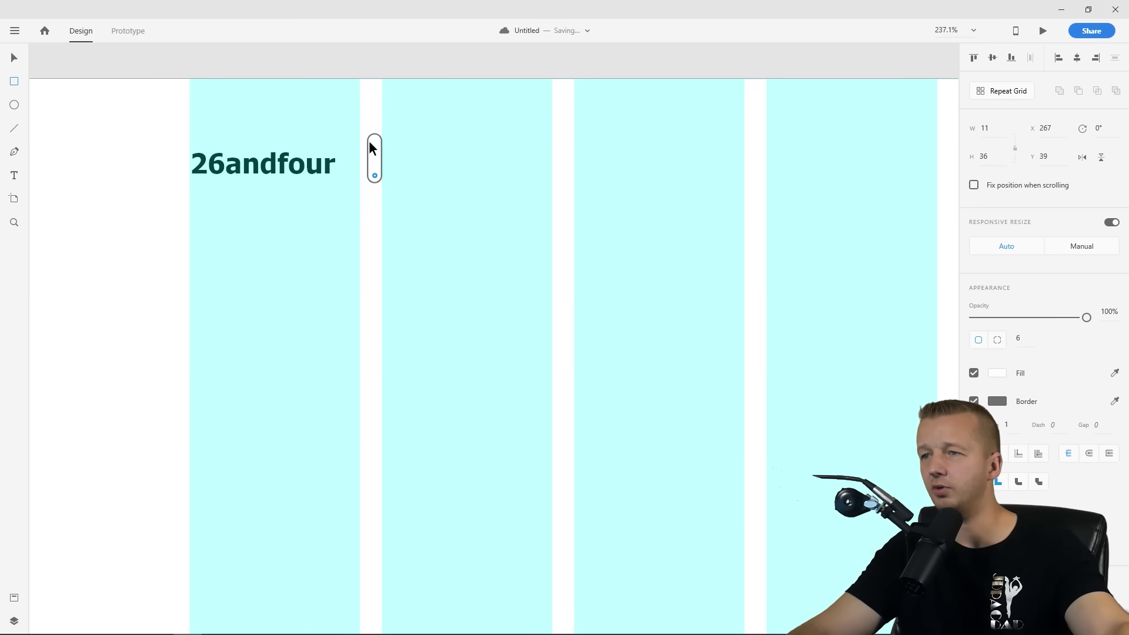
pyautogui.click(14, 57)
pyautogui.click(374, 118)
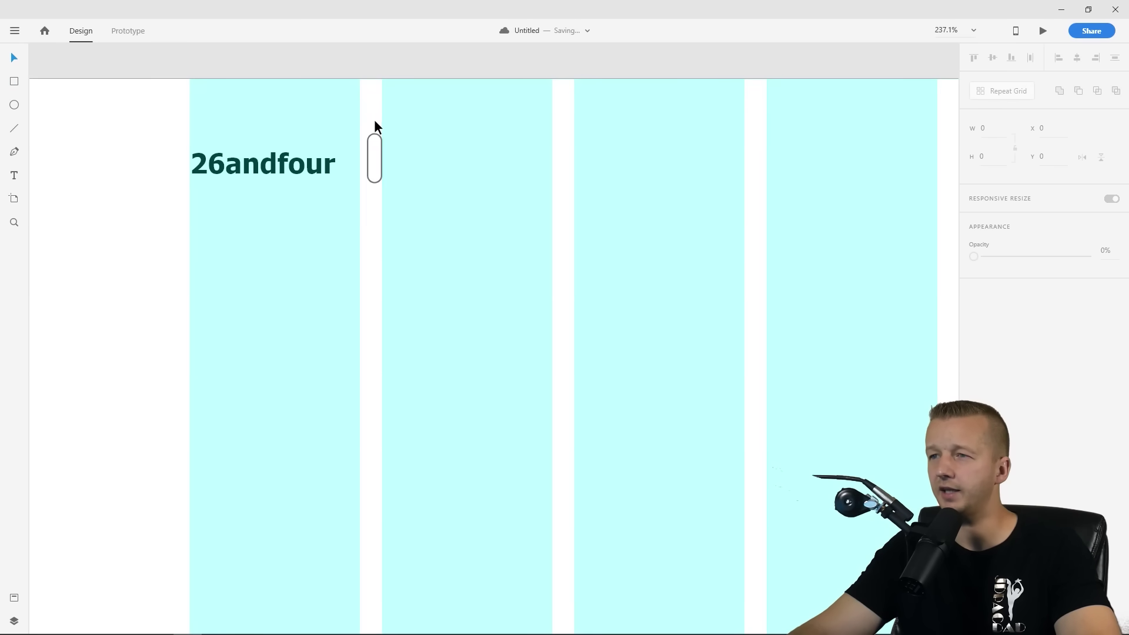
# Remove the pill's border and fill it with bright blue #00C2FF
pyautogui.scroll(2, 376, 143)
pyautogui.scroll(2, 376, 143)
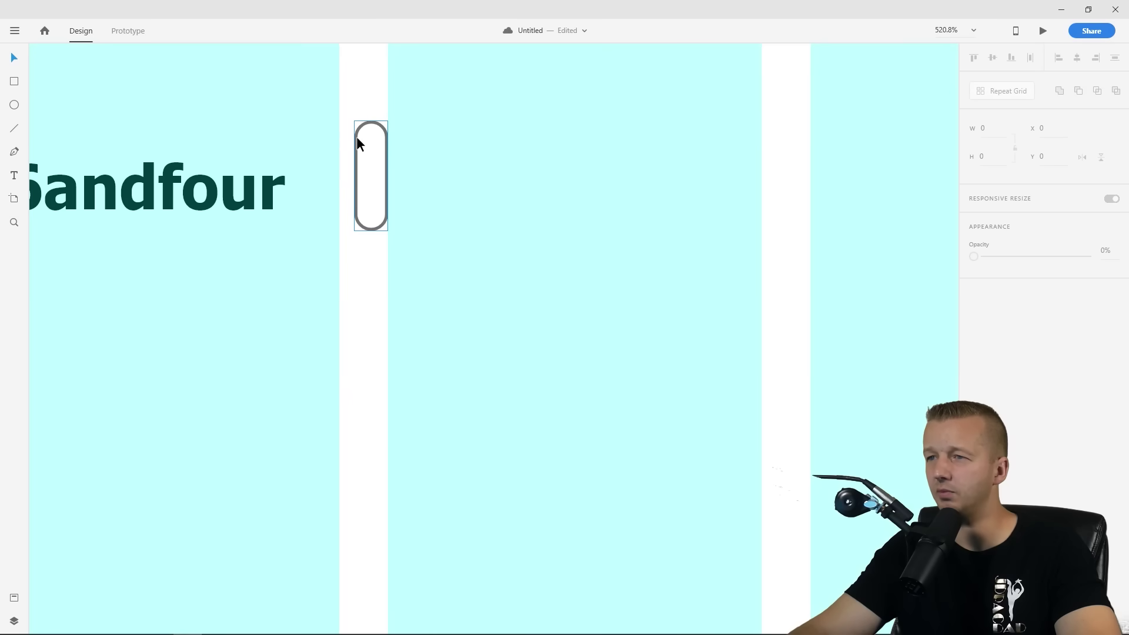
pyautogui.click(356, 136)
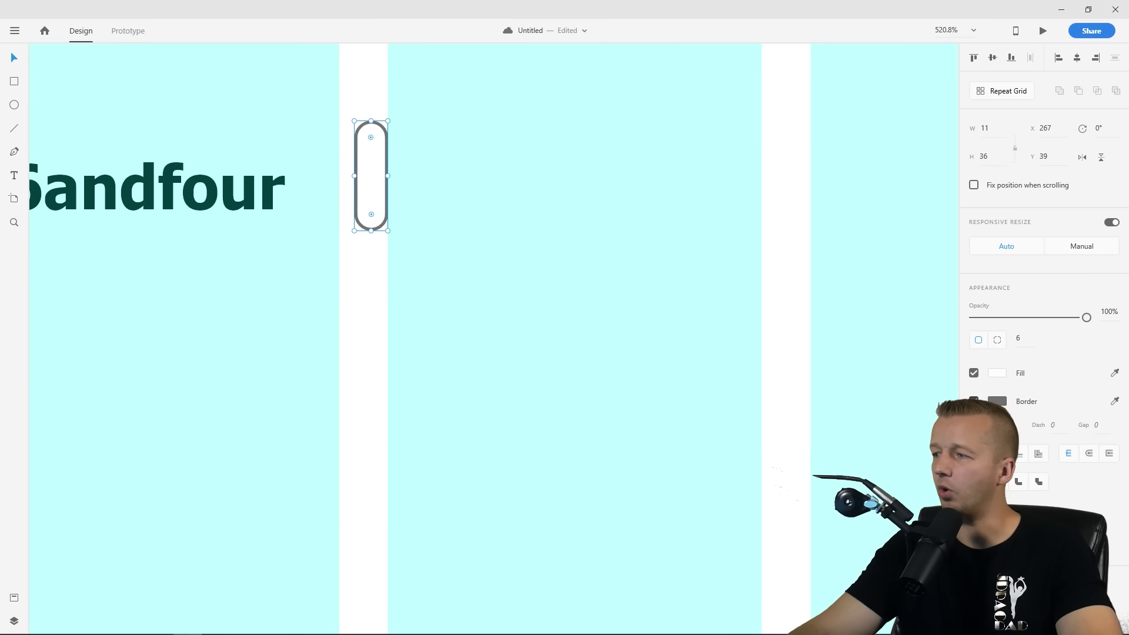
pyautogui.click(974, 401)
pyautogui.click(997, 373)
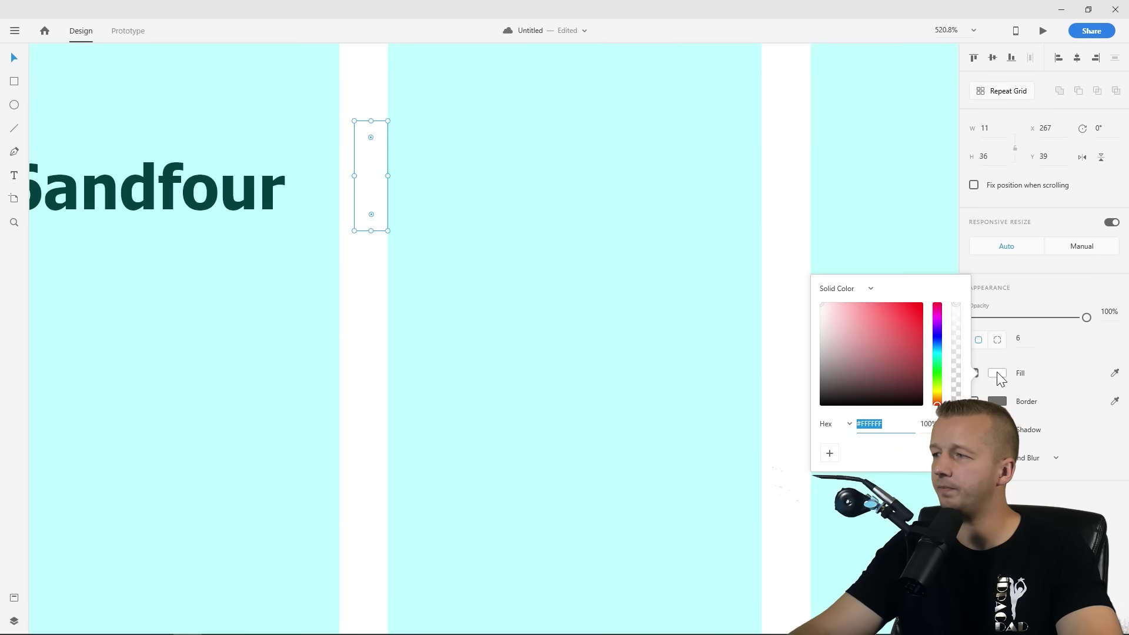
pyautogui.click(936, 347)
pyautogui.moveTo(937, 348); pyautogui.dragTo(937, 350)
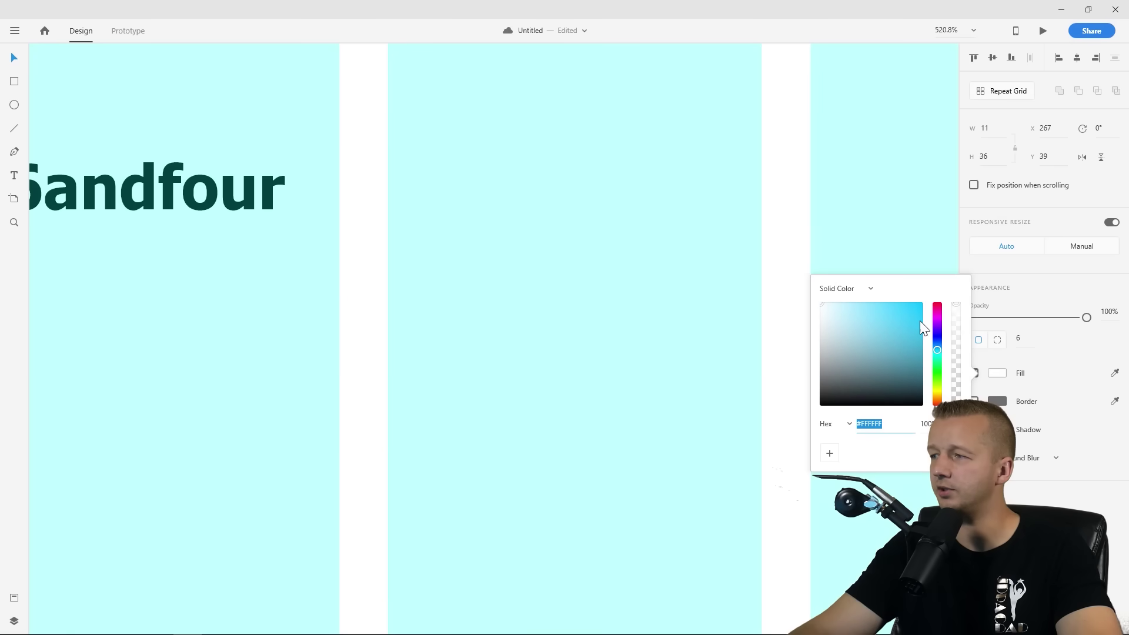
pyautogui.click(922, 326)
pyautogui.click(375, 173)
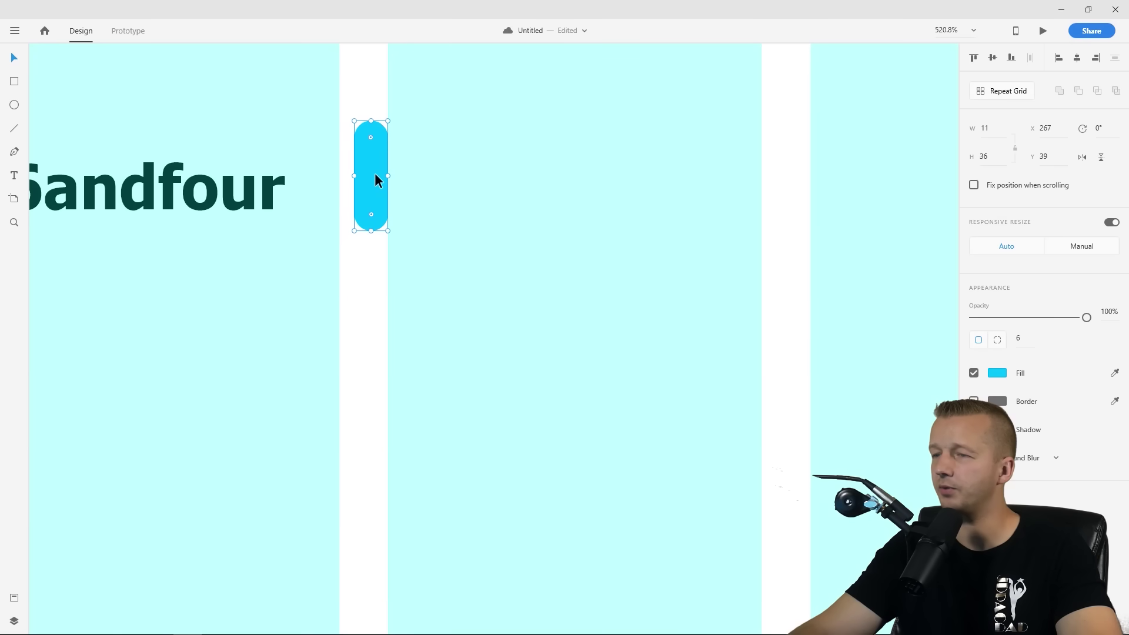
# Hide the column layout grid on the Home artboard
pyautogui.scroll(-3, 143, 103)
pyautogui.moveTo(164, 131); pyautogui.dragTo(307, 228)
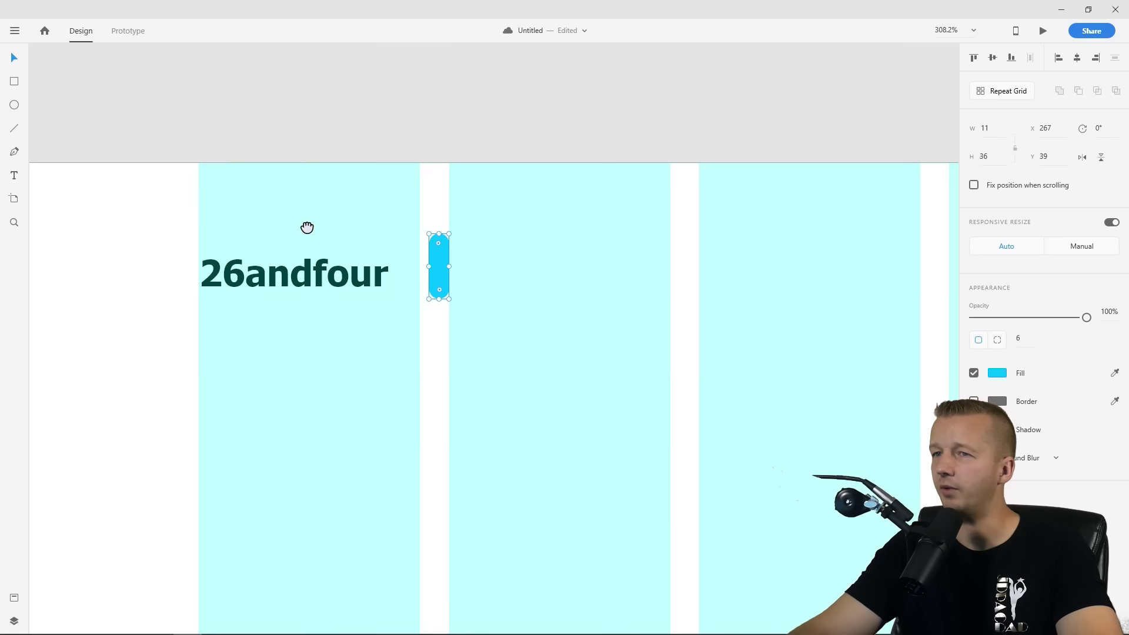
pyautogui.moveTo(146, 182); pyautogui.dragTo(295, 184)
pyautogui.click(93, 153)
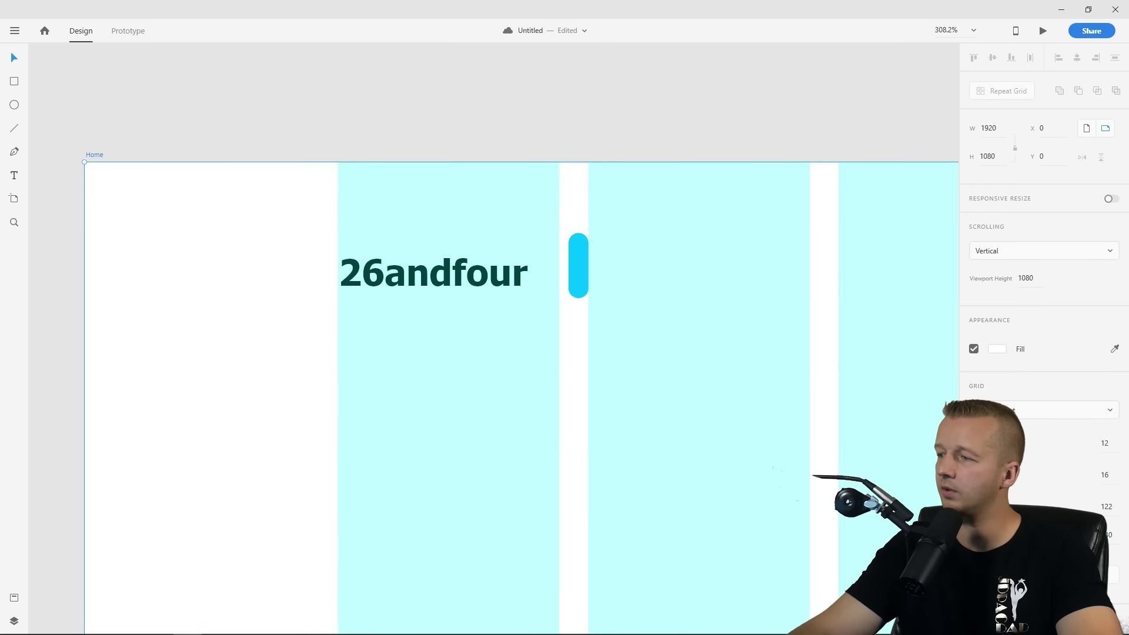
pyautogui.click(974, 410)
# Duplicate the blue pill to its lower right at X 280, Y 49 and fill the copy with bright green
pyautogui.click(575, 252)
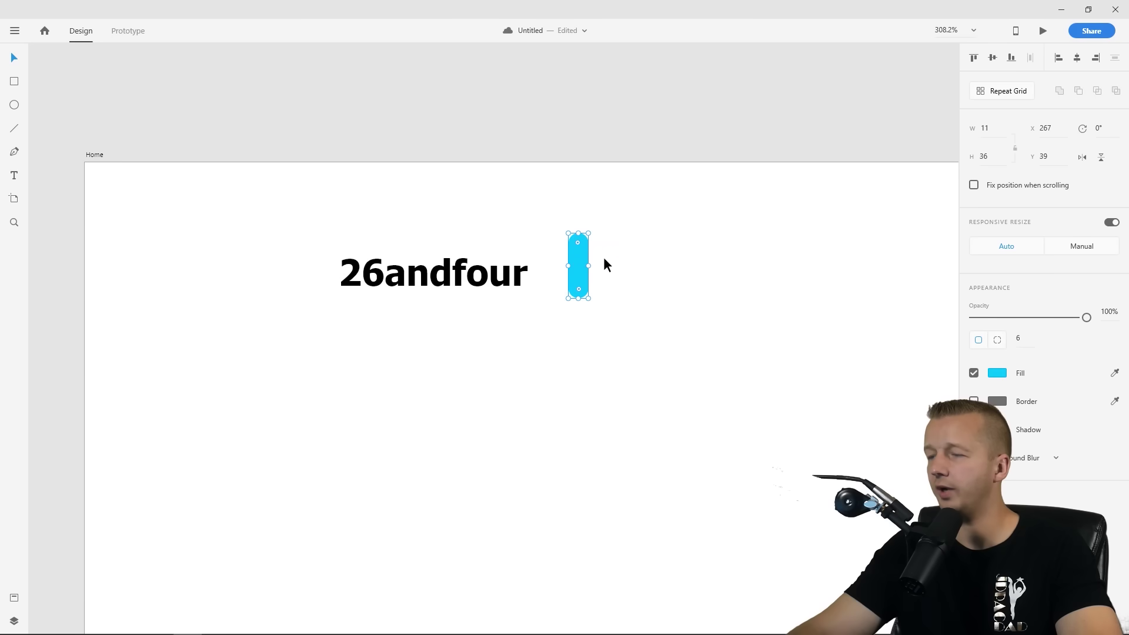
pyautogui.scroll(4, 623, 259)
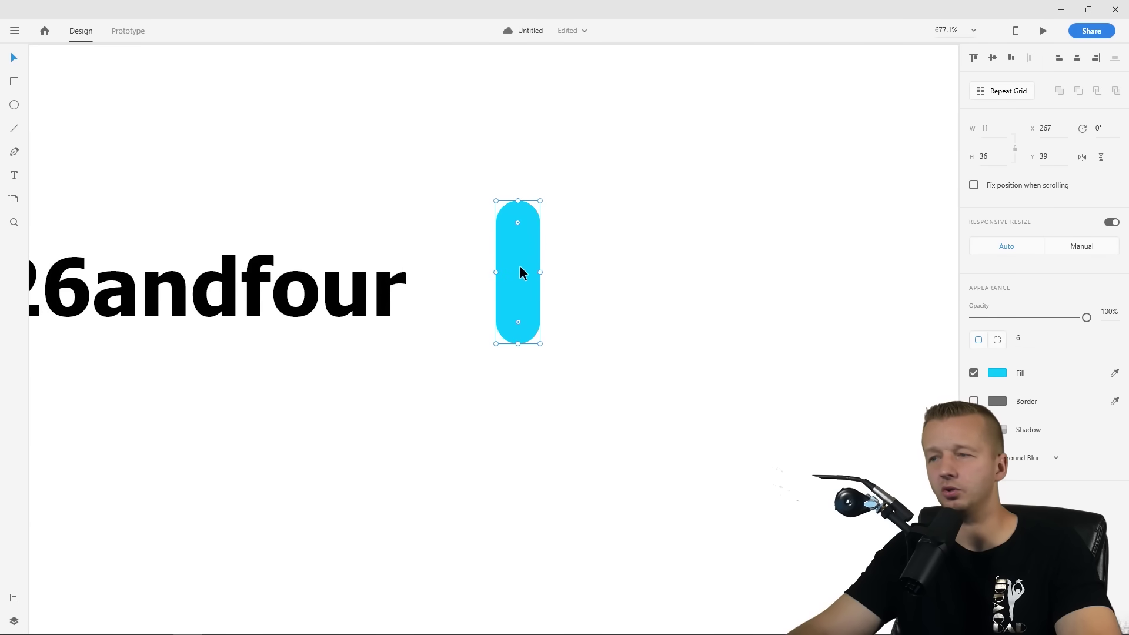
pyautogui.moveTo(524, 260); pyautogui.dragTo(579, 303)
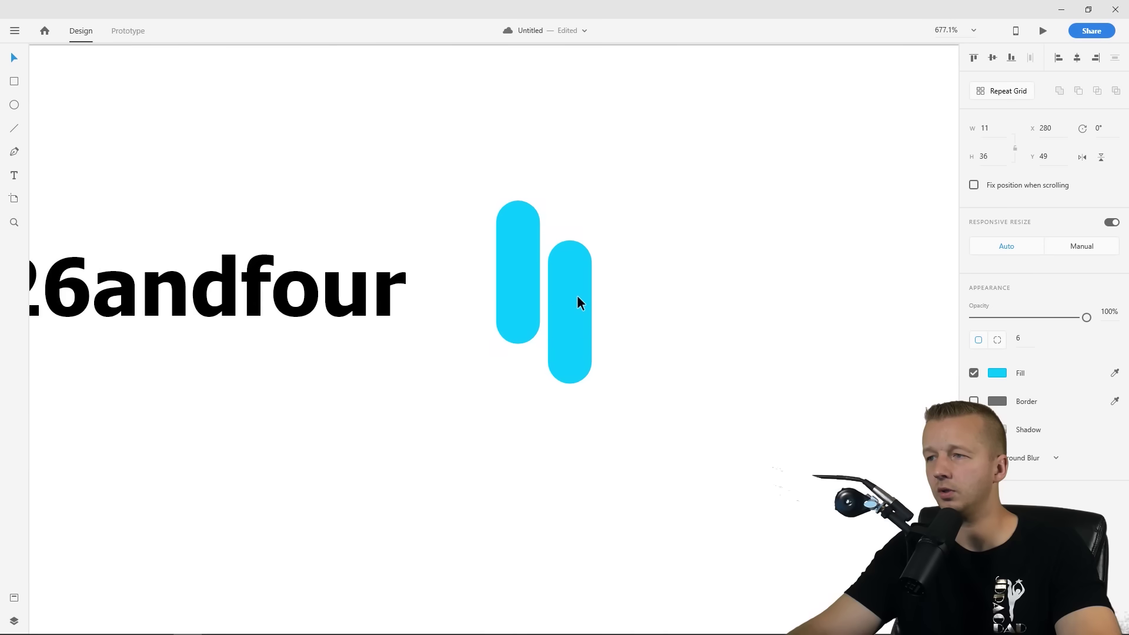
pyautogui.click(998, 373)
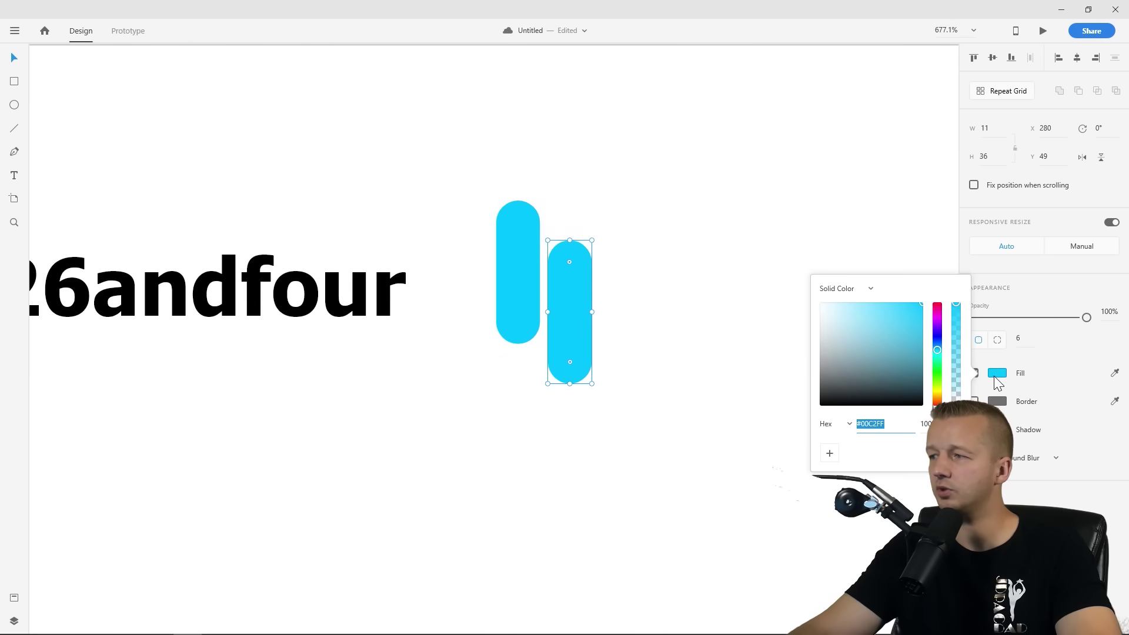
pyautogui.moveTo(933, 351); pyautogui.dragTo(923, 323)
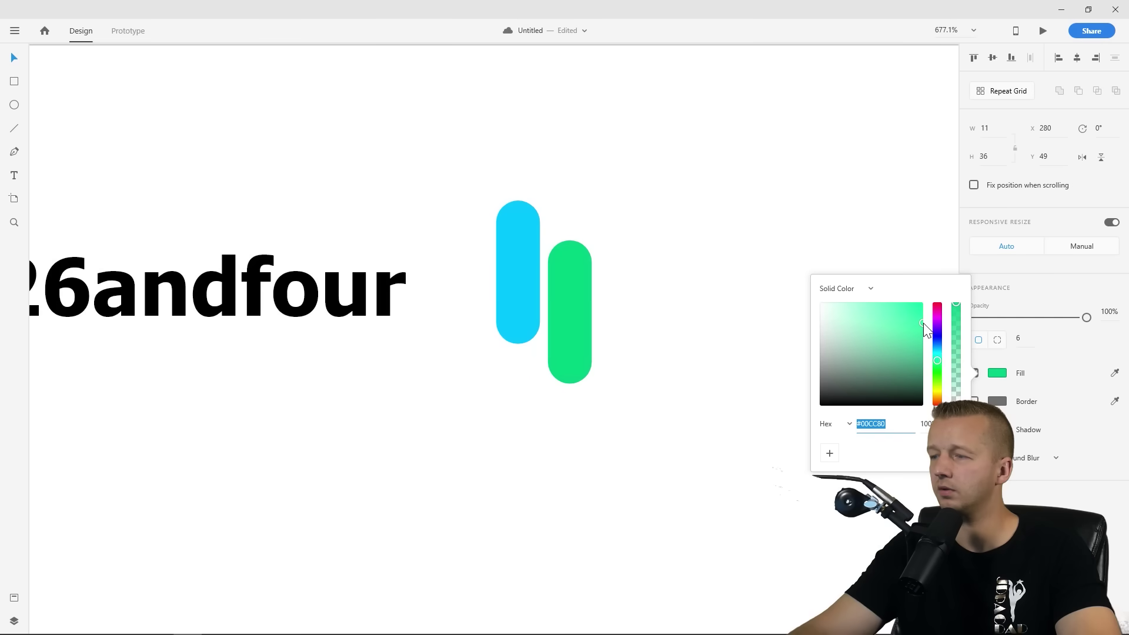
# Save the green and blue pill fills as swatches in the color picker
pyautogui.click(830, 456)
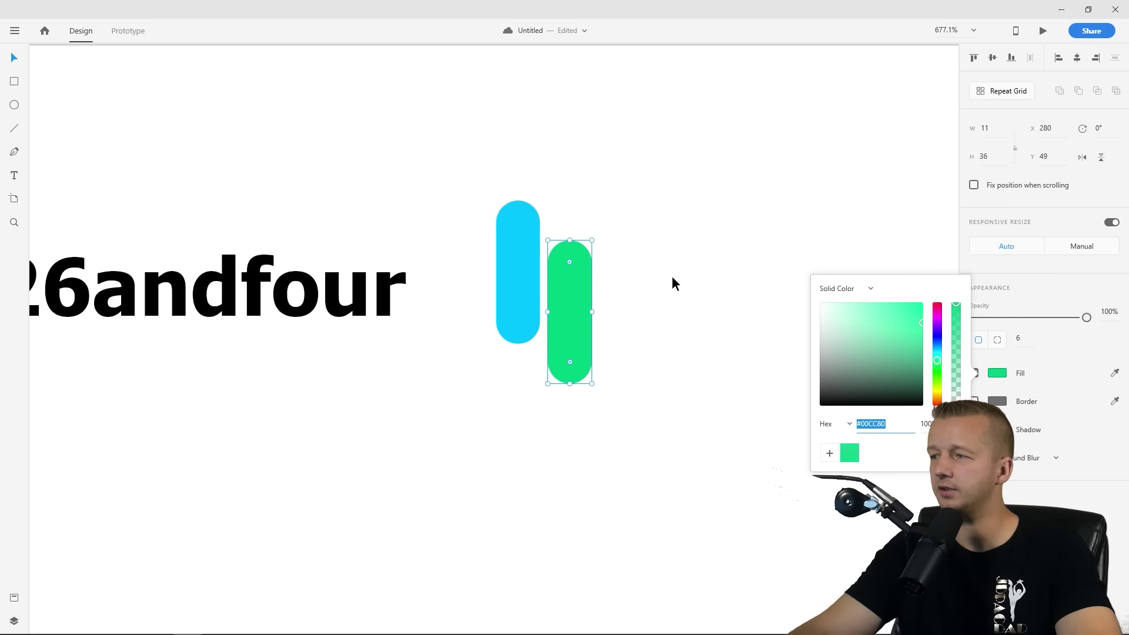
pyautogui.click(524, 242)
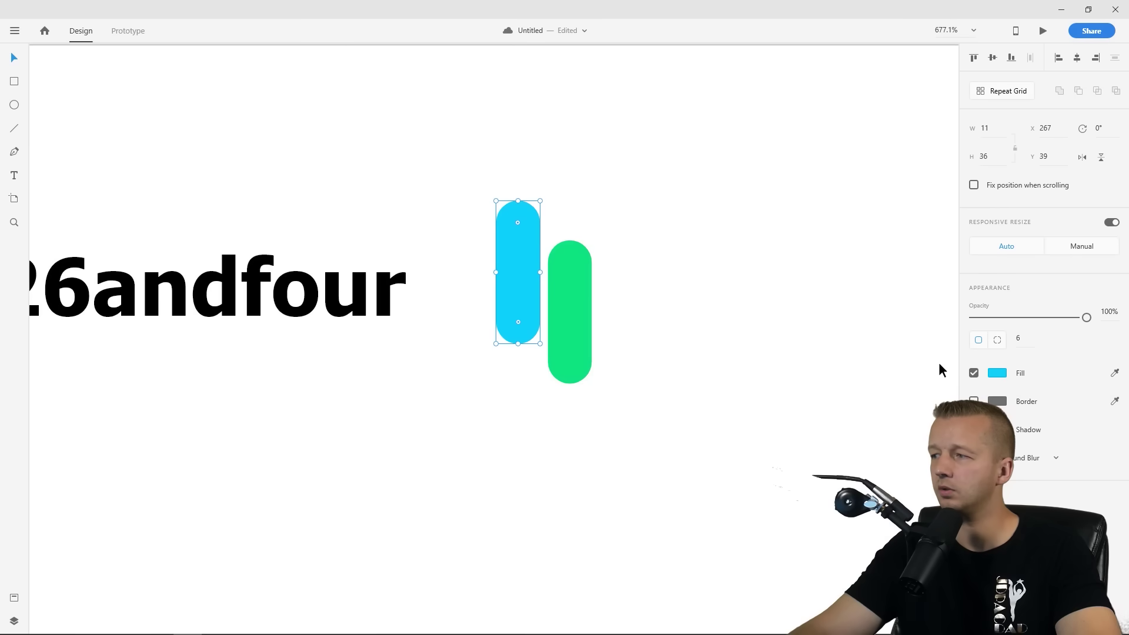
pyautogui.click(1000, 377)
pyautogui.click(831, 455)
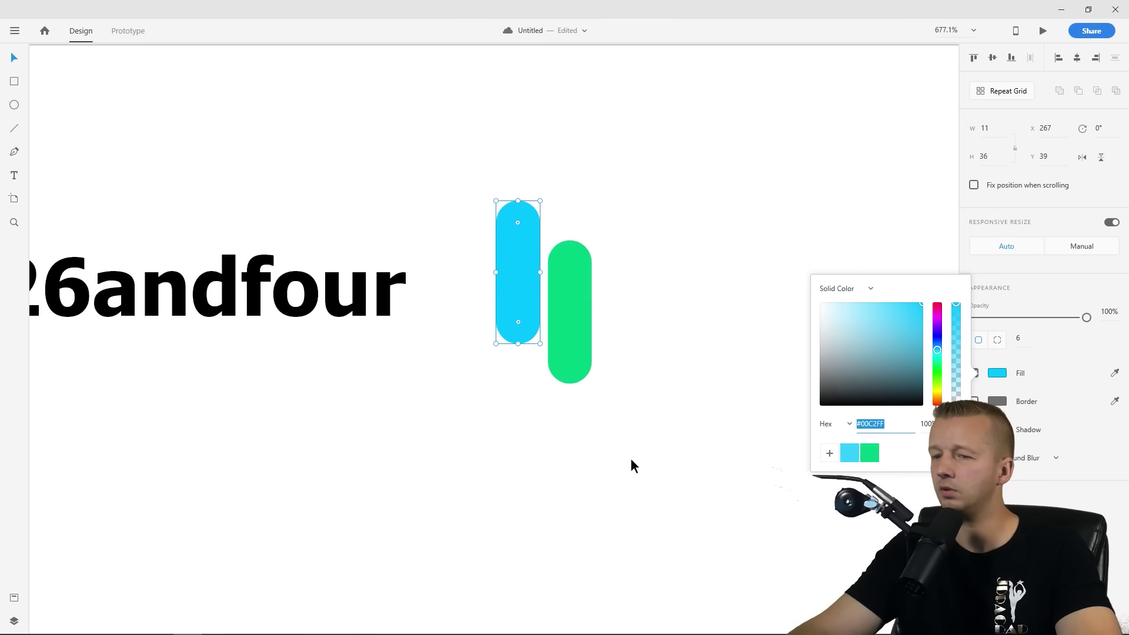
pyautogui.click(631, 465)
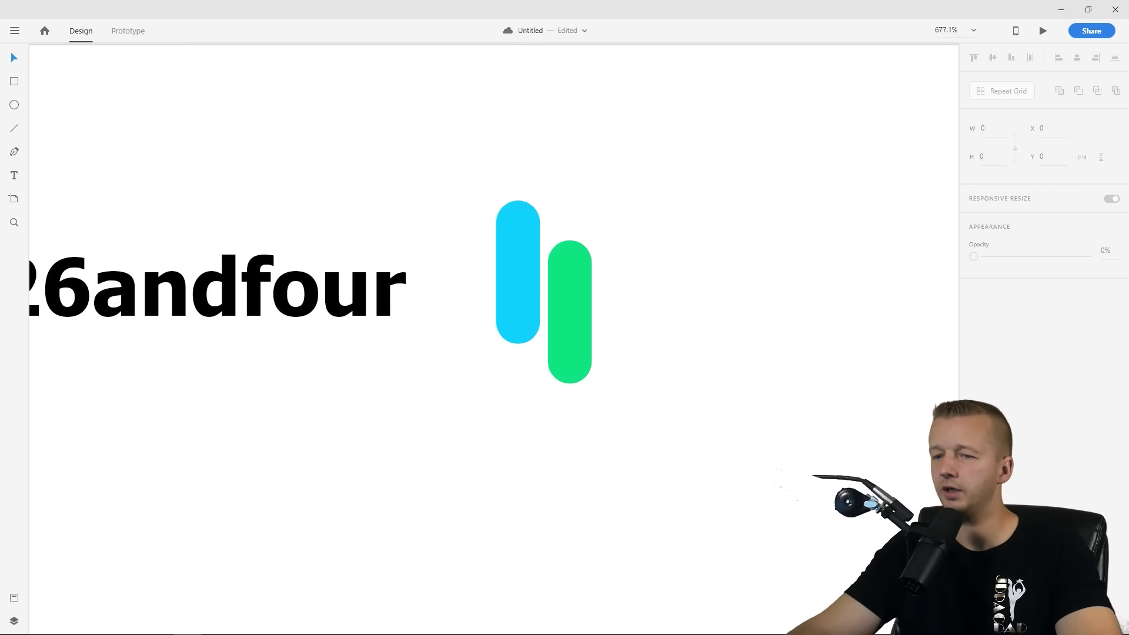
# Add the blue and green pill fills to the document's color assets
pyautogui.click(15, 598)
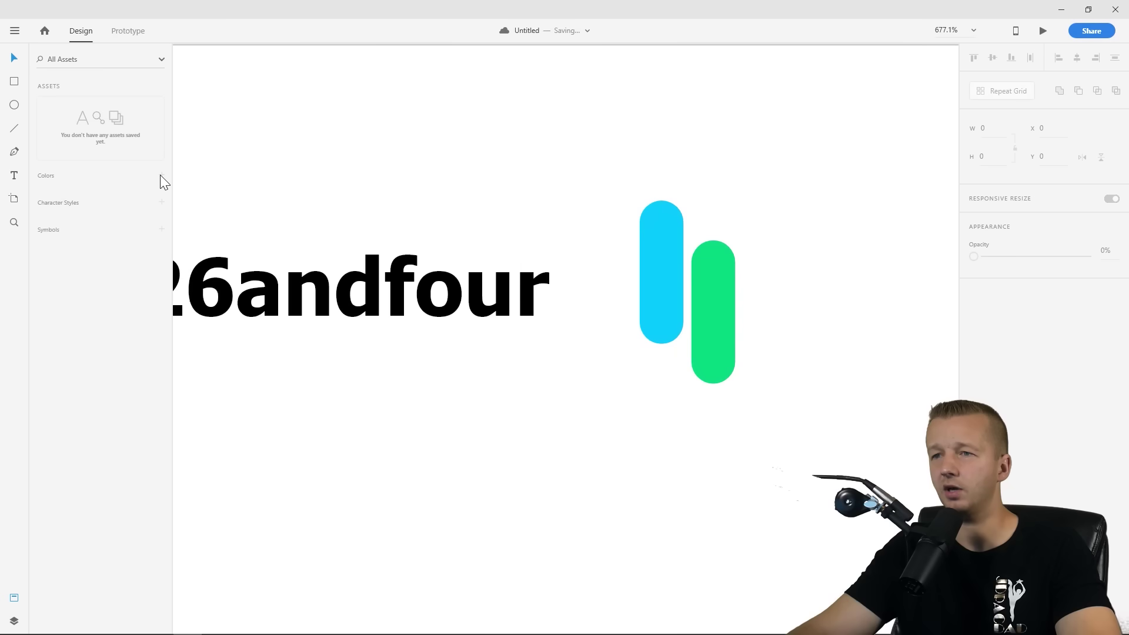
pyautogui.click(648, 222)
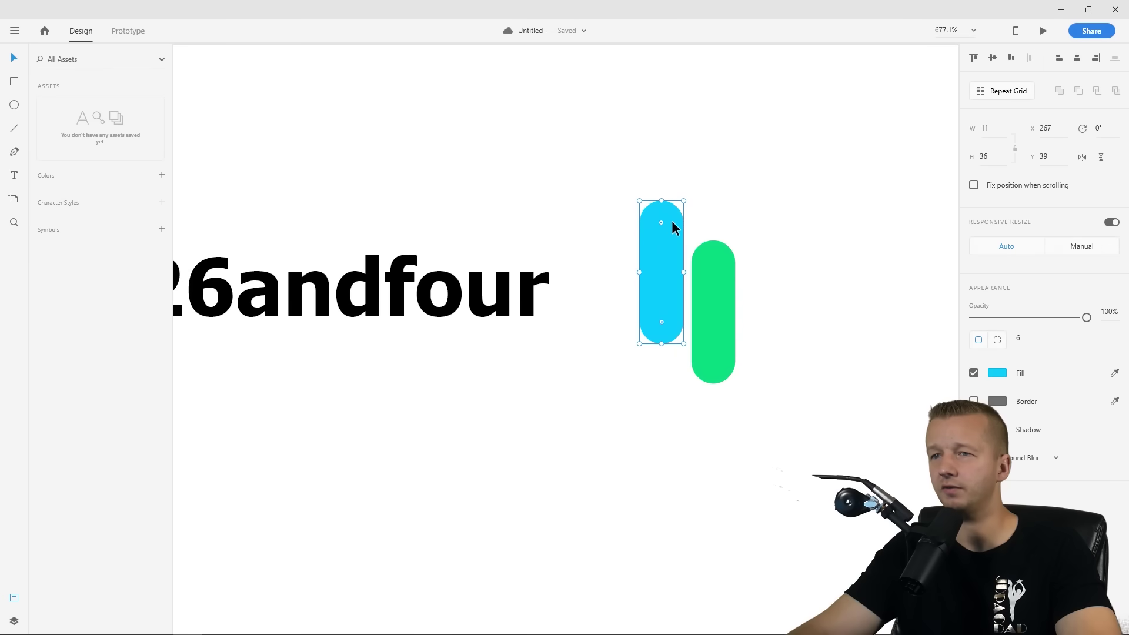
pyautogui.click(162, 175)
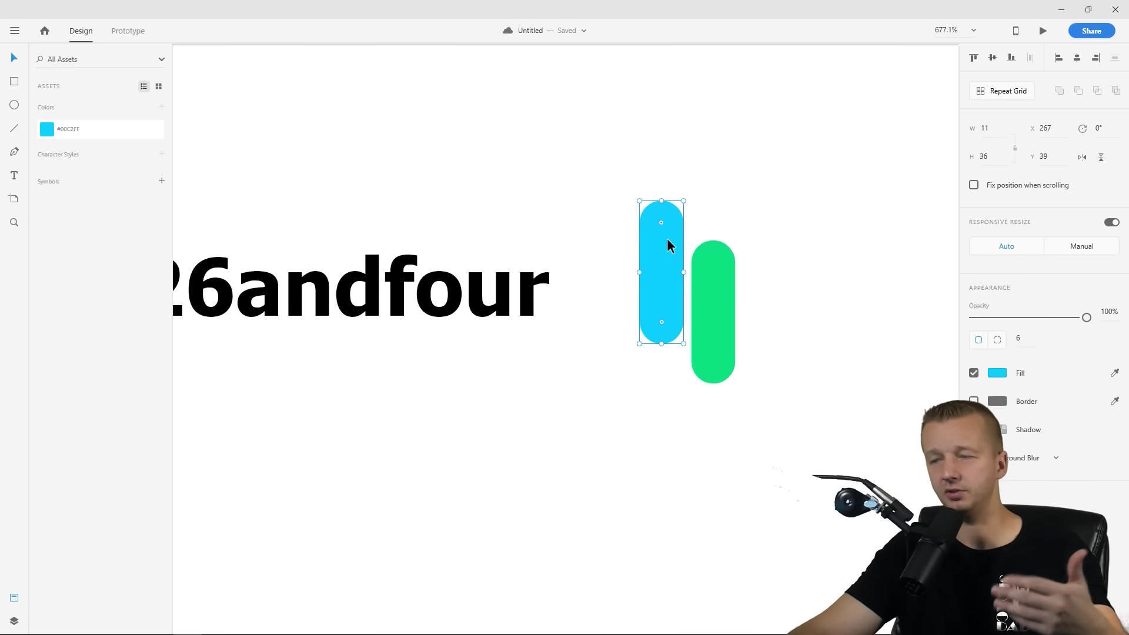
pyautogui.click(724, 279)
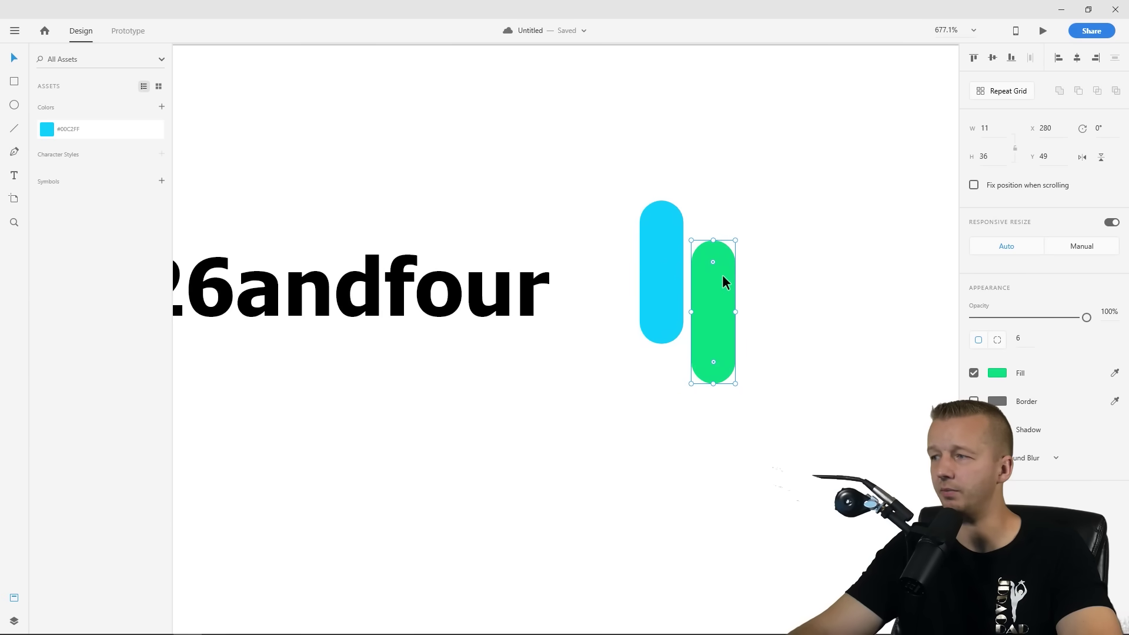
pyautogui.click(162, 106)
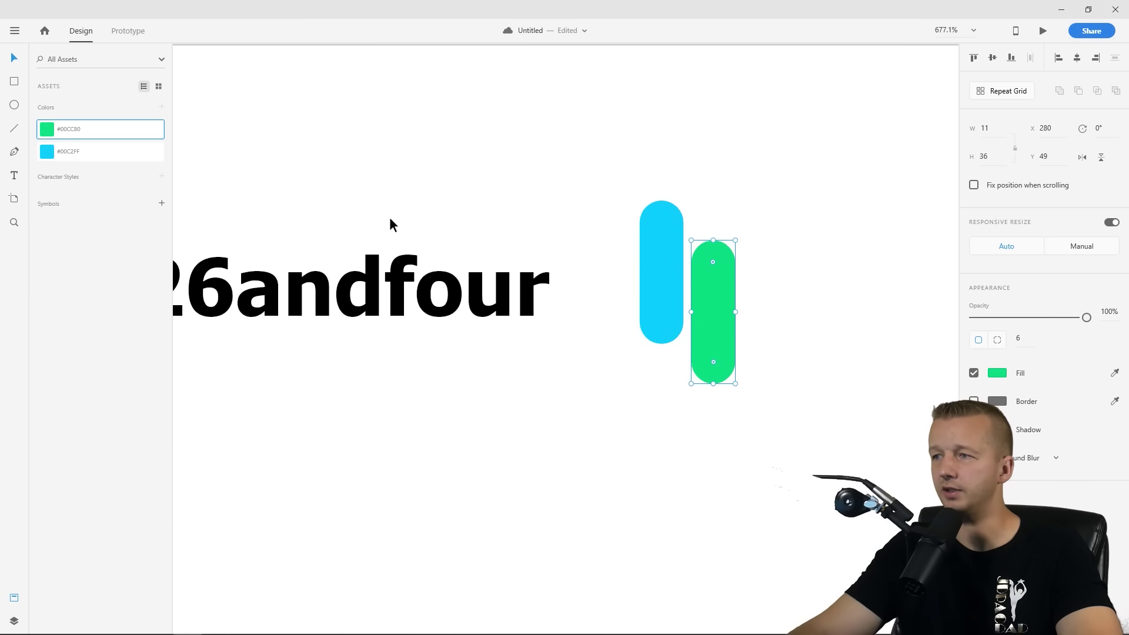
pyautogui.click(413, 147)
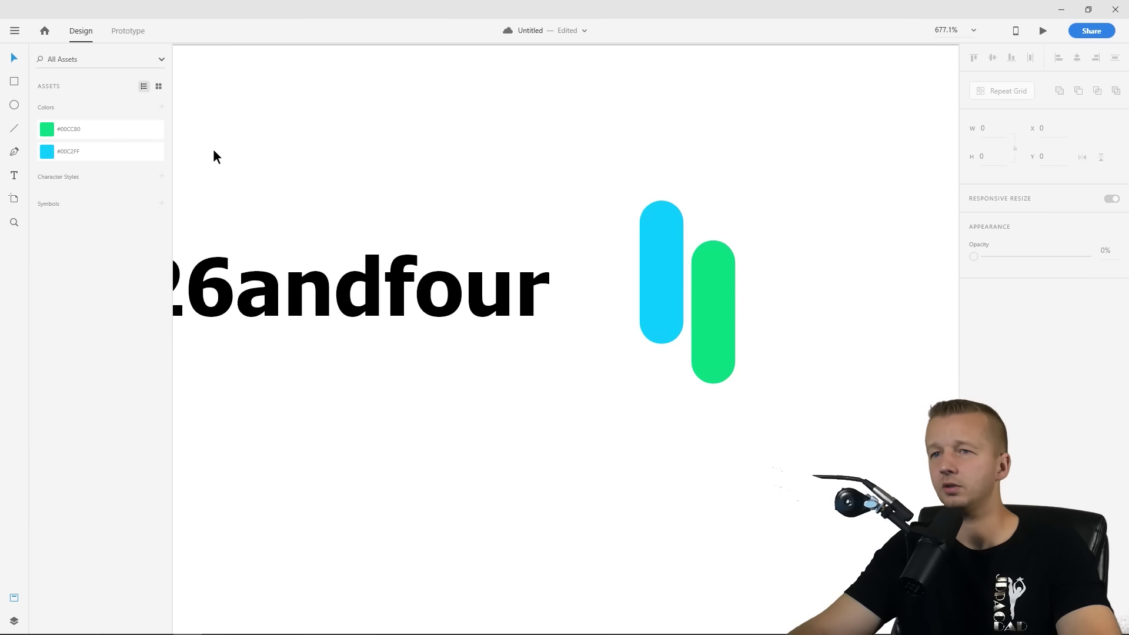
pyautogui.click(14, 598)
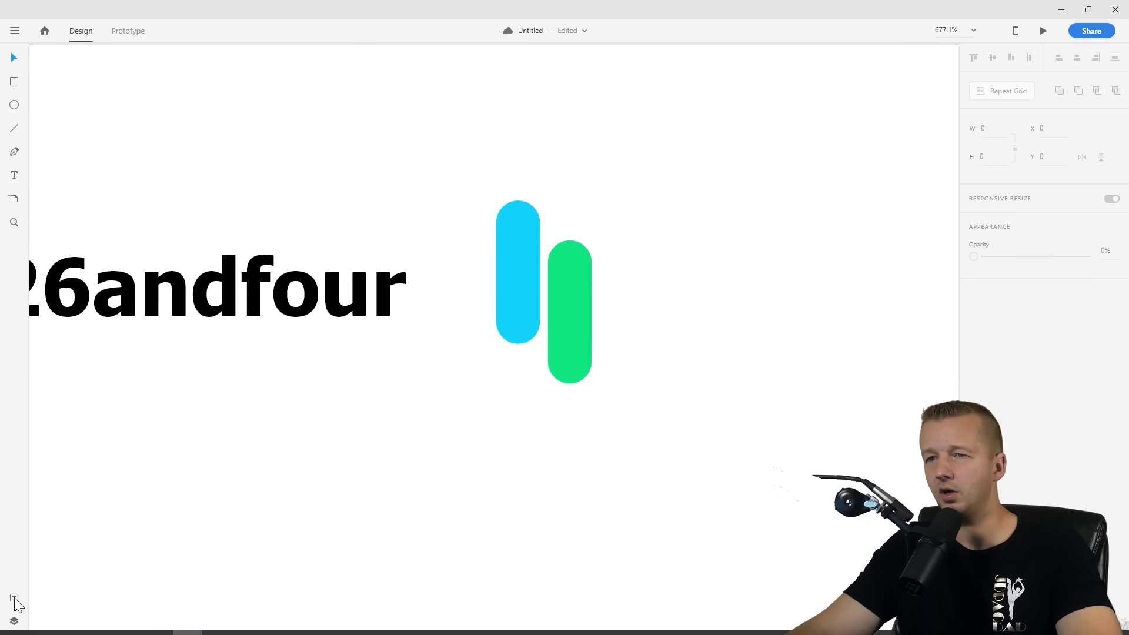
# Rotate both pills together by 45° and scale them down to about 4.17 × 13.66 px each
pyautogui.click(518, 274)
pyautogui.keyDown('shift'); pyautogui.click(583, 303); pyautogui.keyUp('shift')
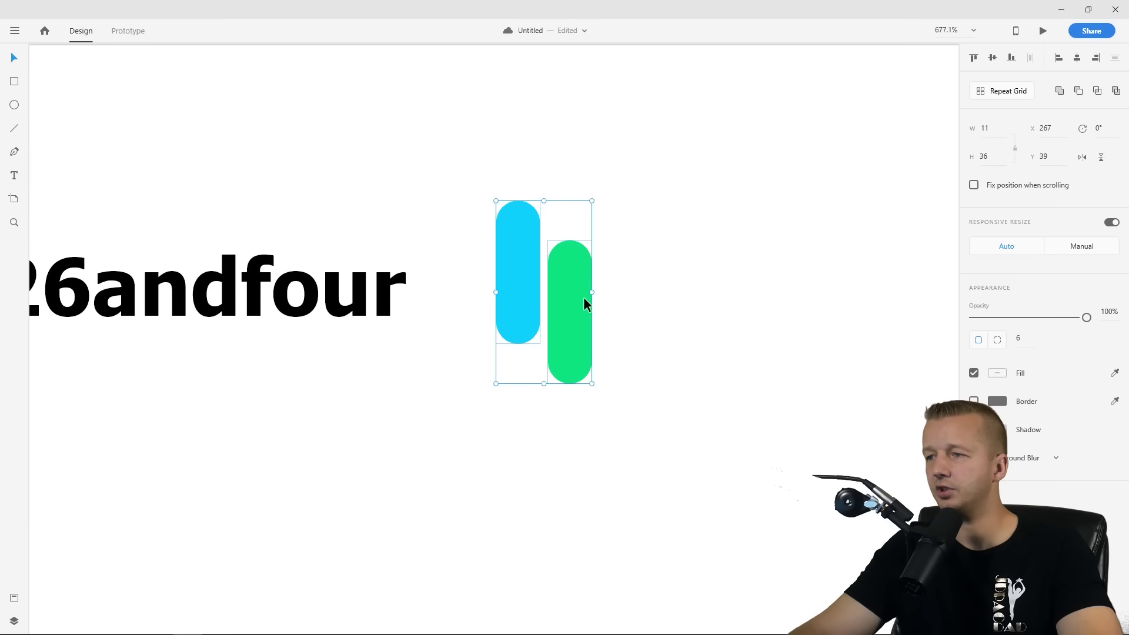
pyautogui.moveTo(595, 387); pyautogui.dragTo(510, 408)
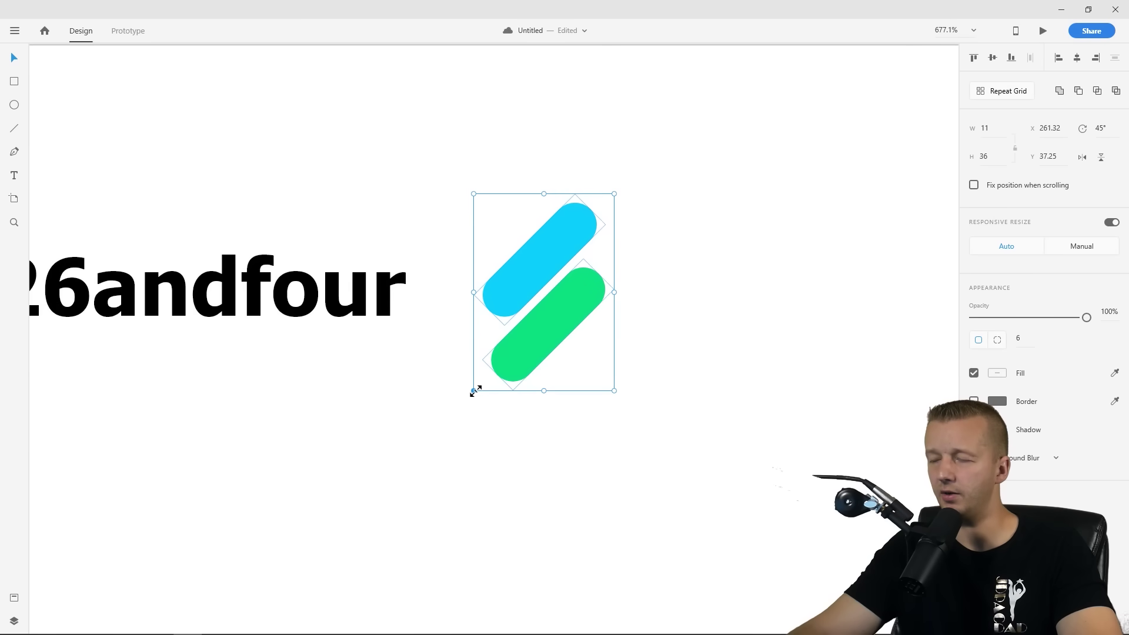
pyautogui.moveTo(476, 391); pyautogui.dragTo(563, 267)
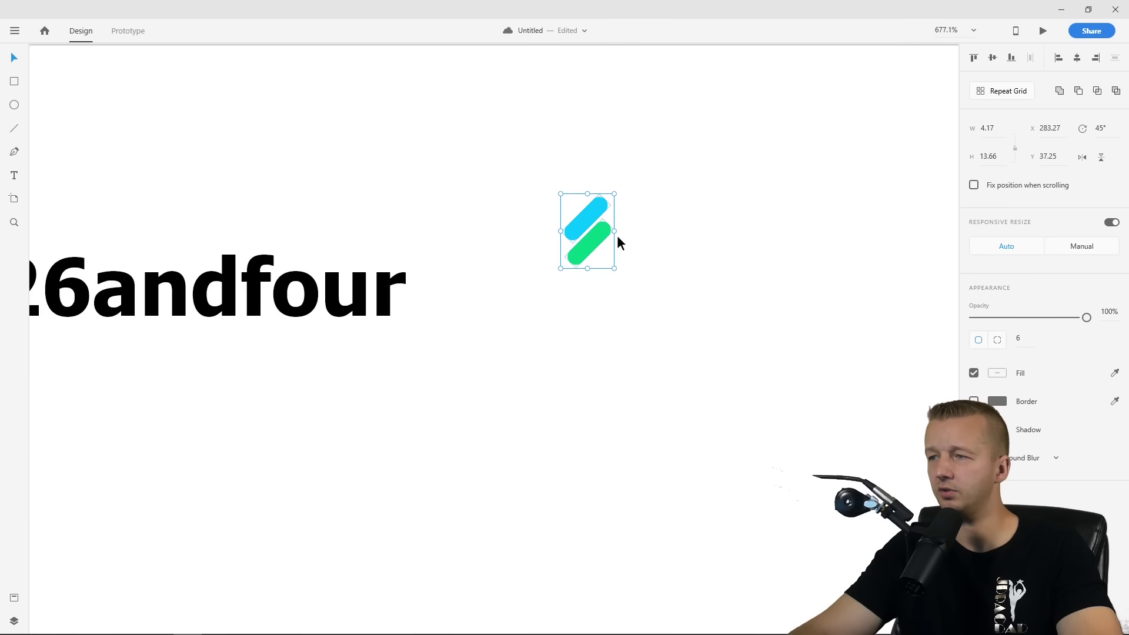
# Nudge the green pill slightly down to widen its gap from the blue pill, and reselect both
pyautogui.click(594, 250)
pyautogui.click(653, 252)
pyautogui.moveTo(537, 172); pyautogui.dragTo(641, 279)
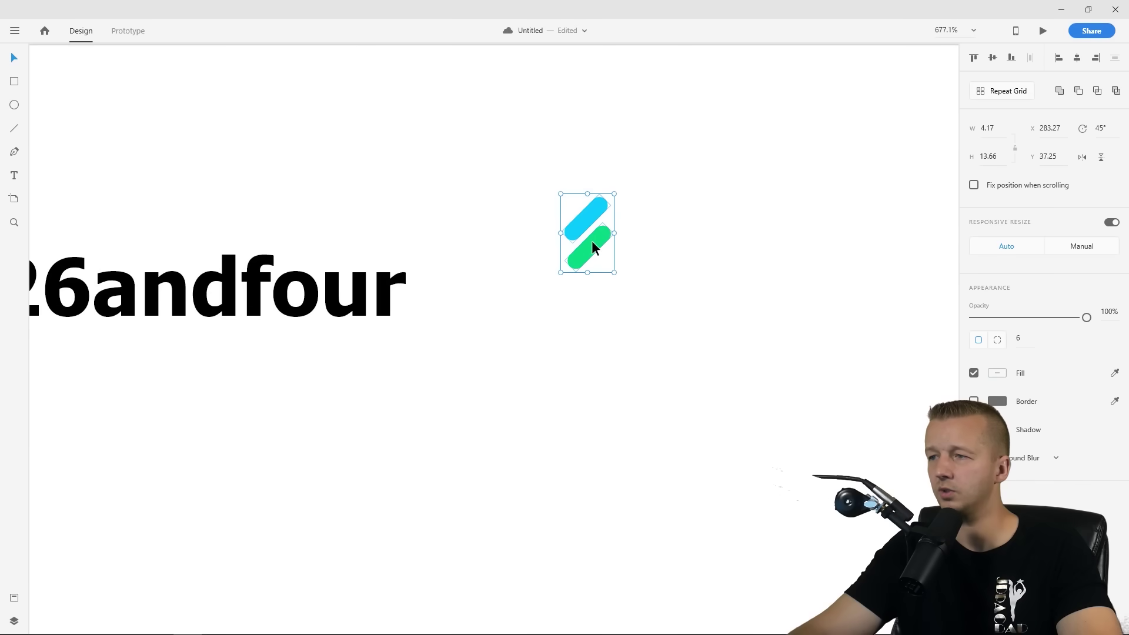
# Move the two-pill mark to the upper right end of the logo text, at about X 248.27, Y 40.25
pyautogui.moveTo(591, 247); pyautogui.dragTo(462, 252)
pyautogui.click(559, 257)
pyautogui.scroll(-5, 411, 323)
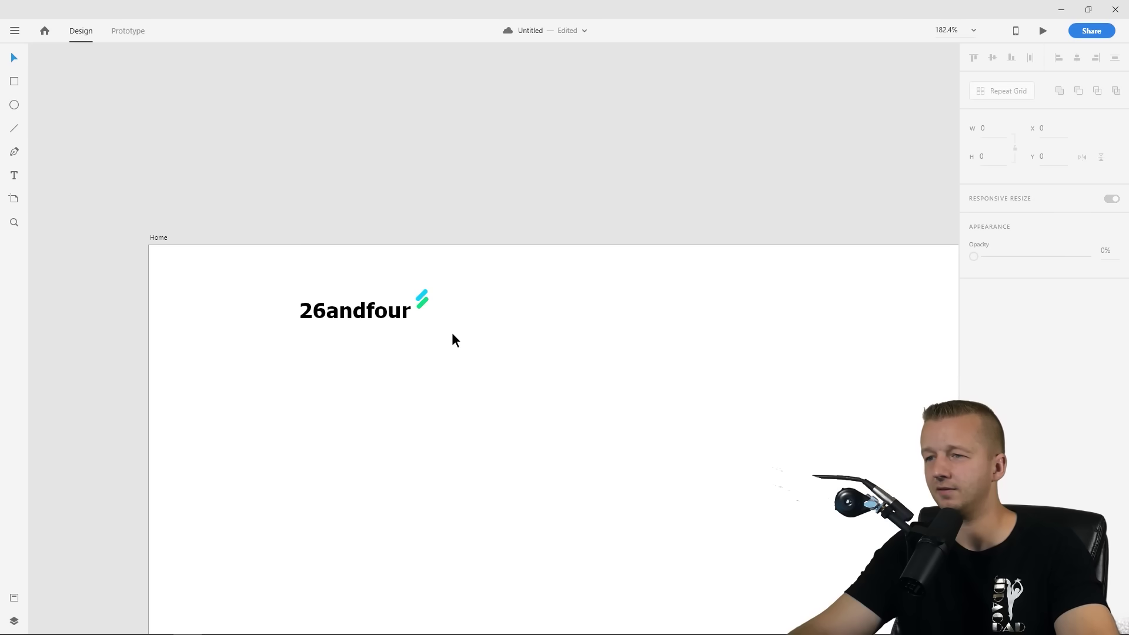
pyautogui.scroll(-2, 546, 327)
pyautogui.moveTo(647, 375); pyautogui.dragTo(446, 269)
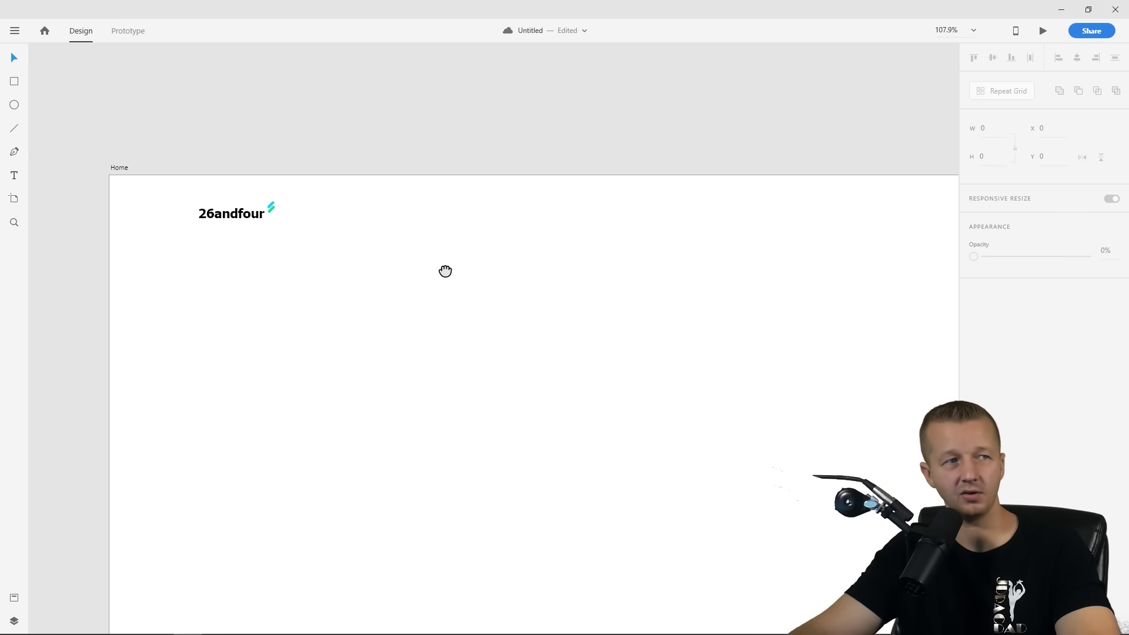
# Make a slight final adjustment to the two-pill mark beside the logo text
pyautogui.scroll(5, 238, 224)
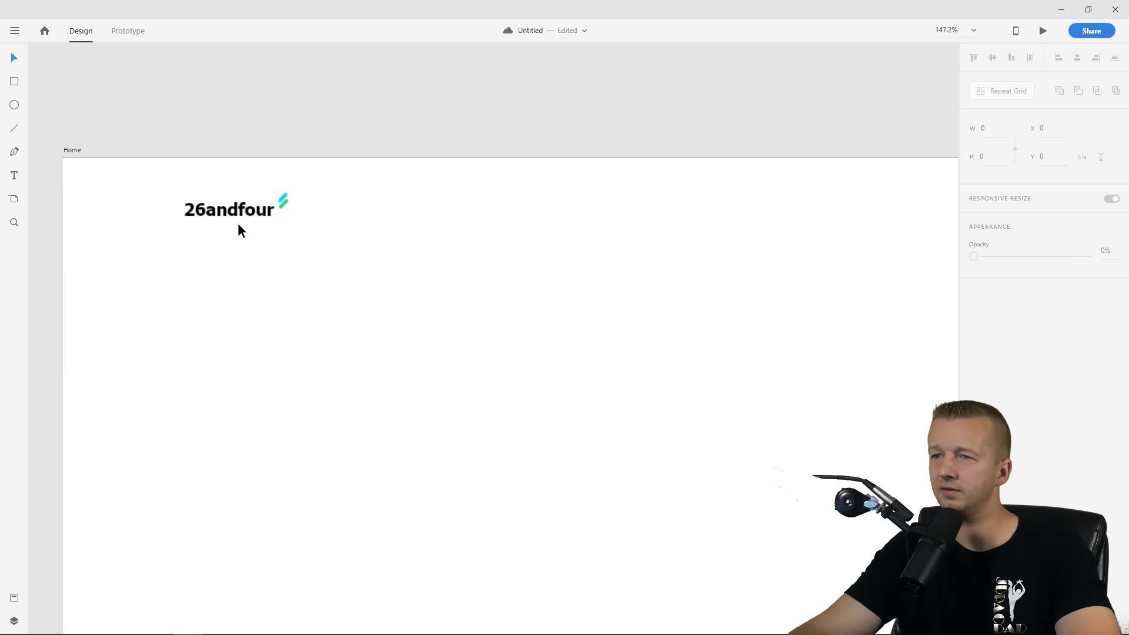
pyautogui.click(352, 147)
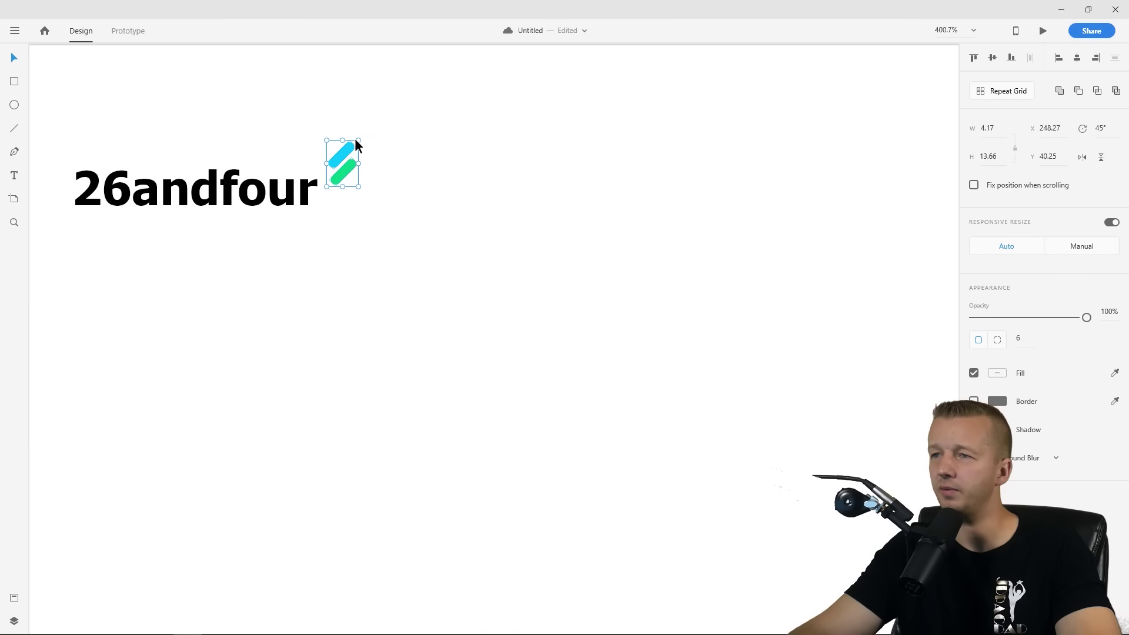
pyautogui.doubleClick(354, 141)
pyautogui.press('Escape')
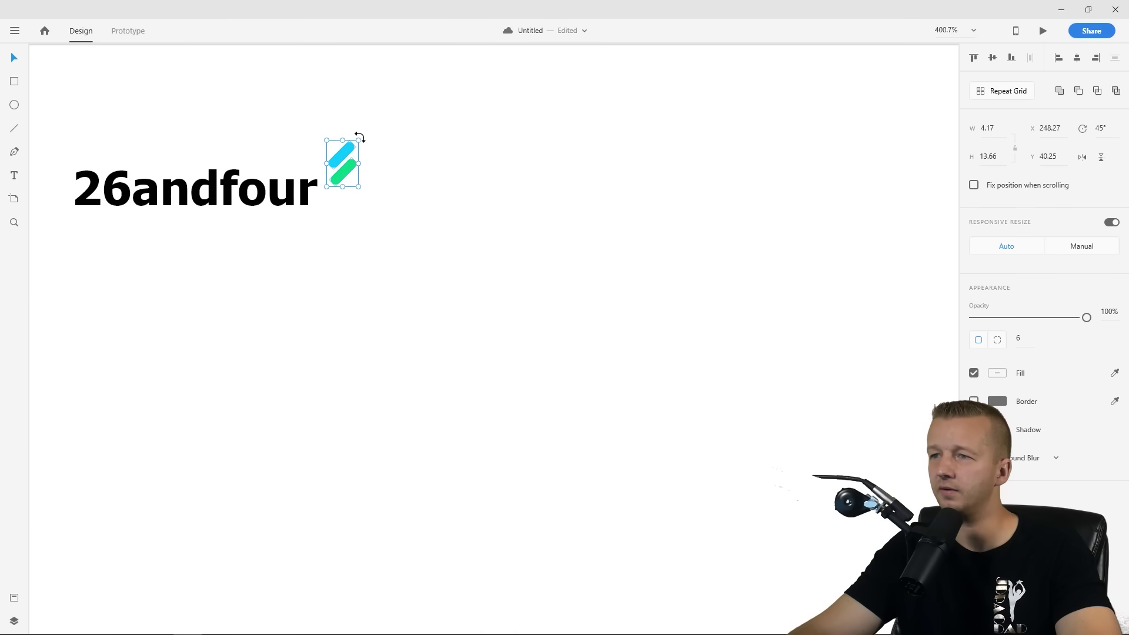
pyautogui.moveTo(358, 139)
pyautogui.mouseDown()
pyautogui.moveTo(369, 131)
pyautogui.moveTo(348, 156)
pyautogui.mouseUp()
pyautogui.click(464, 245)
pyautogui.scroll(-8, 463, 246)
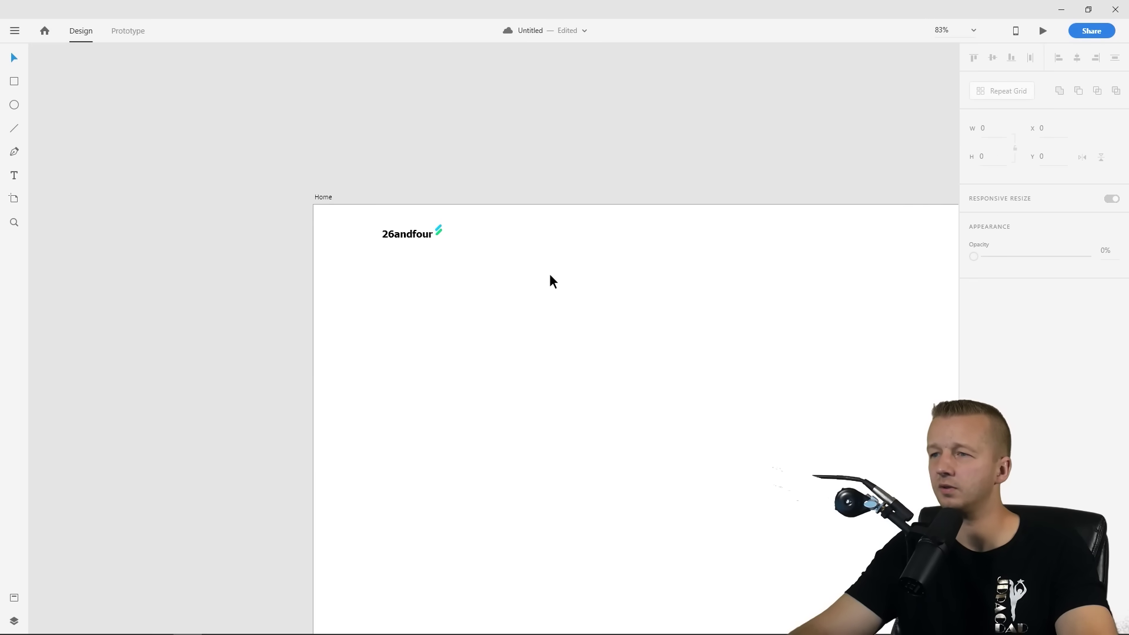
# Change the font of the "26andfour" logo text to Montserrat
pyautogui.moveTo(580, 272); pyautogui.dragTo(351, 219)
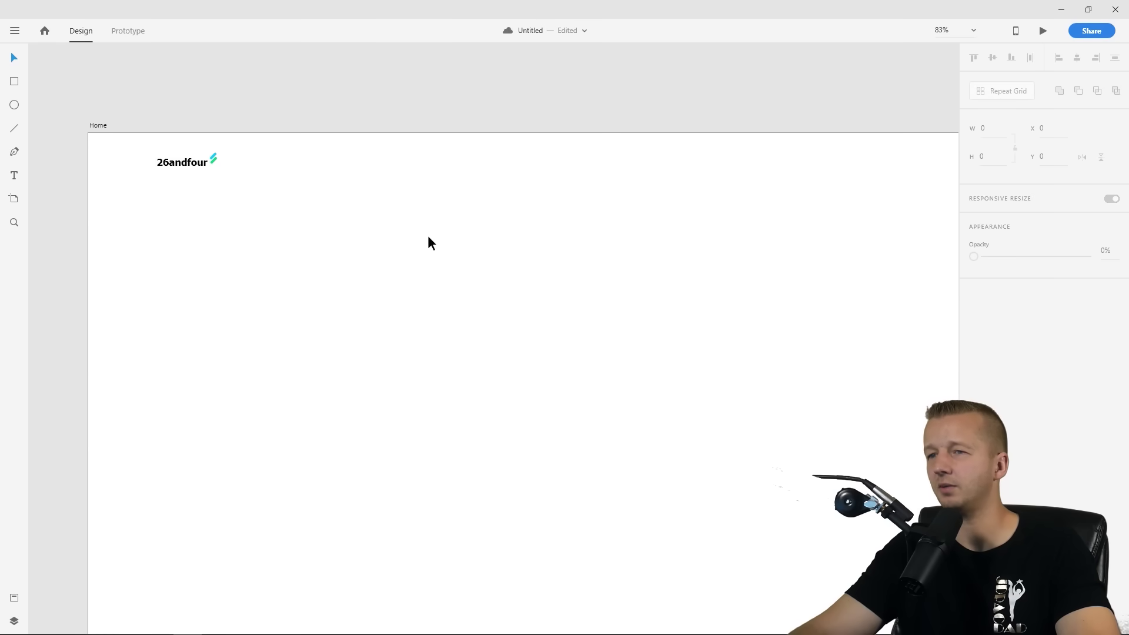
pyautogui.scroll(-3, 432, 238)
pyautogui.scroll(2, 435, 238)
pyautogui.moveTo(187, 157); pyautogui.dragTo(274, 186)
pyautogui.click(252, 182)
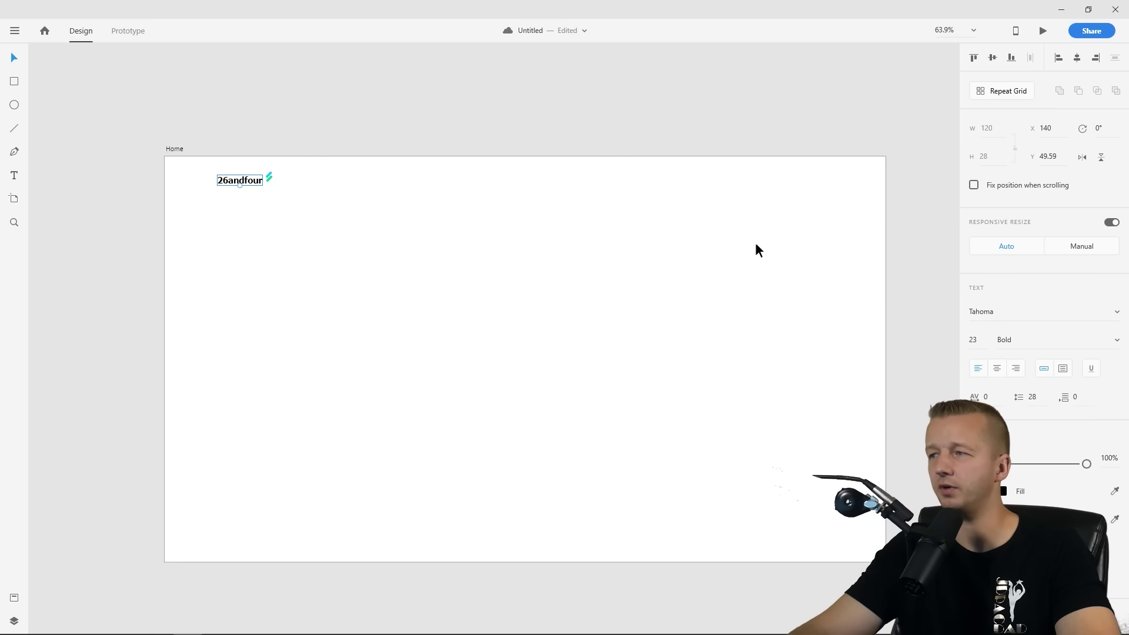
pyautogui.click(1025, 314)
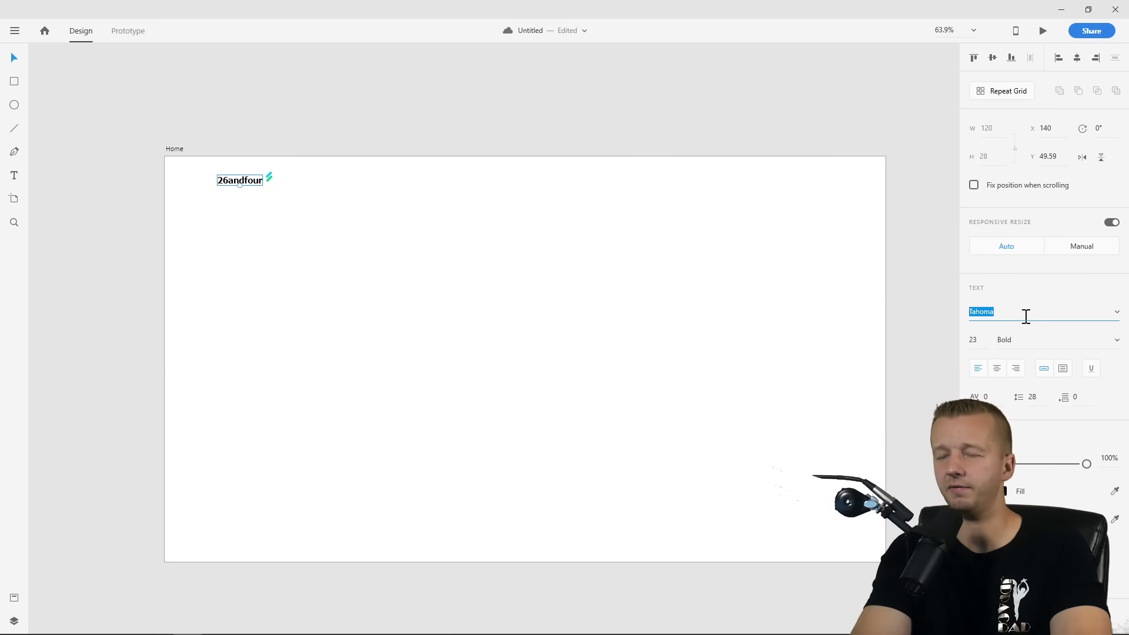
pyautogui.write('Montserrat')
pyautogui.press('Return')
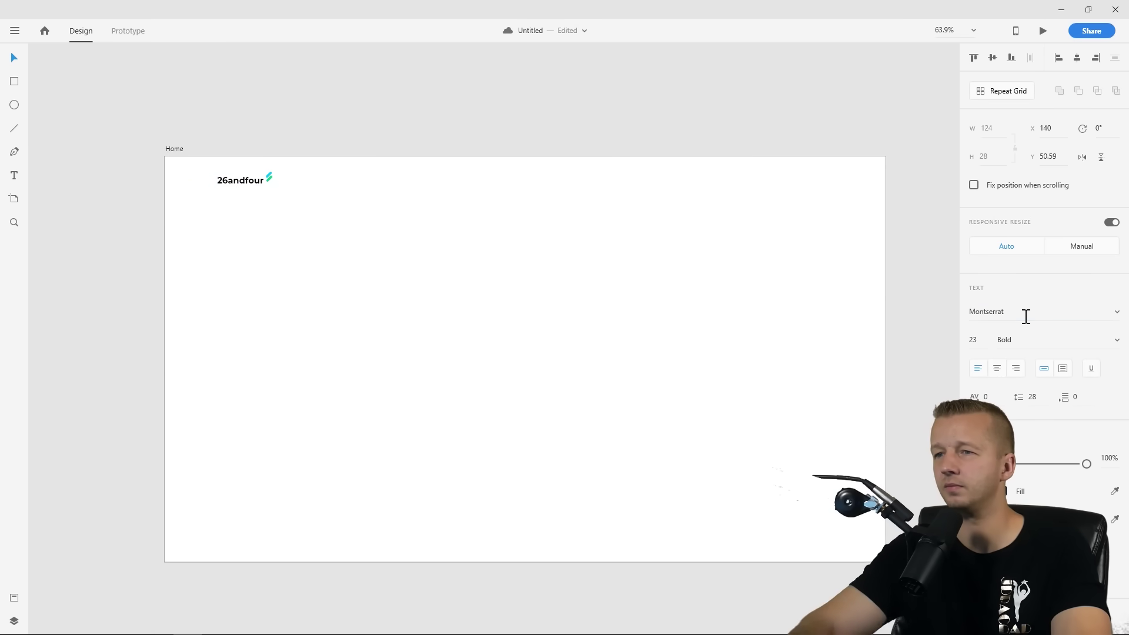
pyautogui.click(280, 178)
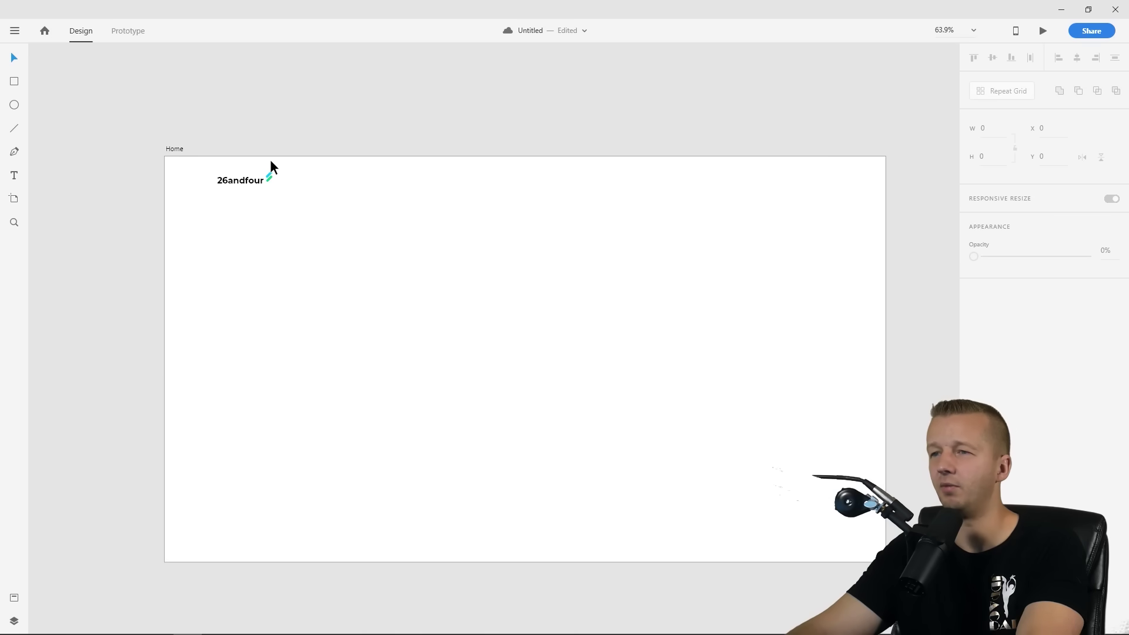
pyautogui.click(272, 179)
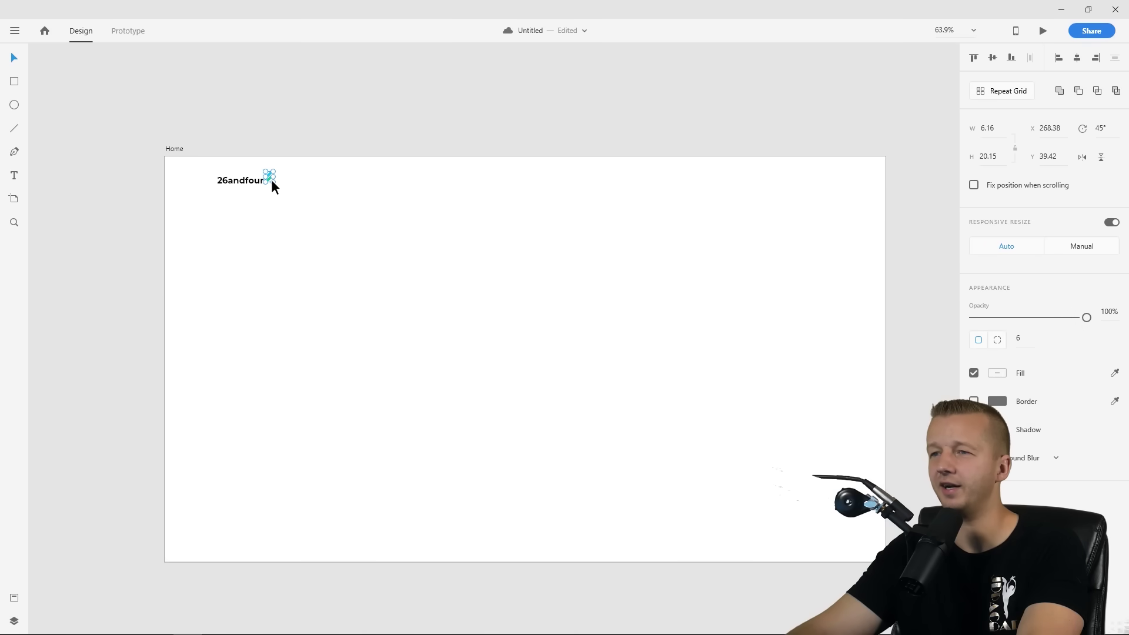
pyautogui.click(302, 184)
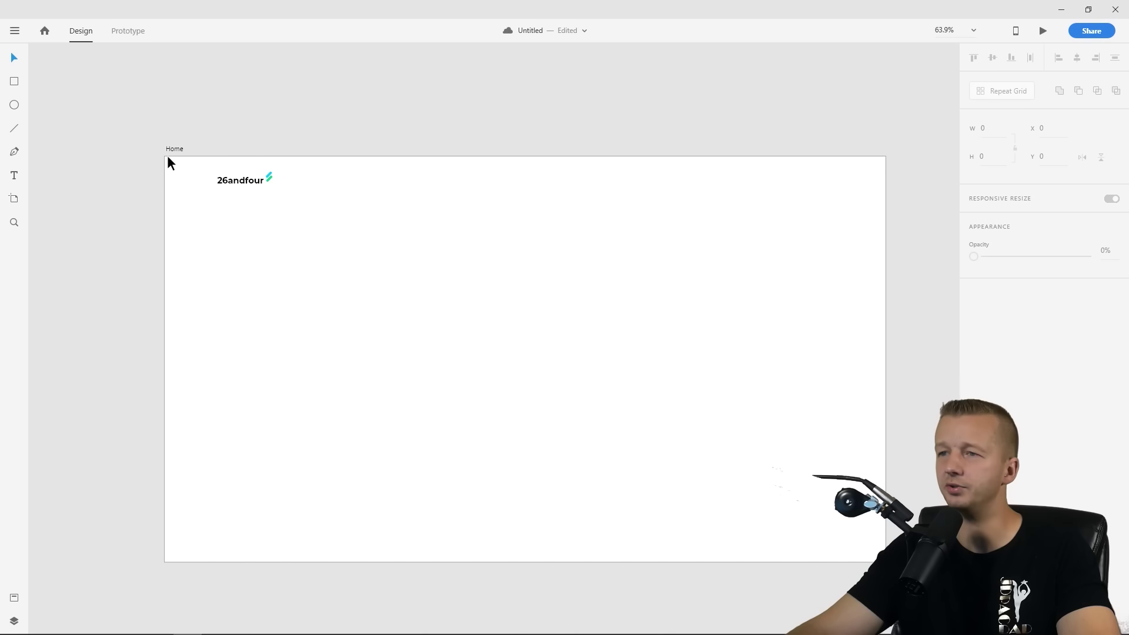
pyautogui.moveTo(202, 156); pyautogui.dragTo(317, 212)
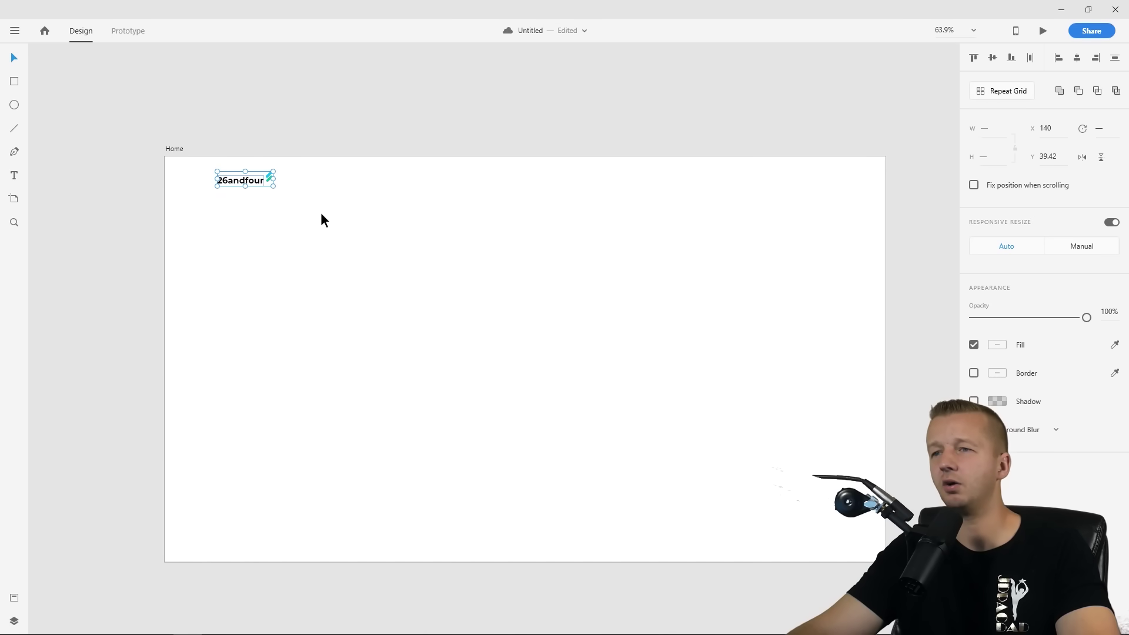
pyautogui.click(322, 219)
# Show the Home artboard's layout grid to check the logo against the columns, and hide it again
pyautogui.click(177, 151)
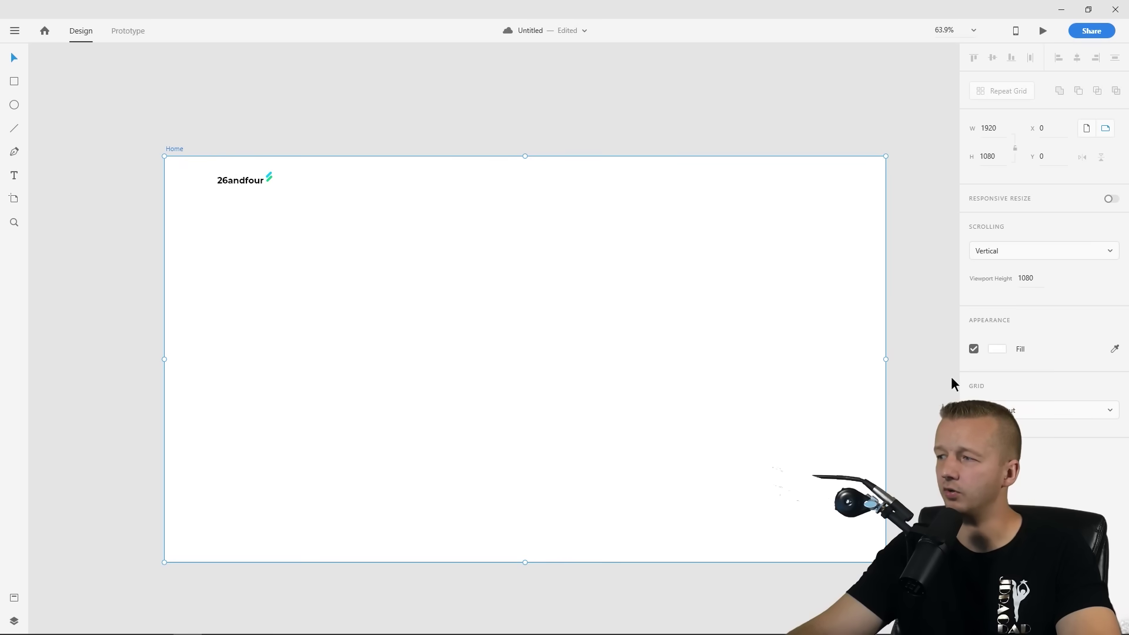
pyautogui.hotkey('ctrl', 'shift', "'")
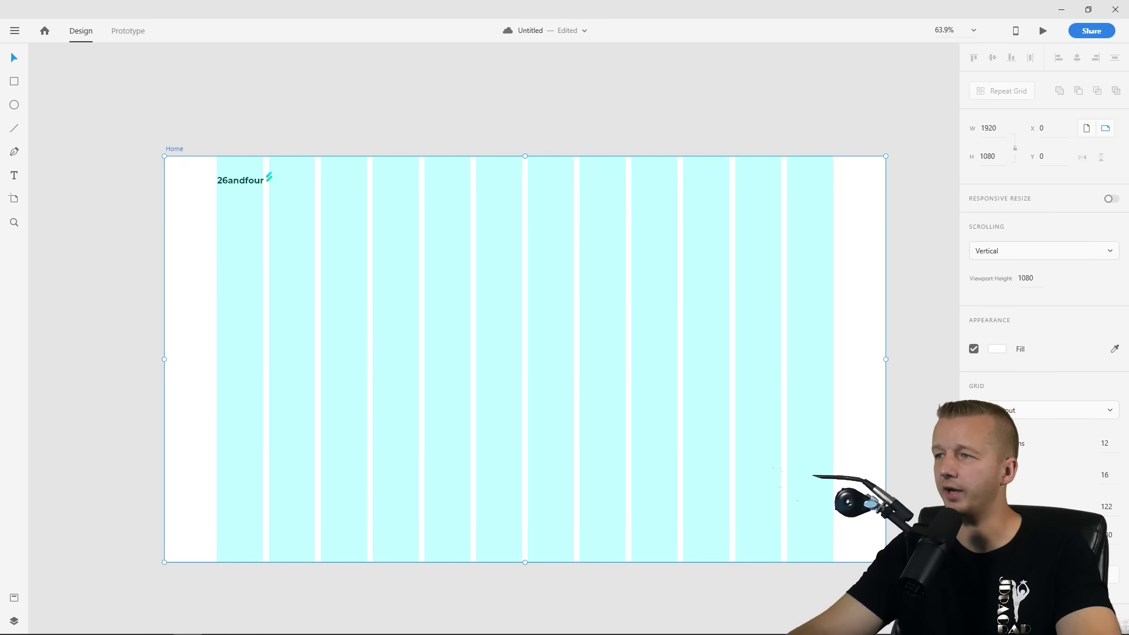
pyautogui.hotkey('ctrl', 'shift', "'")
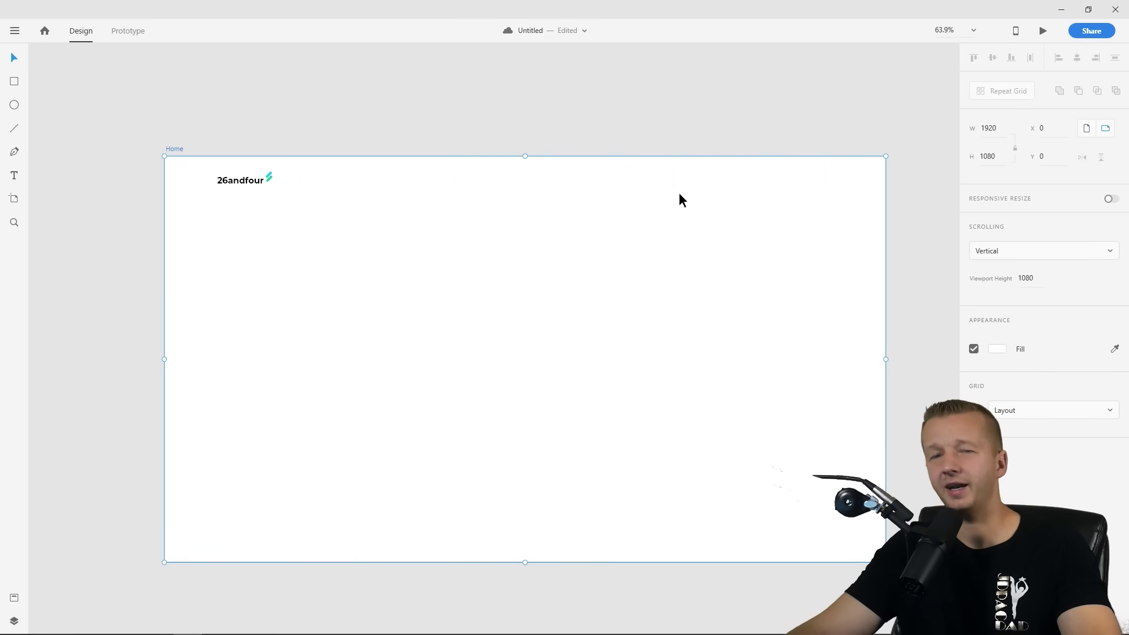
pyautogui.click(685, 187)
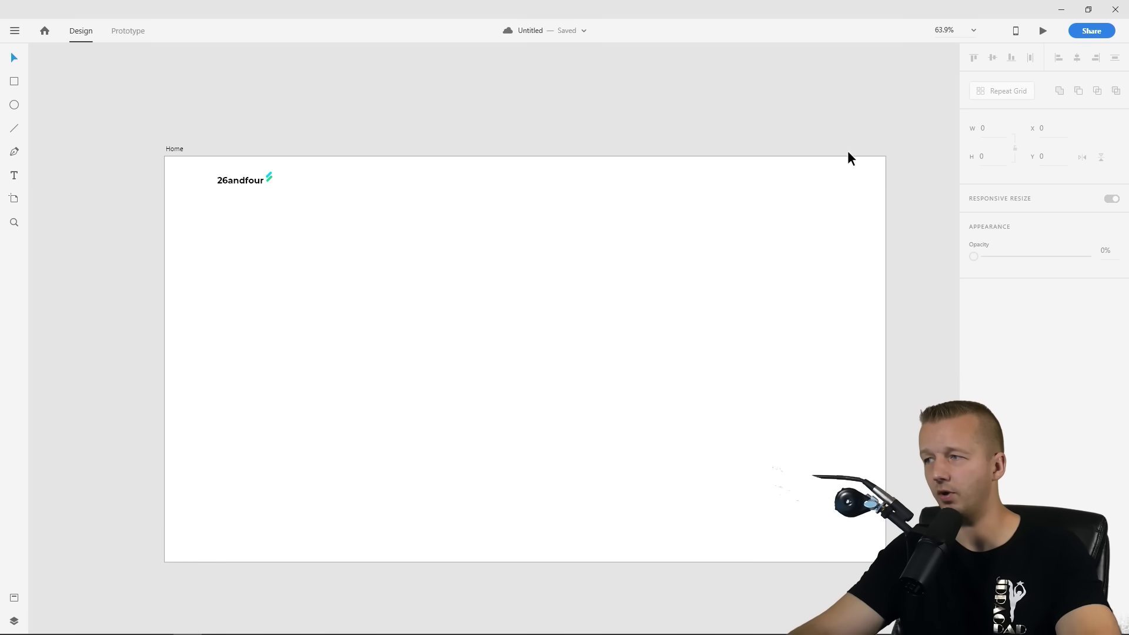
# Turn on the 12-column layout grid for the Home artboard
pyautogui.moveTo(197, 158); pyautogui.dragTo(286, 197)
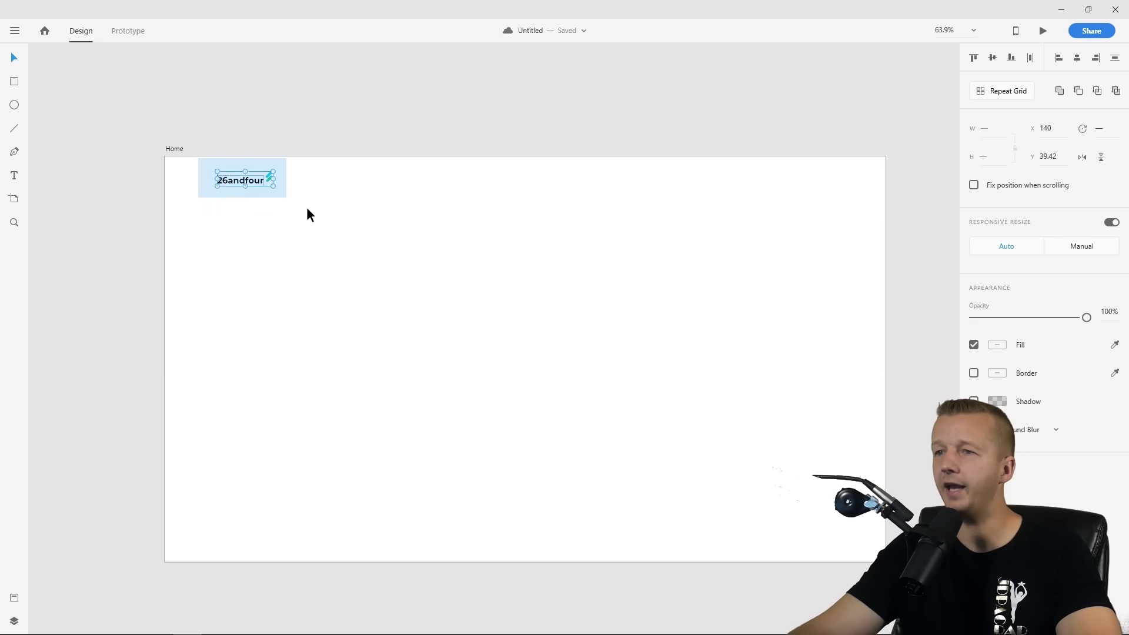
pyautogui.click(172, 149)
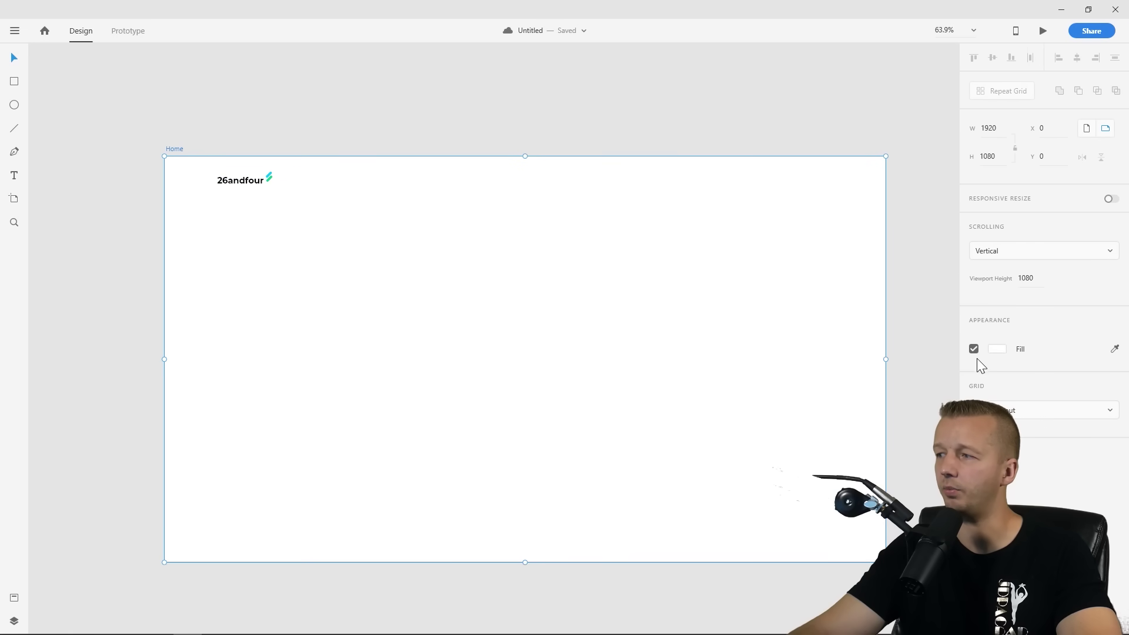
pyautogui.click(974, 410)
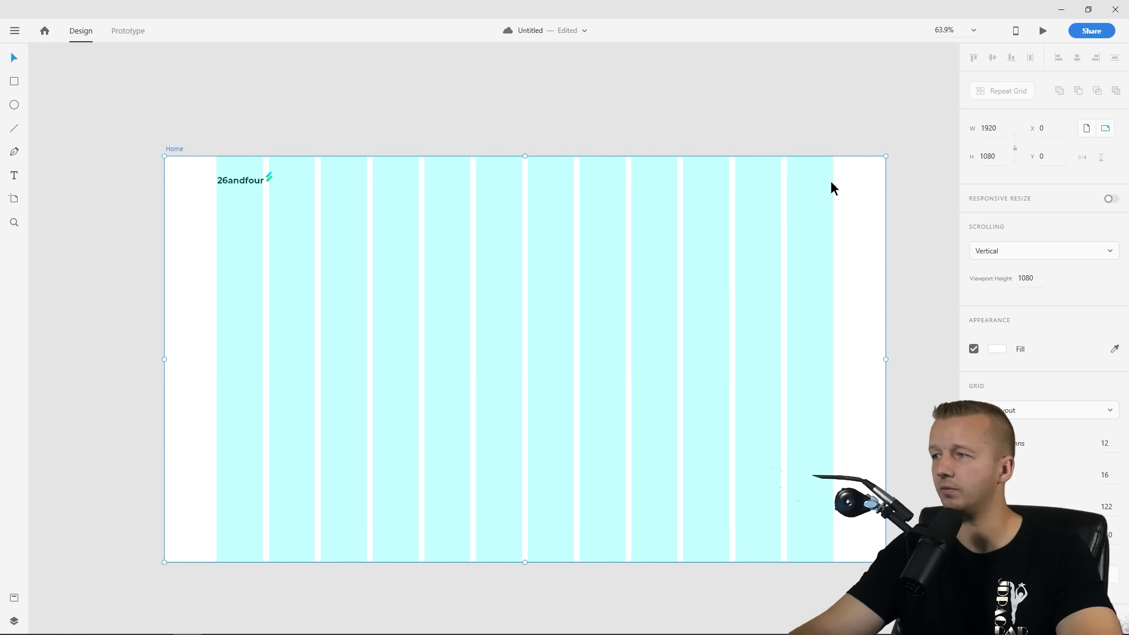
pyautogui.click(663, 209)
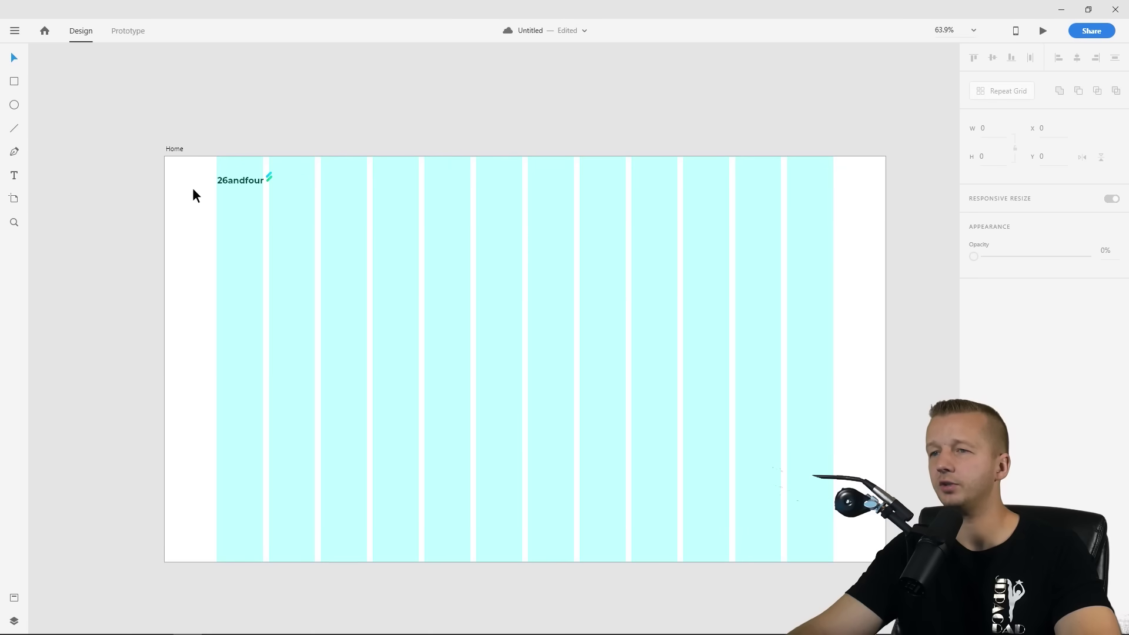
# Duplicate the logo text along the same line to X 1228 and change the copy's wording to "home"
pyautogui.click(235, 183)
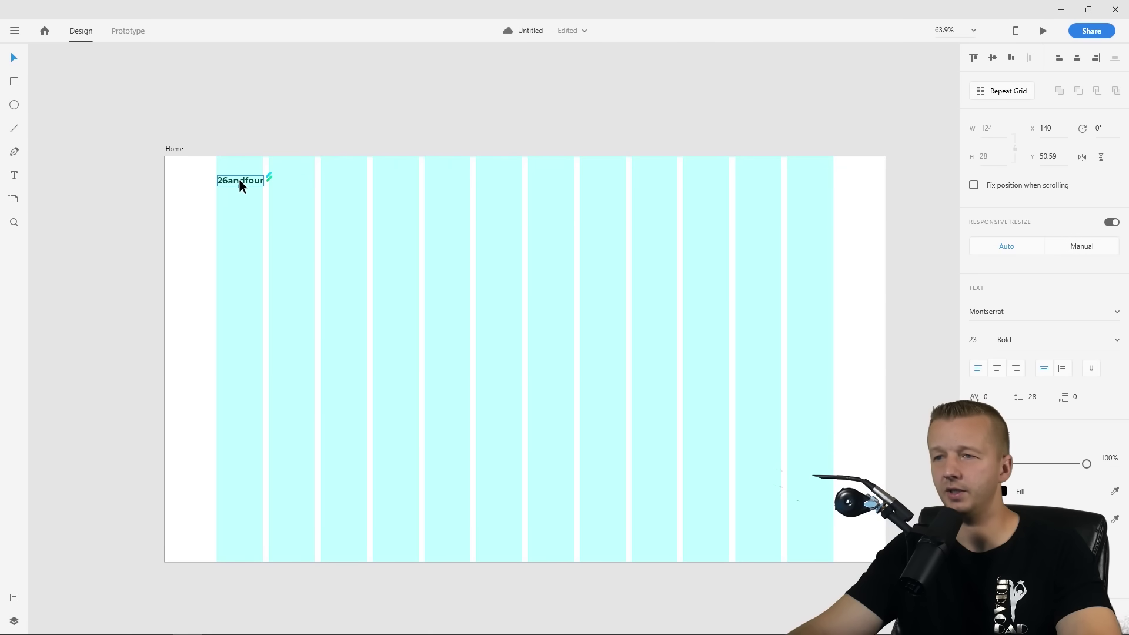
pyautogui.moveTo(234, 178); pyautogui.dragTo(655, 182)
pyautogui.doubleClick(654, 181)
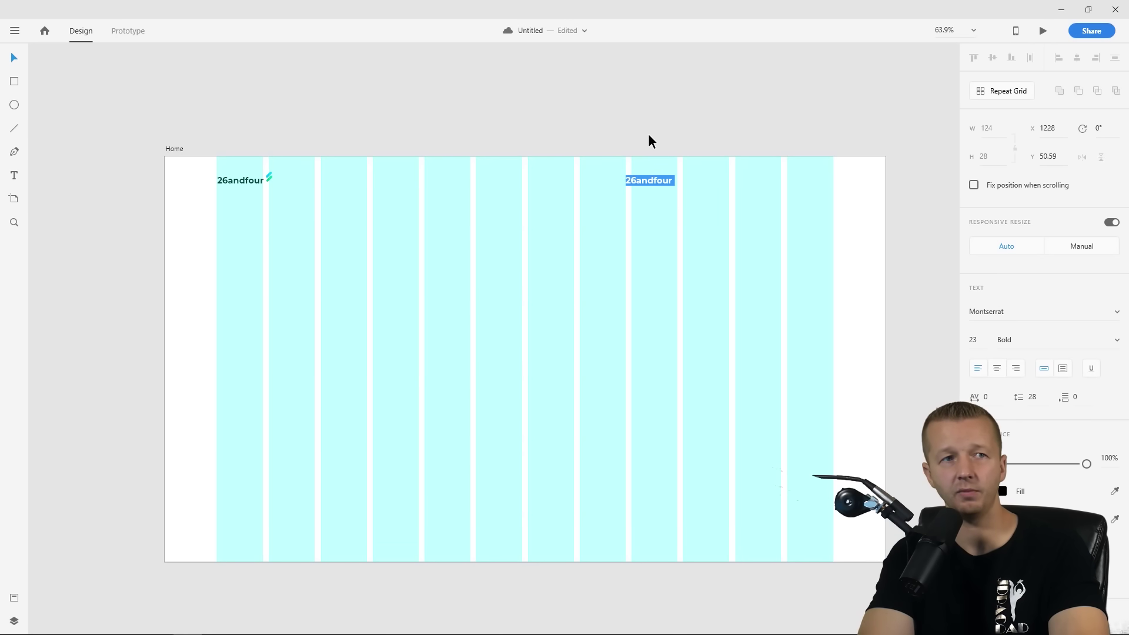
pyautogui.write('home')
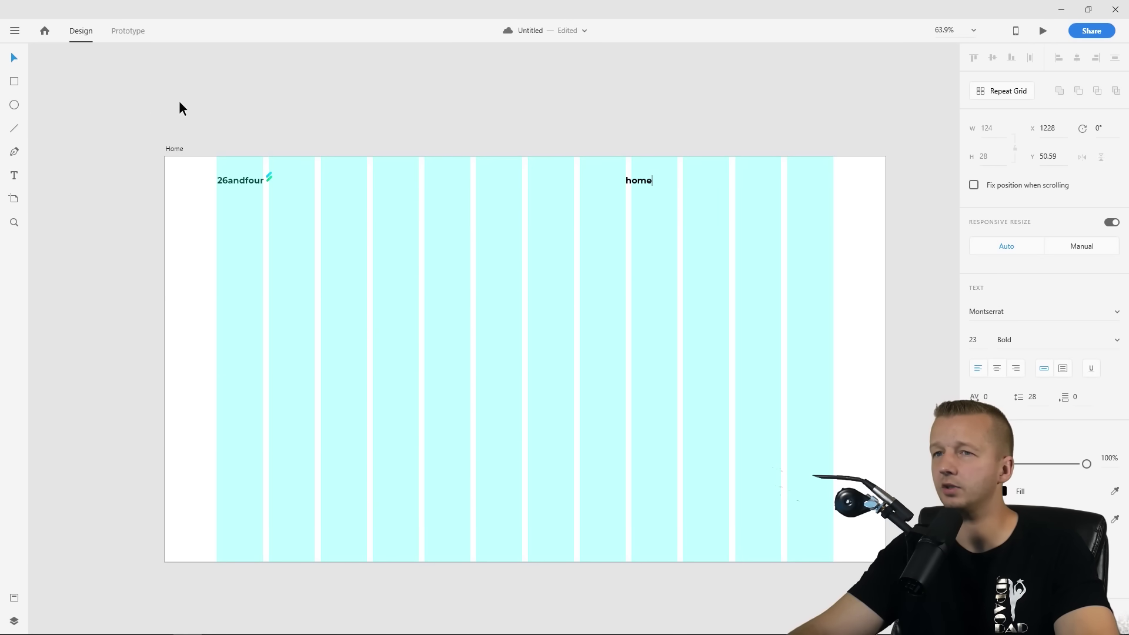
pyautogui.click(13, 58)
pyautogui.click(662, 102)
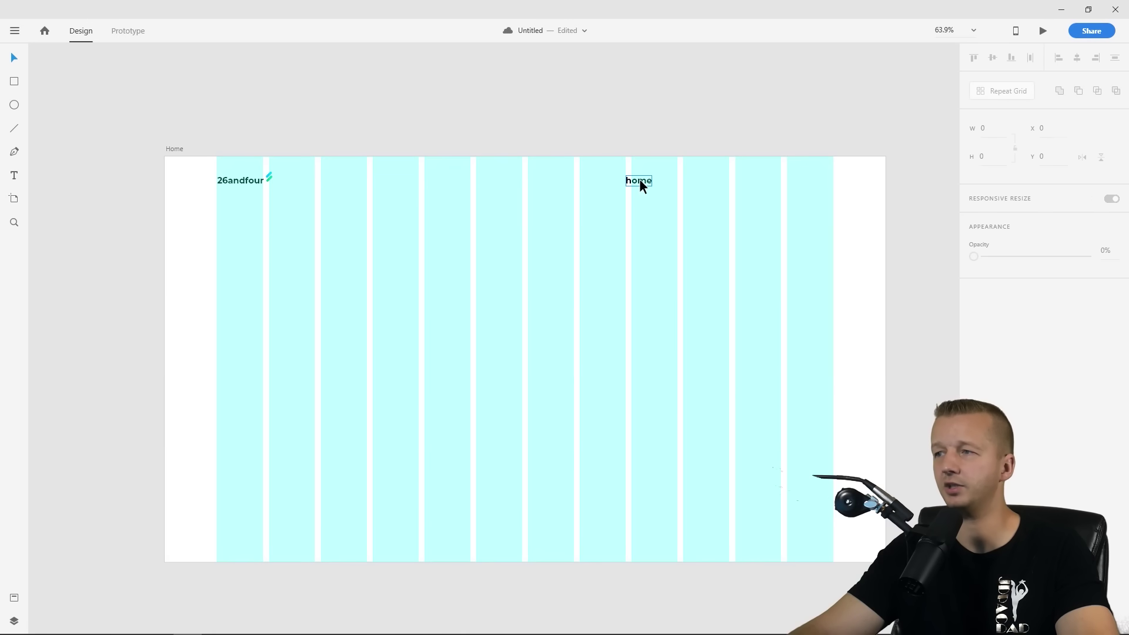
# Duplicate the "home" link to X 1382 on the same line and change the copy's wording to "services"
pyautogui.click(640, 181)
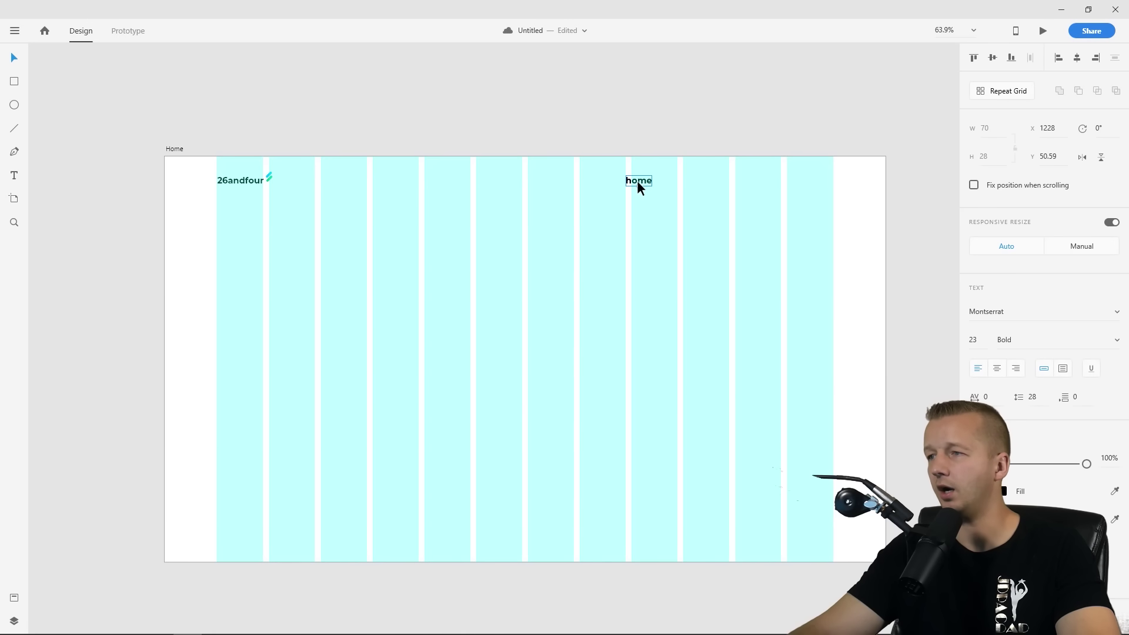
pyautogui.moveTo(638, 182); pyautogui.dragTo(699, 184)
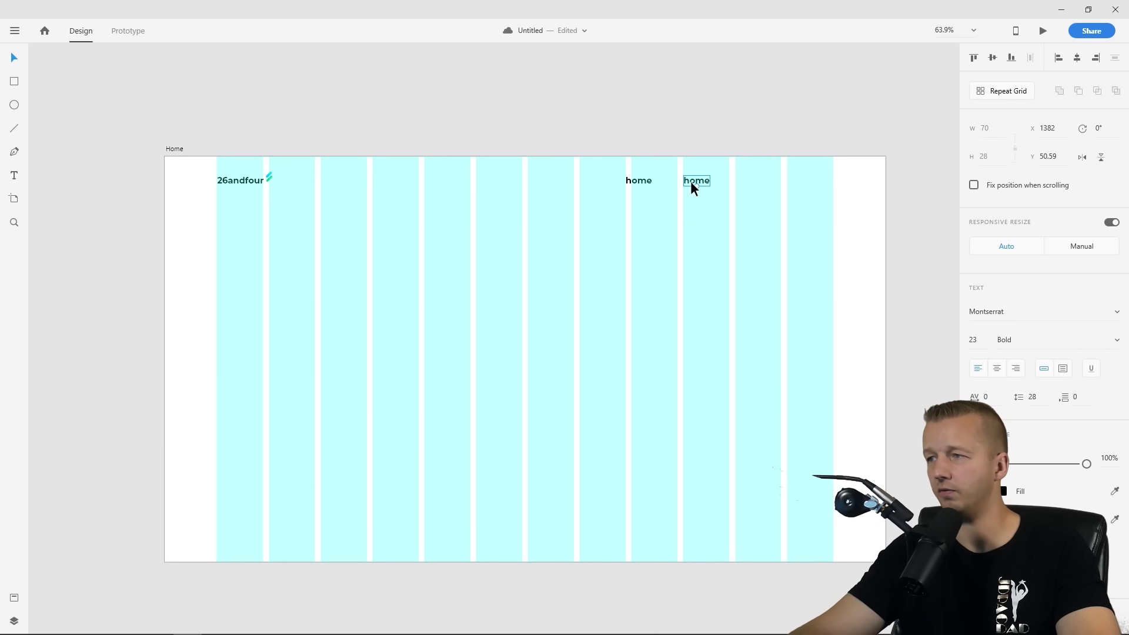
pyautogui.moveTo(690, 181)
pyautogui.mouseDown()
pyautogui.moveTo(682, 197)
pyautogui.moveTo(671, 190)
pyautogui.moveTo(679, 188)
pyautogui.mouseUp()
pyautogui.hotkey('ctrl', 'z')
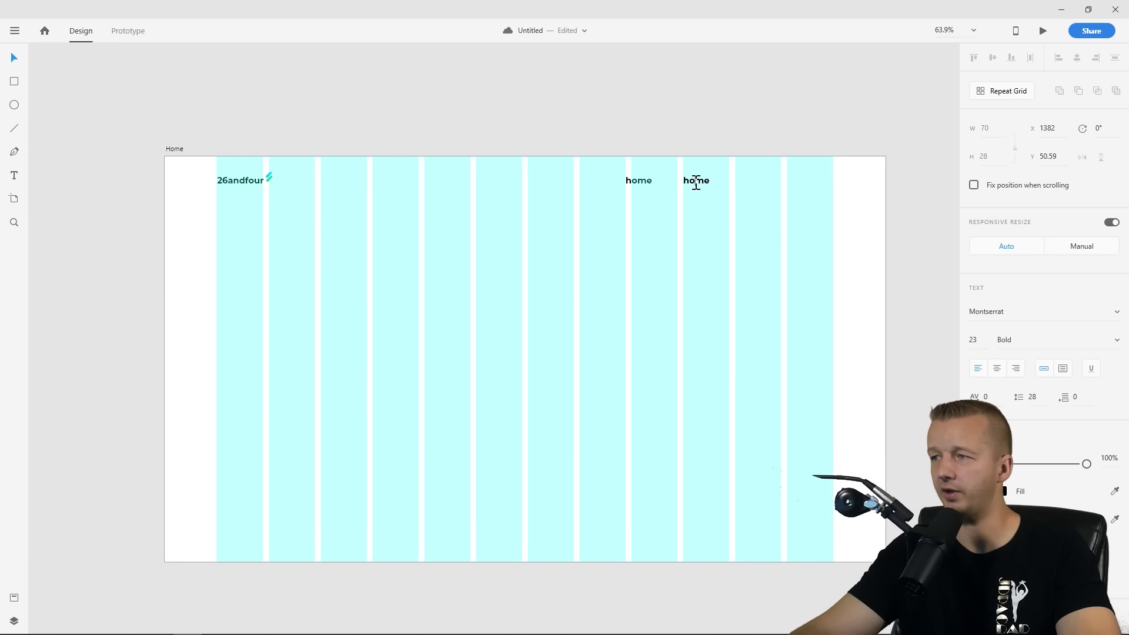
pyautogui.doubleClick(694, 181)
pyautogui.write('services')
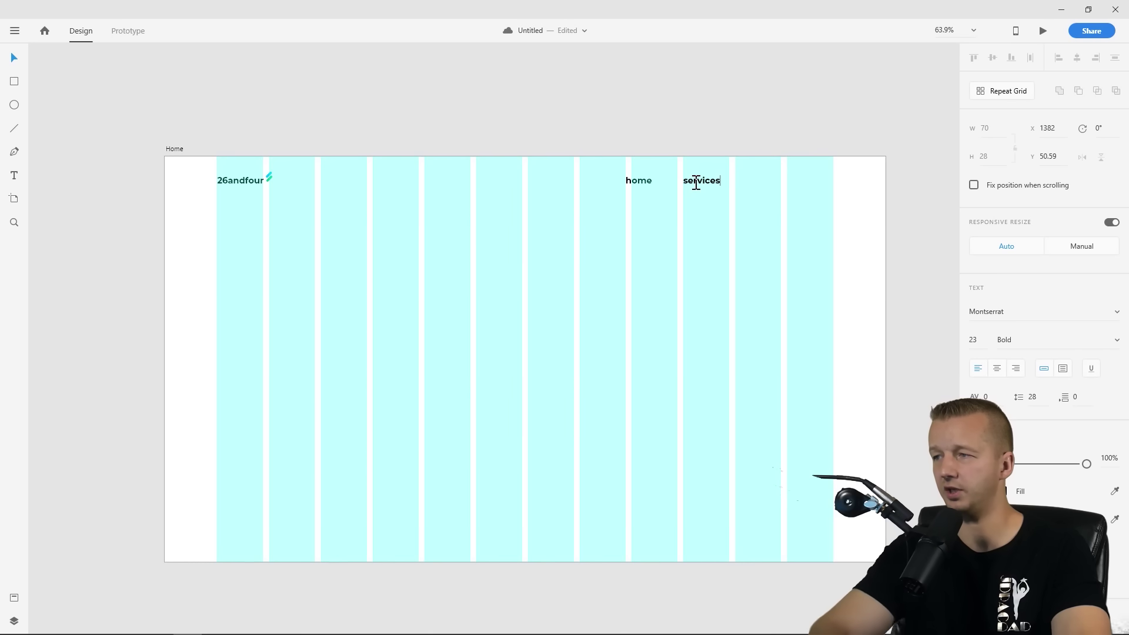
pyautogui.press('Escape')
# Duplicate the "services" link along the same line and place the copy at X 1574
pyautogui.moveTo(695, 182)
pyautogui.mouseDown()
pyautogui.moveTo(757, 183)
pyautogui.moveTo(694, 181)
pyautogui.mouseUp()
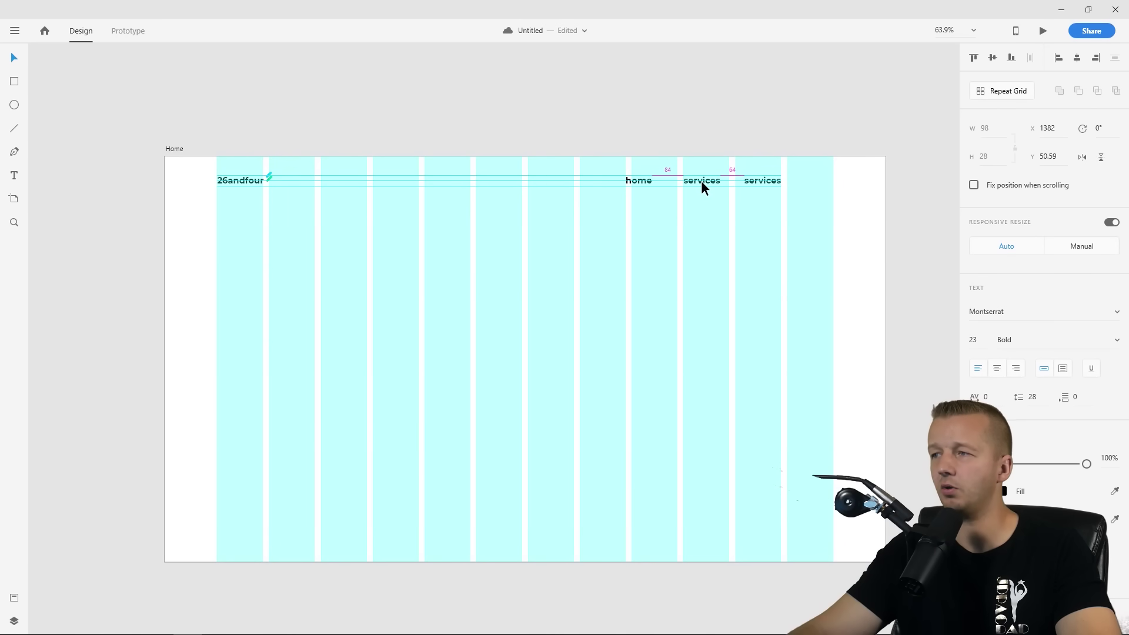
pyautogui.moveTo(763, 182); pyautogui.dragTo(772, 180)
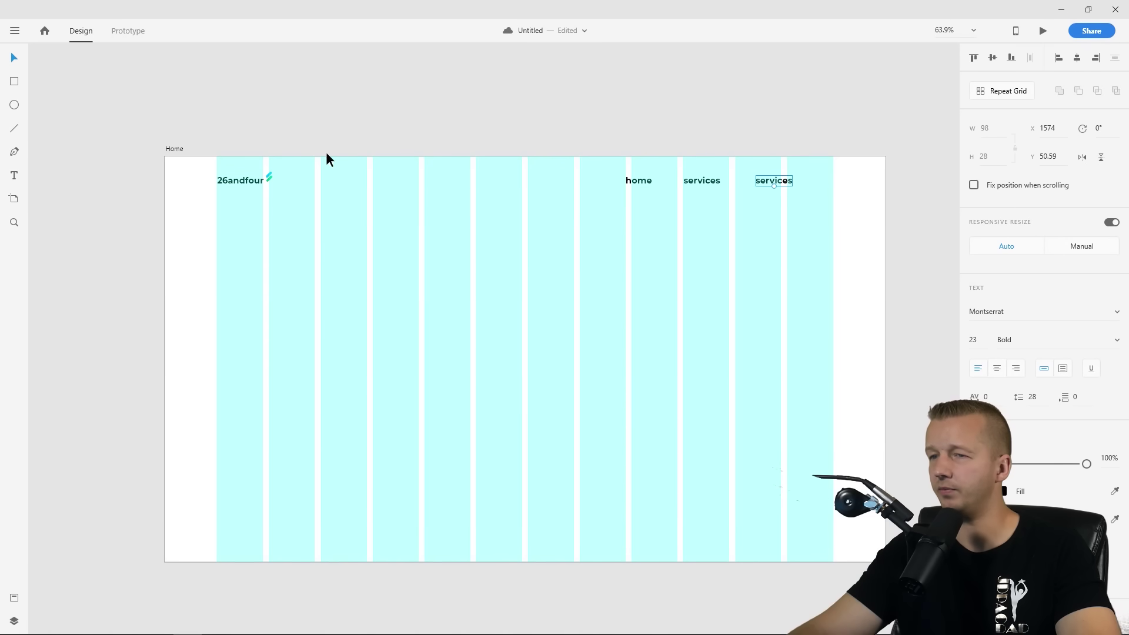
# Hide the Home artboard's layout grid and move the first "services" link to X 1376, closer to "home"
pyautogui.click(180, 149)
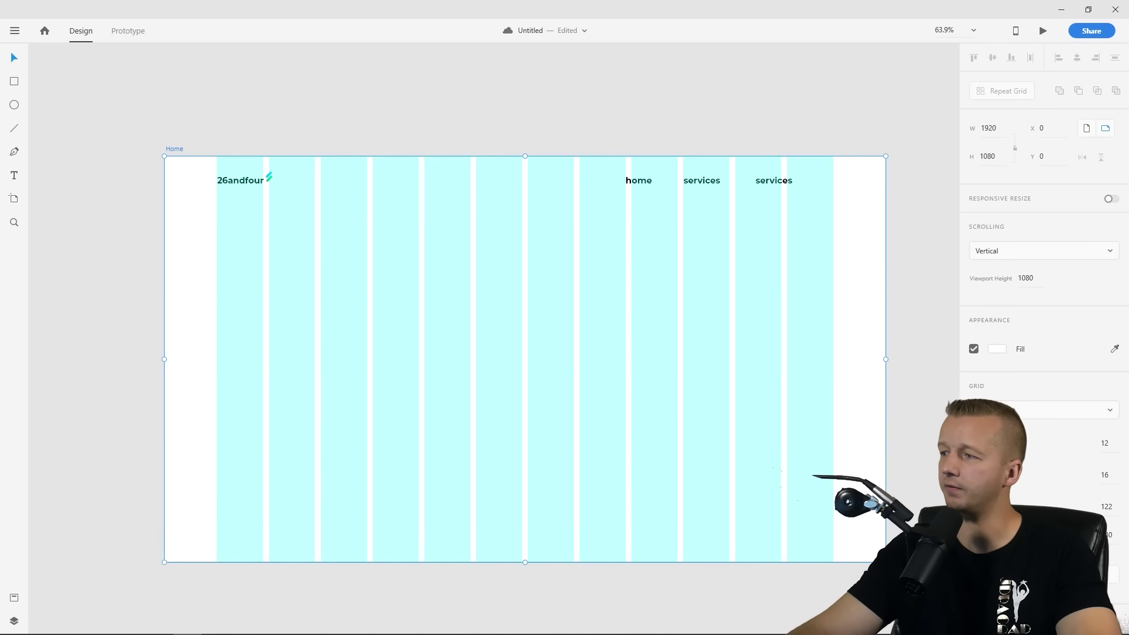
pyautogui.hotkey('ctrl', 'shift', "'")
pyautogui.moveTo(704, 179); pyautogui.dragTo(704, 180)
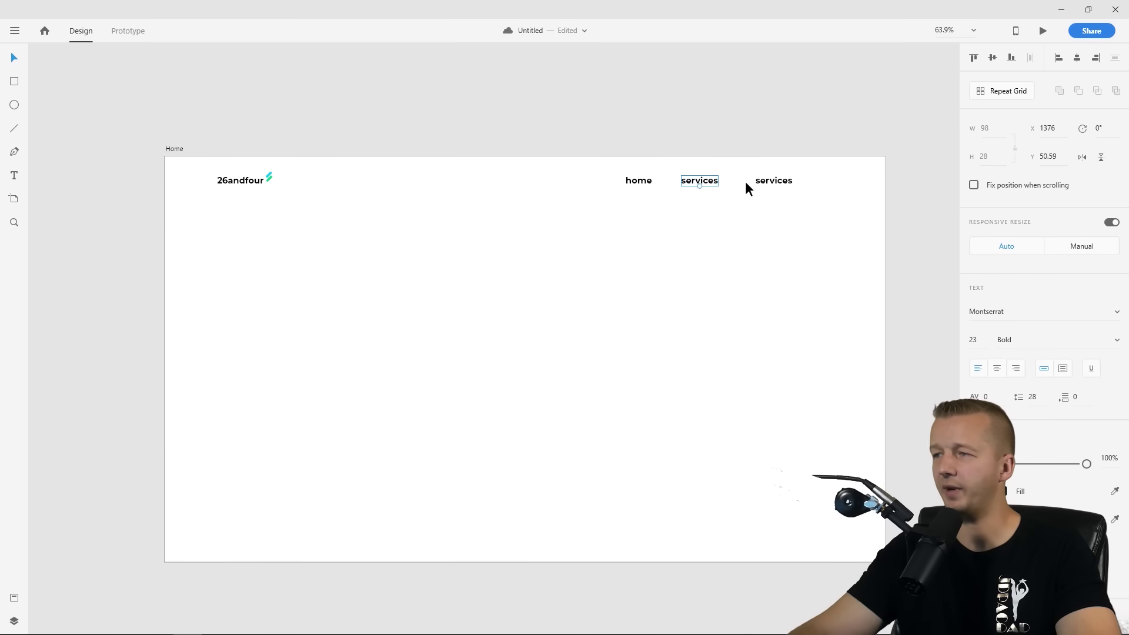
# Change the wording of the duplicated "services" link to "about"
pyautogui.click(775, 178)
pyautogui.doubleClick(776, 178)
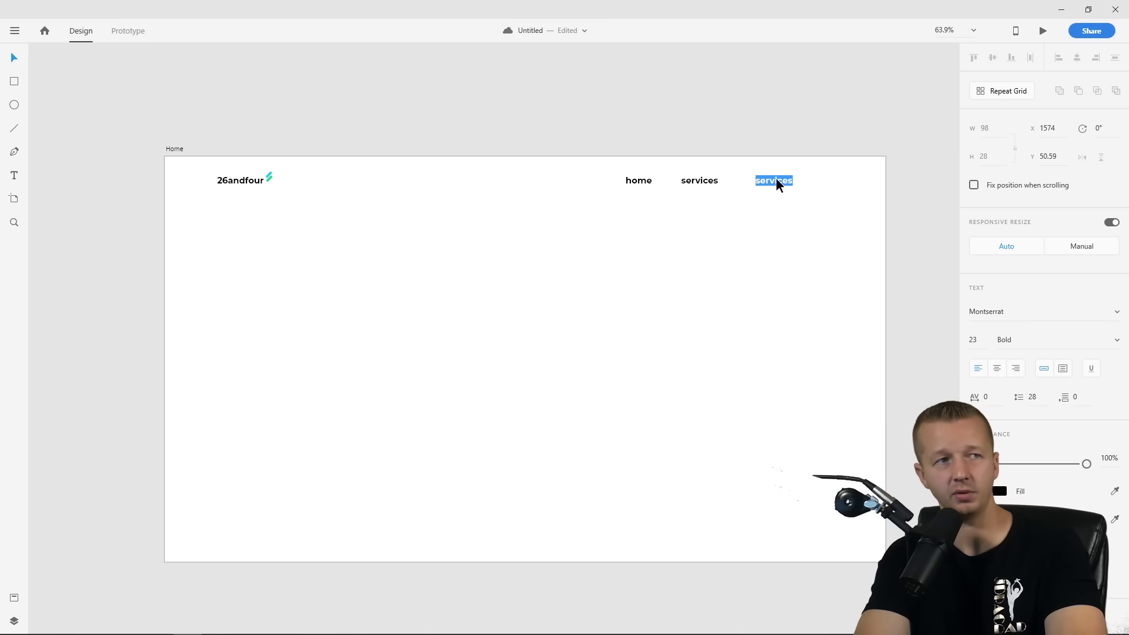
pyautogui.write('abo')
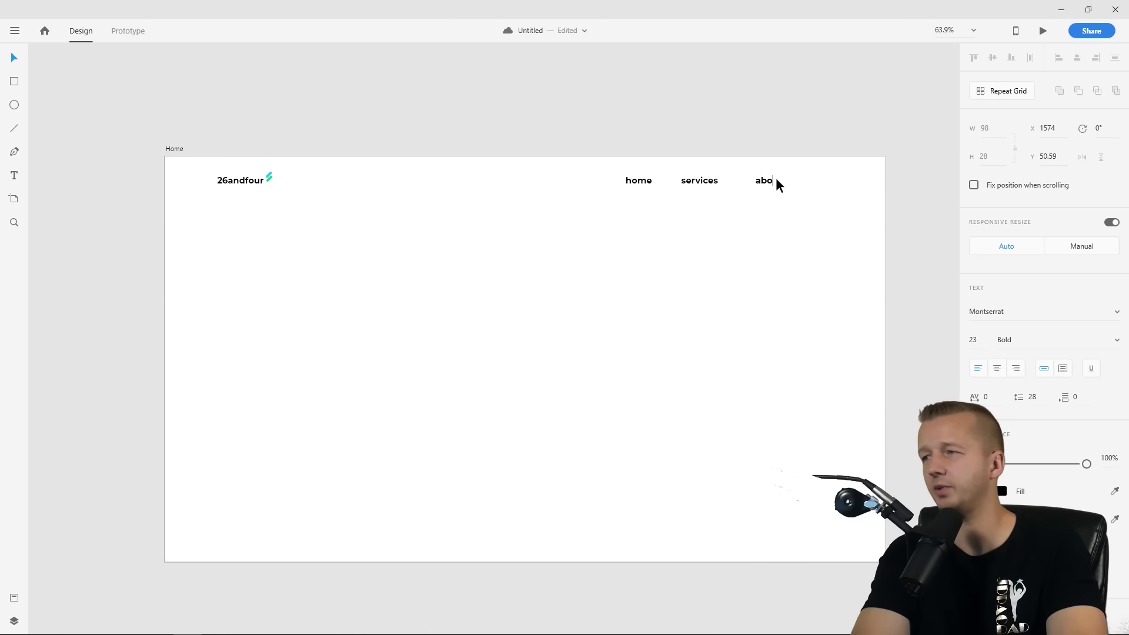
pyautogui.write('ut')
pyautogui.press('Escape')
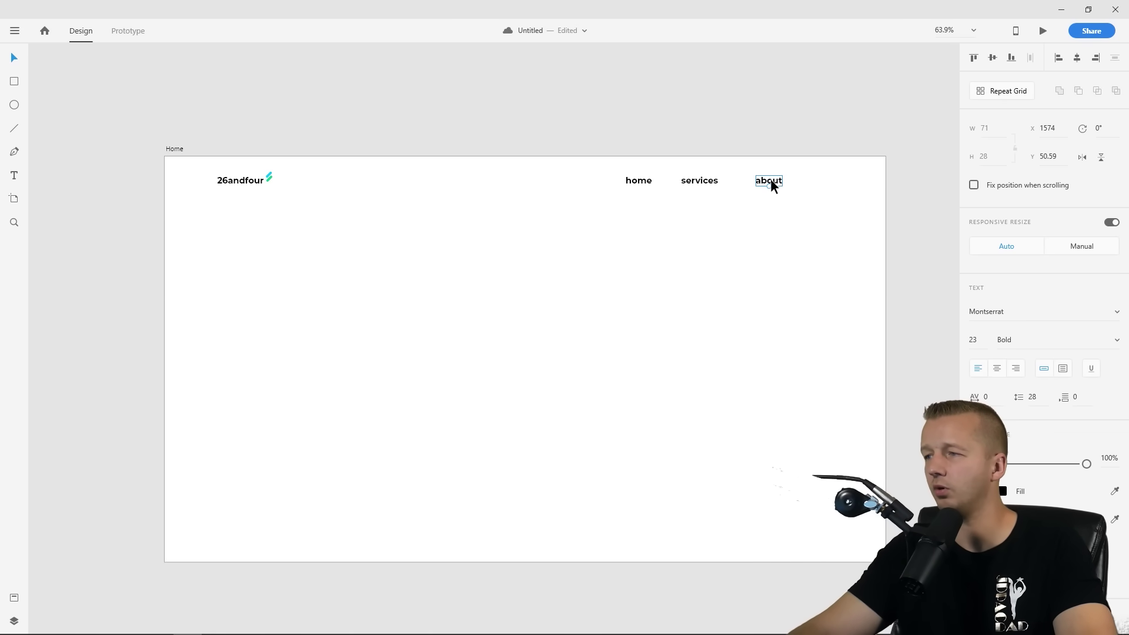
# Duplicate the "about" link to X 1723 on the same line and change the copy's wording to "contact"
pyautogui.moveTo(772, 179); pyautogui.dragTo(826, 182)
pyautogui.doubleClick(826, 182)
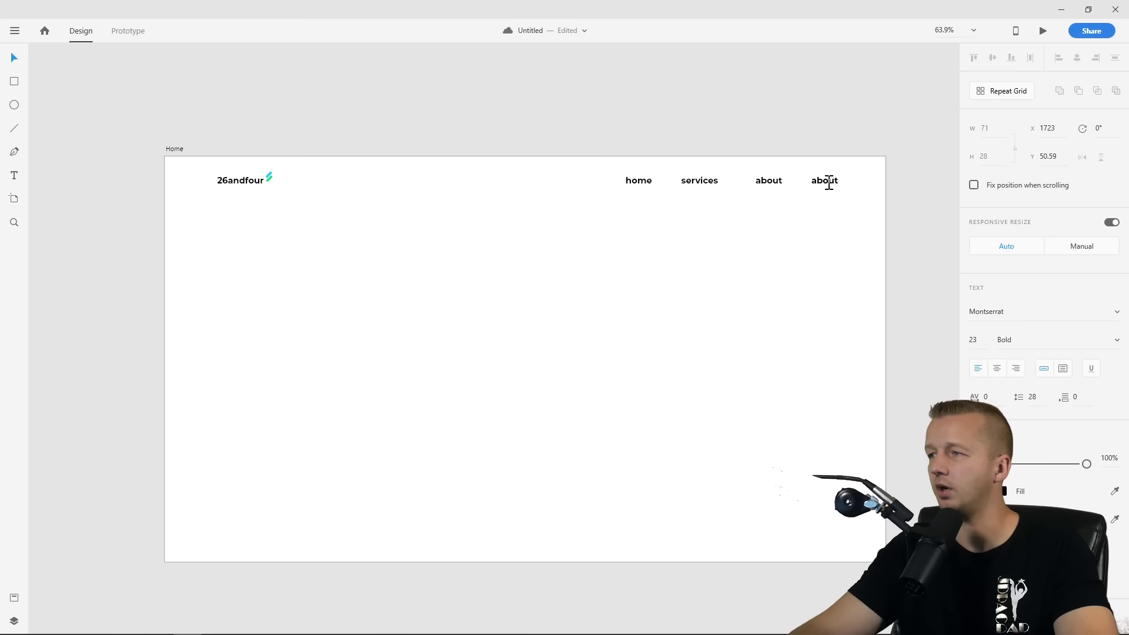
pyautogui.write('contact')
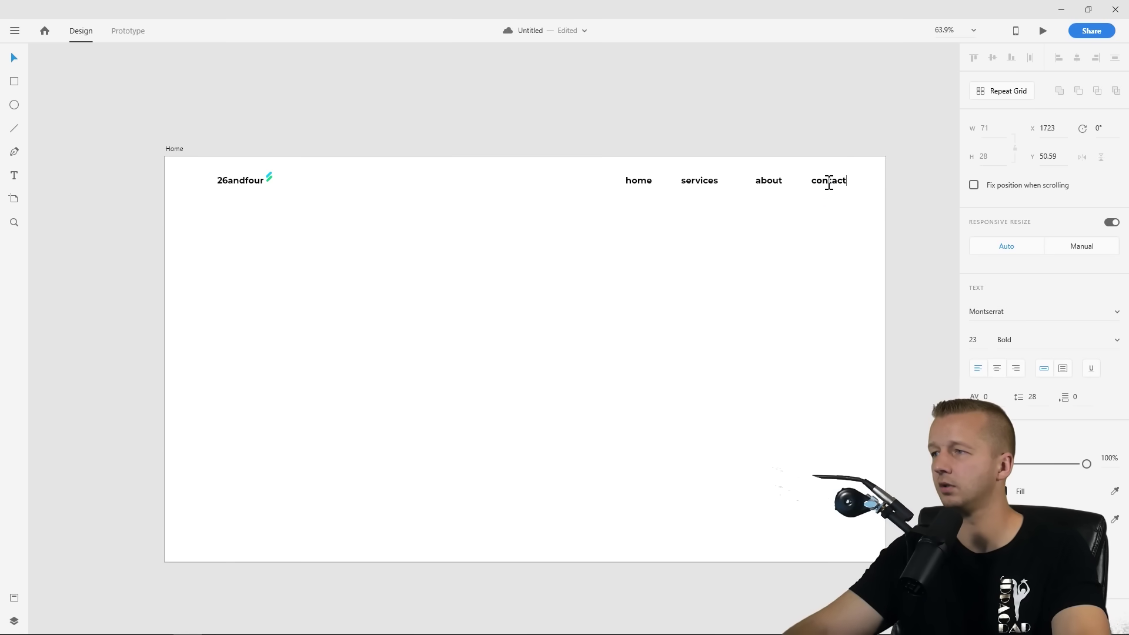
pyautogui.press('Escape')
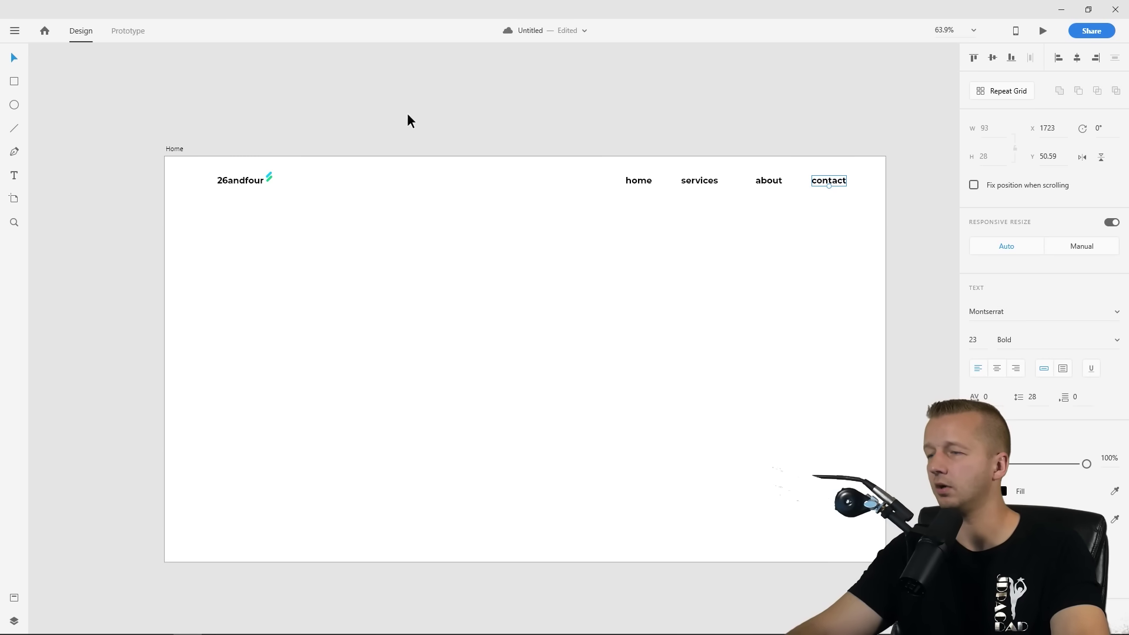
# Space the four navigation links evenly and shift the row left so it starts at X 1137
pyautogui.click(704, 180)
pyautogui.moveTo(704, 180); pyautogui.dragTo(607, 178)
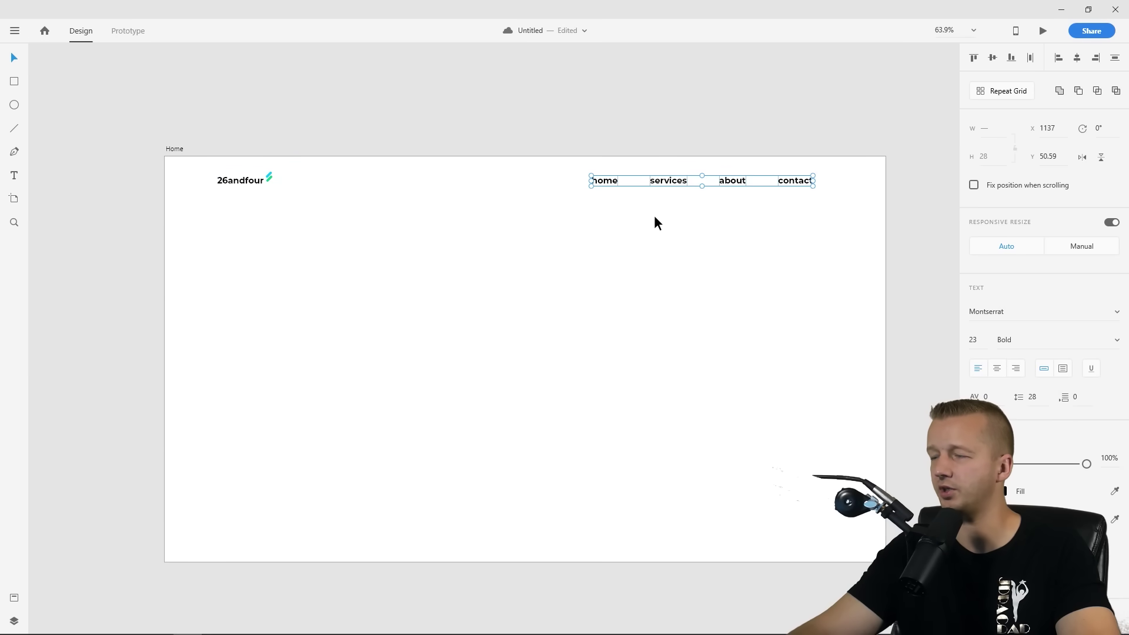
# Compare the text properties of the "26andfour" logo and the four navigation links
pyautogui.click(658, 220)
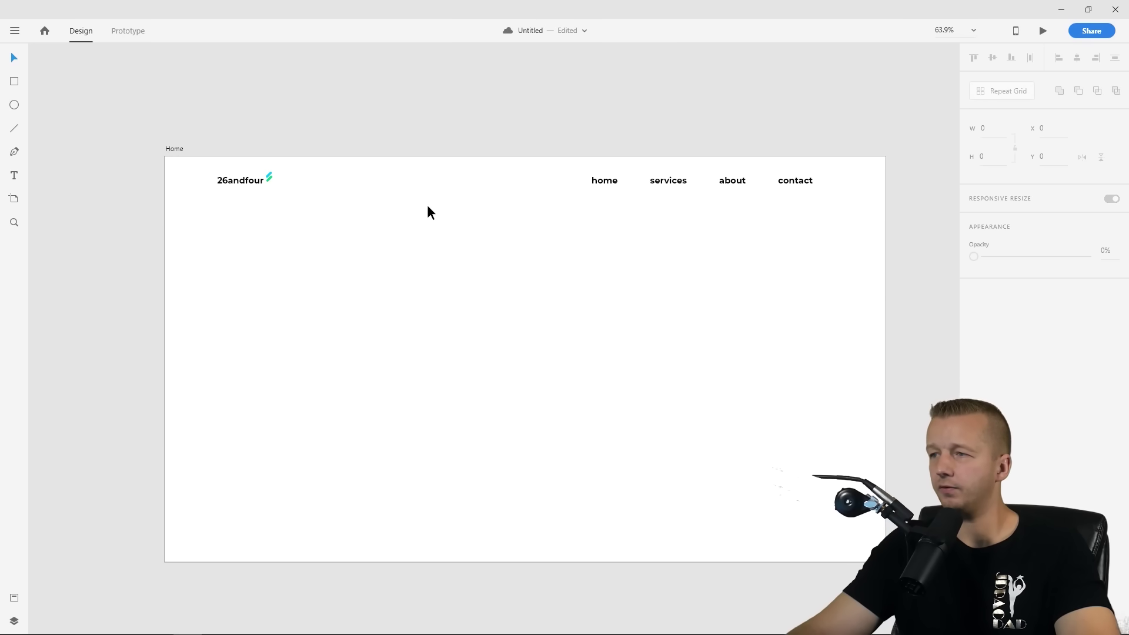
pyautogui.scroll(-1, 428, 206)
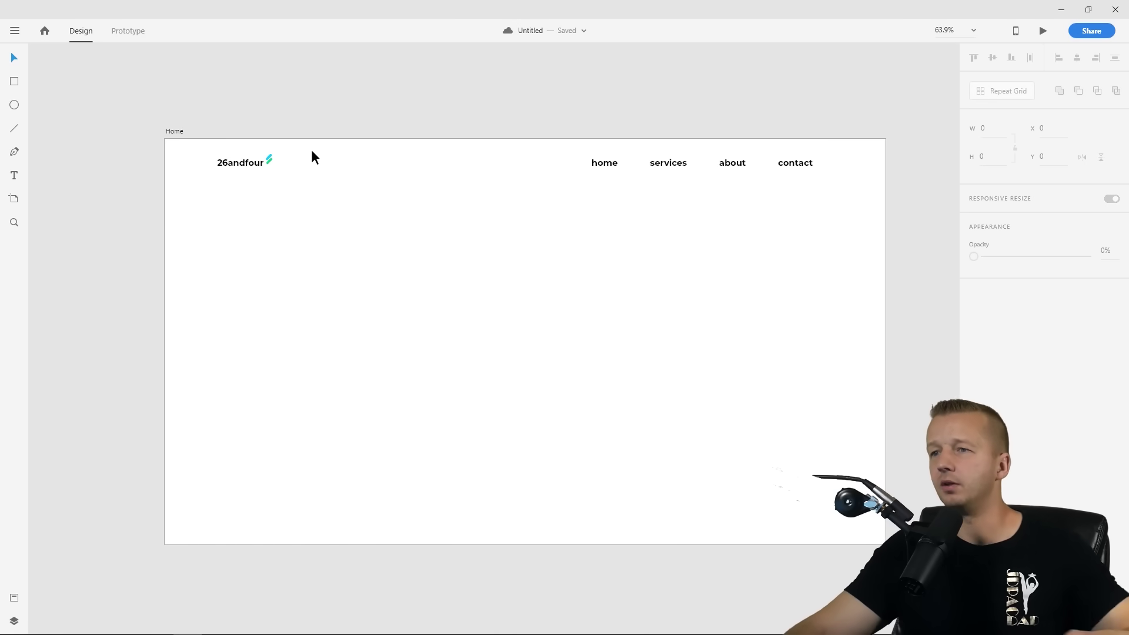
pyautogui.click(241, 165)
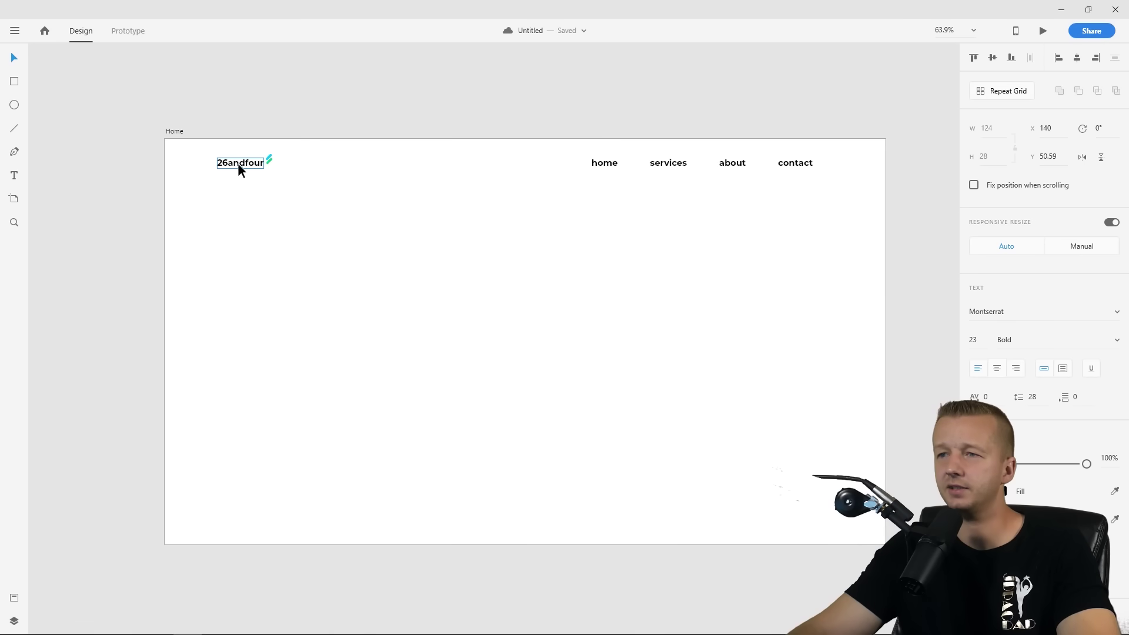
pyautogui.click(606, 165)
pyautogui.click(674, 166)
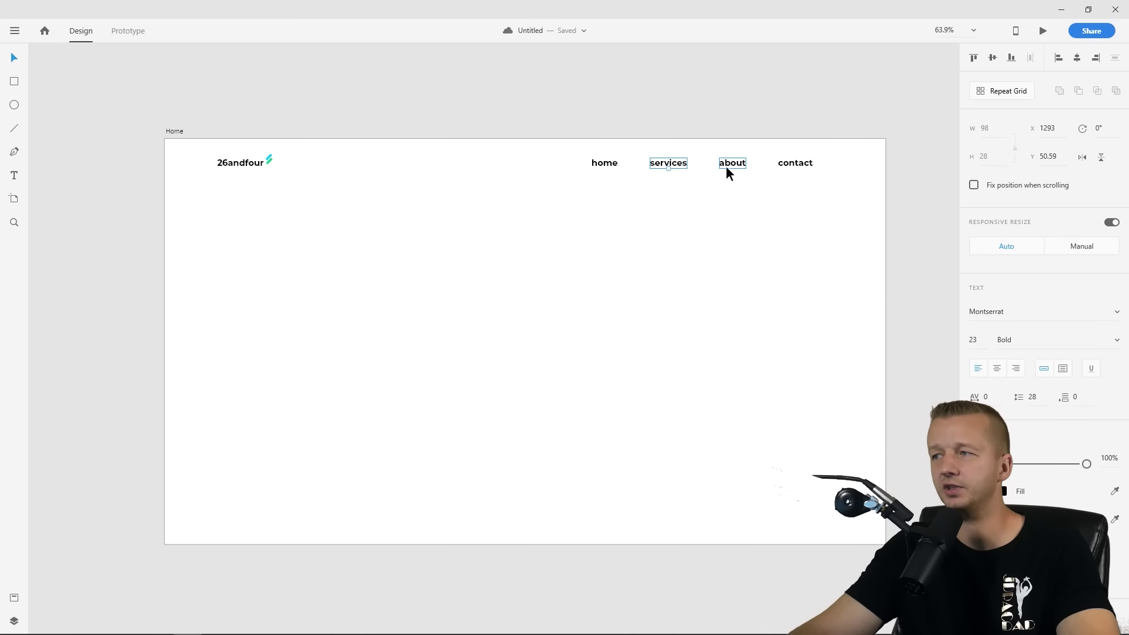
pyautogui.click(729, 165)
pyautogui.click(792, 164)
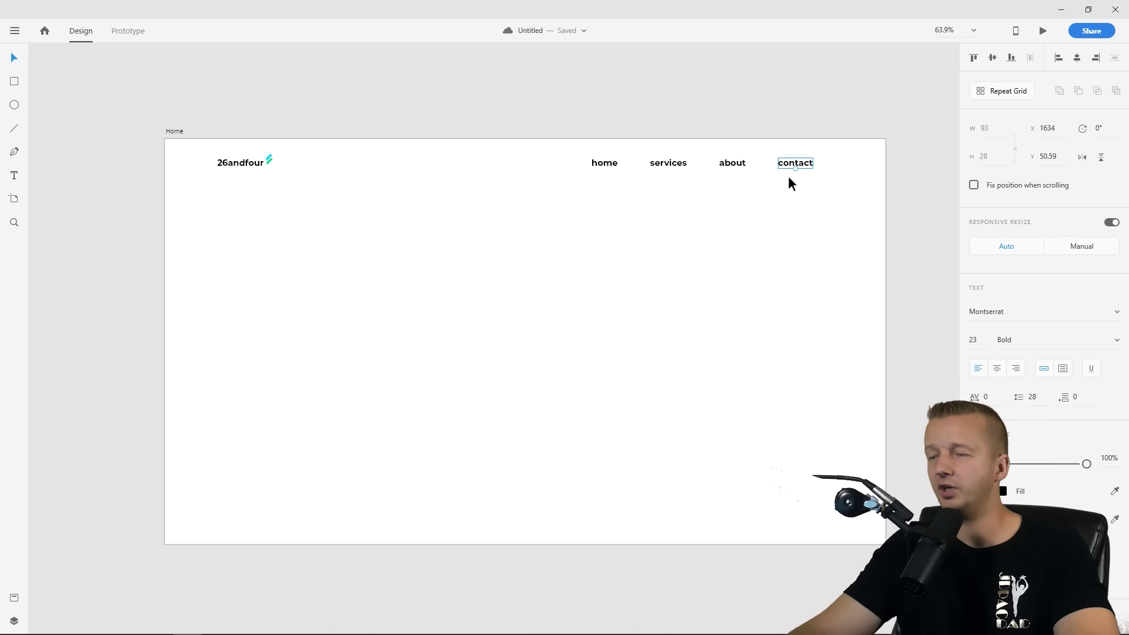
pyautogui.click(788, 177)
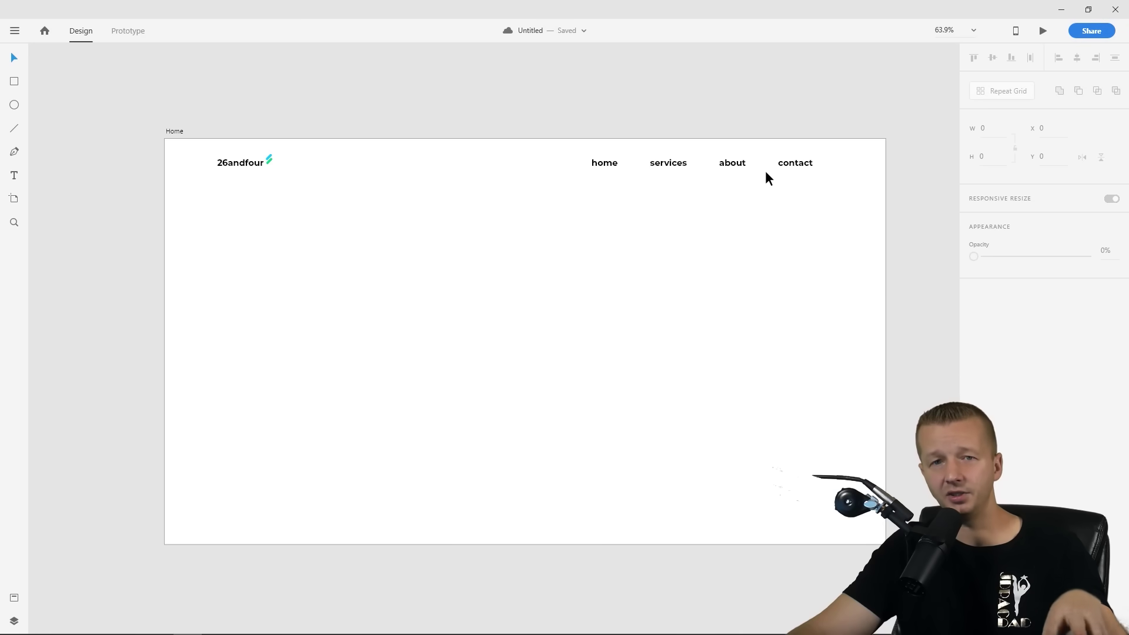
pyautogui.click(227, 165)
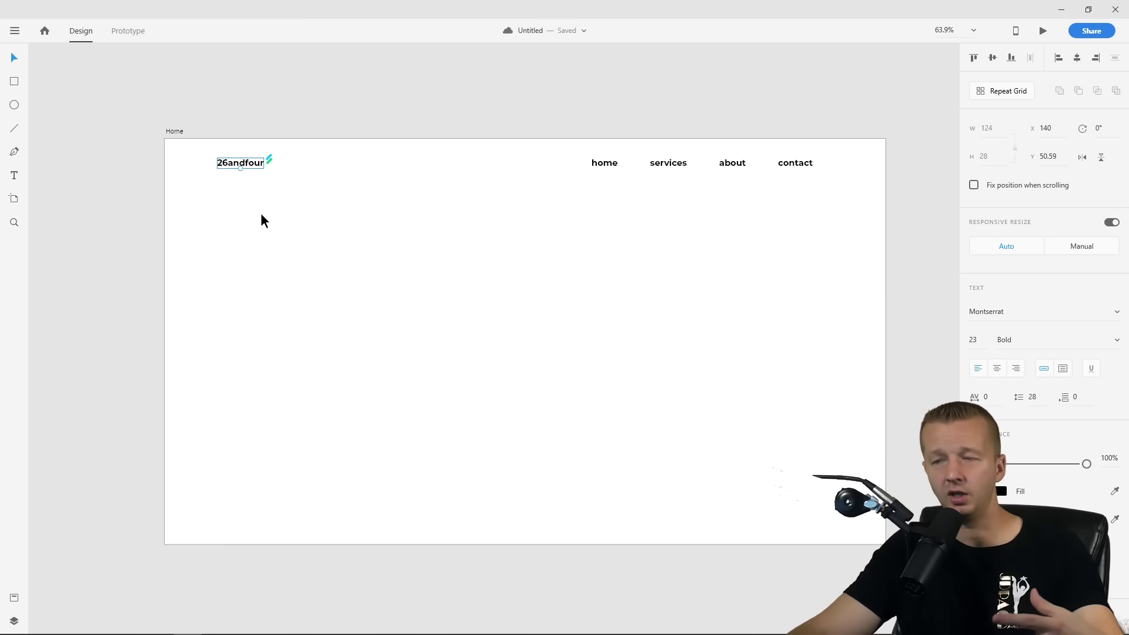
pyautogui.click(260, 213)
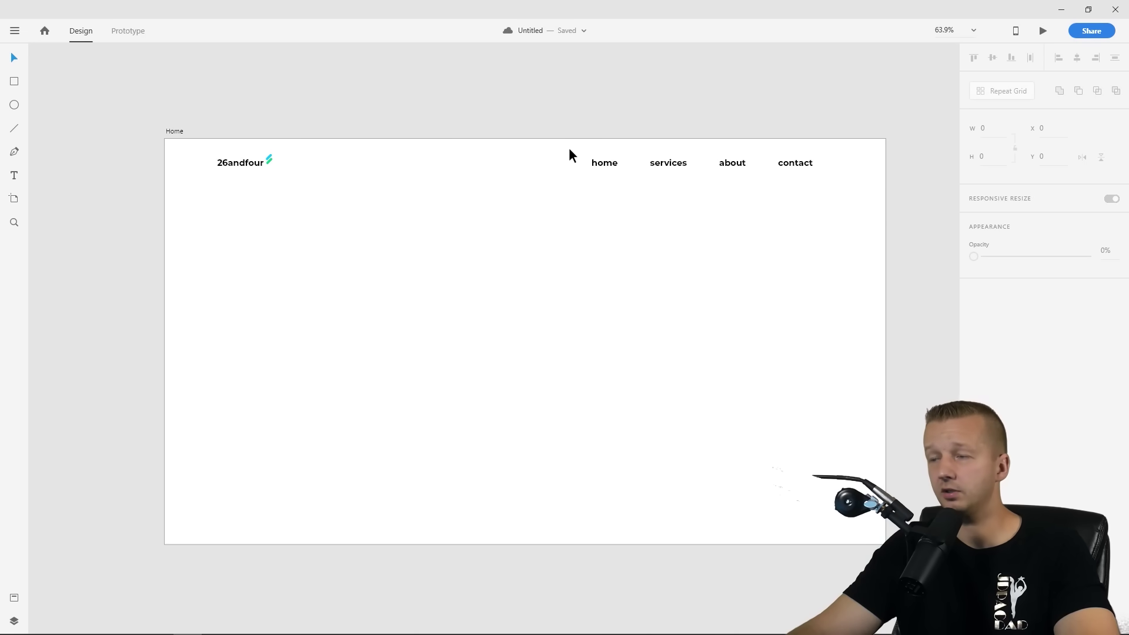
pyautogui.moveTo(569, 149); pyautogui.dragTo(859, 184)
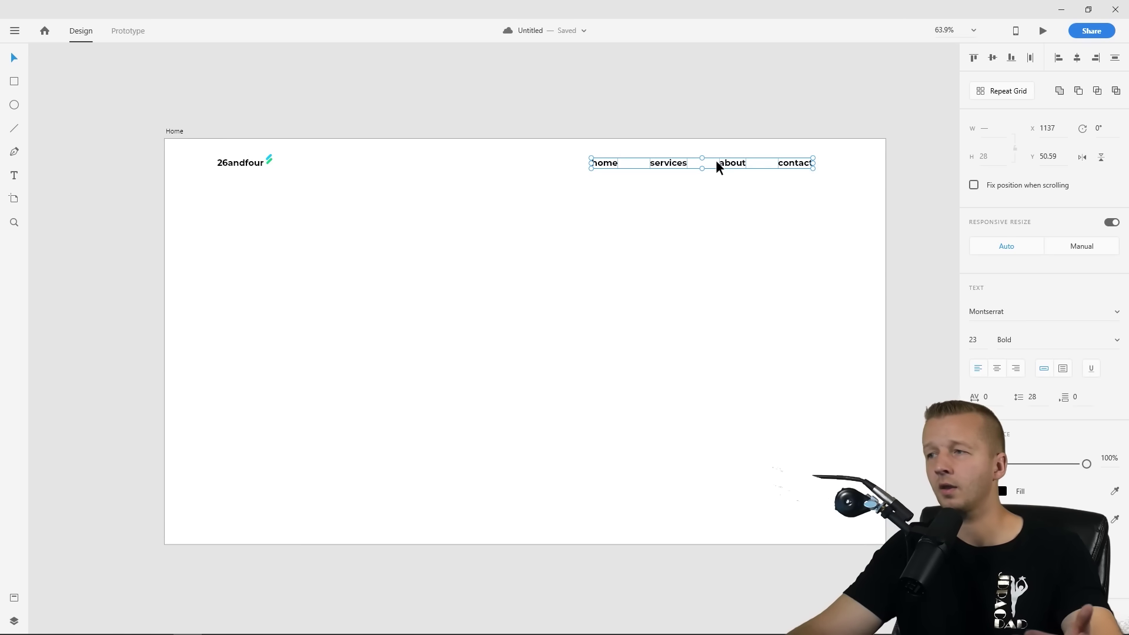
pyautogui.click(729, 192)
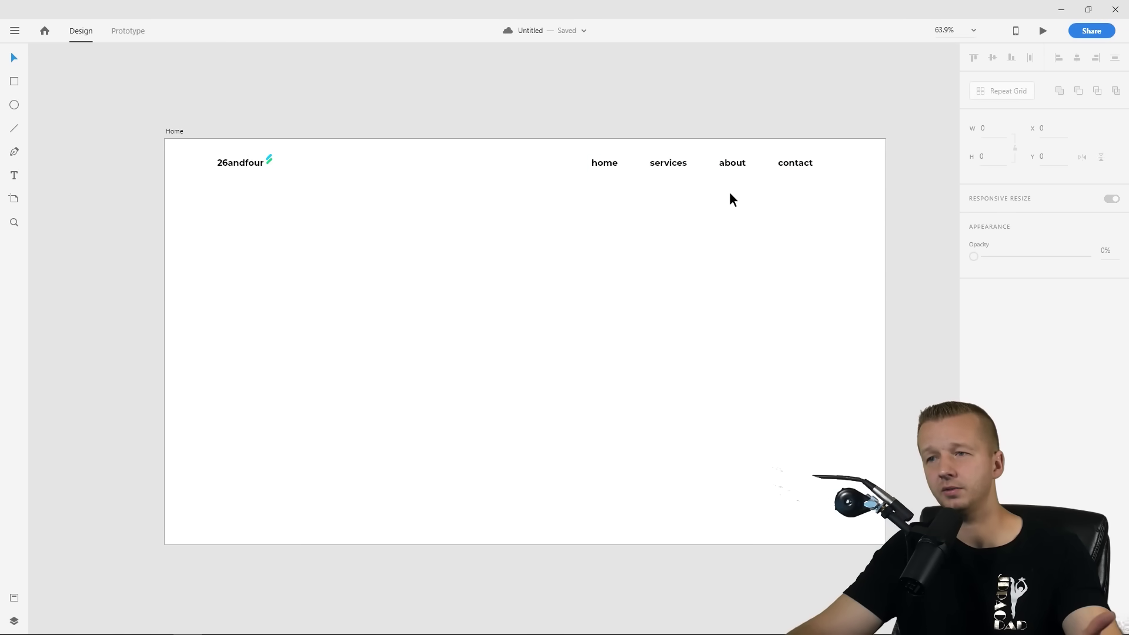
# Try a grey #777777 fill on the four navigation links and undo it
pyautogui.moveTo(617, 160); pyautogui.dragTo(867, 199)
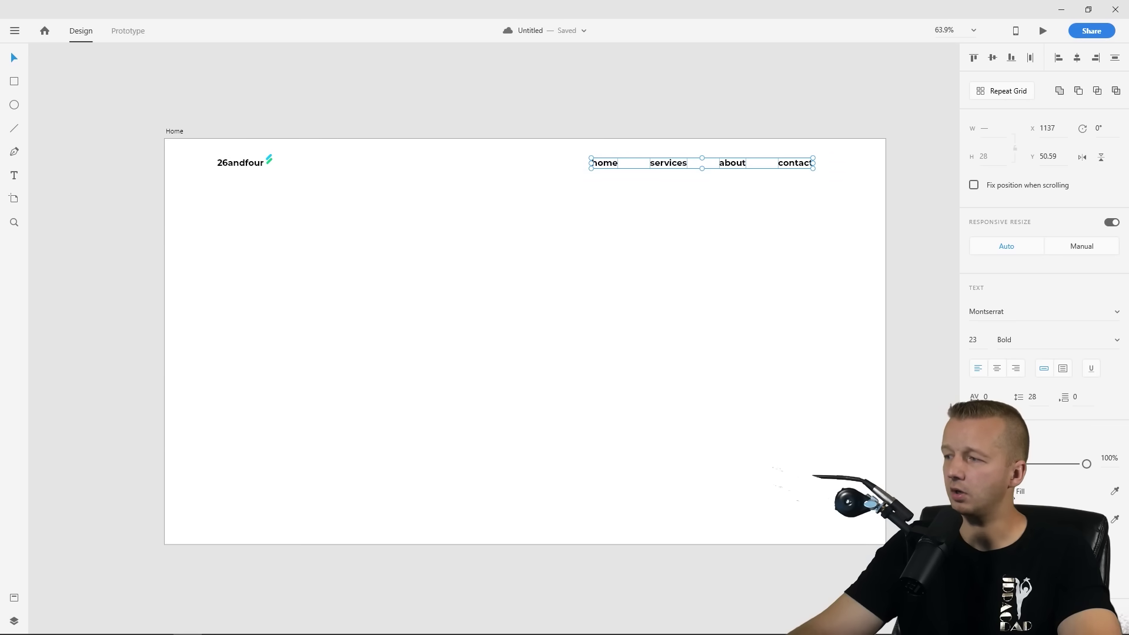
pyautogui.click(1006, 491)
pyautogui.moveTo(865, 470); pyautogui.dragTo(791, 471)
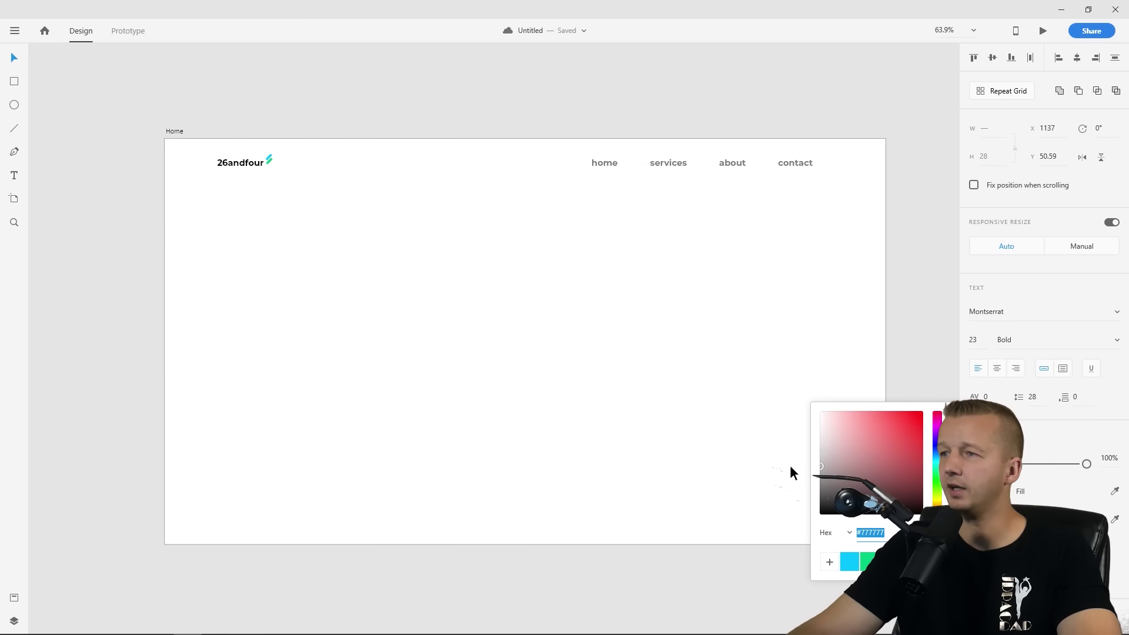
pyautogui.click(789, 471)
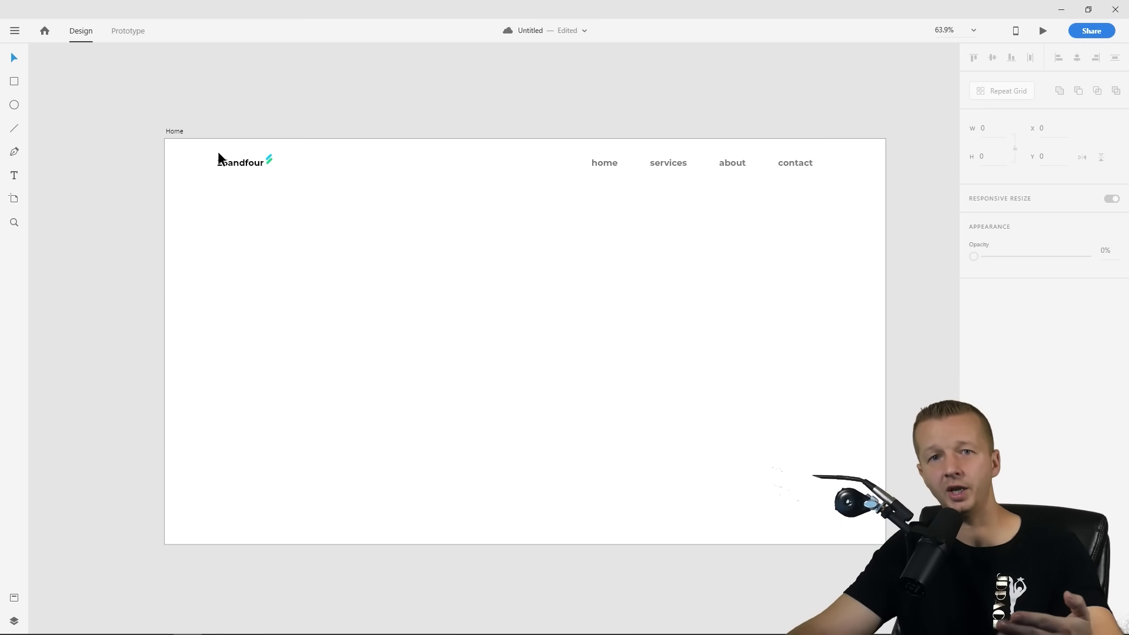
pyautogui.hotkey('ctrl', 'z')
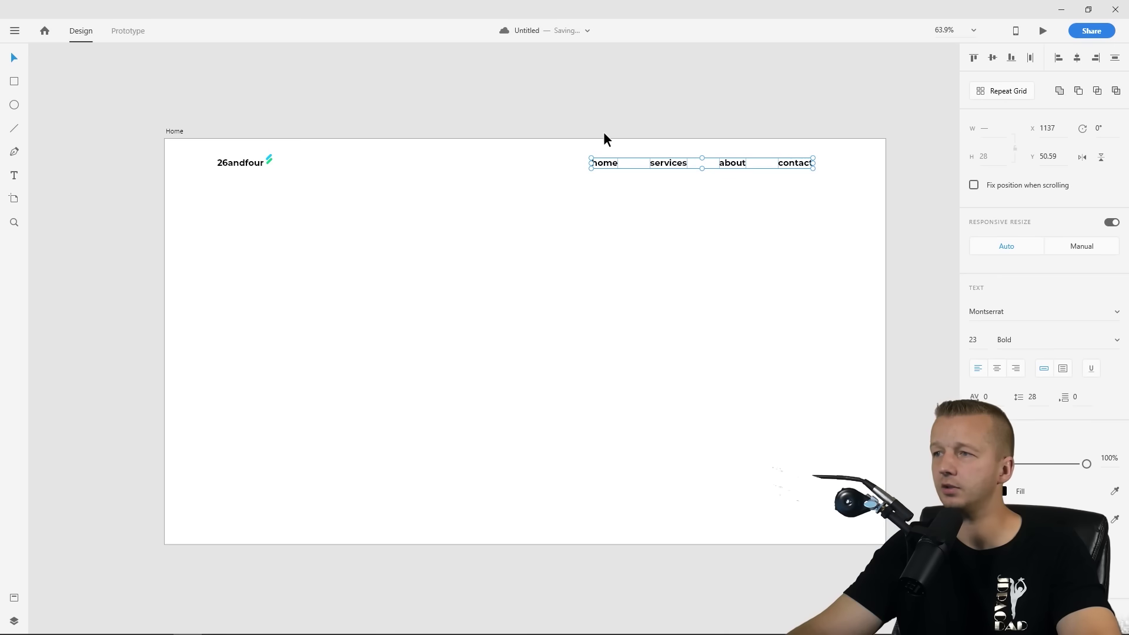
# Try the saved light blue colour as the fill of the four navigation links and undo it
pyautogui.click(1007, 492)
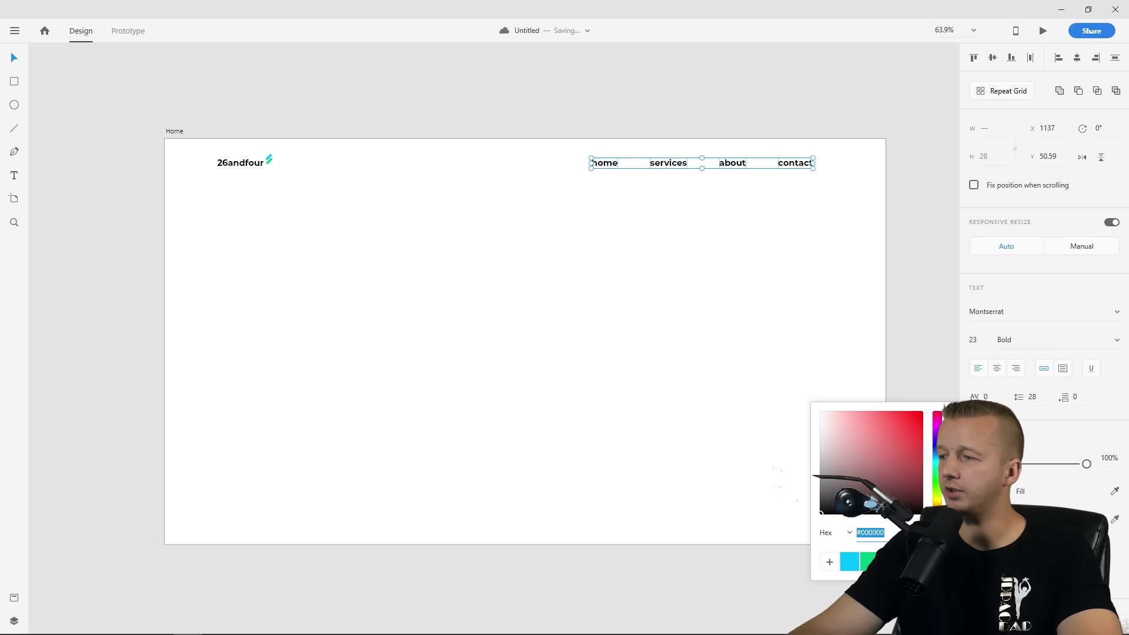
pyautogui.click(851, 562)
pyautogui.click(513, 311)
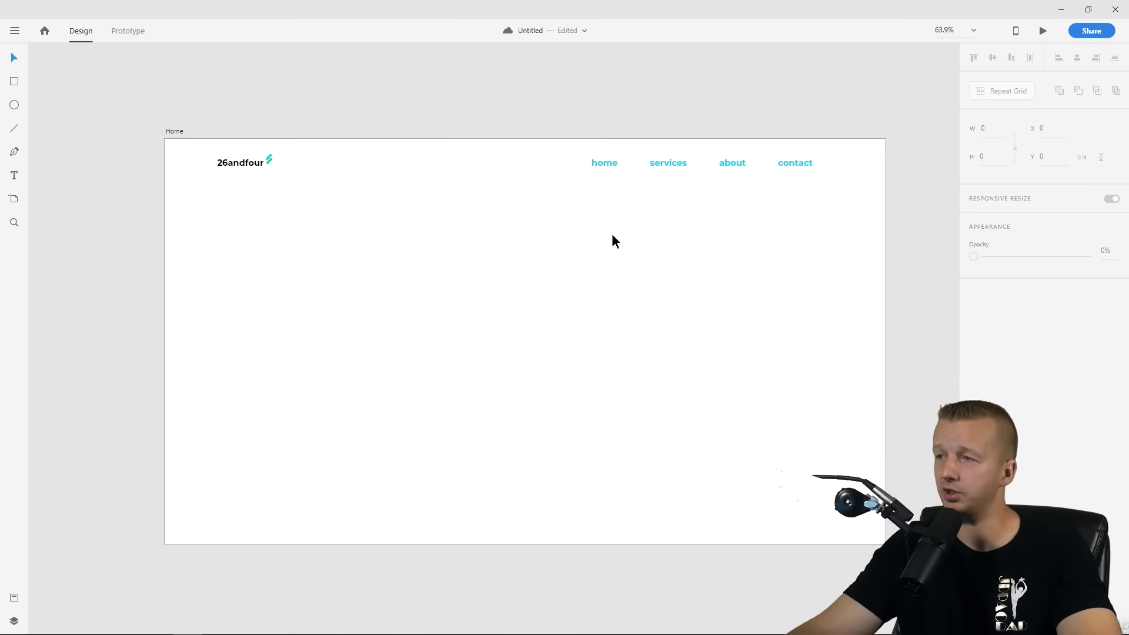
pyautogui.hotkey('ctrl', 'z')
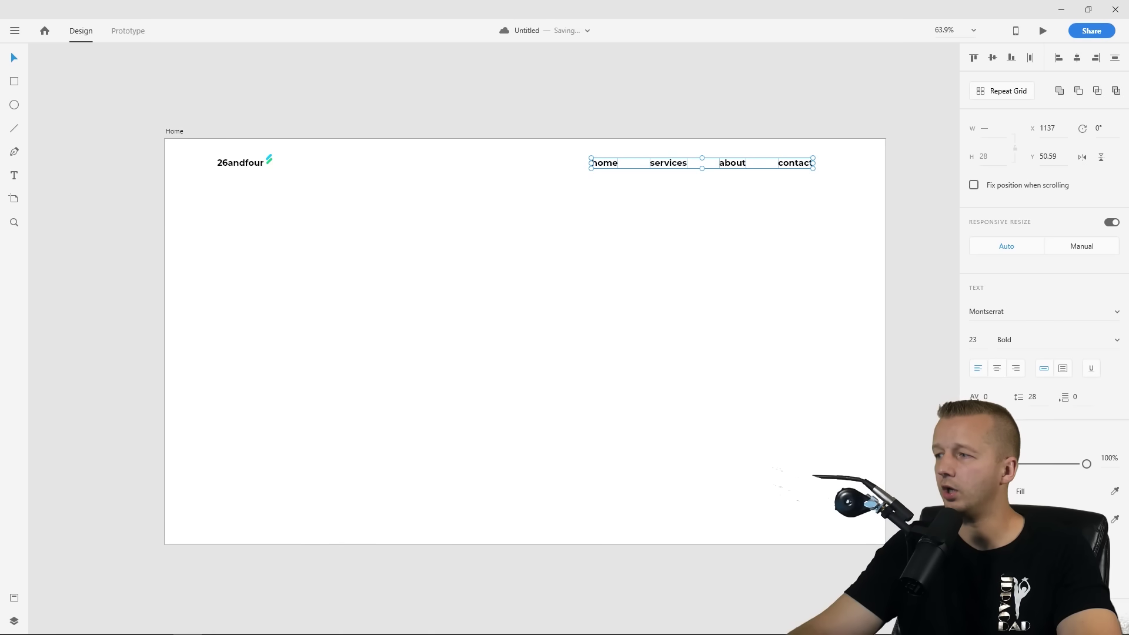
# Set the font weight of the four navigation links to Regular
pyautogui.click(1118, 341)
pyautogui.scroll(3, 1069, 405)
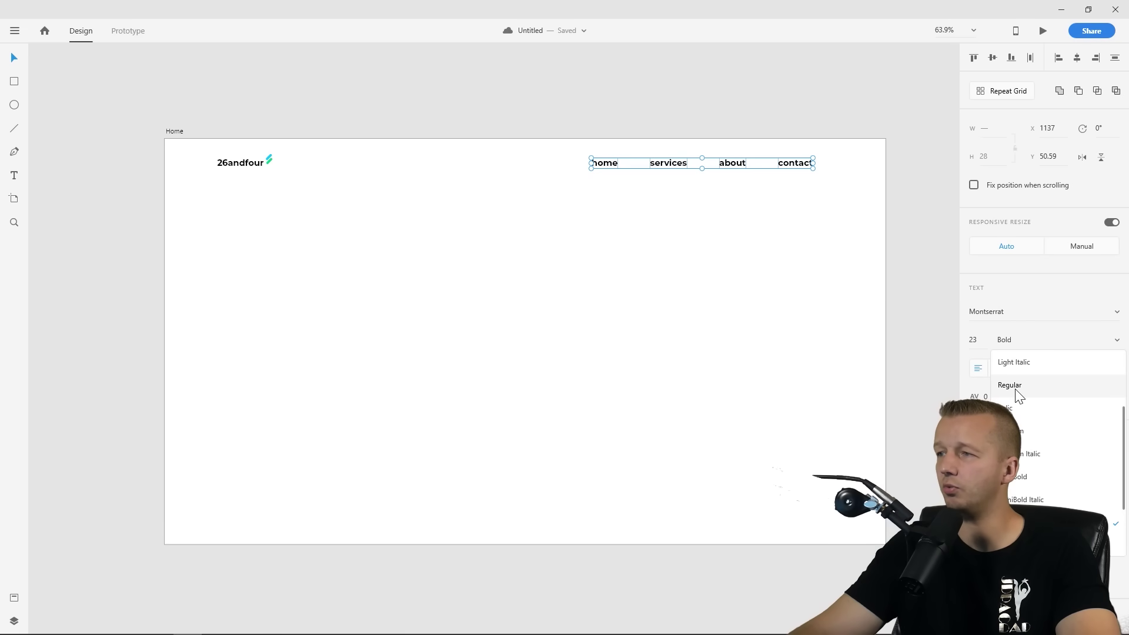
pyautogui.click(1018, 392)
pyautogui.click(579, 264)
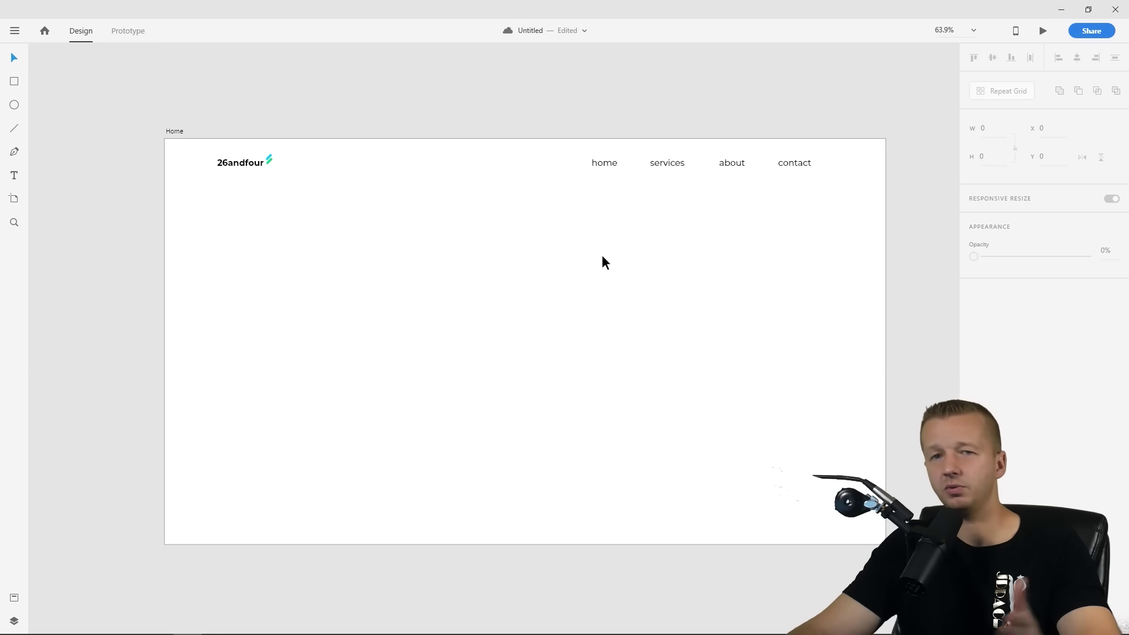
pyautogui.moveTo(177, 131)
pyautogui.mouseDown()
pyautogui.moveTo(300, 188)
pyautogui.moveTo(177, 127)
pyautogui.mouseUp()
pyautogui.hotkey('ctrl', 'z')
pyautogui.click(165, 152)
pyautogui.click(212, 154)
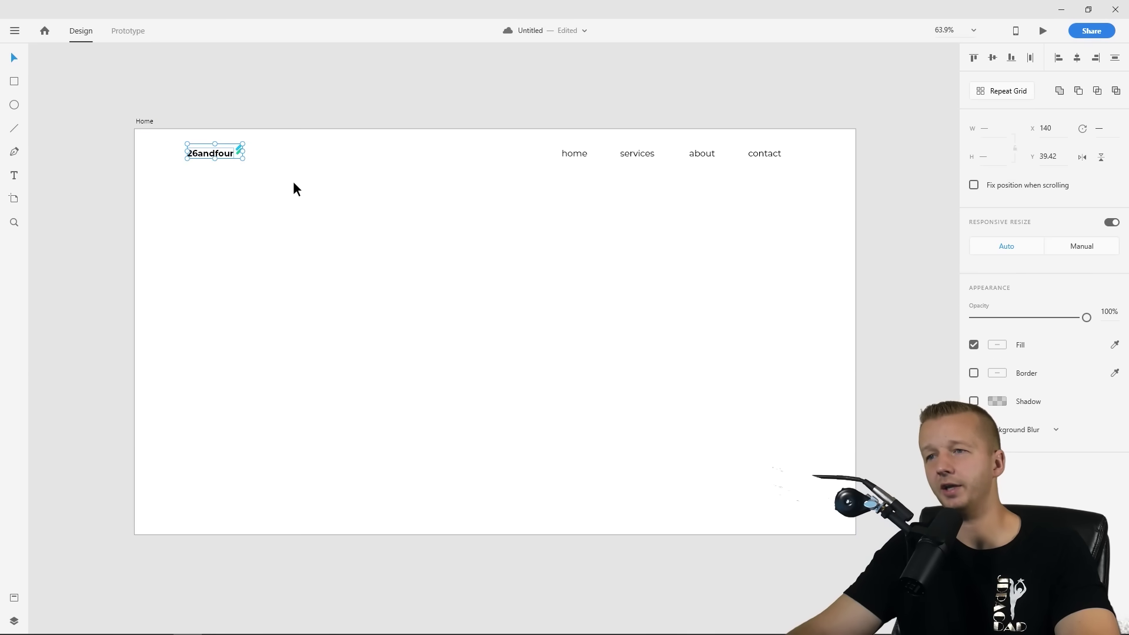
pyautogui.click(306, 194)
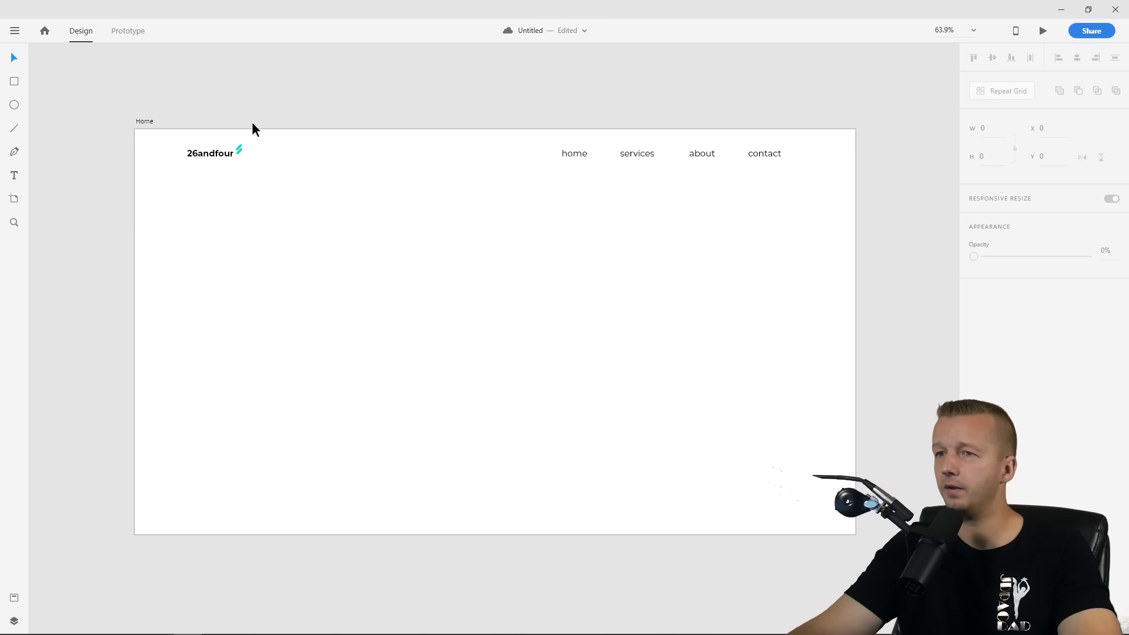
pyautogui.click(147, 120)
pyautogui.click(207, 104)
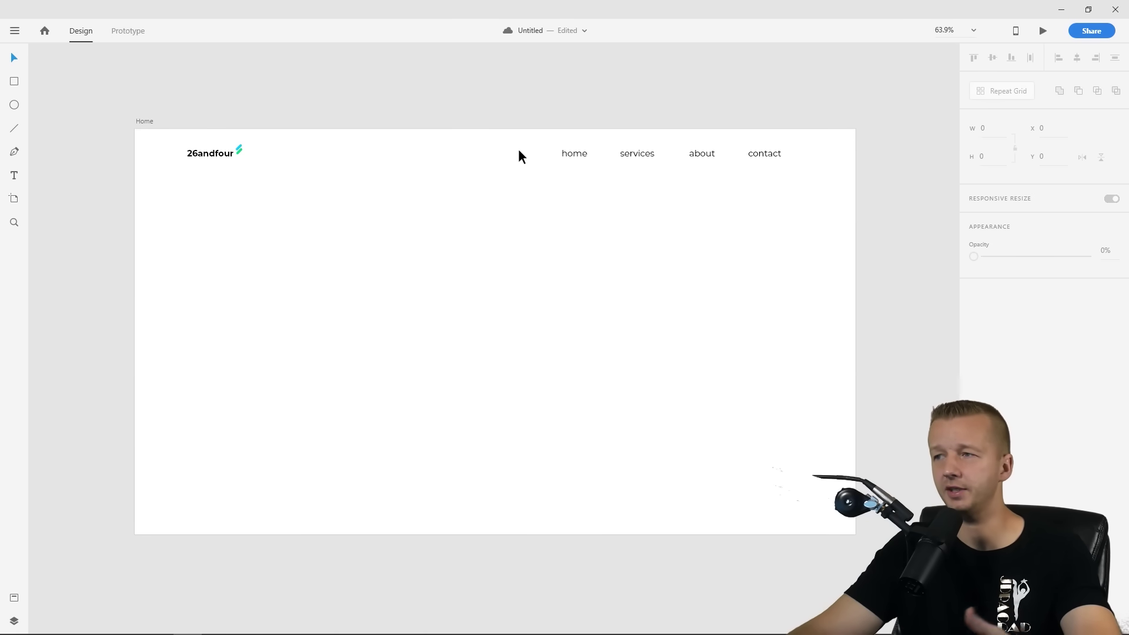
# Try adjusting the opacity of the four navigation links and leave it at 100%
pyautogui.moveTo(518, 149); pyautogui.dragTo(807, 174)
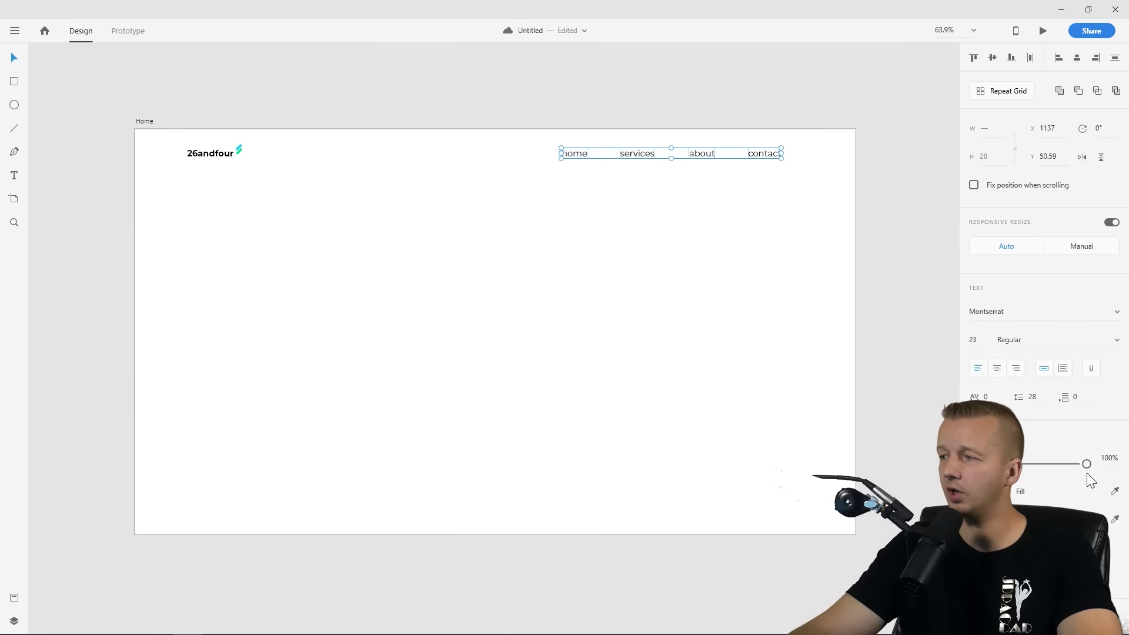
pyautogui.moveTo(1087, 466); pyautogui.dragTo(1116, 469)
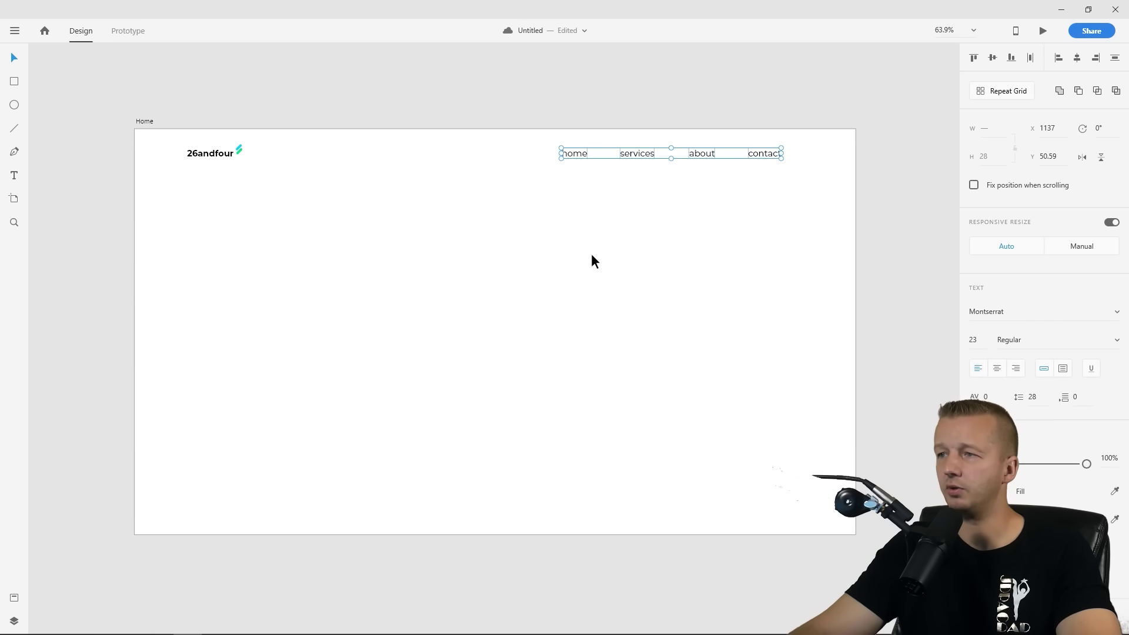
pyautogui.click(505, 203)
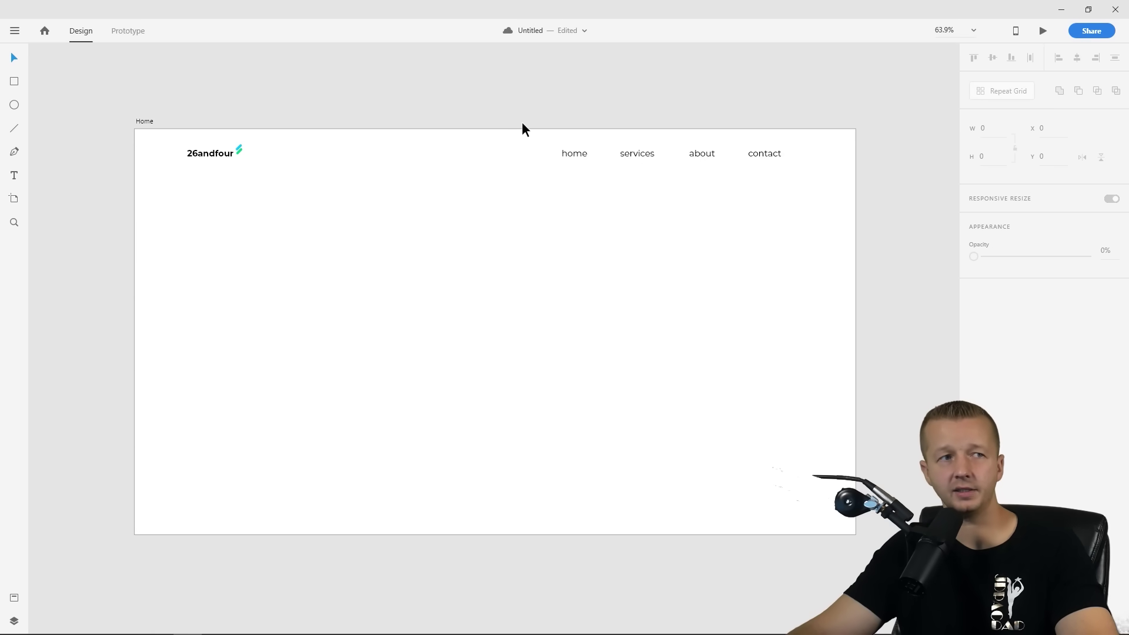
# Show the Home artboard's layout grid and move the navigation row to X 1195, ending at the last column's right edge
pyautogui.click(169, 127)
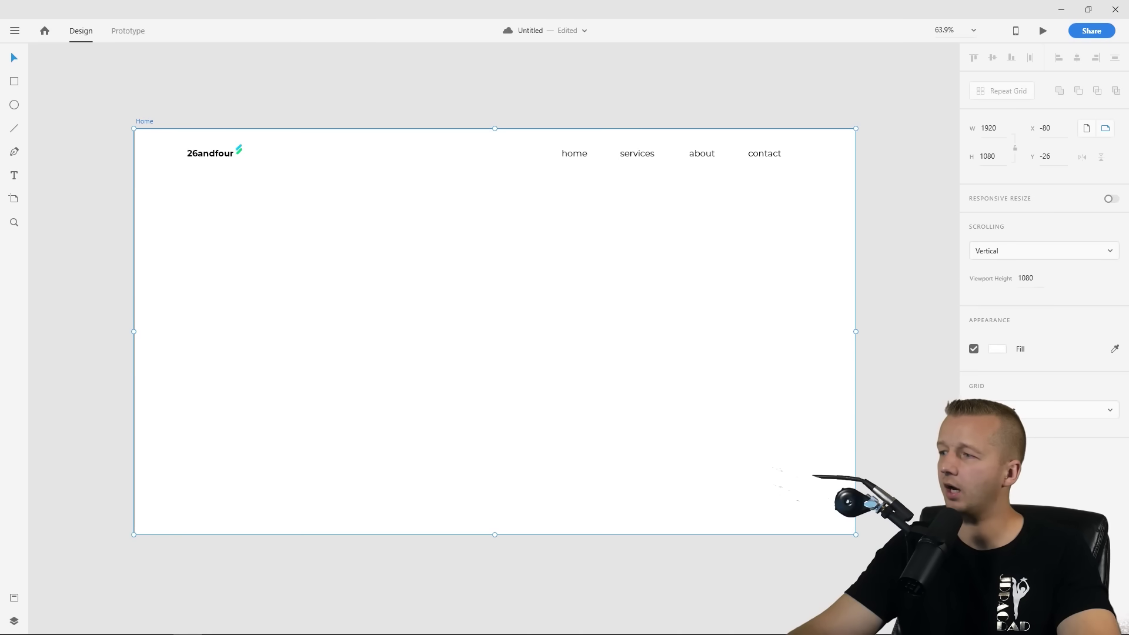
pyautogui.hotkey('ctrl', 'shift', "'")
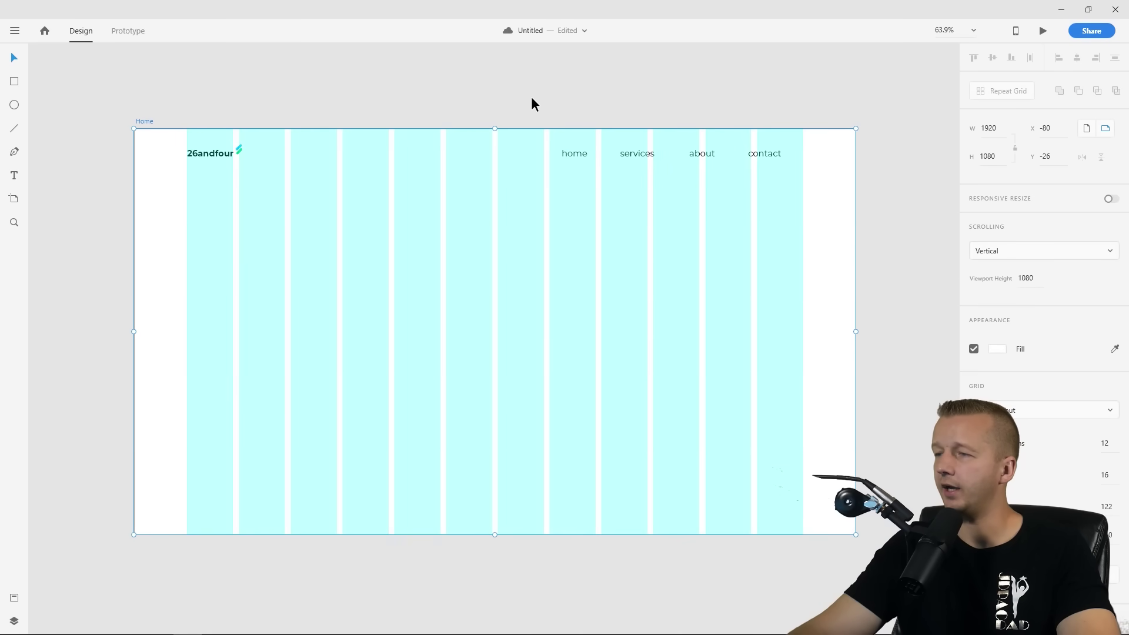
pyautogui.moveTo(531, 96); pyautogui.dragTo(793, 191)
pyautogui.moveTo(767, 154); pyautogui.dragTo(790, 154)
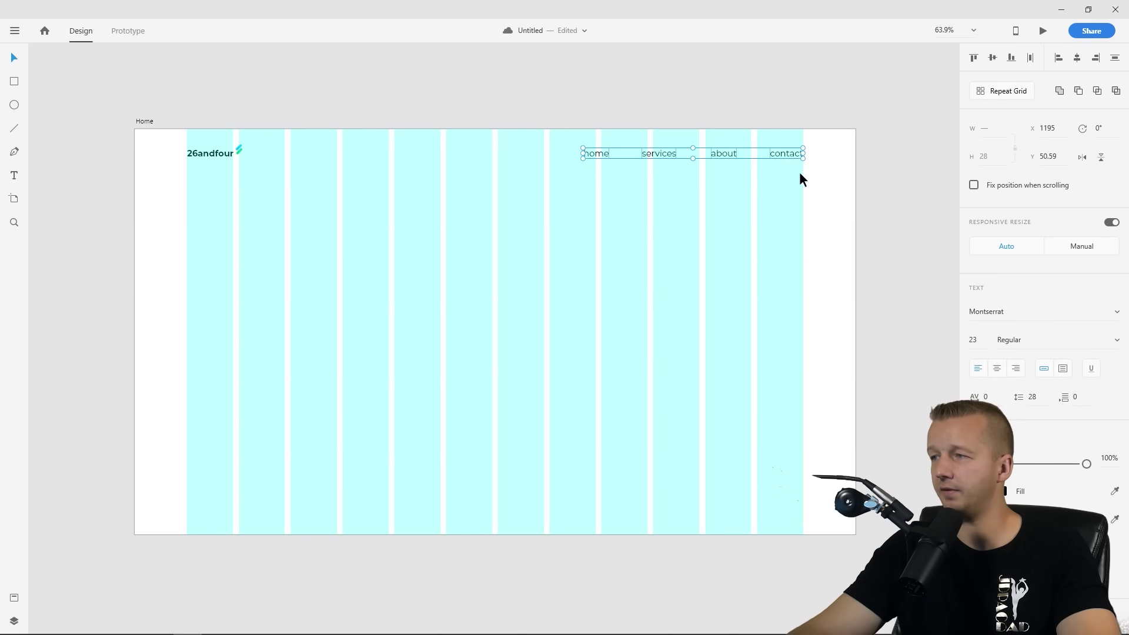
pyautogui.click(691, 80)
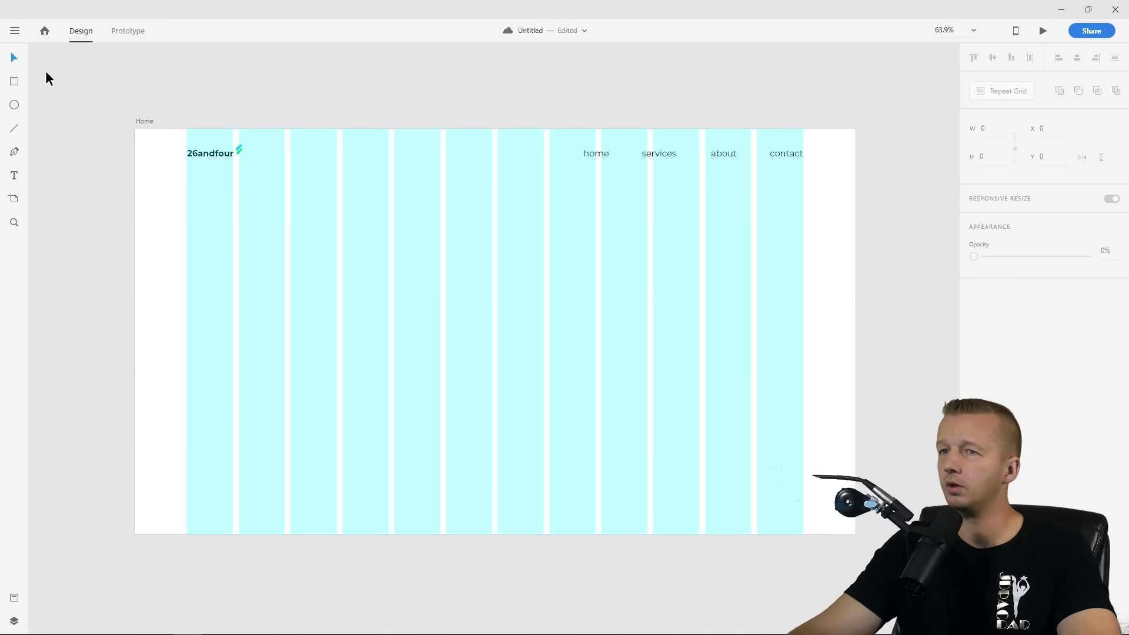
# Hide the layout grid of the Home artboard
pyautogui.click(147, 122)
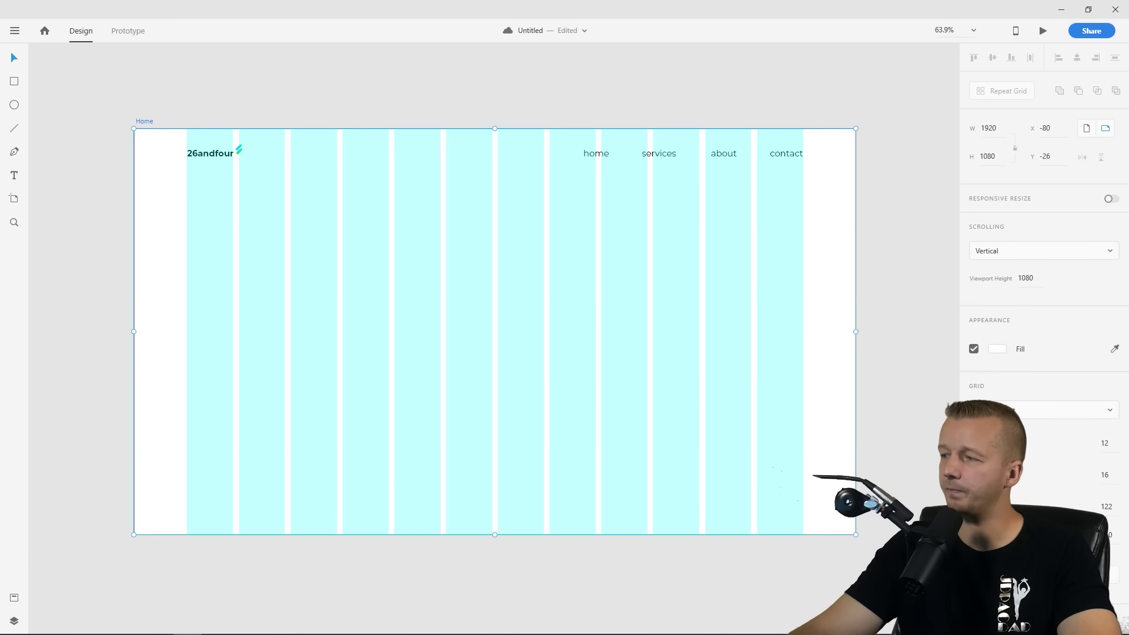
pyautogui.hotkey('ctrl', 'shift', "'")
pyautogui.click(612, 249)
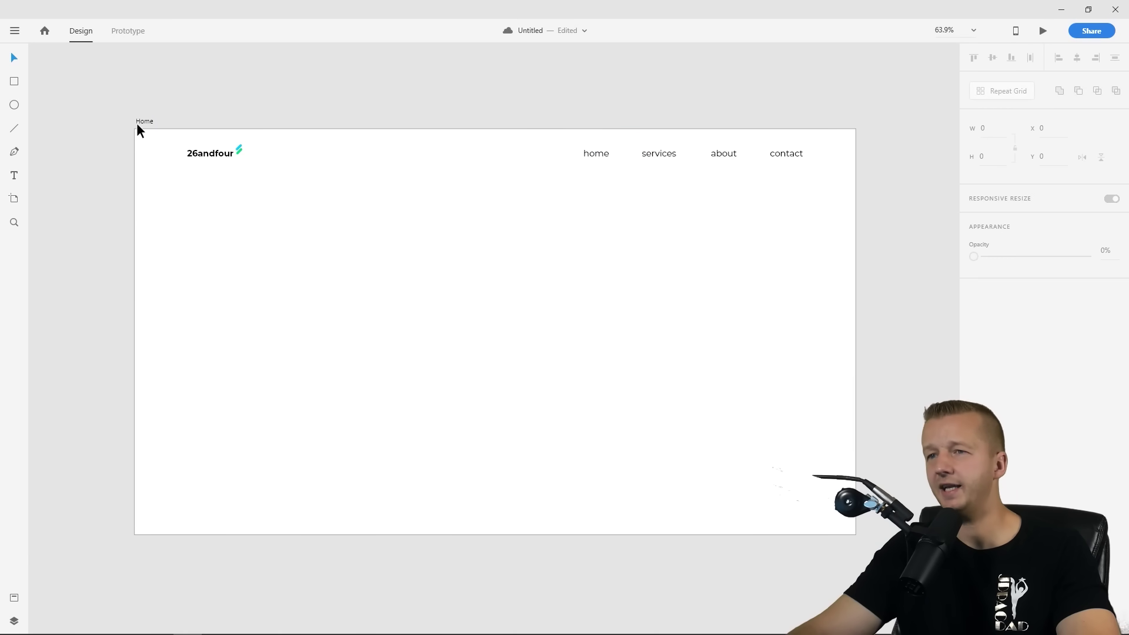
pyautogui.moveTo(136, 131); pyautogui.dragTo(854, 169)
pyautogui.click(818, 191)
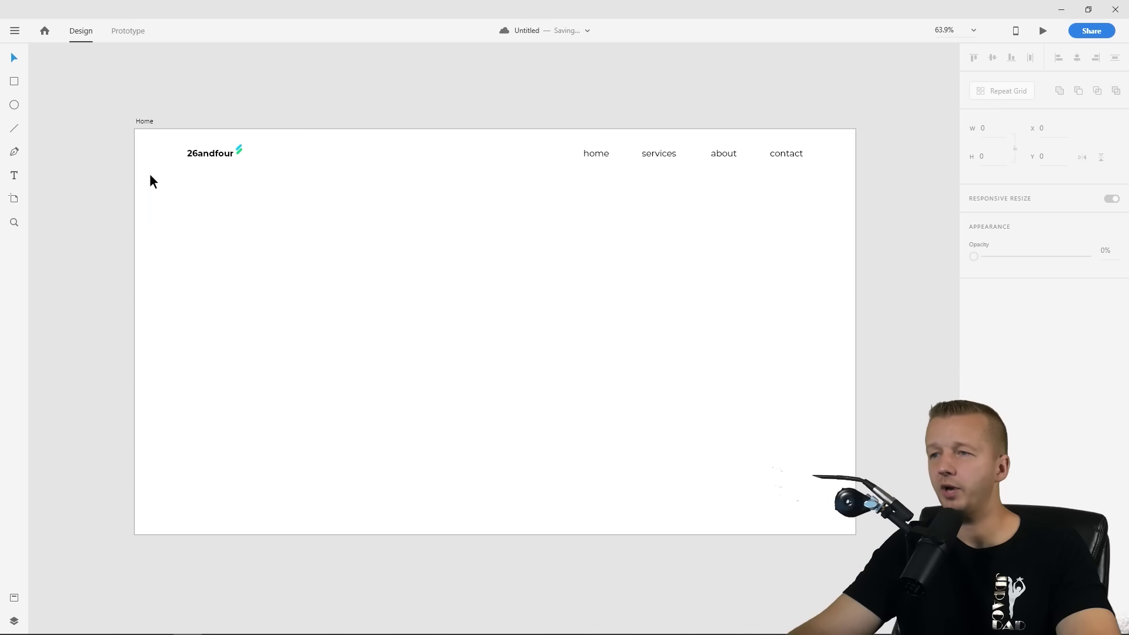
pyautogui.moveTo(150, 175); pyautogui.dragTo(857, 381)
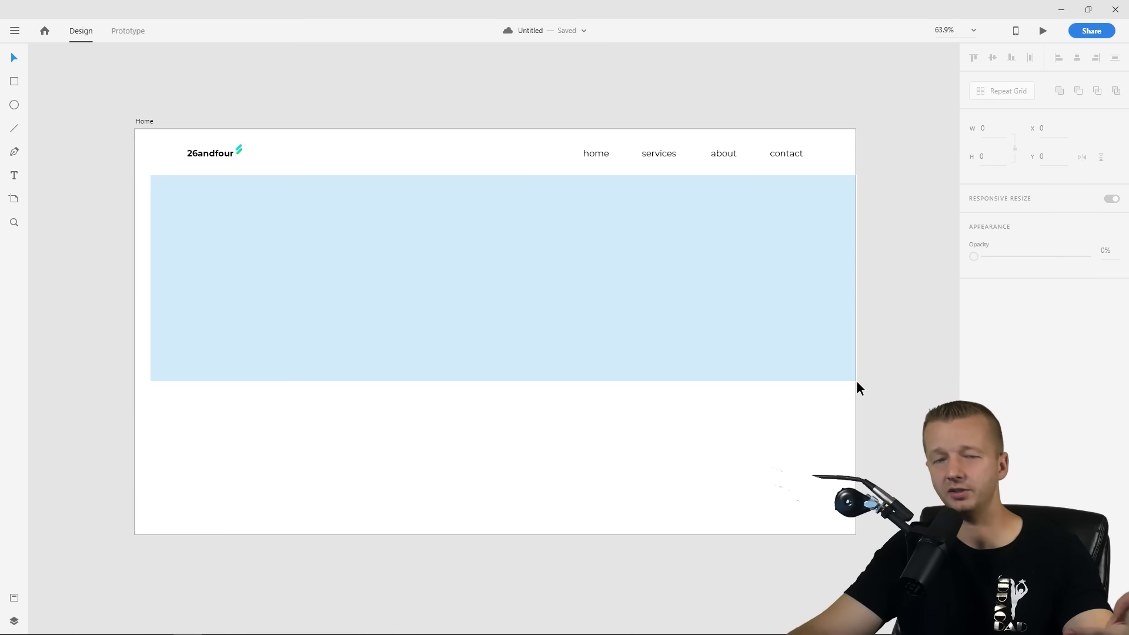
pyautogui.moveTo(856, 380); pyautogui.dragTo(856, 380)
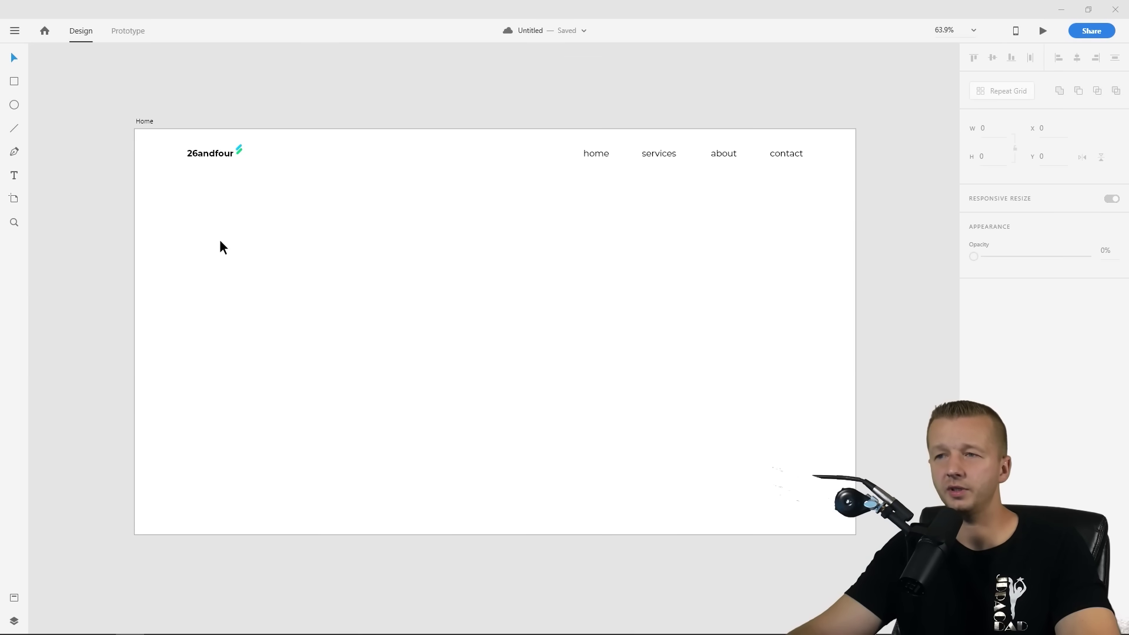
pyautogui.moveTo(135, 130); pyautogui.dragTo(855, 172)
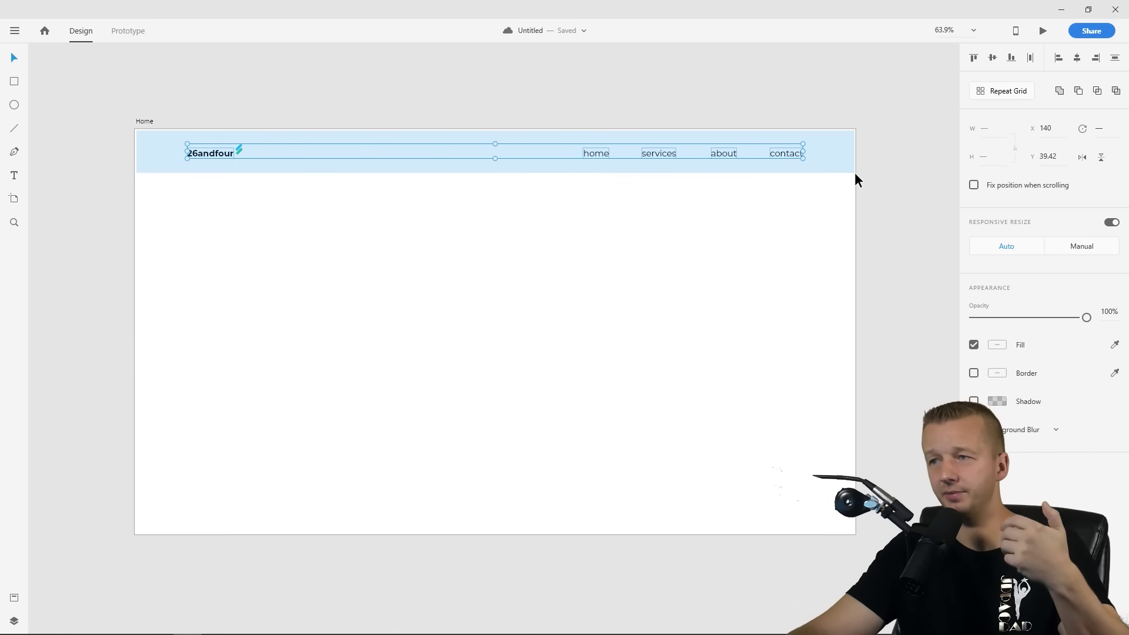
pyautogui.click(847, 179)
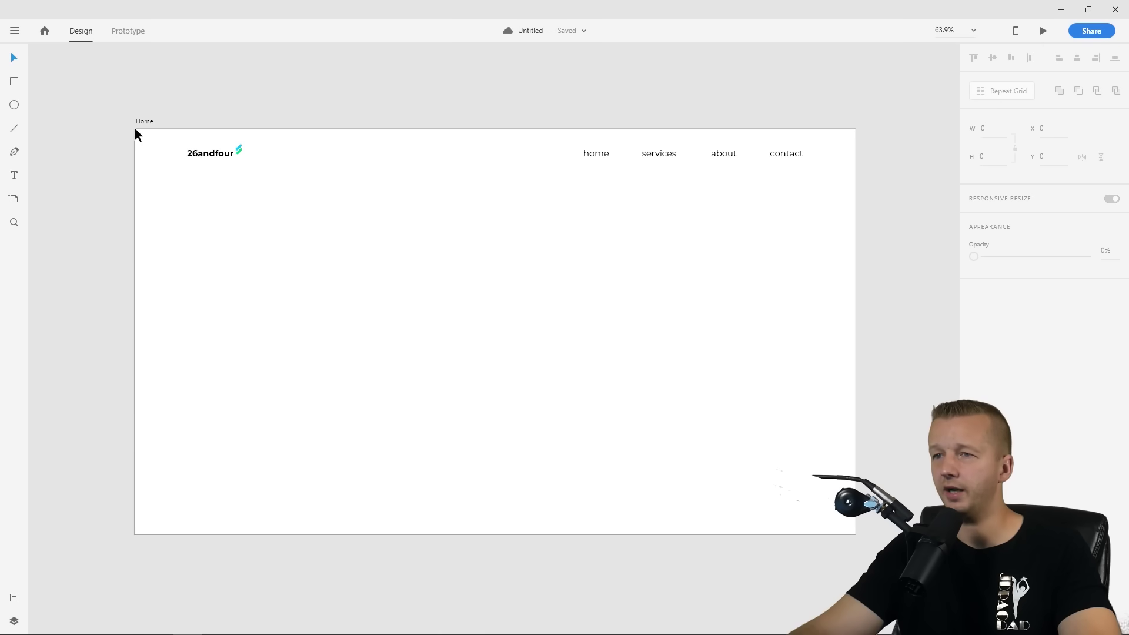
pyautogui.moveTo(134, 130); pyautogui.dragTo(857, 175)
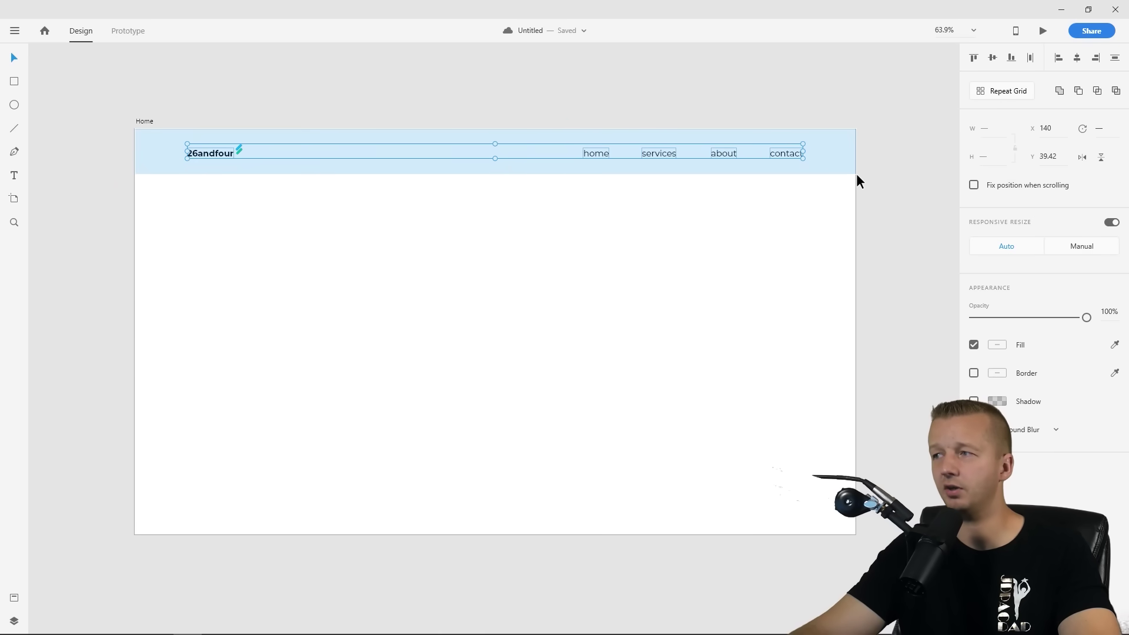
pyautogui.press('Escape')
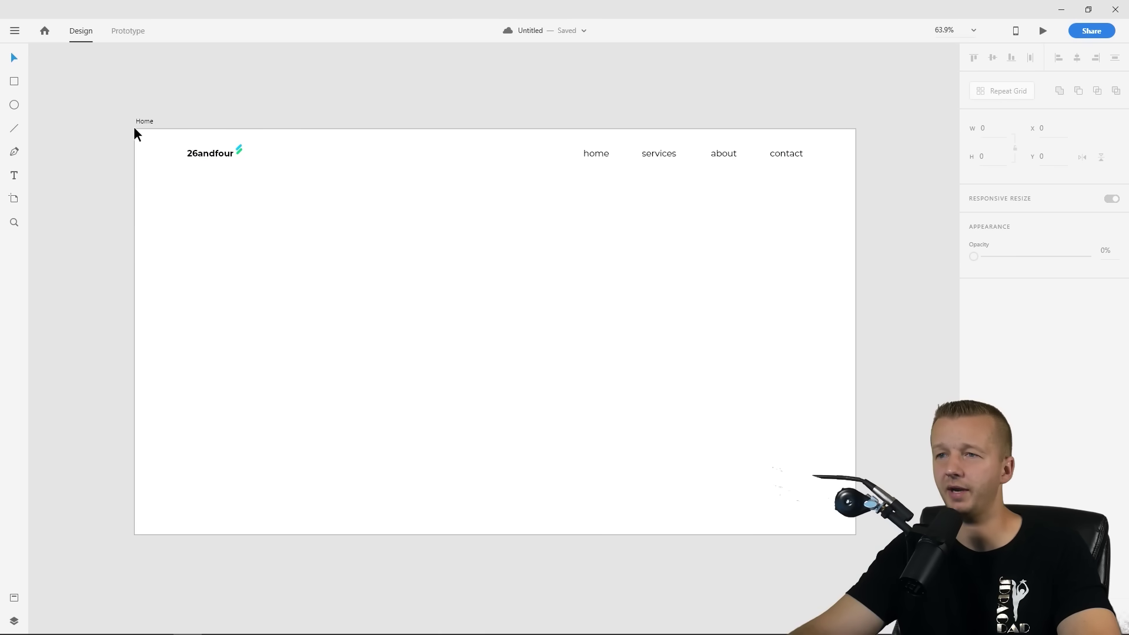
pyautogui.moveTo(133, 127); pyautogui.dragTo(837, 325)
pyautogui.moveTo(853, 367); pyautogui.dragTo(856, 408)
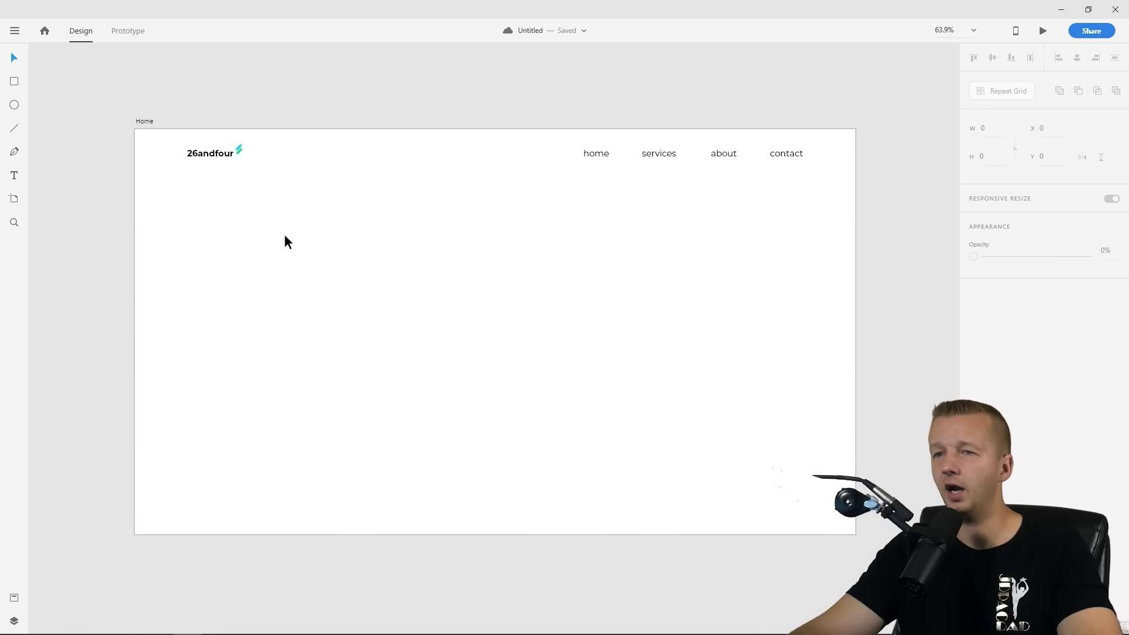
# Duplicate the logo and the four navigation links as a second header row straight below the original
pyautogui.moveTo(146, 93); pyautogui.dragTo(853, 193)
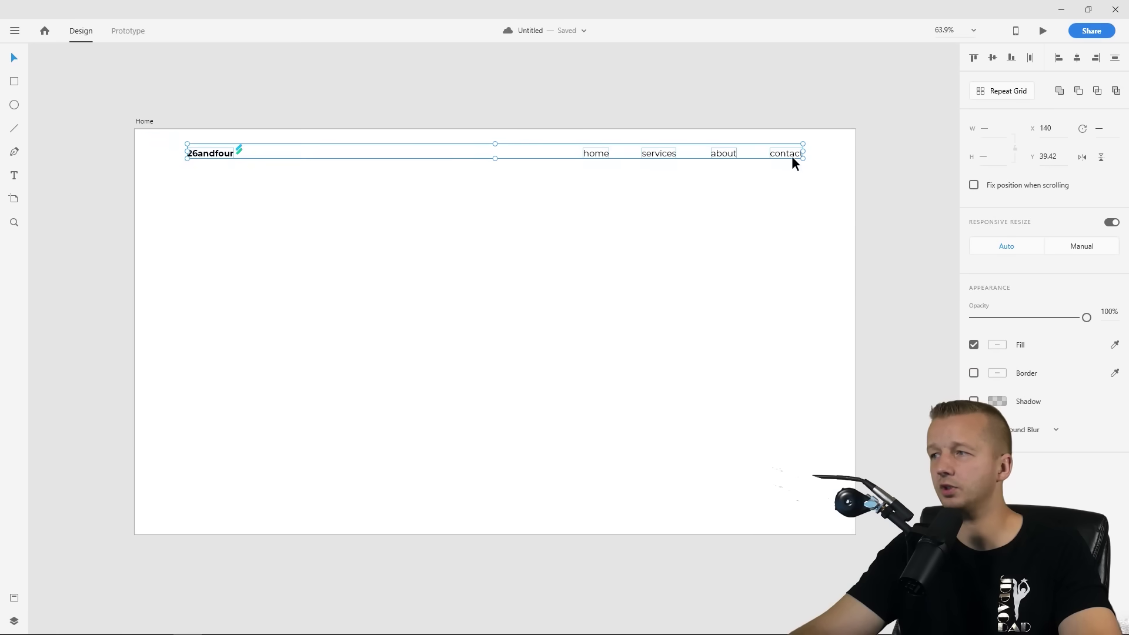
pyautogui.keyDown('alt'); pyautogui.moveTo(787, 152); pyautogui.dragTo(790, 243); pyautogui.keyUp('alt')
pyautogui.click(618, 299)
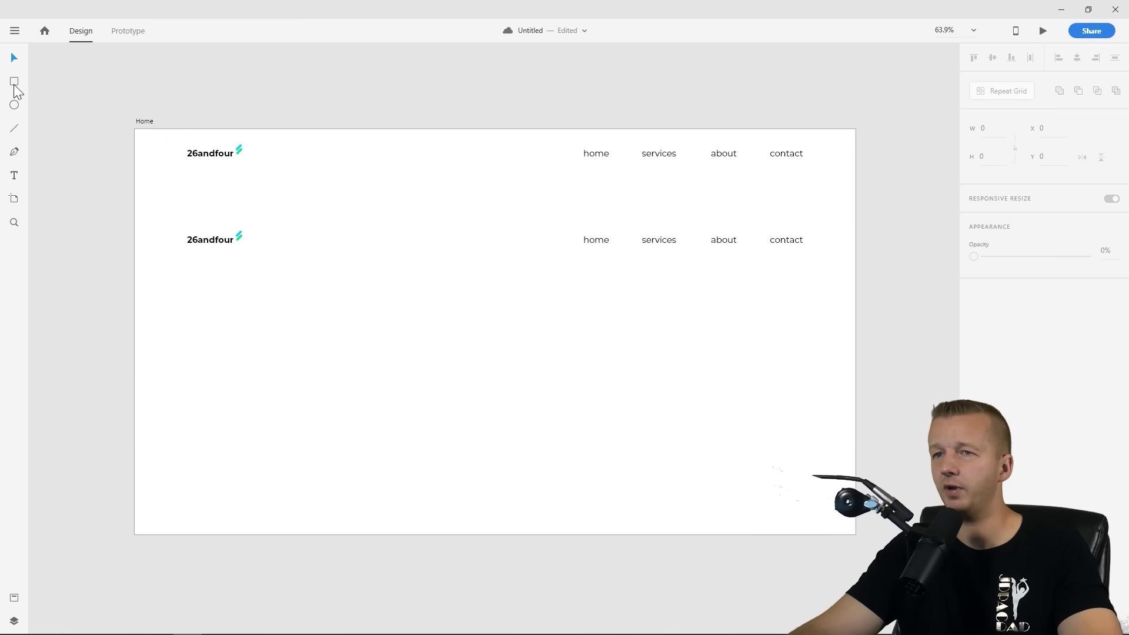
# Draw a borderless 1920 × 112 rectangle across the top of the Home artboard and move it behind the header's logo and links
pyautogui.moveTo(134, 129); pyautogui.dragTo(856, 171)
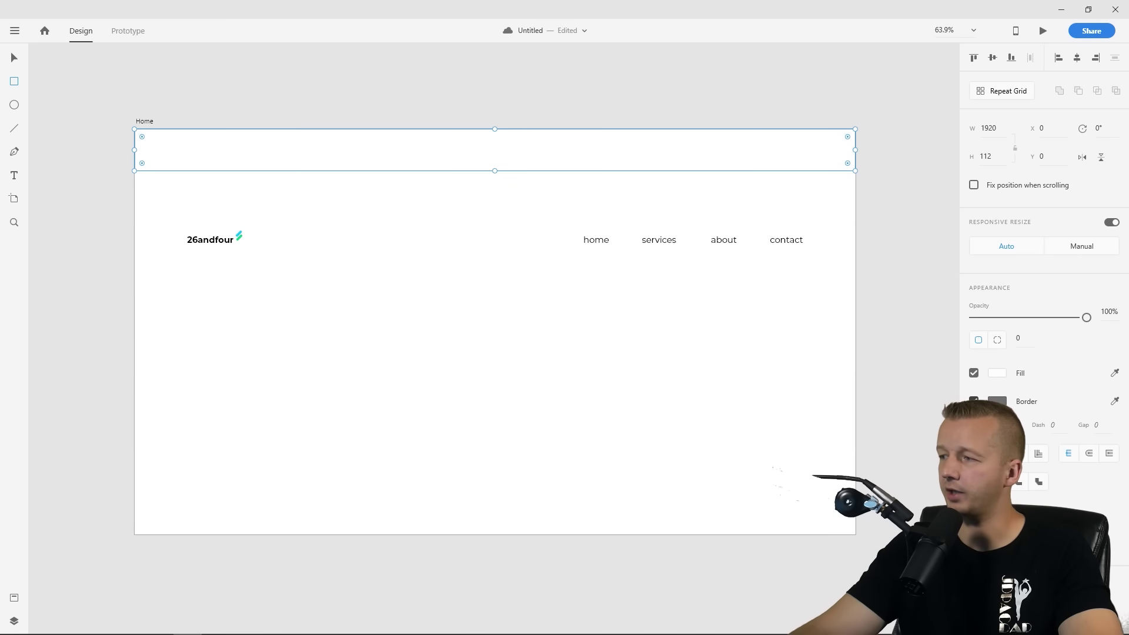
pyautogui.click(974, 401)
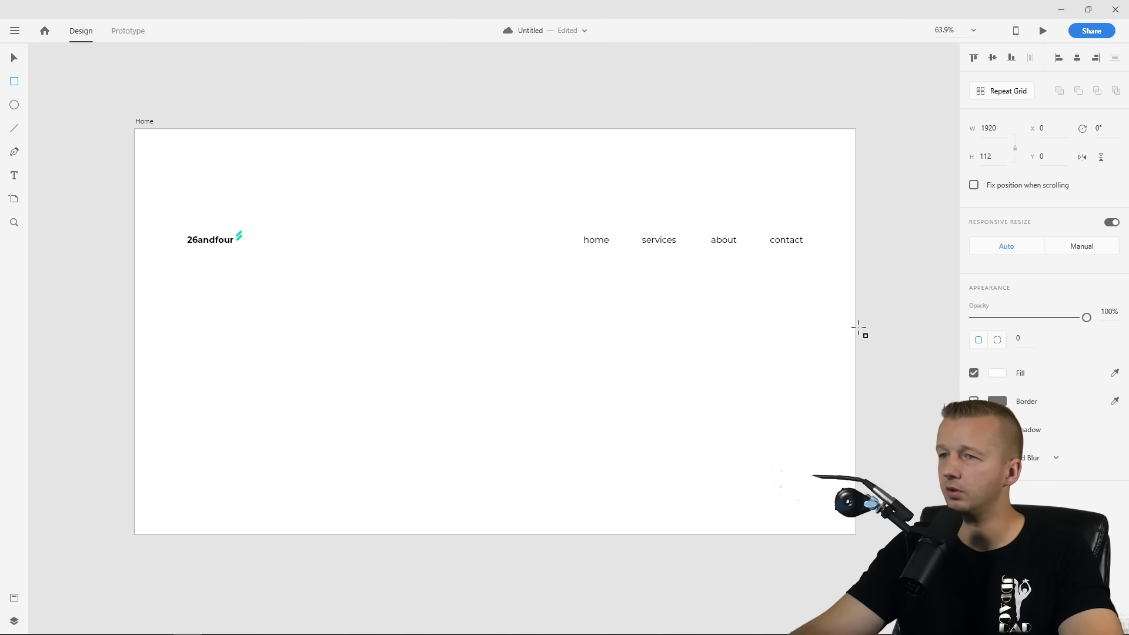
pyautogui.click(14, 621)
pyautogui.moveTo(70, 102); pyautogui.dragTo(80, 303)
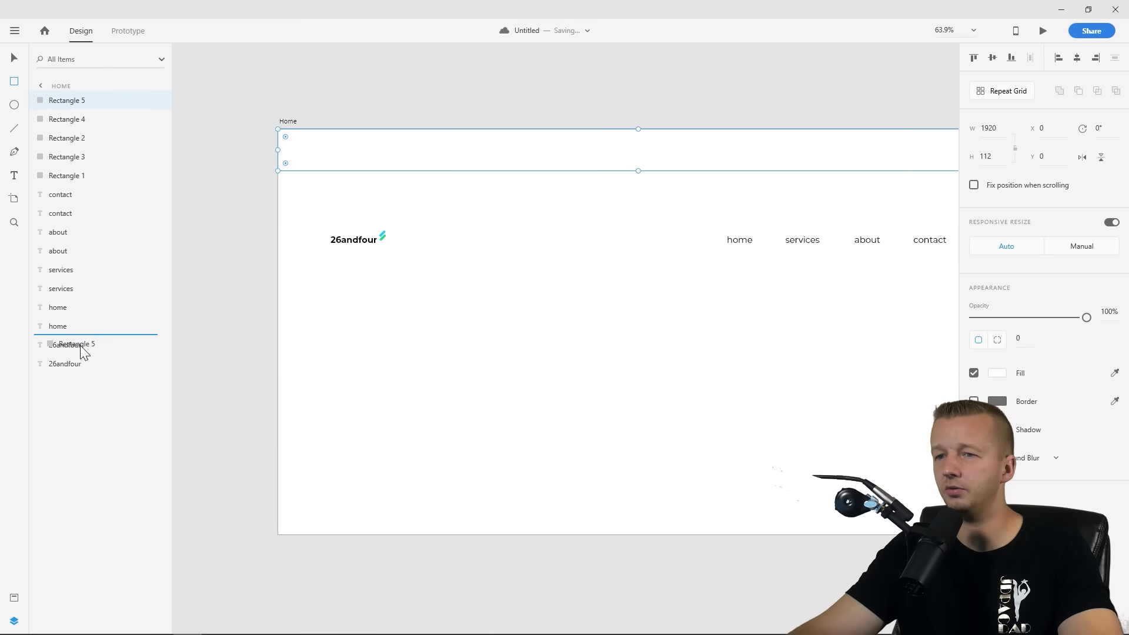
pyautogui.moveTo(80, 345); pyautogui.dragTo(81, 371)
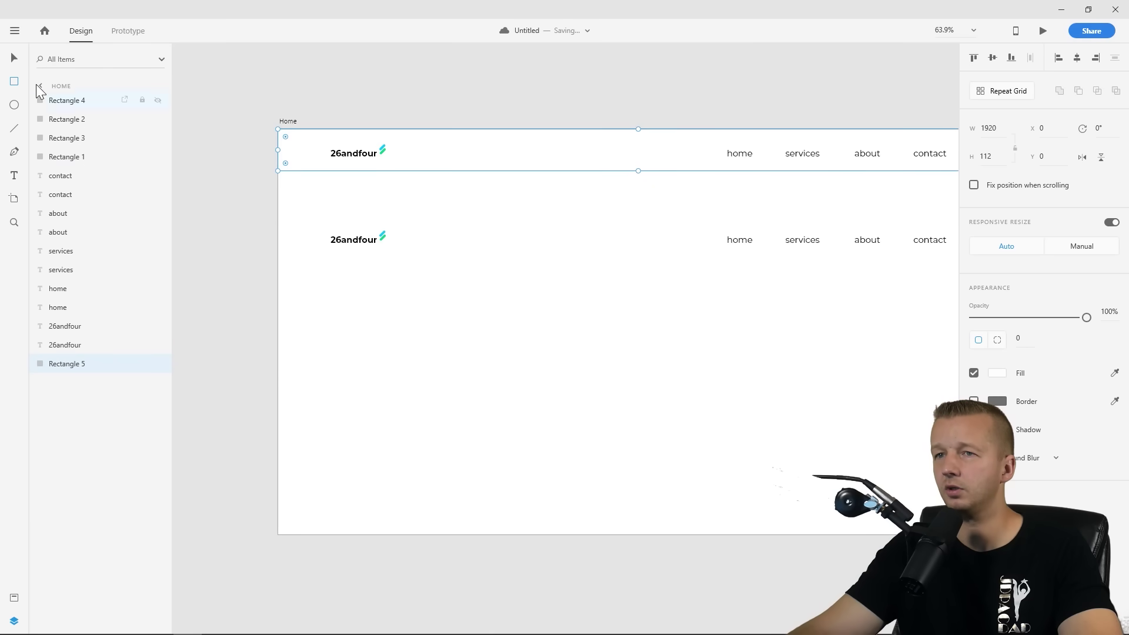
pyautogui.click(14, 57)
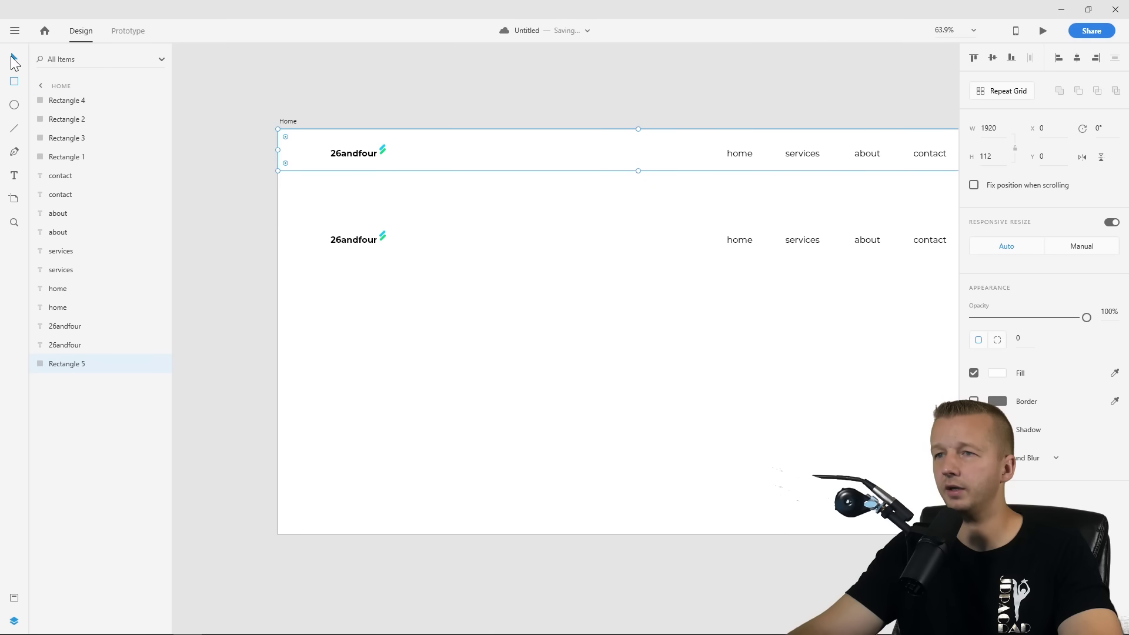
pyautogui.click(14, 621)
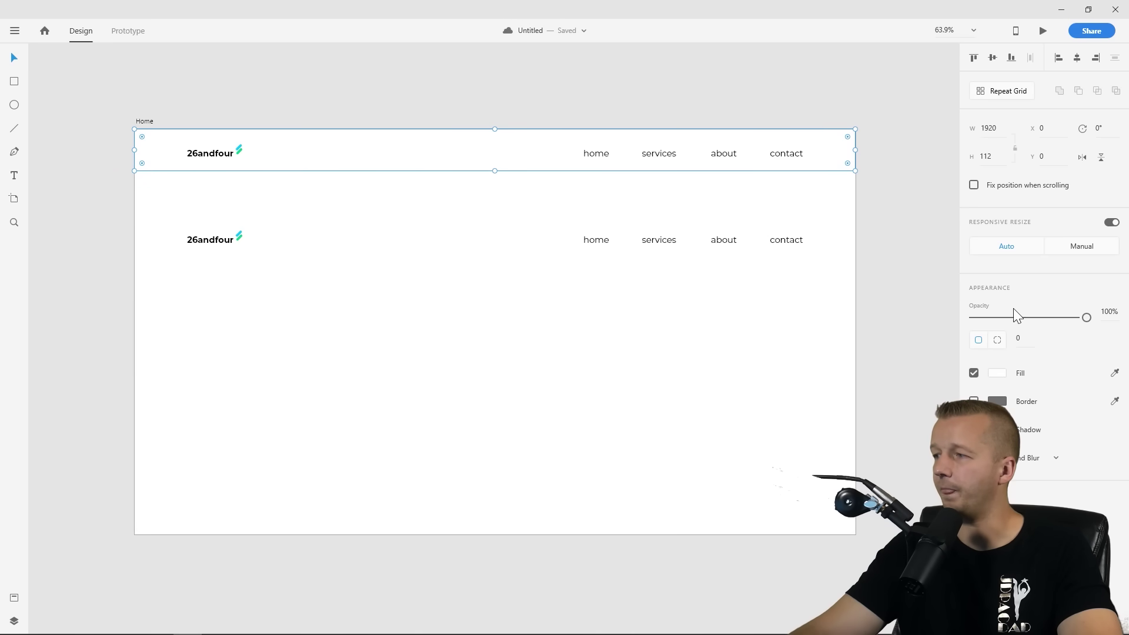
# Fill the header background rectangle with the saved cyan swatch, trying the green swatch as well
pyautogui.click(995, 374)
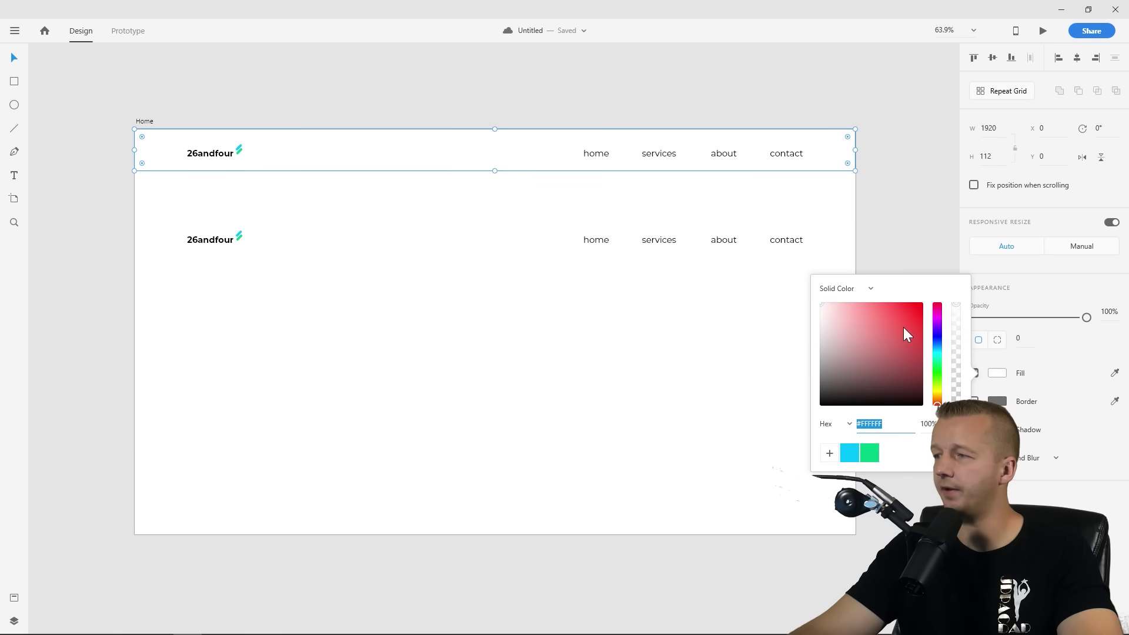
pyautogui.click(850, 453)
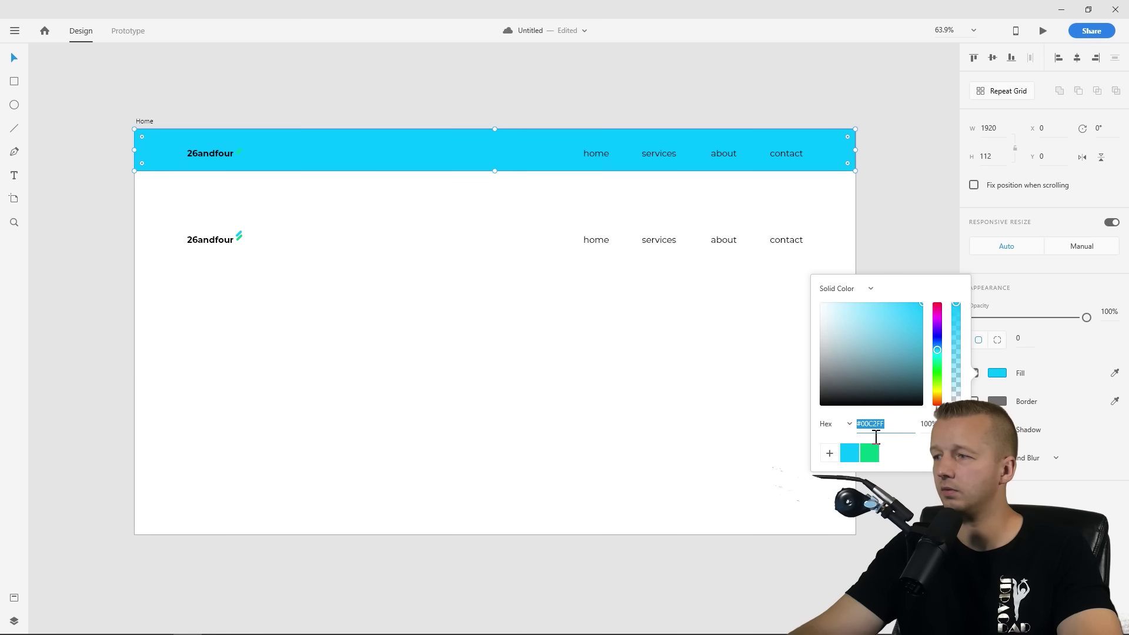
pyautogui.click(869, 453)
pyautogui.click(845, 452)
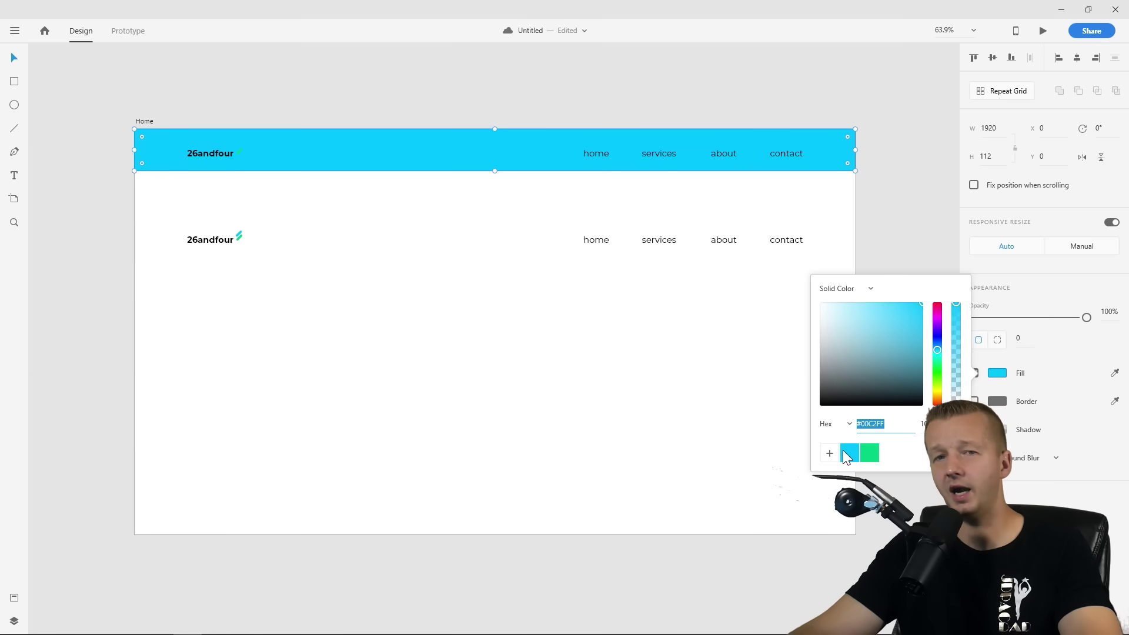
pyautogui.click(504, 351)
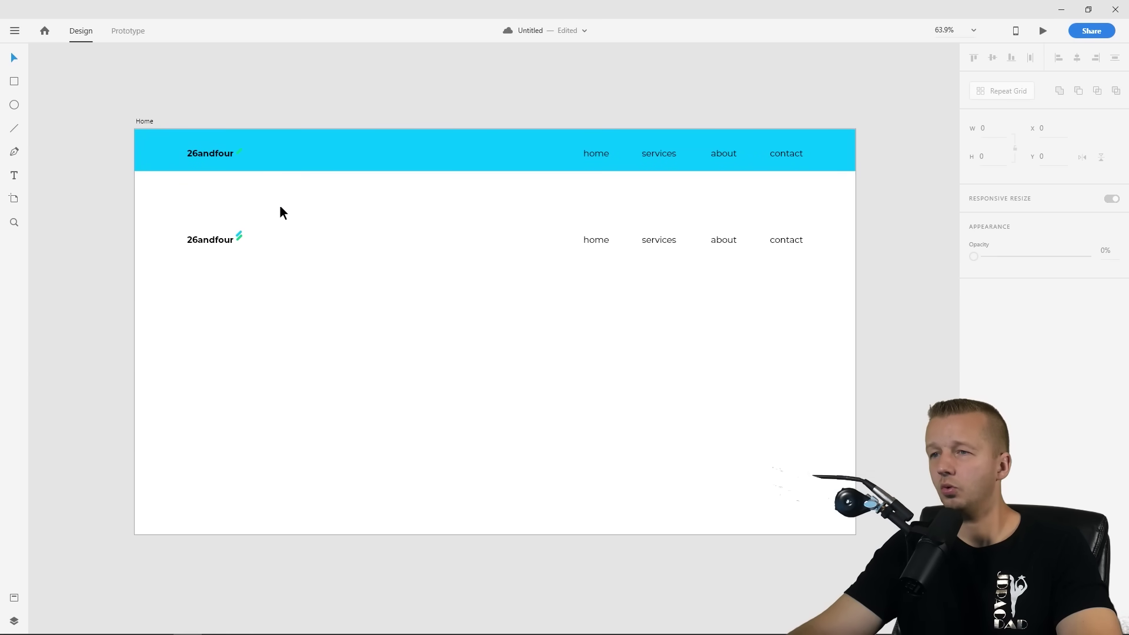
# Reduce the height of the cyan header rectangle to 103, keeping its top edge in place
pyautogui.click(250, 169)
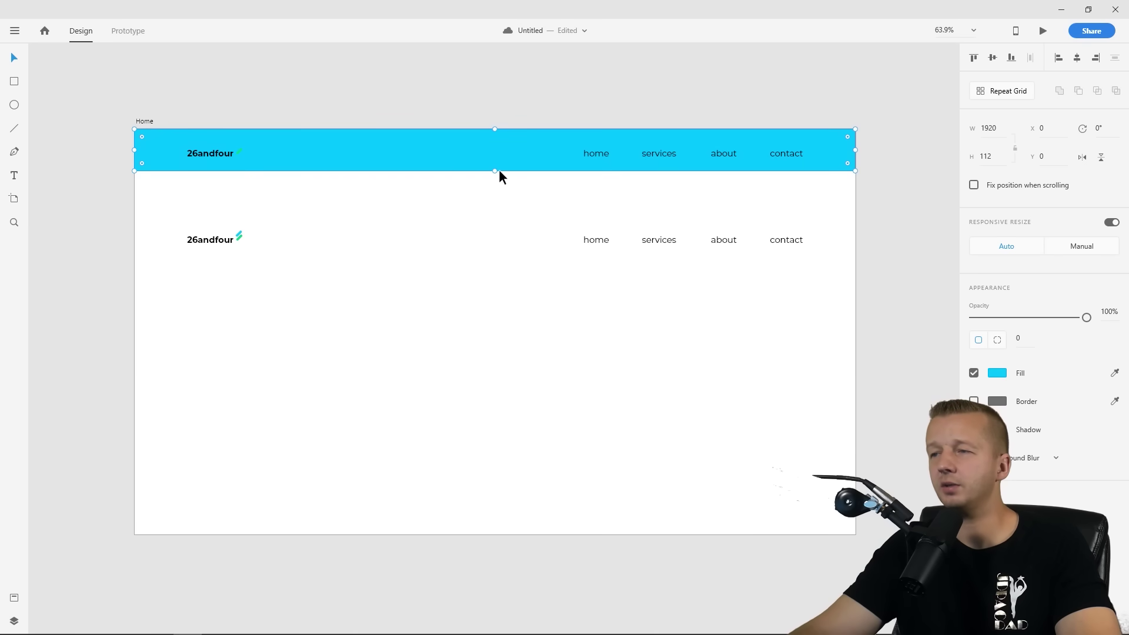
pyautogui.moveTo(496, 171); pyautogui.dragTo(495, 168)
pyautogui.click(490, 195)
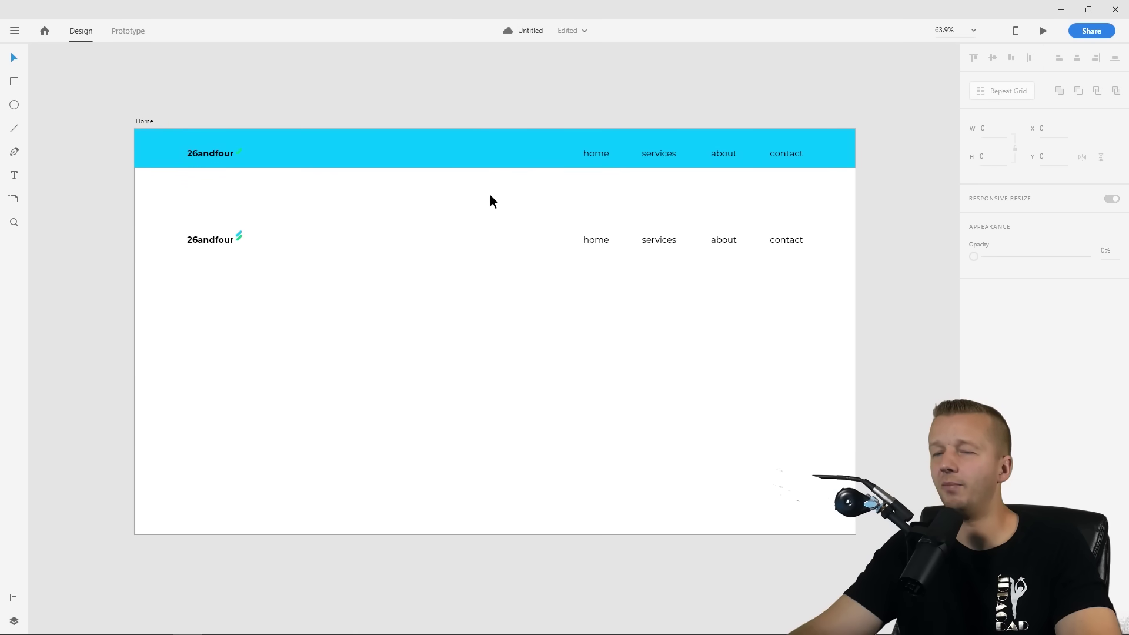
pyautogui.scroll(1, 492, 202)
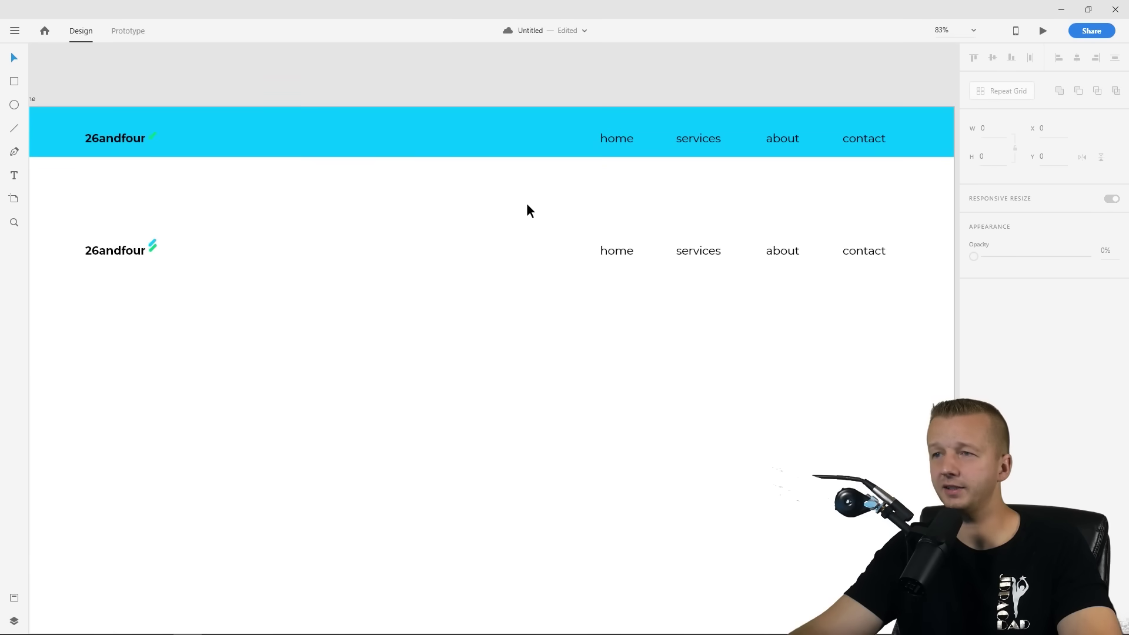
pyautogui.moveTo(492, 195); pyautogui.dragTo(517, 197)
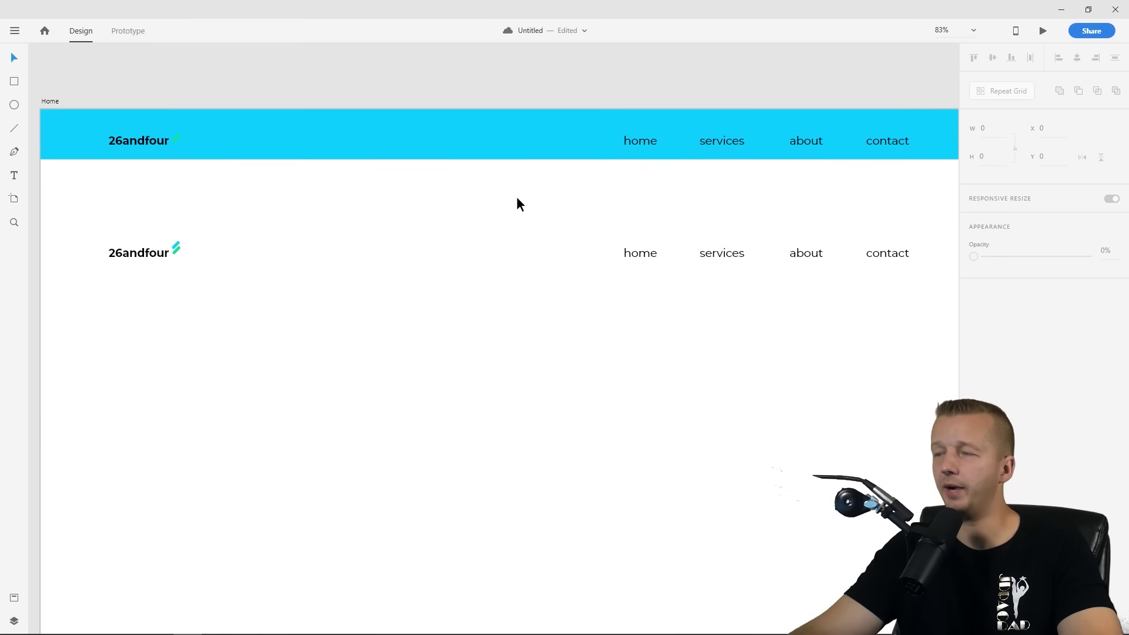
pyautogui.scroll(-1, 520, 203)
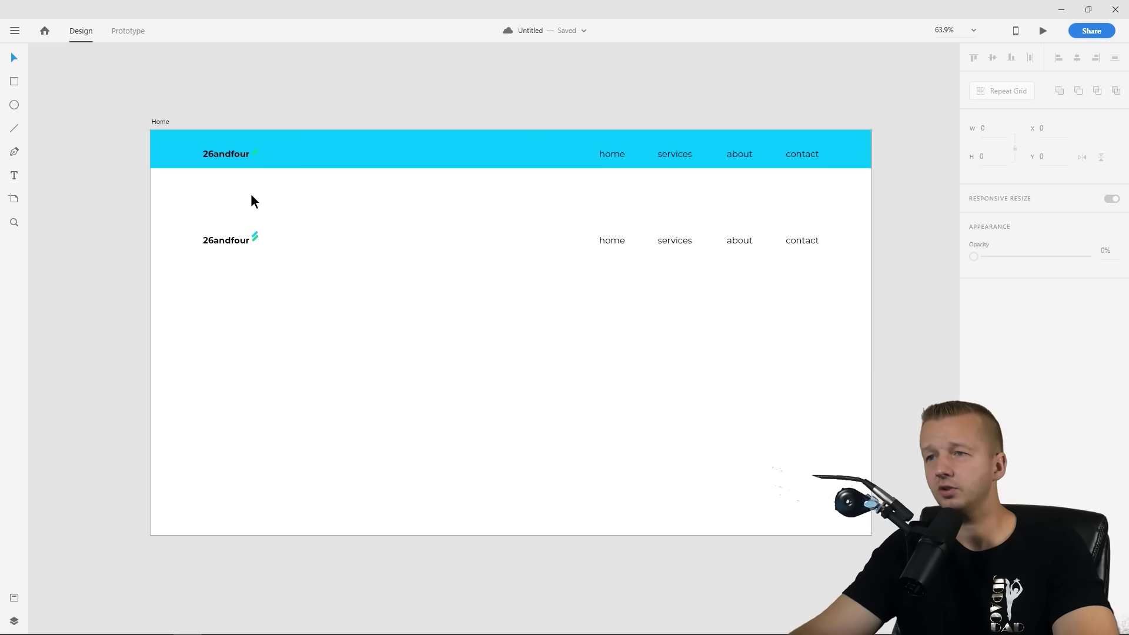
pyautogui.moveTo(277, 191); pyautogui.dragTo(289, 203)
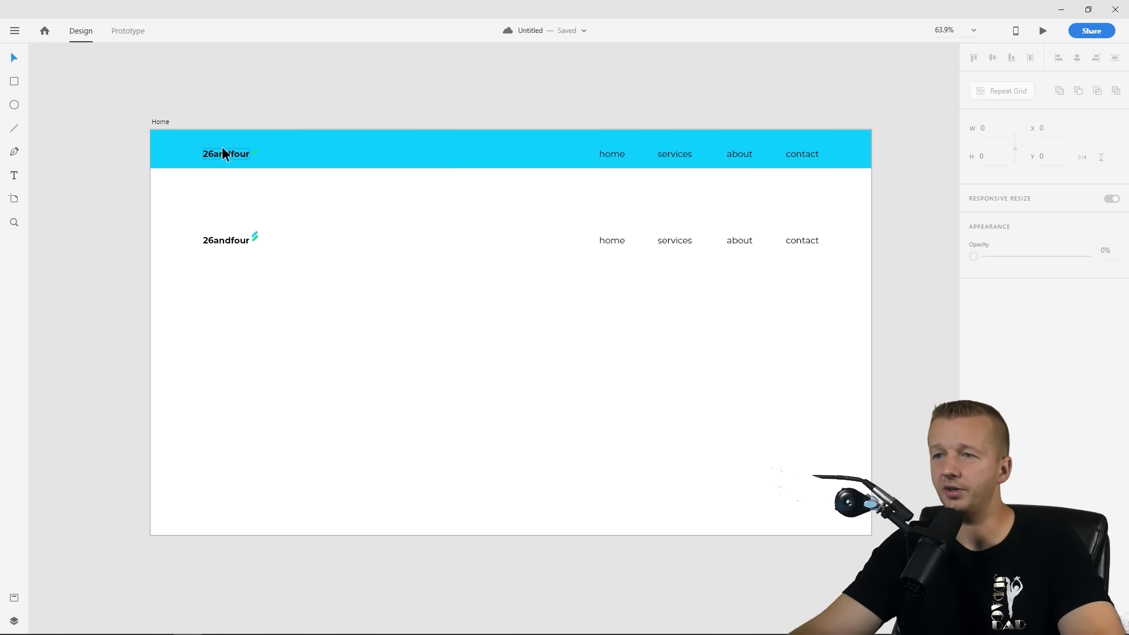
# Draw a 75 × 56 spacer rectangle from the artboard's top edge to the logo text, and move it directly under the text at Y 73
pyautogui.scroll(6, 221, 146)
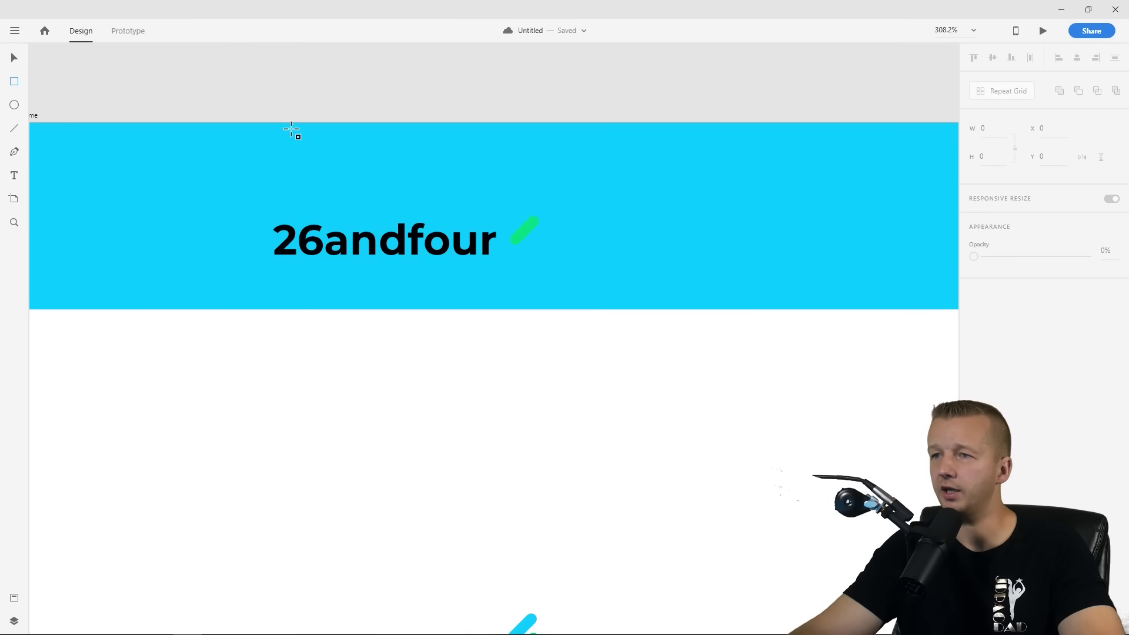
pyautogui.moveTo(293, 123)
pyautogui.mouseDown()
pyautogui.moveTo(441, 202)
pyautogui.moveTo(429, 224)
pyautogui.mouseUp()
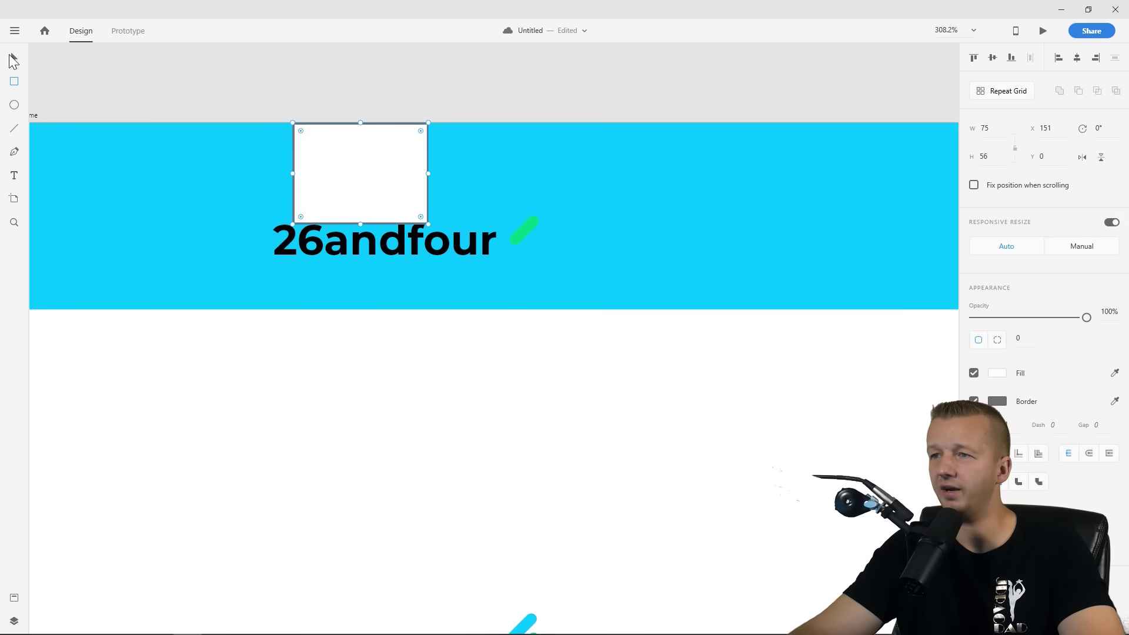
pyautogui.moveTo(359, 151); pyautogui.dragTo(360, 290)
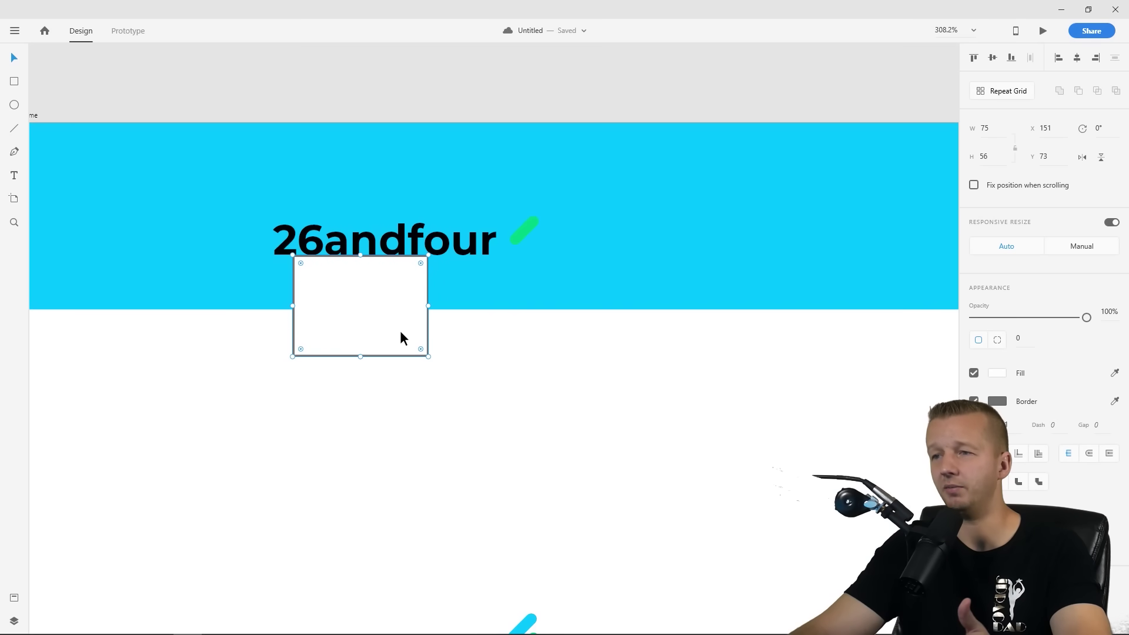
# Extend the cyan header rectangle down to the spacer's bottom edge, making it 129 high, and delete the spacer
pyautogui.press('Delete')
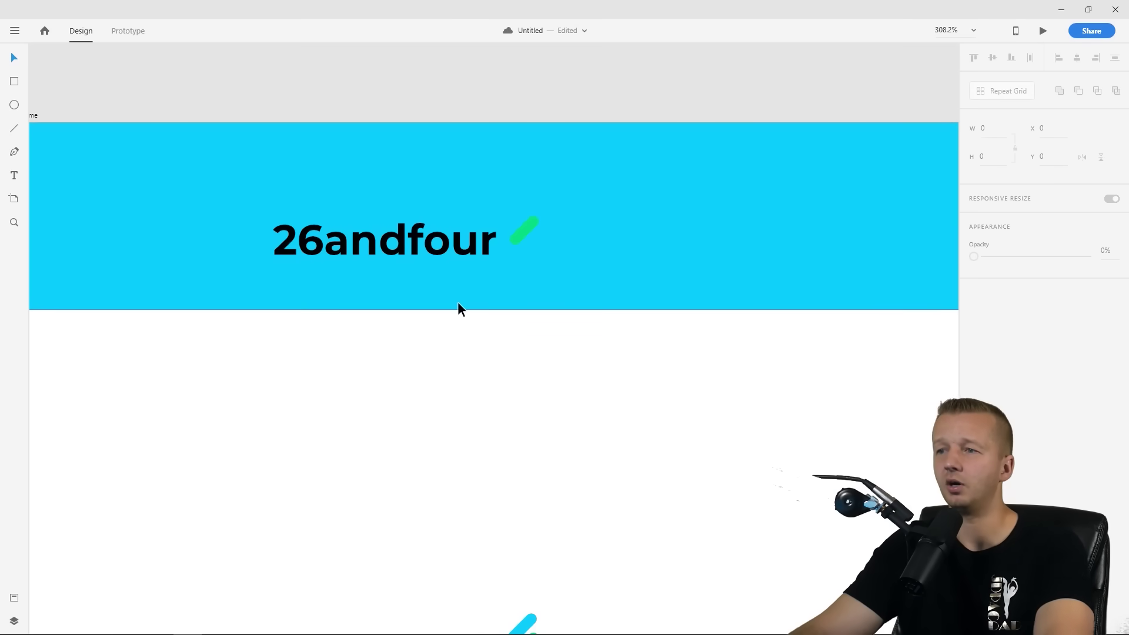
pyautogui.hotkey('ctrl', 'z')
pyautogui.click(456, 300)
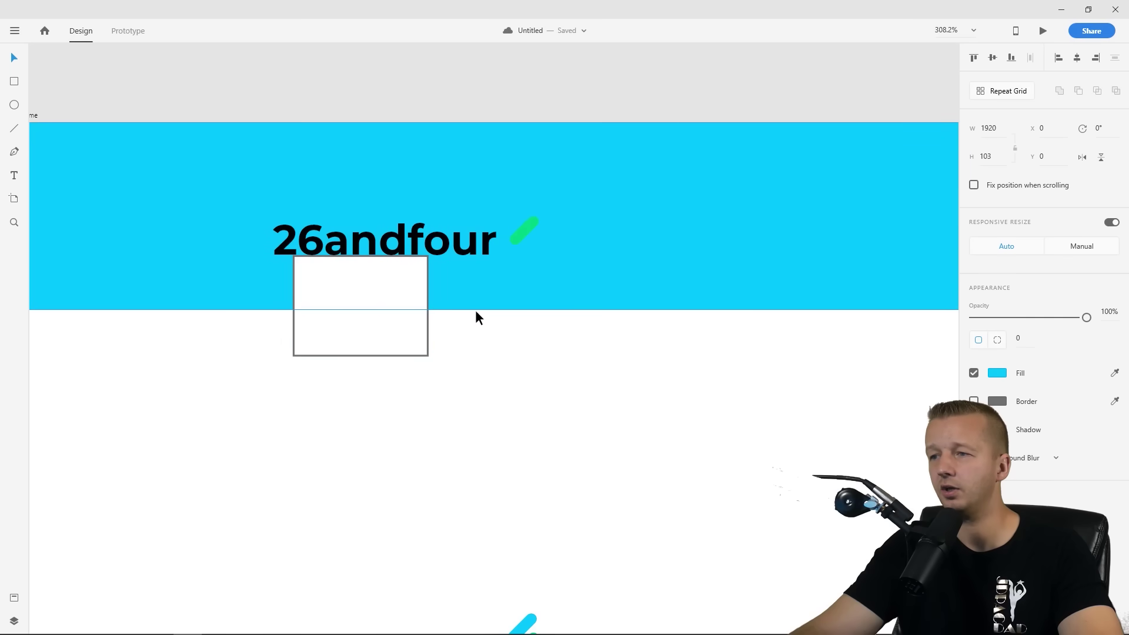
pyautogui.scroll(-5, 493, 295)
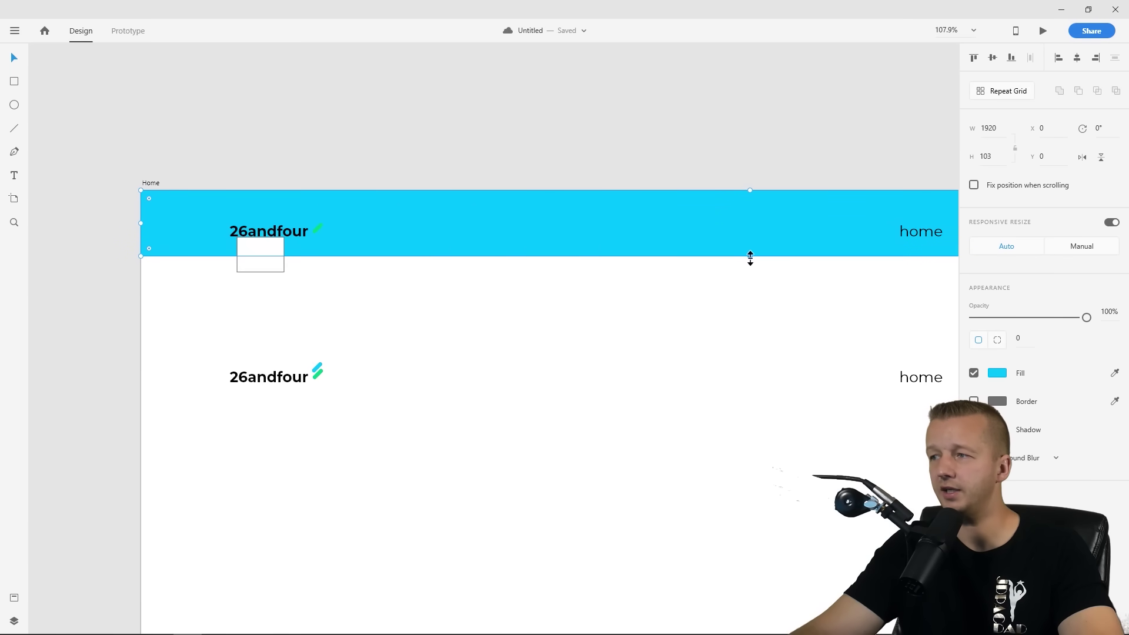
pyautogui.moveTo(750, 259); pyautogui.dragTo(749, 272)
pyautogui.click(638, 320)
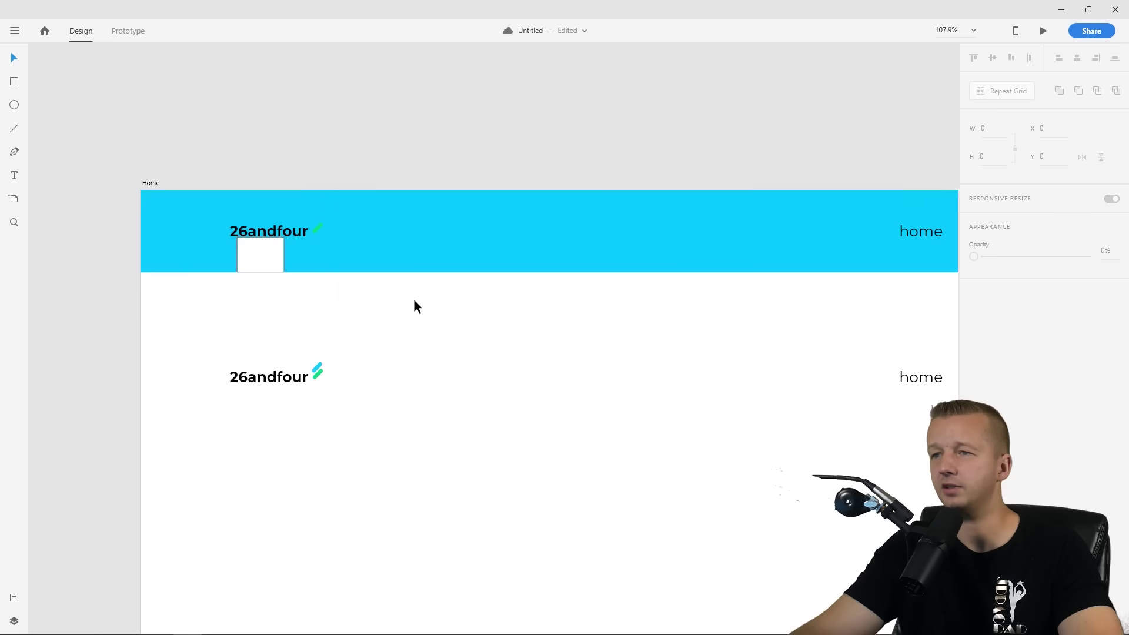
pyautogui.click(260, 258)
pyautogui.press('Delete')
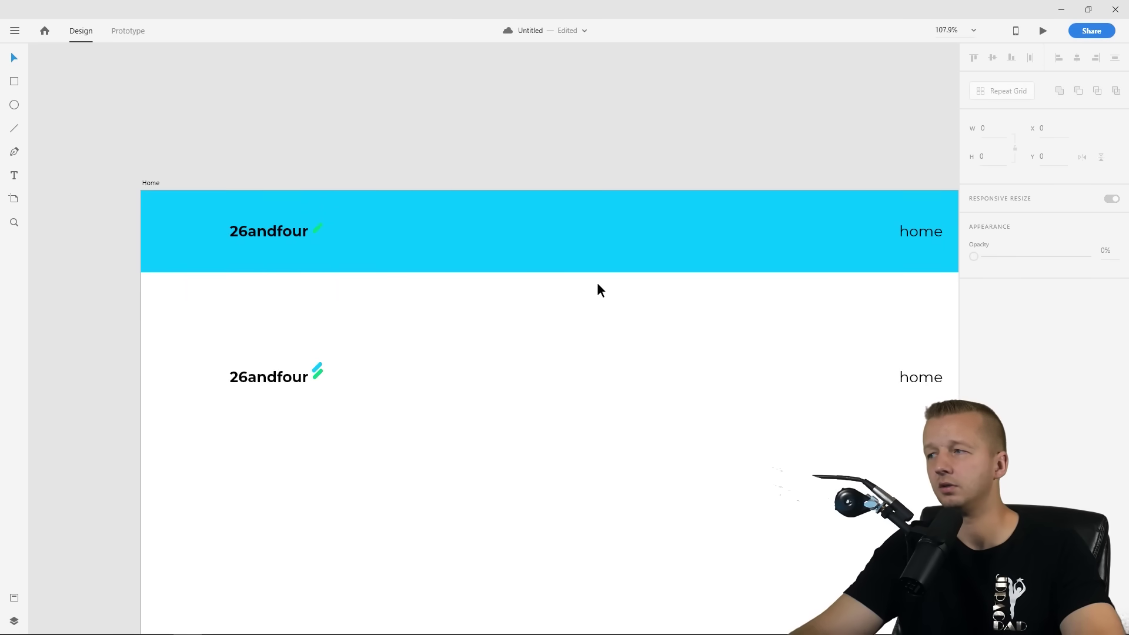
pyautogui.scroll(-3, 633, 305)
pyautogui.moveTo(634, 306); pyautogui.dragTo(426, 268)
pyautogui.scroll(2, 426, 268)
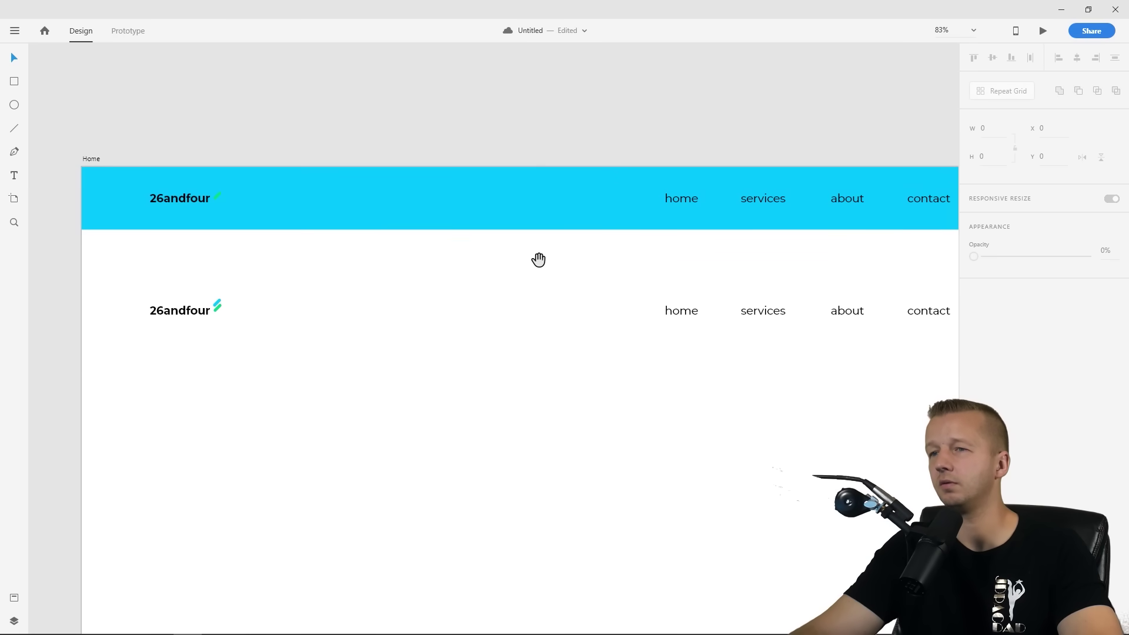
pyautogui.moveTo(537, 257); pyautogui.dragTo(511, 268)
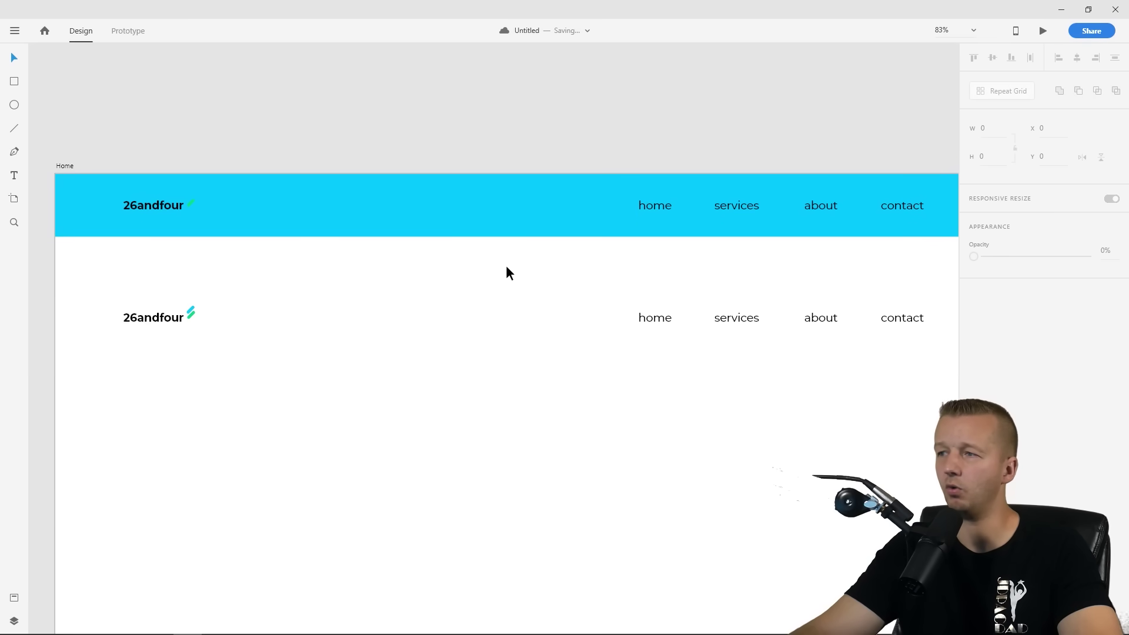
pyautogui.scroll(-2, 510, 271)
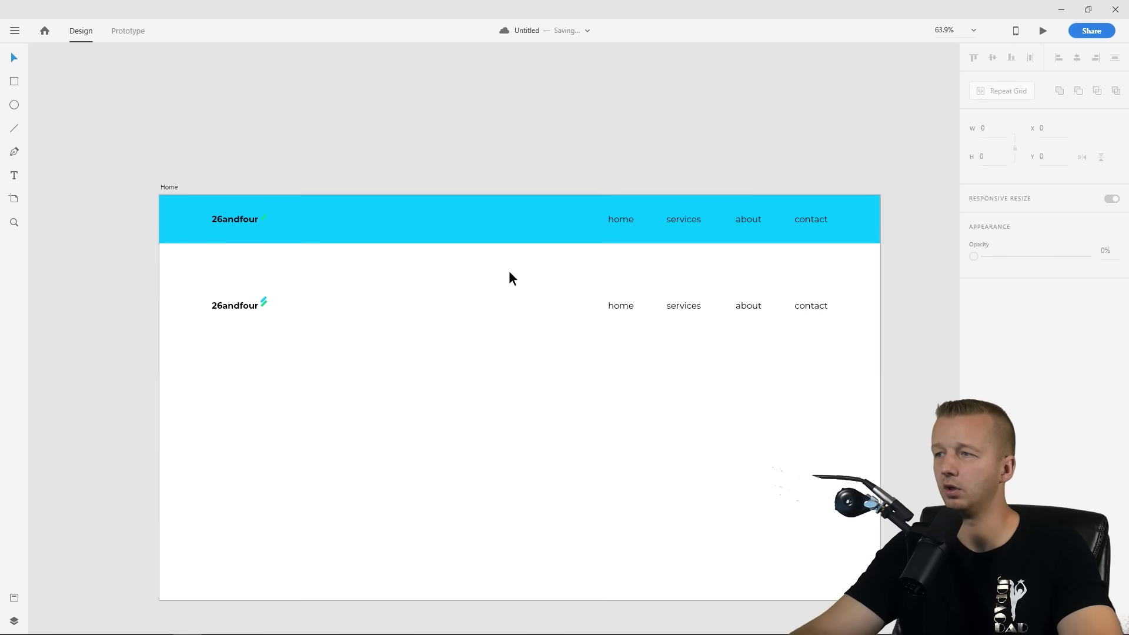
pyautogui.click(433, 233)
pyautogui.moveTo(417, 261); pyautogui.dragTo(413, 209)
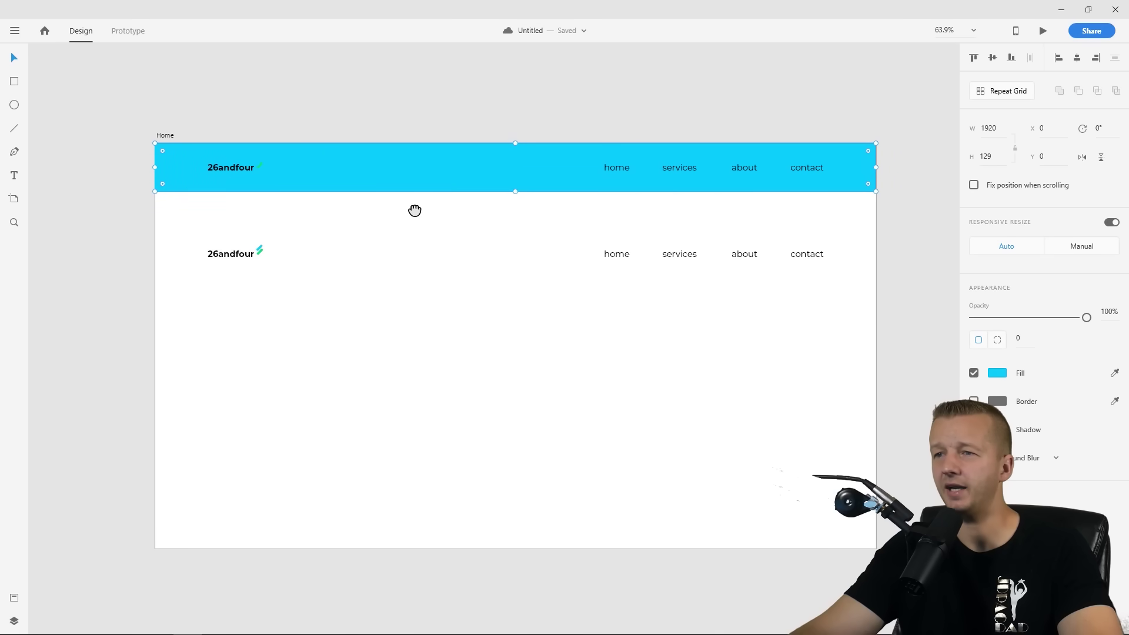
pyautogui.click(254, 122)
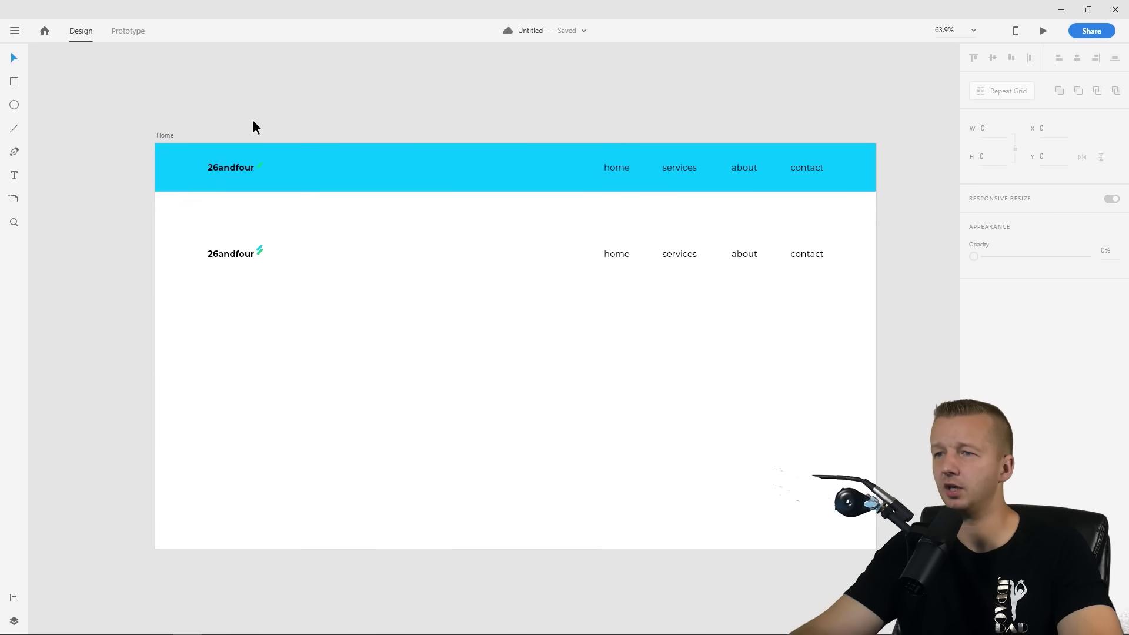
# Delete the duplicate logo and navigation row below the header, and reduce the cyan header rectangle's height to 101
pyautogui.moveTo(176, 228); pyautogui.dragTo(831, 296)
pyautogui.press('Delete')
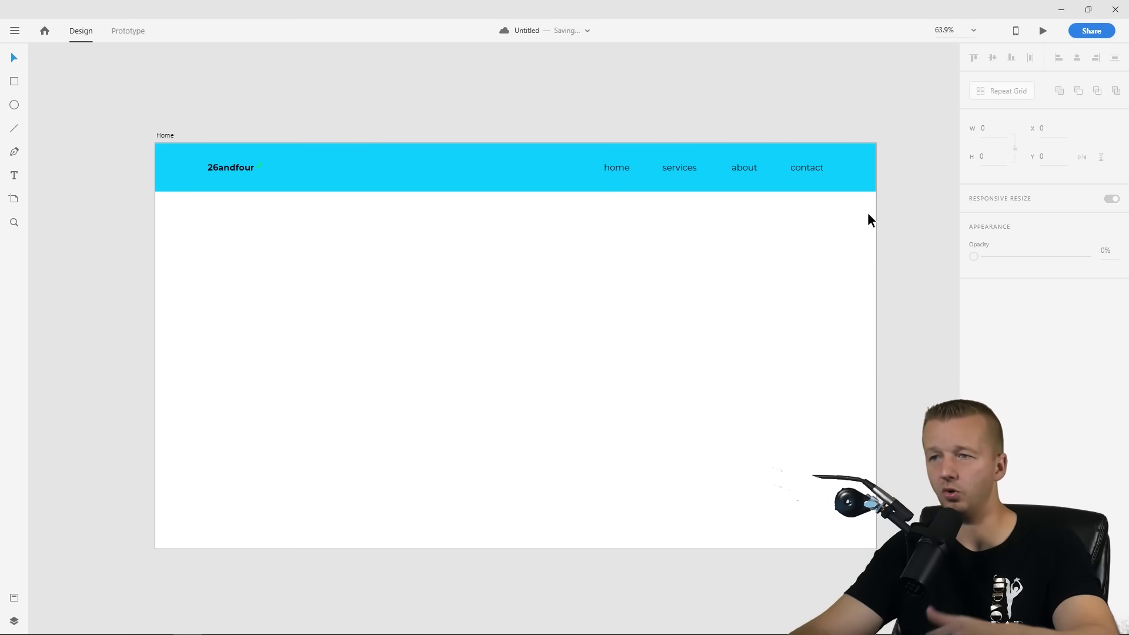
pyautogui.click(360, 168)
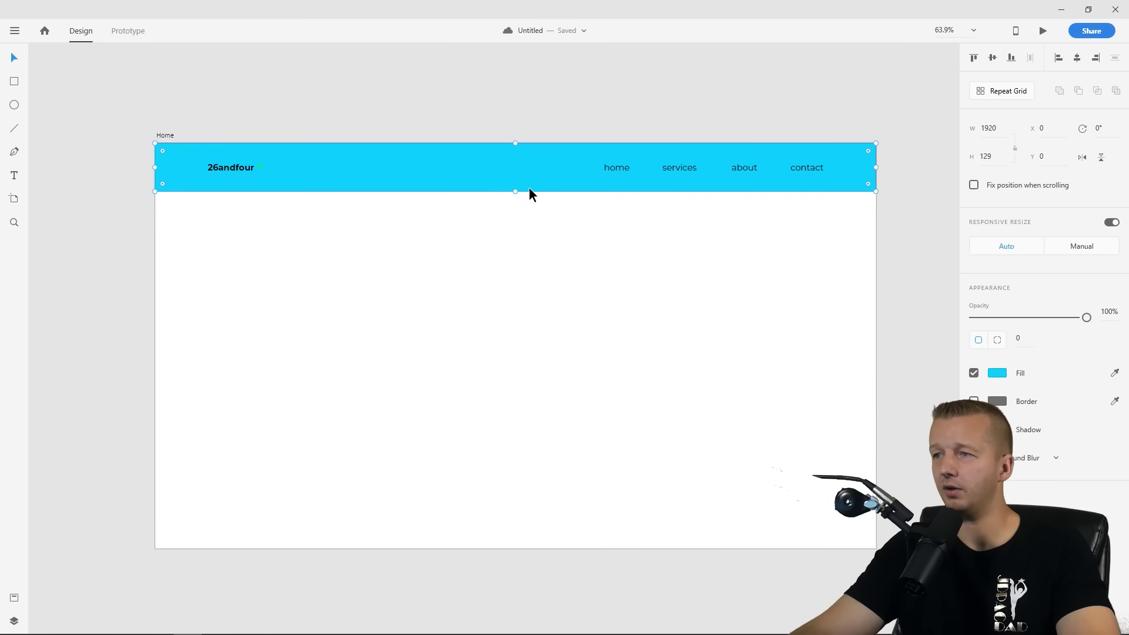
pyautogui.moveTo(515, 190); pyautogui.dragTo(520, 182)
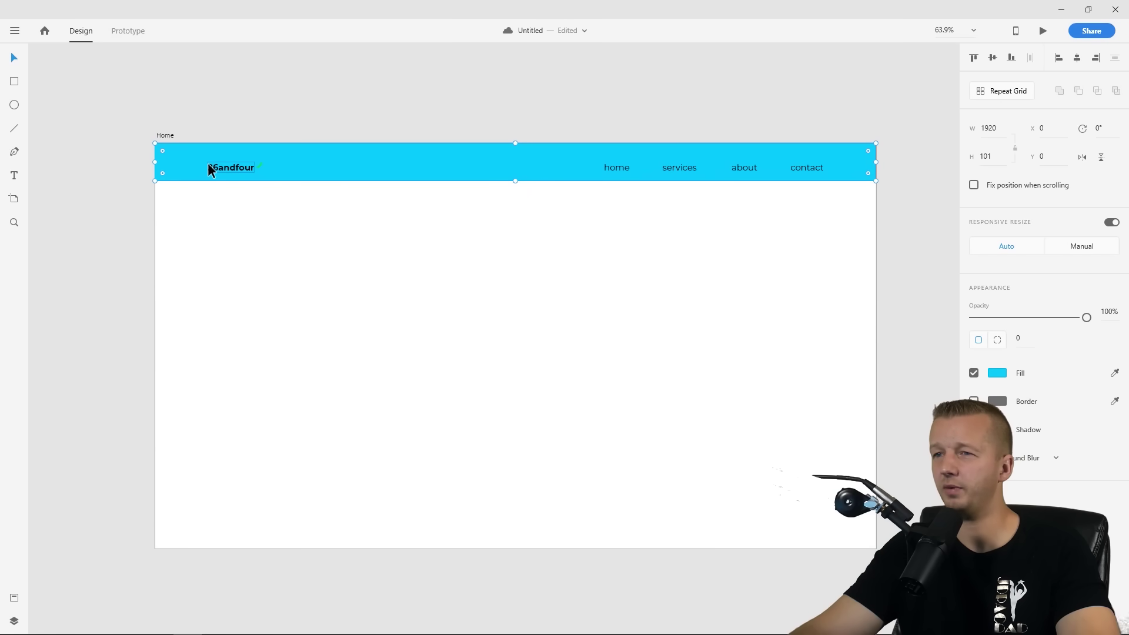
# Nudge the logo and navigation links together up to Y 28.42 so they sit vertically centred in the cyan header
pyautogui.moveTo(191, 128); pyautogui.dragTo(835, 180)
pyautogui.keyDown('shift'); pyautogui.click(841, 154); pyautogui.keyUp('shift')
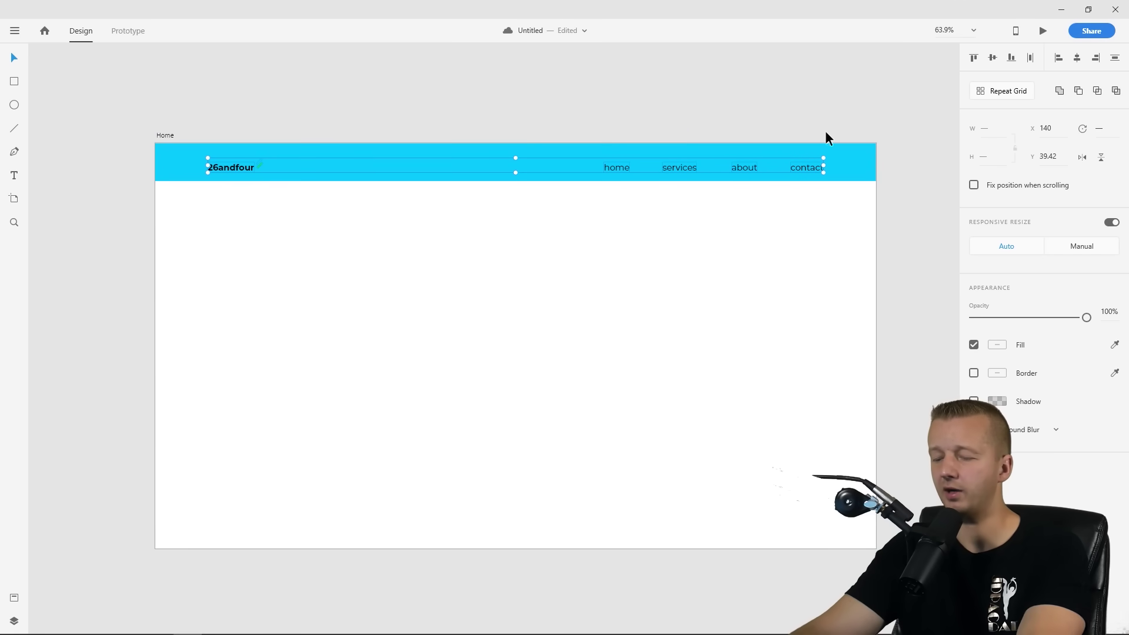
pyautogui.press('Up')
pyautogui.press('Up')
pyautogui.press('Up')
pyautogui.press('Up')
pyautogui.press('Up')
pyautogui.press('Up')
pyautogui.press('Up')
pyautogui.press('Up')
pyautogui.press('Up')
pyautogui.press('Up')
pyautogui.press('Up')
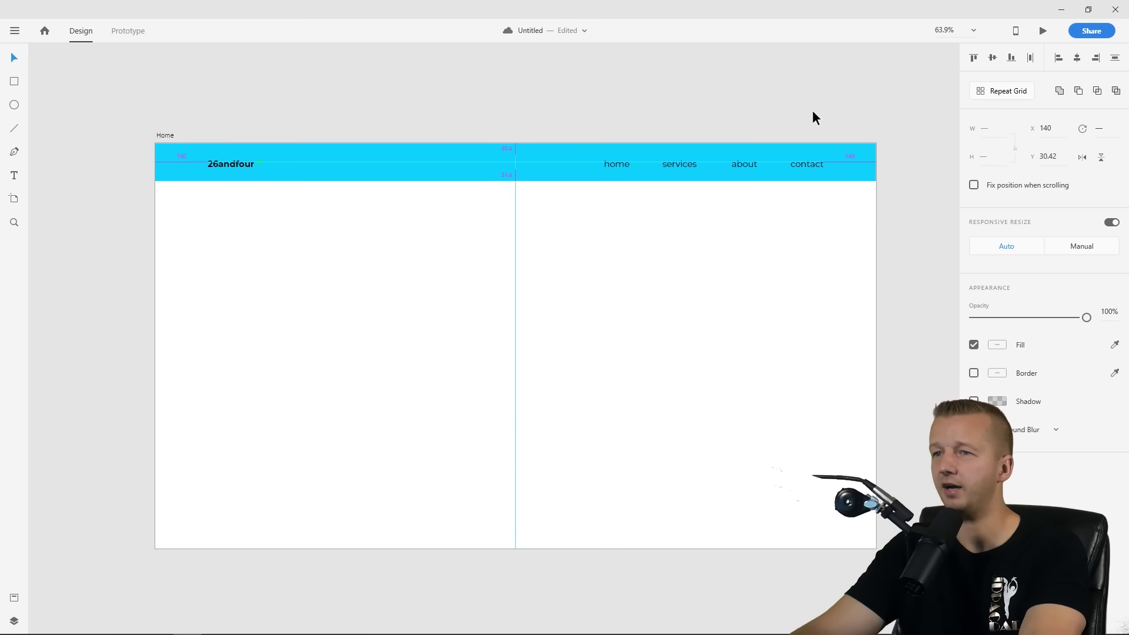
pyautogui.press('Down')
pyautogui.press('Down')
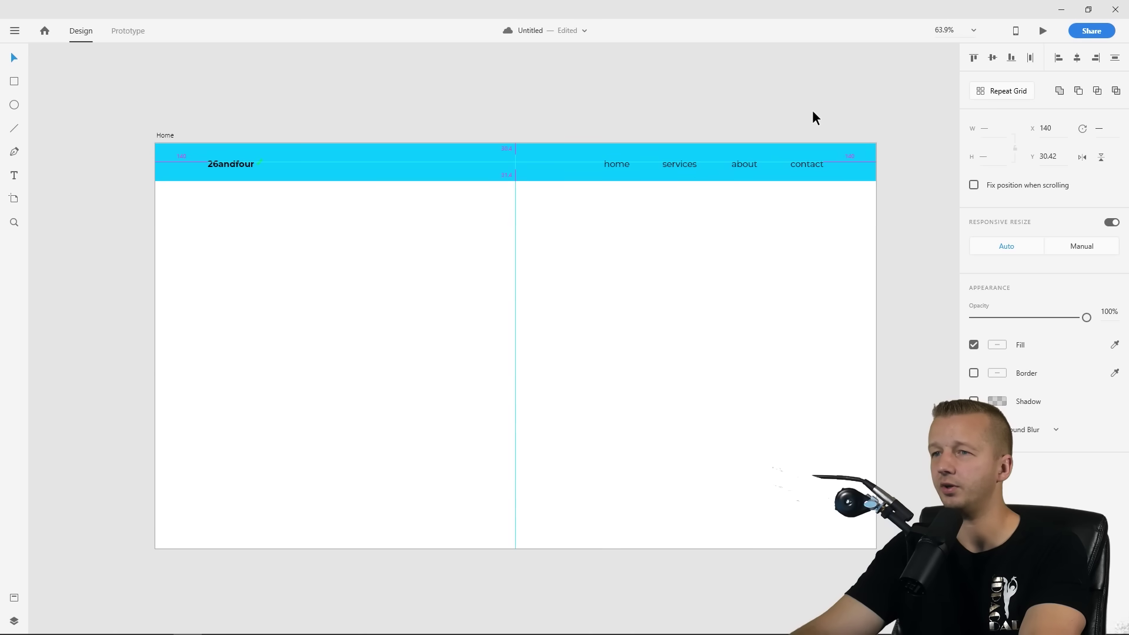
pyautogui.press('Up')
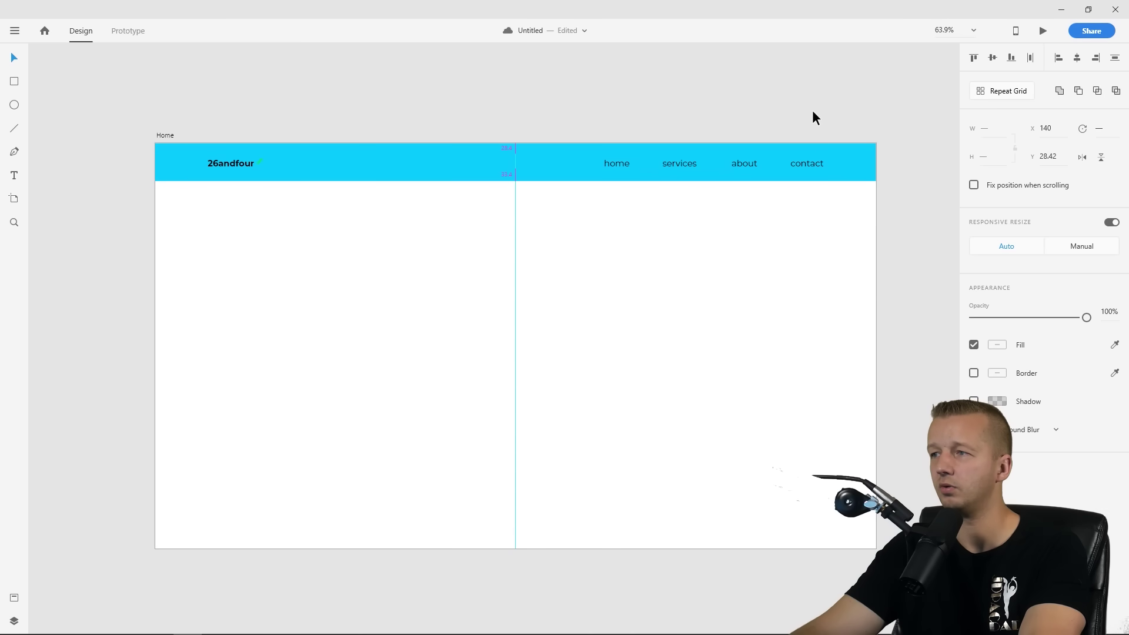
pyautogui.press('Escape')
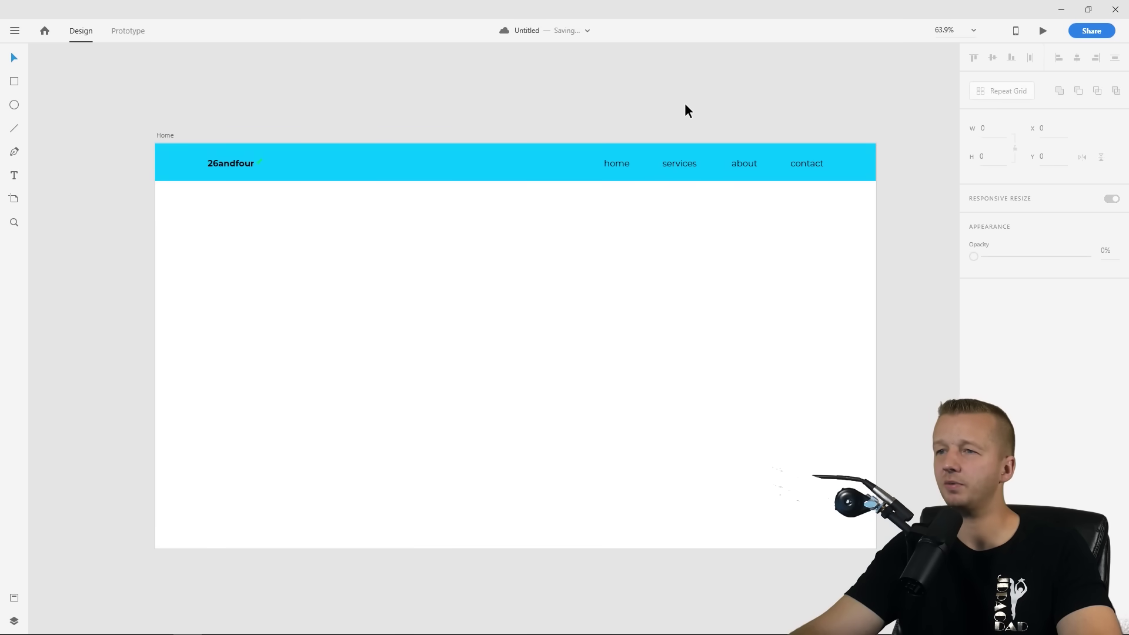
# Try a white fill on the cyan upper bar of the logo mark, then restore its cyan fill
pyautogui.scroll(5, 241, 153)
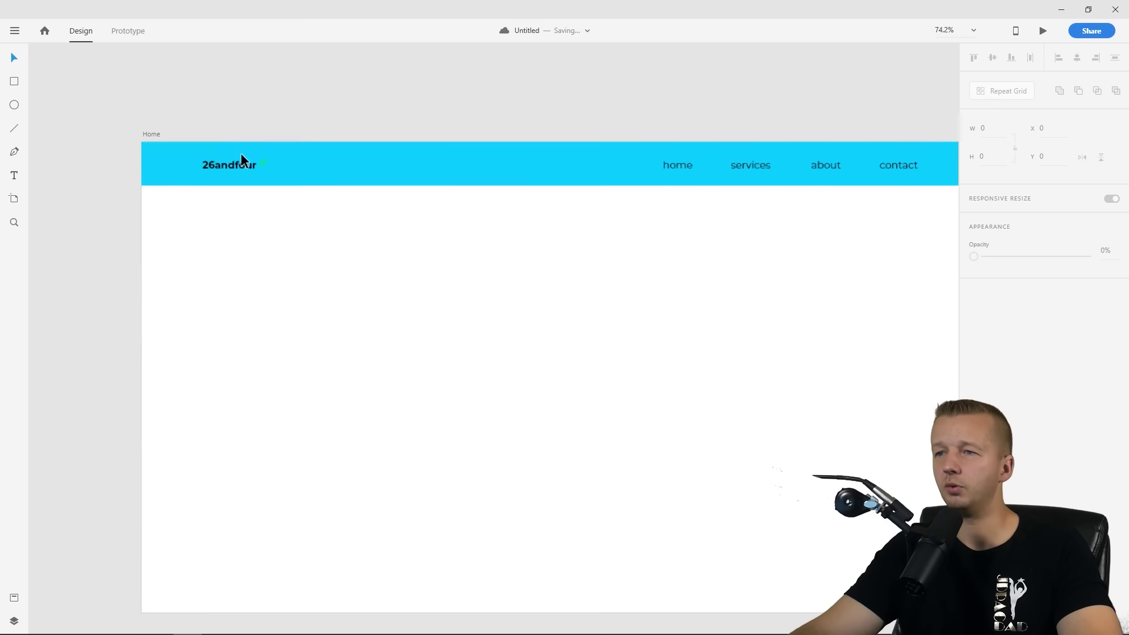
pyautogui.click(316, 167)
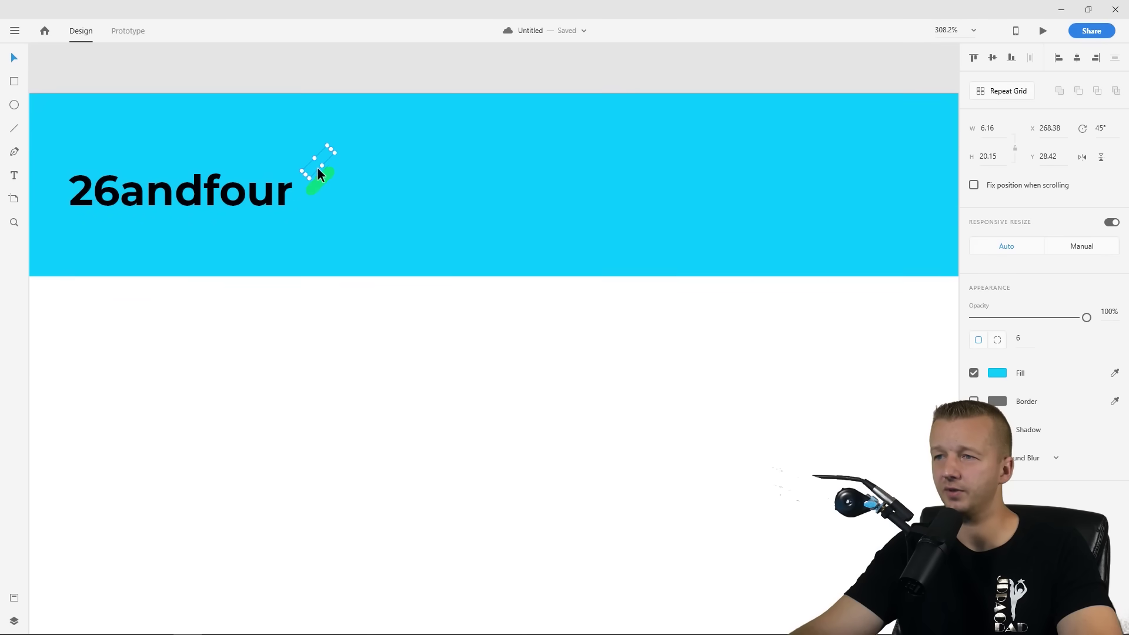
pyautogui.keyDown('shift'); pyautogui.click(317, 192); pyautogui.keyUp('shift')
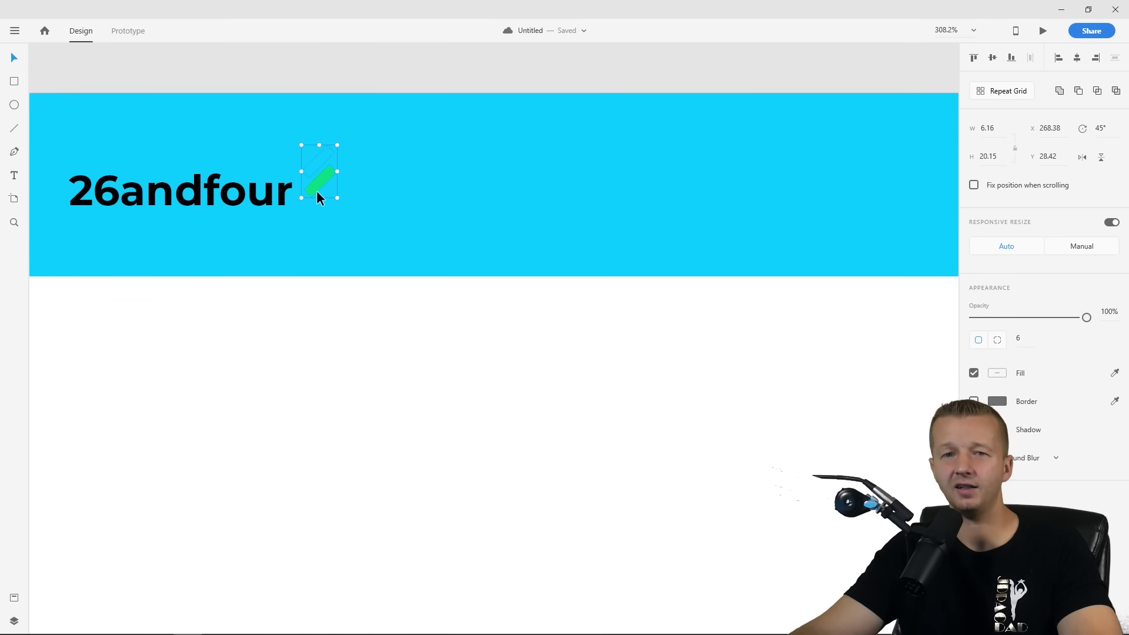
pyautogui.click(411, 207)
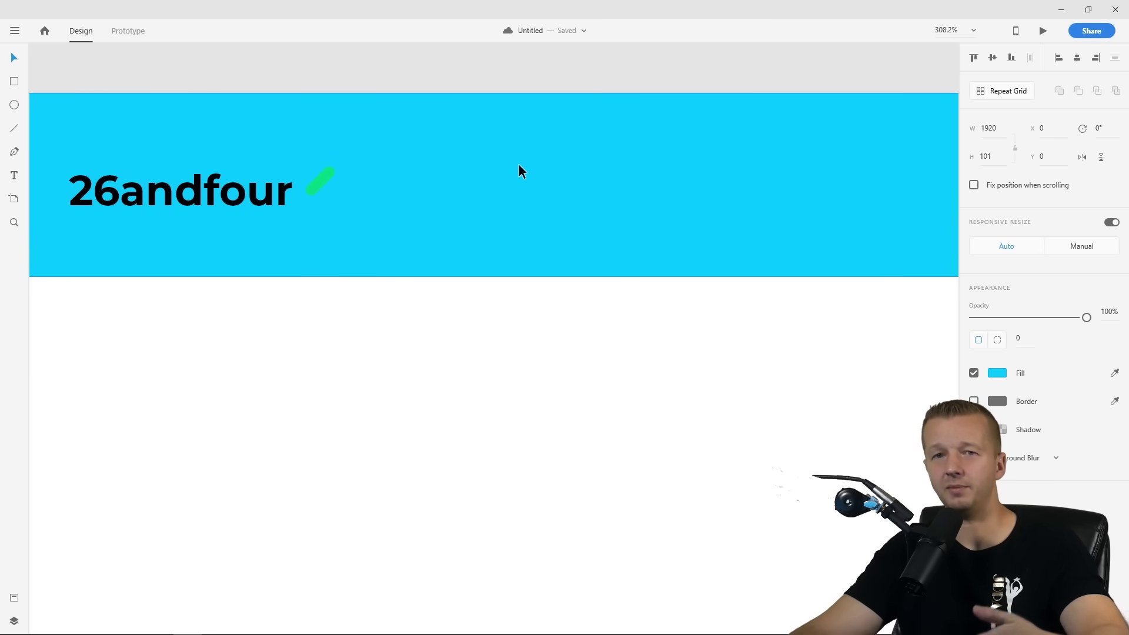
pyautogui.click(319, 163)
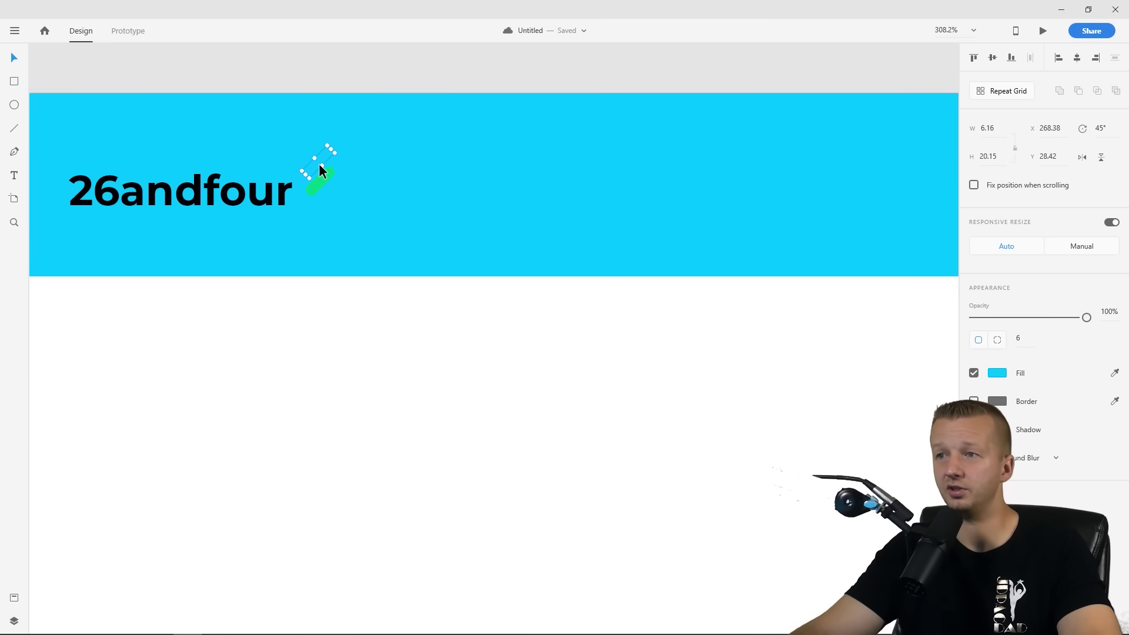
pyautogui.click(997, 373)
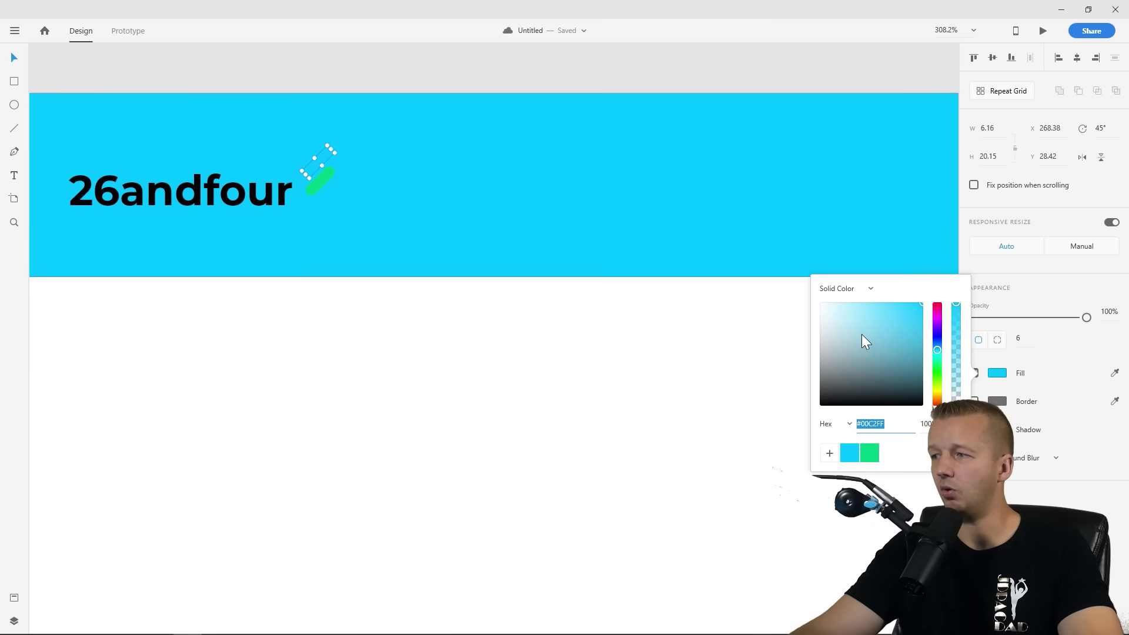
pyautogui.moveTo(862, 334); pyautogui.dragTo(479, 313)
pyautogui.click(321, 182)
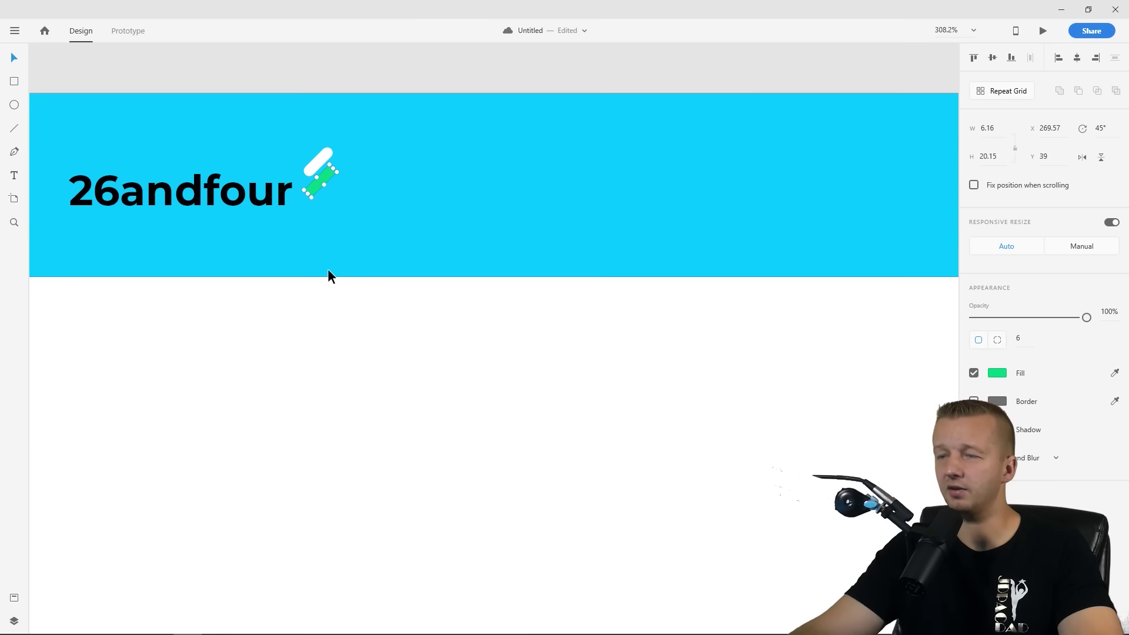
pyautogui.click(340, 312)
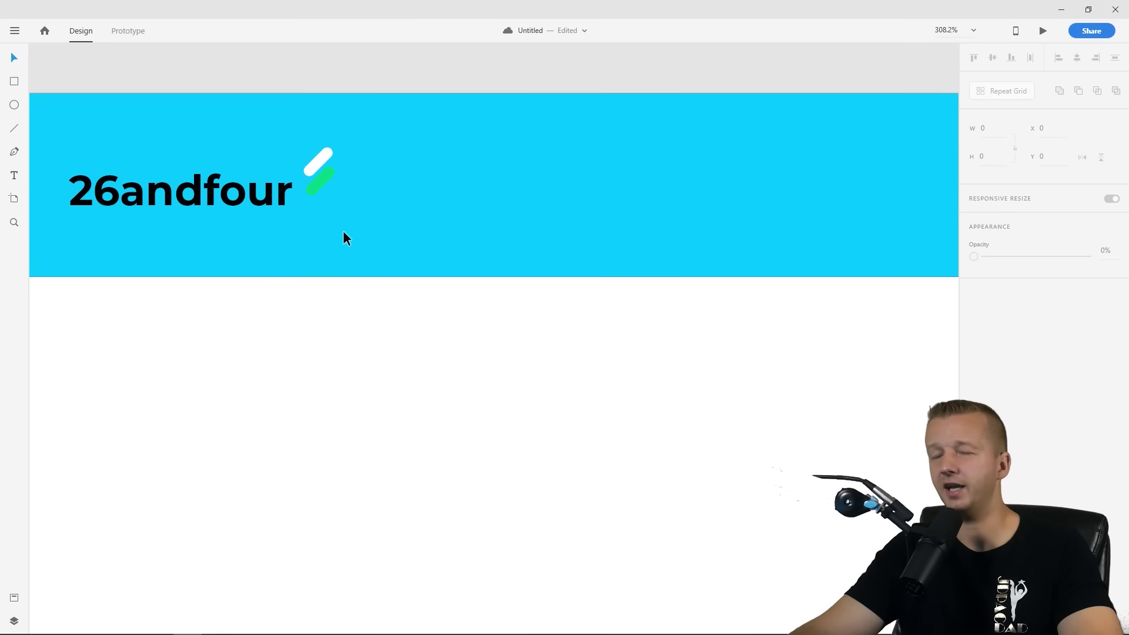
pyautogui.click(323, 170)
pyautogui.click(429, 183)
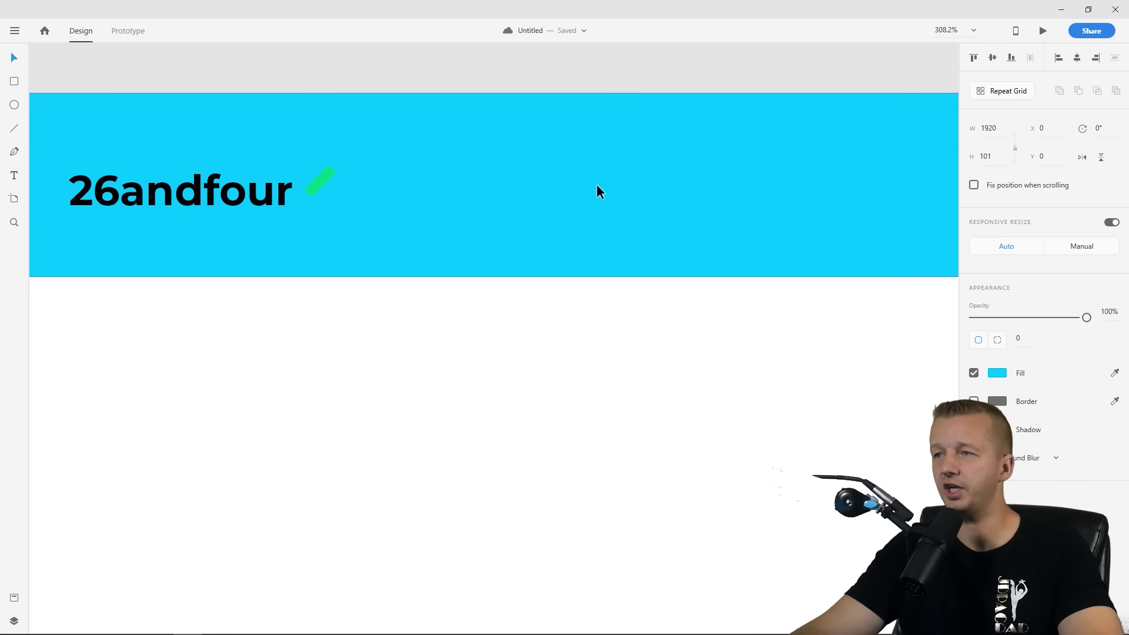
# Try light grey #F2F2F2 and pale blue #D9F6FF as the header rectangle's fill, then reapply the saved cyan swatch
pyautogui.scroll(-6, 596, 185)
pyautogui.moveTo(679, 187); pyautogui.dragTo(439, 187)
pyautogui.scroll(-3, 525, 181)
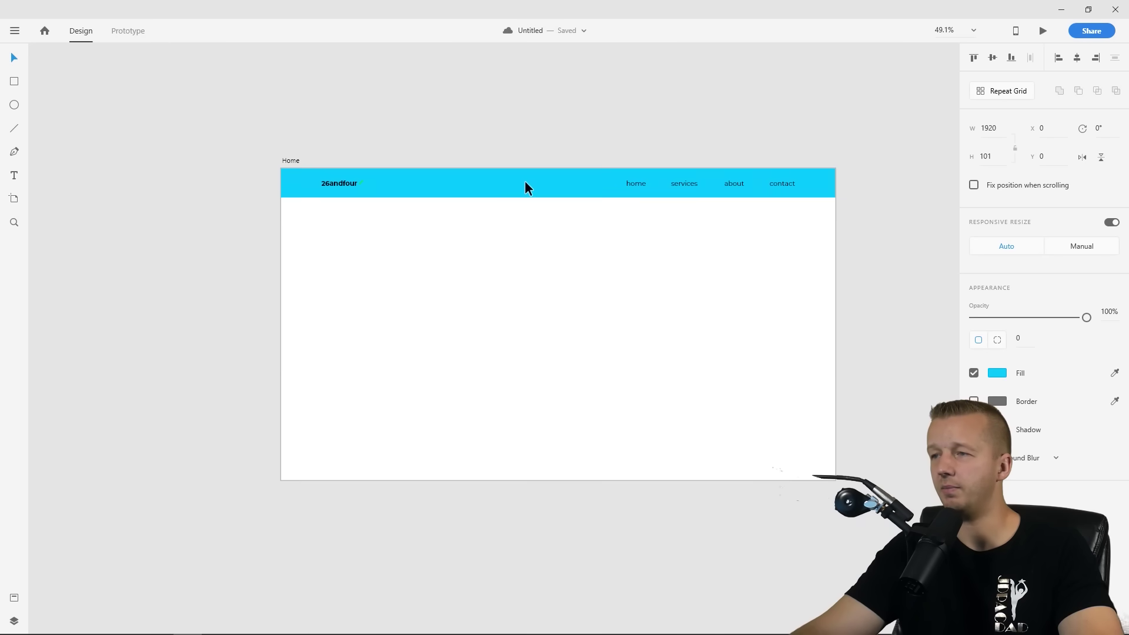
pyautogui.scroll(2, 525, 181)
pyautogui.moveTo(532, 182); pyautogui.dragTo(469, 178)
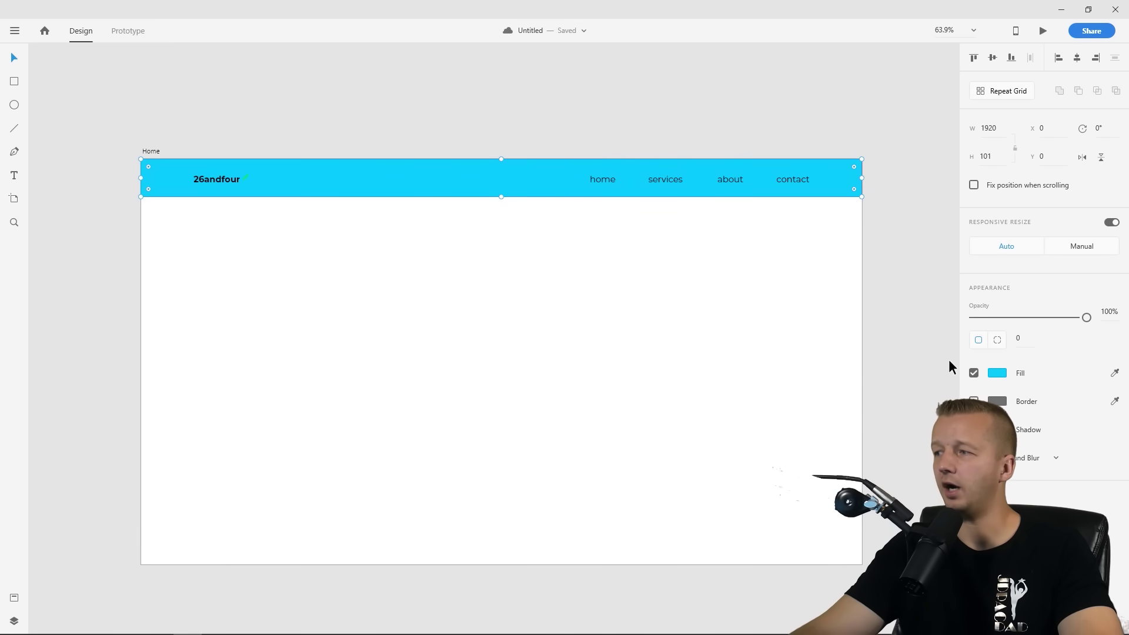
pyautogui.click(999, 374)
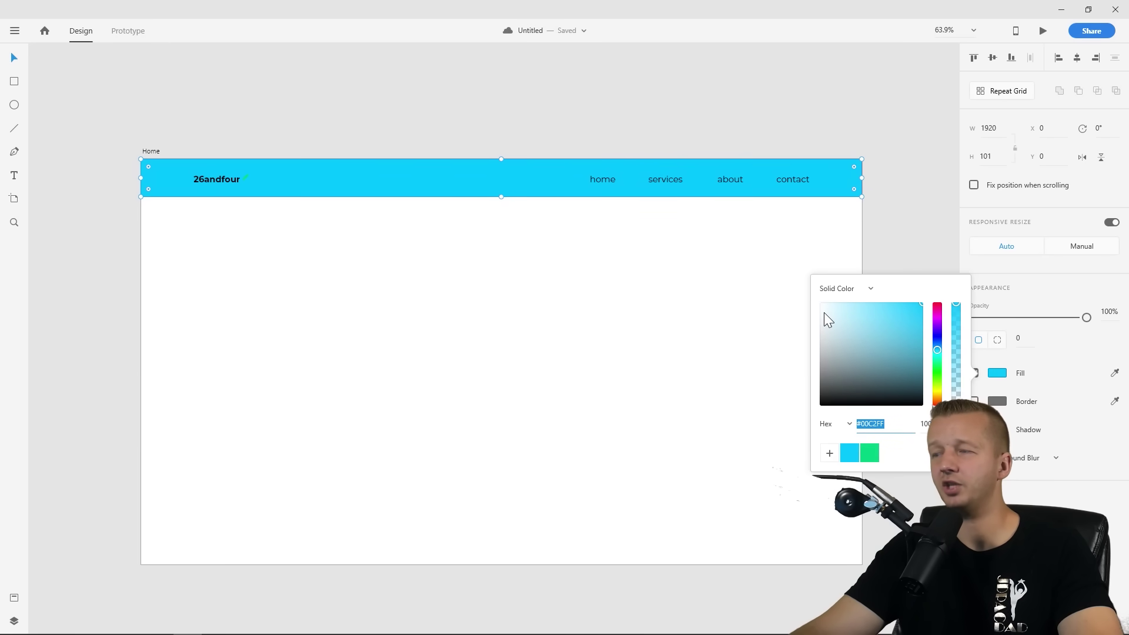
pyautogui.moveTo(824, 312); pyautogui.dragTo(801, 309)
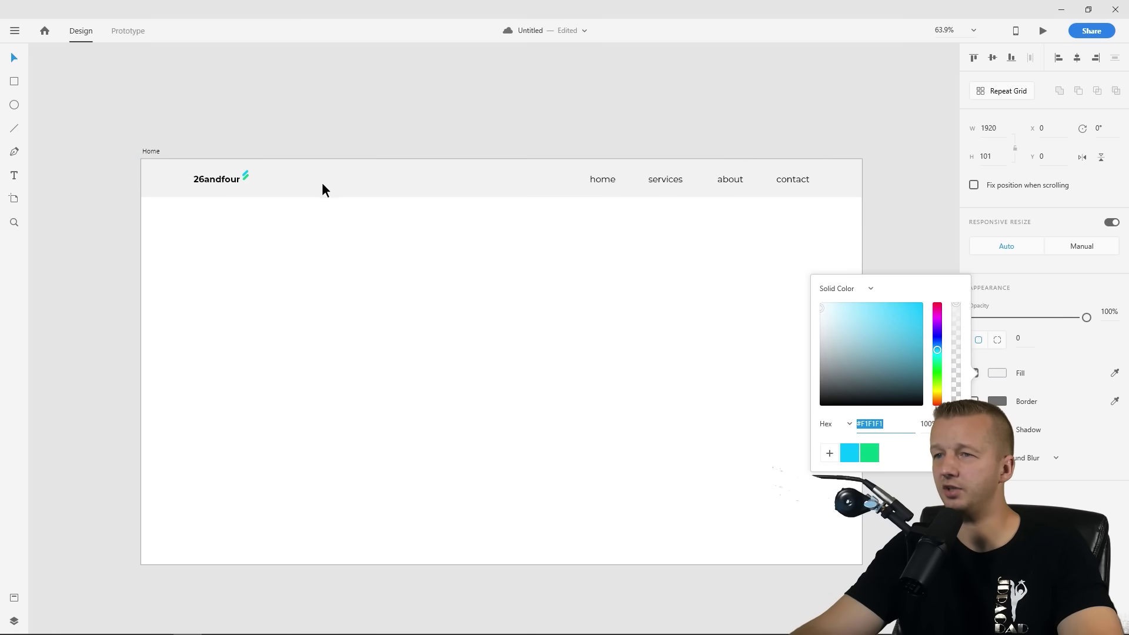
pyautogui.click(260, 177)
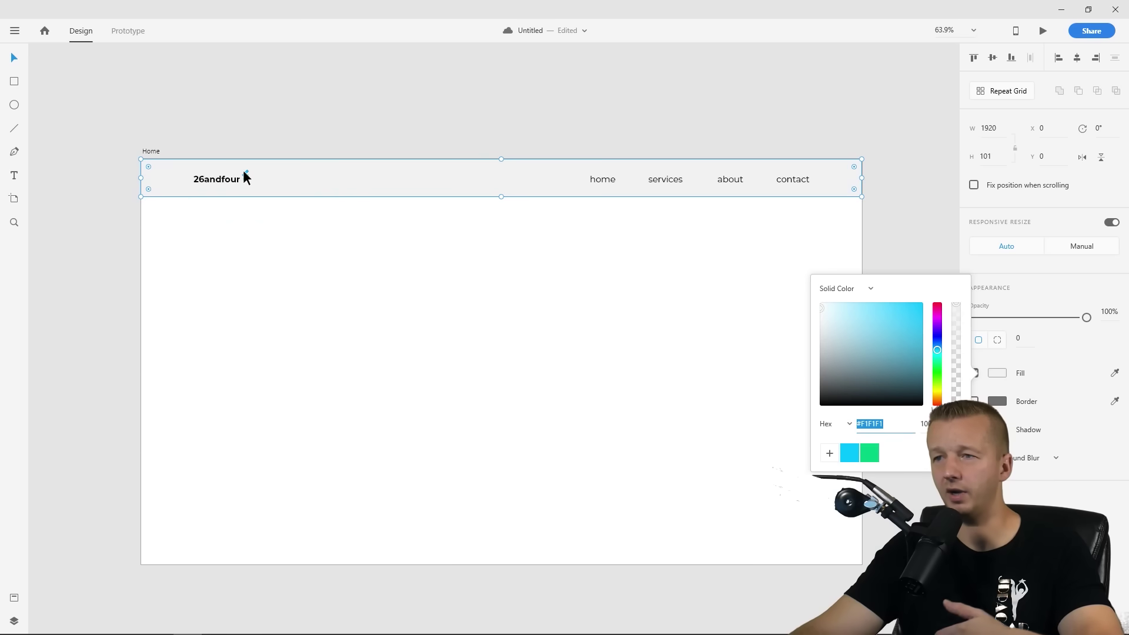
pyautogui.click(822, 310)
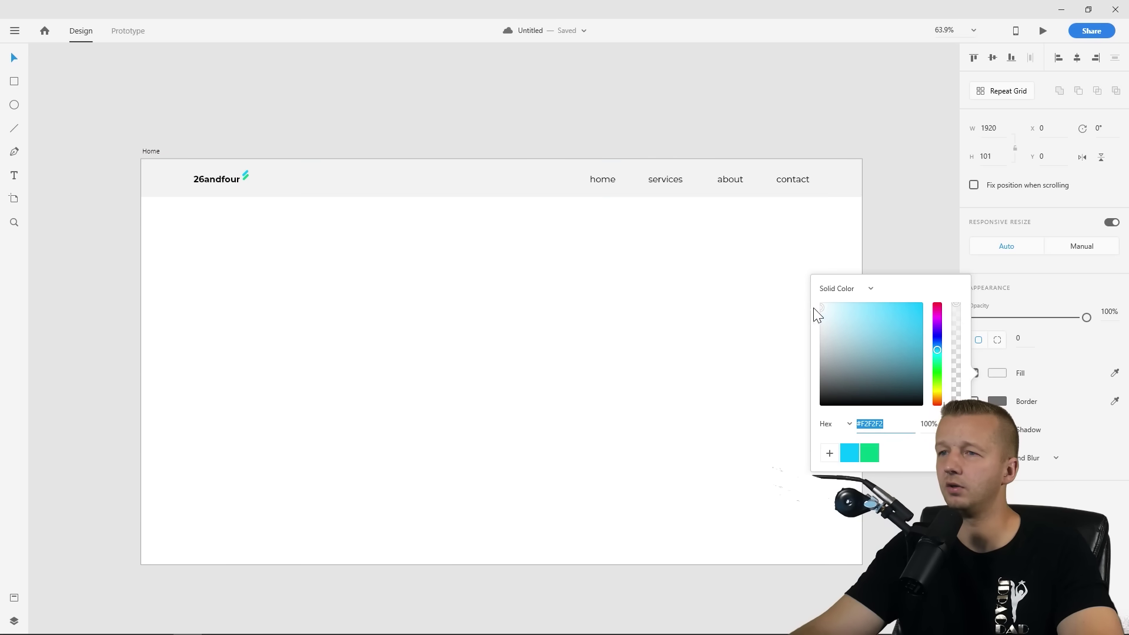
pyautogui.click(834, 303)
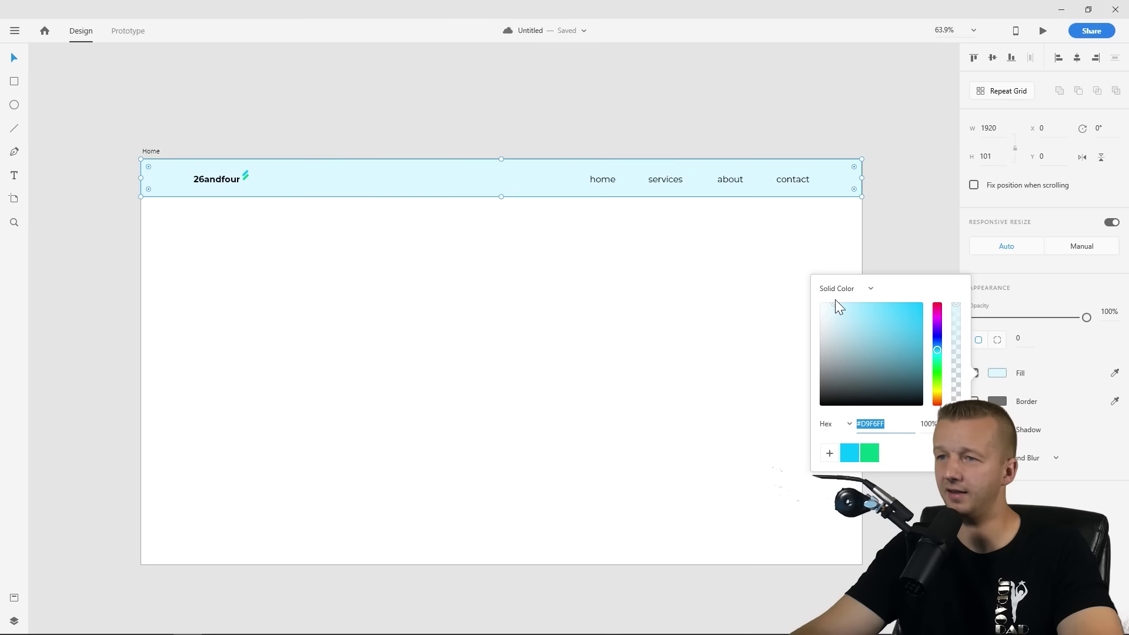
pyautogui.click(836, 300)
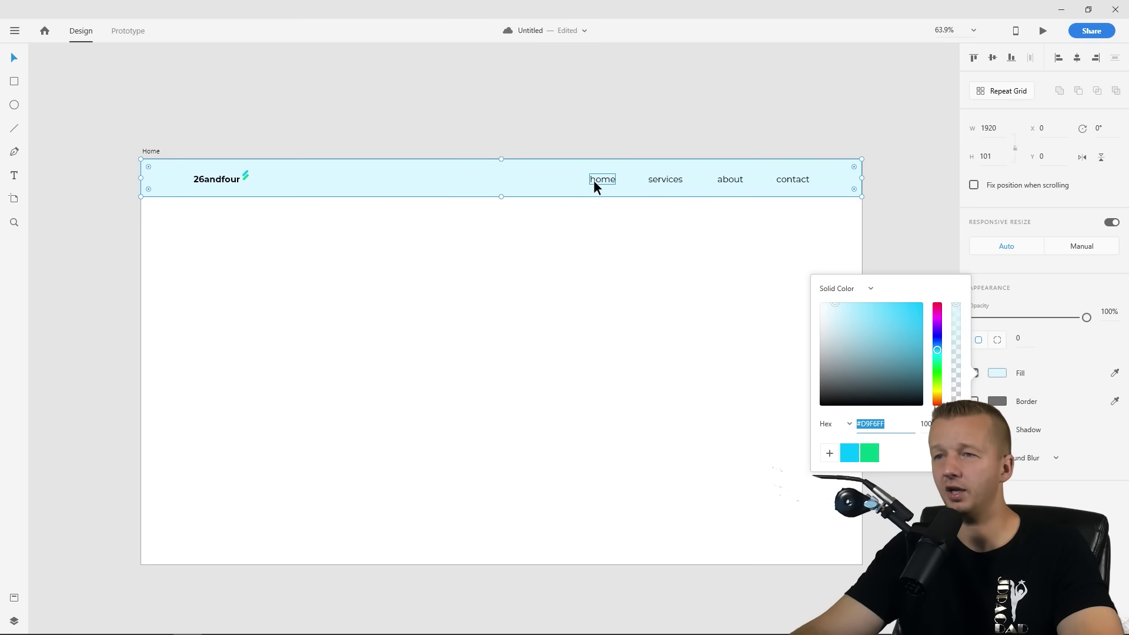
pyautogui.click(849, 453)
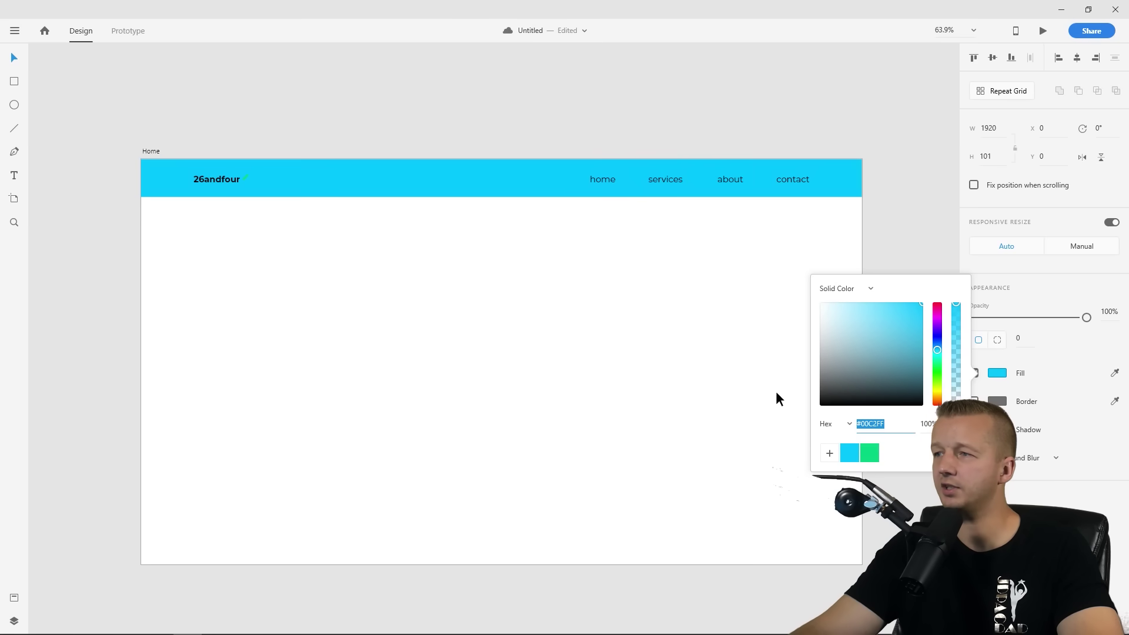
# Fill the home, services, about and contact navigation links with white #FFFFFF
pyautogui.click(623, 249)
pyautogui.click(611, 178)
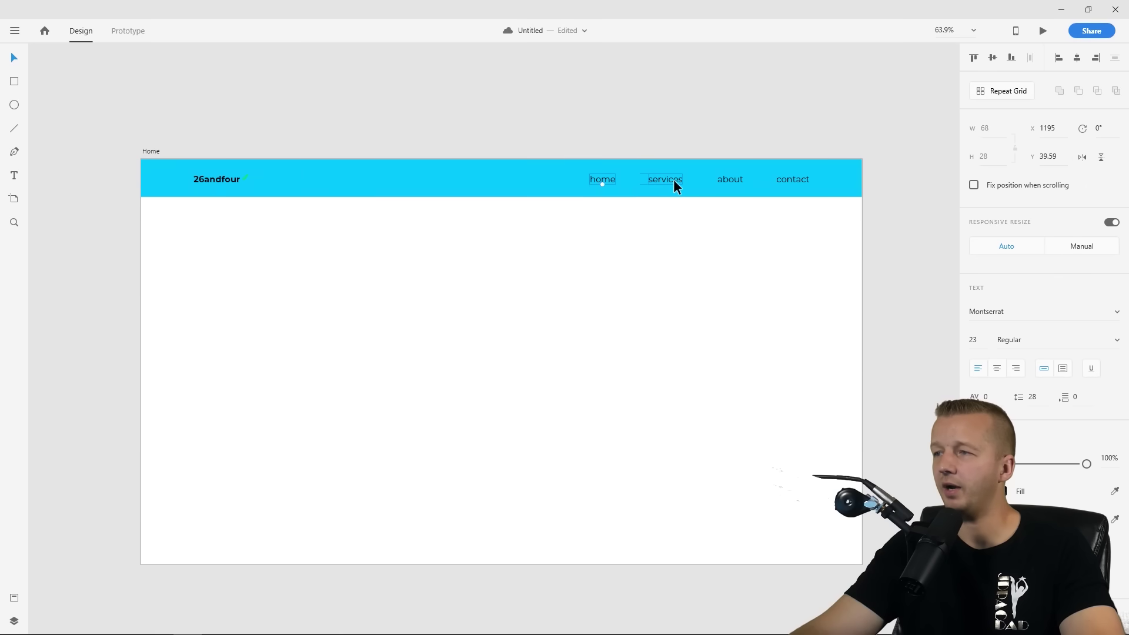
pyautogui.keyDown('shift'); pyautogui.click(673, 180); pyautogui.keyUp('shift')
pyautogui.keyDown('shift'); pyautogui.click(723, 180); pyautogui.keyUp('shift')
pyautogui.keyDown('shift'); pyautogui.click(796, 179); pyautogui.keyUp('shift')
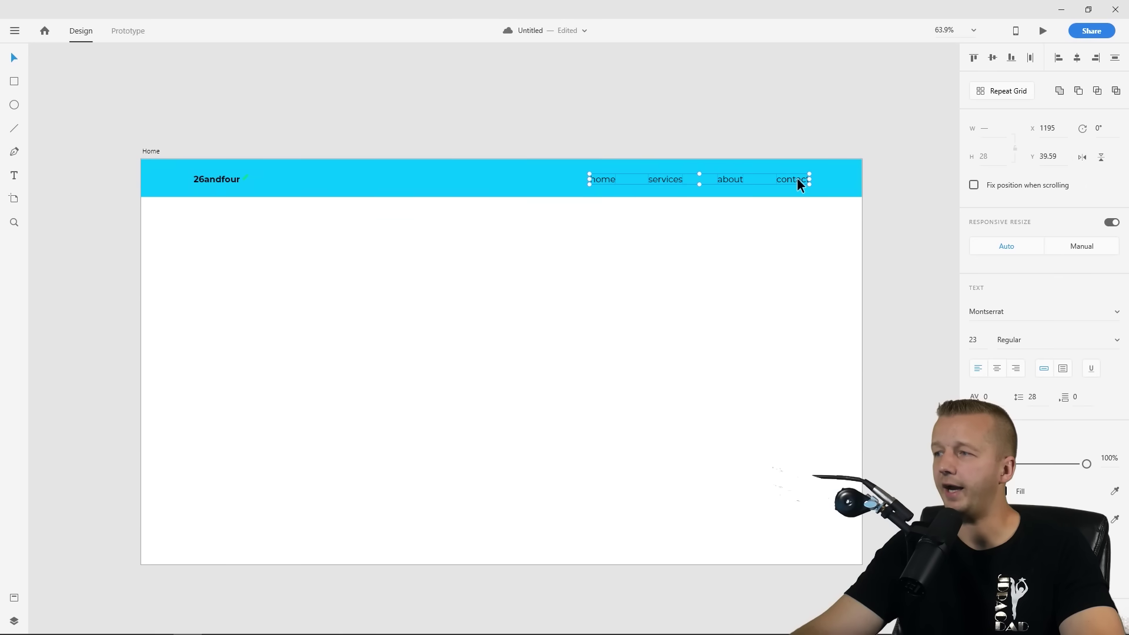
pyautogui.click(993, 491)
pyautogui.click(823, 414)
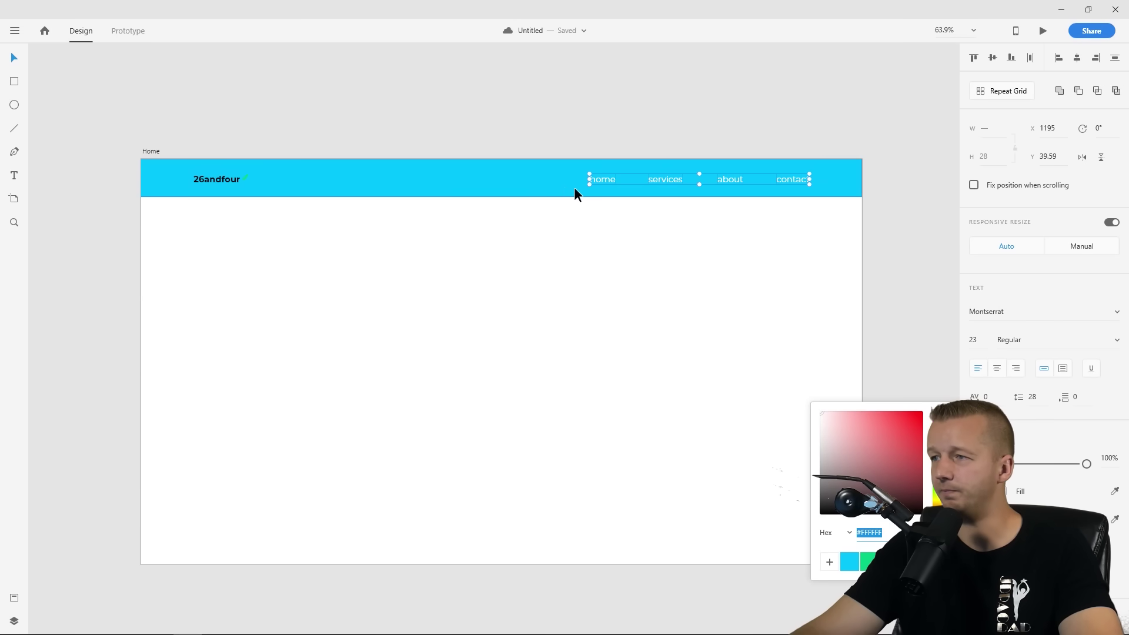
pyautogui.click(561, 281)
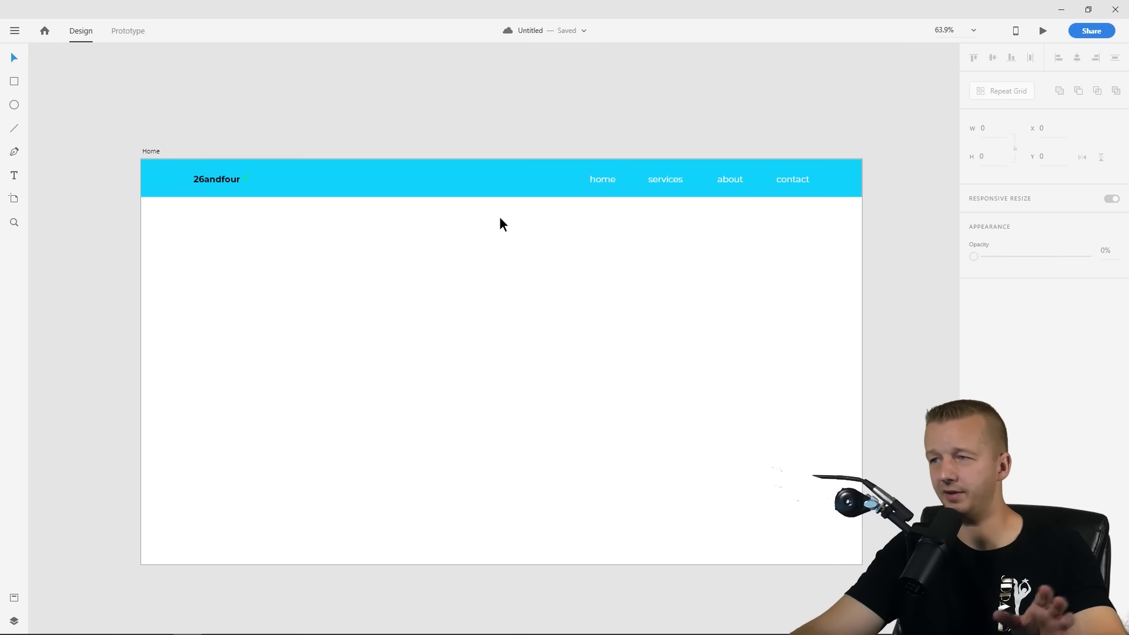
# Delete the cyan header rectangle and fill the four navigation links with black
pyautogui.click(493, 190)
pyautogui.press('Delete')
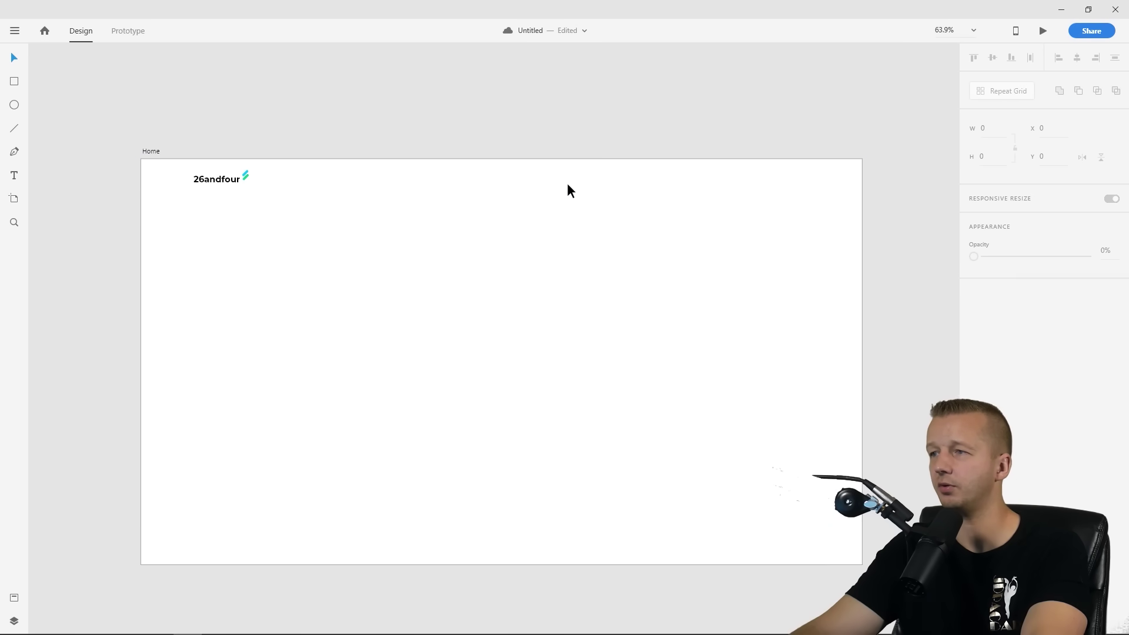
pyautogui.moveTo(564, 147); pyautogui.dragTo(870, 249)
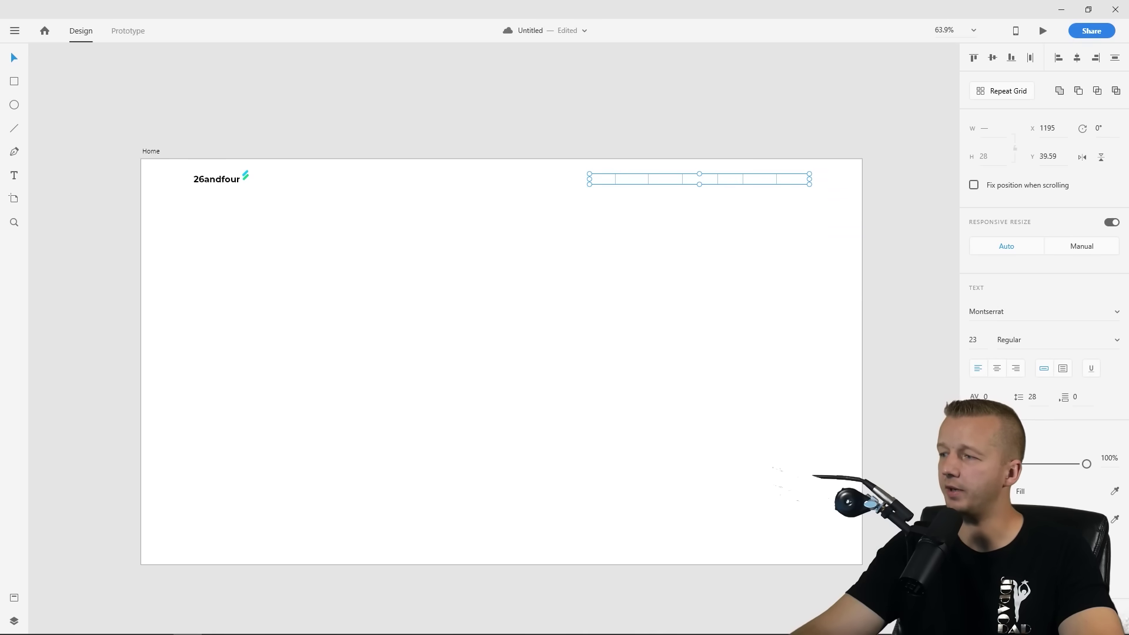
pyautogui.click(977, 491)
pyautogui.click(823, 512)
pyautogui.click(253, 165)
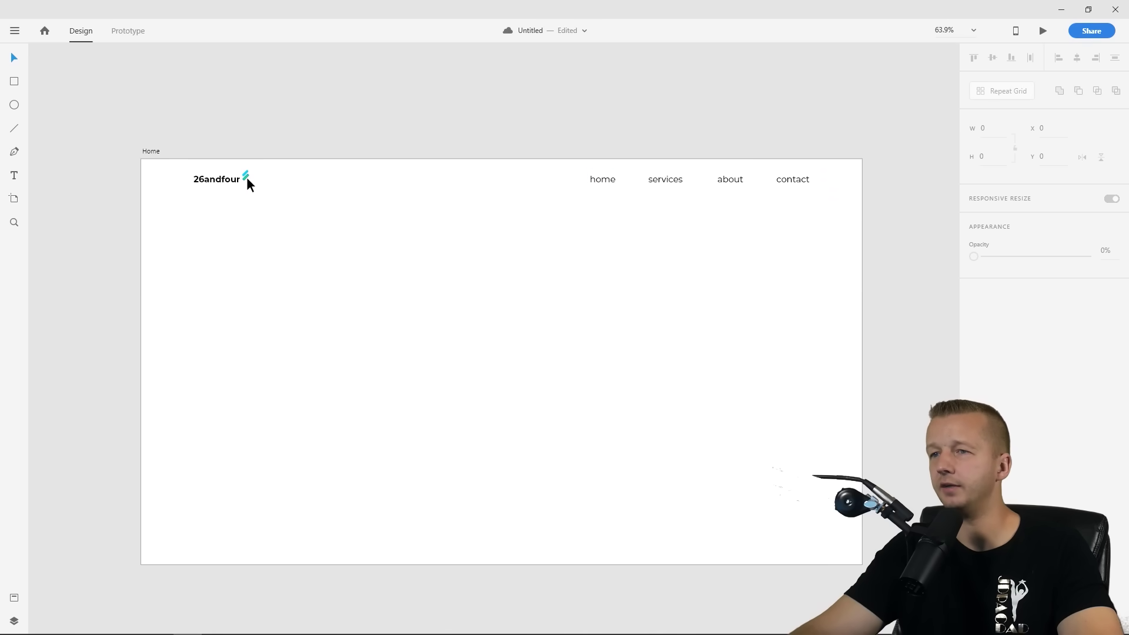
# Move the logo and all four navigation links together slightly down on the artboard
pyautogui.moveTo(164, 117); pyautogui.dragTo(878, 253)
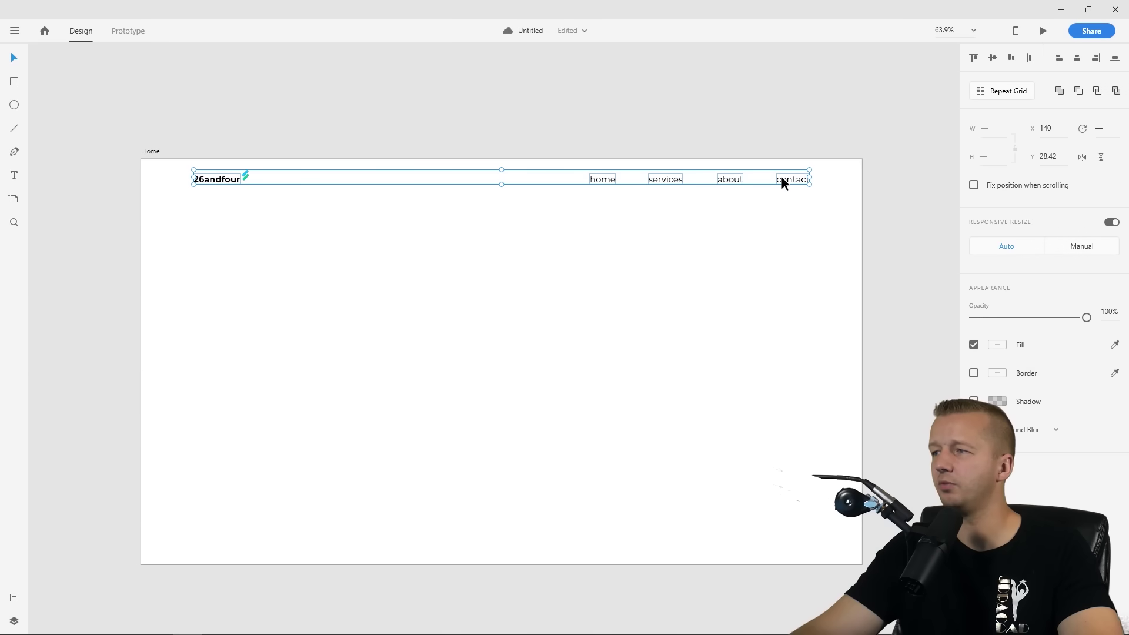
pyautogui.moveTo(784, 178); pyautogui.dragTo(785, 180)
pyautogui.click(657, 105)
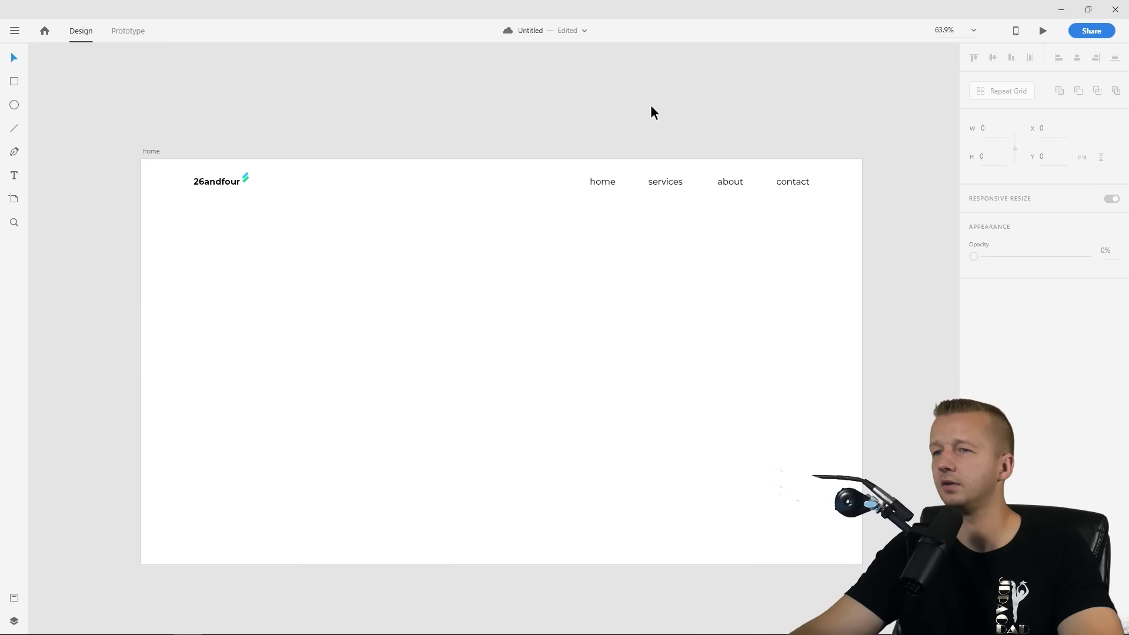
pyautogui.scroll(-2, 577, 212)
pyautogui.moveTo(577, 211); pyautogui.dragTo(559, 206)
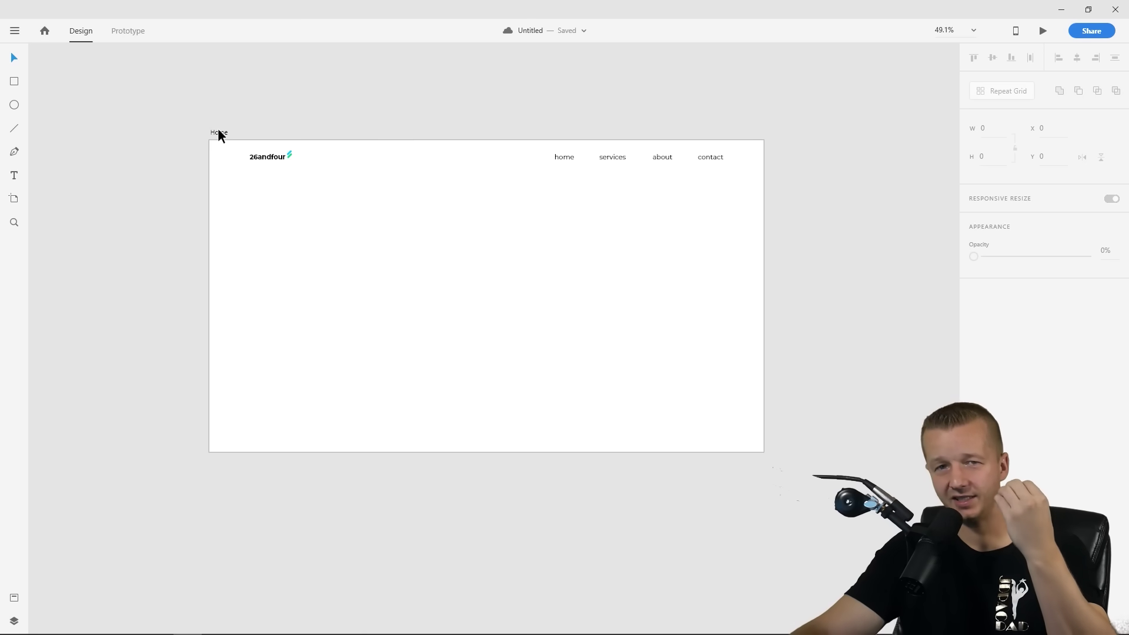
pyautogui.moveTo(210, 147); pyautogui.dragTo(765, 185)
pyautogui.click(622, 244)
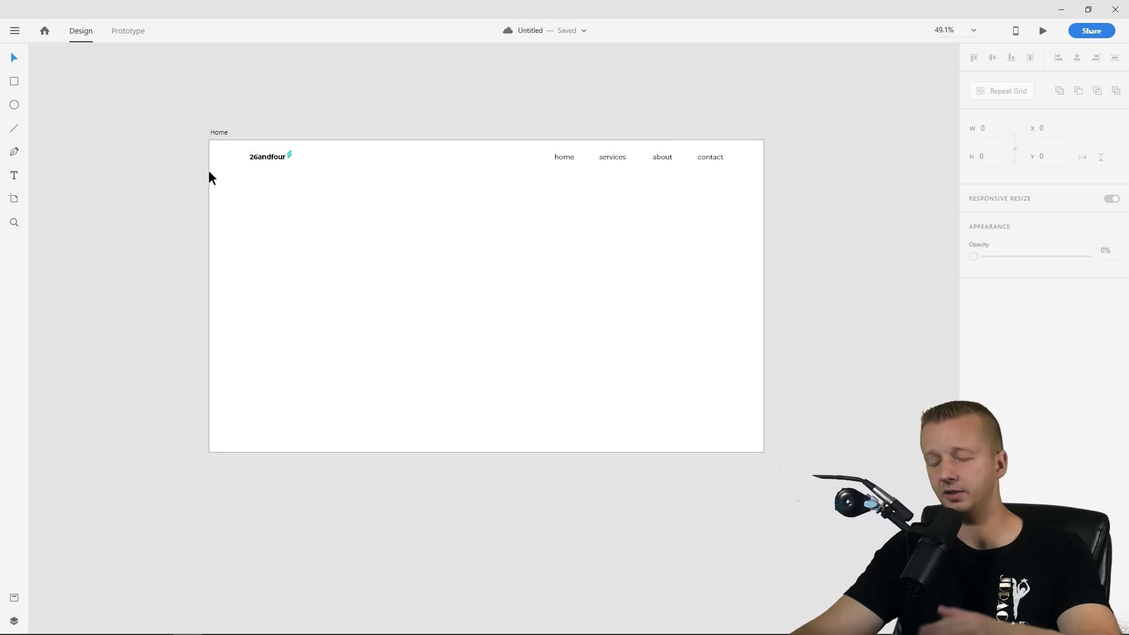
pyautogui.moveTo(210, 172); pyautogui.dragTo(764, 397)
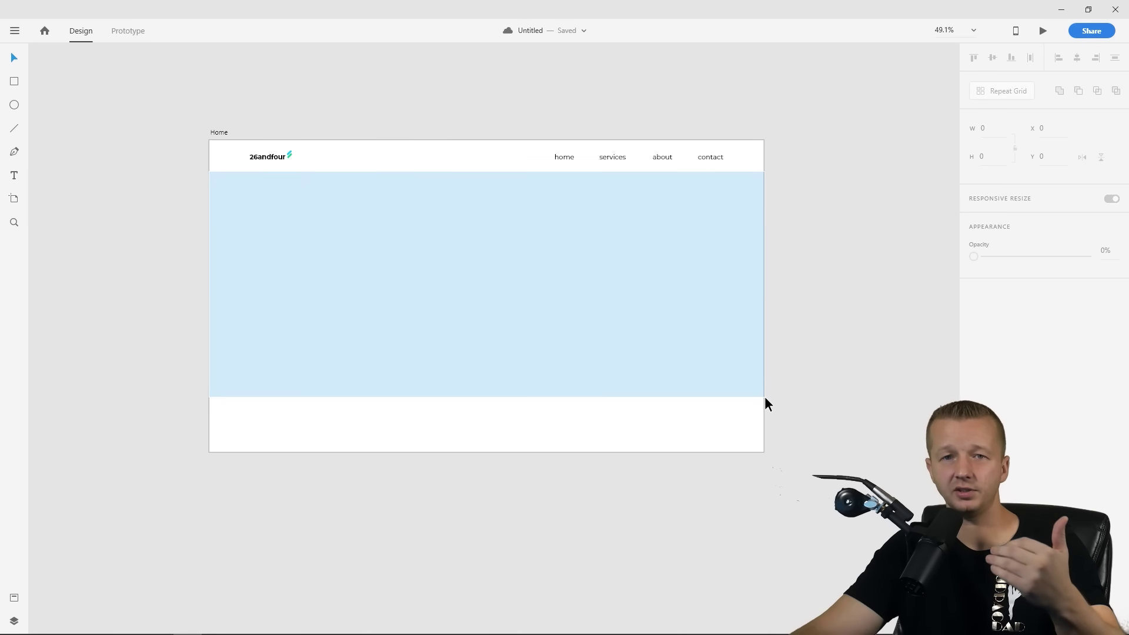
pyautogui.moveTo(765, 398); pyautogui.dragTo(765, 397)
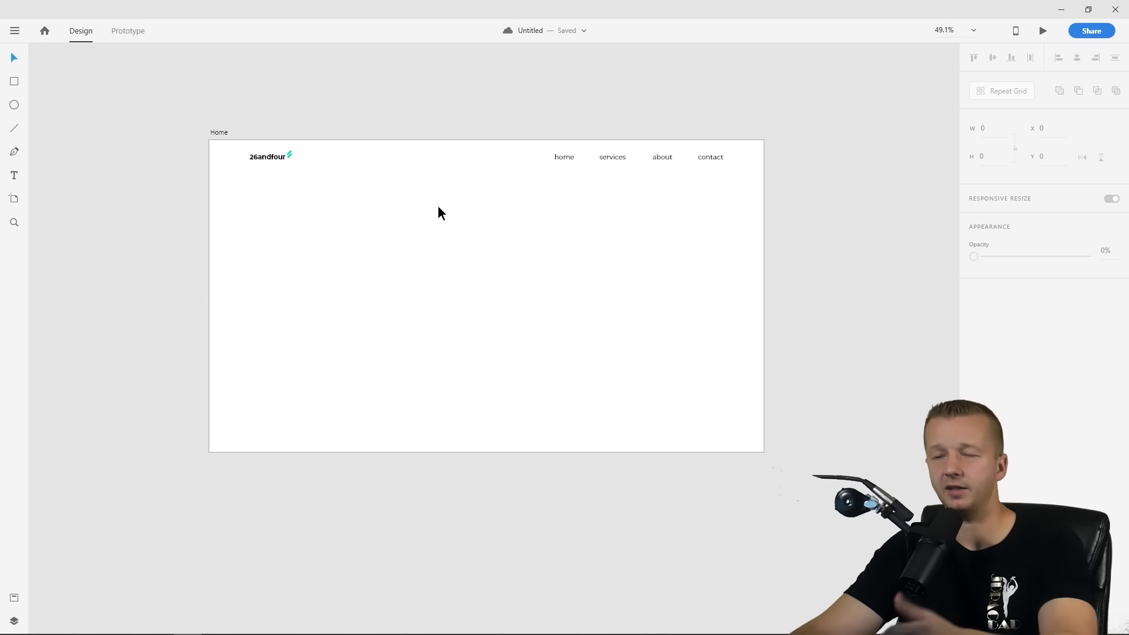
pyautogui.moveTo(436, 200); pyautogui.dragTo(576, 298)
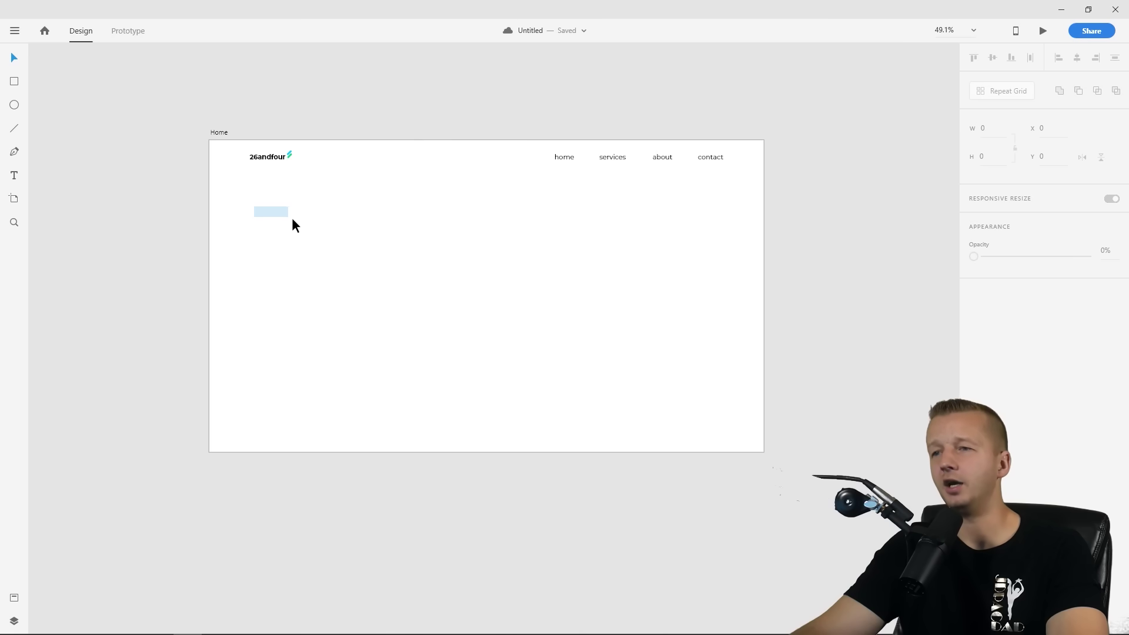
pyautogui.moveTo(292, 219); pyautogui.dragTo(428, 235)
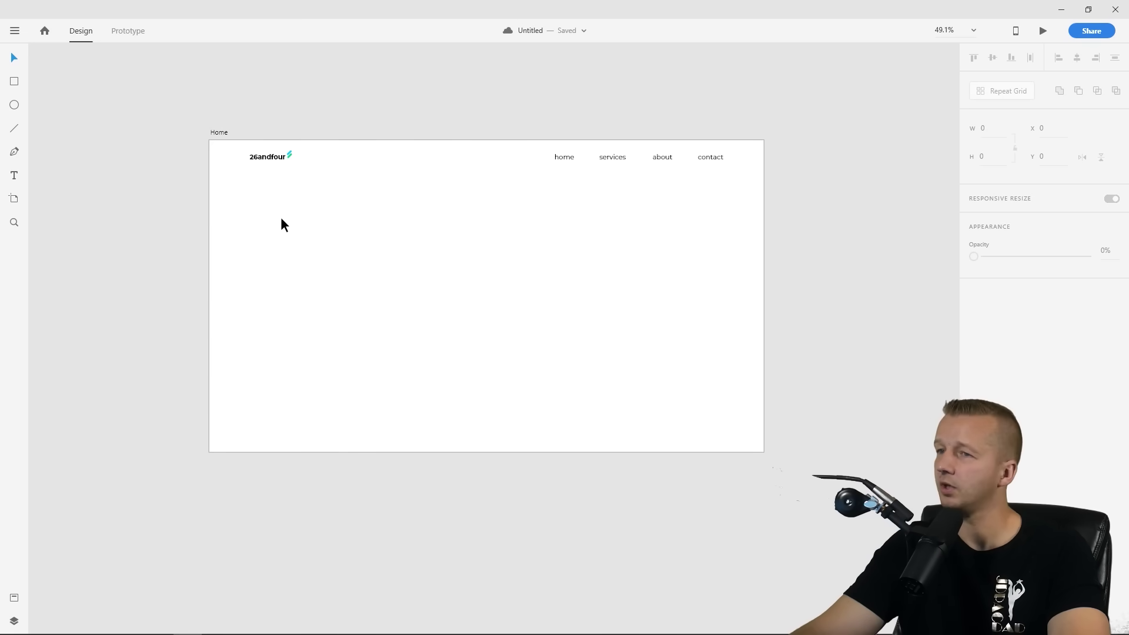
pyautogui.moveTo(270, 204); pyautogui.dragTo(485, 251)
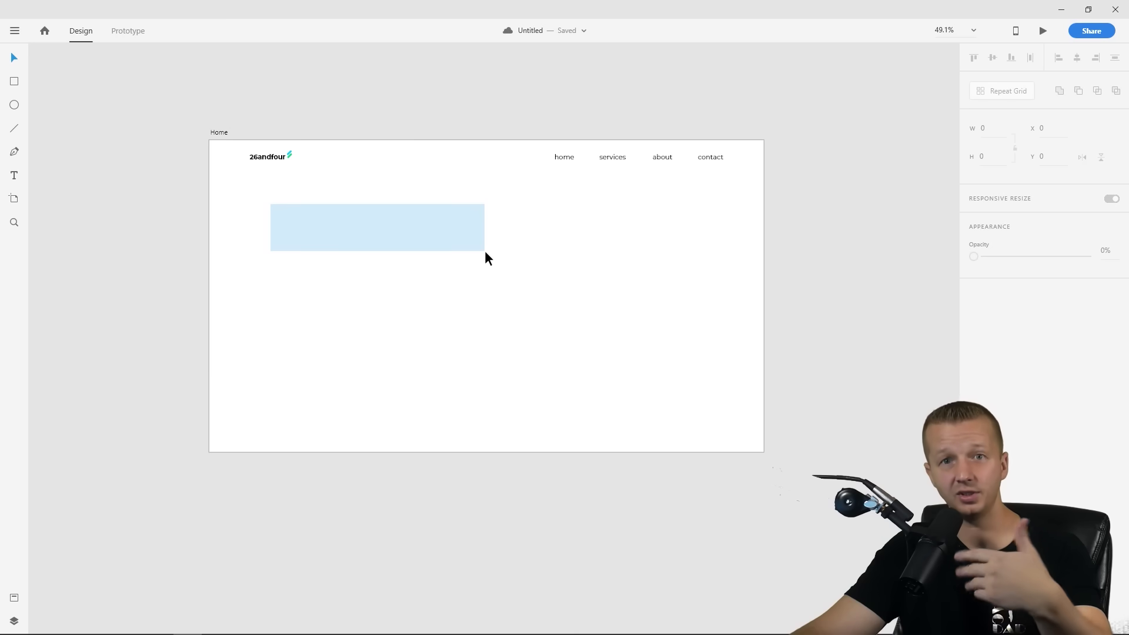
pyautogui.moveTo(485, 251); pyautogui.dragTo(485, 251)
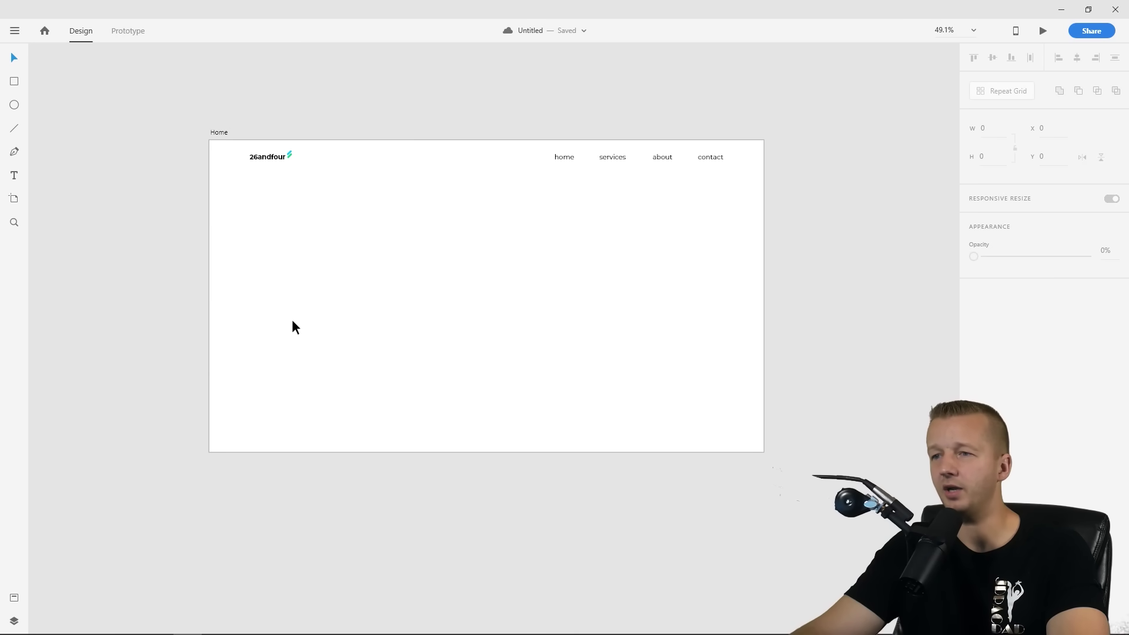
pyautogui.moveTo(283, 318); pyautogui.dragTo(370, 365)
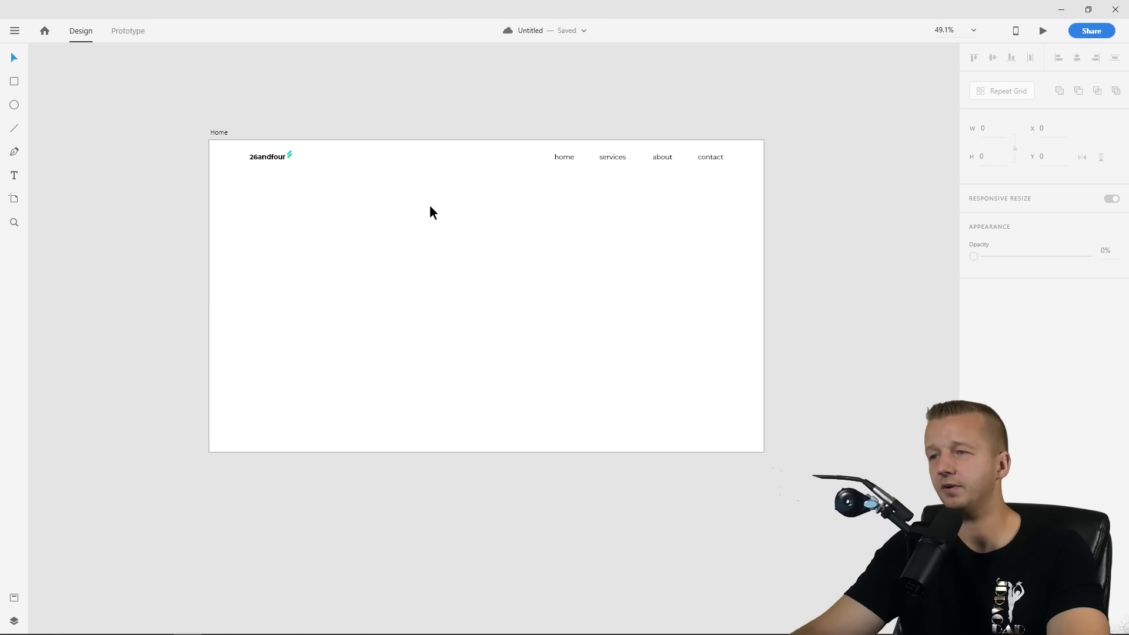
pyautogui.moveTo(432, 205); pyautogui.dragTo(570, 290)
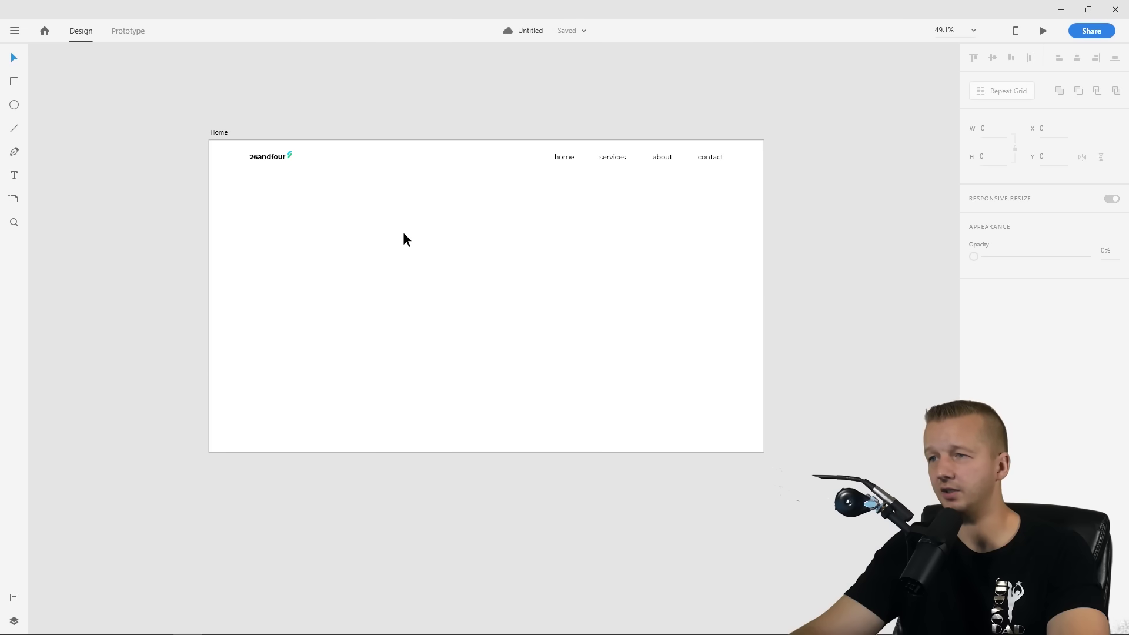
pyautogui.moveTo(418, 217); pyautogui.dragTo(534, 297)
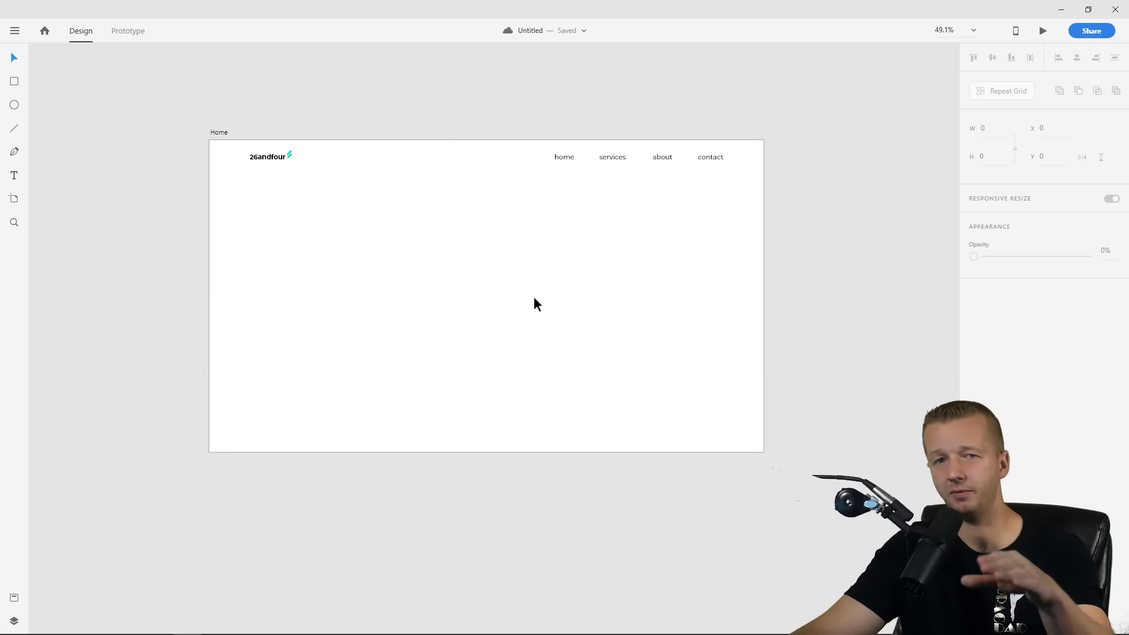
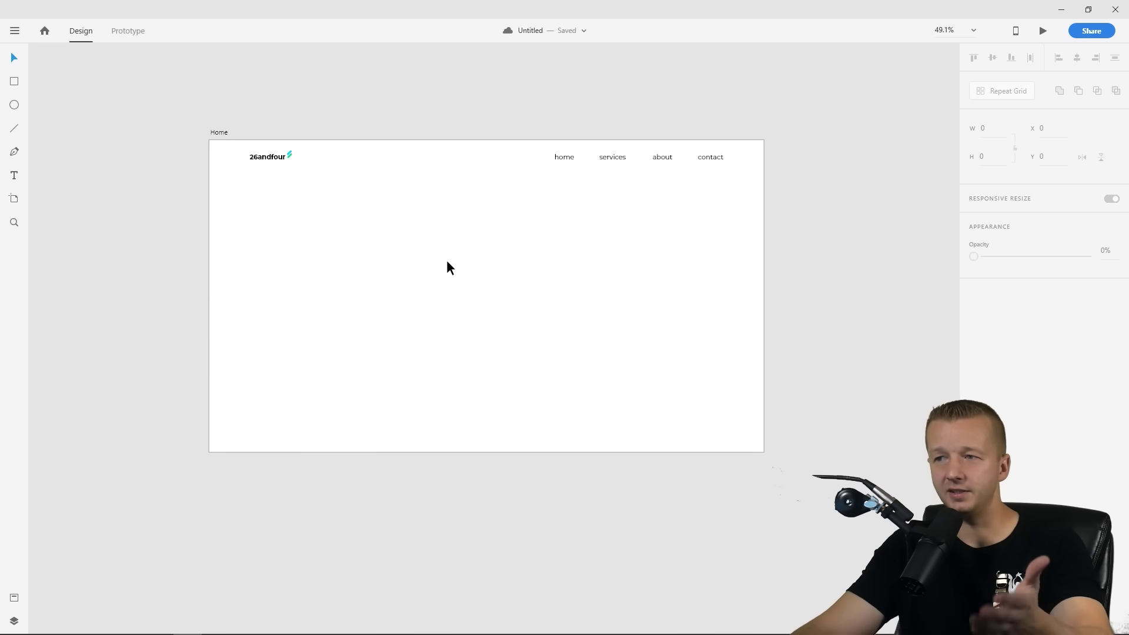
# Draw a 154 by 154 square on the artboard's vertical centre line and move it down to Y about 290
pyautogui.scroll(3, 477, 292)
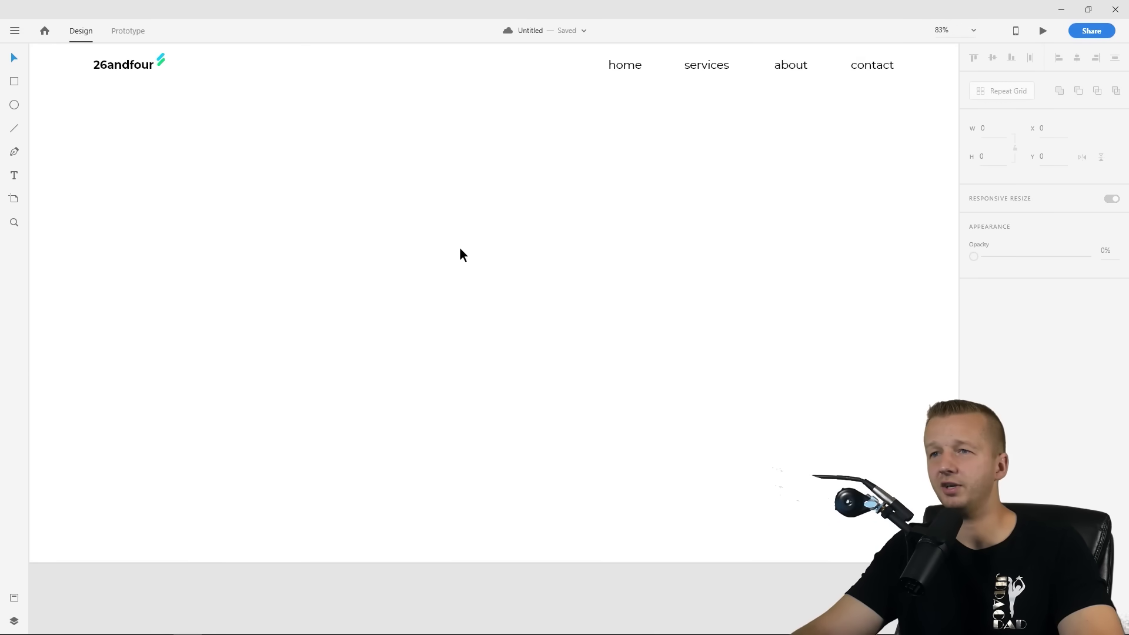
pyautogui.scroll(-1, 474, 228)
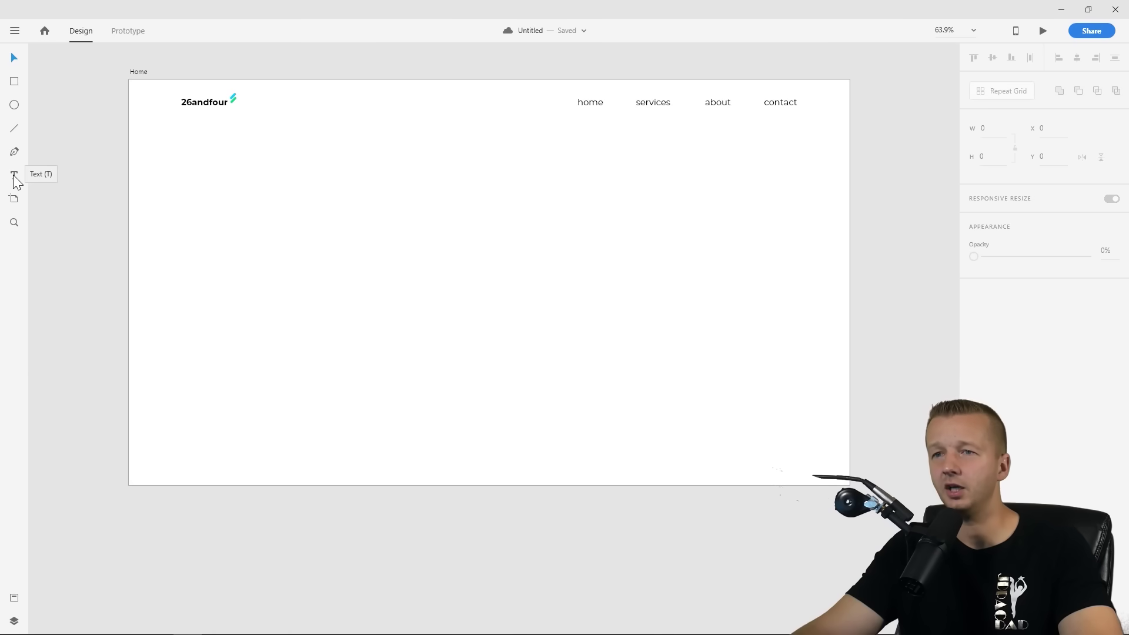
pyautogui.click(14, 84)
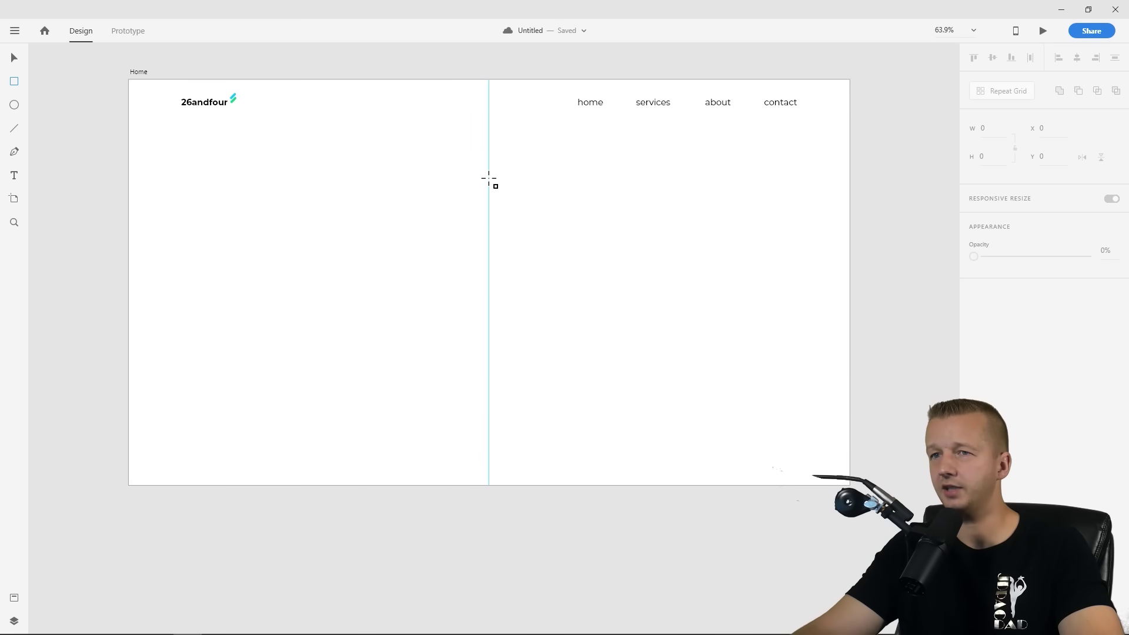
pyautogui.moveTo(489, 177)
pyautogui.mouseDown()
pyautogui.moveTo(530, 209)
pyautogui.moveTo(498, 211)
pyautogui.moveTo(523, 210)
pyautogui.moveTo(573, 242)
pyautogui.moveTo(494, 182)
pyautogui.moveTo(537, 216)
pyautogui.moveTo(521, 212)
pyautogui.mouseUp()
pyautogui.click(14, 58)
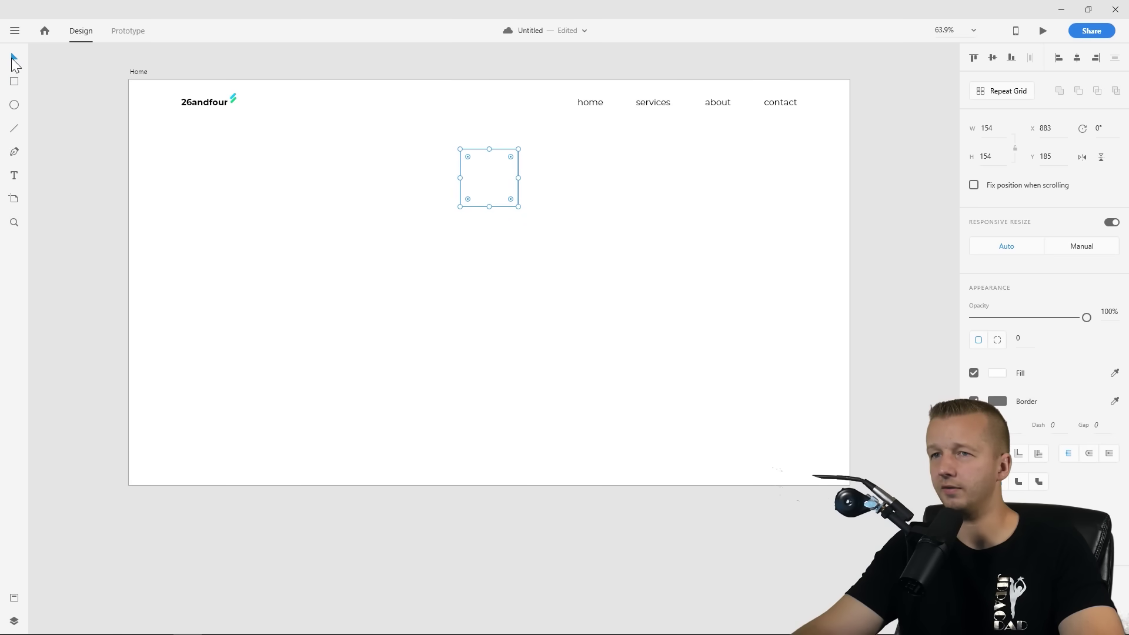
pyautogui.moveTo(492, 175); pyautogui.dragTo(491, 212)
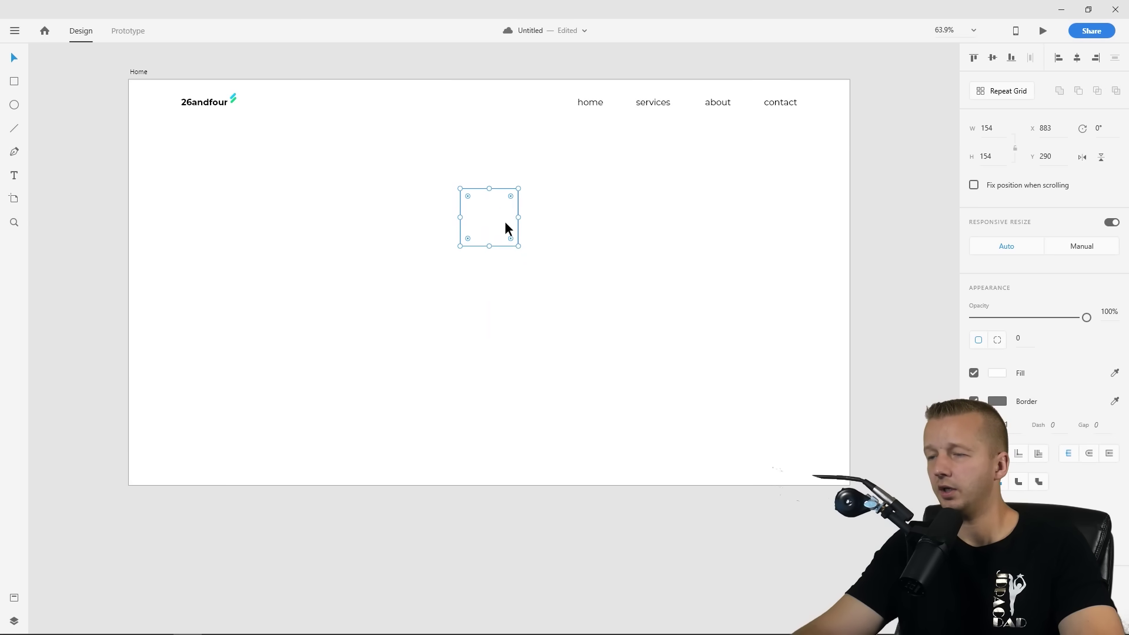
# Remove the square's border and fill it with the saved cyan swatch
pyautogui.scroll(4, 505, 221)
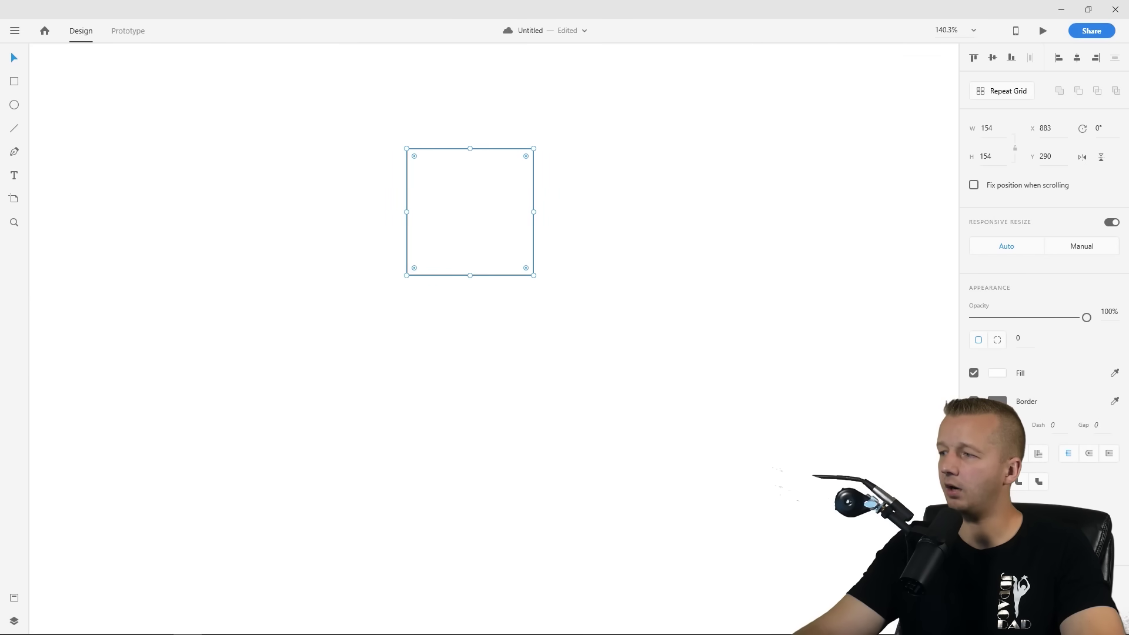
pyautogui.click(974, 401)
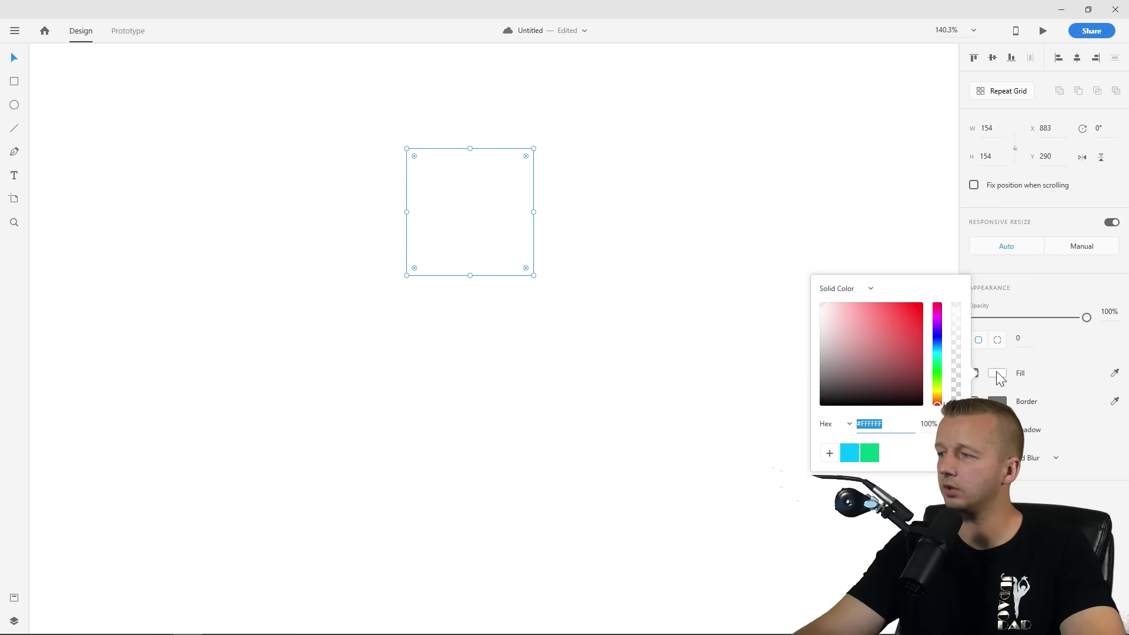
pyautogui.click(997, 373)
pyautogui.click(851, 451)
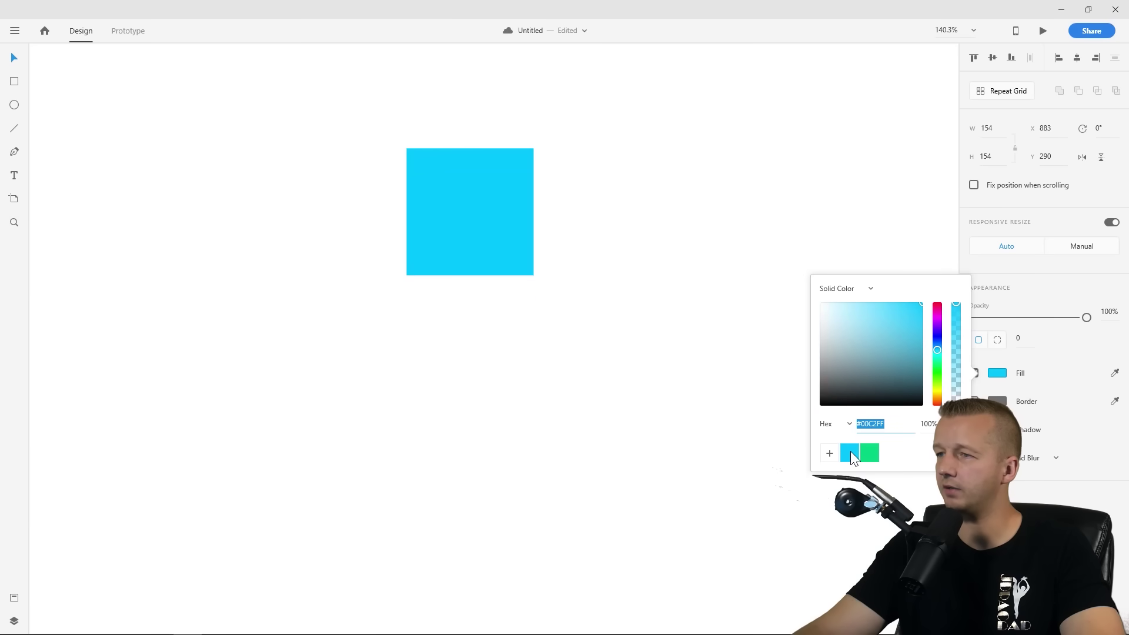
pyautogui.click(476, 225)
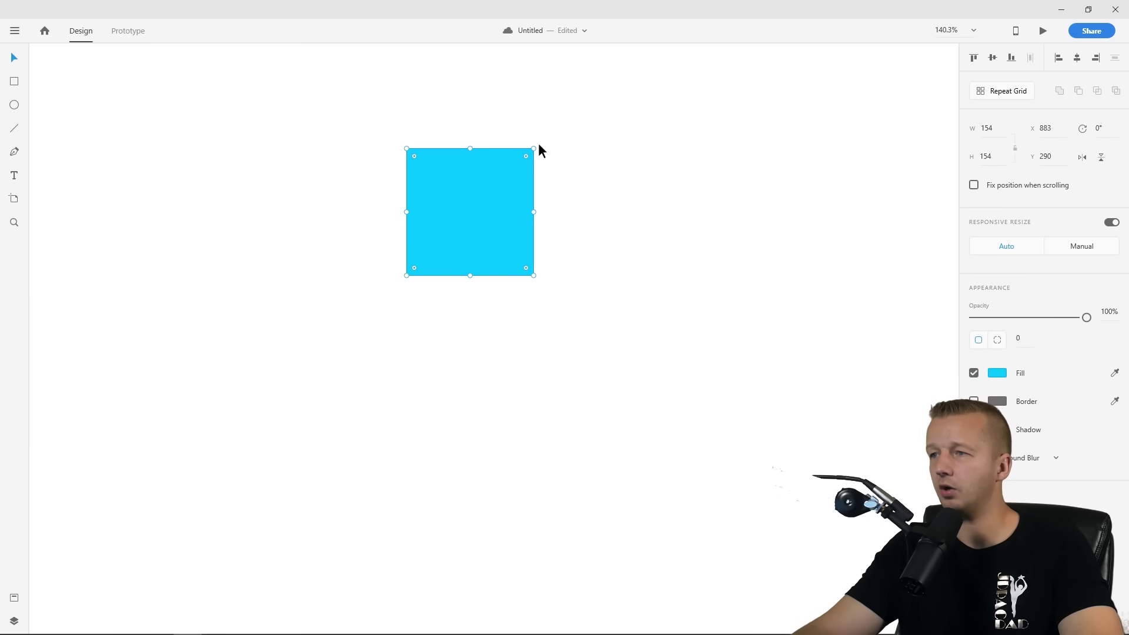
# Rotate the cyan square 45° so it stands on one corner
pyautogui.moveTo(538, 148); pyautogui.dragTo(563, 217)
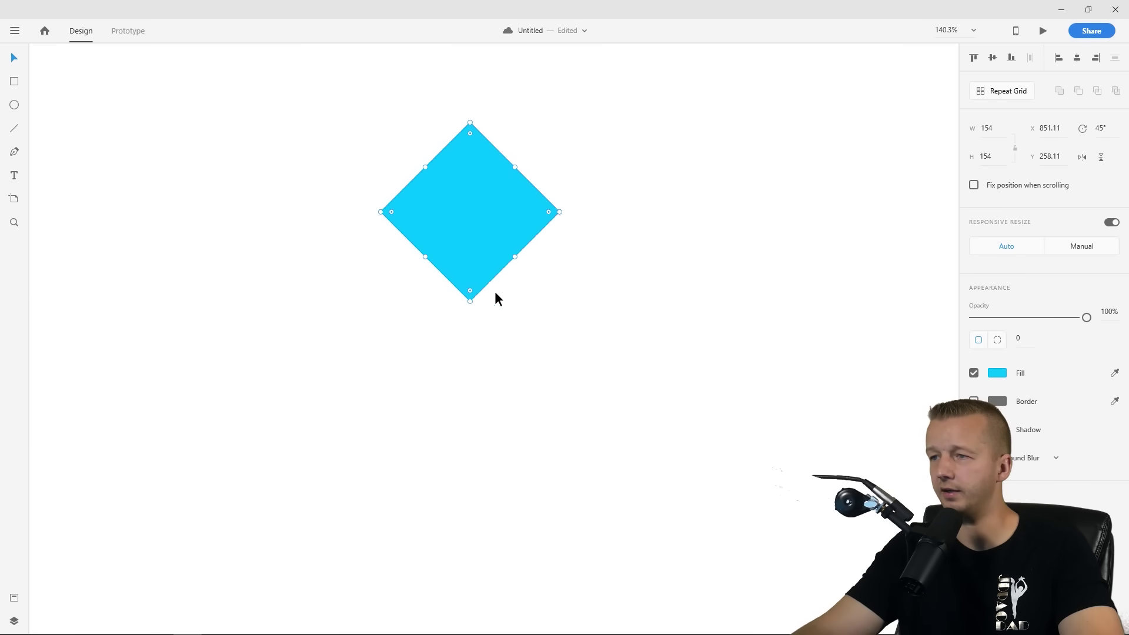
pyautogui.press('Escape')
pyautogui.click(464, 206)
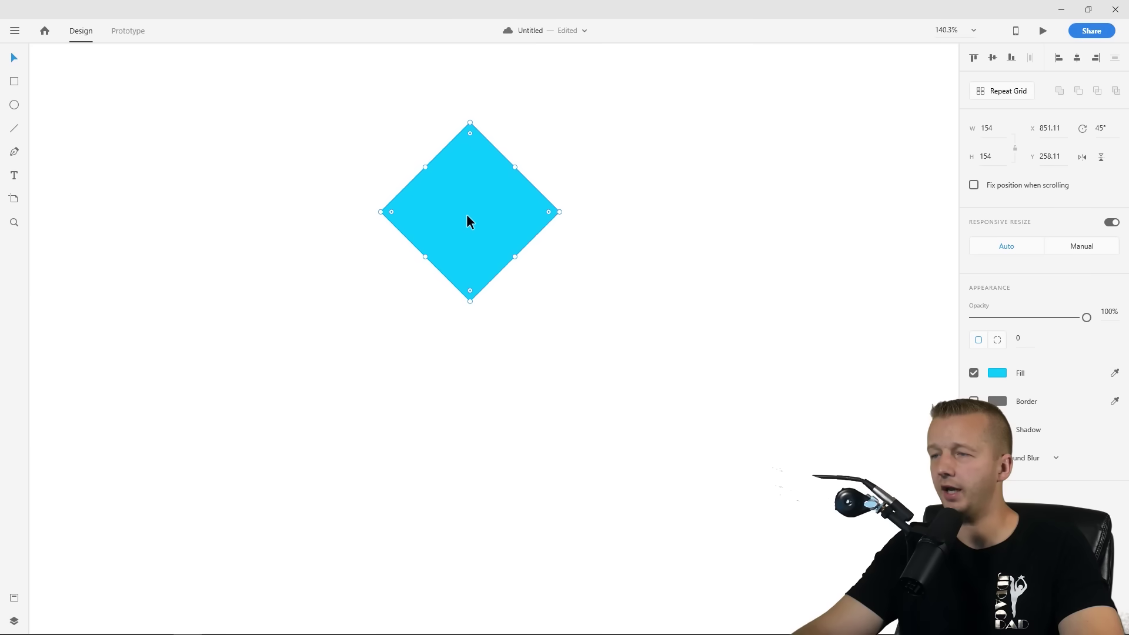
# Flatten the rotated square into a wide diamond by moving its top and bottom anchor points inward, with the bottom point at Y about 434
pyautogui.doubleClick(467, 213)
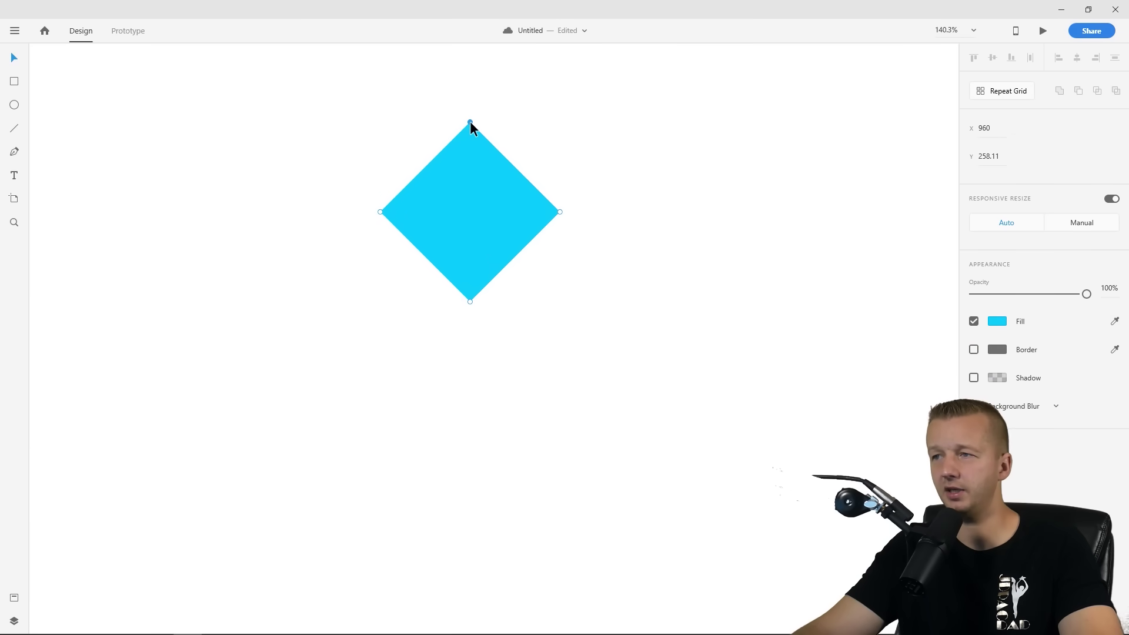
pyautogui.moveTo(471, 121)
pyautogui.mouseDown()
pyautogui.moveTo(447, 149)
pyautogui.moveTo(475, 210)
pyautogui.moveTo(459, 138)
pyautogui.moveTo(481, 167)
pyautogui.moveTo(470, 121)
pyautogui.mouseUp()
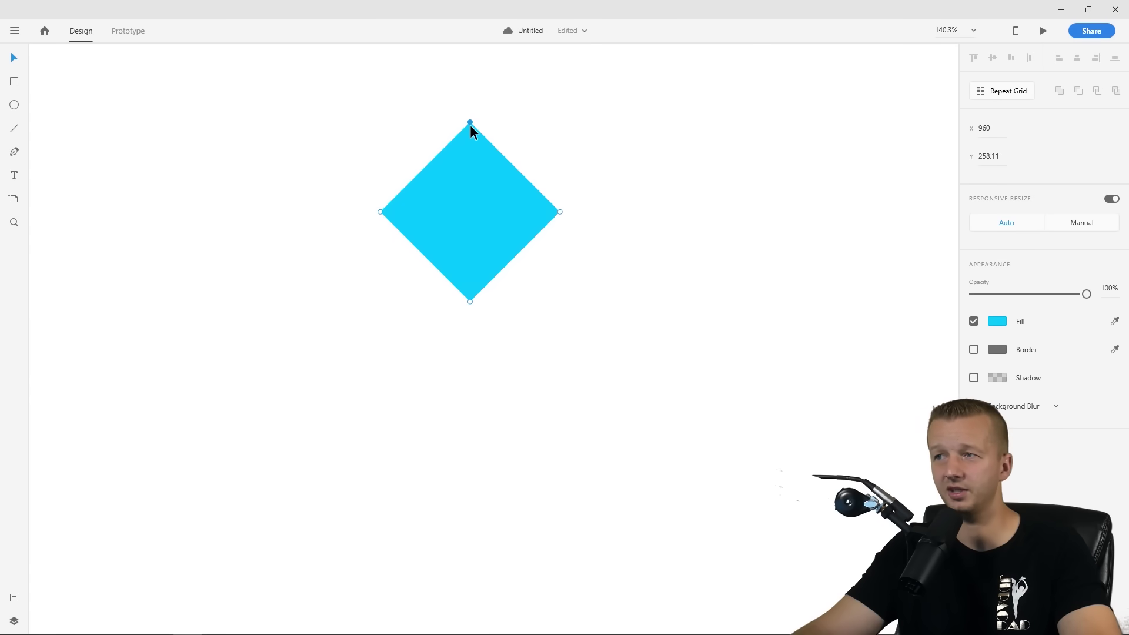
pyautogui.moveTo(471, 122); pyautogui.dragTo(471, 153)
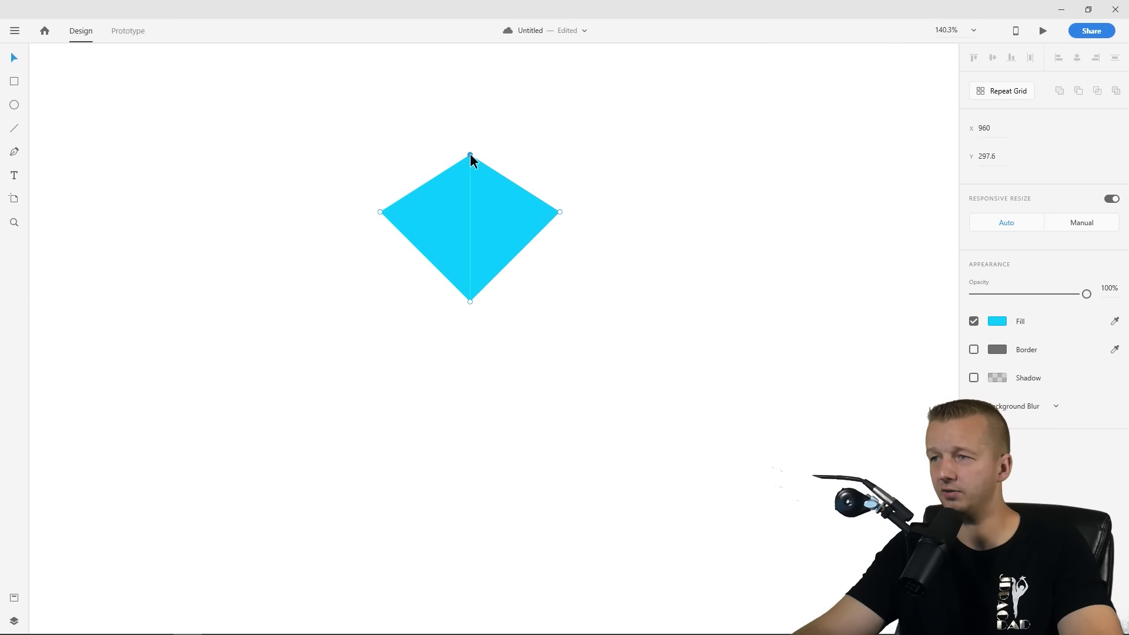
pyautogui.moveTo(471, 300); pyautogui.dragTo(471, 262)
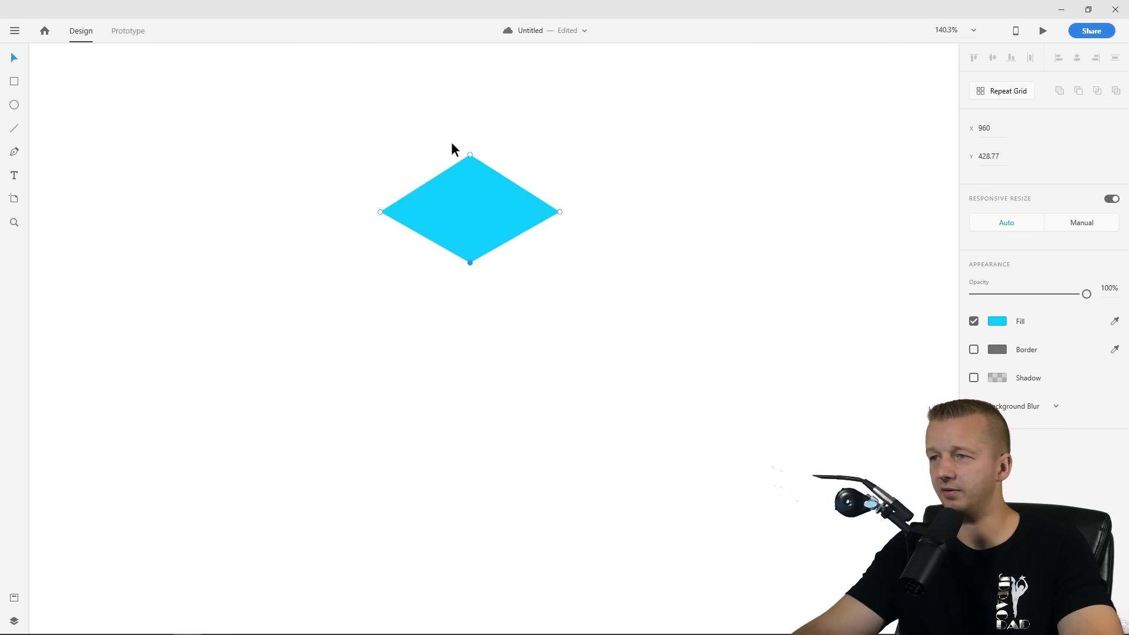
pyautogui.moveTo(471, 262); pyautogui.dragTo(471, 266)
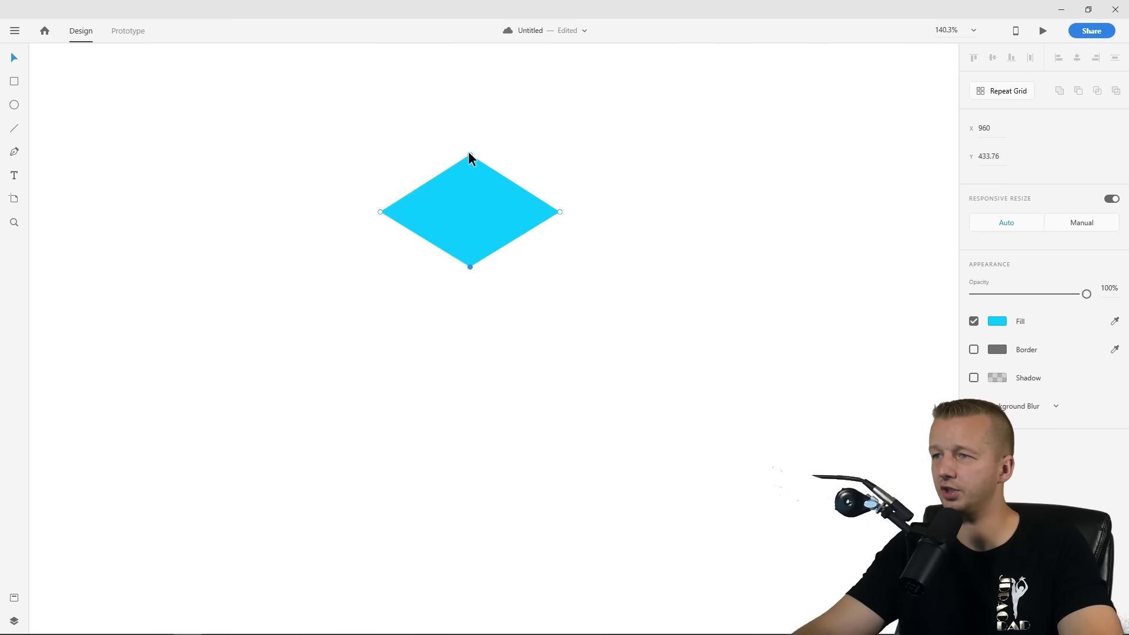
pyautogui.moveTo(469, 153); pyautogui.dragTo(470, 158)
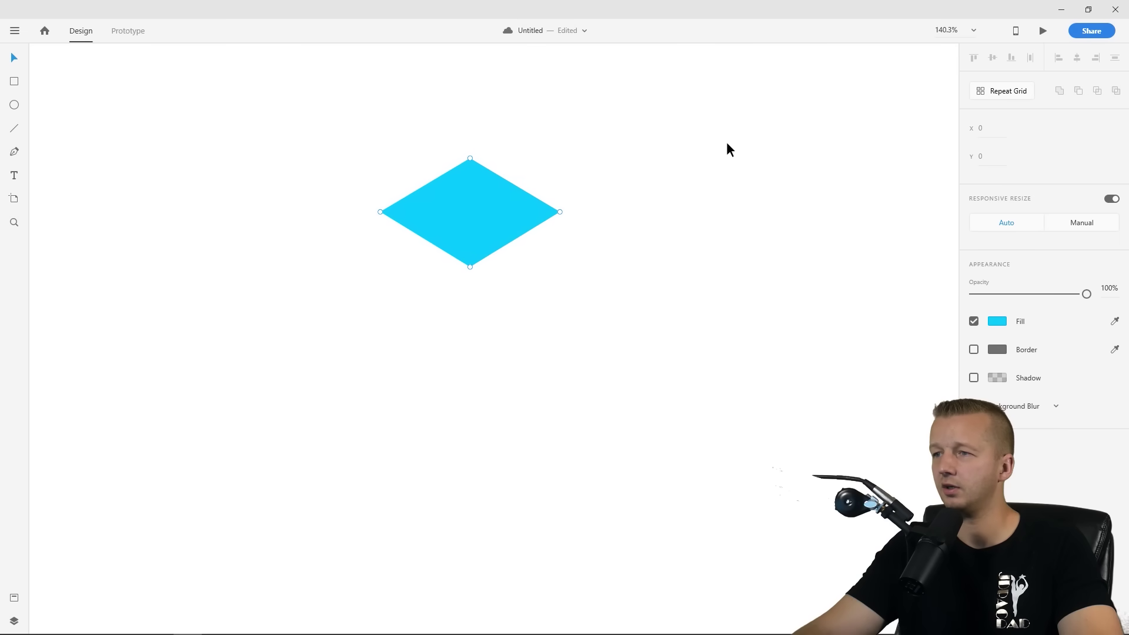
pyautogui.click(590, 278)
# Duplicate the cyan diamond straight down so the copy's top corner touches the original's bottom corner
pyautogui.click(483, 197)
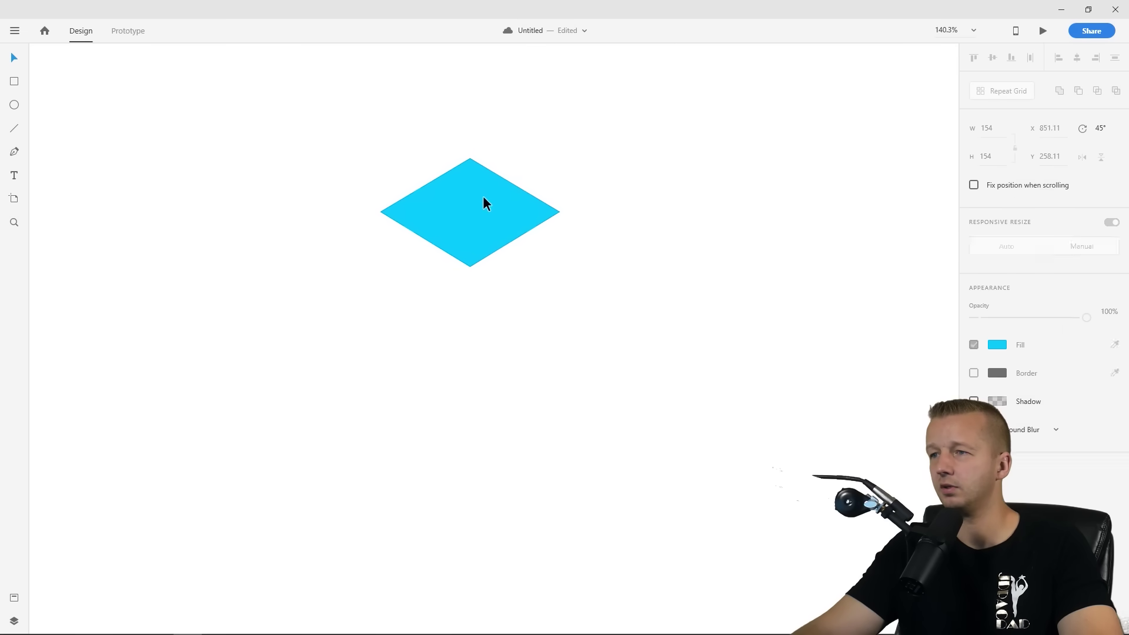
pyautogui.moveTo(472, 186); pyautogui.dragTo(478, 295)
pyautogui.click(613, 283)
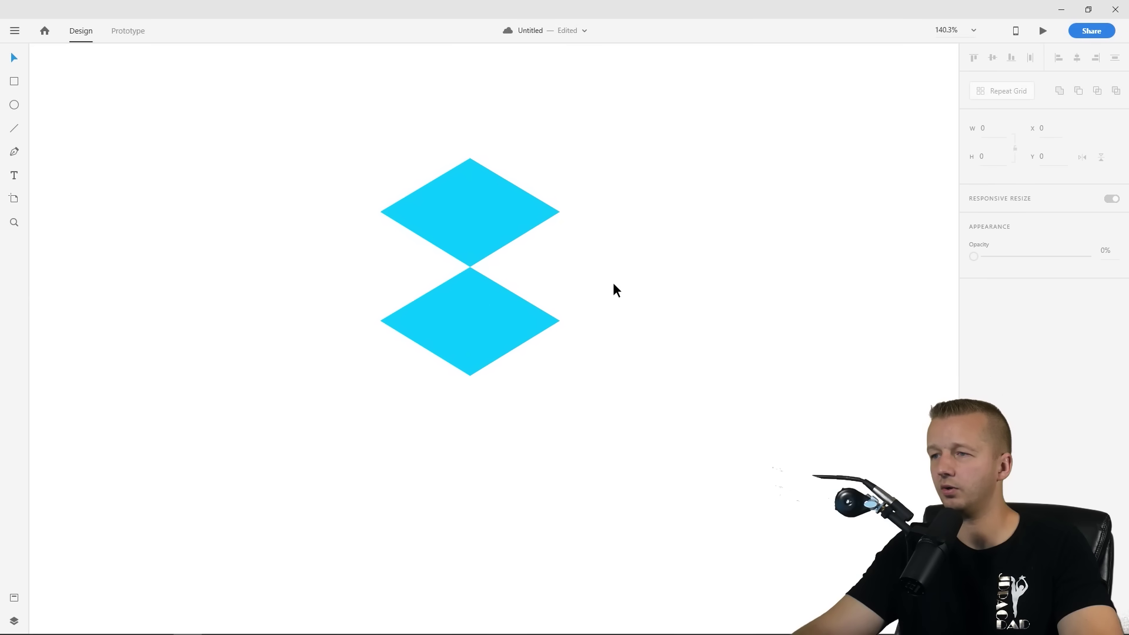
# Draw a closed four-sided face with the Pen tool joining the left corners and bottom corners of the two cyan diamonds
pyautogui.click(14, 153)
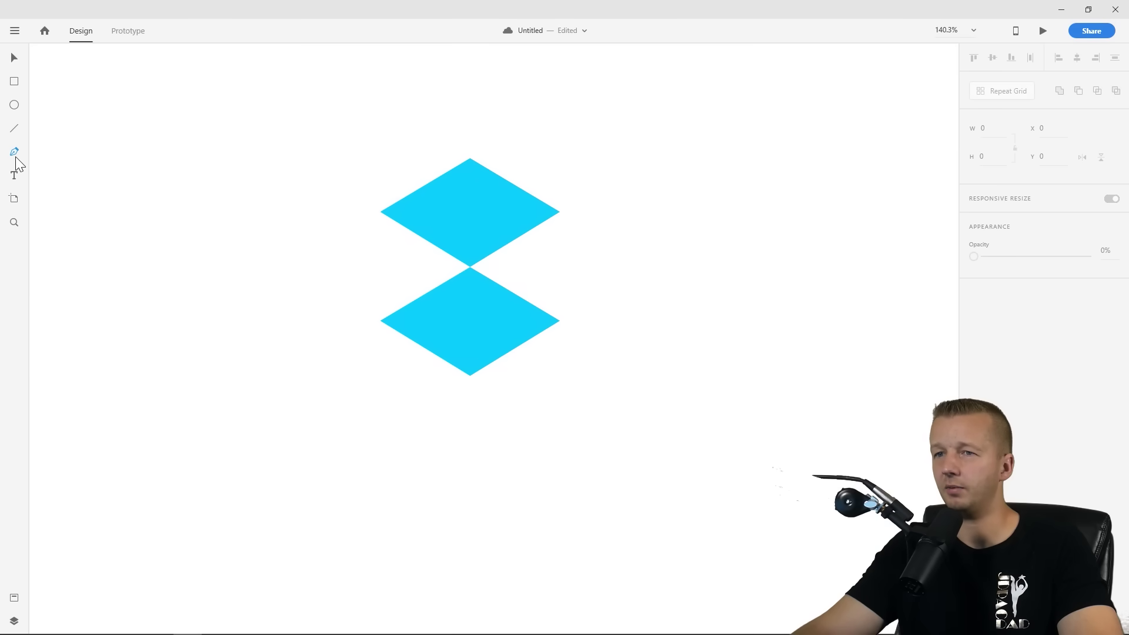
pyautogui.click(381, 212)
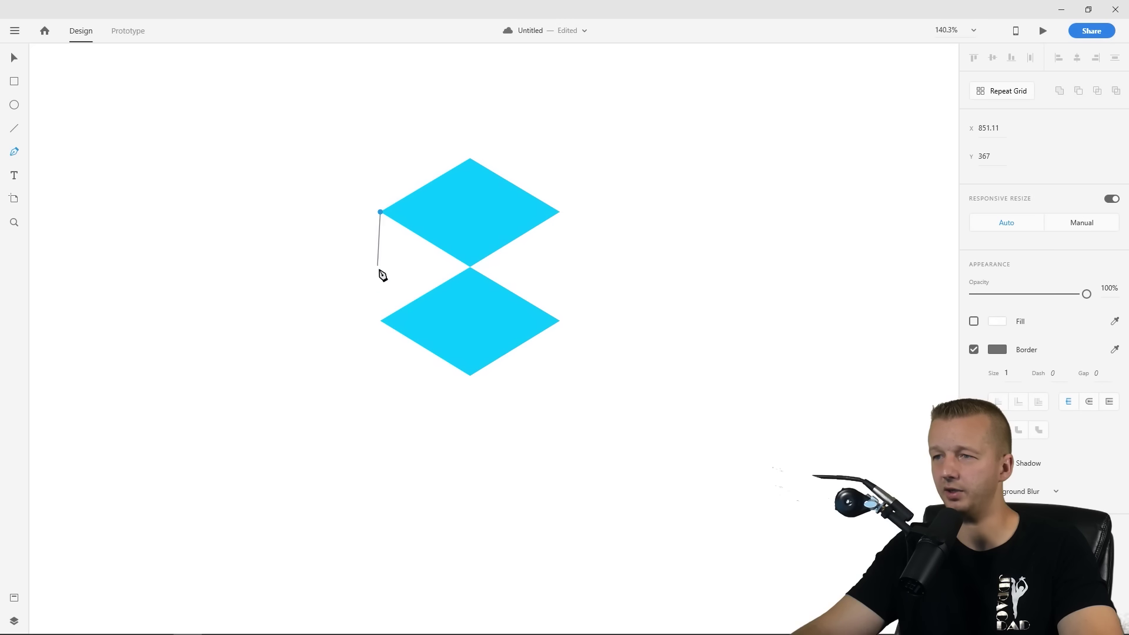
pyautogui.click(381, 321)
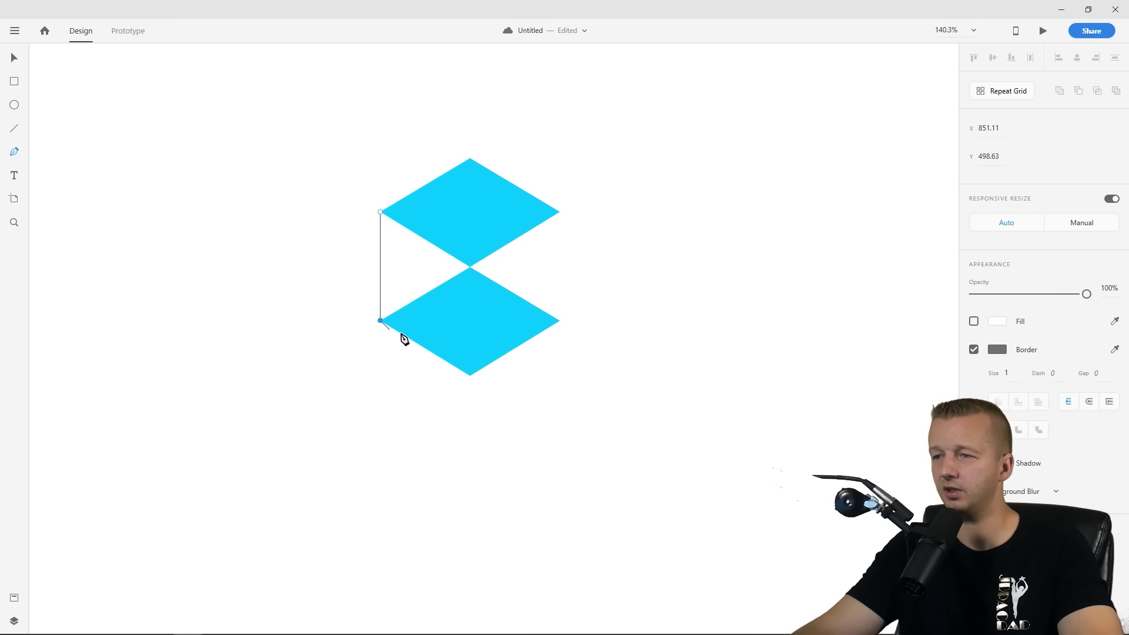
pyautogui.click(470, 375)
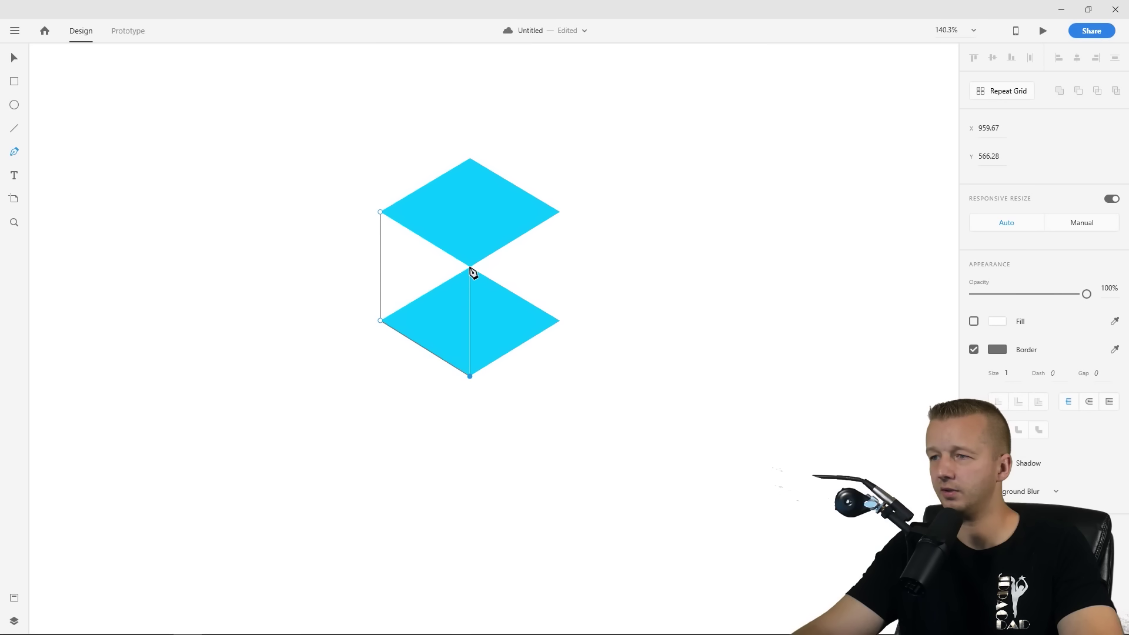
pyautogui.click(470, 268)
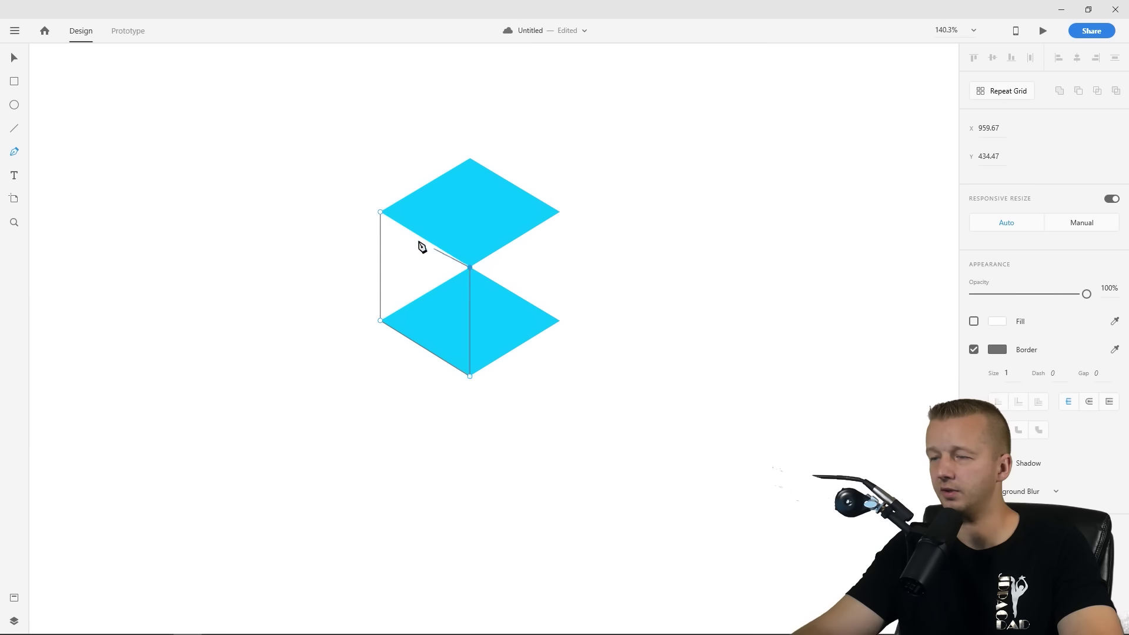
pyautogui.click(380, 211)
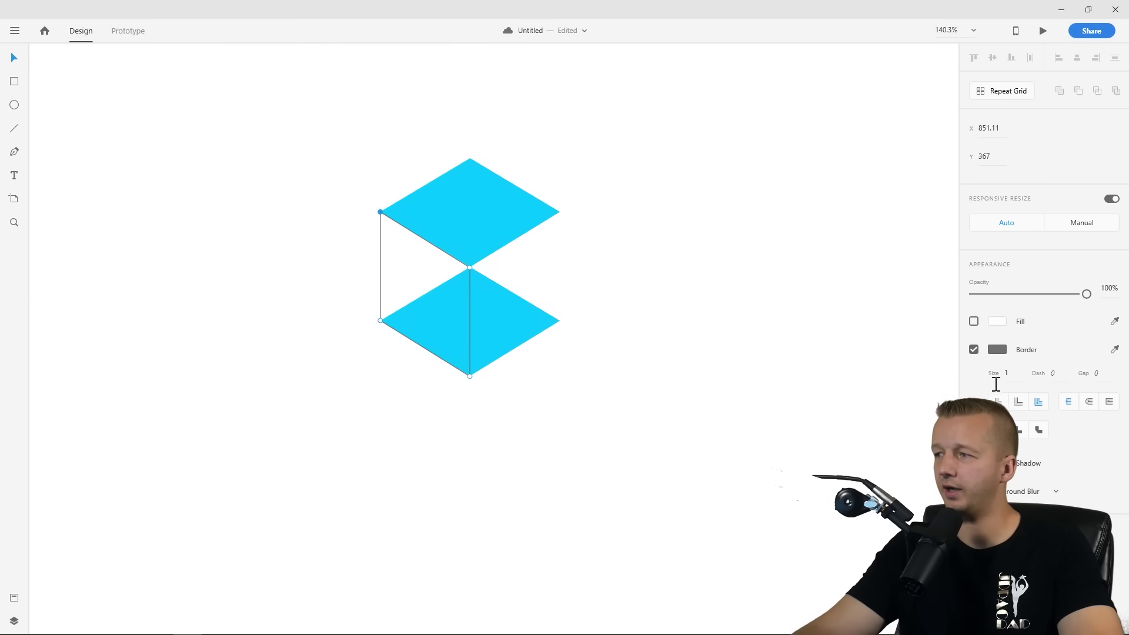
# Remove the left face's border and fill it with the saved cyan swatch
pyautogui.click(974, 349)
pyautogui.click(974, 321)
pyautogui.click(996, 321)
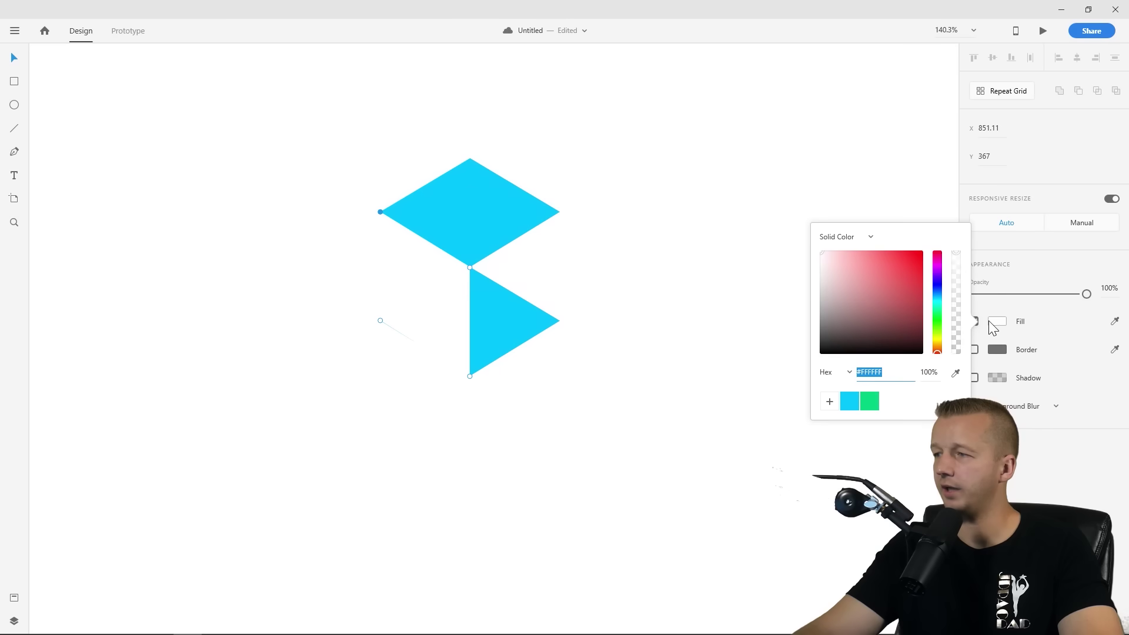
pyautogui.click(850, 404)
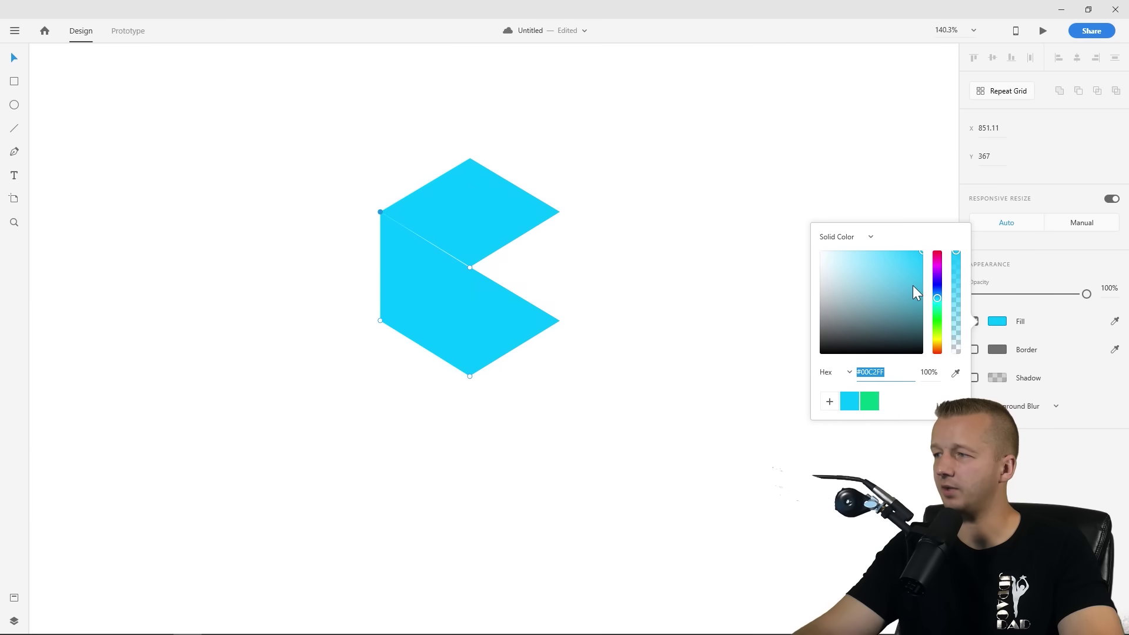
pyautogui.click(908, 253)
pyautogui.moveTo(908, 252)
pyautogui.mouseDown()
pyautogui.moveTo(898, 241)
pyautogui.moveTo(921, 240)
pyautogui.mouseUp()
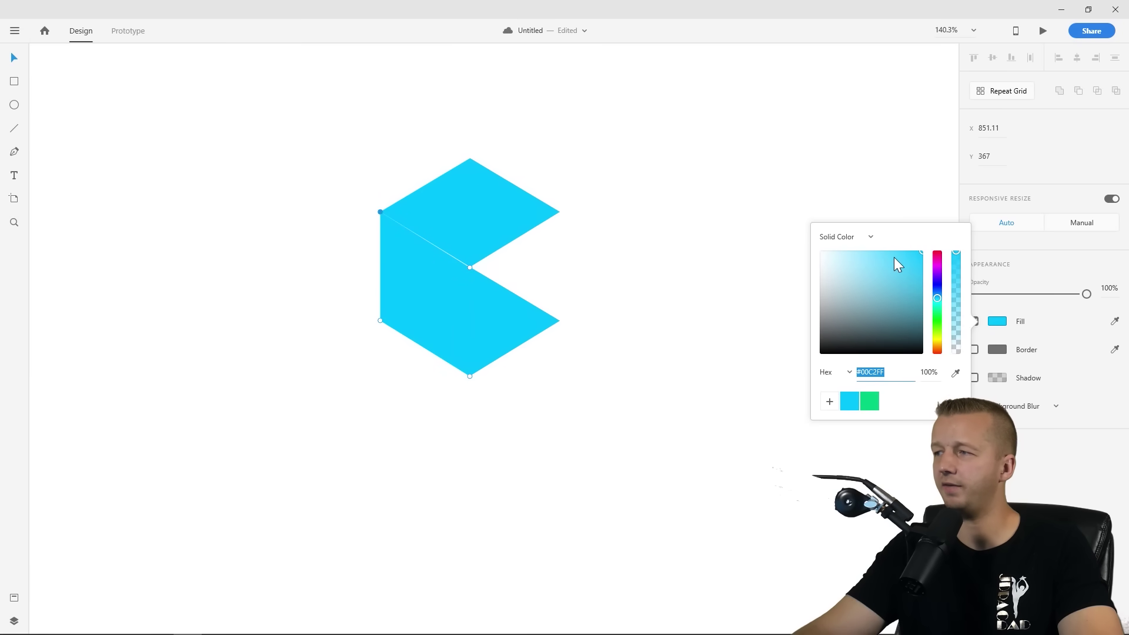
pyautogui.click(411, 275)
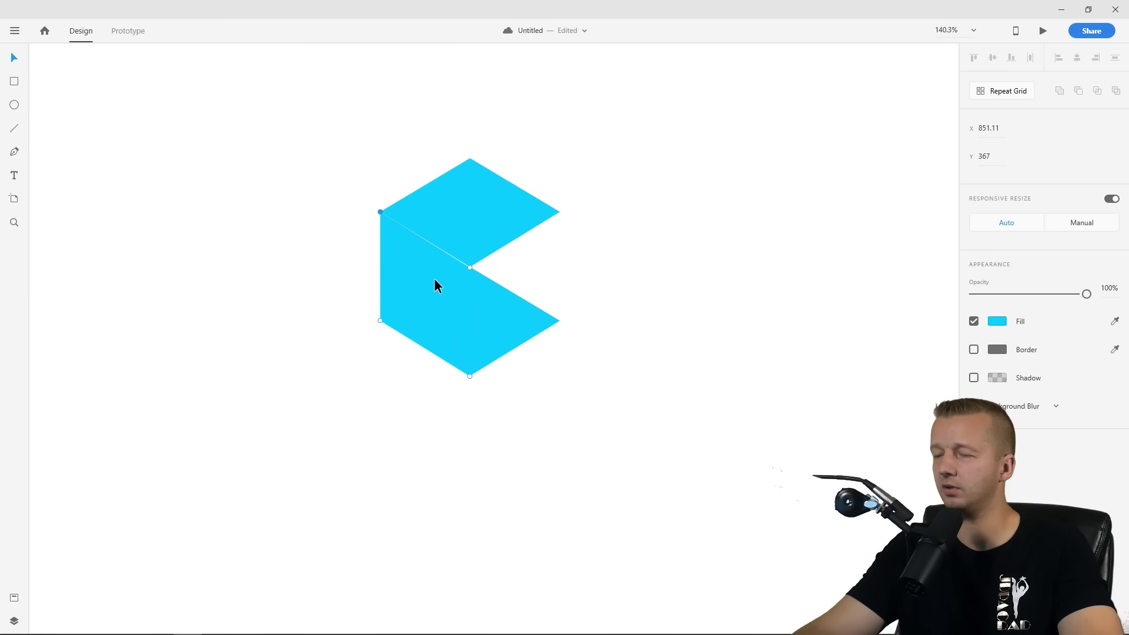
# Move the left face's inner upper anchor point slightly up to Y about 433 to close the gap under the top diamond
pyautogui.scroll(10, 467, 274)
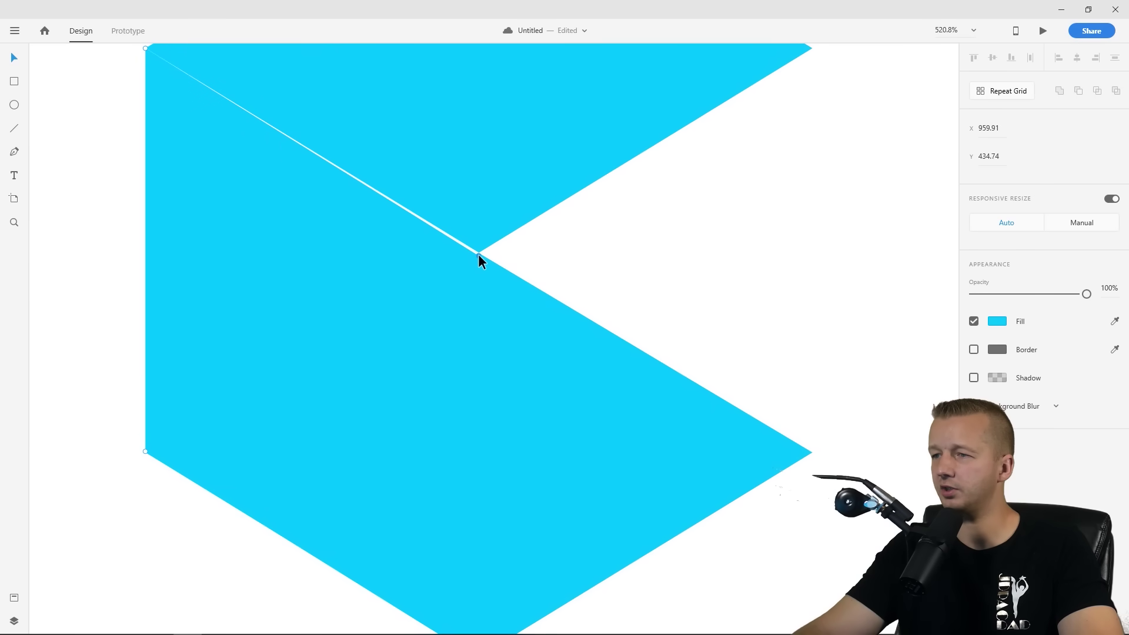
pyautogui.moveTo(478, 254); pyautogui.dragTo(477, 250)
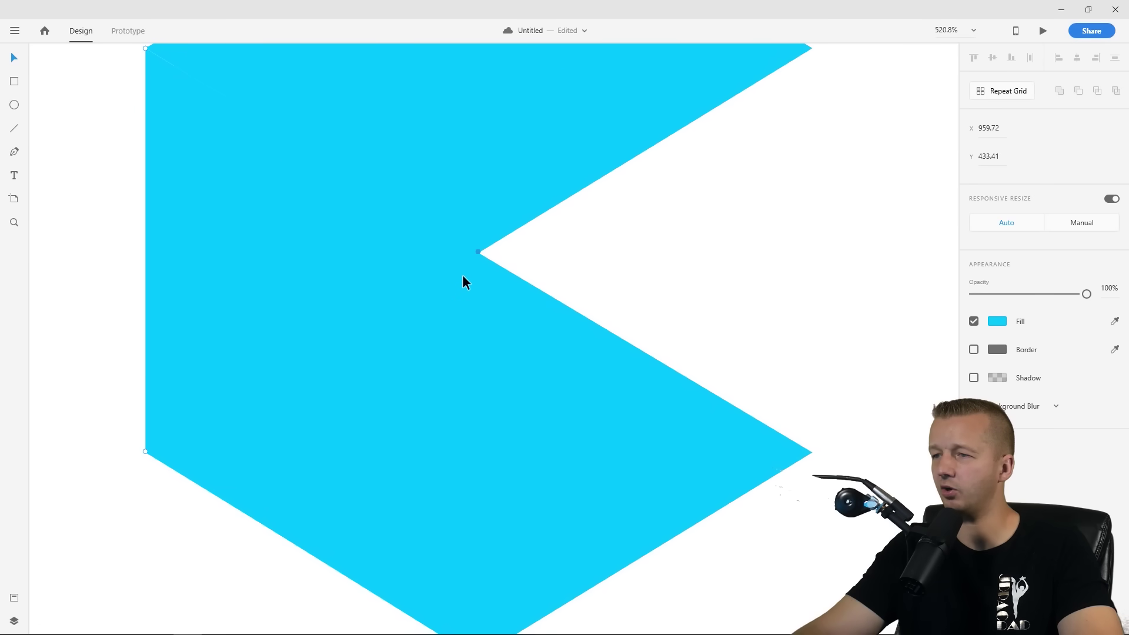
pyautogui.scroll(-3, 463, 276)
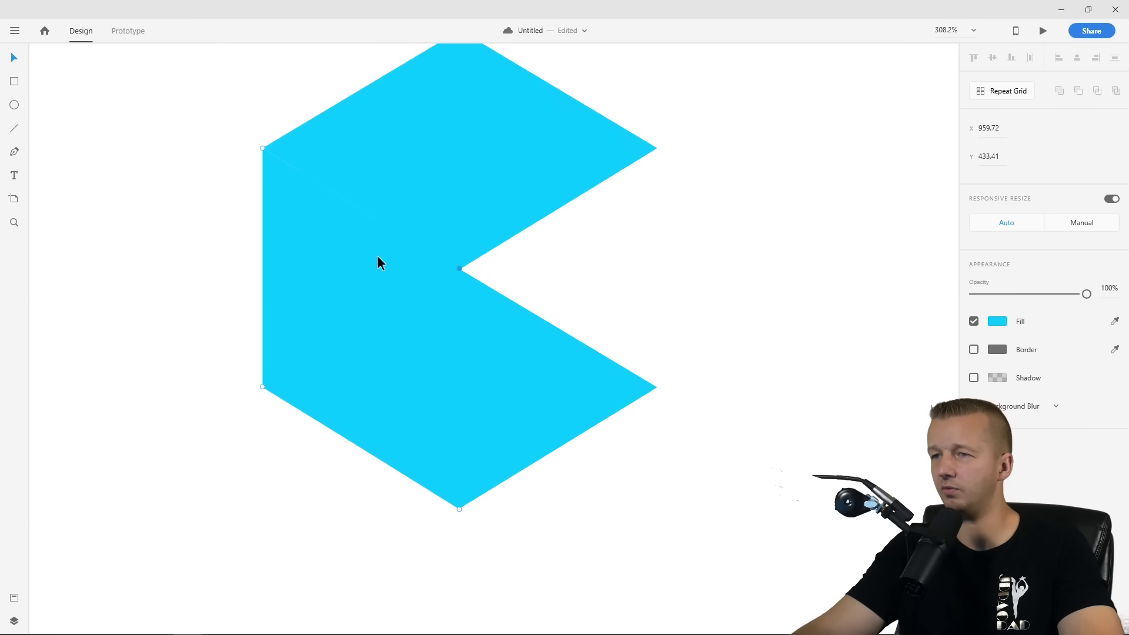
# Duplicate the left face mirrored horizontally to form the block's right face, about 109 wide
pyautogui.click(13, 57)
pyautogui.click(320, 233)
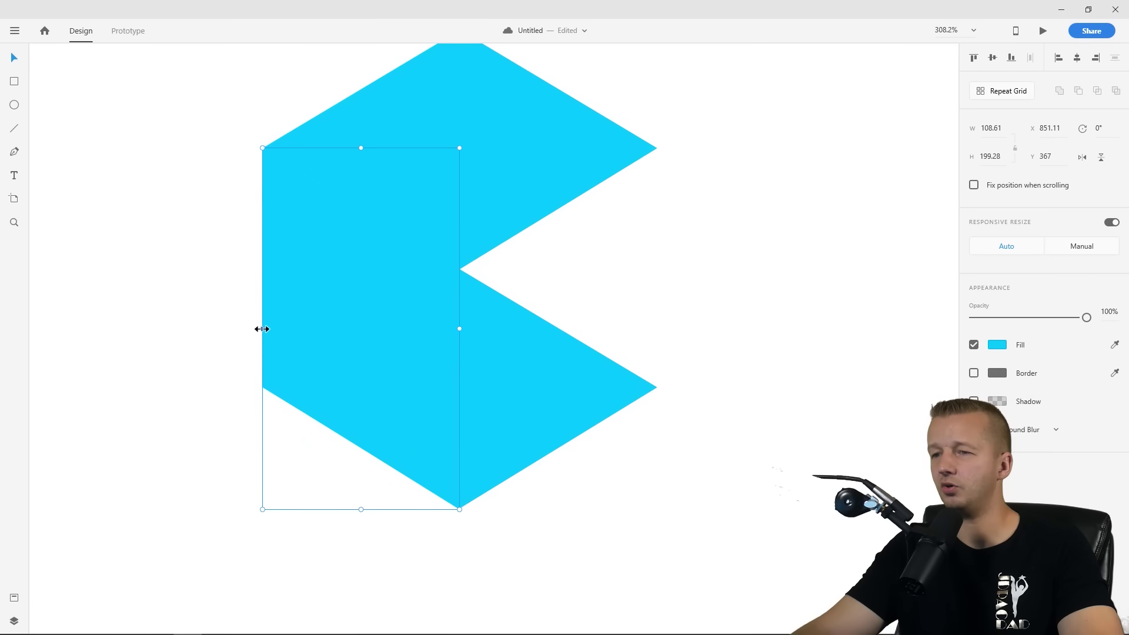
pyautogui.moveTo(262, 328); pyautogui.dragTo(657, 310)
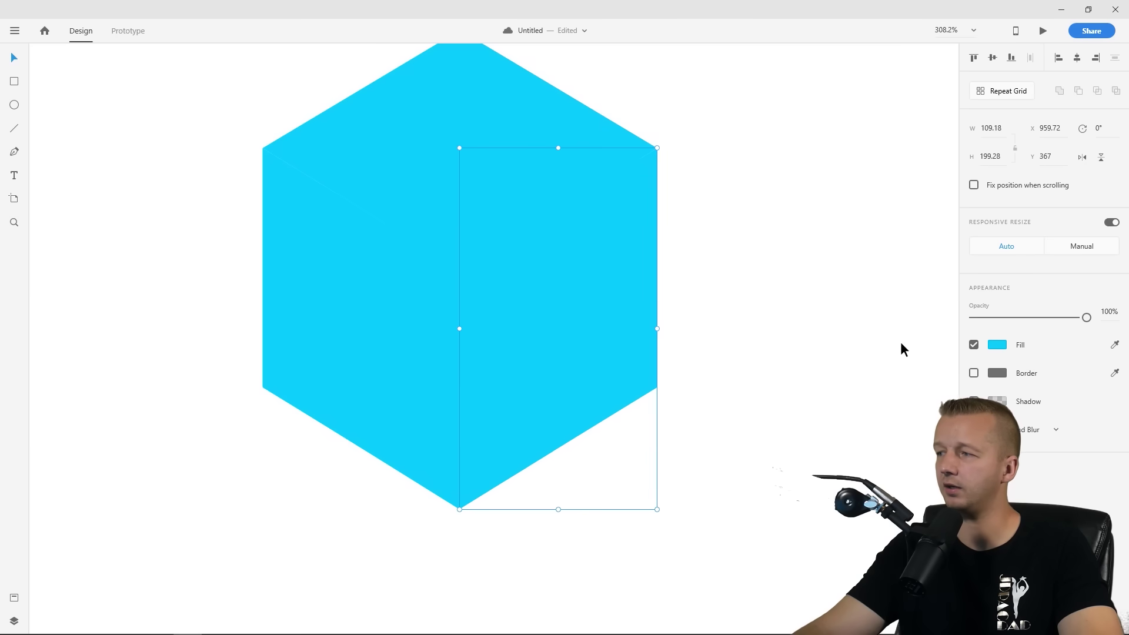
# Darken the right face's fill to #0089B4
pyautogui.click(997, 345)
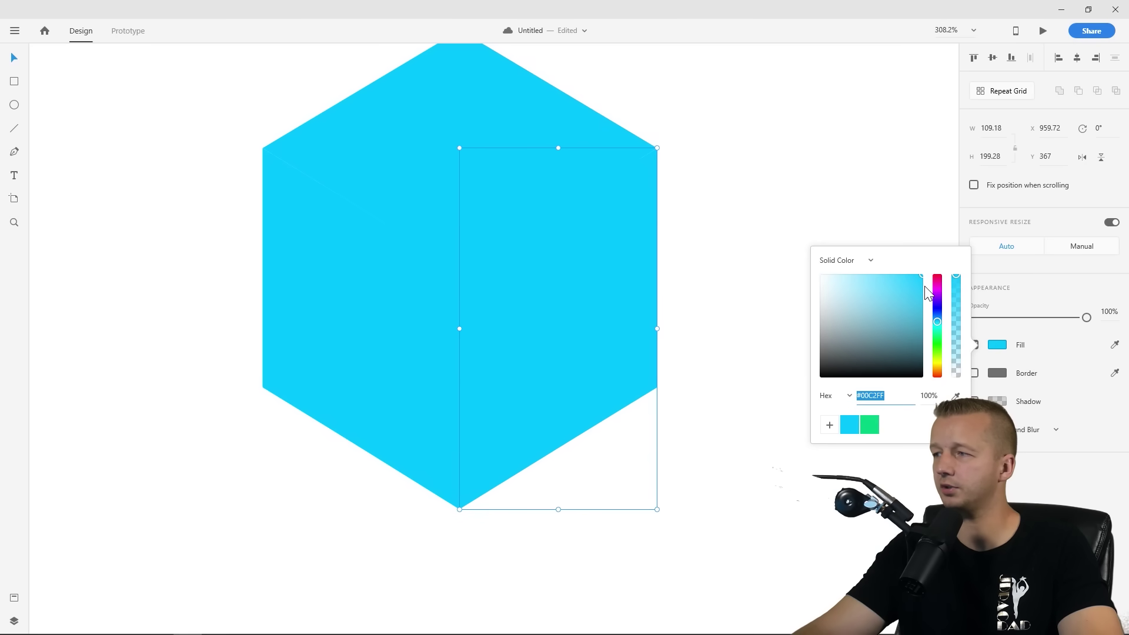
pyautogui.moveTo(919, 284); pyautogui.dragTo(938, 307)
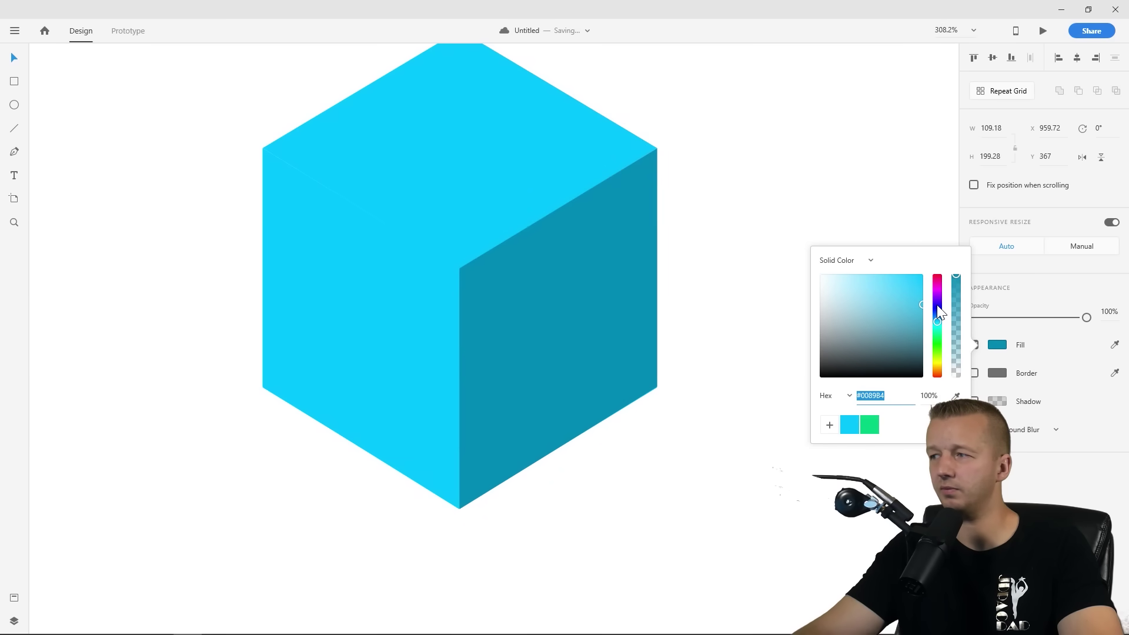
pyautogui.click(761, 234)
# Lighten the fill of the block's top diamond to a paler cyan than the left face
pyautogui.scroll(-2, 689, 265)
pyautogui.scroll(-2, 689, 265)
pyautogui.moveTo(753, 254); pyautogui.dragTo(694, 257)
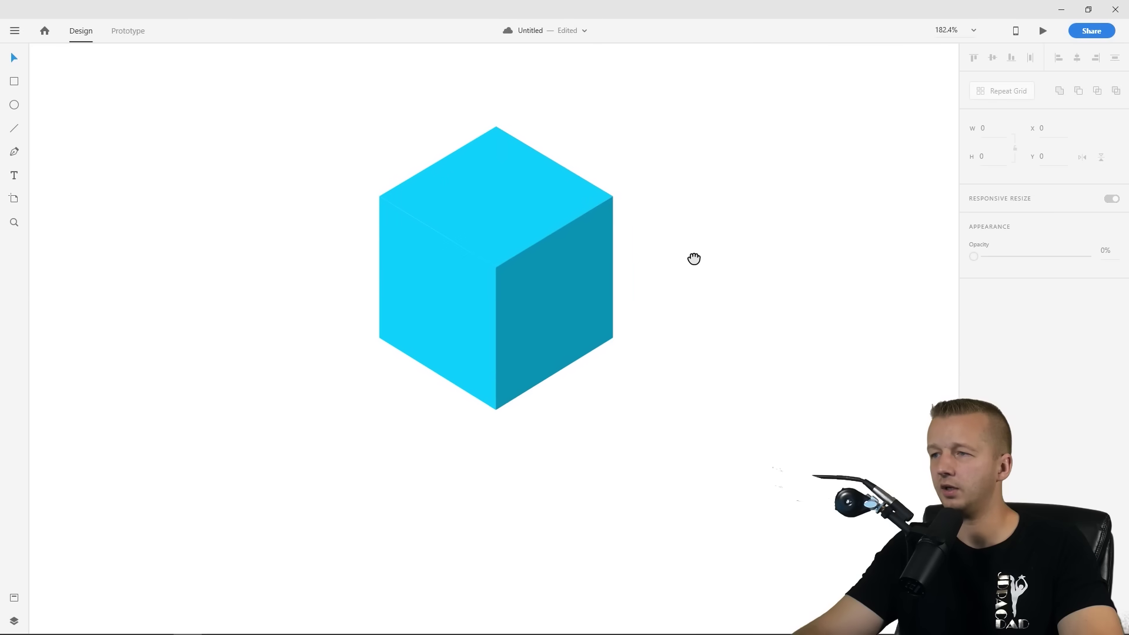
pyautogui.click(465, 202)
pyautogui.click(997, 345)
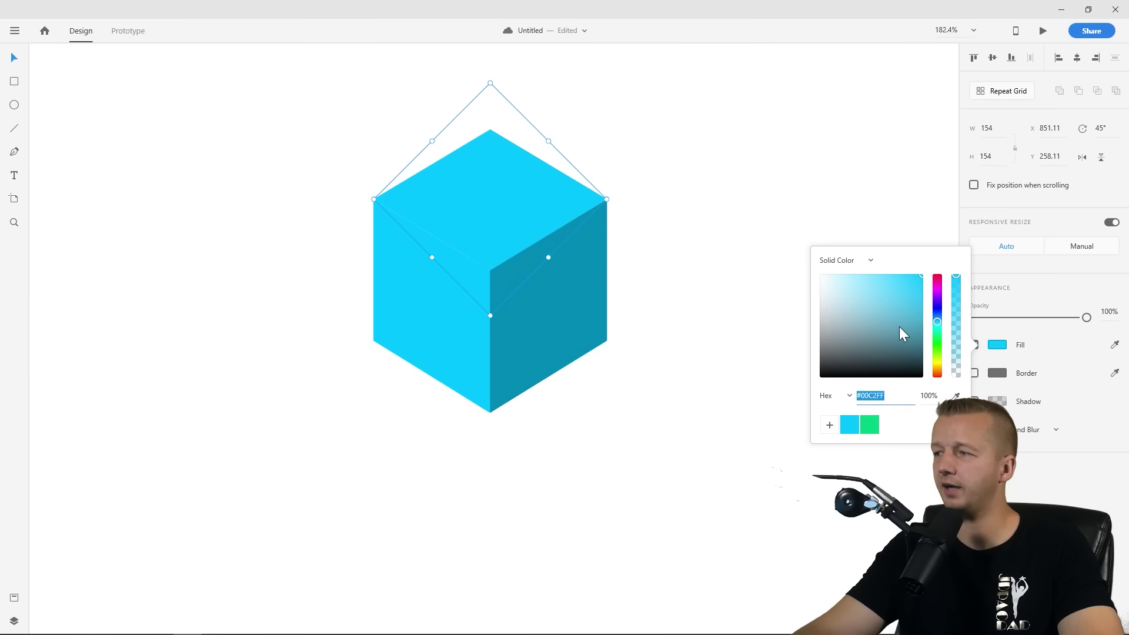
pyautogui.moveTo(922, 294); pyautogui.dragTo(892, 267)
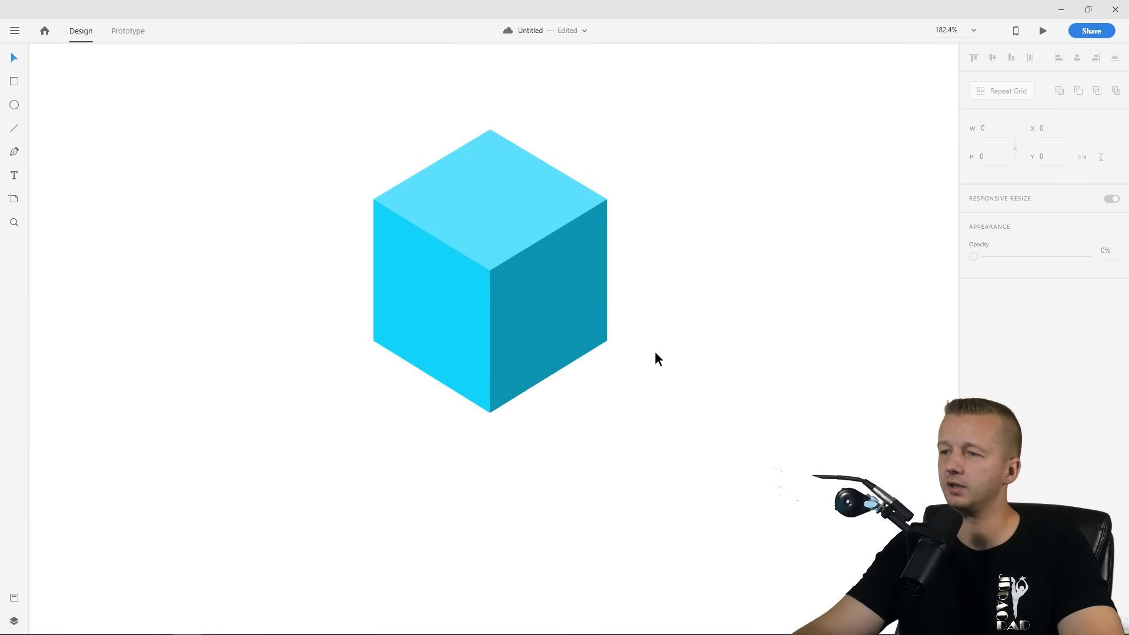
# Move the right face aside to delete the leftover lower diamond behind it, and return the face to its place on the cube
pyautogui.scroll(-3, 654, 352)
pyautogui.scroll(3, 711, 350)
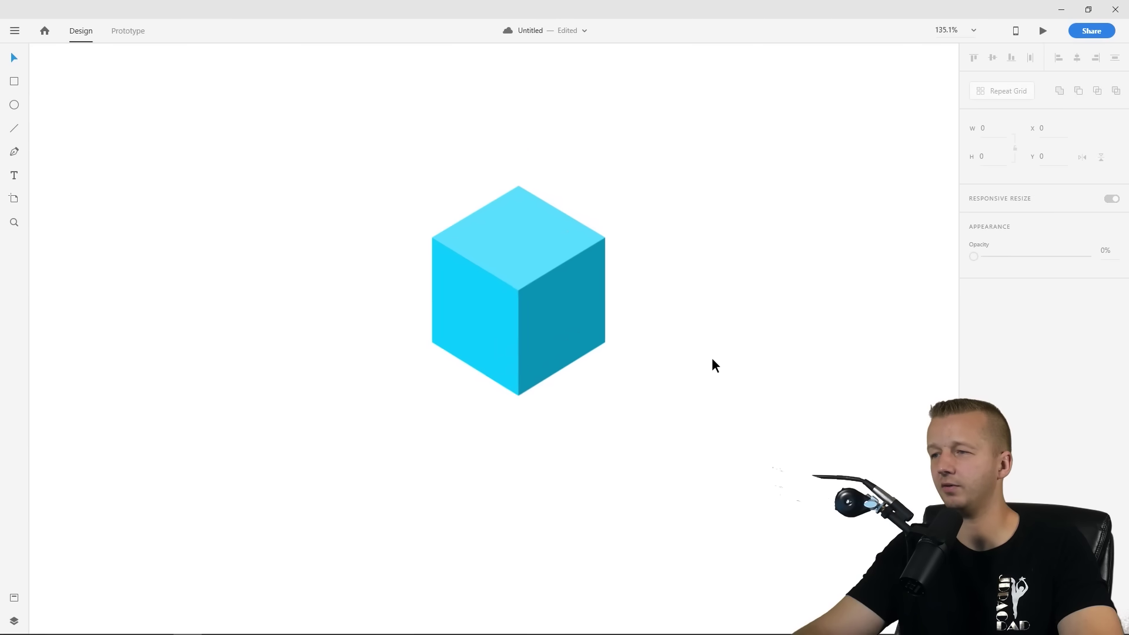
pyautogui.click(546, 308)
pyautogui.moveTo(546, 308); pyautogui.dragTo(616, 335)
pyautogui.click(537, 319)
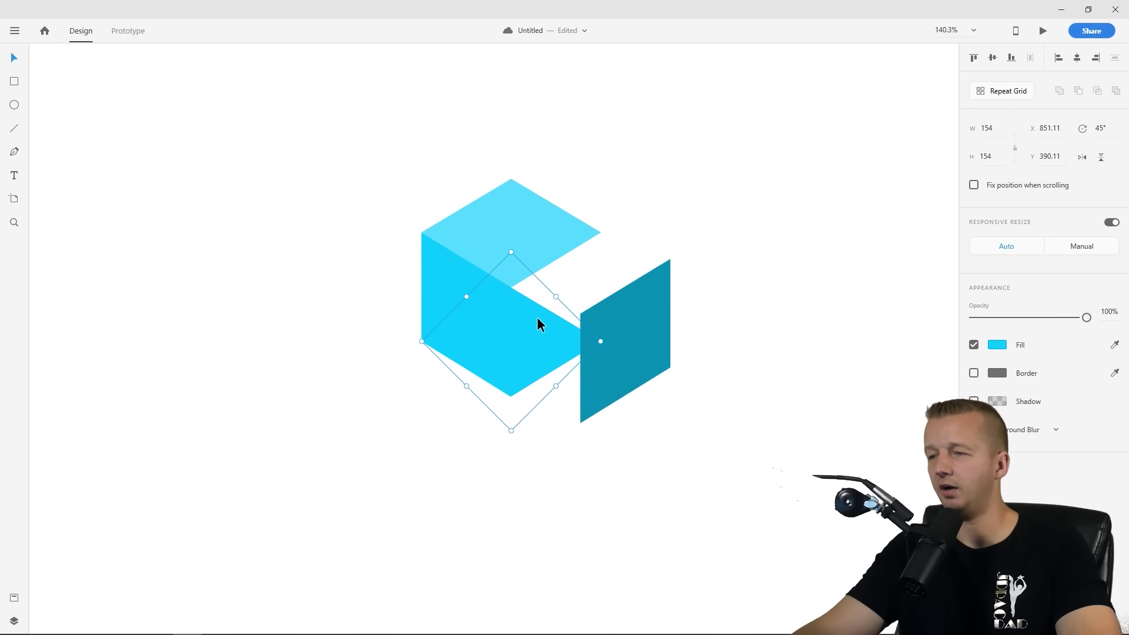
pyautogui.click(614, 334)
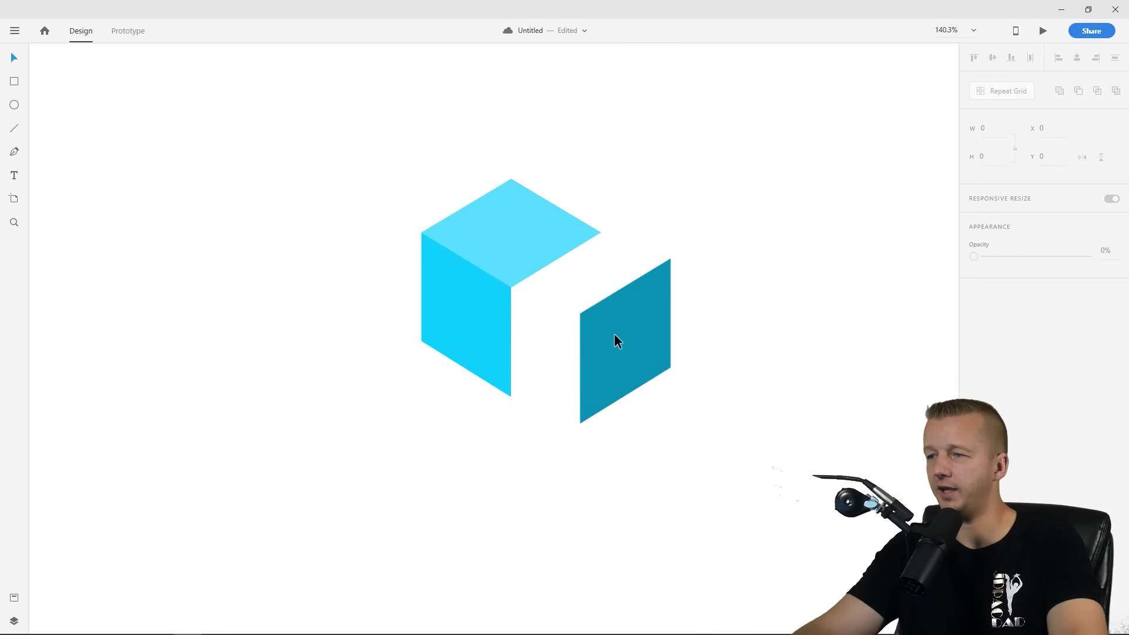
pyautogui.moveTo(614, 333); pyautogui.dragTo(543, 308)
pyautogui.click(667, 324)
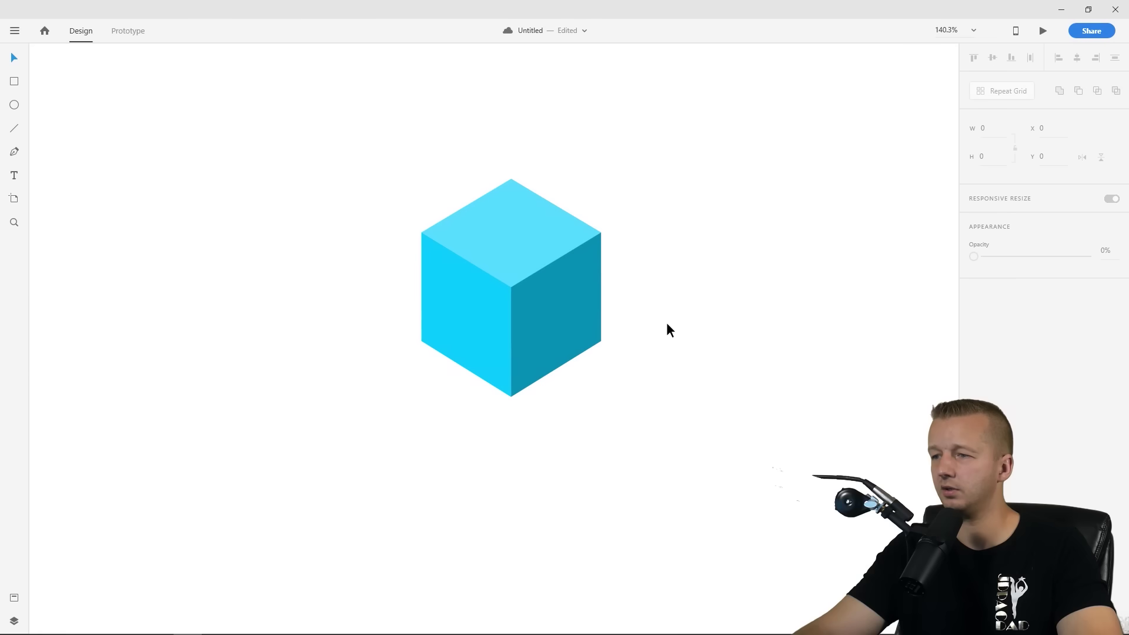
# Review the whole home page layout, checking the header logo mark and each of the cube's three faces
pyautogui.keyDown('ctrl'); pyautogui.scroll(-3, 673, 320); pyautogui.keyUp('ctrl')
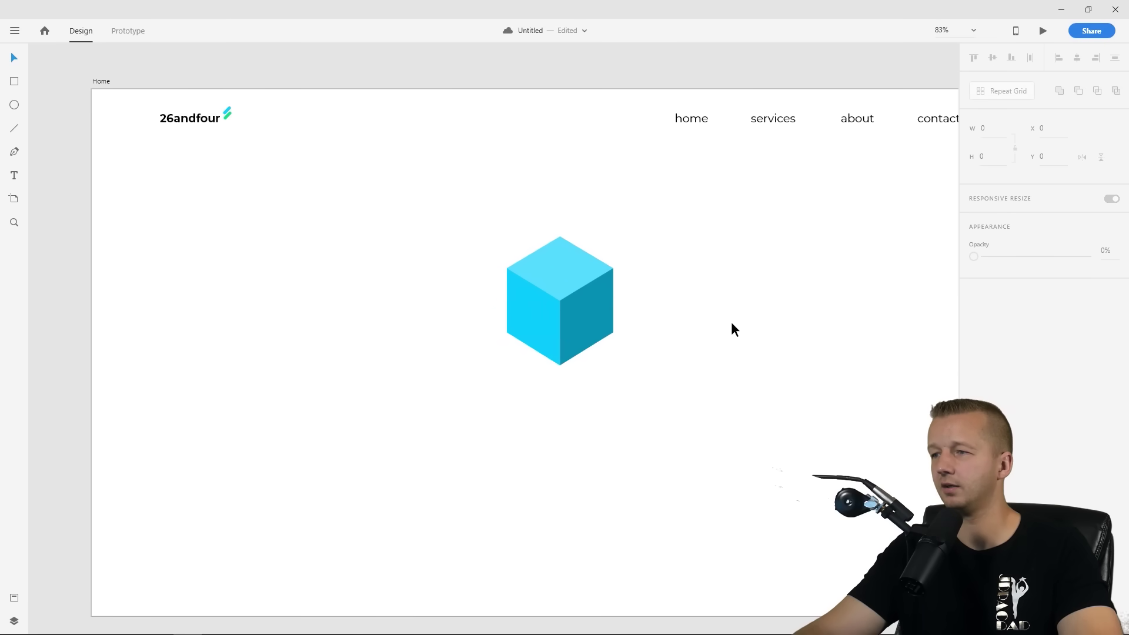
pyautogui.keyDown('ctrl'); pyautogui.scroll(-3, 732, 322); pyautogui.keyUp('ctrl')
pyautogui.moveTo(731, 327); pyautogui.dragTo(637, 267)
pyautogui.keyDown('ctrl'); pyautogui.scroll(2, 588, 305); pyautogui.keyUp('ctrl')
pyautogui.keyDown('ctrl'); pyautogui.scroll(1, 586, 304); pyautogui.keyUp('ctrl')
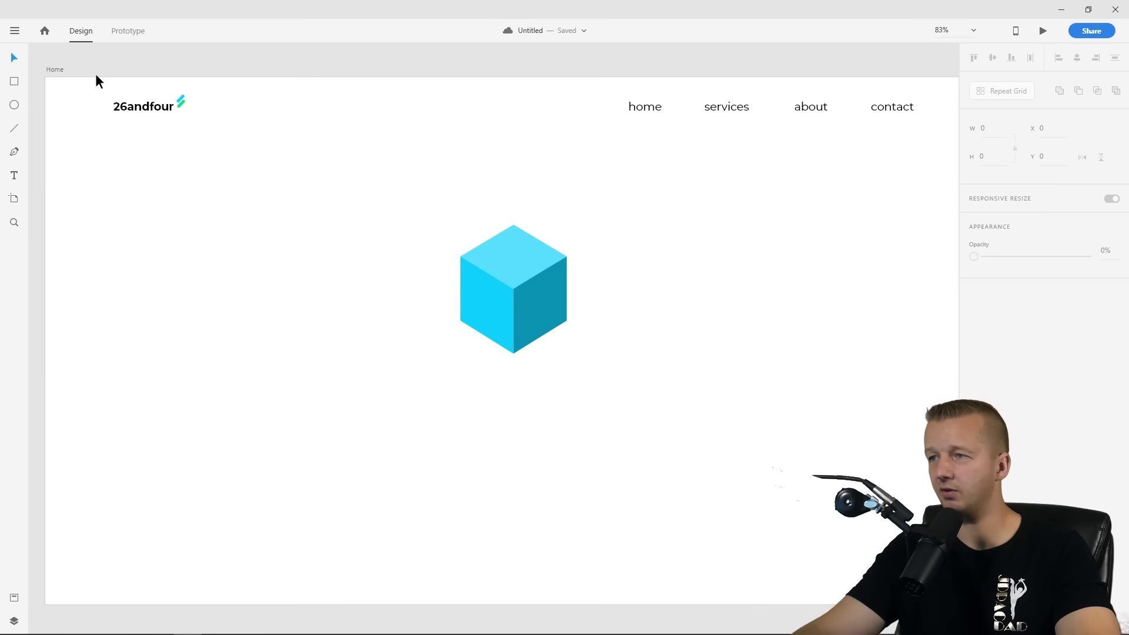
pyautogui.moveTo(93, 76); pyautogui.dragTo(895, 384)
pyautogui.click(892, 385)
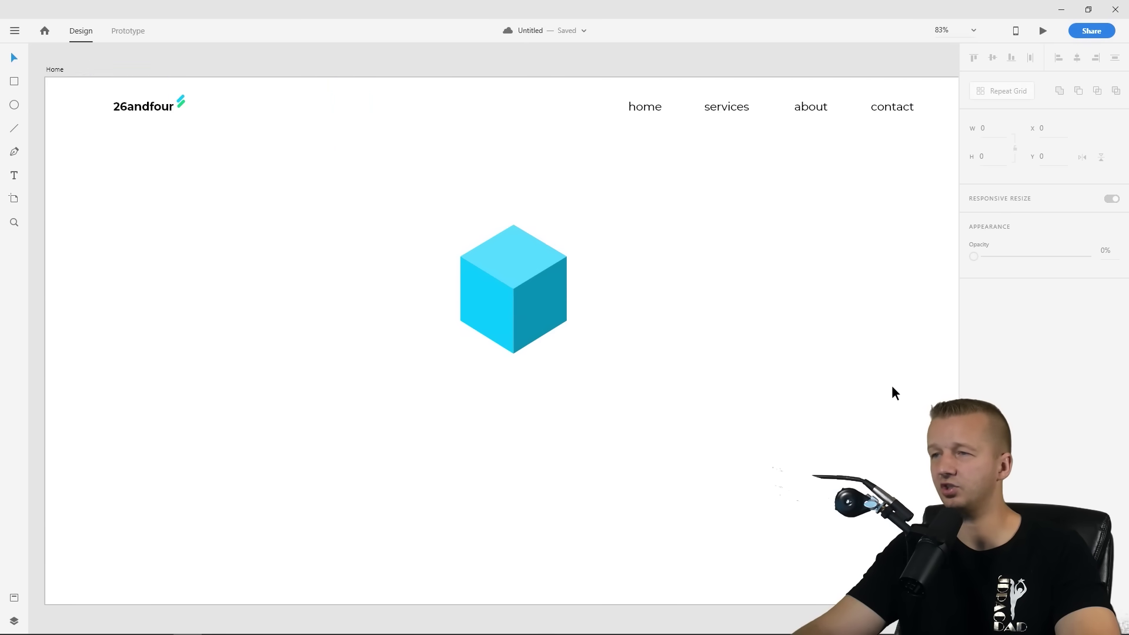
pyautogui.click(179, 101)
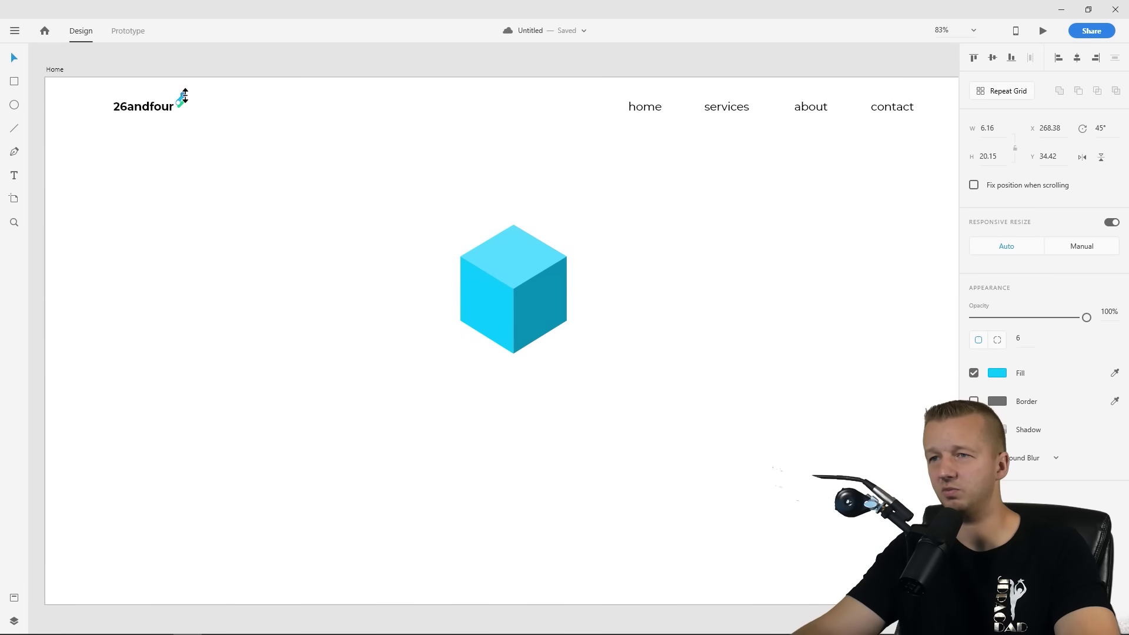
pyautogui.click(524, 288)
pyautogui.click(502, 262)
pyautogui.click(497, 292)
pyautogui.click(548, 322)
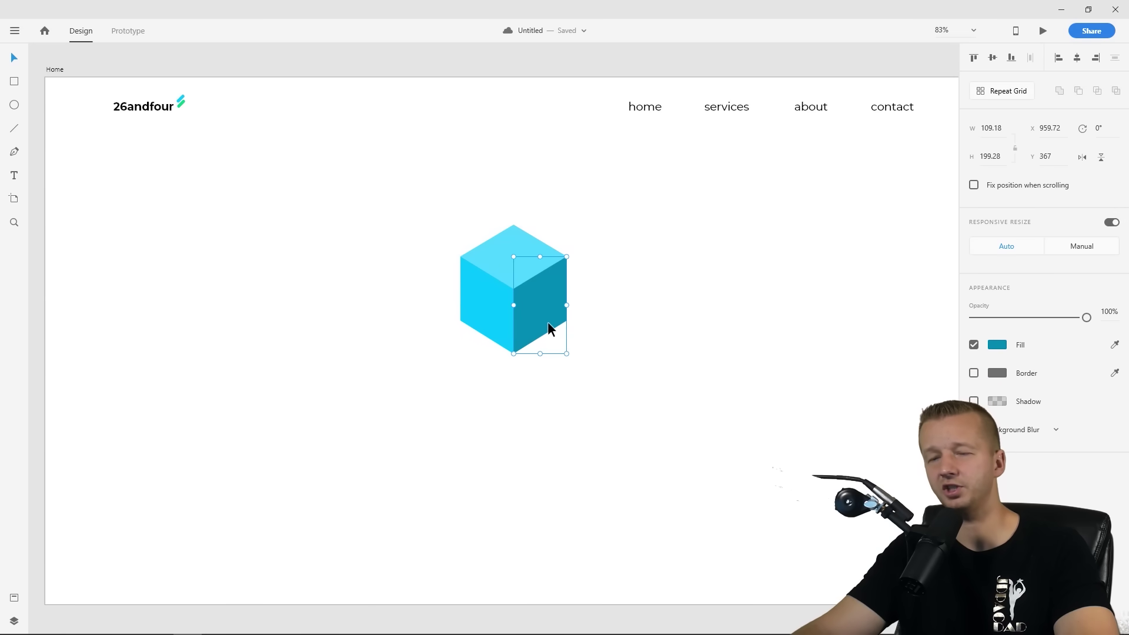
pyautogui.click(754, 234)
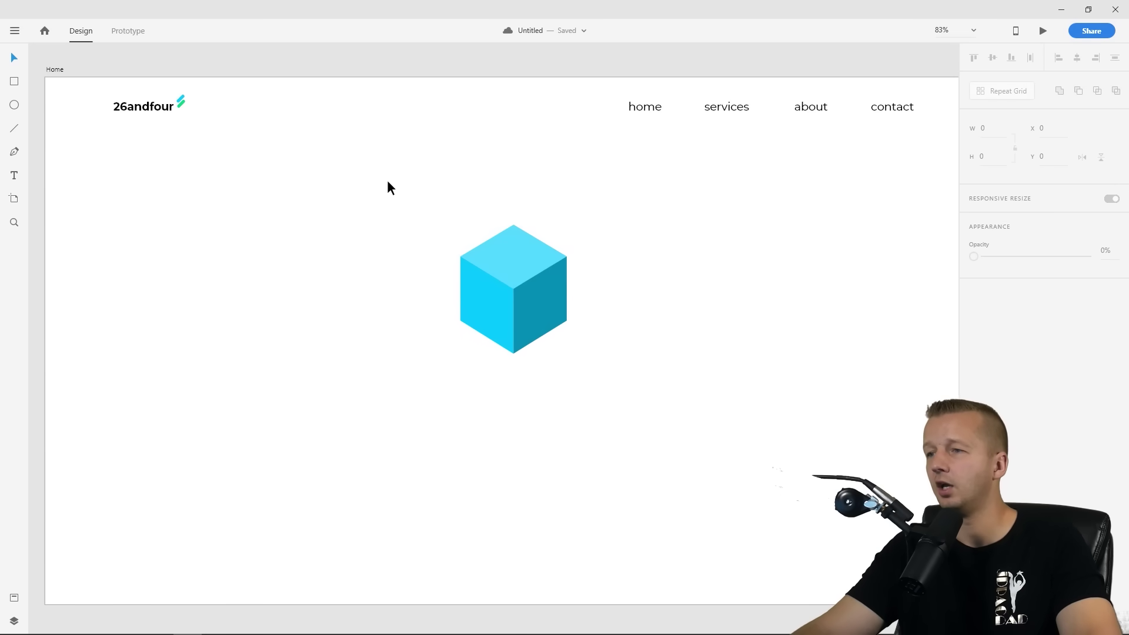
pyautogui.moveTo(387, 180); pyautogui.dragTo(700, 415)
pyautogui.click(677, 291)
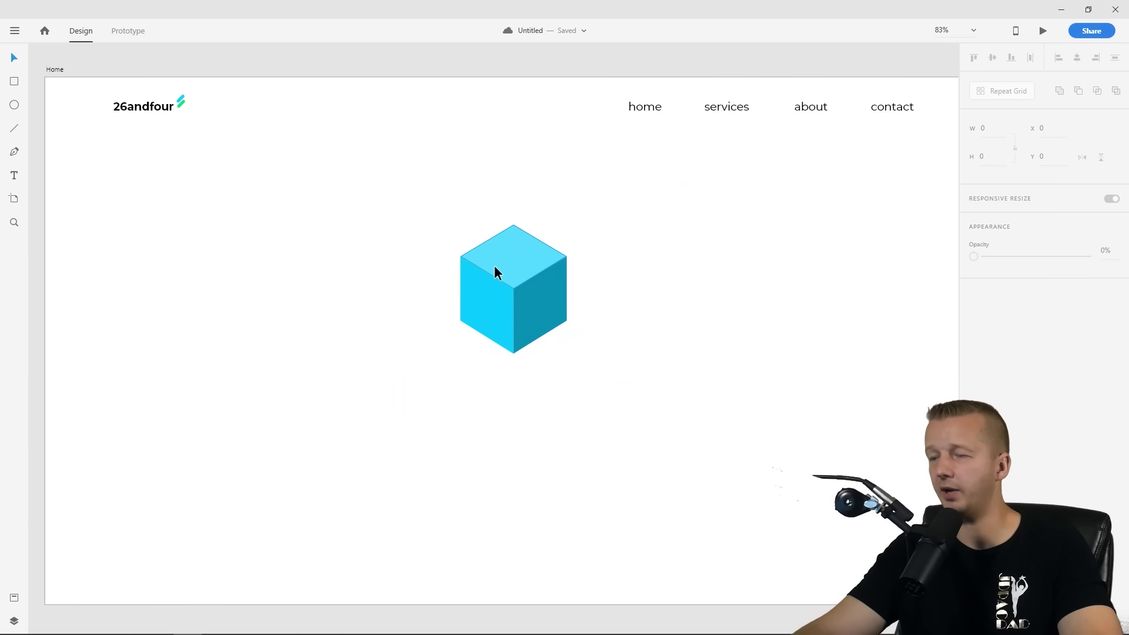
# Scale a copy of the cube's left face about its centre to about 23 × 43 and fill it with pale cyan #C9F2FF
pyautogui.scroll(10, 492, 327)
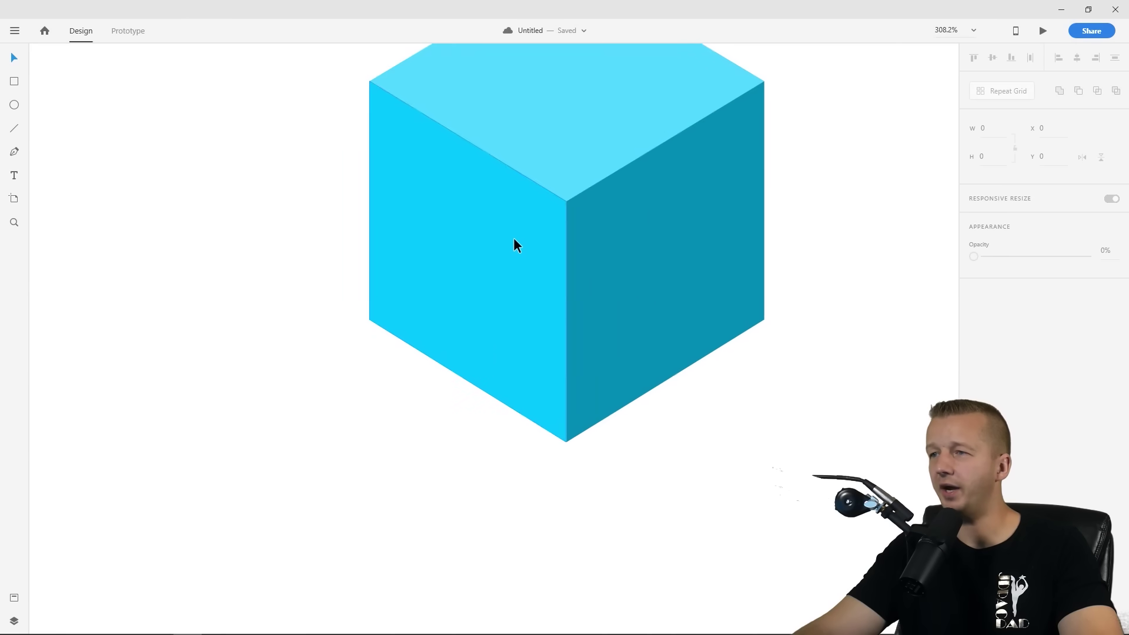
pyautogui.click(469, 274)
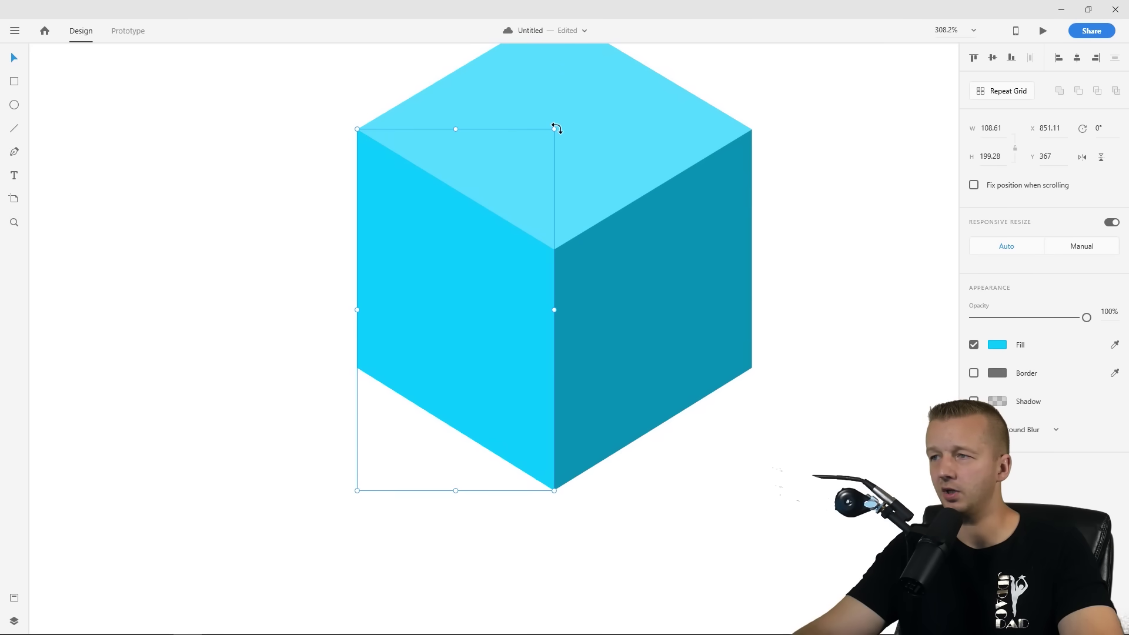
pyautogui.moveTo(553, 128); pyautogui.dragTo(476, 271)
pyautogui.click(1000, 345)
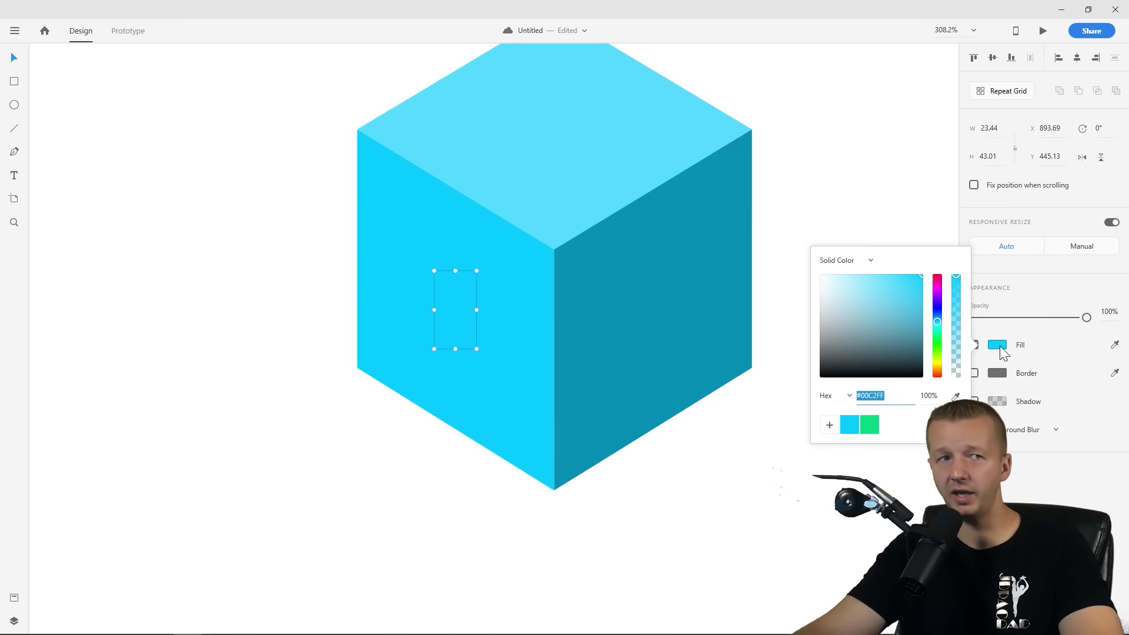
pyautogui.moveTo(854, 295); pyautogui.dragTo(841, 262)
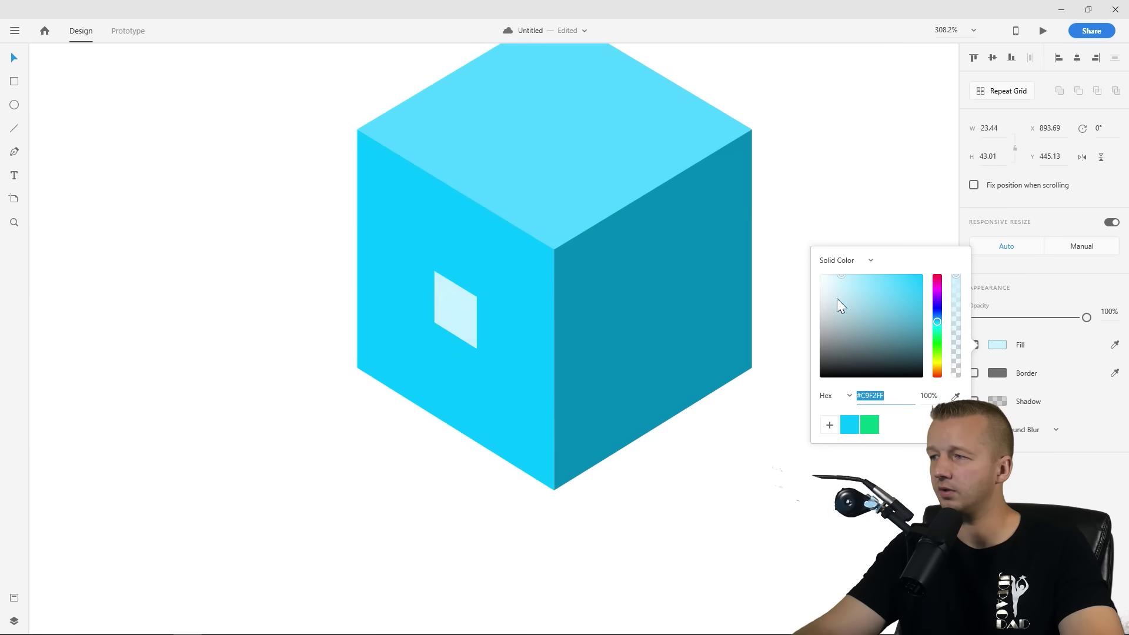
# Shrink the pale parallelogram to about 8 × 15 and place it near the upper-left corner of the cube's left face
pyautogui.click(463, 302)
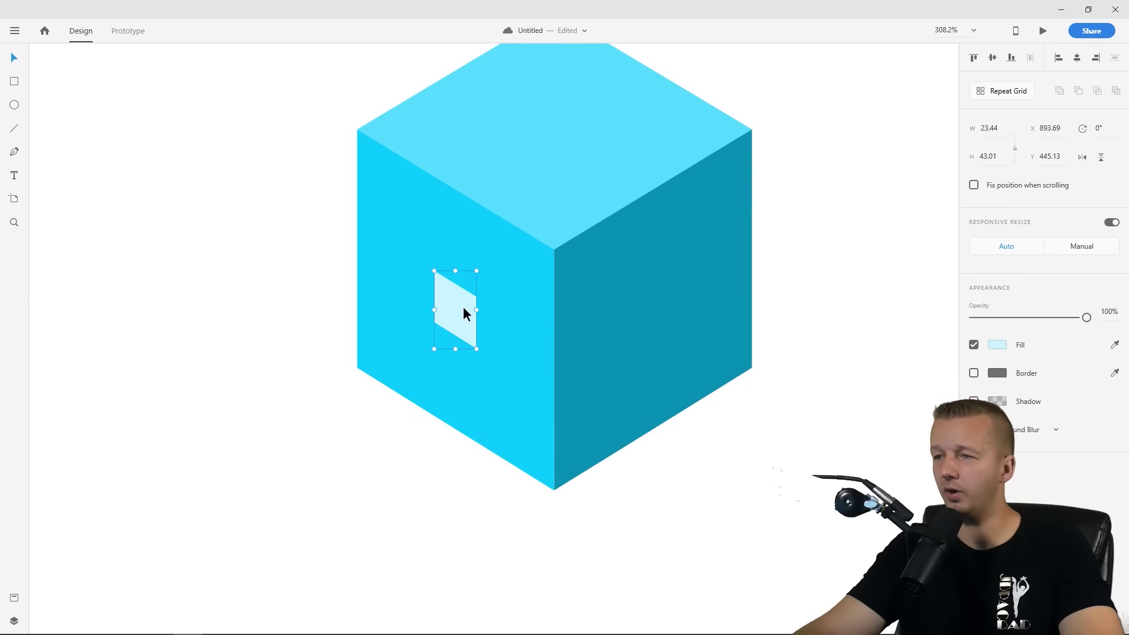
pyautogui.moveTo(476, 271); pyautogui.dragTo(439, 334)
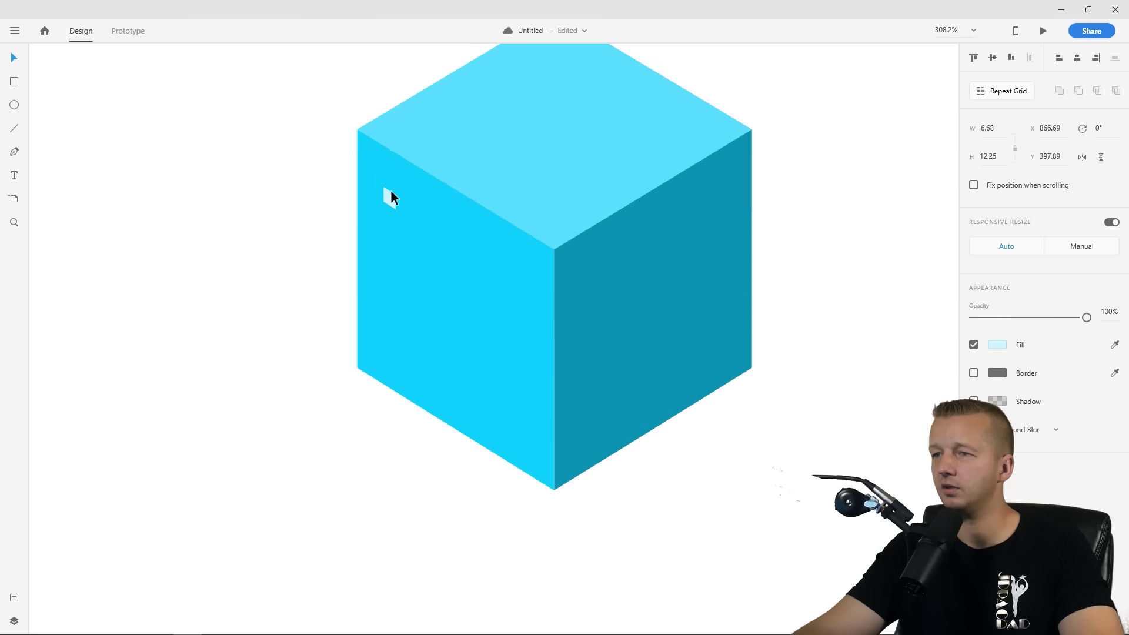
pyautogui.moveTo(381, 182); pyautogui.dragTo(381, 182)
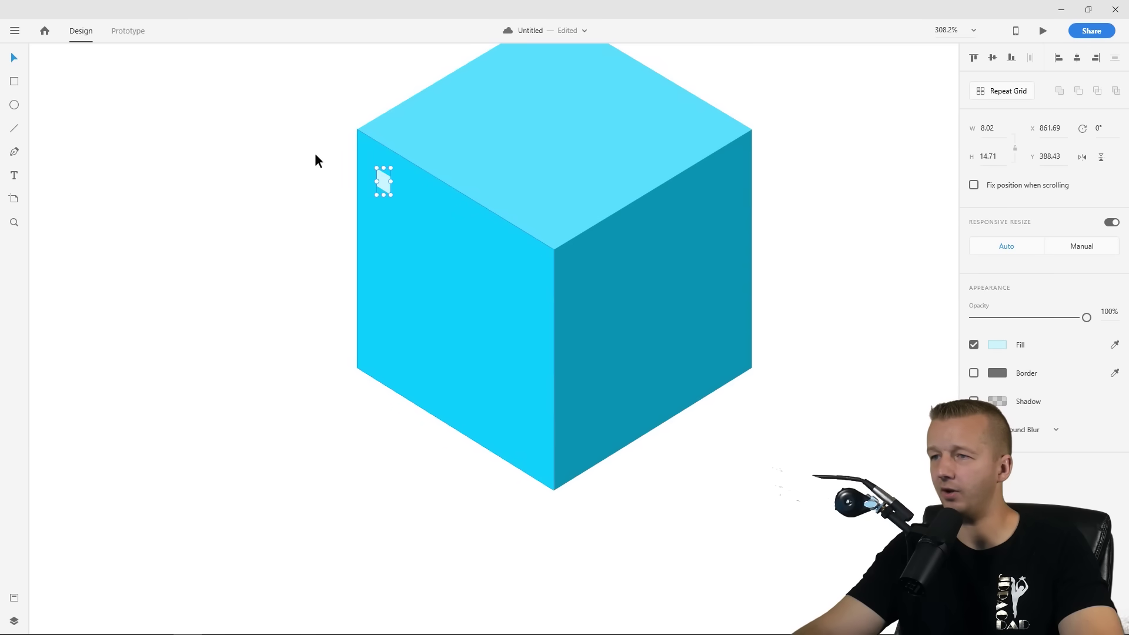
pyautogui.click(206, 178)
pyautogui.click(384, 182)
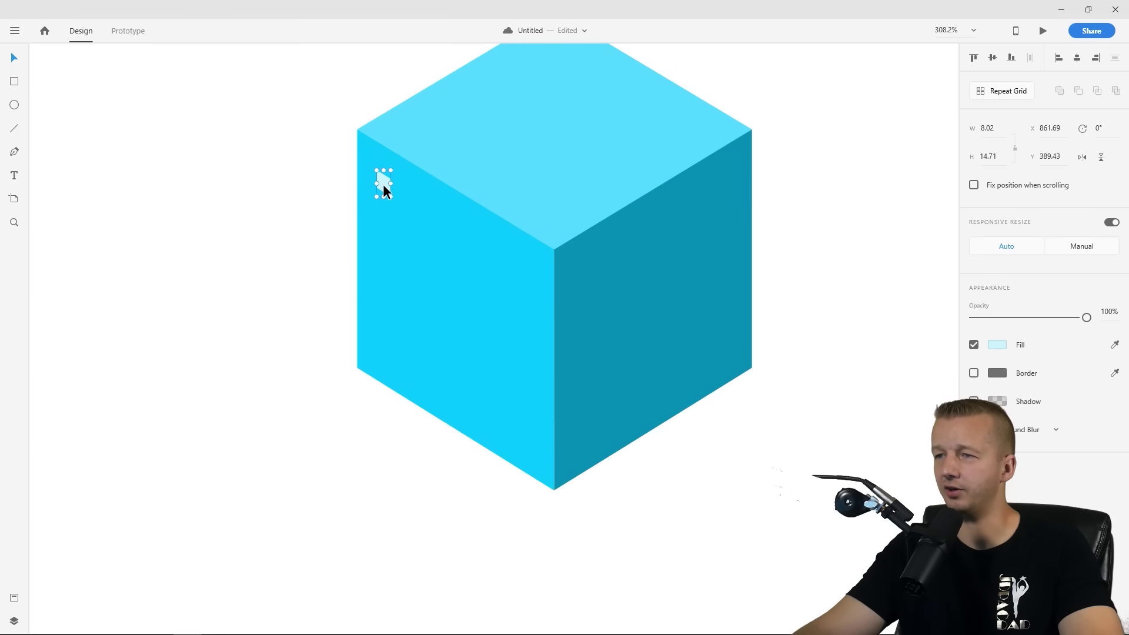
# Repeat the small parallelogram down the left face as an evenly spaced column of six and nudge the column up 2 px
pyautogui.click(1007, 93)
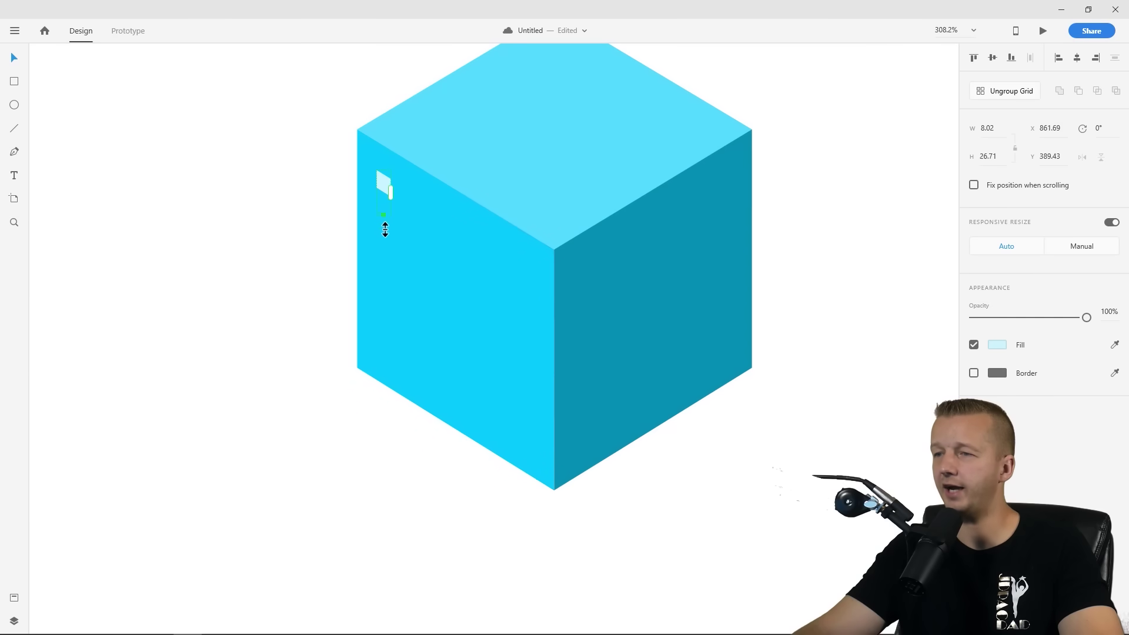
pyautogui.moveTo(385, 229); pyautogui.dragTo(389, 334)
pyautogui.moveTo(388, 376); pyautogui.dragTo(387, 391)
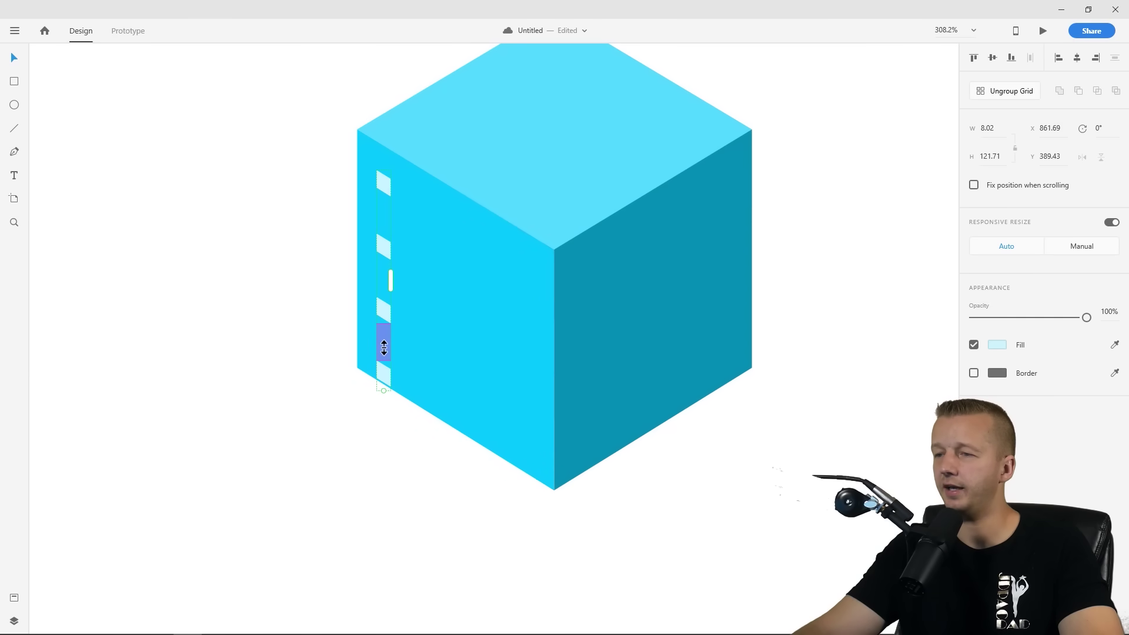
pyautogui.moveTo(384, 348); pyautogui.dragTo(383, 244)
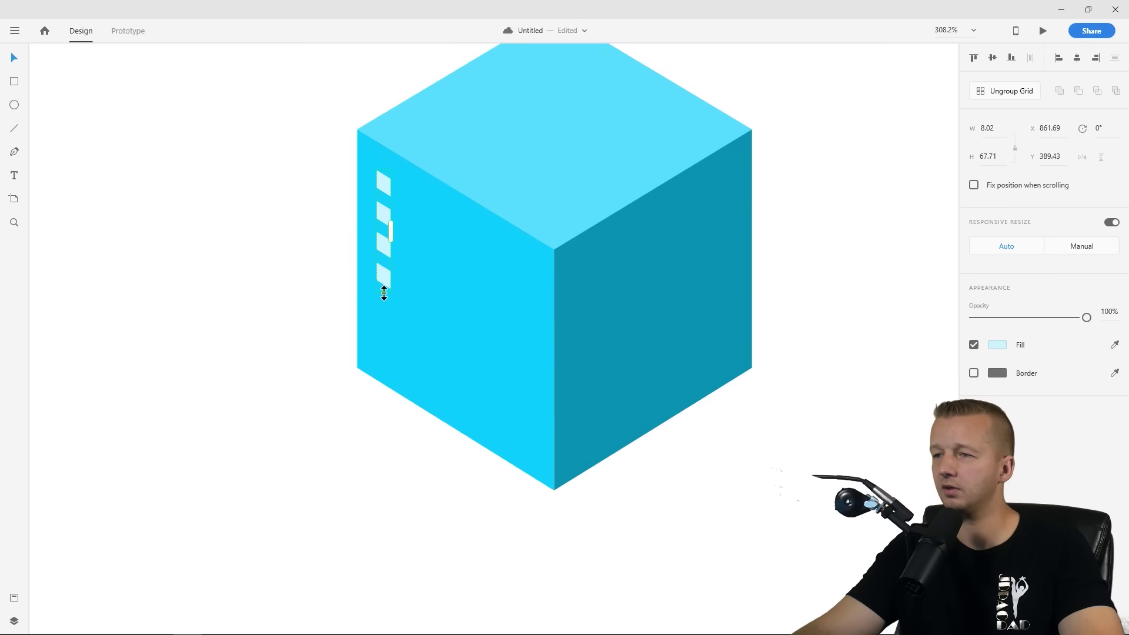
pyautogui.moveTo(383, 290); pyautogui.dragTo(386, 371)
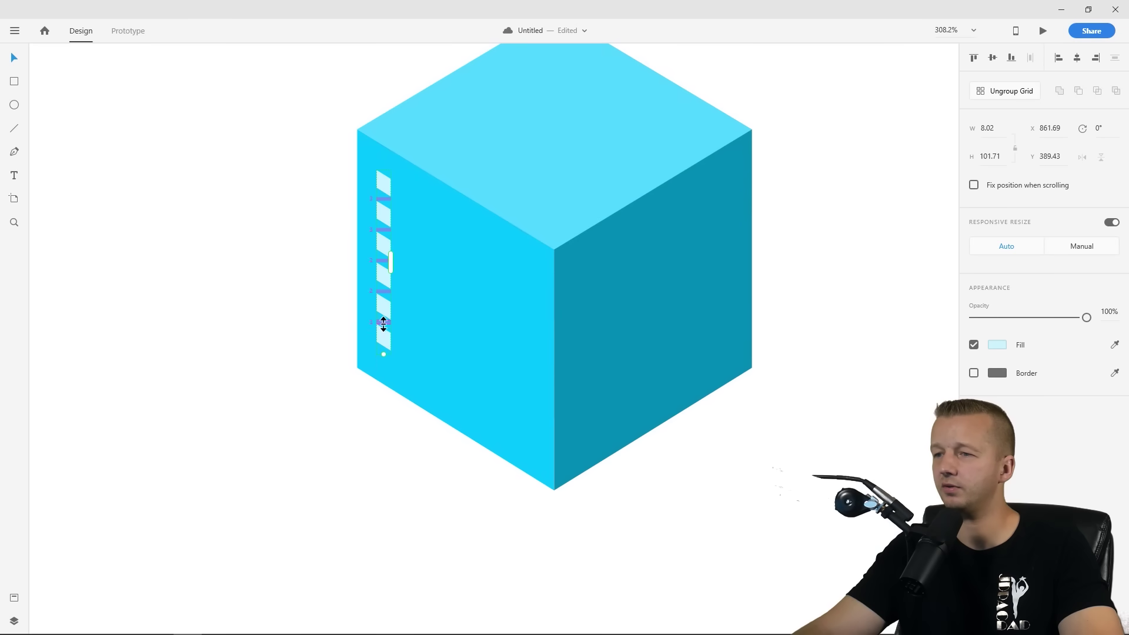
pyautogui.moveTo(383, 323); pyautogui.dragTo(385, 333)
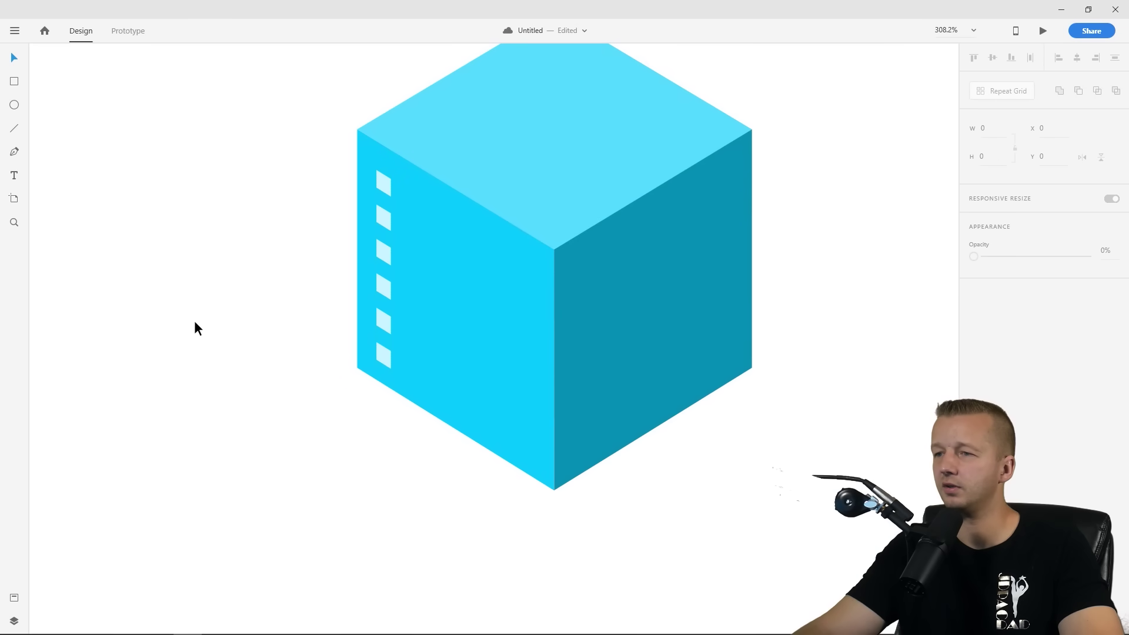
pyautogui.press('Up')
pyautogui.press('Up')
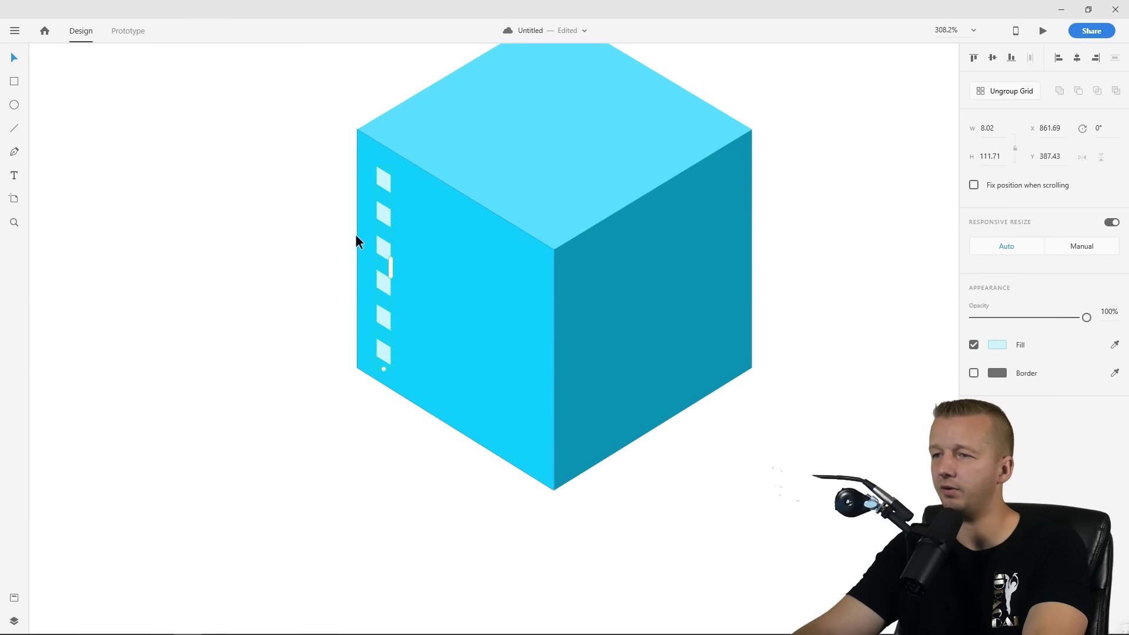
pyautogui.click(305, 153)
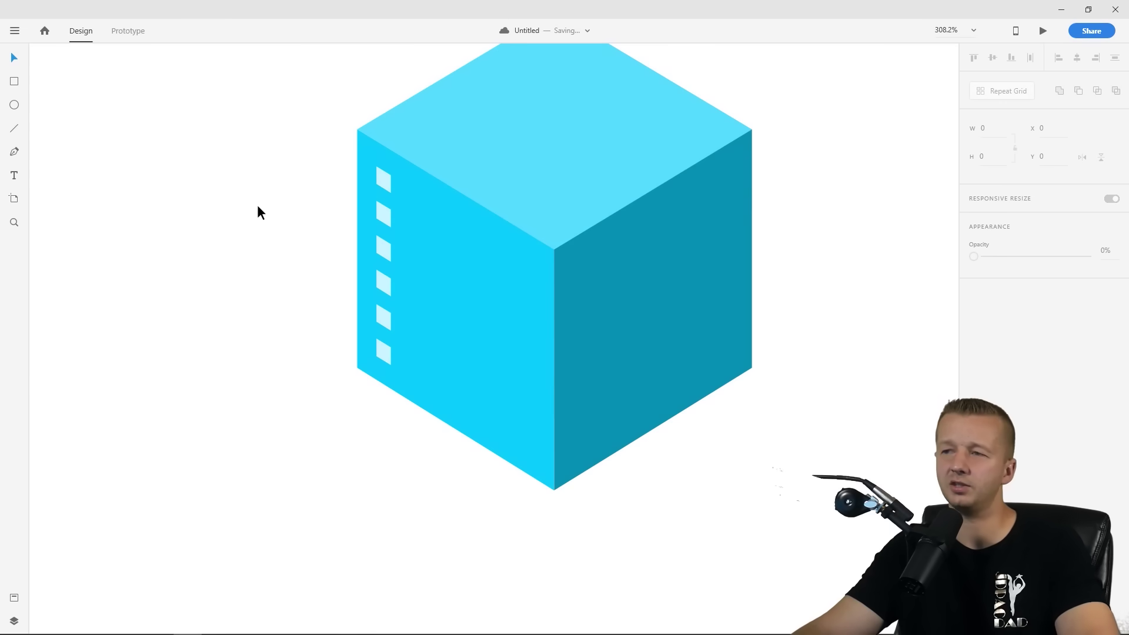
# Duplicate the column of six parallelograms just to its right, following the face's slope, and ungroup the copy's repeat grid
pyautogui.click(384, 182)
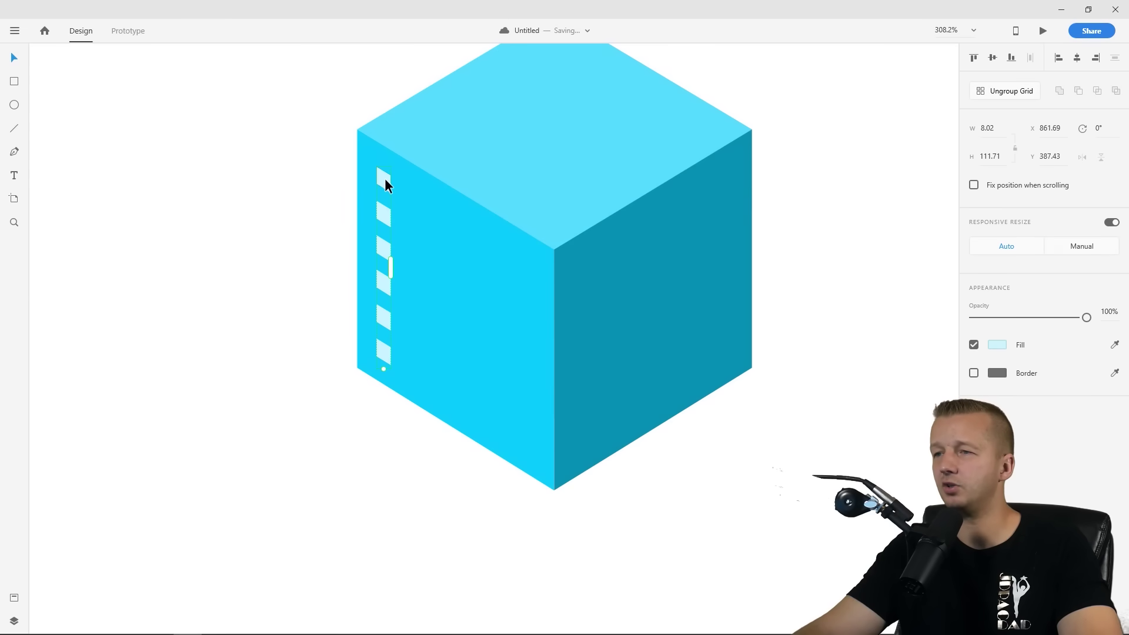
pyautogui.moveTo(385, 181); pyautogui.dragTo(413, 199)
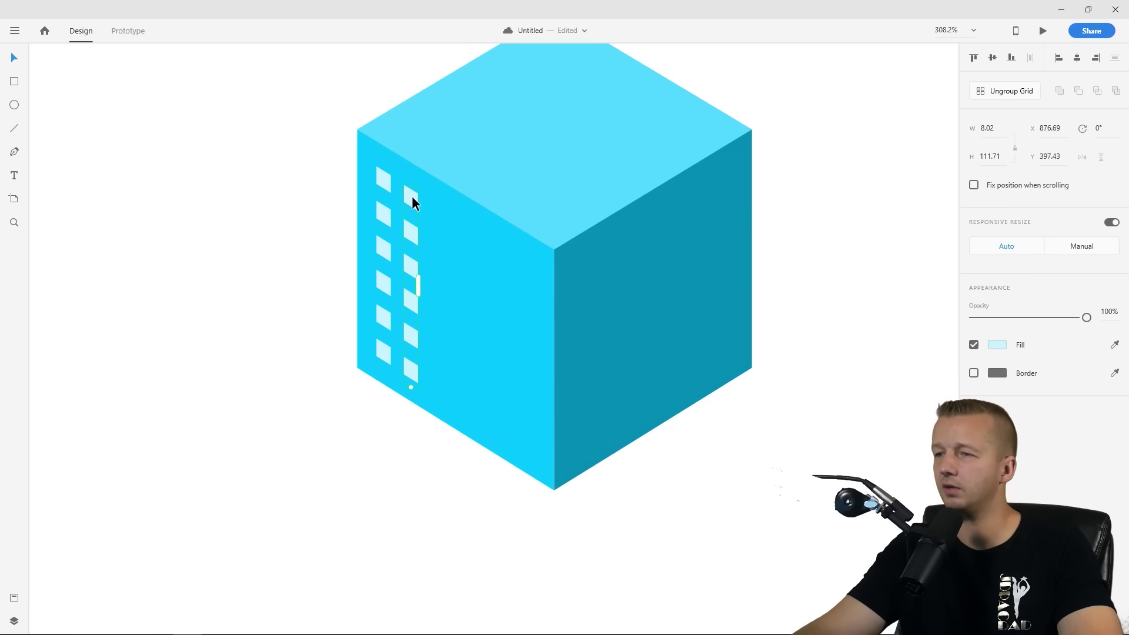
pyautogui.click(1006, 91)
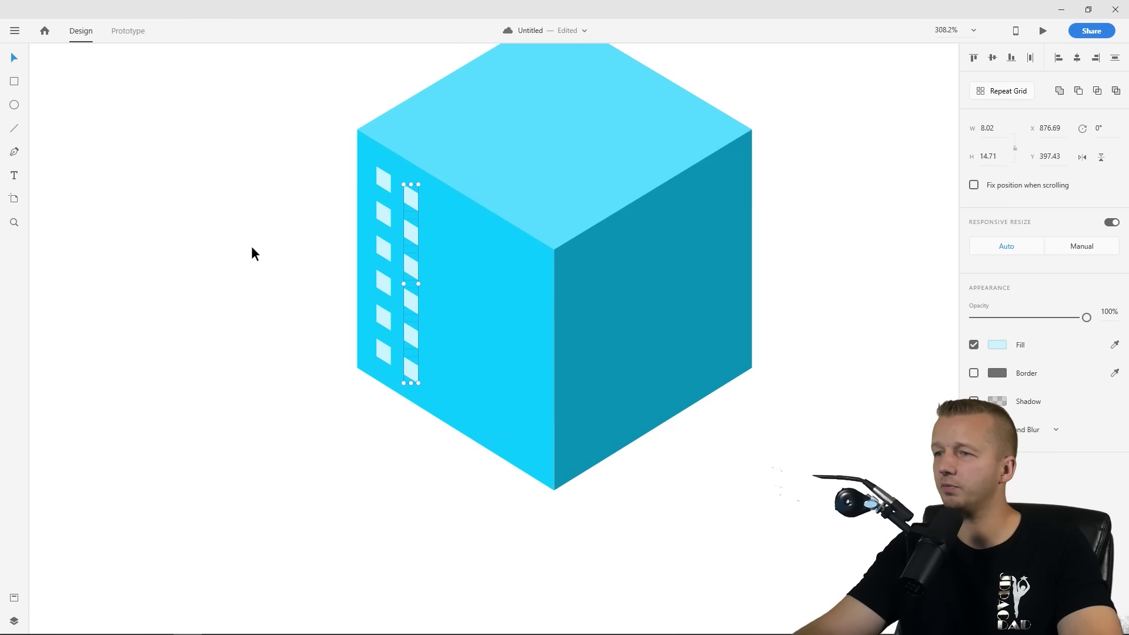
# Delete the five lower parallelograms of the copied column, keeping only its top one
pyautogui.click(306, 238)
pyautogui.click(404, 232)
pyautogui.doubleClick(407, 232)
pyautogui.keyDown('shift'); pyautogui.click(407, 265); pyautogui.keyUp('shift')
pyautogui.keyDown('shift'); pyautogui.click(409, 299); pyautogui.keyUp('shift')
pyautogui.press('Delete')
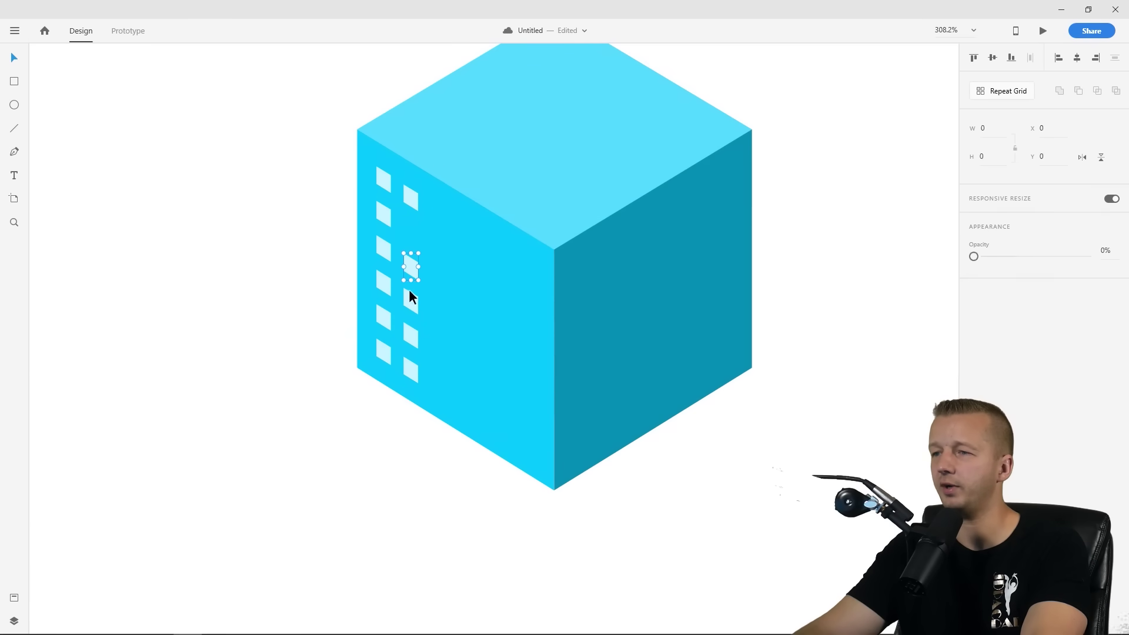
pyautogui.click(411, 329)
pyautogui.keyDown('shift'); pyautogui.click(411, 360); pyautogui.keyUp('shift')
pyautogui.press('Delete')
# Stretch the remaining parallelogram into a slanted bar about 42 × 35 by moving its two right-hand anchor points parallel to the face's edge
pyautogui.click(411, 199)
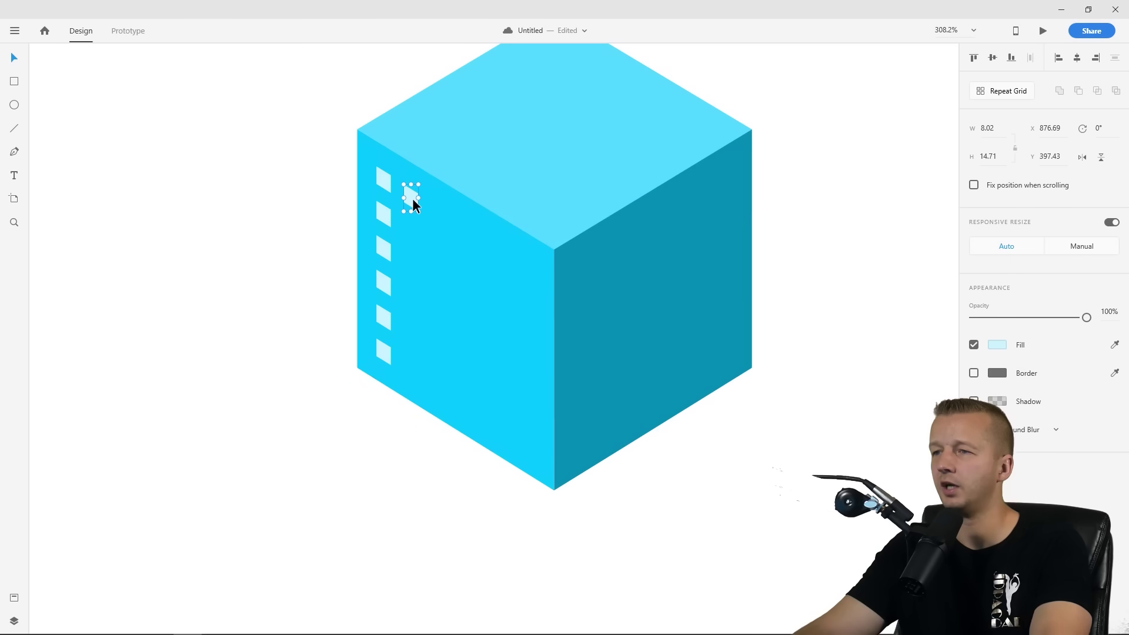
pyautogui.scroll(3, 413, 193)
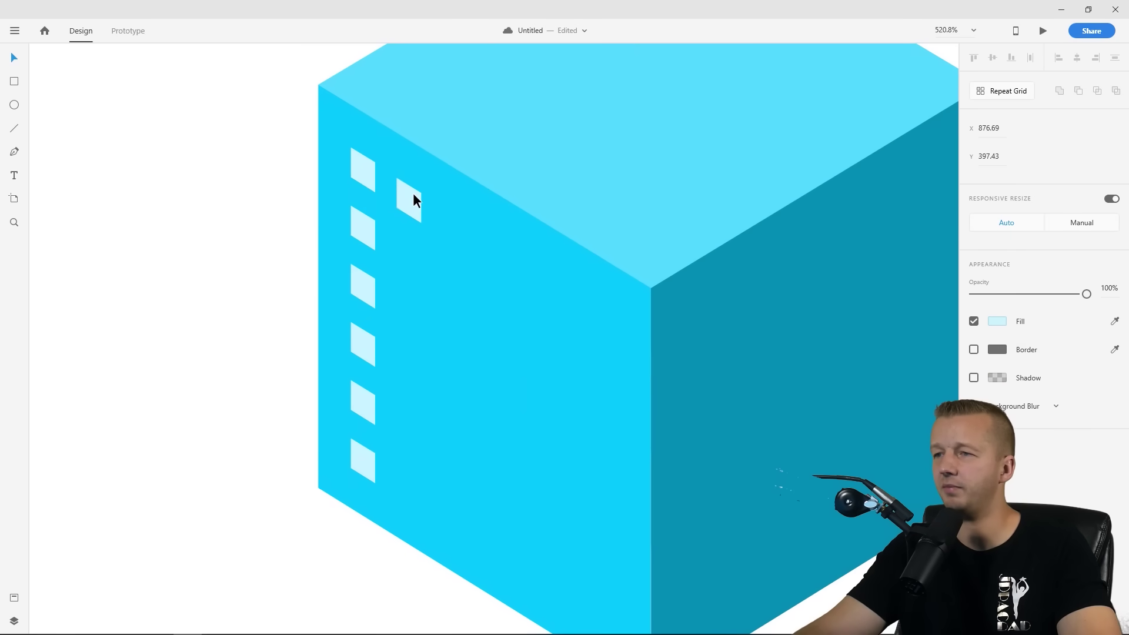
pyautogui.click(421, 192)
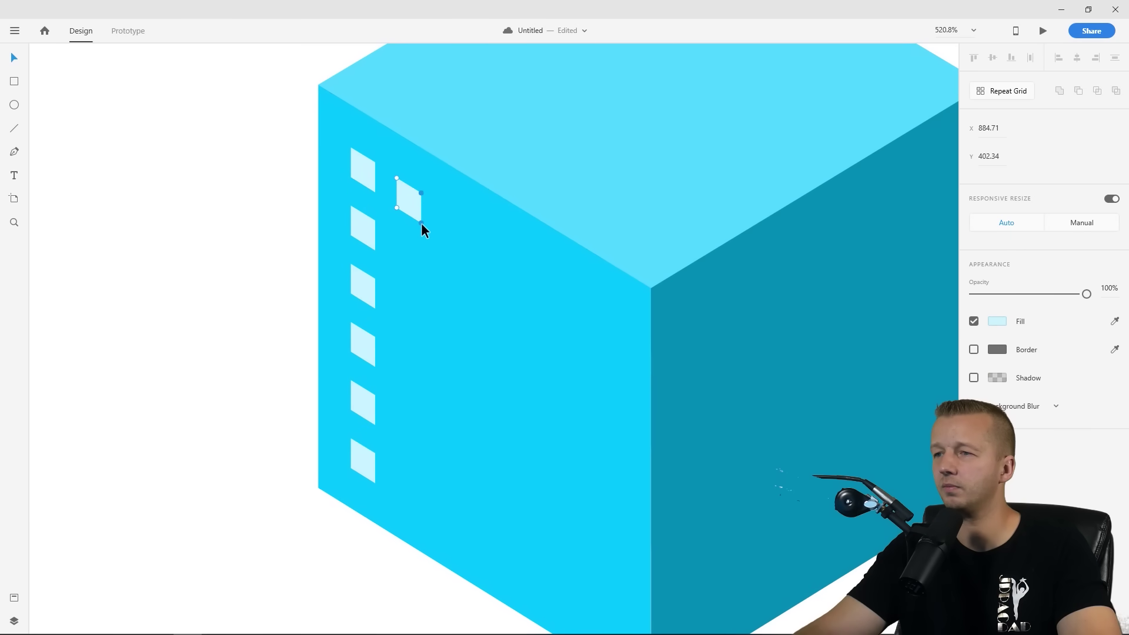
pyautogui.keyDown('shift'); pyautogui.click(421, 224); pyautogui.keyUp('shift')
pyautogui.moveTo(421, 223); pyautogui.dragTo(524, 284)
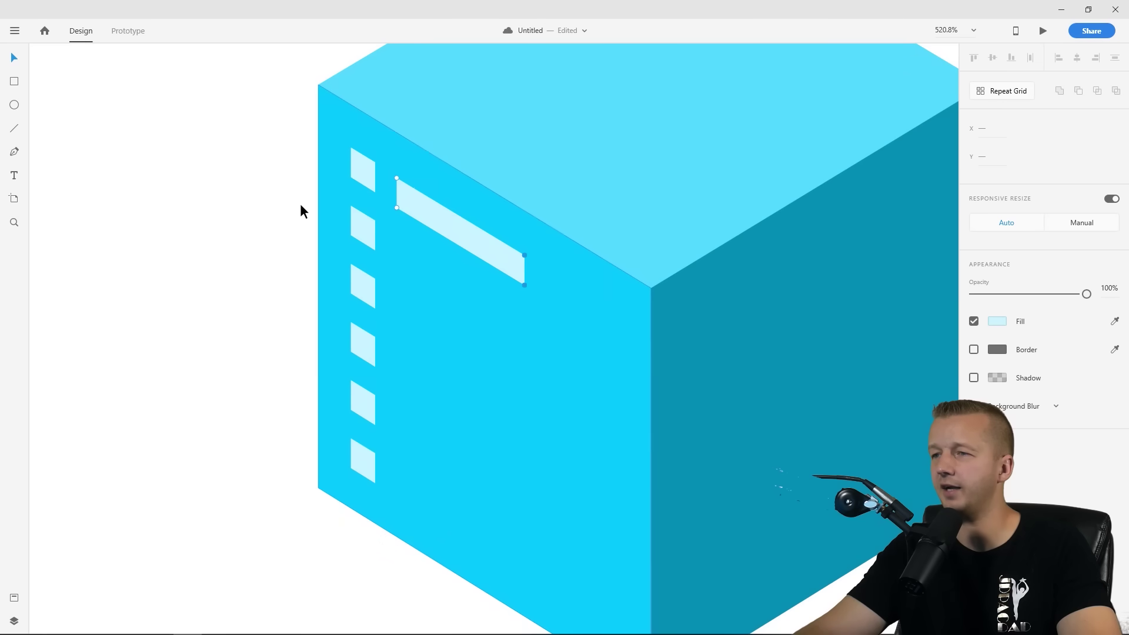
pyautogui.click(224, 195)
# Repeat the slanted bar down the left face with narrow gaps about as wide as the bars, and ungroup the repeat grid
pyautogui.click(463, 226)
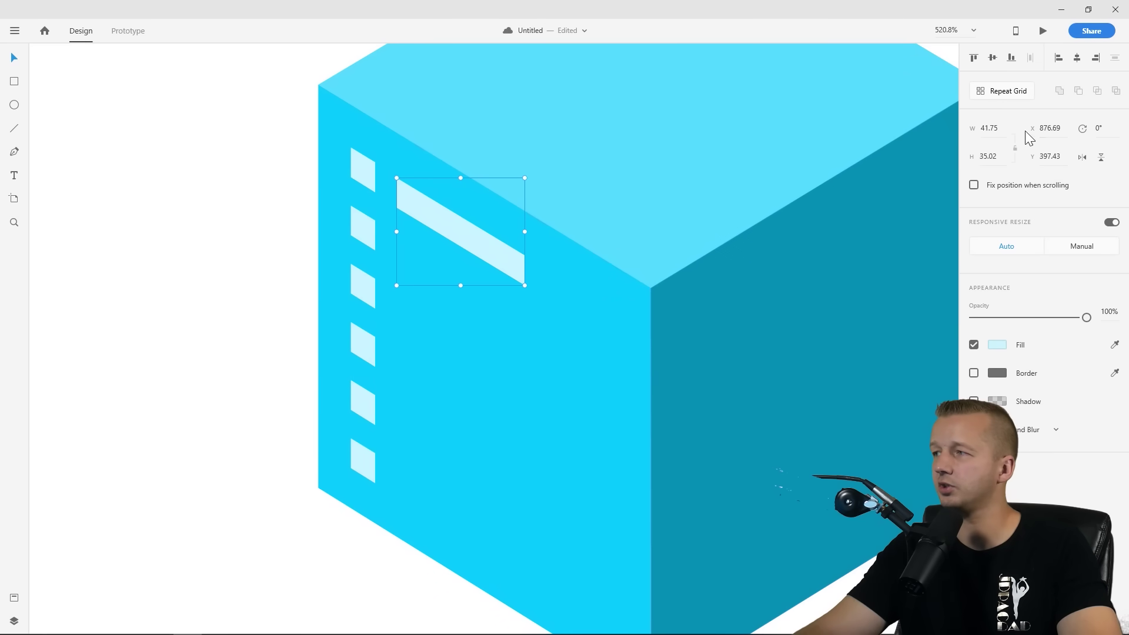
pyautogui.click(1007, 91)
pyautogui.moveTo(461, 286); pyautogui.dragTo(472, 484)
pyautogui.click(478, 359)
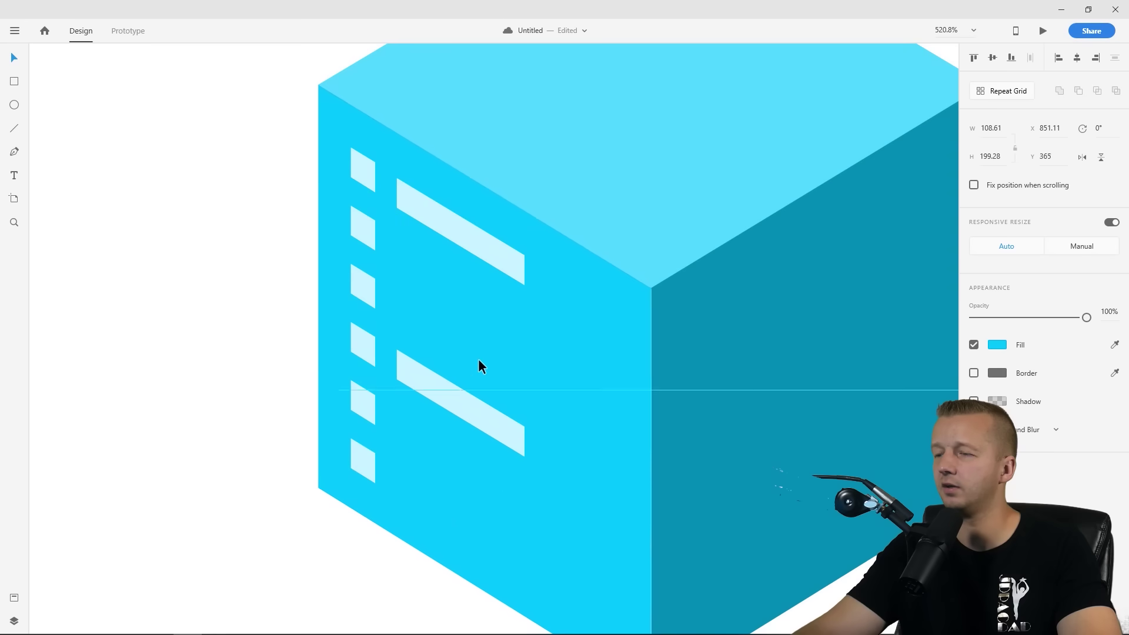
pyautogui.click(450, 399)
pyautogui.moveTo(452, 265); pyautogui.dragTo(449, 205)
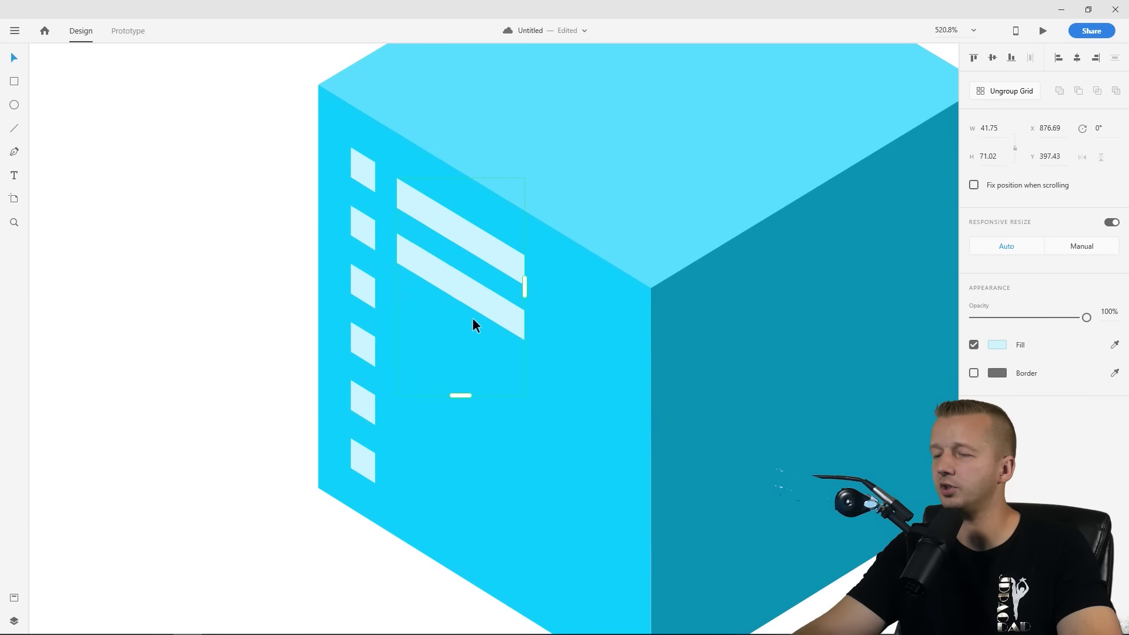
pyautogui.moveTo(460, 395); pyautogui.dragTo(470, 574)
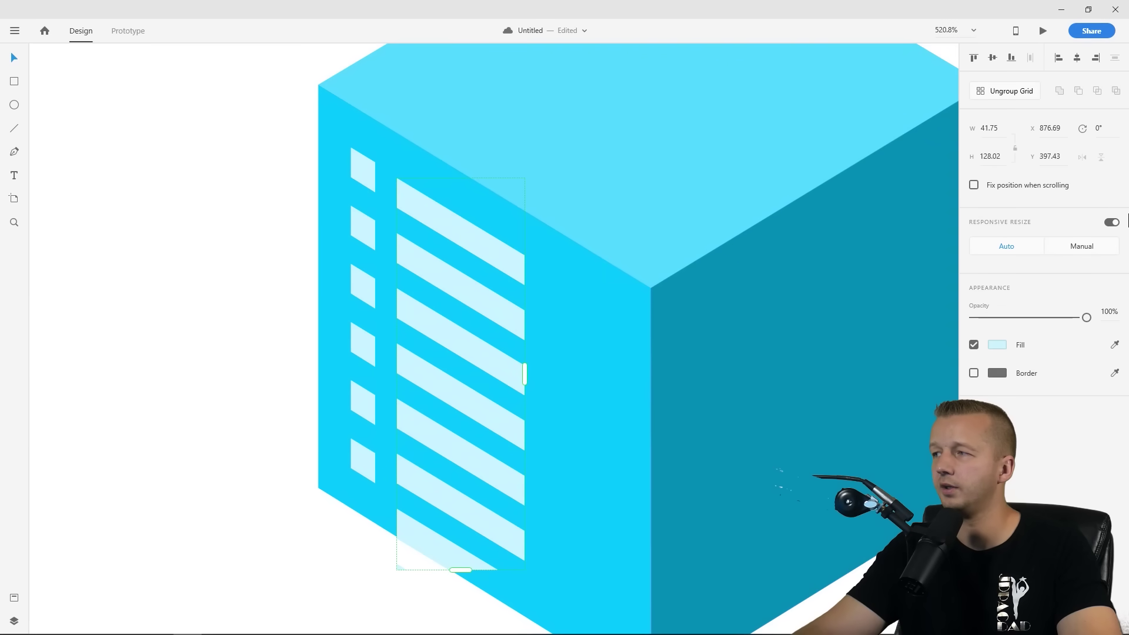
pyautogui.click(1008, 92)
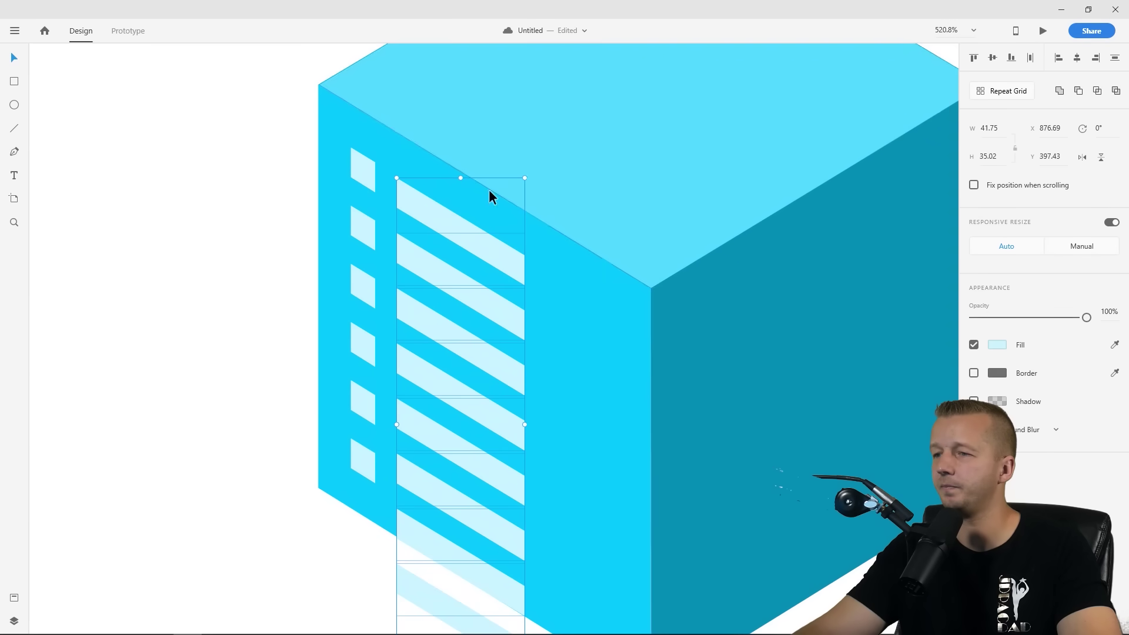
# Delete the two surplus bars that extend past the lower edge of the cube's left face
pyautogui.scroll(-3, 325, 326)
pyautogui.click(324, 327)
pyautogui.click(411, 396)
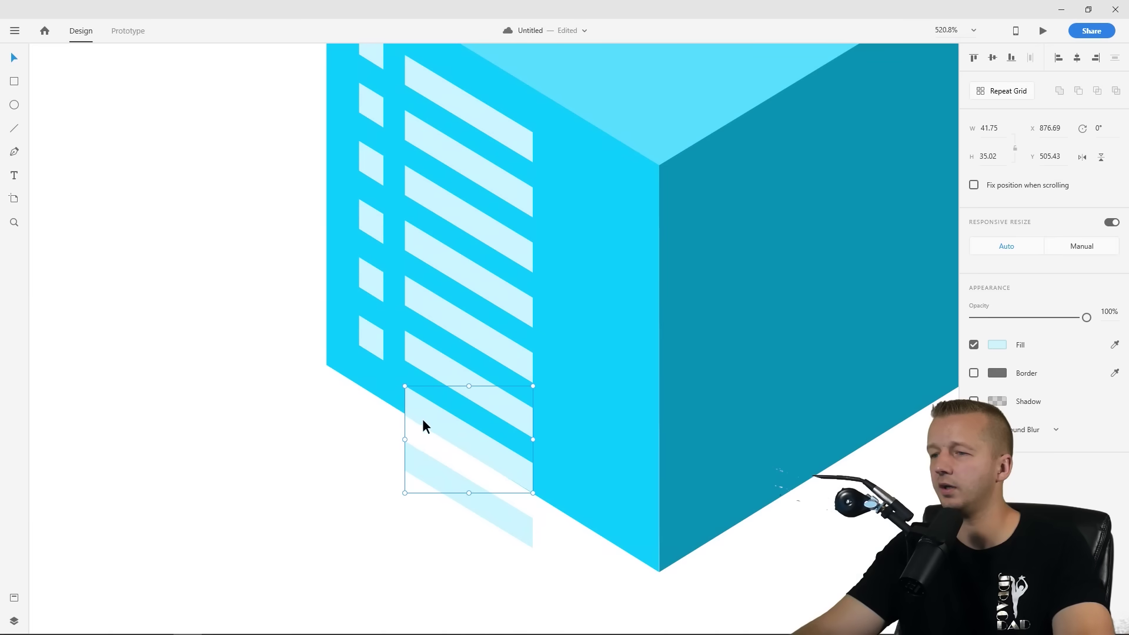
pyautogui.keyDown('shift'); pyautogui.click(435, 468); pyautogui.keyUp('shift')
pyautogui.press('Delete')
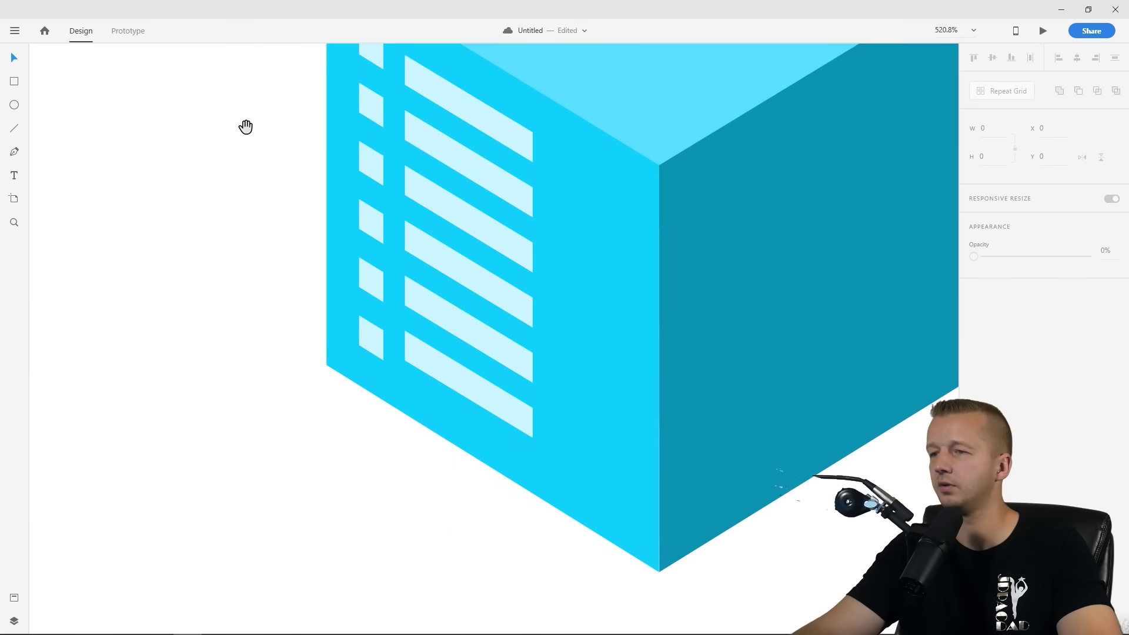
# Shift the lower bars down so the six bars are spaced to match the rows of small parallelograms
pyautogui.moveTo(245, 125); pyautogui.dragTo(187, 218)
pyautogui.moveTo(373, 453); pyautogui.dragTo(386, 410)
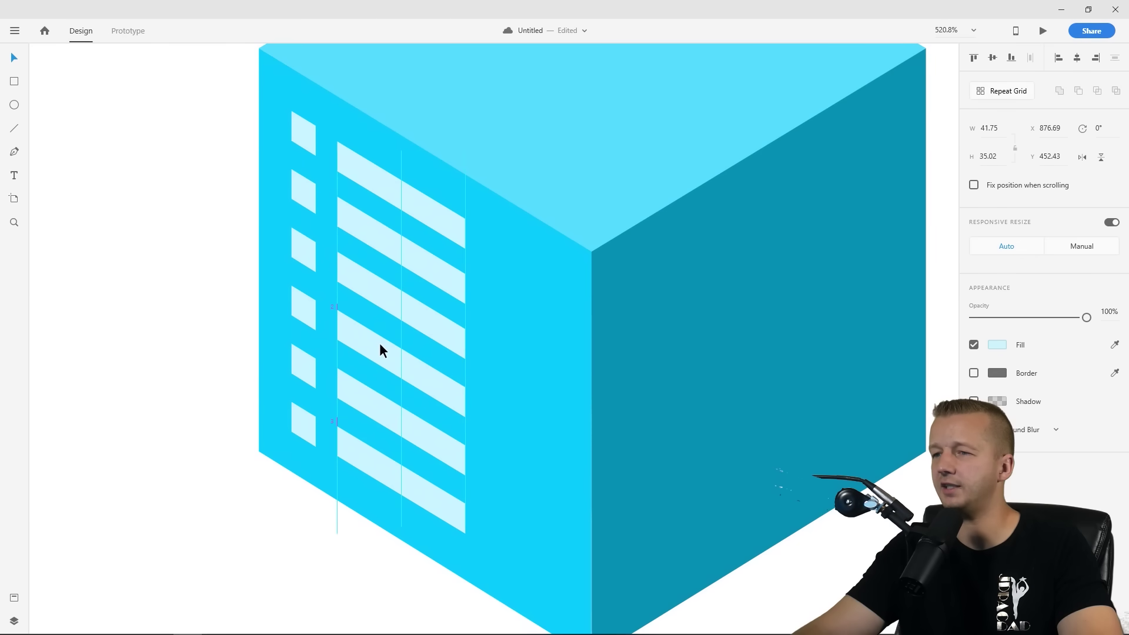
pyautogui.click(146, 234)
pyautogui.scroll(-5, 185, 211)
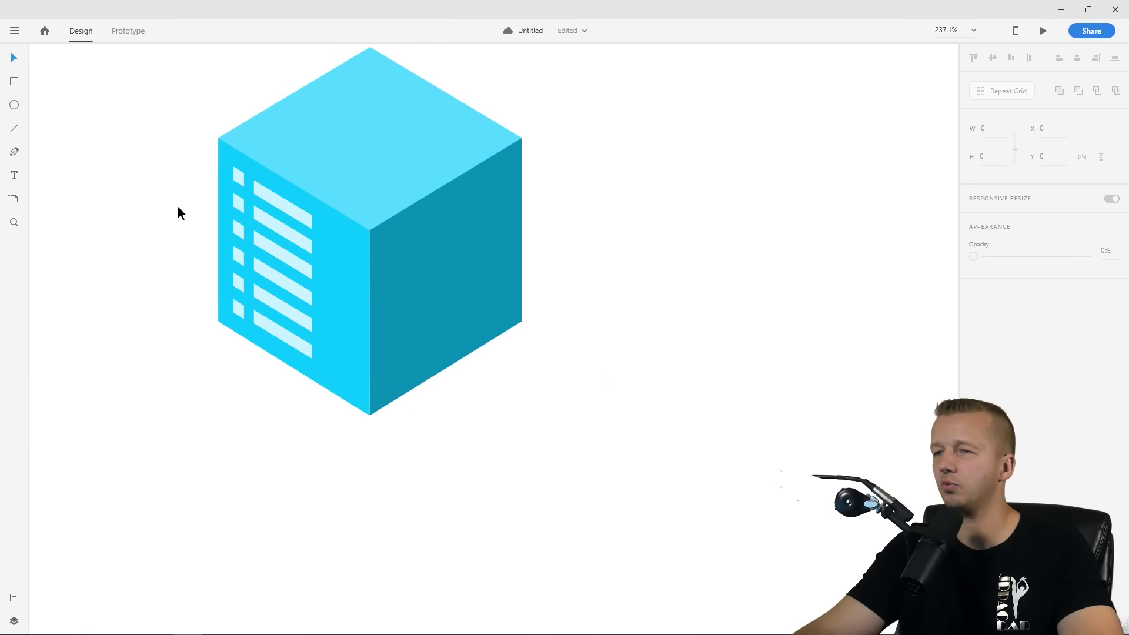
pyautogui.moveTo(177, 206); pyautogui.dragTo(285, 256)
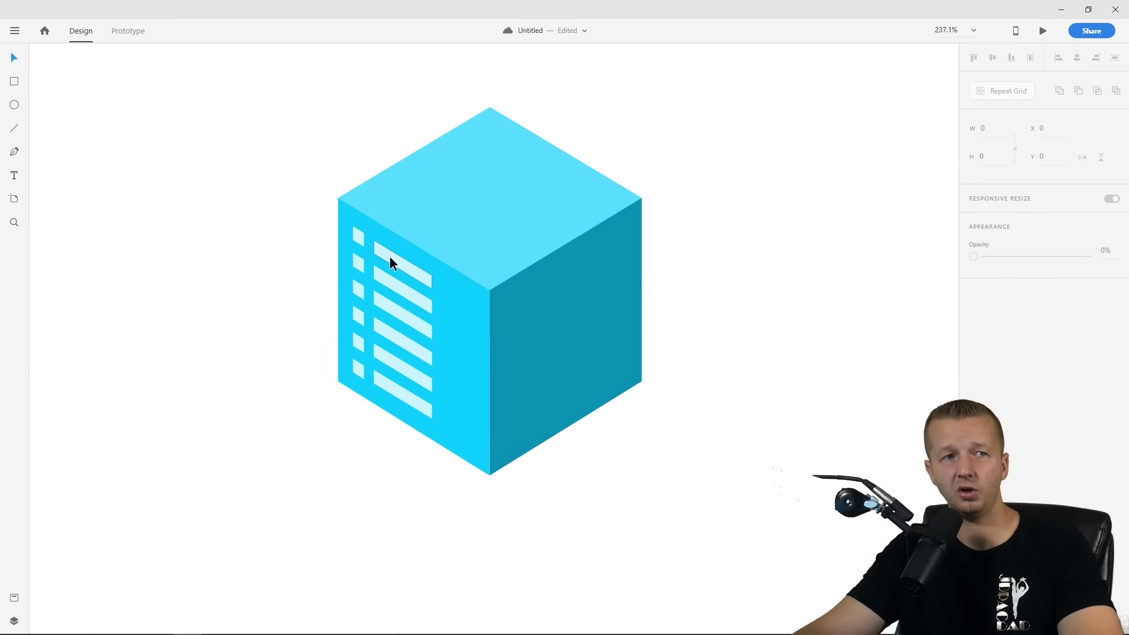
# Select all six slanted bars and change their fill to dark blue #0055C4
pyautogui.scroll(3, 415, 273)
pyautogui.click(375, 302)
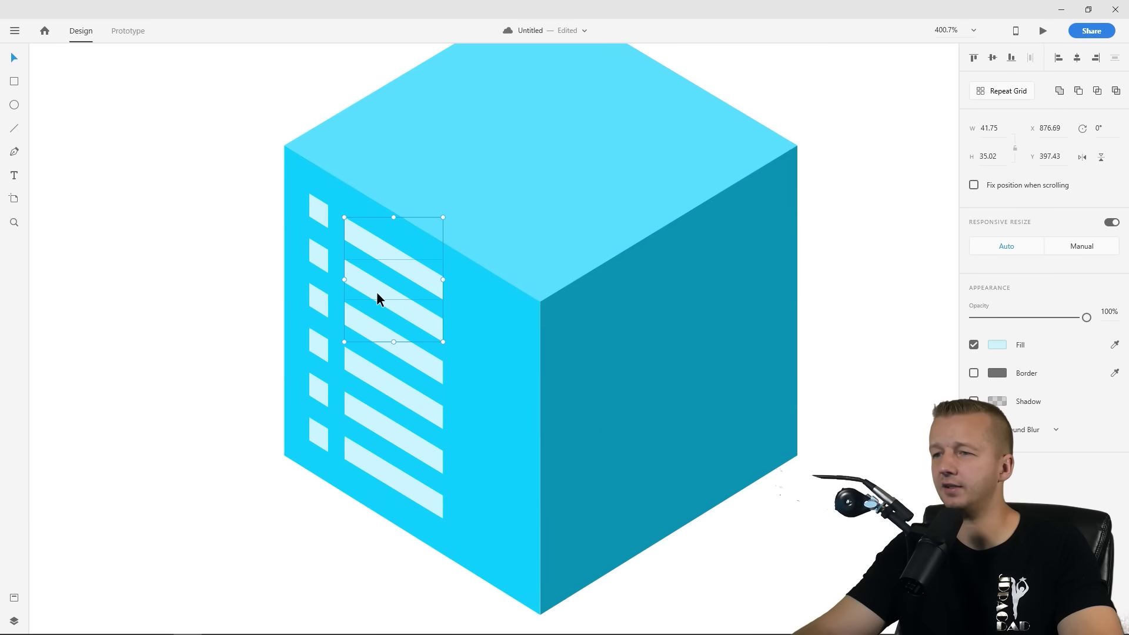
pyautogui.keyDown('shift'); pyautogui.click(376, 365); pyautogui.keyUp('shift')
pyautogui.keyDown('shift'); pyautogui.click(376, 415); pyautogui.keyUp('shift')
pyautogui.keyDown('shift'); pyautogui.click(375, 456); pyautogui.keyUp('shift')
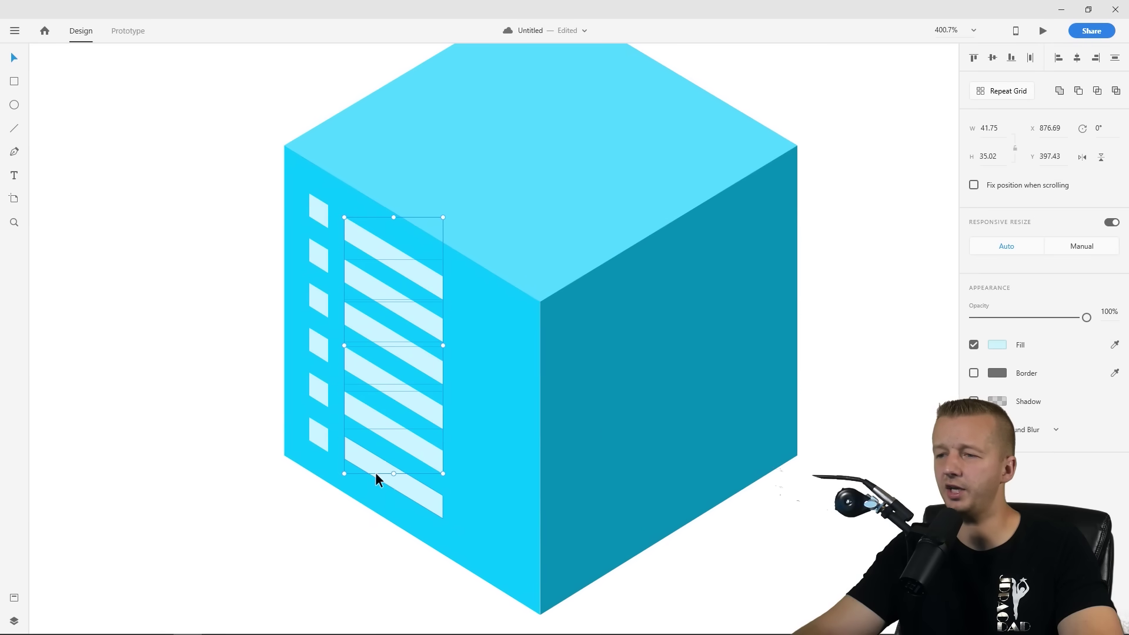
pyautogui.keyDown('shift'); pyautogui.click(376, 482); pyautogui.keyUp('shift')
pyautogui.keyDown('shift'); pyautogui.click(376, 482); pyautogui.keyUp('shift')
pyautogui.keyDown('shift'); pyautogui.click(376, 473); pyautogui.keyUp('shift')
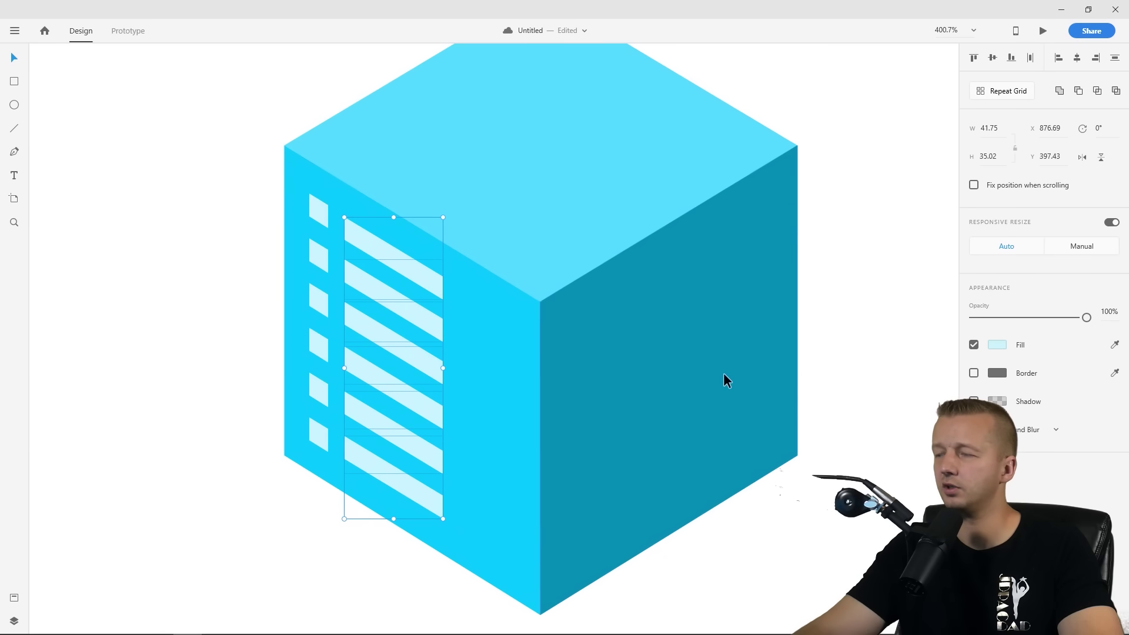
pyautogui.click(998, 345)
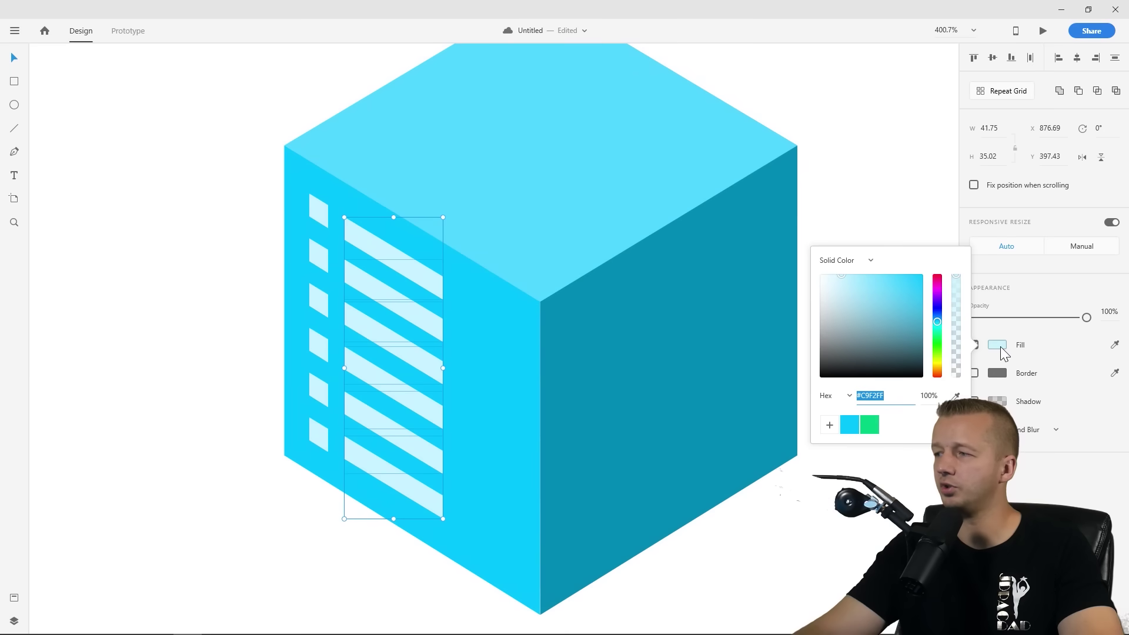
pyautogui.write('#00C2FF')
pyautogui.press('Return')
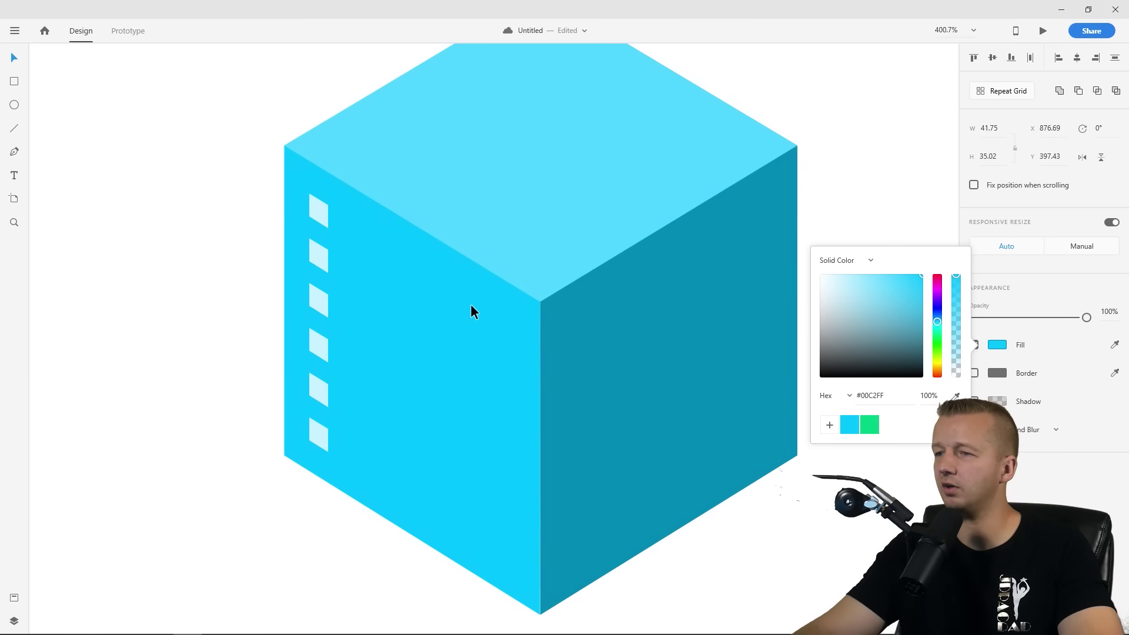
pyautogui.moveTo(937, 316); pyautogui.dragTo(924, 301)
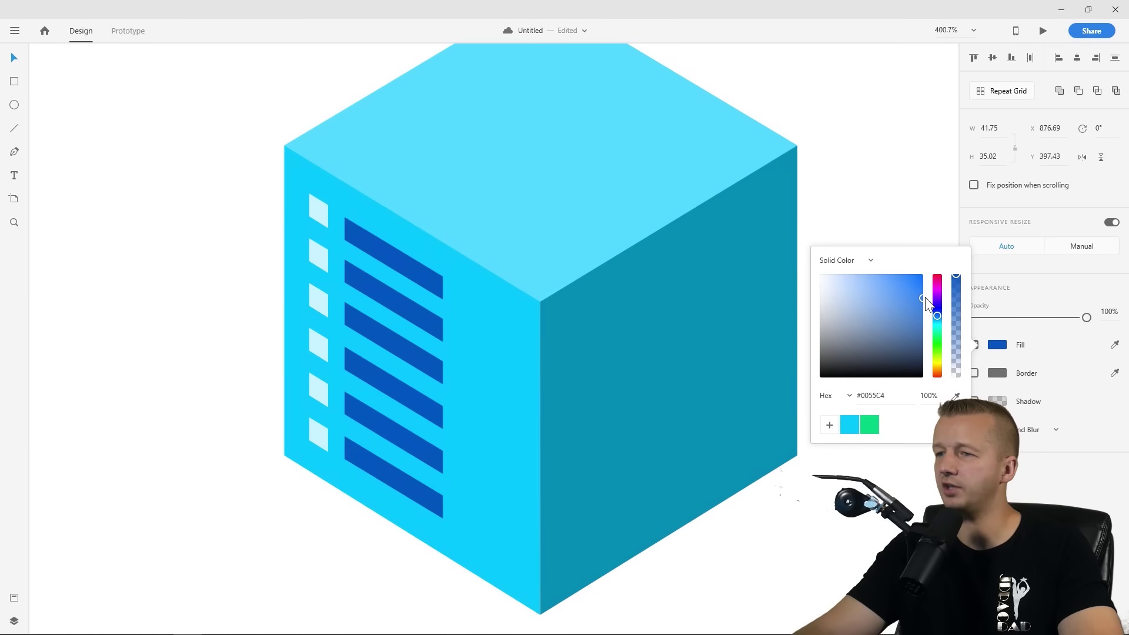
# Shift the fill hue of the cube's right face to a deeper blue
pyautogui.click(261, 215)
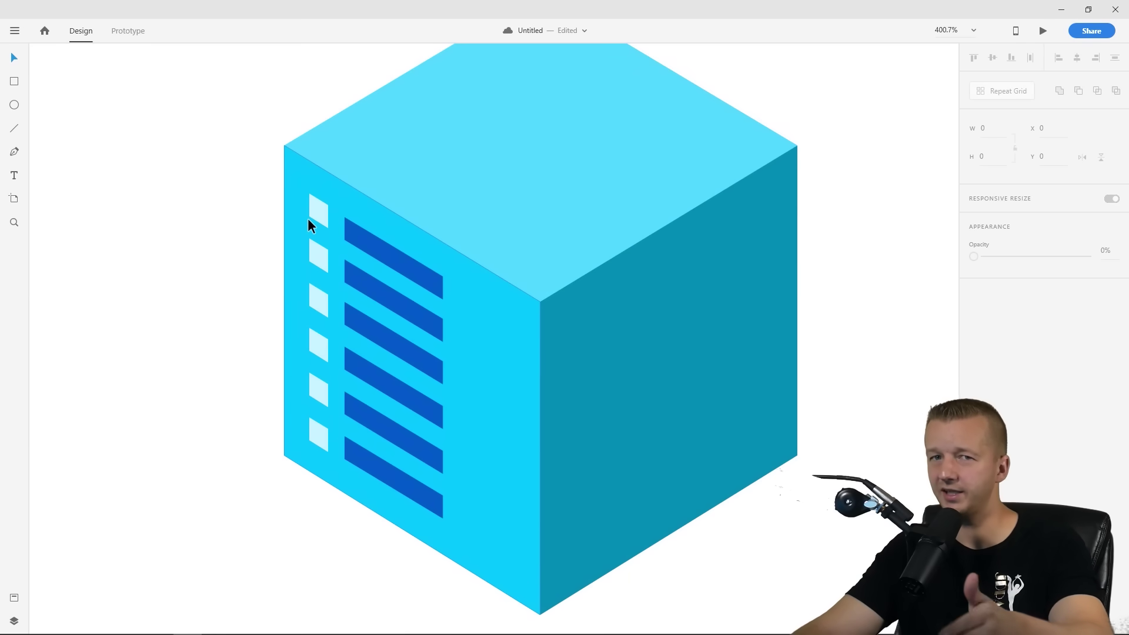
pyautogui.click(352, 231)
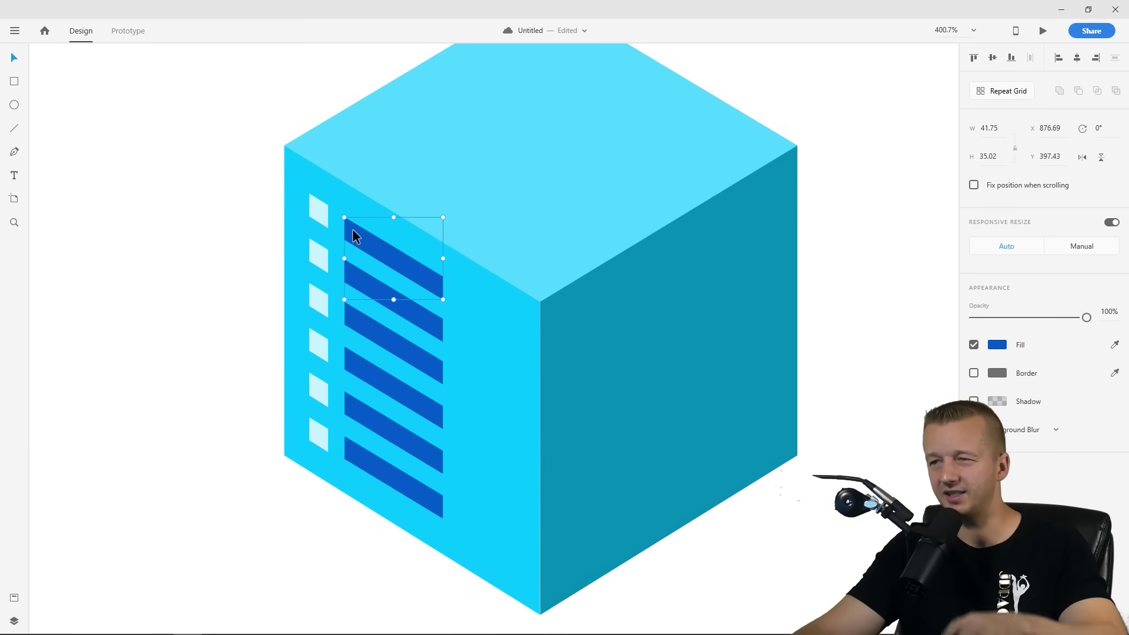
pyautogui.click(210, 235)
pyautogui.scroll(-5, 210, 235)
pyautogui.moveTo(209, 235); pyautogui.dragTo(315, 287)
pyautogui.scroll(-1, 299, 294)
pyautogui.scroll(2, 321, 290)
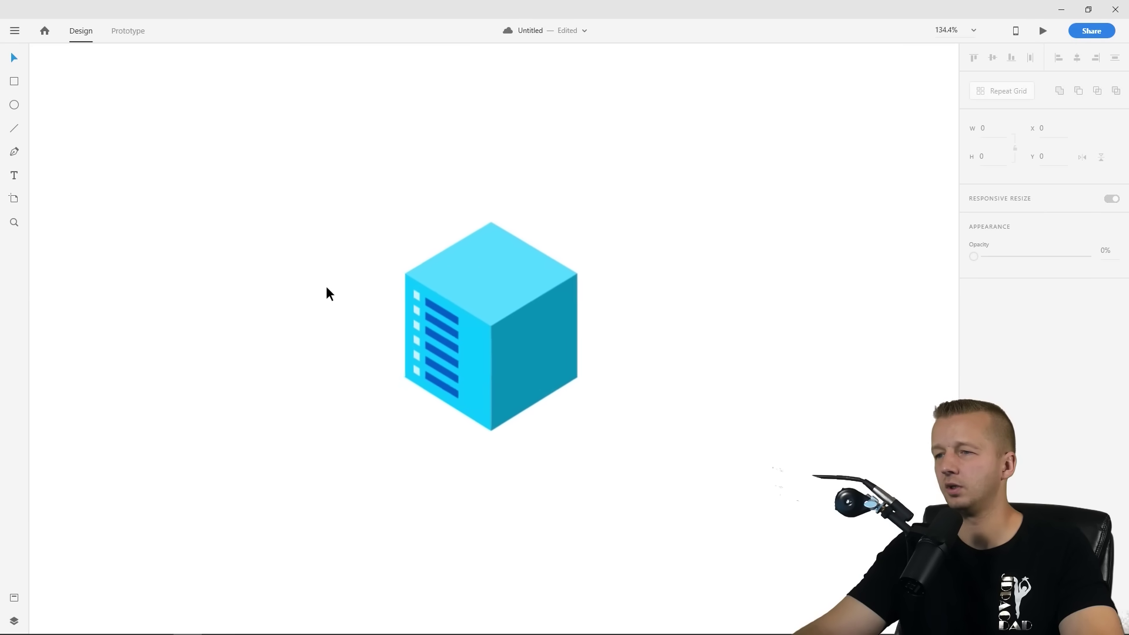
pyautogui.click(517, 332)
pyautogui.click(998, 346)
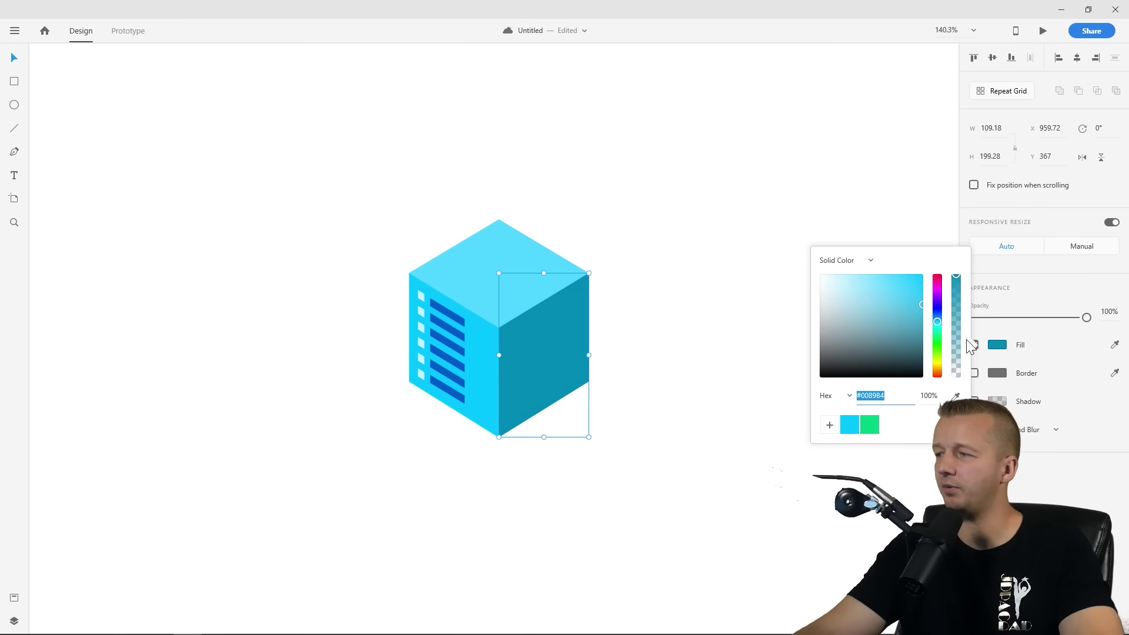
pyautogui.click(938, 319)
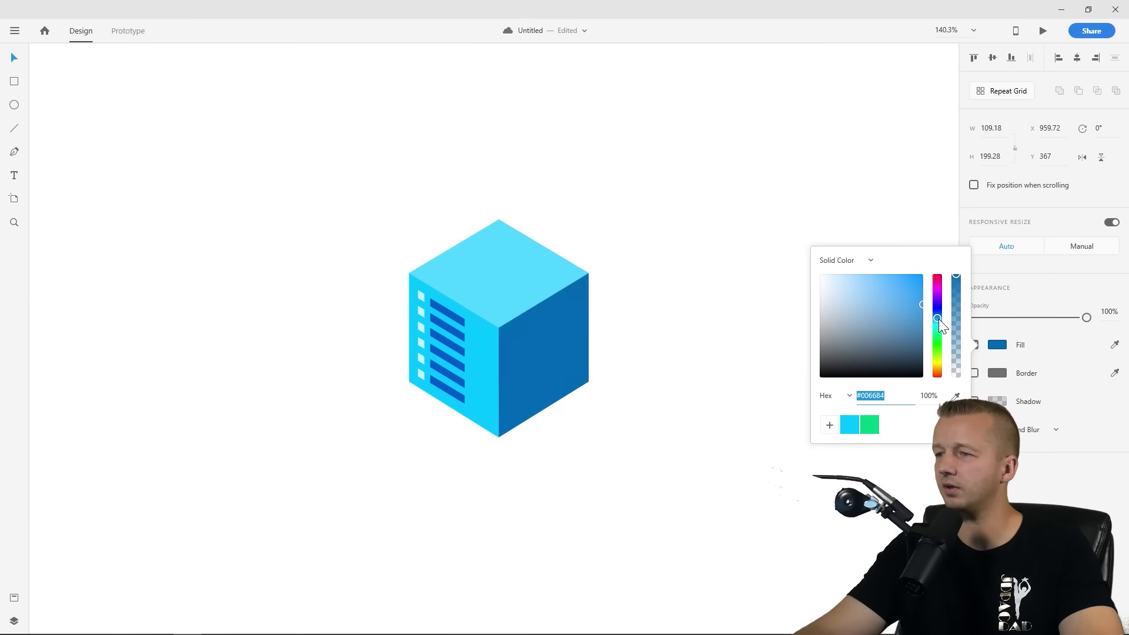
# Shift the fill hue of the cube's top face to a brighter aqua
pyautogui.click(537, 269)
pyautogui.click(997, 346)
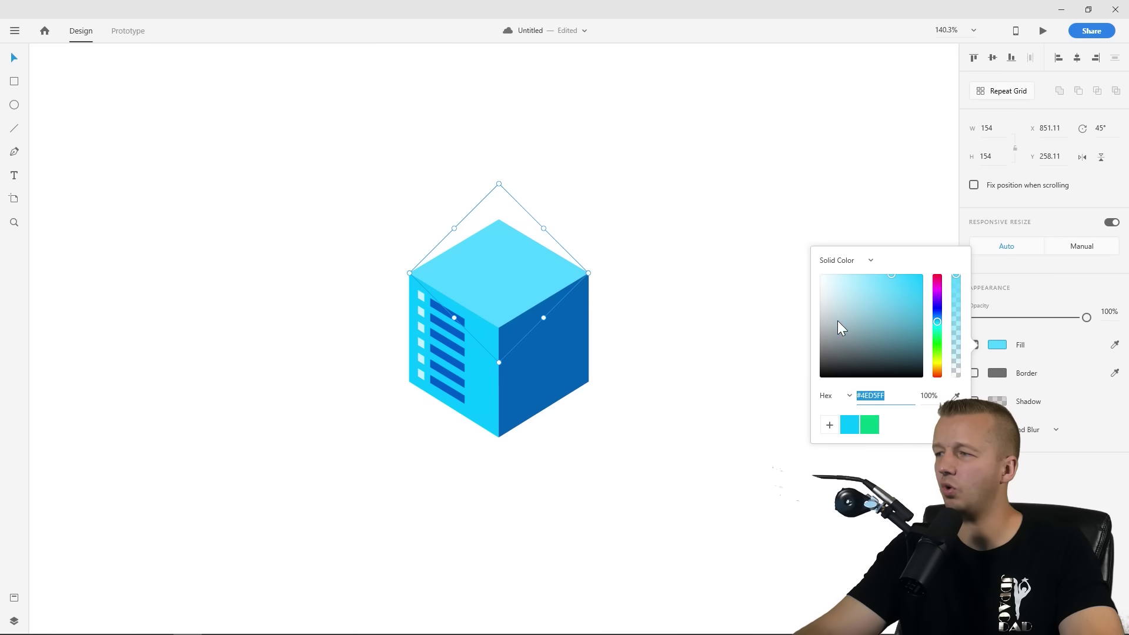
pyautogui.moveTo(937, 315); pyautogui.dragTo(937, 323)
pyautogui.click(639, 189)
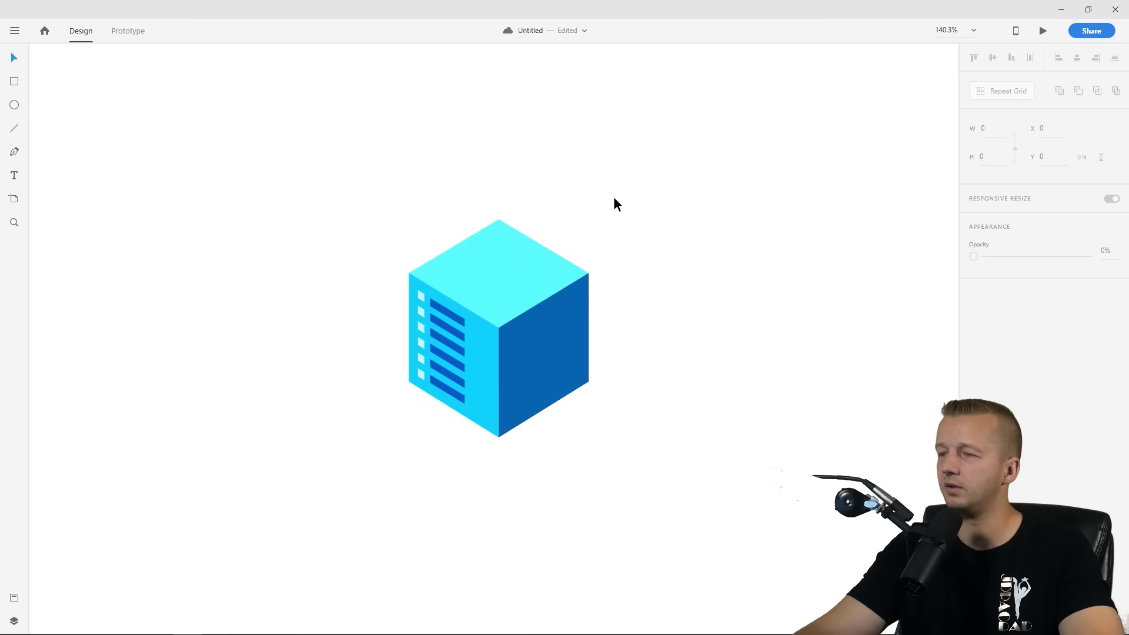
# Try to scale down the column of small squares and the dark blue bars together
pyautogui.scroll(-5, 617, 202)
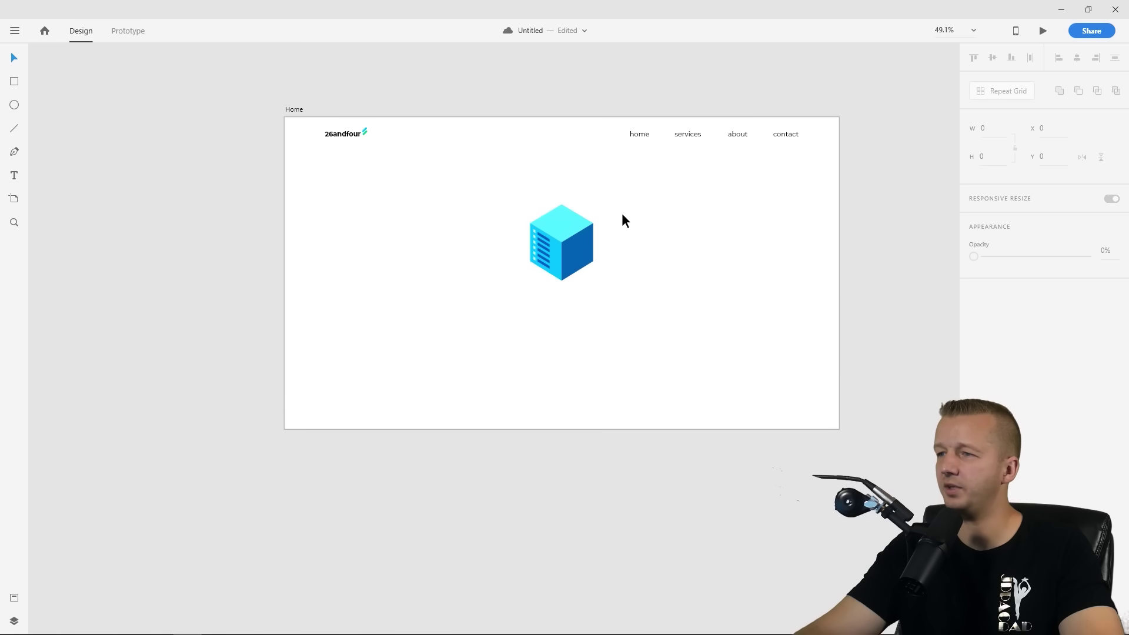
pyautogui.scroll(4, 622, 219)
pyautogui.scroll(3, 542, 222)
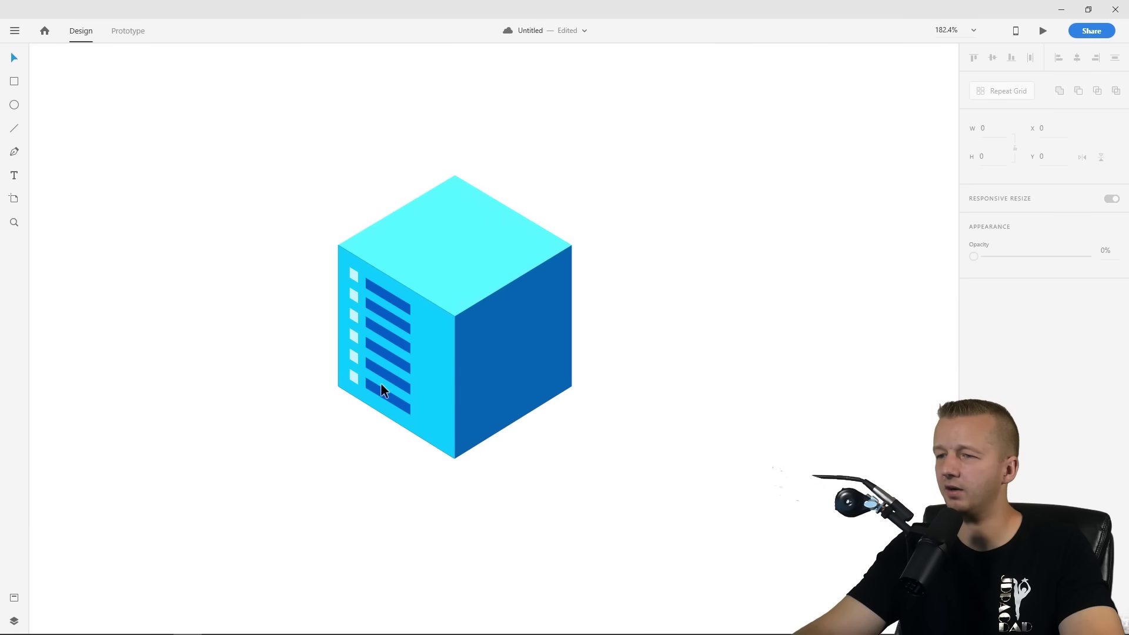
pyautogui.moveTo(306, 268); pyautogui.dragTo(405, 412)
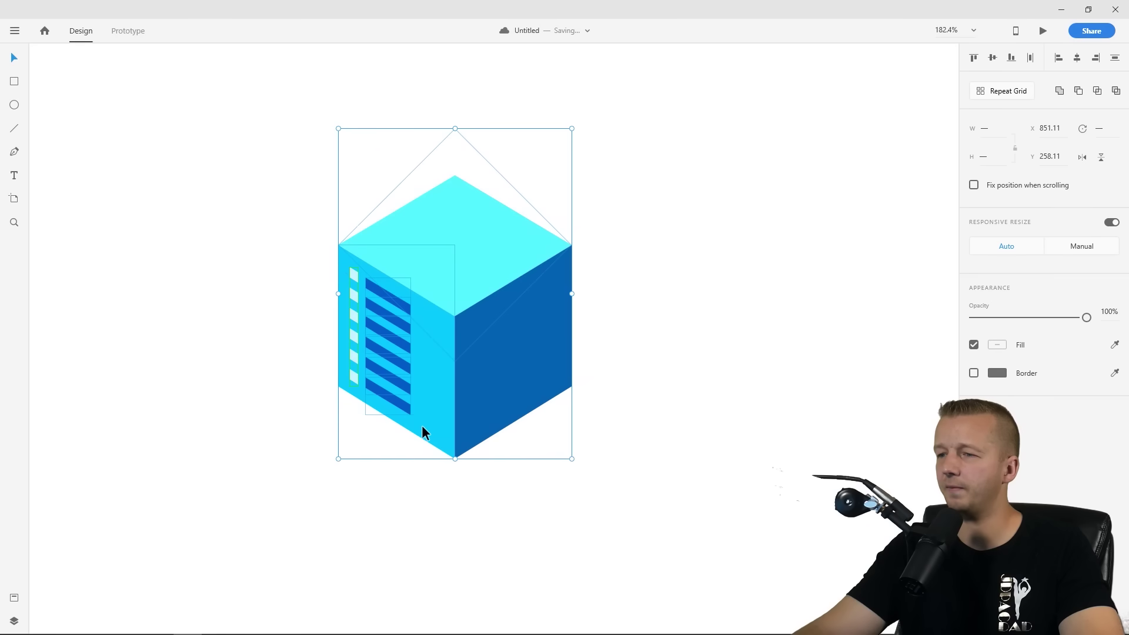
pyautogui.press('Escape')
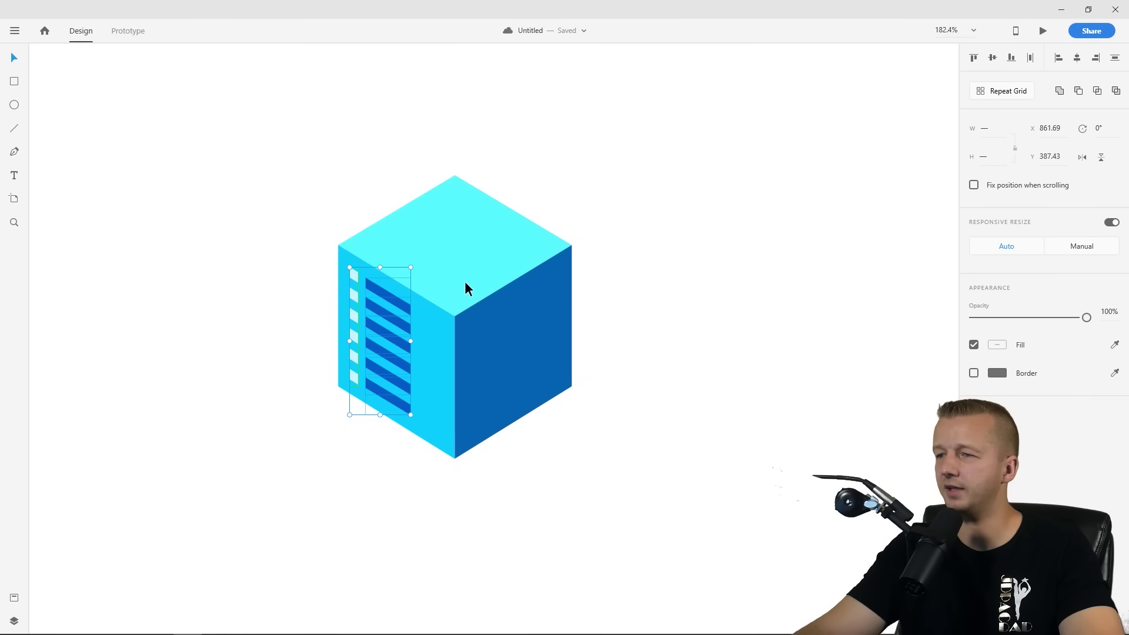
pyautogui.click(409, 271)
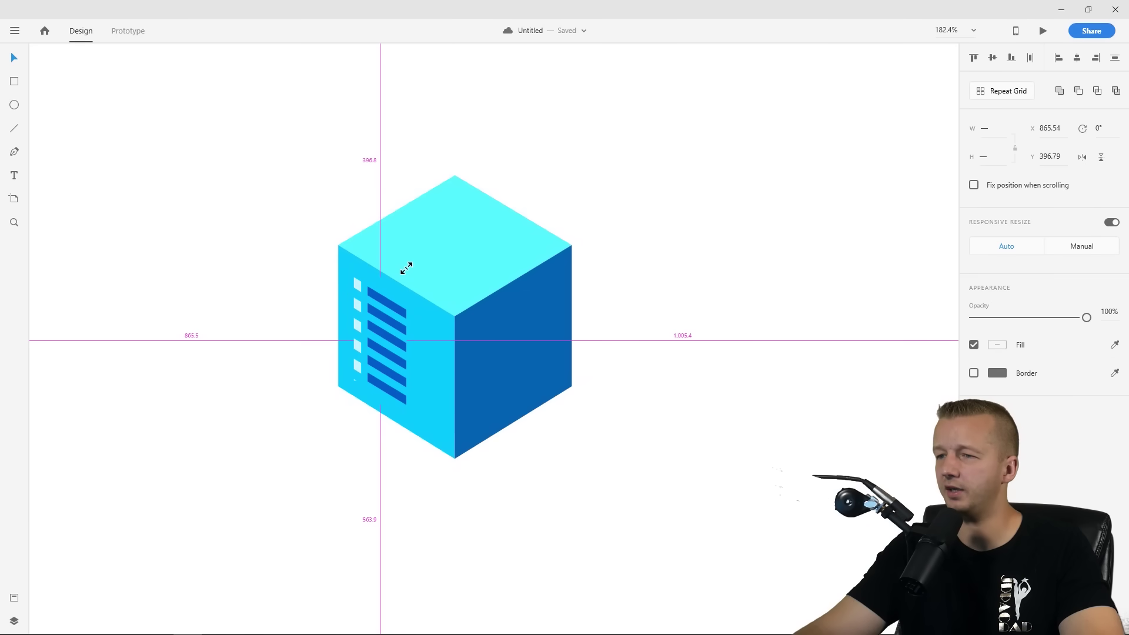
# Ungroup the repeat grid of small squares, and scale the squares and dark blue bars down slightly together on the left face
pyautogui.doubleClick(353, 276)
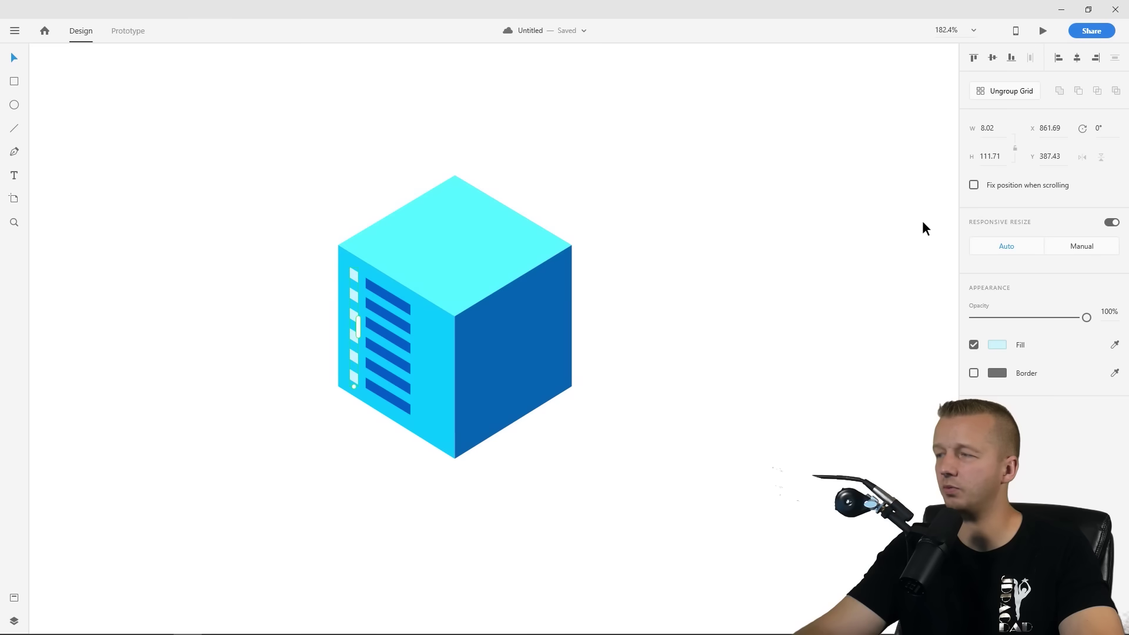
pyautogui.click(1003, 91)
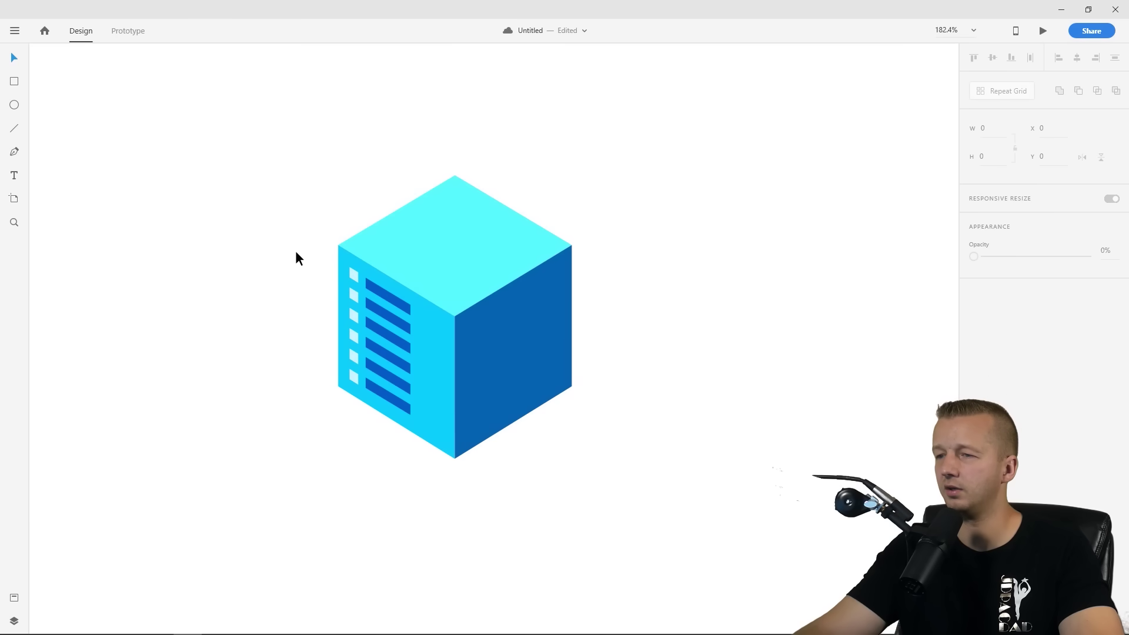
pyautogui.moveTo(296, 251); pyautogui.dragTo(412, 412)
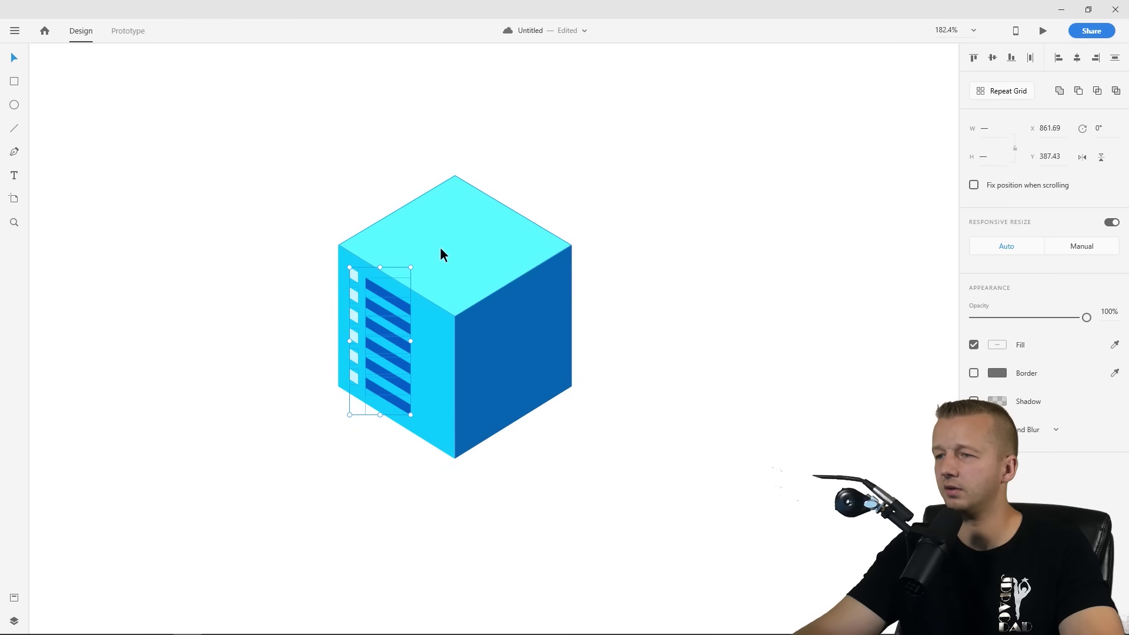
pyautogui.moveTo(410, 268); pyautogui.dragTo(384, 299)
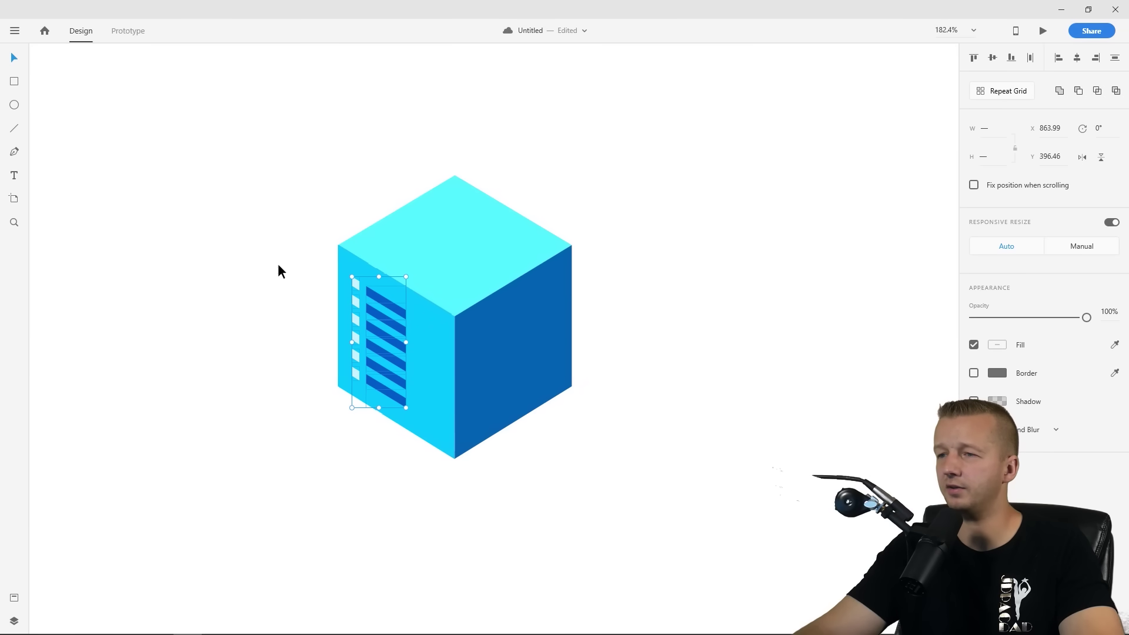
pyautogui.click(218, 244)
pyautogui.scroll(-5, 236, 256)
pyautogui.scroll(-1, 235, 257)
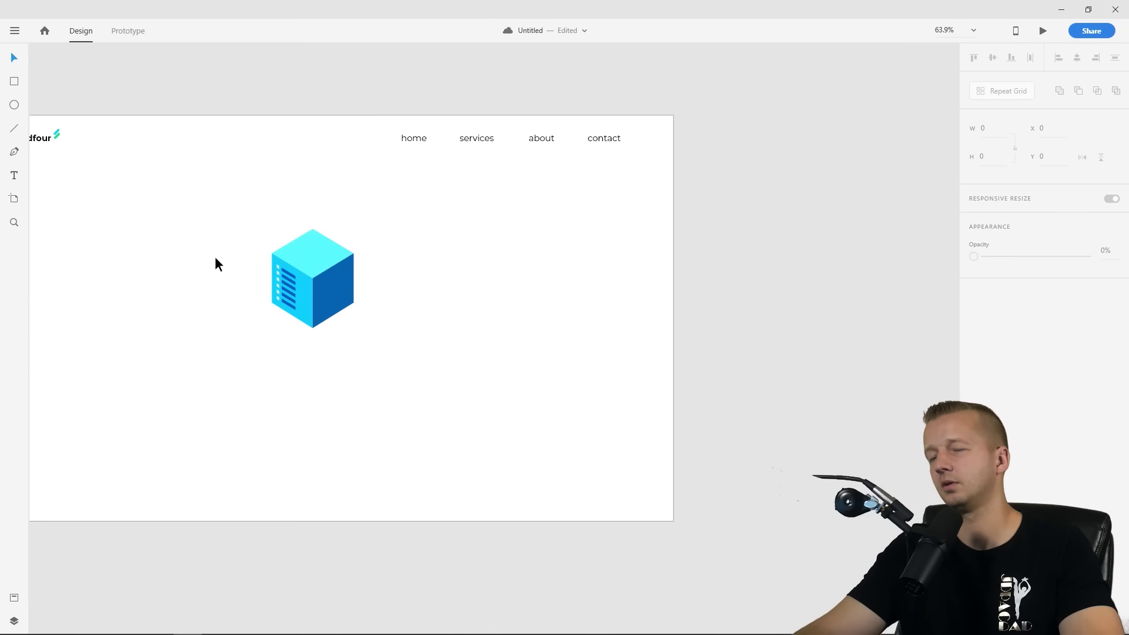
# Add a shorter copy of the top slanted bar near the left face's inner edge and fill it with light mint green
pyautogui.moveTo(214, 256); pyautogui.dragTo(334, 264)
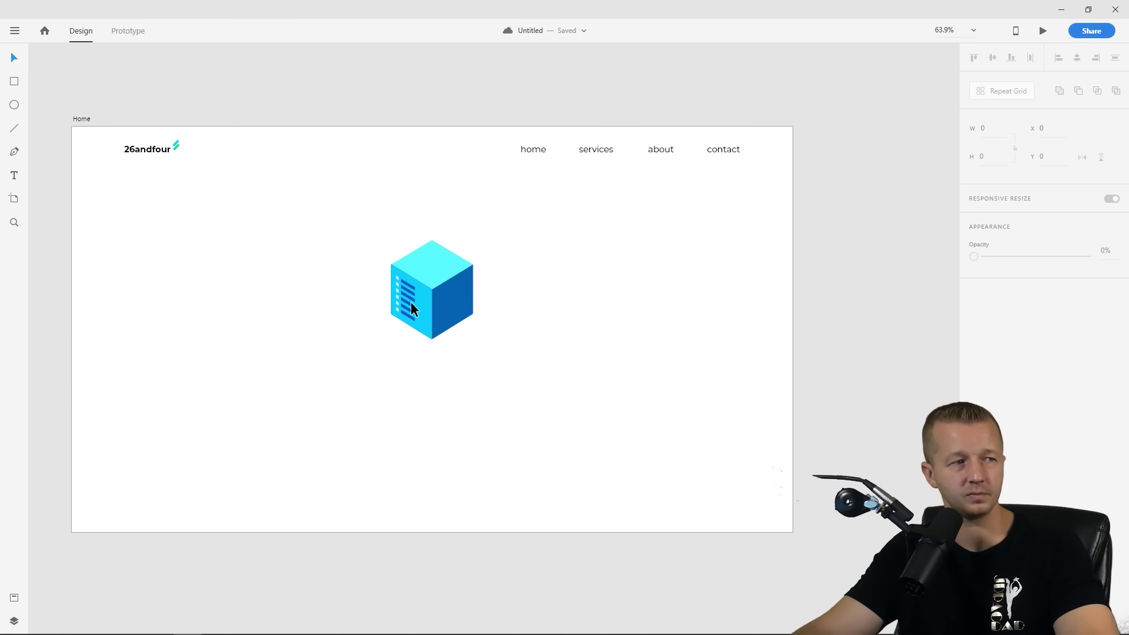
pyautogui.scroll(5, 400, 298)
pyautogui.click(430, 248)
pyautogui.doubleClick(493, 285)
pyautogui.moveTo(430, 248); pyautogui.dragTo(503, 294)
pyautogui.click(997, 322)
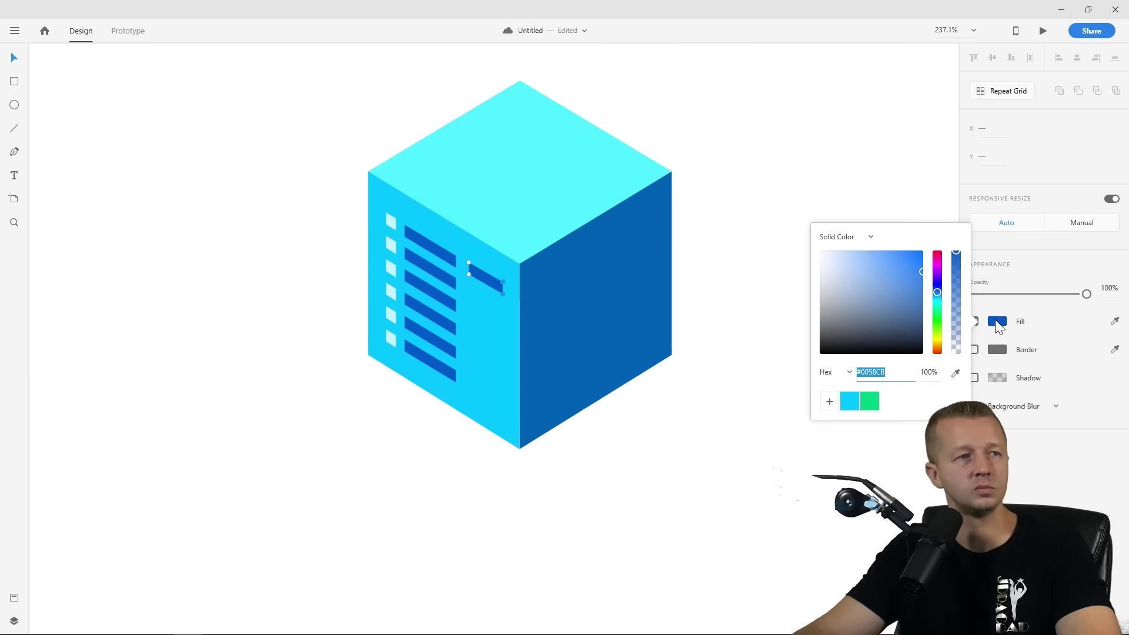
pyautogui.moveTo(918, 273); pyautogui.dragTo(870, 252)
pyautogui.moveTo(938, 293); pyautogui.dragTo(939, 307)
# Repeat the short mint bar down the left face to make six evenly spaced bars
pyautogui.click(1002, 90)
pyautogui.moveTo(486, 294)
pyautogui.mouseDown()
pyautogui.moveTo(486, 399)
pyautogui.moveTo(484, 275)
pyautogui.mouseUp()
pyautogui.moveTo(485, 398); pyautogui.dragTo(496, 413)
# Select all three columns of squares and bars on the left face and scale them down slightly together
pyautogui.click(441, 432)
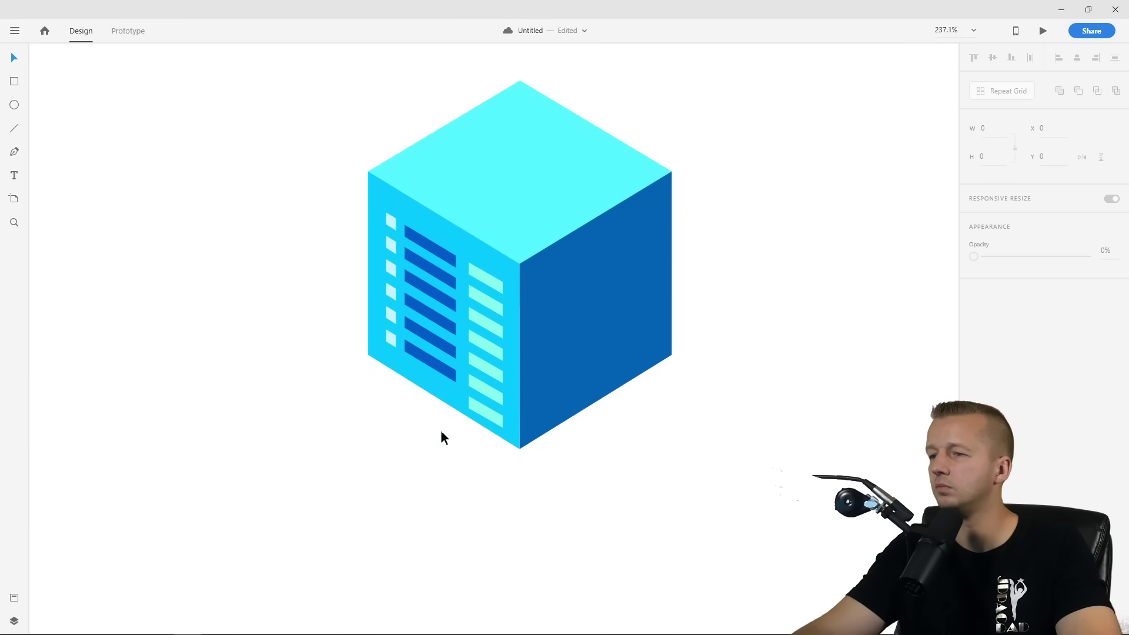
pyautogui.moveTo(350, 203); pyautogui.dragTo(511, 450)
pyautogui.moveTo(503, 213); pyautogui.dragTo(499, 214)
# Duplicate the top square and dark blue bar onto the upper part of the right face, mirrored horizontally to follow its slant
pyautogui.click(394, 229)
pyautogui.keyDown('shift'); pyautogui.click(430, 253); pyautogui.keyUp('shift')
pyautogui.moveTo(430, 253); pyautogui.dragTo(553, 192)
pyautogui.moveTo(512, 186); pyautogui.dragTo(646, 184)
pyautogui.moveTo(610, 190); pyautogui.dragTo(617, 237)
pyautogui.rightClick(668, 186)
# Change the fill of the copied bar on the right face to bright mint green
pyautogui.click(611, 243)
pyautogui.click(998, 345)
pyautogui.moveTo(882, 294); pyautogui.dragTo(839, 264)
pyautogui.moveTo(939, 314); pyautogui.dragTo(939, 330)
pyautogui.click(758, 145)
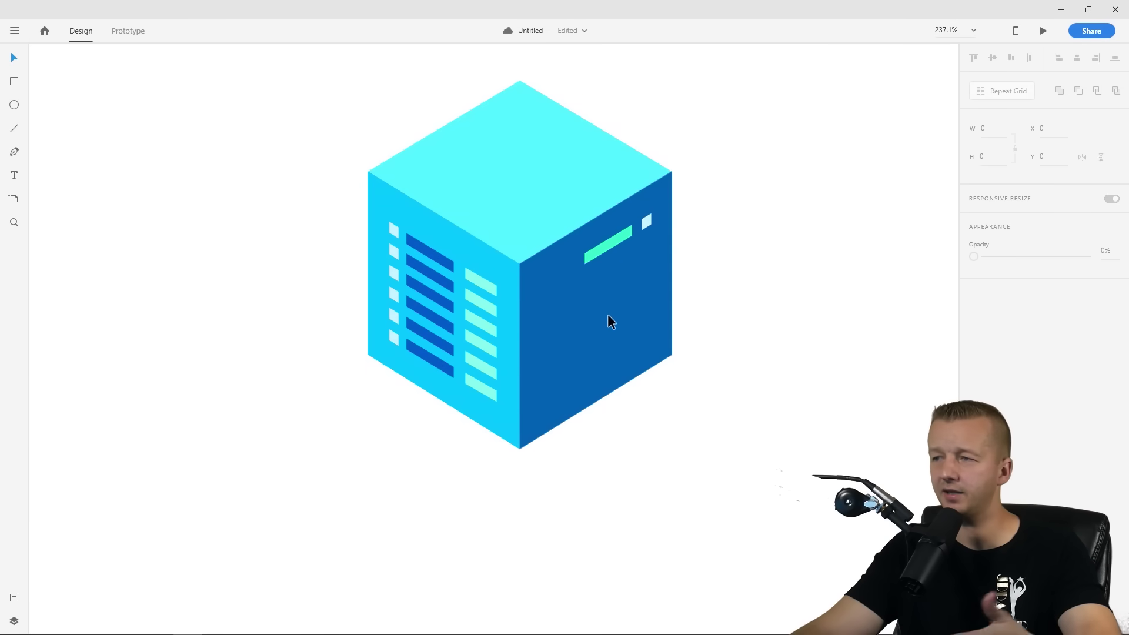
# Draw an upright ellipse about 42 wide and 62 high on the right face below the mint bar, and remove its border
pyautogui.click(14, 105)
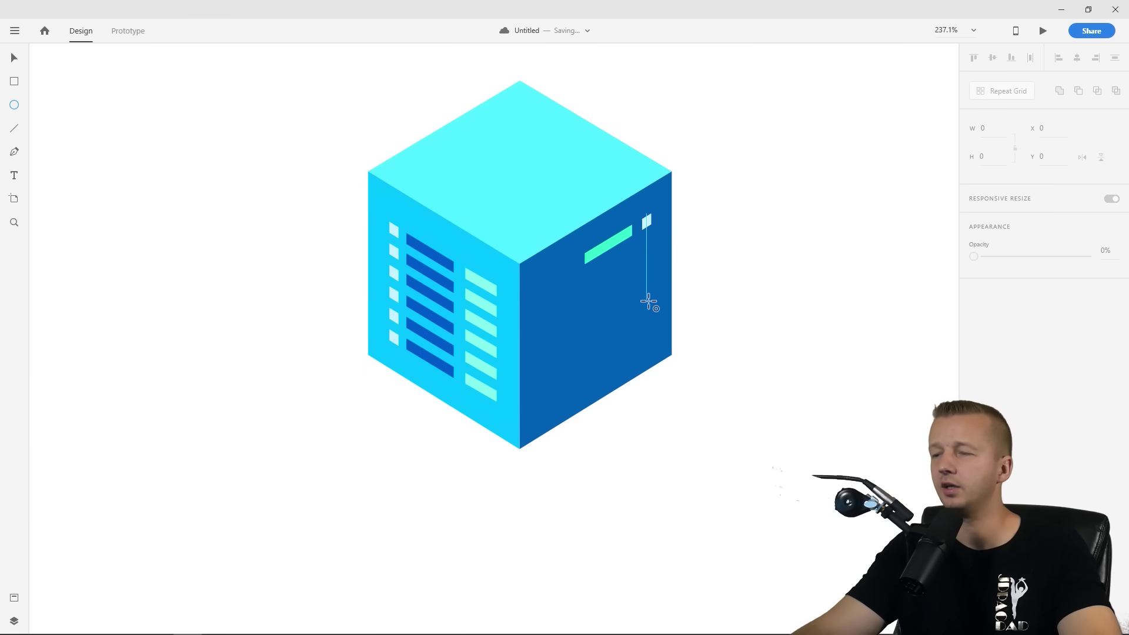
pyautogui.moveTo(603, 309); pyautogui.dragTo(634, 353)
pyautogui.click(14, 58)
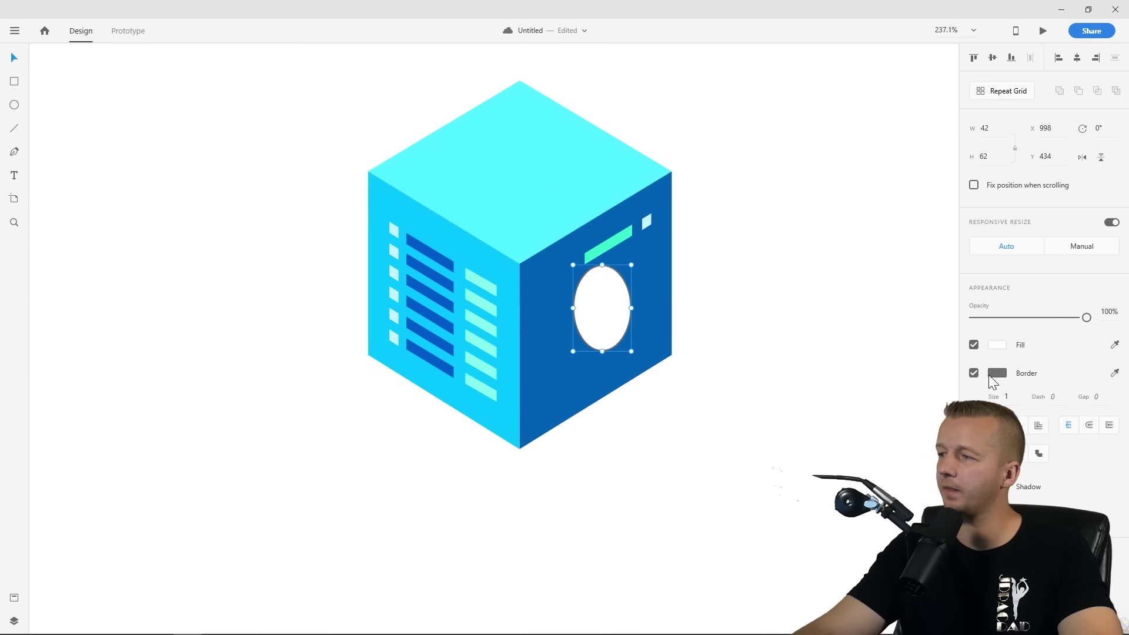
pyautogui.click(974, 374)
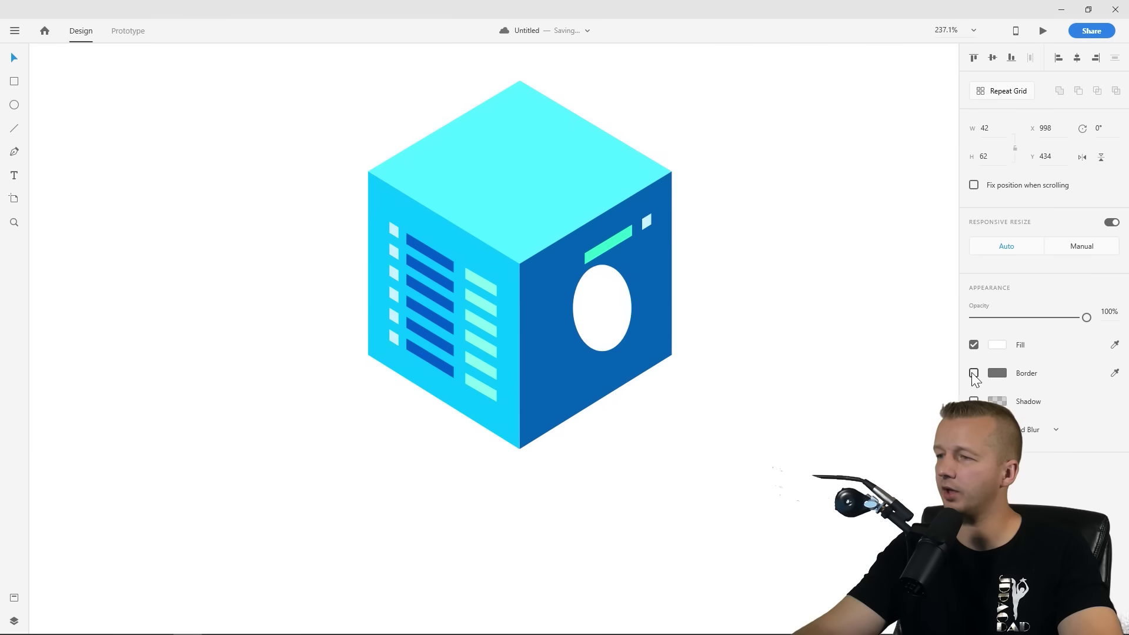
# Fill the ellipse with dark navy #00315B, starting from a colour sampled from the right face
pyautogui.click(996, 344)
pyautogui.click(955, 395)
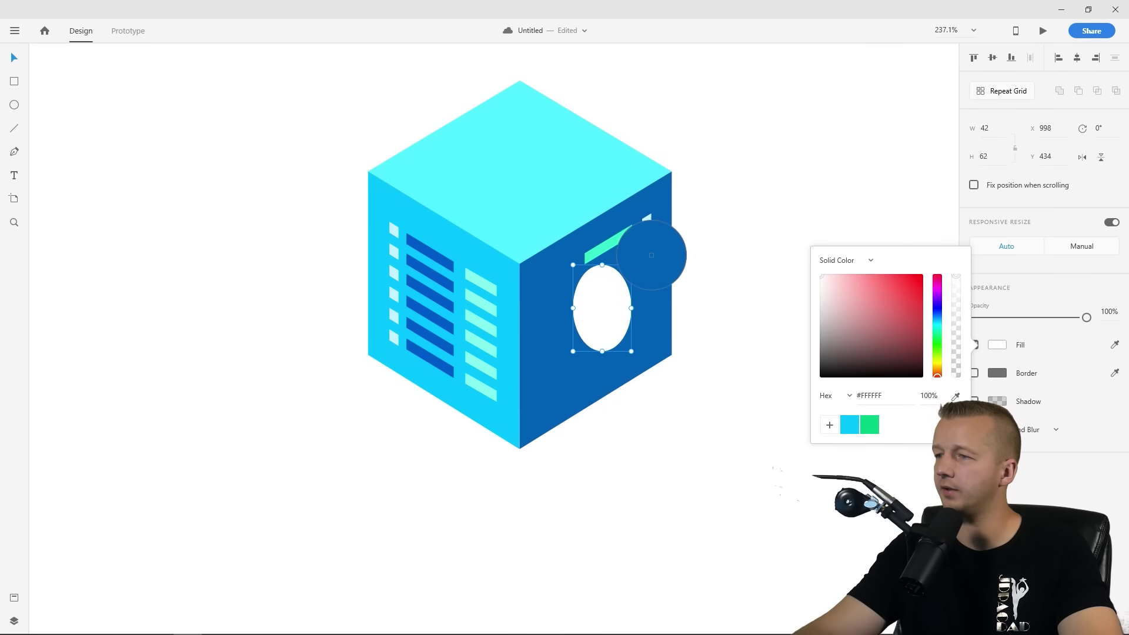
pyautogui.click(658, 250)
pyautogui.moveTo(894, 320); pyautogui.dragTo(934, 343)
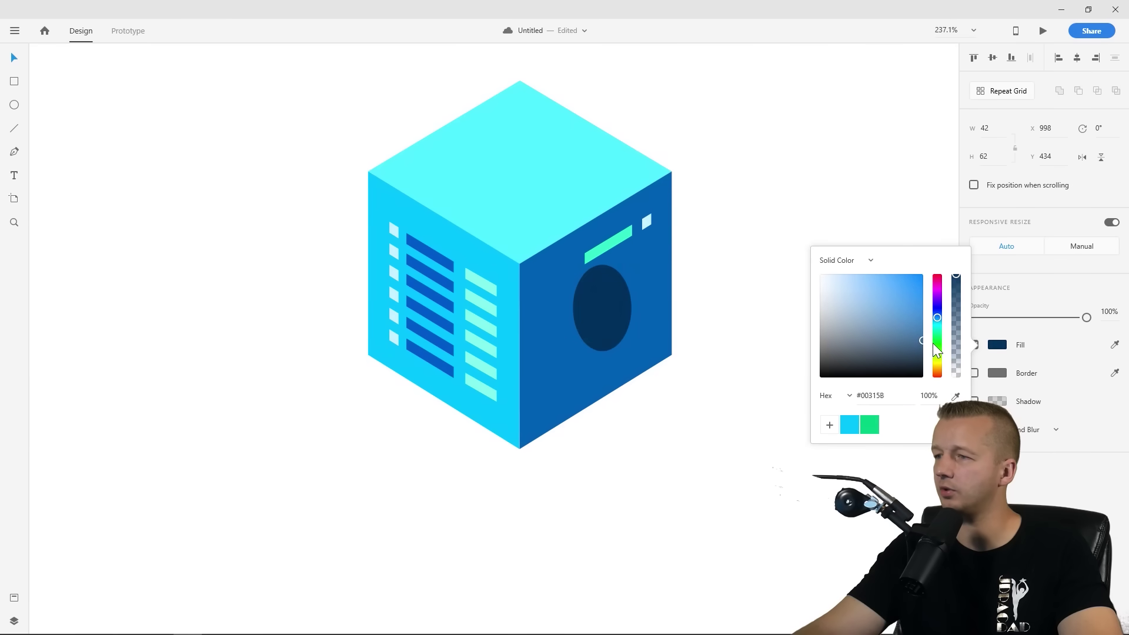
# Rotate the dark ellipse on the cube's right face to 17°
pyautogui.click(600, 309)
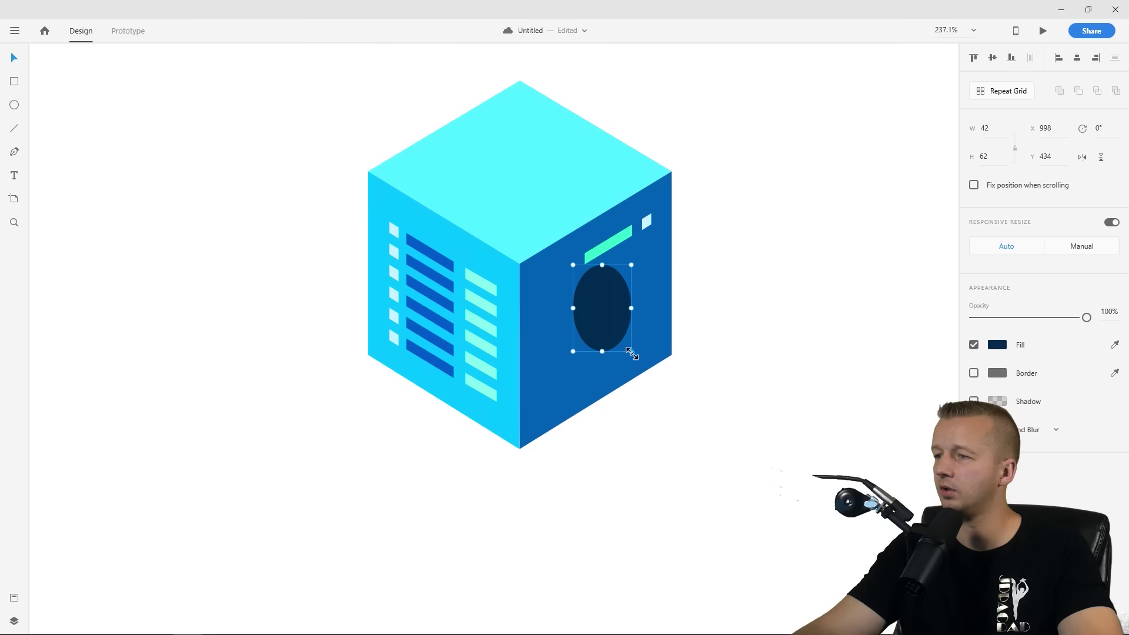
pyautogui.moveTo(632, 355); pyautogui.dragTo(618, 365)
pyautogui.moveTo(610, 322); pyautogui.dragTo(609, 331)
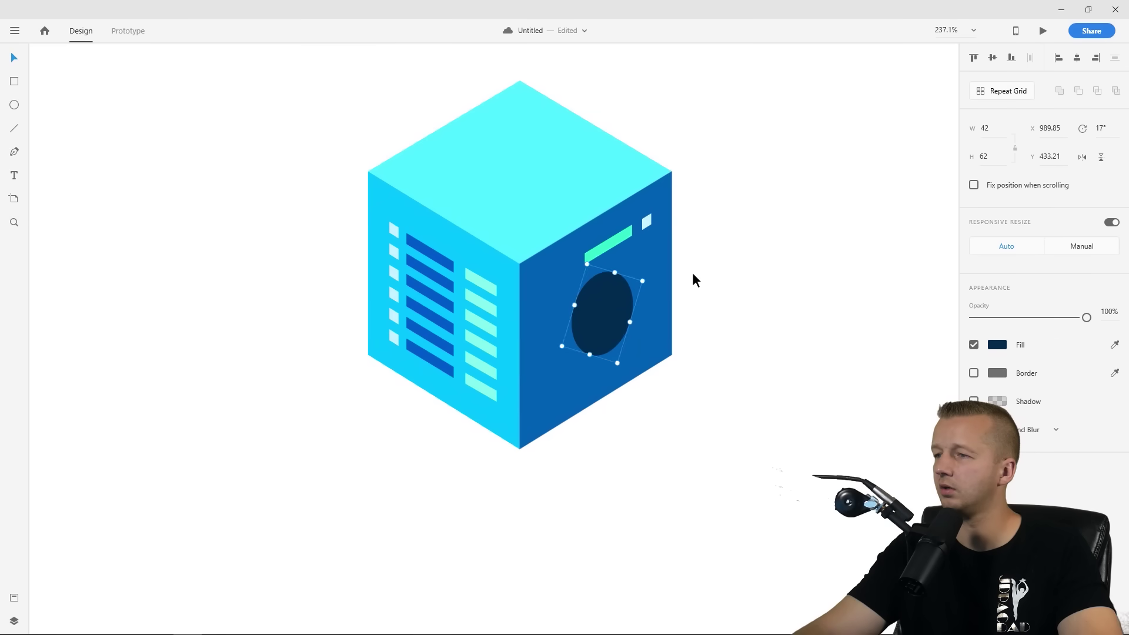
pyautogui.click(746, 232)
pyautogui.scroll(-5, 745, 230)
pyautogui.moveTo(771, 199); pyautogui.dragTo(636, 264)
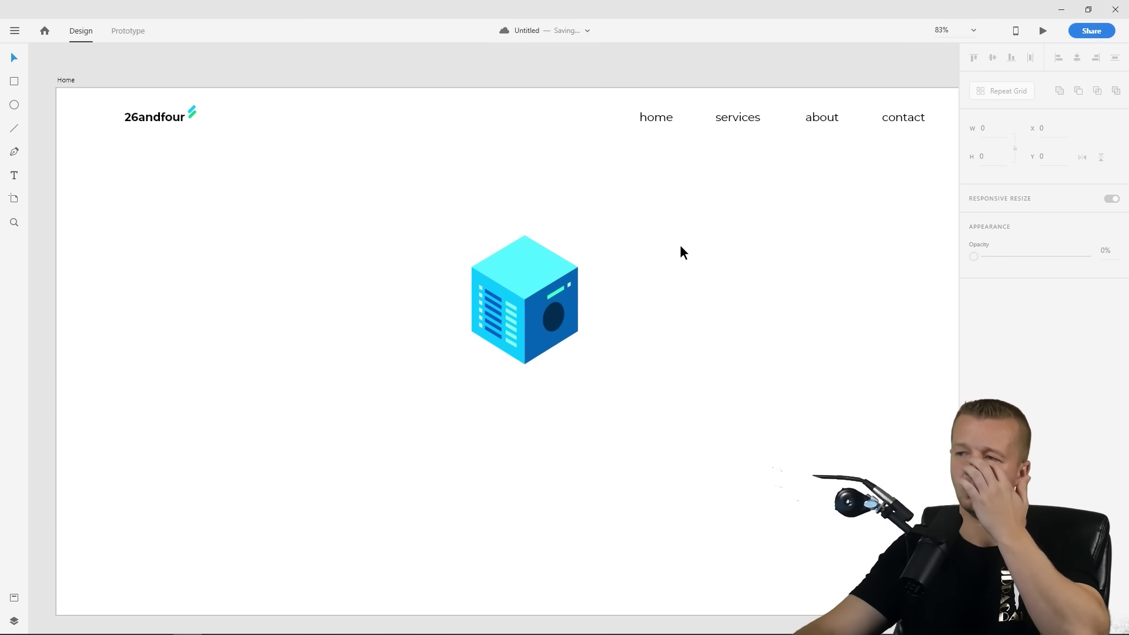
# Nudge the rotated ellipse slightly left and up on the cube's right face
pyautogui.click(557, 318)
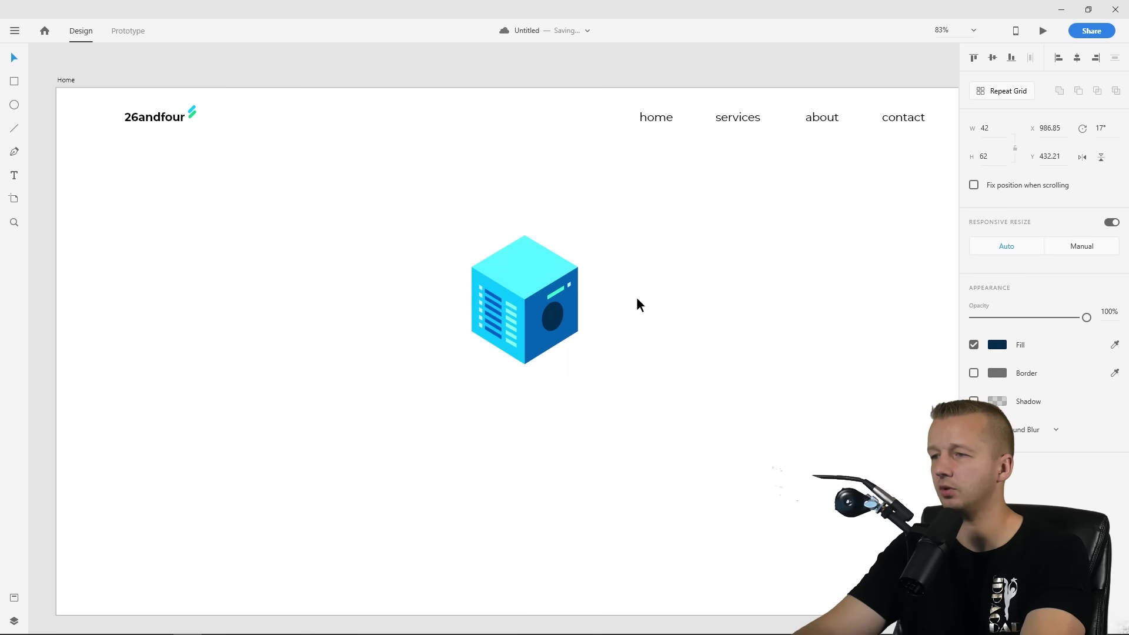
pyautogui.click(645, 291)
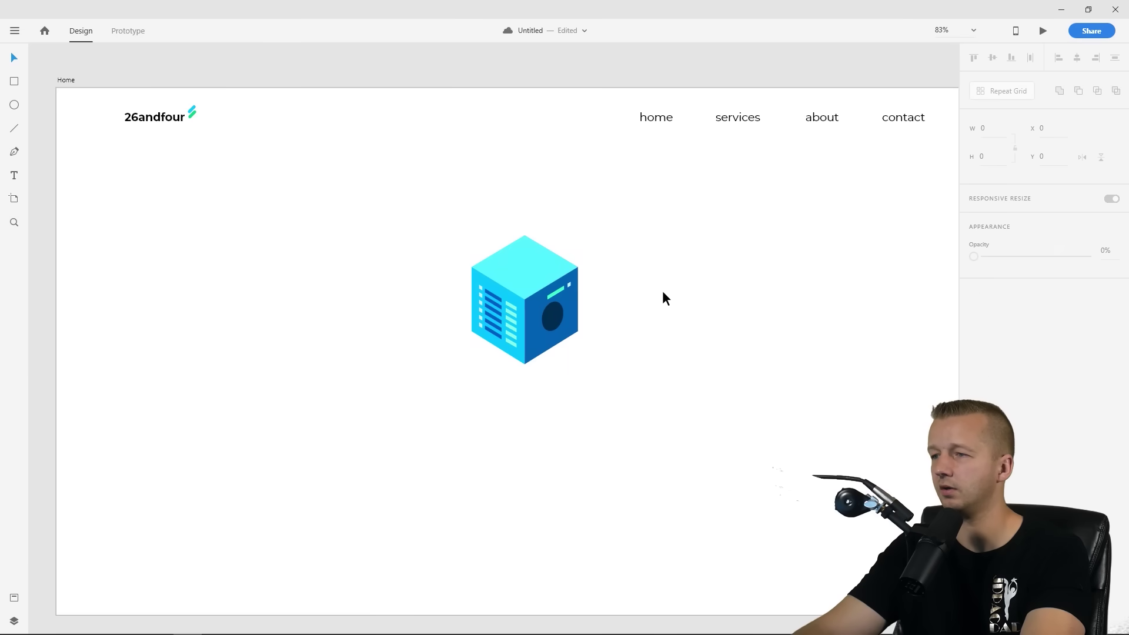
pyautogui.click(580, 306)
pyautogui.click(634, 266)
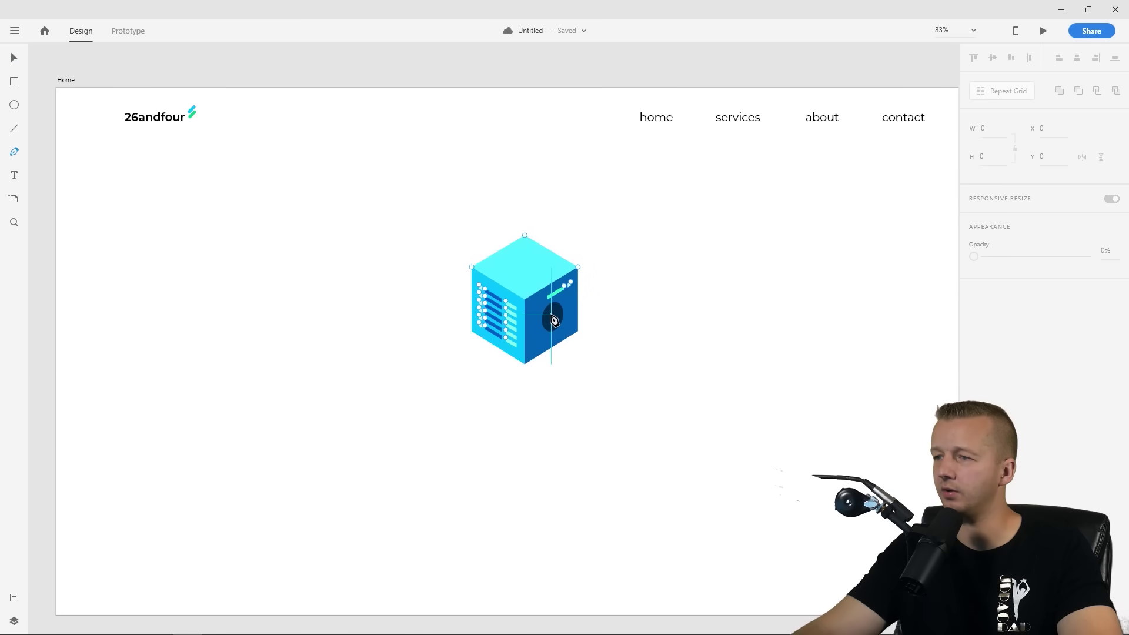
# Draw a straight Pen path from the ellipse's centre down and right past the cube's edge, about 124 wide and 74 high
pyautogui.scroll(5, 553, 319)
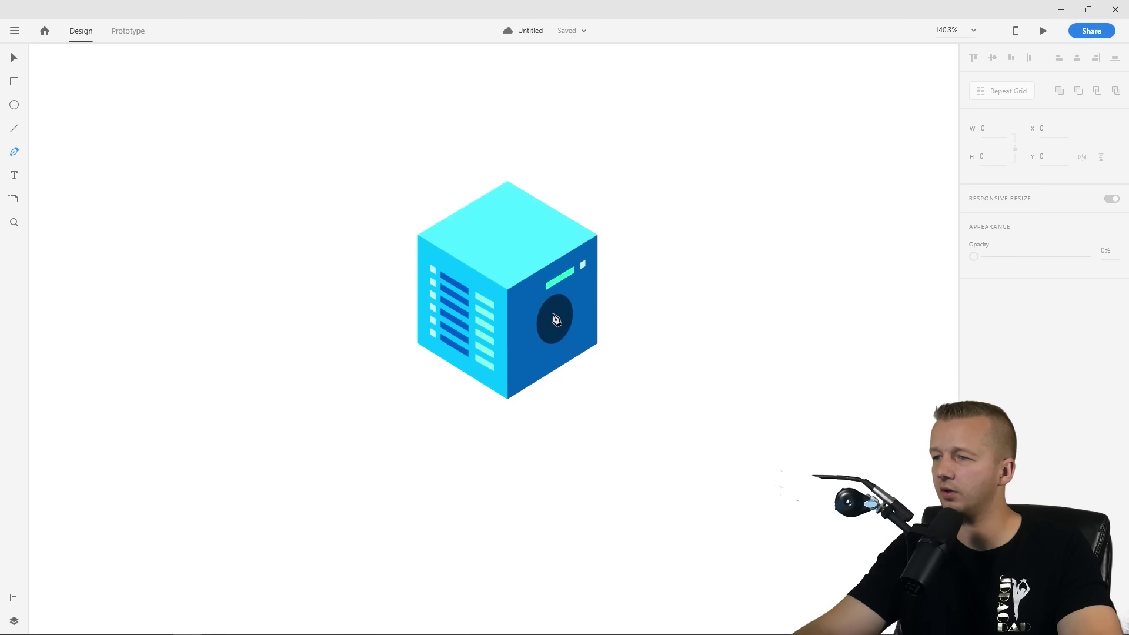
pyautogui.click(547, 313)
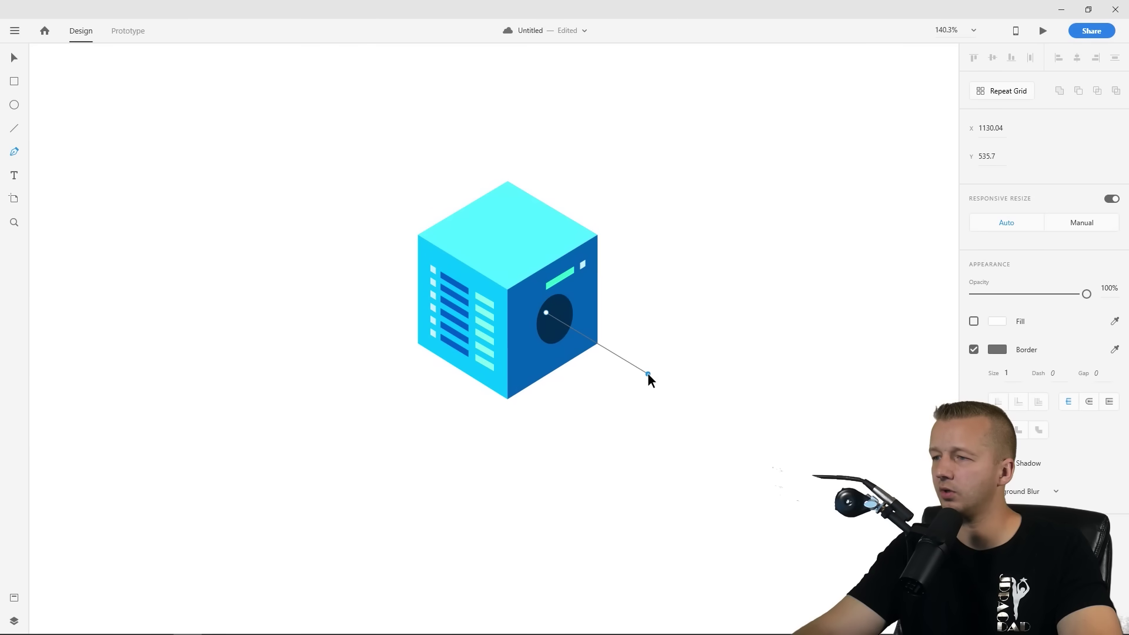
pyautogui.press('Escape')
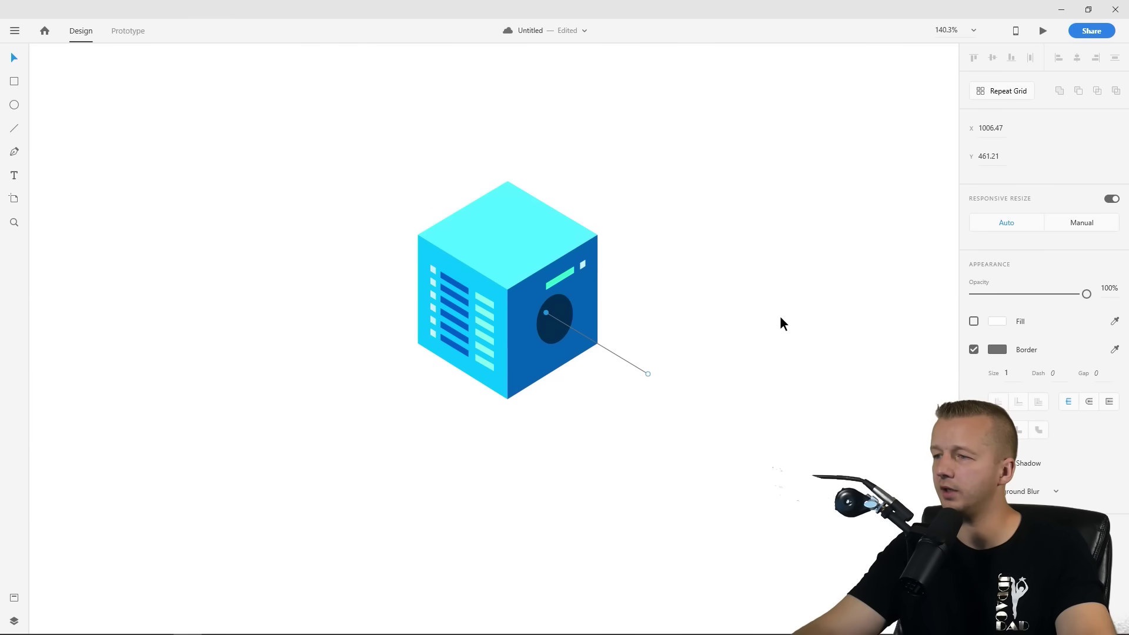
# Set the new line's border size to 5 and give it round caps
pyautogui.click(1020, 372)
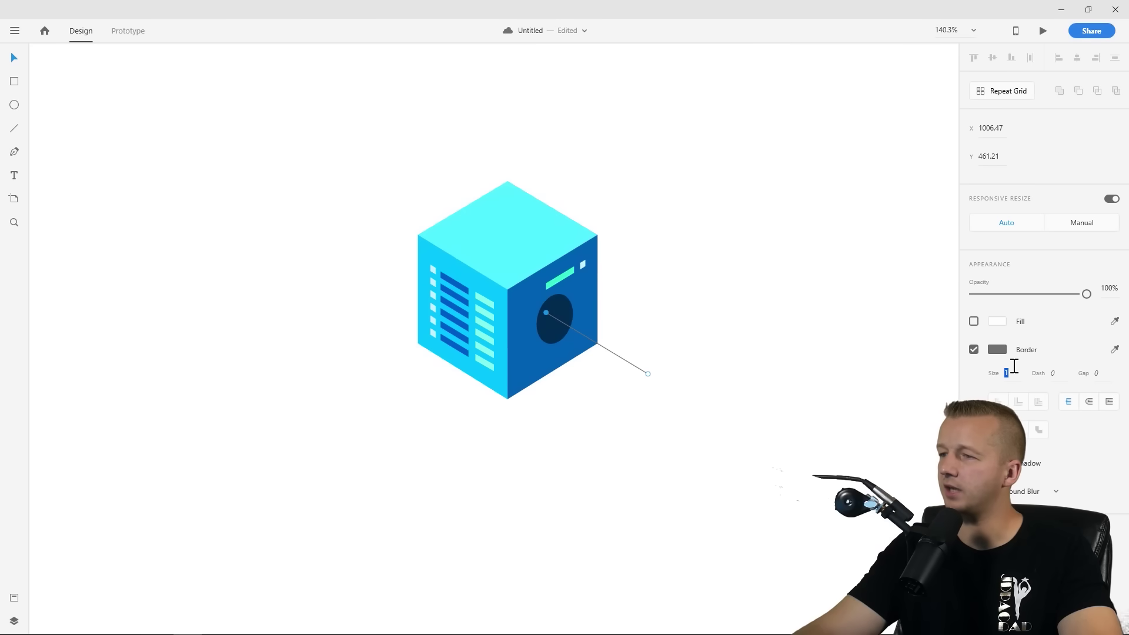
pyautogui.write('5')
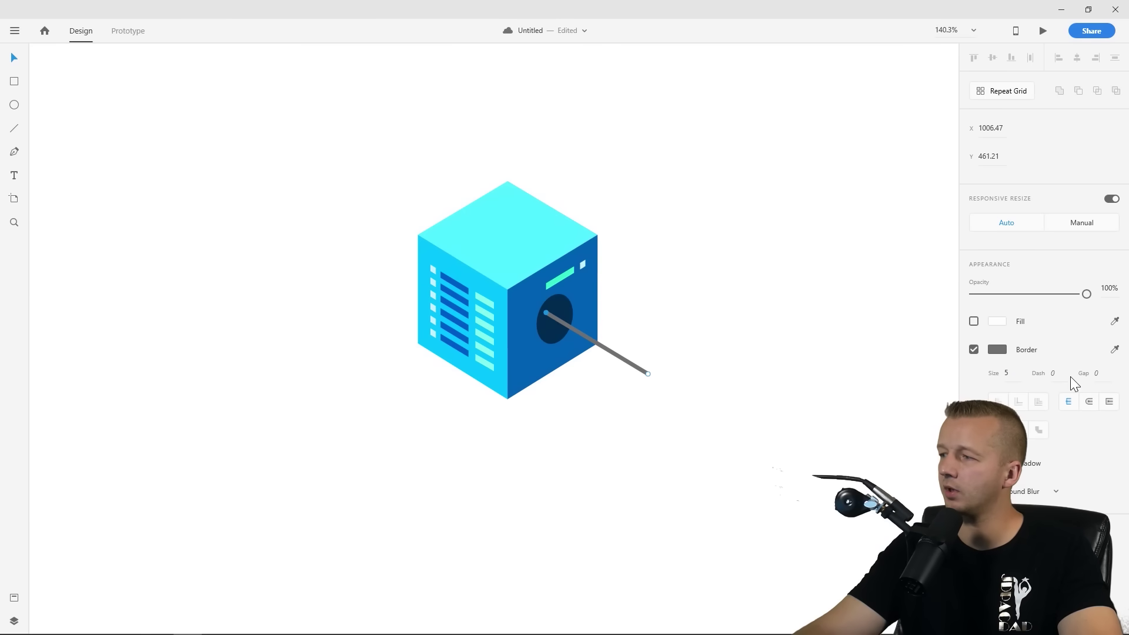
pyautogui.click(1089, 402)
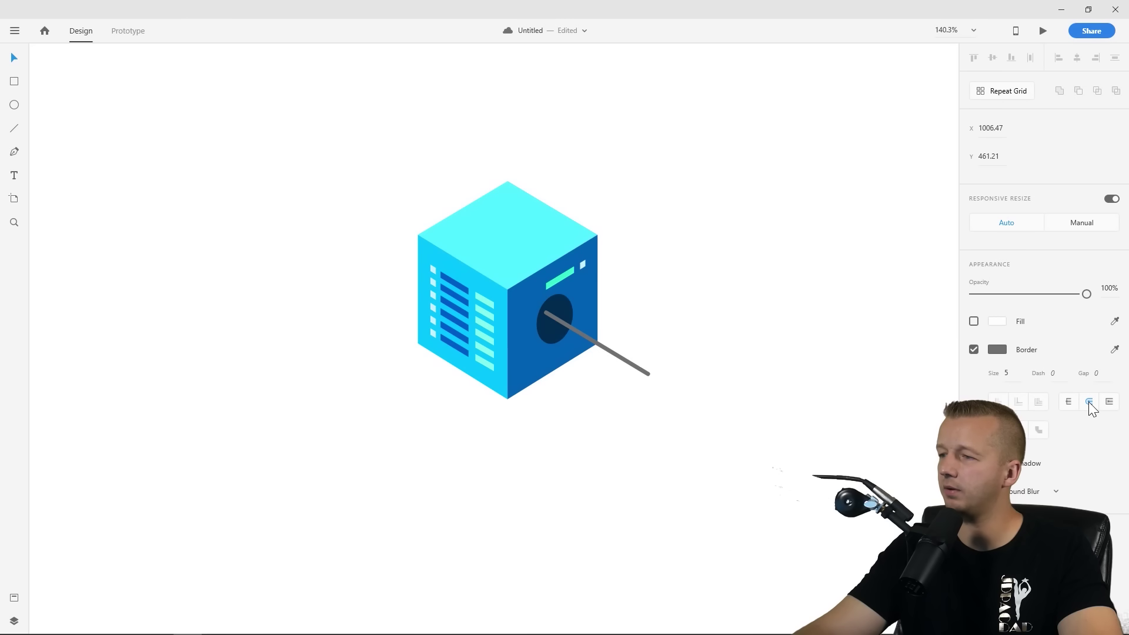
# Make the line dotted with a border dash of 1 and a gap of 17
pyautogui.click(1057, 372)
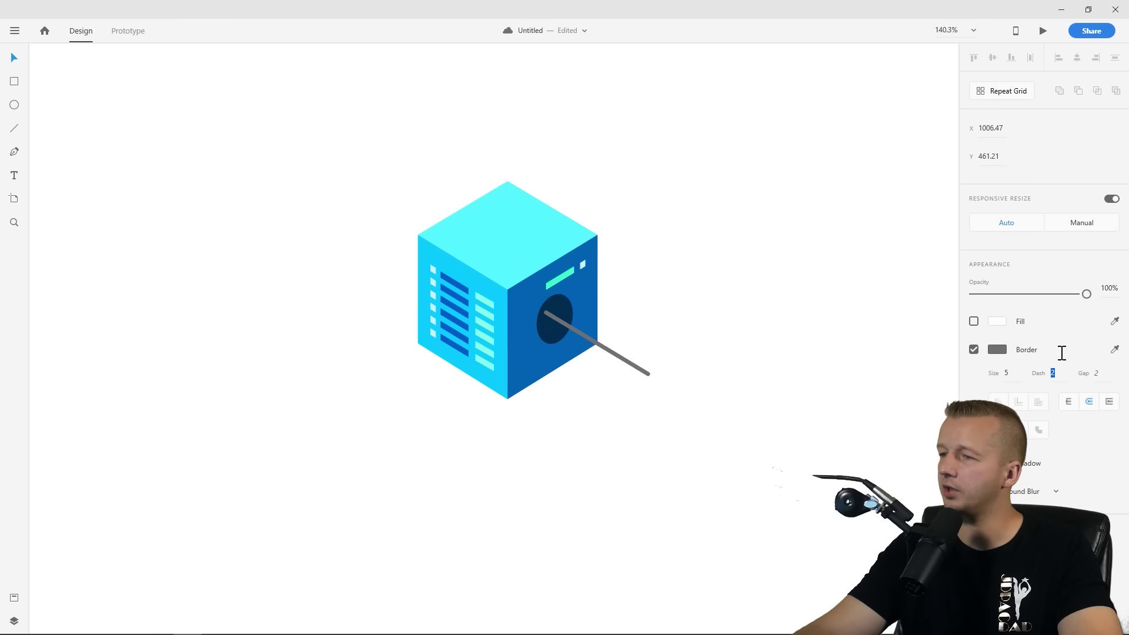
pyautogui.press('Up')
pyautogui.press('Up')
pyautogui.press('Up')
pyautogui.press('Up')
pyautogui.press('Up')
pyautogui.press('Up')
pyautogui.press('Up')
pyautogui.press('Up')
pyautogui.press('Up')
pyautogui.press('Up')
pyautogui.press('Up')
pyautogui.press('Up')
pyautogui.press('Up')
pyautogui.press('Up')
pyautogui.press('Up')
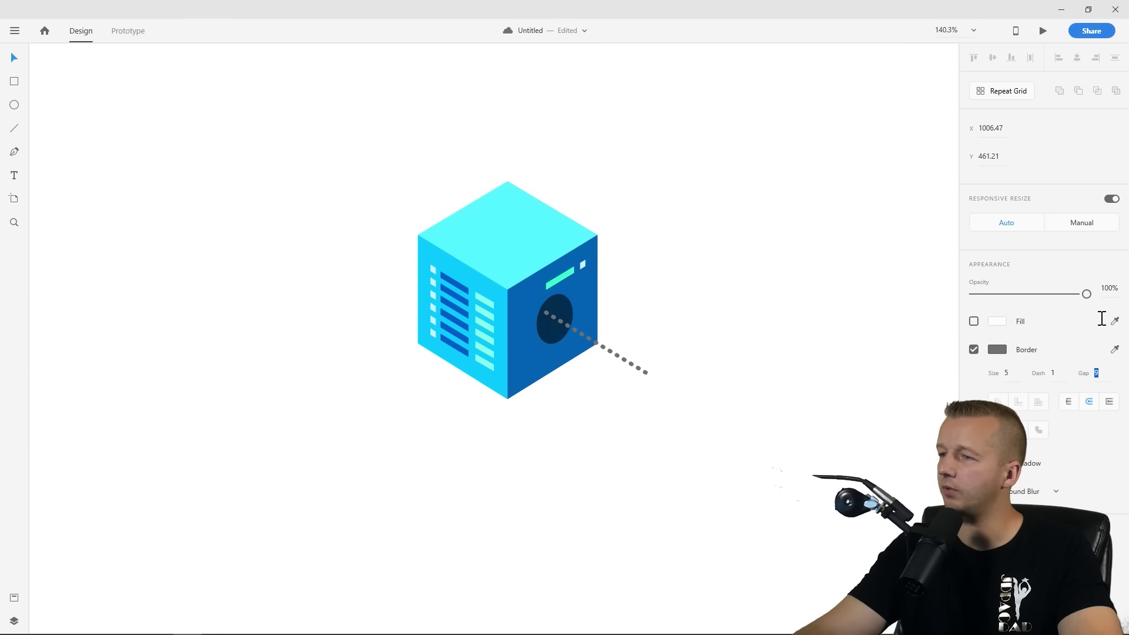
pyautogui.press('Return')
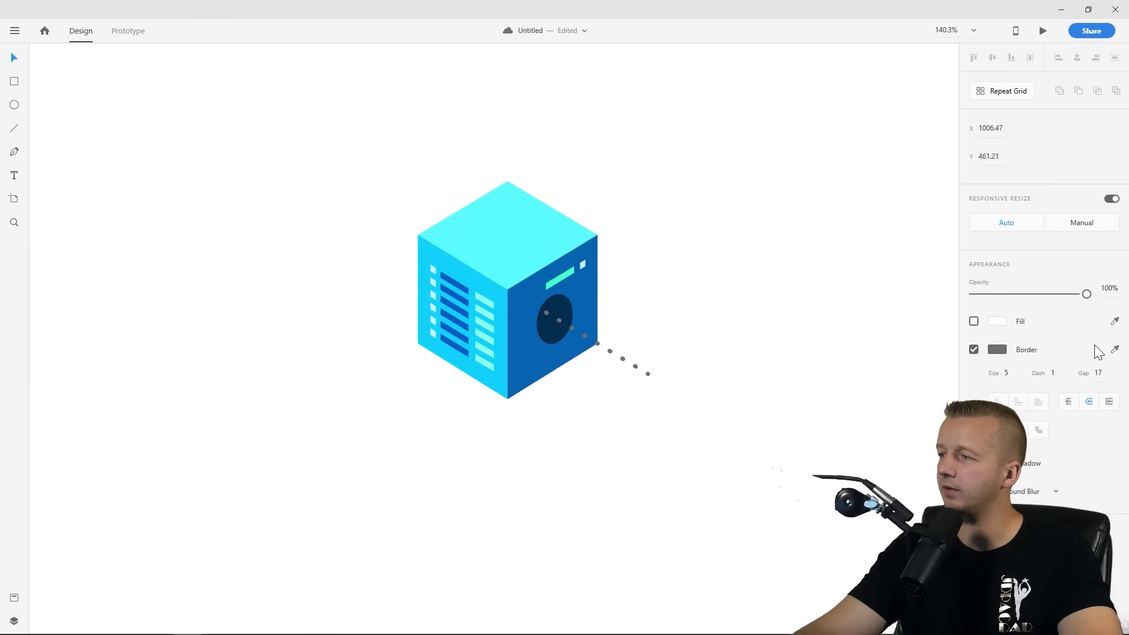
# Lengthen the line's dash to 14 and reduce its border size to 4
pyautogui.click(1057, 373)
pyautogui.press('Up')
pyautogui.press('Up')
pyautogui.press('Up')
pyautogui.press('Up')
pyautogui.press('Up')
pyautogui.press('Up')
pyautogui.press('Up')
pyautogui.press('Up')
pyautogui.press('Up')
pyautogui.press('Up')
pyautogui.press('Up')
pyautogui.press('Up')
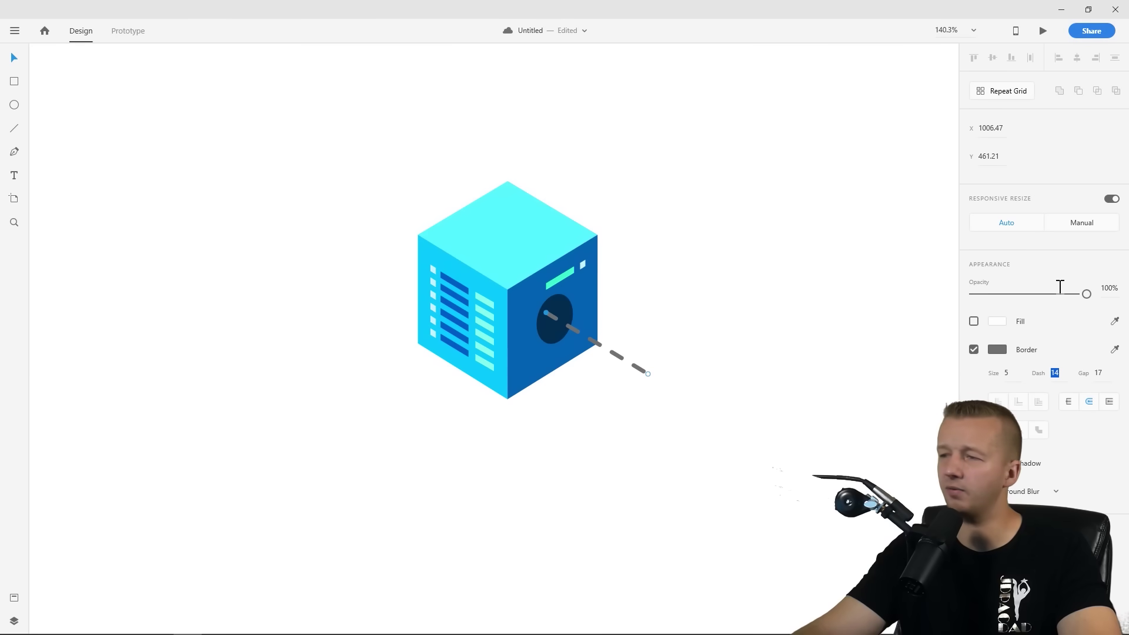
pyautogui.click(1007, 374)
pyautogui.press('Down')
pyautogui.press('Down')
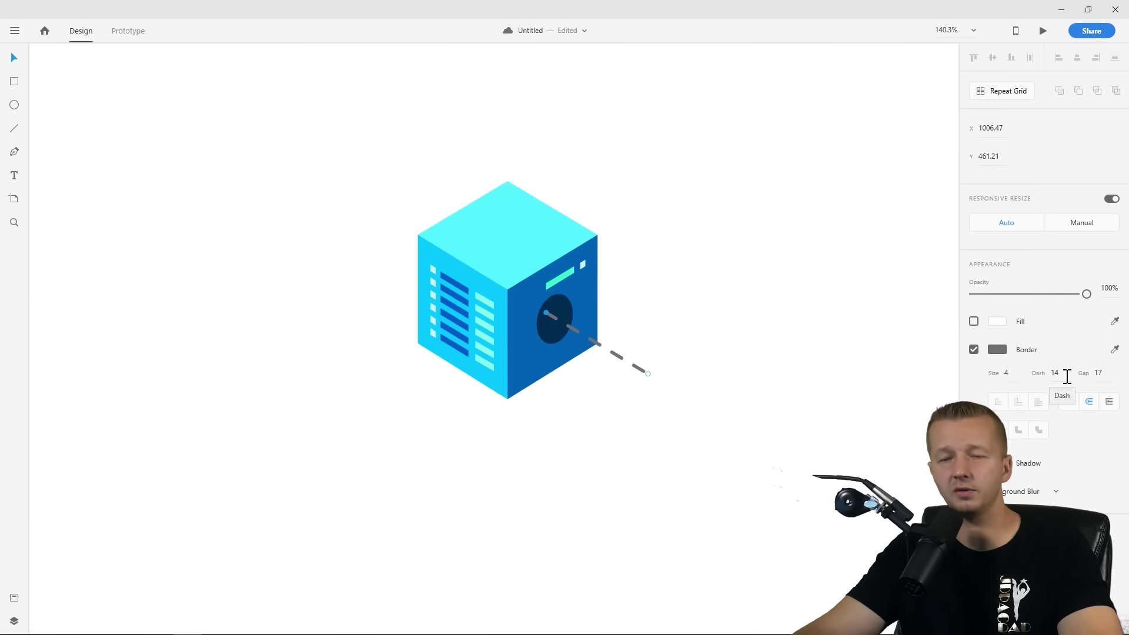
# Colour the dashed line's border with the saved cyan swatch and set its gap to 12
pyautogui.click(998, 350)
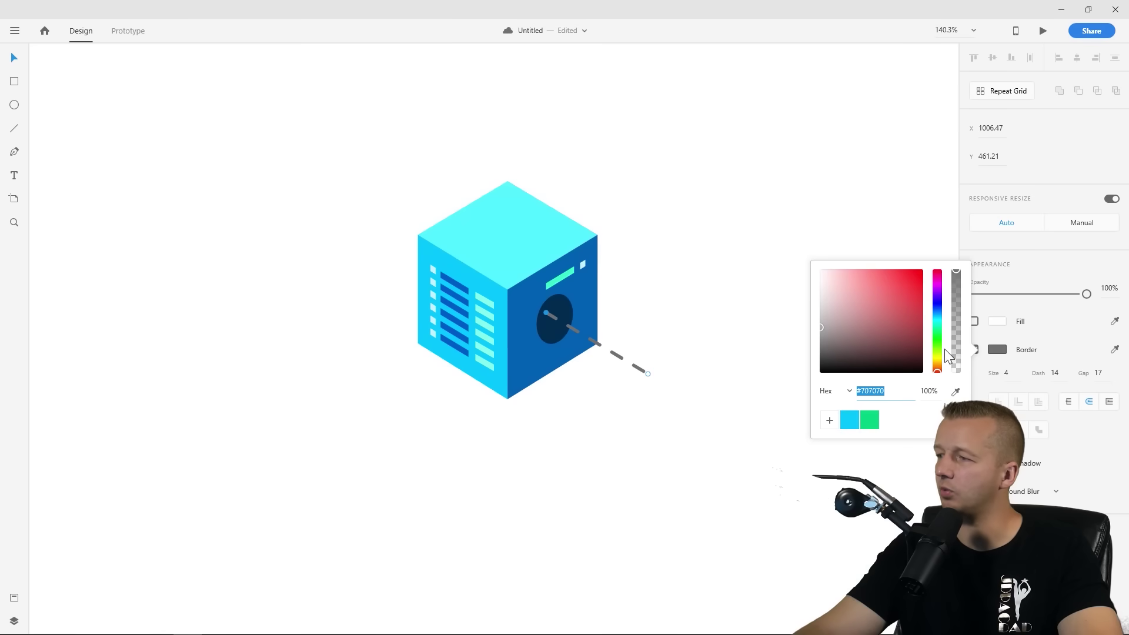
pyautogui.click(848, 417)
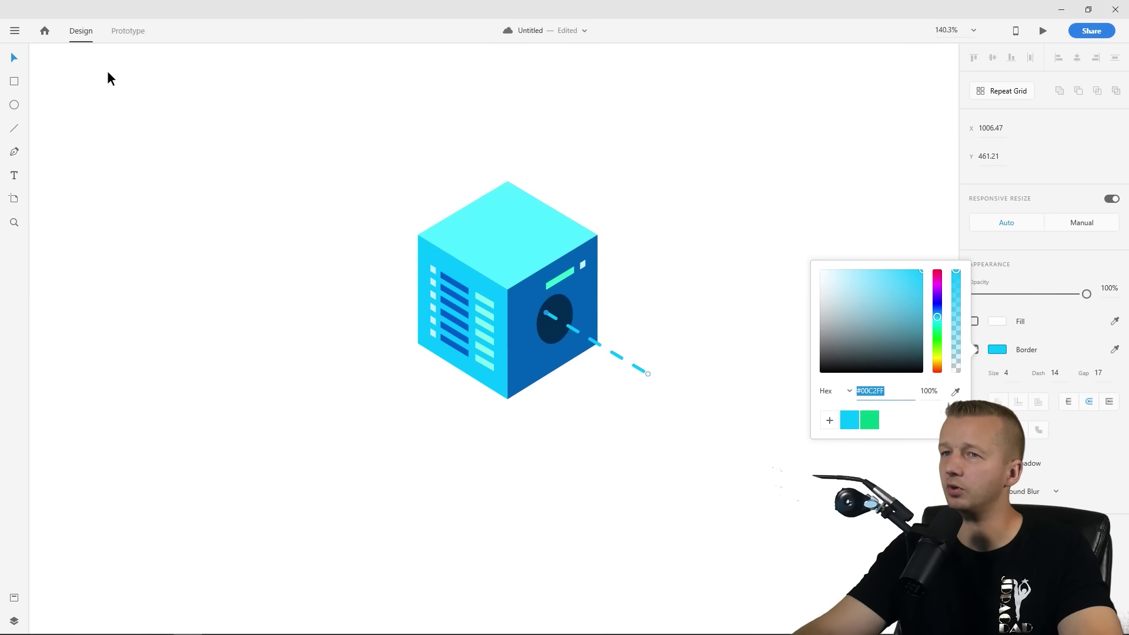
pyautogui.press('Escape')
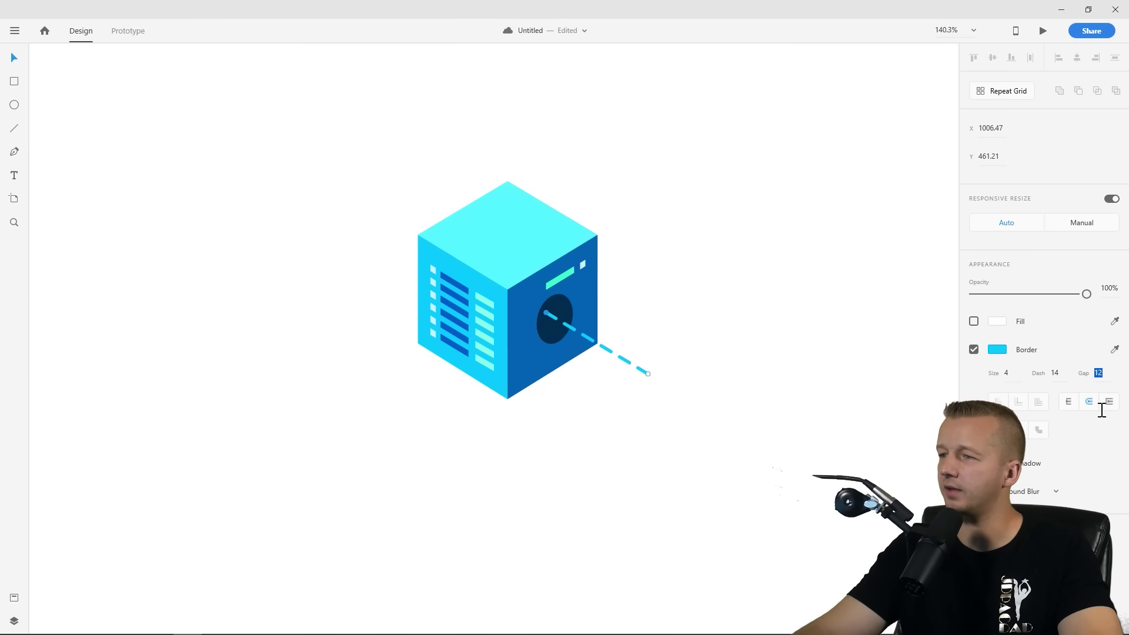
pyautogui.click(440, 371)
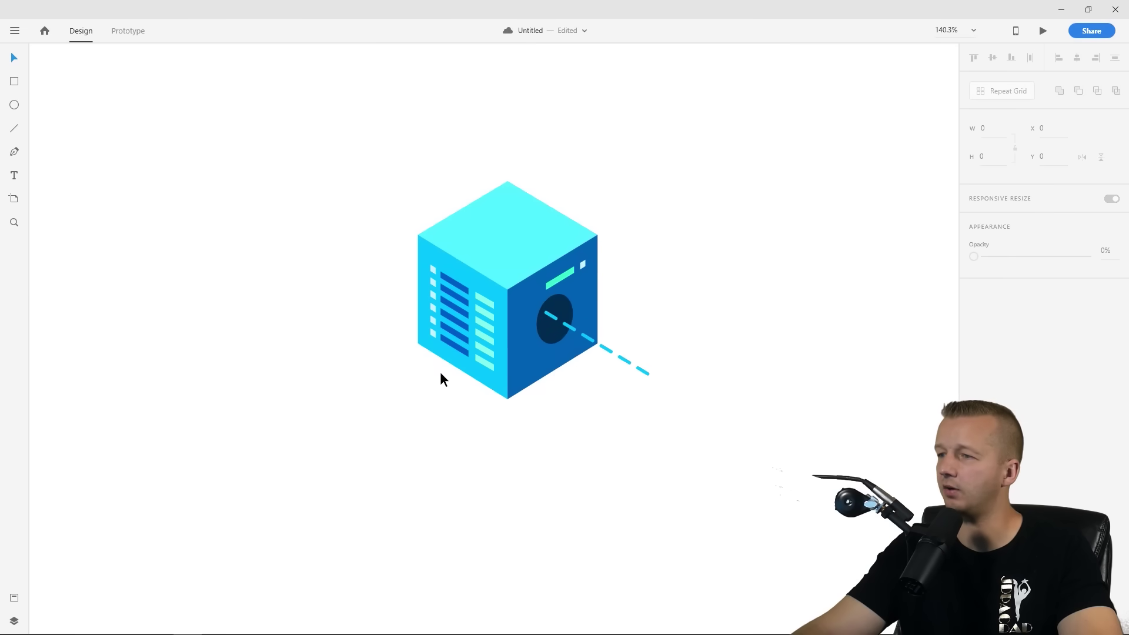
# Duplicate the dashed line to the cube's upper-left corner and send the copy to the back
pyautogui.click(571, 329)
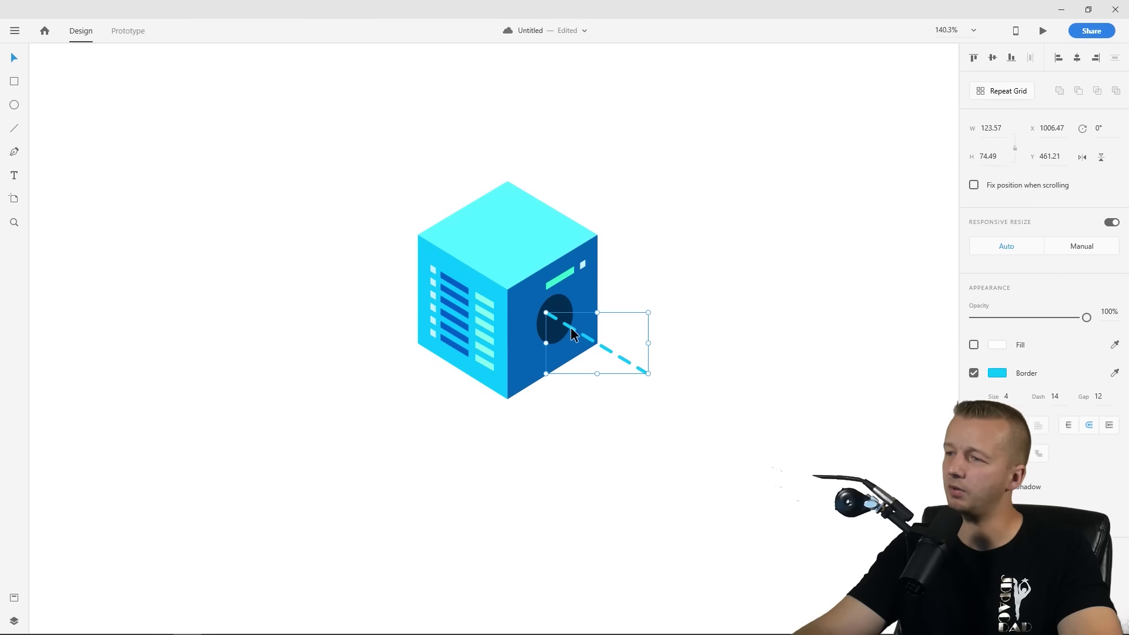
pyautogui.moveTo(571, 327); pyautogui.dragTo(346, 189)
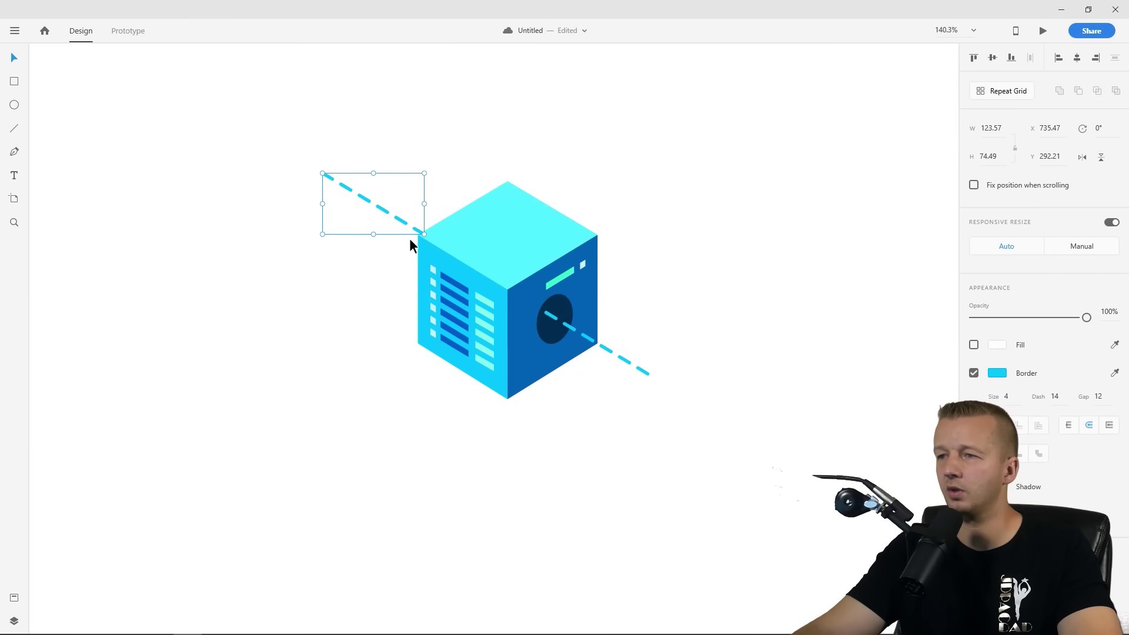
pyautogui.rightClick(398, 225)
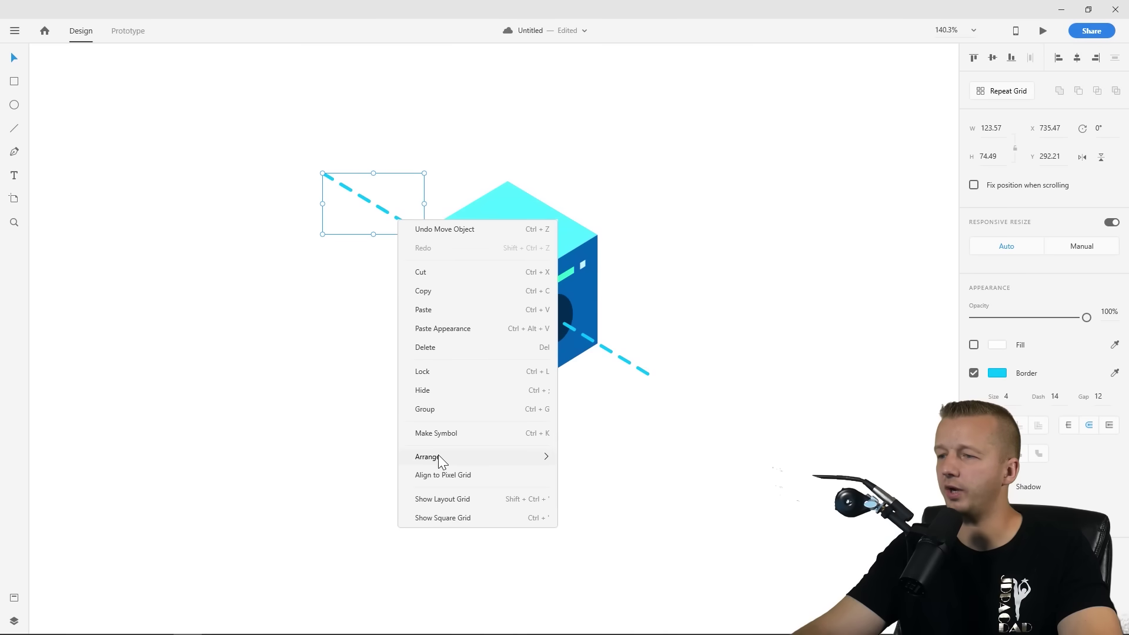
pyautogui.moveTo(438, 454)
pyautogui.click(600, 517)
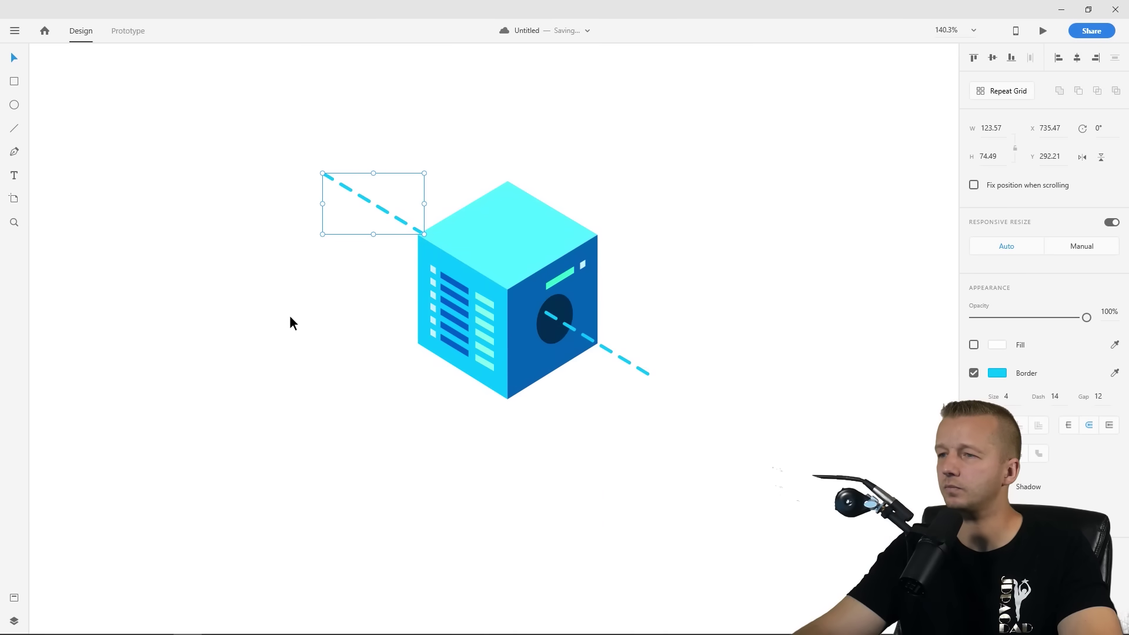
# Slide the copied dashed line down and right along its slope so part of it sits behind the cube's left corner
pyautogui.press('Down')
pyautogui.press('Down')
pyautogui.press('Down')
pyautogui.press('Down')
pyautogui.press('Down')
pyautogui.press('Right')
pyautogui.press('Right')
pyautogui.press('Right')
pyautogui.press('Right')
pyautogui.press('Right')
pyautogui.press('Right')
pyautogui.press('Right')
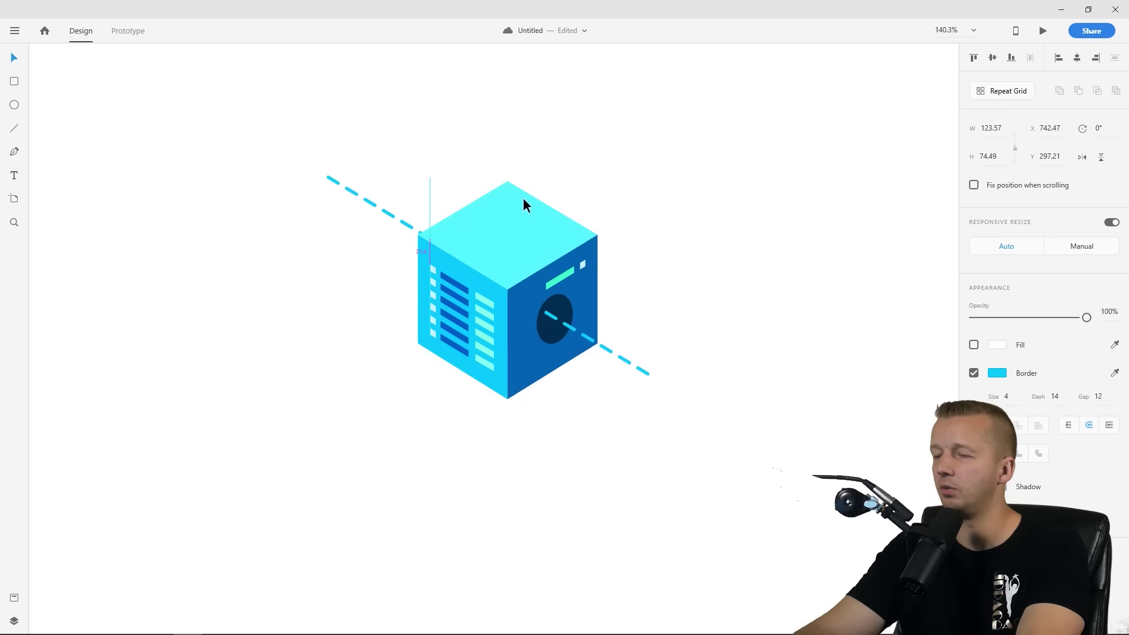
pyautogui.moveTo(410, 227); pyautogui.dragTo(358, 181)
pyautogui.press('Up')
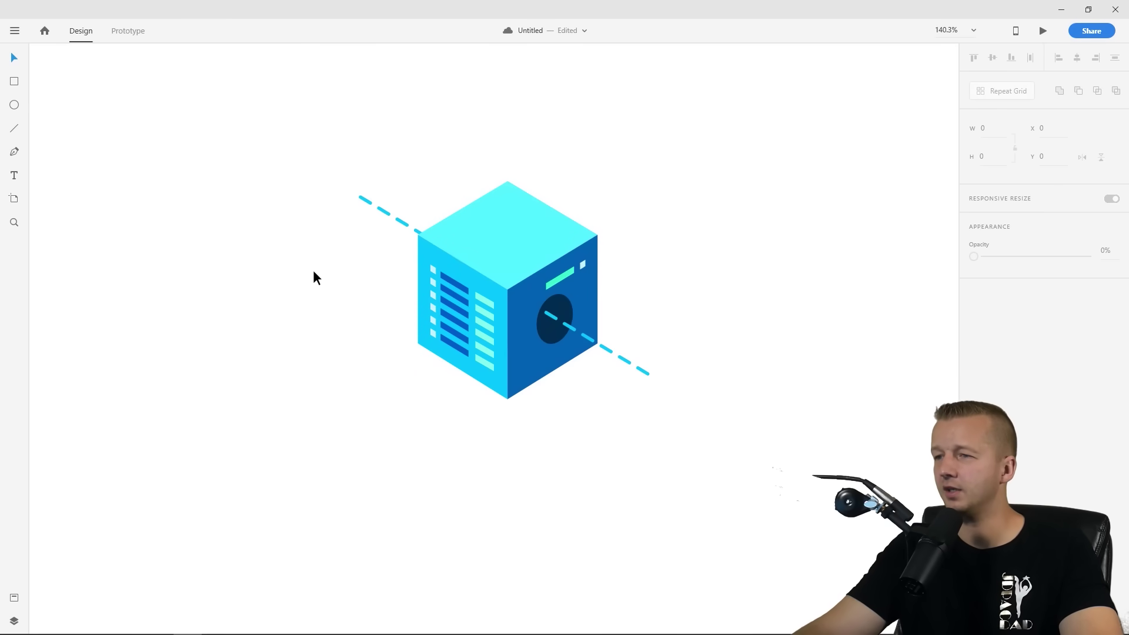
# Group all the cube's shapes and face details, leaving both dashed lines out of the group
pyautogui.scroll(-5, 328, 318)
pyautogui.scroll(1, 328, 317)
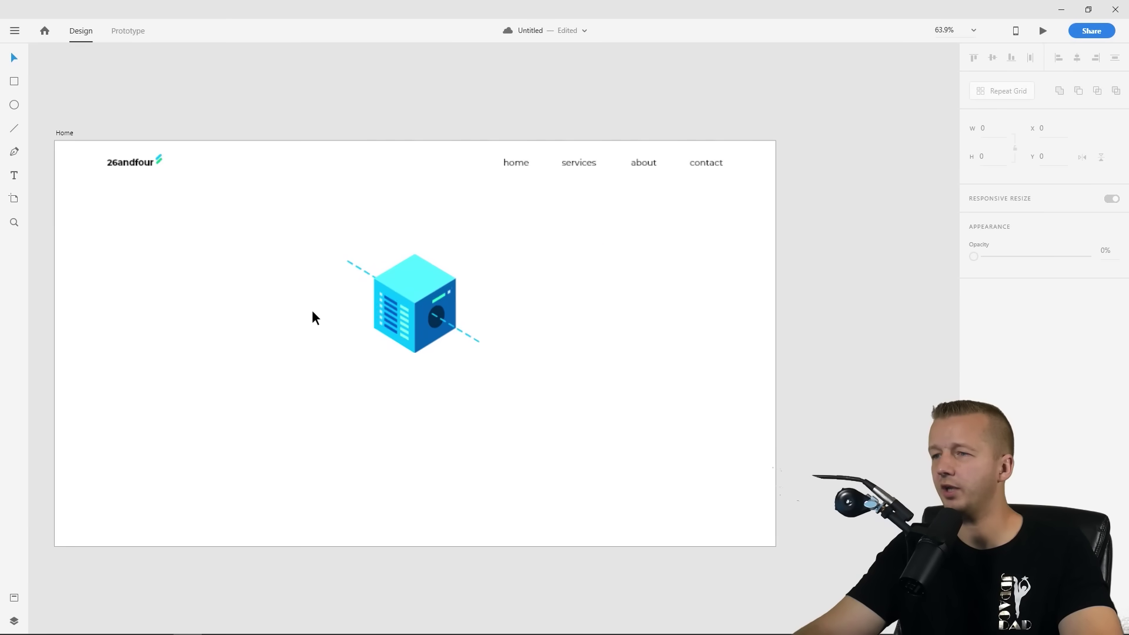
pyautogui.moveTo(313, 315); pyautogui.dragTo(378, 286)
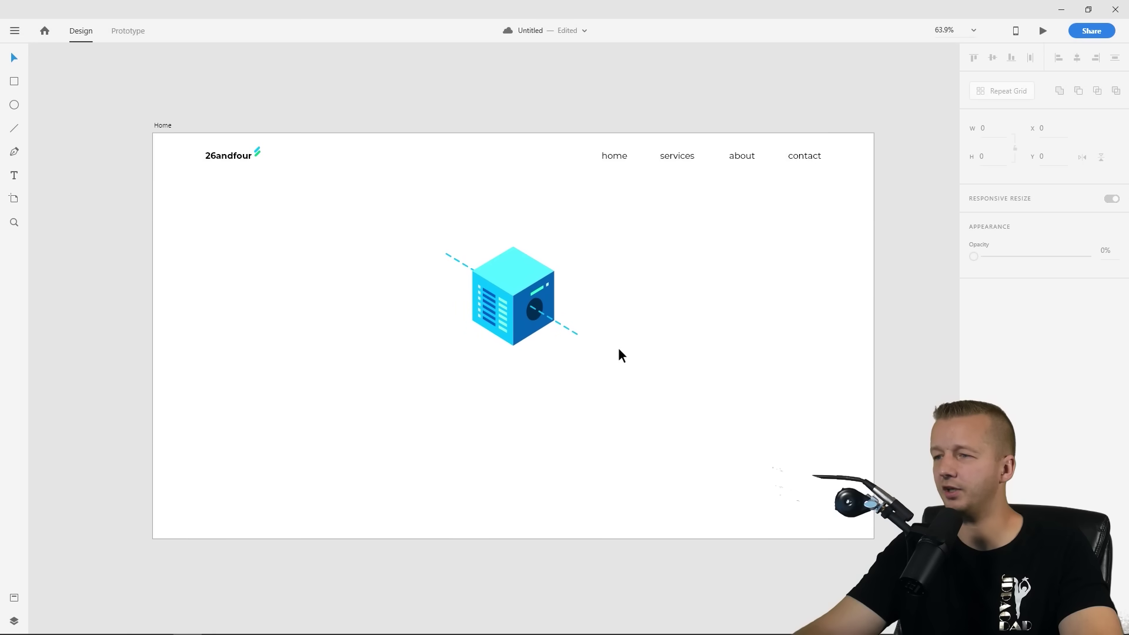
pyautogui.scroll(4, 485, 308)
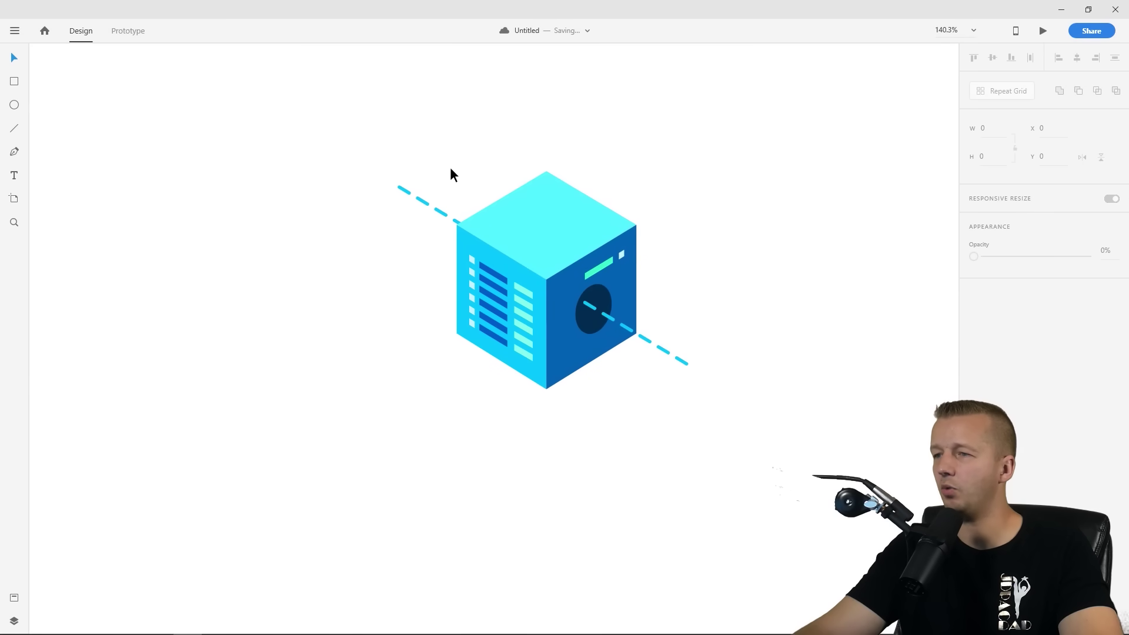
pyautogui.moveTo(445, 155); pyautogui.dragTo(660, 392)
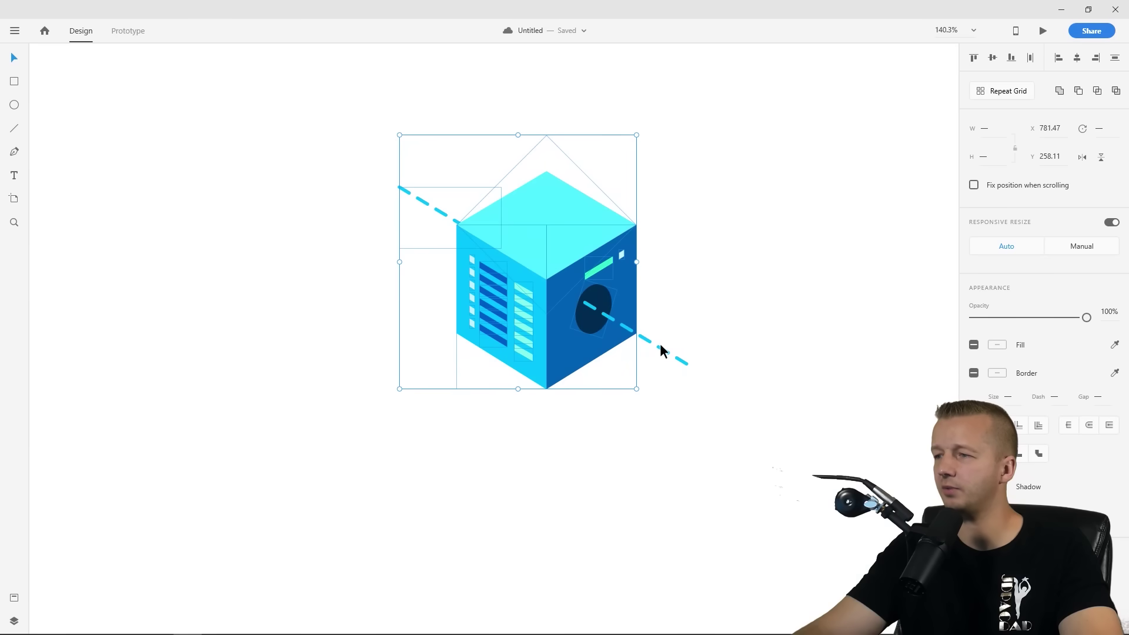
pyautogui.keyDown('shift'); pyautogui.click(424, 200); pyautogui.keyUp('shift')
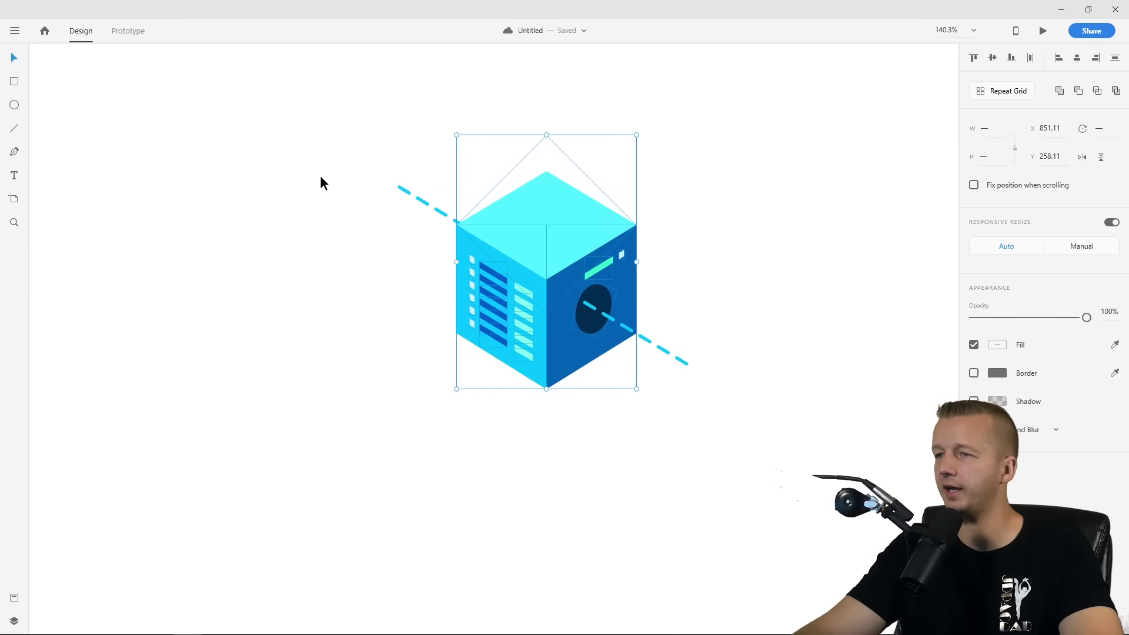
pyautogui.hotkey('ctrl', 'g')
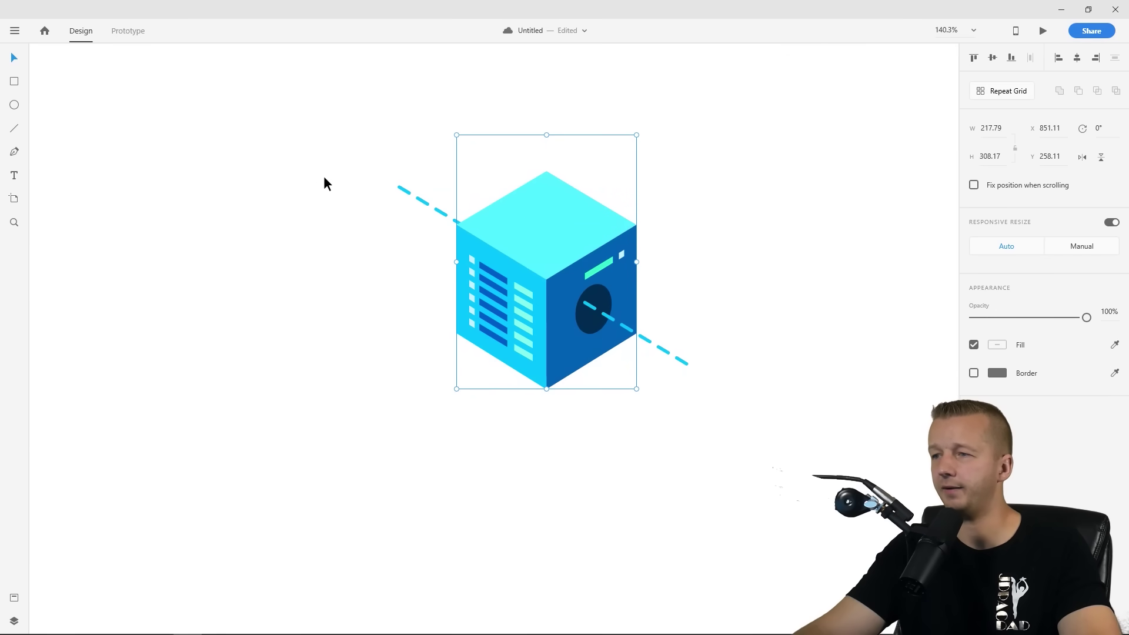
# Rename the grouped cube layer pc1
pyautogui.click(14, 621)
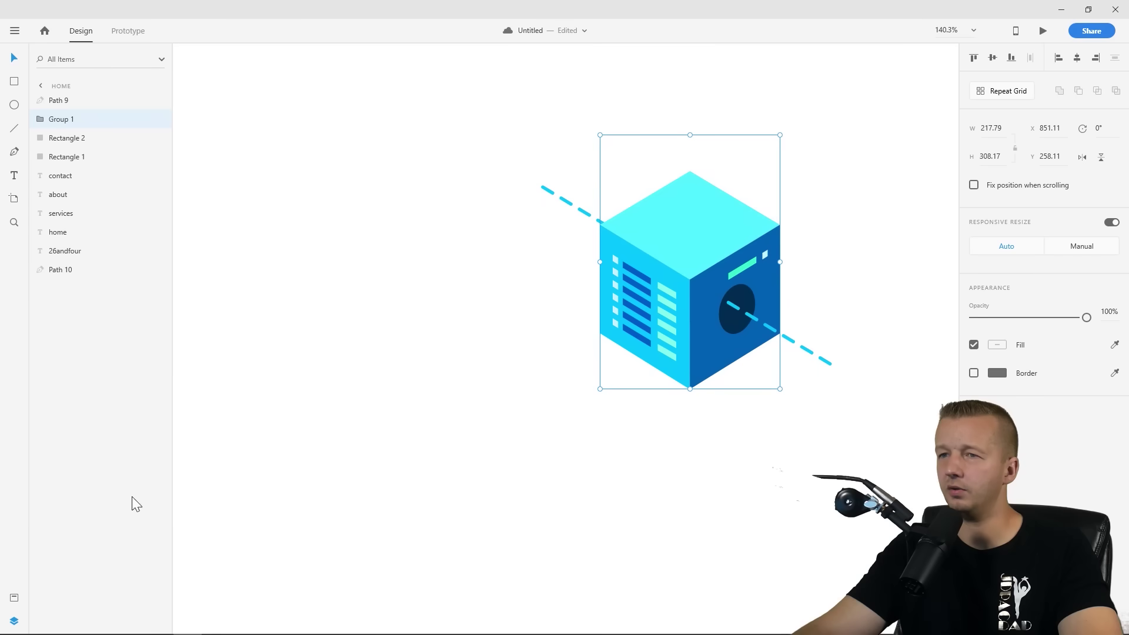
pyautogui.doubleClick(59, 119)
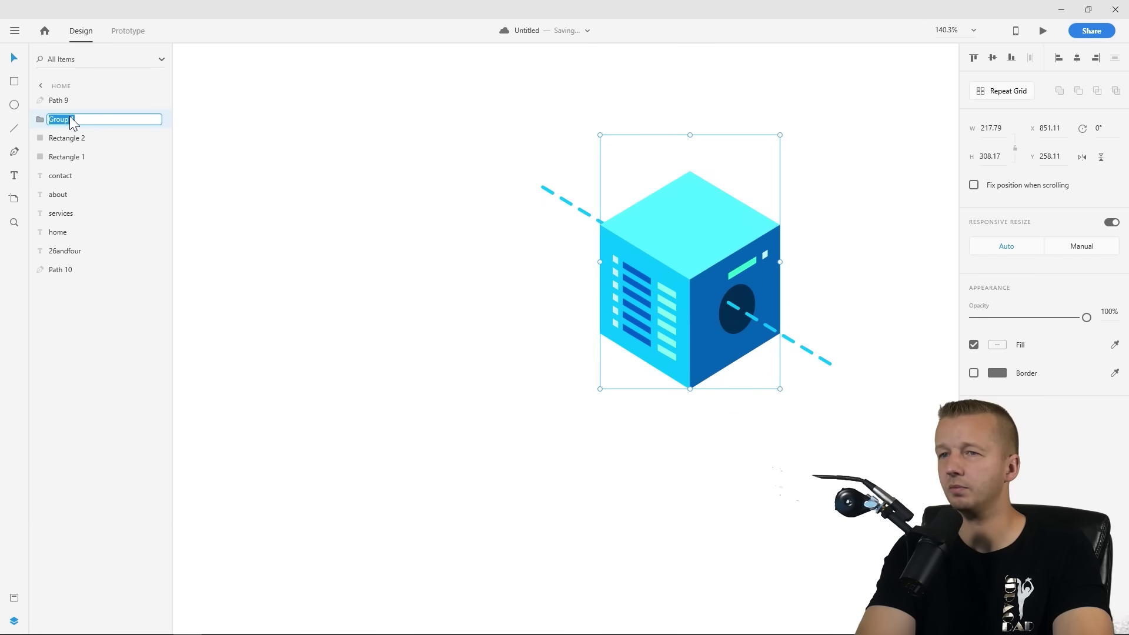
pyautogui.write('pc1')
pyautogui.press('Return')
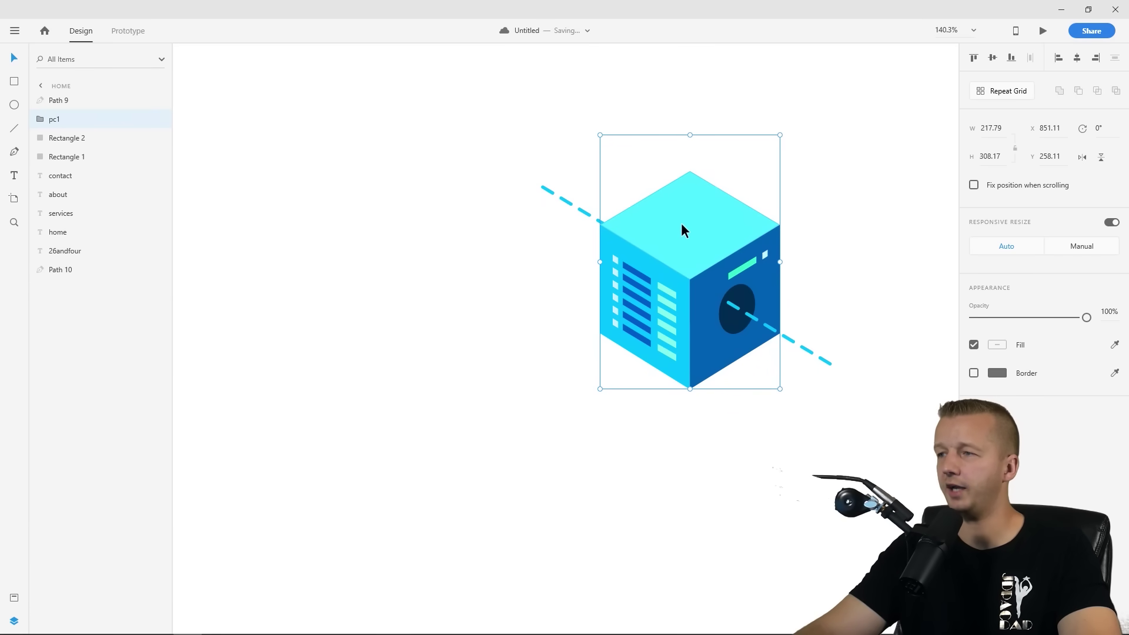
# Duplicate the pc1 group, shrink the copy and tuck it behind the large cube's left side
pyautogui.hotkey('ctrl', 'd')
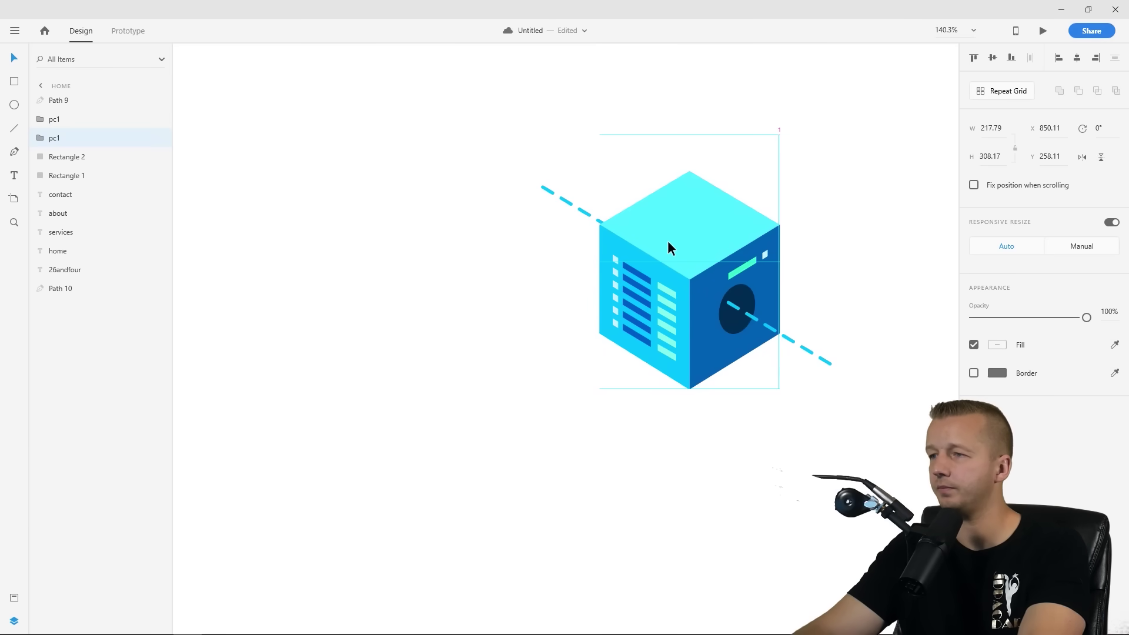
pyautogui.moveTo(668, 241); pyautogui.dragTo(651, 262)
pyautogui.moveTo(703, 190); pyautogui.dragTo(647, 231)
pyautogui.click(397, 251)
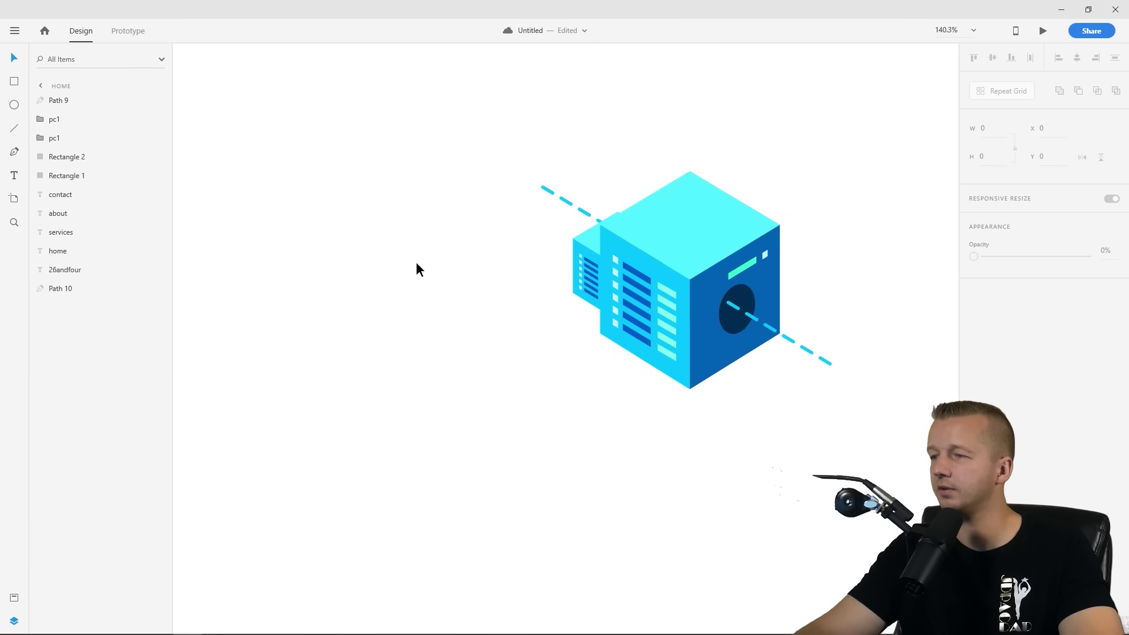
# Draw a closed rectangular shadow path about 382 × 135 with the Pen tool, extending right from the cube's front vertical edge
pyautogui.scroll(-5, 416, 264)
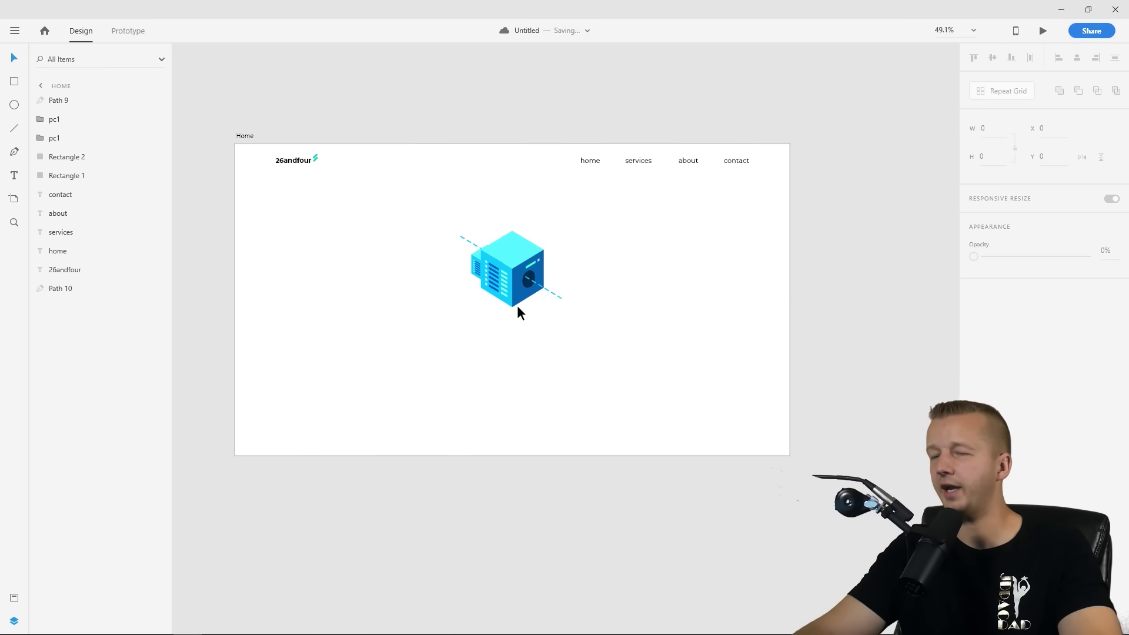
pyautogui.scroll(5, 516, 305)
pyautogui.moveTo(558, 309); pyautogui.dragTo(570, 429)
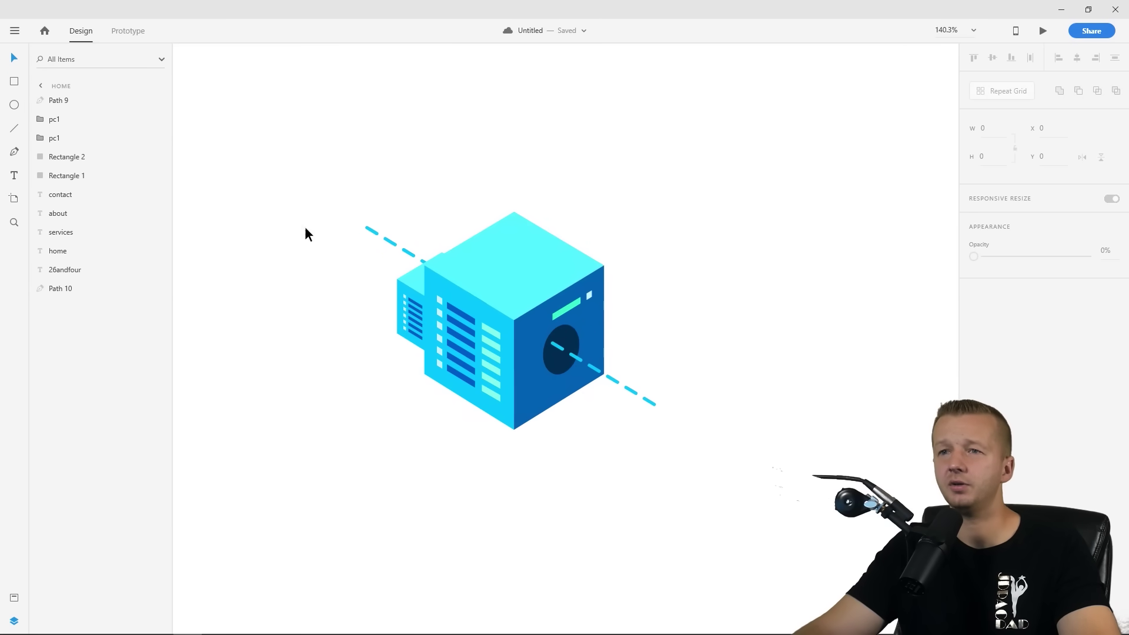
pyautogui.click(515, 430)
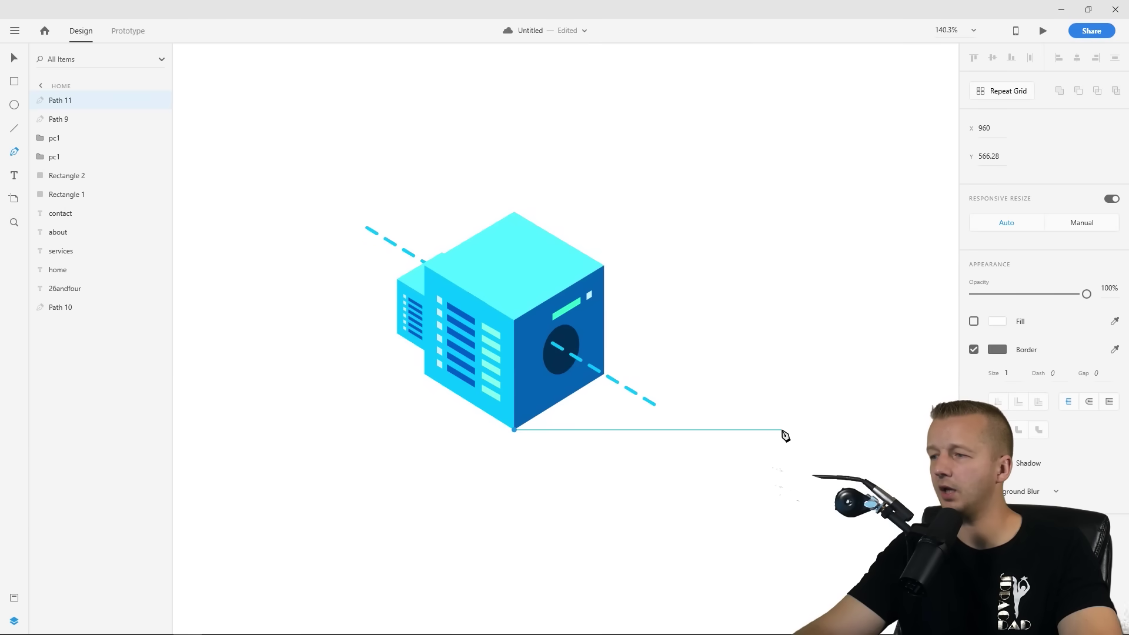
pyautogui.click(829, 430)
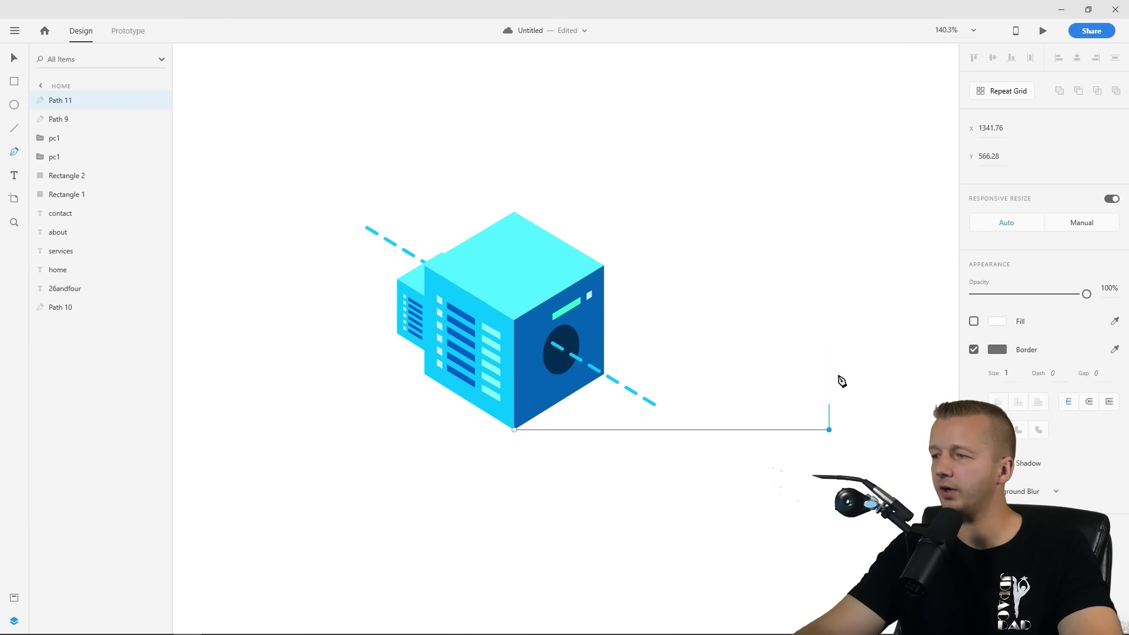
pyautogui.click(829, 319)
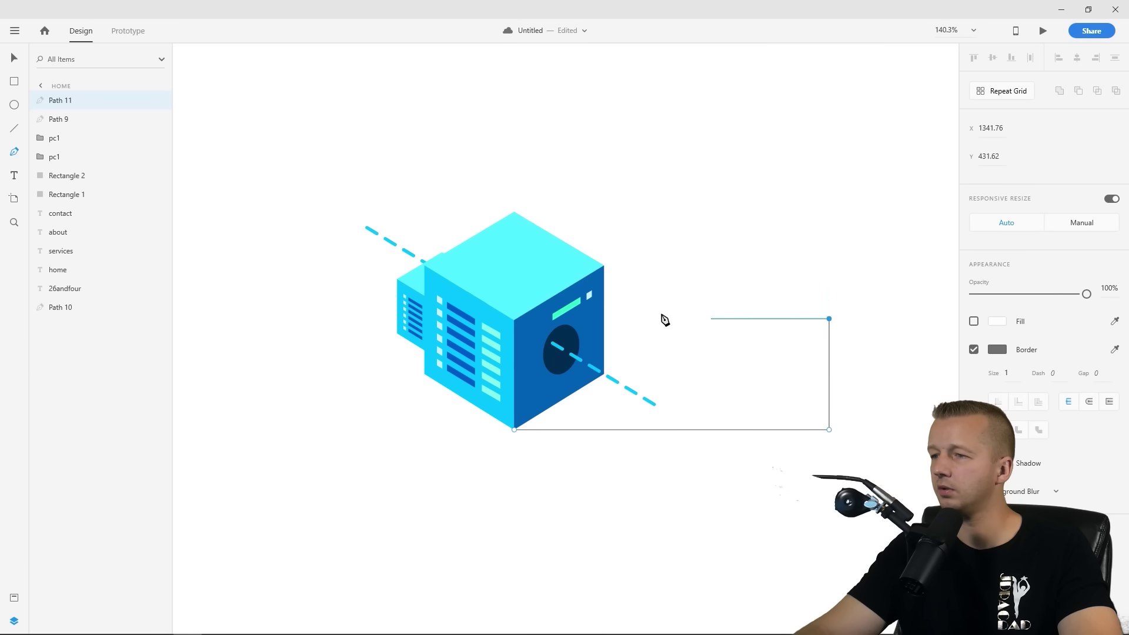
pyautogui.click(514, 319)
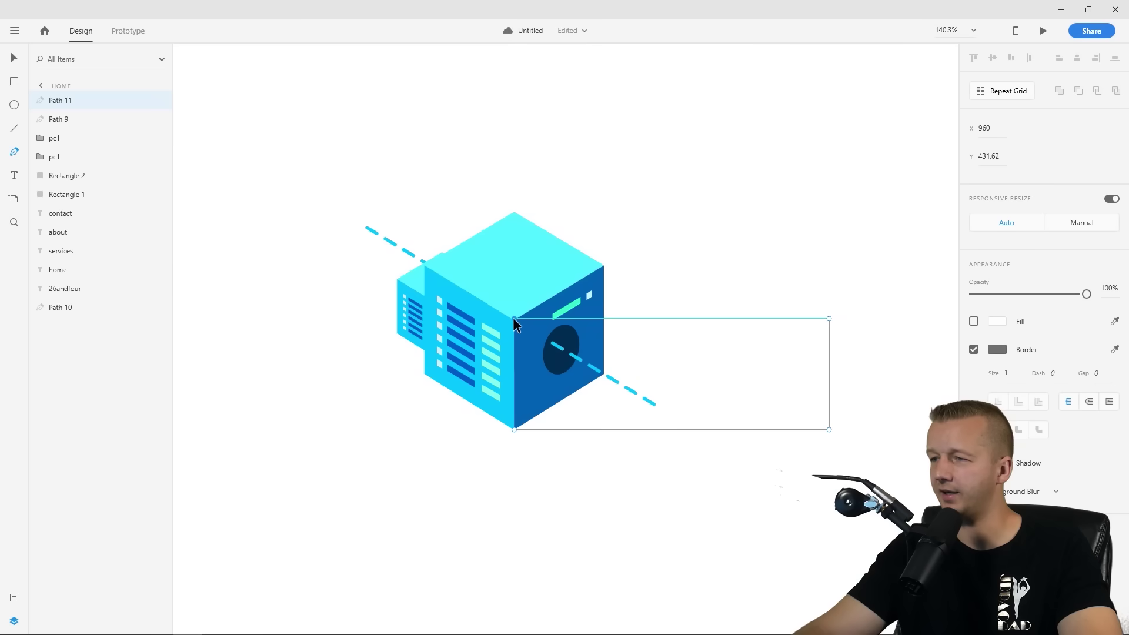
pyautogui.click(514, 429)
pyautogui.press('Escape')
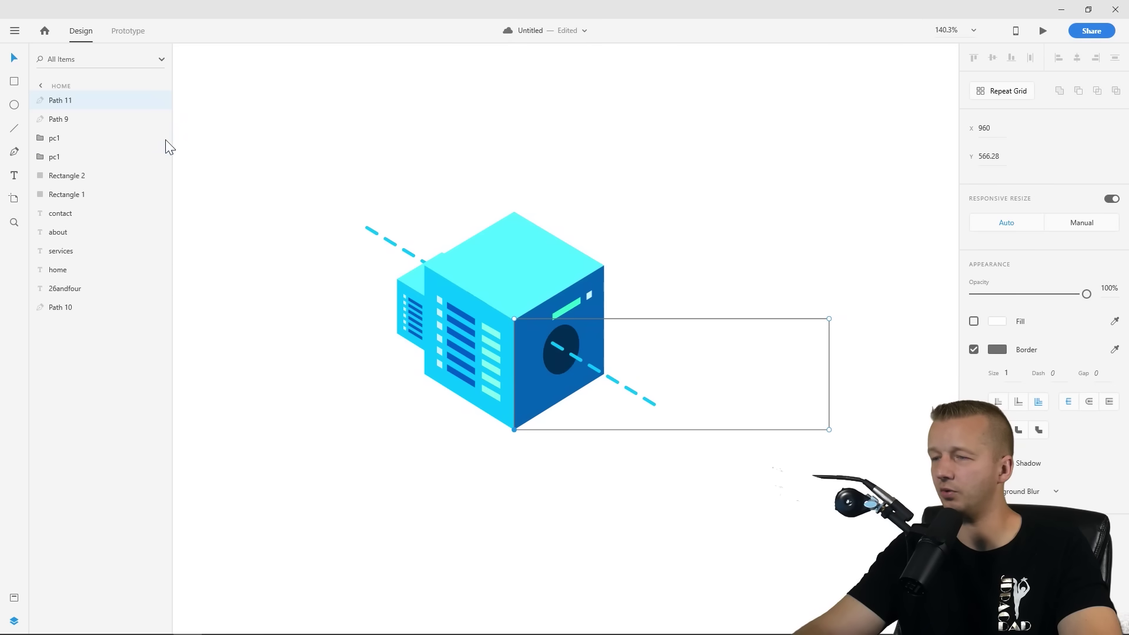
# Move the shadow path to the bottom of the layer stack and turn off its border
pyautogui.click(791, 279)
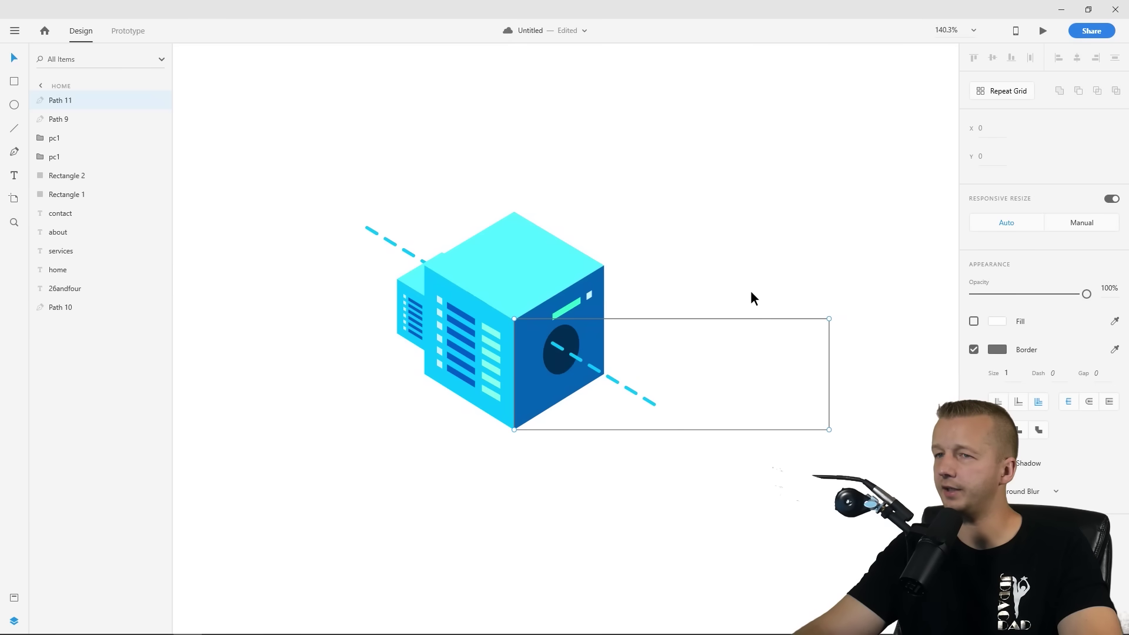
pyautogui.moveTo(76, 100); pyautogui.dragTo(73, 317)
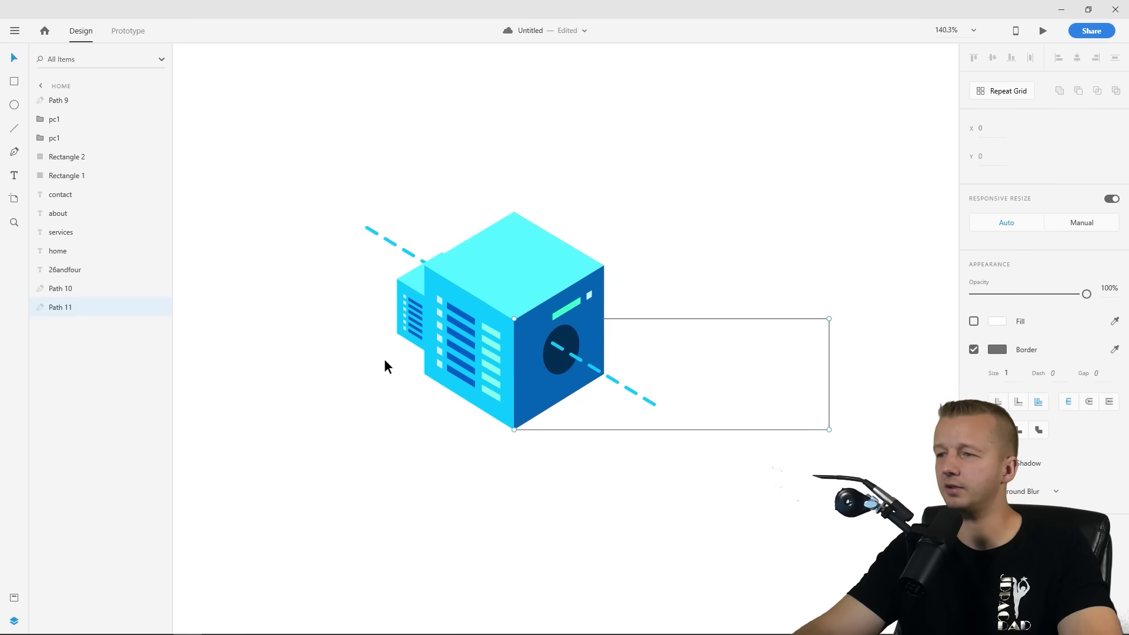
pyautogui.click(974, 350)
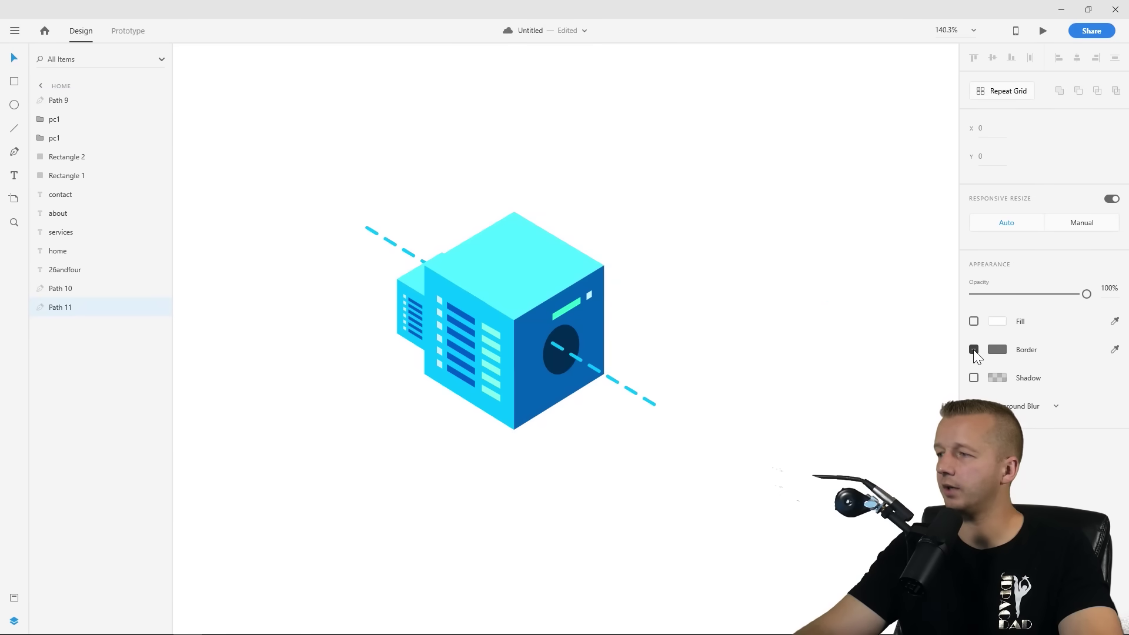
# Fill the shadow path with a horizontal linear gradient, grey starting left of the cube and fading to white just past its right side
pyautogui.click(973, 321)
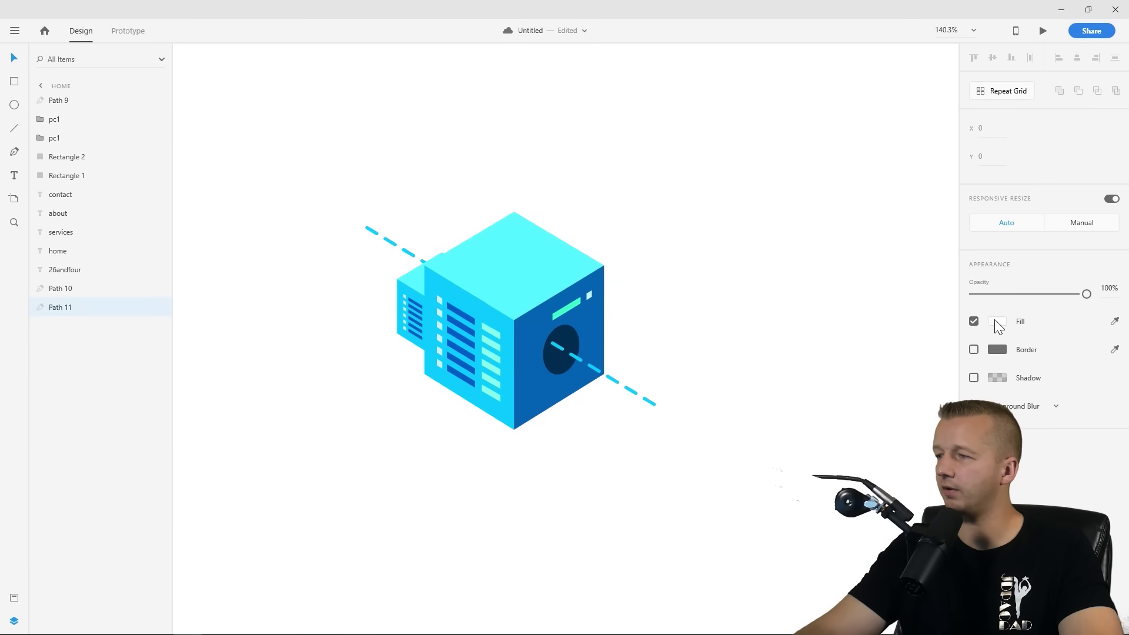
pyautogui.click(996, 321)
pyautogui.click(846, 238)
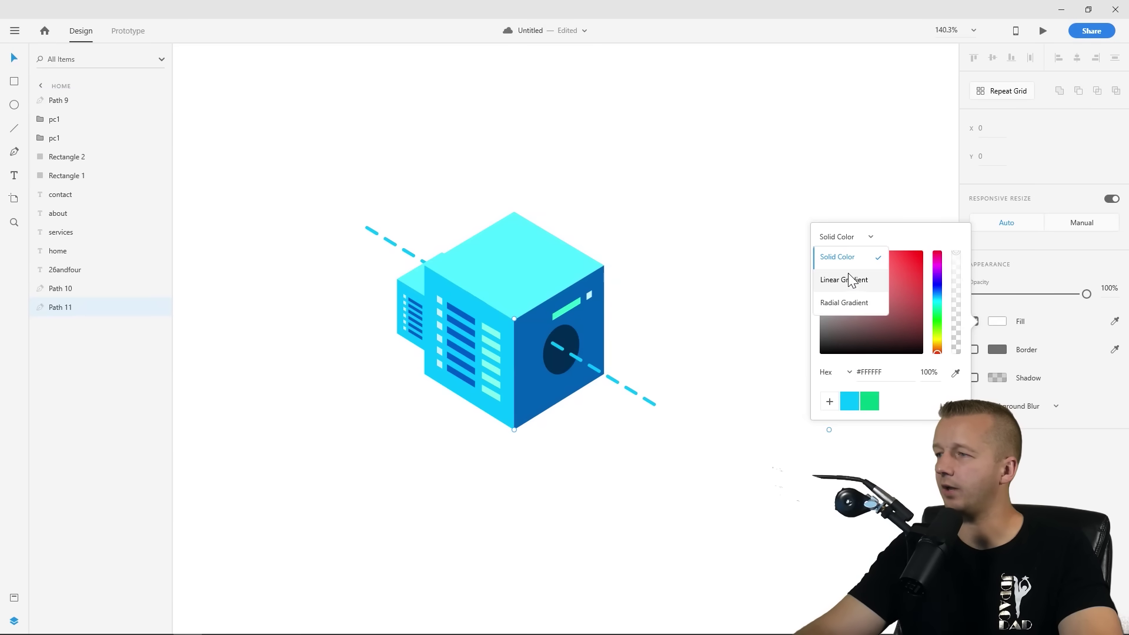
pyautogui.click(849, 280)
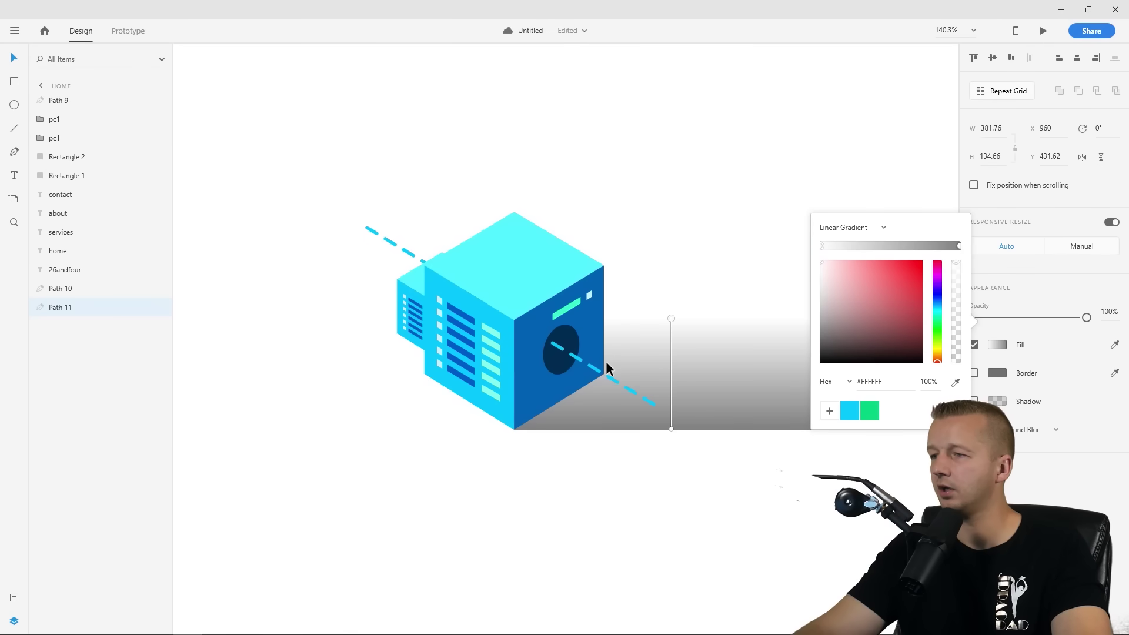
pyautogui.moveTo(671, 319); pyautogui.dragTo(774, 411)
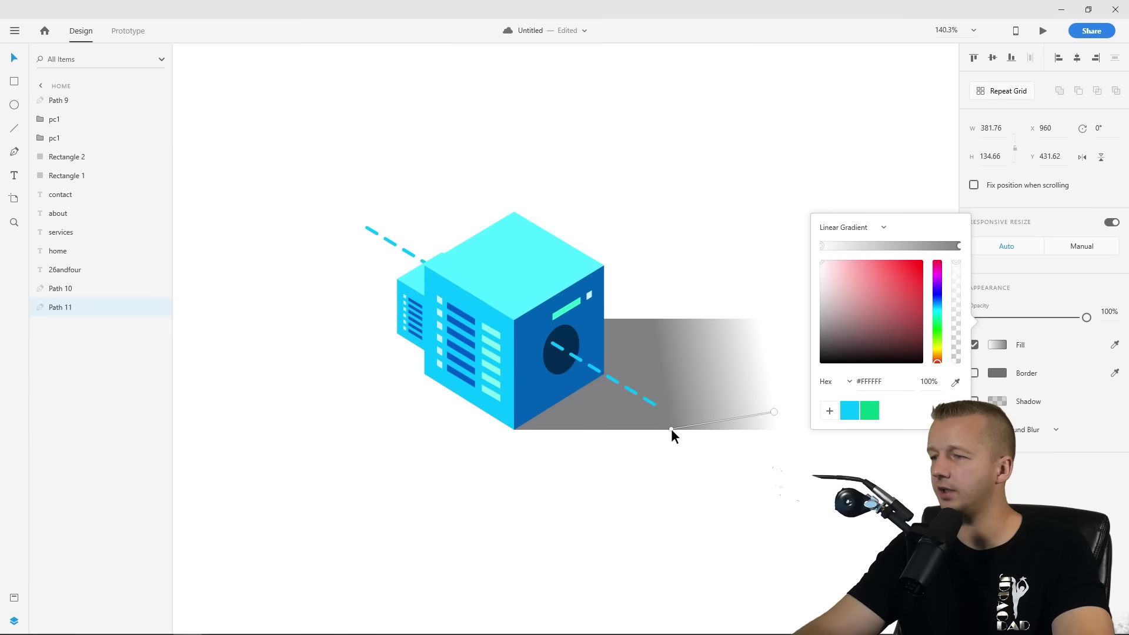
pyautogui.moveTo(671, 428); pyautogui.dragTo(345, 370)
pyautogui.moveTo(775, 412); pyautogui.dragTo(660, 372)
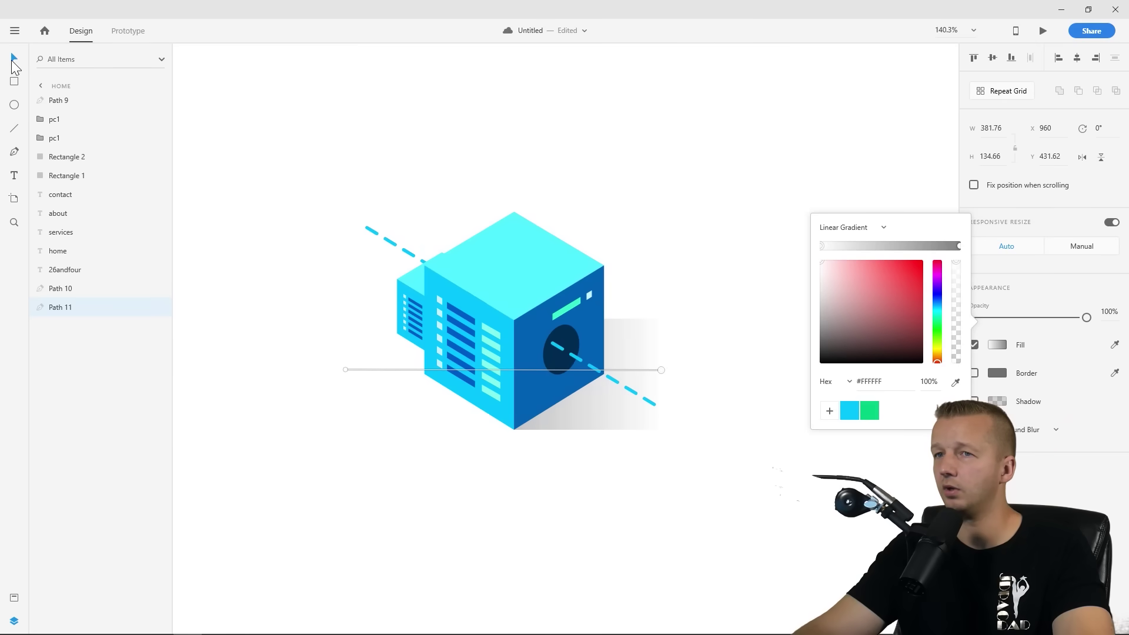
pyautogui.click(338, 144)
# Group both cubes, the dashed lines and the shadow, and name the group server
pyautogui.scroll(-5, 631, 171)
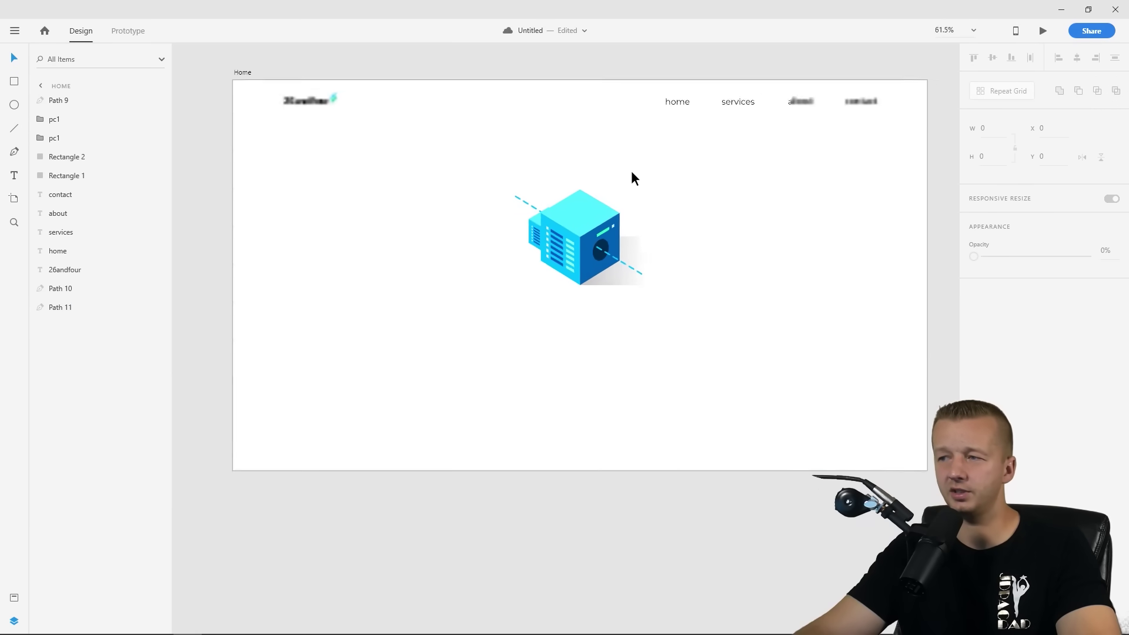
pyautogui.scroll(2, 666, 180)
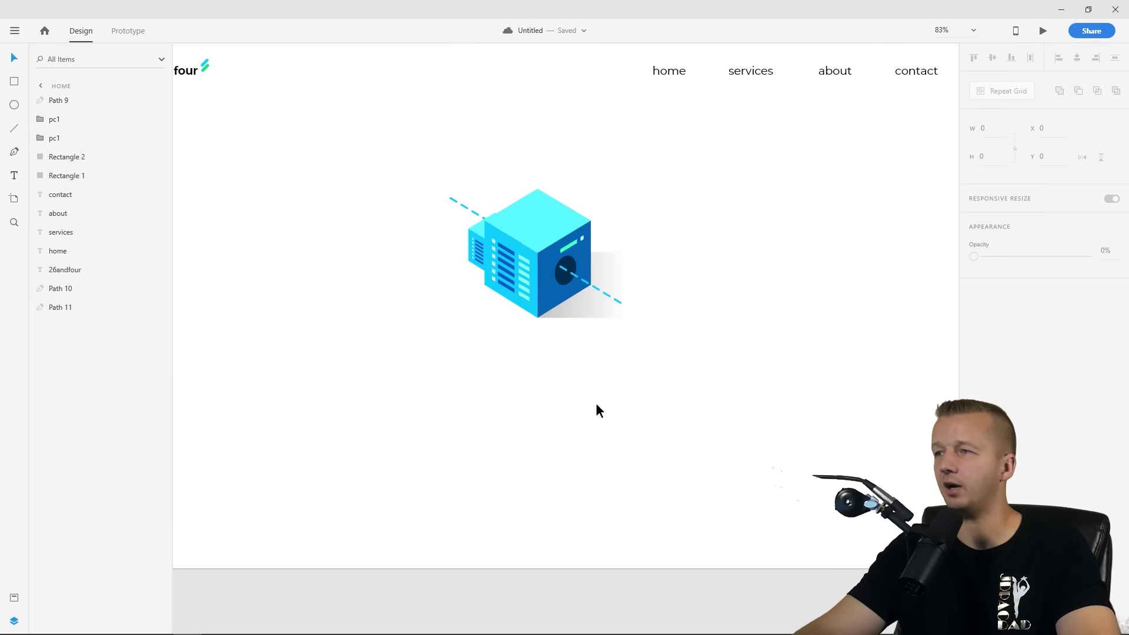
pyautogui.scroll(-2, 596, 406)
pyautogui.moveTo(443, 214); pyautogui.dragTo(686, 359)
pyautogui.hotkey('ctrl', 'g')
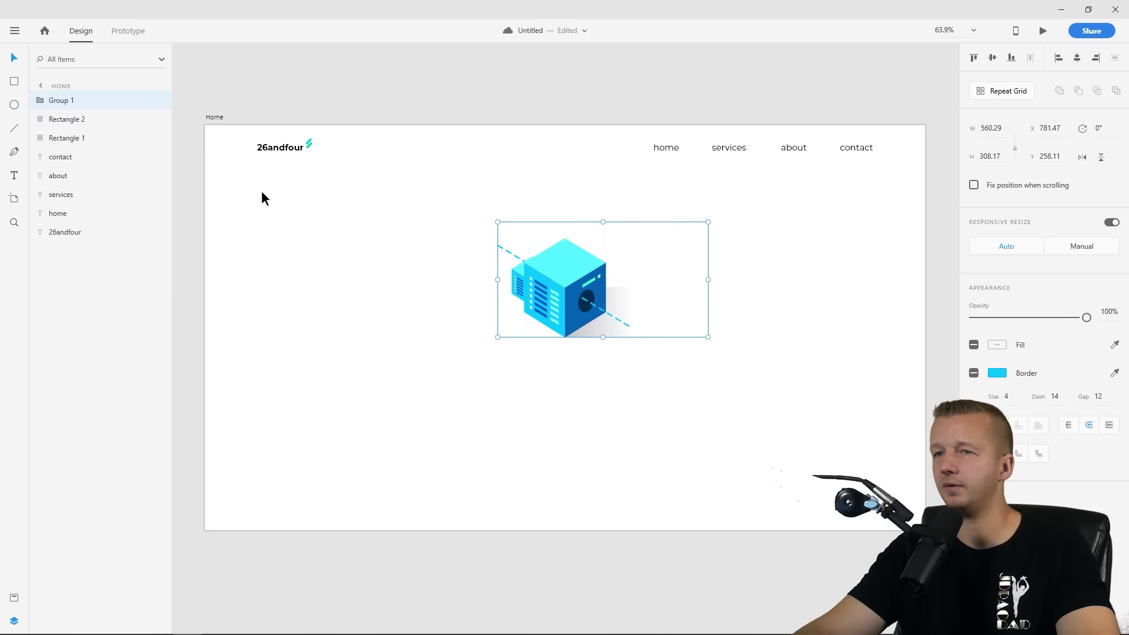
pyautogui.doubleClick(68, 101)
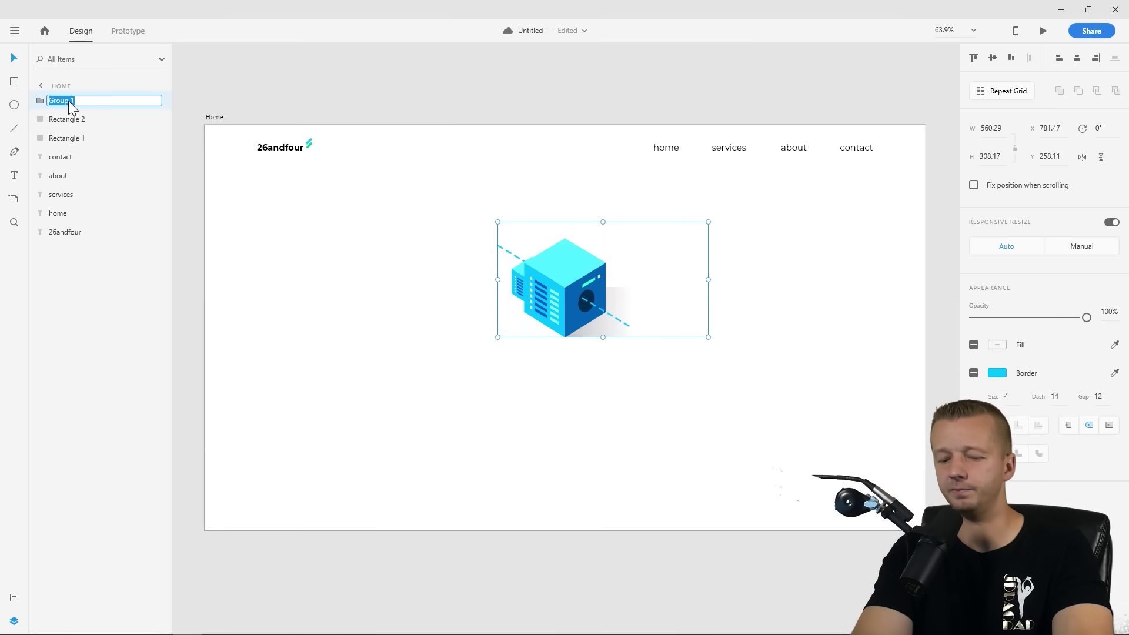
pyautogui.write('server')
pyautogui.press('Return')
pyautogui.press('Escape')
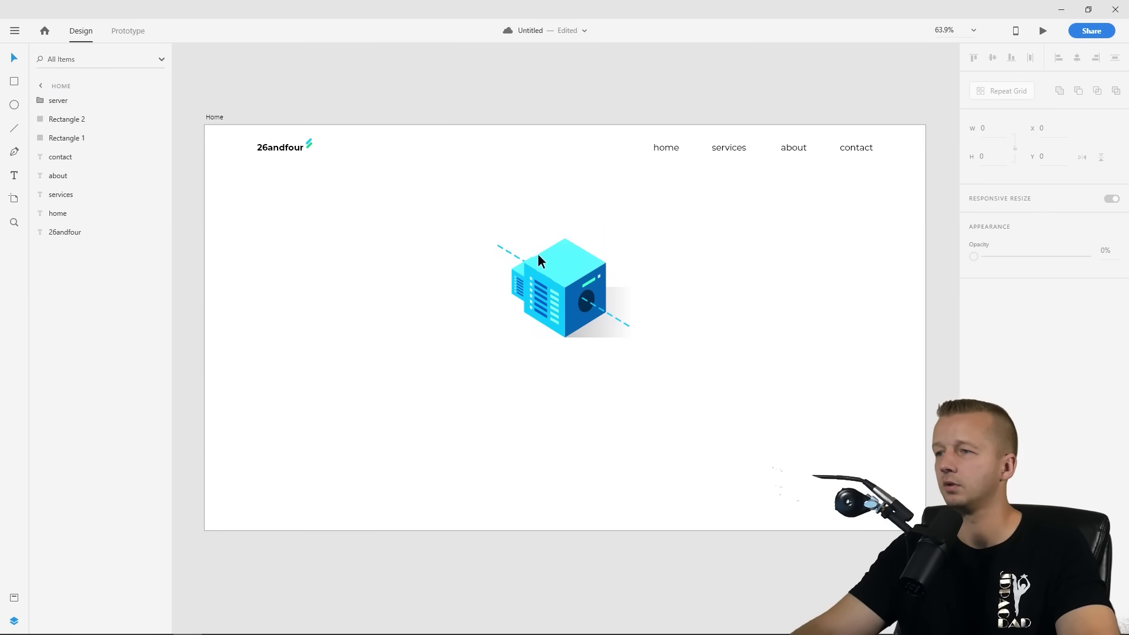
# Enlarge the server group to about 901 × 496 and place it on the right half of the page
pyautogui.moveTo(568, 280); pyautogui.dragTo(600, 259)
pyautogui.moveTo(536, 316); pyautogui.dragTo(408, 399)
pyautogui.moveTo(498, 307); pyautogui.dragTo(689, 316)
pyautogui.click(693, 492)
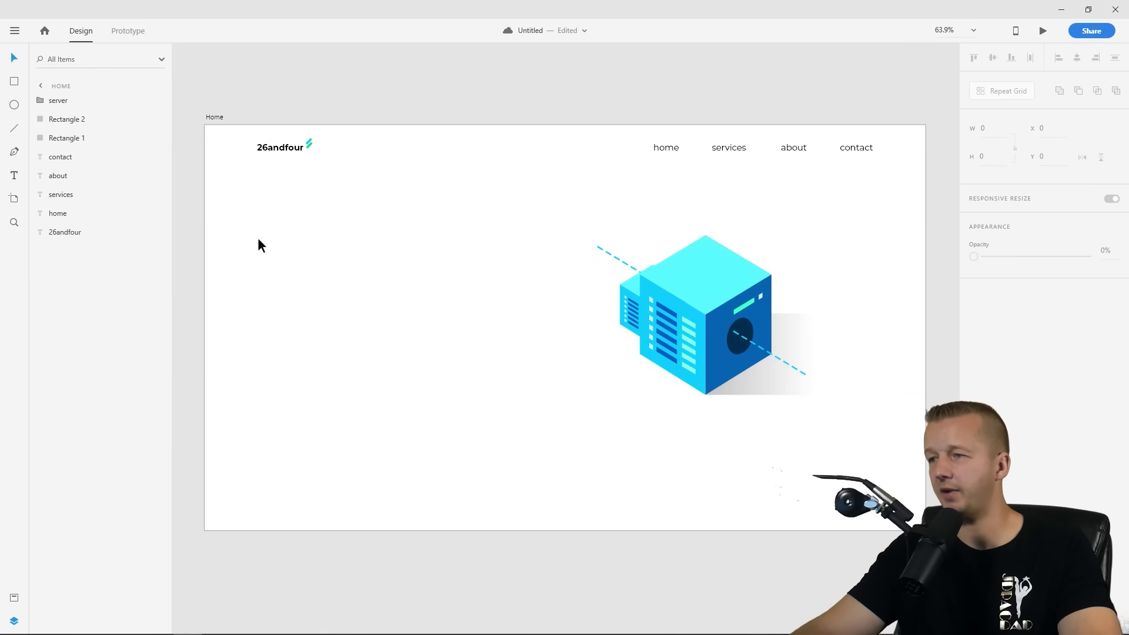
pyautogui.moveTo(257, 237); pyautogui.dragTo(486, 308)
pyautogui.moveTo(311, 309); pyautogui.dragTo(442, 363)
pyautogui.moveTo(334, 400); pyautogui.dragTo(316, 368)
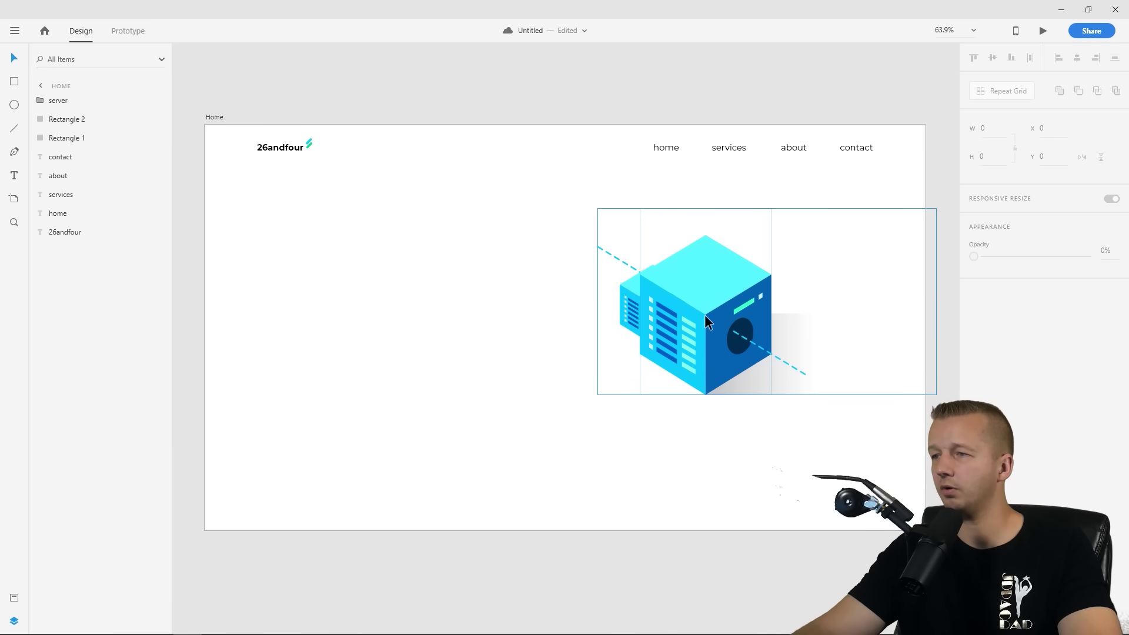
# Try the server group nearer the page's centre, and undo the last two moves
pyautogui.moveTo(705, 316); pyautogui.dragTo(566, 298)
pyautogui.click(514, 174)
pyautogui.hotkey('ctrl', 'z')
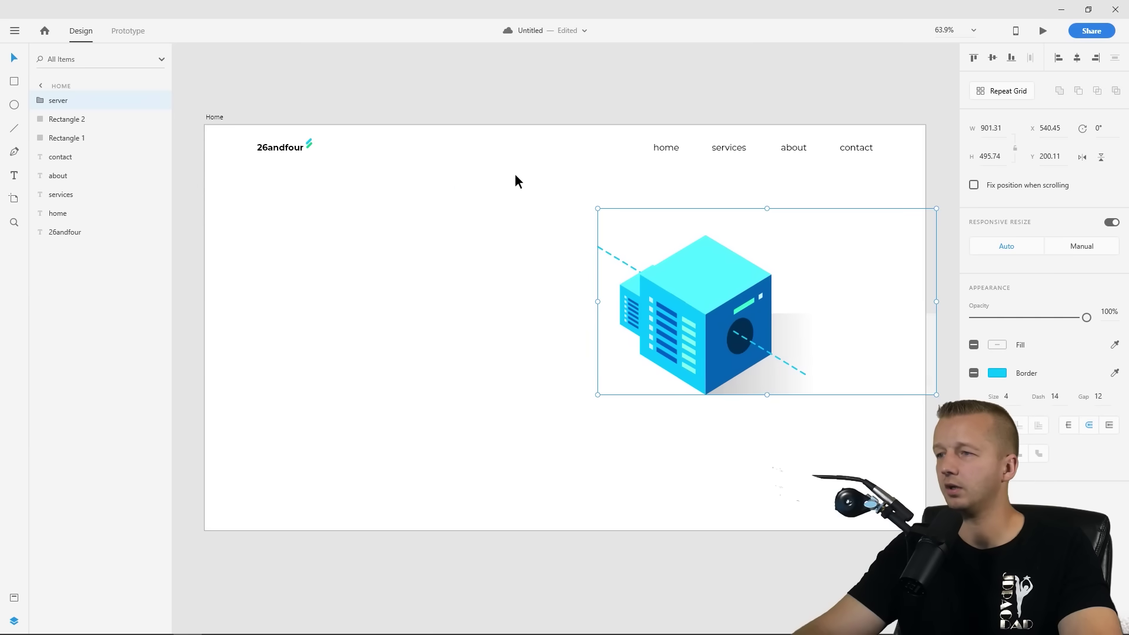
pyautogui.hotkey('ctrl', 'z')
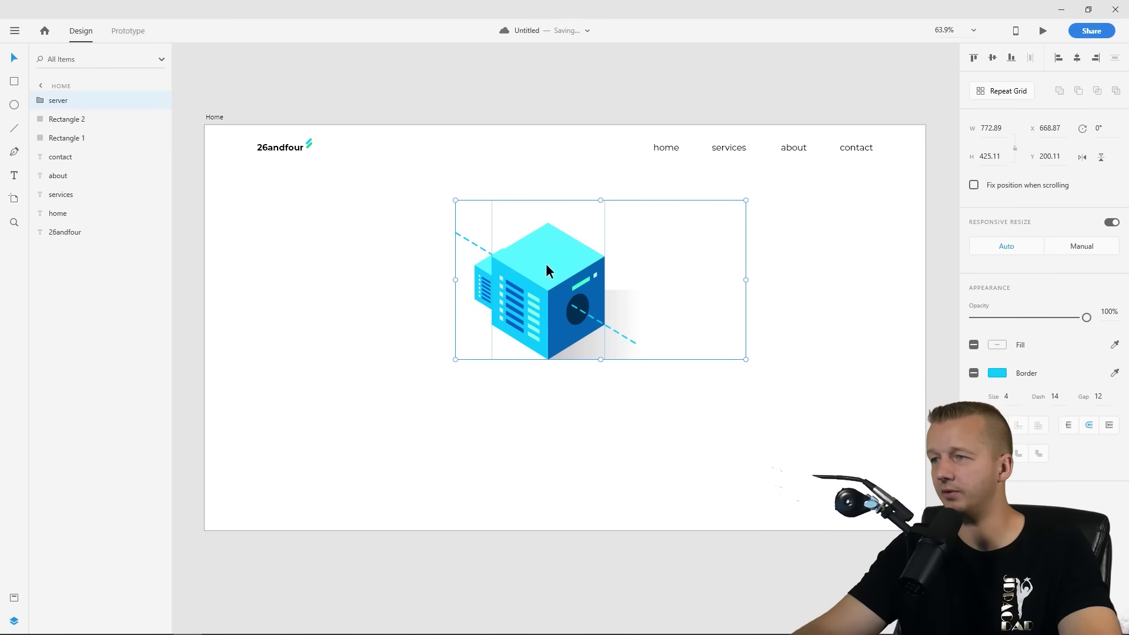
# Position the server group near the page's horizontal centre, a little below the navigation links
pyautogui.moveTo(546, 263); pyautogui.dragTo(566, 210)
pyautogui.click(544, 415)
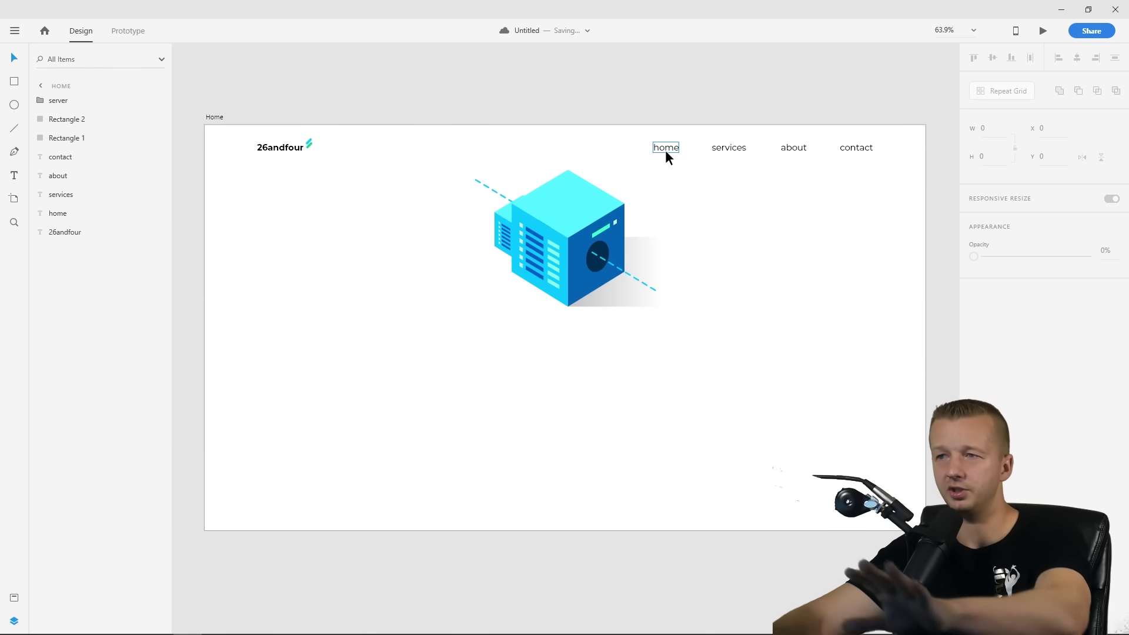
pyautogui.click(587, 207)
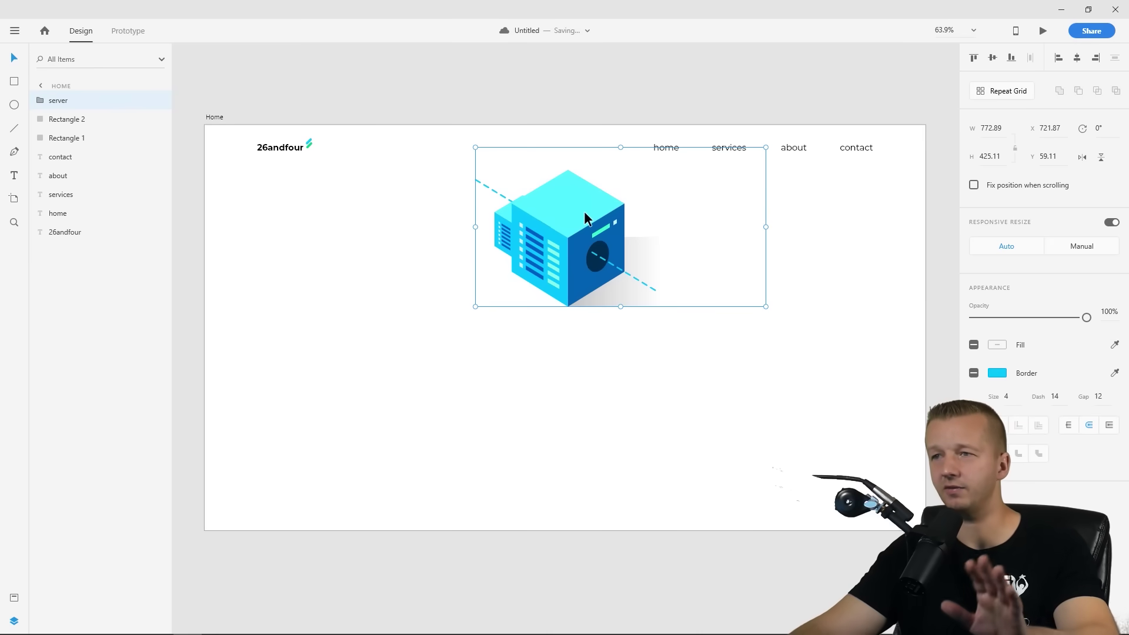
pyautogui.moveTo(574, 198); pyautogui.dragTo(573, 236)
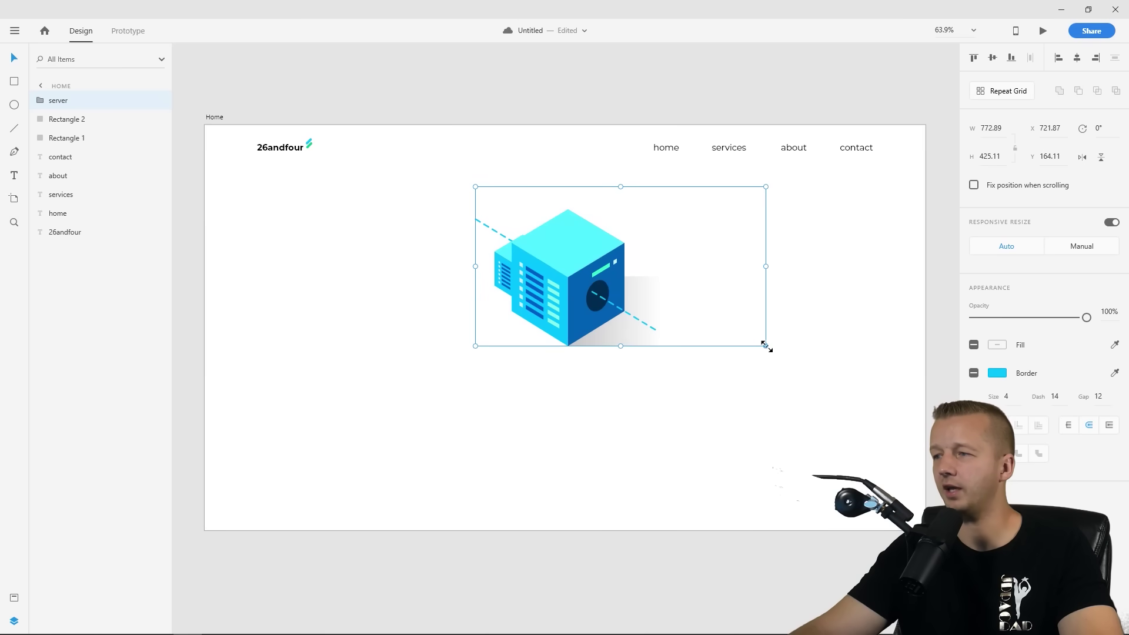
# Shrink the server group to about 629 × 346 and recentre the large cube on the page
pyautogui.moveTo(766, 346); pyautogui.dragTo(711, 320)
pyautogui.moveTo(548, 259); pyautogui.dragTo(578, 266)
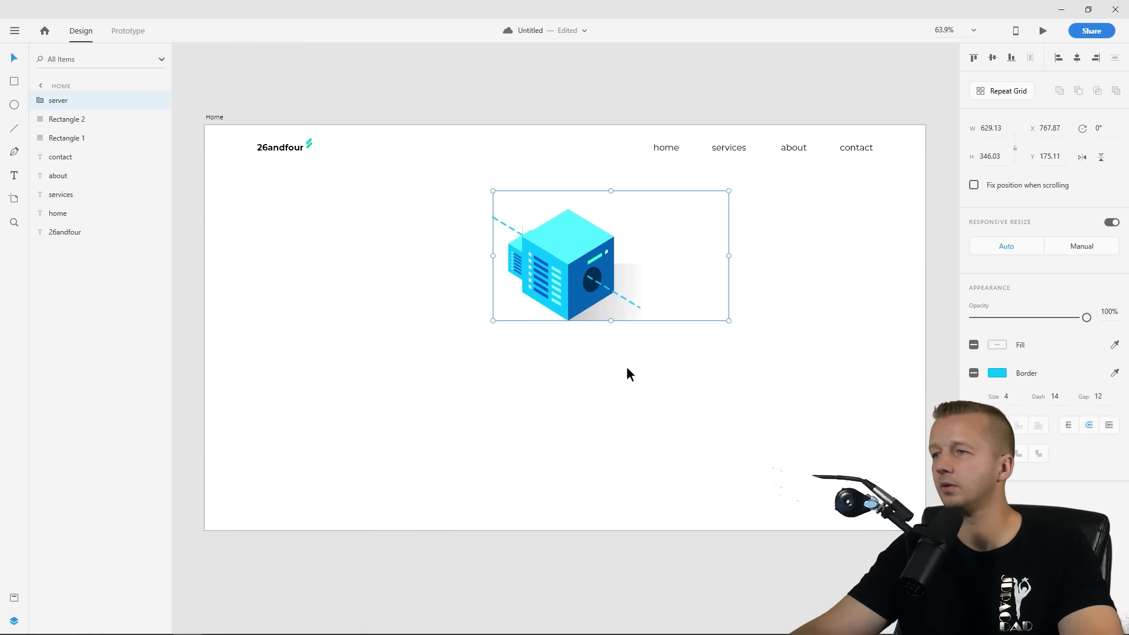
pyautogui.click(632, 370)
# Take the gradient shadow path out of the server group and centre the remaining group horizontally on the page
pyautogui.click(601, 316)
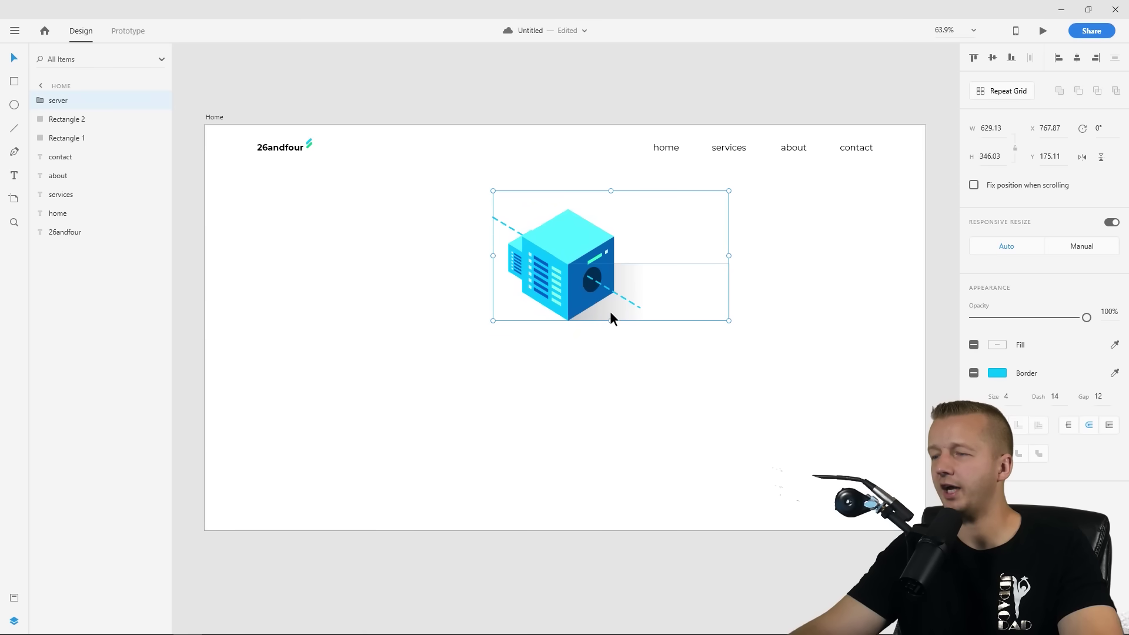
pyautogui.doubleClick(609, 312)
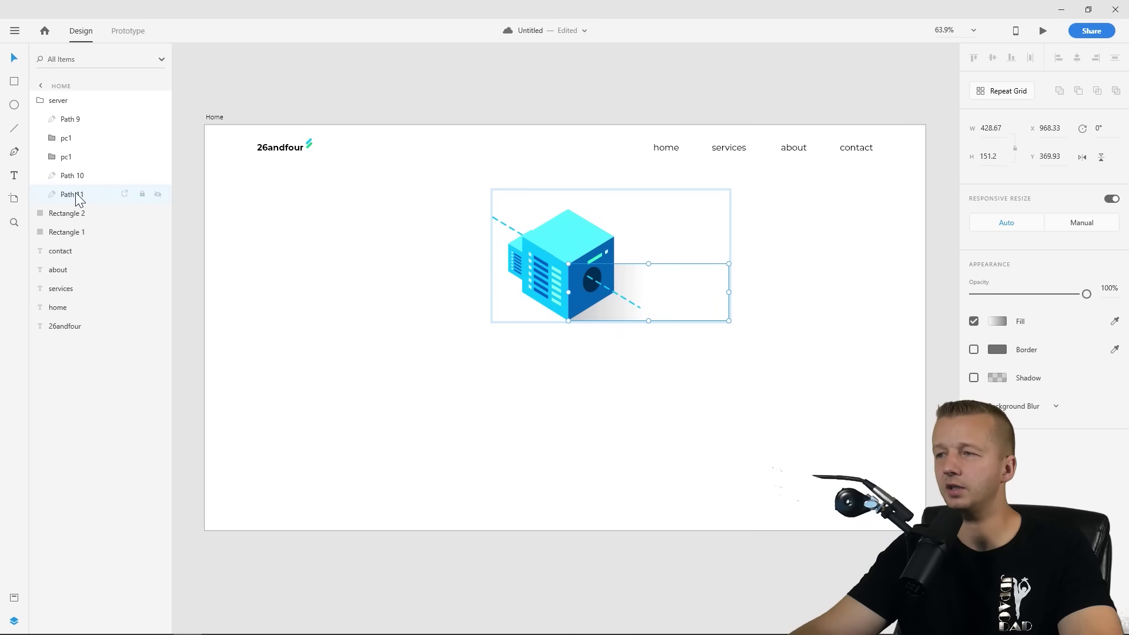
pyautogui.moveTo(76, 197); pyautogui.dragTo(79, 224)
pyautogui.click(56, 94)
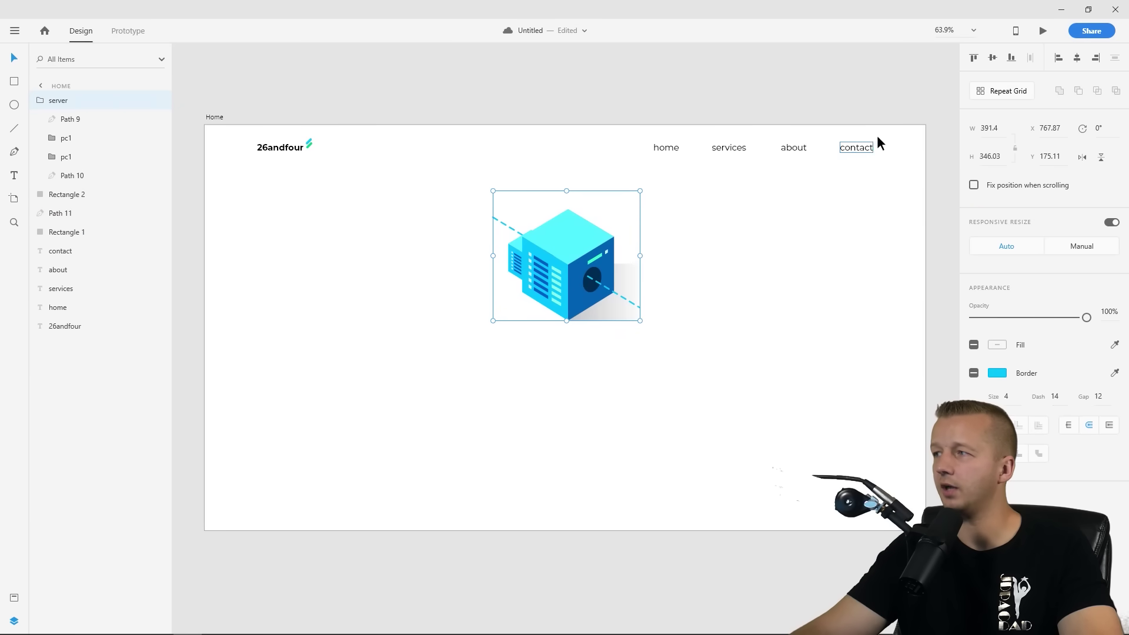
pyautogui.click(1076, 61)
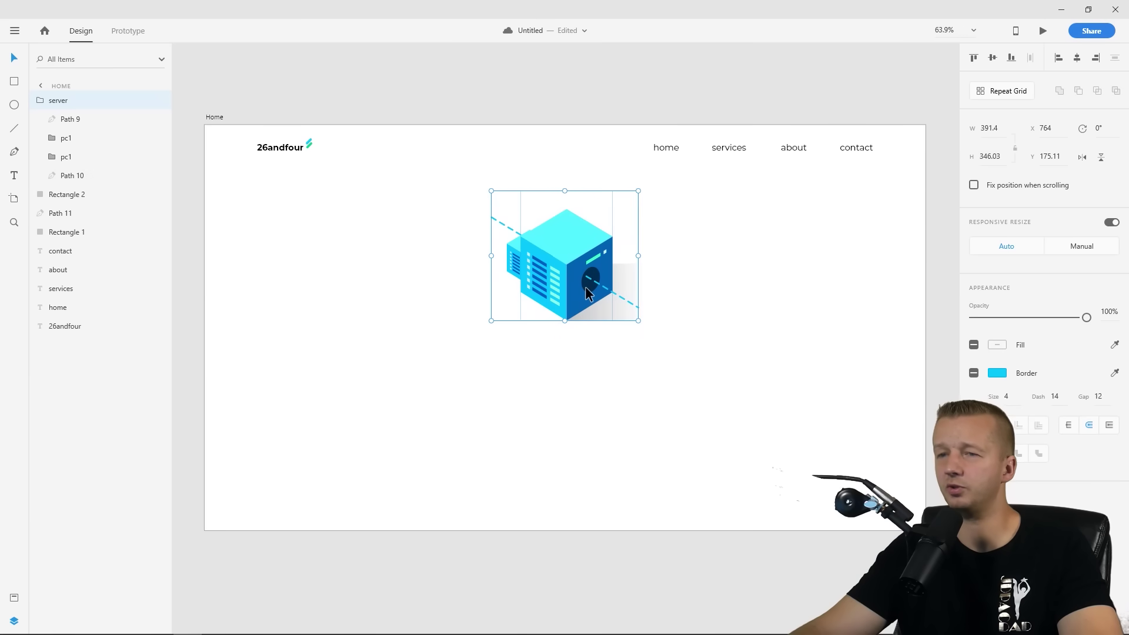
pyautogui.click(608, 362)
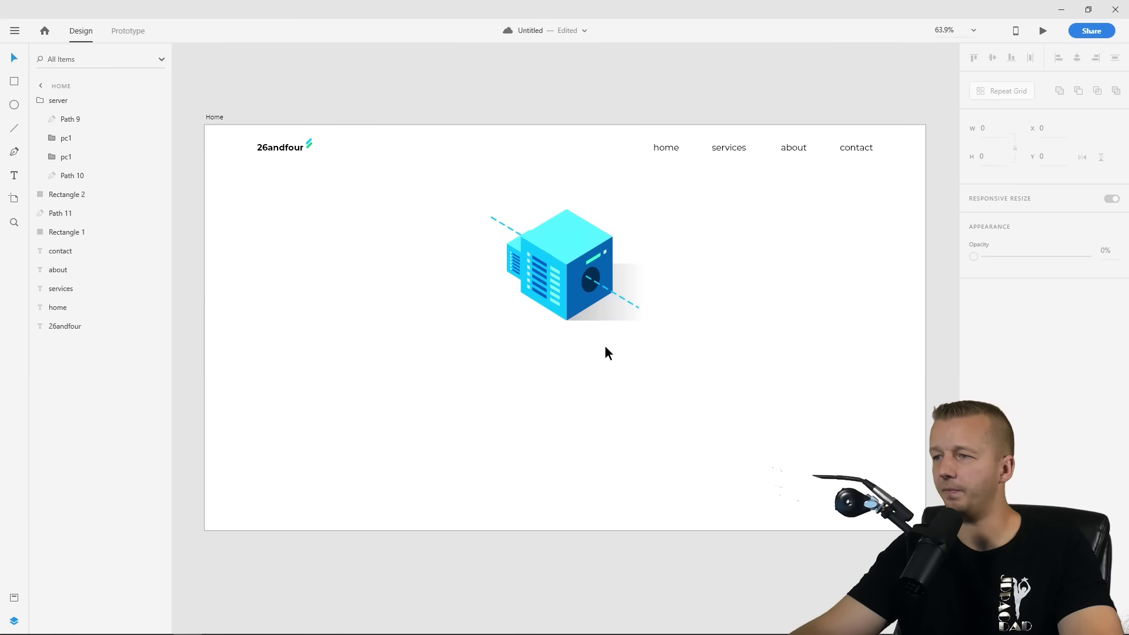
# Nudge the gradient shadow two pixels left to meet the cube and put it back at the bottom of the server group
pyautogui.click(594, 322)
pyautogui.press('Left')
pyautogui.press('Left')
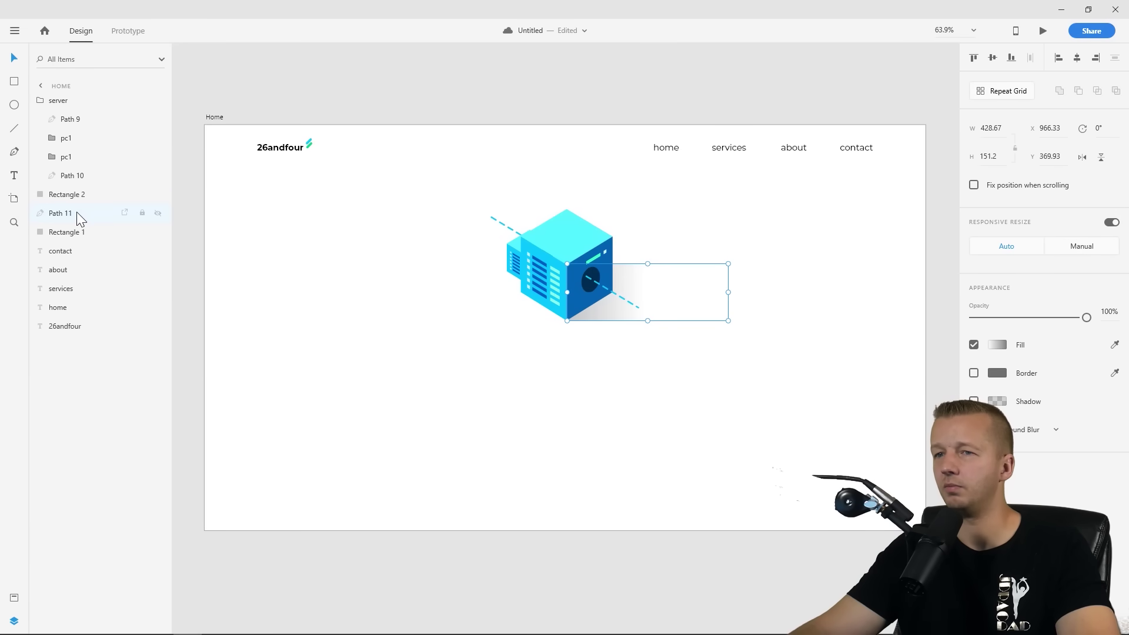
pyautogui.moveTo(82, 168)
pyautogui.mouseDown()
pyautogui.moveTo(69, 134)
pyautogui.moveTo(77, 183)
pyautogui.mouseUp()
pyautogui.click(339, 211)
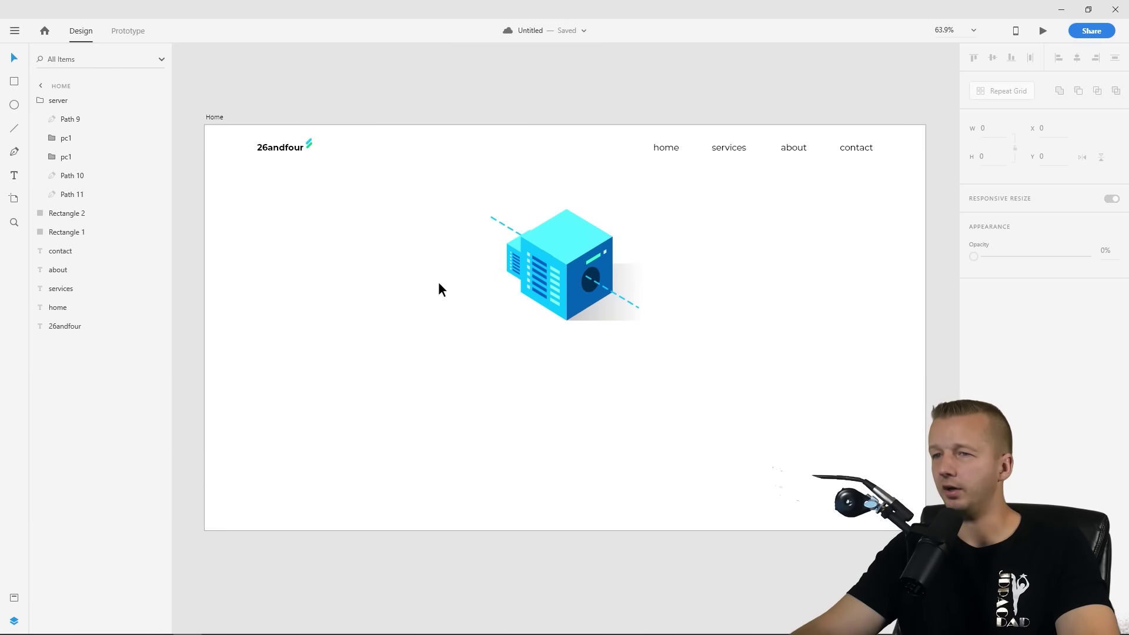
# Hide the layers list to leave more room for the page
pyautogui.click(14, 621)
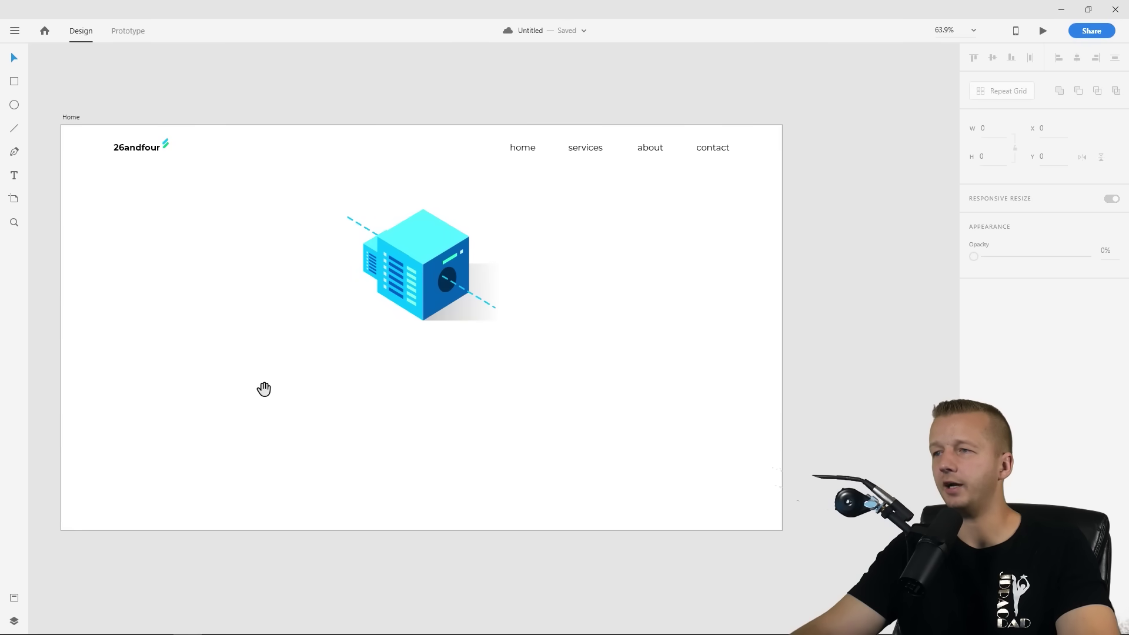
pyautogui.moveTo(265, 388); pyautogui.dragTo(375, 386)
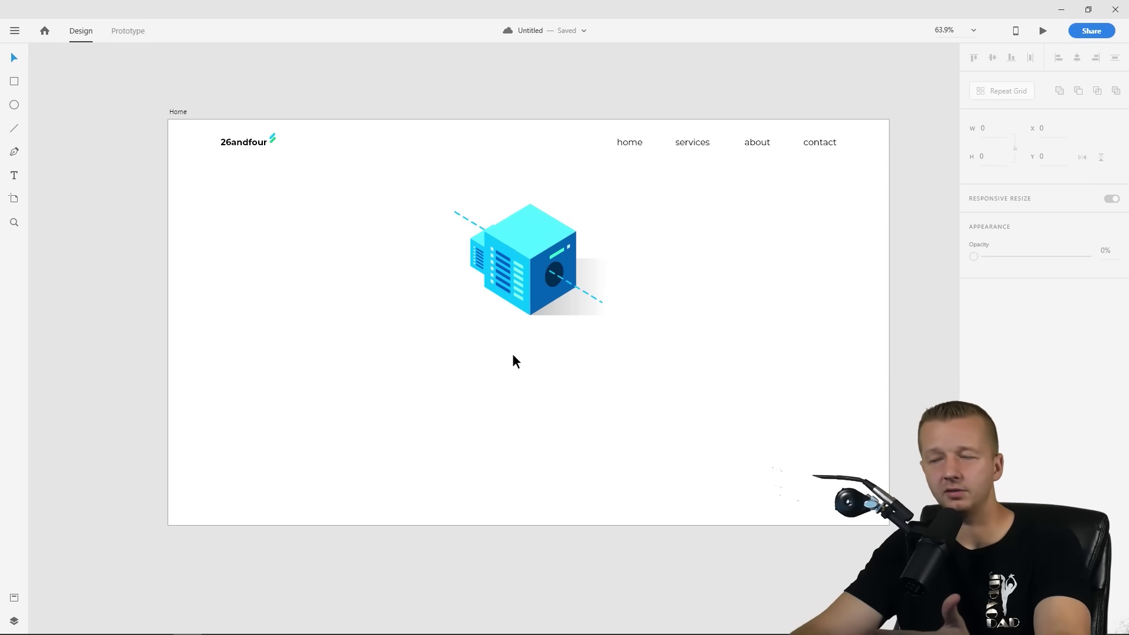
pyautogui.click(552, 259)
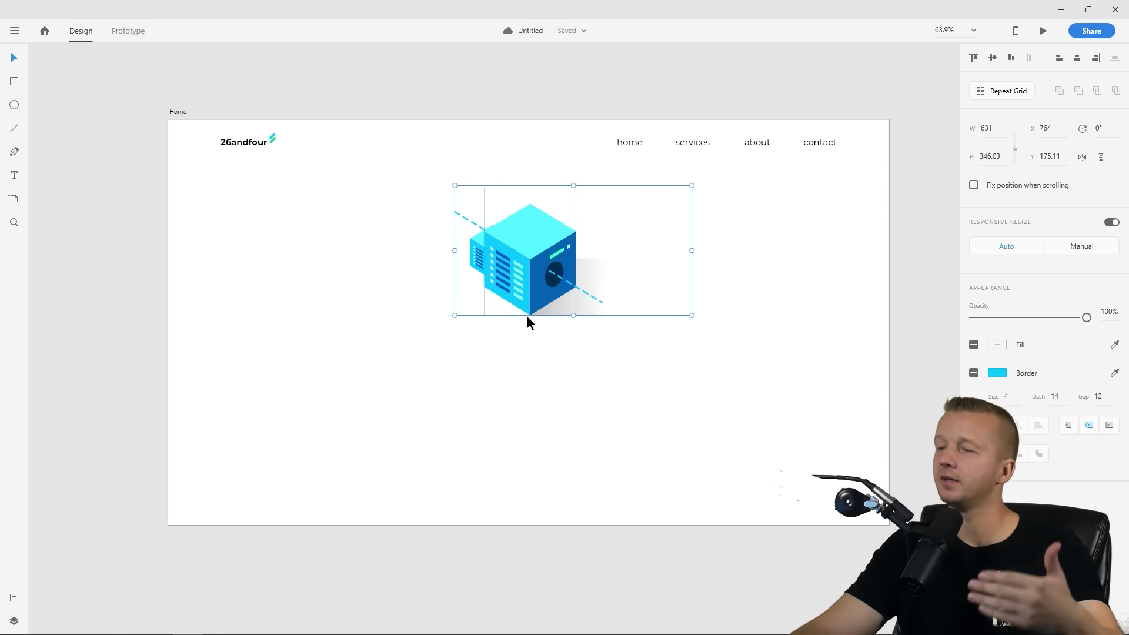
pyautogui.click(522, 387)
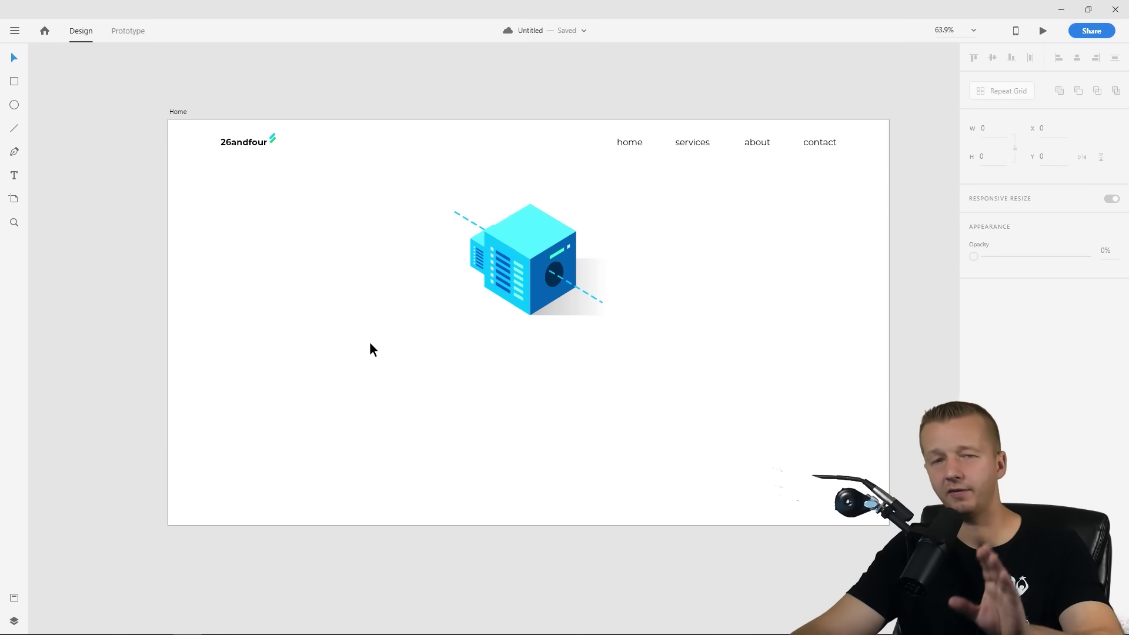
# Add a full-width text area about 1920 × 109 below the server illustration, reading "Web Hosting for the Modern Era"
pyautogui.click(15, 174)
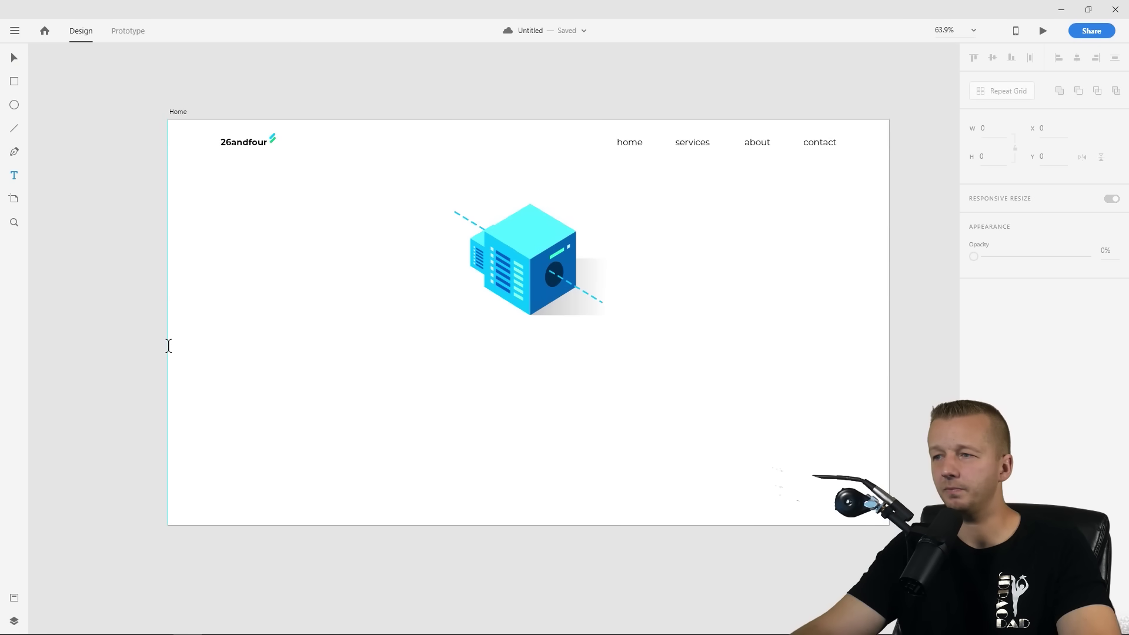
pyautogui.moveTo(169, 345); pyautogui.dragTo(890, 387)
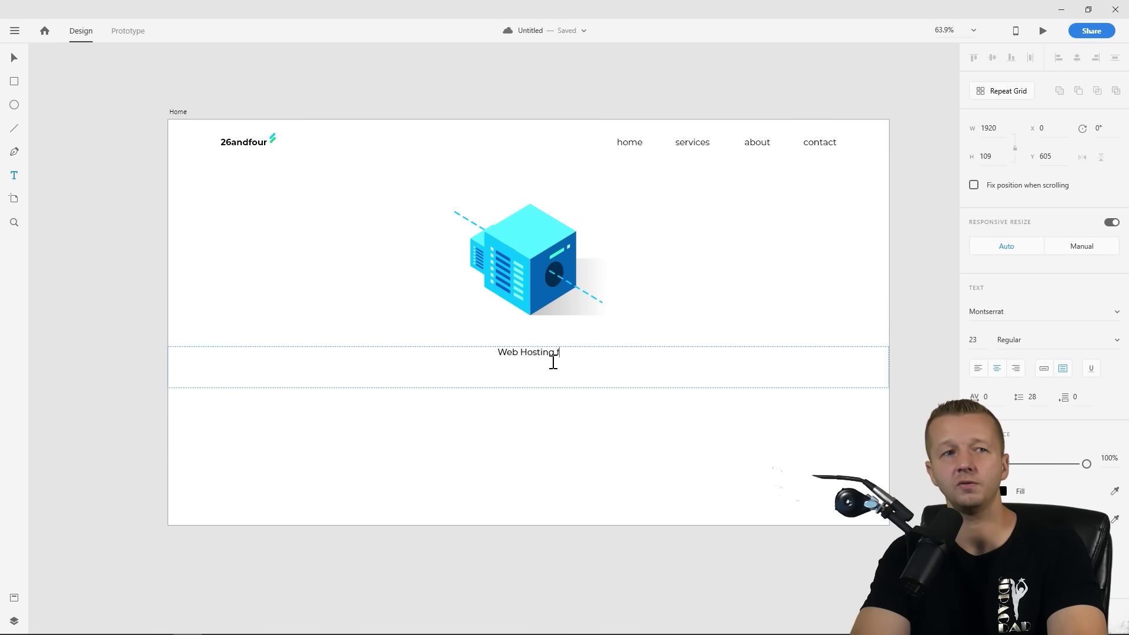
pyautogui.write('Modern Era')
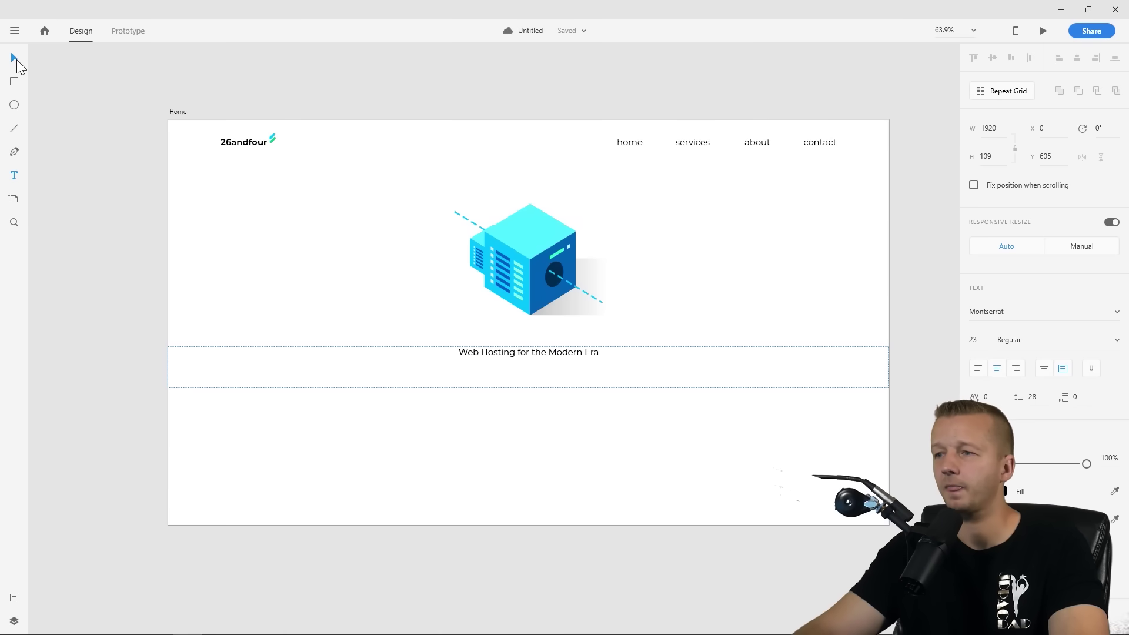
# Set the font size of the "Web Hosting for the Modern Era" heading to 51
pyautogui.click(15, 57)
pyautogui.click(974, 339)
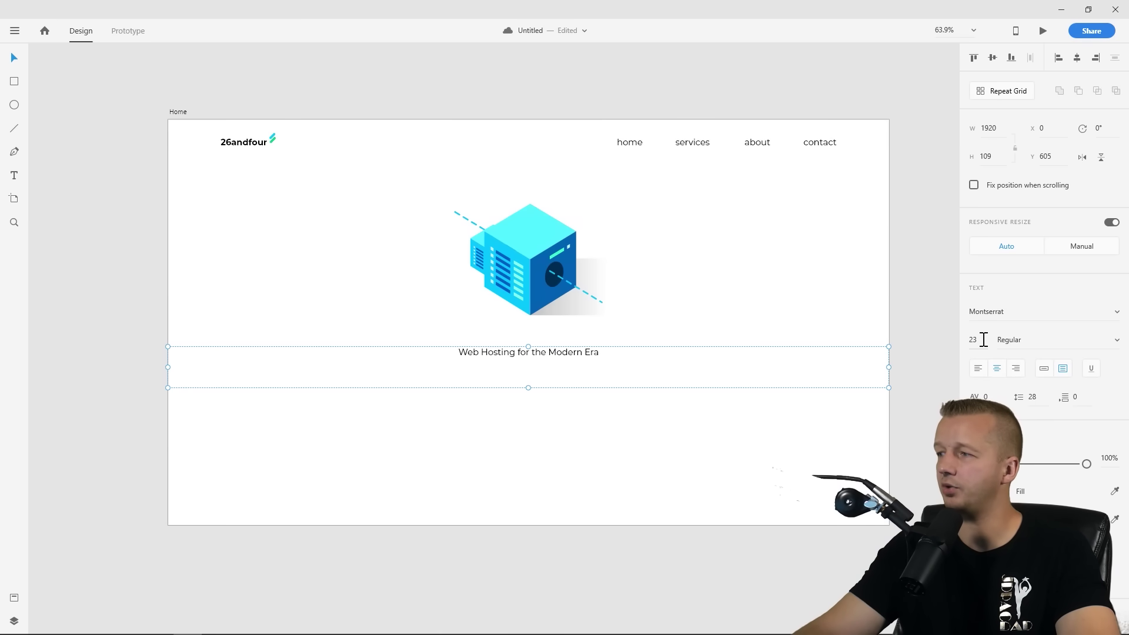
pyautogui.write('43')
pyautogui.press('Return')
pyautogui.press('Up')
pyautogui.press('Up')
pyautogui.press('Up')
pyautogui.press('Up')
pyautogui.press('Up')
pyautogui.press('Up')
pyautogui.press('Up')
pyautogui.press('Up')
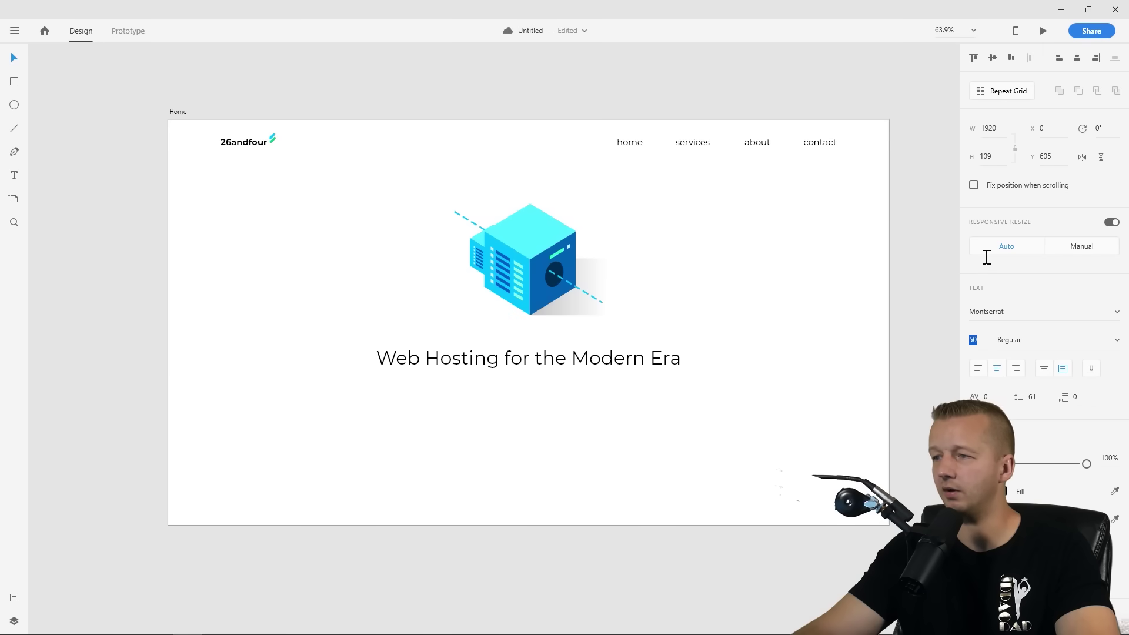
pyautogui.press('Return')
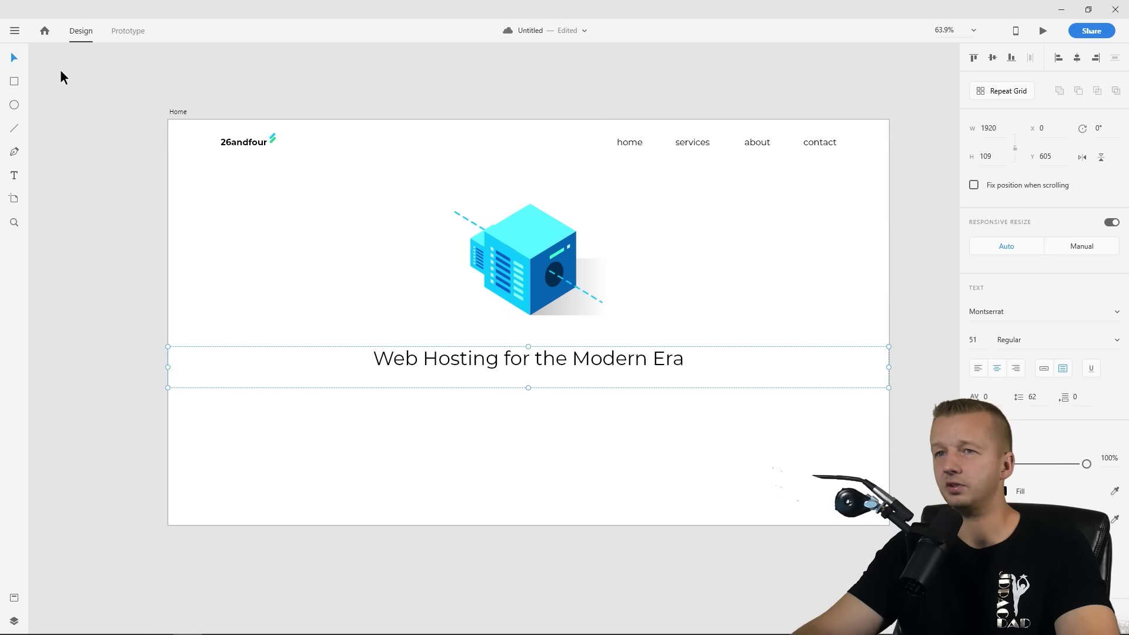
pyautogui.click(247, 172)
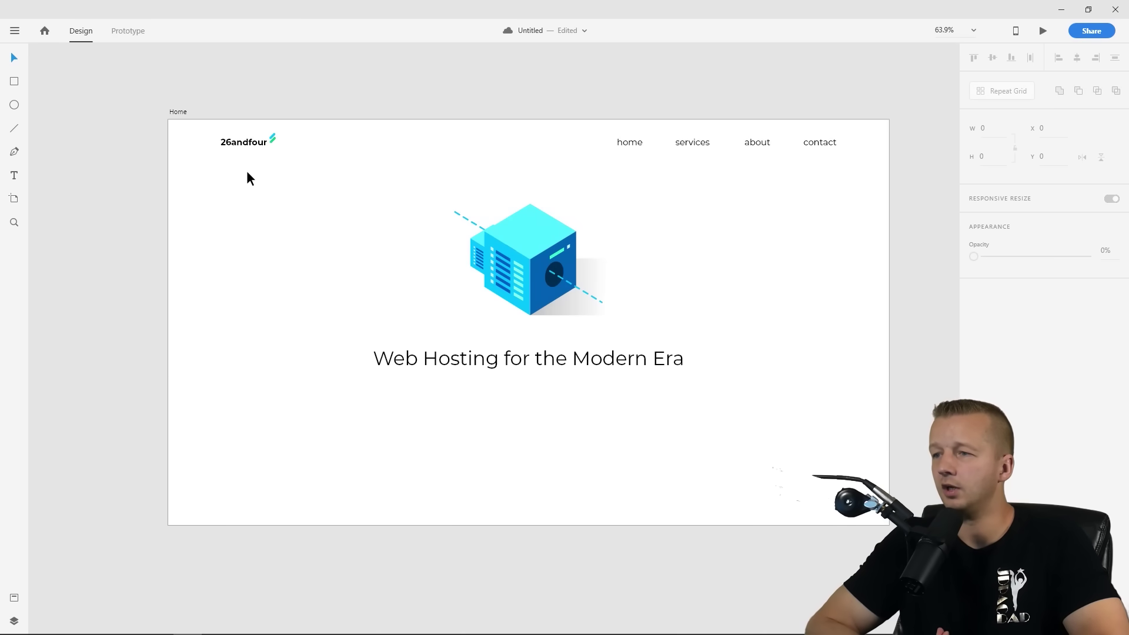
# Shorten the heading's text area to a height of 63 so it fits its single line
pyautogui.click(508, 365)
pyautogui.moveTo(527, 386); pyautogui.dragTo(535, 372)
pyautogui.click(538, 390)
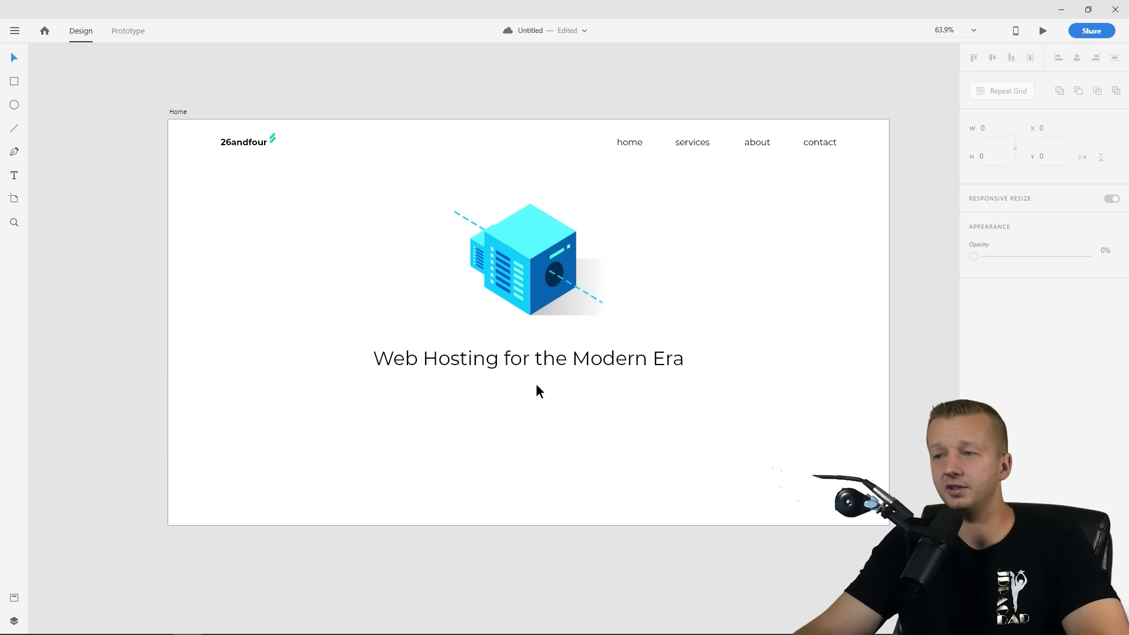
pyautogui.click(540, 365)
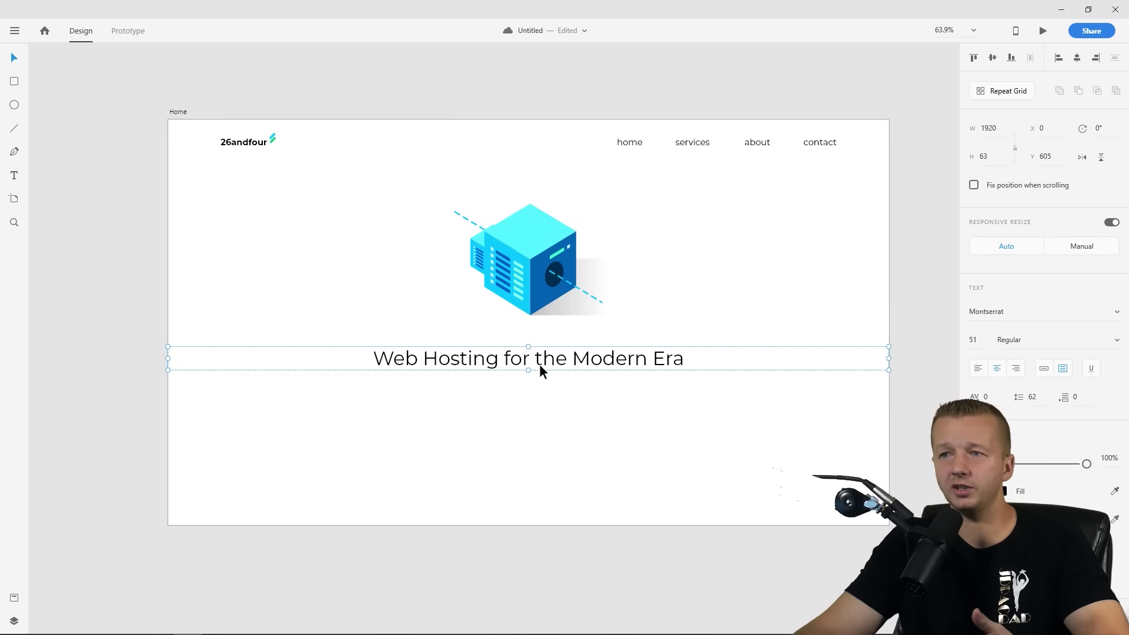
pyautogui.click(540, 380)
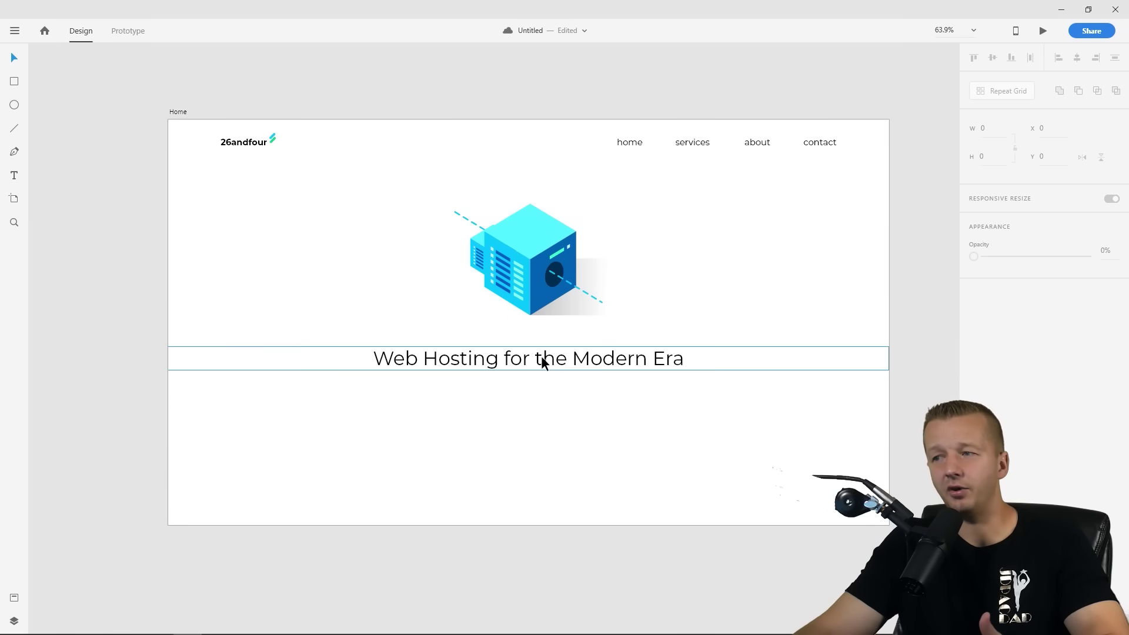
pyautogui.click(542, 357)
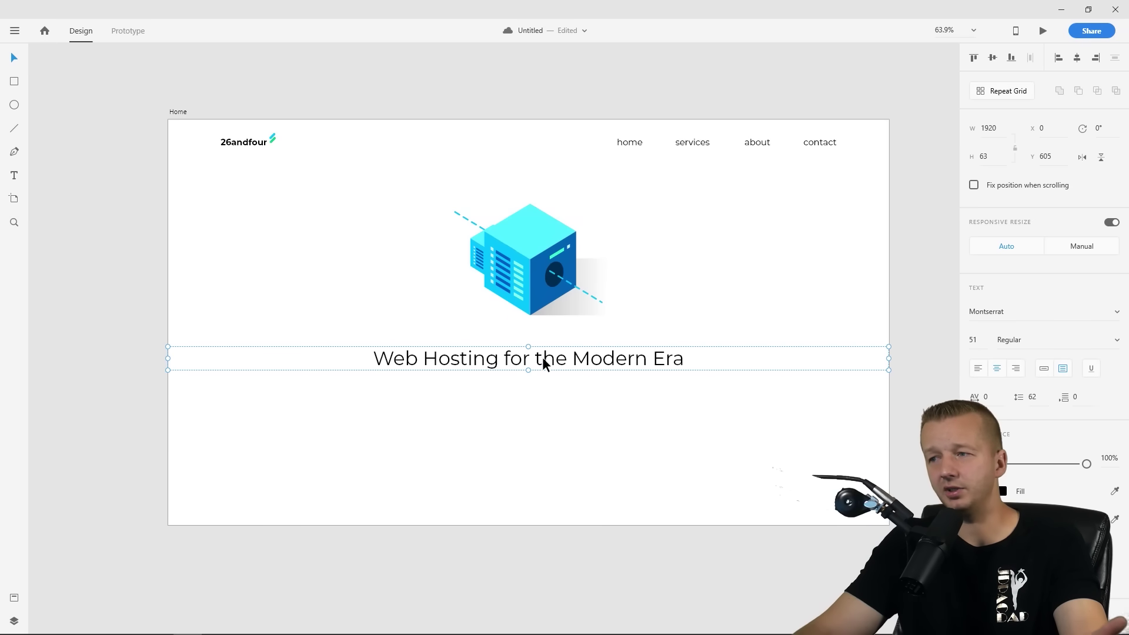
pyautogui.click(548, 385)
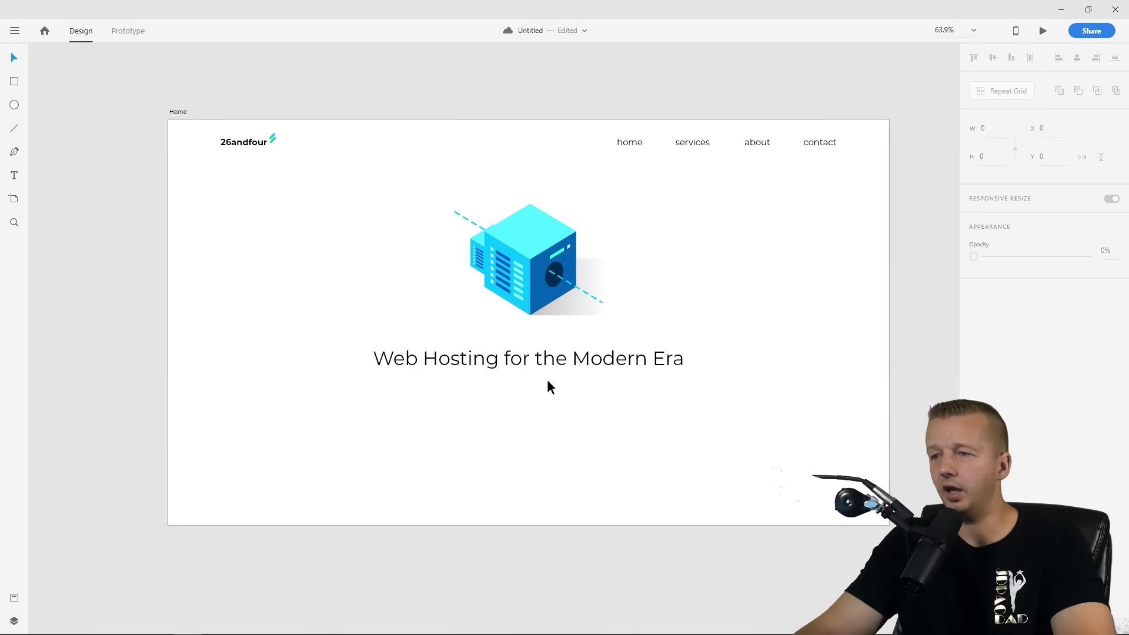
pyautogui.click(550, 369)
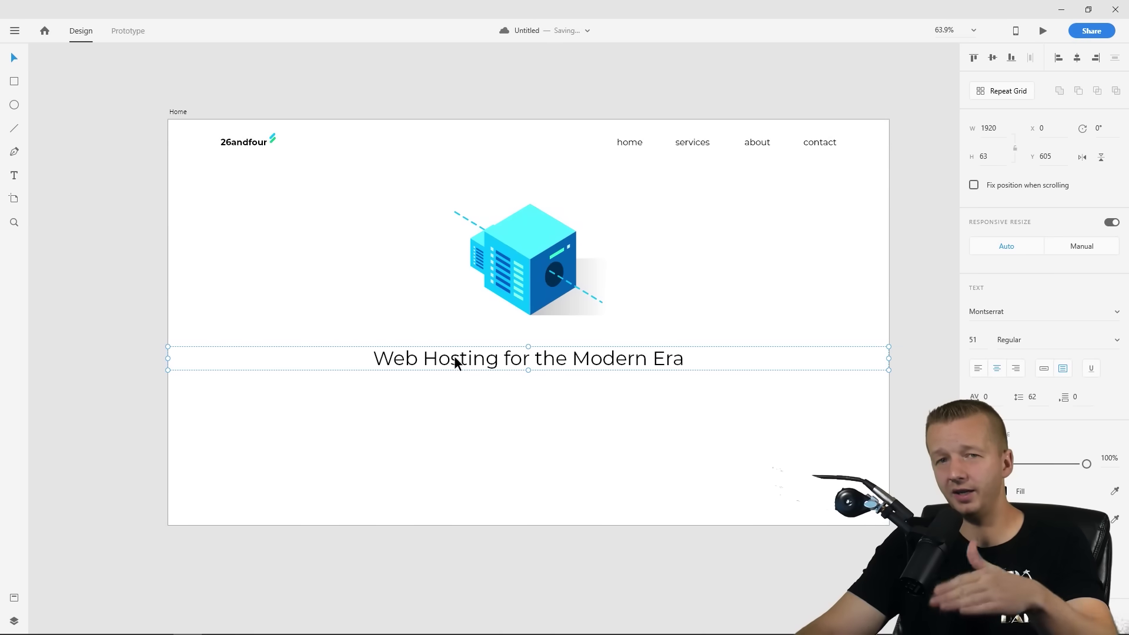
pyautogui.click(467, 398)
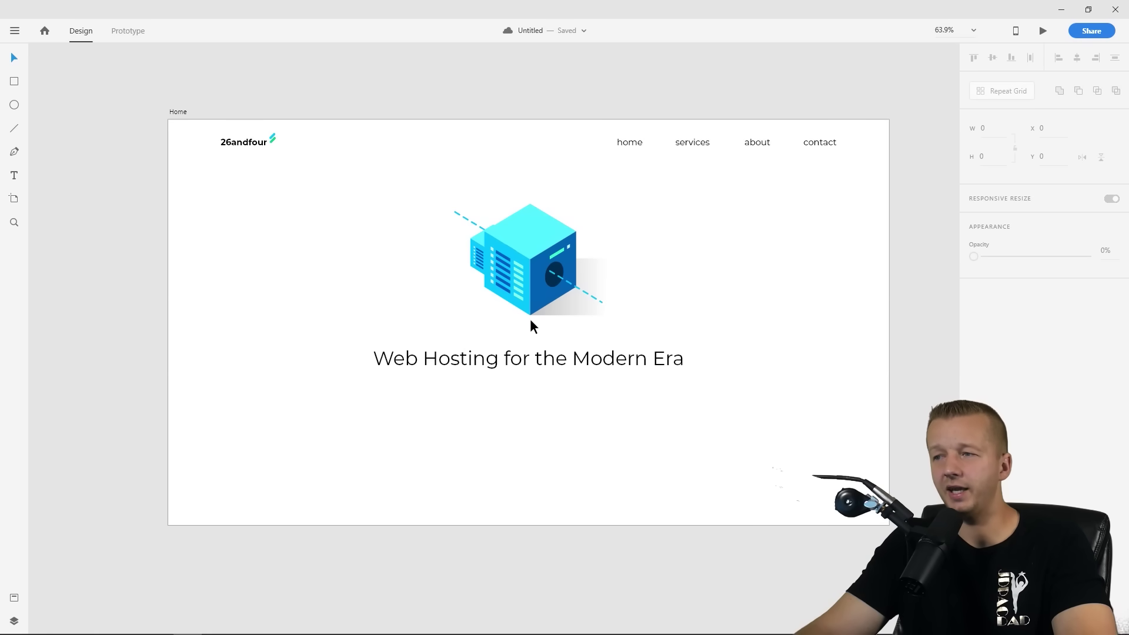
# Try the heading directly beneath the server cube, at a Y position of 528
pyautogui.moveTo(529, 358); pyautogui.dragTo(532, 330)
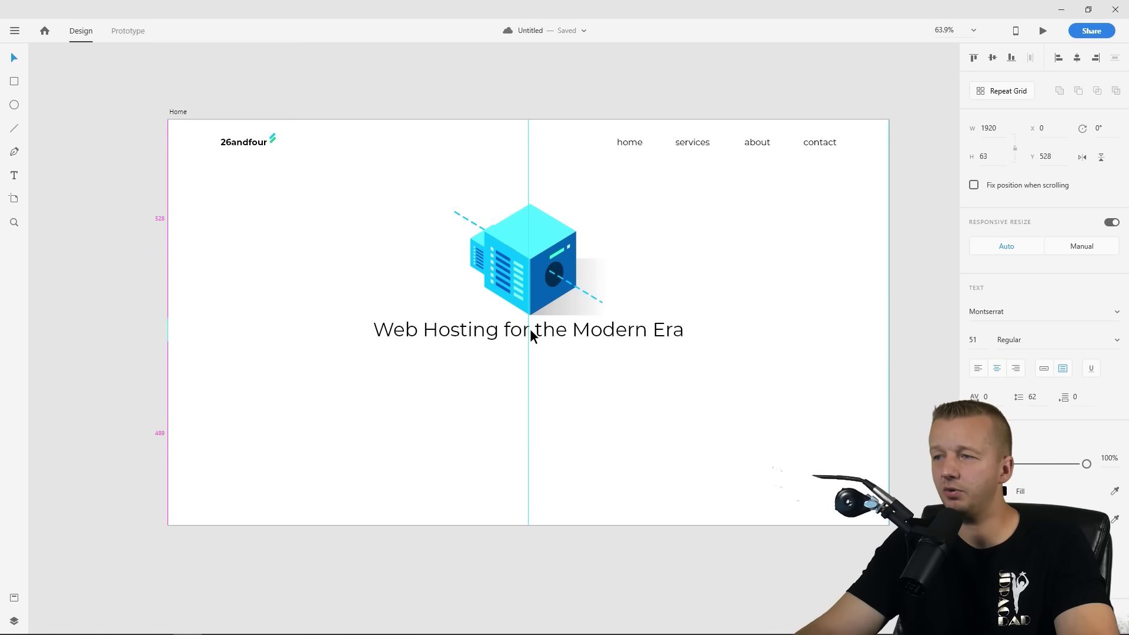
pyautogui.click(540, 451)
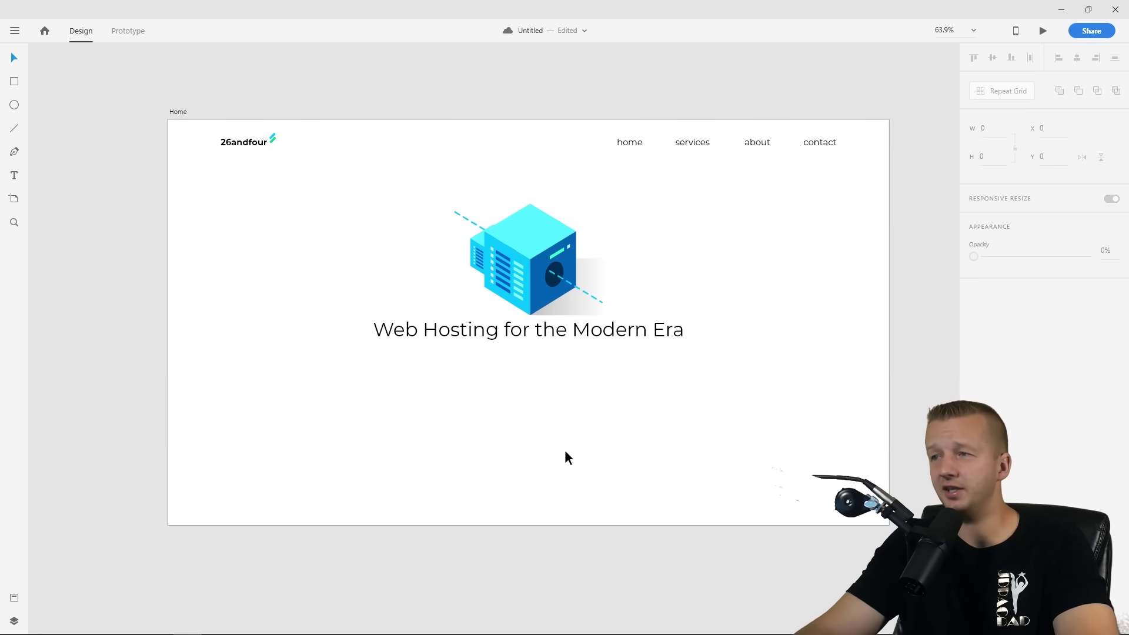
pyautogui.moveTo(492, 145); pyautogui.dragTo(622, 203)
pyautogui.click(393, 226)
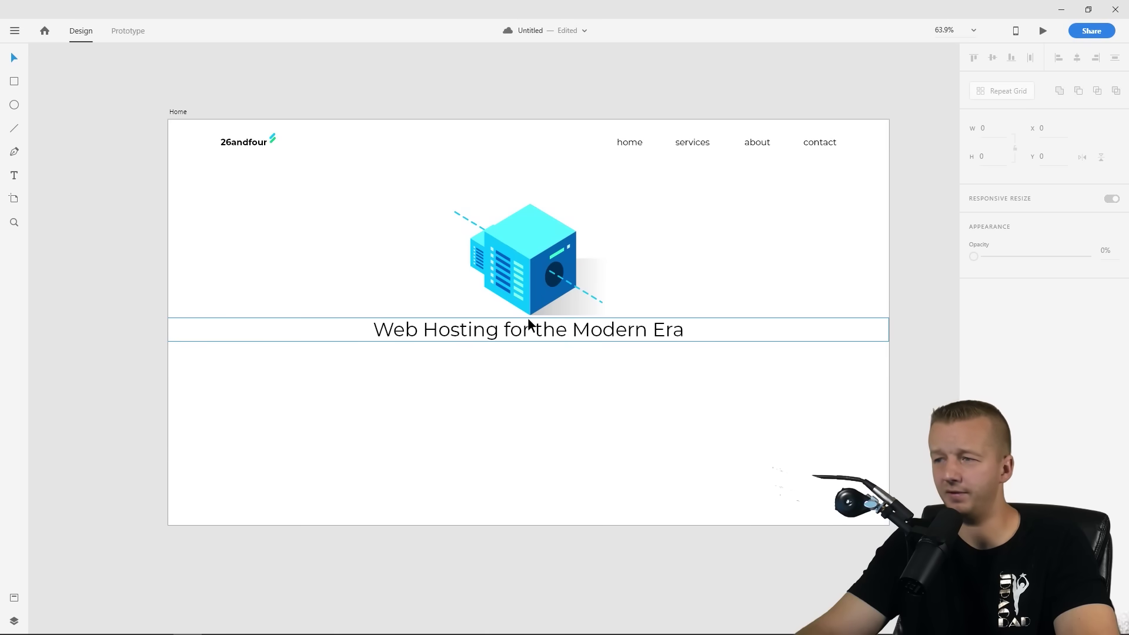
# Move the heading down to a Y position of 623, leaving white space below the server cube
pyautogui.click(535, 338)
pyautogui.moveTo(534, 337); pyautogui.dragTo(536, 368)
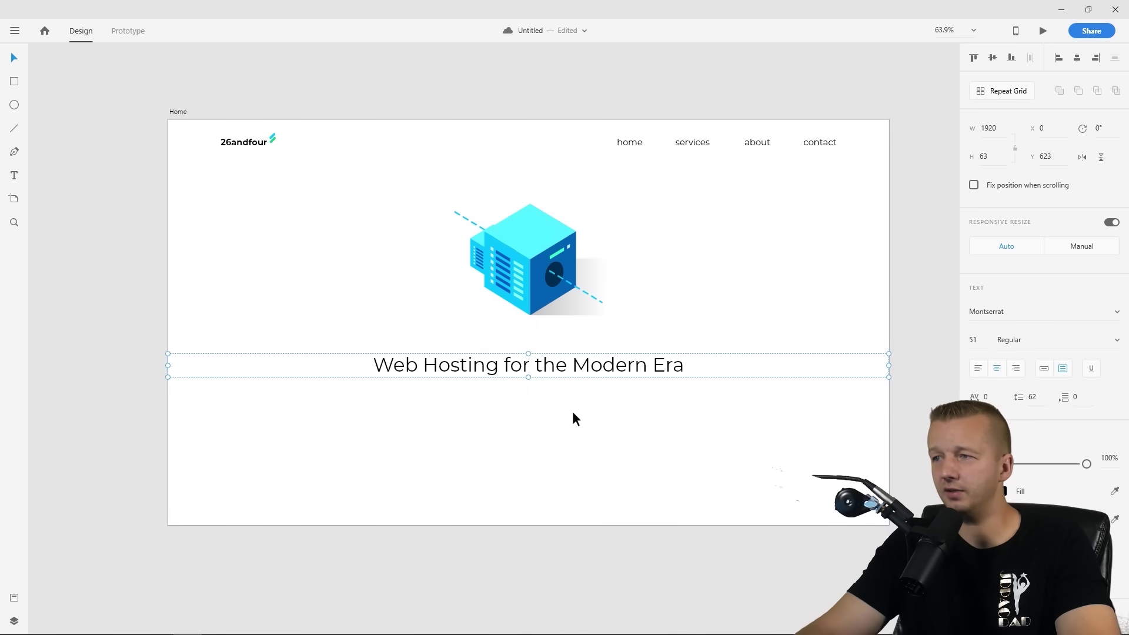
pyautogui.click(563, 423)
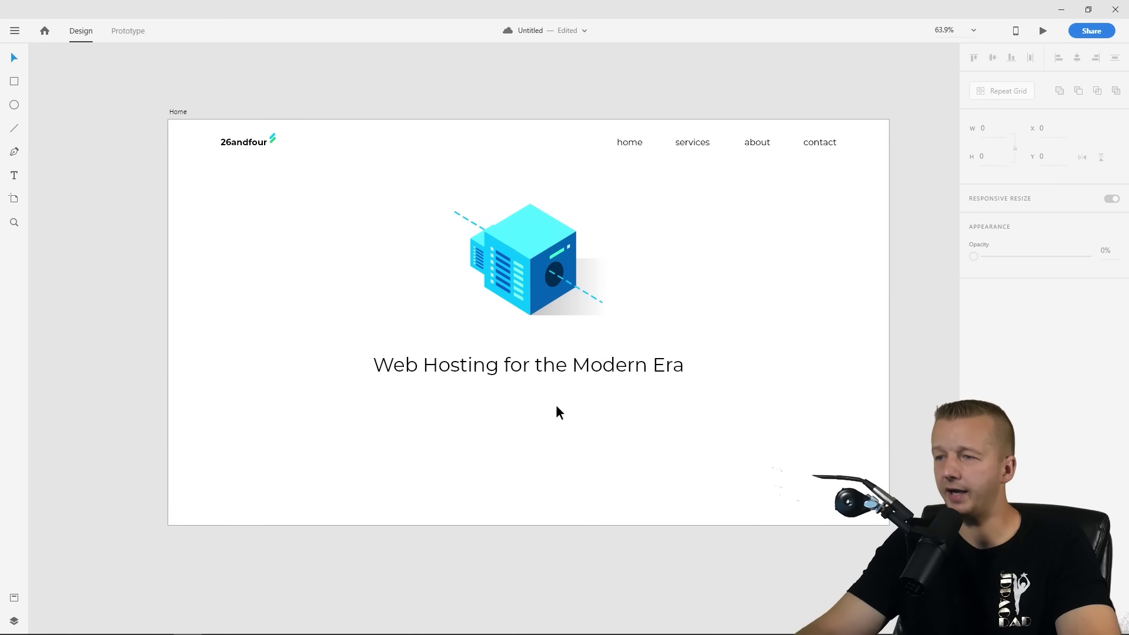
# Try the saved cyan swatch #00C2FF as the heading's text colour
pyautogui.click(534, 365)
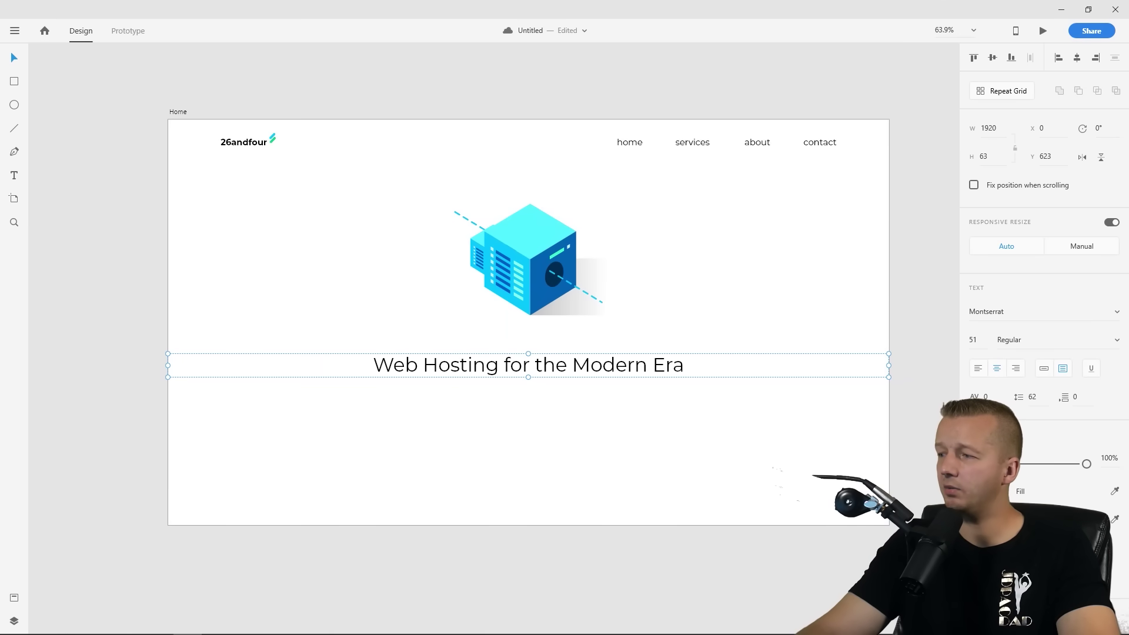
pyautogui.click(1004, 491)
pyautogui.click(848, 566)
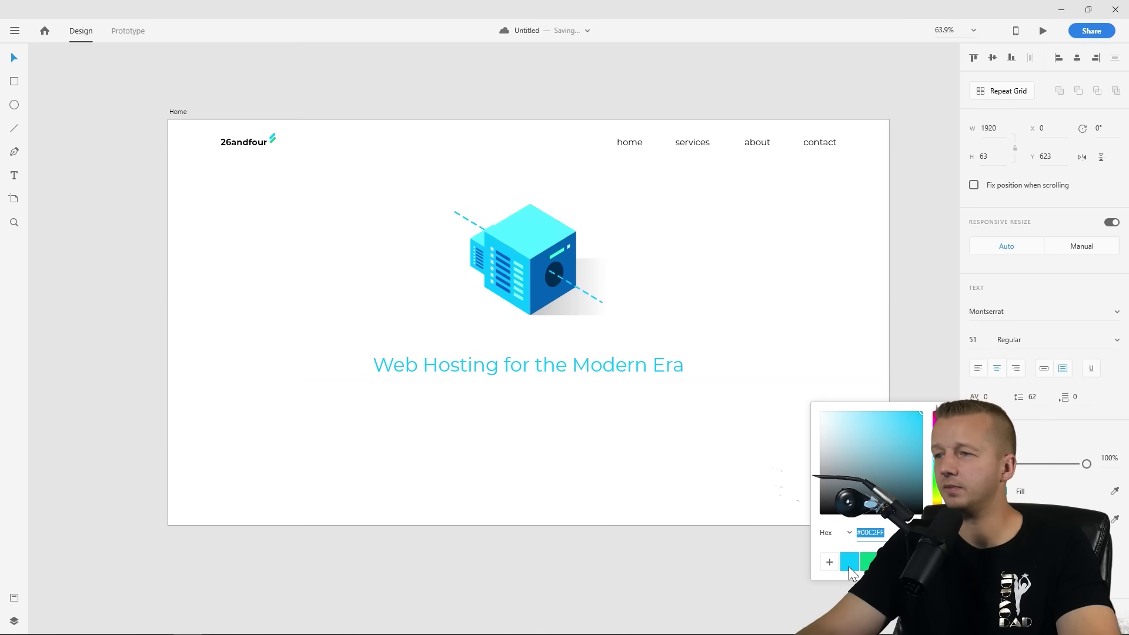
pyautogui.click(657, 478)
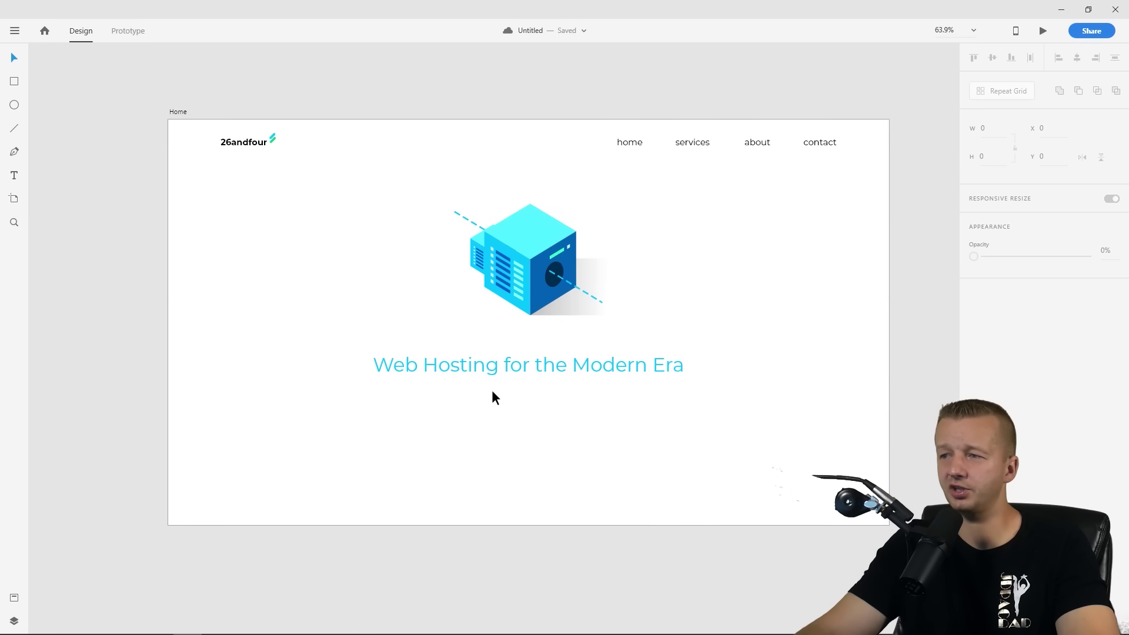
# Set the heading's text colour back to black
pyautogui.click(514, 365)
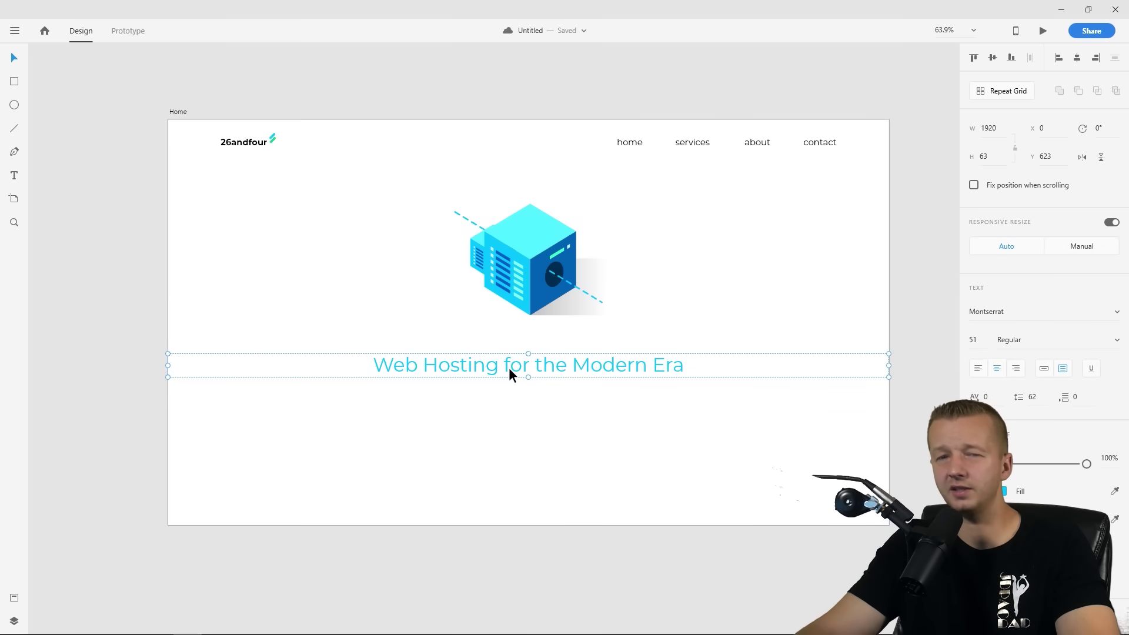
pyautogui.click(993, 491)
pyautogui.moveTo(894, 456); pyautogui.dragTo(626, 435)
pyautogui.click(516, 463)
pyautogui.click(513, 365)
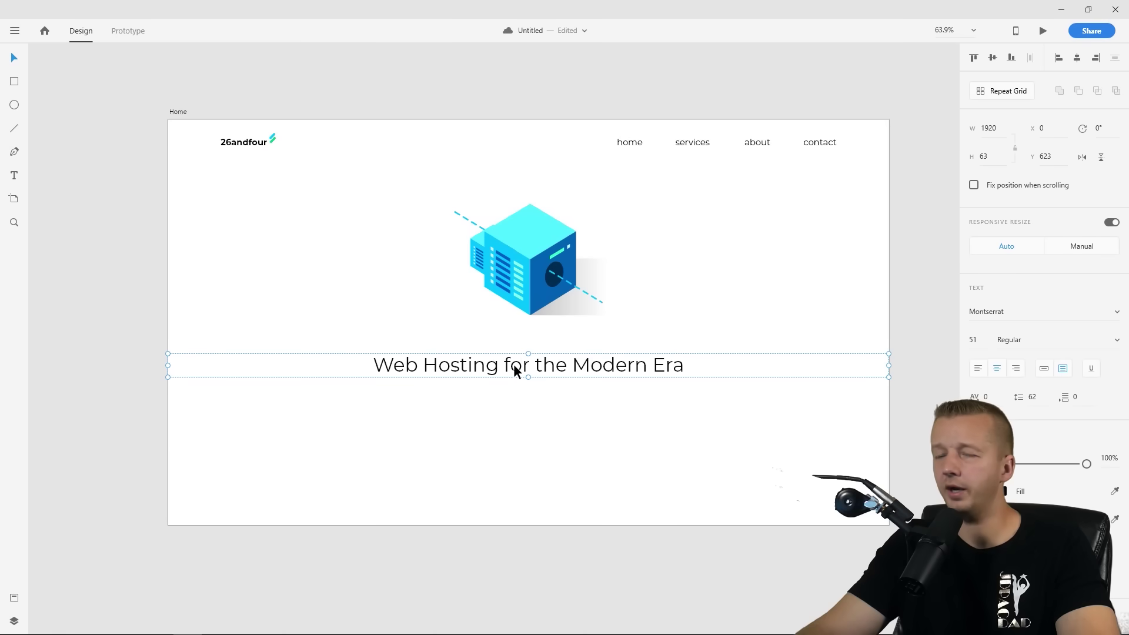
# Duplicate the heading directly beneath the original at a Y position of 708 and reduce the copy's text size to 33
pyautogui.moveTo(524, 371); pyautogui.dragTo(527, 397)
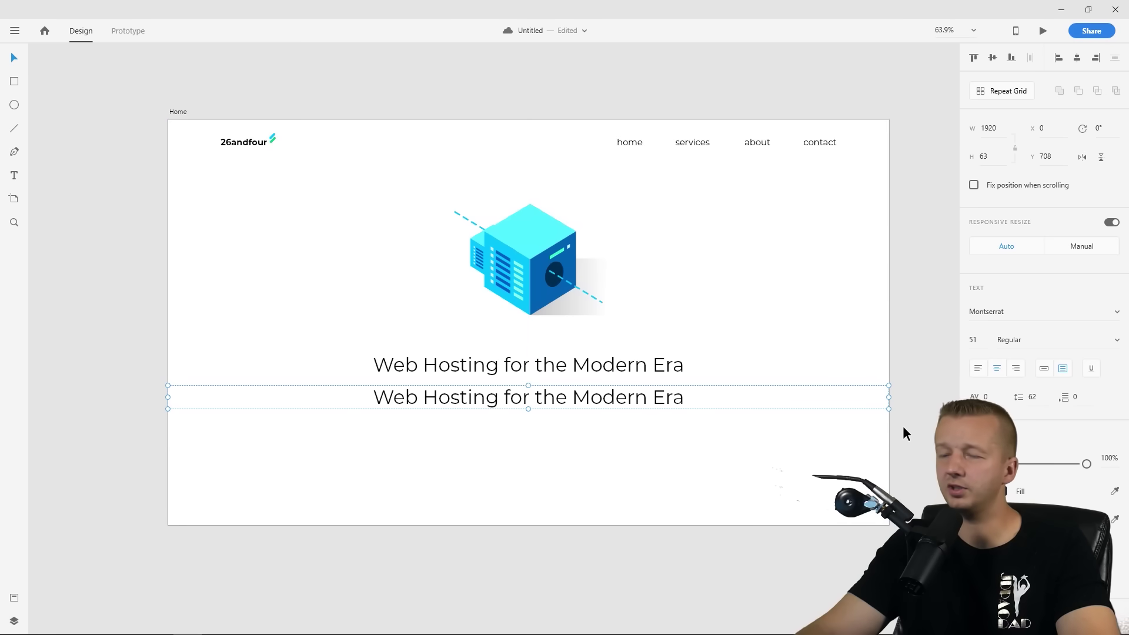
pyautogui.click(973, 340)
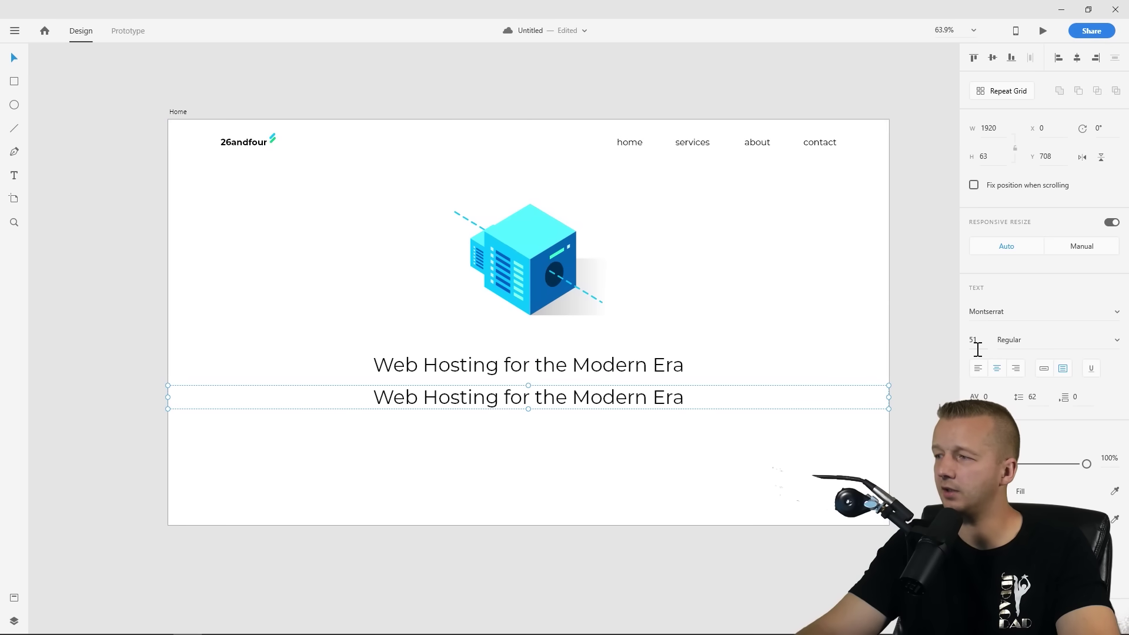
pyautogui.write('41')
pyautogui.press('Return')
pyautogui.press('Down')
pyautogui.press('Down')
pyautogui.press('Down')
pyautogui.press('Down')
pyautogui.press('Down')
pyautogui.press('Down')
pyautogui.press('Down')
pyautogui.press('Down')
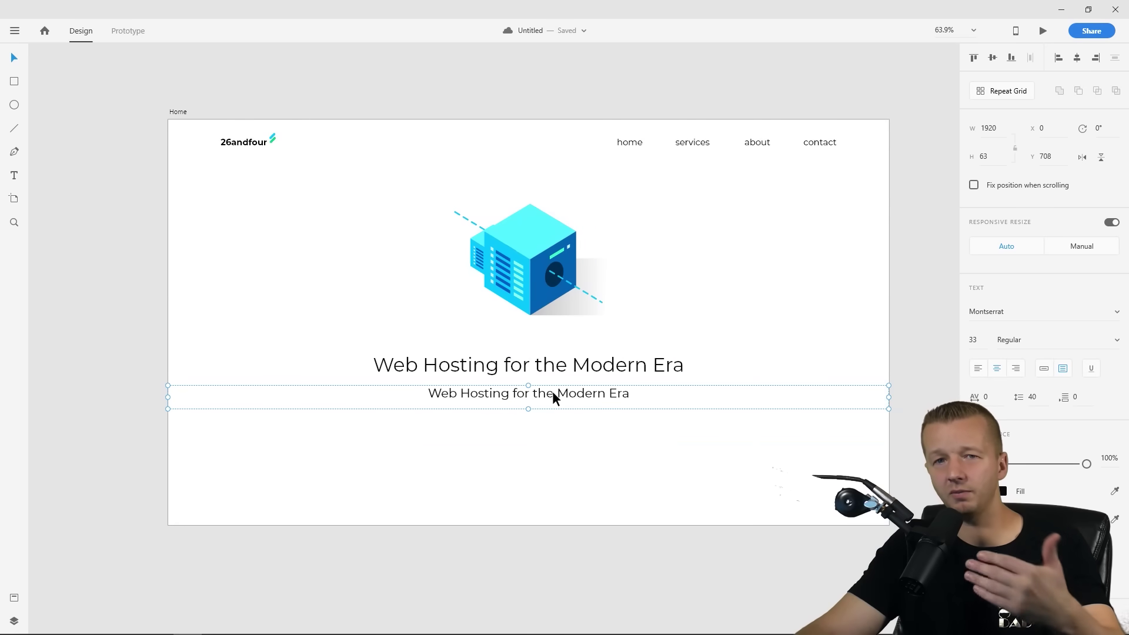
# Replace the duplicated line's text with "Go serverless and pay only for what you use."
pyautogui.doubleClick(553, 393)
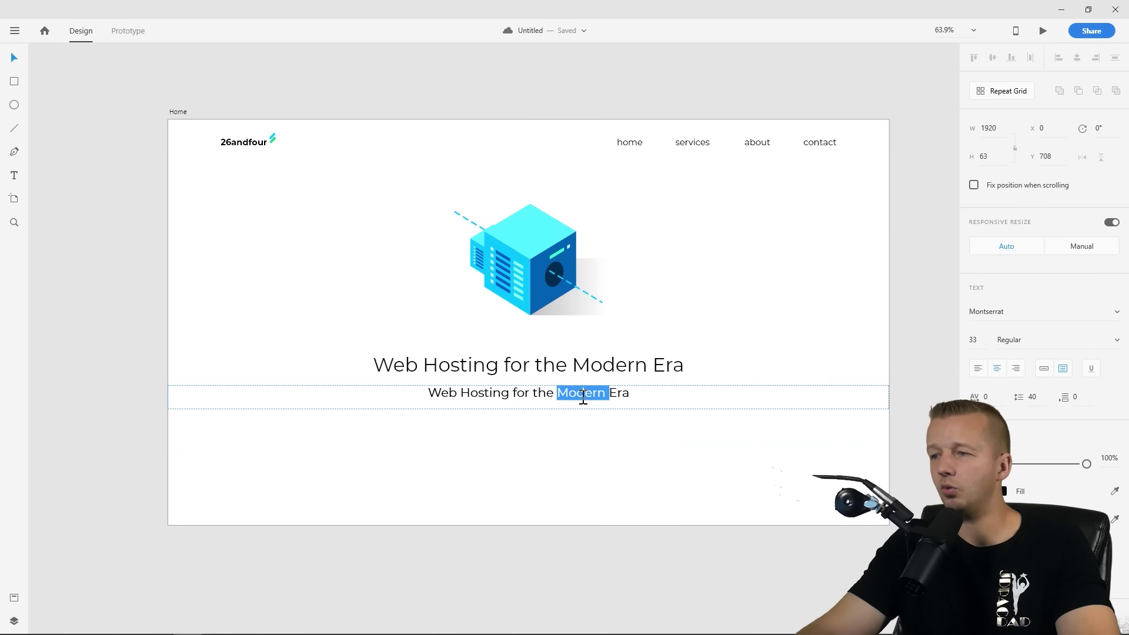
pyautogui.tripleClick(584, 396)
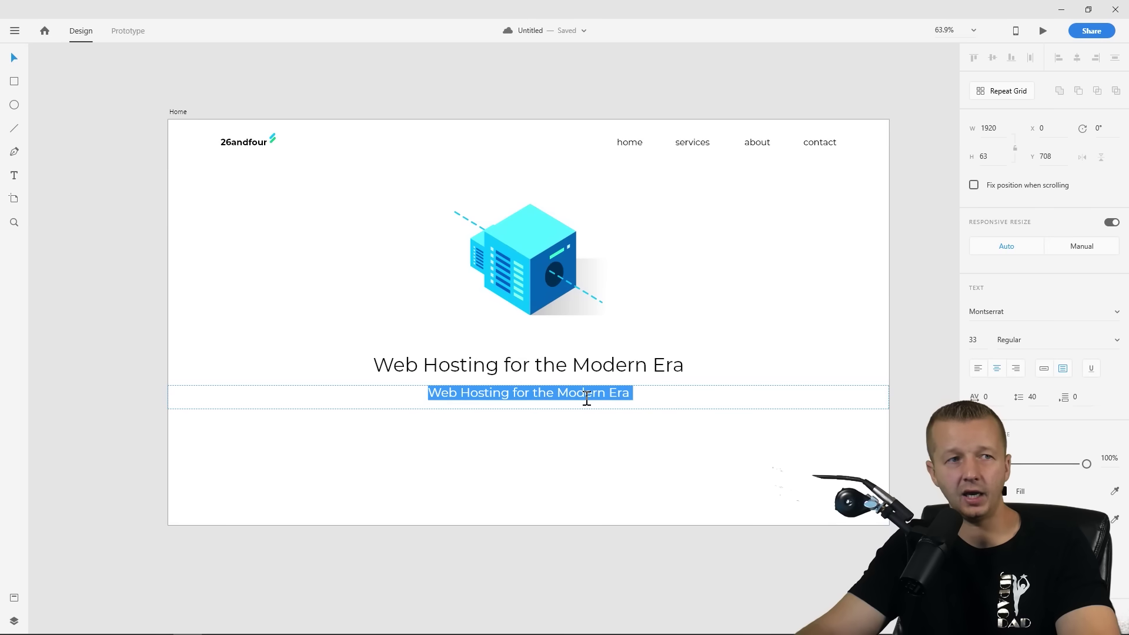
pyautogui.write('Go server')
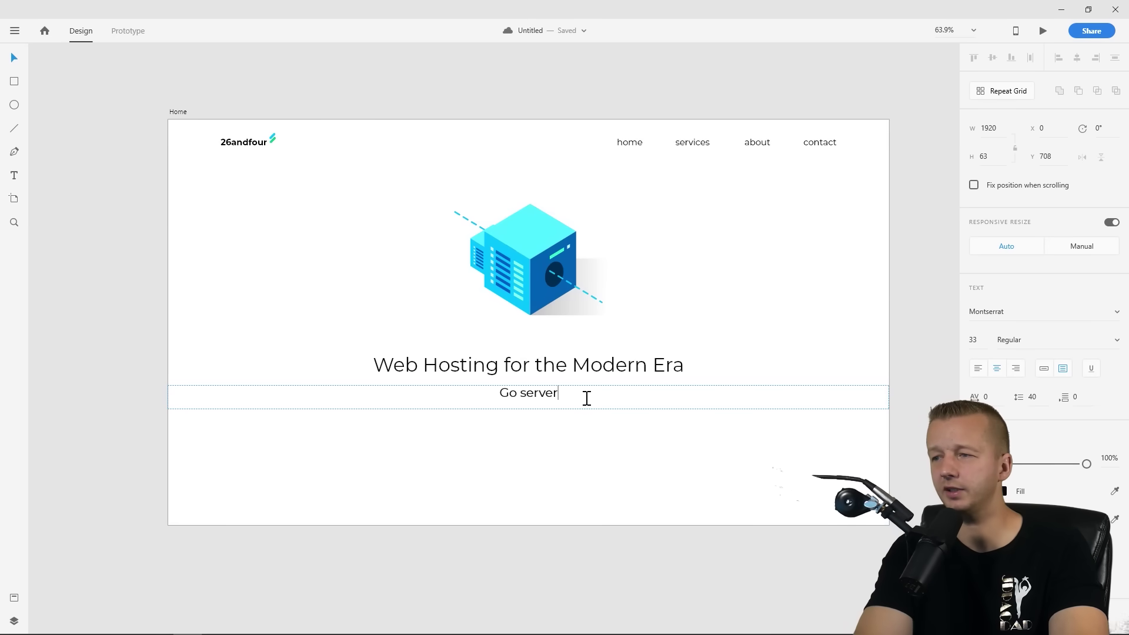
pyautogui.write('less ')
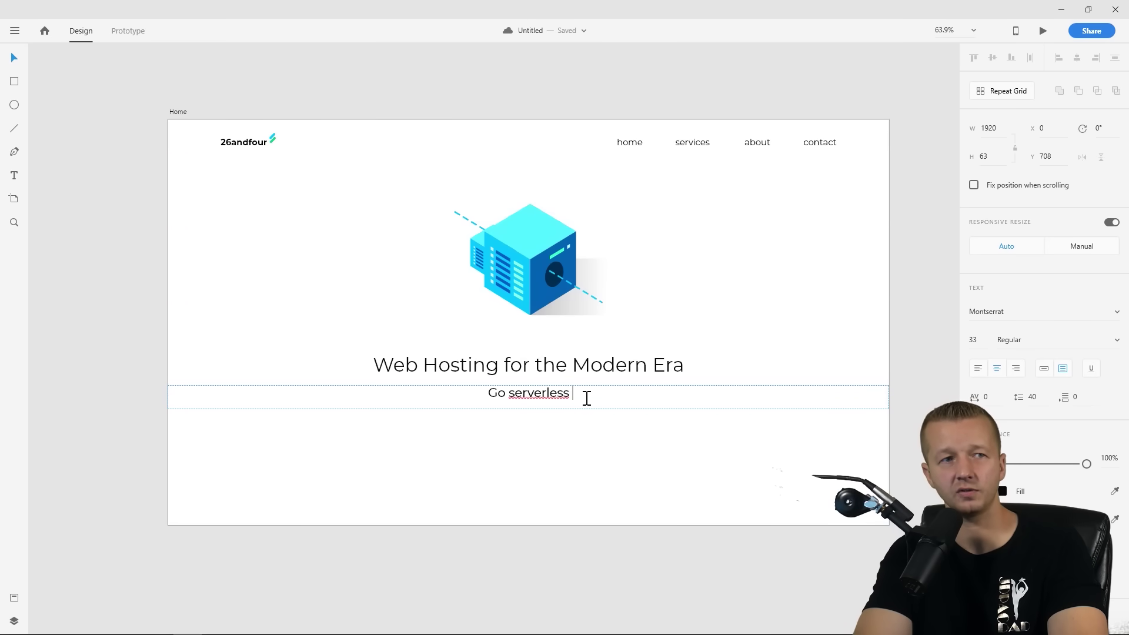
pyautogui.write('and pay onl')
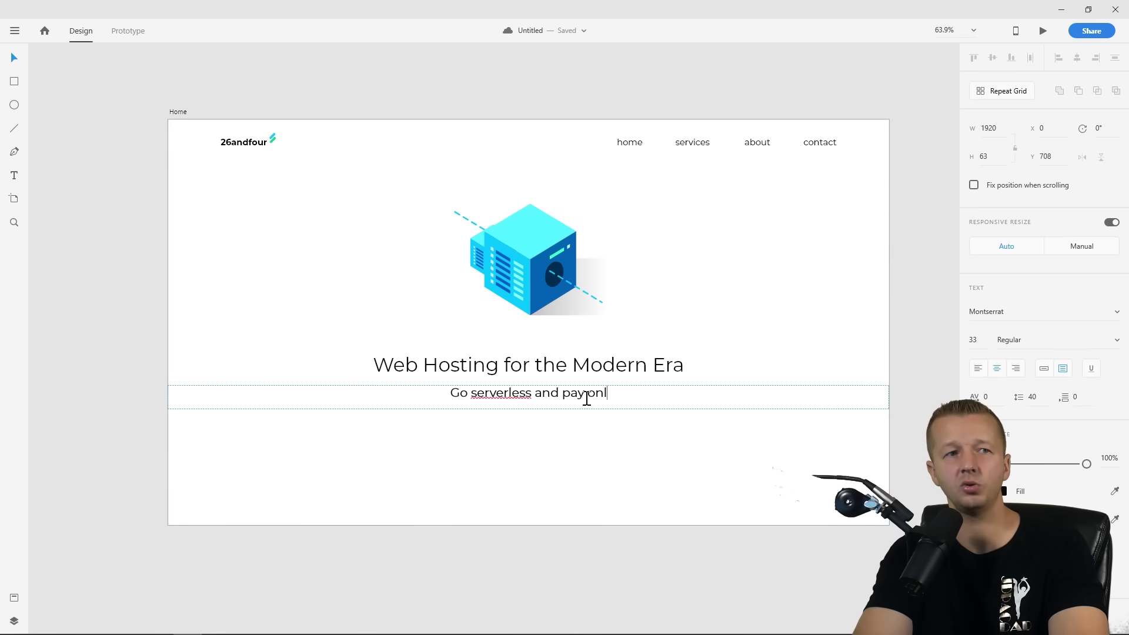
pyautogui.write('y for what you use.')
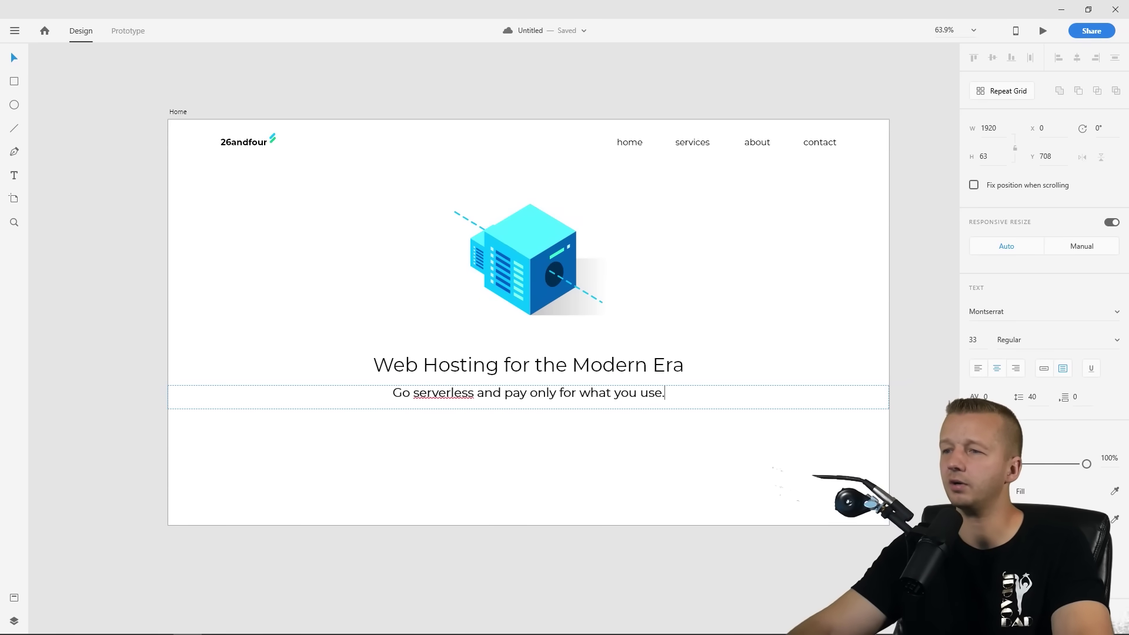
pyautogui.press('Escape')
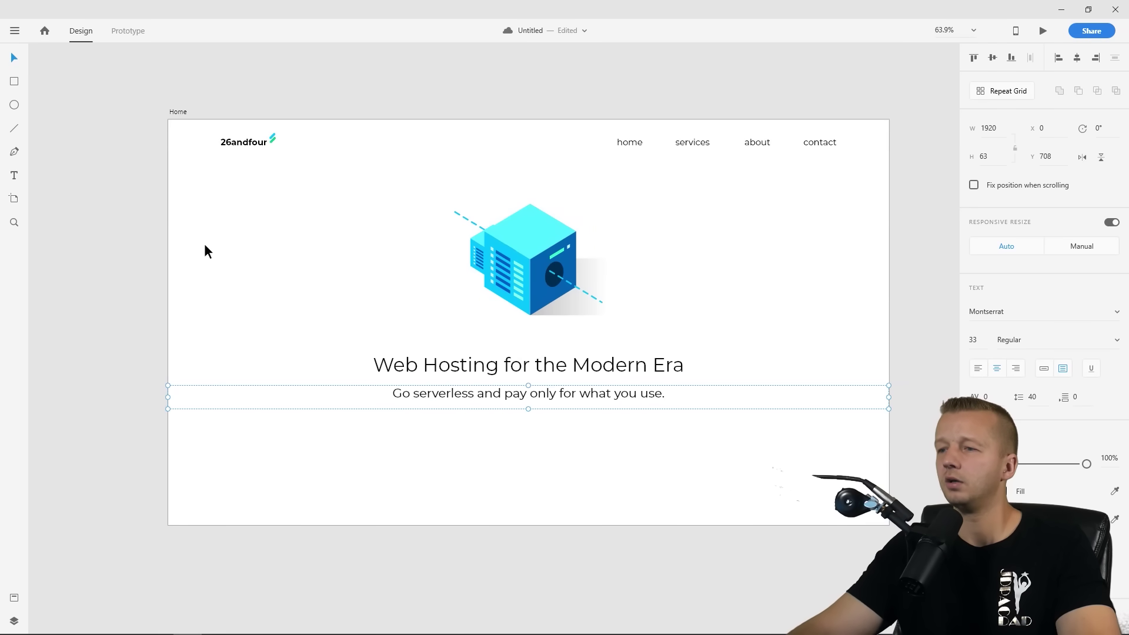
pyautogui.press('Escape')
# Try a text size of 37 for the subheading
pyautogui.click(541, 397)
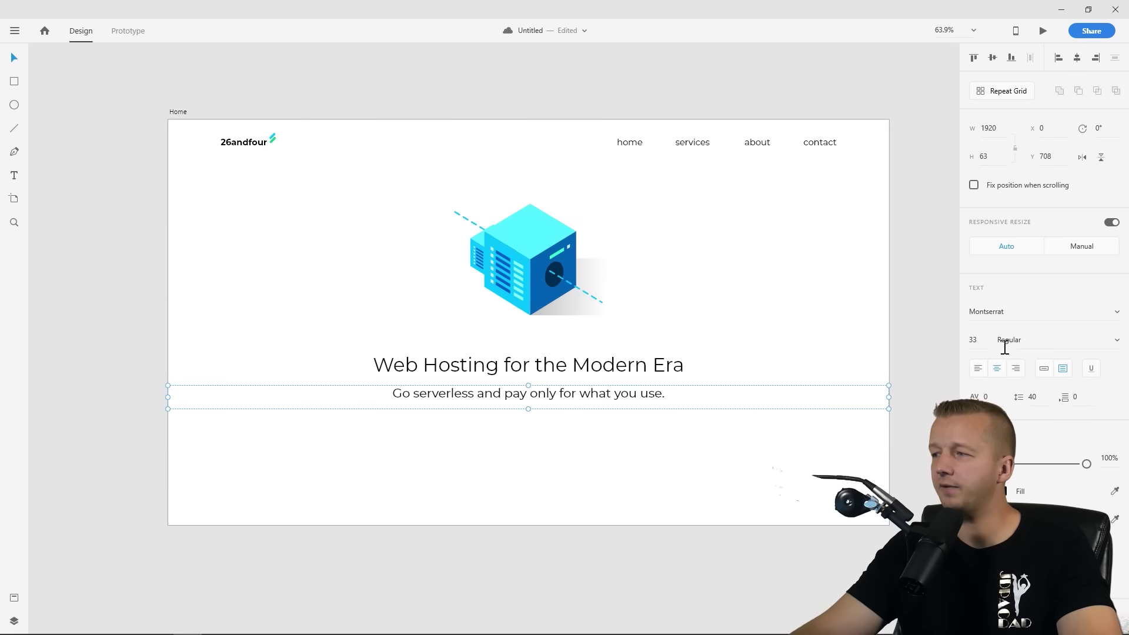
pyautogui.press('Return')
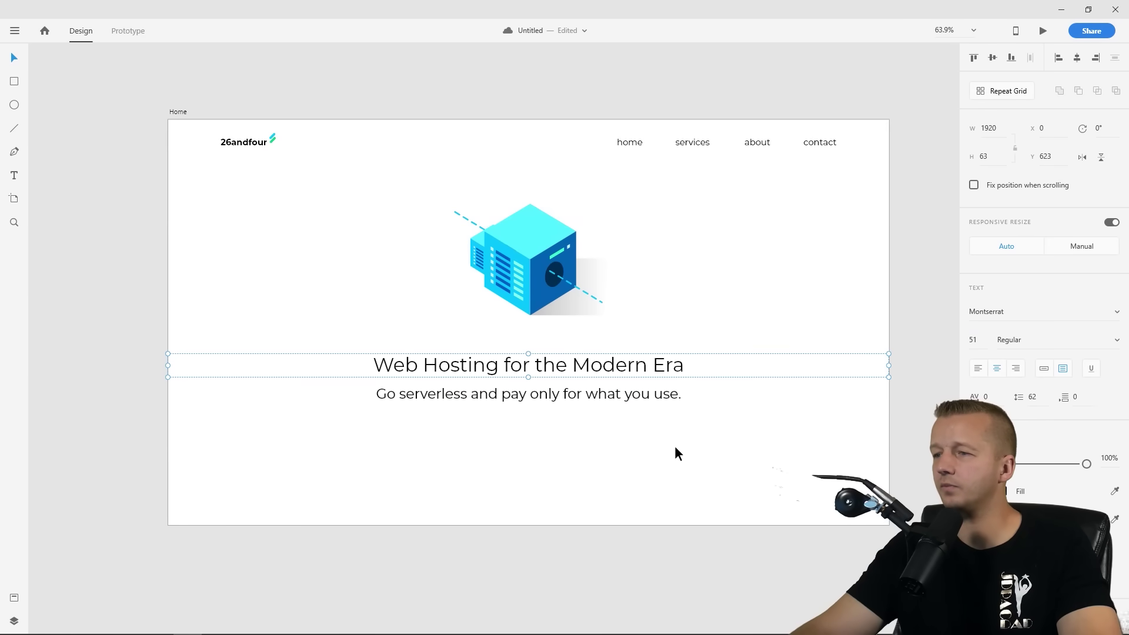
pyautogui.click(638, 454)
pyautogui.click(630, 365)
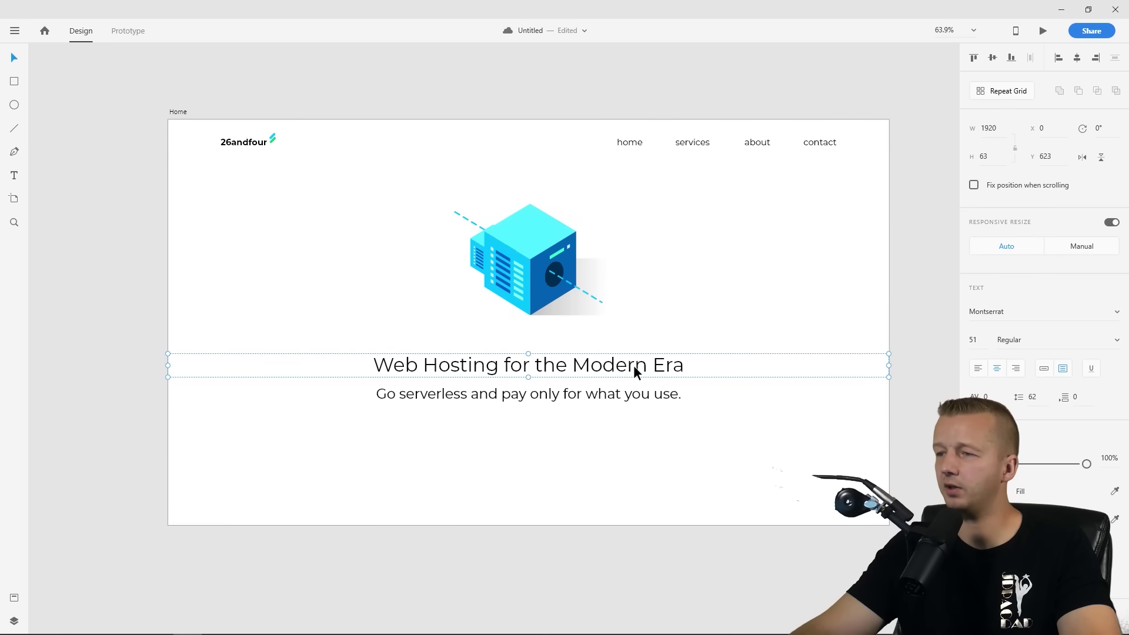
pyautogui.click(646, 401)
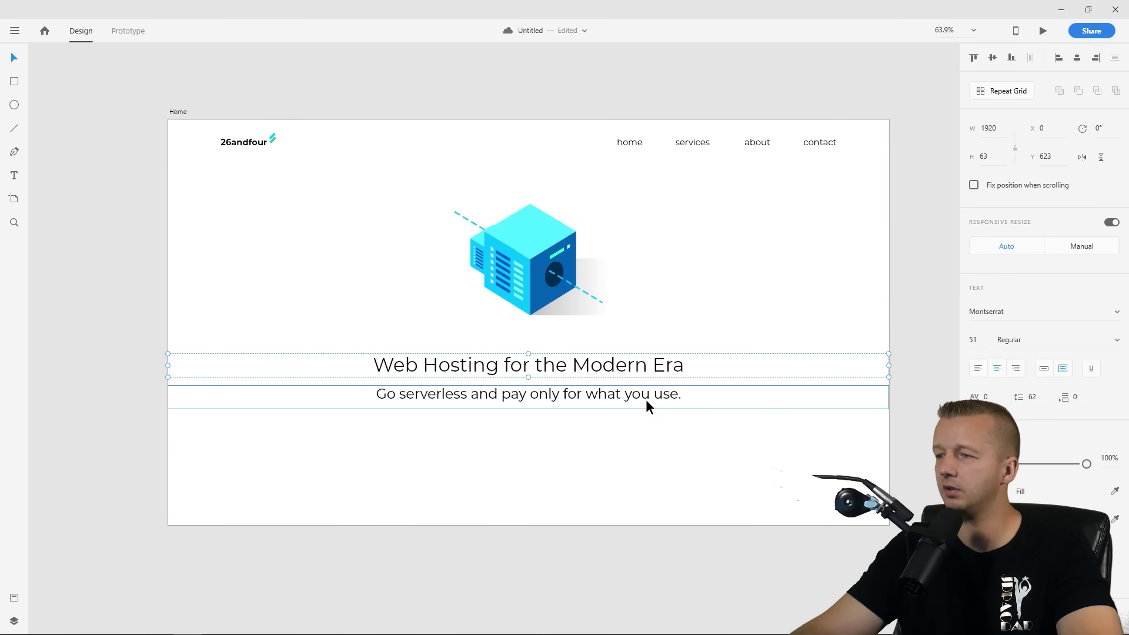
pyautogui.click(814, 460)
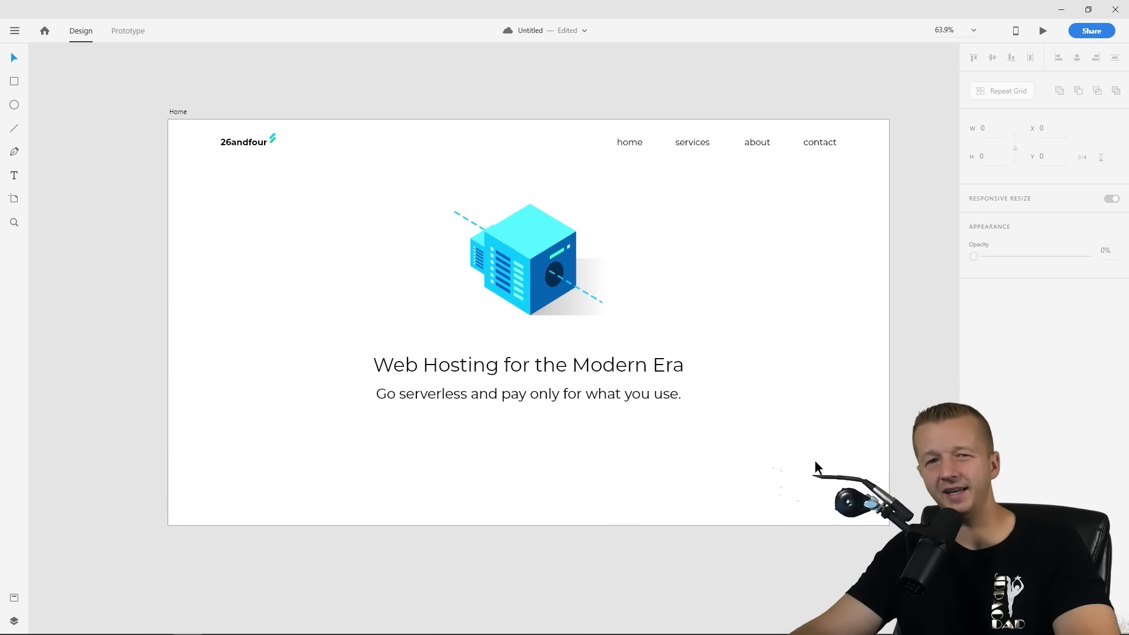
# Compare the text sizes of the heading and the subheading to judge the contrast between them
pyautogui.click(594, 368)
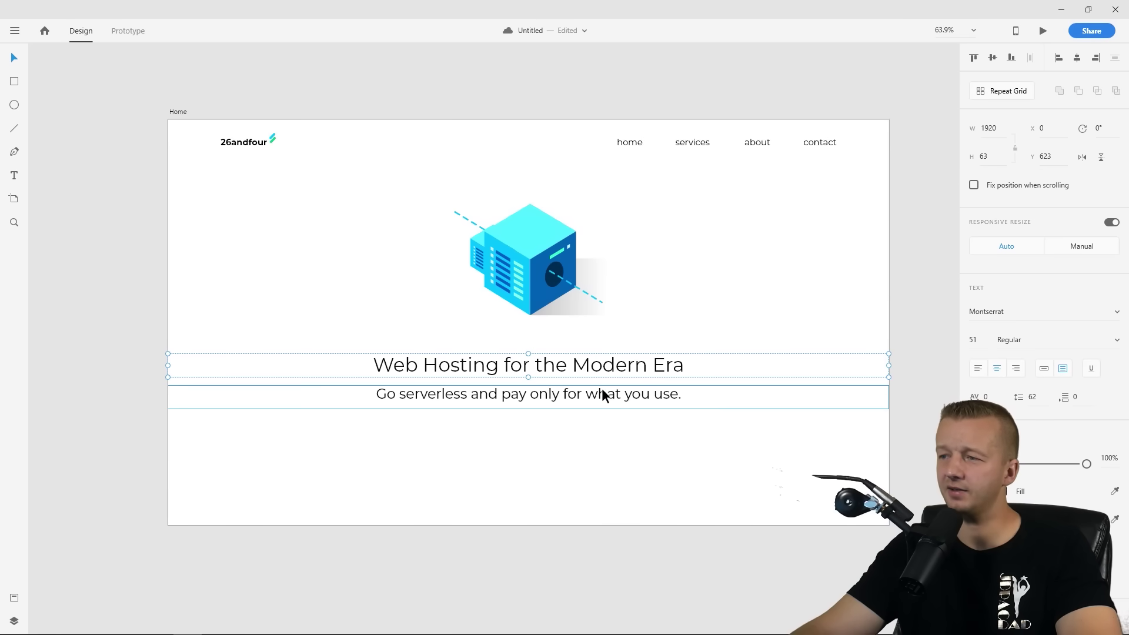
pyautogui.click(604, 394)
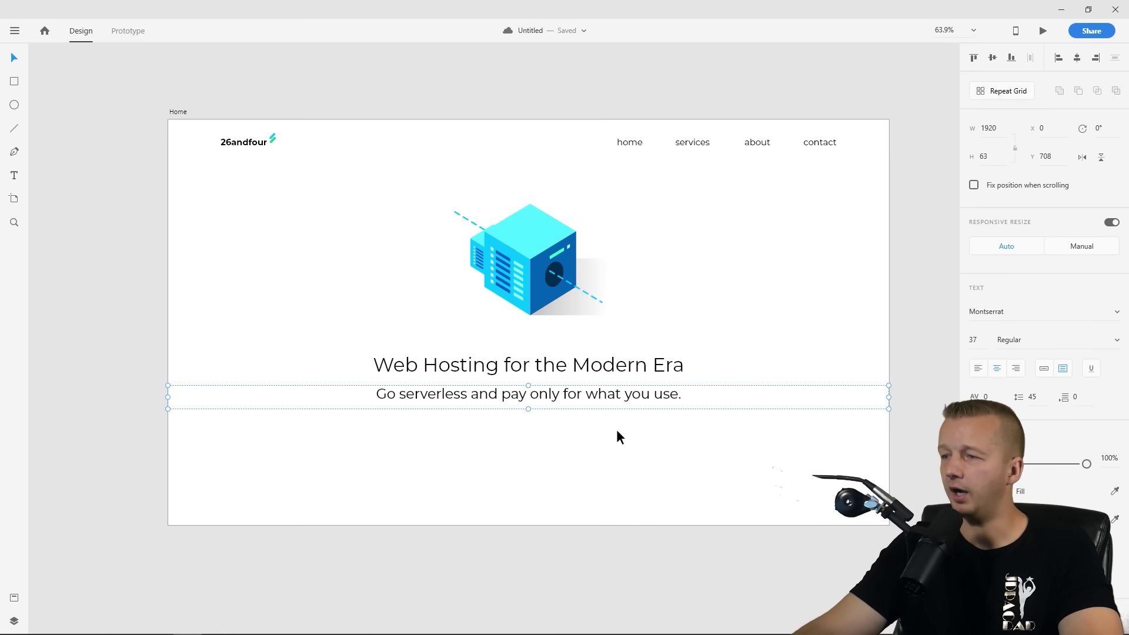
pyautogui.click(604, 369)
pyautogui.click(586, 396)
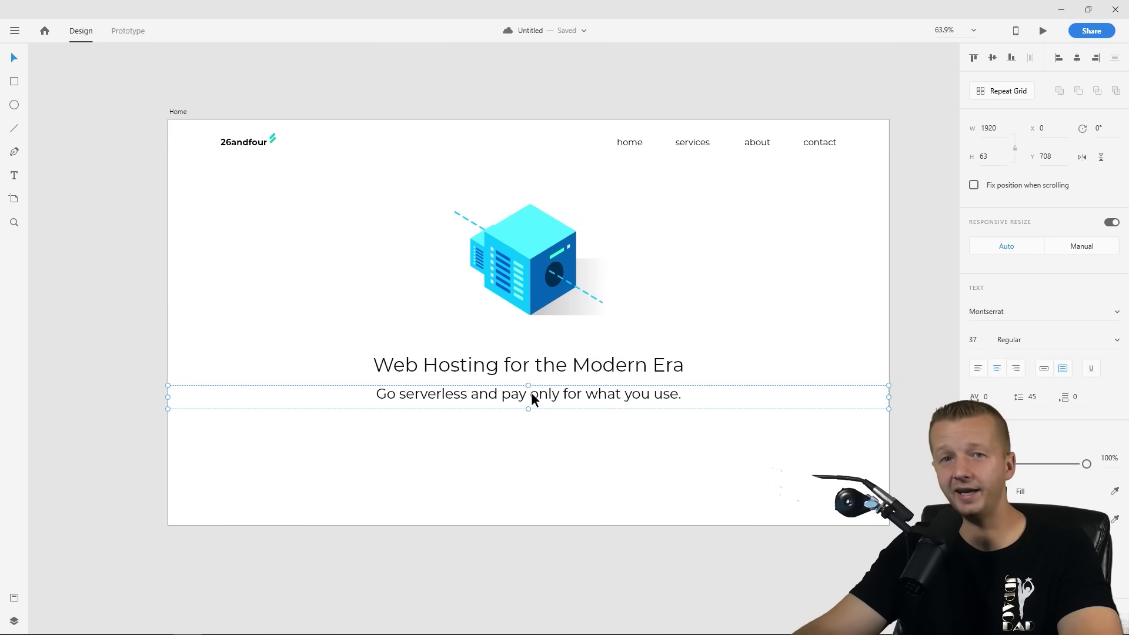
pyautogui.click(529, 374)
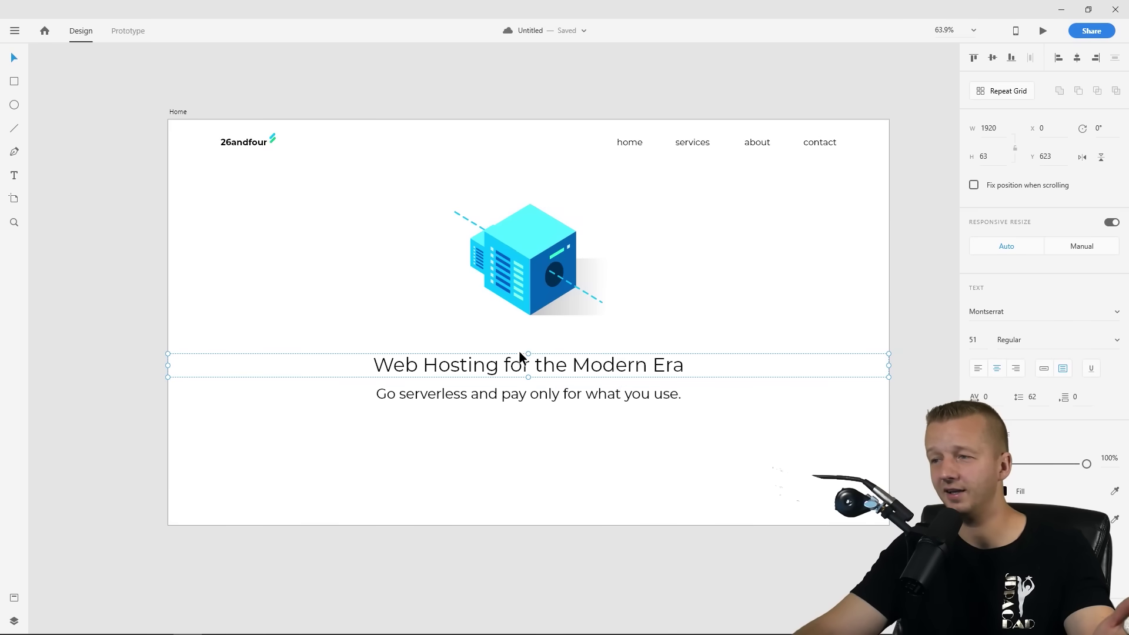
pyautogui.click(576, 393)
pyautogui.click(657, 458)
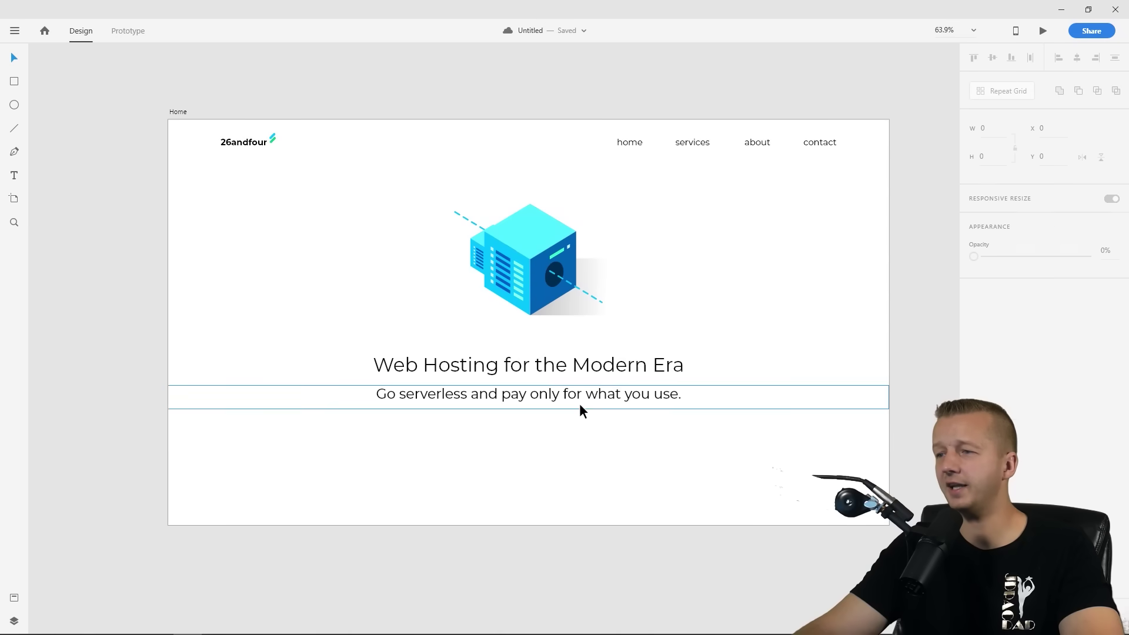
# Try reducing the subheading's opacity to 47%, then restore it to 100%
pyautogui.click(580, 410)
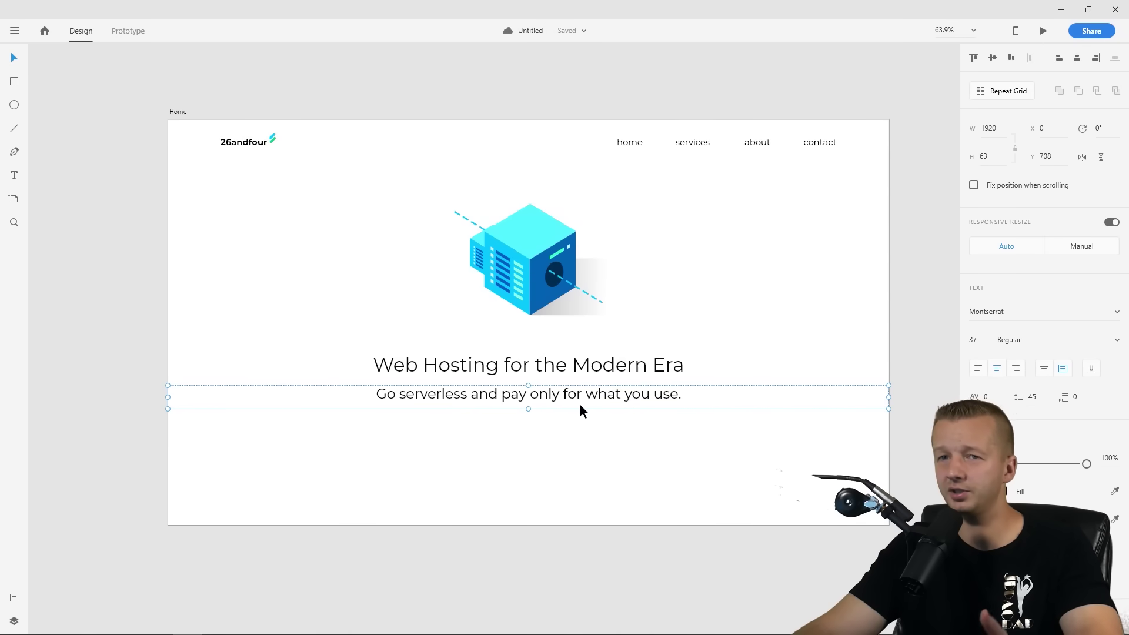
pyautogui.moveTo(1087, 464); pyautogui.dragTo(1029, 459)
pyautogui.moveTo(1030, 460); pyautogui.dragTo(1030, 460)
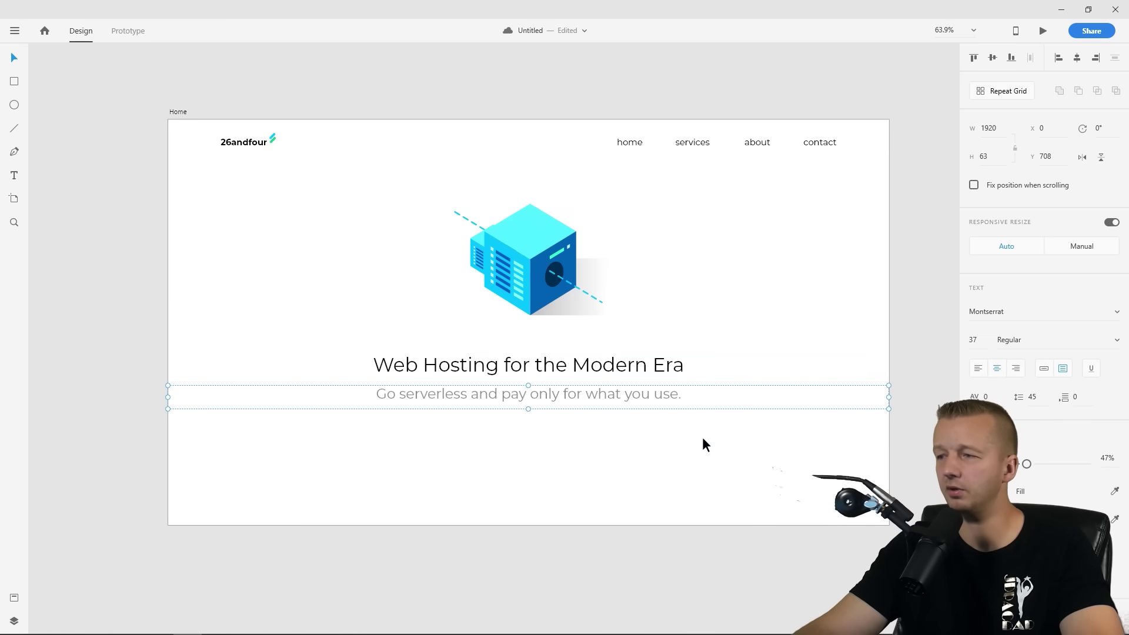
pyautogui.press('0')
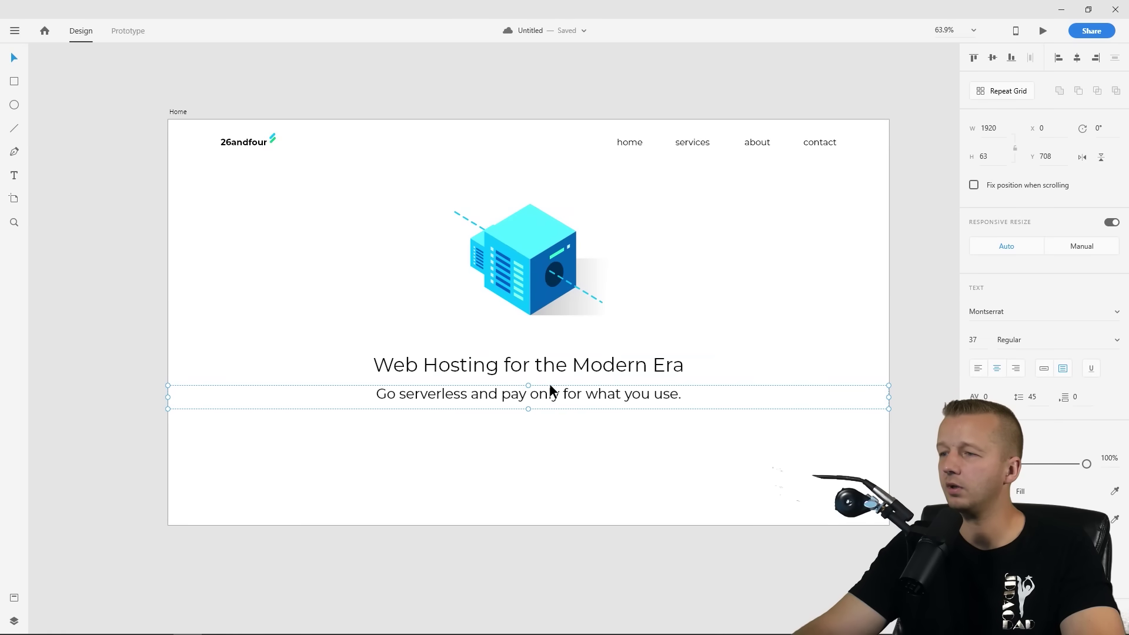
# Try a text size of 30 for the subheading
pyautogui.click(973, 340)
pyautogui.write('30')
pyautogui.press('Return')
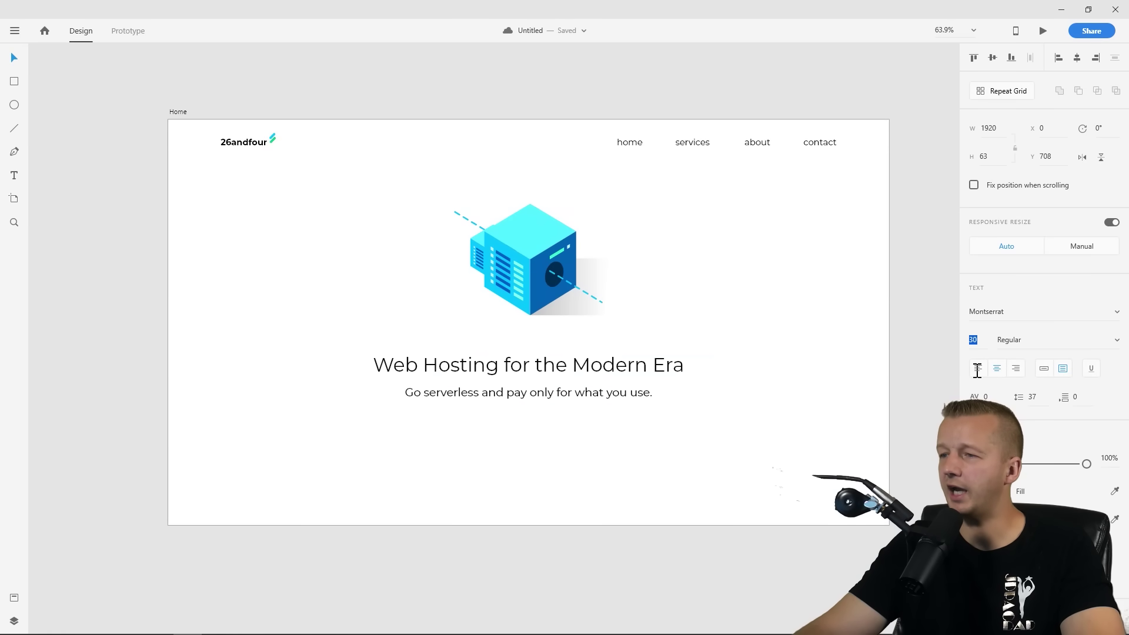
pyautogui.click(503, 472)
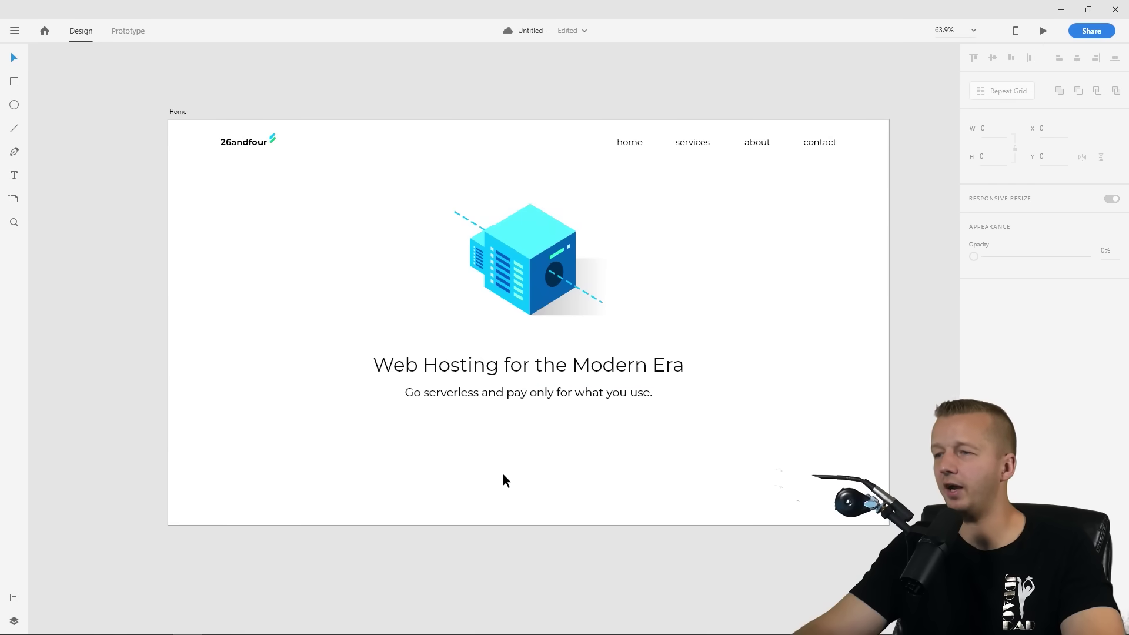
# Set the subheading's text size to 28
pyautogui.click(537, 394)
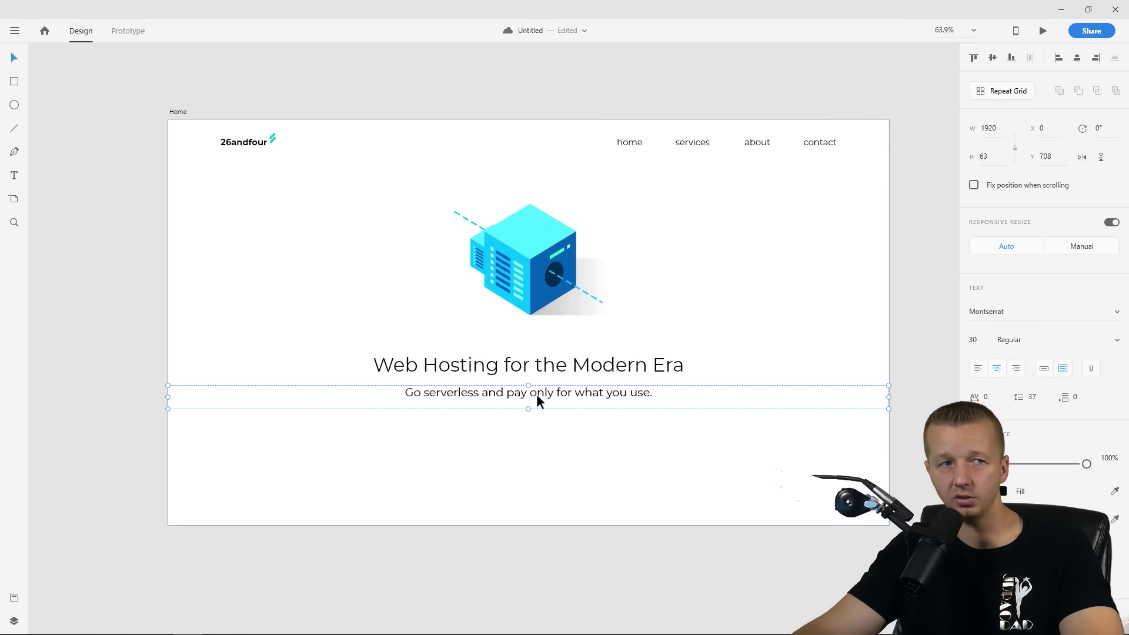
pyautogui.click(979, 346)
pyautogui.press('Down')
pyautogui.press('Down')
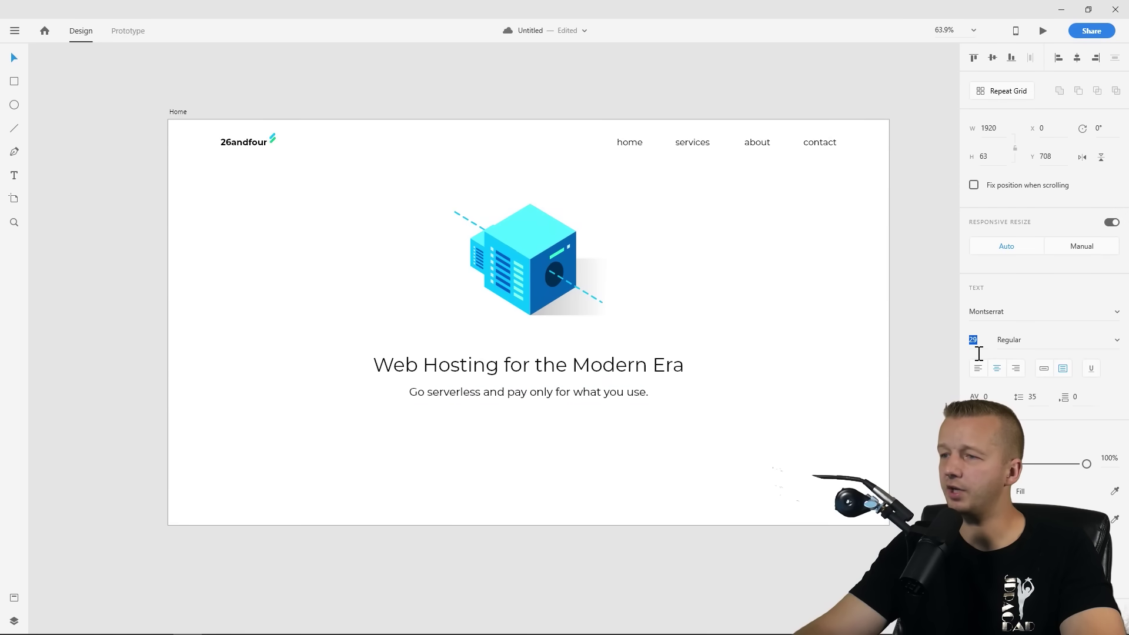
pyautogui.click(666, 457)
pyautogui.click(598, 396)
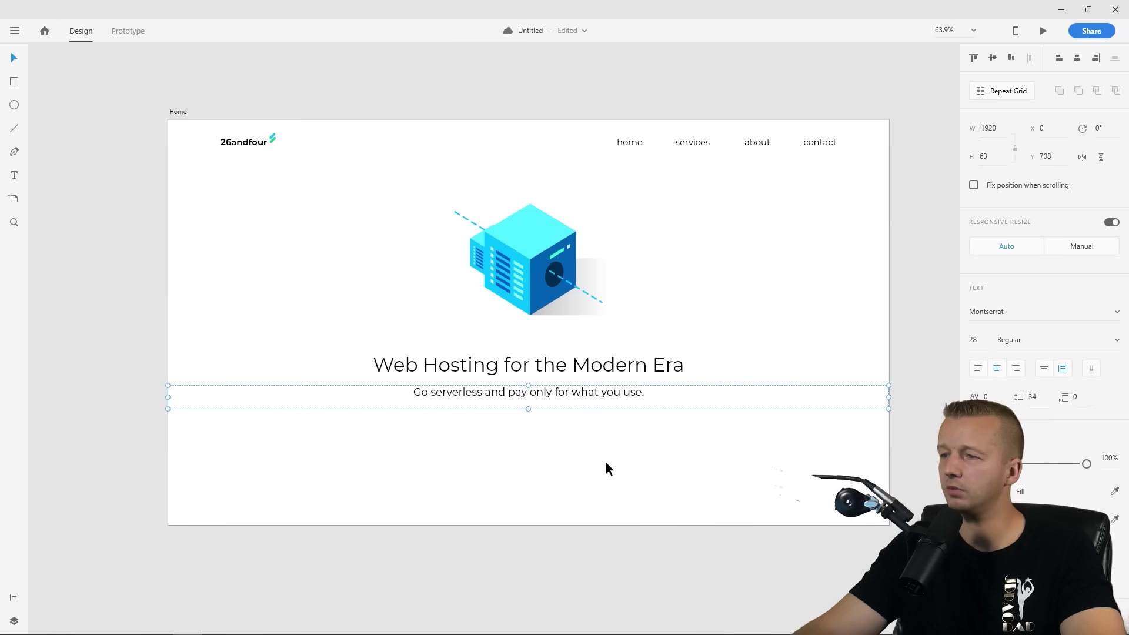
pyautogui.click(605, 461)
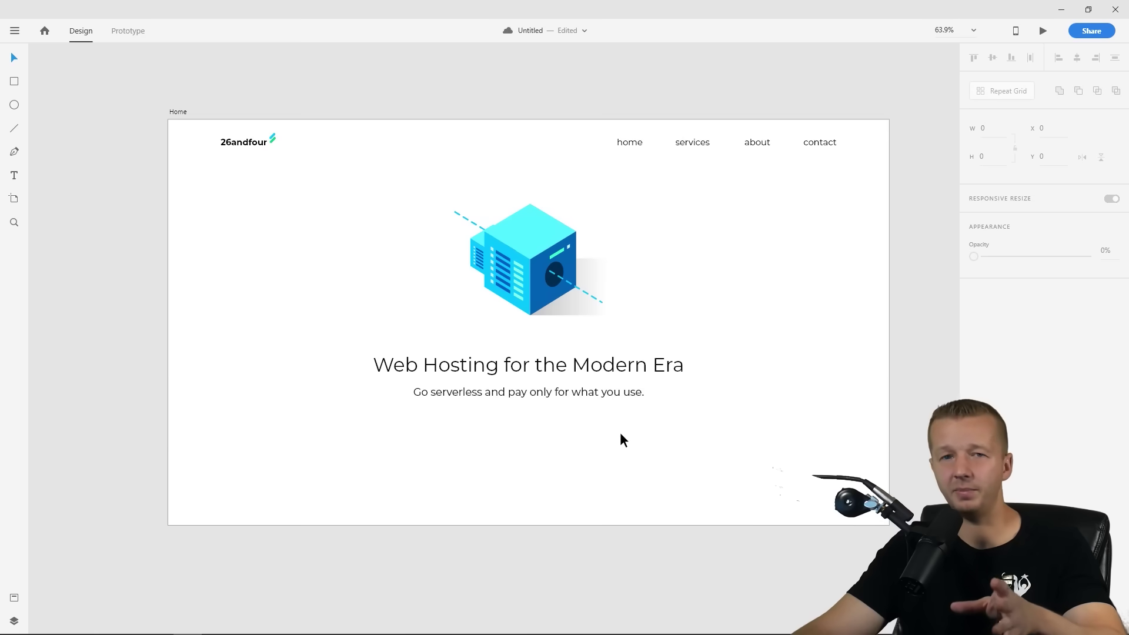
# Set the font weight of the "Web Hosting for the Modern Era" heading to SemiBold
pyautogui.click(541, 369)
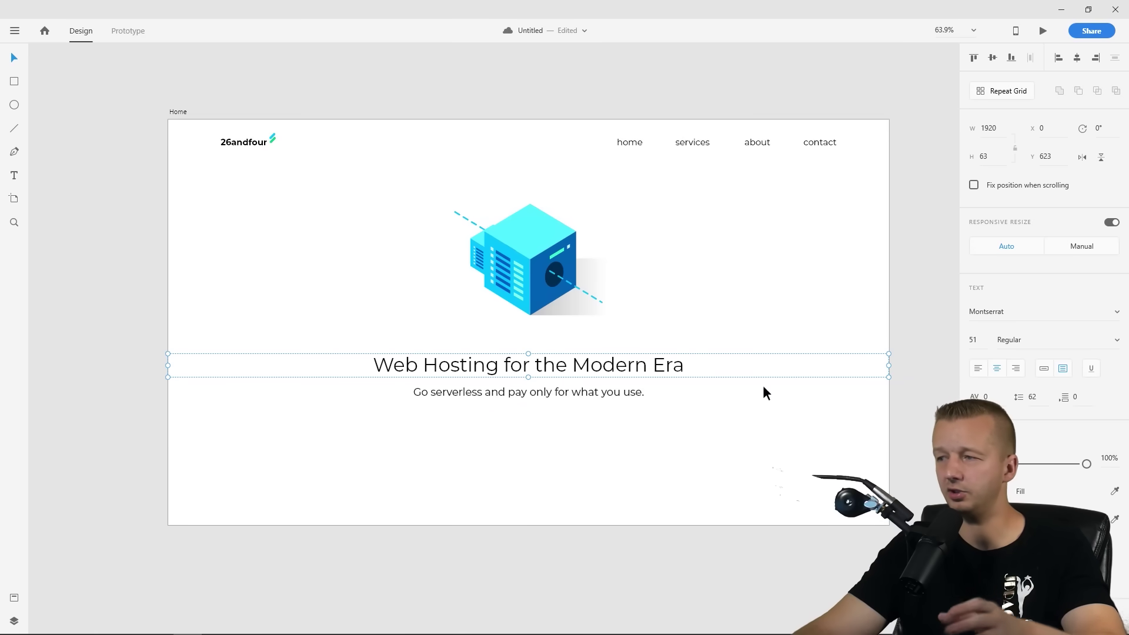
pyautogui.click(1117, 344)
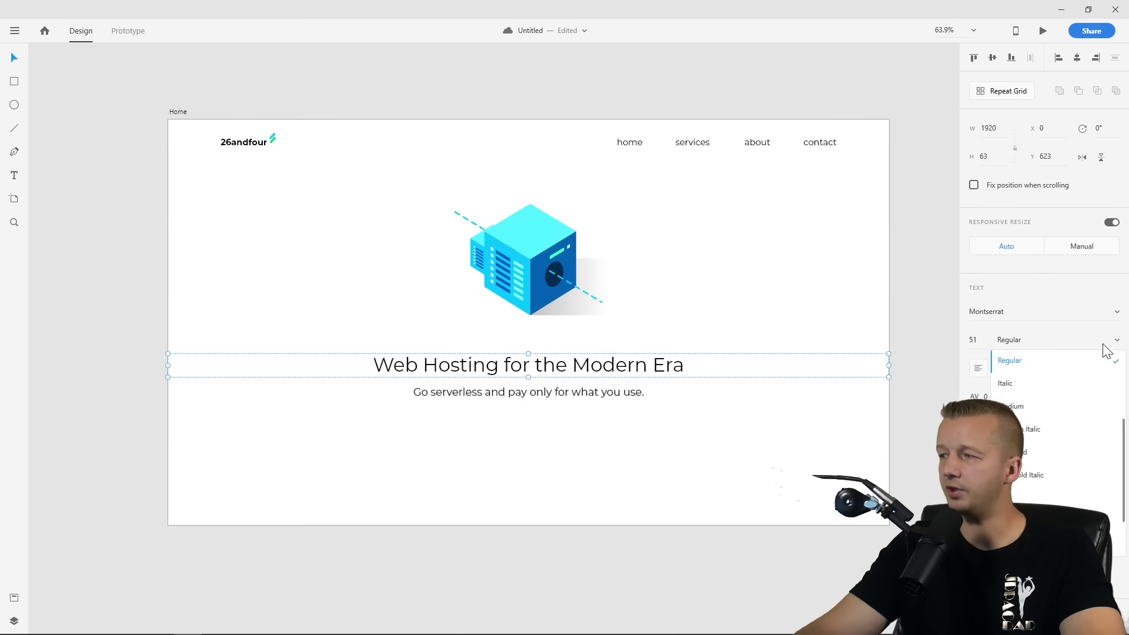
pyautogui.click(1029, 445)
pyautogui.click(574, 456)
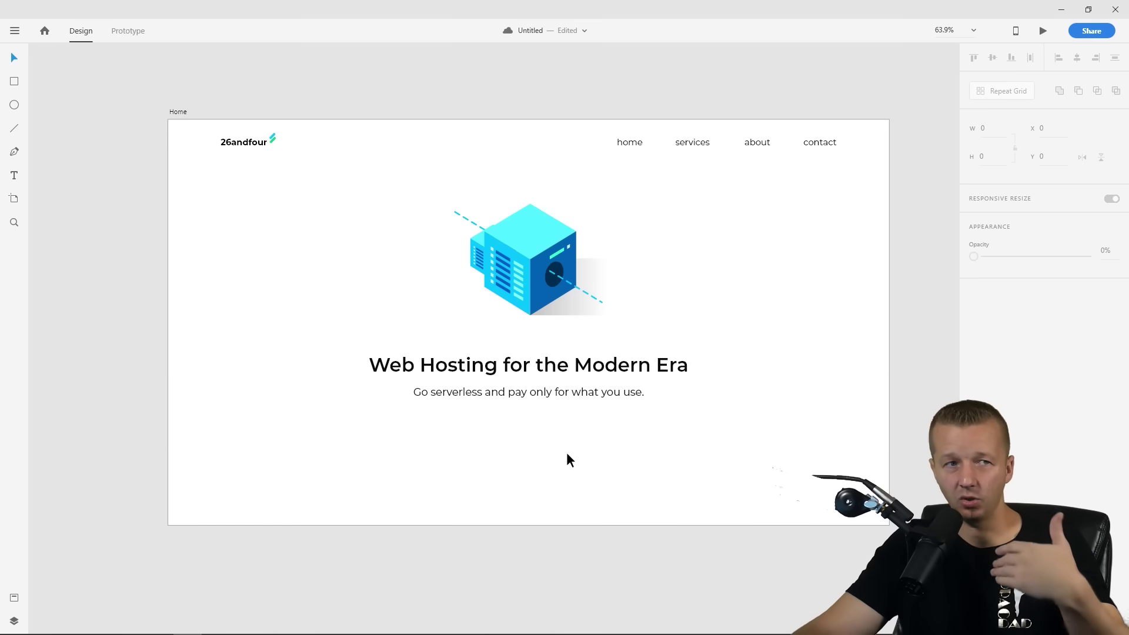
# Change the subheading's fill colour from black to a dark grey
pyautogui.click(546, 392)
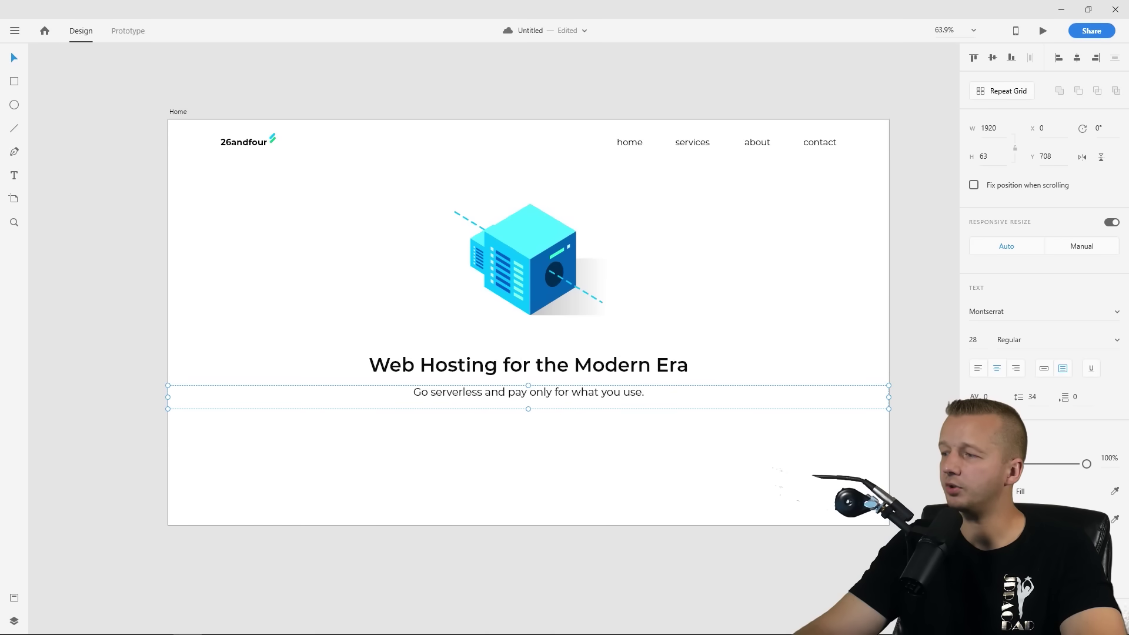
pyautogui.click(997, 492)
pyautogui.moveTo(825, 430); pyautogui.dragTo(770, 486)
pyautogui.click(623, 458)
# Try the Regular font weight on the "Web Hosting for the Modern Era" heading
pyautogui.click(573, 366)
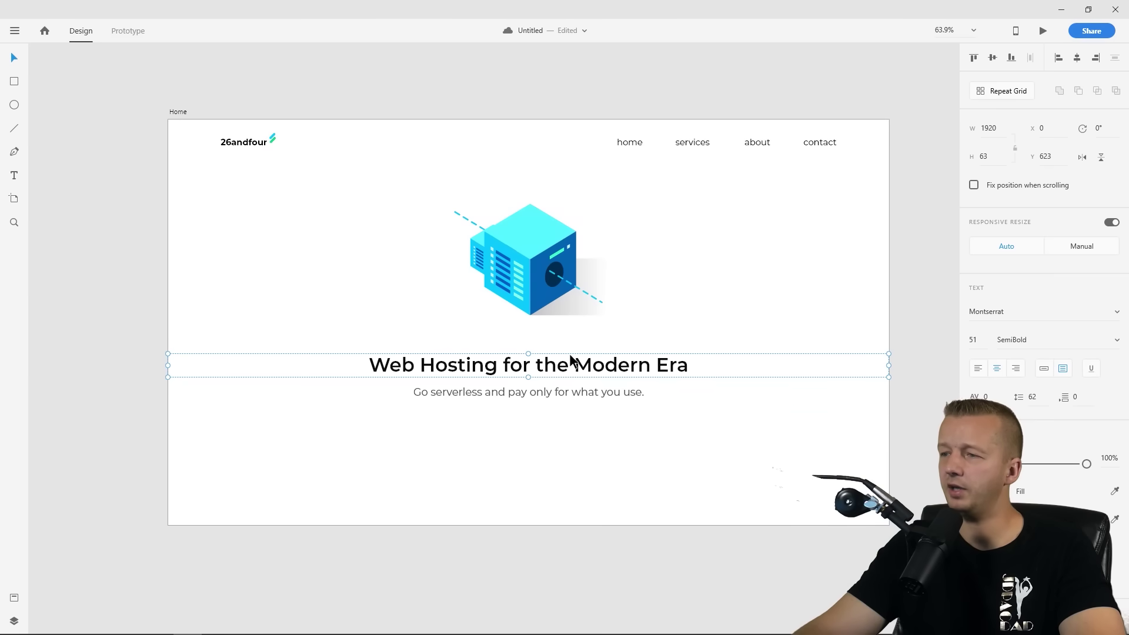
pyautogui.click(1116, 340)
pyautogui.scroll(1, 1053, 390)
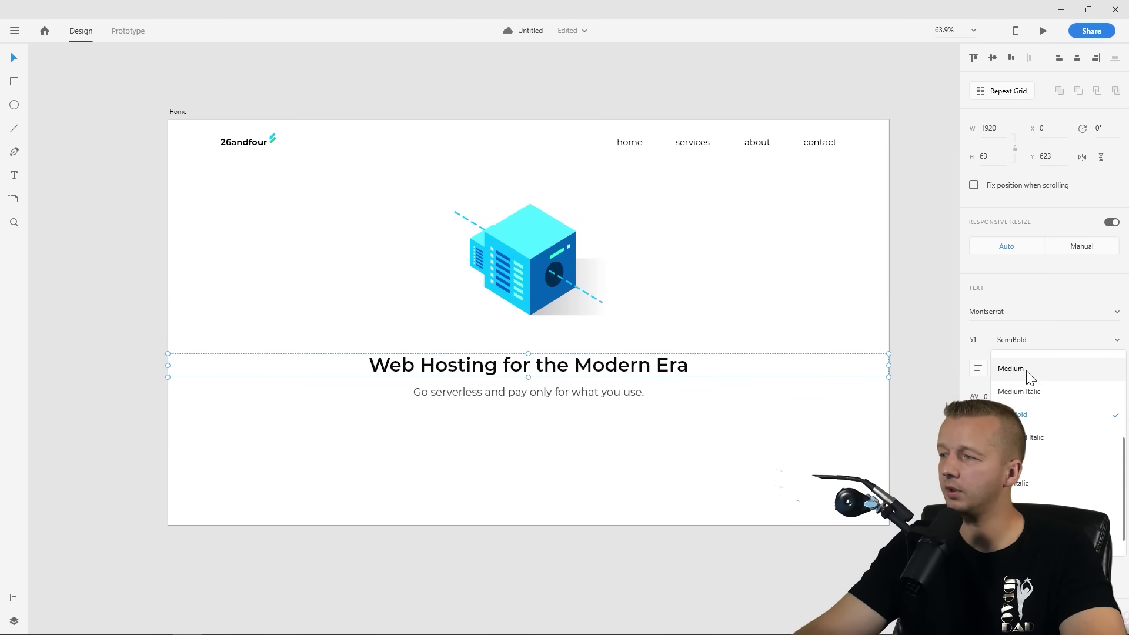
pyautogui.scroll(2, 1032, 388)
pyautogui.click(1010, 385)
pyautogui.click(573, 459)
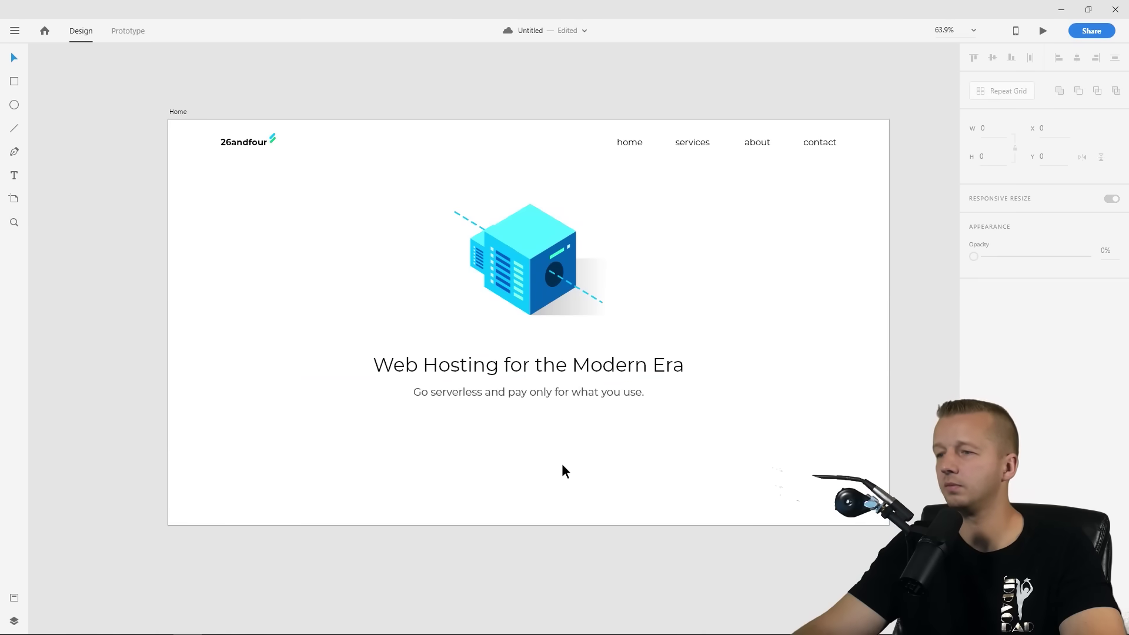
# Lighten the fill colour of the "Go serverless and pay only for what you use." subheading to grey #535353
pyautogui.click(530, 403)
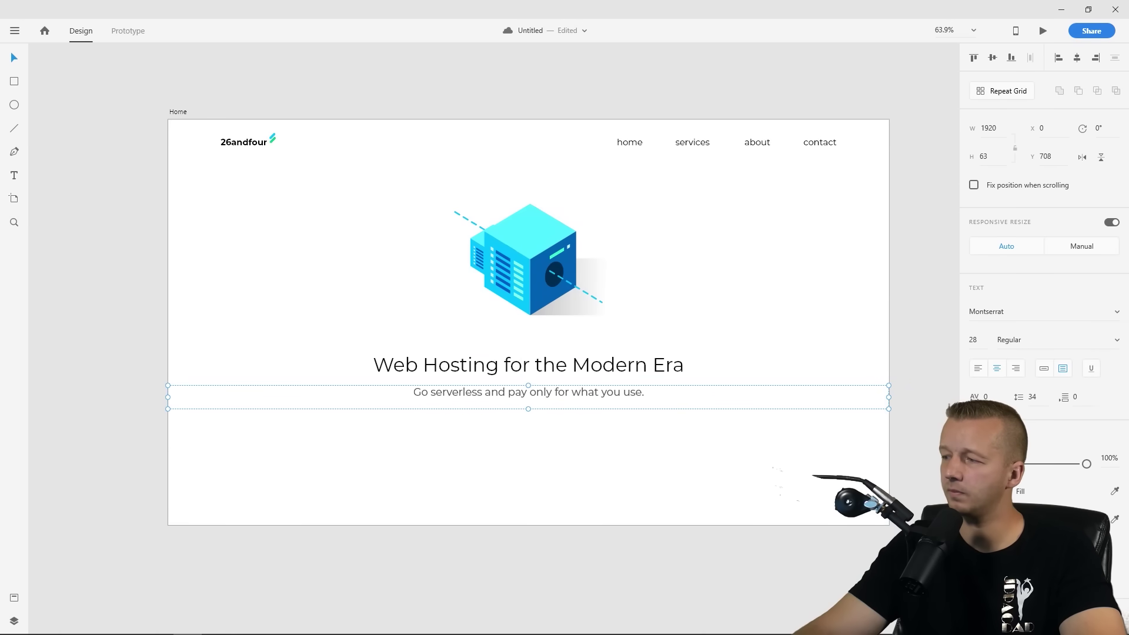
pyautogui.click(1005, 491)
pyautogui.moveTo(826, 485); pyautogui.dragTo(814, 481)
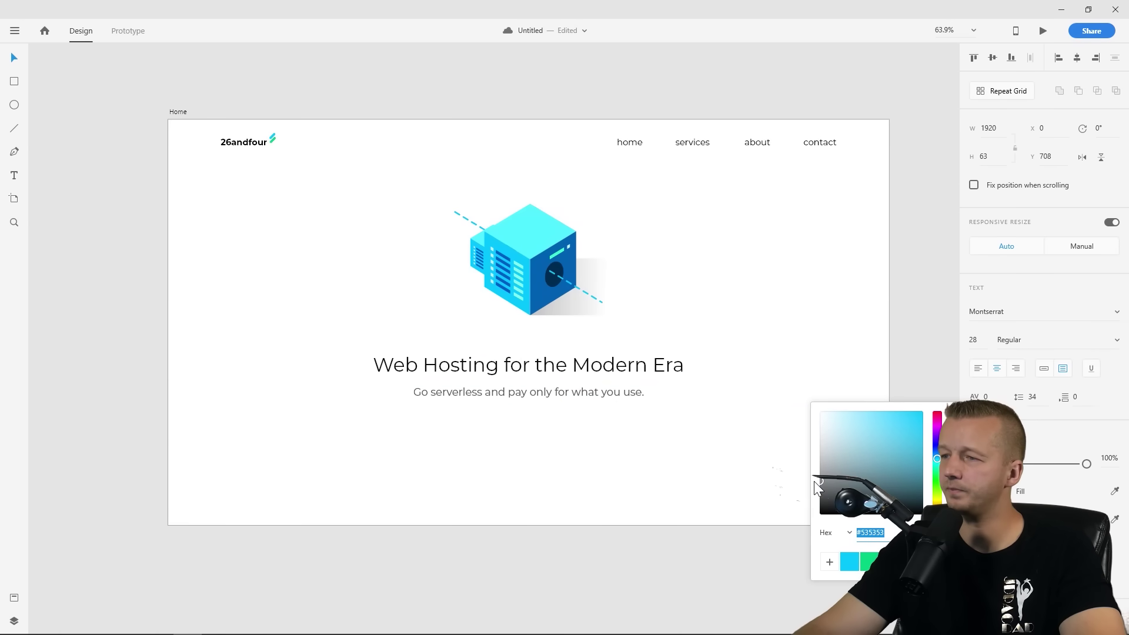
pyautogui.click(814, 482)
# Try the Medium font weight on the "Web Hosting for the Modern Era" heading
pyautogui.click(552, 367)
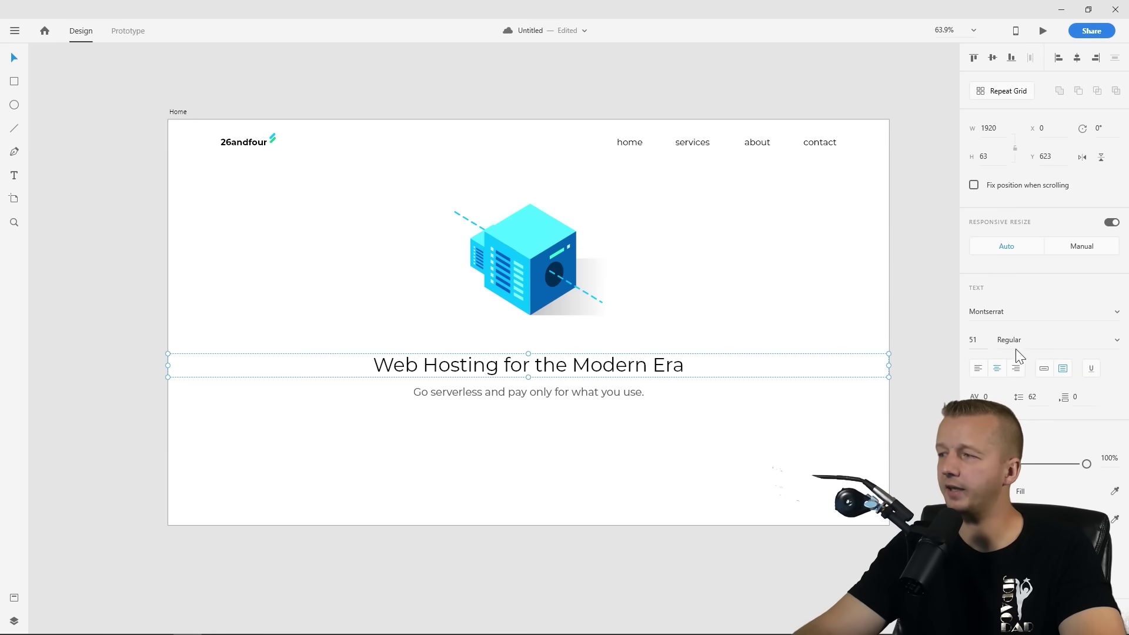
pyautogui.click(1118, 340)
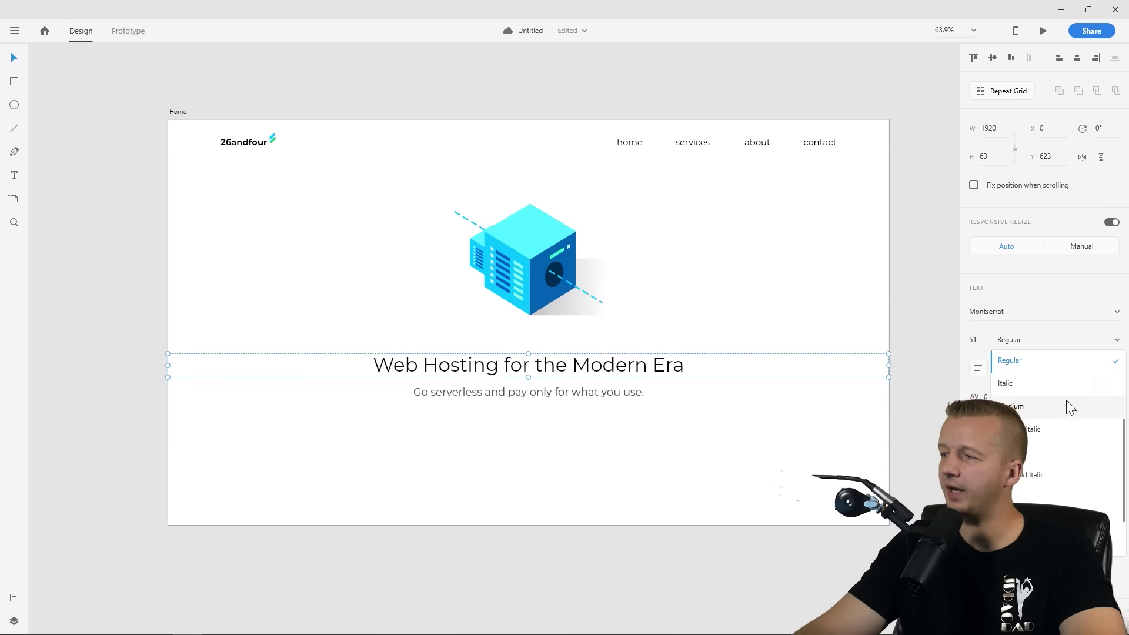
pyautogui.click(1031, 415)
pyautogui.click(563, 438)
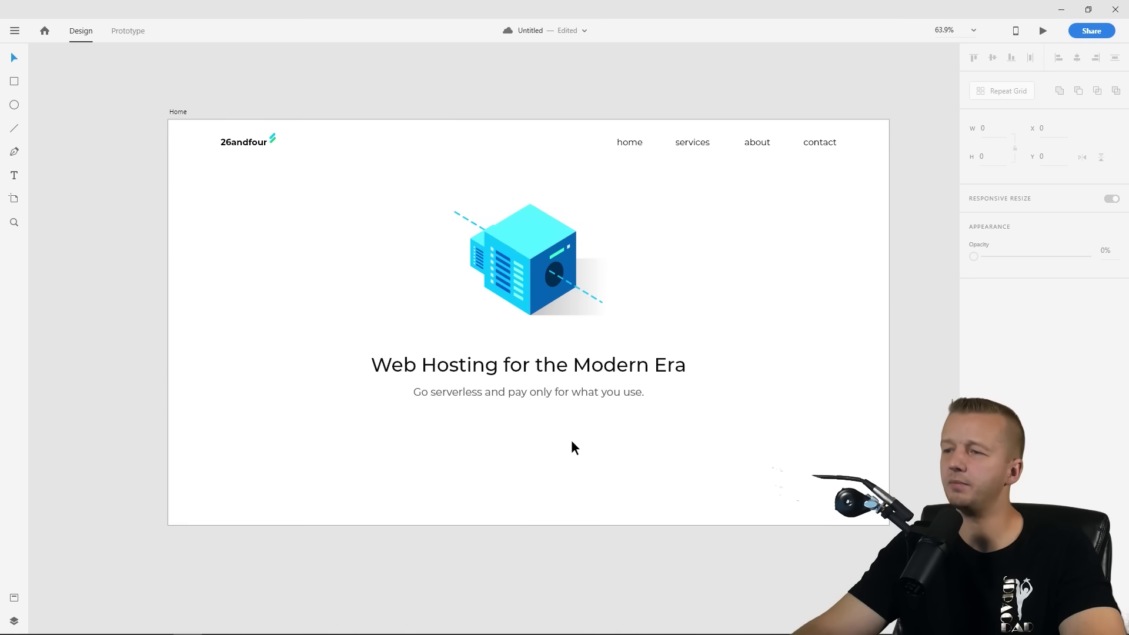
# Nudge the "Web Hosting for the Modern Era" heading slightly down to Y 624
pyautogui.click(524, 369)
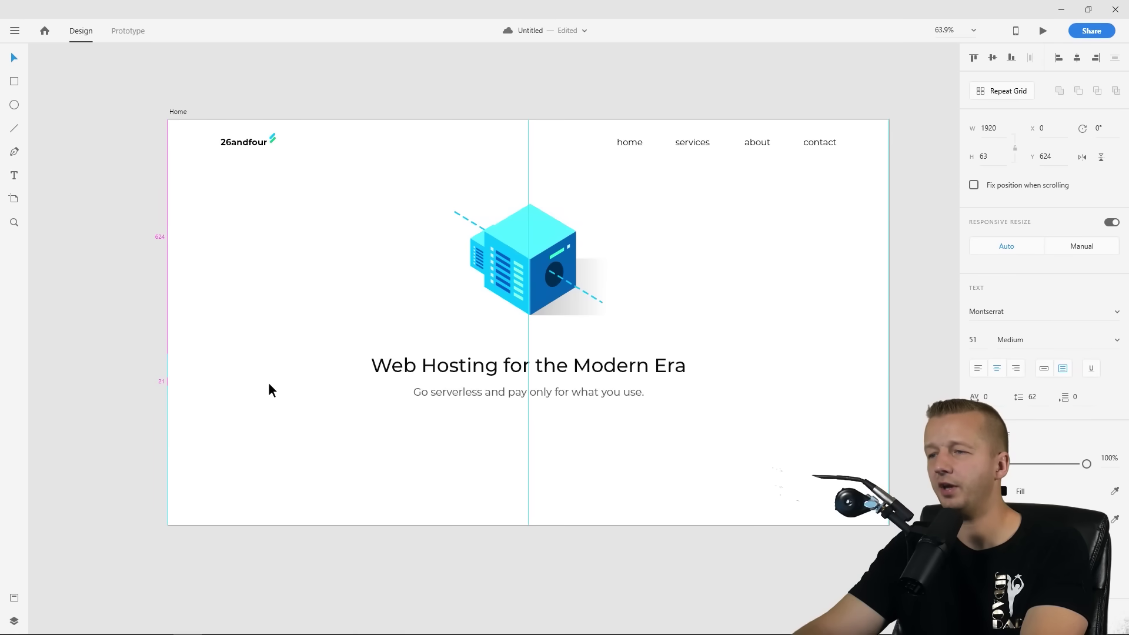
pyautogui.click(269, 422)
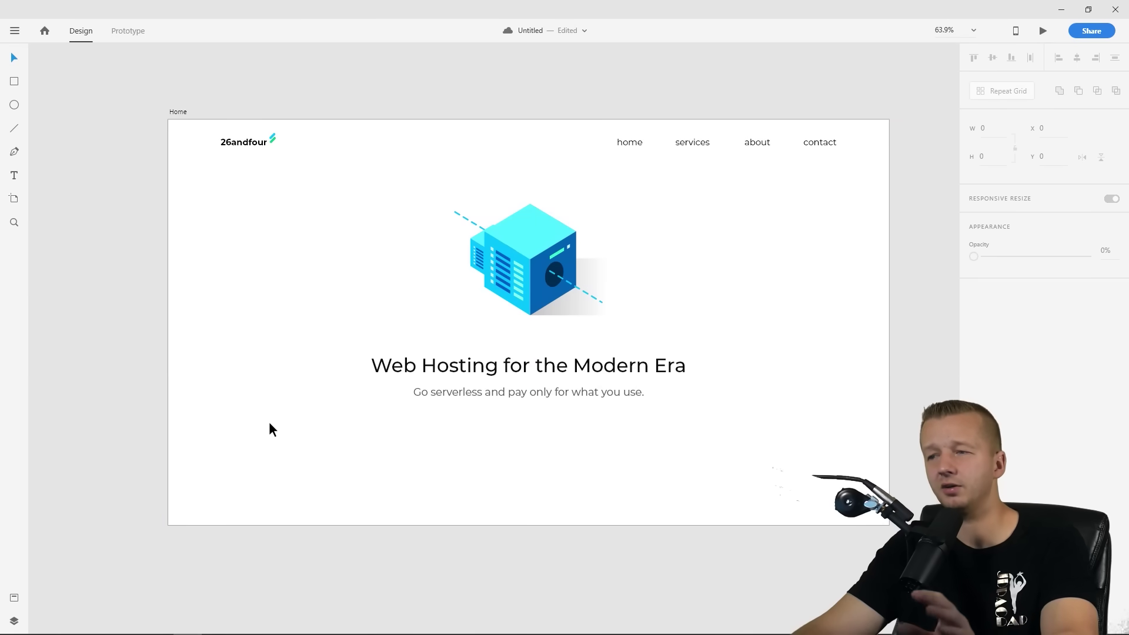
pyautogui.click(436, 367)
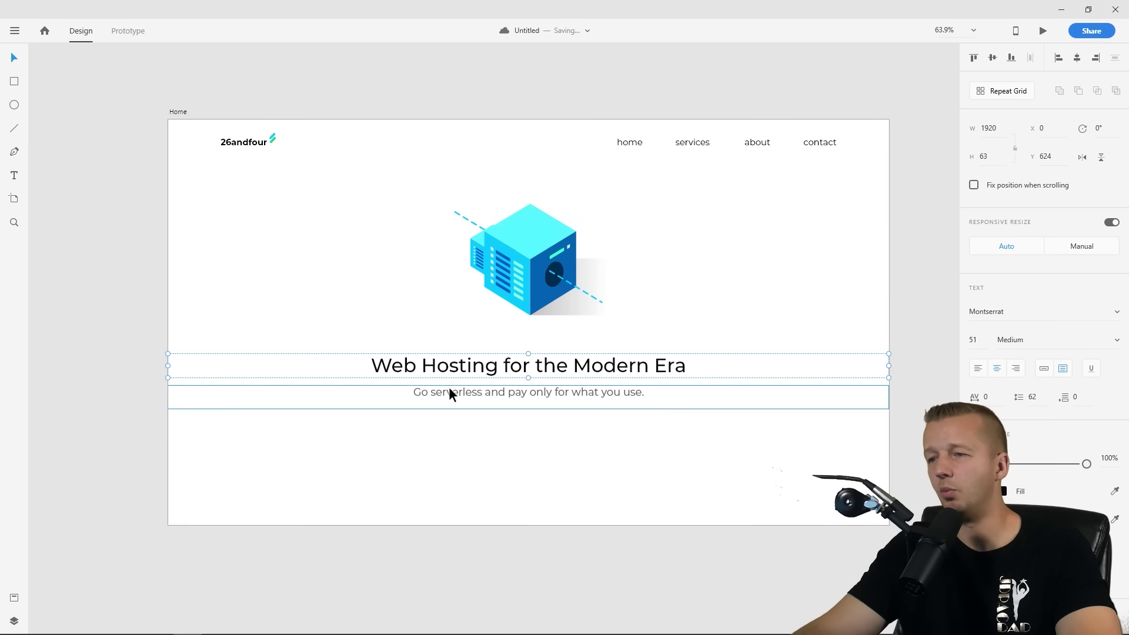
pyautogui.click(451, 390)
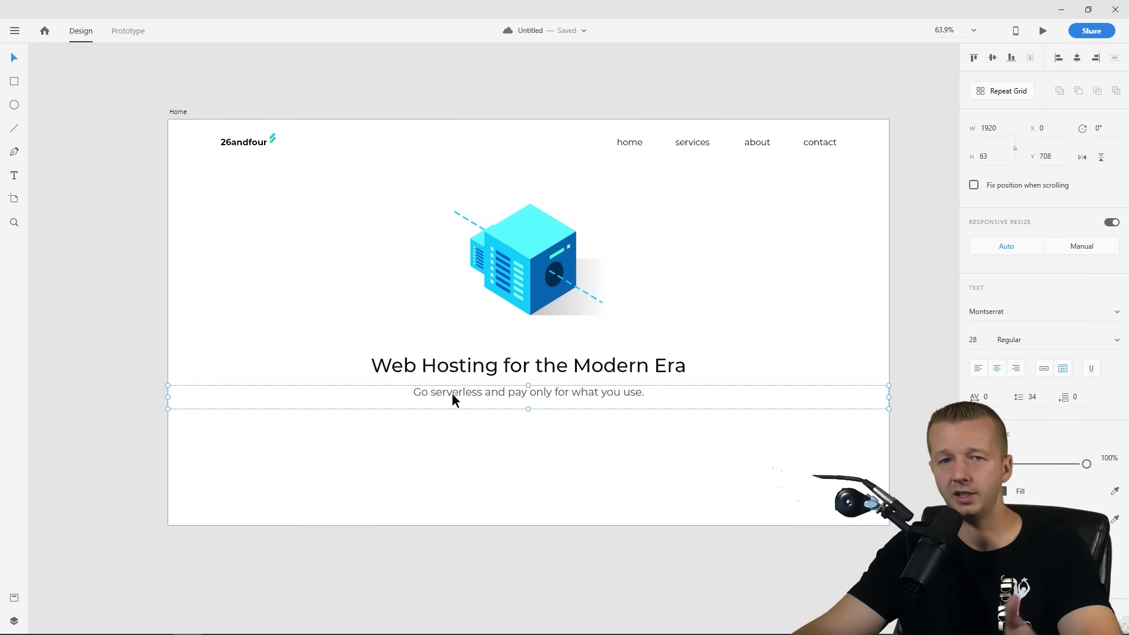
pyautogui.click(466, 416)
# Set the heading's font weight to SemiBold and deselect it
pyautogui.click(505, 366)
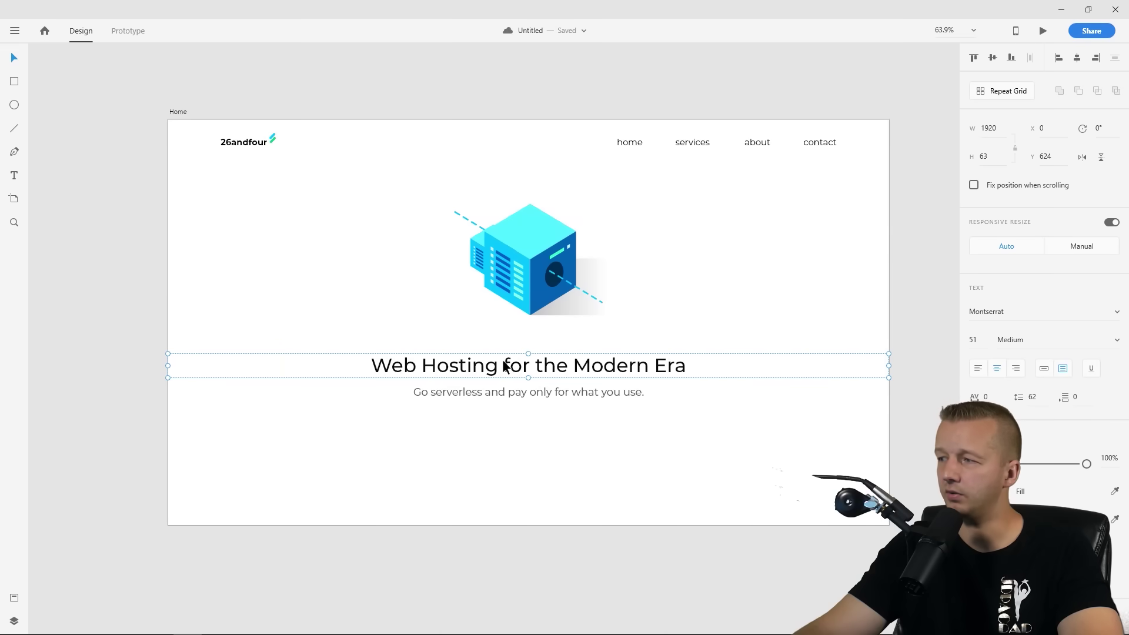
pyautogui.click(1116, 342)
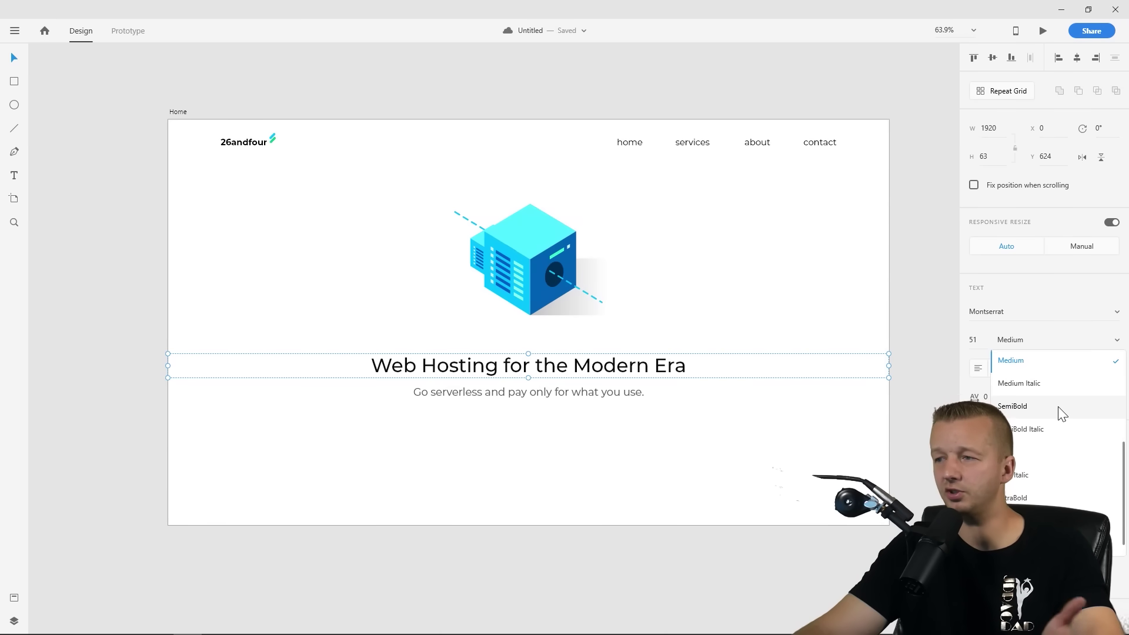
pyautogui.click(1029, 405)
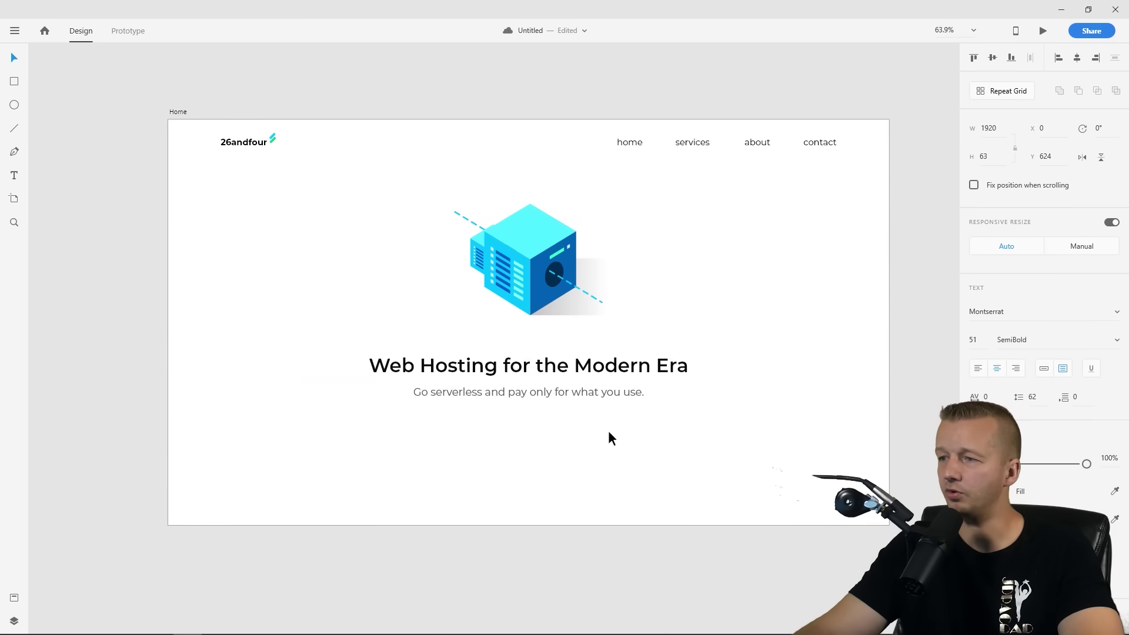
pyautogui.click(443, 445)
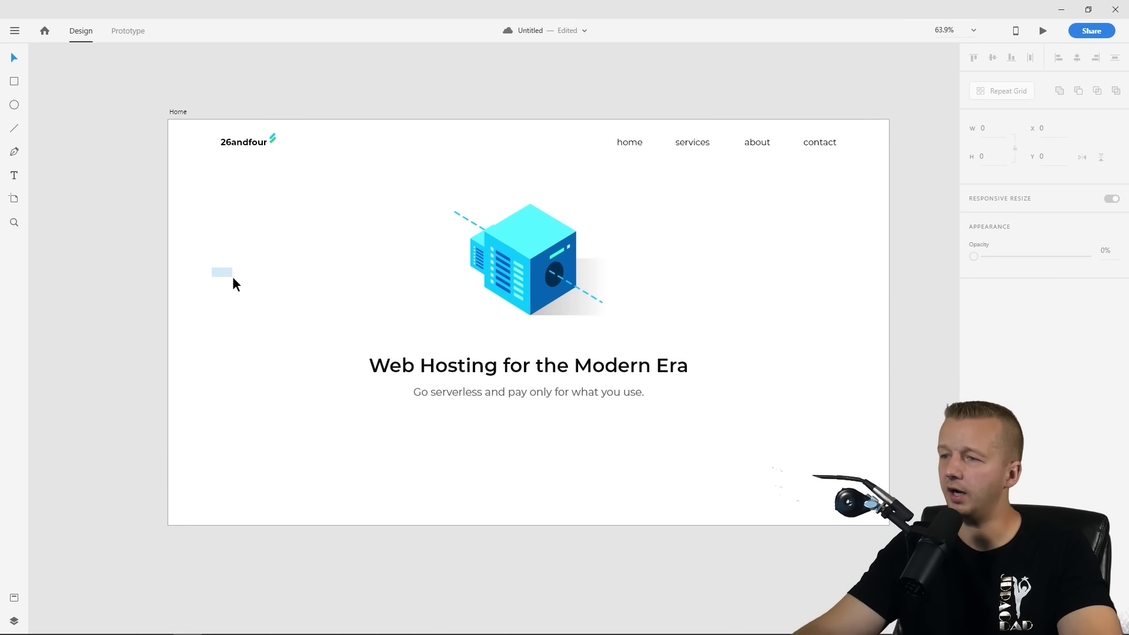
# Save the document
pyautogui.moveTo(233, 278); pyautogui.dragTo(233, 279)
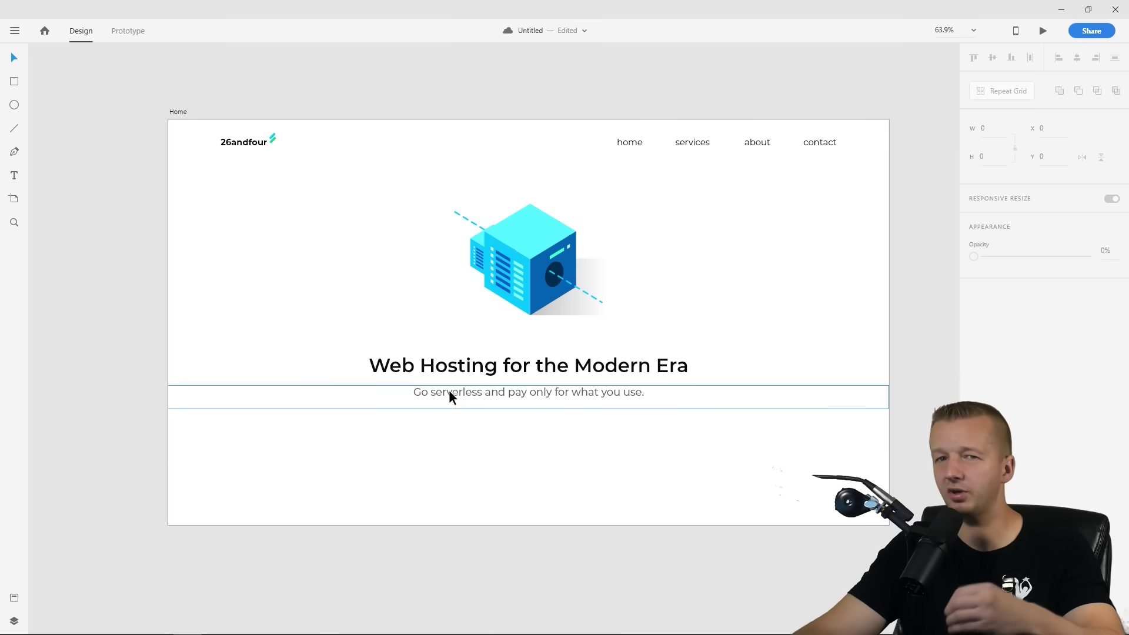
pyautogui.click(310, 404)
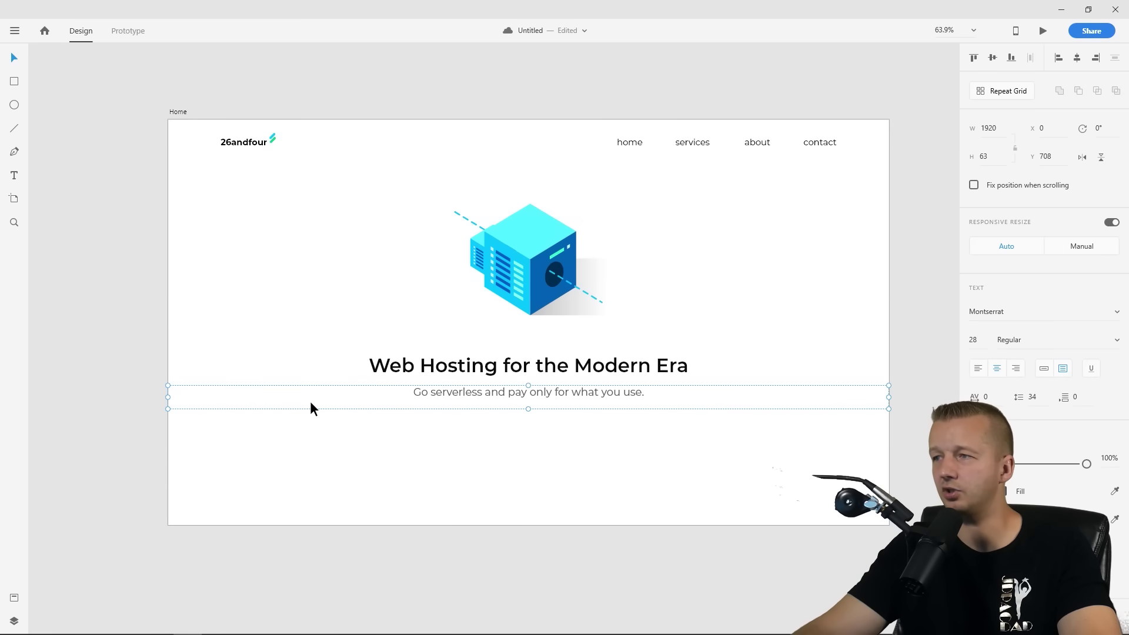
pyautogui.click(325, 440)
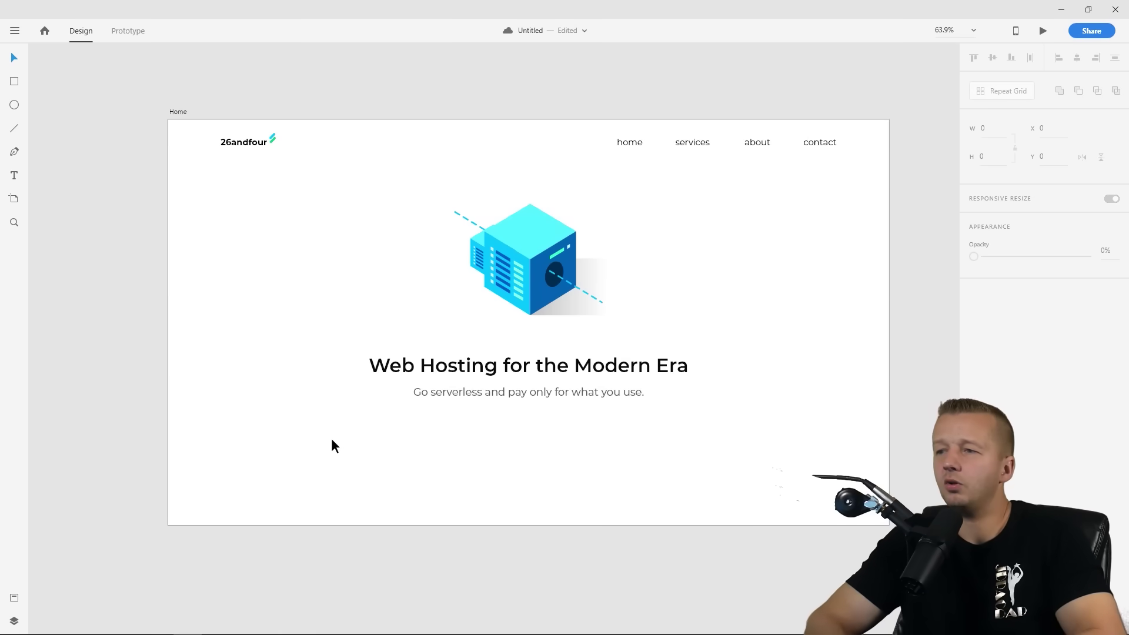
pyautogui.hotkey('ctrl', 's')
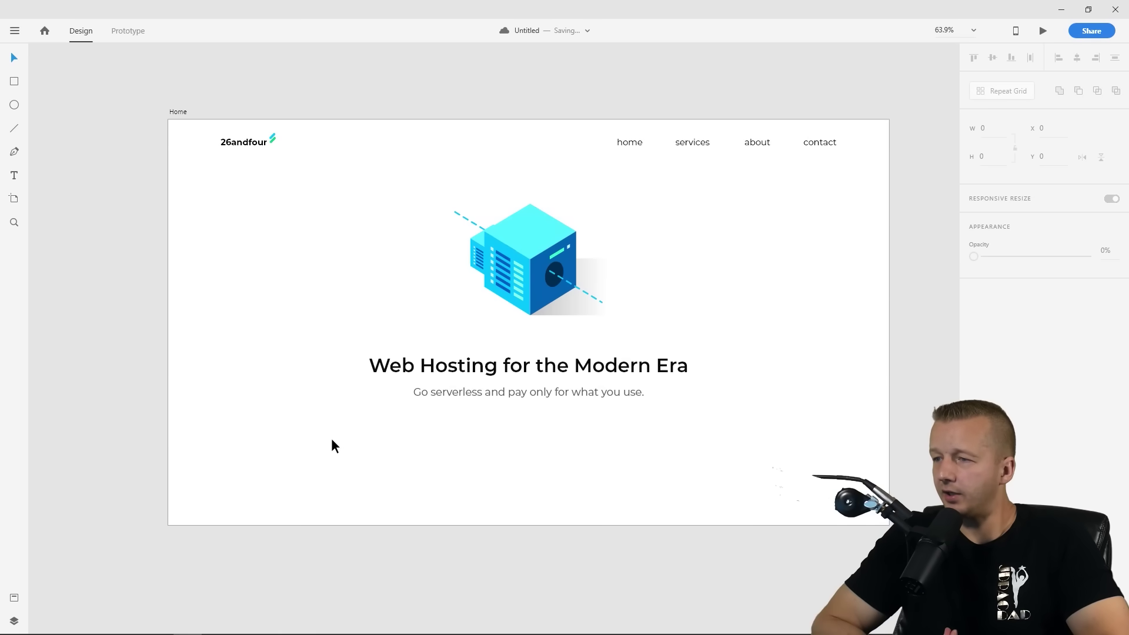
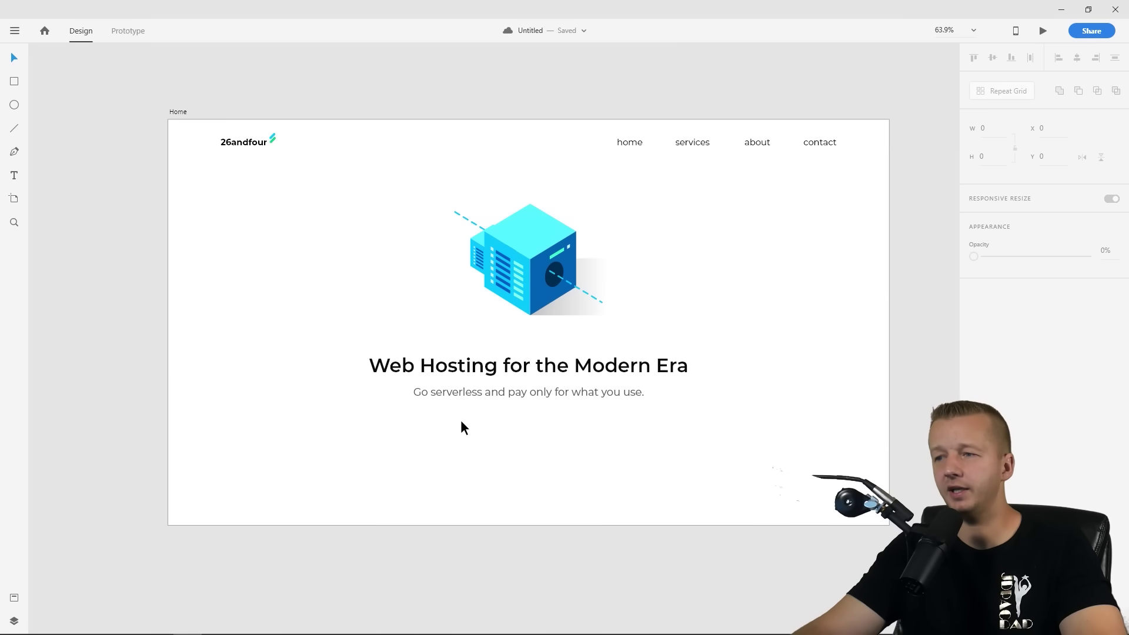
pyautogui.moveTo(484, 431); pyautogui.dragTo(395, 412)
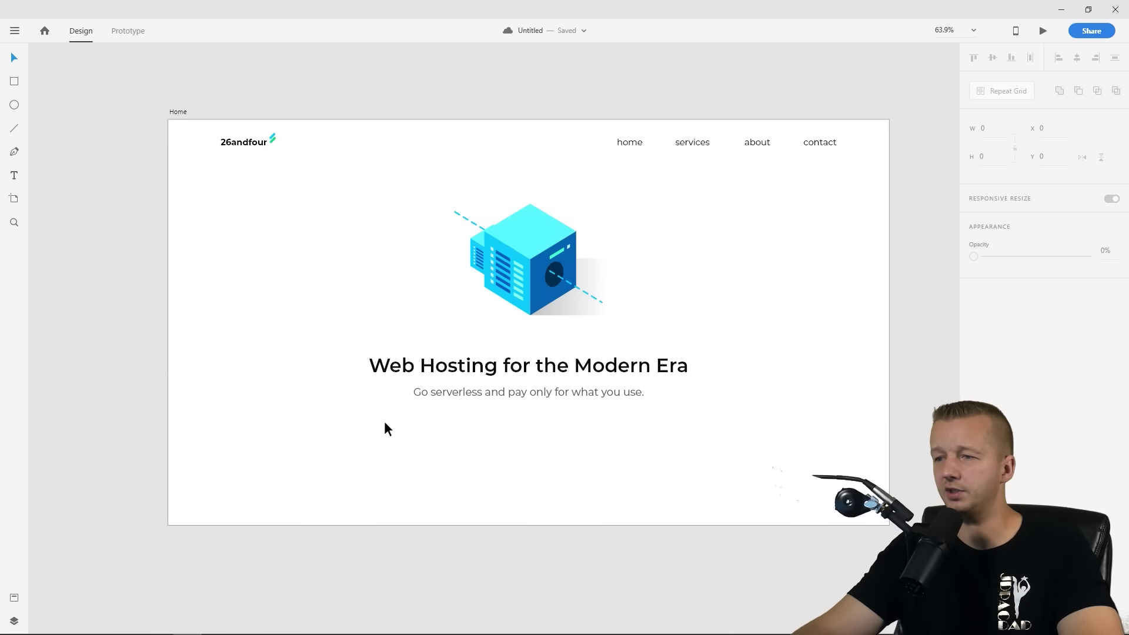
pyautogui.moveTo(522, 456); pyautogui.dragTo(517, 459)
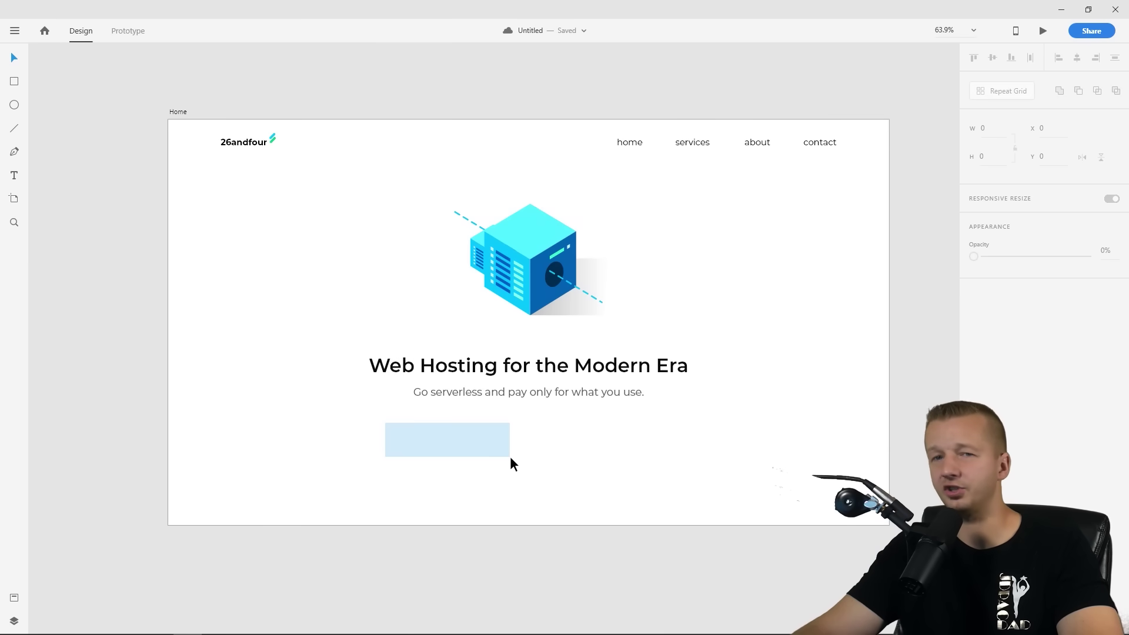
pyautogui.moveTo(510, 457); pyautogui.dragTo(546, 481)
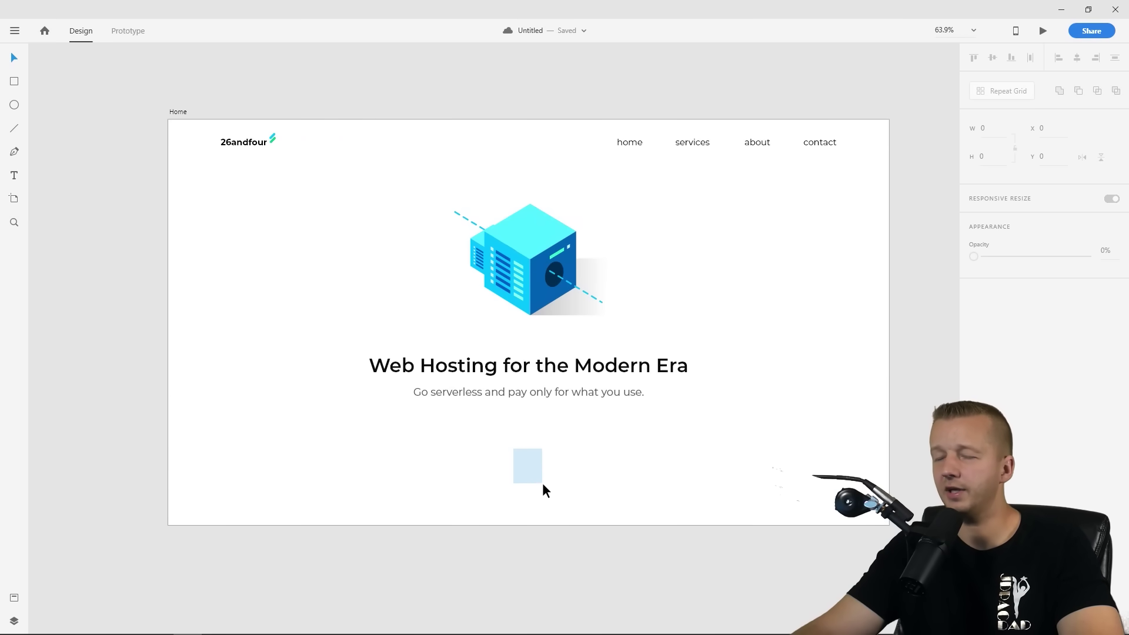
pyautogui.moveTo(543, 490); pyautogui.dragTo(546, 498)
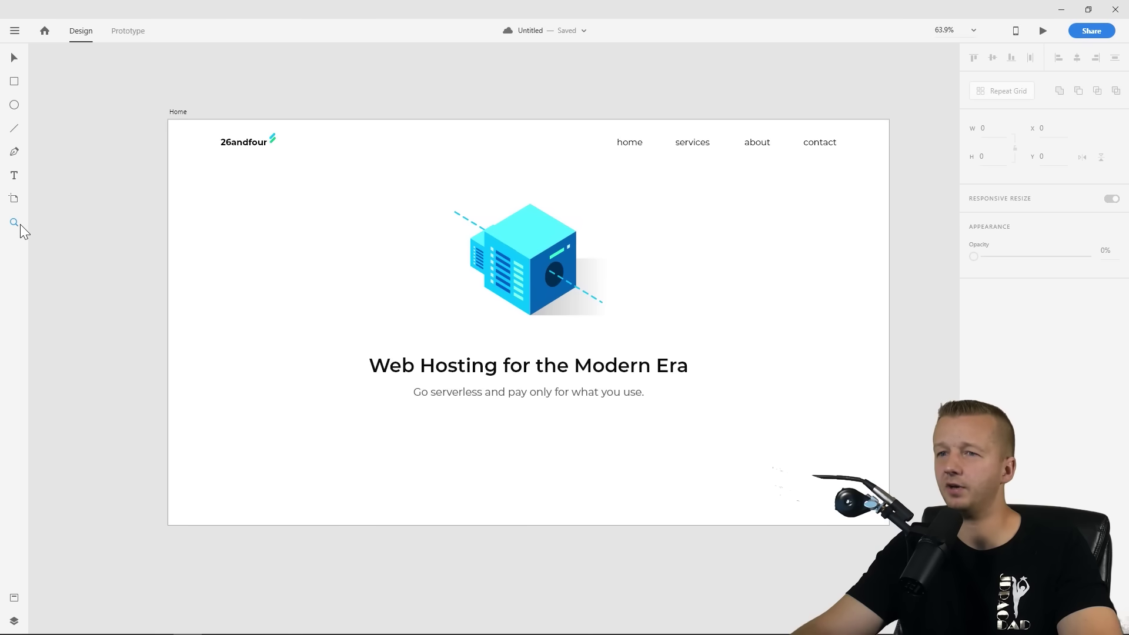
# Draw a rectangle about 28 wide and 70 high, centred below the subheading, and round its corners fully to a radius of 14
pyautogui.click(571, 444)
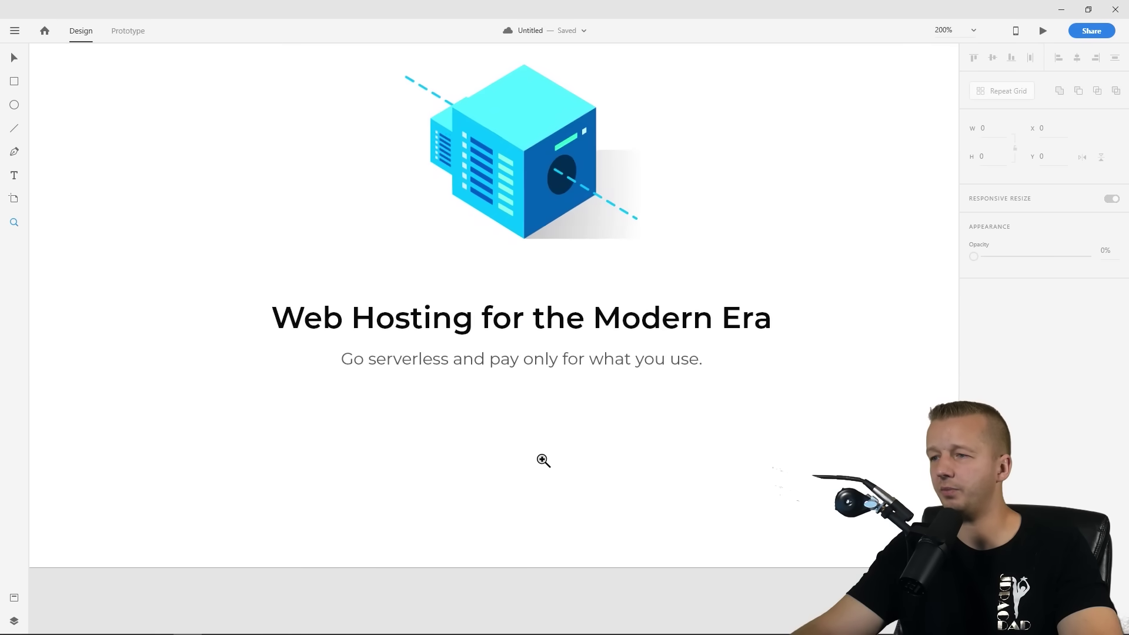
pyautogui.click(529, 429)
pyautogui.keyDown('alt'); pyautogui.click(517, 387); pyautogui.keyUp('alt')
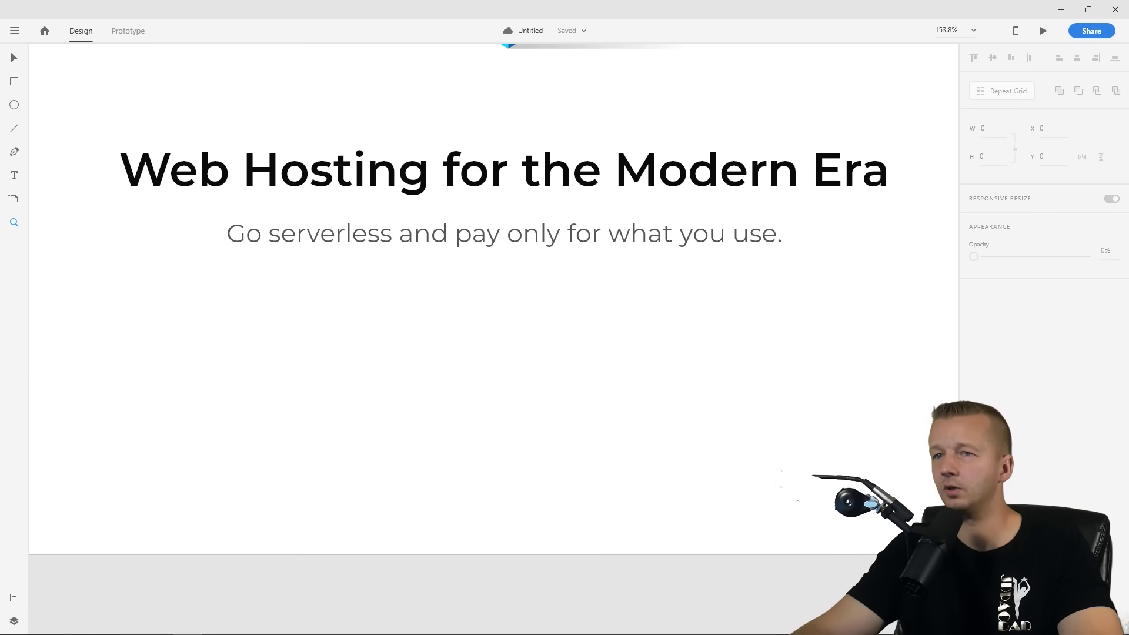
pyautogui.click(14, 83)
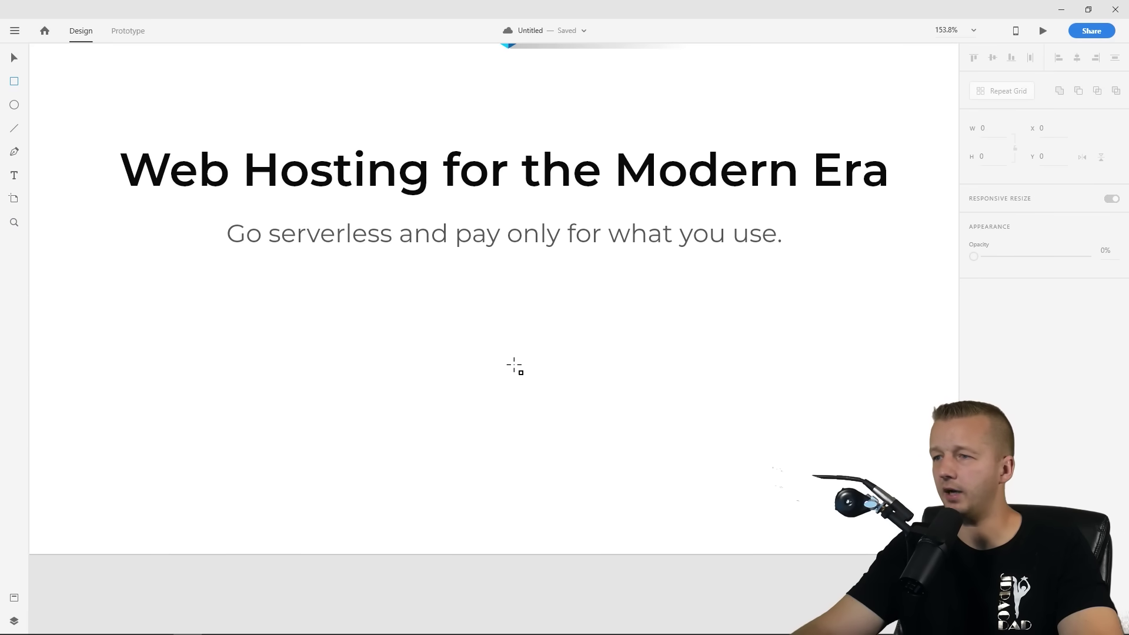
pyautogui.moveTo(504, 340)
pyautogui.mouseDown()
pyautogui.moveTo(514, 396)
pyautogui.moveTo(524, 396)
pyautogui.moveTo(518, 372)
pyautogui.mouseUp()
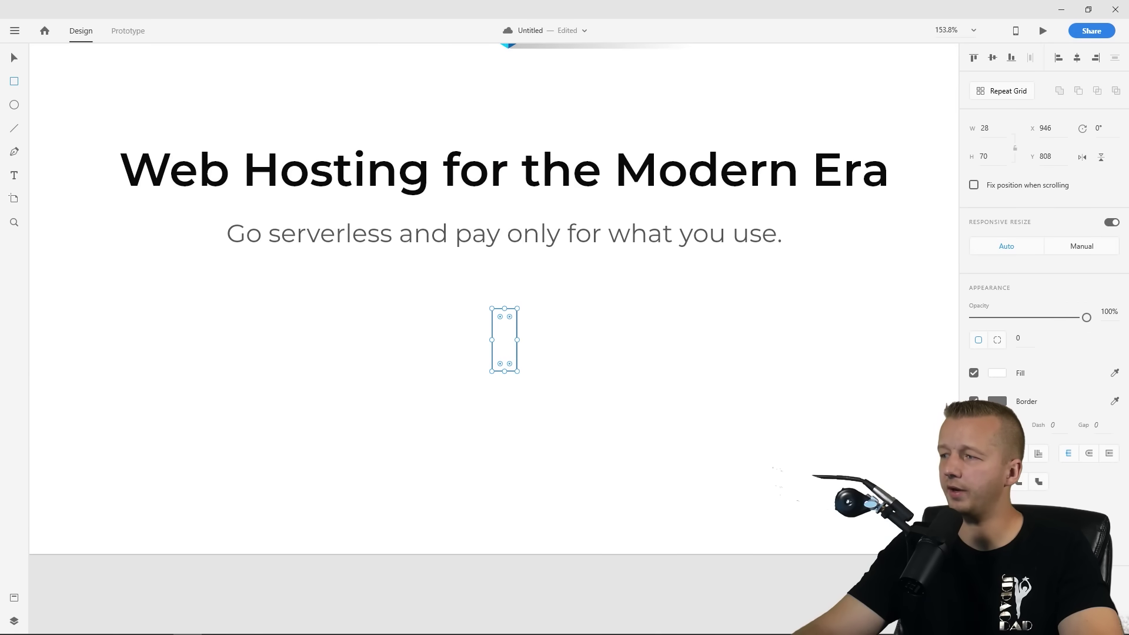
pyautogui.moveTo(509, 364); pyautogui.dragTo(482, 327)
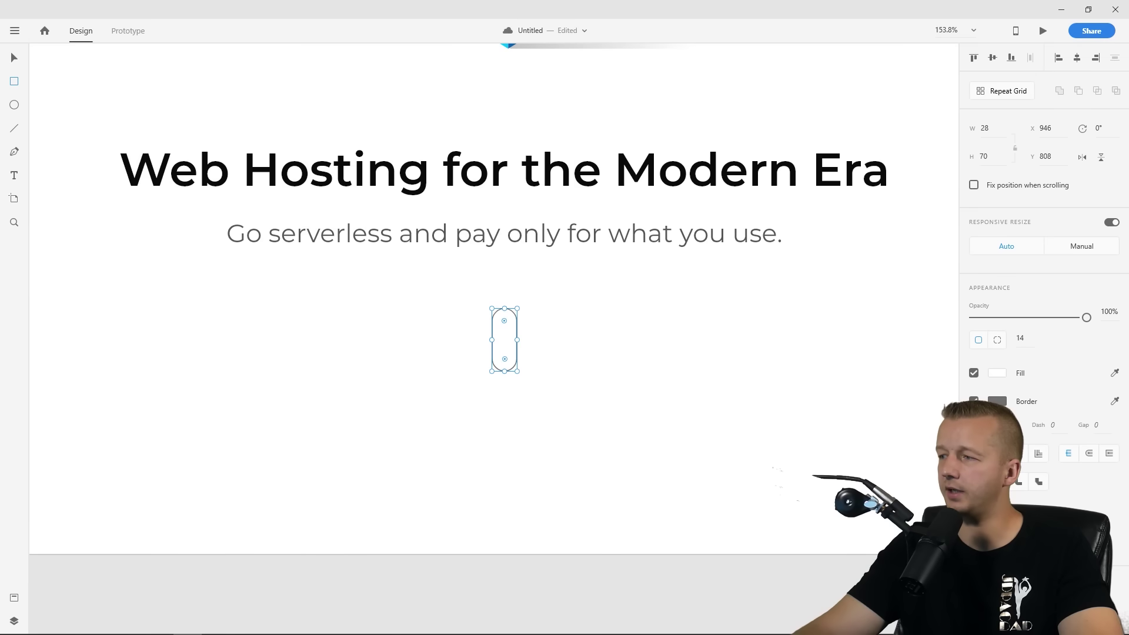
# Remove the fill of the rounded shape and give it a thicker cyan #00C2FF border
pyautogui.click(974, 374)
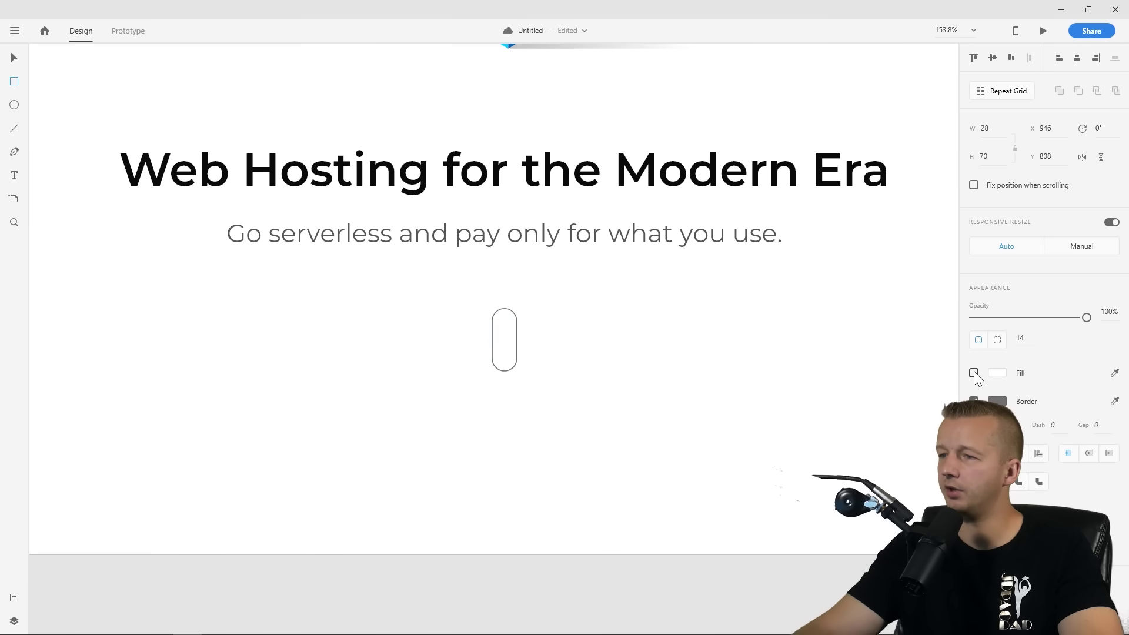
pyautogui.click(1000, 402)
pyautogui.click(850, 472)
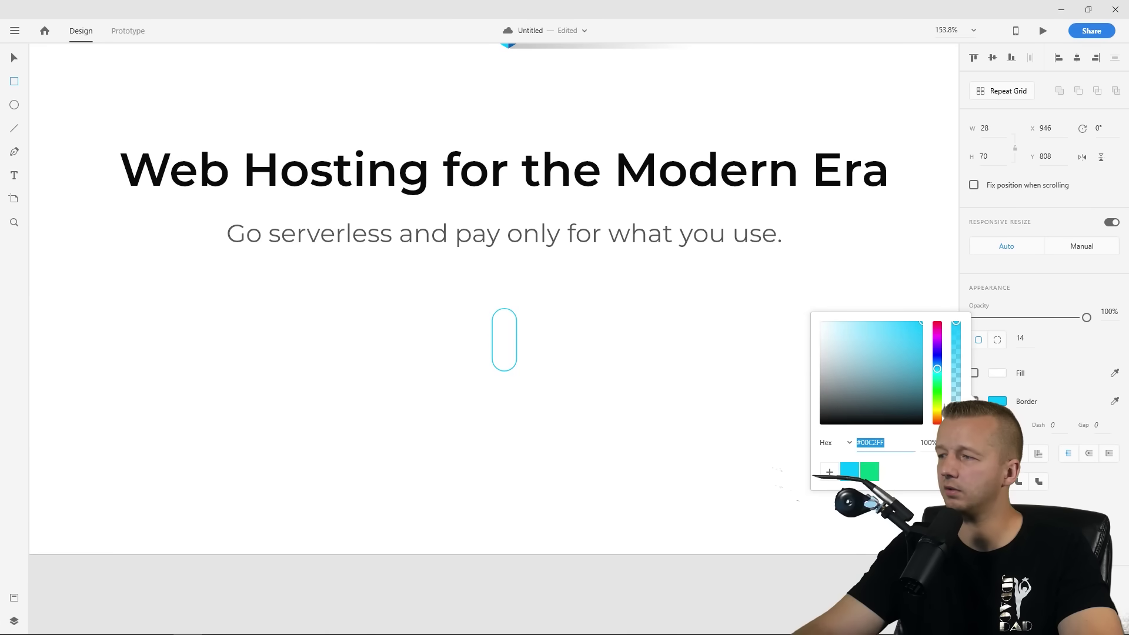
pyautogui.click(1008, 393)
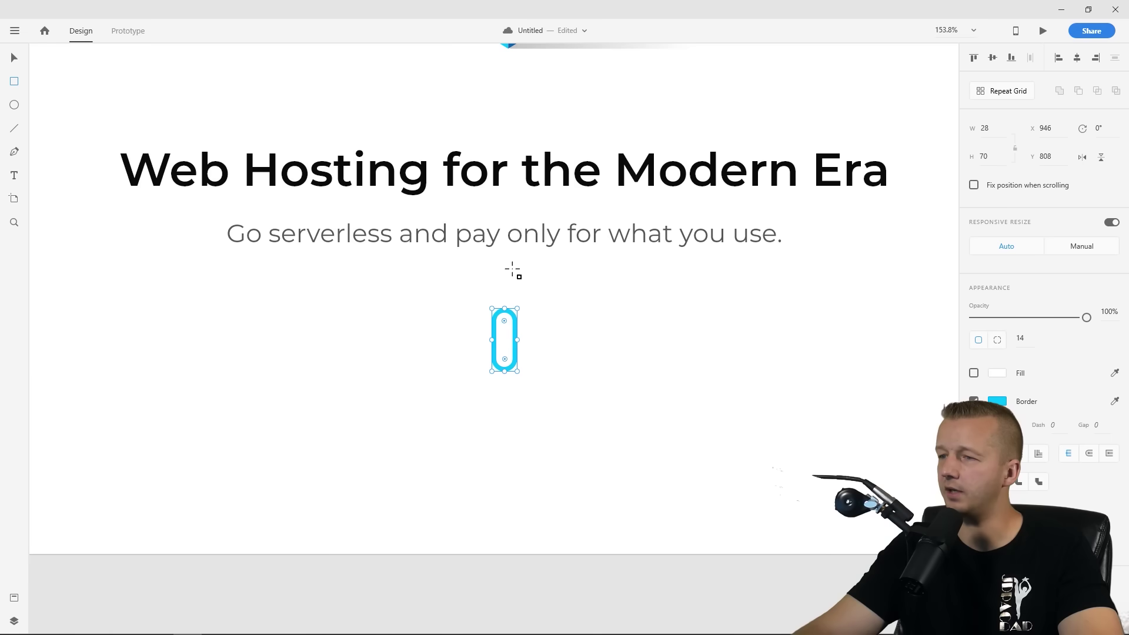
pyautogui.click(106, 120)
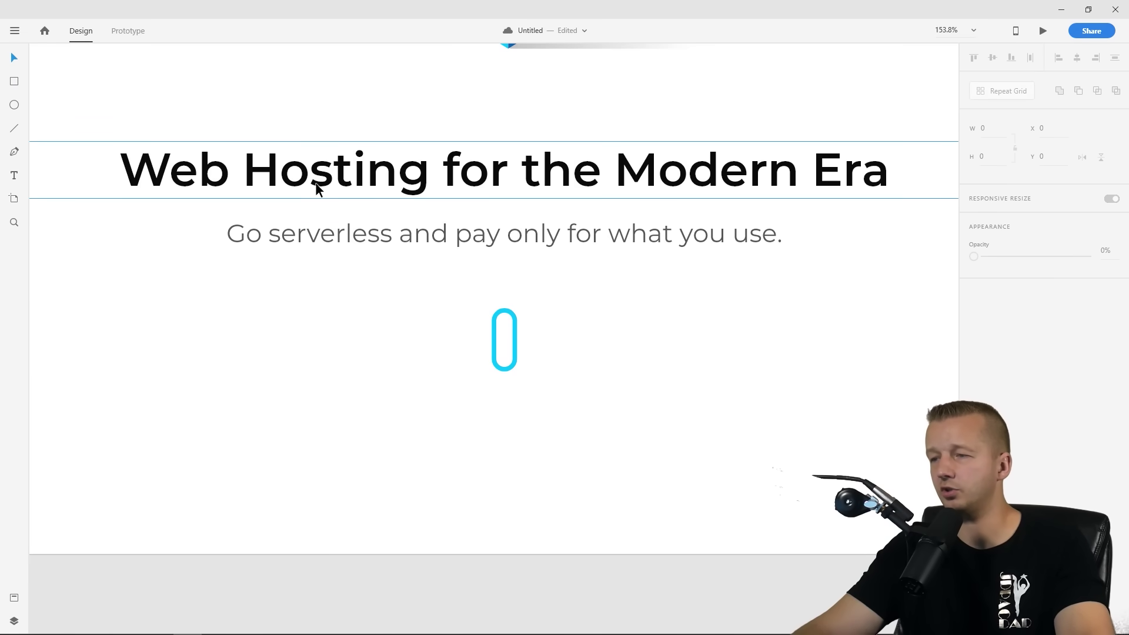
pyautogui.scroll(-5, 343, 335)
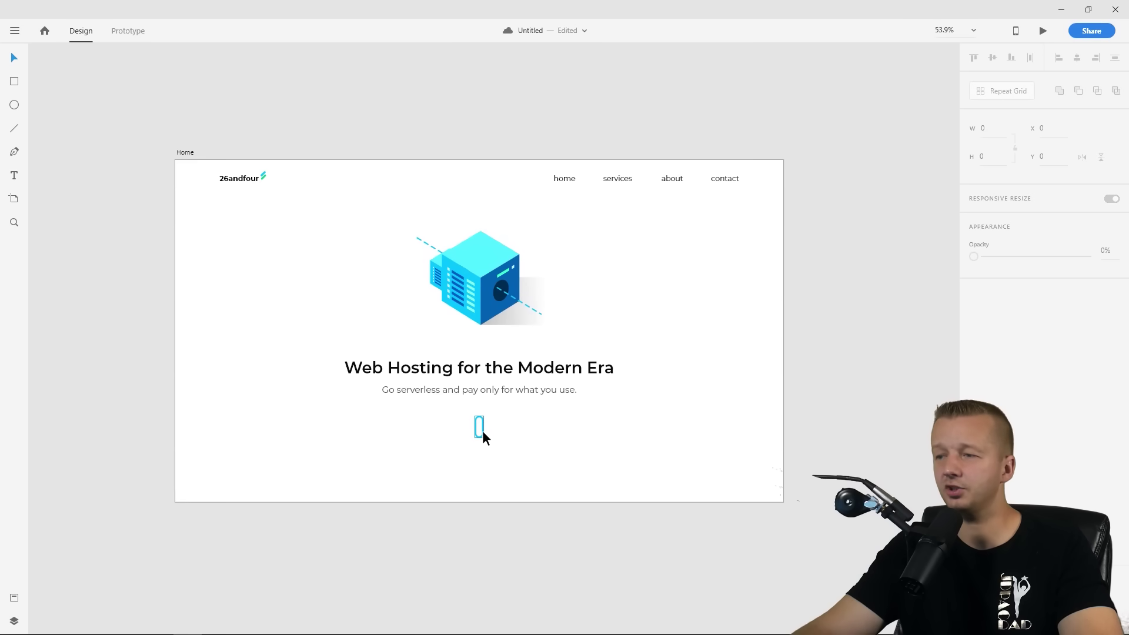
# Move the cyan pill outline down below the subheading to about Y 874, keeping it horizontally centred
pyautogui.moveTo(482, 431); pyautogui.dragTo(483, 453)
pyautogui.click(524, 465)
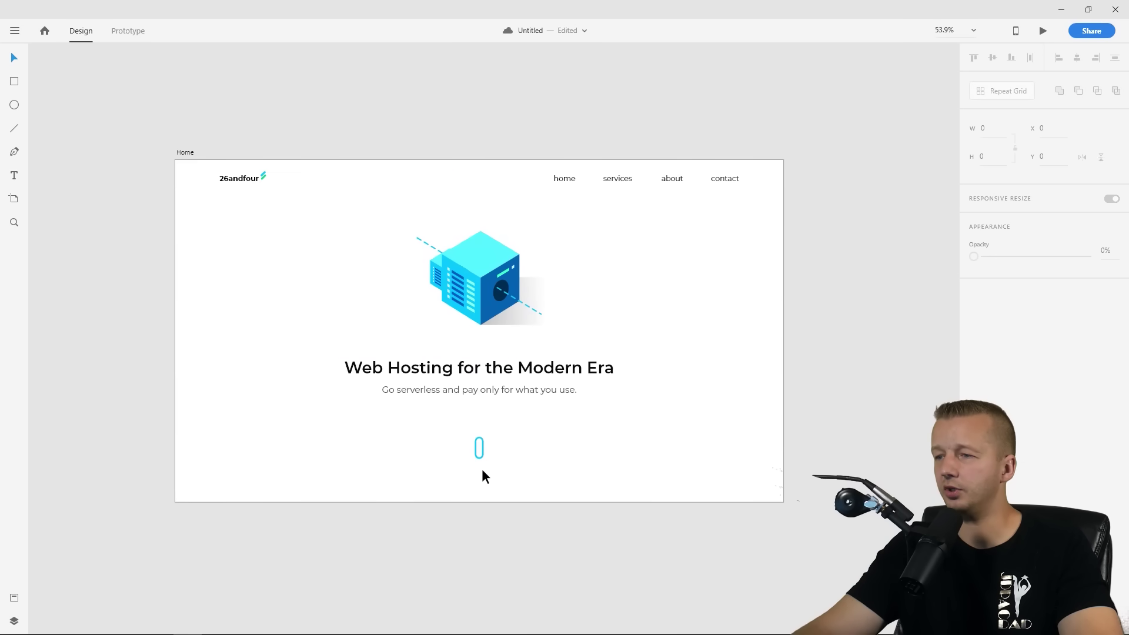
pyautogui.scroll(3, 474, 441)
pyautogui.scroll(-1, 474, 442)
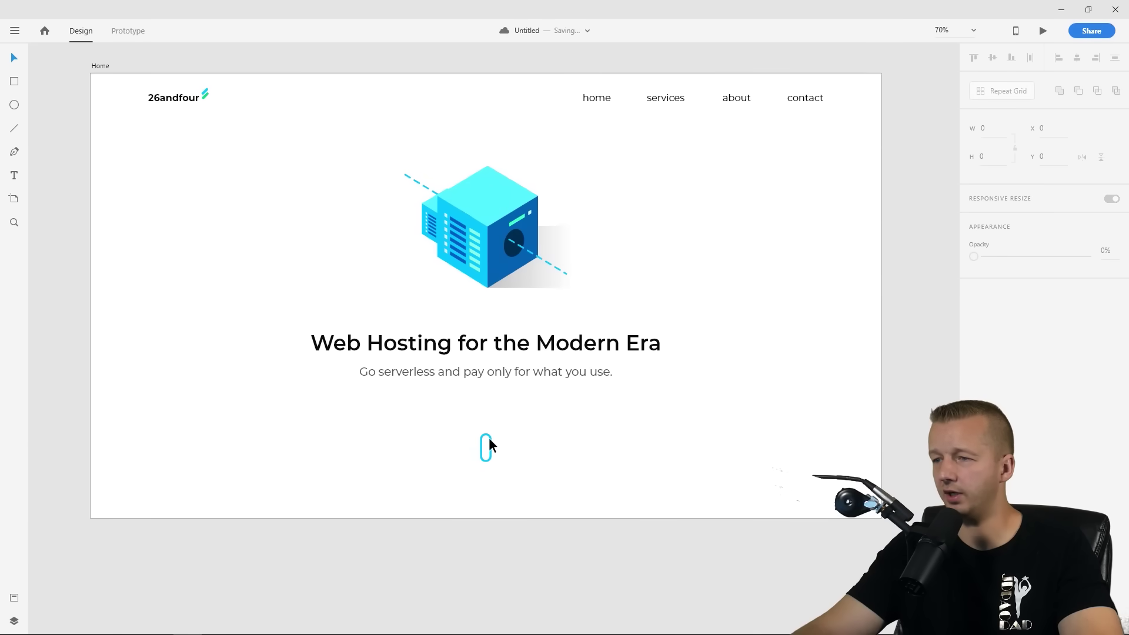
# Turn the pill outline's border off and back on
pyautogui.click(492, 456)
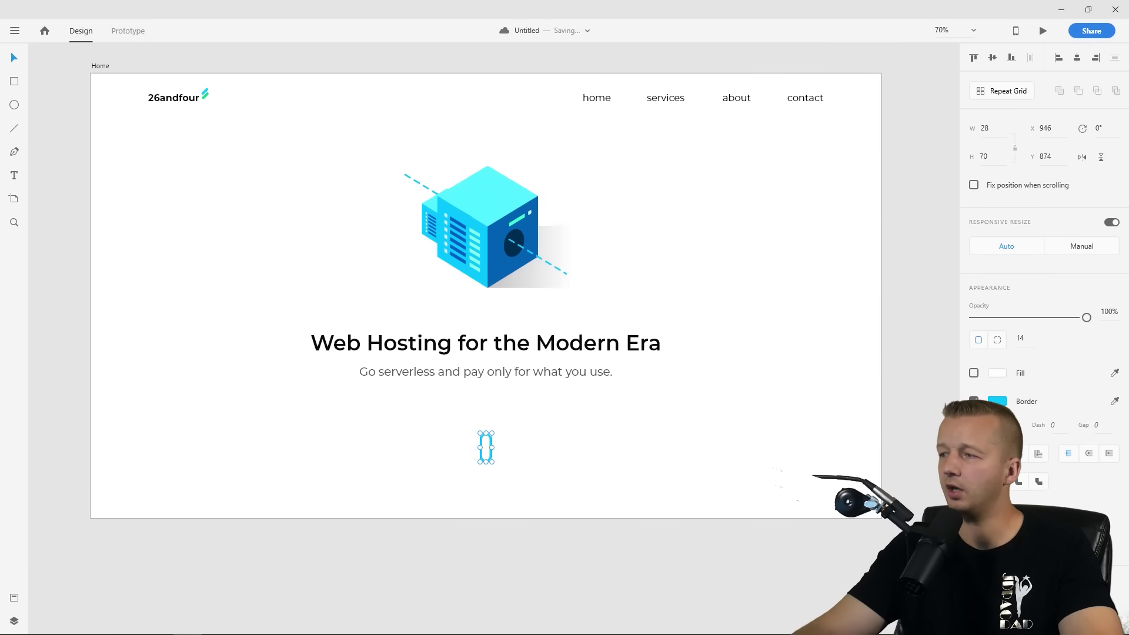
pyautogui.click(974, 401)
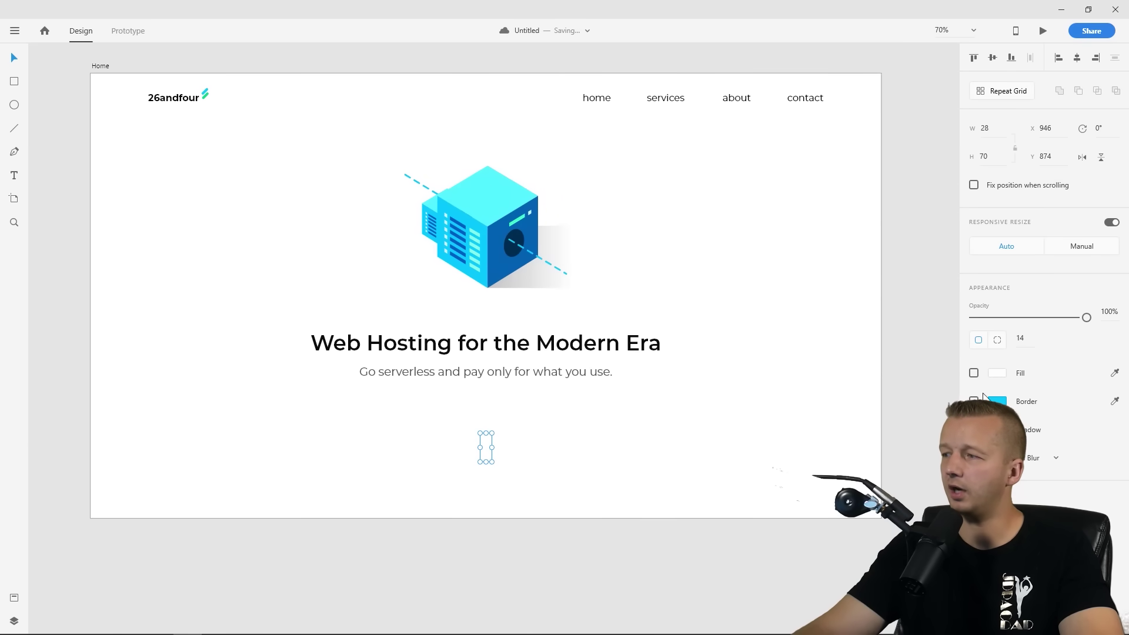
pyautogui.click(974, 402)
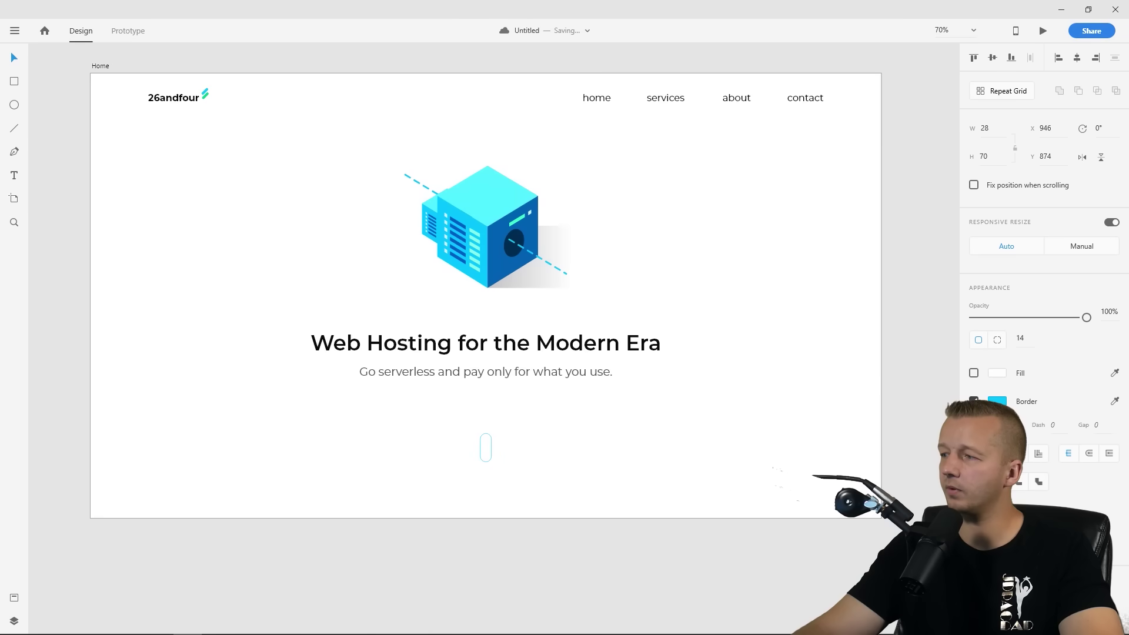
pyautogui.press('Escape')
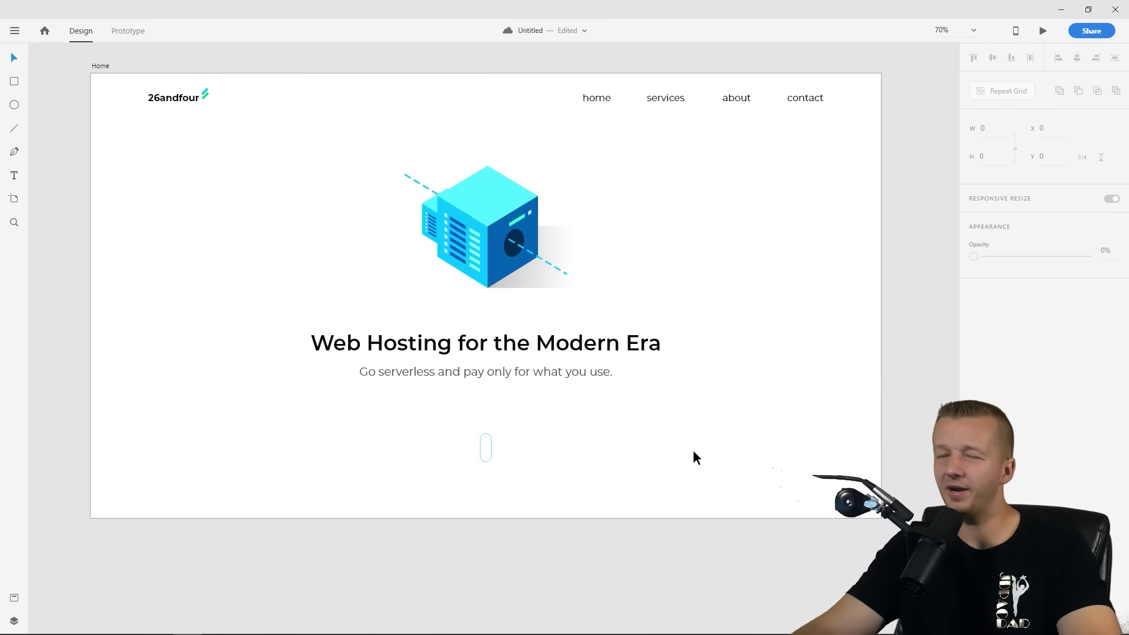
# Thicken the pill outline's cyan border, undoing a first attempt that is too heavy
pyautogui.click(485, 450)
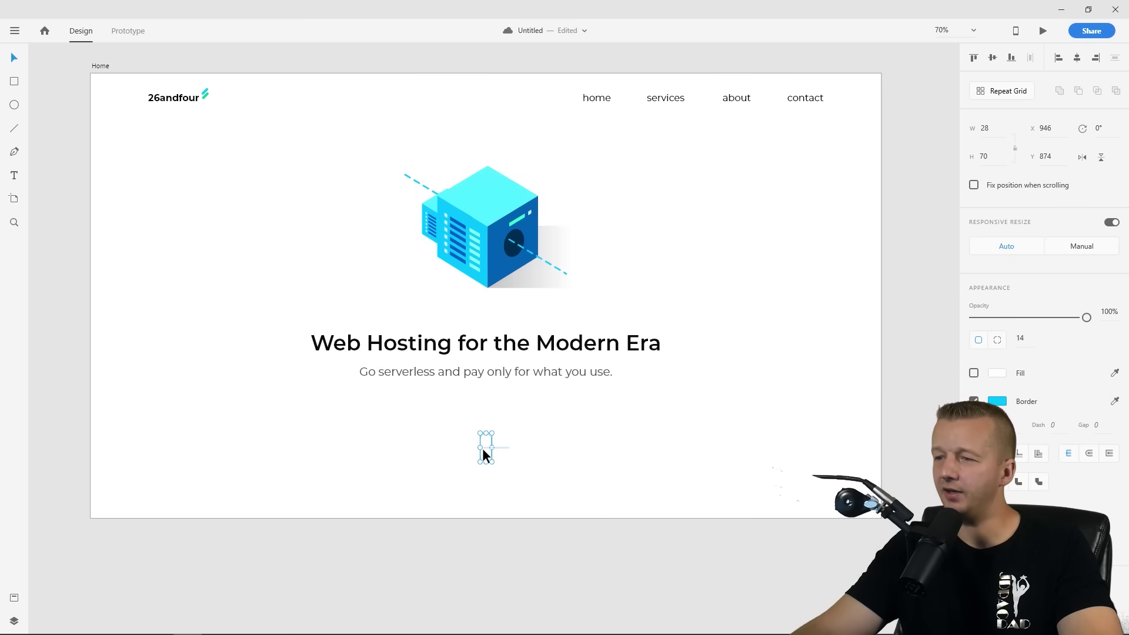
pyautogui.moveTo(1009, 424); pyautogui.dragTo(1016, 360)
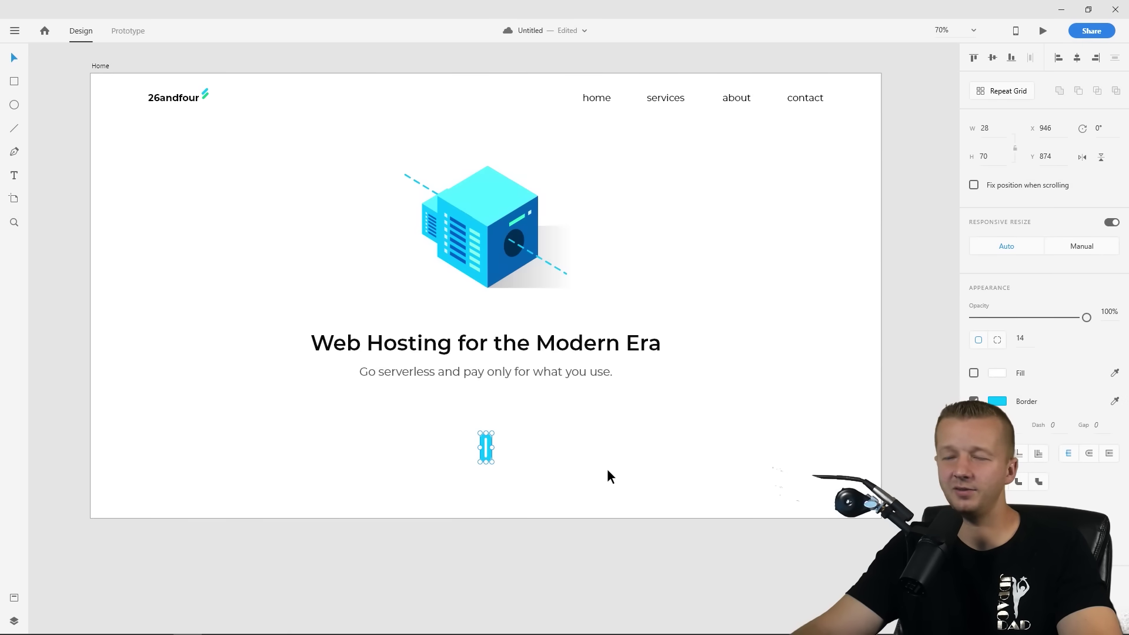
pyautogui.hotkey('ctrl', 'z')
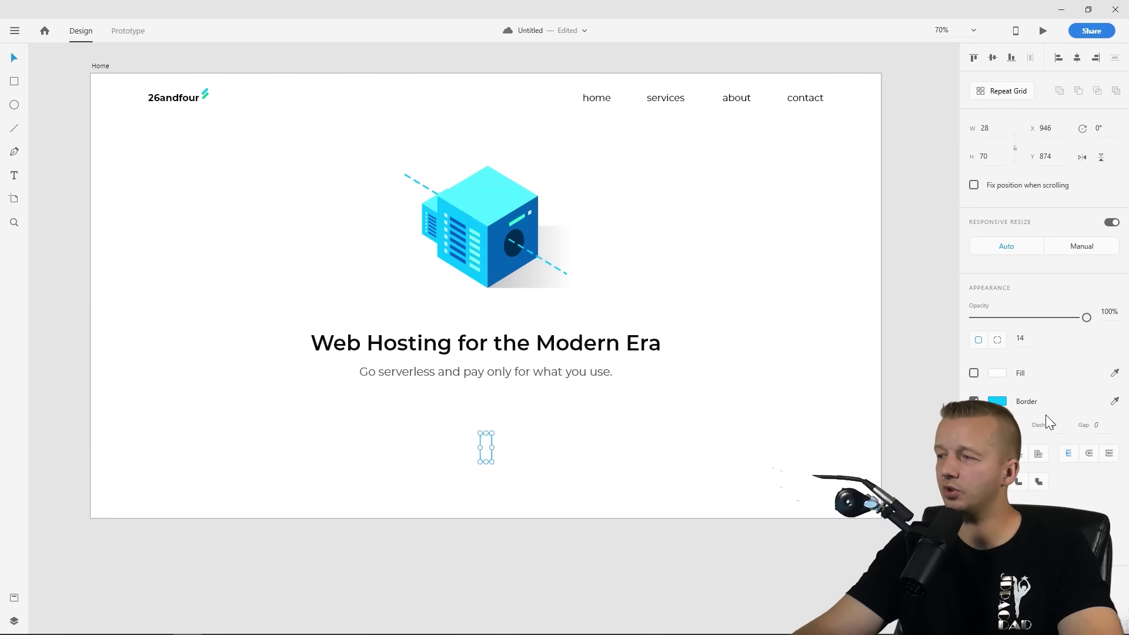
pyautogui.moveTo(1014, 415); pyautogui.dragTo(1014, 394)
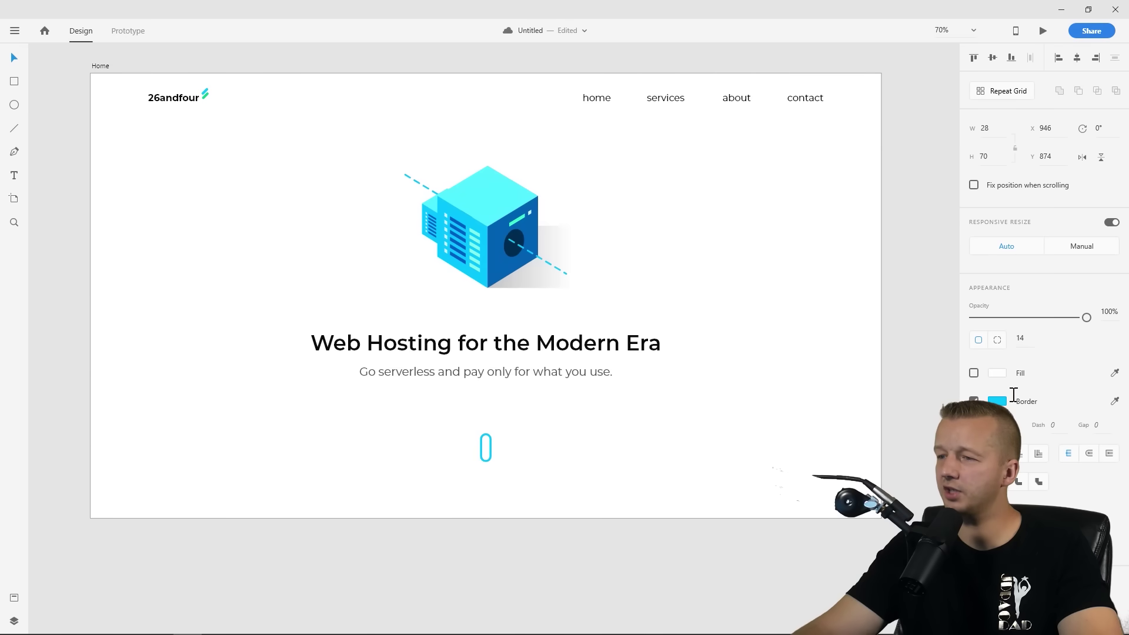
pyautogui.click(591, 421)
# Duplicate the pill outline and shrink the copy around its centre to about 12 wide and 28 high
pyautogui.scroll(5, 474, 458)
pyautogui.click(542, 406)
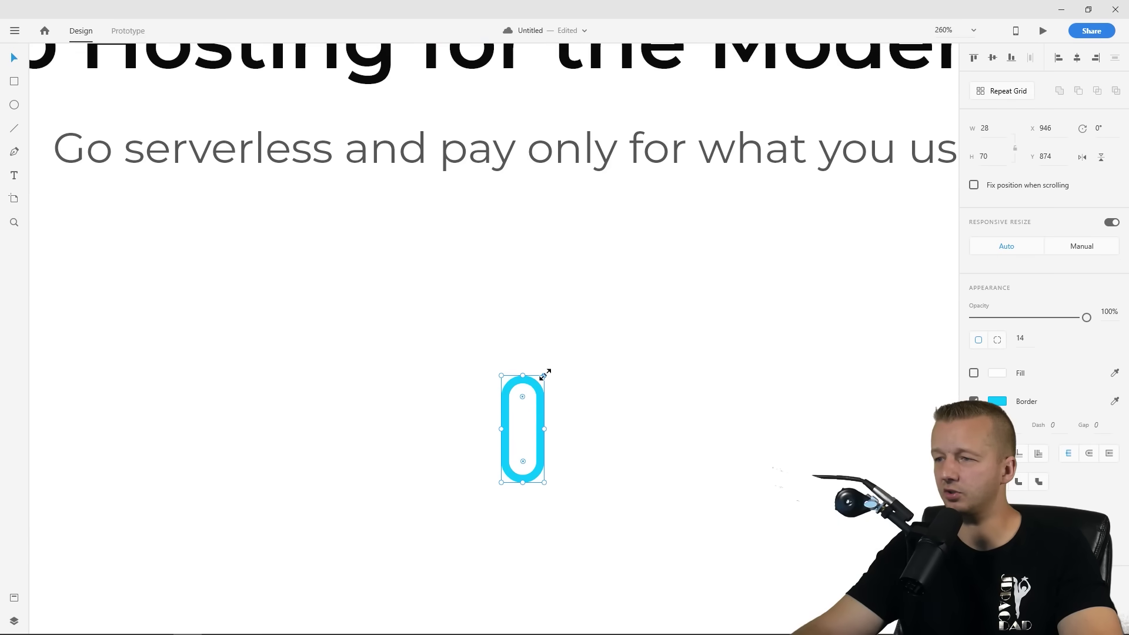
pyautogui.hotkey('ctrl', 'd')
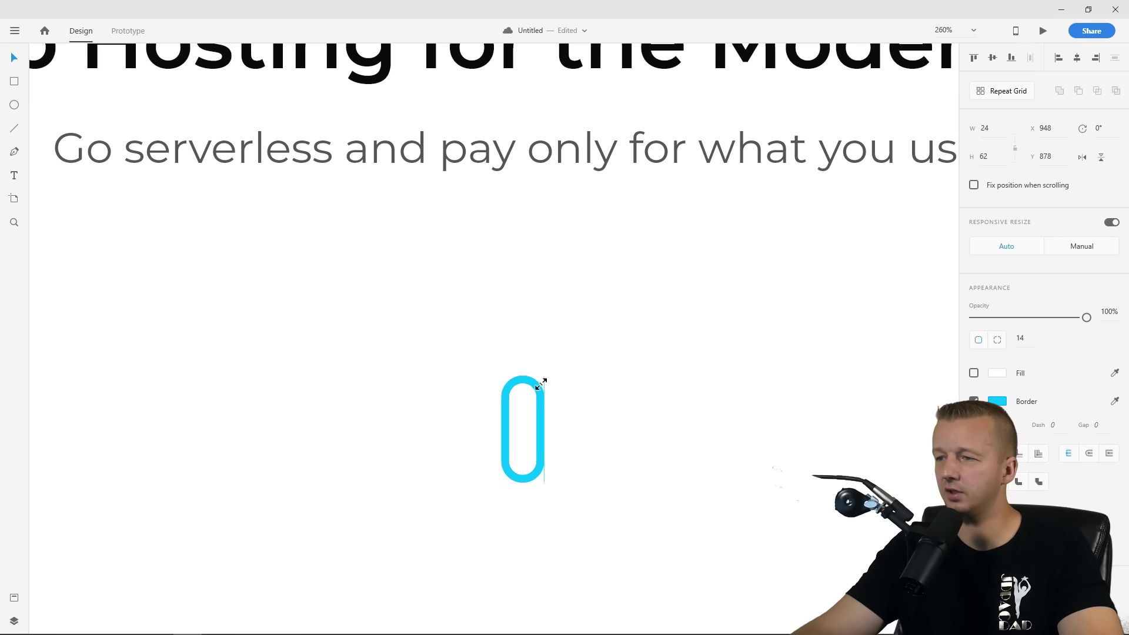
pyautogui.moveTo(545, 375); pyautogui.dragTo(533, 407)
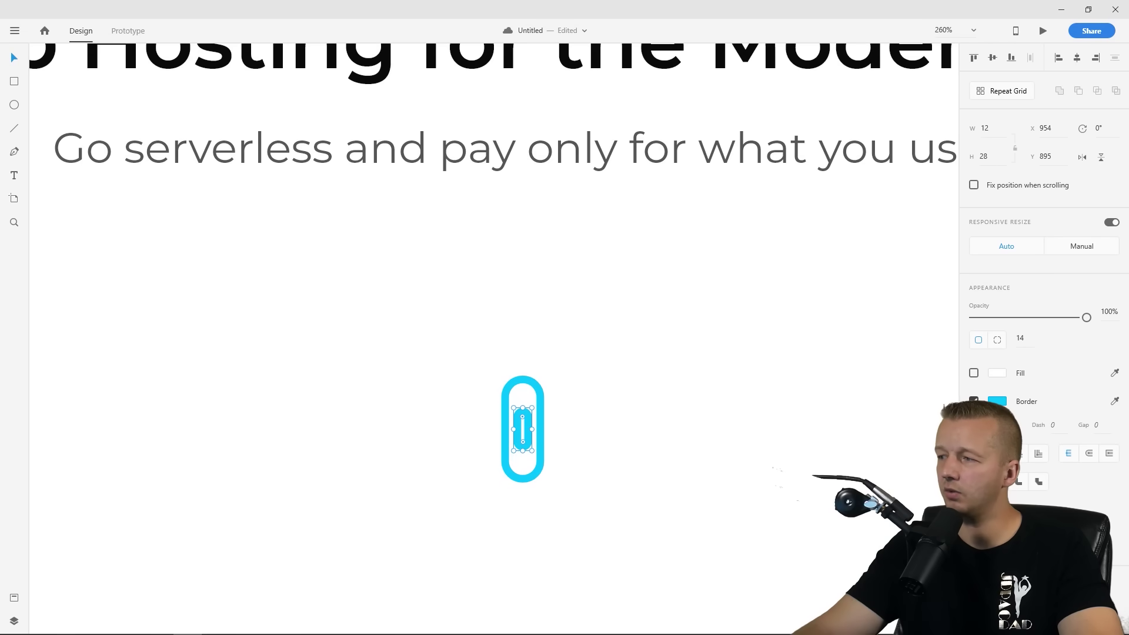
# Remove the inner pill's border and fill it with the saved cyan swatch
pyautogui.click(974, 401)
pyautogui.click(996, 373)
pyautogui.click(849, 453)
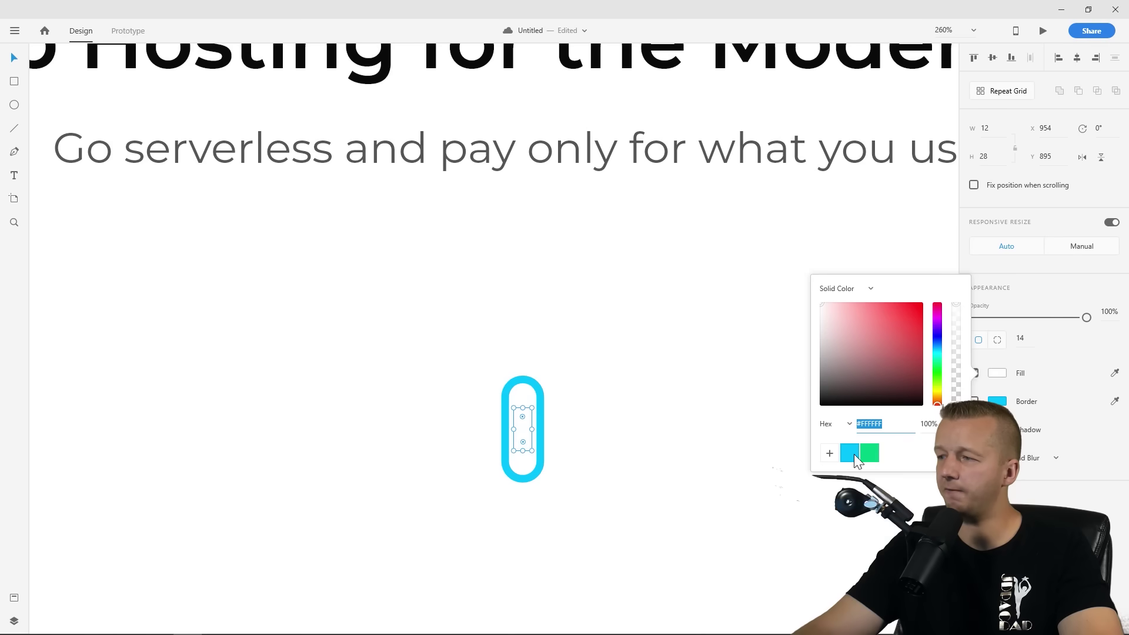
# Shrink the inner pill to about 8 by 20 and place it near the bottom of the outline at about Y 911
pyautogui.click(525, 429)
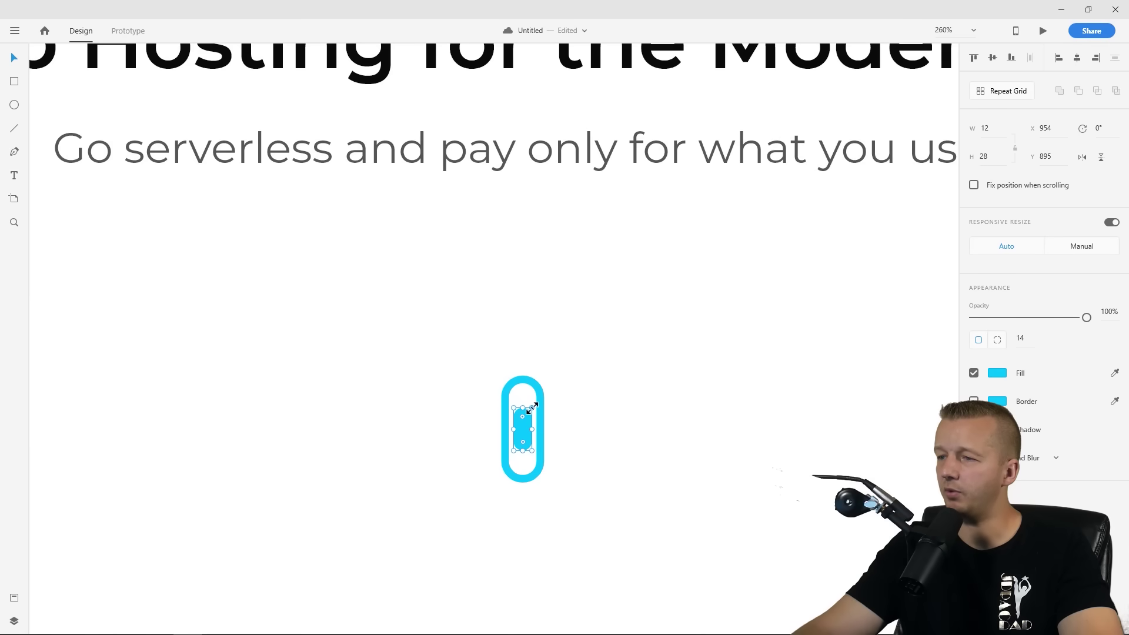
pyautogui.moveTo(532, 407); pyautogui.dragTo(527, 450)
pyautogui.click(628, 425)
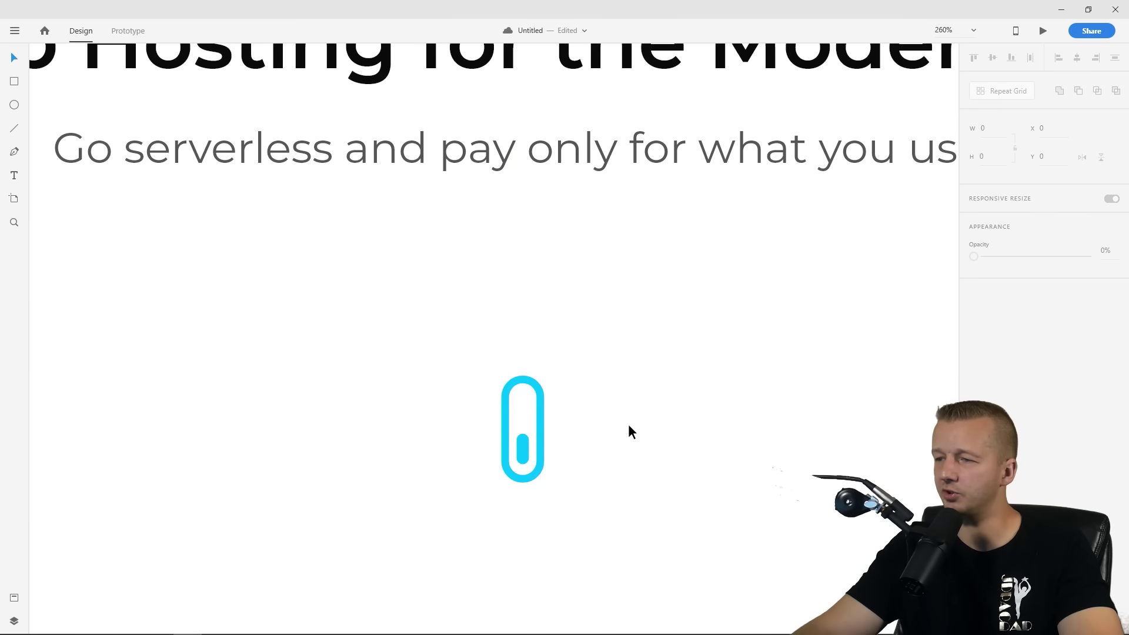
# Enlarge the outer pill outline slightly and keep the inner bar horizontally centred inside it
pyautogui.scroll(-5, 609, 341)
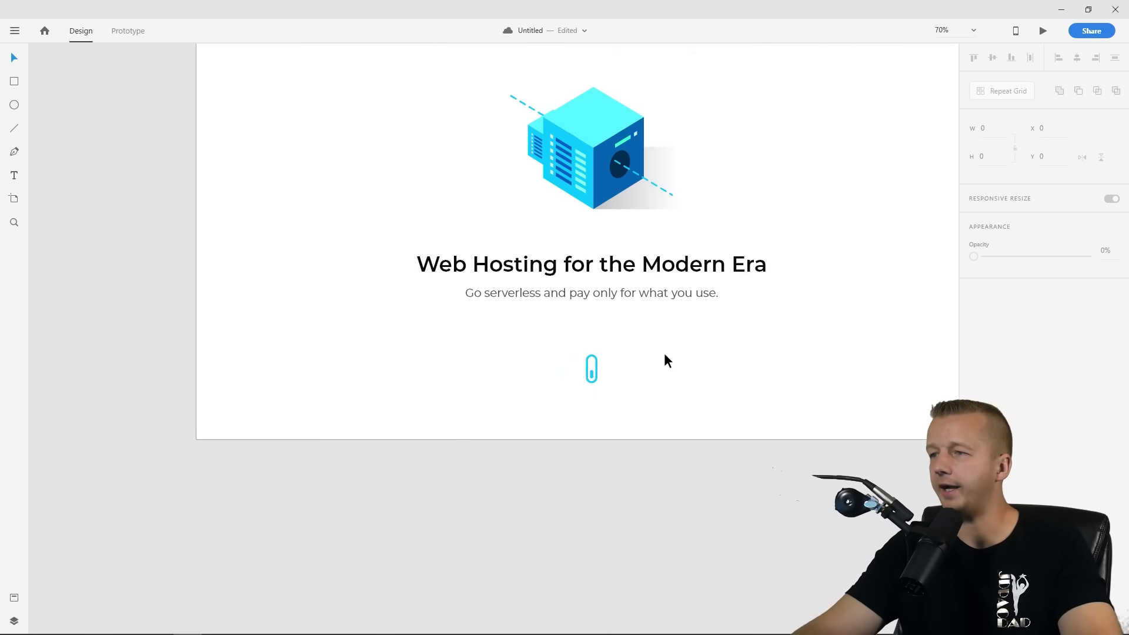
pyautogui.moveTo(666, 358); pyautogui.dragTo(559, 445)
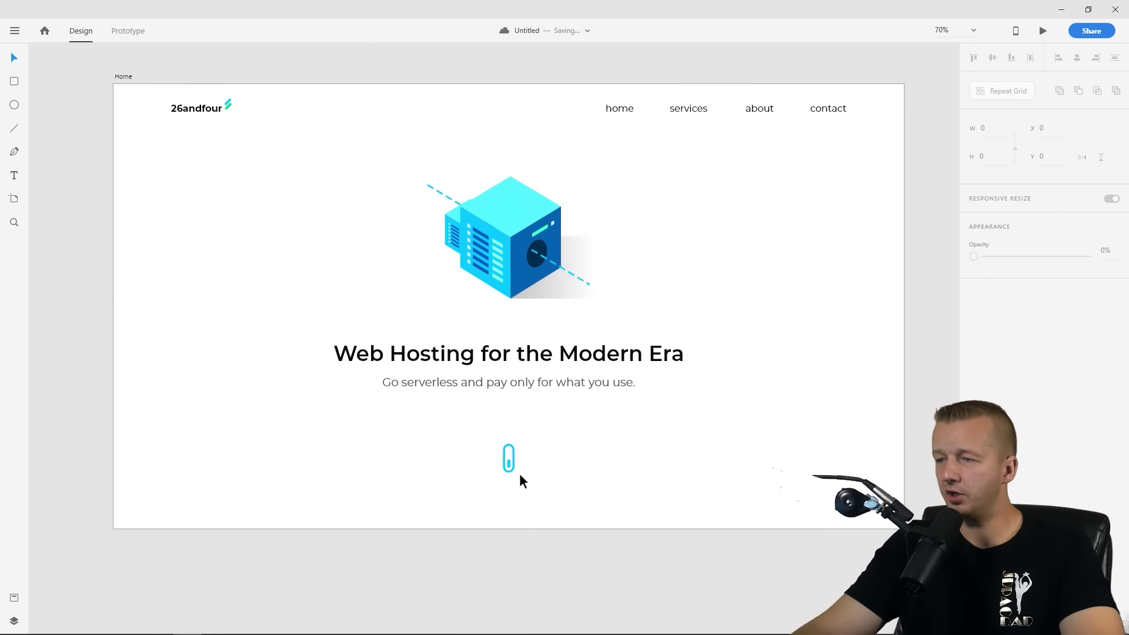
pyautogui.scroll(5, 520, 477)
pyautogui.click(505, 441)
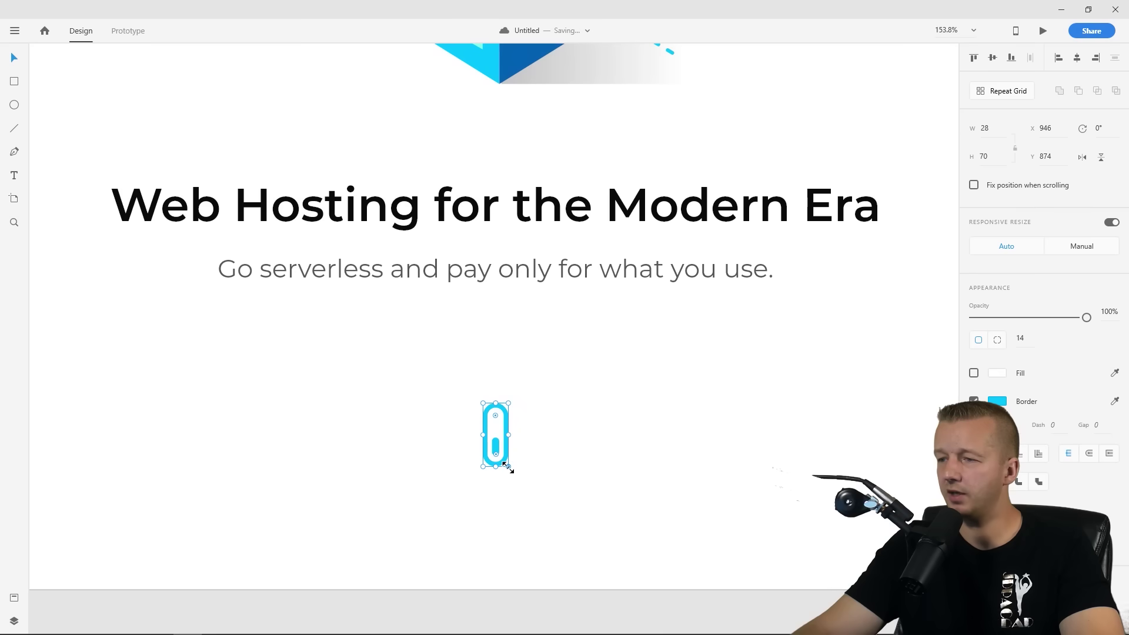
pyautogui.moveTo(509, 466); pyautogui.dragTo(498, 443)
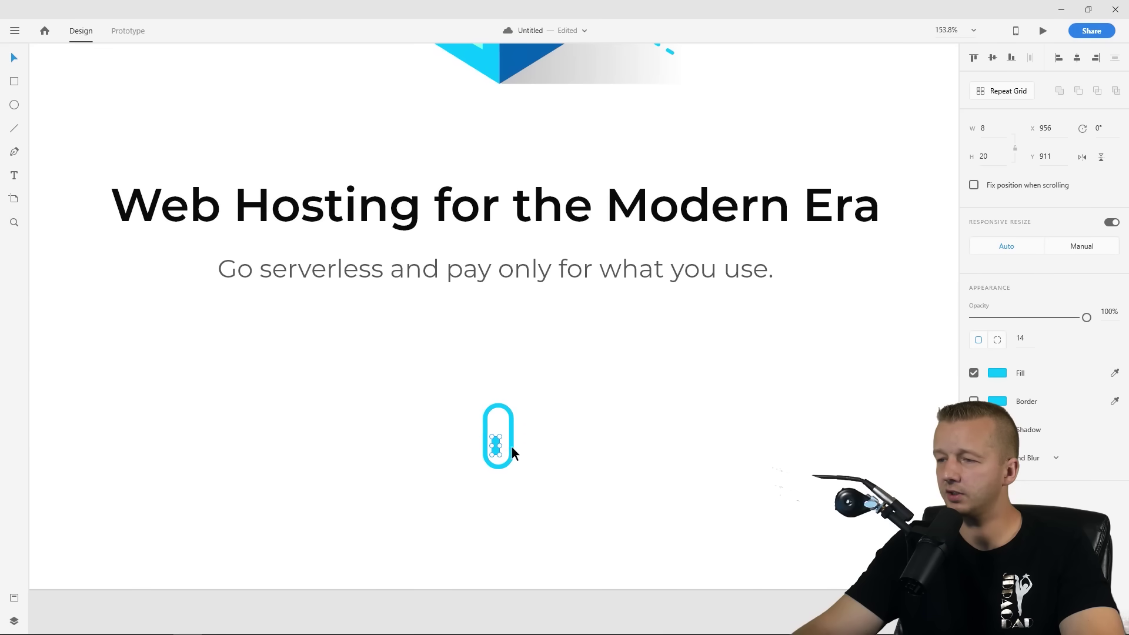
pyautogui.moveTo(462, 379); pyautogui.dragTo(517, 474)
pyautogui.click(527, 465)
pyautogui.click(504, 467)
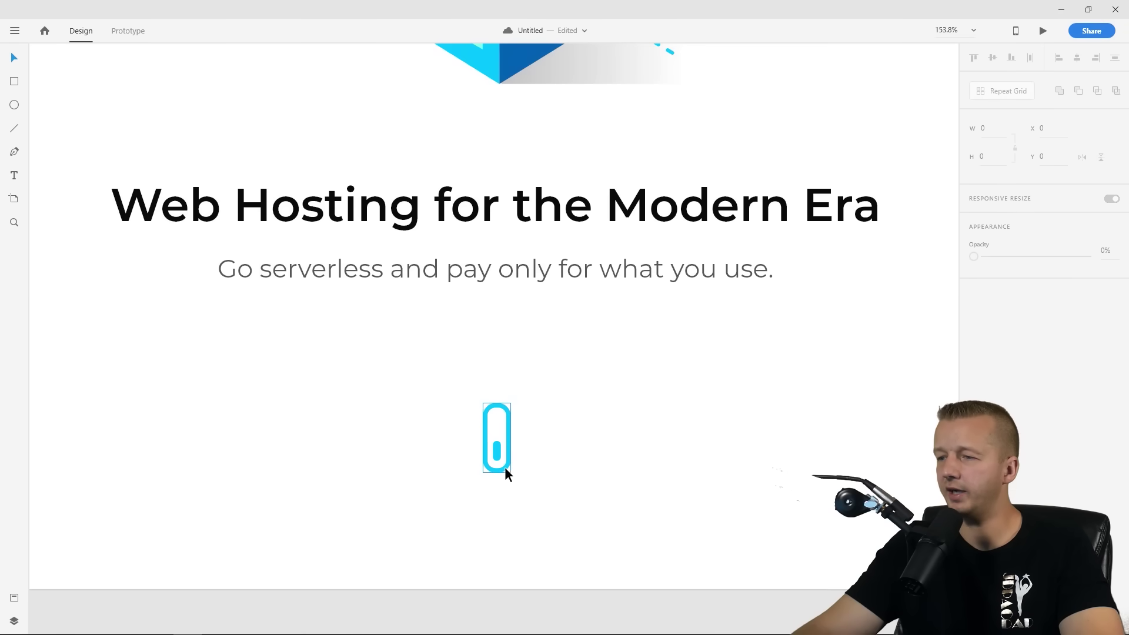
pyautogui.click(564, 444)
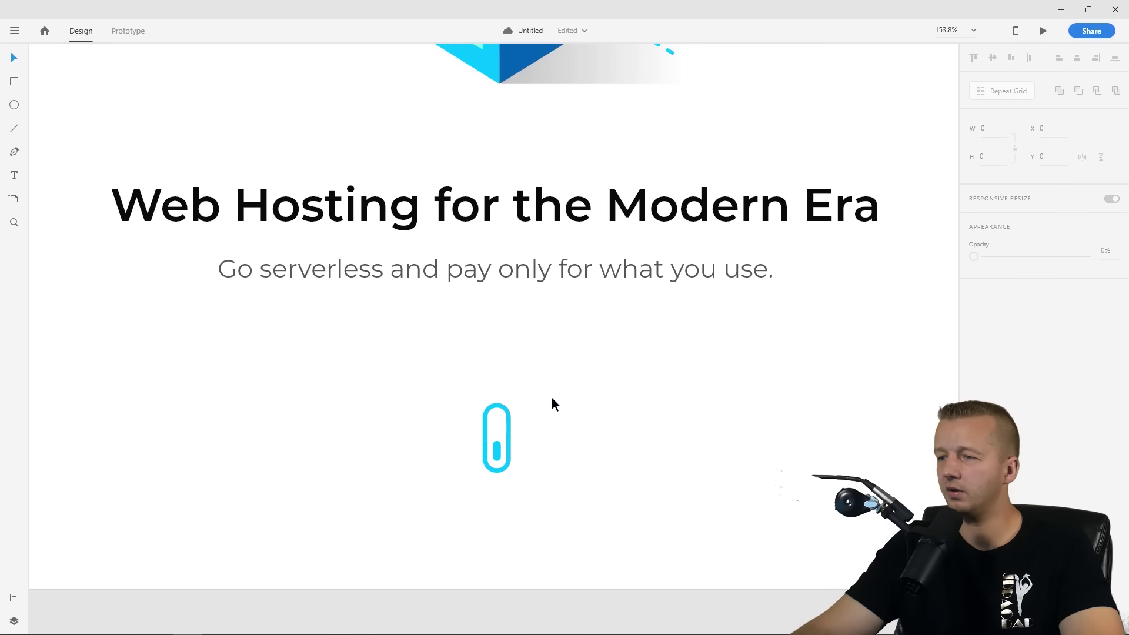
# Scale the outline and inner bar up together around their centre until the outline is about 36 wide and 89 high
pyautogui.hotkey('ctrl', '0')
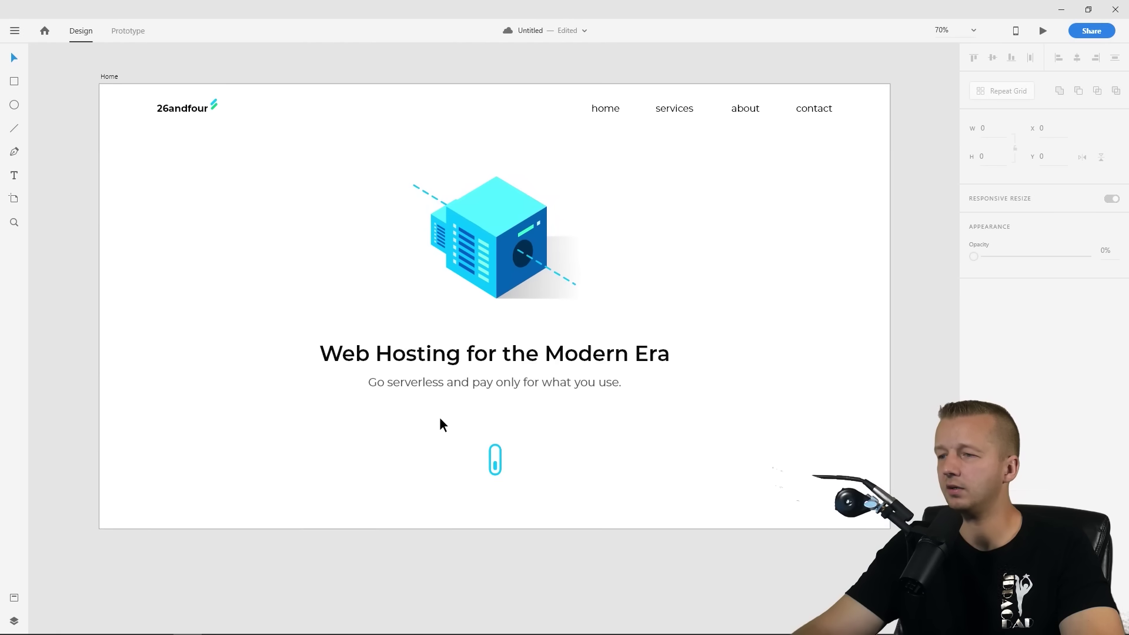
pyautogui.moveTo(441, 419); pyautogui.dragTo(514, 466)
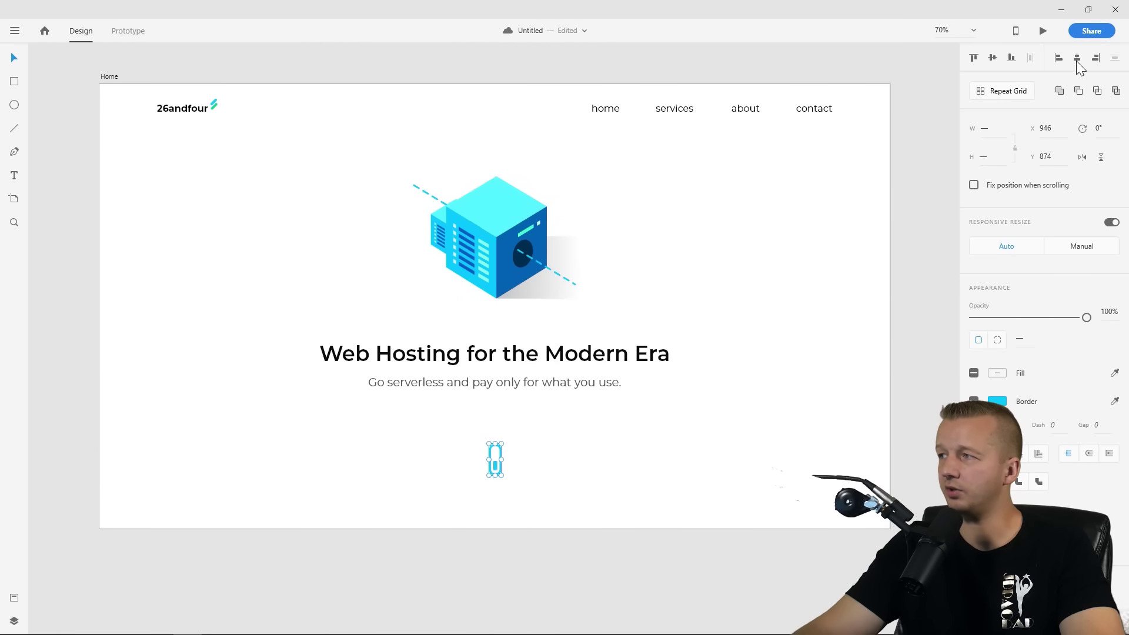
pyautogui.click(586, 478)
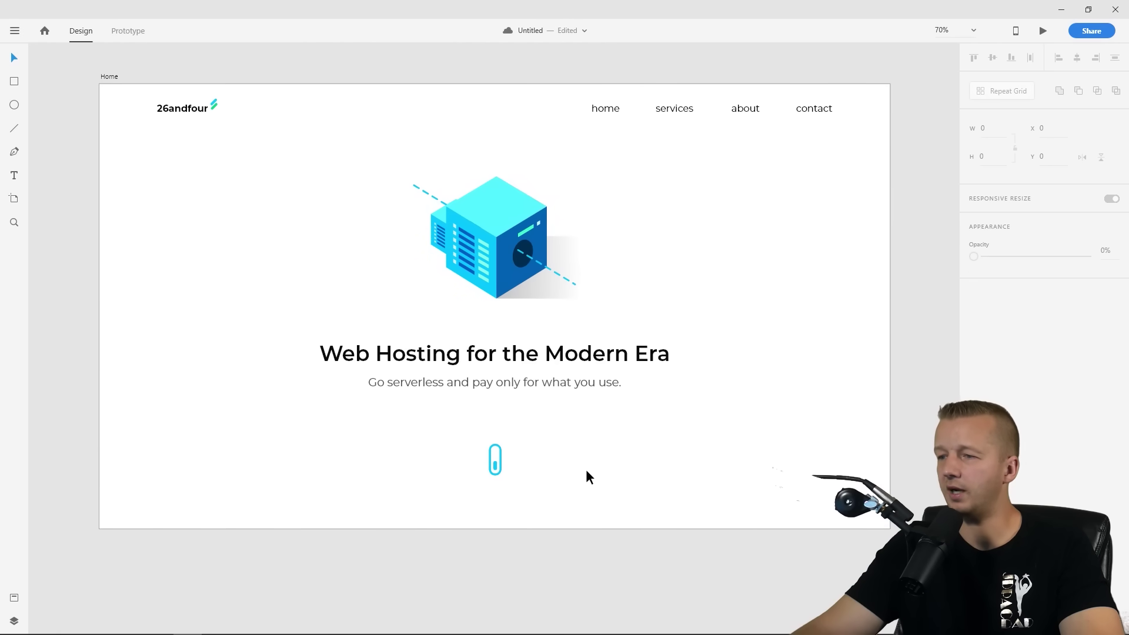
pyautogui.moveTo(463, 431); pyautogui.dragTo(504, 477)
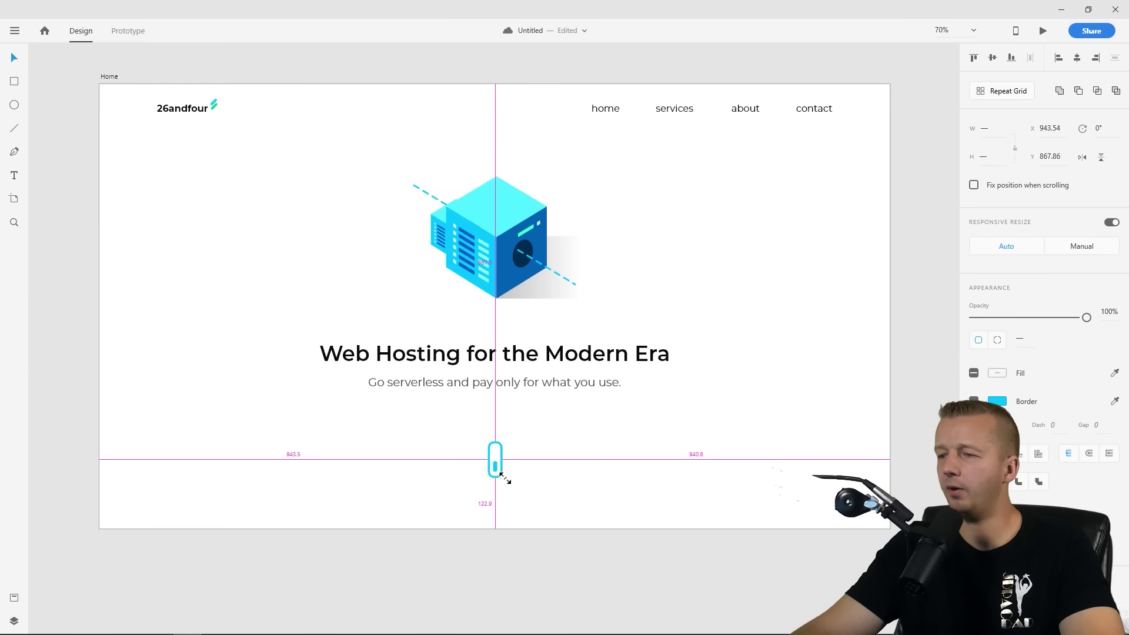
pyautogui.click(522, 477)
pyautogui.click(503, 462)
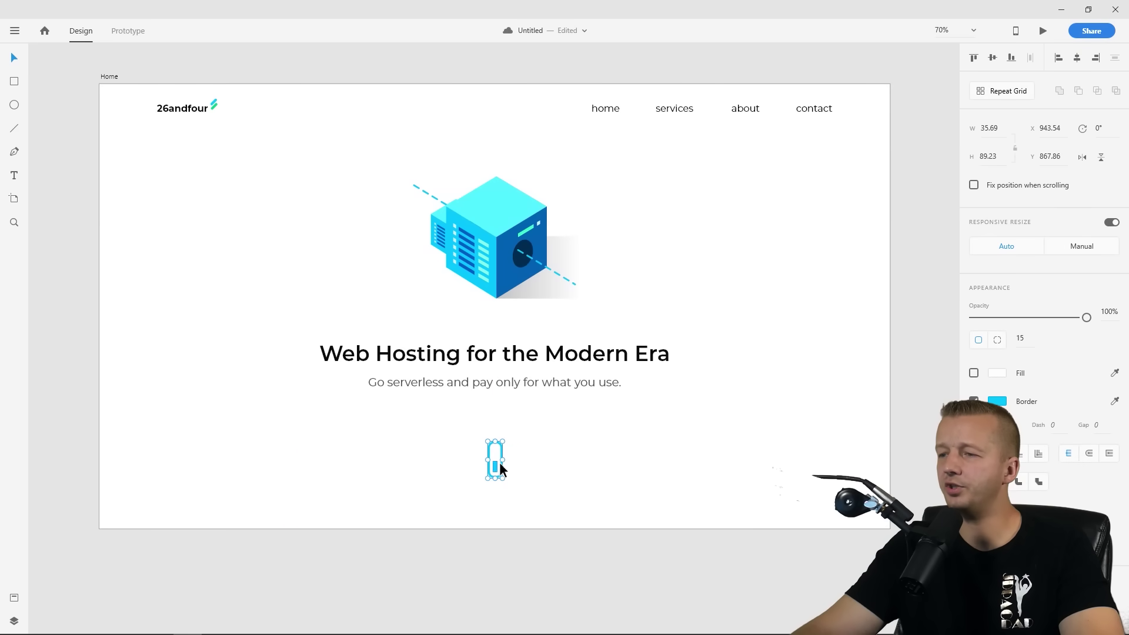
pyautogui.press('Escape')
# Round the enlarged outline's corners fully to a radius of about 18
pyautogui.scroll(5, 503, 459)
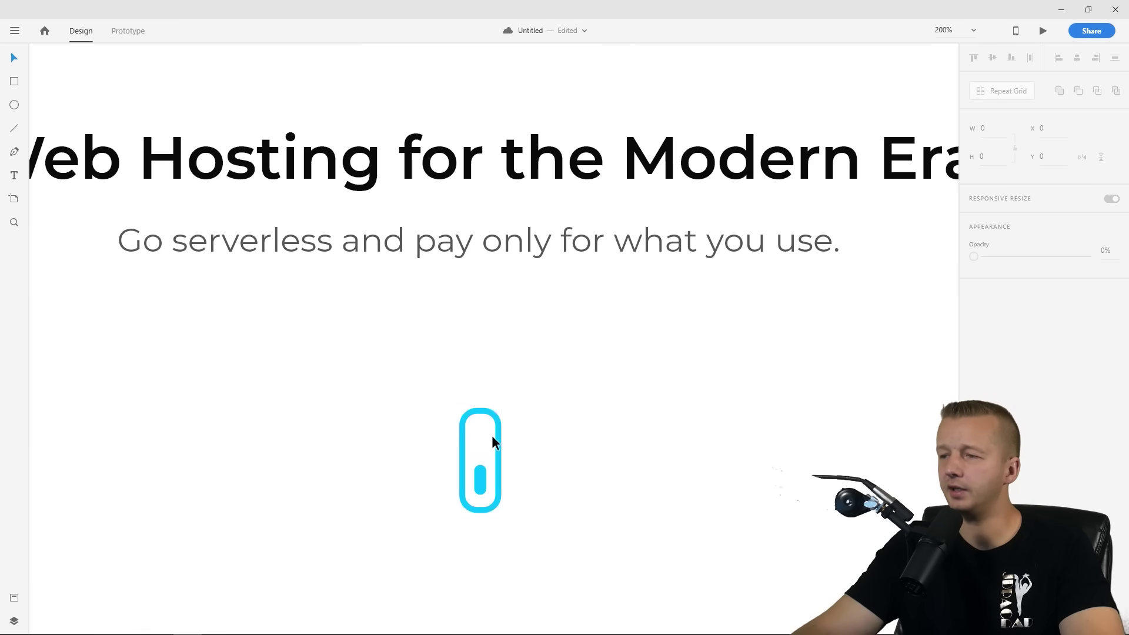
pyautogui.click(500, 435)
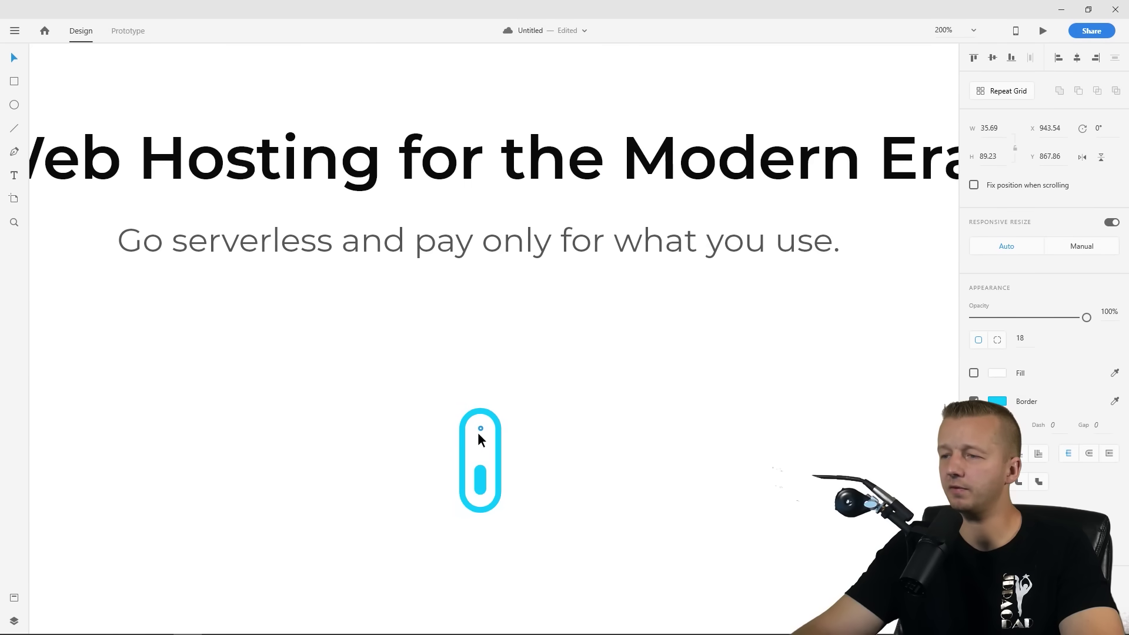
pyautogui.click(537, 458)
pyautogui.scroll(-6, 545, 460)
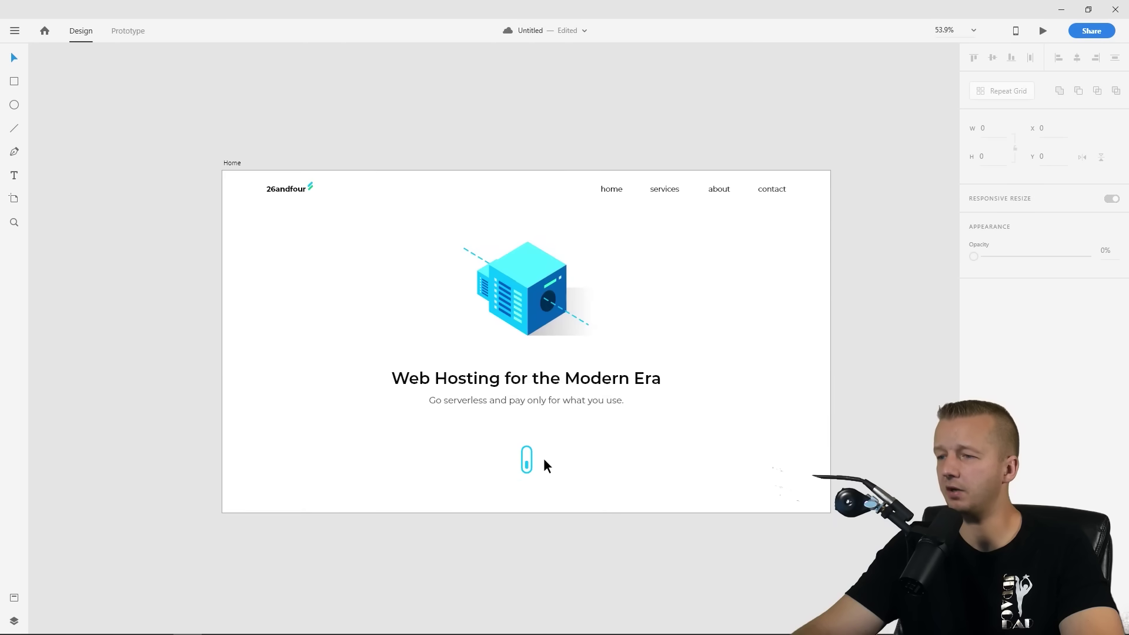
pyautogui.moveTo(514, 440); pyautogui.dragTo(537, 478)
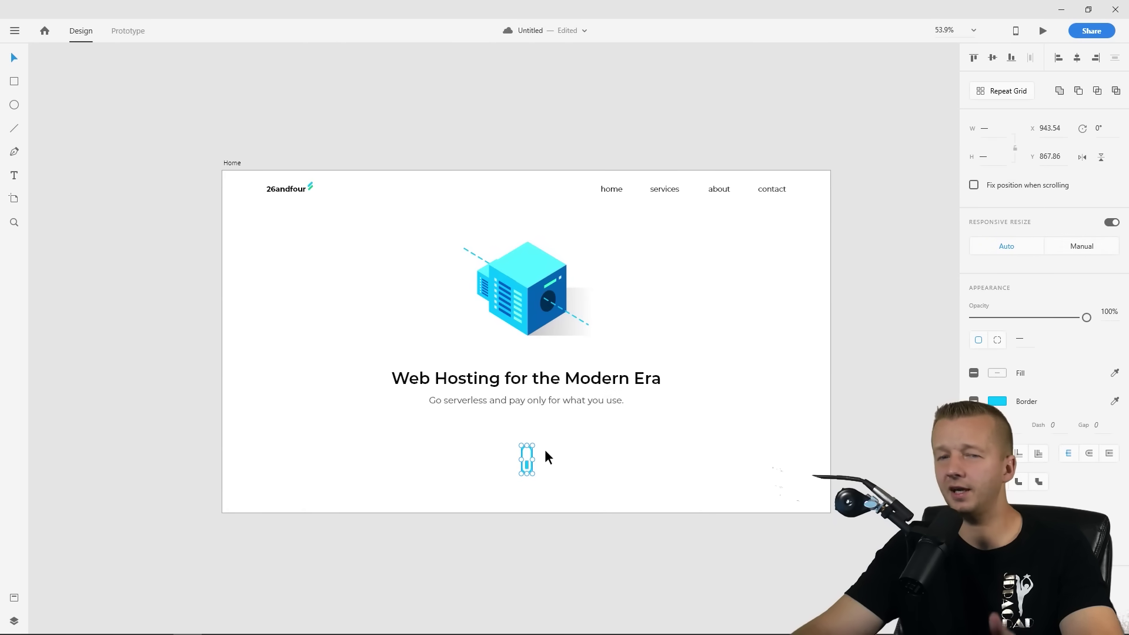
pyautogui.click(549, 468)
pyautogui.click(522, 450)
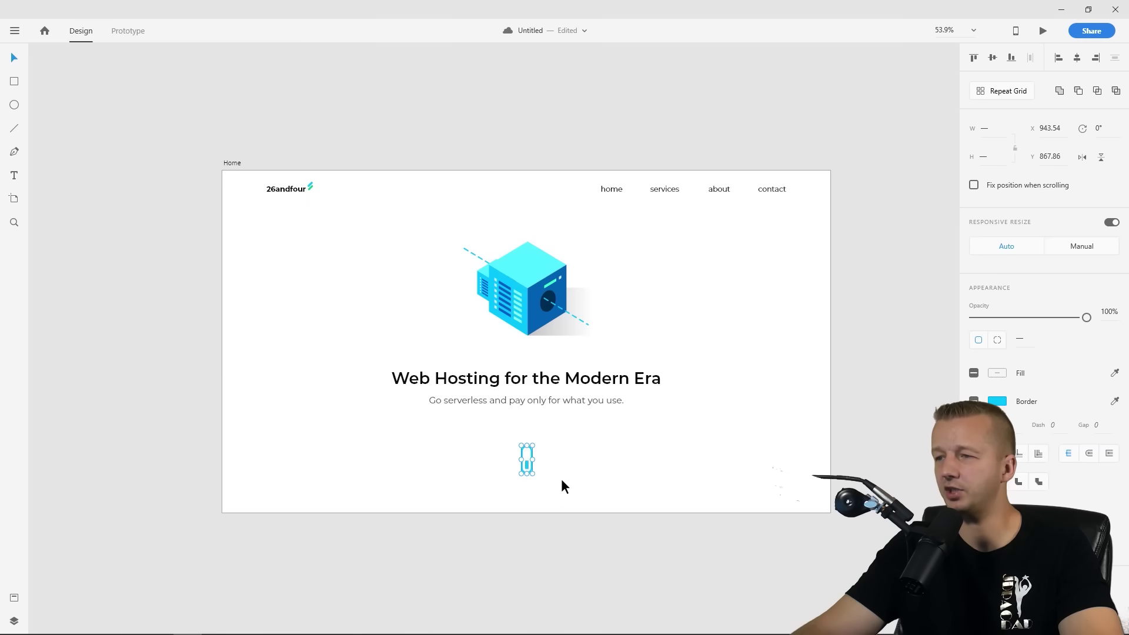
pyautogui.click(562, 481)
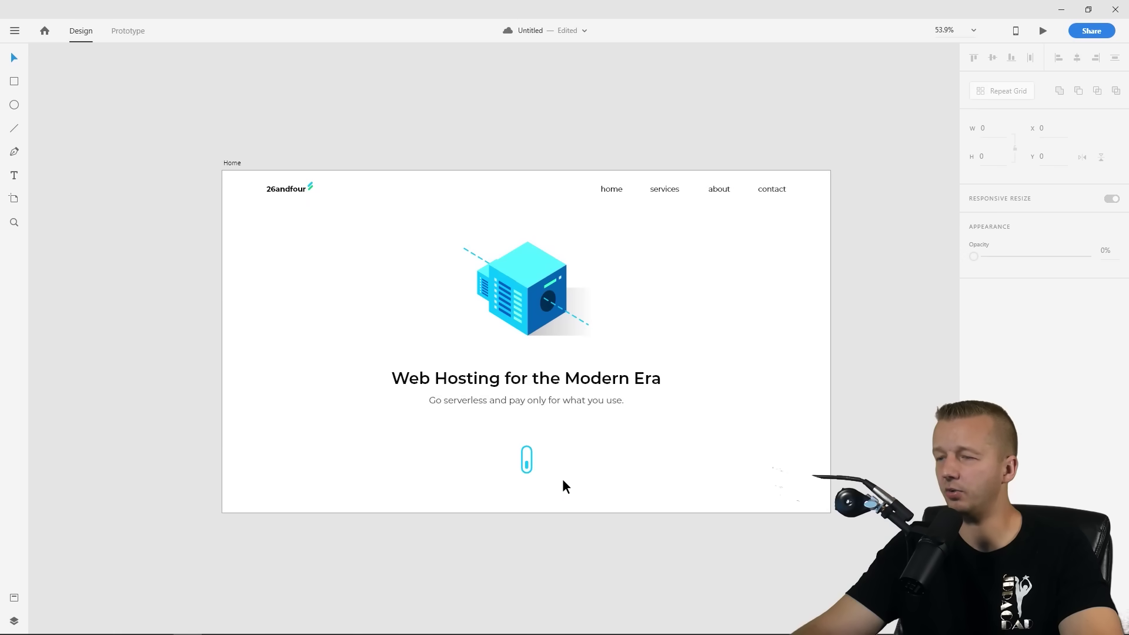
pyautogui.click(232, 165)
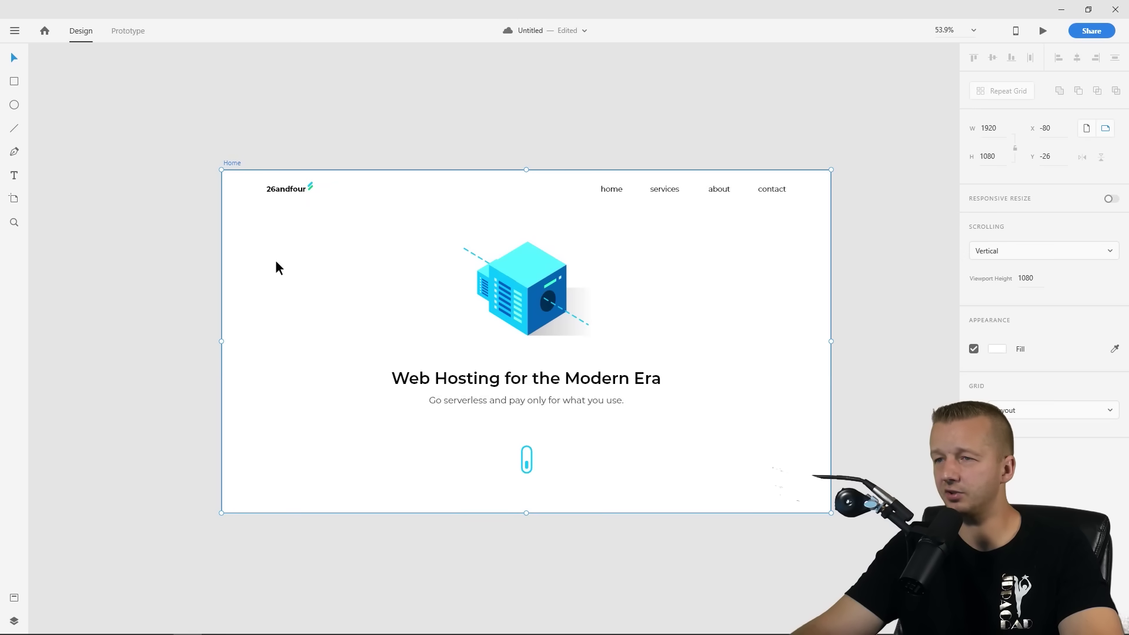
pyautogui.click(316, 309)
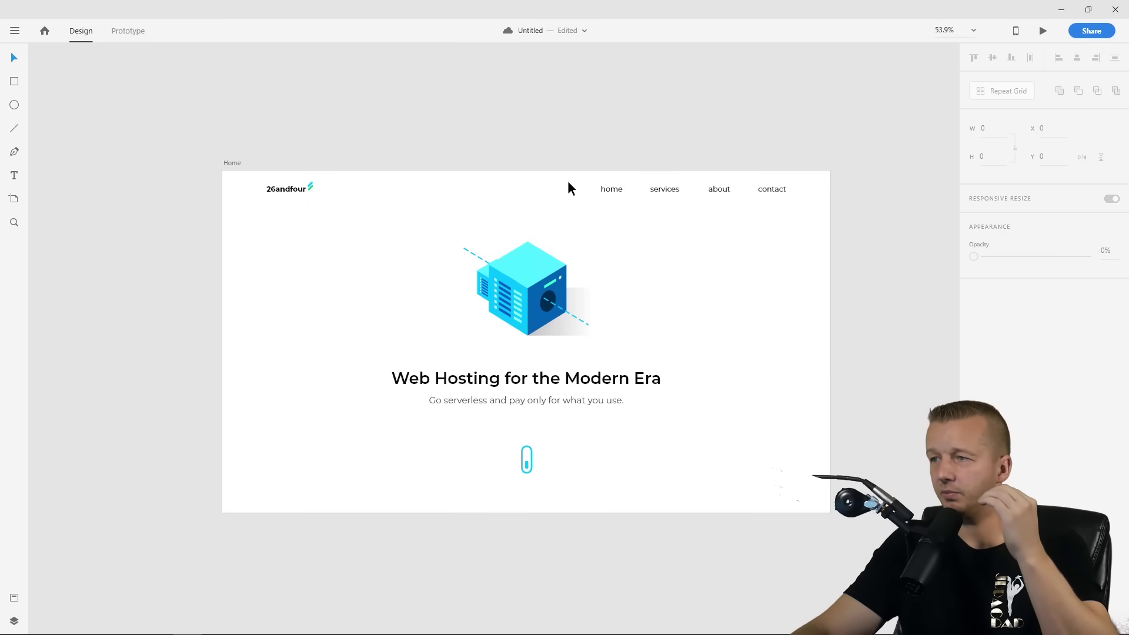
pyautogui.moveTo(222, 166); pyautogui.dragTo(166, 158)
pyautogui.click(247, 128)
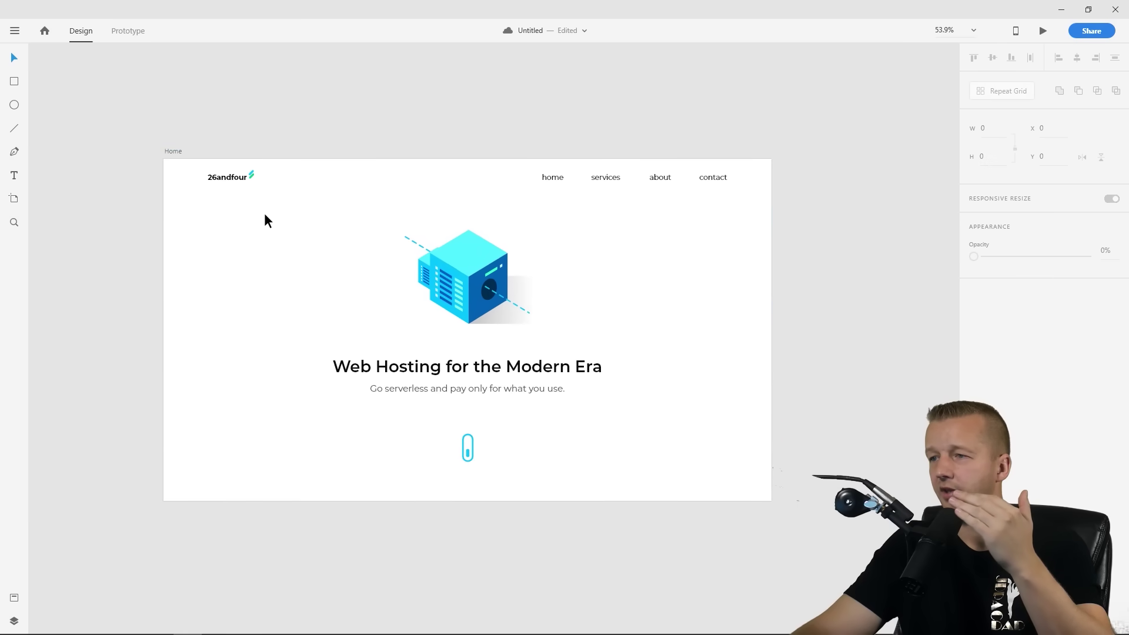
pyautogui.click(230, 177)
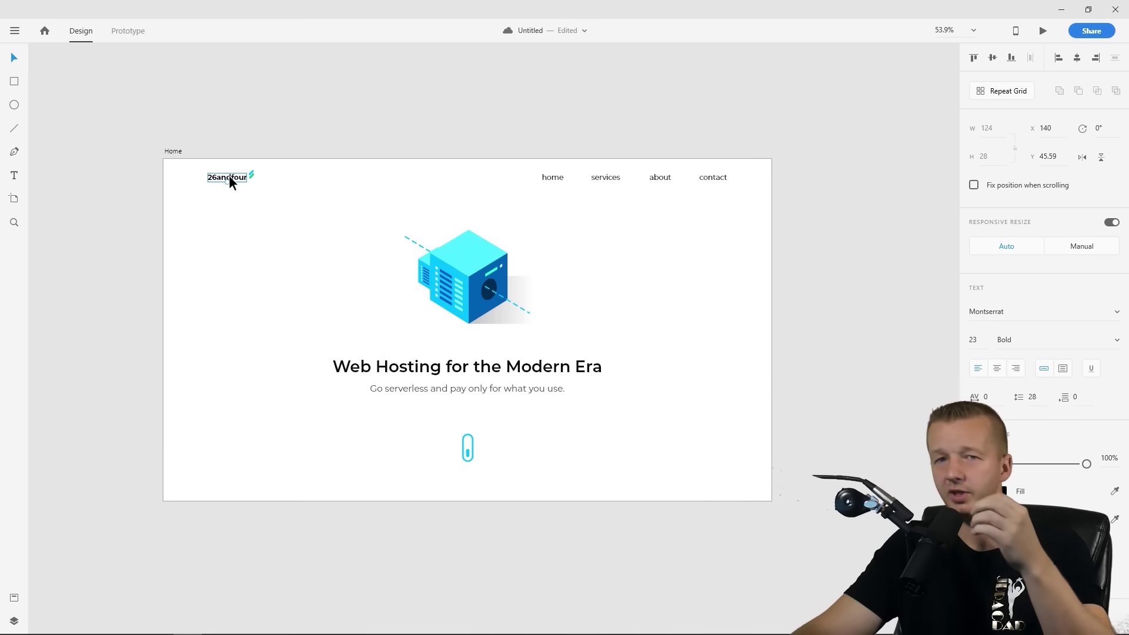
pyautogui.press('Escape')
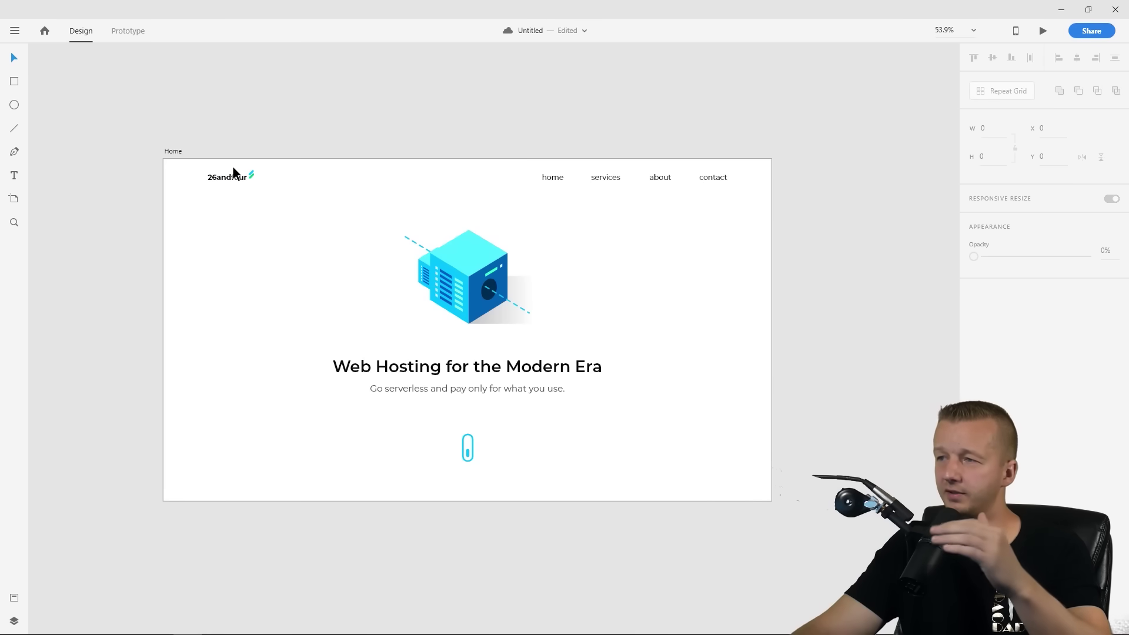
pyautogui.moveTo(189, 164)
pyautogui.mouseDown()
pyautogui.moveTo(674, 205)
pyautogui.moveTo(724, 200)
pyautogui.moveTo(201, 163)
pyautogui.mouseUp()
pyautogui.press('Escape')
pyautogui.press('Escape')
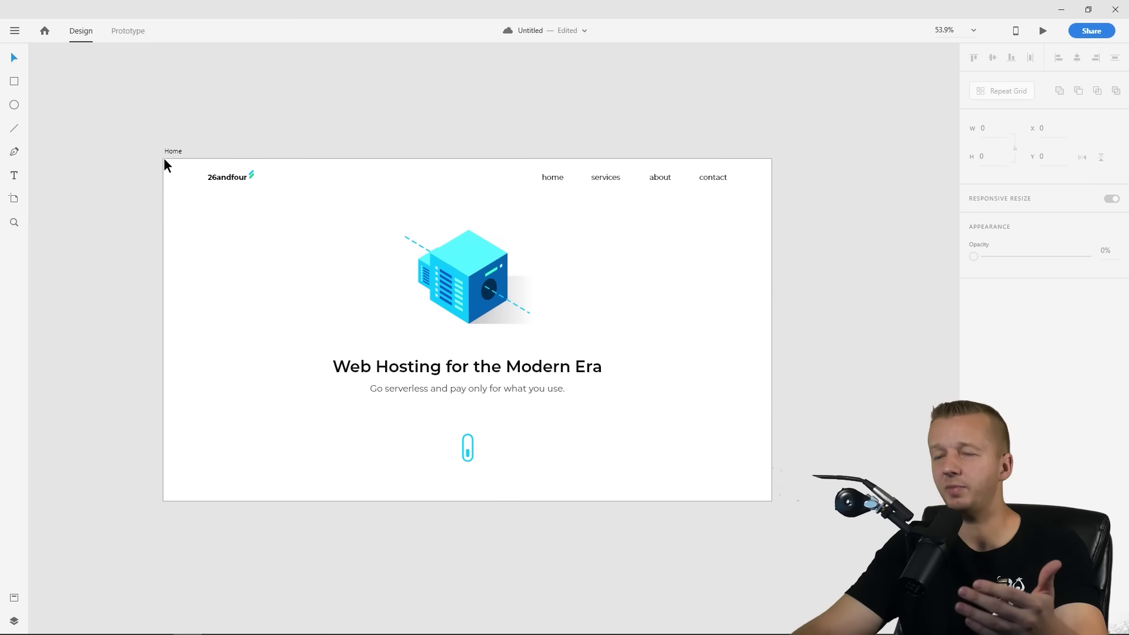
pyautogui.moveTo(163, 158); pyautogui.dragTo(773, 199)
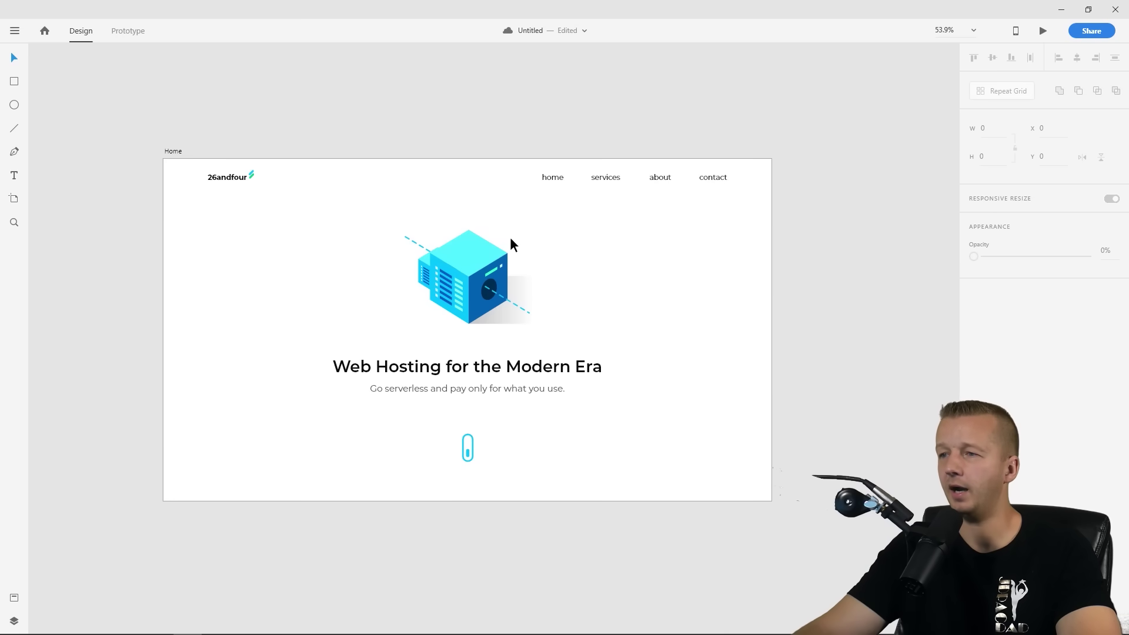
# Examine the bounds and placement of the server-cube illustration between the navigation row and the heading
pyautogui.click(478, 258)
pyautogui.click(449, 195)
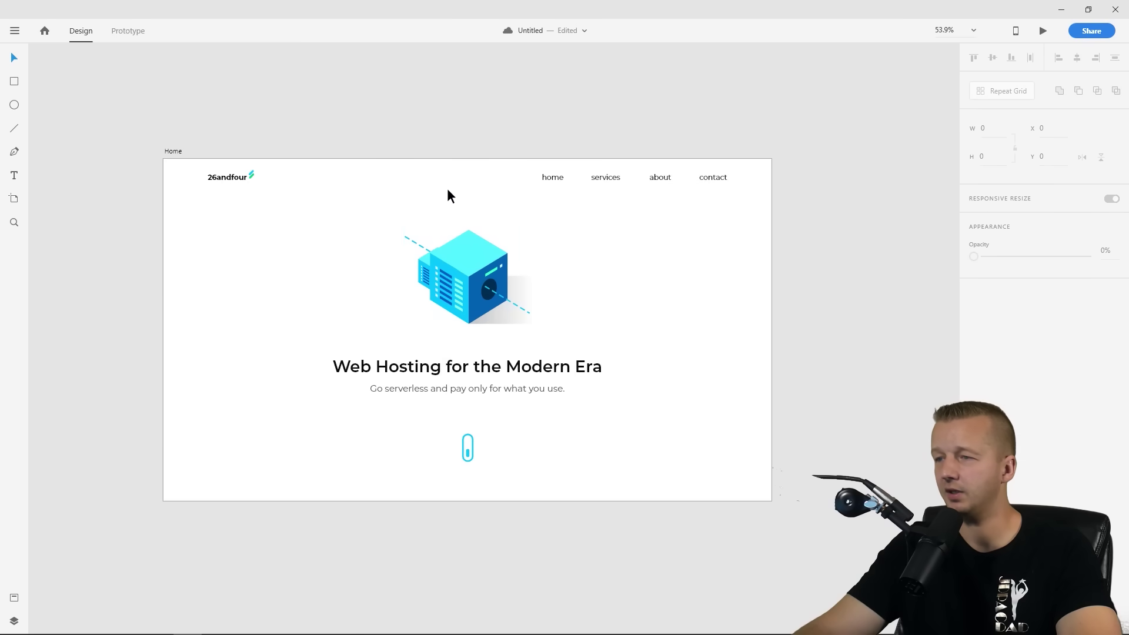
pyautogui.click(472, 245)
pyautogui.click(268, 173)
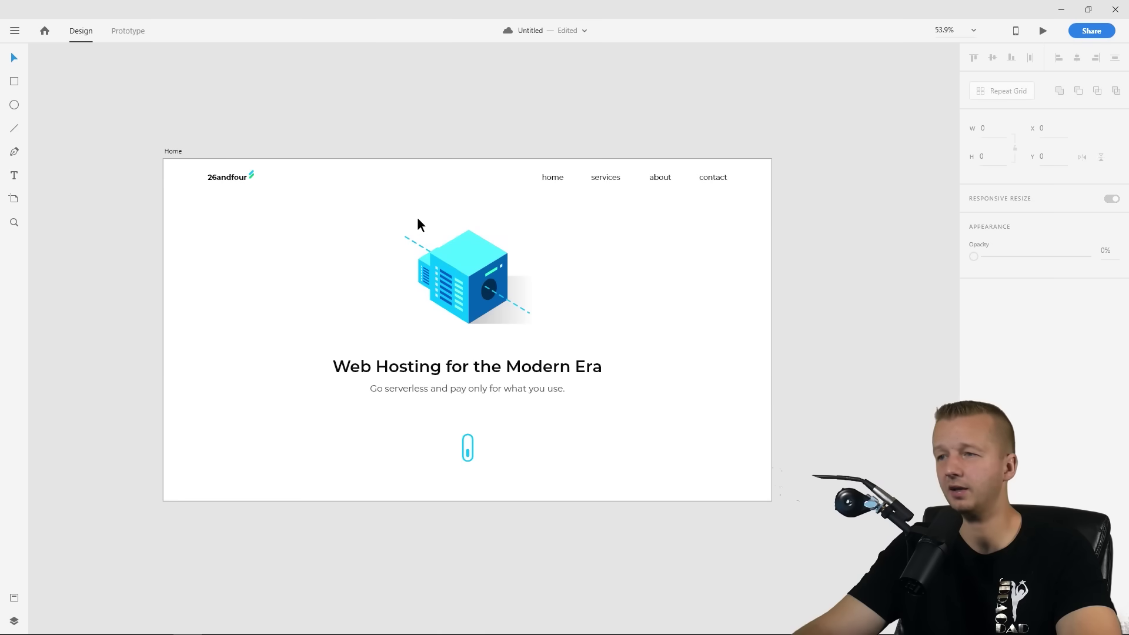
pyautogui.click(477, 261)
pyautogui.click(297, 230)
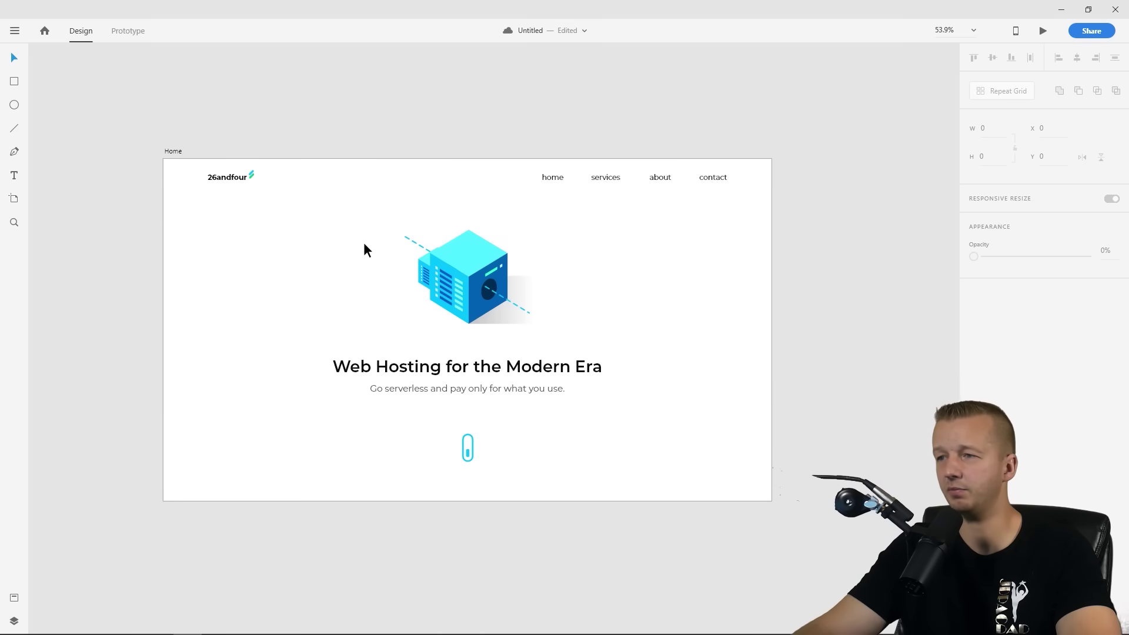
pyautogui.click(478, 260)
pyautogui.click(317, 265)
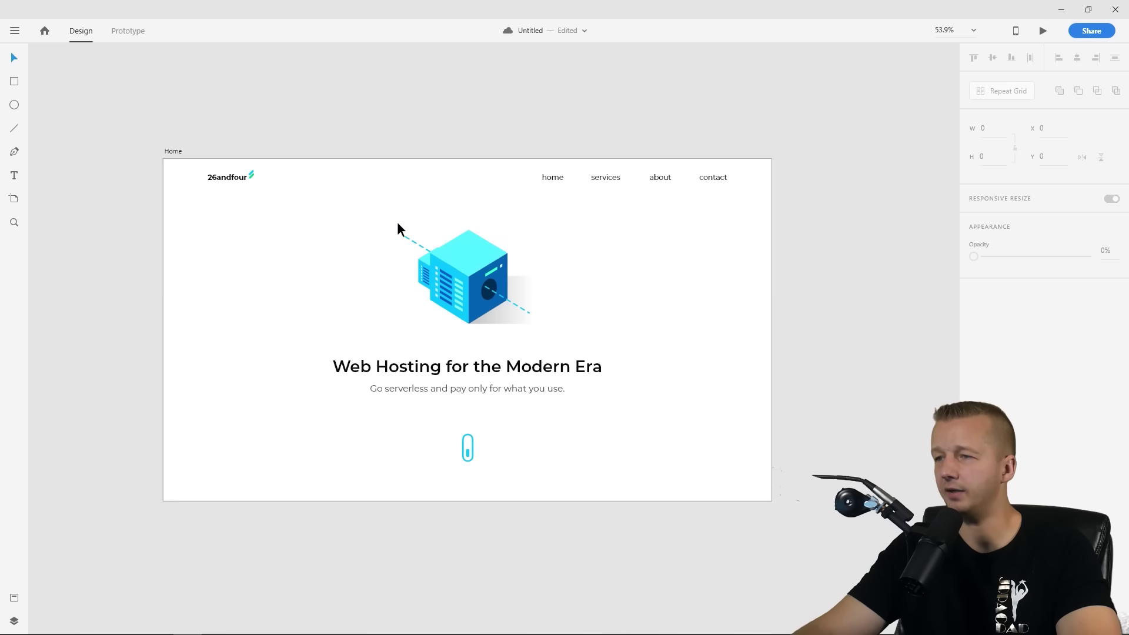
pyautogui.click(481, 261)
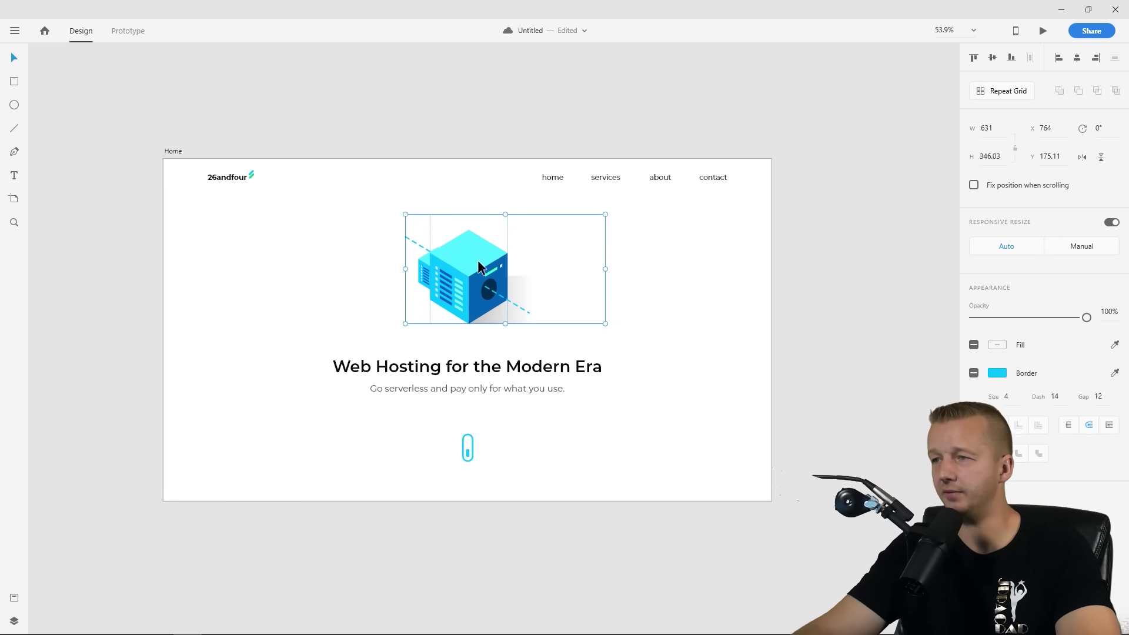
pyautogui.click(471, 215)
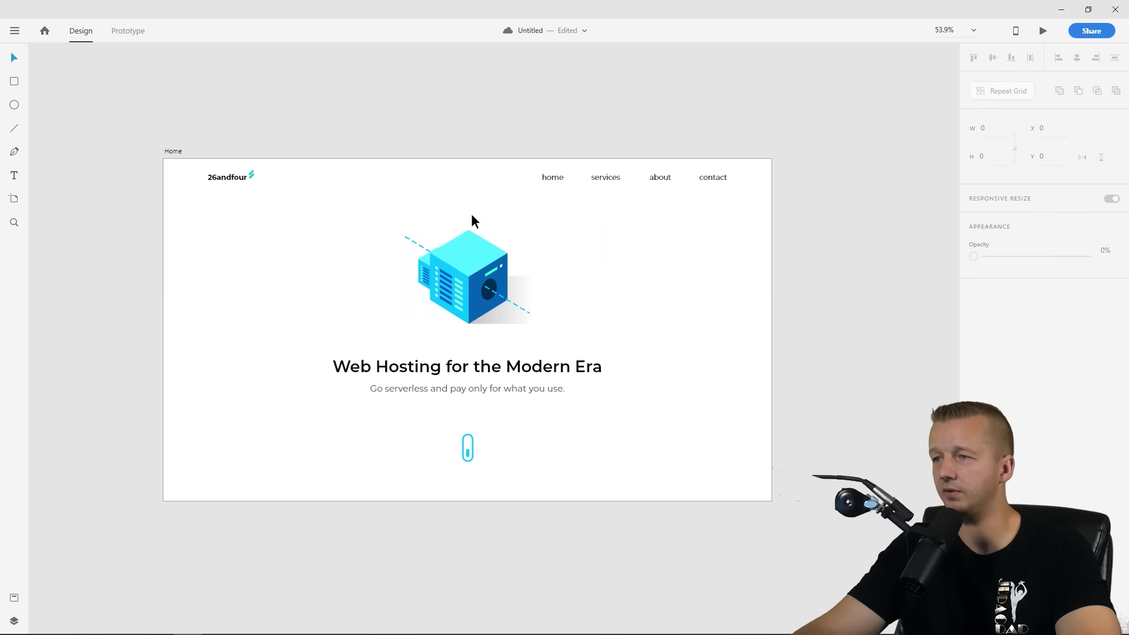
pyautogui.click(437, 181)
pyautogui.click(735, 234)
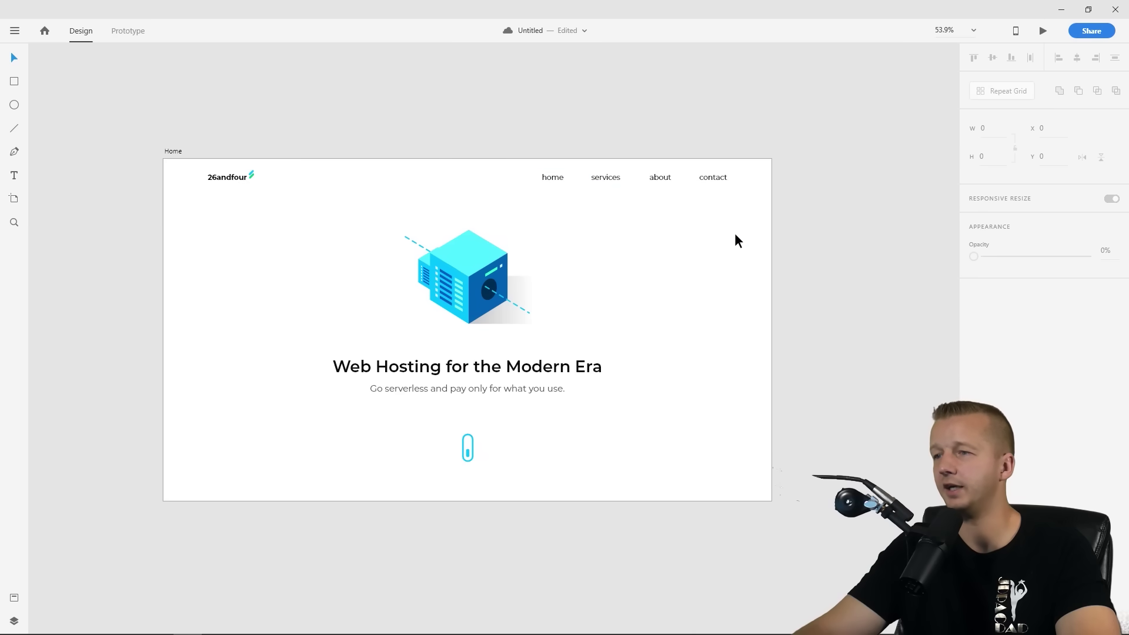
pyautogui.moveTo(768, 228); pyautogui.dragTo(404, 245)
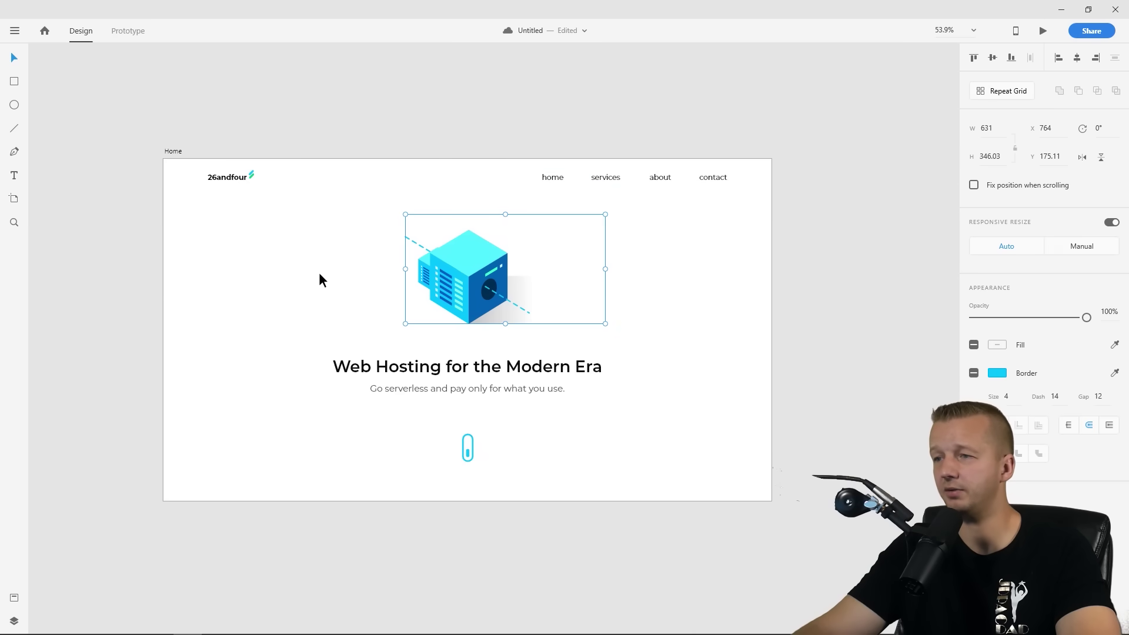
pyautogui.click(319, 273)
# Group the heading and subheading and nudge the group up to Y 623, evenly between the illustration and the scroll icon
pyautogui.click(346, 370)
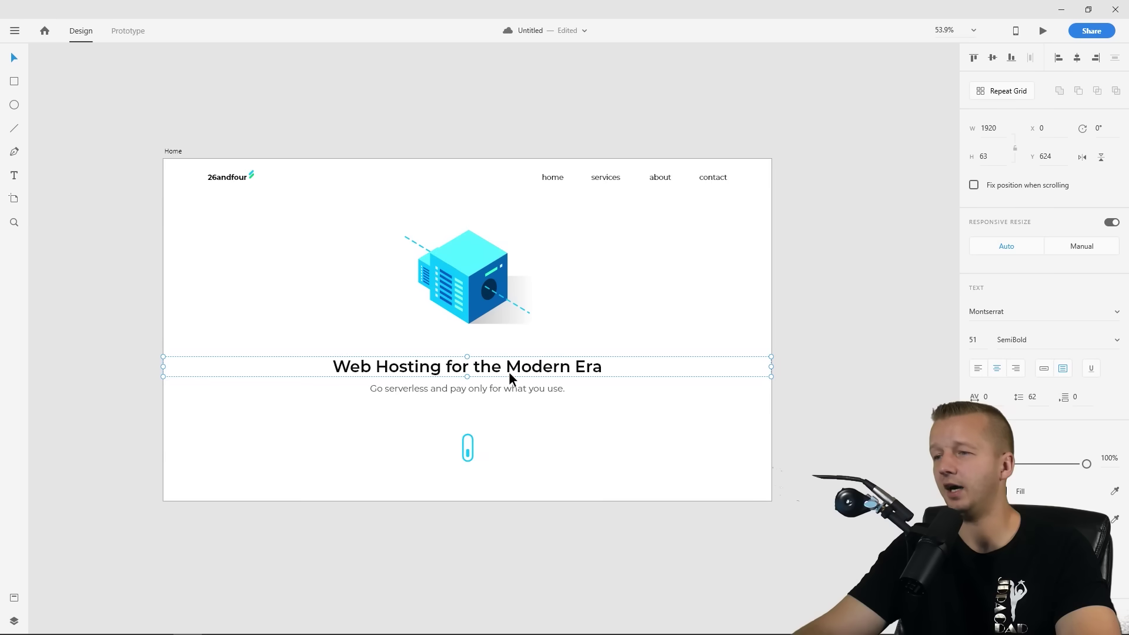
pyautogui.click(244, 317)
pyautogui.click(406, 390)
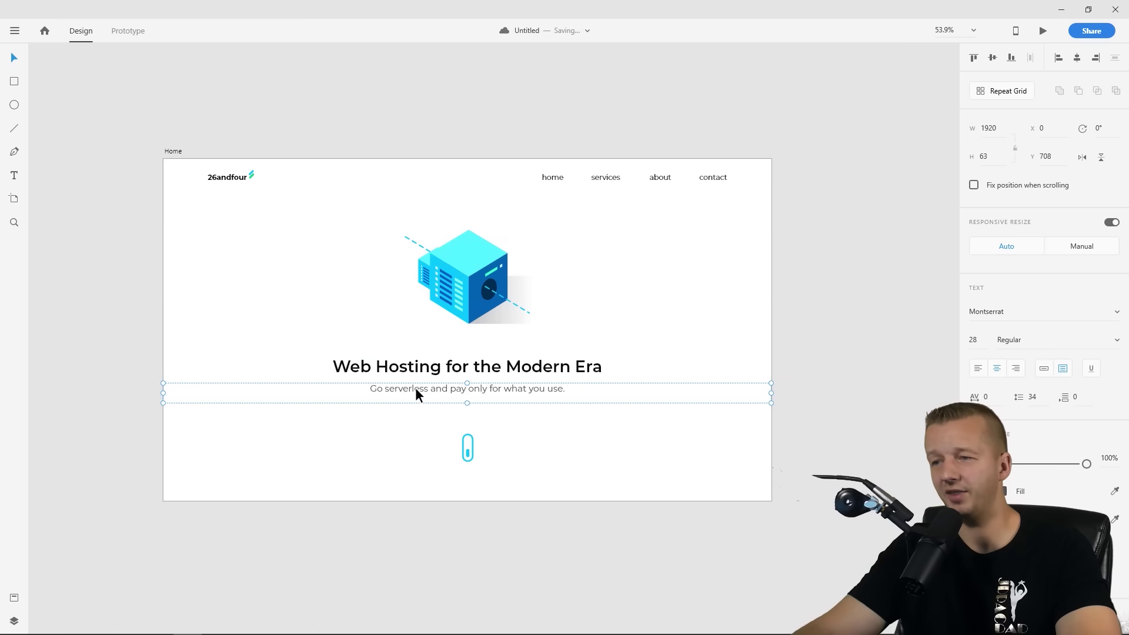
pyautogui.click(362, 443)
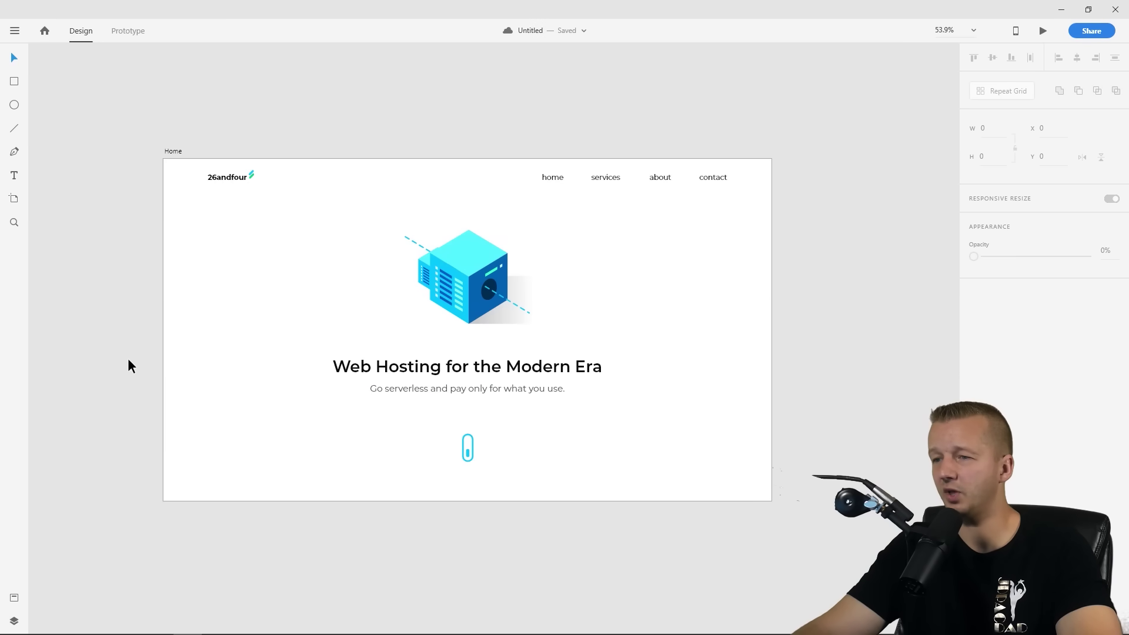
pyautogui.moveTo(129, 360); pyautogui.dragTo(614, 400)
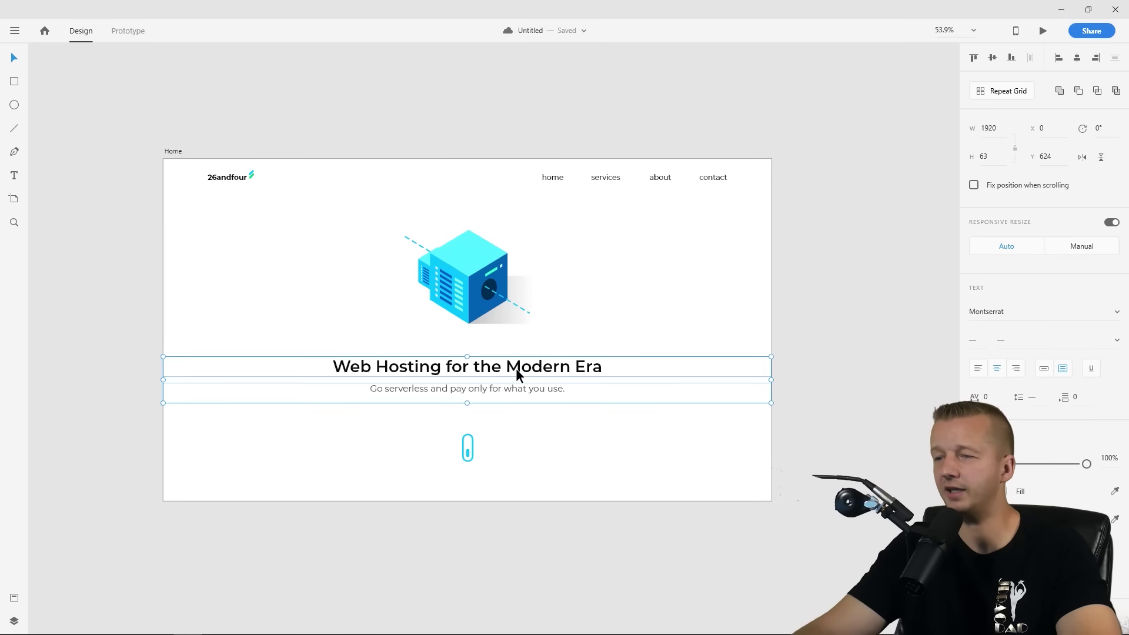
pyautogui.hotkey('ctrl', 'g')
pyautogui.moveTo(520, 369); pyautogui.dragTo(524, 367)
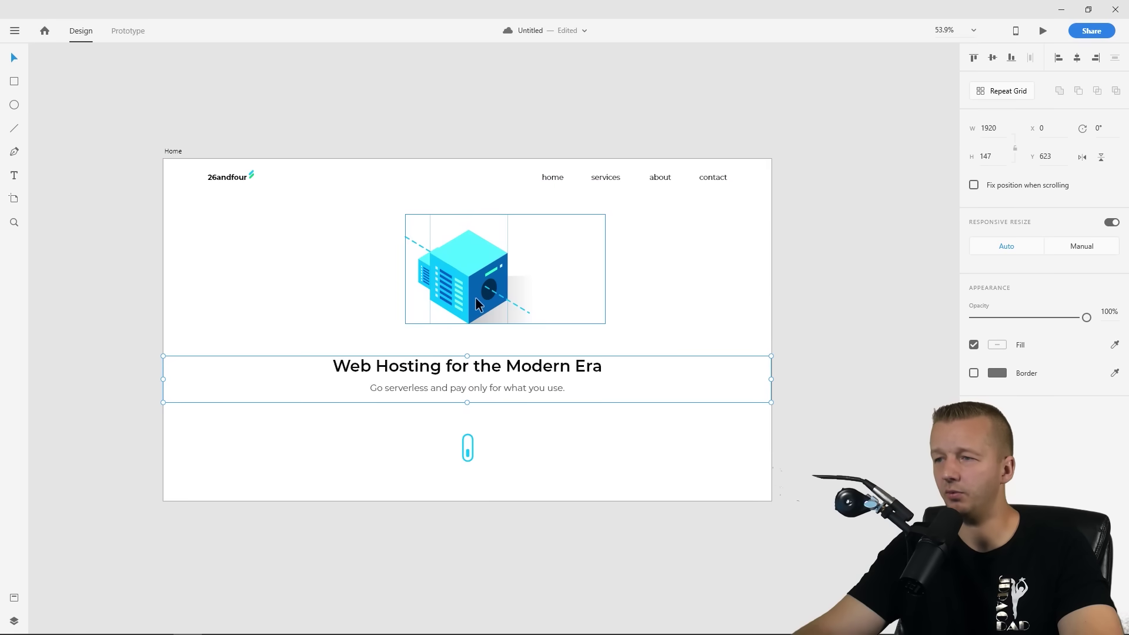
pyautogui.click(468, 205)
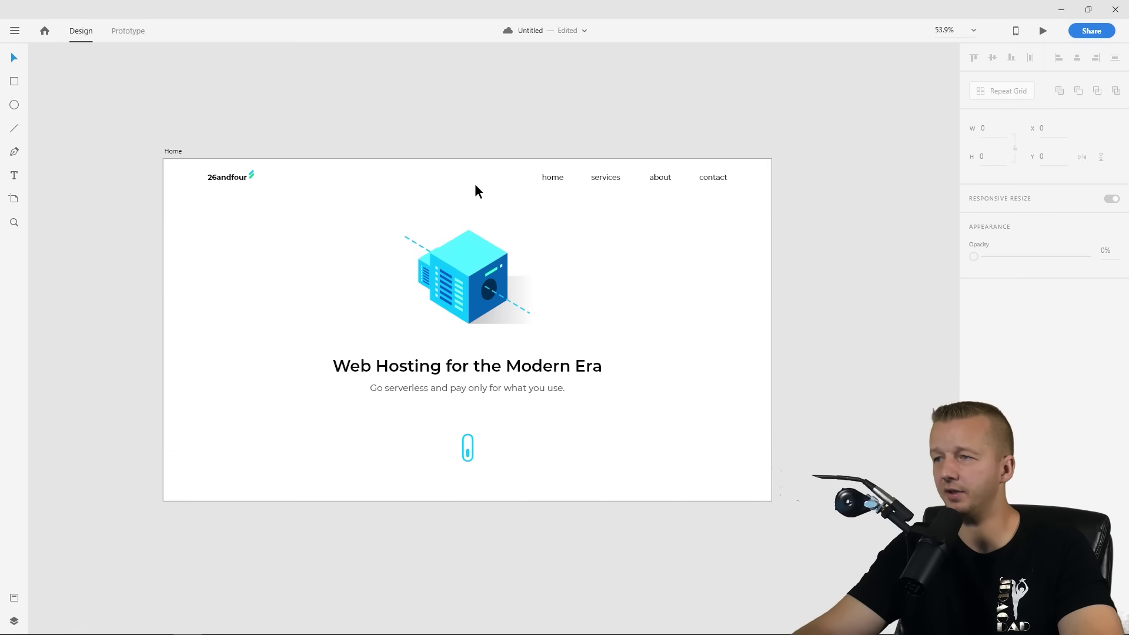
# Move the pill outline and inner bar down to about Y 872, matching the gap between the illustration and the text group
pyautogui.moveTo(425, 432); pyautogui.dragTo(508, 472)
pyautogui.click(472, 441)
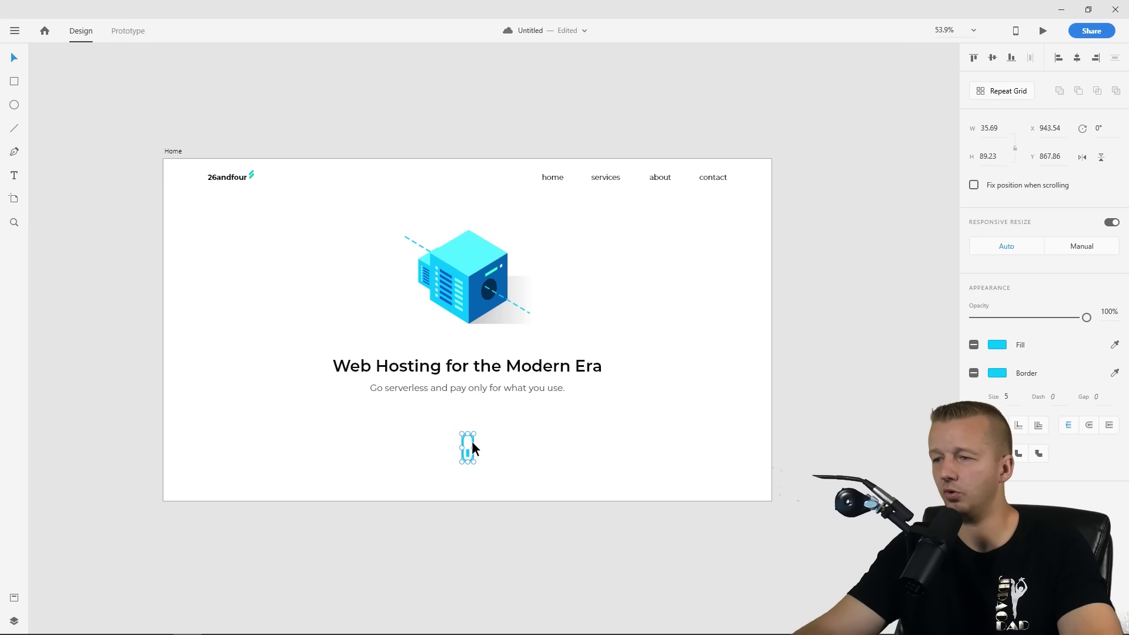
pyautogui.moveTo(474, 436); pyautogui.dragTo(473, 444)
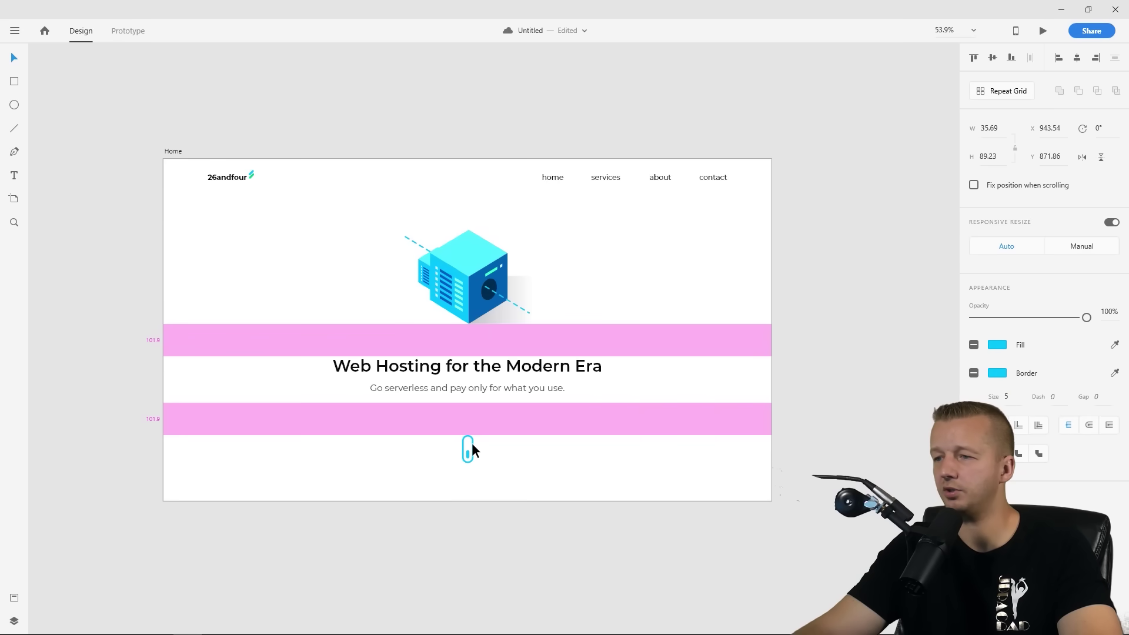
pyautogui.click(536, 465)
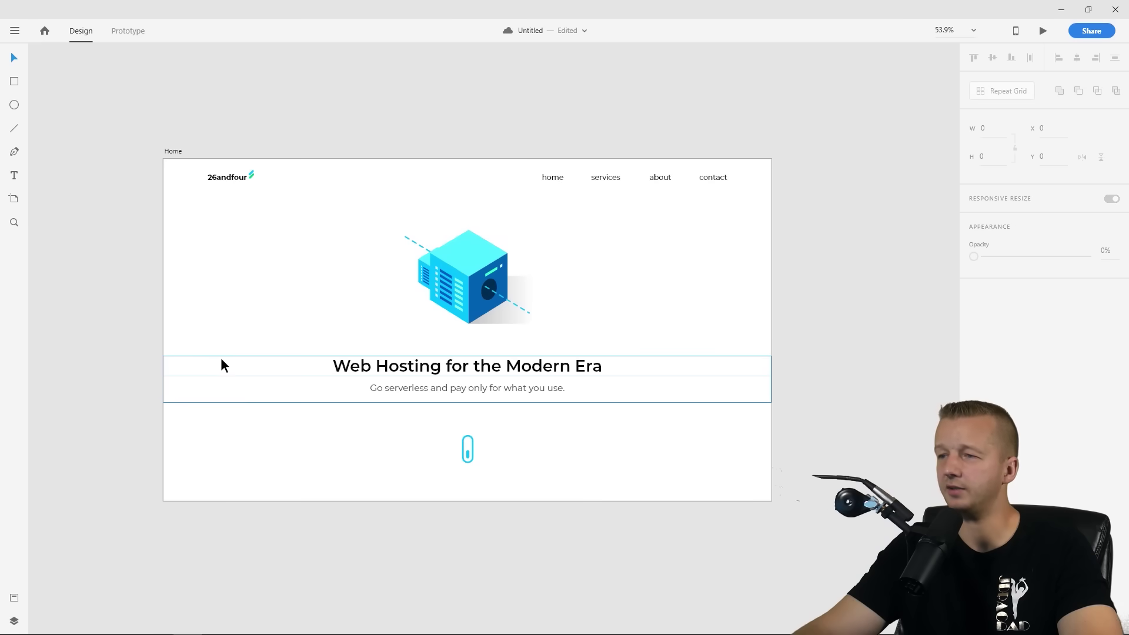
pyautogui.click(227, 362)
pyautogui.click(200, 326)
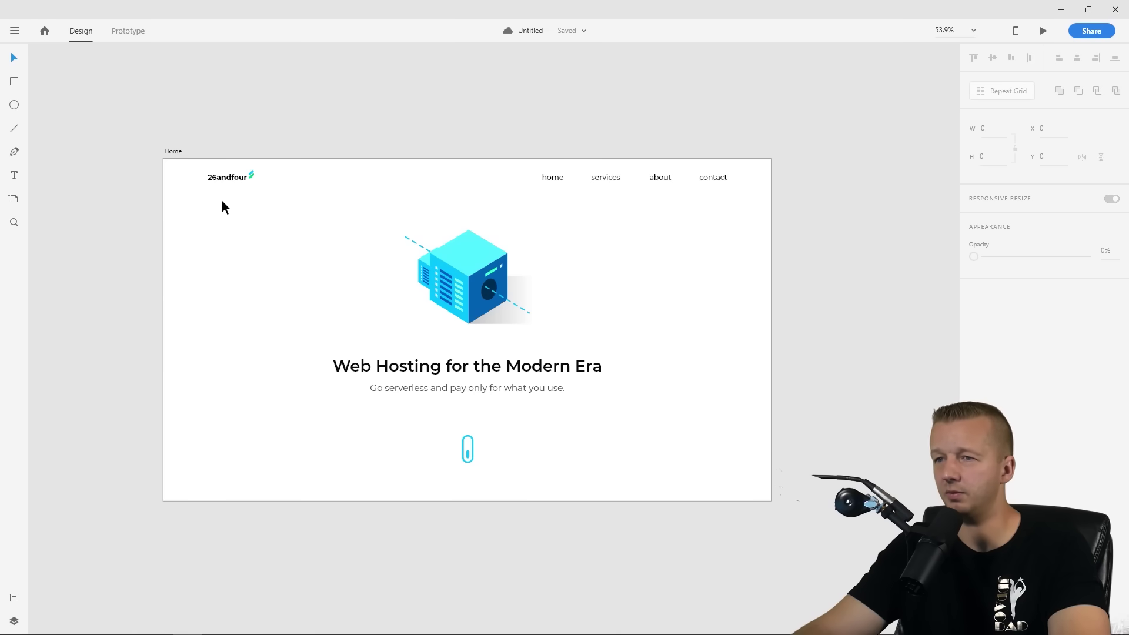
# Extend the Home artboard downward to a height of about 2614, making room for content below the hero section
pyautogui.click(172, 152)
pyautogui.scroll(-3, 552, 292)
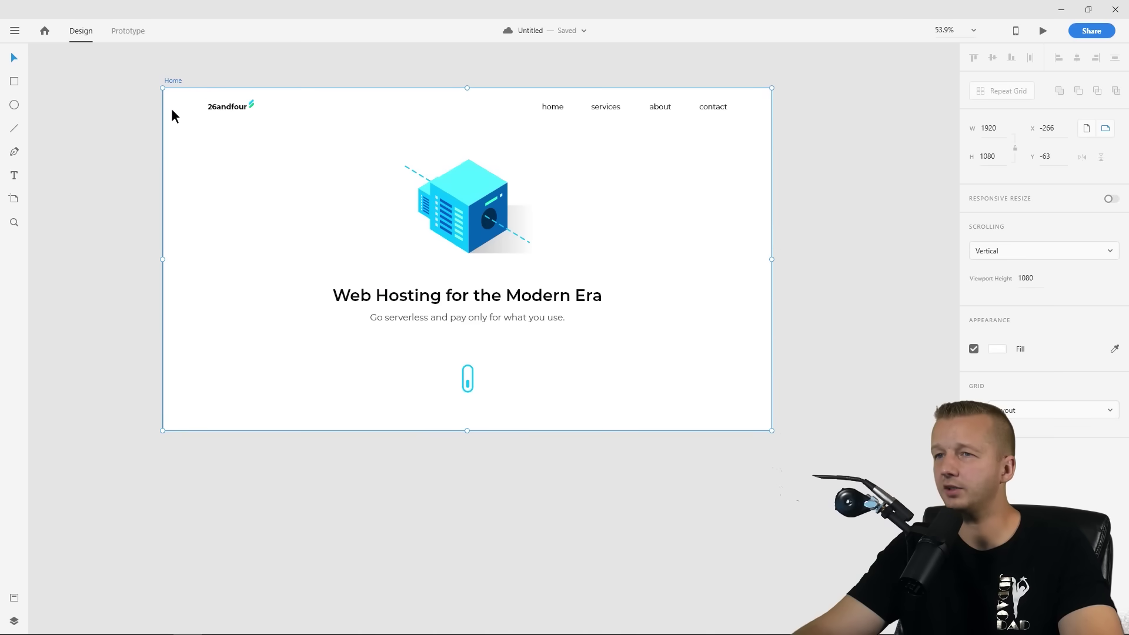
pyautogui.scroll(-5, 504, 464)
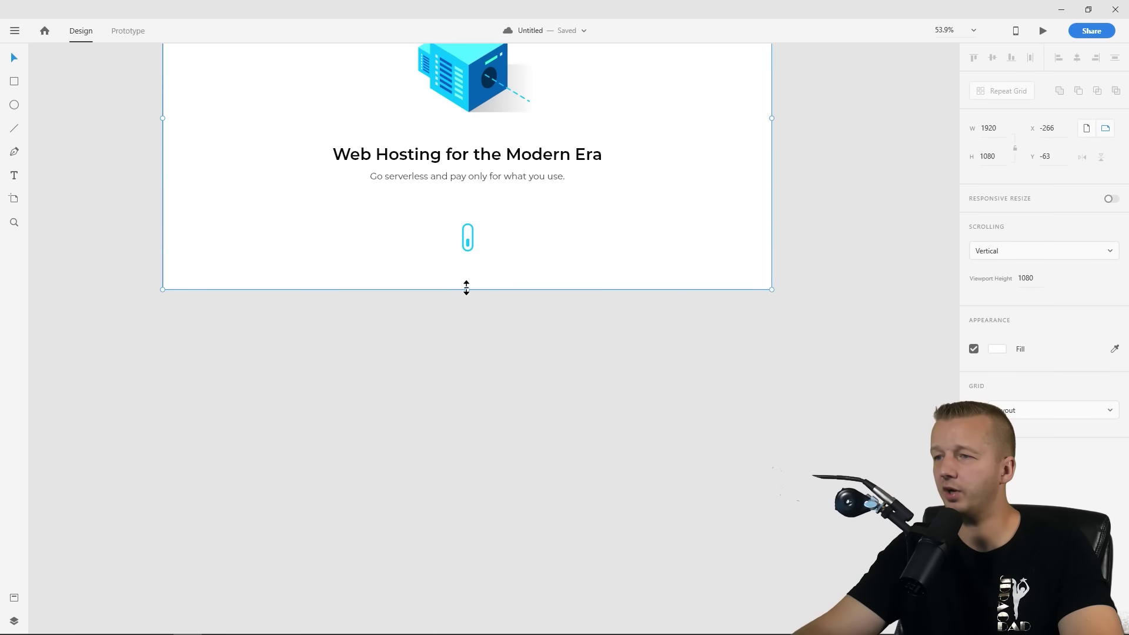
pyautogui.moveTo(467, 288); pyautogui.dragTo(466, 530)
pyautogui.moveTo(470, 599); pyautogui.dragTo(470, 604)
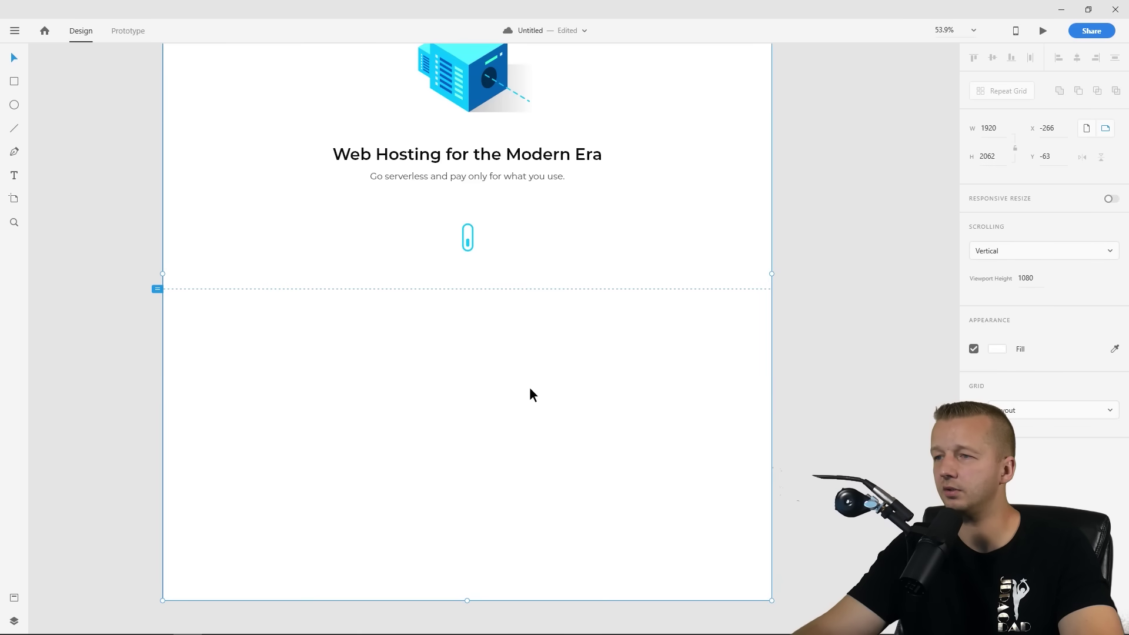
pyautogui.scroll(-3, 529, 388)
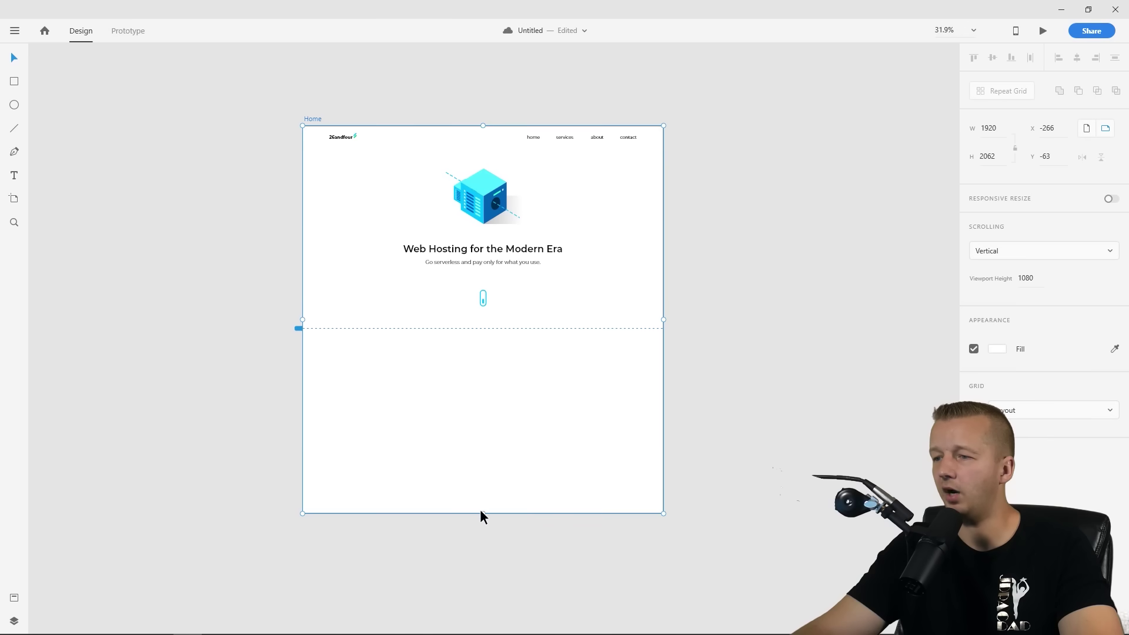
pyautogui.moveTo(484, 514); pyautogui.dragTo(484, 616)
pyautogui.scroll(-1, 524, 393)
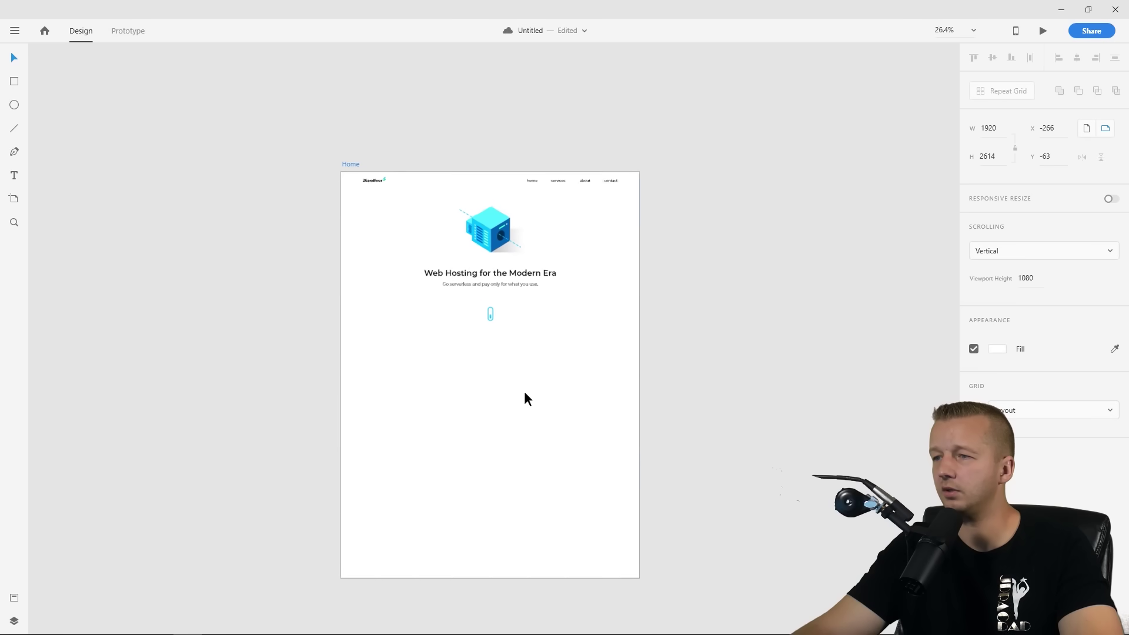
# Set the Home artboard's viewport height to 2614 by copying its full height value
pyautogui.scroll(3, 524, 393)
pyautogui.moveTo(522, 396); pyautogui.dragTo(529, 299)
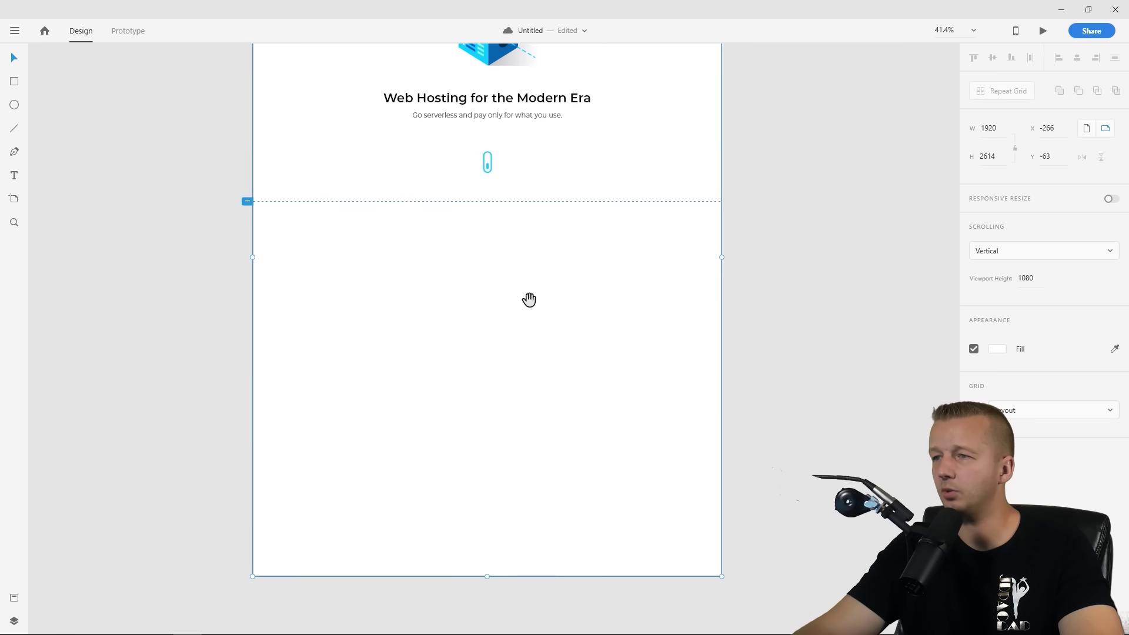
pyautogui.click(401, 214)
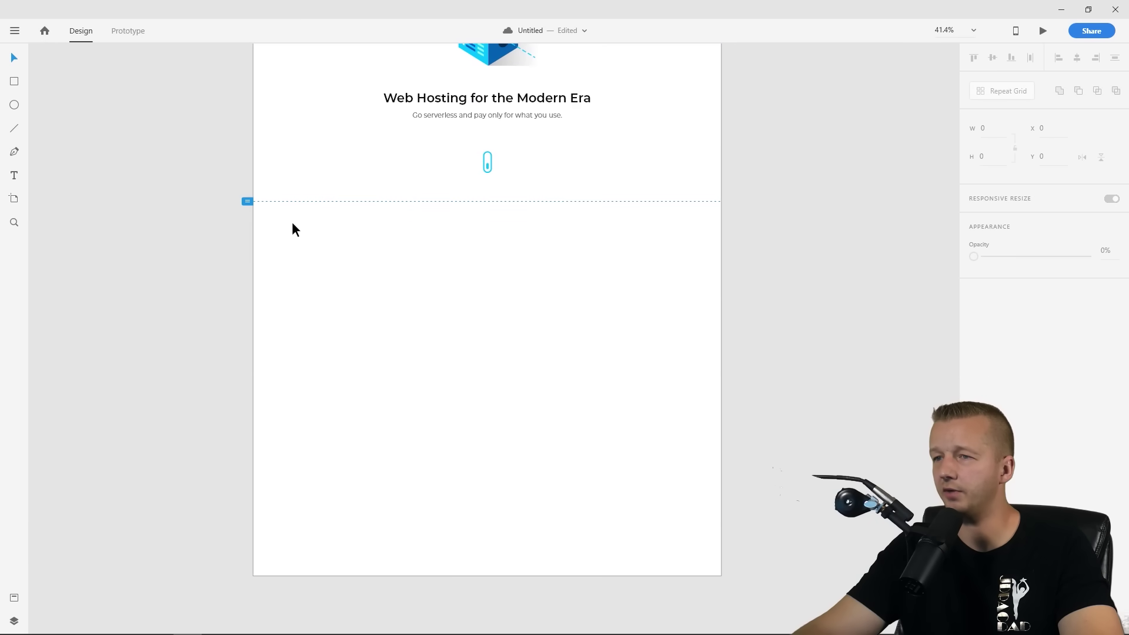
pyautogui.moveTo(310, 151); pyautogui.dragTo(297, 330)
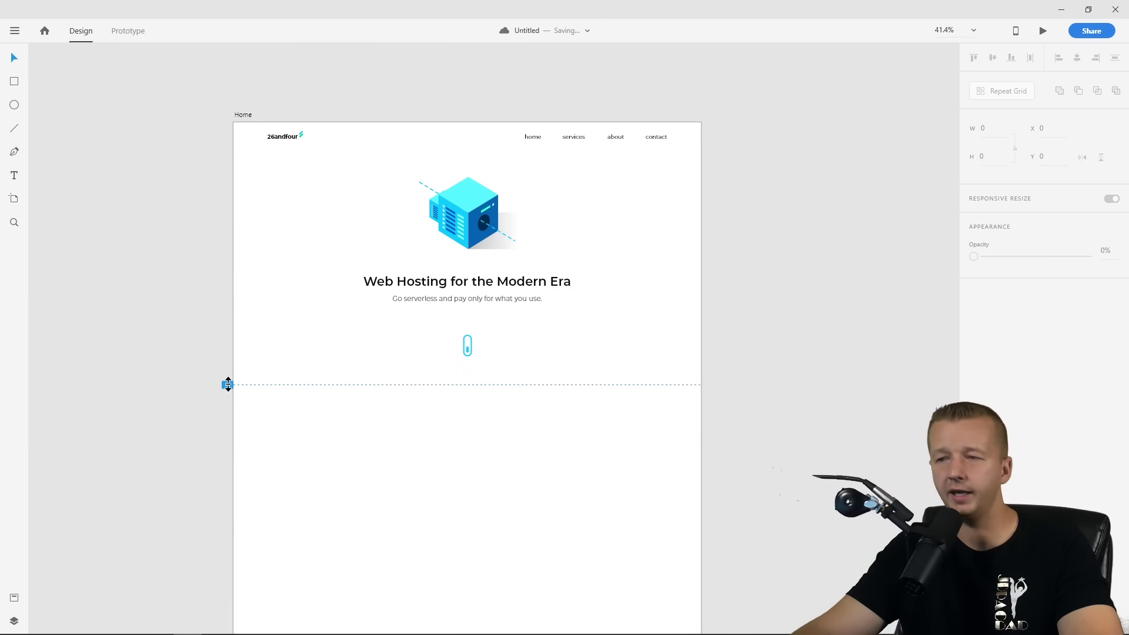
pyautogui.click(248, 116)
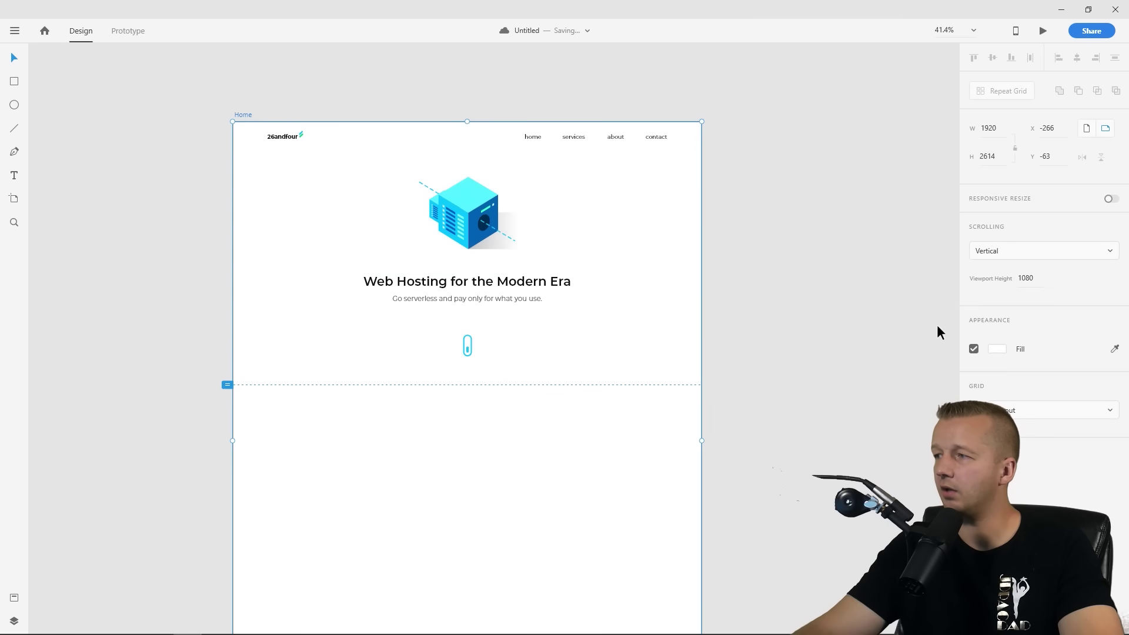
pyautogui.moveTo(1038, 279); pyautogui.dragTo(1018, 278)
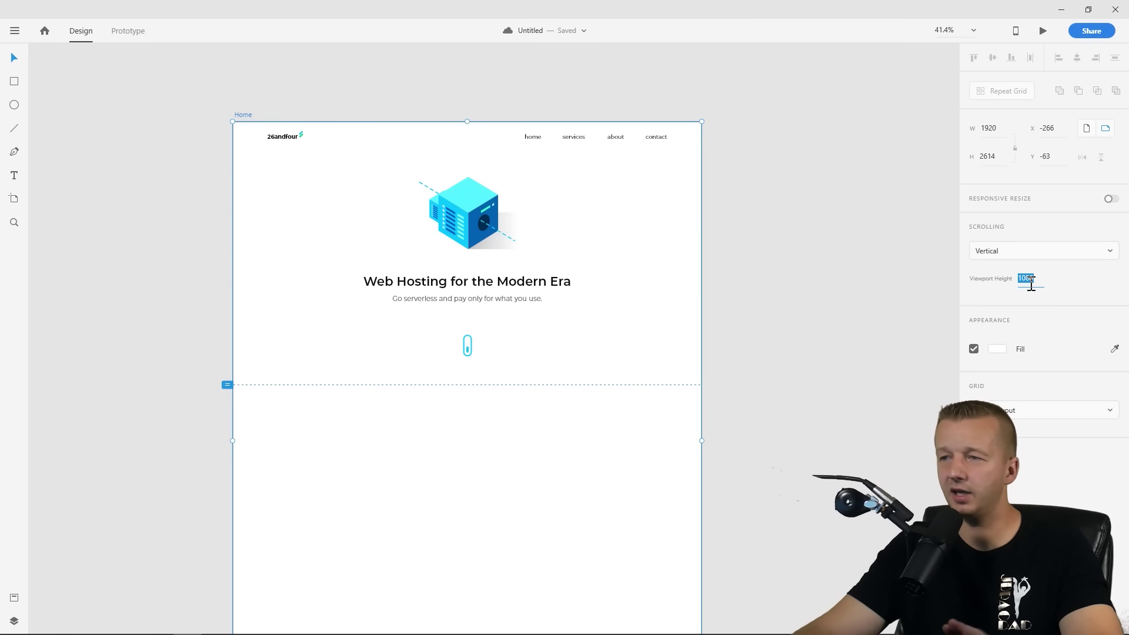
pyautogui.click(988, 159)
pyautogui.hotkey('ctrl', 'c')
pyautogui.moveTo(1038, 280); pyautogui.dragTo(1011, 280)
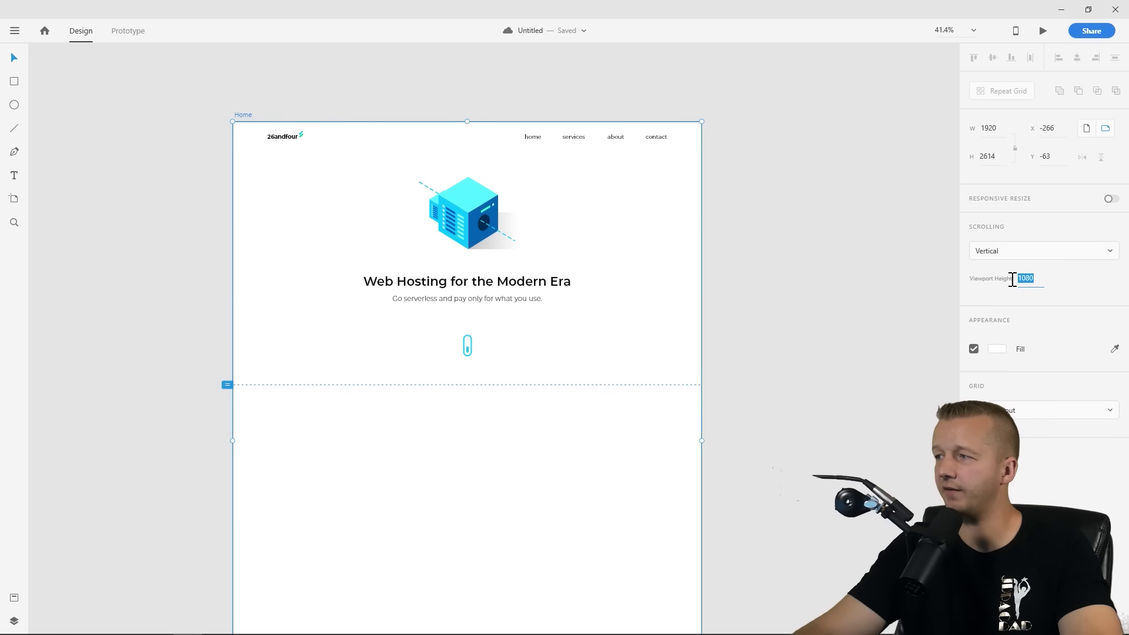
pyautogui.hotkey('ctrl', 'v')
pyautogui.press('Return')
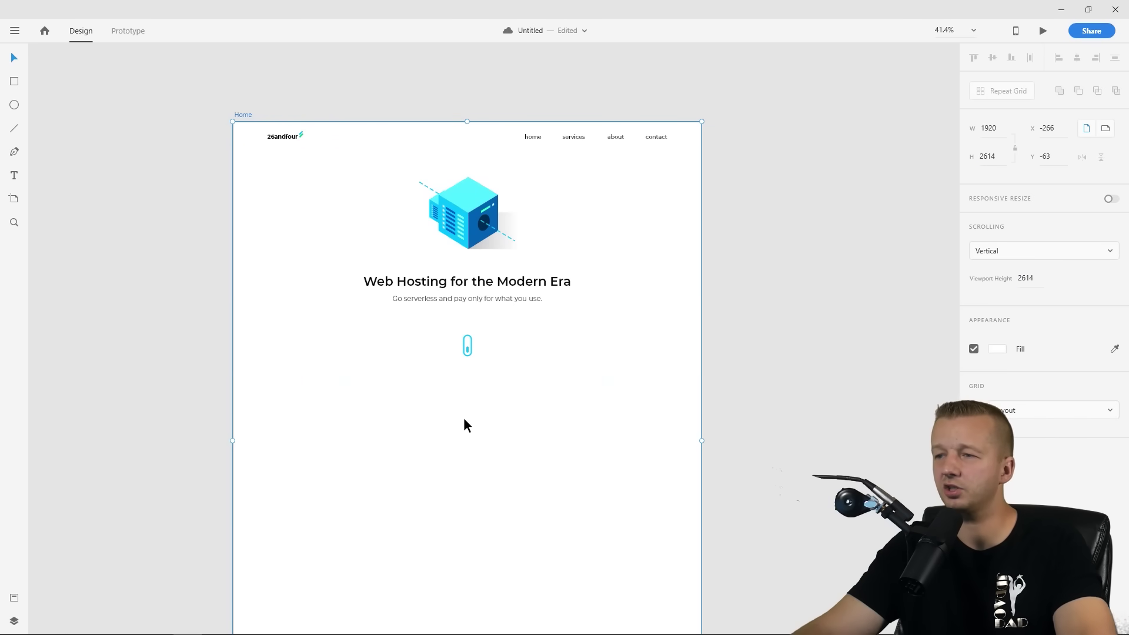
pyautogui.click(394, 390)
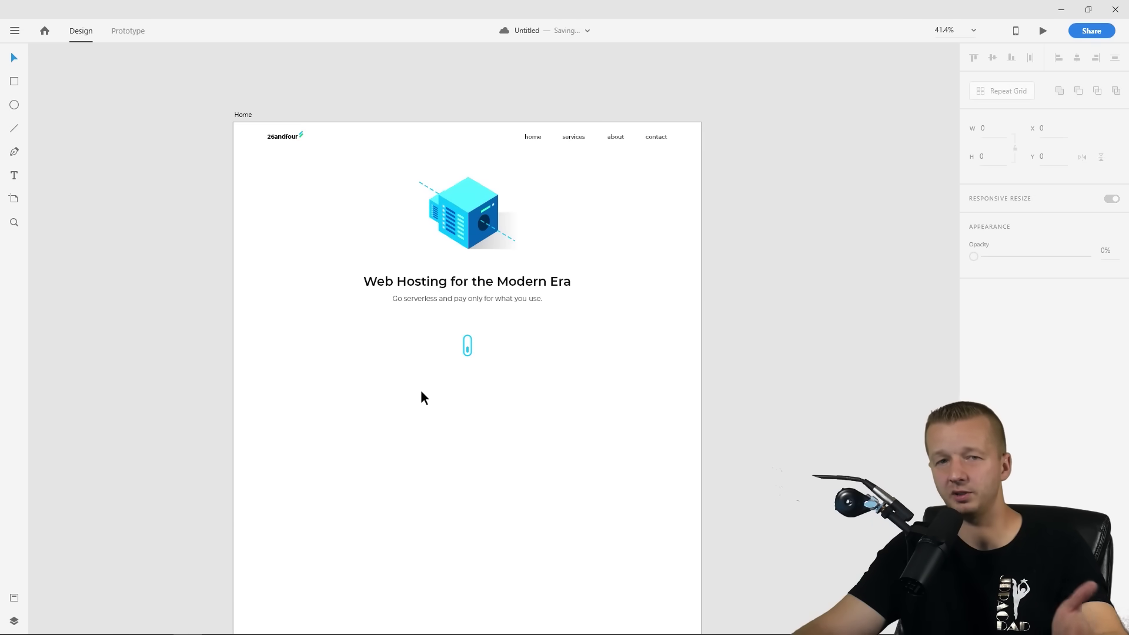
pyautogui.scroll(-3, 349, 369)
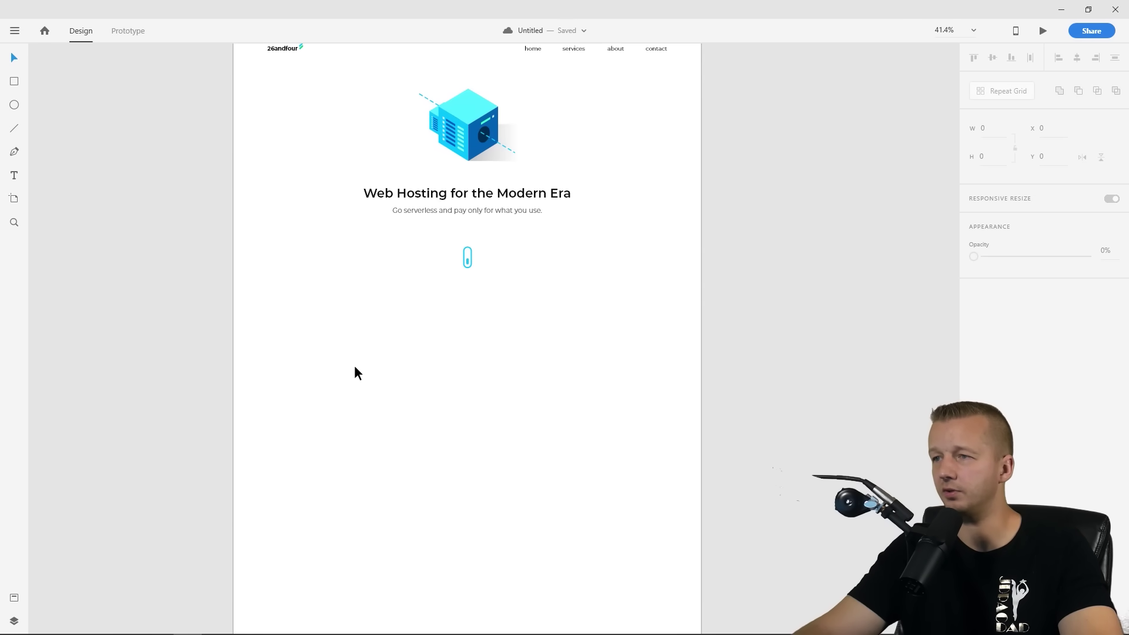
pyautogui.scroll(-1, 360, 354)
pyautogui.scroll(2, 360, 354)
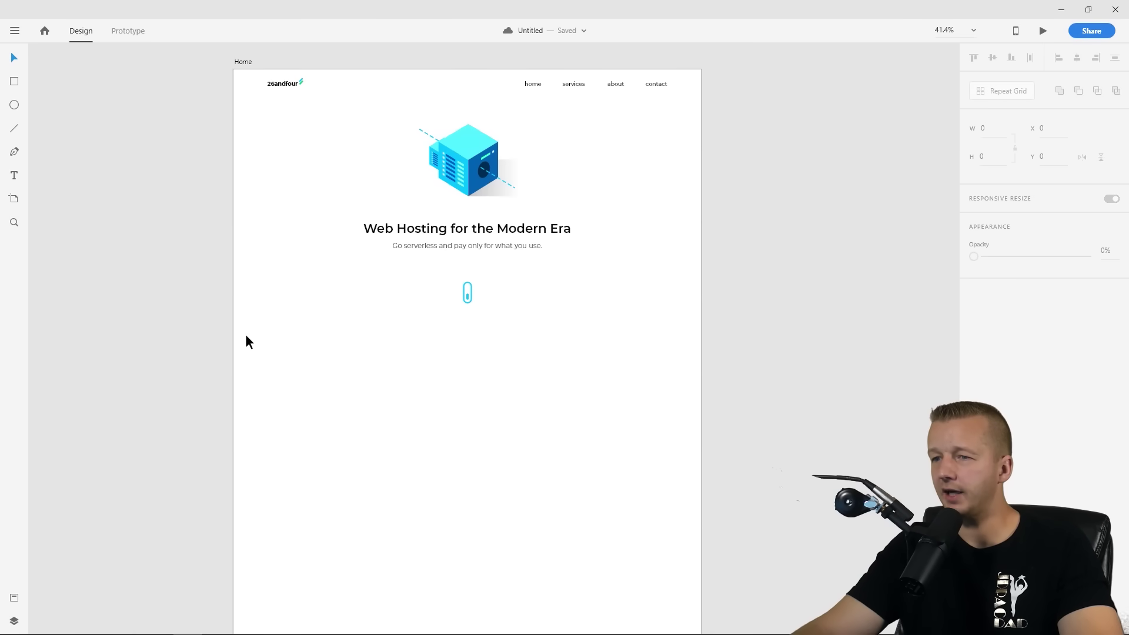
pyautogui.moveTo(235, 331); pyautogui.dragTo(657, 474)
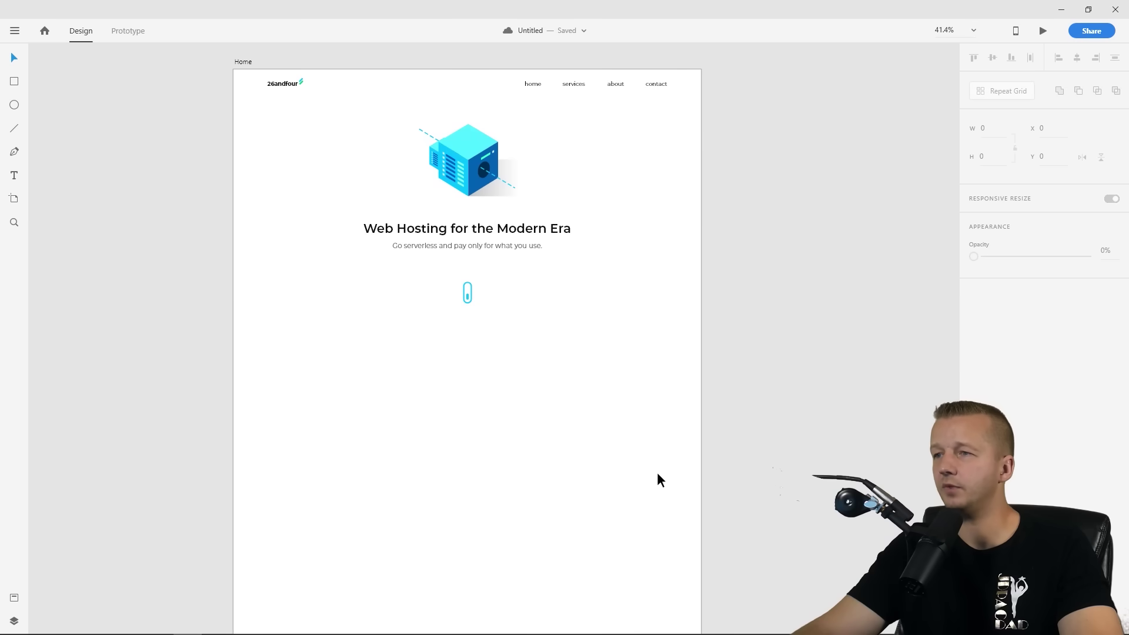
pyautogui.moveTo(234, 69); pyautogui.dragTo(700, 337)
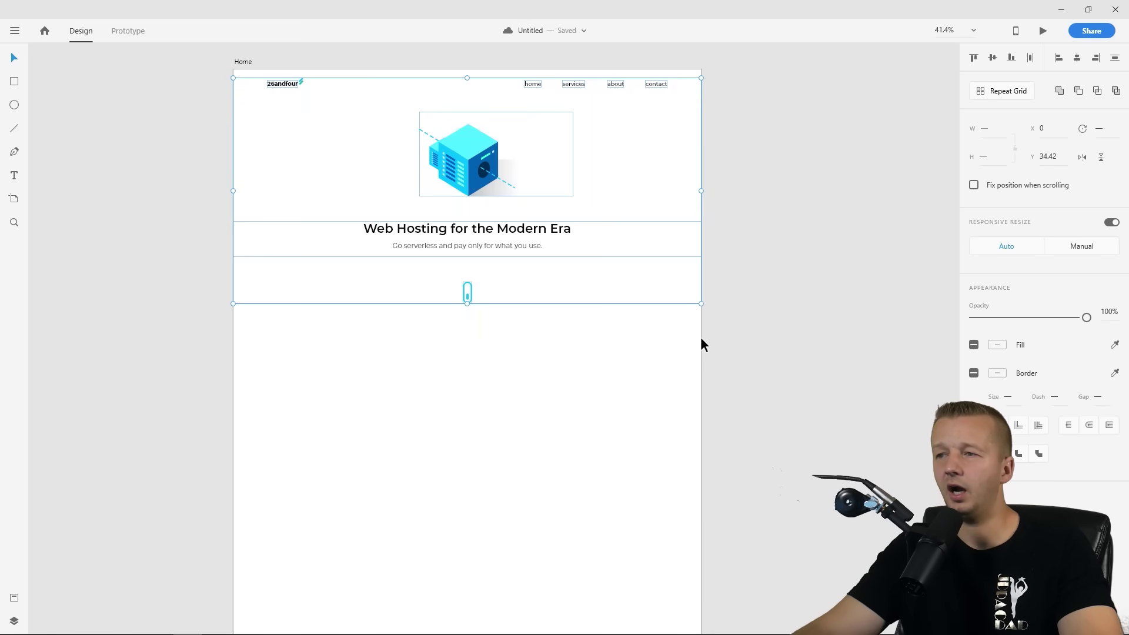
pyautogui.click(701, 337)
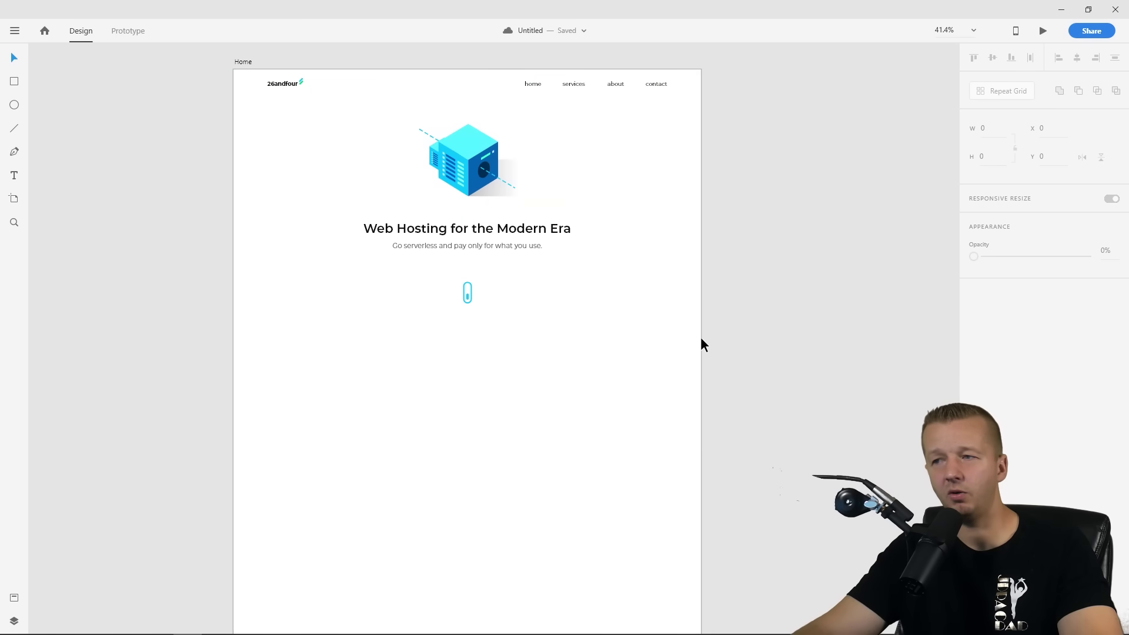
pyautogui.moveTo(232, 323); pyautogui.dragTo(702, 501)
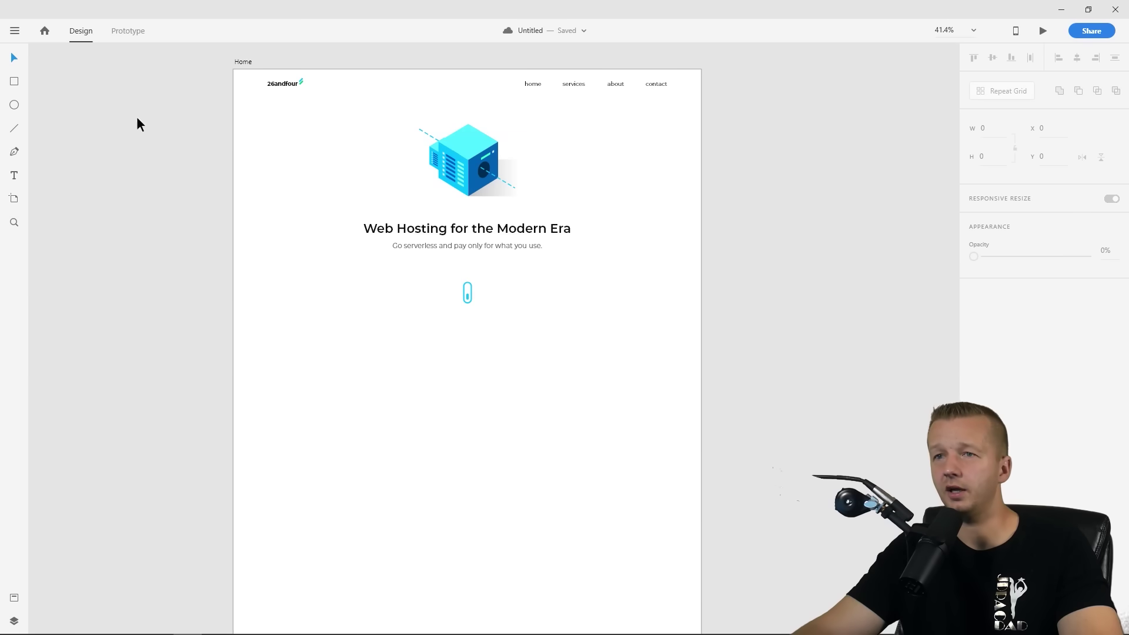
# Draw a borderless 1920 by 791 rectangle across the artboard below the scroll icon, filled with the saved cyan swatch and placed at Y 1108
pyautogui.click(14, 82)
pyautogui.moveTo(234, 346); pyautogui.dragTo(701, 538)
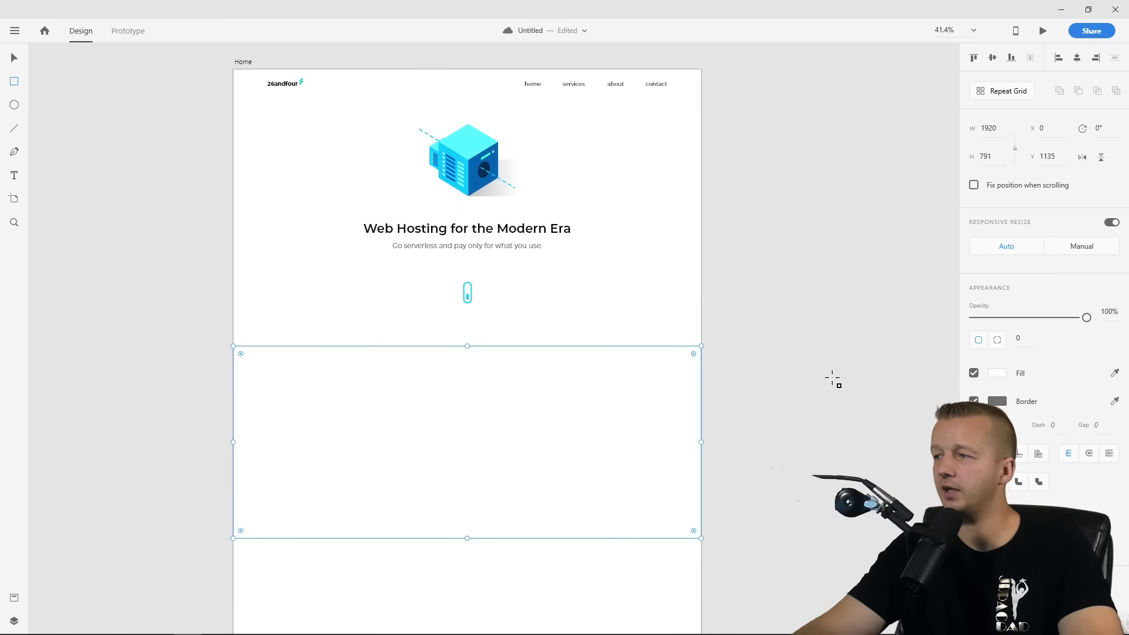
pyautogui.click(974, 401)
pyautogui.click(998, 373)
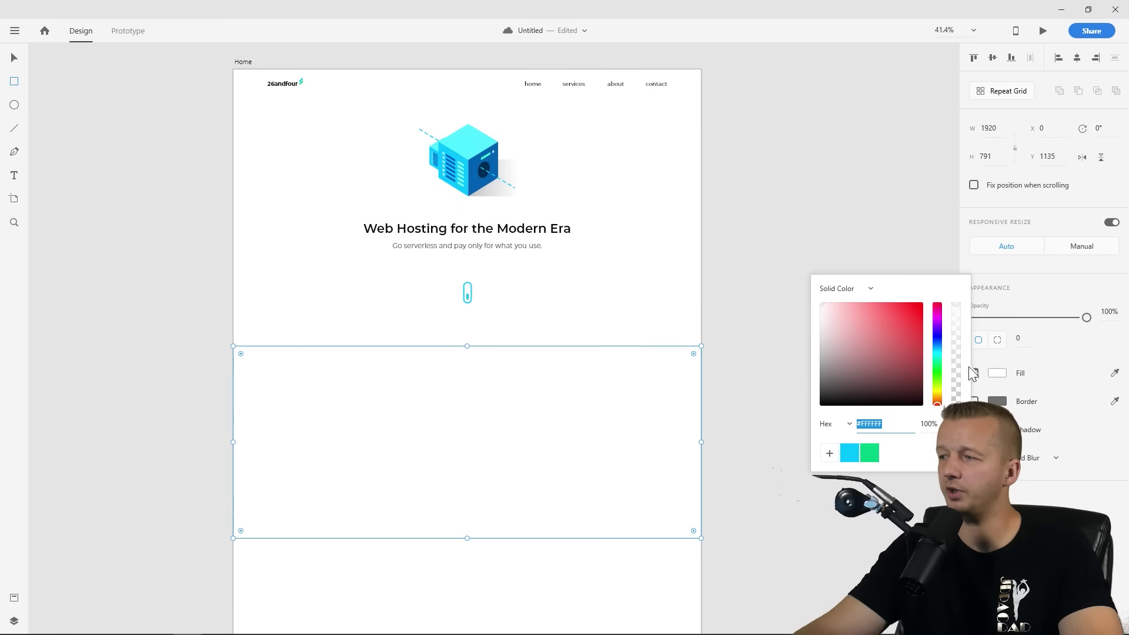
pyautogui.click(849, 452)
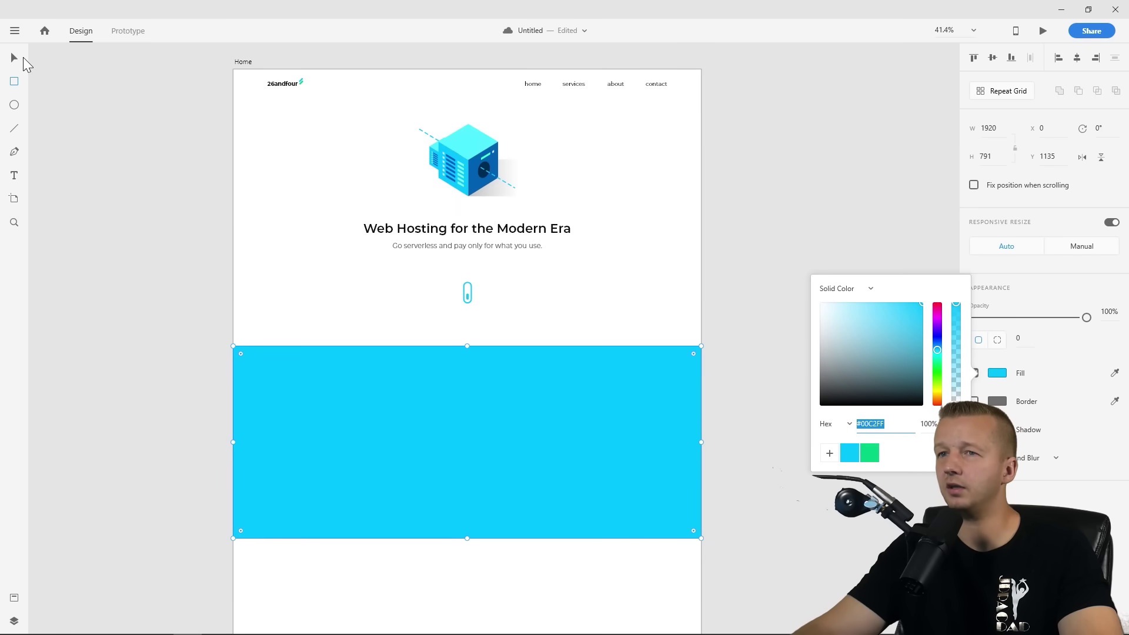
pyautogui.click(16, 58)
pyautogui.click(123, 127)
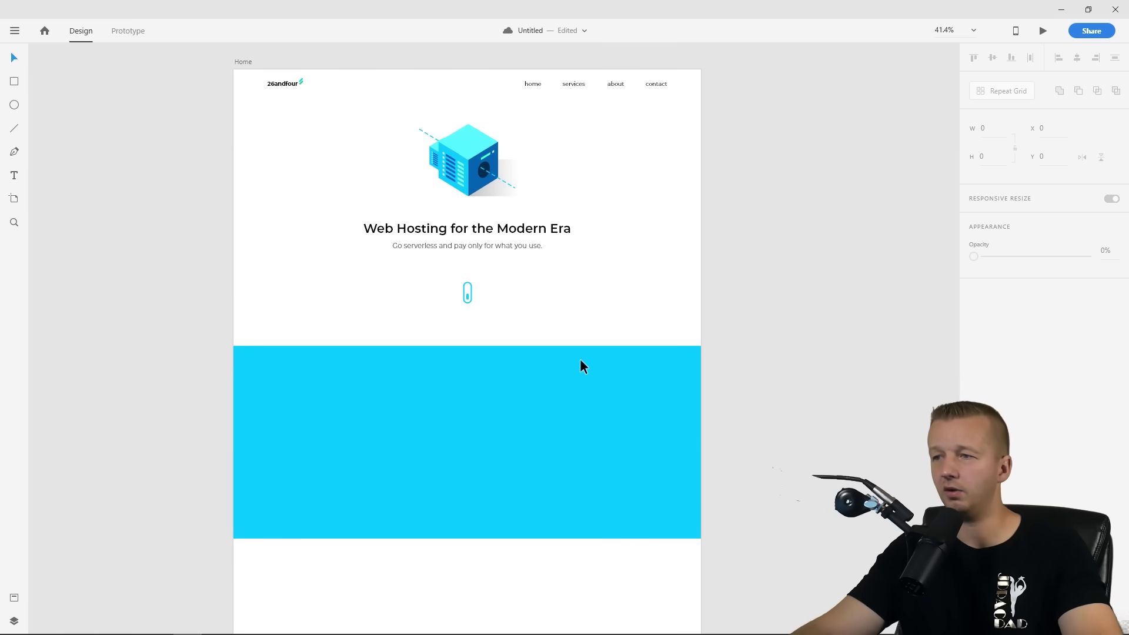
pyautogui.moveTo(552, 418); pyautogui.dragTo(552, 412)
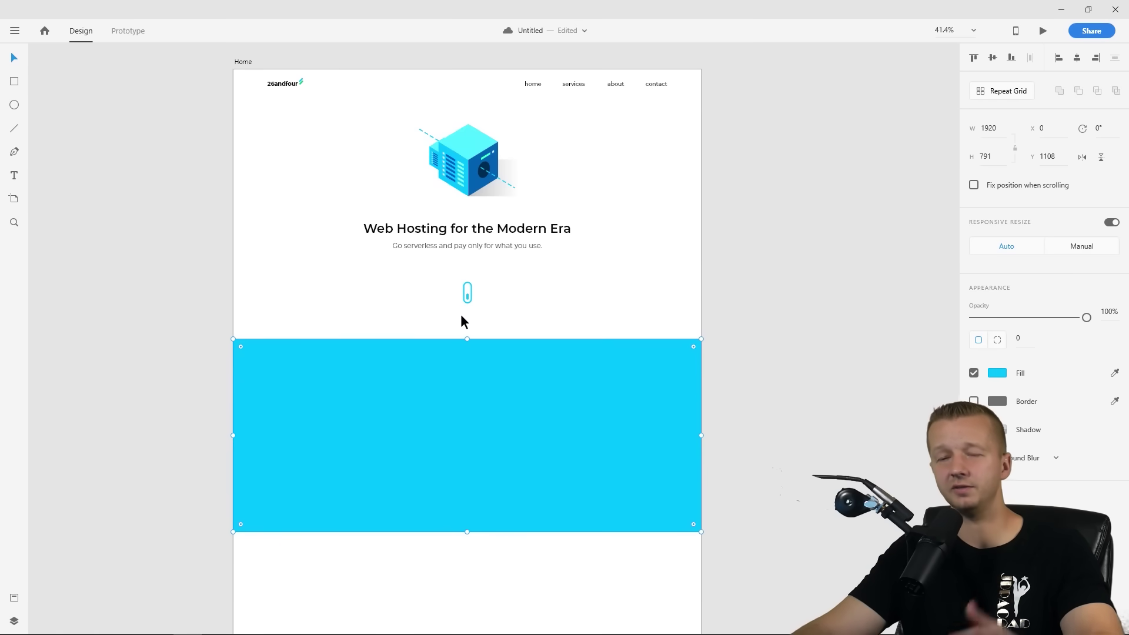
pyautogui.click(463, 319)
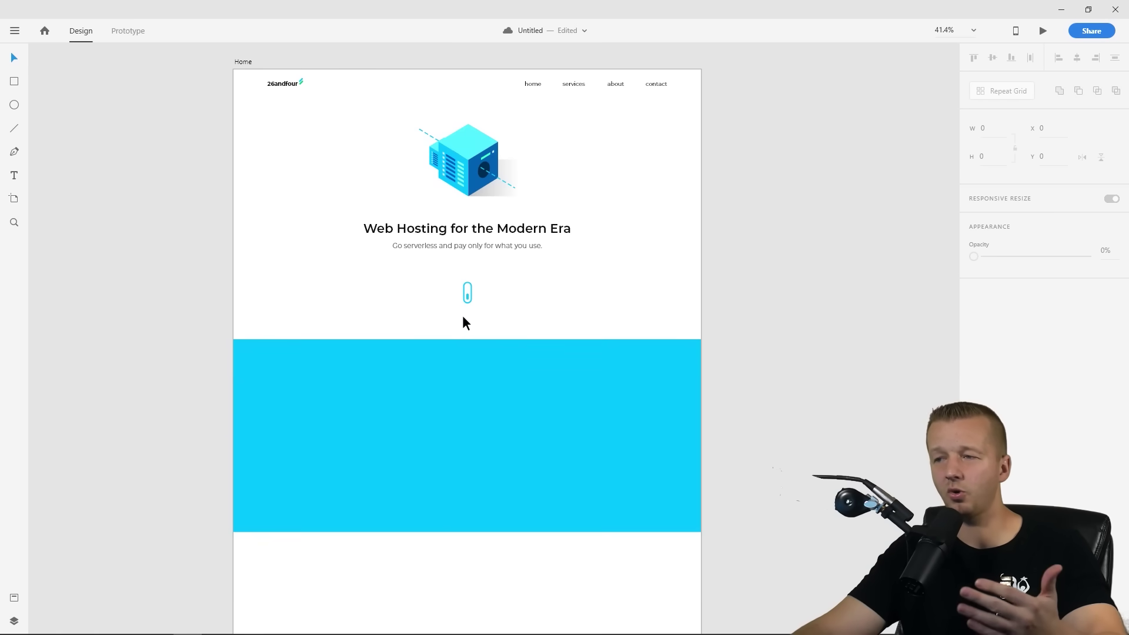
pyautogui.click(514, 340)
pyautogui.click(603, 305)
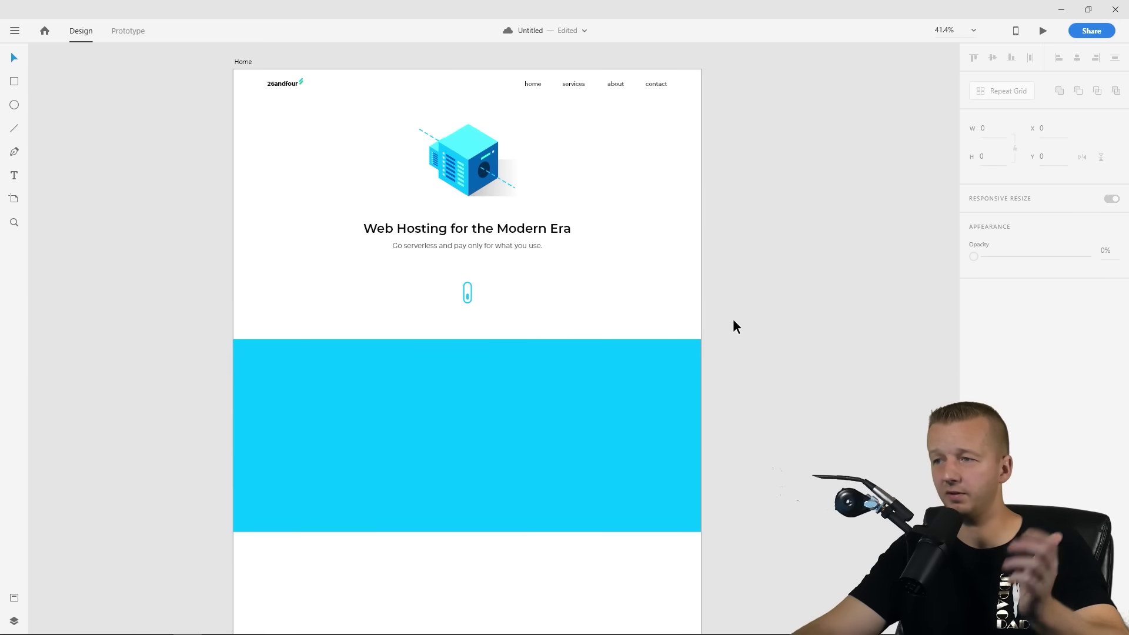
pyautogui.click(661, 369)
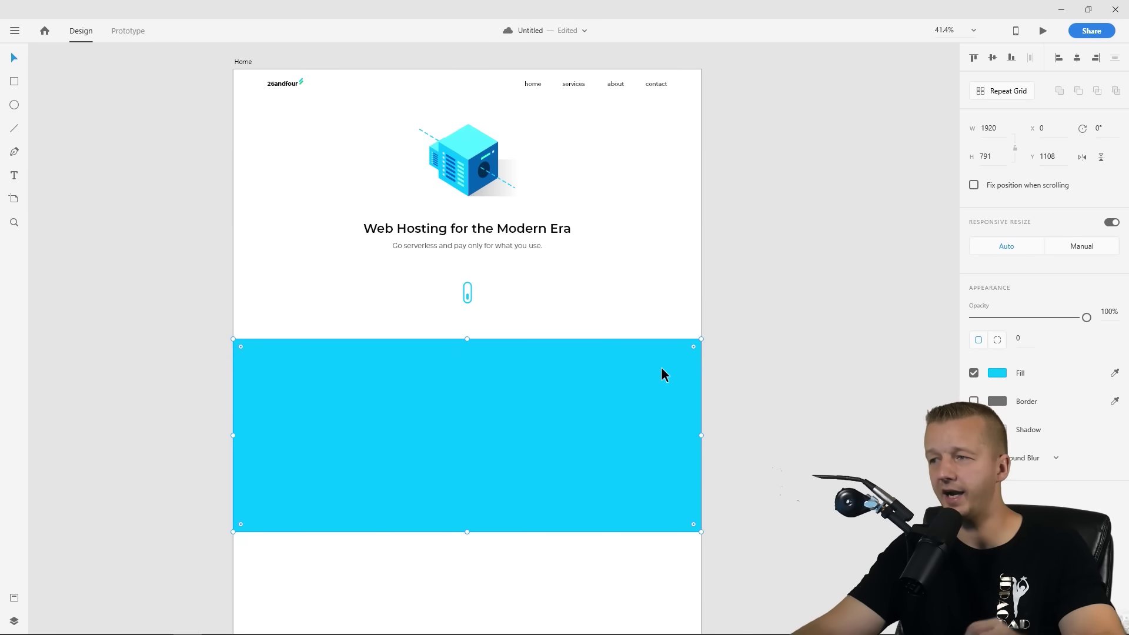
pyautogui.click(698, 321)
pyautogui.click(619, 377)
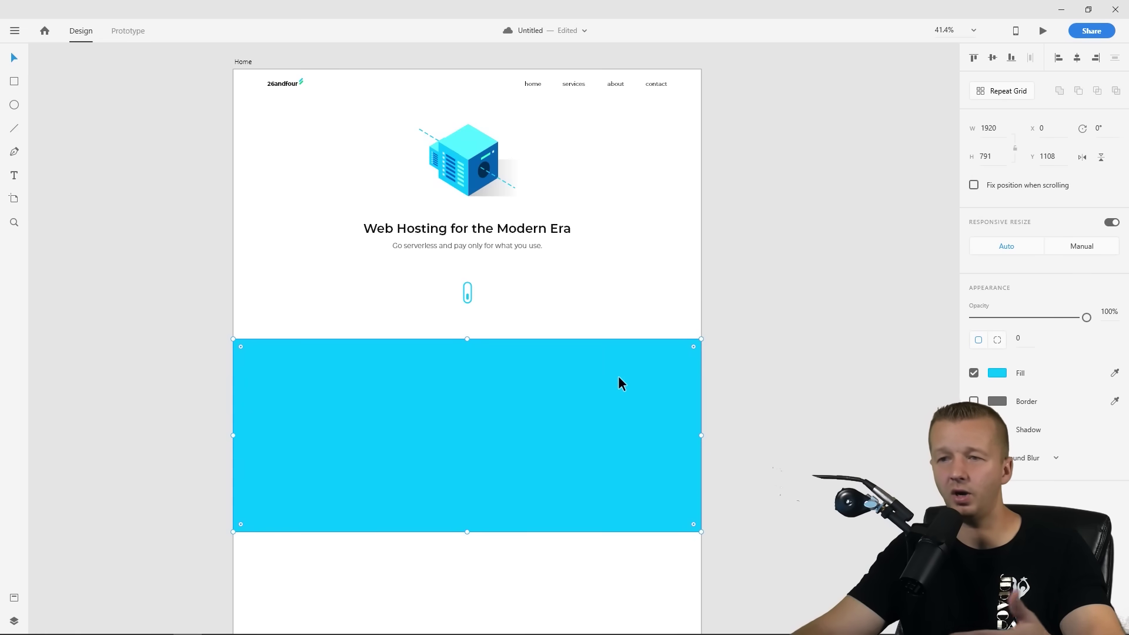
pyautogui.click(703, 305)
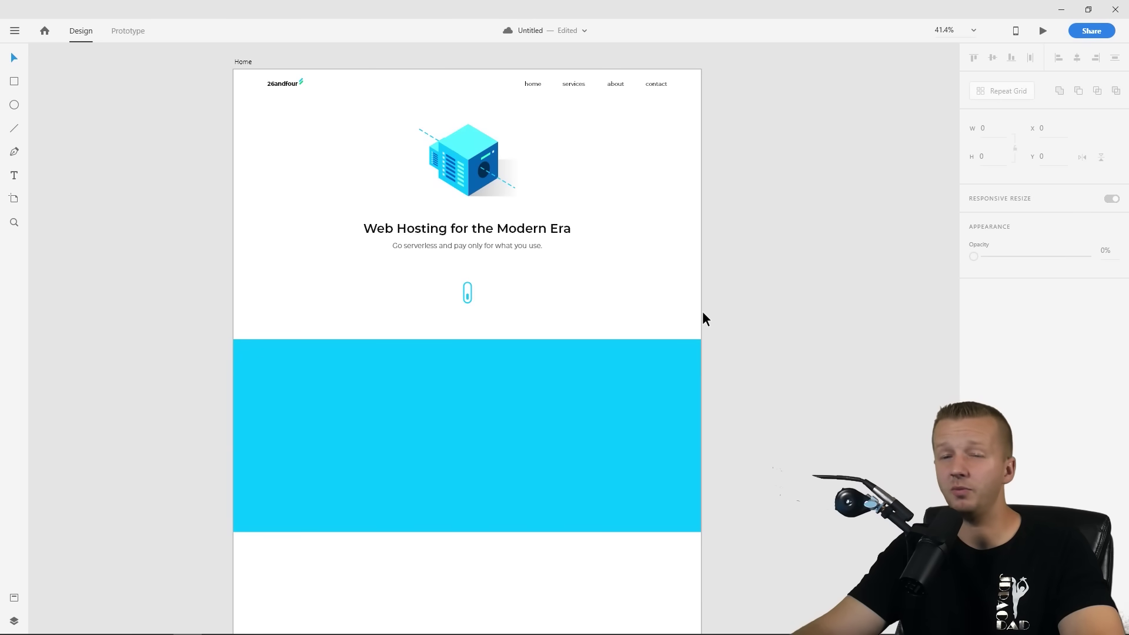
# Slant the cyan rectangle's upper edge by raising its right corner to about Y 1026 and lowering its left corner to about Y 1130
pyautogui.click(604, 382)
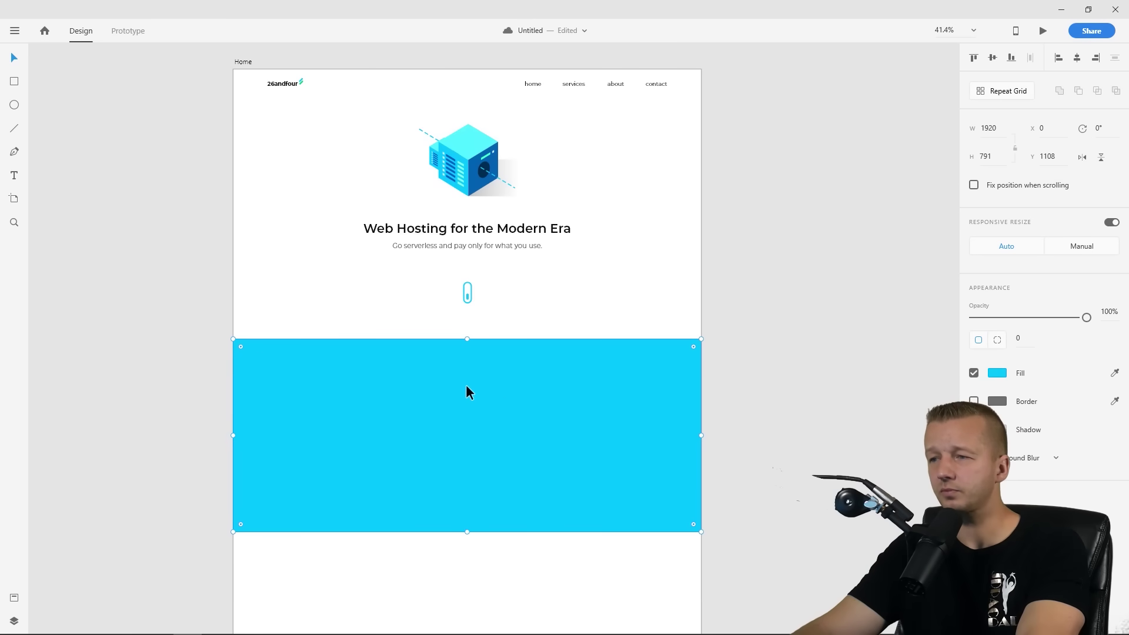
pyautogui.doubleClick(667, 372)
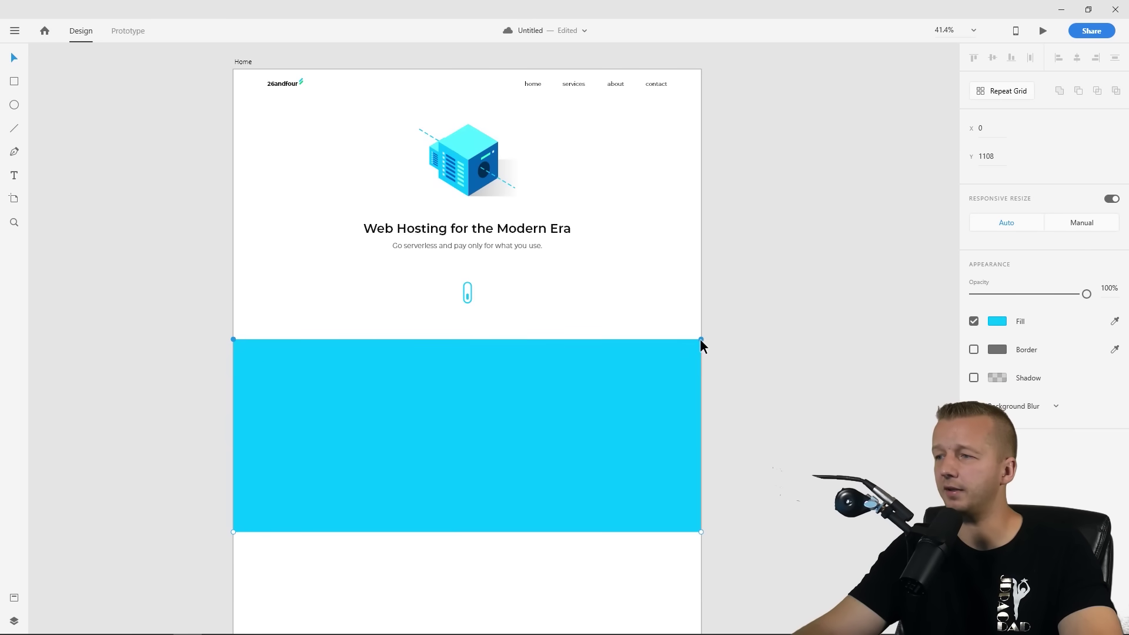
pyautogui.moveTo(700, 339); pyautogui.dragTo(701, 318)
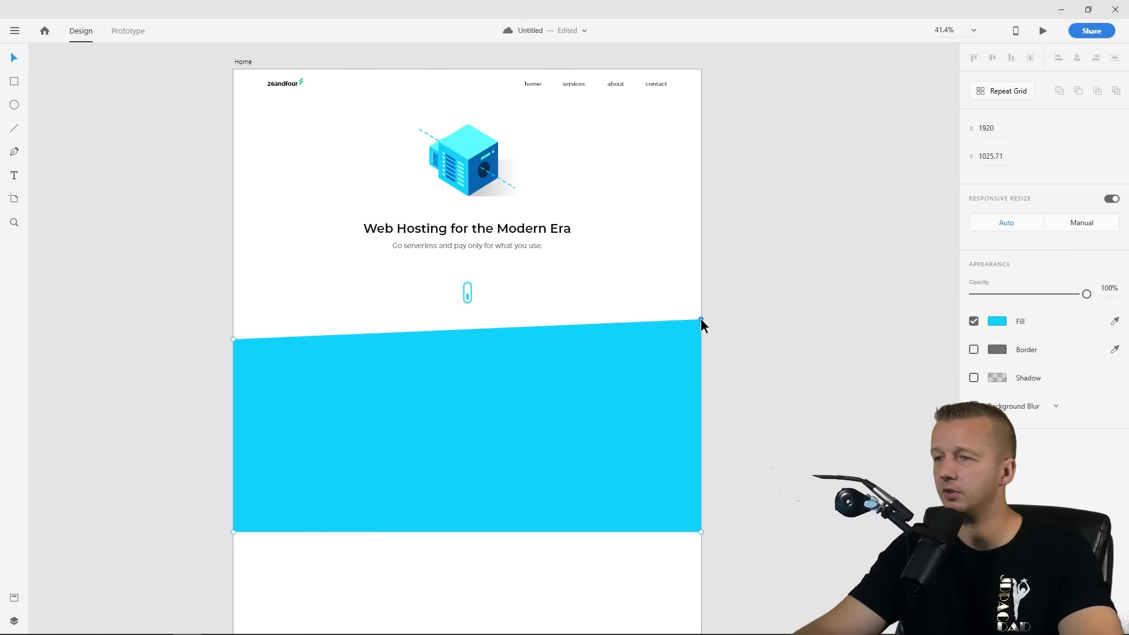
pyautogui.moveTo(234, 339); pyautogui.dragTo(234, 345)
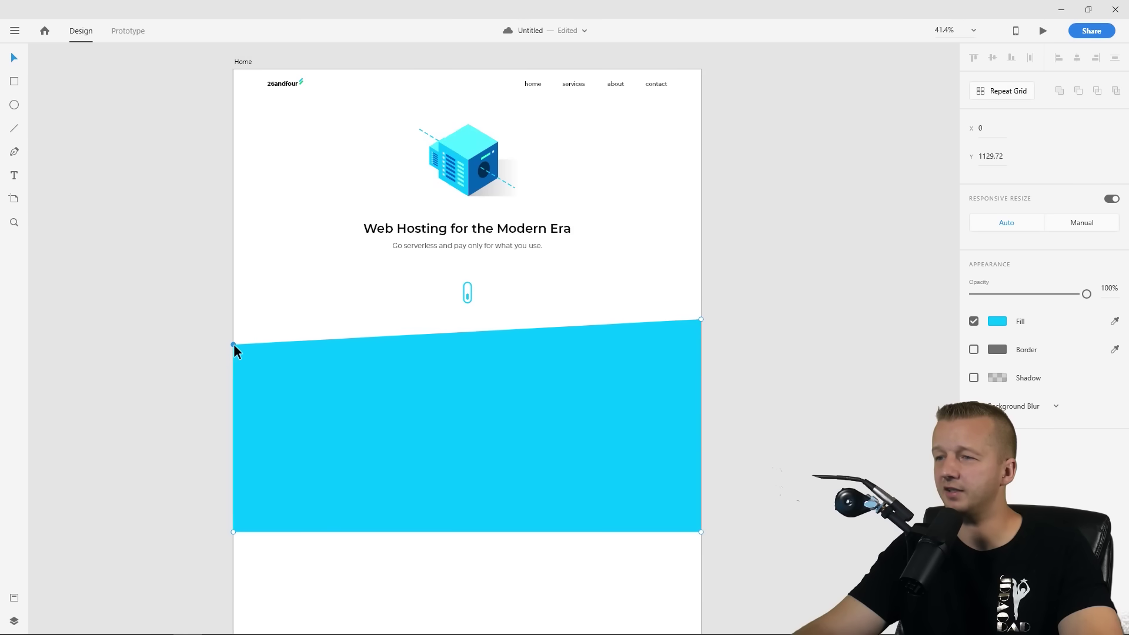
pyautogui.click(133, 326)
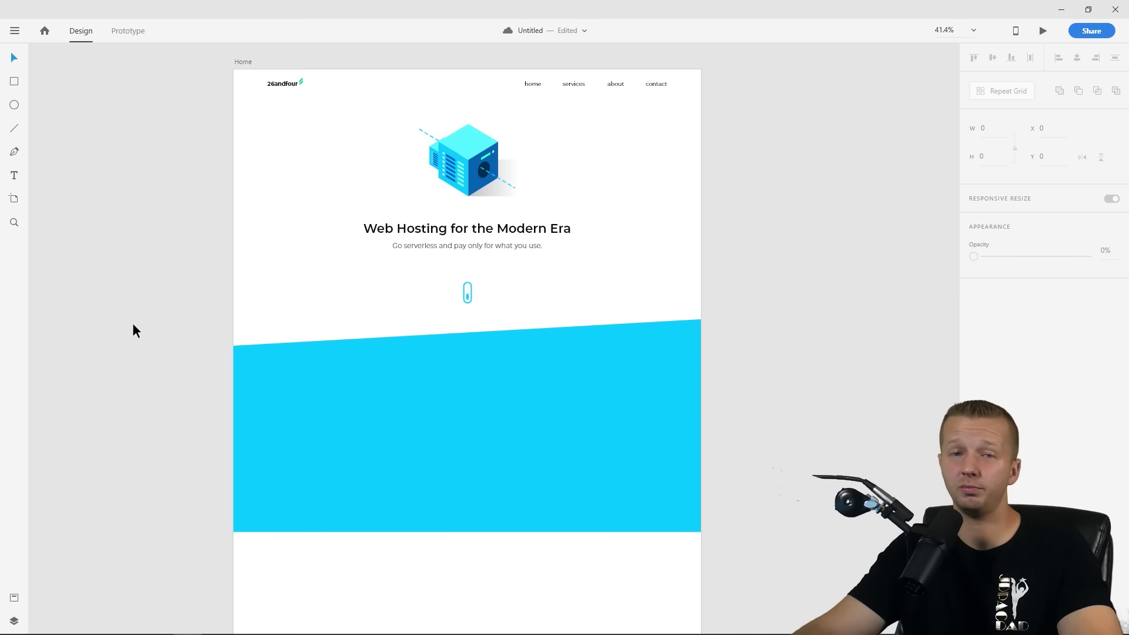
# Delete the slanted cyan shape below the scroll icon
pyautogui.click(599, 421)
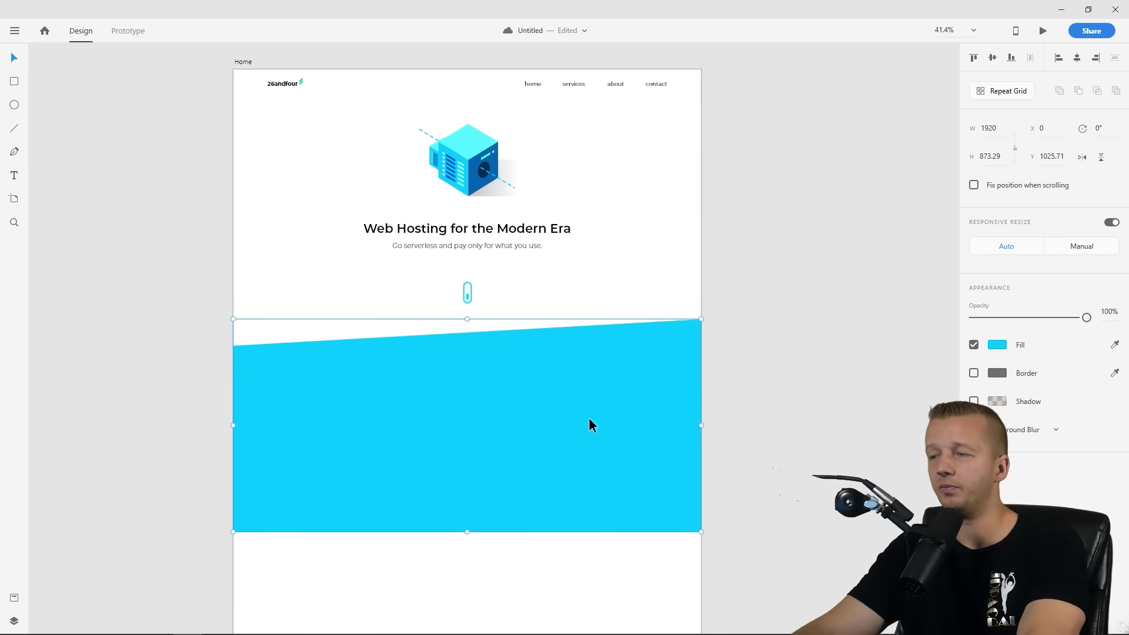
pyautogui.press('Delete')
# Start a Pen path at the artboard's right edge, about Y 984, with smooth curve points at about X 1810, Y 1094 and X 95, Y 1281
pyautogui.click(14, 151)
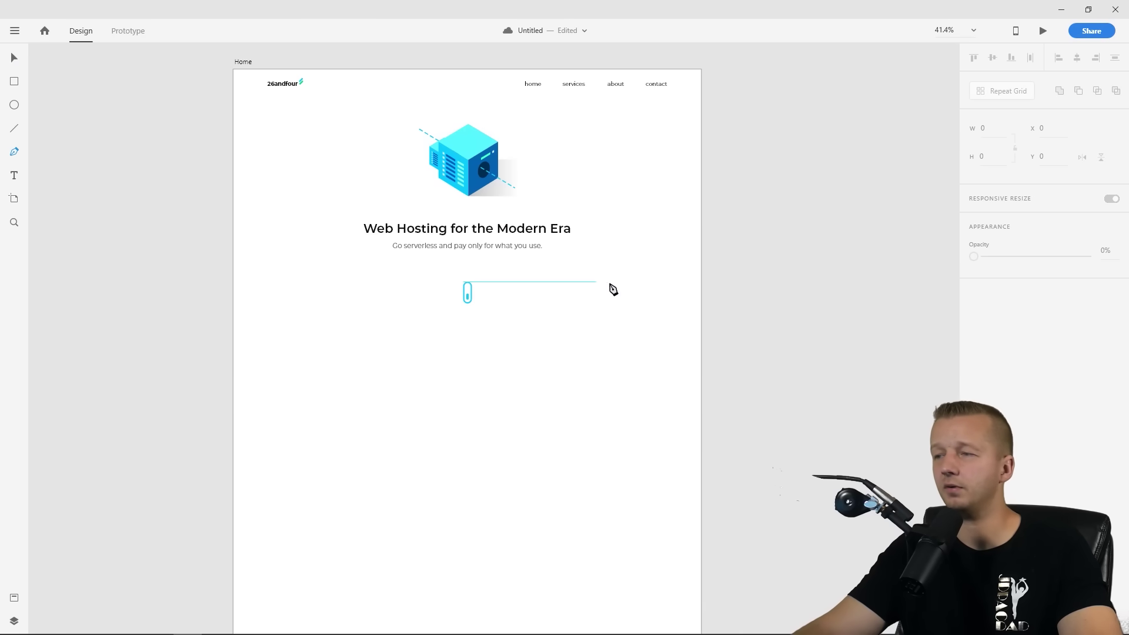
pyautogui.scroll(2, 705, 315)
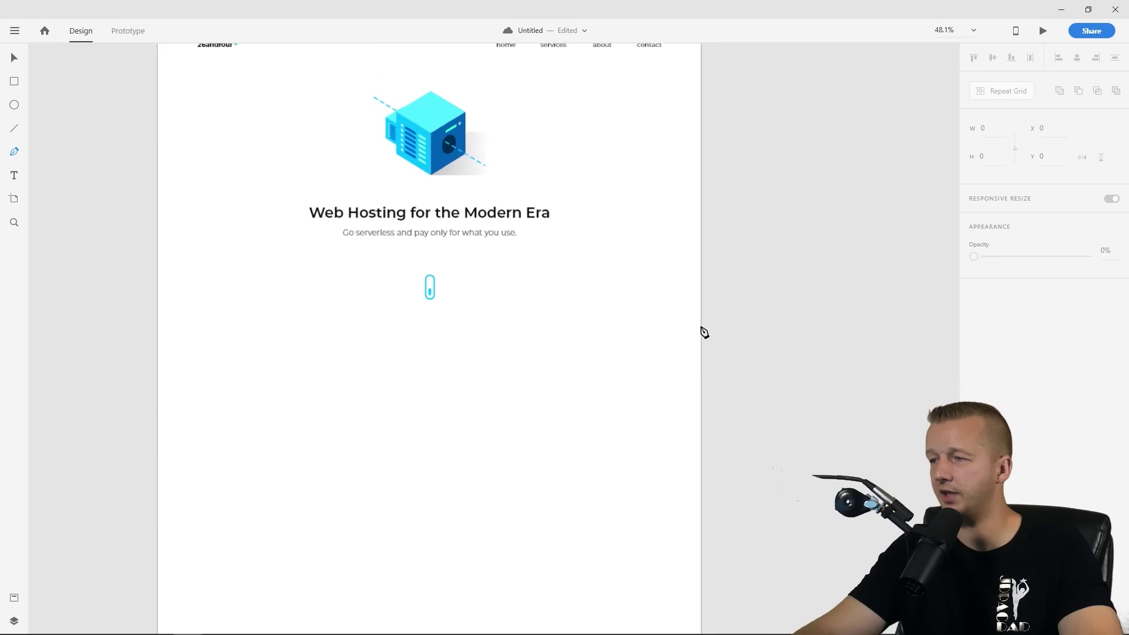
pyautogui.click(702, 305)
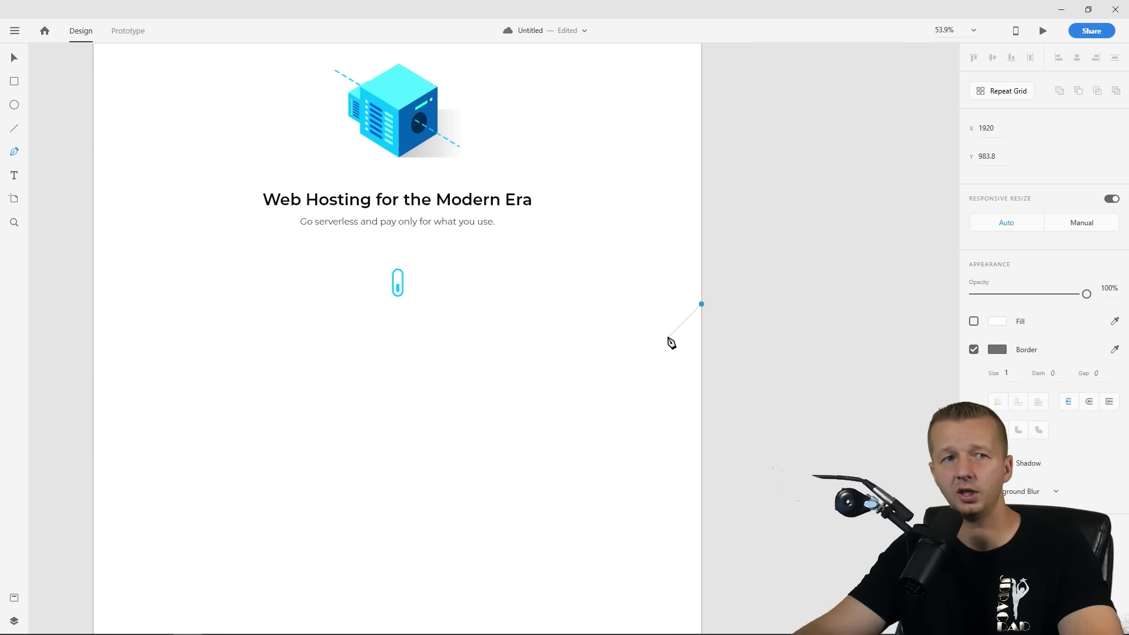
pyautogui.moveTo(666, 339); pyautogui.dragTo(635, 351)
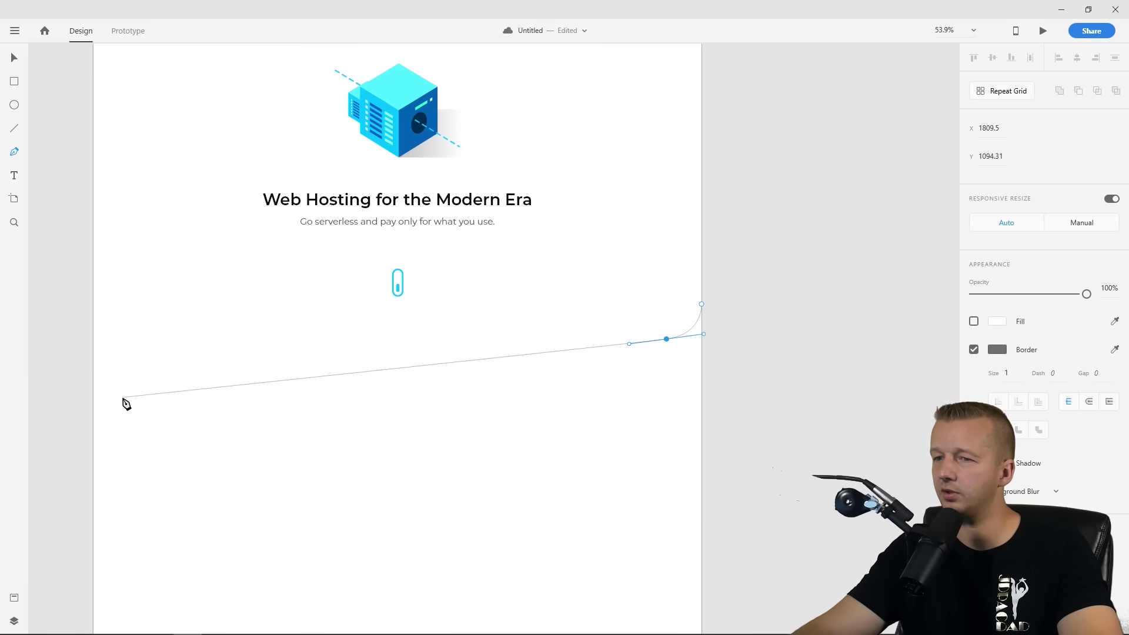
pyautogui.moveTo(123, 398); pyautogui.dragTo(95, 402)
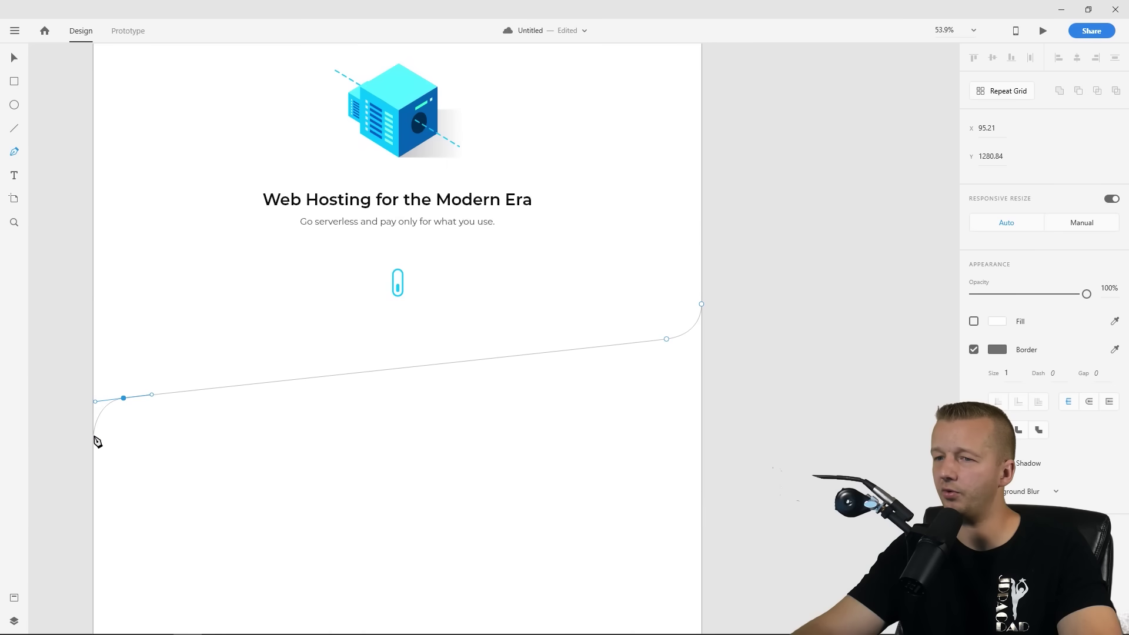
# Continue the path to a point on the artboard's left edge and nudge that point up to about Y 1381
pyautogui.click(94, 437)
pyautogui.press('Up')
pyautogui.press('Up')
pyautogui.press('Up')
pyautogui.press('Up')
pyautogui.press('Up')
pyautogui.press('Up')
pyautogui.press('Up')
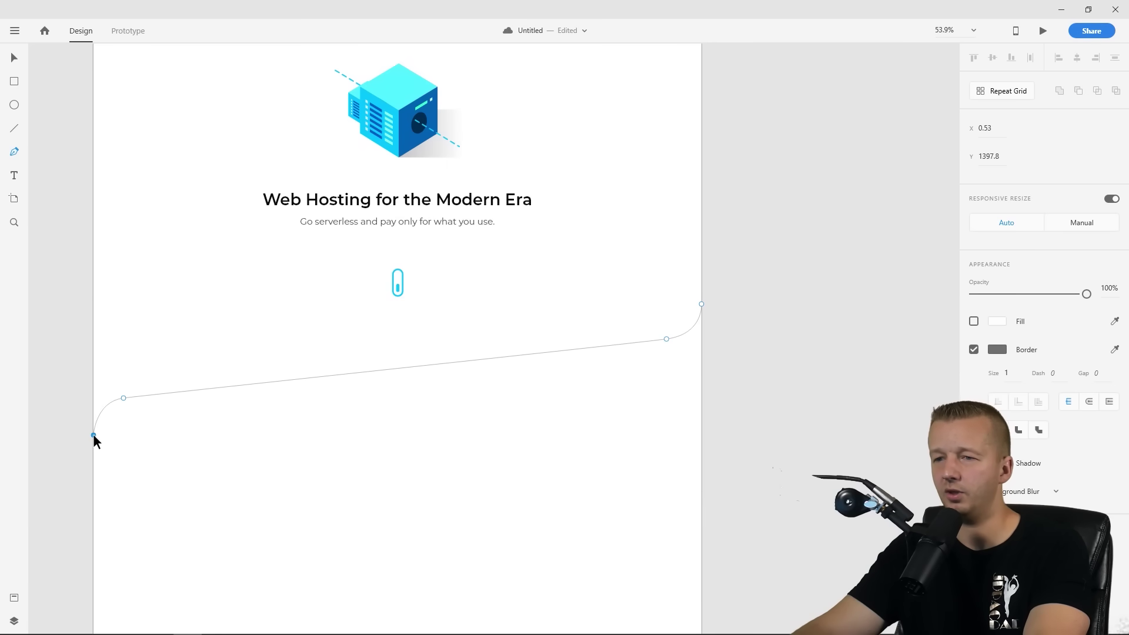
pyautogui.press('Up')
pyautogui.press('Up')
pyautogui.press('Up')
pyautogui.press('Up')
pyautogui.press('Up')
pyautogui.press('Up')
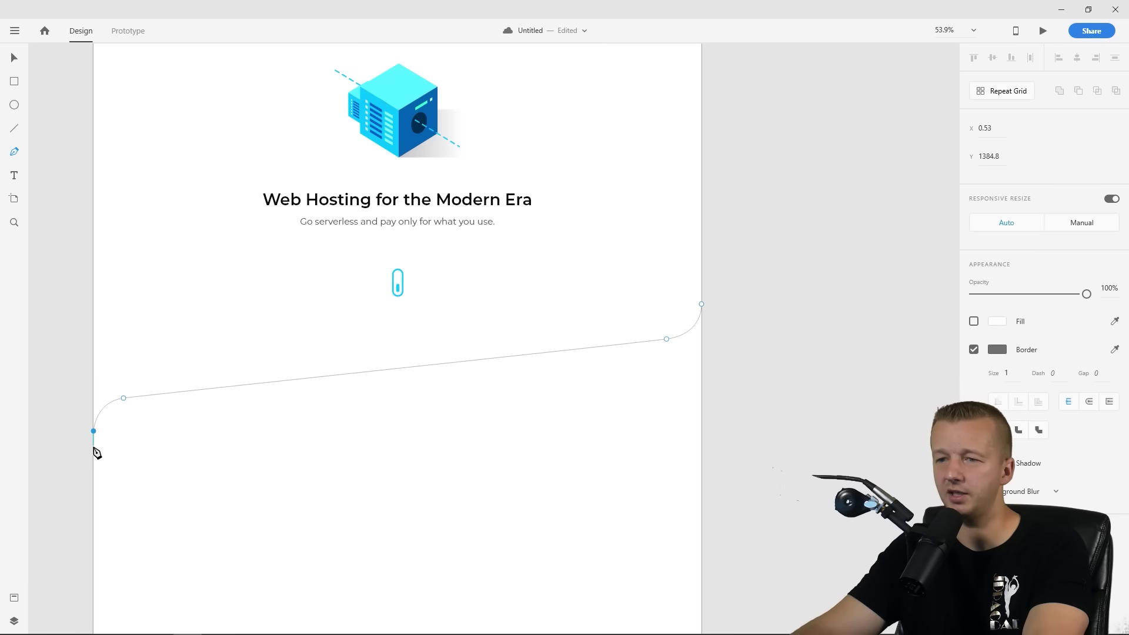
pyautogui.press('Up')
# Extend the path down the left edge to about Y 1934, straight across to the right edge, and close it at its starting point
pyautogui.scroll(-3, 103, 445)
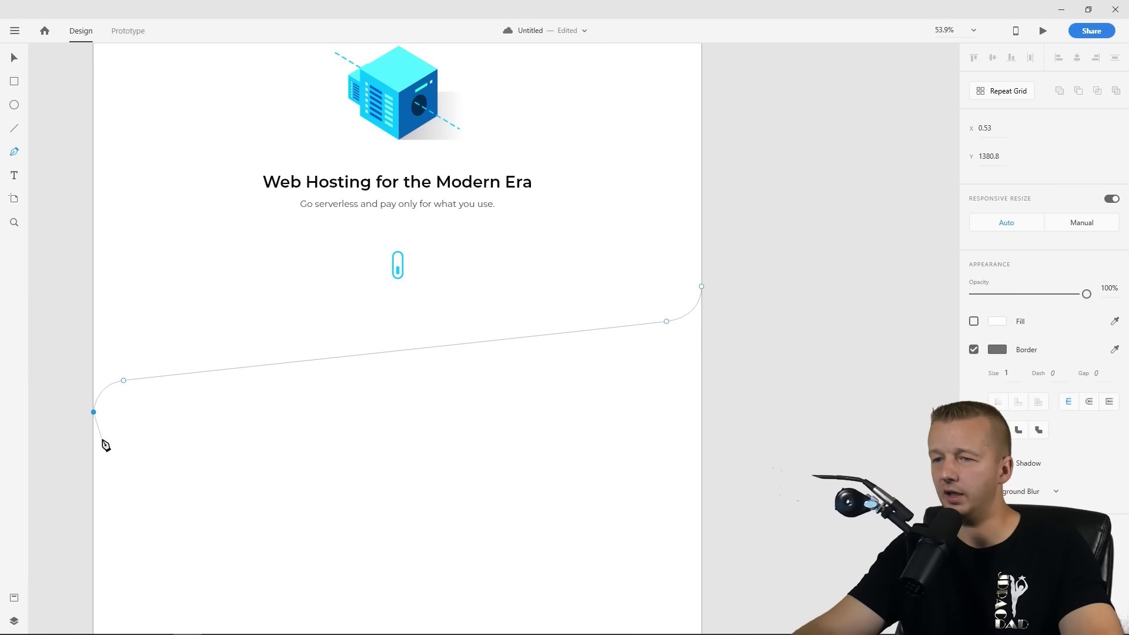
pyautogui.scroll(-3, 106, 445)
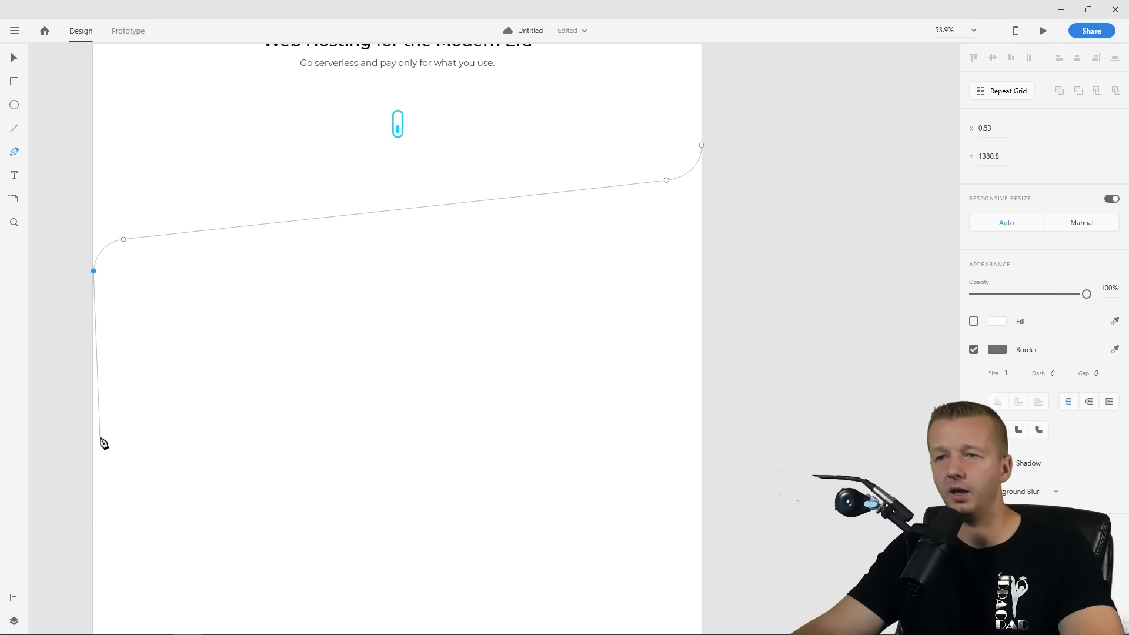
pyautogui.click(93, 447)
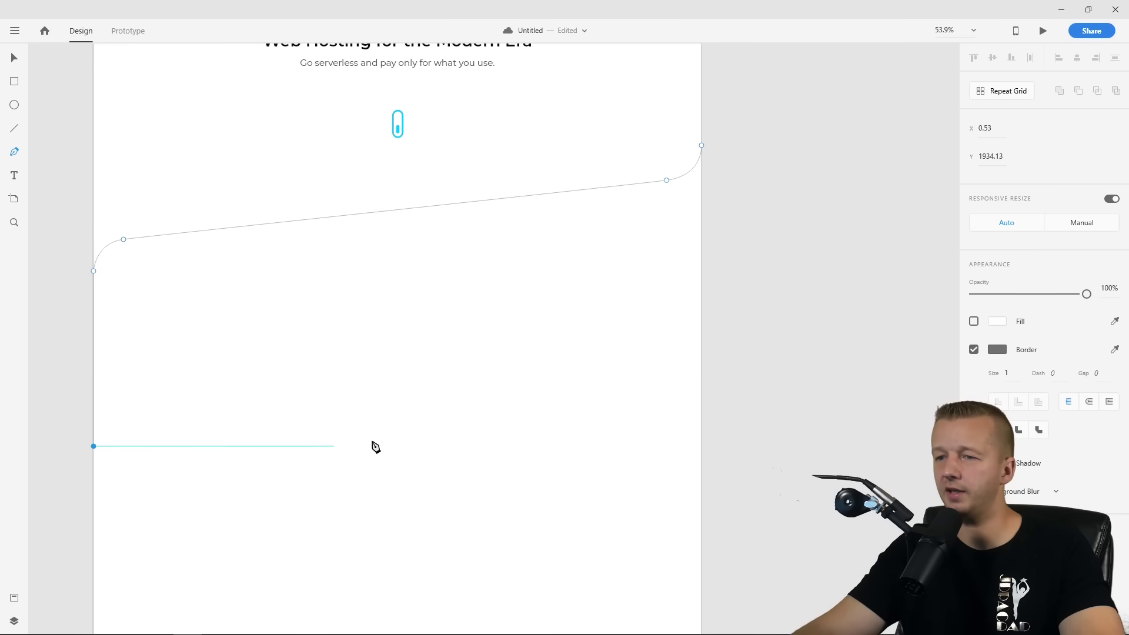
pyautogui.click(702, 448)
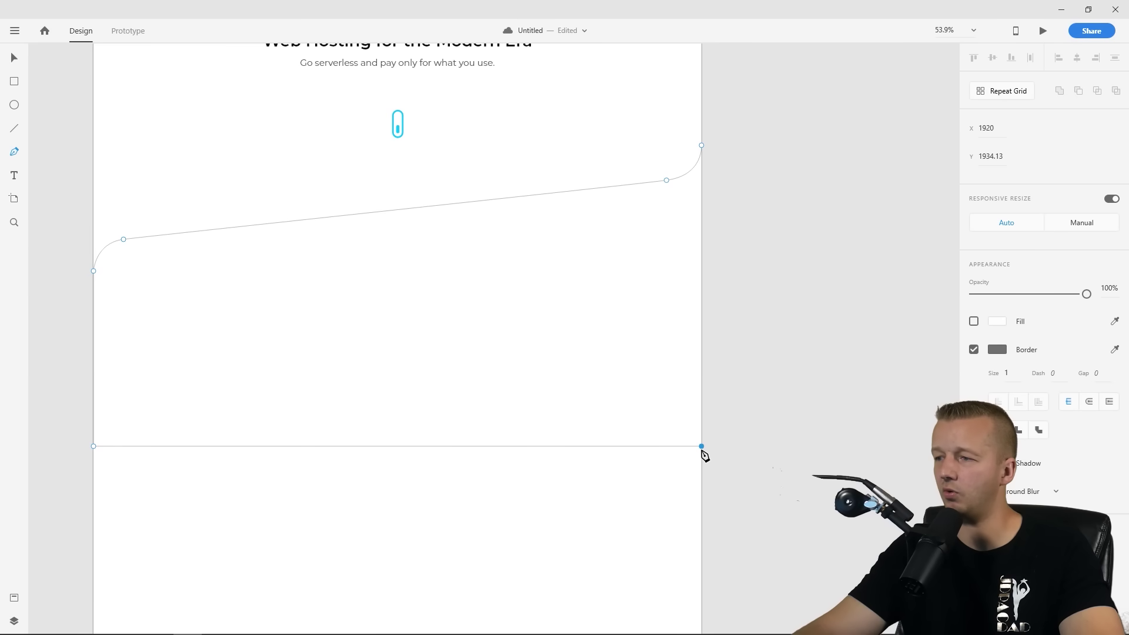
pyautogui.click(702, 145)
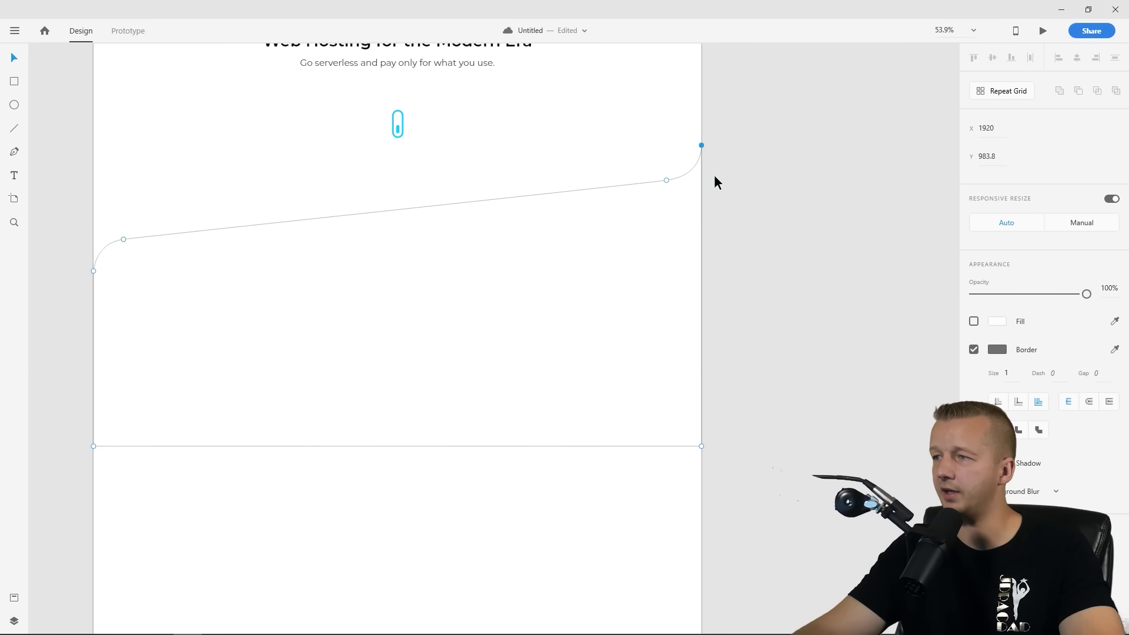
# Remove the border from the curved shape and fill it with the saved cyan swatch
pyautogui.click(974, 349)
pyautogui.click(974, 321)
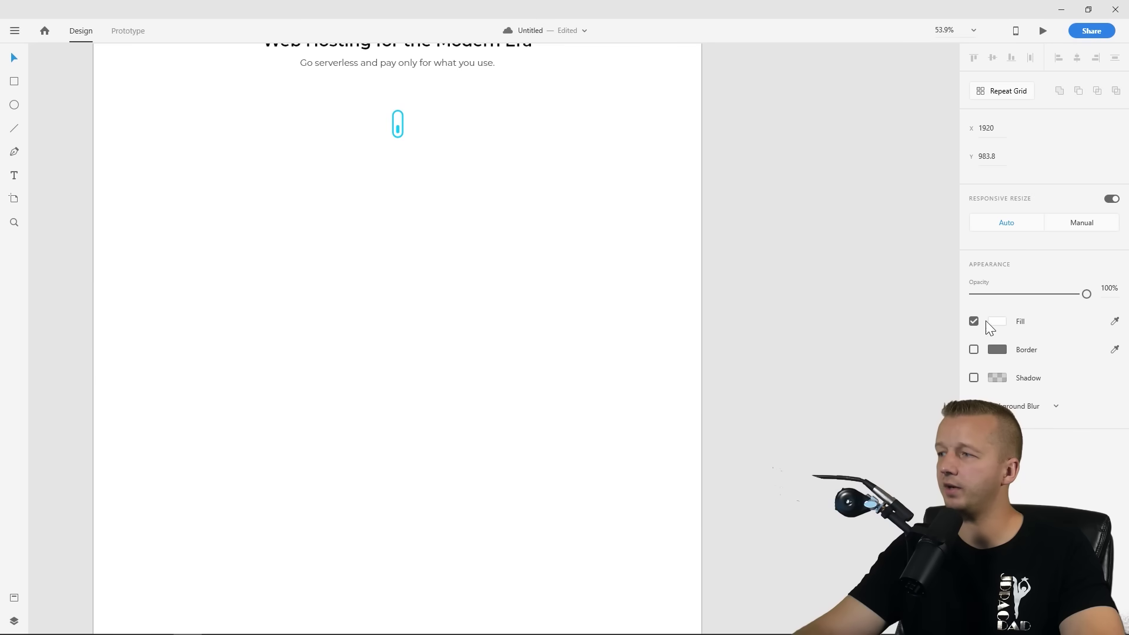
pyautogui.click(998, 321)
pyautogui.click(850, 401)
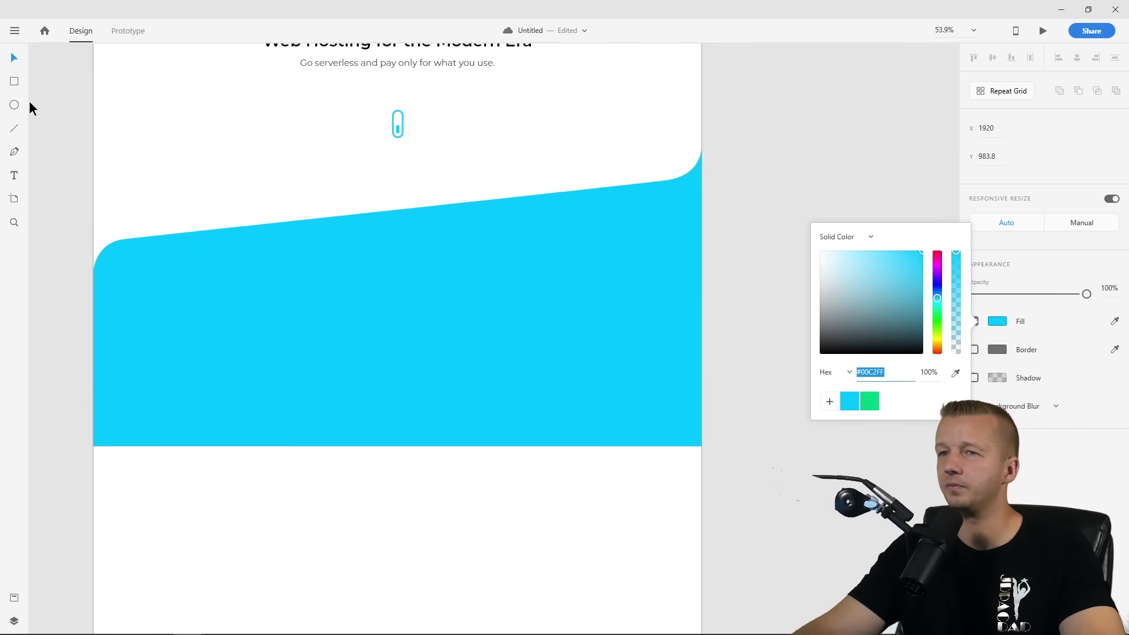
pyautogui.click(63, 104)
# Examine how the slanted cyan section looks against the hero content on the whole Home artboard
pyautogui.scroll(-4, 76, 185)
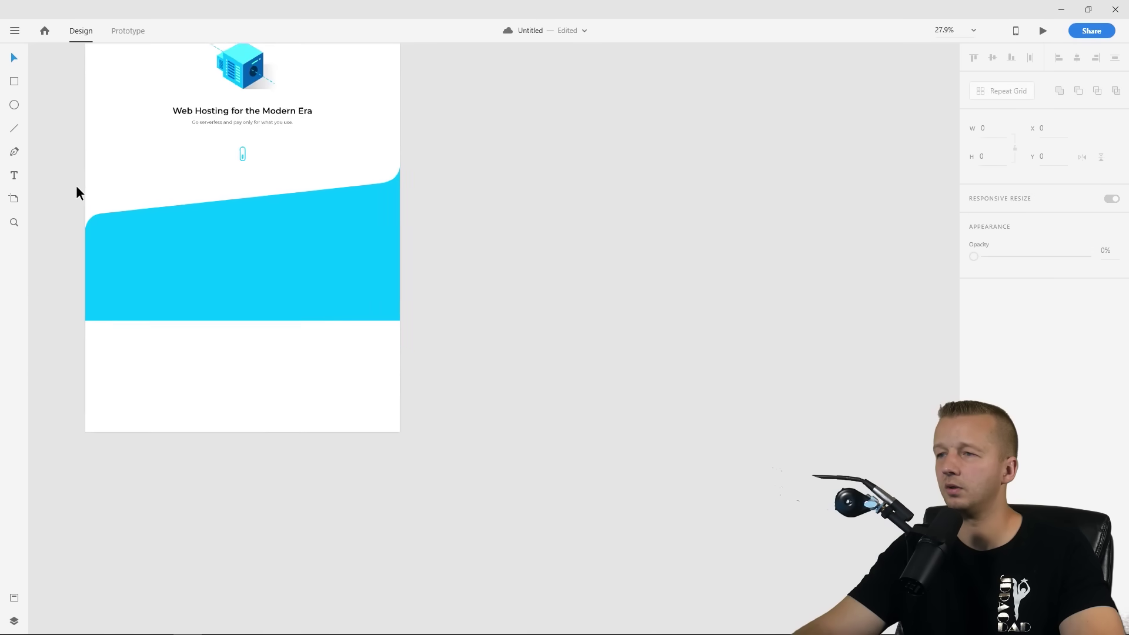
pyautogui.moveTo(181, 253); pyautogui.dragTo(323, 307)
pyautogui.click(438, 334)
pyautogui.moveTo(438, 335); pyautogui.dragTo(438, 320)
pyautogui.click(637, 274)
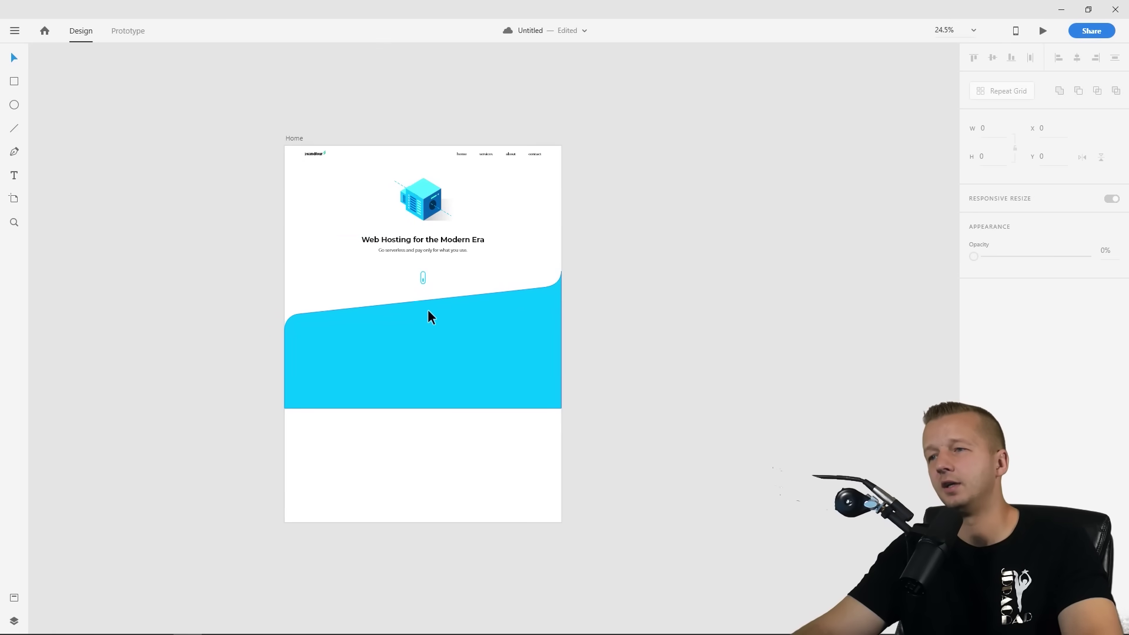
pyautogui.scroll(3, 403, 317)
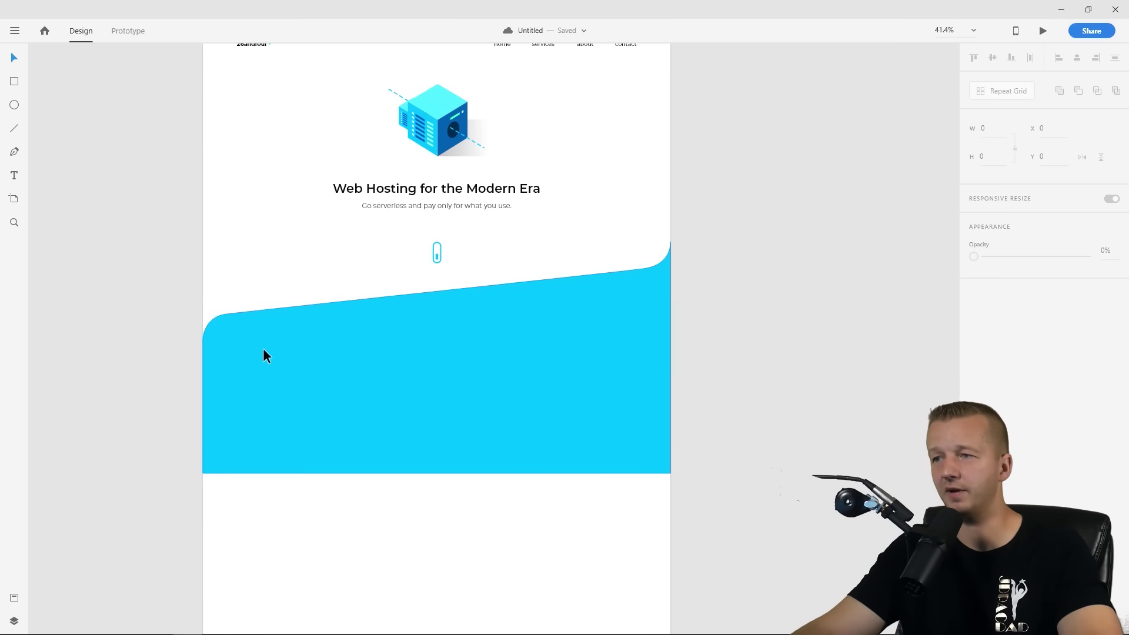
pyautogui.scroll(2, 147, 294)
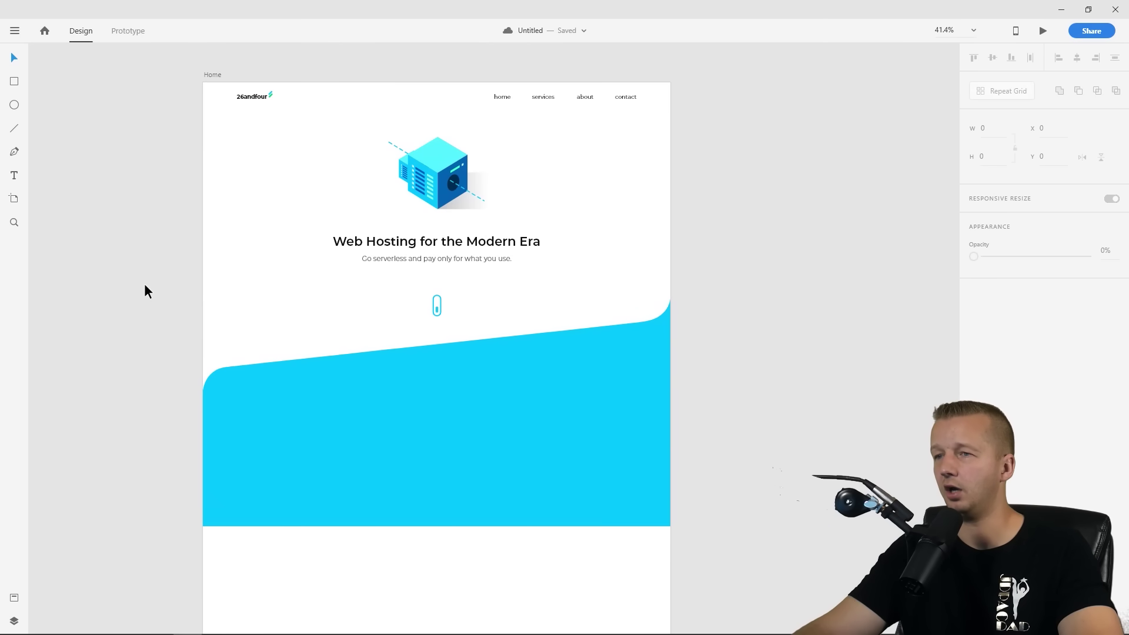
pyautogui.scroll(-1, 111, 259)
pyautogui.scroll(1, 117, 268)
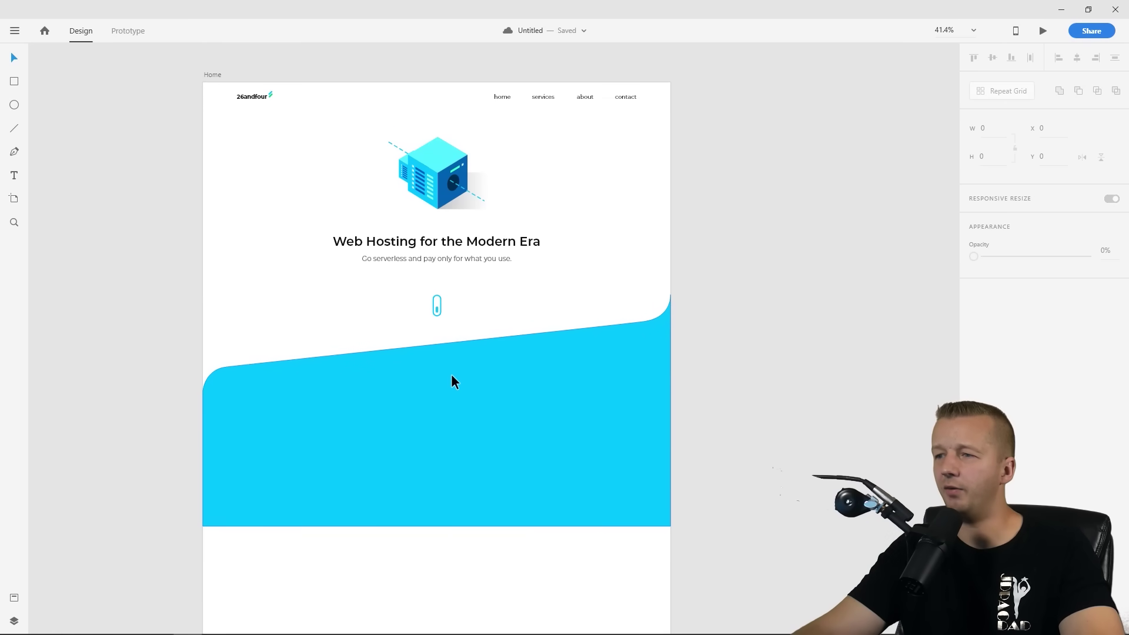
# Move both anchor points of the cyan shape's left curve up slightly to make the slant shallower
pyautogui.click(261, 383)
pyautogui.doubleClick(265, 390)
pyautogui.moveTo(160, 340); pyautogui.dragTo(265, 419)
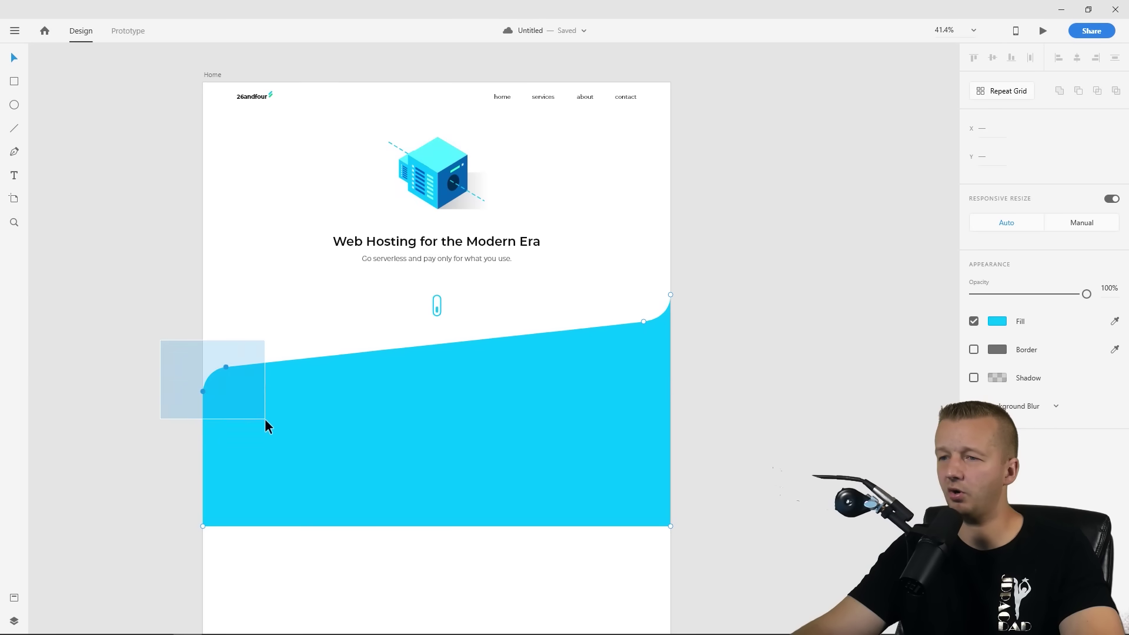
pyautogui.moveTo(226, 365); pyautogui.dragTo(225, 357)
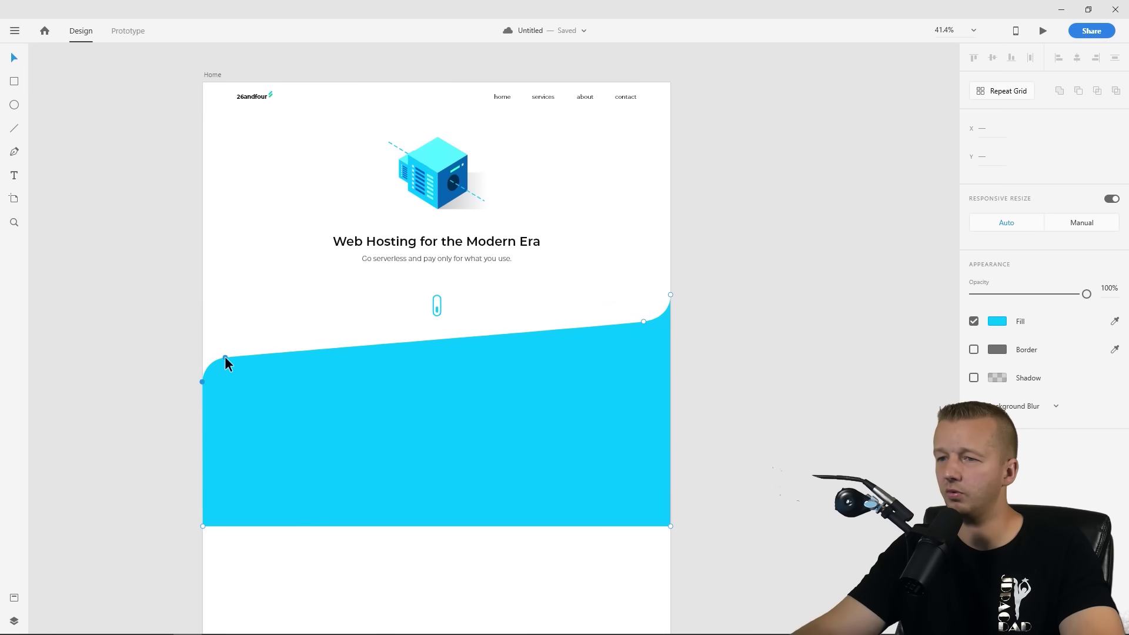
pyautogui.doubleClick(643, 322)
pyautogui.doubleClick(644, 322)
pyautogui.click(721, 316)
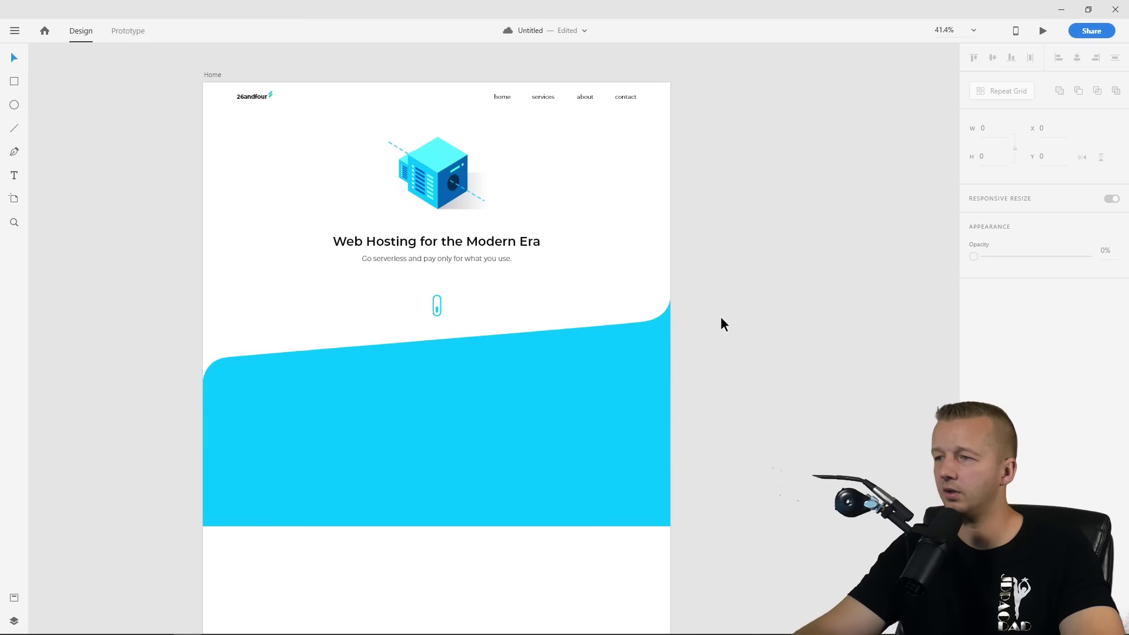
# Shift the whole cyan section down slightly to about Y 899
pyautogui.click(693, 391)
pyautogui.click(567, 392)
pyautogui.click(762, 363)
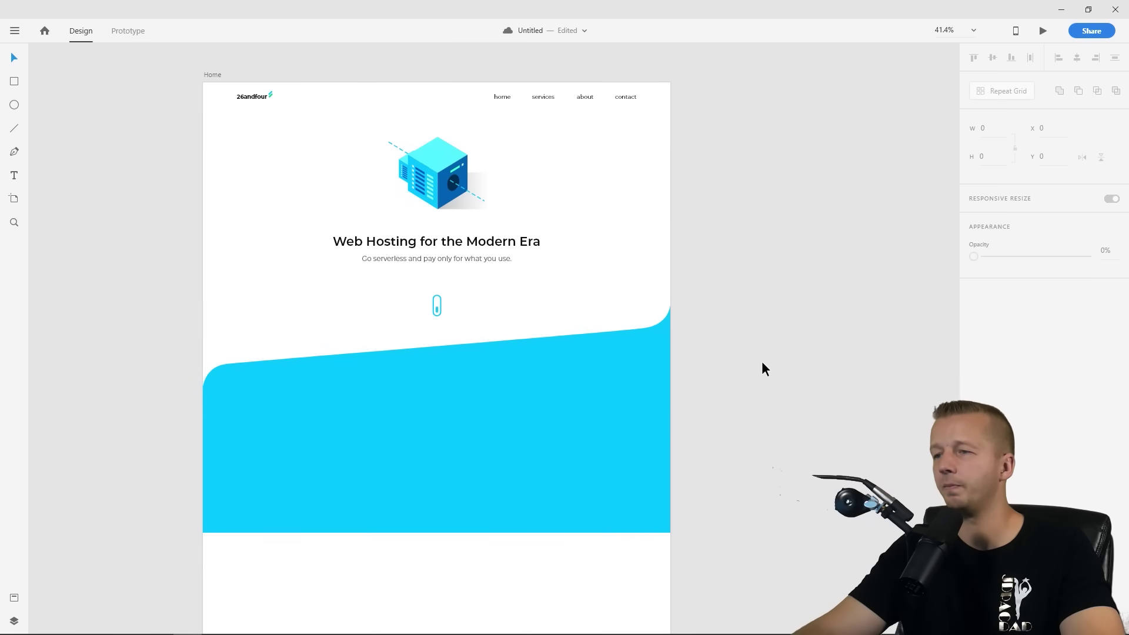
pyautogui.moveTo(782, 369); pyautogui.dragTo(853, 365)
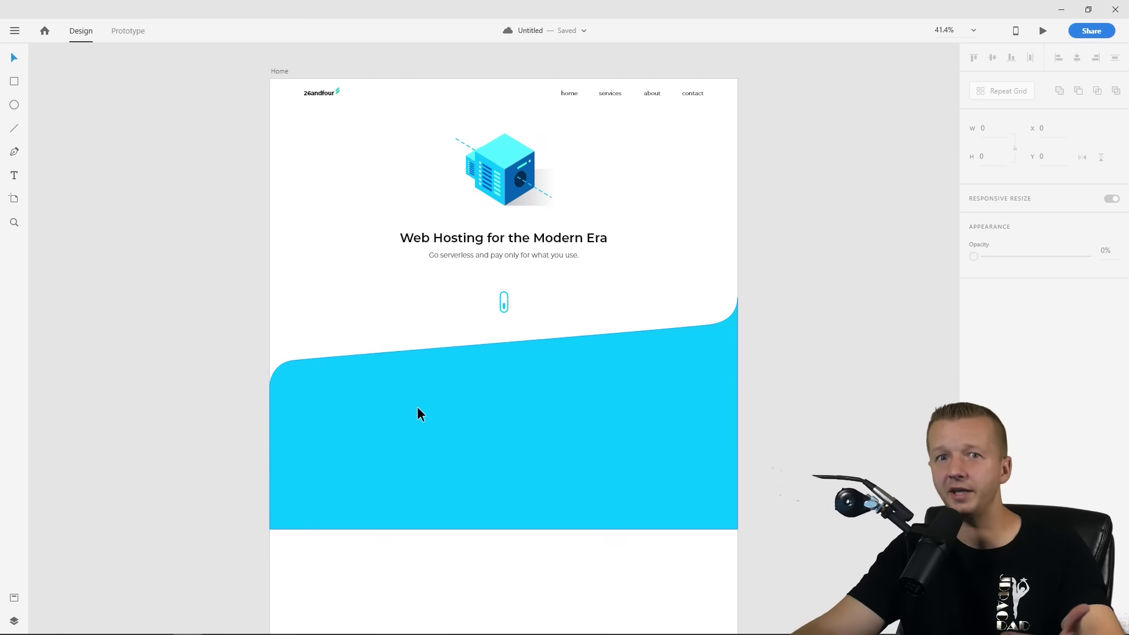
pyautogui.click(365, 307)
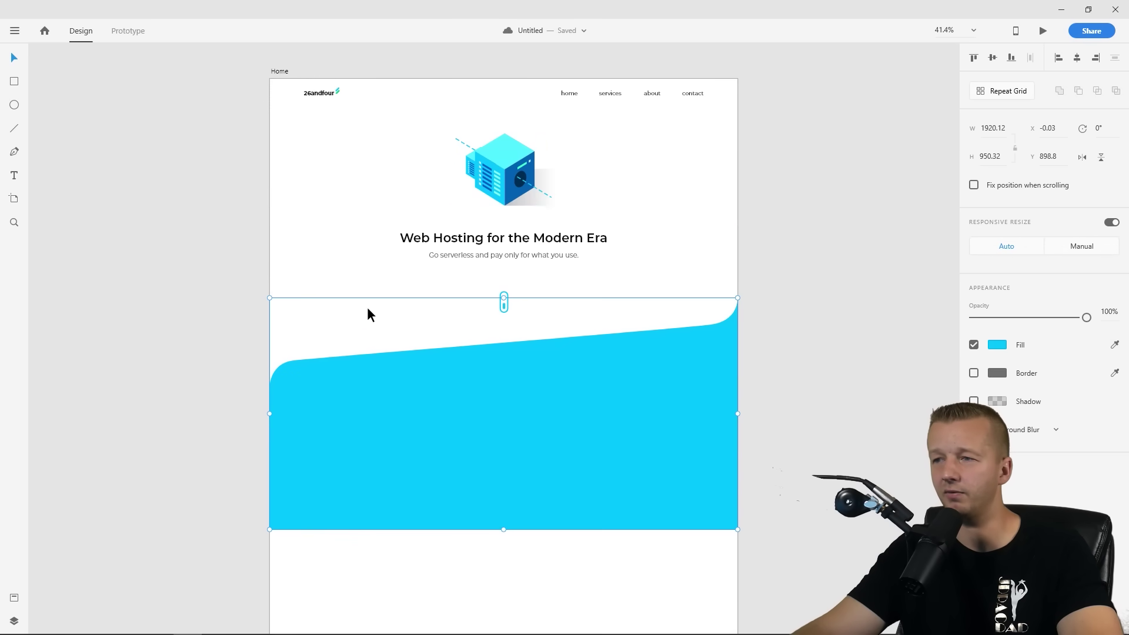
pyautogui.click(336, 288)
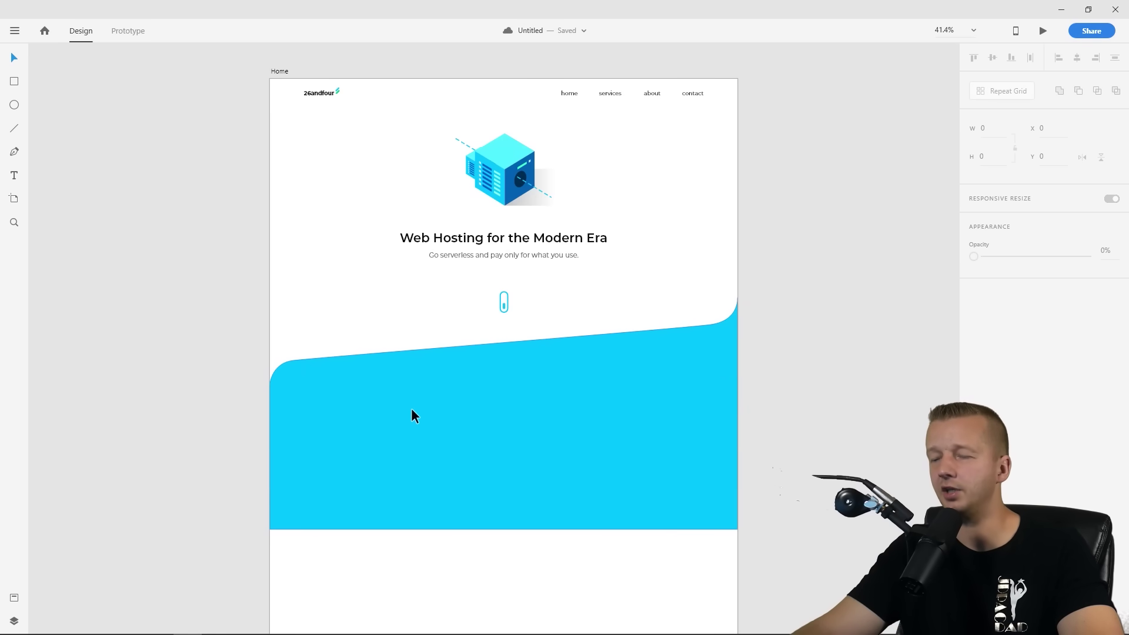
# Show the layout grid on the Home artboard
pyautogui.click(280, 71)
pyautogui.click(974, 410)
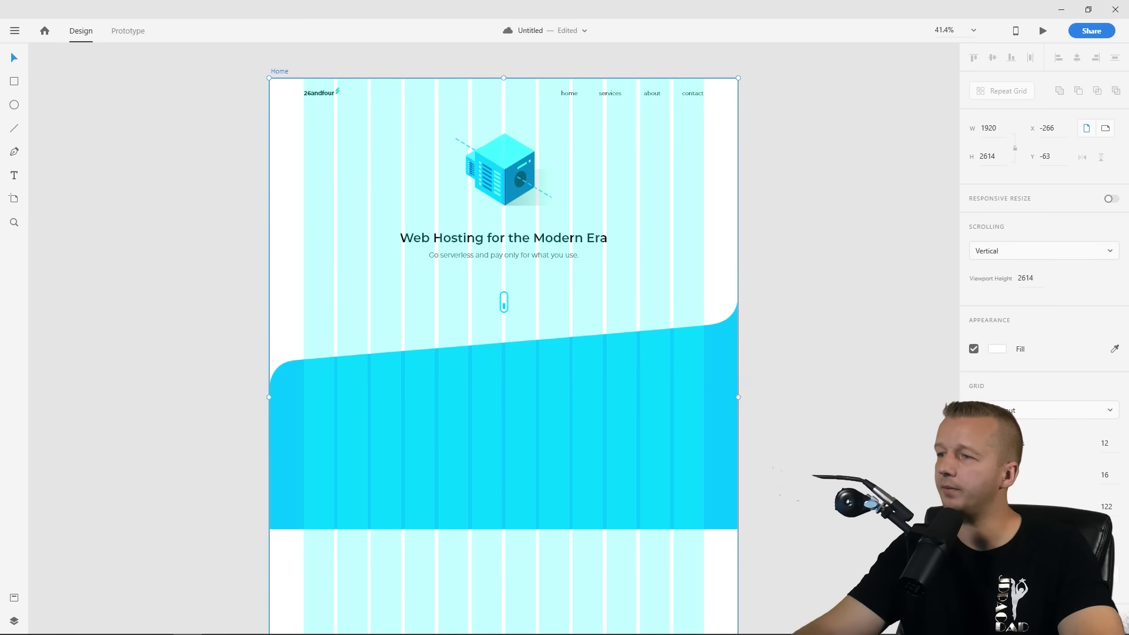
pyautogui.click(474, 606)
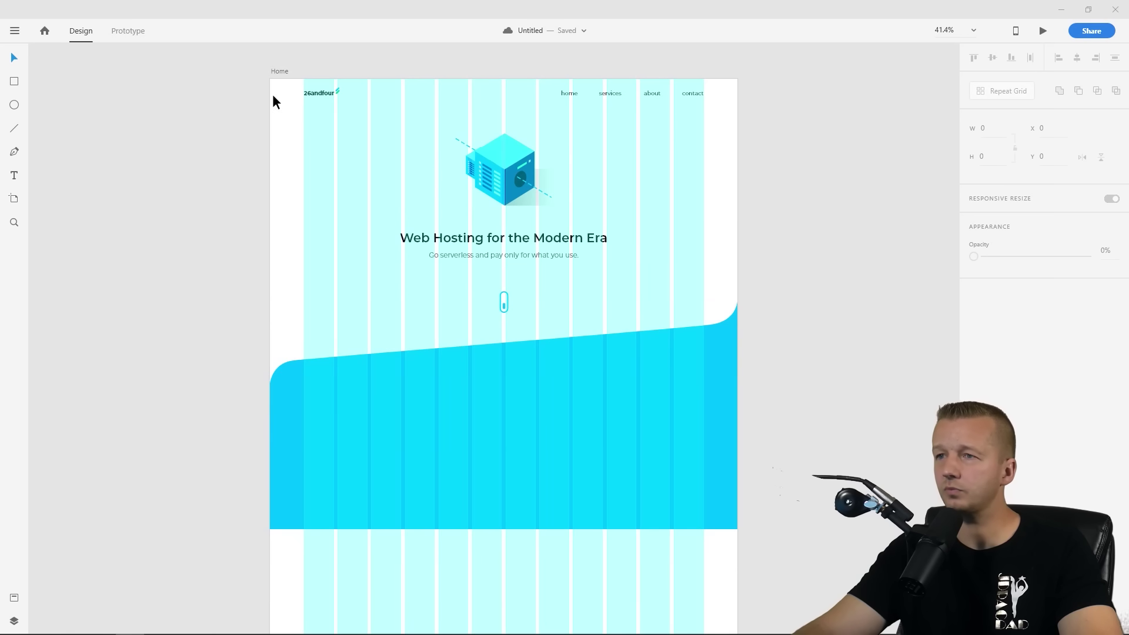
pyautogui.click(280, 71)
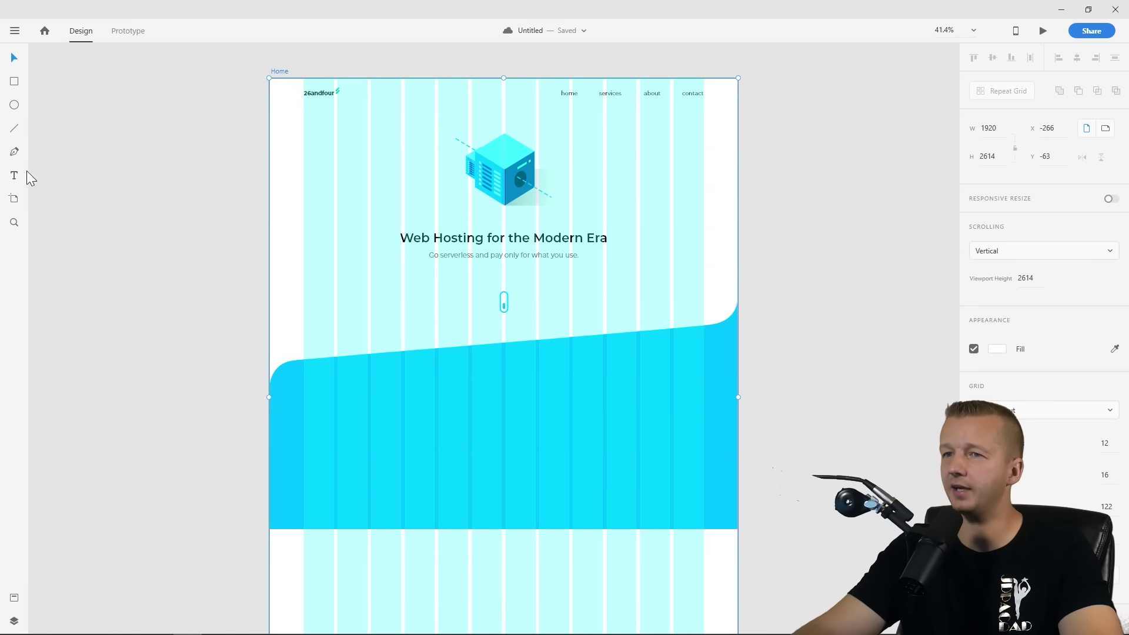
# Add a text box reading "Test" in the cyan section, about 536 × 270 at X 140, Y 1350, spanning the first four grid columns
pyautogui.click(15, 225)
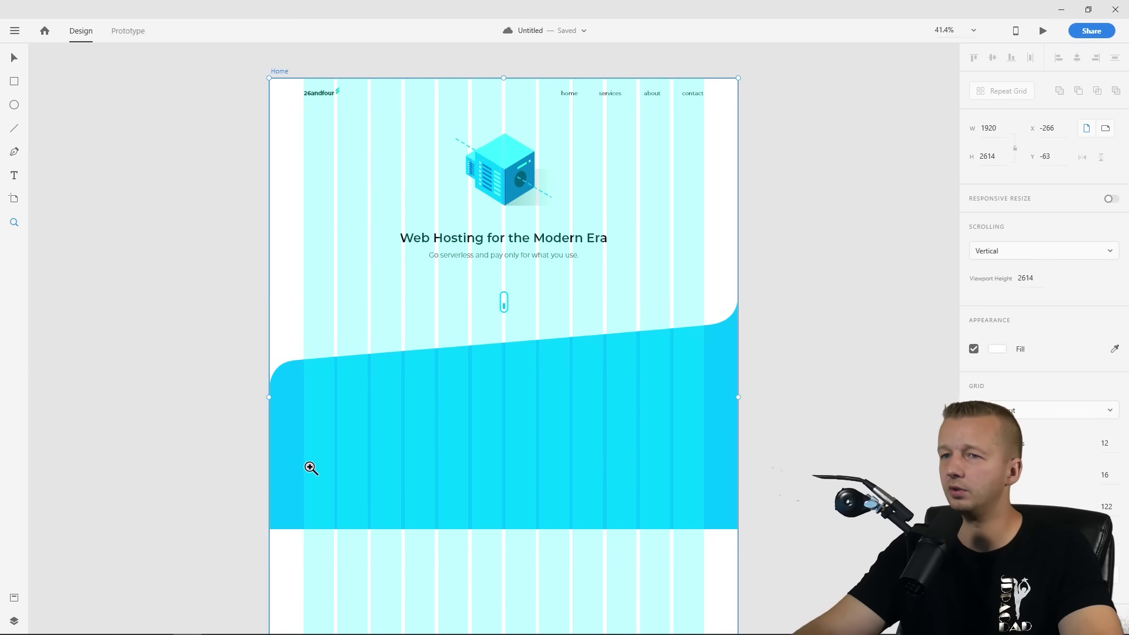
pyautogui.click(386, 457)
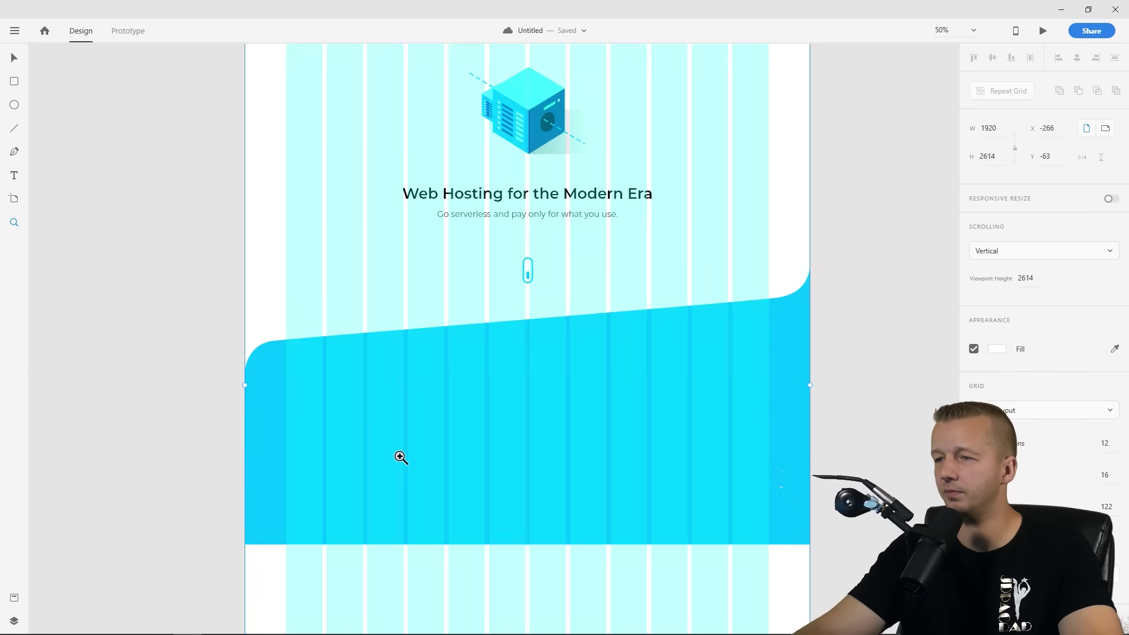
pyautogui.hotkey('ctrl', 'shift', "'")
pyautogui.scroll(-2, 398, 453)
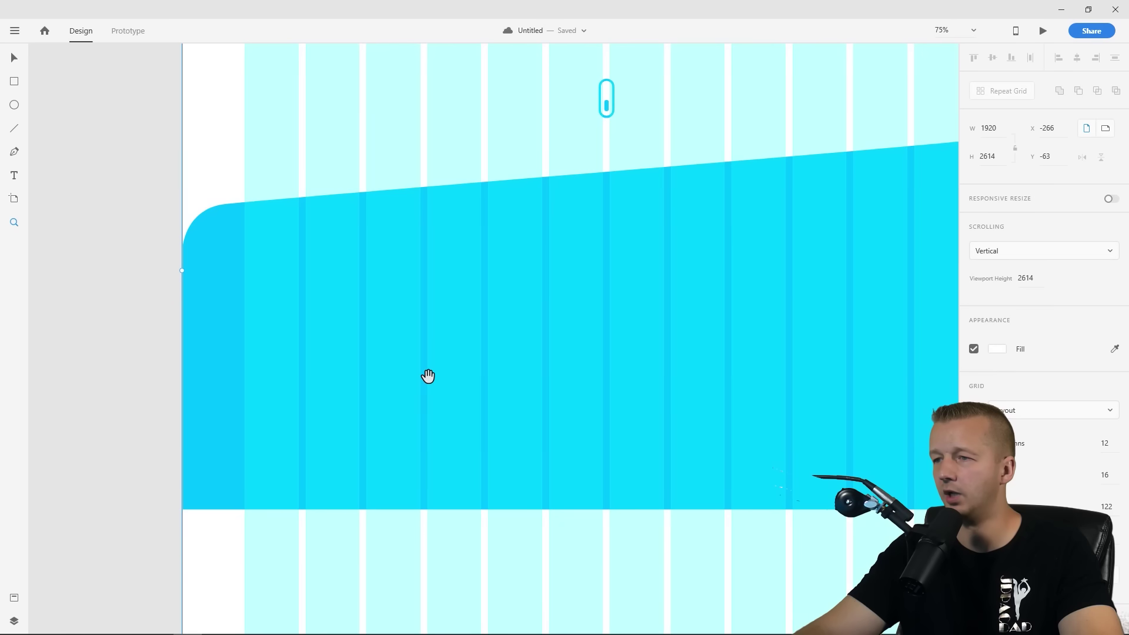
pyautogui.moveTo(587, 353); pyautogui.dragTo(512, 346)
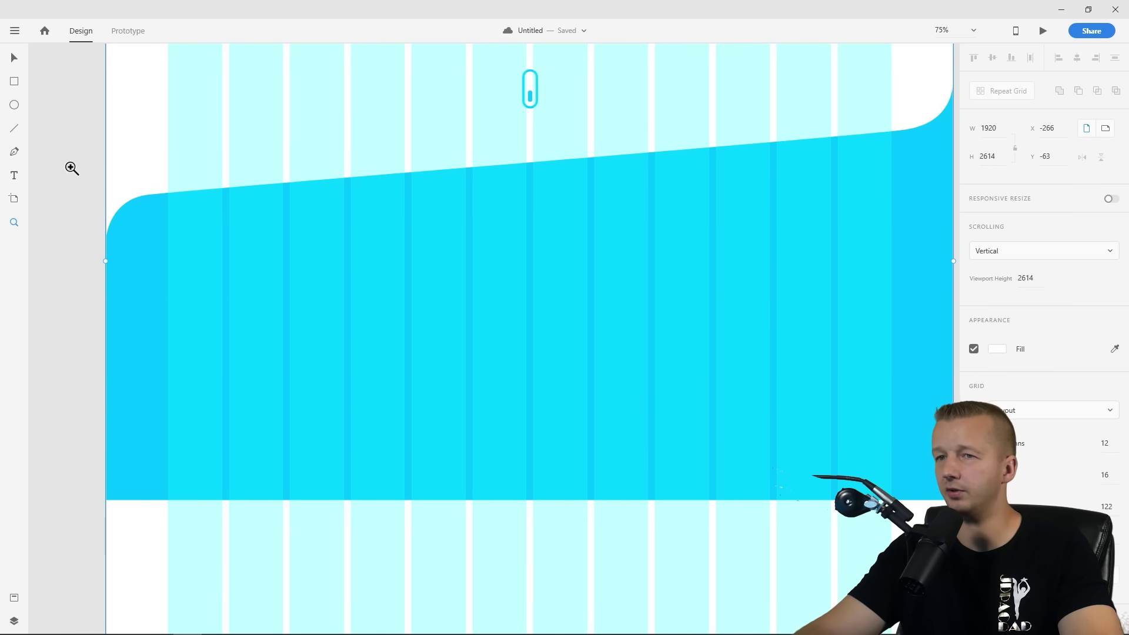
pyautogui.click(16, 174)
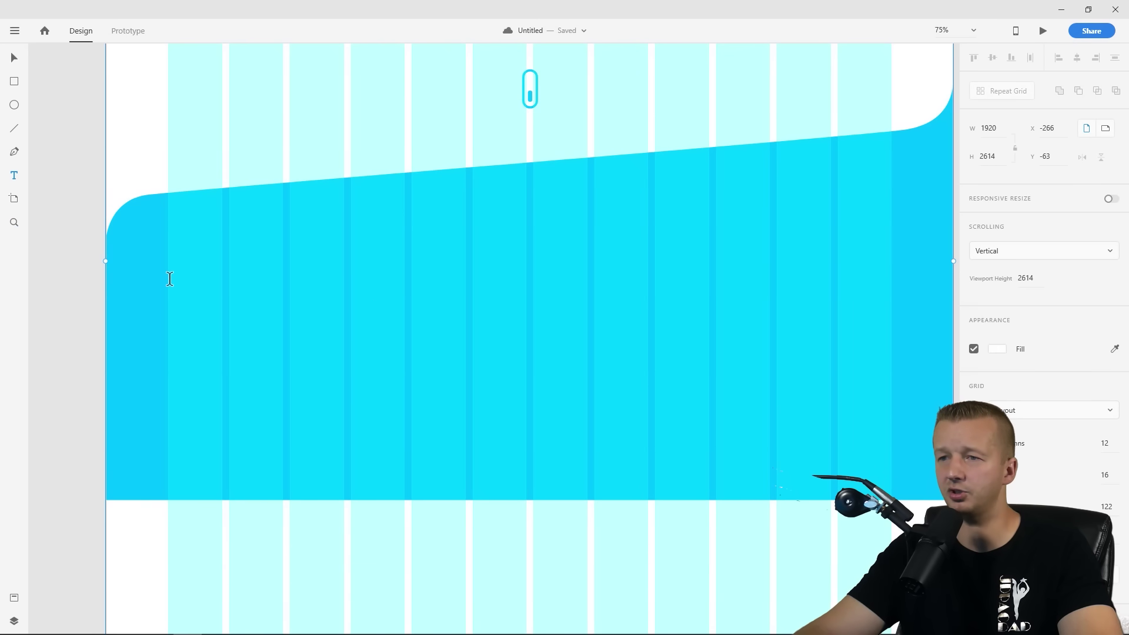
pyautogui.moveTo(169, 280); pyautogui.dragTo(408, 408)
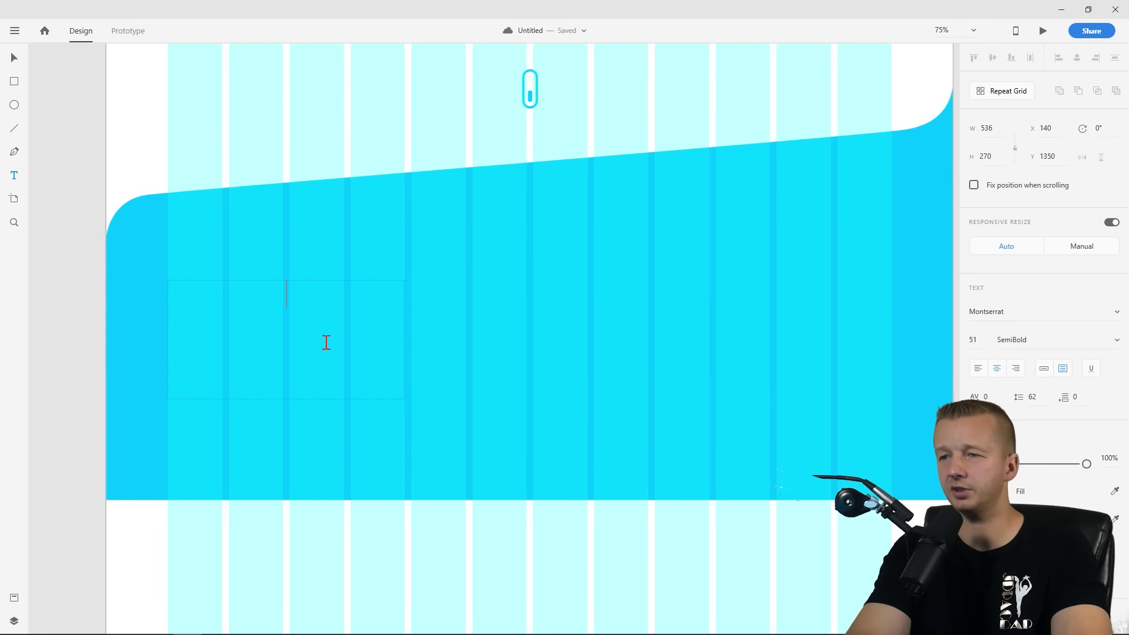
pyautogui.write('Test')
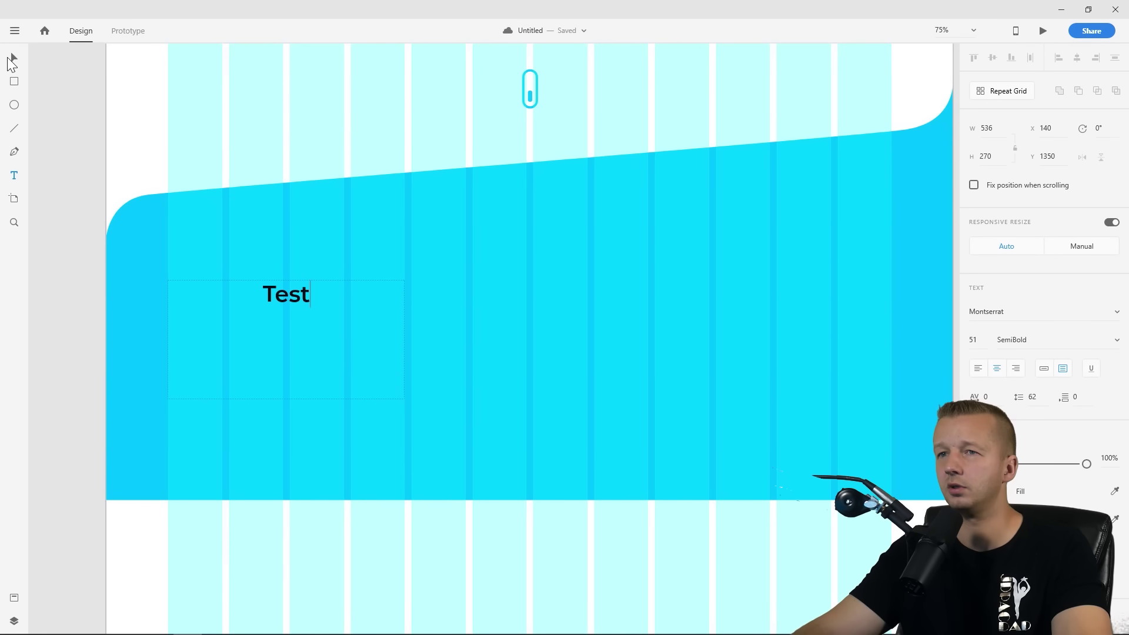
pyautogui.click(12, 59)
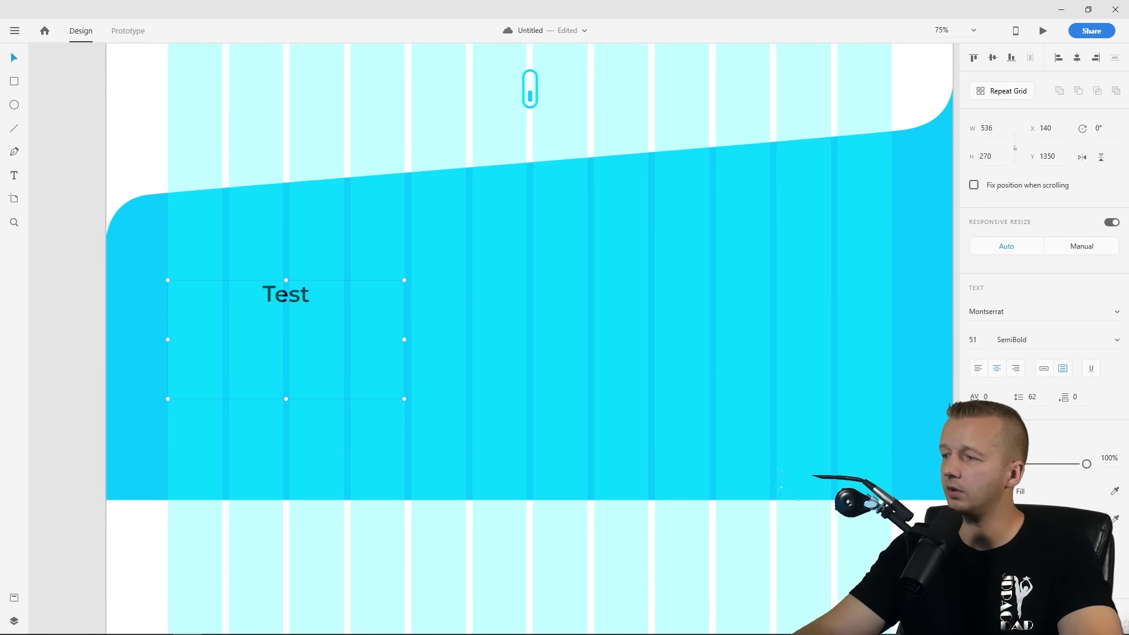
# Set the "Test" text's fill colour to white (#FFFFFF)
pyautogui.click(976, 491)
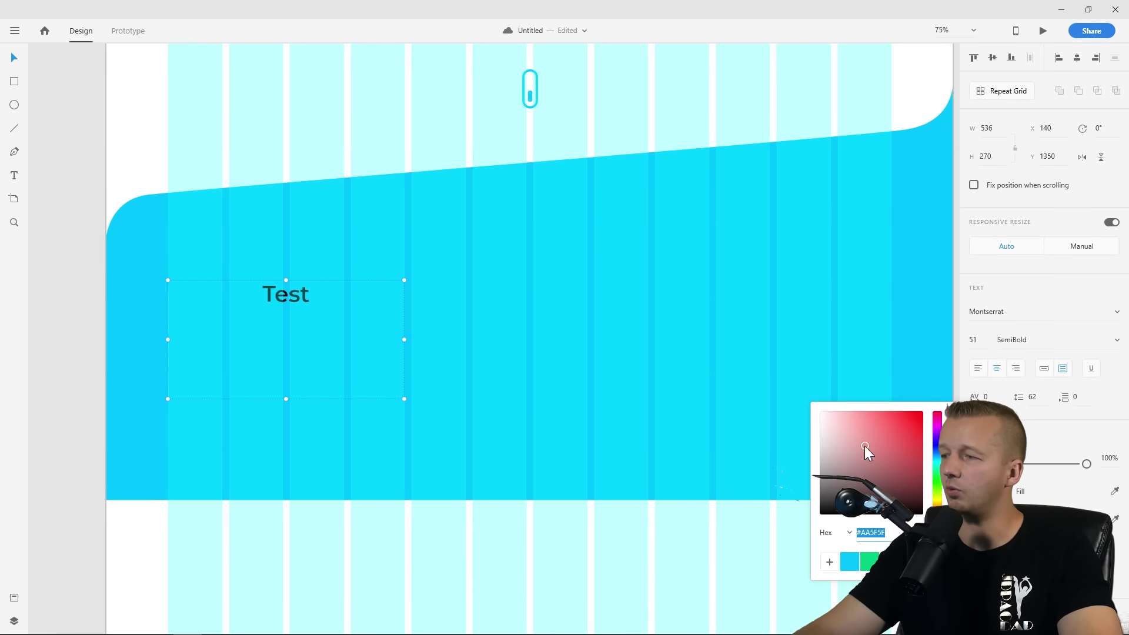
pyautogui.moveTo(865, 446); pyautogui.dragTo(795, 401)
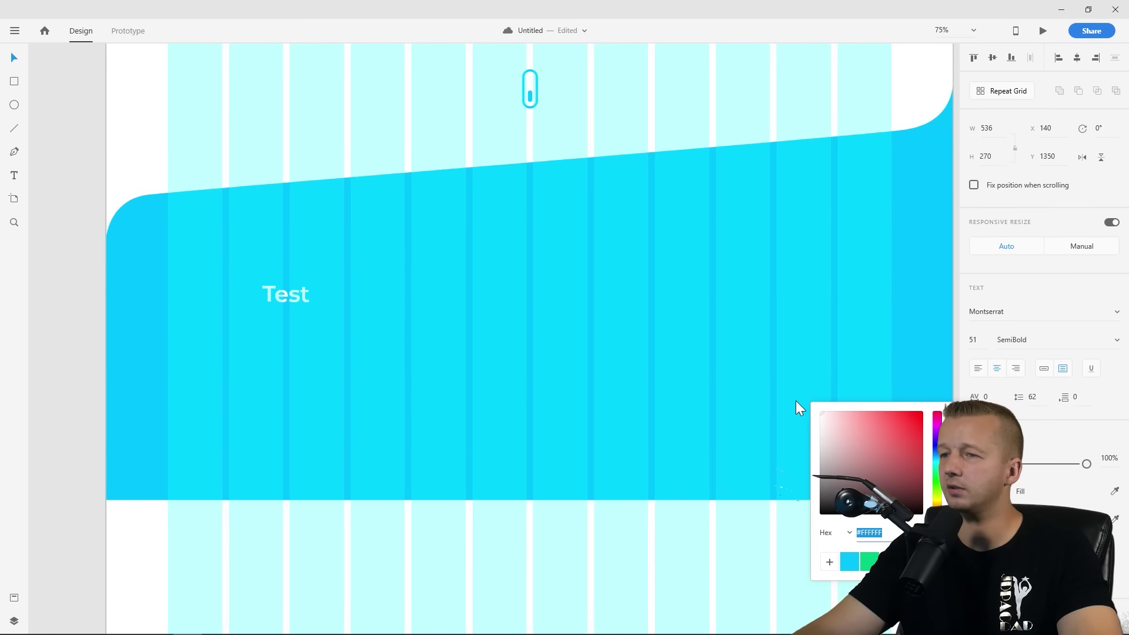
pyautogui.click(13, 57)
pyautogui.click(60, 108)
# Fill the "Test" text box with placeholder text using the Lorem Ipsum plugin's Quick Lorem Ipsum command
pyautogui.click(288, 295)
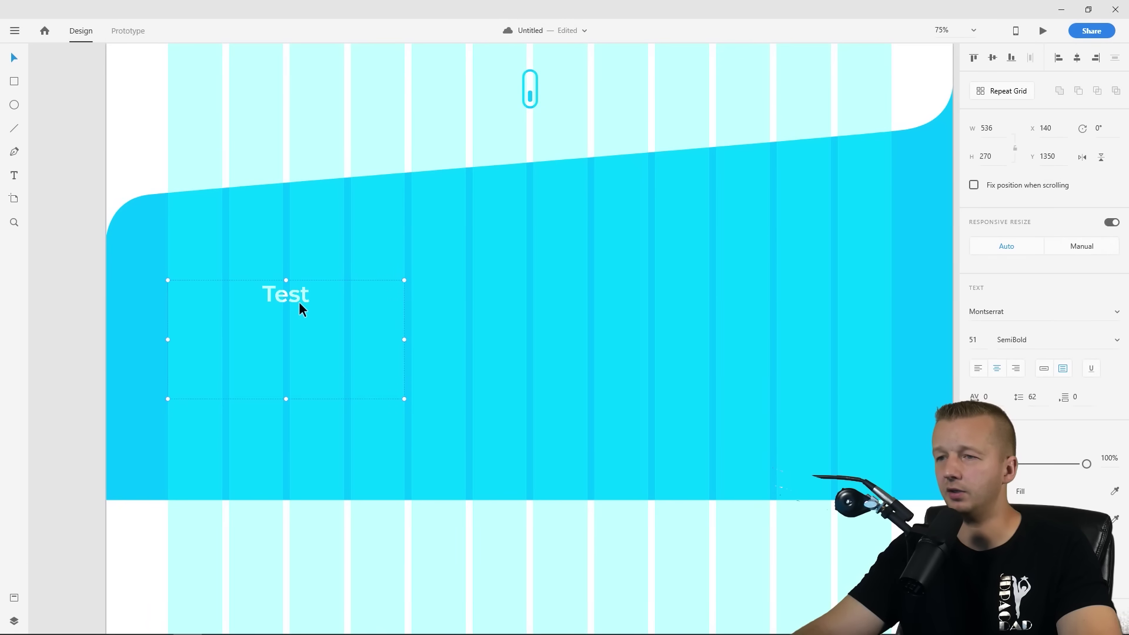
pyautogui.click(14, 32)
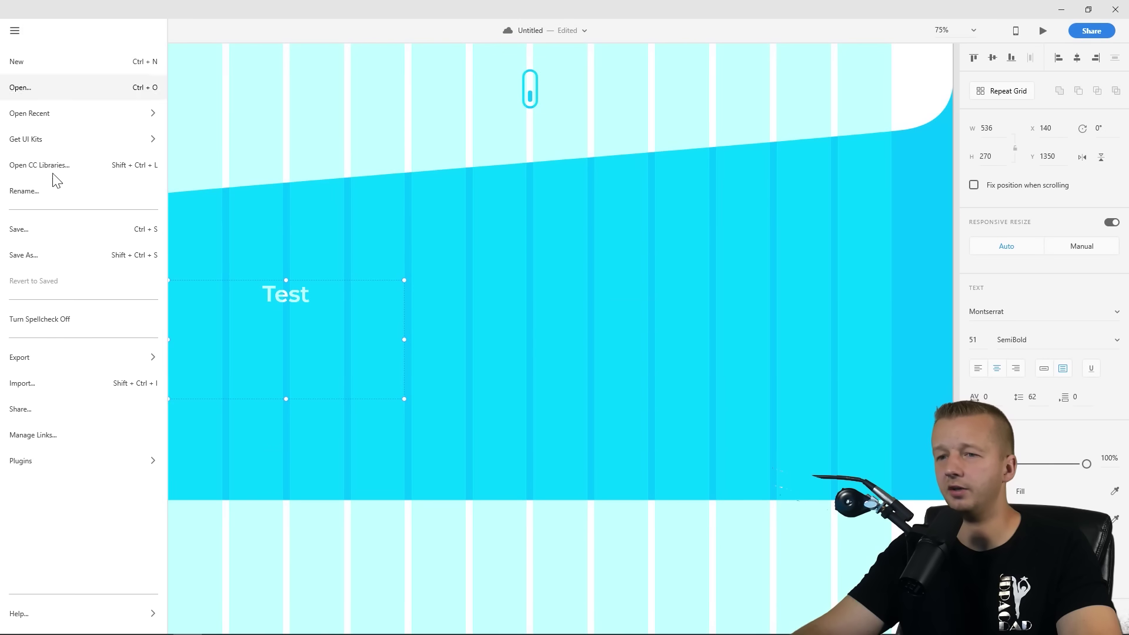
pyautogui.moveTo(63, 467)
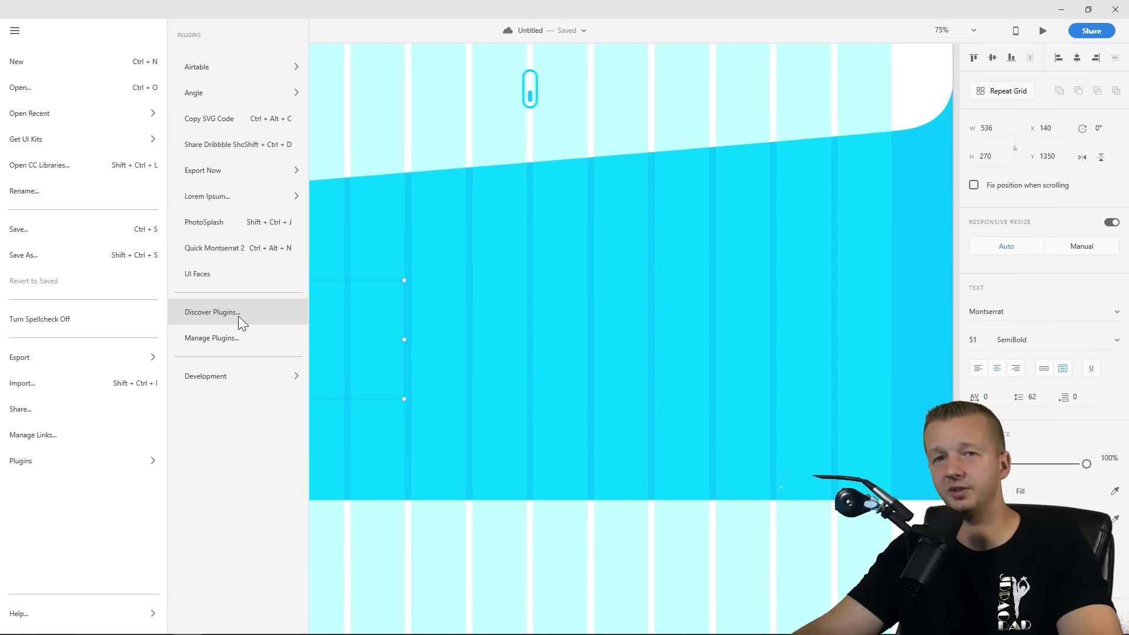
pyautogui.moveTo(220, 199)
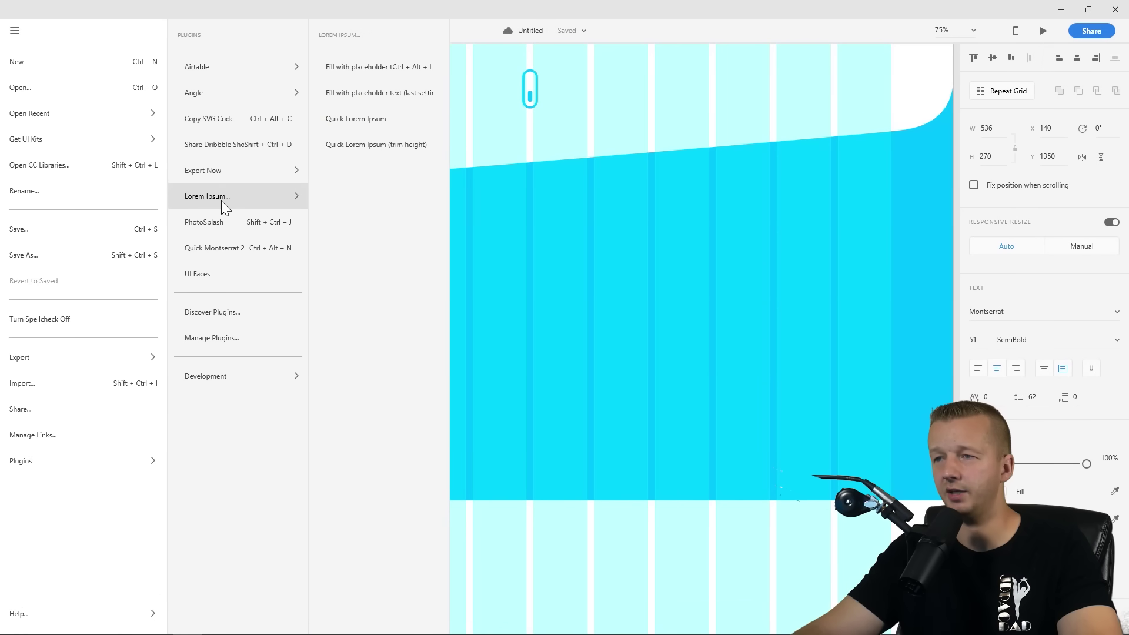
pyautogui.click(373, 123)
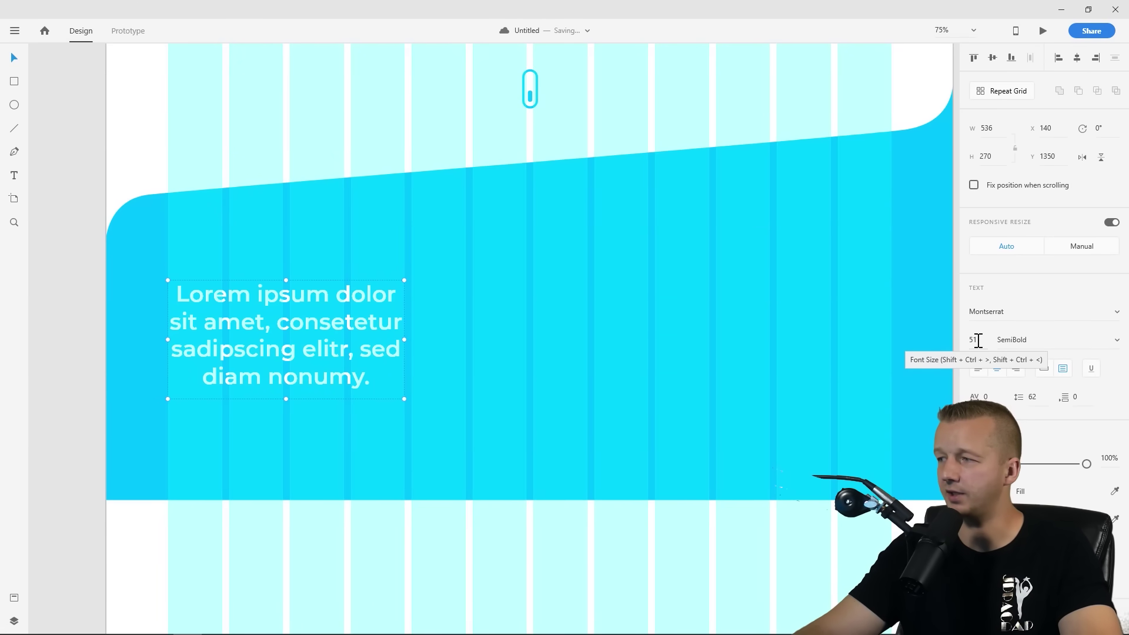
# Reduce the placeholder text's font size to 28
pyautogui.click(974, 340)
pyautogui.write('37')
pyautogui.press('Return')
pyautogui.press('Down')
pyautogui.press('Down')
pyautogui.press('Down')
pyautogui.press('Down')
pyautogui.press('Down')
pyautogui.press('Down')
pyautogui.press('Down')
pyautogui.press('Down')
pyautogui.press('Down')
pyautogui.press('Down')
pyautogui.press('Down')
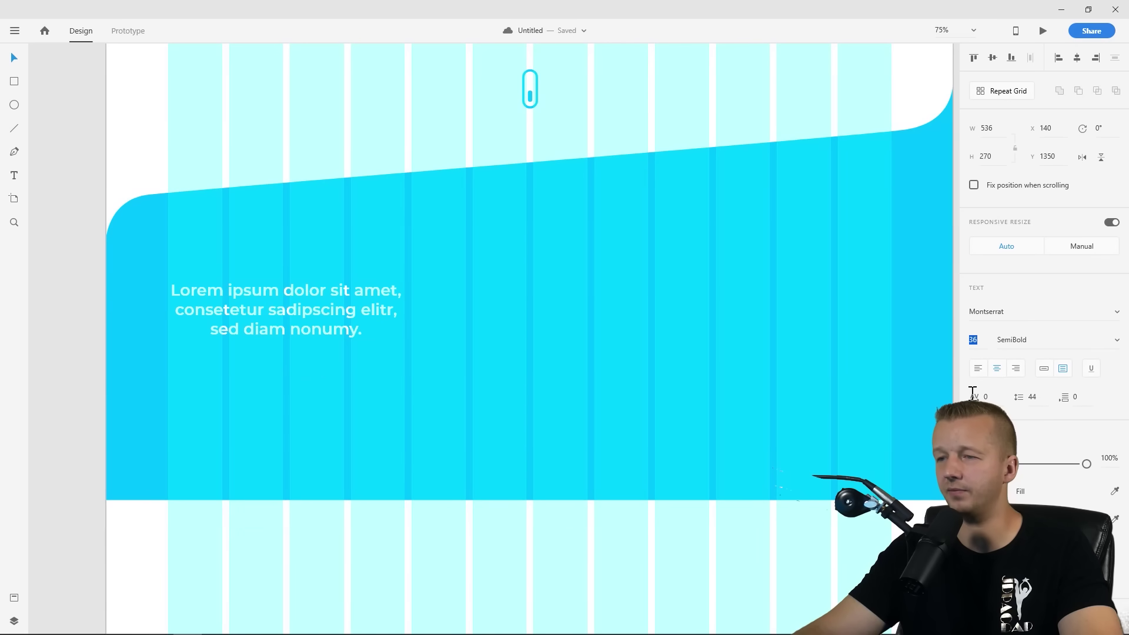
pyautogui.press('Up')
pyautogui.press('Up')
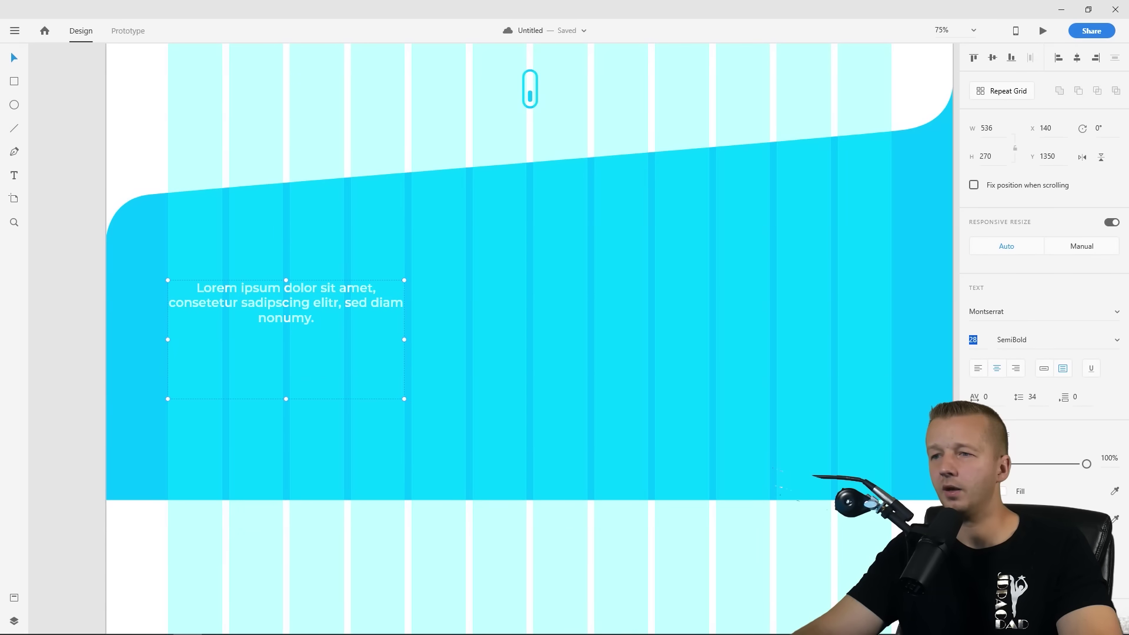
pyautogui.press('Escape')
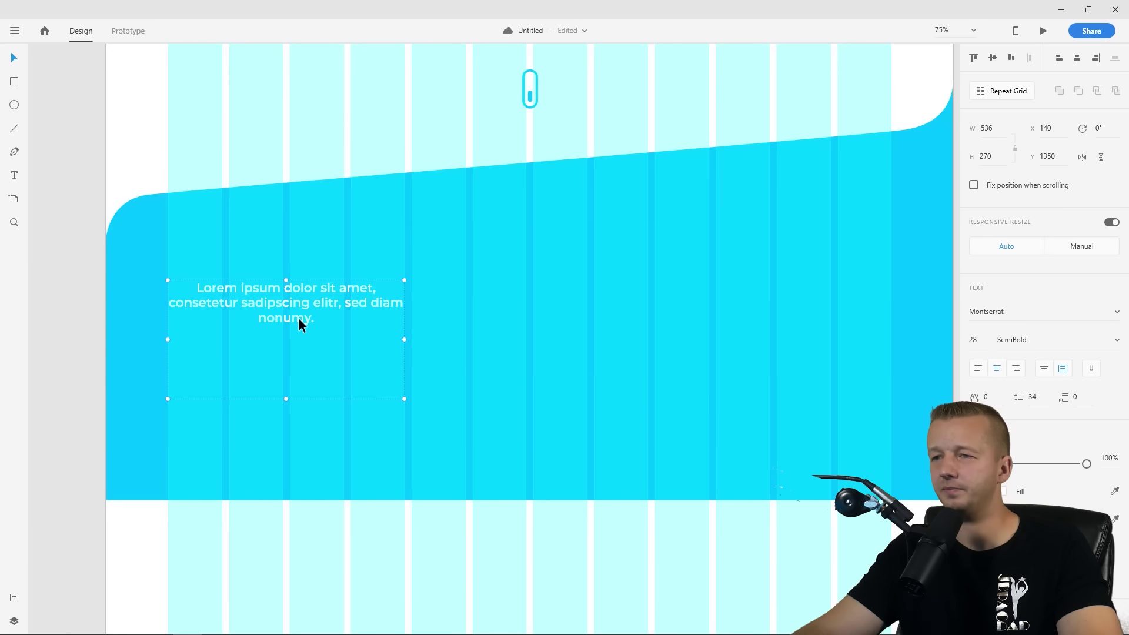
# Refill the text box with standard Latin Lorem Ipsum placeholder text using the plugin's fill dialog, and shorten the box to a height of 168
pyautogui.click(23, 32)
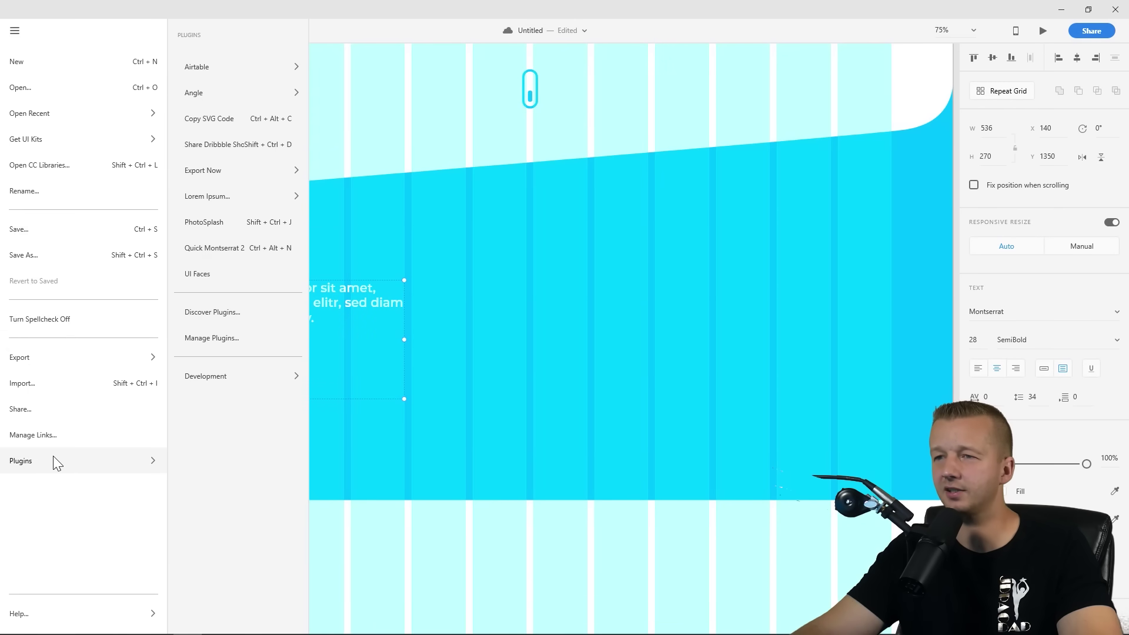
pyautogui.moveTo(243, 195)
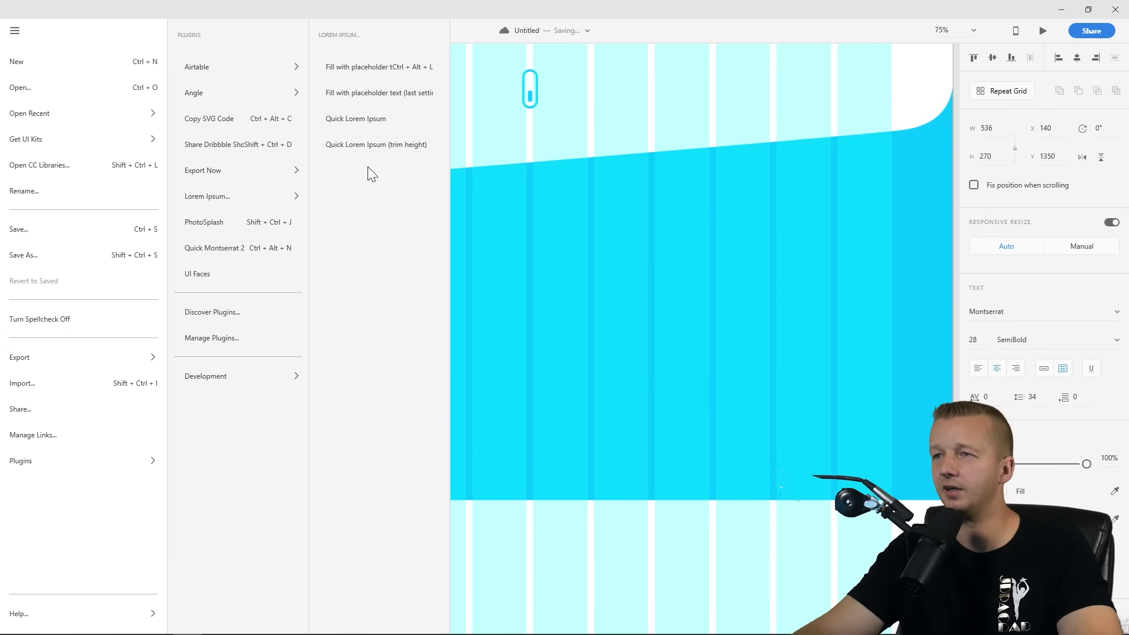
pyautogui.click(364, 77)
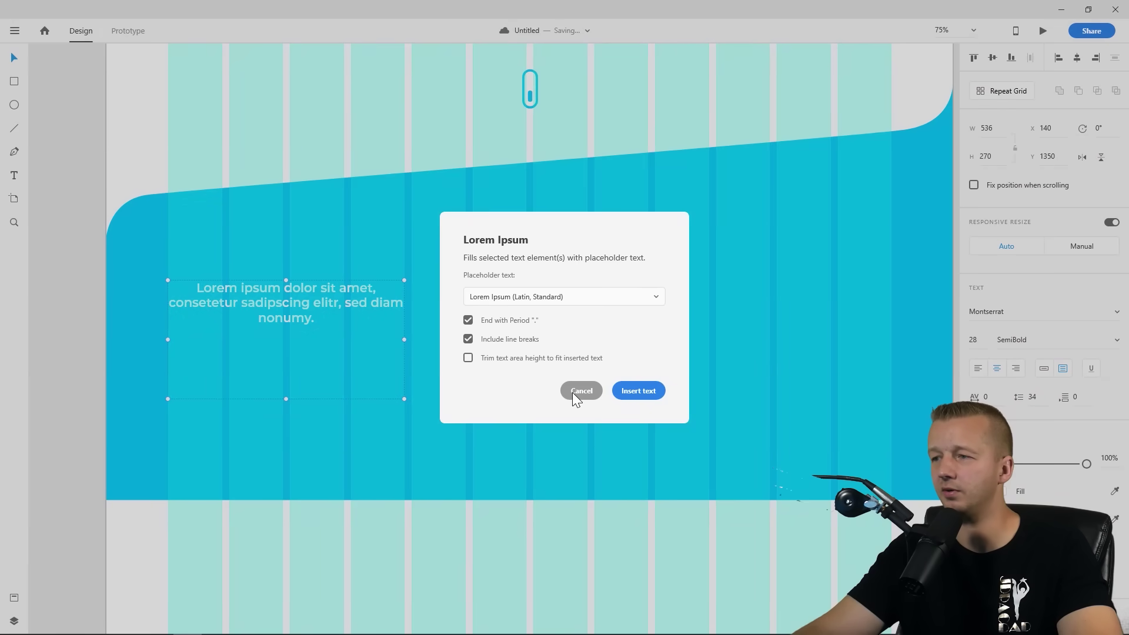
pyautogui.click(639, 392)
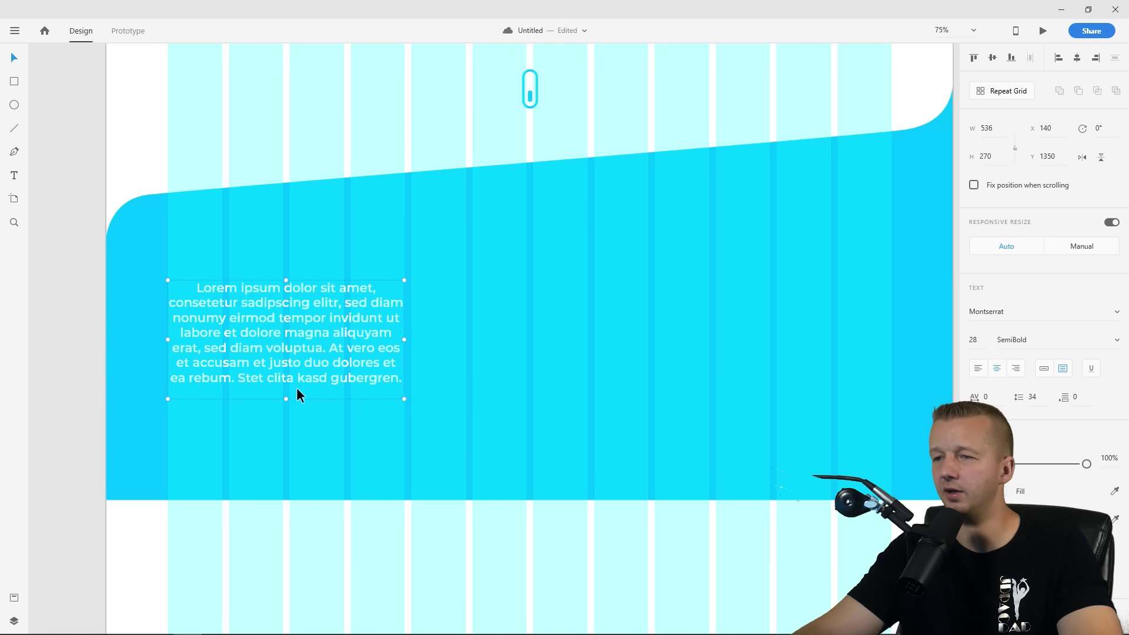
pyautogui.moveTo(286, 398); pyautogui.dragTo(288, 354)
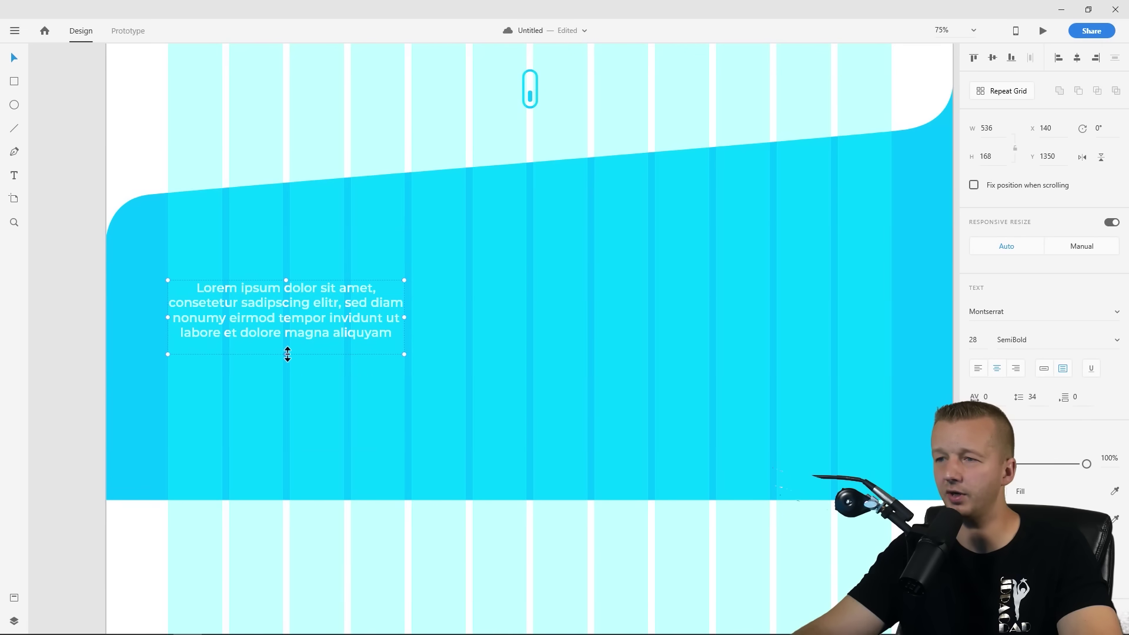
# Duplicate the placeholder text box twice across the cyan section, aligning the copies to grid columns 5–8 and 9–12
pyautogui.scroll(-2, 276, 307)
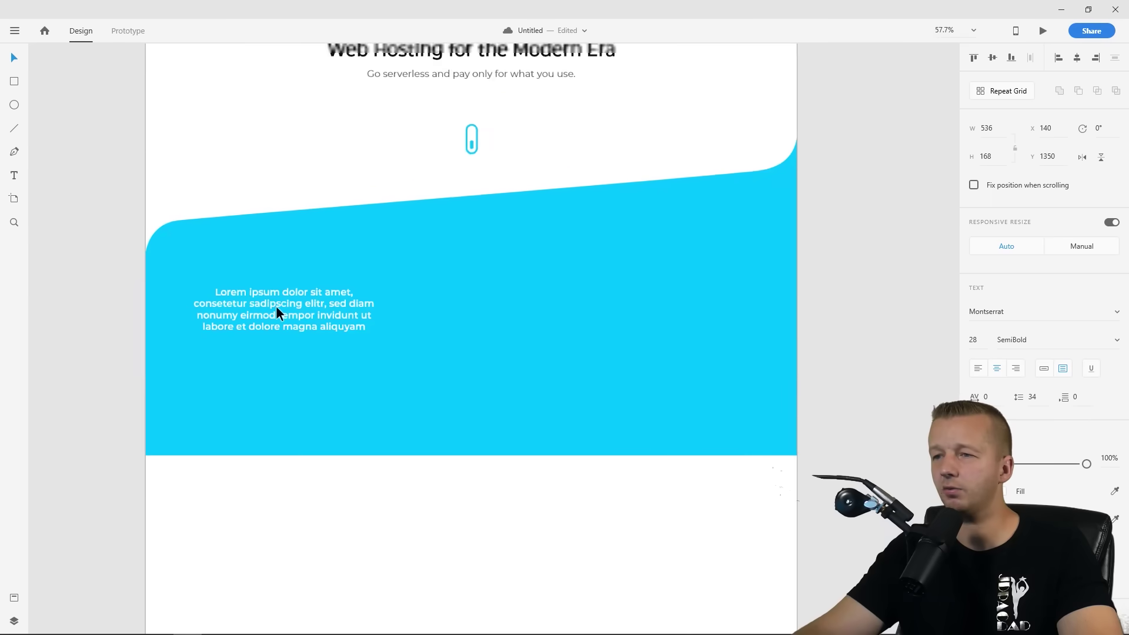
pyautogui.scroll(-3, 276, 305)
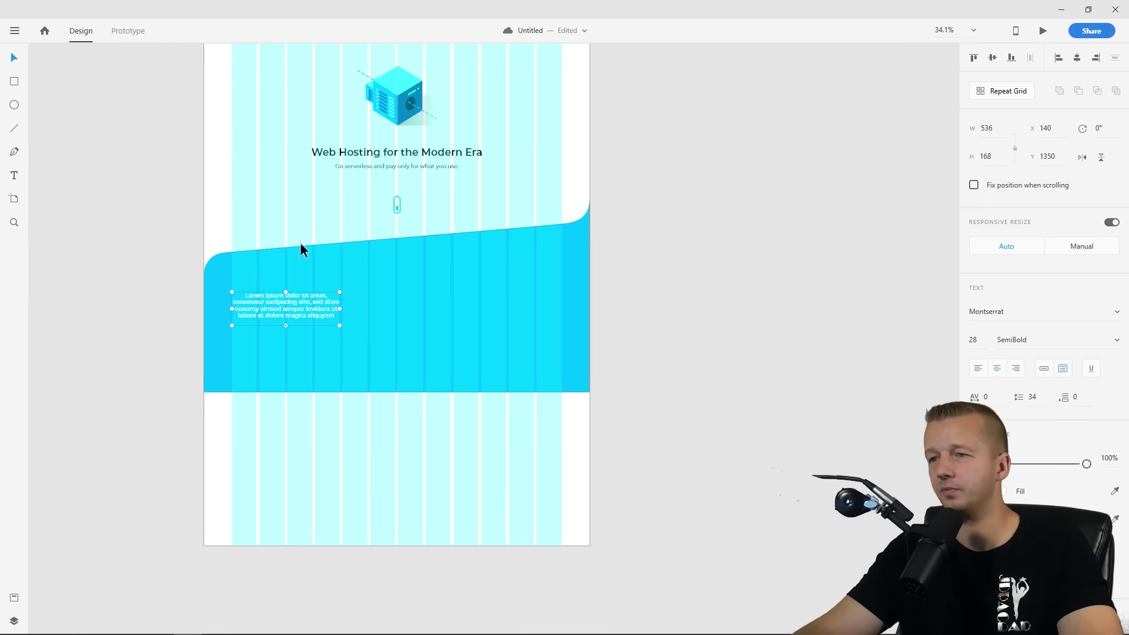
pyautogui.moveTo(300, 247); pyautogui.dragTo(298, 333)
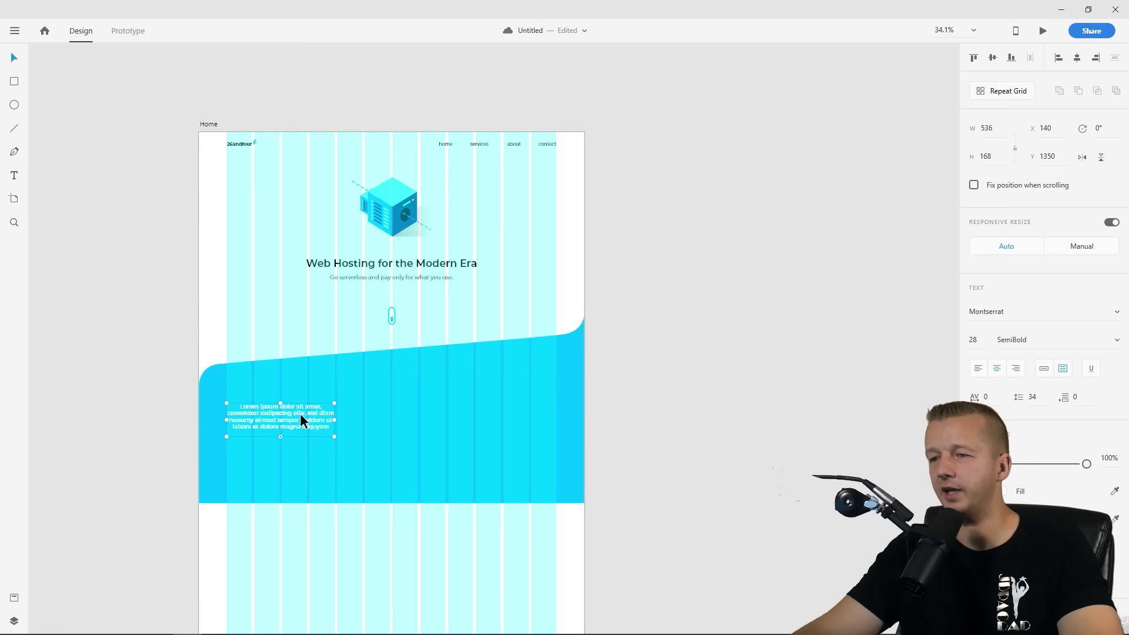
pyautogui.moveTo(300, 414); pyautogui.dragTo(490, 415)
pyautogui.click(294, 388)
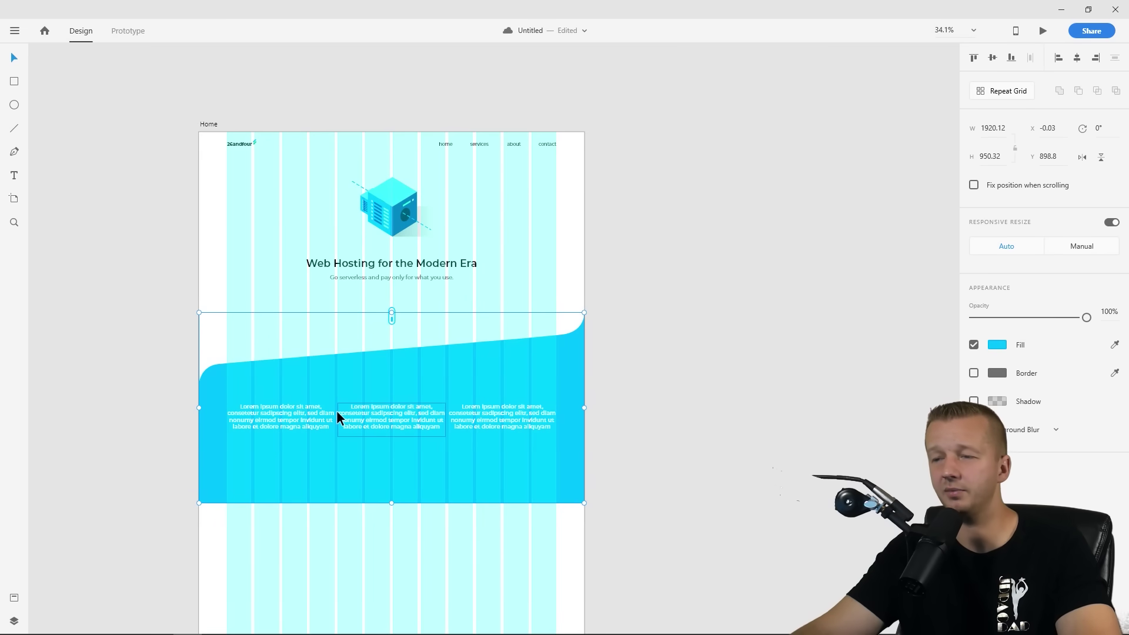
# Hide the Home artboard's layout grid to view the three text columns without the overlay
pyautogui.click(217, 126)
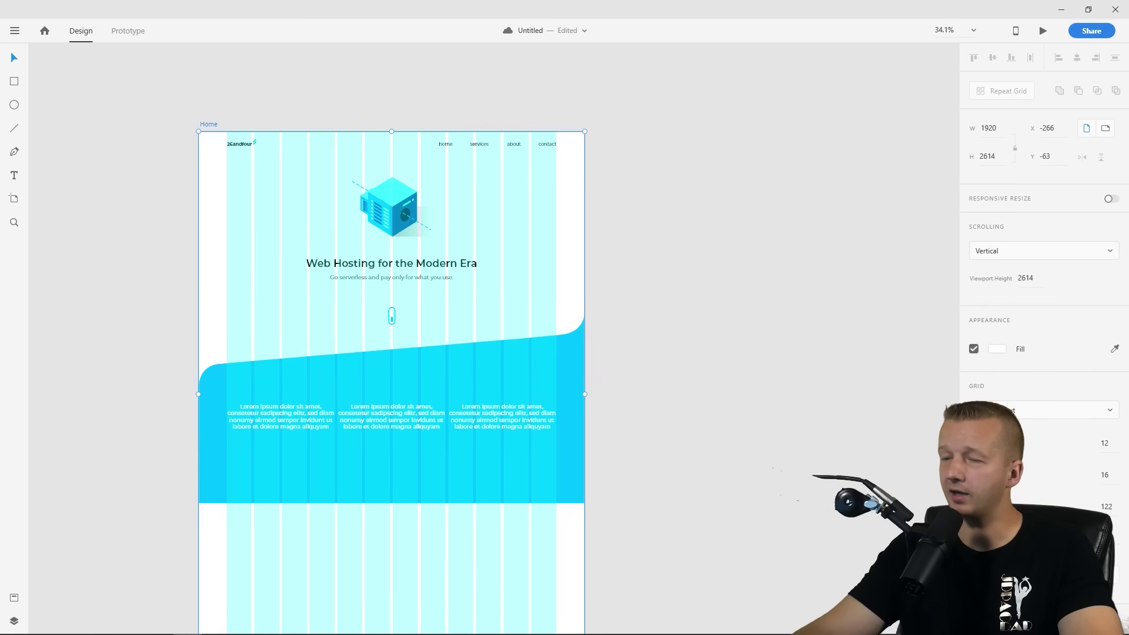
pyautogui.hotkey('ctrl', 'shift', "'")
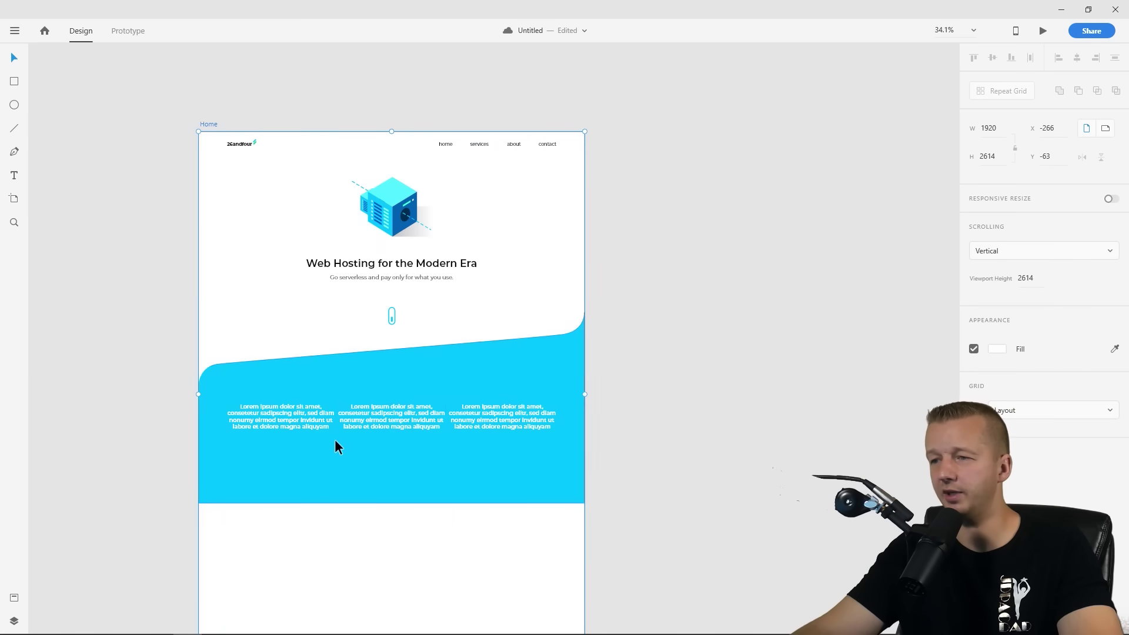
pyautogui.scroll(3, 337, 440)
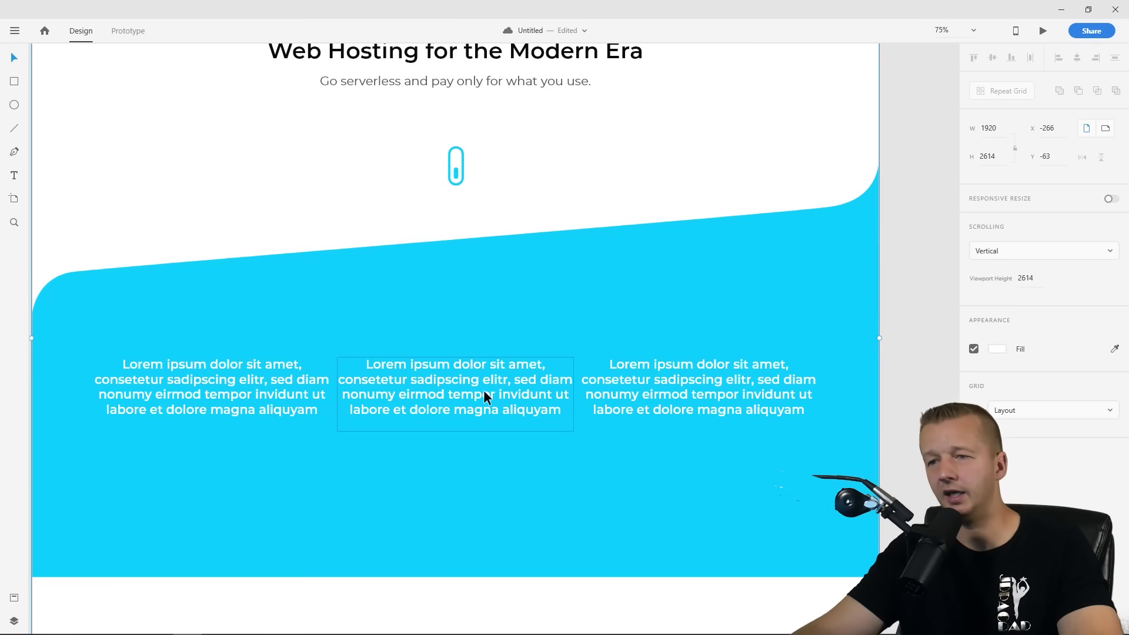
pyautogui.click(252, 393)
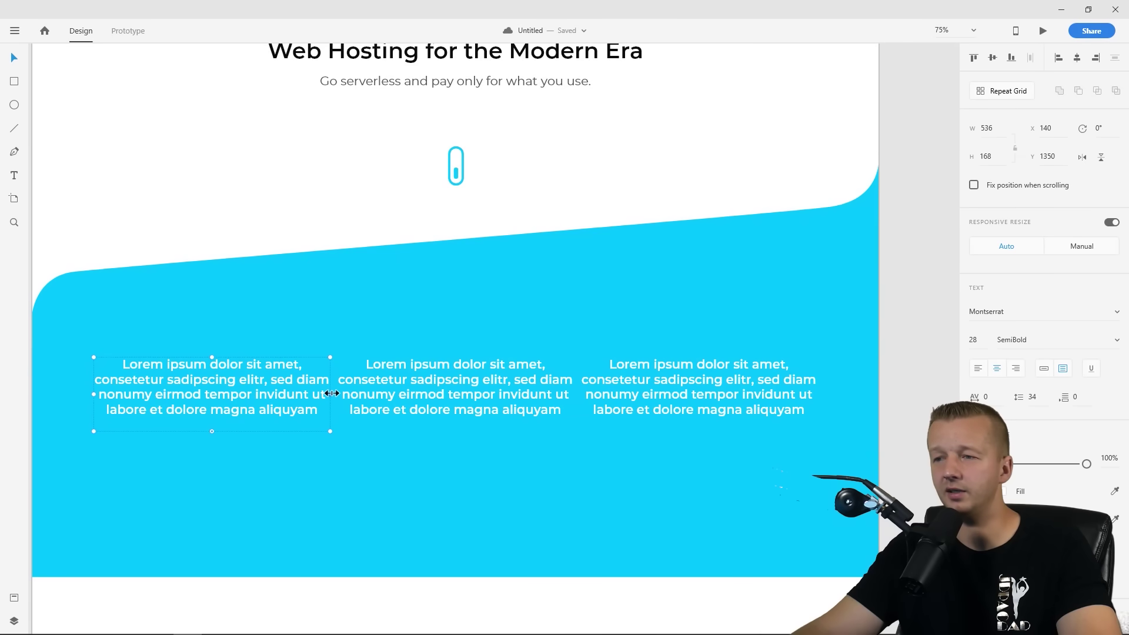
# Delete the middle and rightmost text copies, keeping only the first text box in the cyan section
pyautogui.click(372, 389)
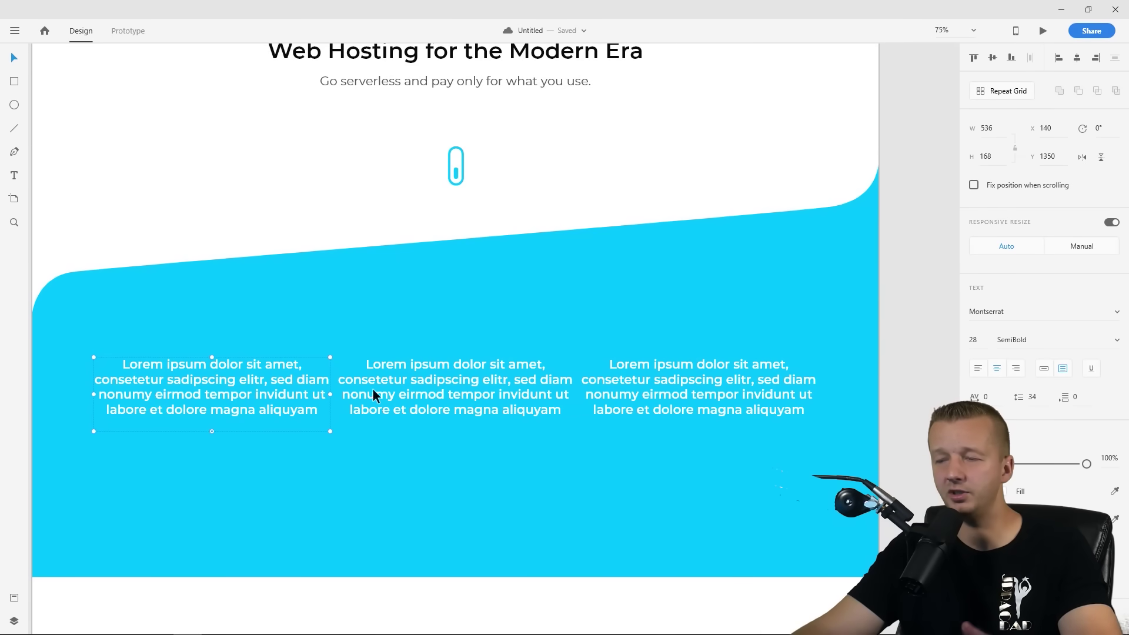
pyautogui.press('Delete')
pyautogui.click(658, 385)
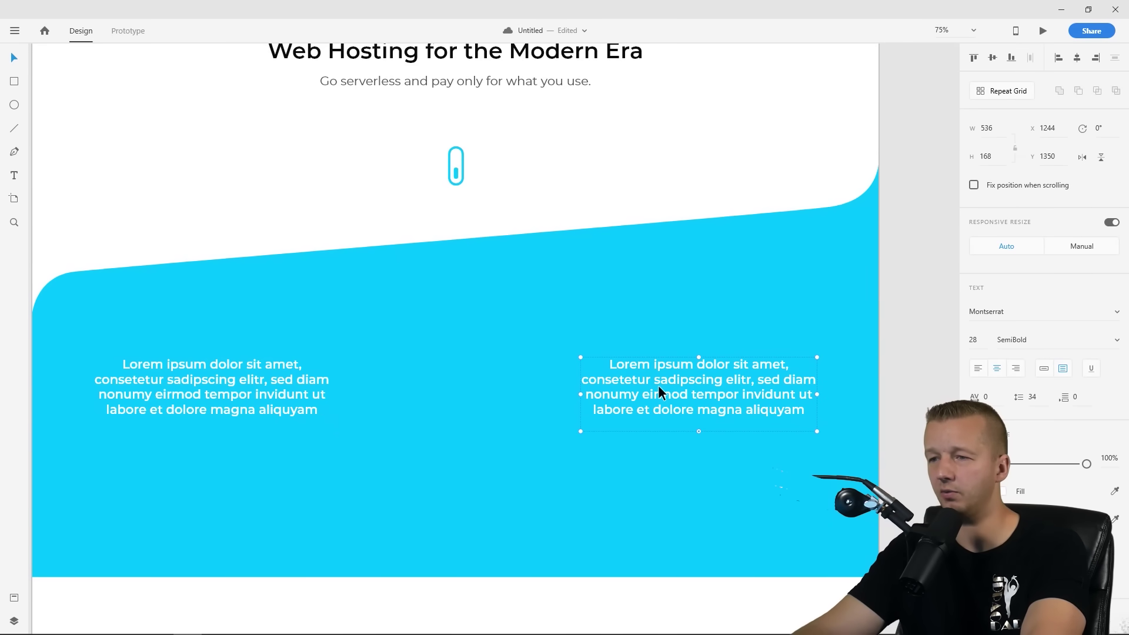
pyautogui.moveTo(658, 386); pyautogui.dragTo(243, 384)
pyautogui.scroll(-3, 244, 384)
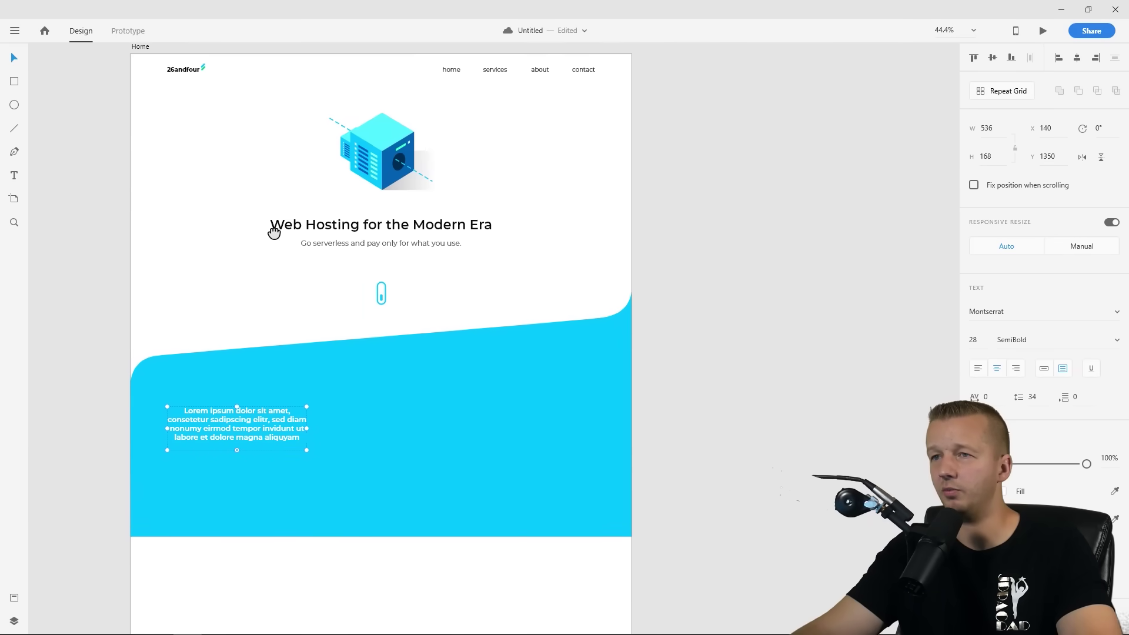
# Show the Home artboard's layout grid and narrow the placeholder text box about its centre to a width of 370 at X 223
pyautogui.click(159, 73)
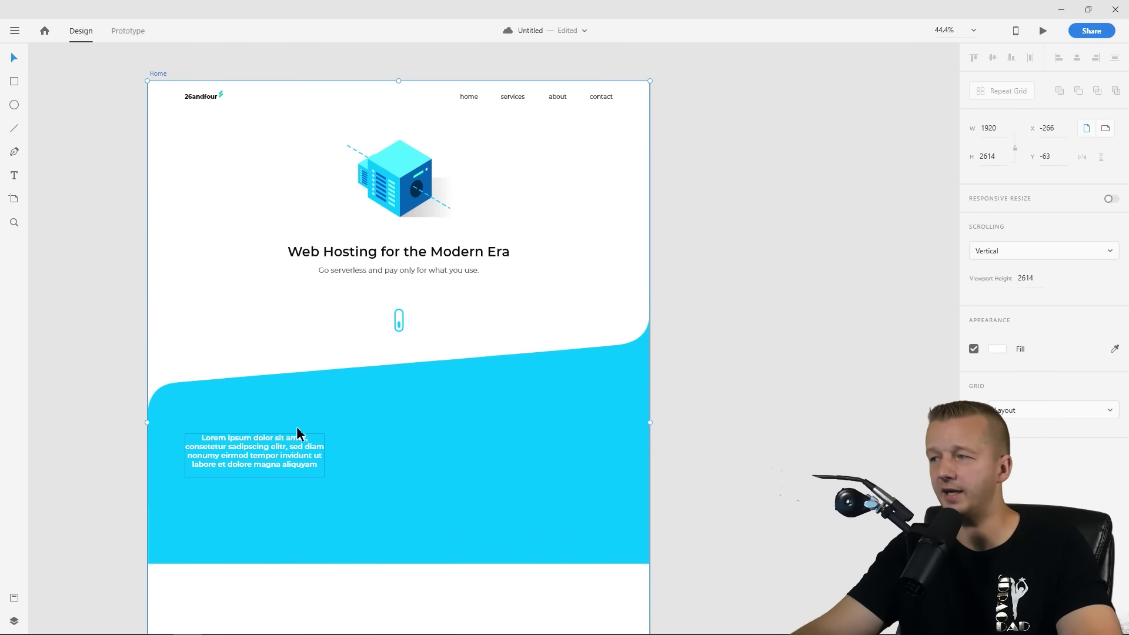
pyautogui.click(974, 410)
pyautogui.click(247, 449)
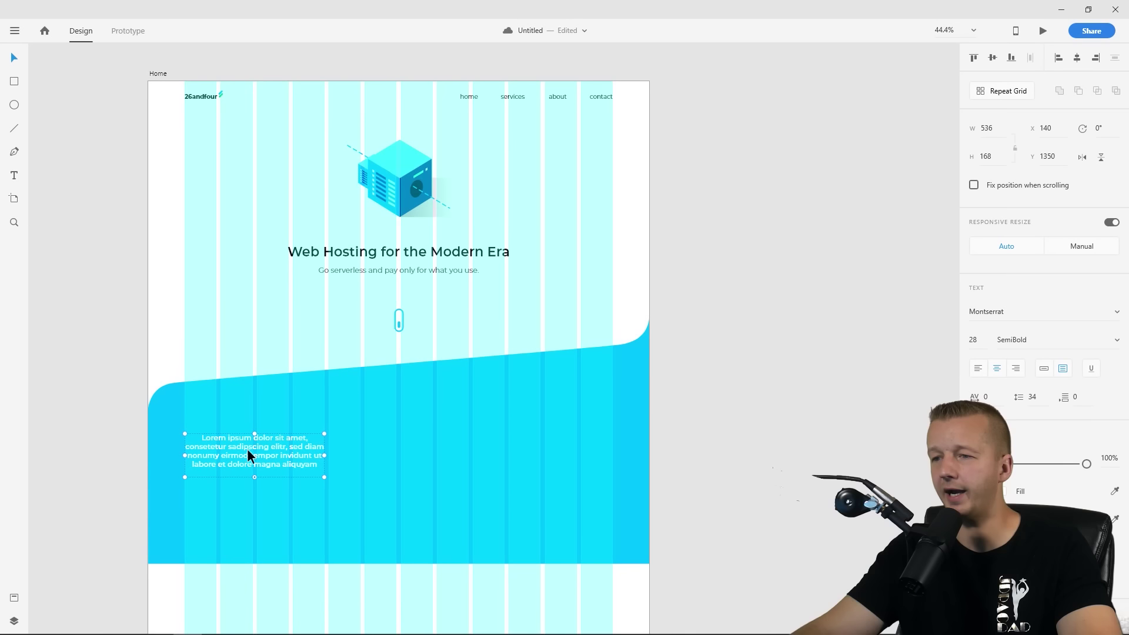
pyautogui.moveTo(326, 455); pyautogui.dragTo(302, 456)
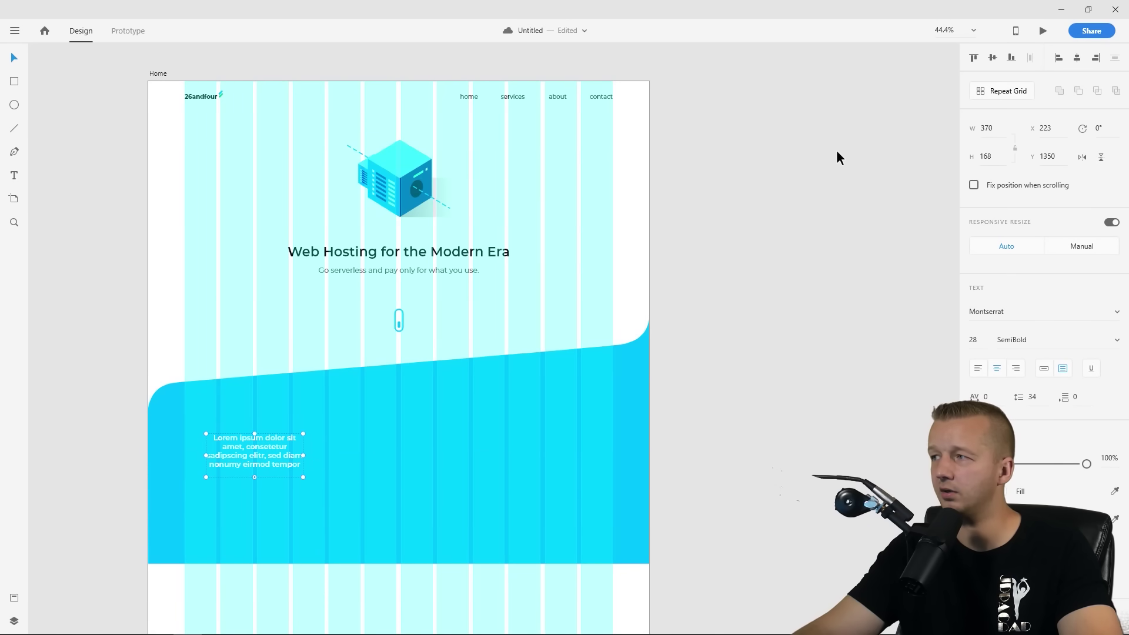
# Turn the text box into a three-column Repeat Grid with widened gaps, about 1483 wide overall
pyautogui.click(1006, 93)
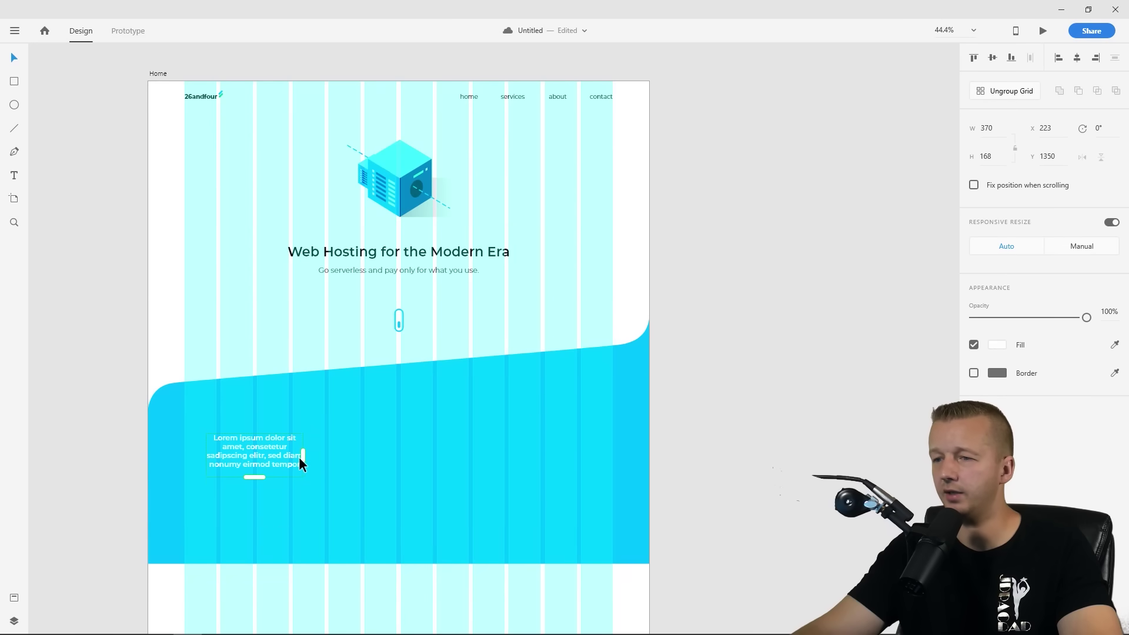
pyautogui.moveTo(303, 456); pyautogui.dragTo(511, 457)
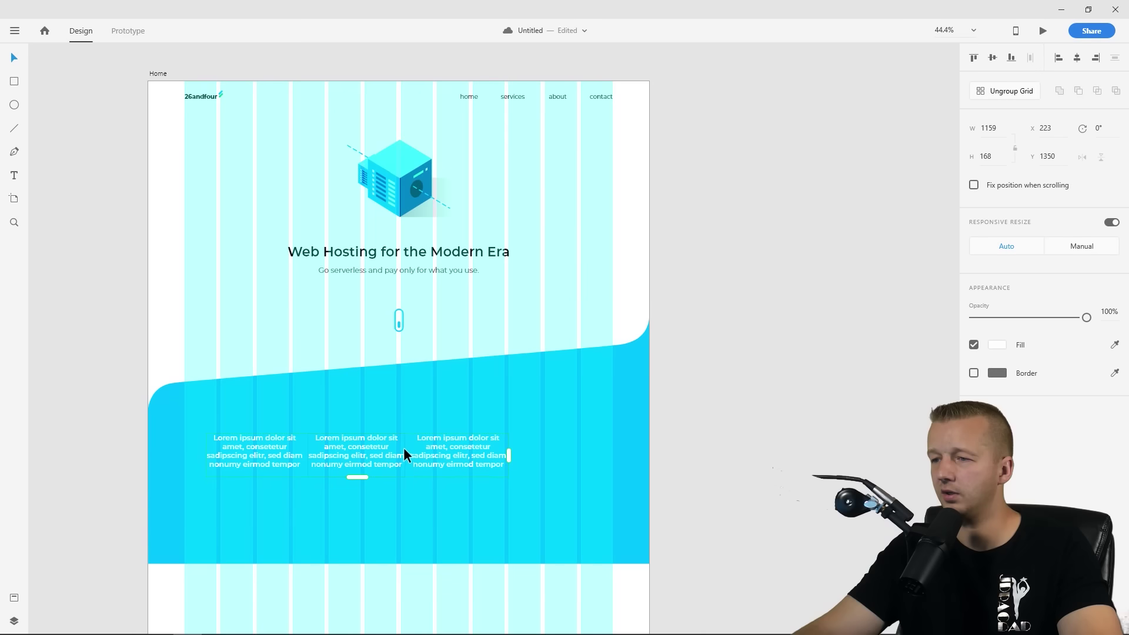
pyautogui.moveTo(403, 456); pyautogui.dragTo(489, 448)
pyautogui.moveTo(488, 447); pyautogui.dragTo(492, 447)
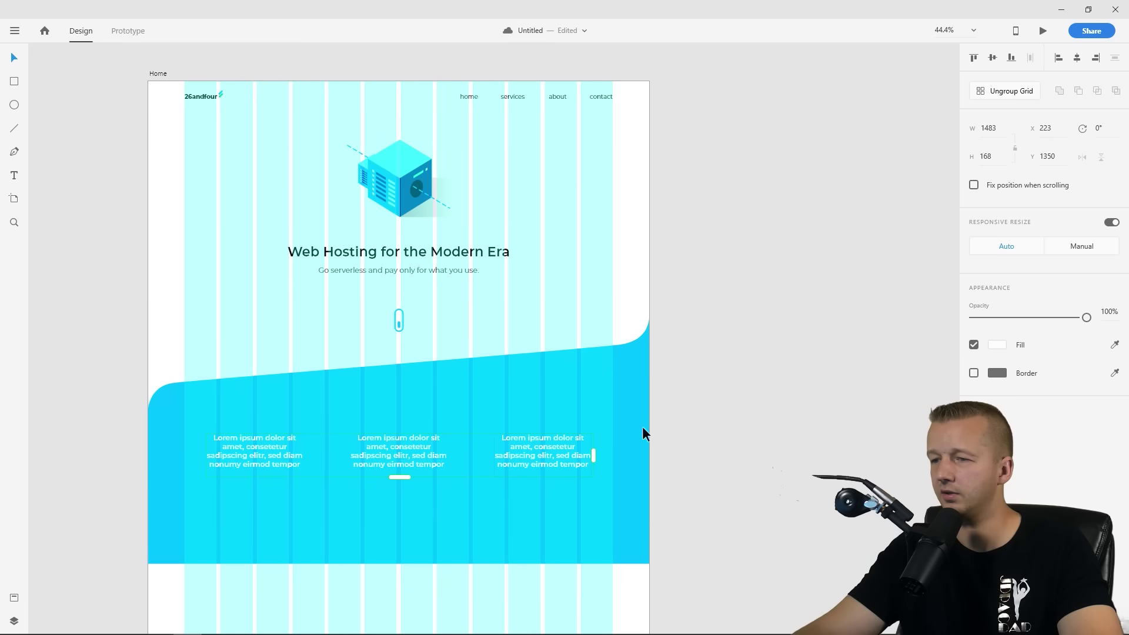
pyautogui.click(774, 402)
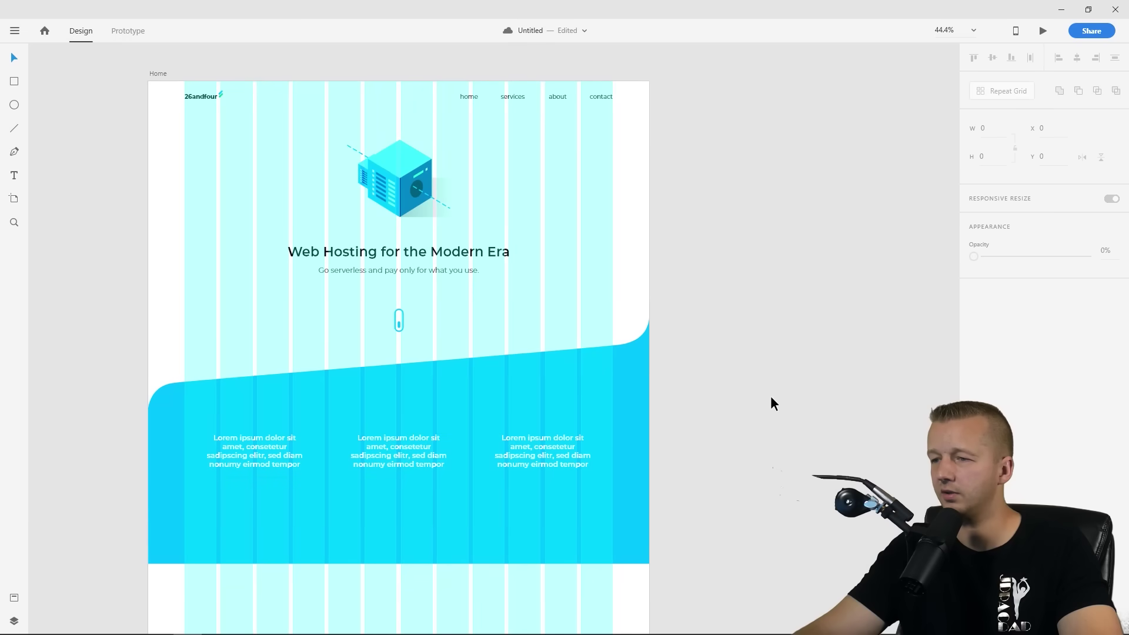
pyautogui.click(161, 75)
pyautogui.click(264, 438)
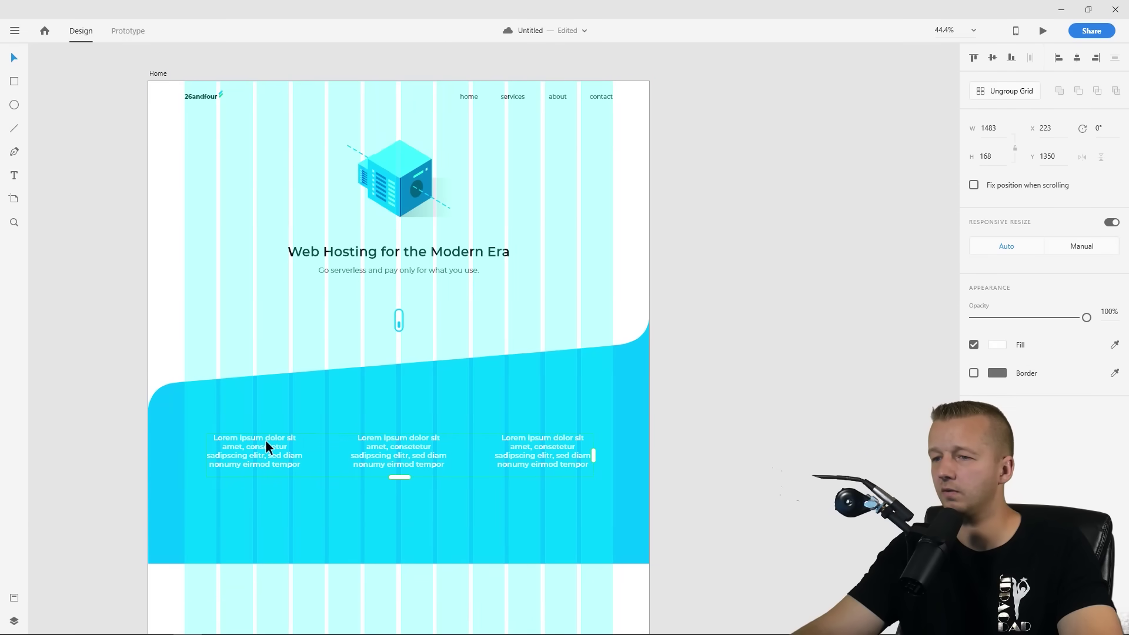
pyautogui.scroll(1, 274, 462)
pyautogui.scroll(5, 274, 463)
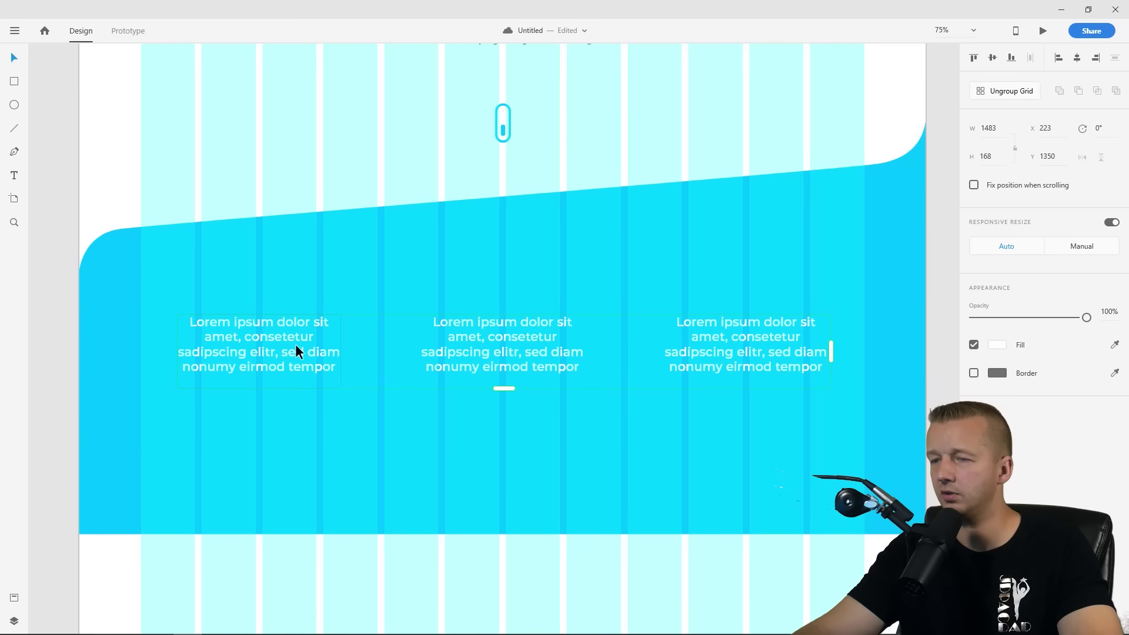
pyautogui.doubleClick(295, 346)
pyautogui.moveTo(342, 351)
pyautogui.mouseDown()
pyautogui.moveTo(391, 350)
pyautogui.moveTo(295, 346)
pyautogui.moveTo(341, 352)
pyautogui.mouseUp()
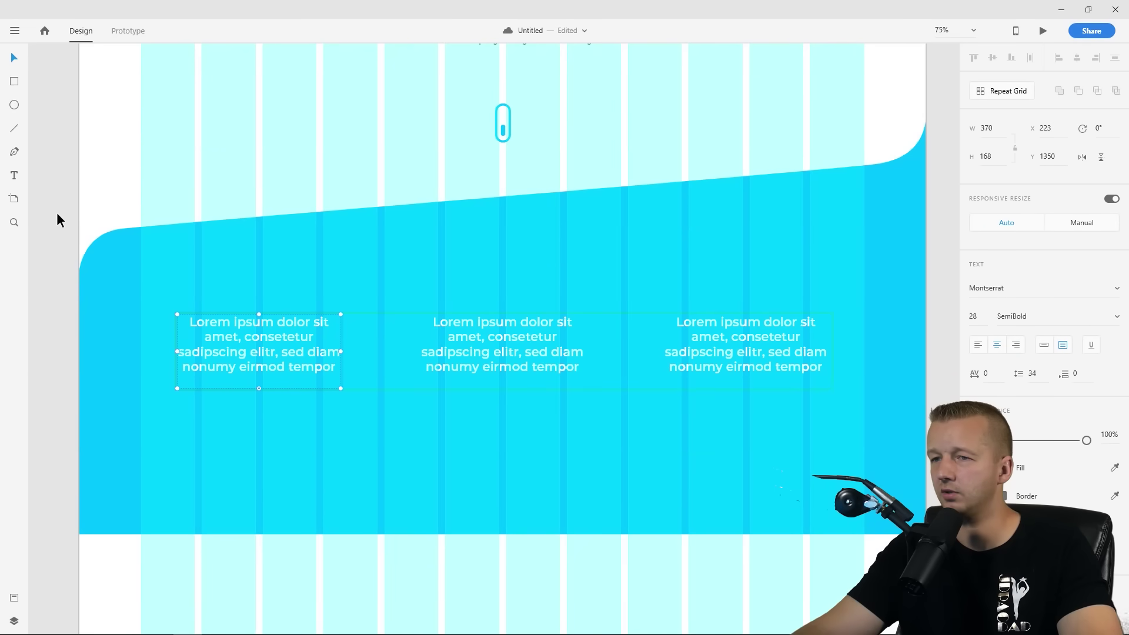
pyautogui.click(70, 182)
pyautogui.moveTo(70, 162); pyautogui.dragTo(254, 294)
pyautogui.scroll(-2, 96, 234)
# Ungroup the Repeat Grid and delete its second and third text boxes, leaving the first one selected
pyautogui.click(356, 419)
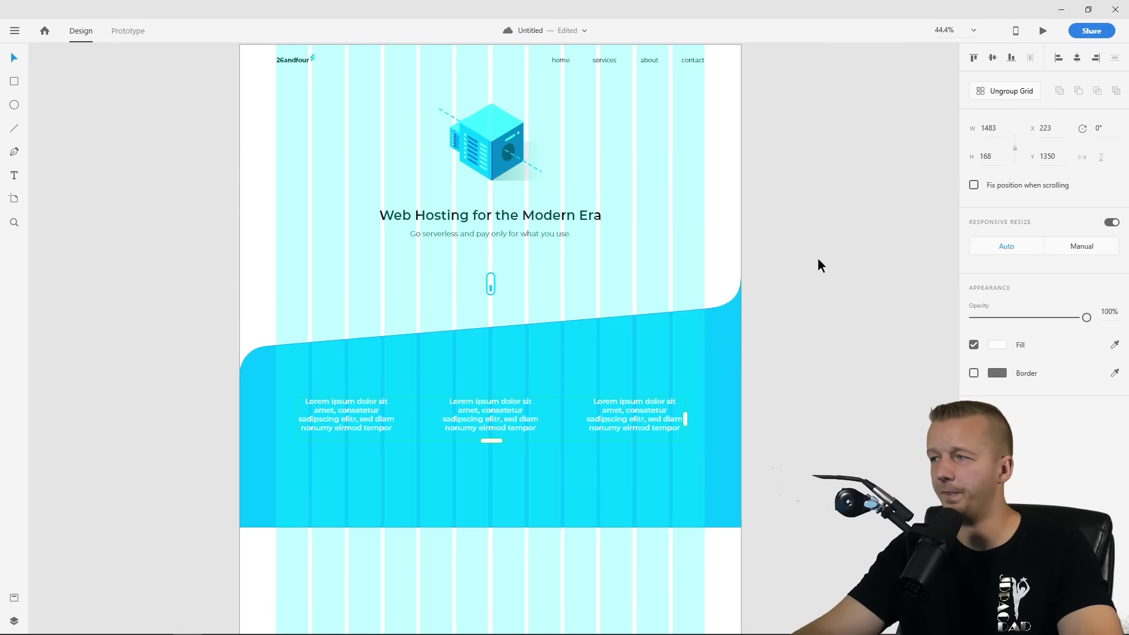
pyautogui.click(1026, 89)
pyautogui.click(781, 407)
pyautogui.click(654, 419)
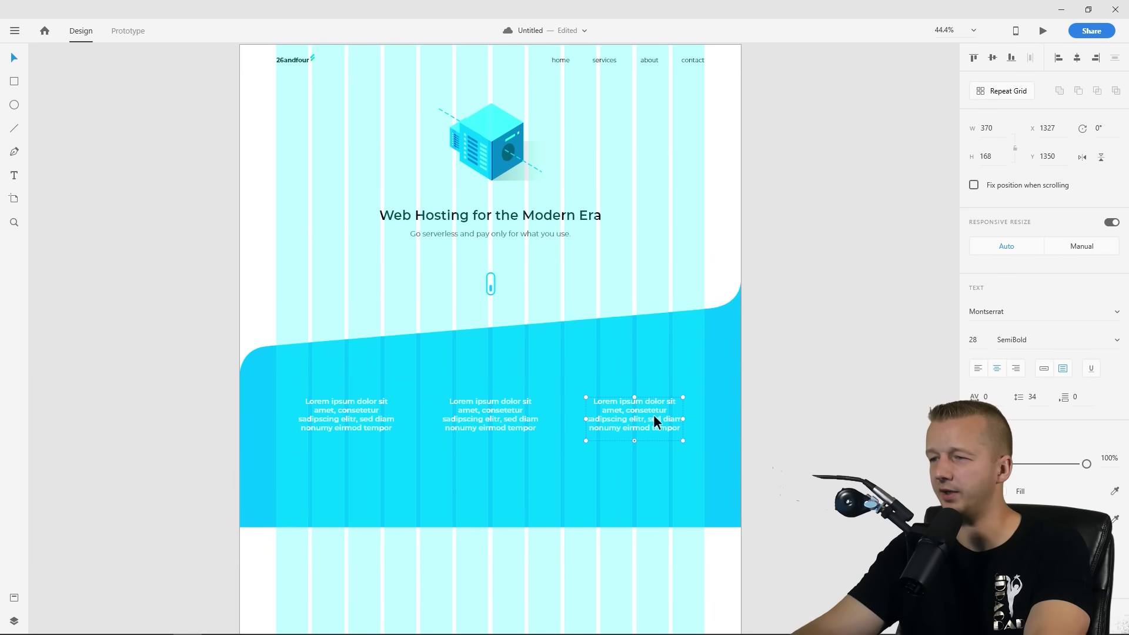
pyautogui.press('Delete')
pyautogui.click(511, 412)
pyautogui.press('Delete')
pyautogui.click(361, 411)
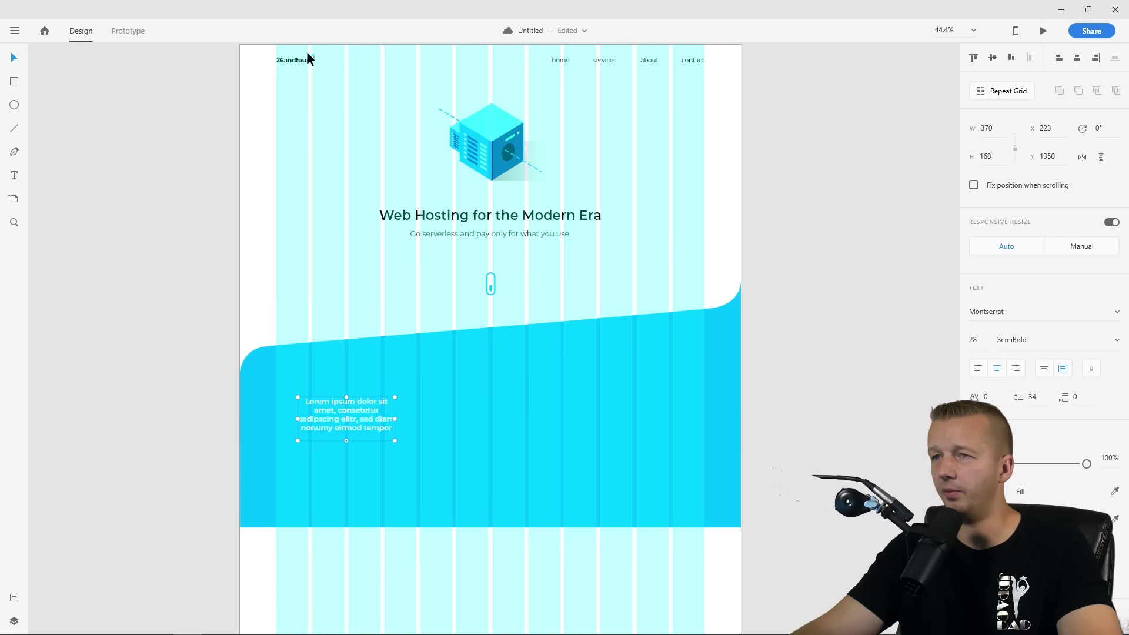
# Hide the Home artboard's layout grid, leaving the grid colour as it is
pyautogui.moveTo(265, 88); pyautogui.dragTo(262, 112)
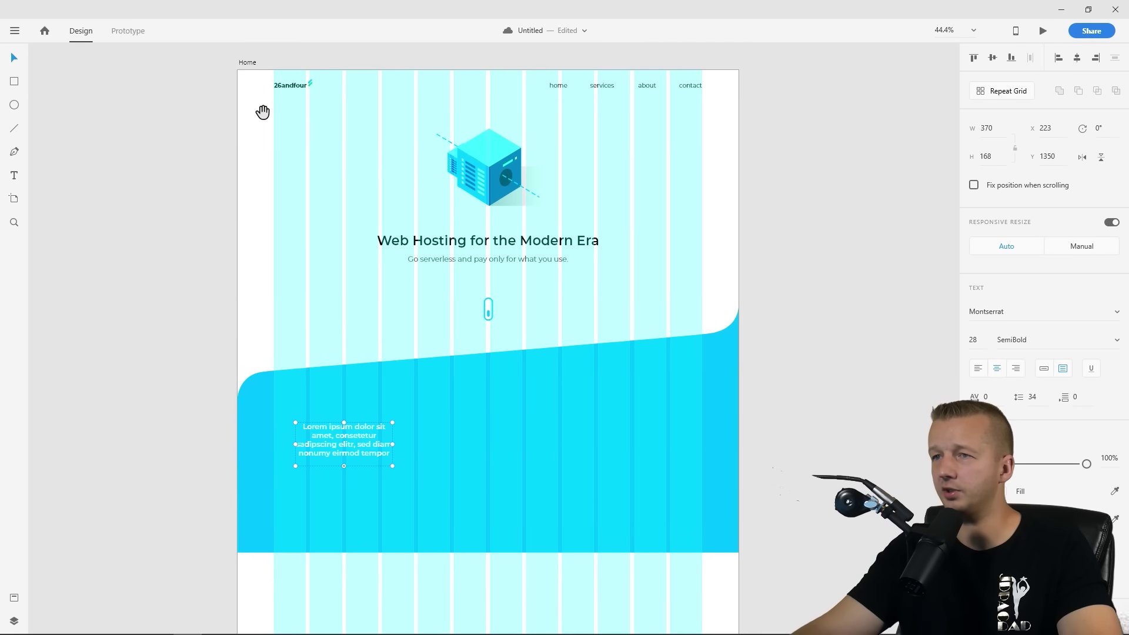
pyautogui.click(247, 63)
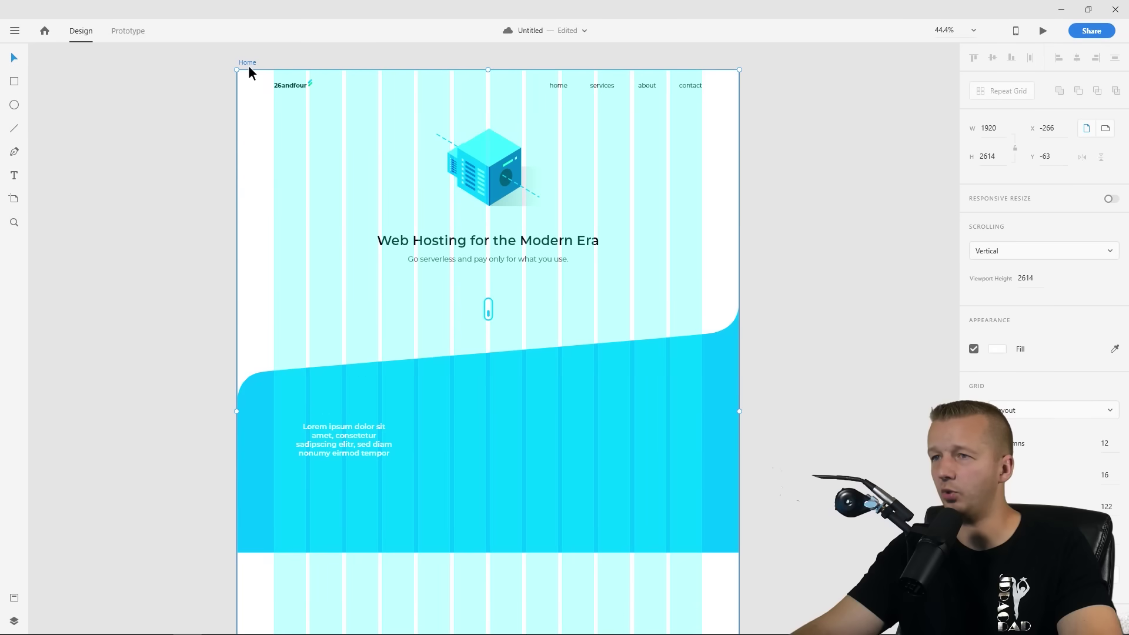
pyautogui.click(978, 443)
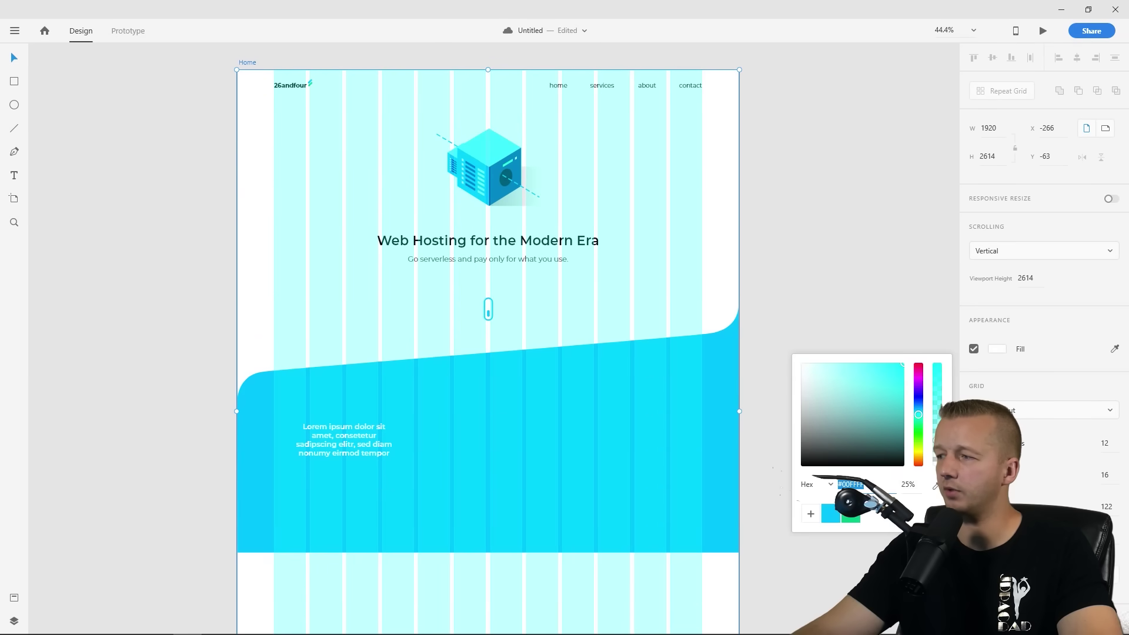
pyautogui.press('Escape')
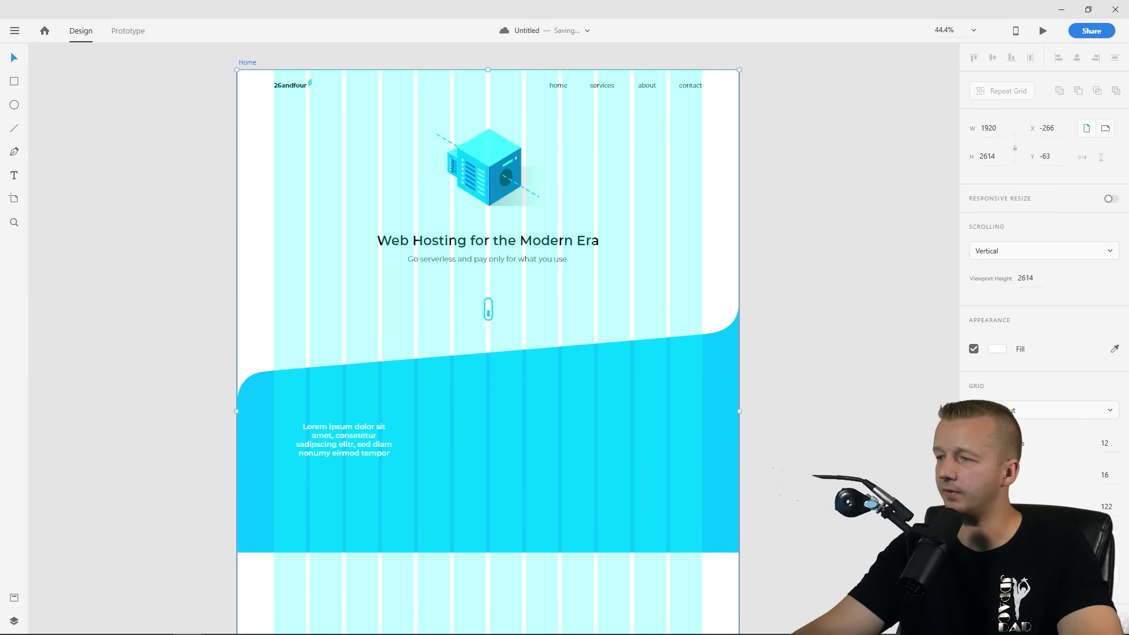
pyautogui.hotkey('ctrl', 'shift', "'")
# Move the placeholder text box straight down within the cyan section to Y 1433
pyautogui.click(330, 443)
pyautogui.moveTo(345, 443); pyautogui.dragTo(343, 464)
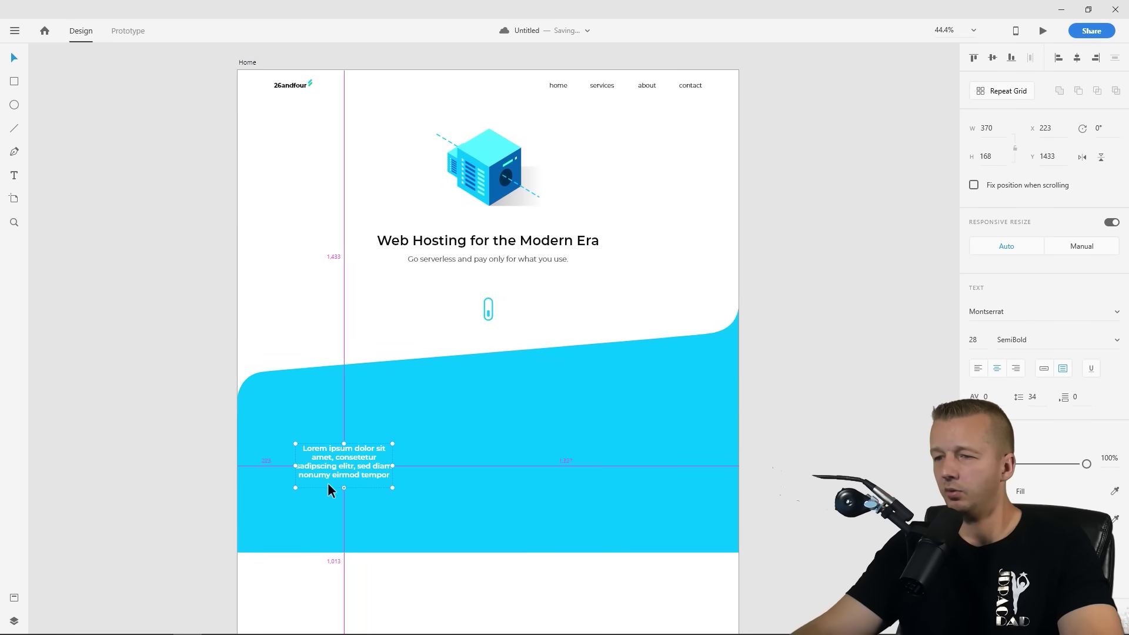
pyautogui.scroll(3, 327, 482)
pyautogui.moveTo(459, 467); pyautogui.dragTo(430, 375)
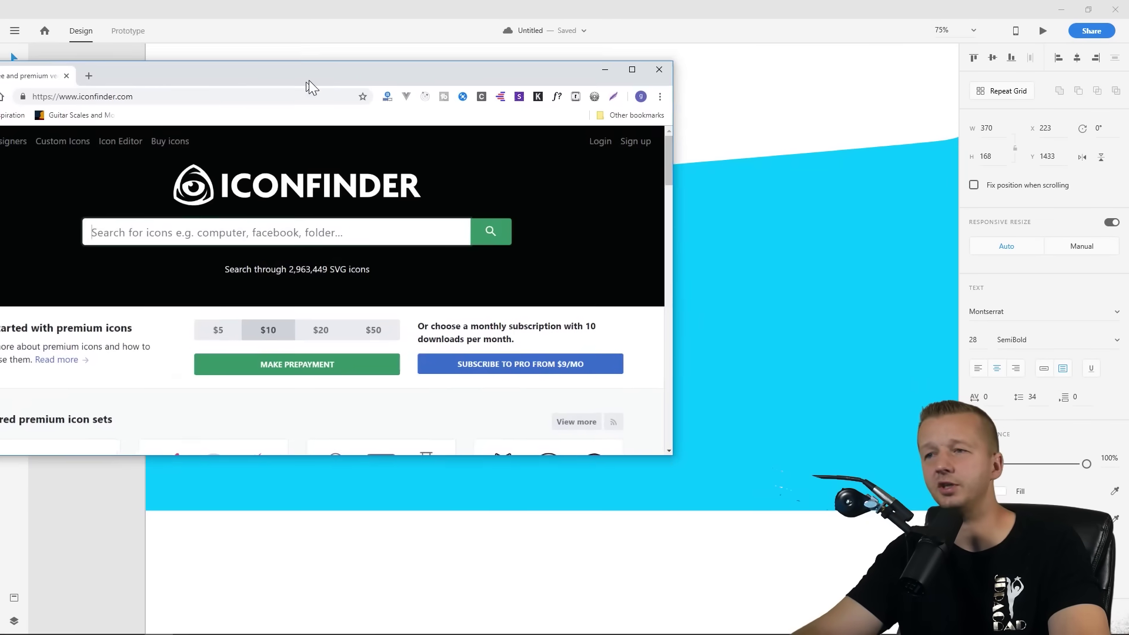
# Switch to the Iconfinder site in the browser, maximize its window and search for "calendar" icons
pyautogui.hotkey('alt', 'Tab')
pyautogui.moveTo(309, 80); pyautogui.dragTo(507, 105)
pyautogui.doubleClick(507, 105)
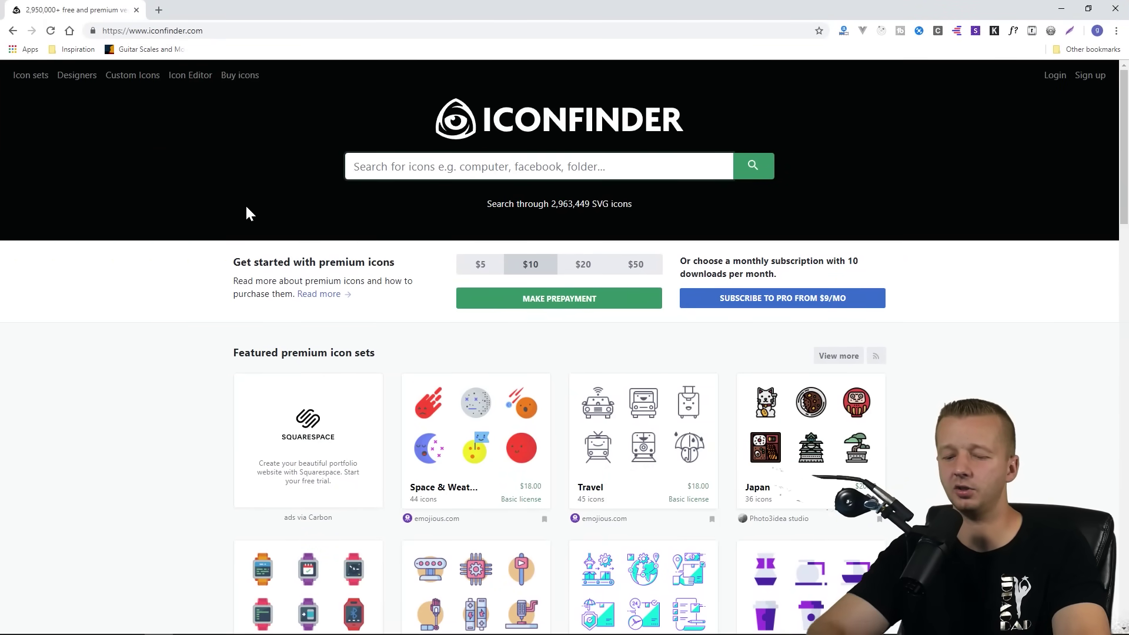
pyautogui.write('calendar')
pyautogui.press('Return')
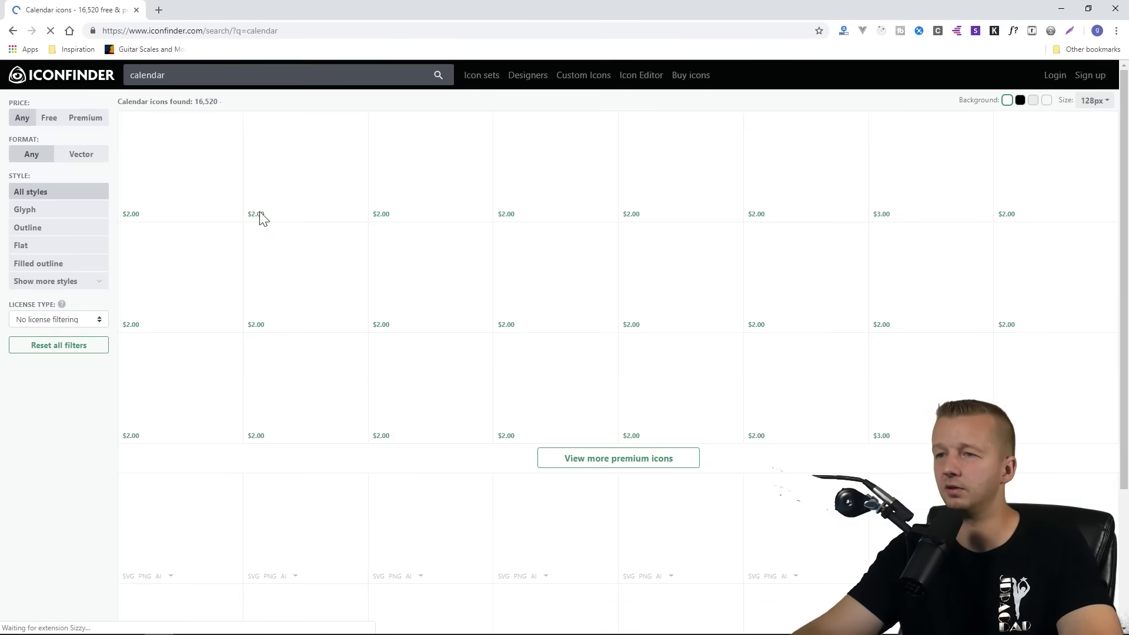
# Filter the calendar icon results to the "No link back" license type and free price only
pyautogui.click(62, 321)
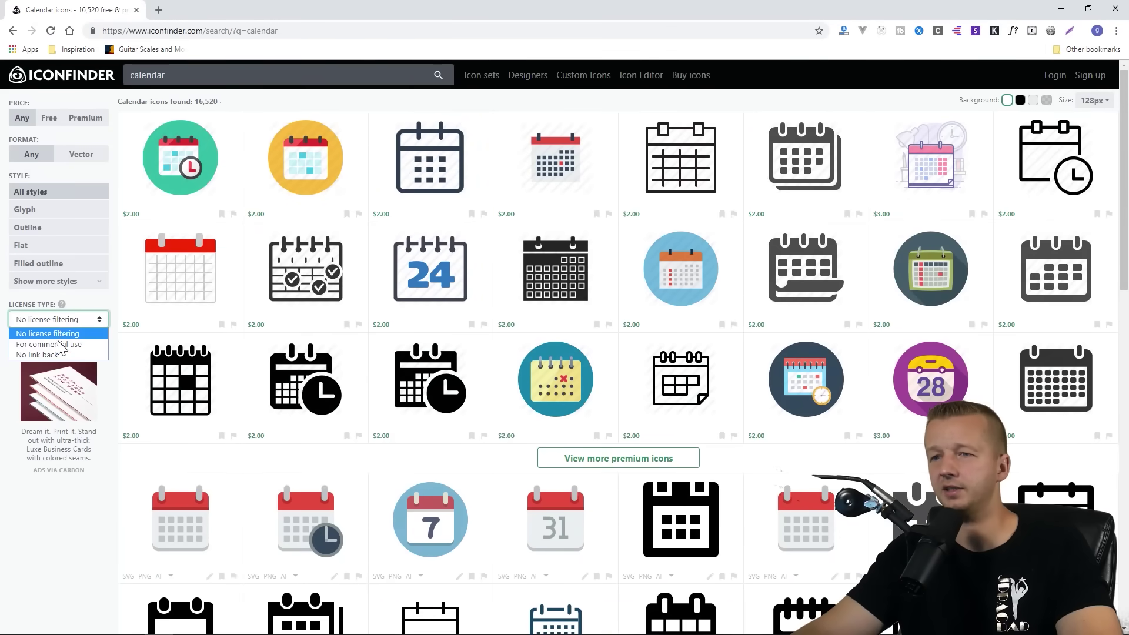
pyautogui.click(37, 355)
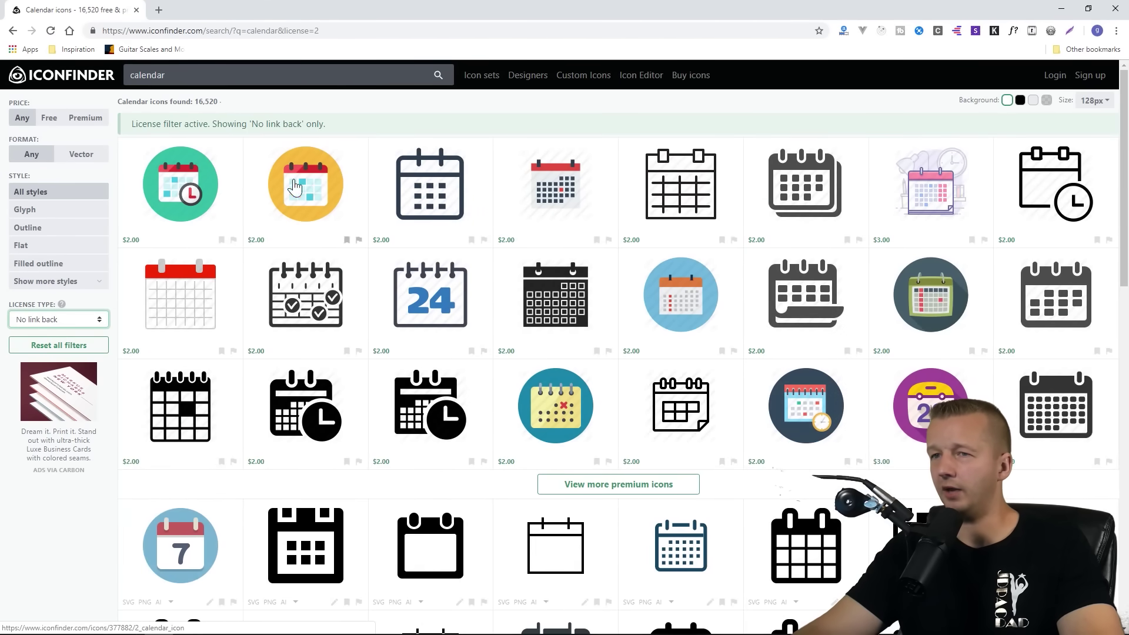
pyautogui.click(50, 120)
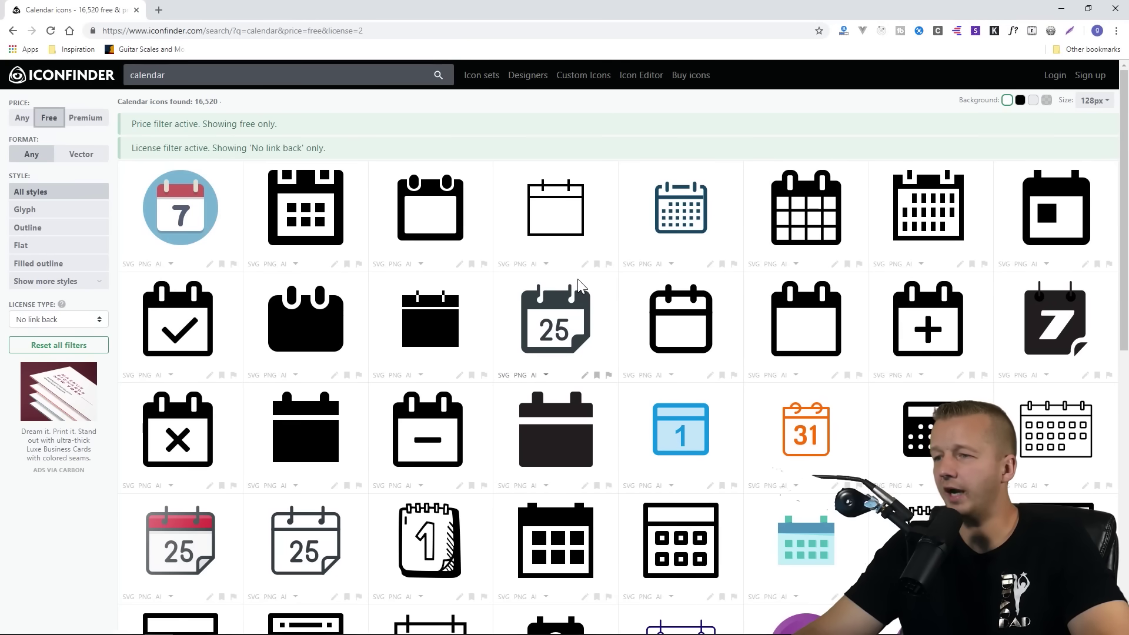
# Browse the filtered results and open the outlined, rounded calendar icon titled "Calendar, clock, date, event, schedule, time"
pyautogui.scroll(-2, 645, 301)
pyautogui.scroll(3, 646, 301)
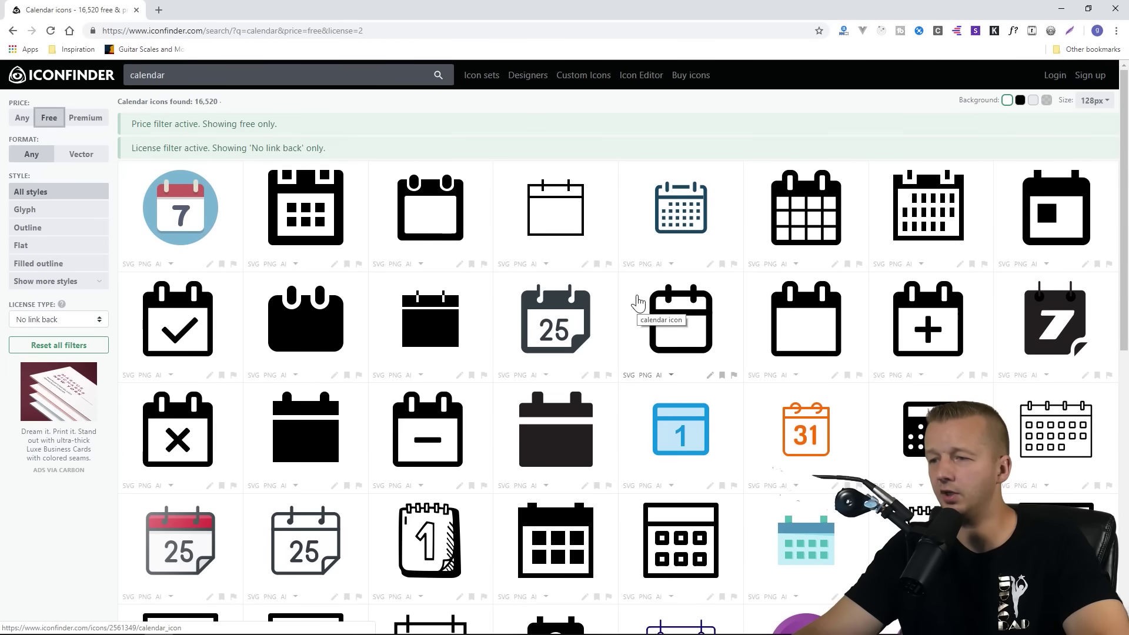
pyautogui.scroll(-2, 638, 303)
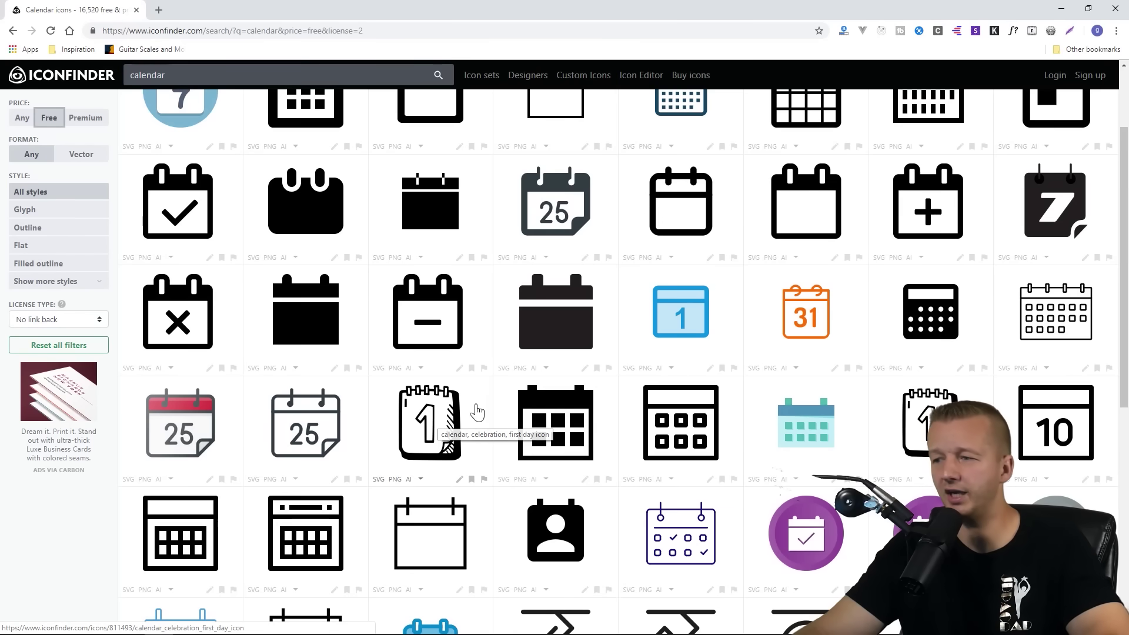
pyautogui.scroll(-3, 484, 406)
pyautogui.scroll(-1, 486, 407)
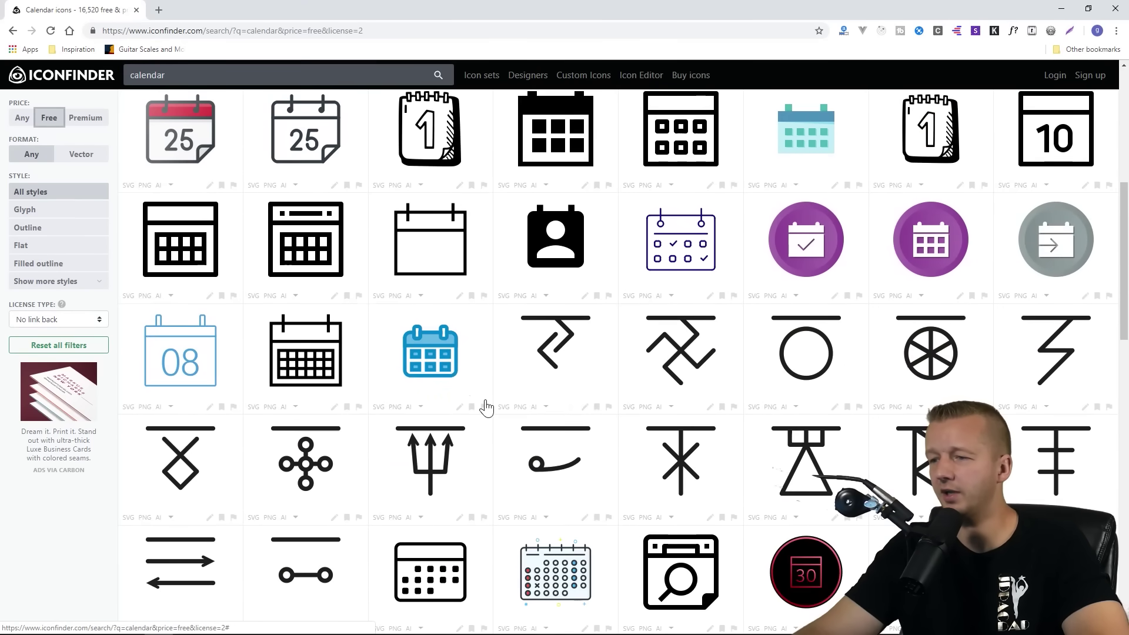
pyautogui.scroll(-3, 486, 407)
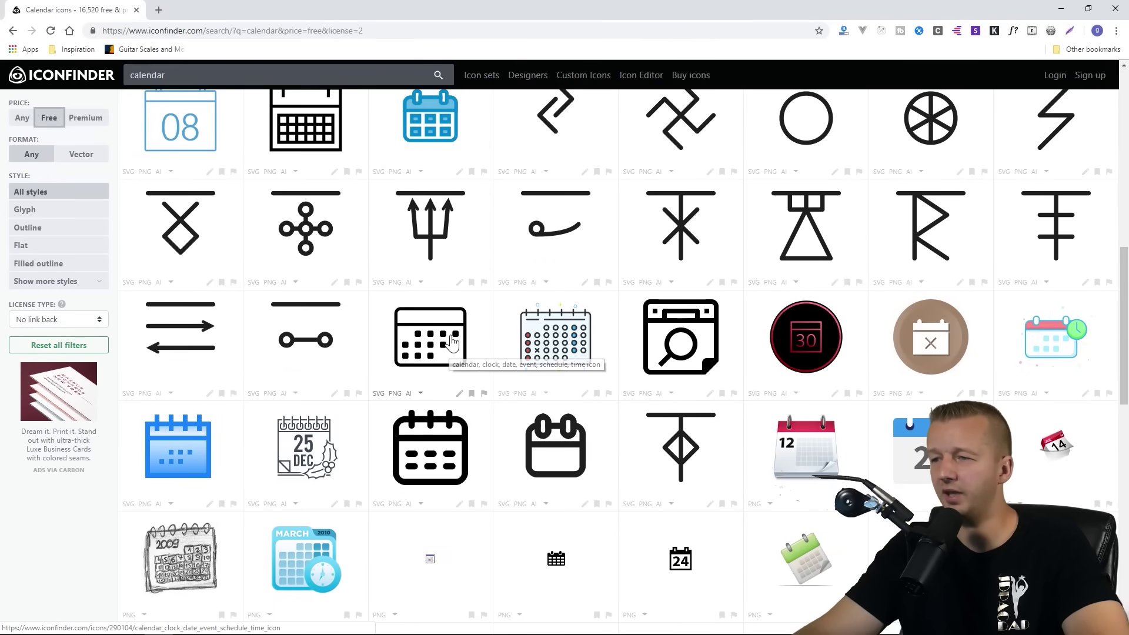
pyautogui.click(438, 418)
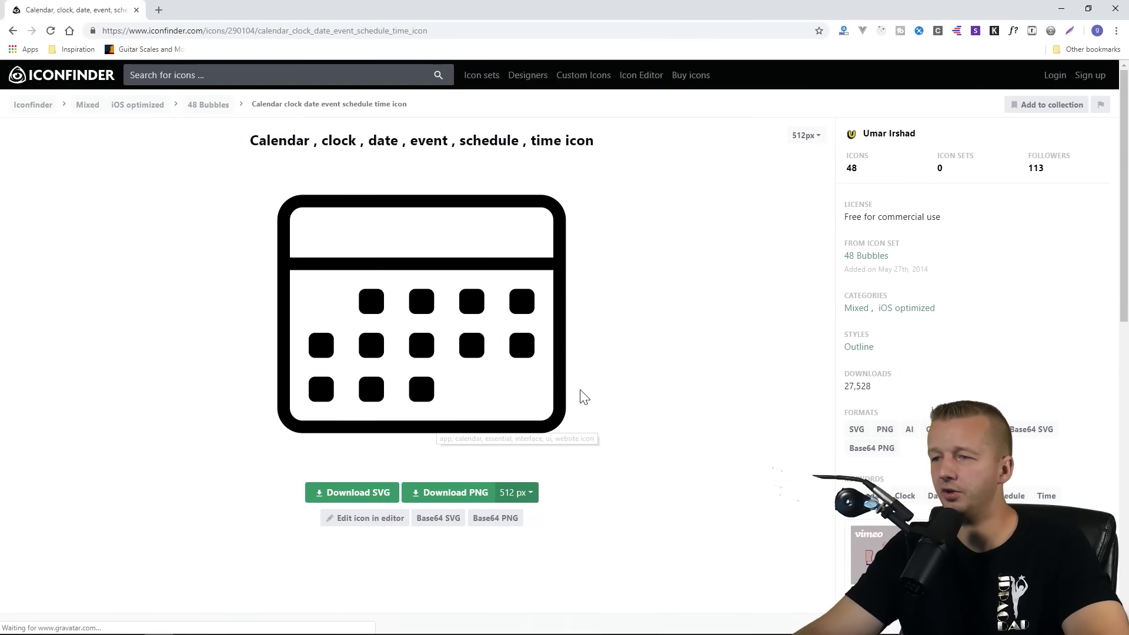
# Look over the other icons in the 48 Bubbles set and download the calendar icon as an SVG
pyautogui.scroll(-3, 608, 381)
pyautogui.scroll(-3, 611, 382)
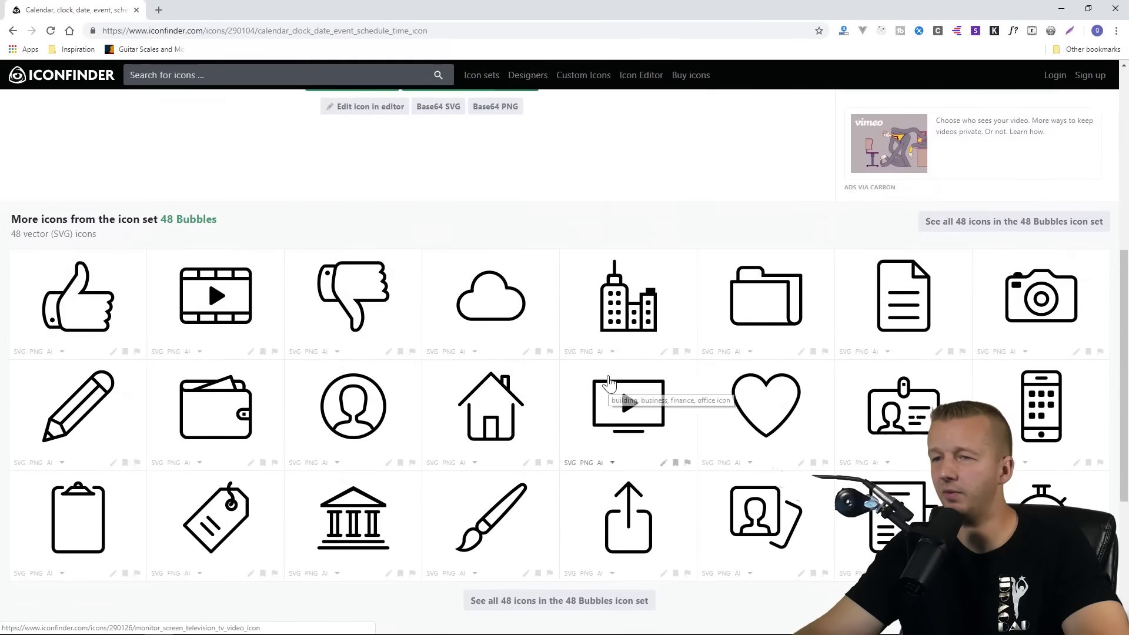
pyautogui.moveTo(24, 215); pyautogui.dragTo(154, 222)
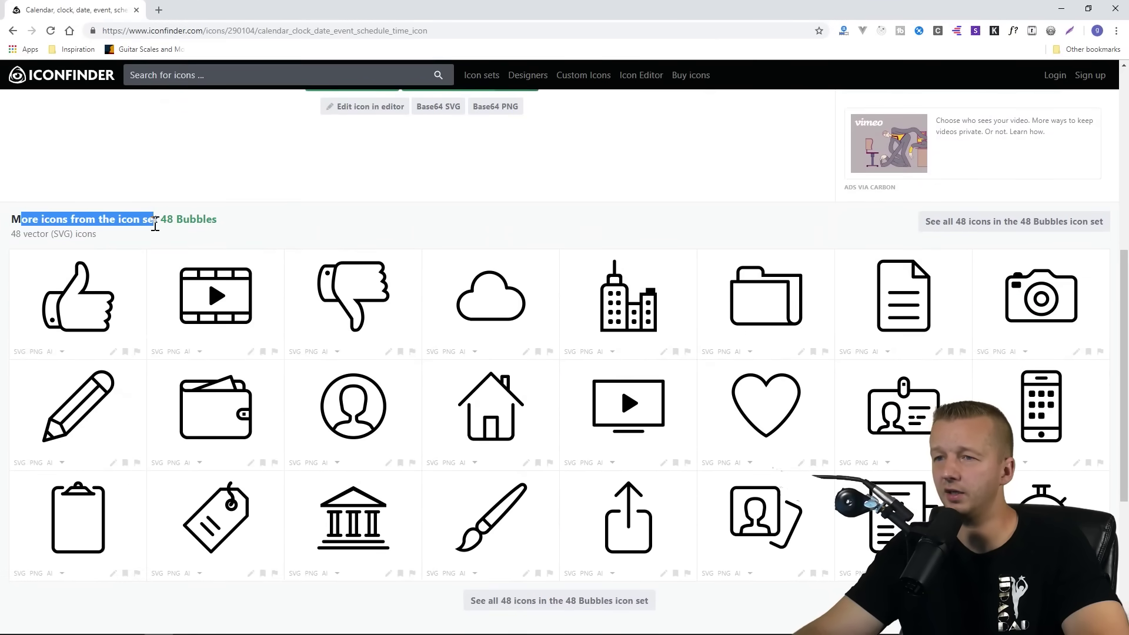
pyautogui.click(286, 183)
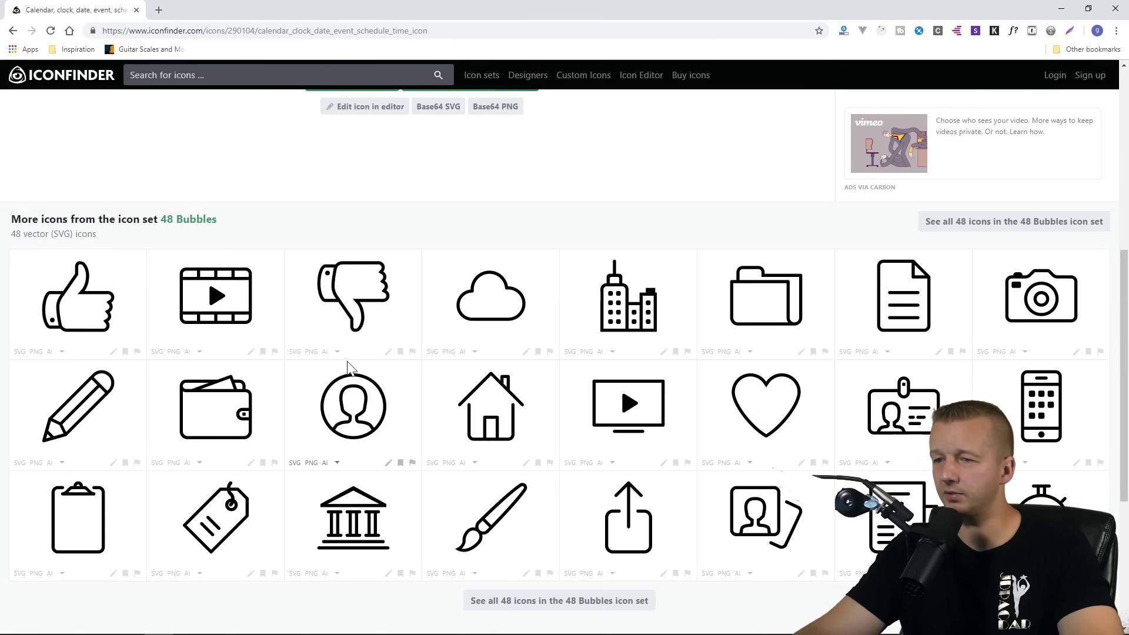
pyautogui.scroll(4, 349, 368)
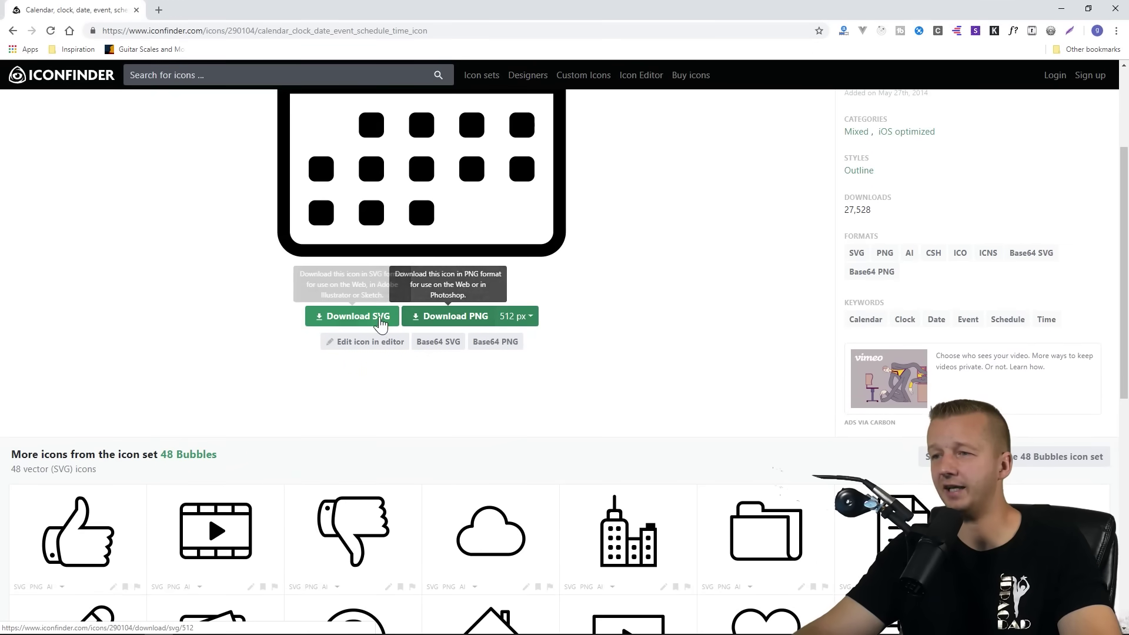
pyautogui.scroll(3, 247, 338)
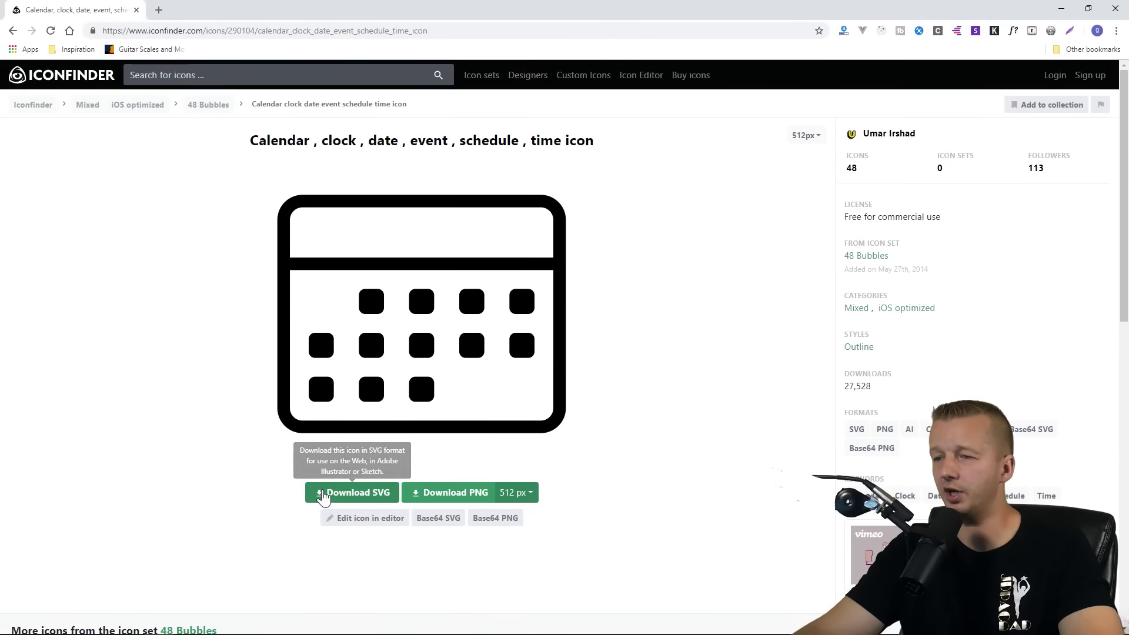
pyautogui.click(380, 493)
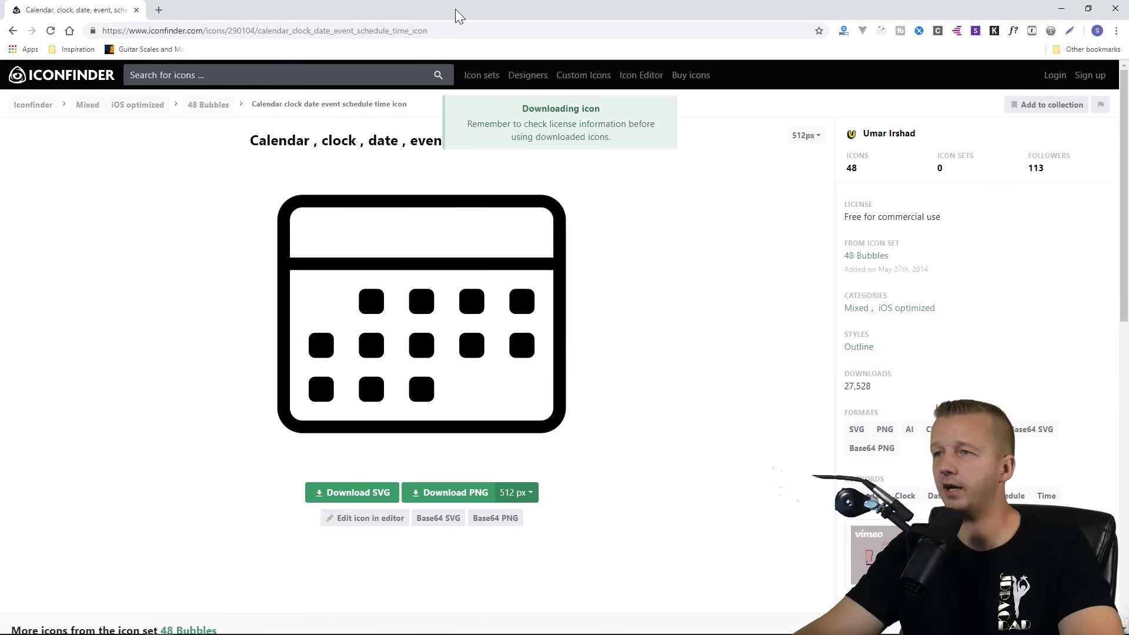
# Show the downloaded calendar SVG in its folder, move the folder window off the canvas and minimize the browser
pyautogui.moveTo(424, 13); pyautogui.dragTo(541, 94)
pyautogui.click(290, 471)
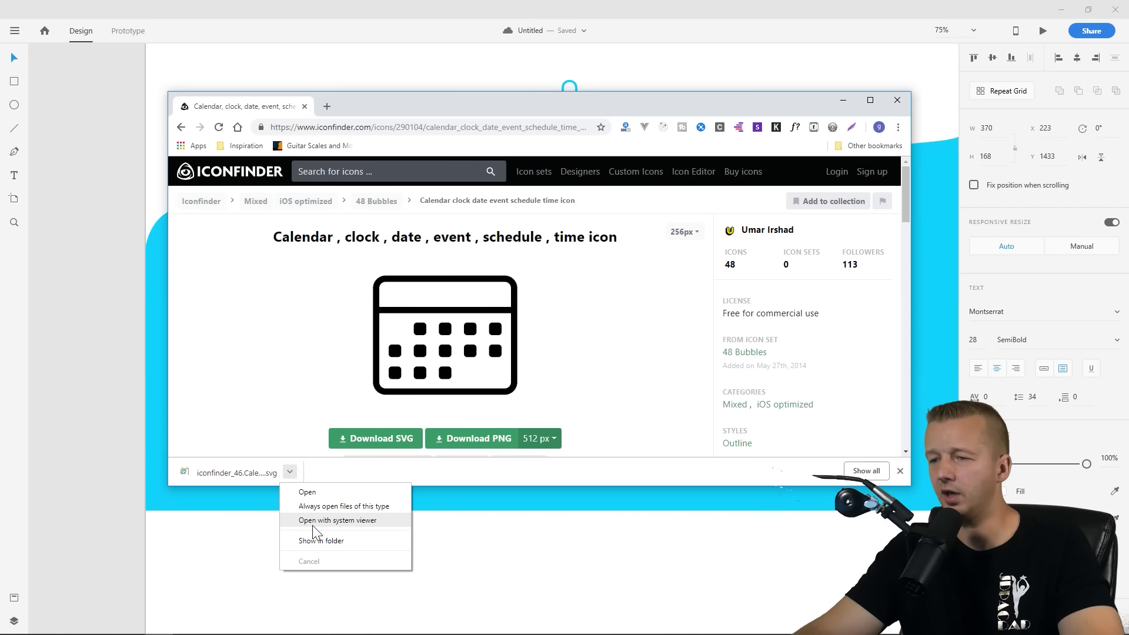
pyautogui.click(316, 540)
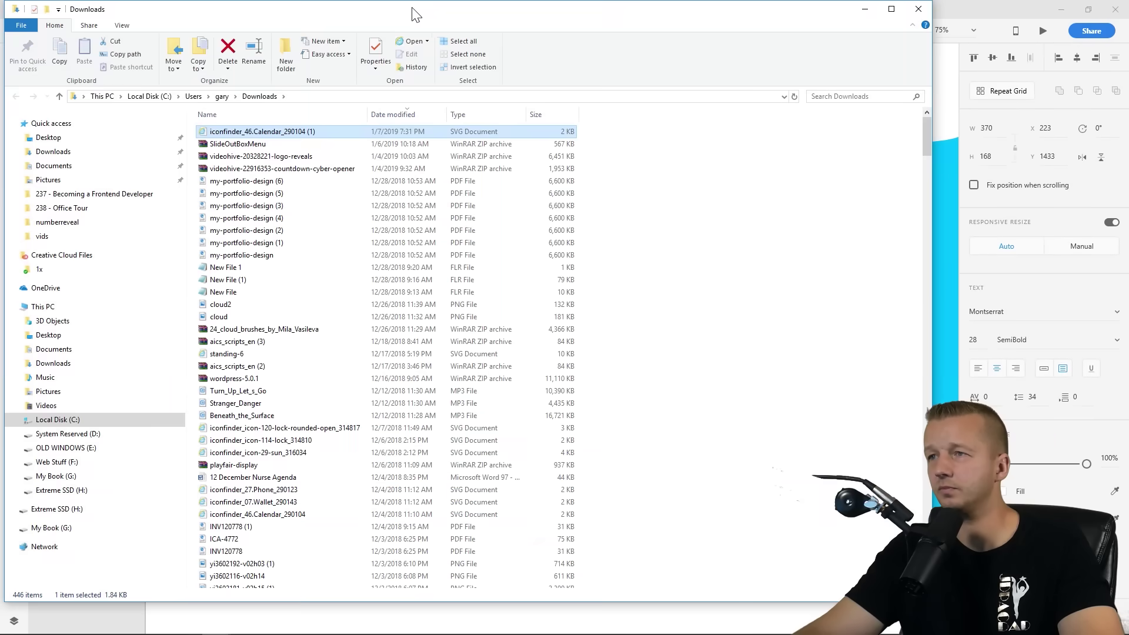
pyautogui.moveTo(411, 8); pyautogui.dragTo(0, 42)
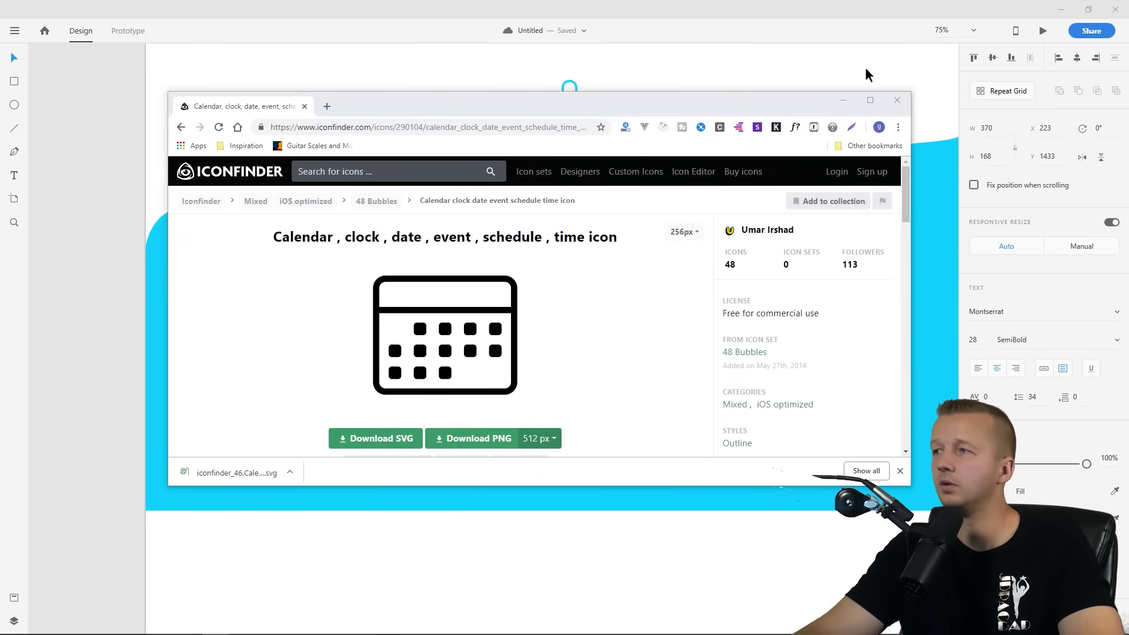
pyautogui.click(842, 99)
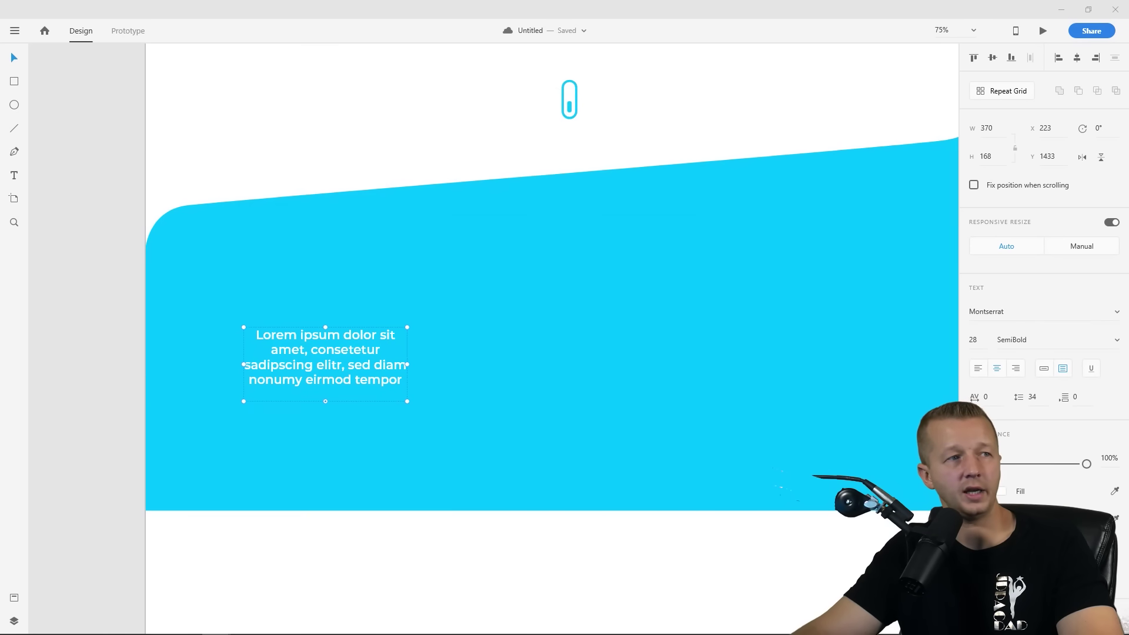
# Import the downloaded calendar SVG from the Downloads folder onto the pasteboard beside the Home artboard, at X -355, Y 1265
pyautogui.moveTo(0, 270); pyautogui.dragTo(392, 271)
pyautogui.moveTo(260, 281); pyautogui.dragTo(107, 281)
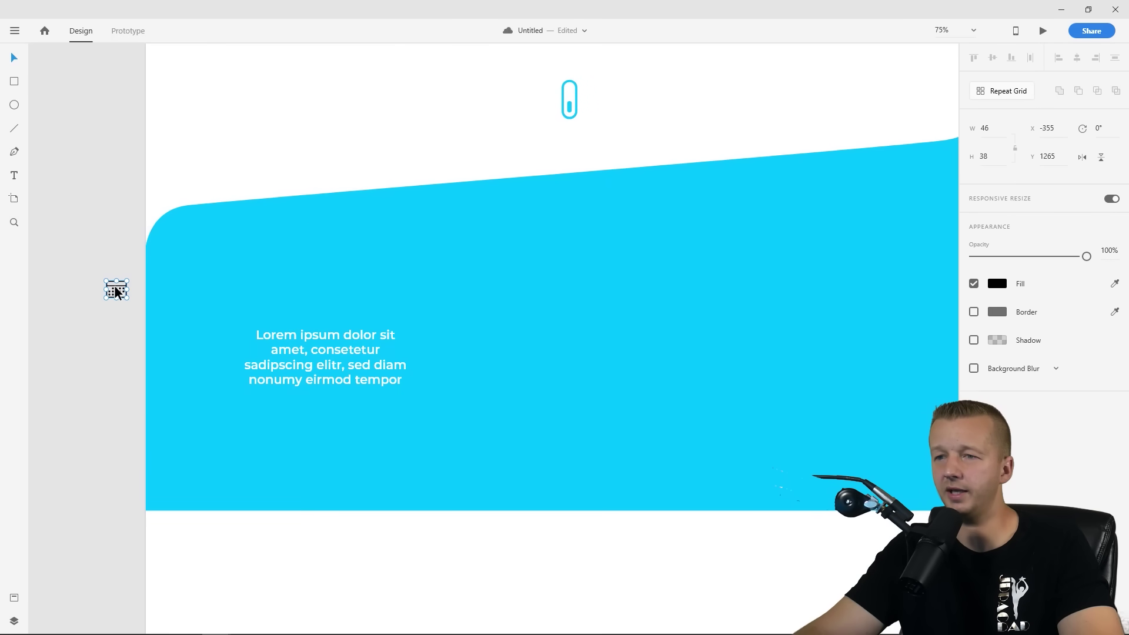
pyautogui.moveTo(114, 285); pyautogui.dragTo(210, 272)
pyautogui.click(76, 276)
pyautogui.moveTo(76, 275); pyautogui.dragTo(127, 296)
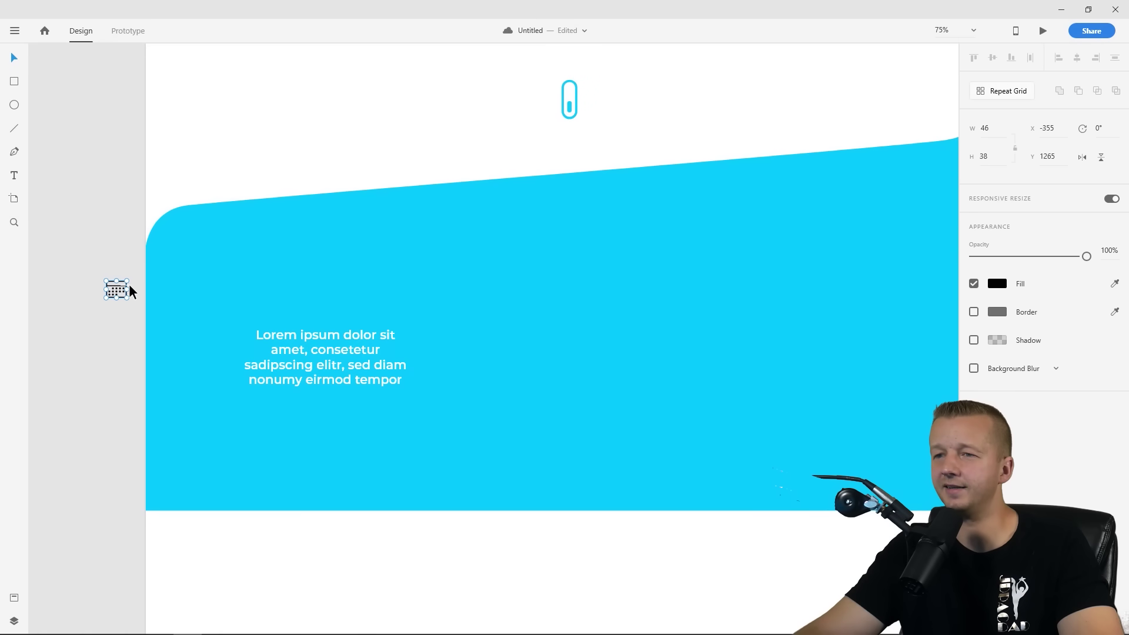
# Move the calendar icon above the placeholder text in the cyan section and scale it proportionally to about 123 by 102
pyautogui.moveTo(127, 280); pyautogui.dragTo(336, 269)
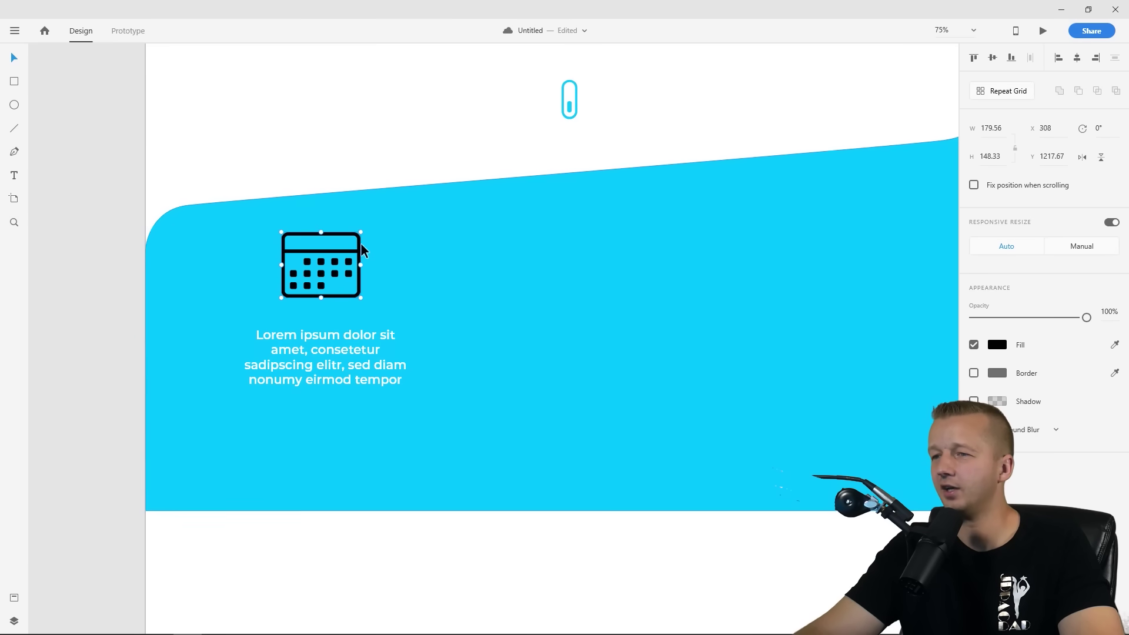
pyautogui.moveTo(363, 230); pyautogui.dragTo(348, 242)
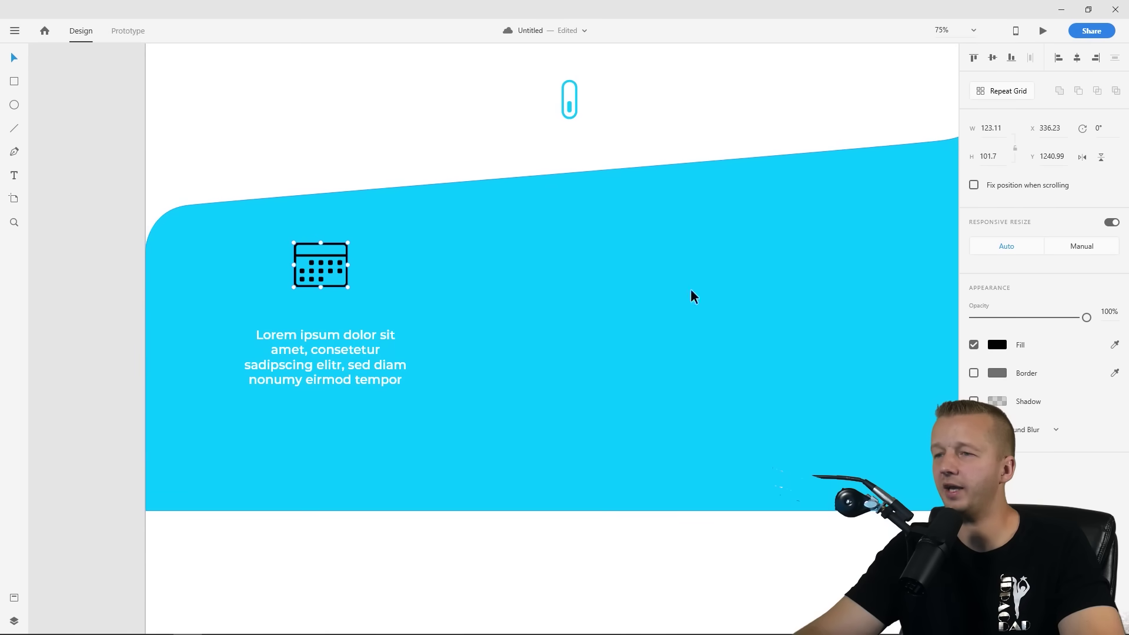
# Change the calendar icon's fill colour to white (#FFFFFF)
pyautogui.click(998, 345)
pyautogui.moveTo(878, 315); pyautogui.dragTo(505, 235)
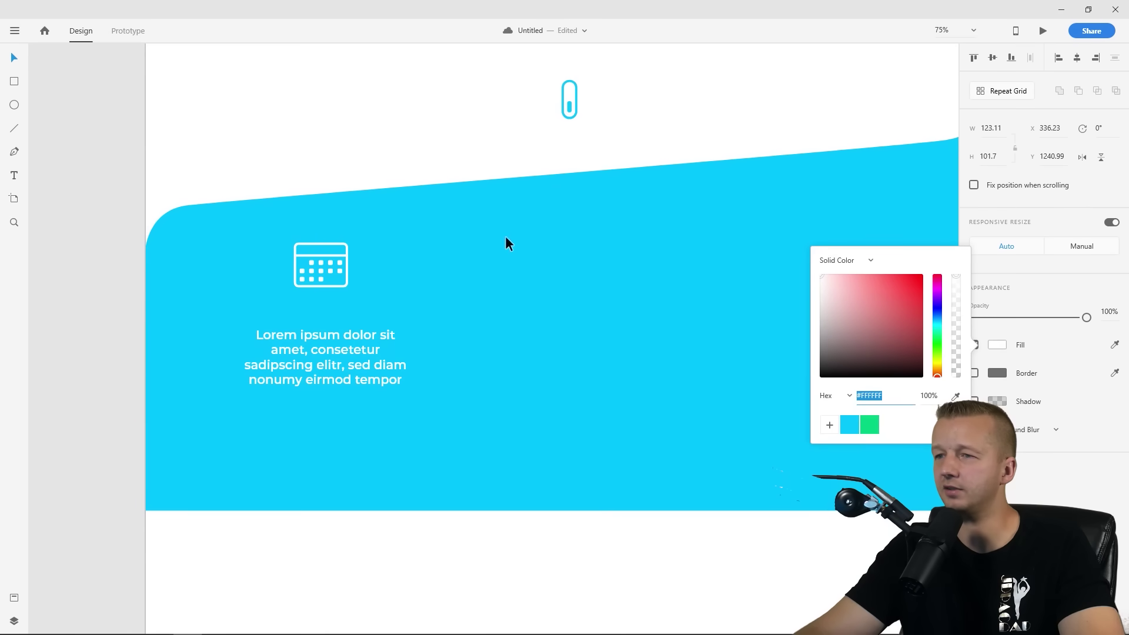
pyautogui.click(106, 191)
# Centre the calendar icon above the paragraph at Y about 1296 and move the paragraph straight down to Y 1465
pyautogui.moveTo(316, 269); pyautogui.dragTo(322, 274)
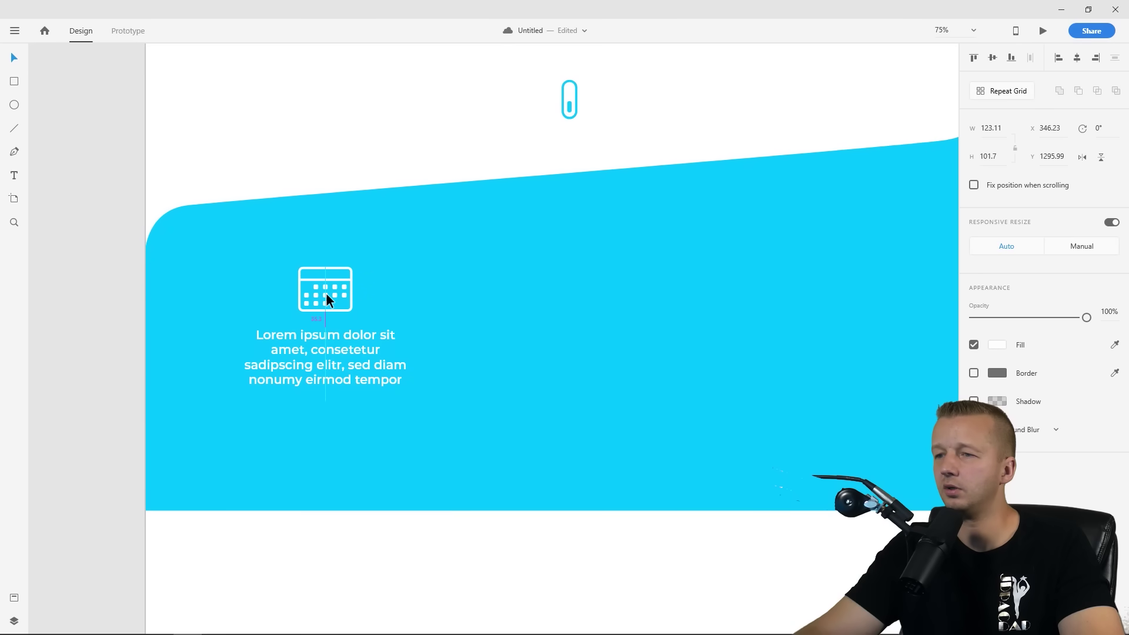
pyautogui.moveTo(336, 334); pyautogui.dragTo(336, 349)
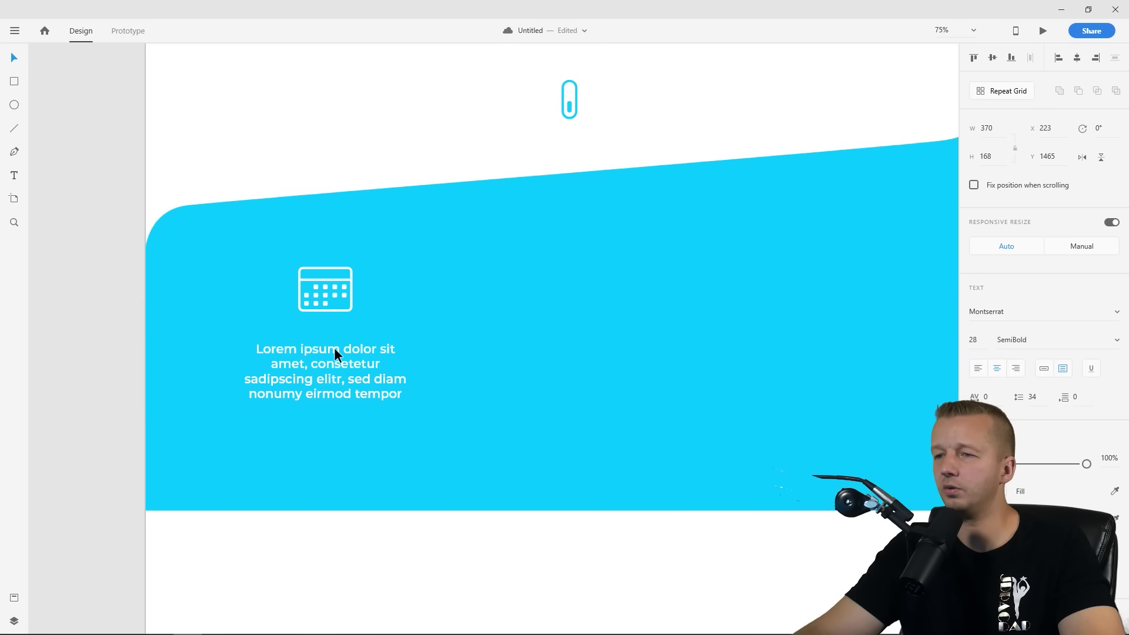
pyautogui.click(326, 293)
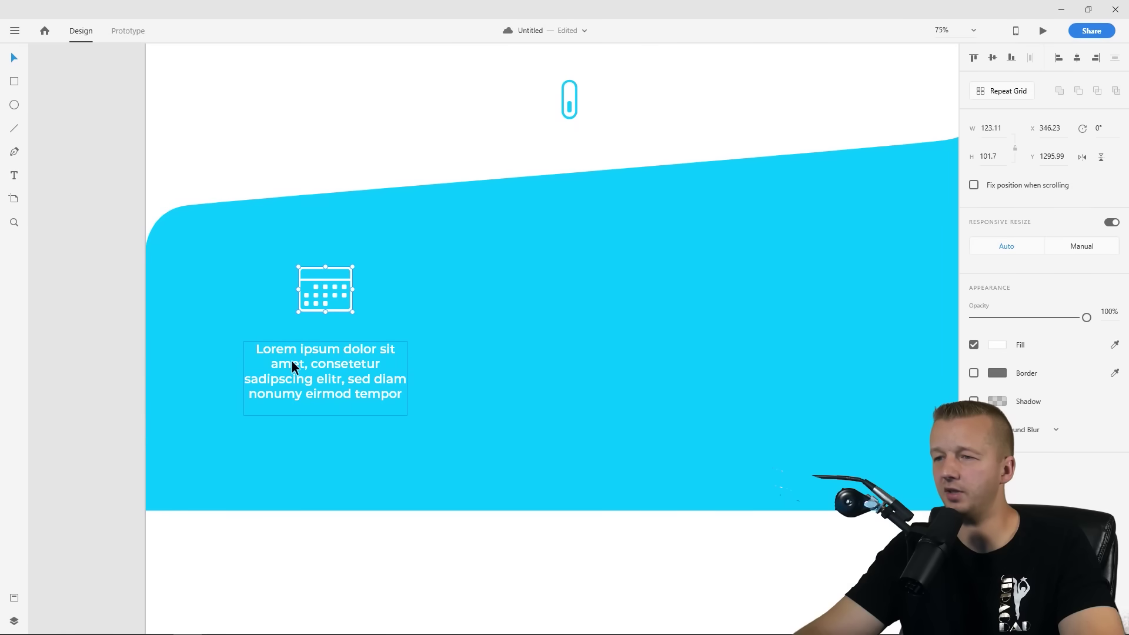
pyautogui.click(48, 265)
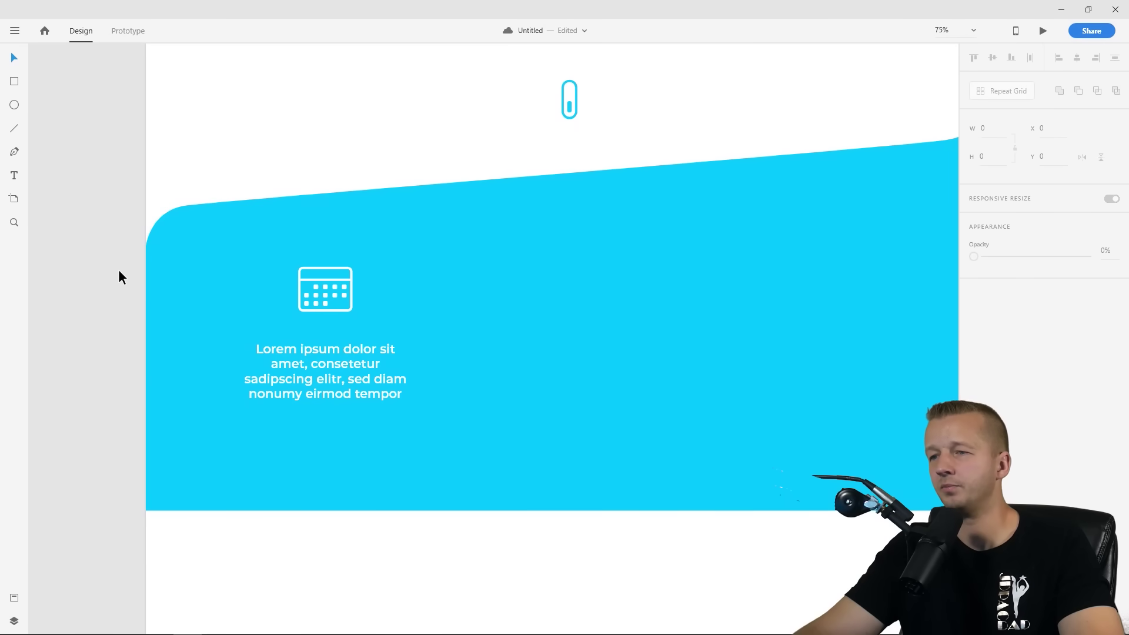
pyautogui.scroll(-2, 326, 288)
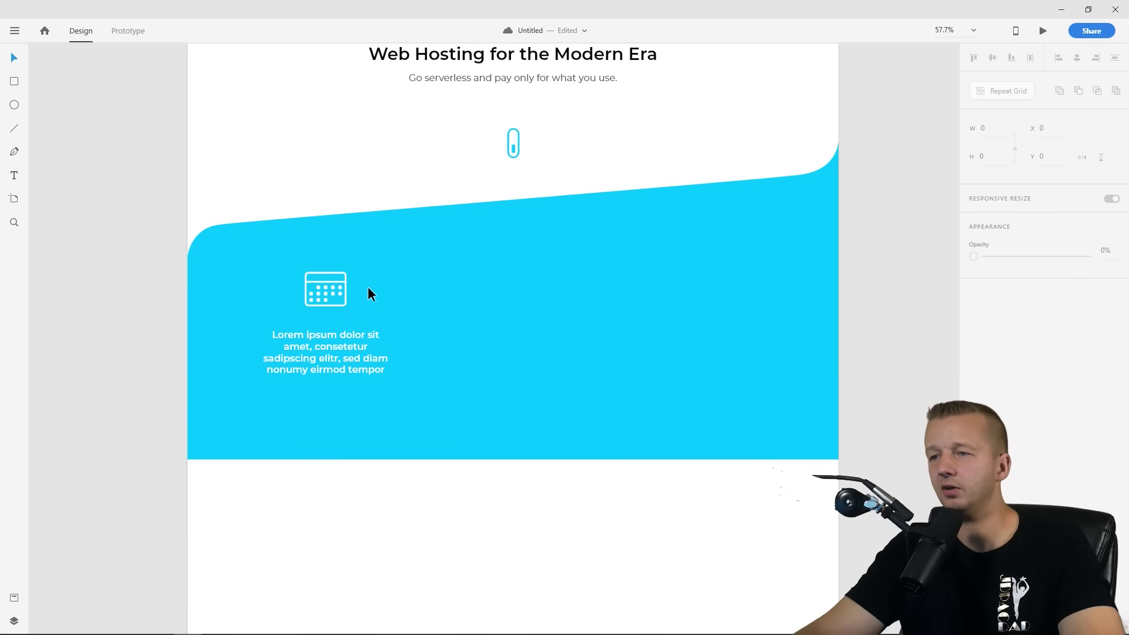
pyautogui.moveTo(421, 270); pyautogui.dragTo(406, 325)
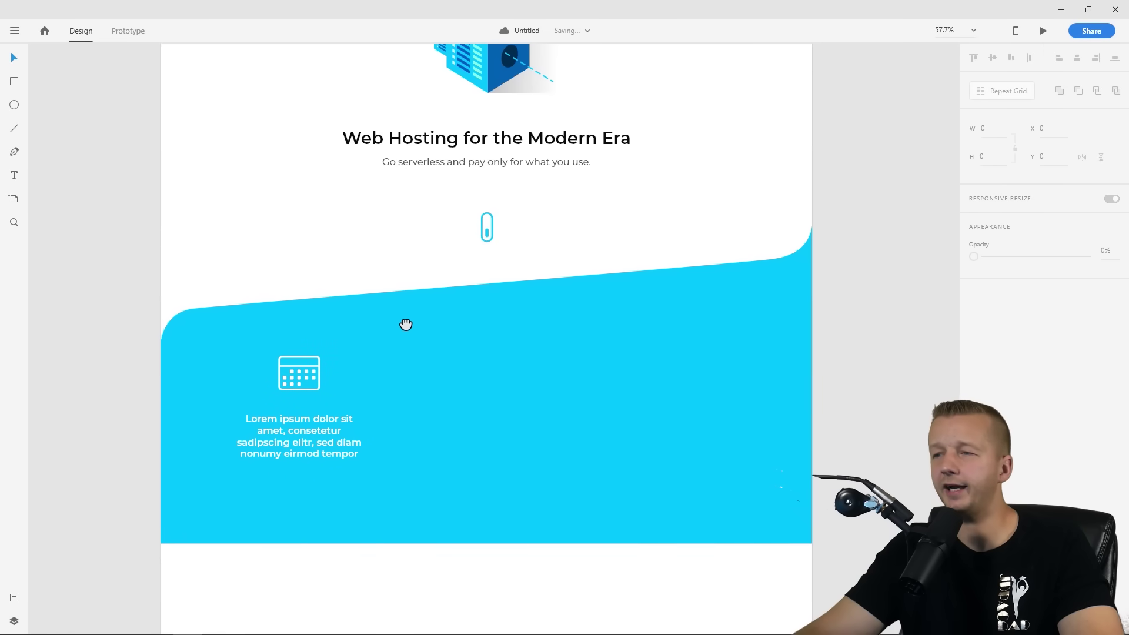
pyautogui.click(317, 364)
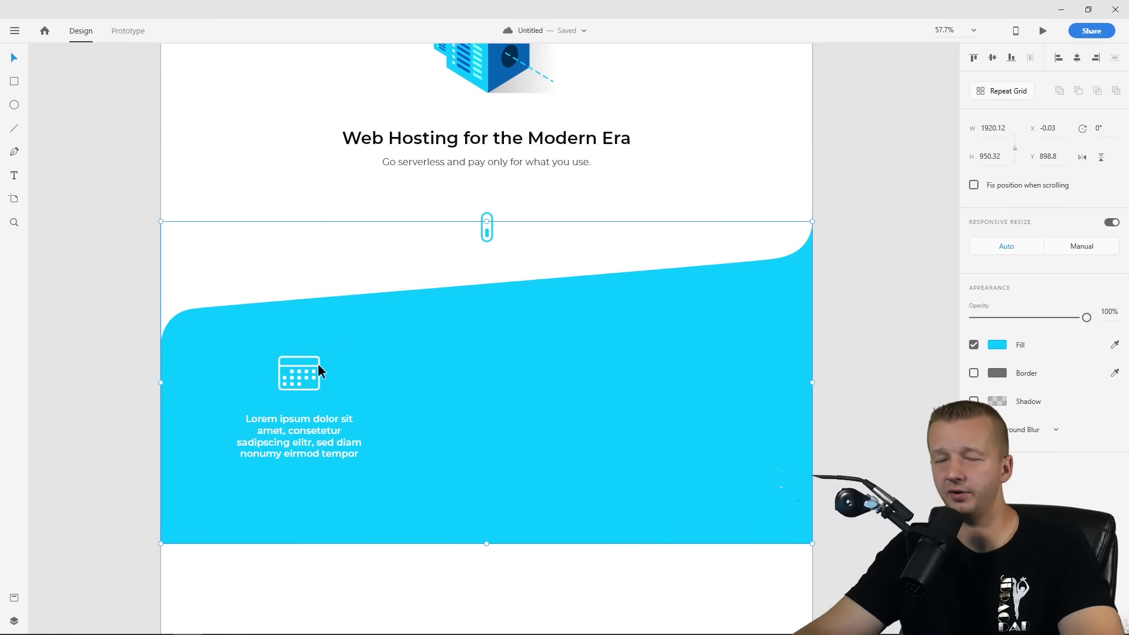
pyautogui.doubleClick(317, 363)
pyautogui.click(136, 325)
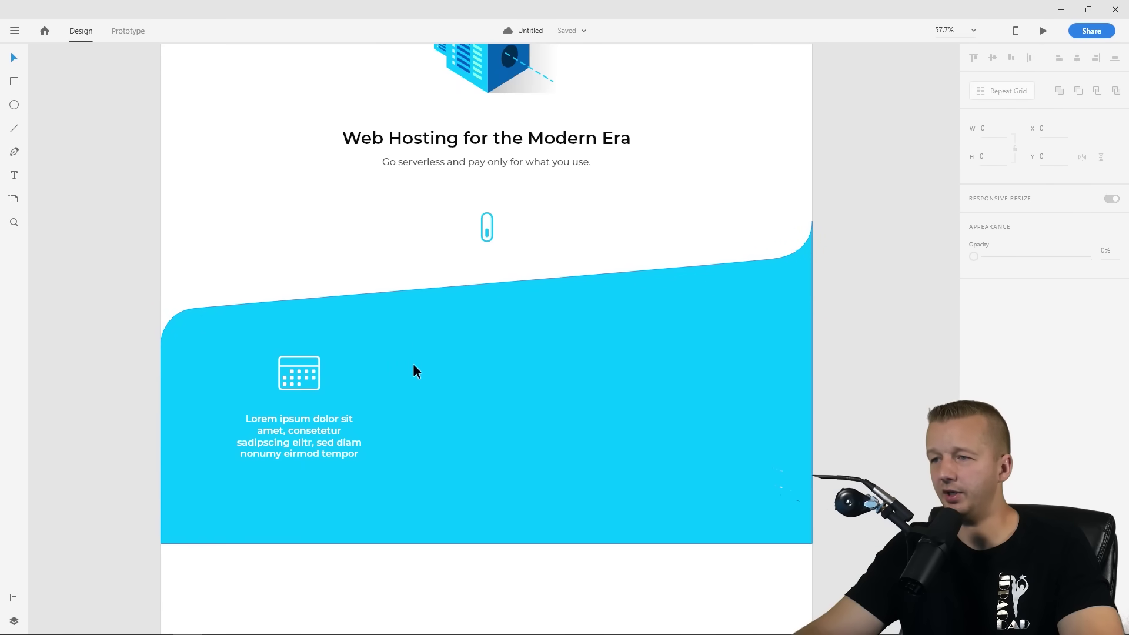
pyautogui.scroll(3, 355, 227)
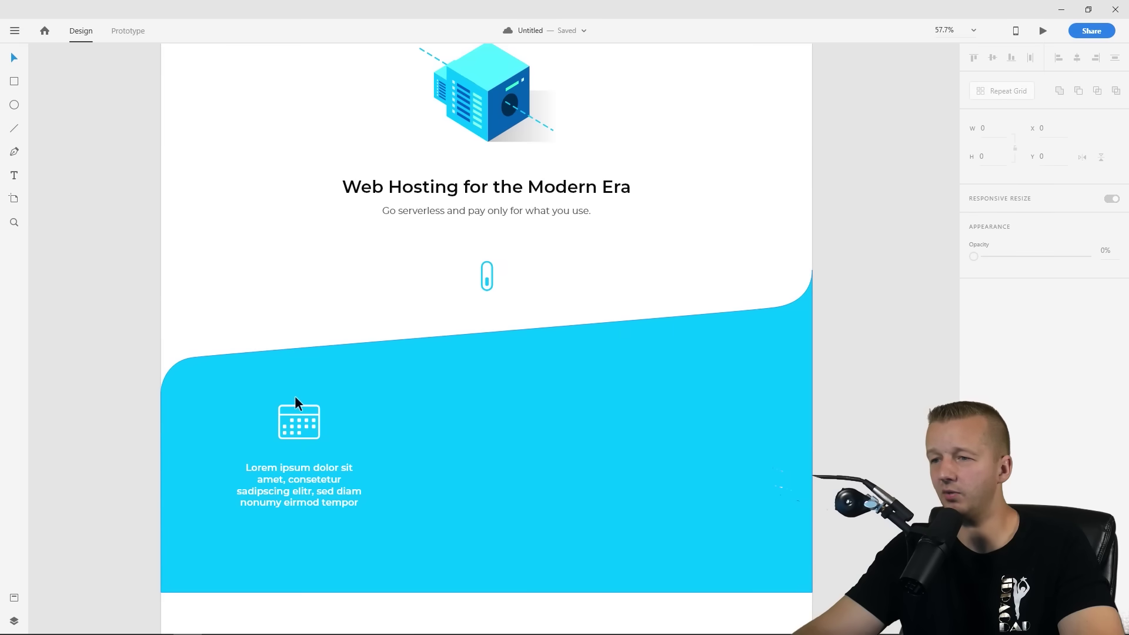
pyautogui.click(291, 419)
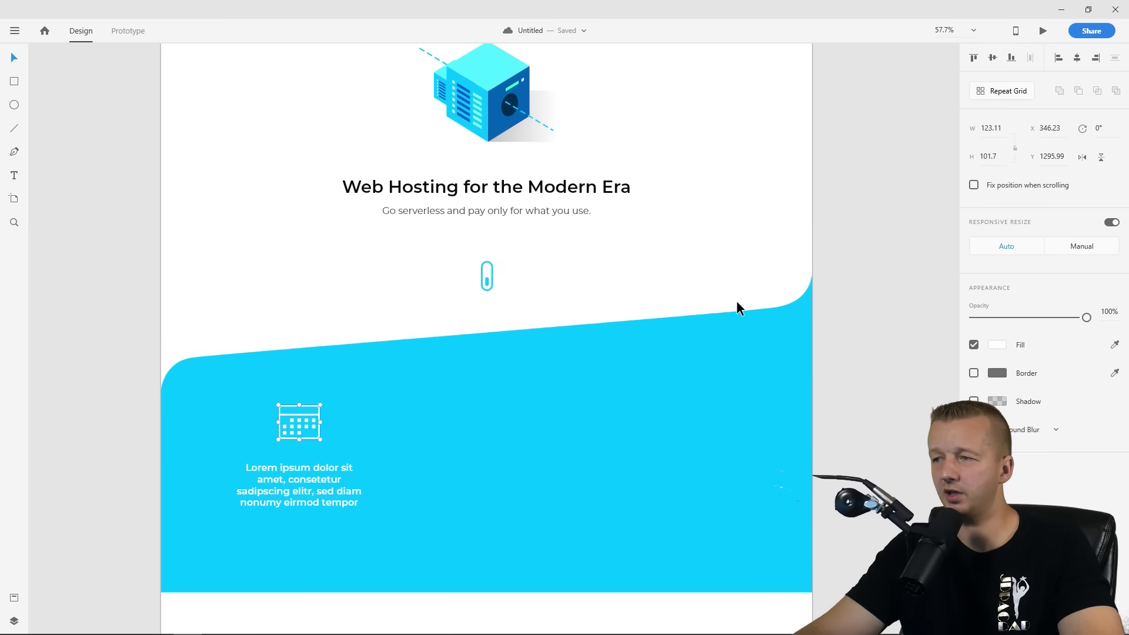
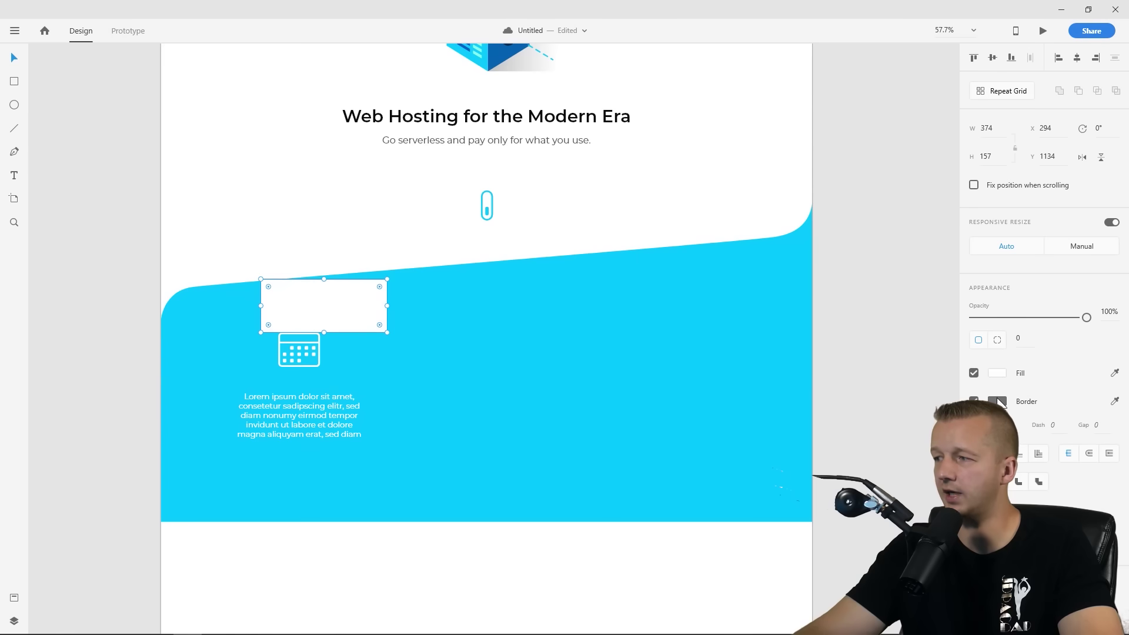
# Give the rectangle a red #FF0000 fill without a border and move it straight down to the paragraph's lower edge, at Y 1602
pyautogui.click(996, 372)
pyautogui.moveTo(903, 323); pyautogui.dragTo(945, 300)
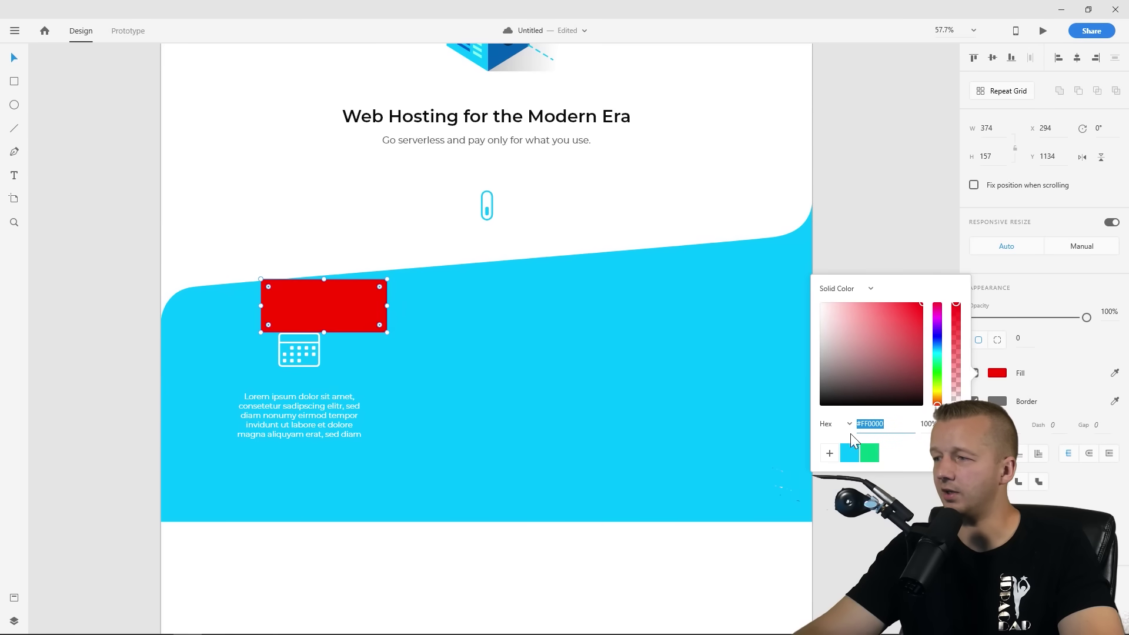
pyautogui.click(978, 385)
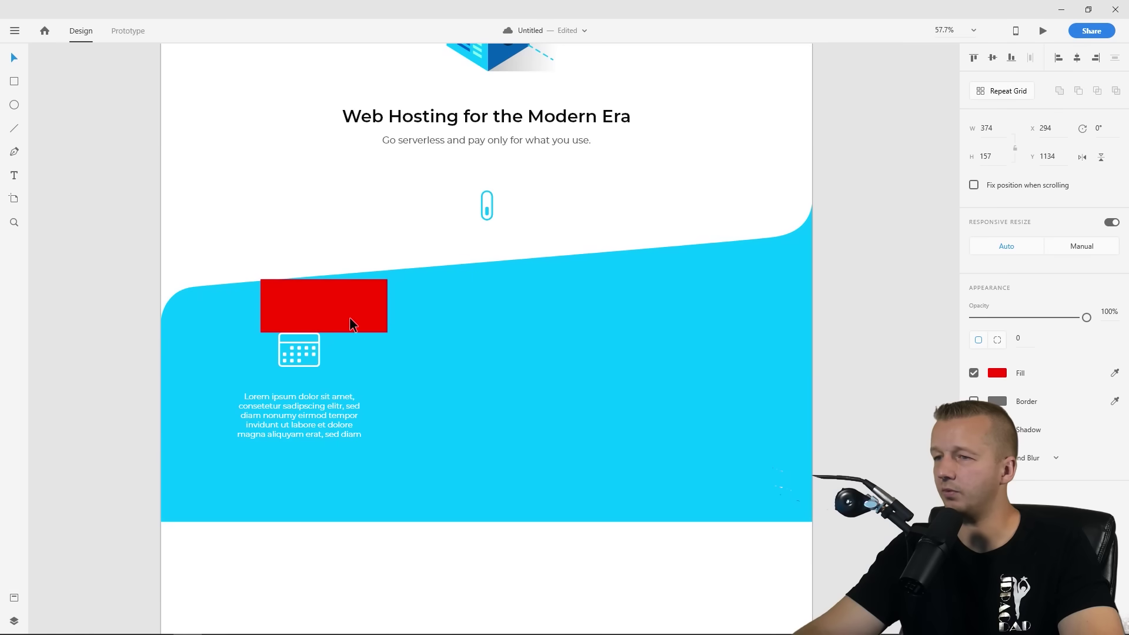
pyautogui.click(296, 320)
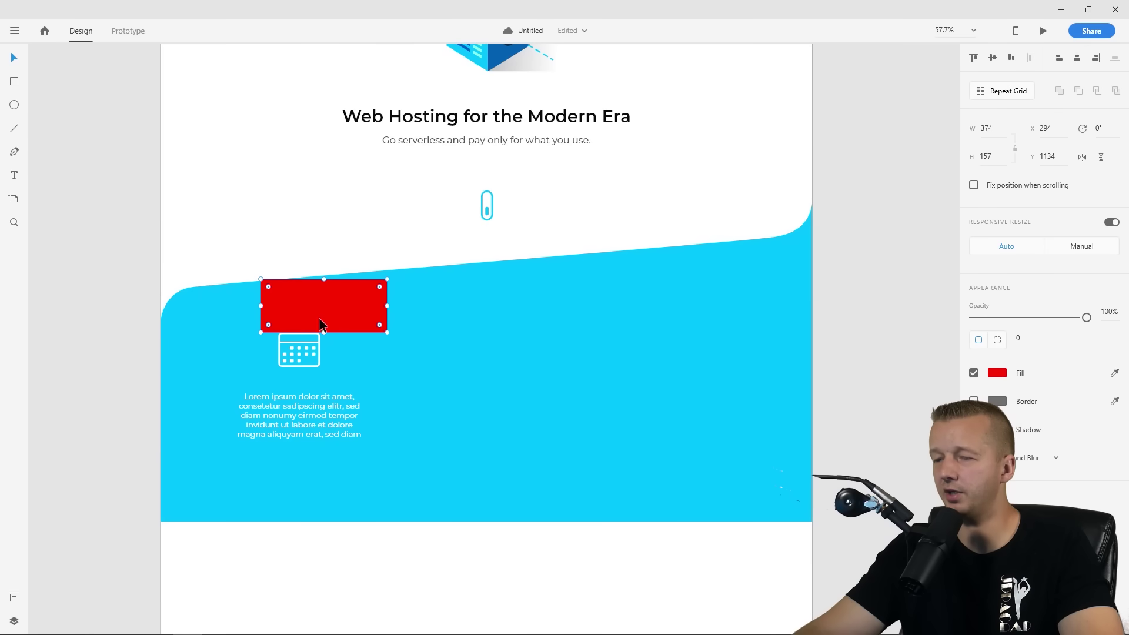
pyautogui.moveTo(324, 306); pyautogui.dragTo(337, 454)
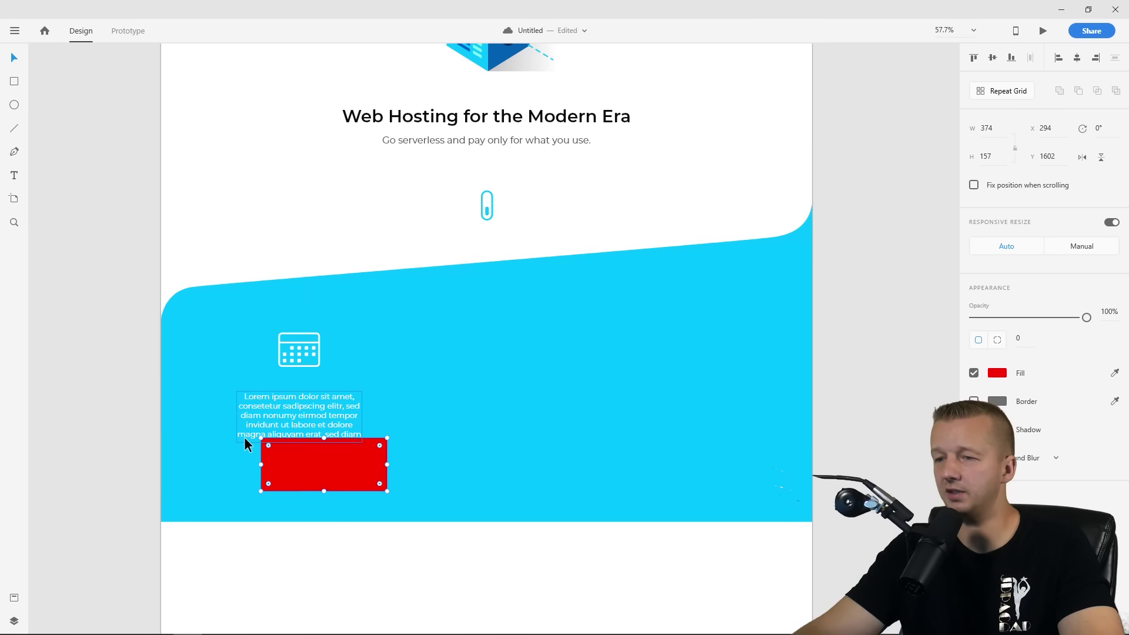
# Raise the blue shape's bottom edge to the red rectangle's lower edge, at Y about 1762, and delete the rectangle
pyautogui.click(265, 513)
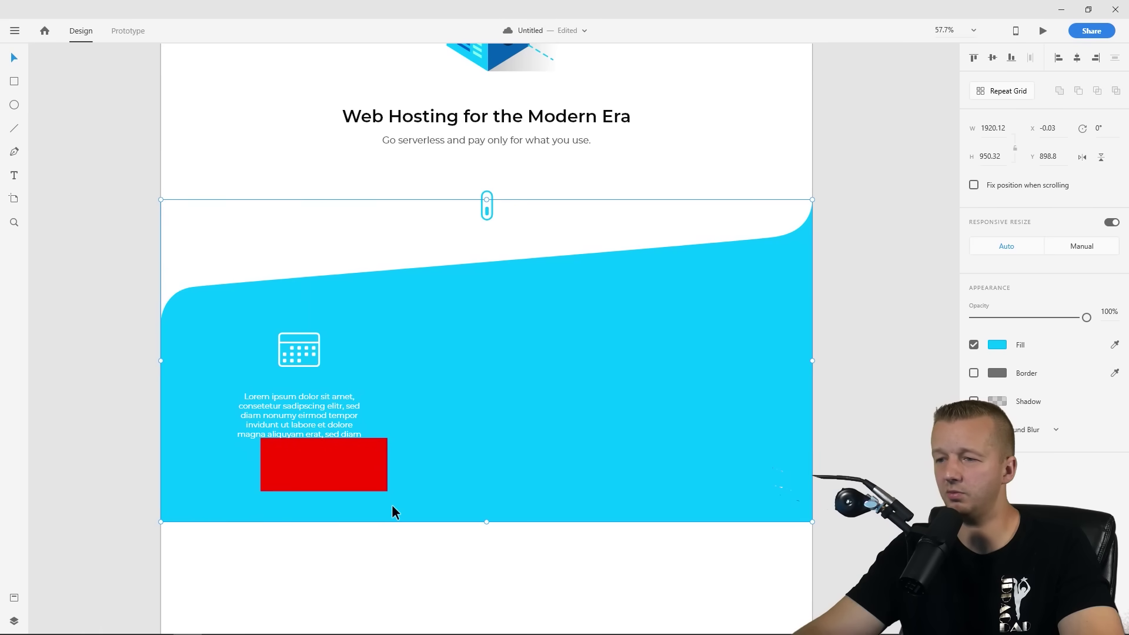
pyautogui.moveTo(122, 509); pyautogui.dragTo(812, 492)
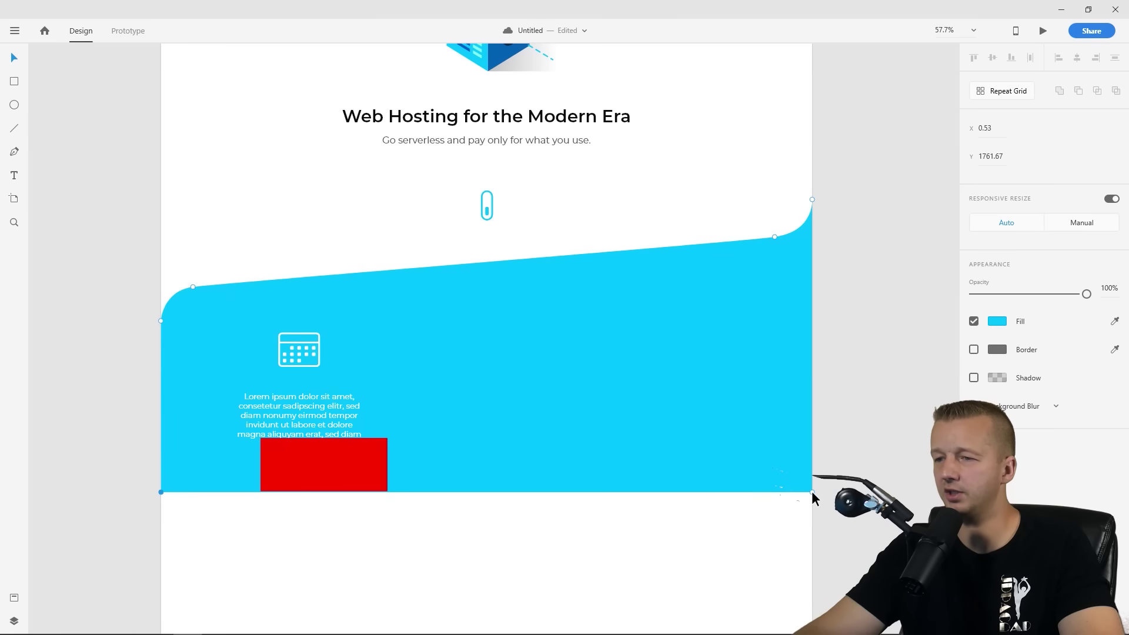
pyautogui.click(516, 521)
pyautogui.click(343, 462)
pyautogui.press('Delete')
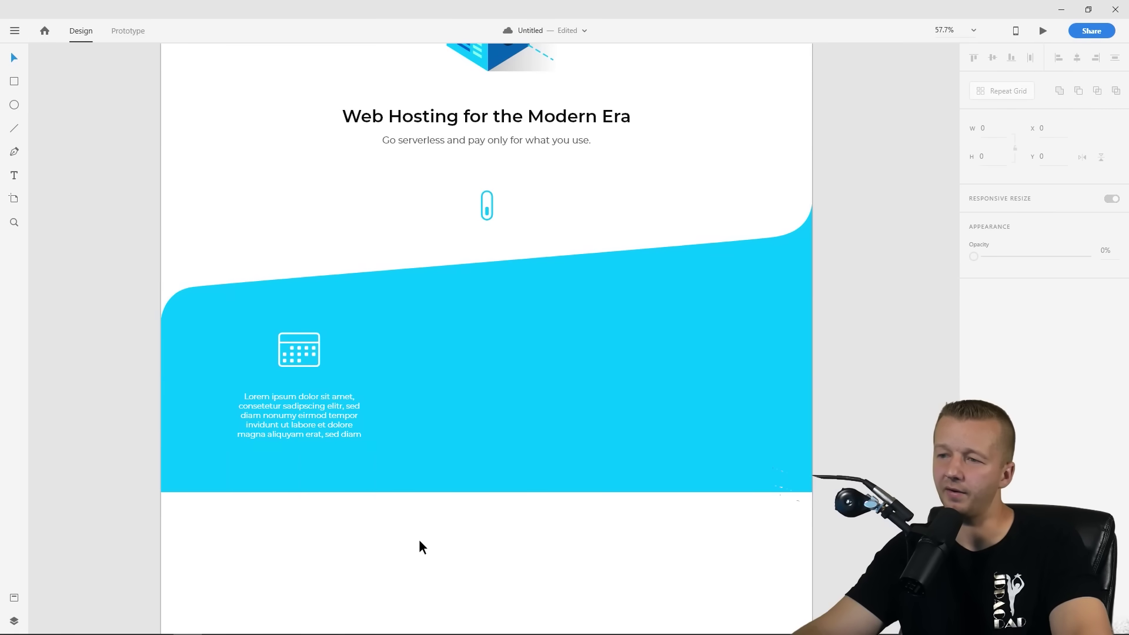
pyautogui.scroll(5, 464, 520)
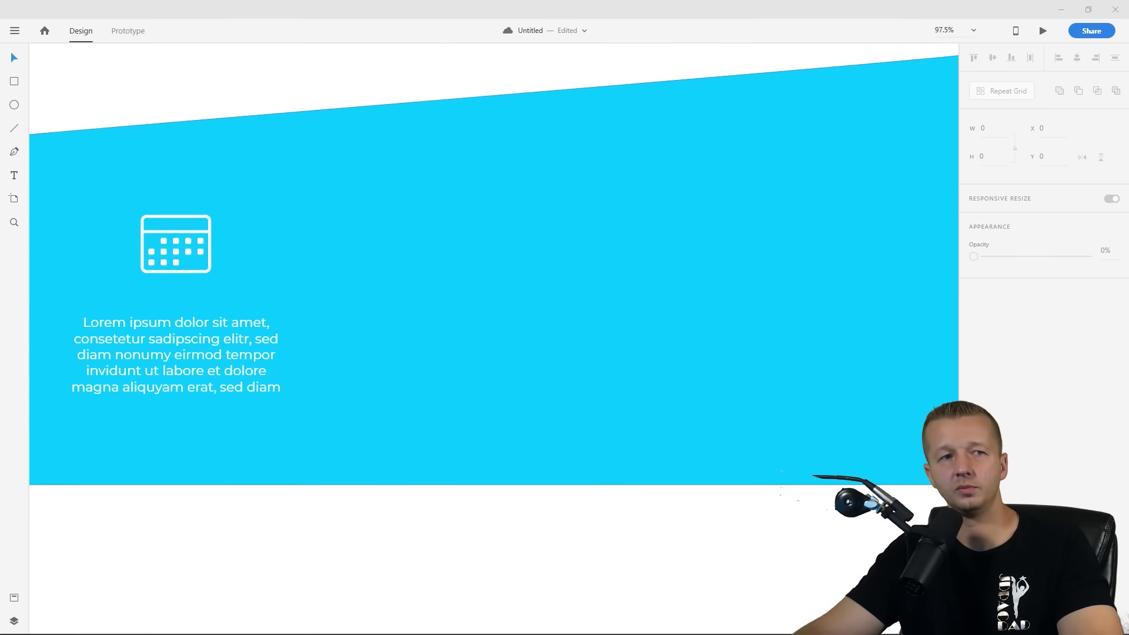
pyautogui.click(558, 302)
pyautogui.scroll(-4, 497, 277)
pyautogui.scroll(3, 520, 306)
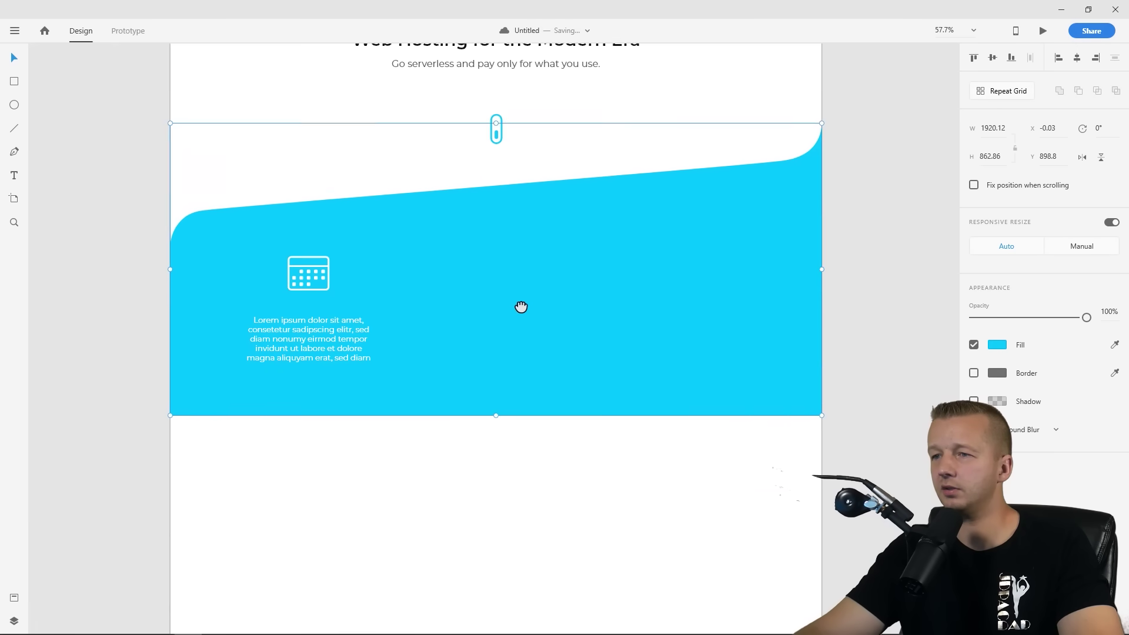
pyautogui.scroll(-5, 523, 352)
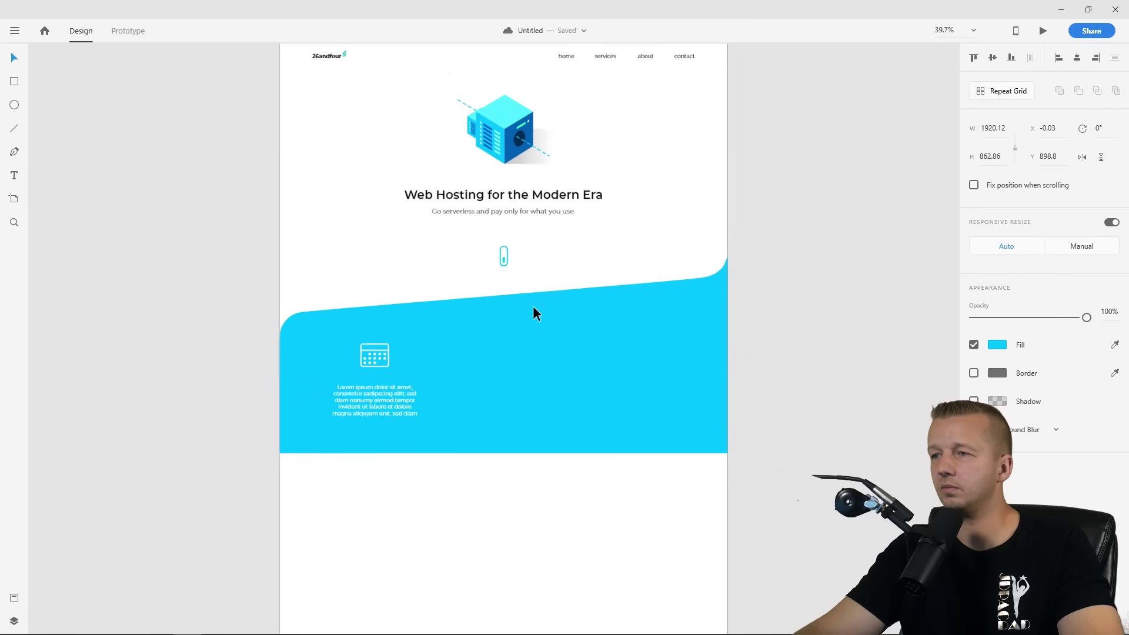
pyautogui.moveTo(521, 349); pyautogui.dragTo(514, 351)
pyautogui.click(697, 284)
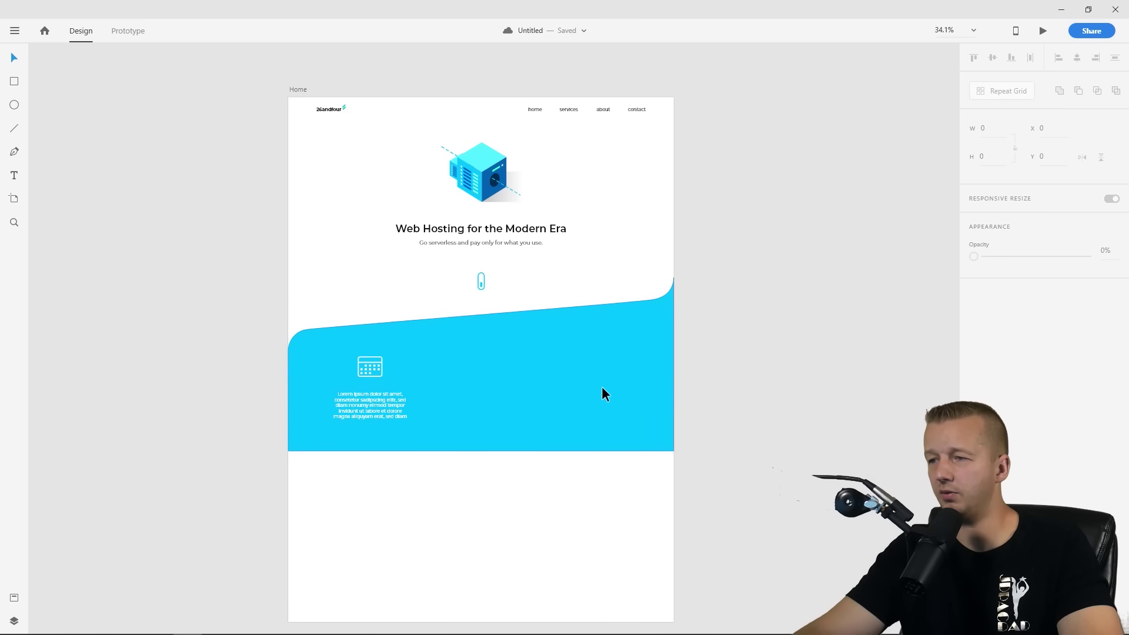
# Show the 12-column layout grid on the Home artboard
pyautogui.scroll(5, 369, 374)
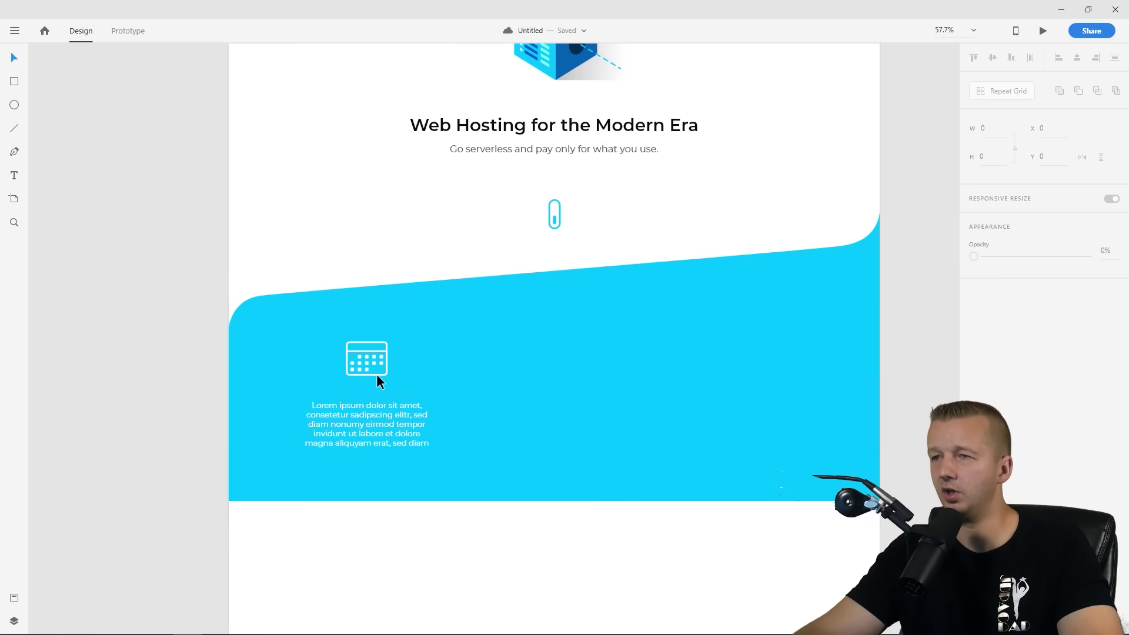
pyautogui.moveTo(439, 378); pyautogui.dragTo(437, 437)
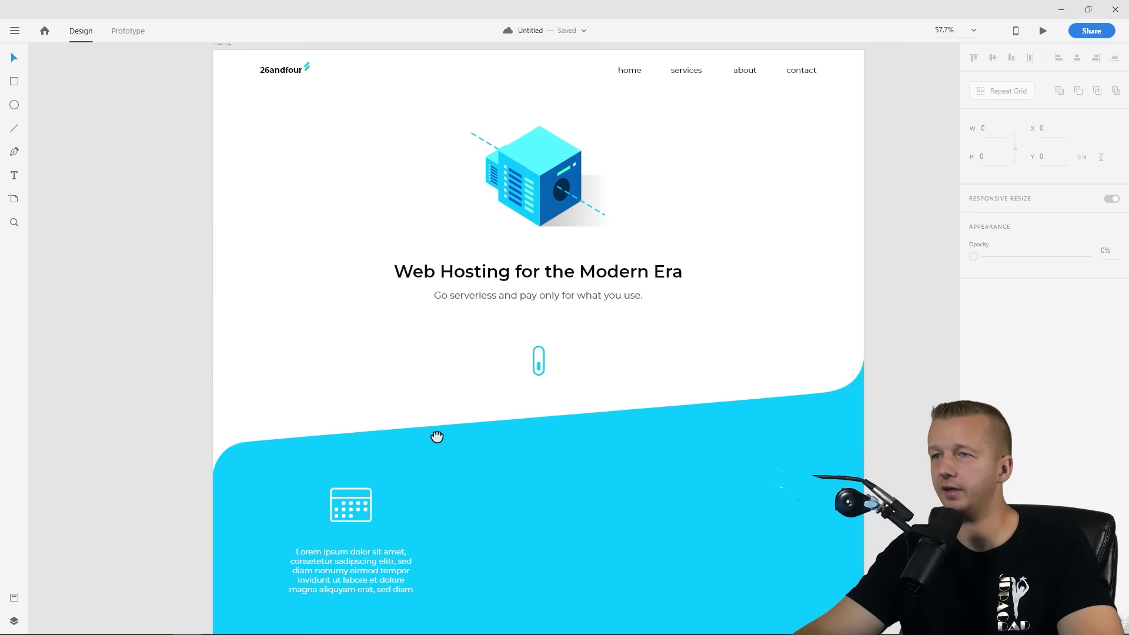
pyautogui.click(225, 46)
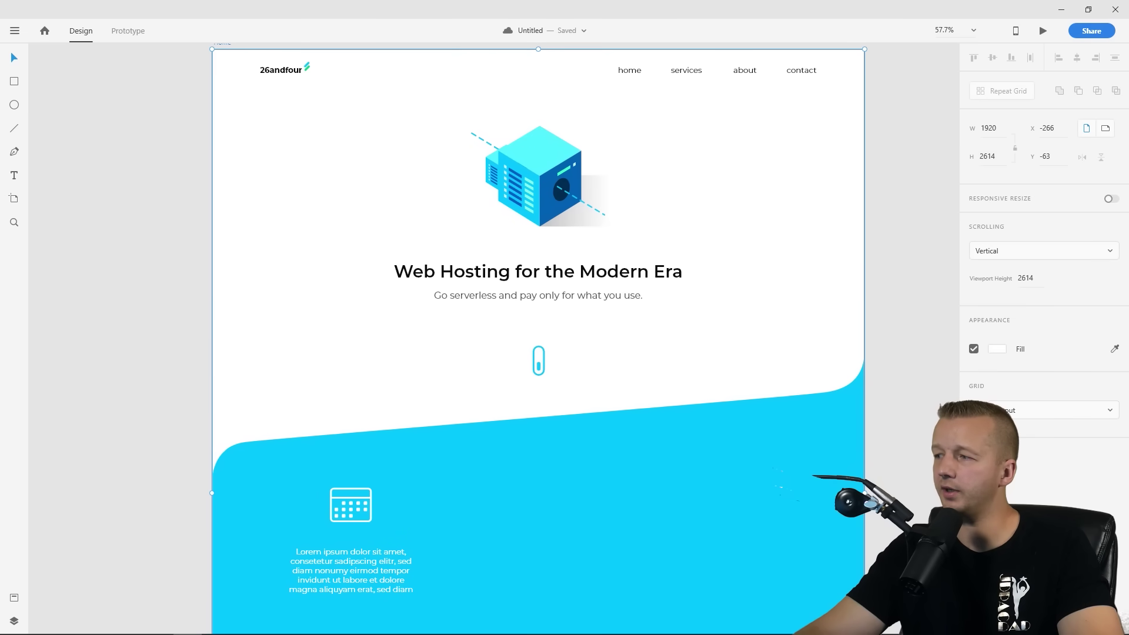
pyautogui.click(974, 410)
# Duplicate the calendar icon with its paragraph twice, placing one copy in the centre of the blue section and one evenly spaced to its right
pyautogui.moveTo(511, 397); pyautogui.dragTo(521, 236)
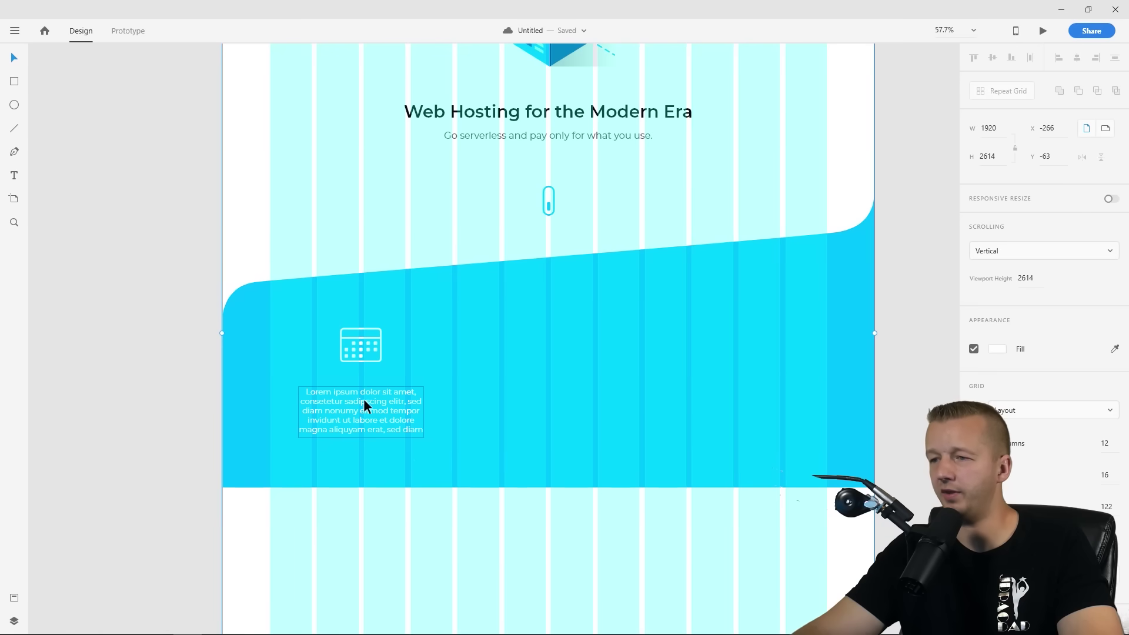
pyautogui.click(361, 351)
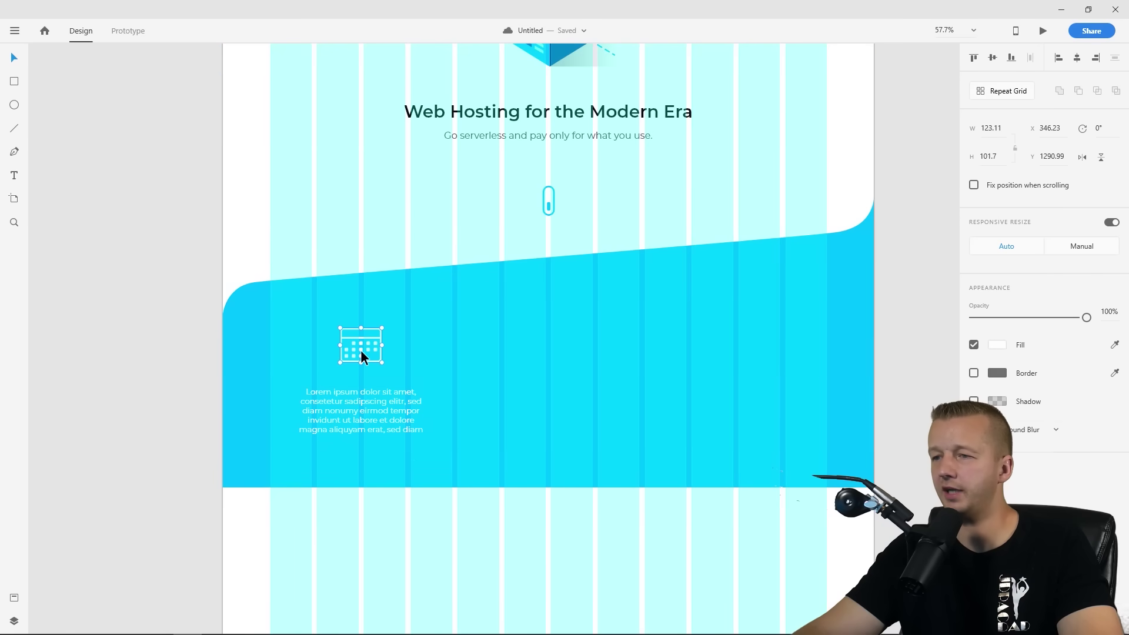
pyautogui.keyDown('shift'); pyautogui.click(368, 405); pyautogui.keyUp('shift')
pyautogui.moveTo(366, 402); pyautogui.dragTo(548, 398)
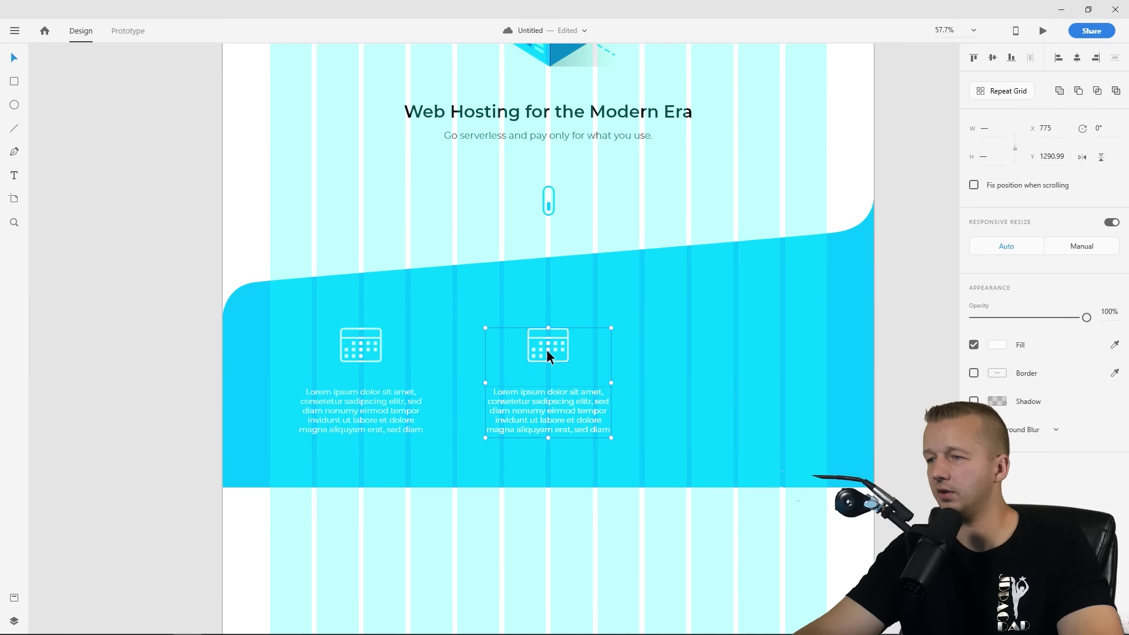
pyautogui.moveTo(547, 349); pyautogui.dragTo(733, 355)
pyautogui.click(891, 348)
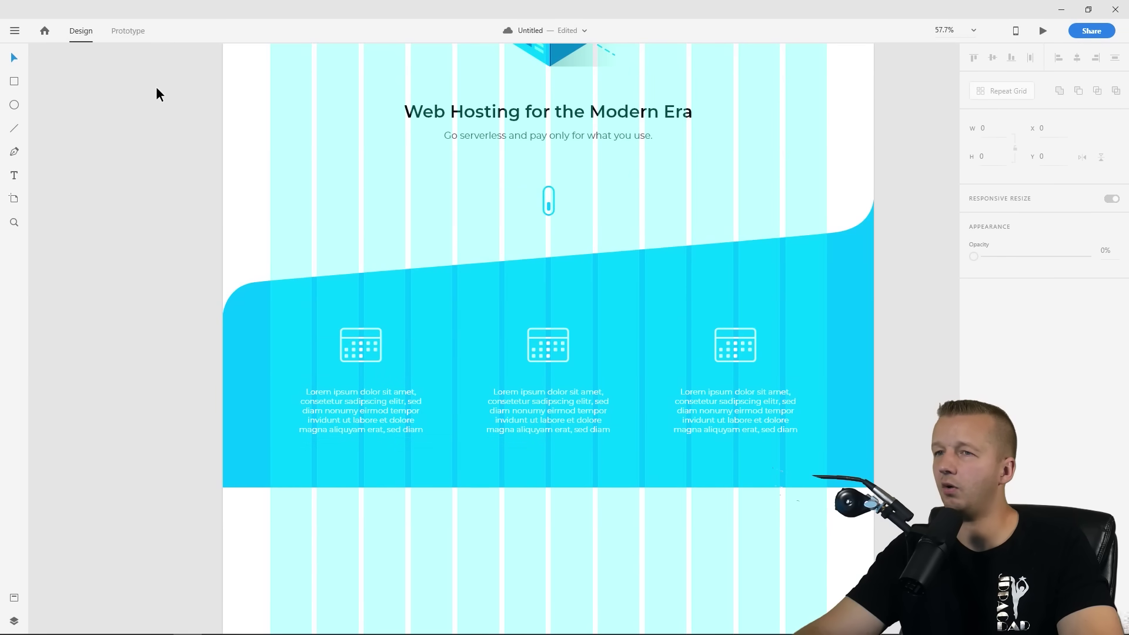
# Hide the layout grid on the Home artboard
pyautogui.scroll(5, 247, 154)
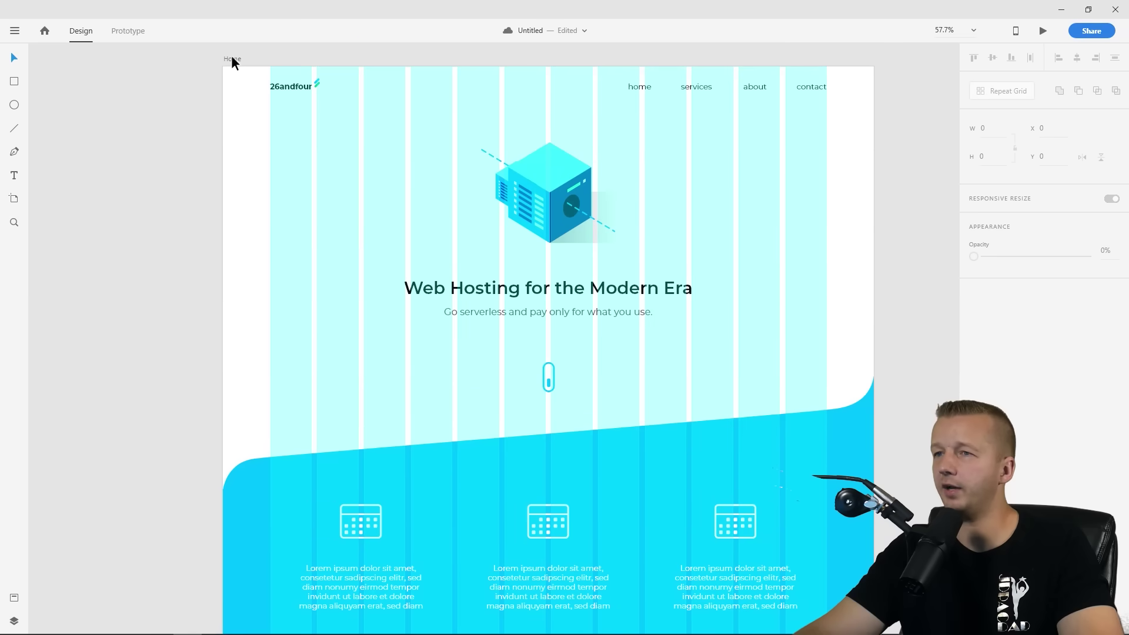
pyautogui.click(233, 59)
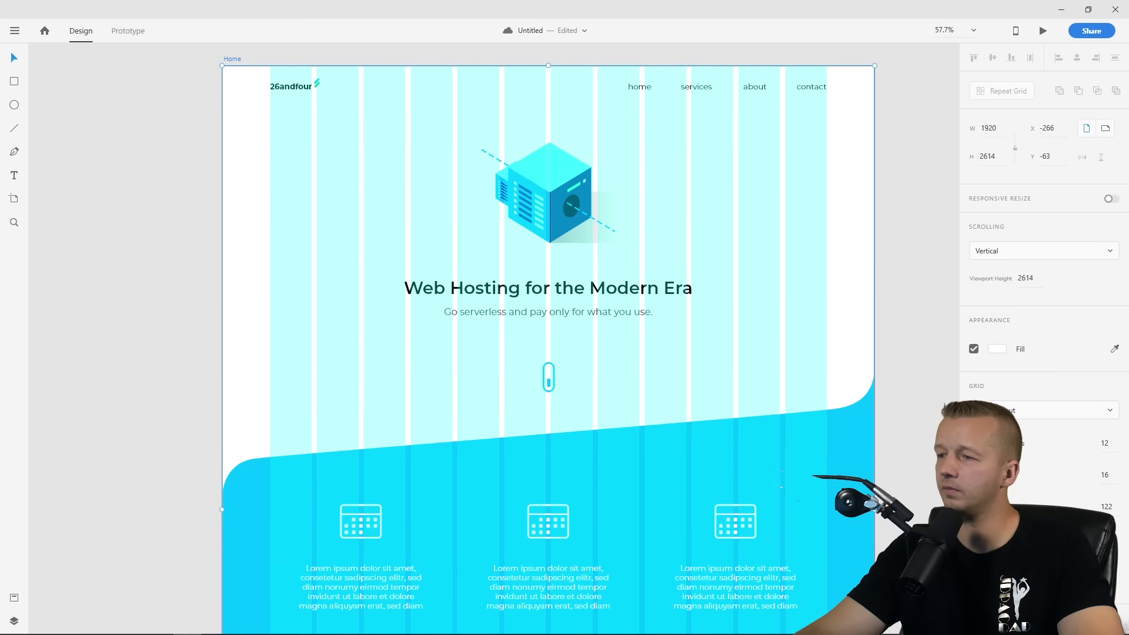
pyautogui.hotkey('ctrl', 'shift', "'")
pyautogui.scroll(-4, 910, 406)
pyautogui.moveTo(907, 406); pyautogui.dragTo(670, 370)
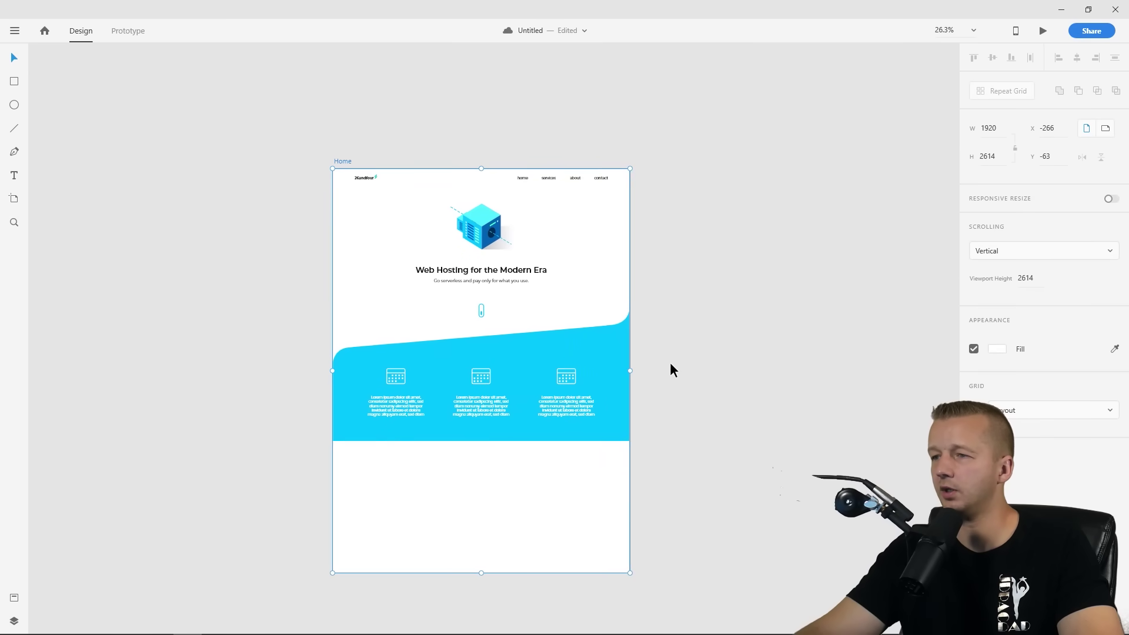
pyautogui.click(676, 369)
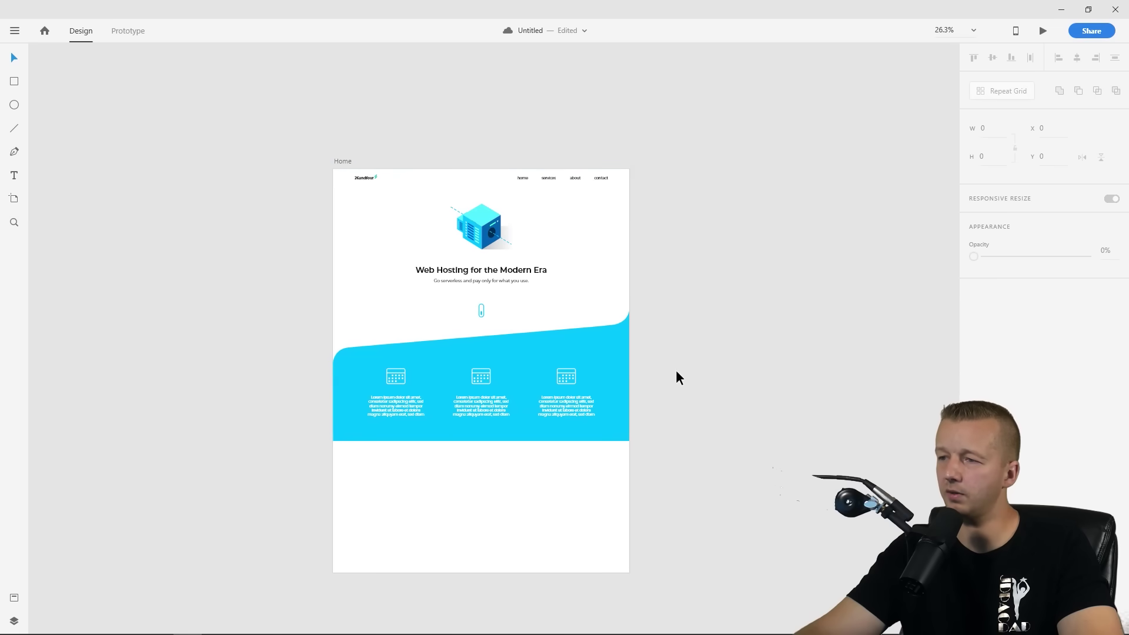
pyautogui.scroll(2, 643, 384)
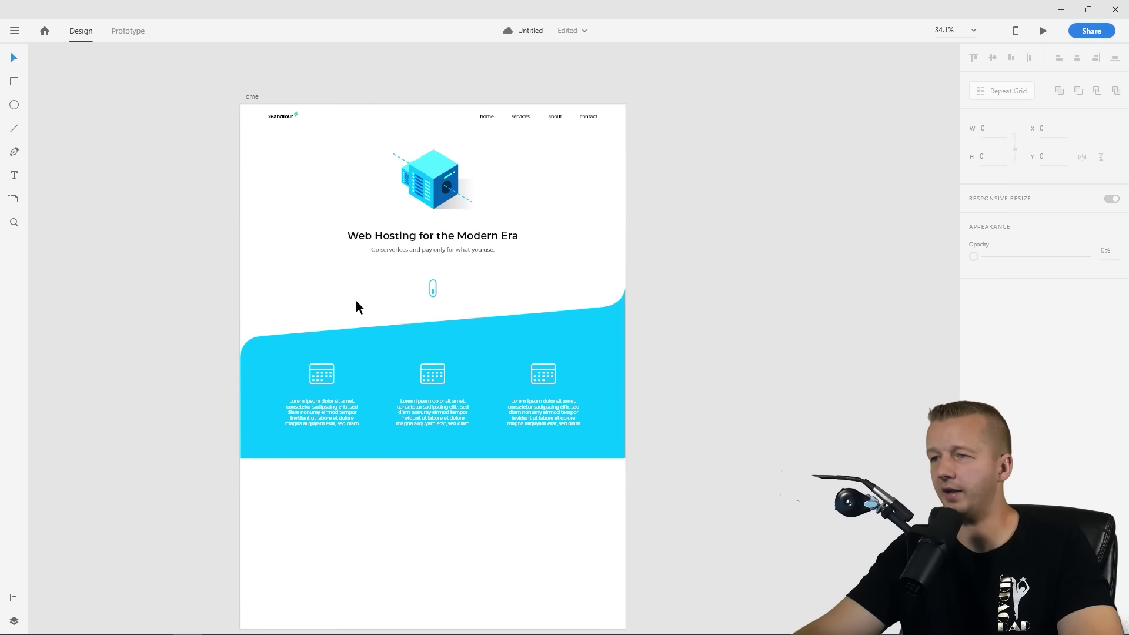
# Draw a white spacing rectangle about 267 by 124 and place it just below the slanted edge, at Y about 1095
pyautogui.scroll(-2, 355, 298)
pyautogui.scroll(2, 356, 301)
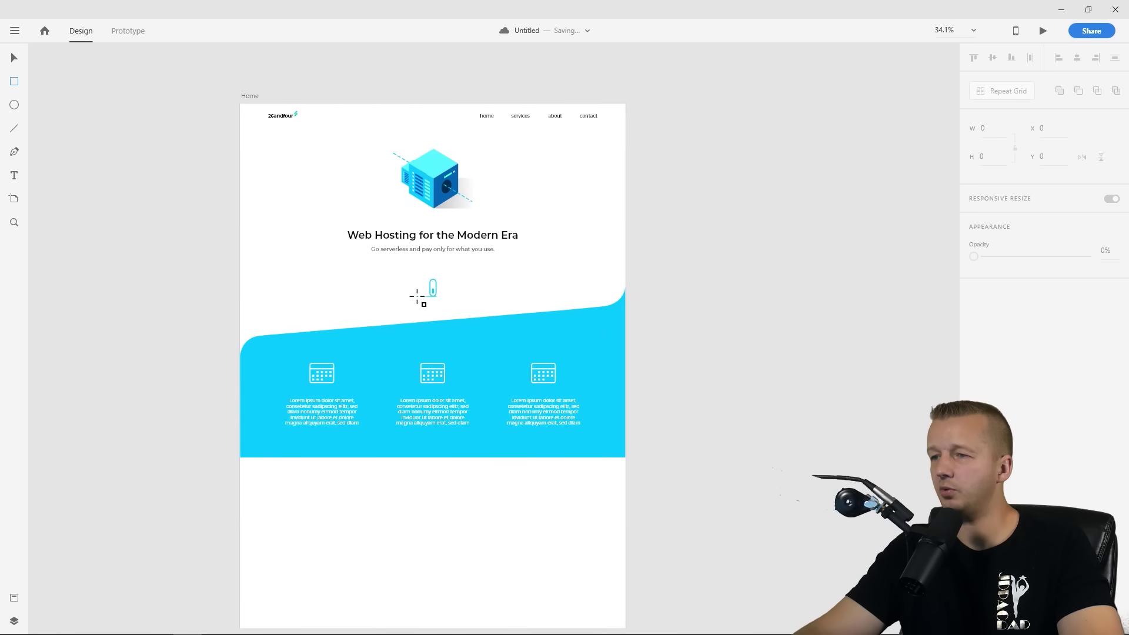
pyautogui.moveTo(417, 297)
pyautogui.mouseDown()
pyautogui.moveTo(477, 314)
pyautogui.moveTo(470, 322)
pyautogui.mouseUp()
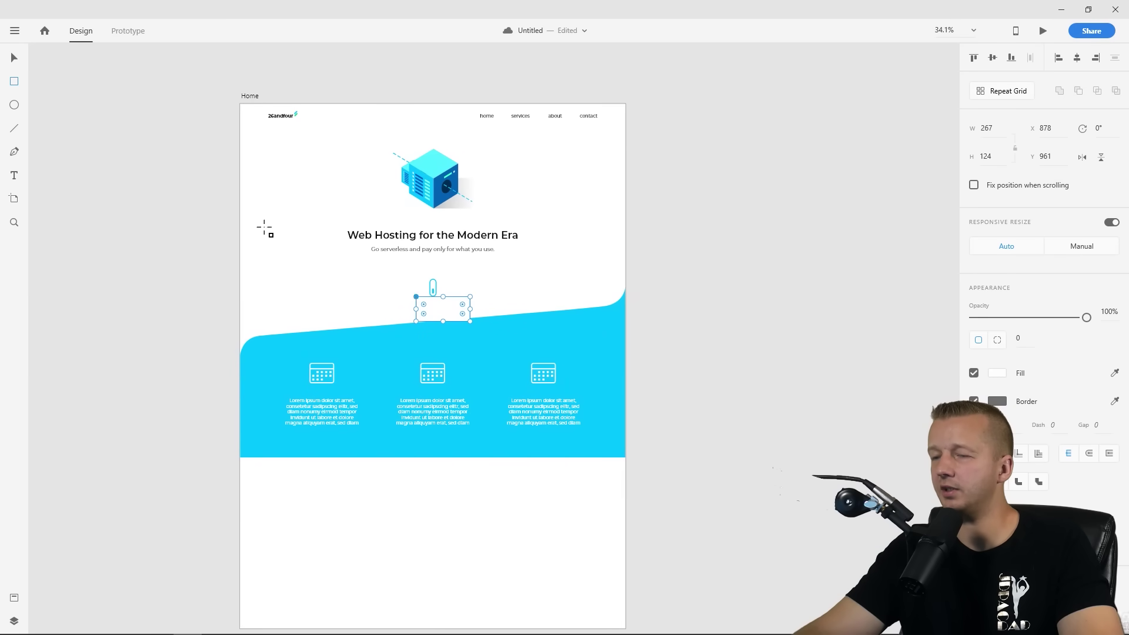
pyautogui.click(20, 62)
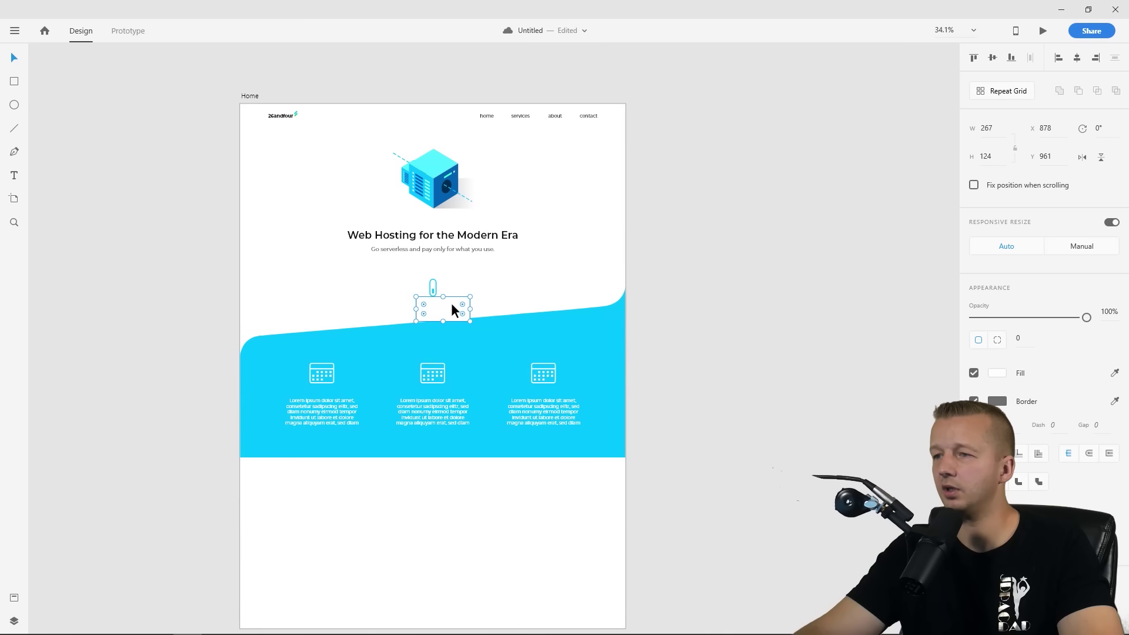
pyautogui.moveTo(453, 295); pyautogui.dragTo(451, 323)
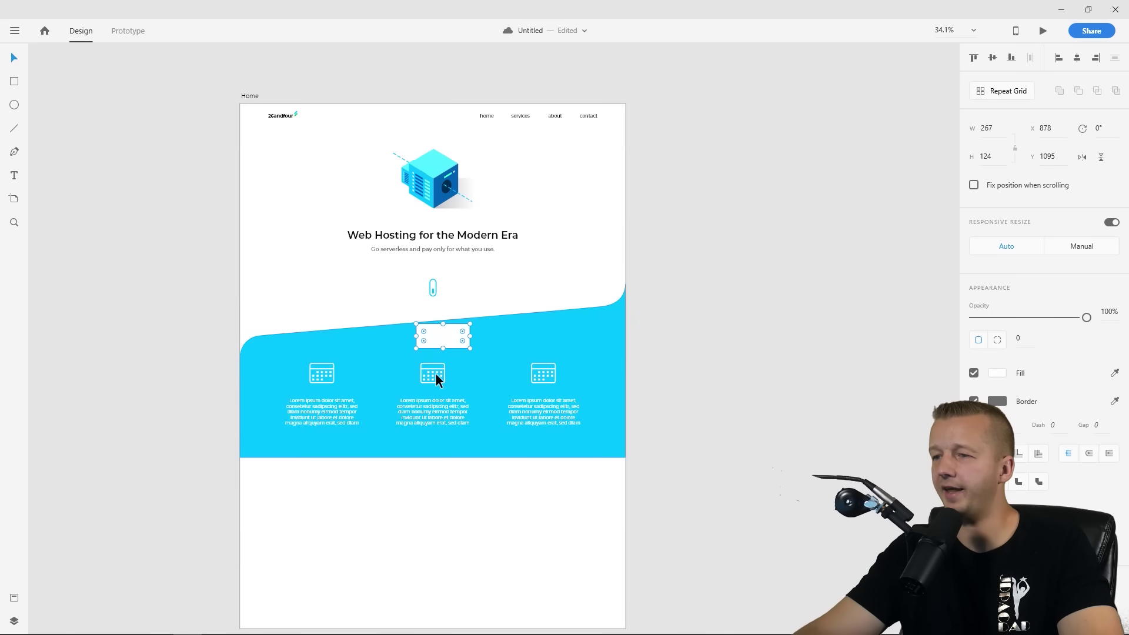
# Move all three icon-and-paragraph columns up together to Y about 1262, close below the white rectangle, and delete the rectangle
pyautogui.moveTo(197, 363); pyautogui.dragTo(630, 436)
pyautogui.keyDown('shift'); pyautogui.click(620, 419); pyautogui.keyUp('shift')
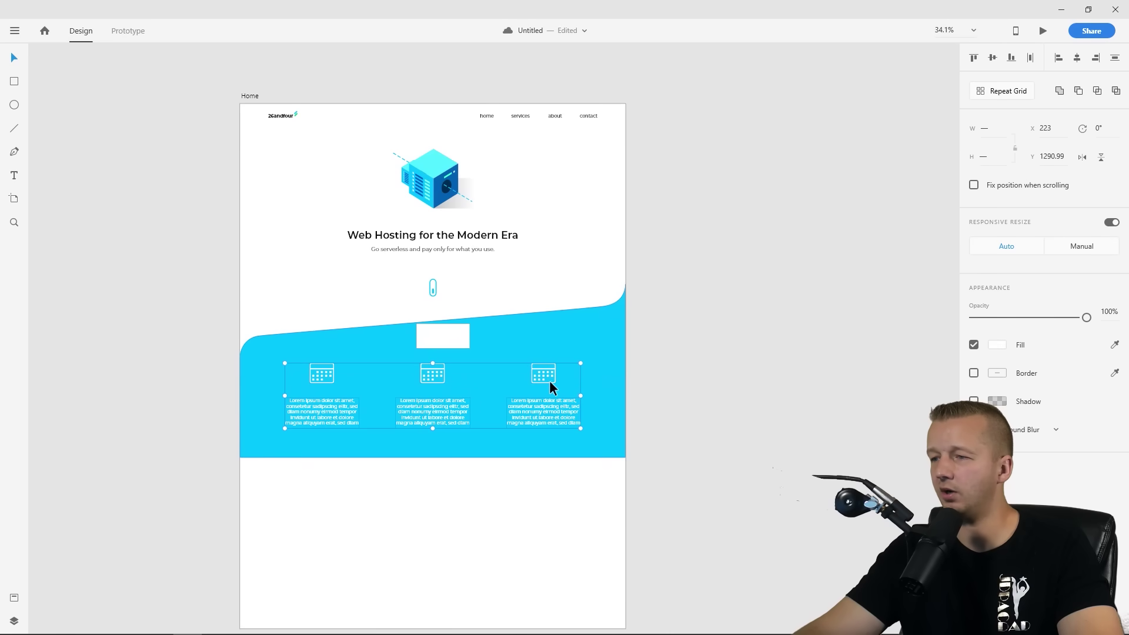
pyautogui.moveTo(539, 405); pyautogui.dragTo(537, 400)
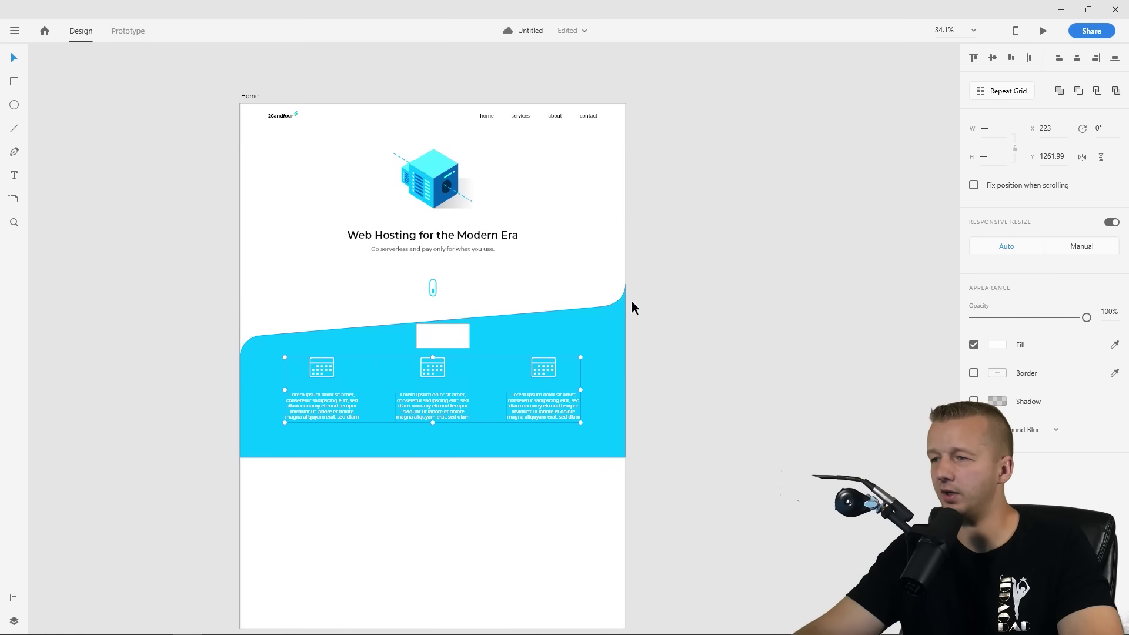
pyautogui.click(632, 321)
pyautogui.click(466, 337)
pyautogui.press('Delete')
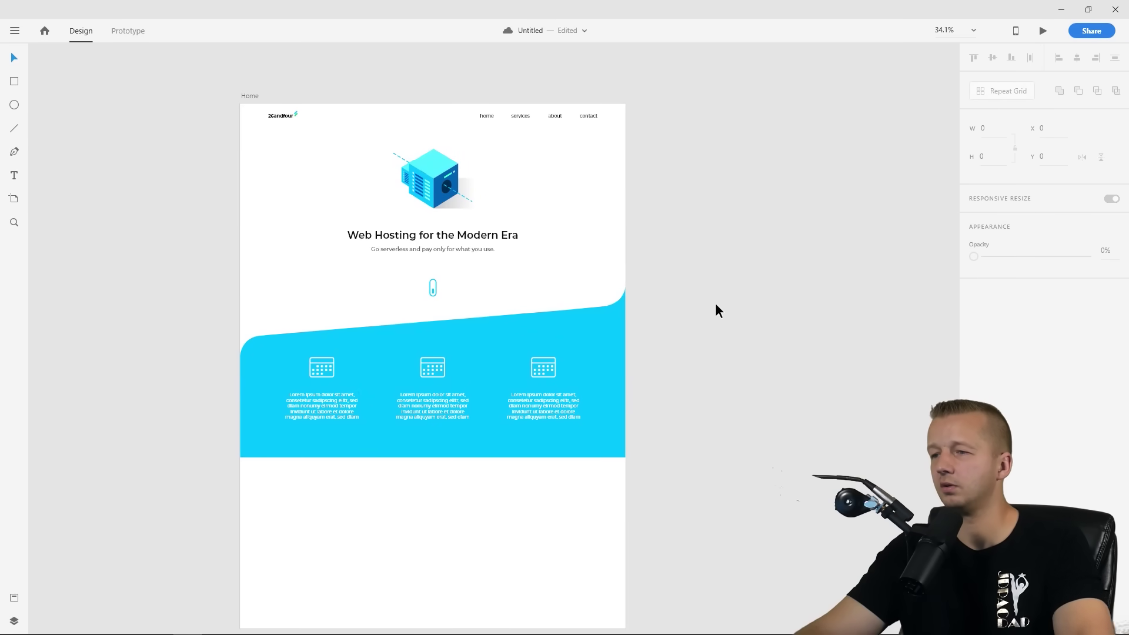
# Raise the blue shape's two bottom anchor points so the shape is about 810 high
pyautogui.click(425, 444)
pyautogui.moveTo(182, 445); pyautogui.dragTo(625, 446)
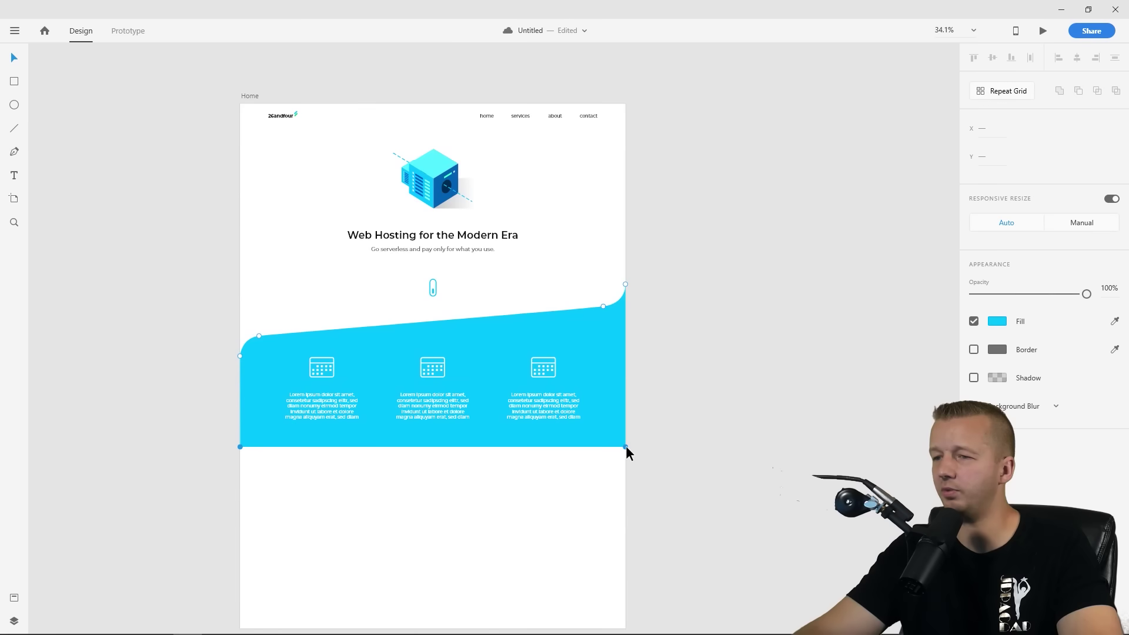
pyautogui.click(713, 363)
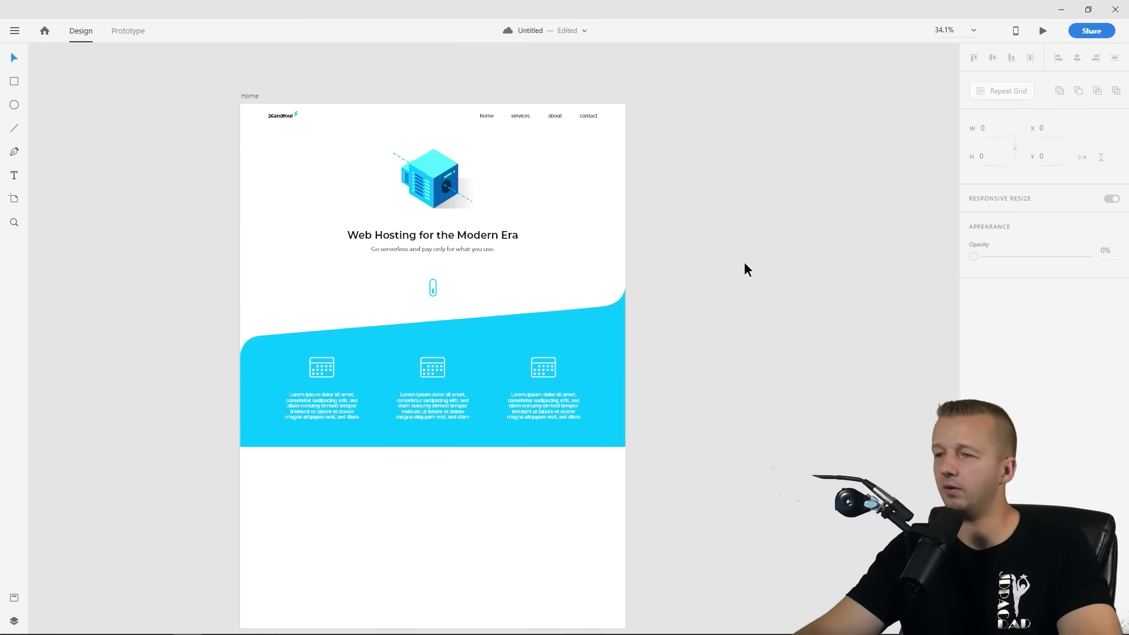
# Delete the opening words of the middle paragraph so that it starts with "eirmod tempor invidunt ut"
pyautogui.scroll(2, 537, 312)
pyautogui.scroll(-1, 447, 308)
pyautogui.scroll(2, 517, 341)
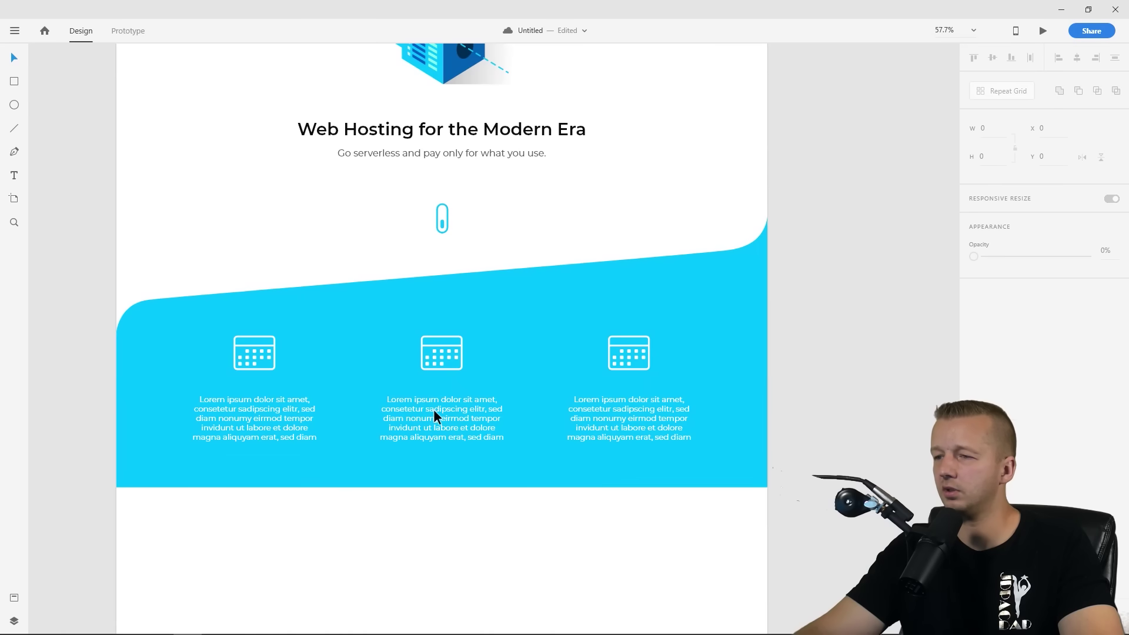
pyautogui.click(447, 423)
pyautogui.doubleClick(448, 420)
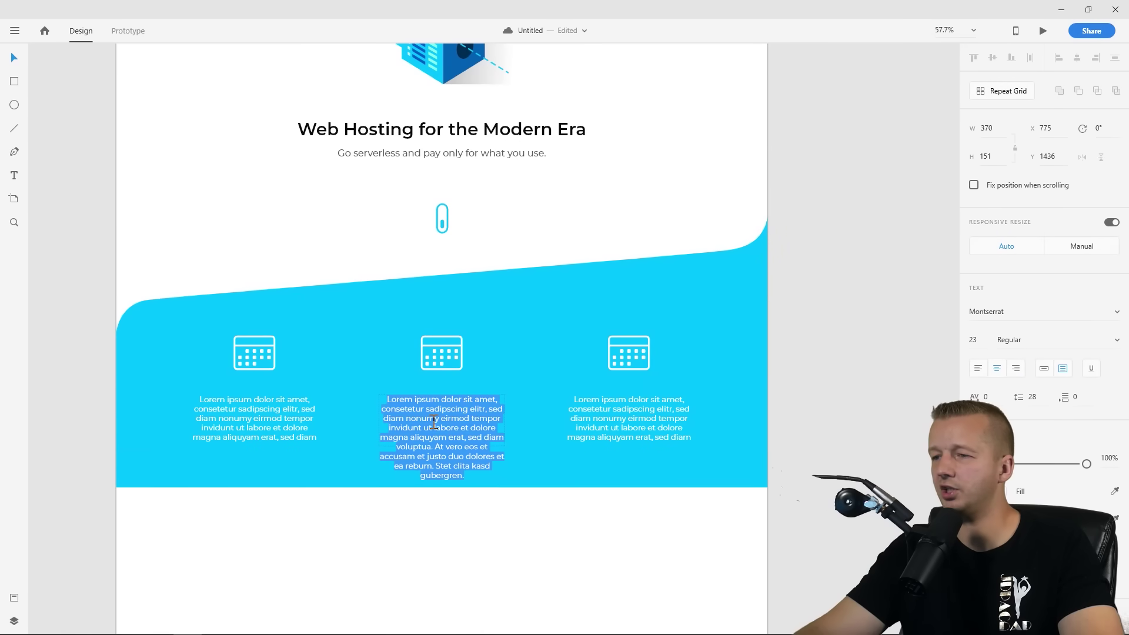
pyautogui.moveTo(504, 420); pyautogui.dragTo(388, 402)
pyautogui.press('BackSpace')
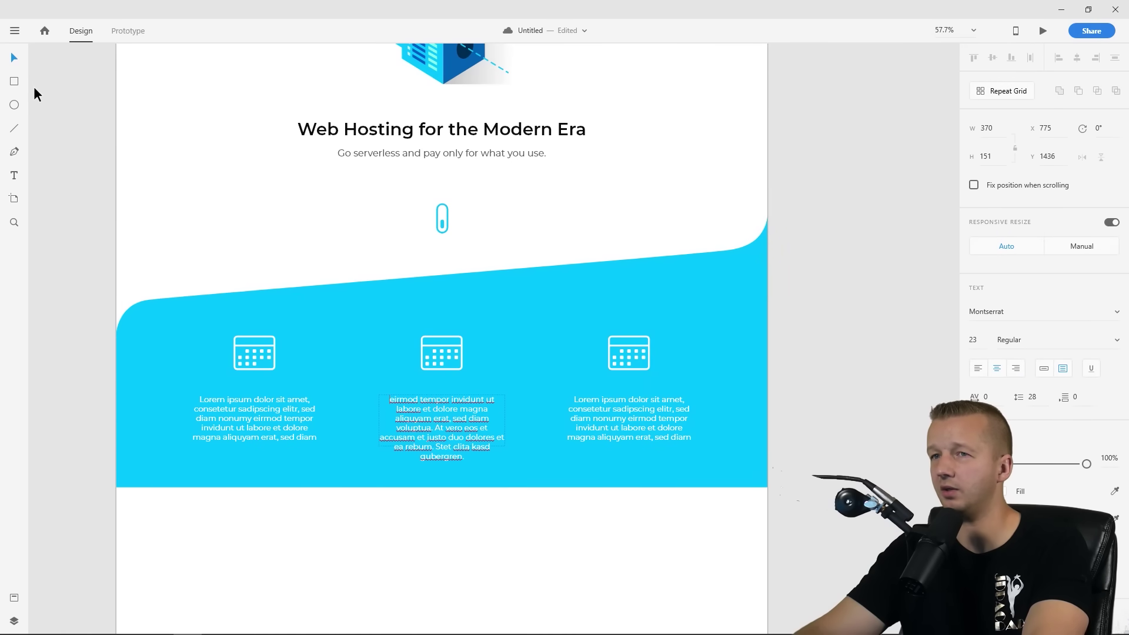
pyautogui.click(13, 58)
# Delete the opening words of the right paragraph so that it starts with "tempor invidunt ut labore et"
pyautogui.doubleClick(623, 418)
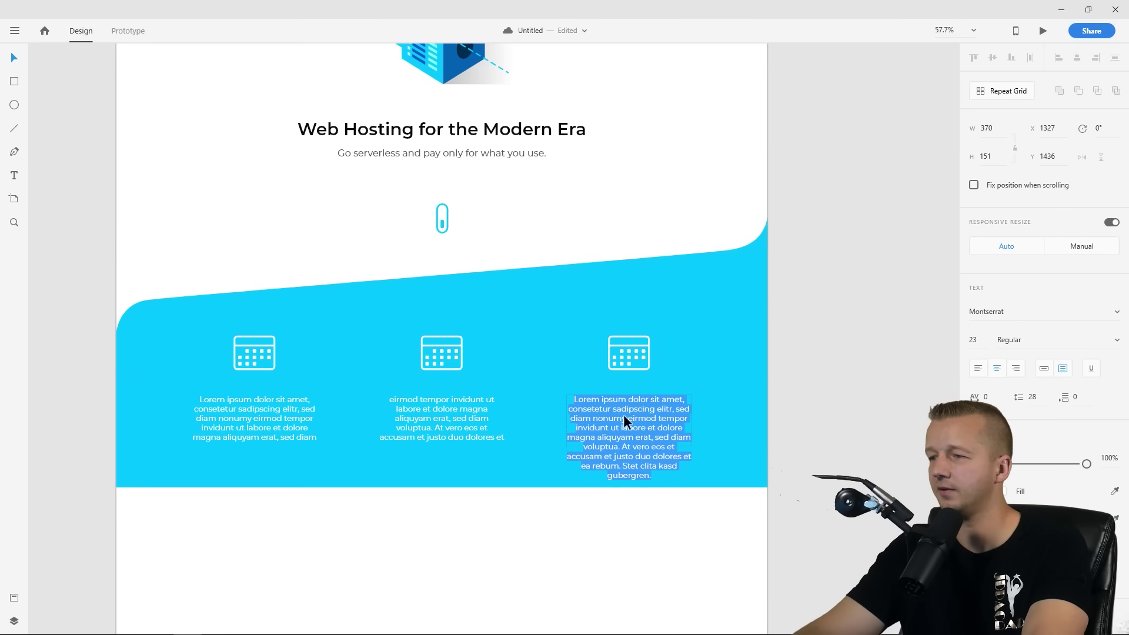
pyautogui.moveTo(659, 420); pyautogui.dragTo(545, 399)
pyautogui.press('BackSpace')
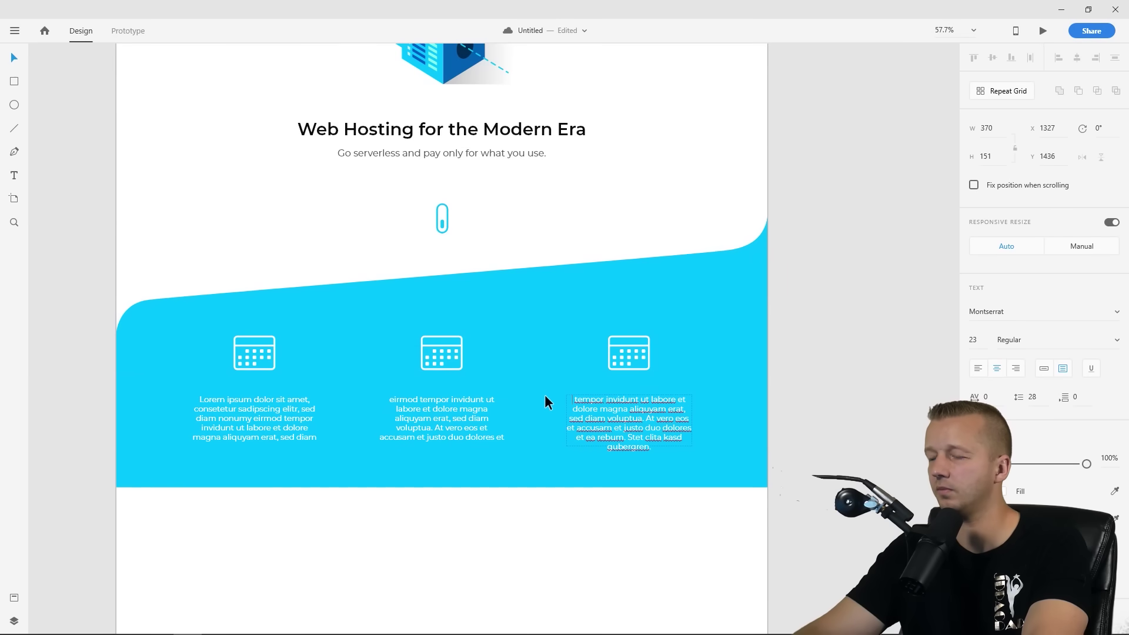
pyautogui.click(13, 59)
pyautogui.click(79, 129)
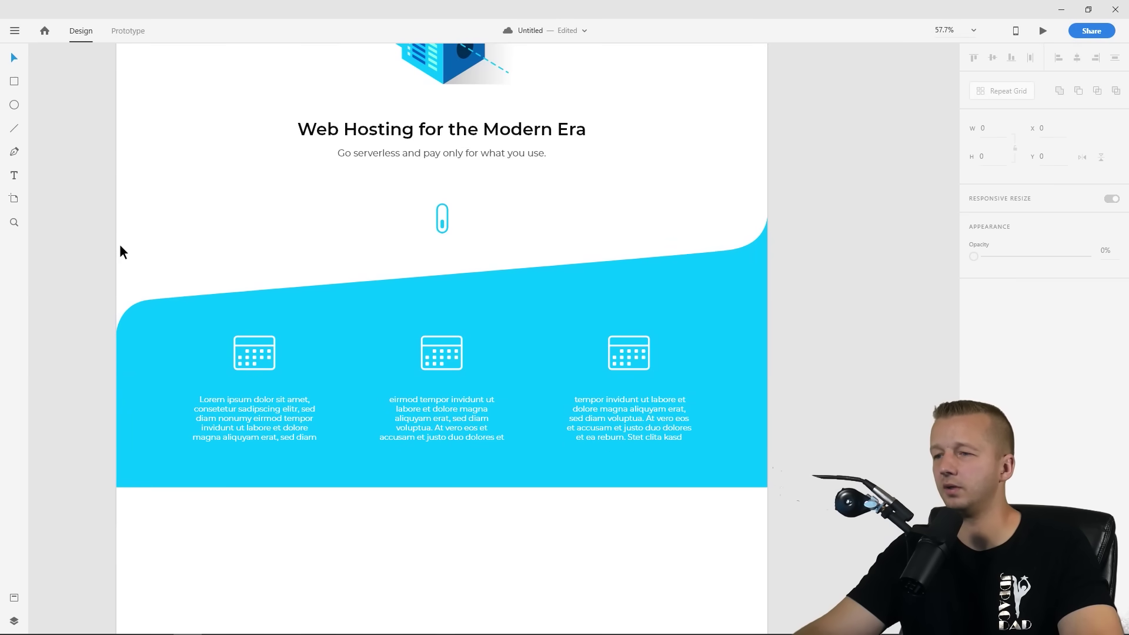
pyautogui.scroll(-3, 119, 244)
pyautogui.scroll(3, 118, 244)
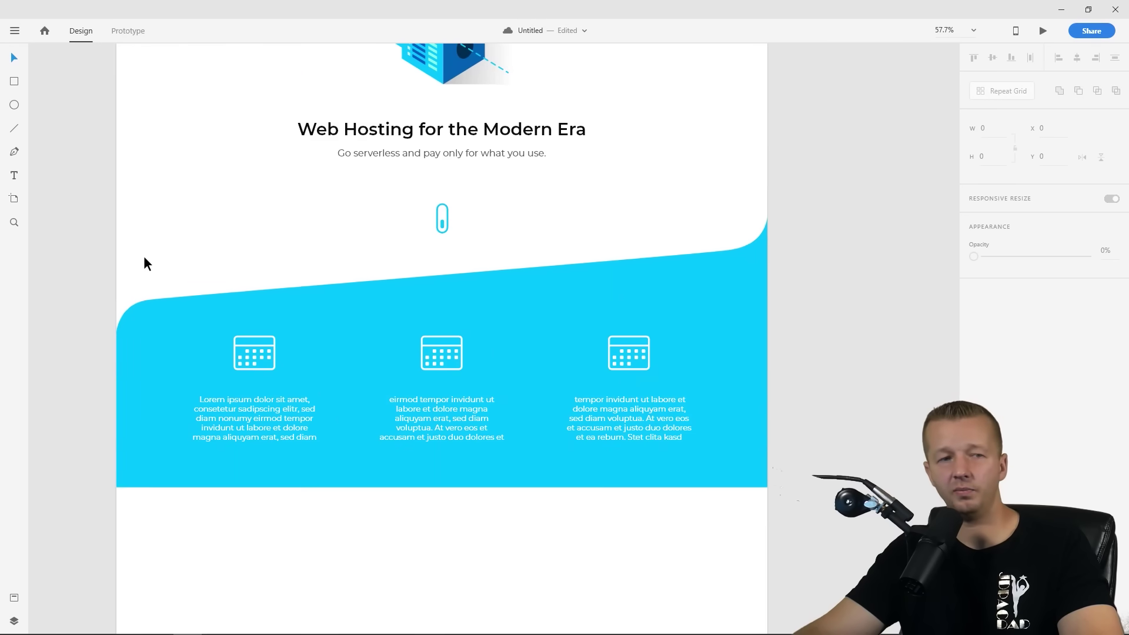
pyautogui.click(267, 421)
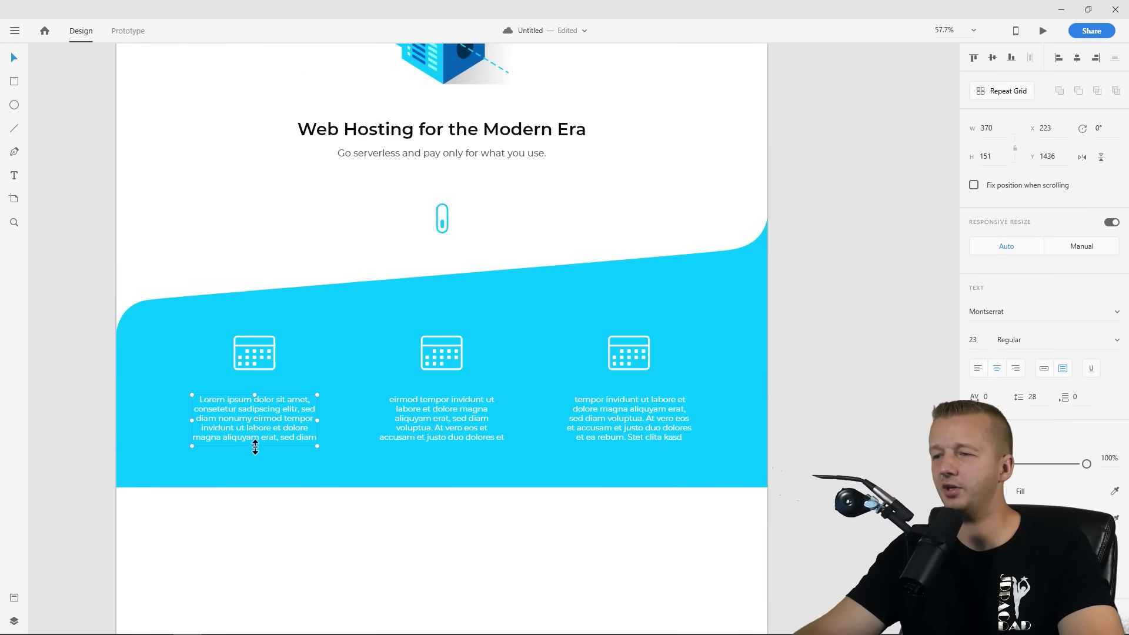
pyautogui.click(463, 421)
pyautogui.click(864, 299)
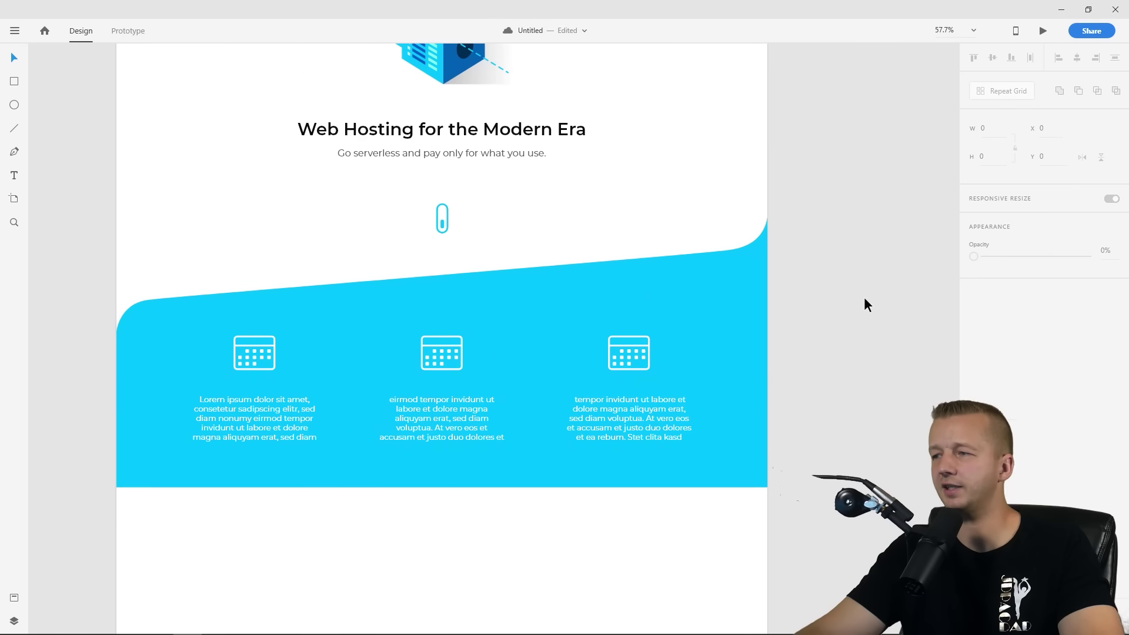
pyautogui.scroll(-3, 771, 350)
pyautogui.scroll(3, 797, 355)
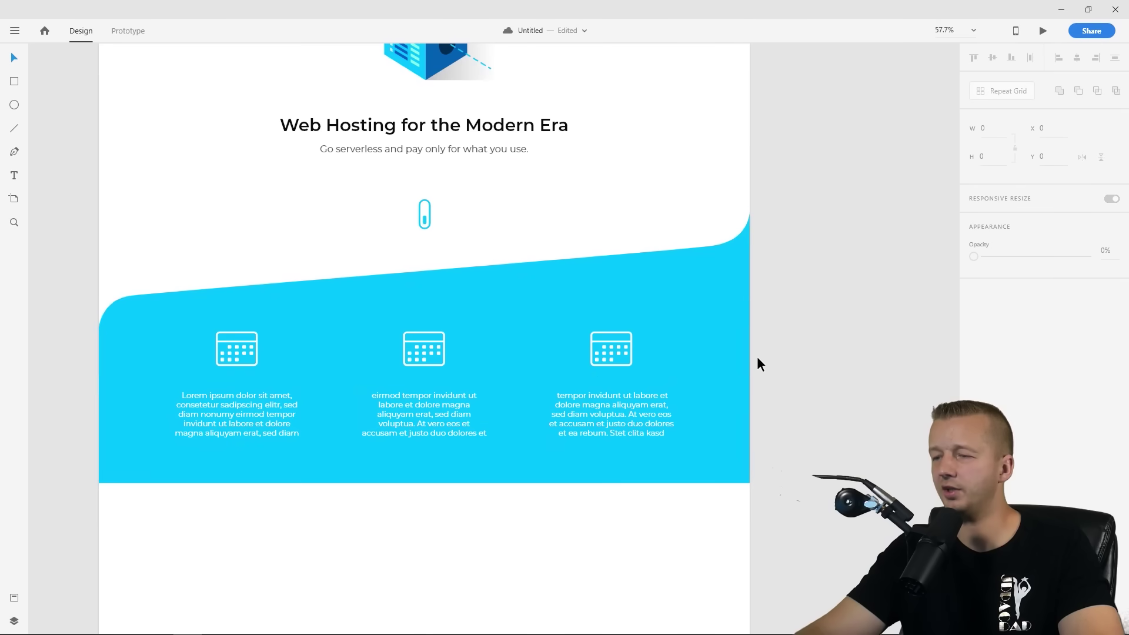
# Set the line spacing of each of the three paragraphs in the blue section to 38
pyautogui.click(264, 418)
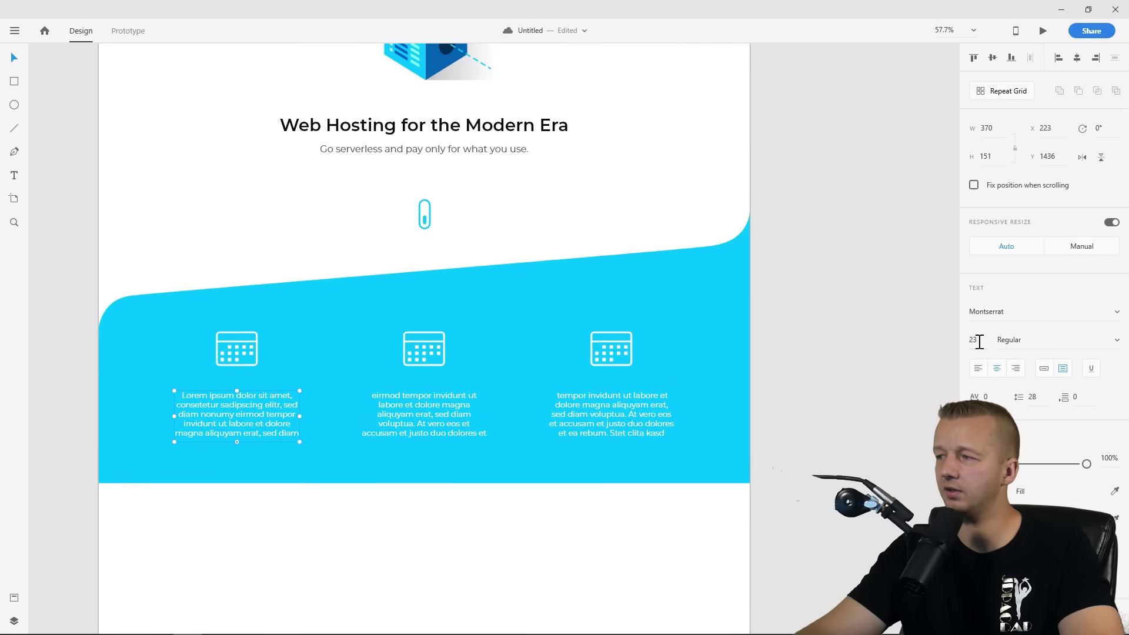
pyautogui.moveTo(1035, 399); pyautogui.dragTo(1035, 362)
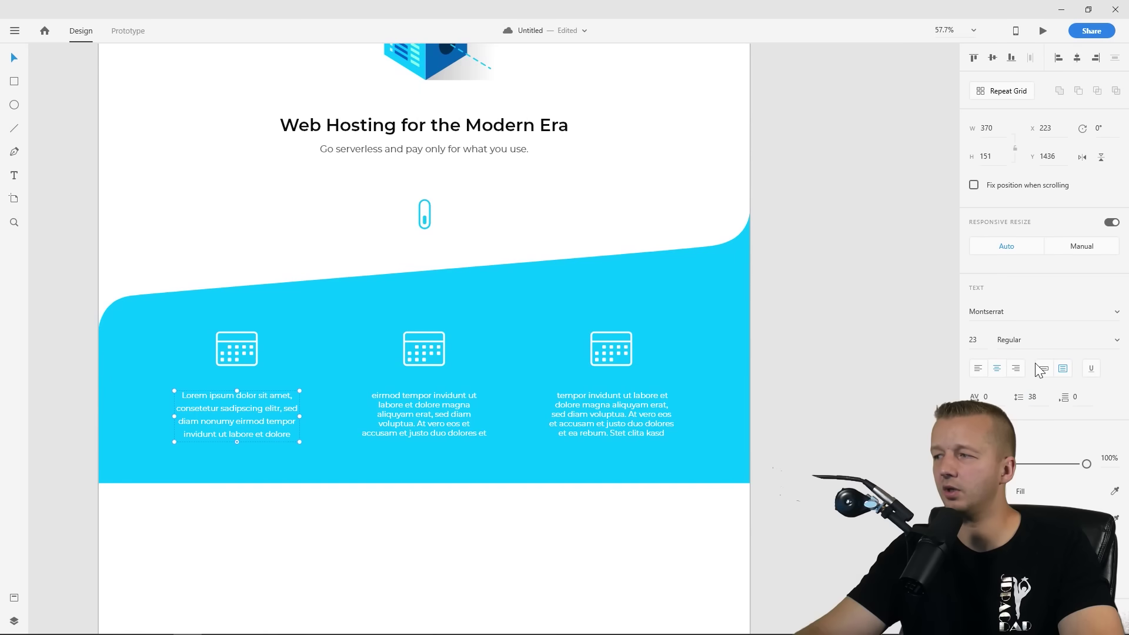
pyautogui.click(474, 400)
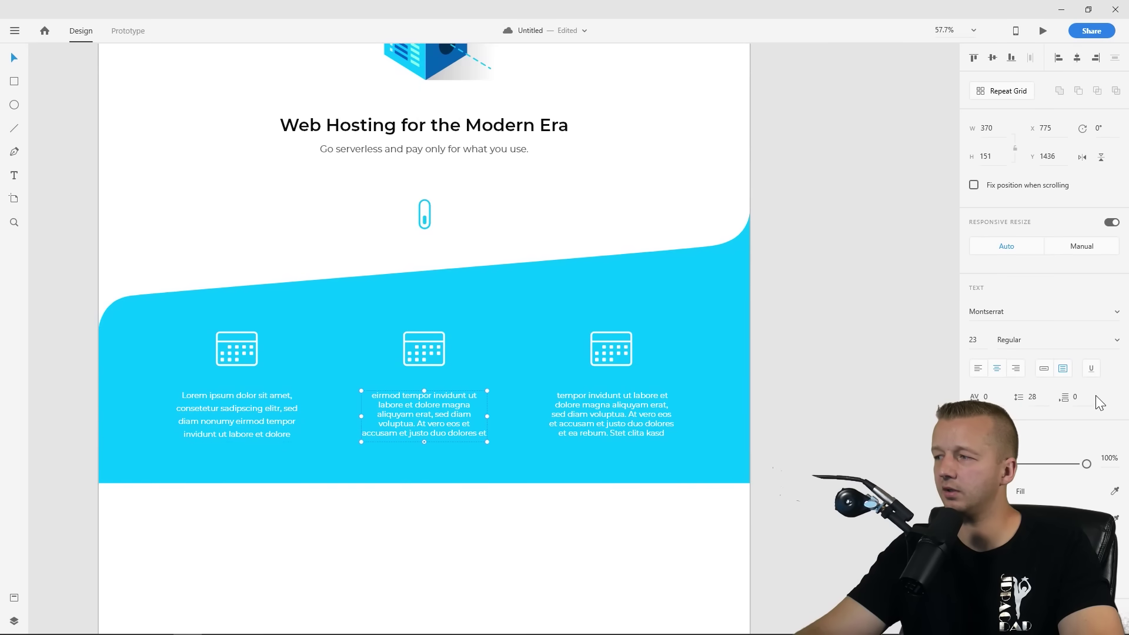
pyautogui.write('38')
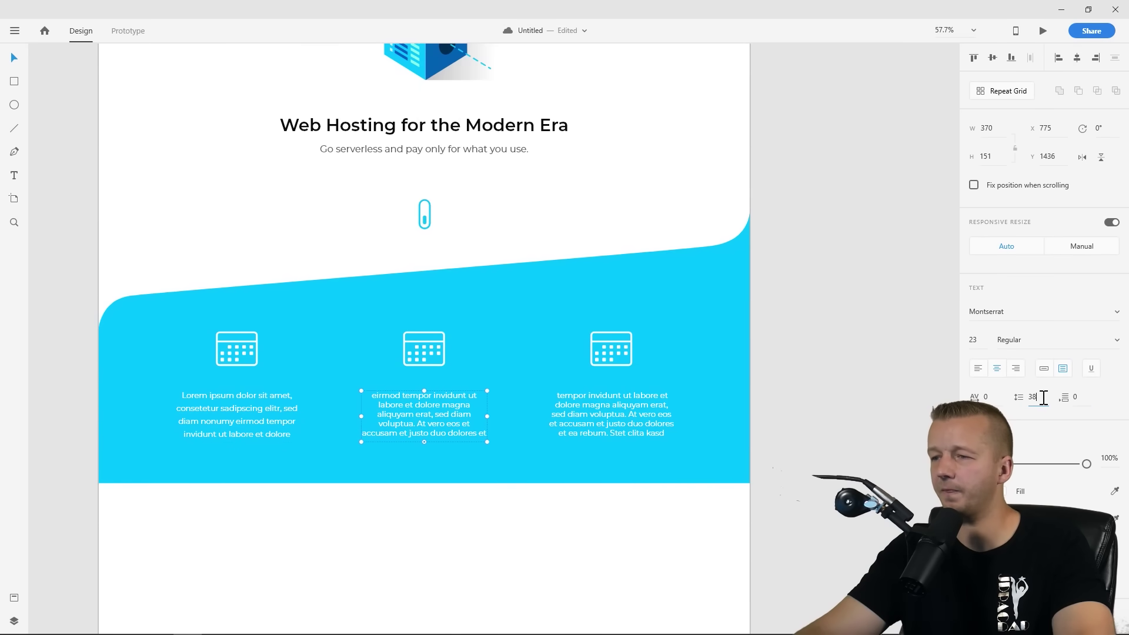
pyautogui.press('Return')
pyautogui.click(637, 404)
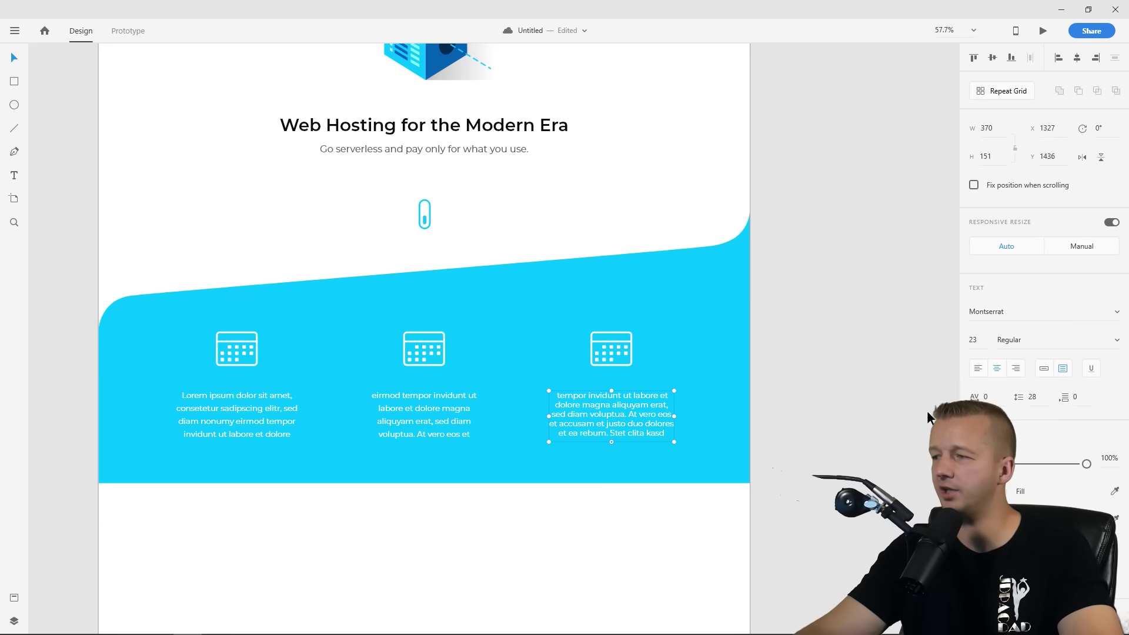
pyautogui.click(1042, 397)
pyautogui.write('38')
pyautogui.press('Return')
pyautogui.click(793, 311)
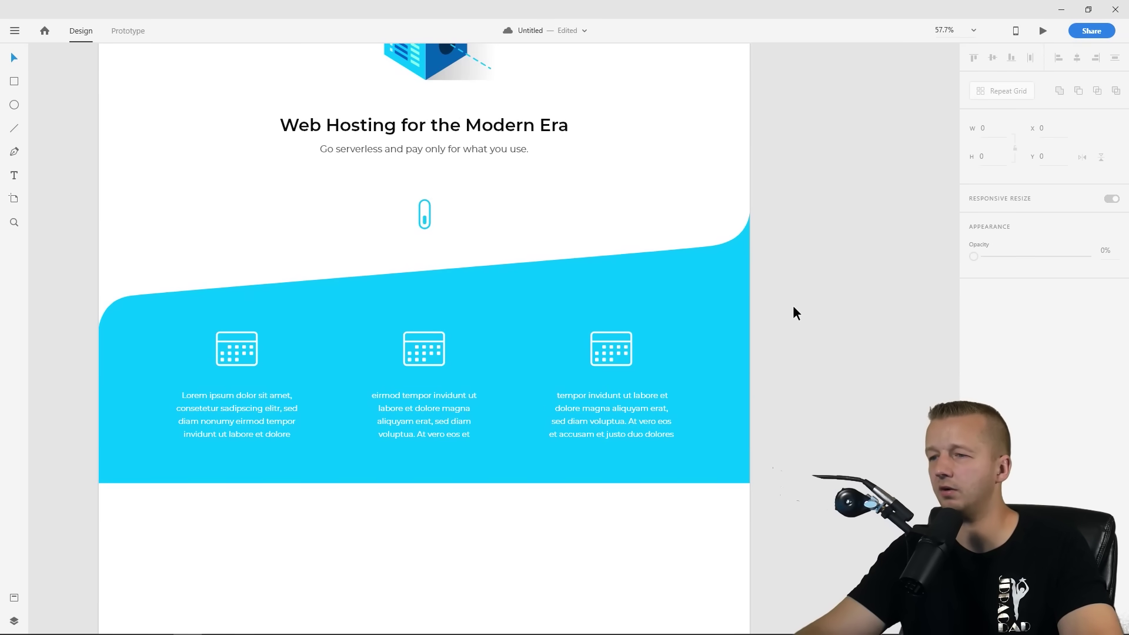
pyautogui.scroll(-3, 818, 308)
pyautogui.moveTo(817, 309); pyautogui.dragTo(761, 318)
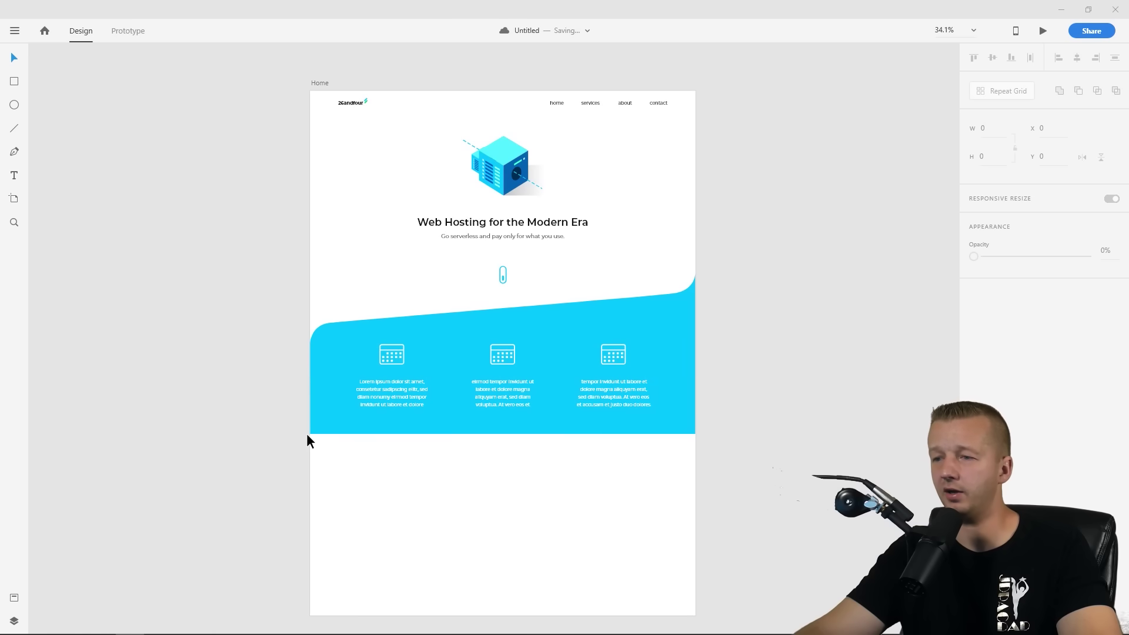
pyautogui.moveTo(305, 433); pyautogui.dragTo(708, 530)
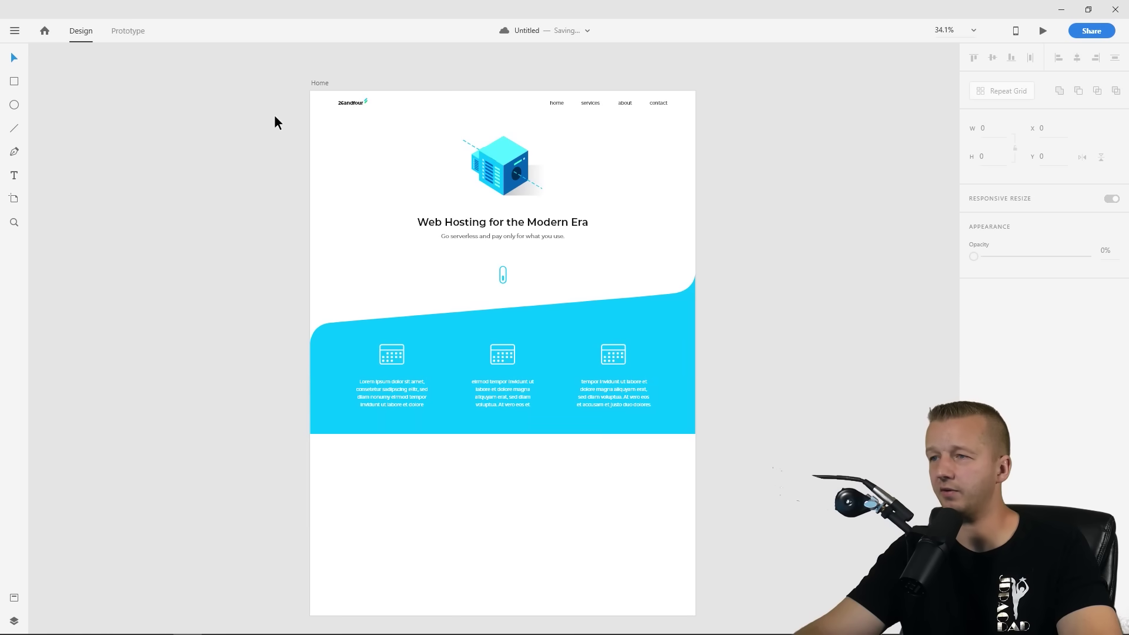
pyautogui.moveTo(250, 82); pyautogui.dragTo(780, 300)
pyautogui.click(272, 294)
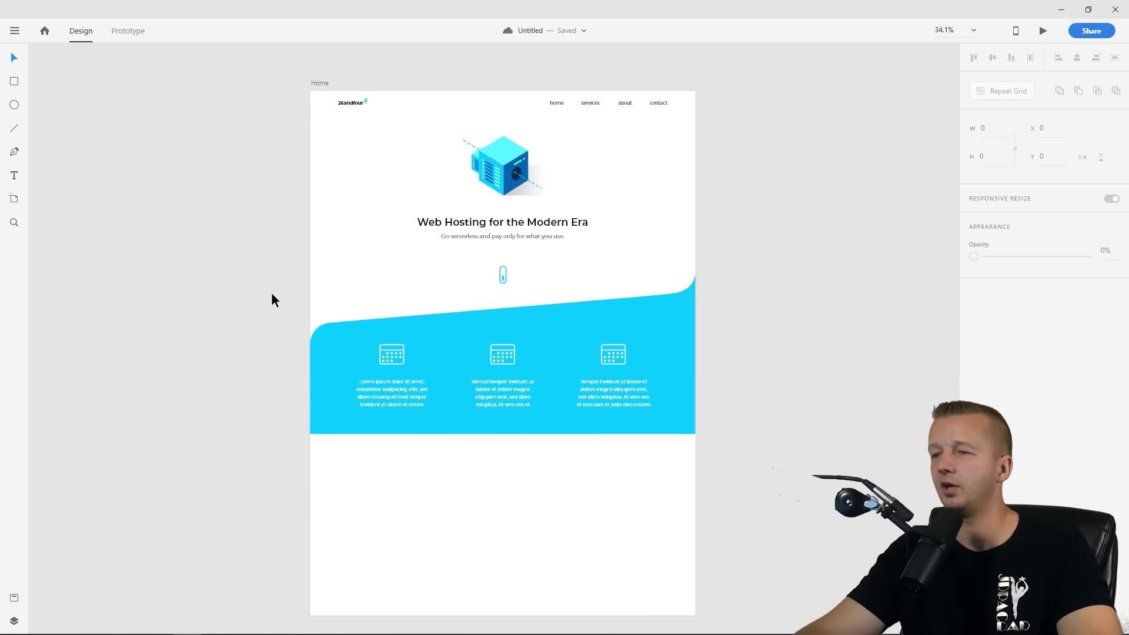
pyautogui.moveTo(315, 327); pyautogui.dragTo(826, 419)
pyautogui.scroll(5, 584, 435)
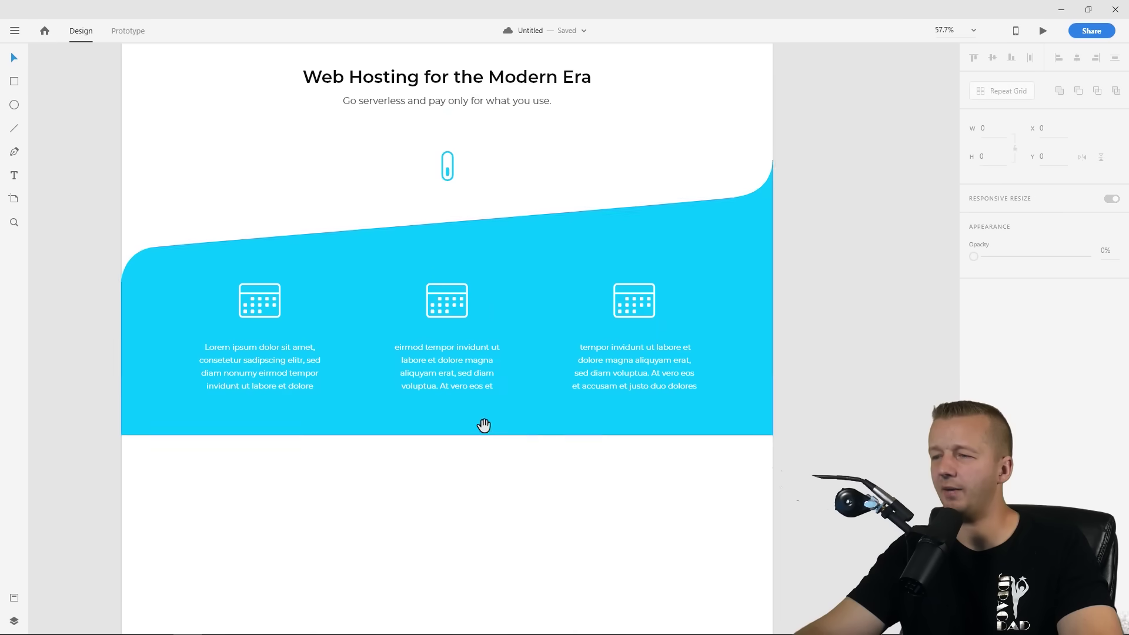
pyautogui.moveTo(481, 423); pyautogui.dragTo(517, 447)
pyautogui.click(528, 301)
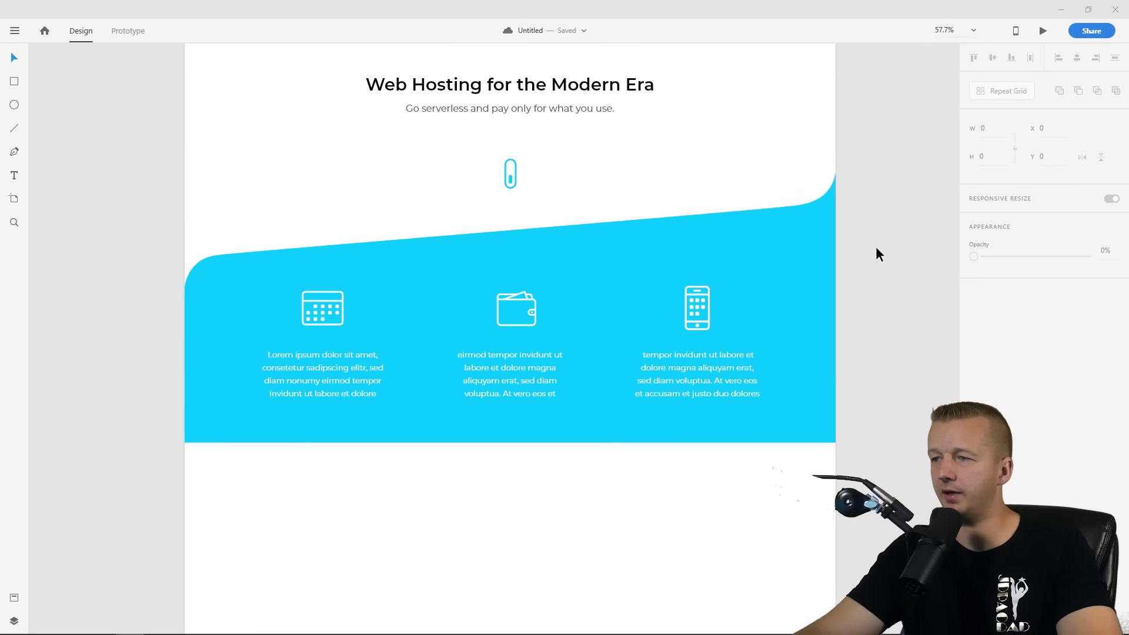
pyautogui.click(693, 300)
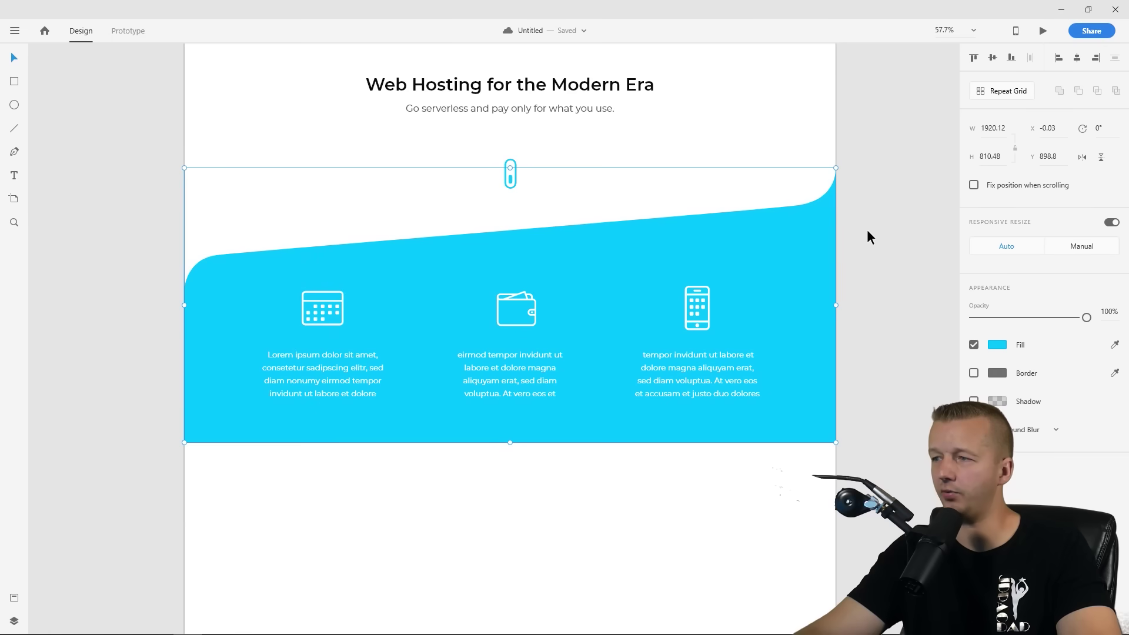
pyautogui.click(882, 234)
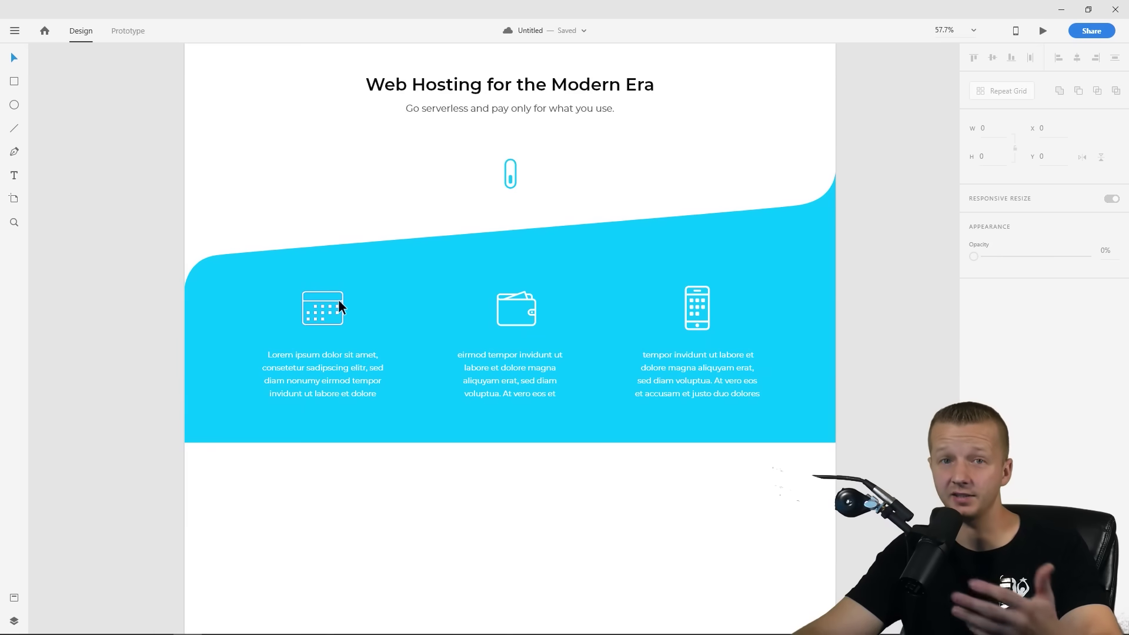
# Try scaling the phone icon in the blue section down to about 49 by 87, keeping it centred
pyautogui.moveTo(474, 189); pyautogui.dragTo(466, 309)
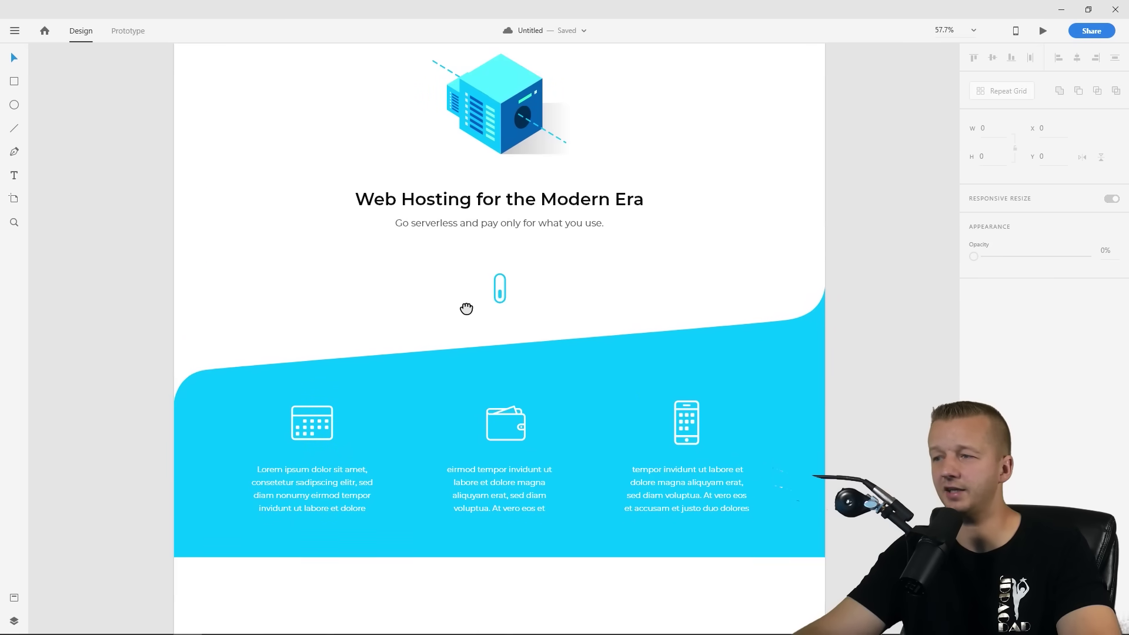
pyautogui.click(694, 407)
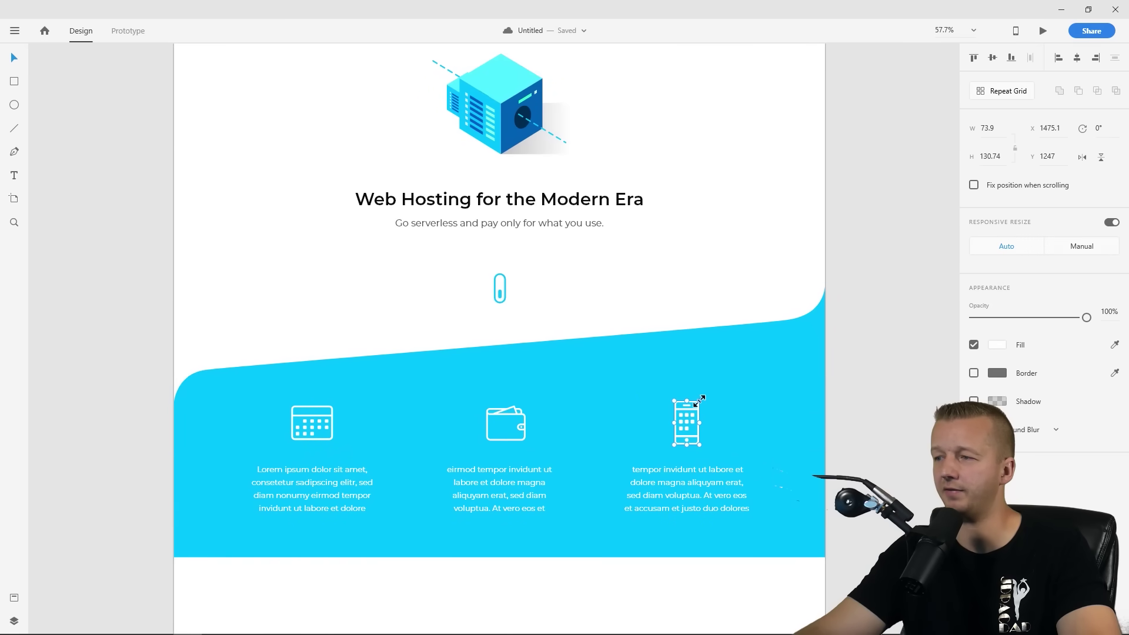
pyautogui.moveTo(699, 399); pyautogui.dragTo(695, 404)
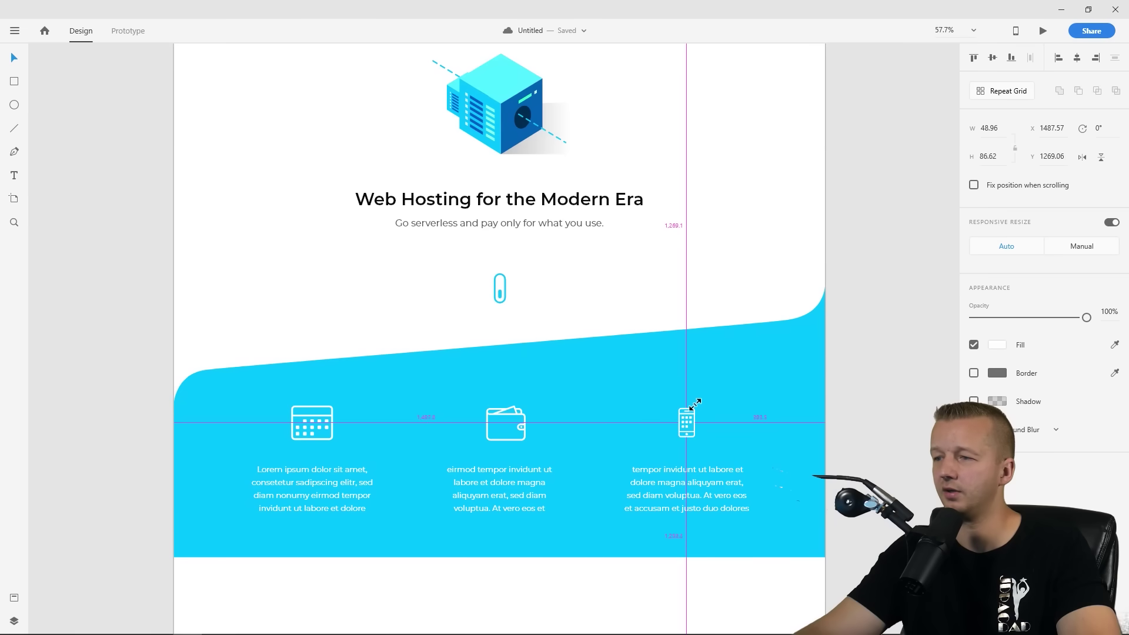
pyautogui.click(863, 374)
pyautogui.moveTo(862, 374); pyautogui.dragTo(865, 302)
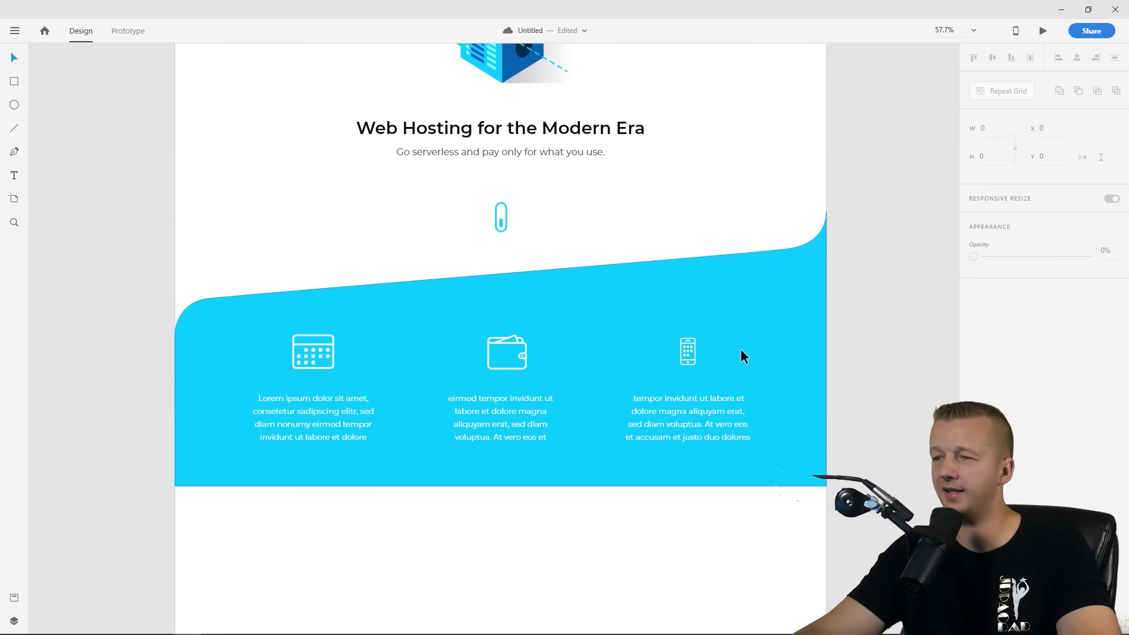
pyautogui.click(694, 354)
pyautogui.click(838, 291)
pyautogui.moveTo(881, 244); pyautogui.dragTo(881, 39)
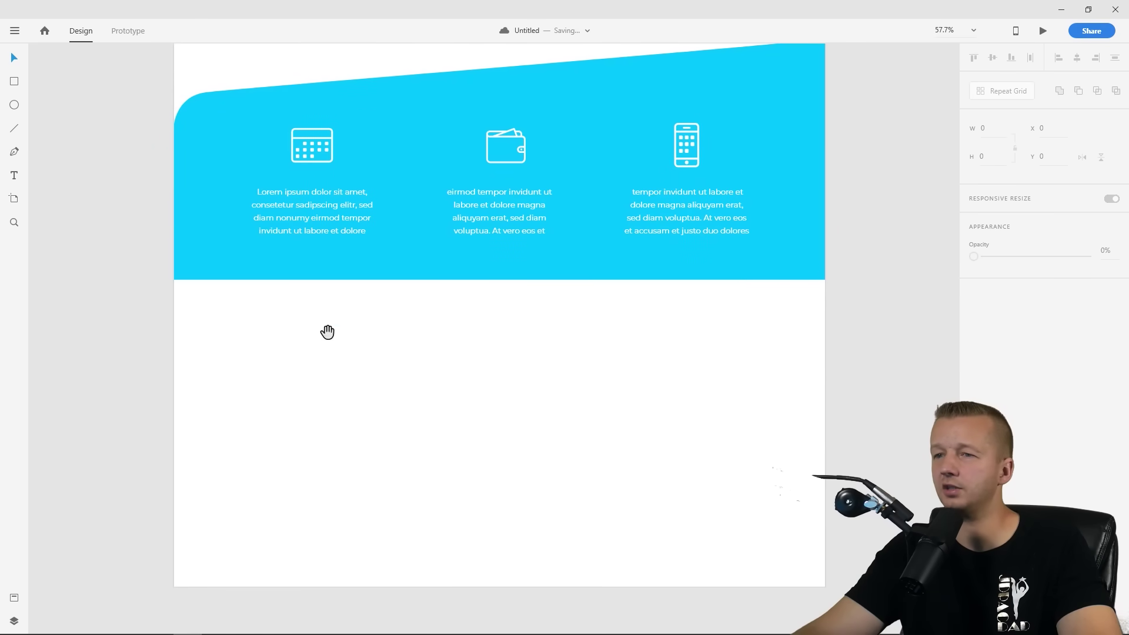
# Draw a full-width rectangle of 1920 by 434 directly below the blue section and remove its border
pyautogui.scroll(-1, 247, 264)
pyautogui.moveTo(75, 145); pyautogui.dragTo(121, 296)
pyautogui.click(821, 175)
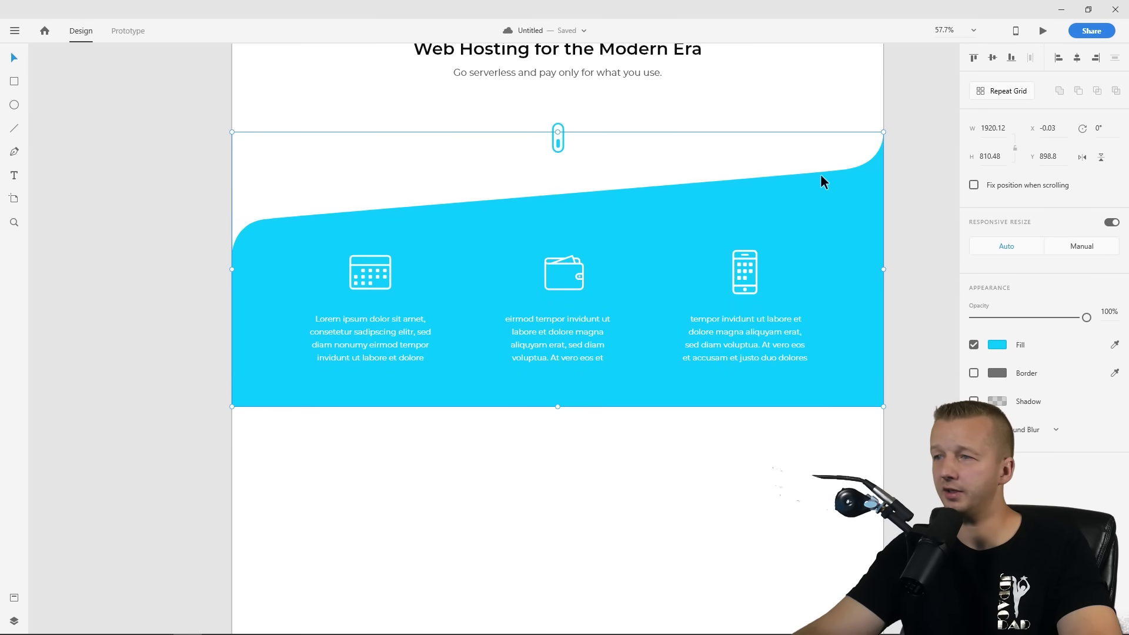
pyautogui.click(196, 257)
pyautogui.scroll(-5, 206, 330)
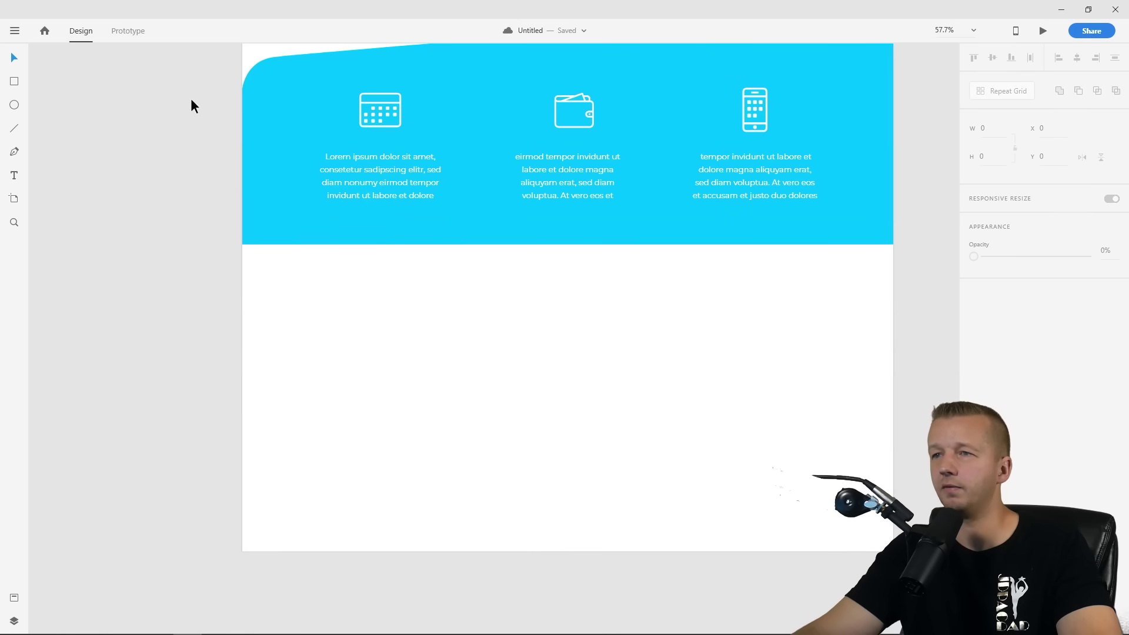
pyautogui.moveTo(192, 103); pyautogui.dragTo(176, 242)
pyautogui.scroll(-4, 247, 174)
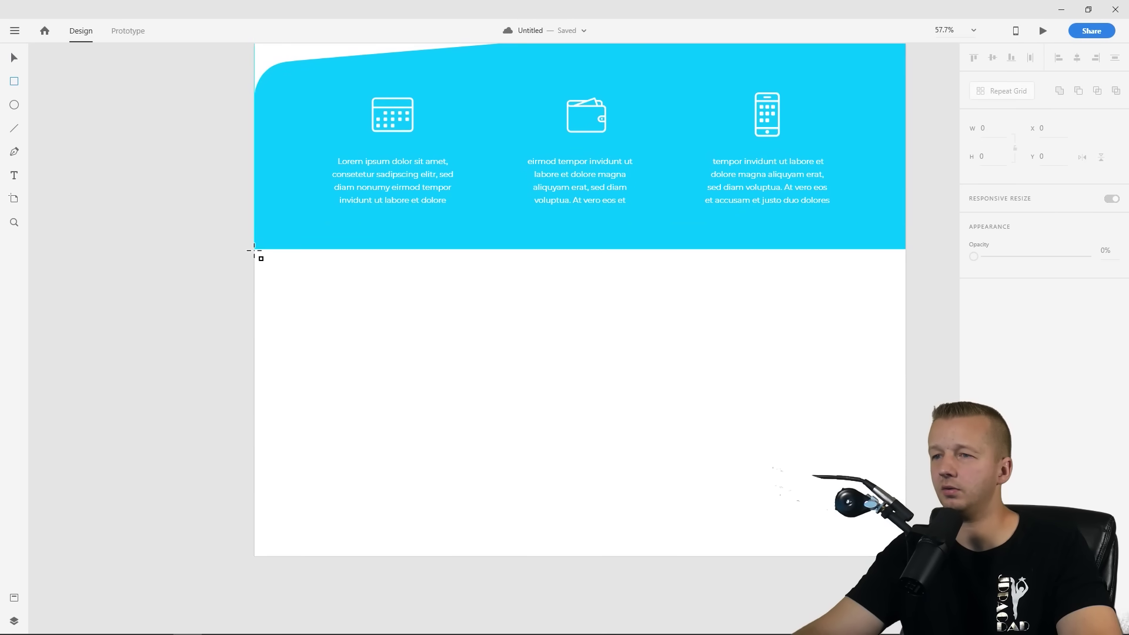
pyautogui.moveTo(254, 250)
pyautogui.mouseDown()
pyautogui.moveTo(794, 328)
pyautogui.moveTo(906, 413)
pyautogui.moveTo(905, 396)
pyautogui.mouseUp()
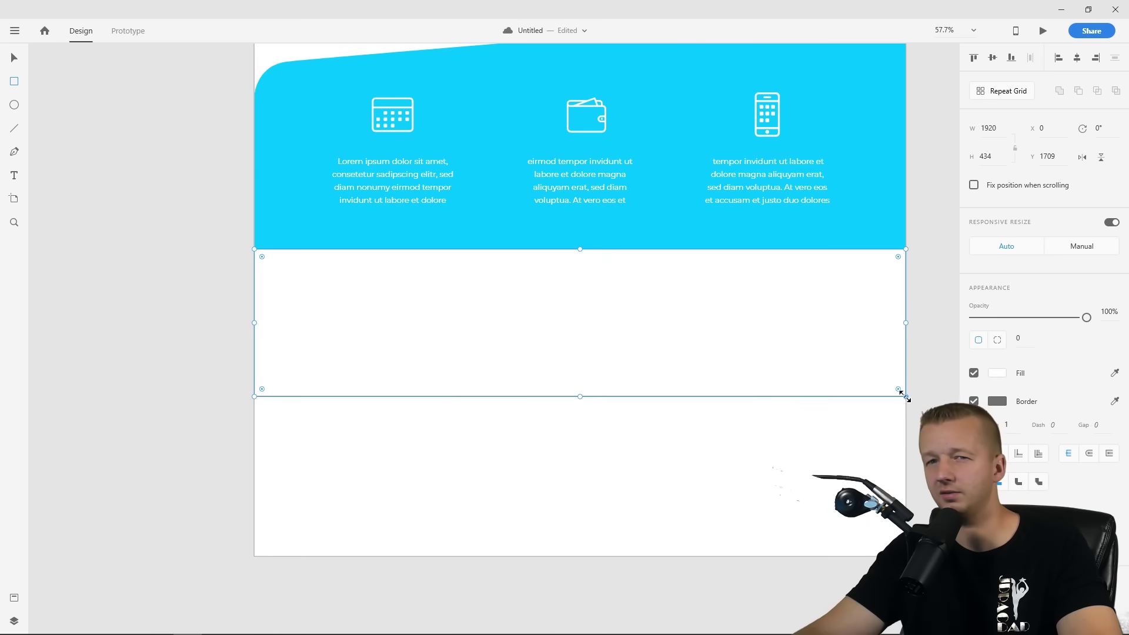
pyautogui.click(974, 401)
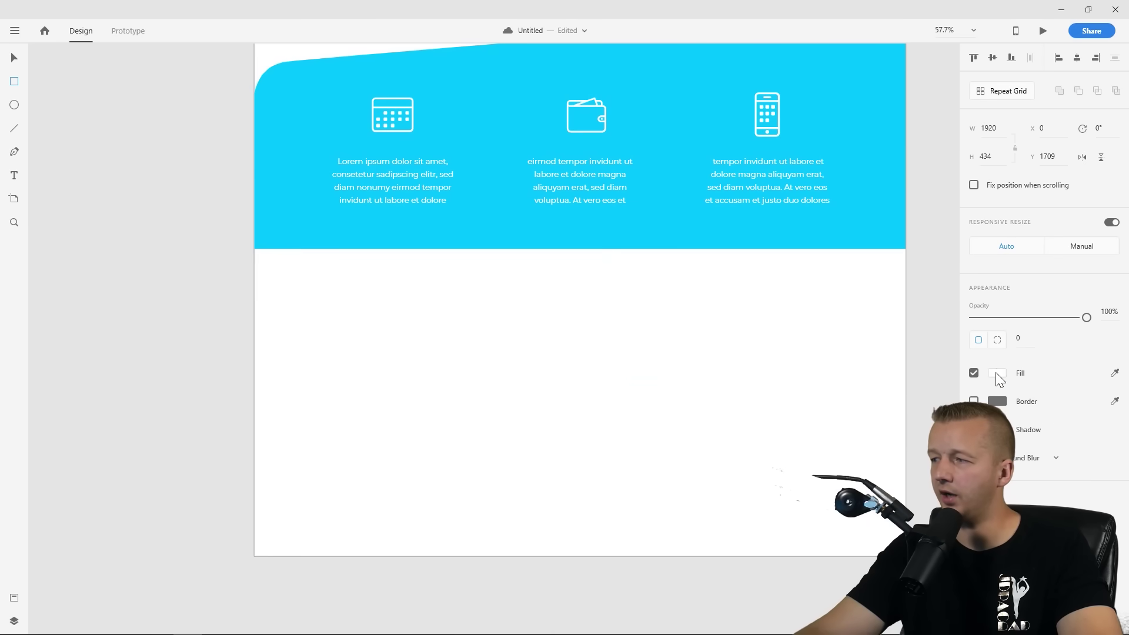
# Sample the blue section's colour for the new rectangle's fill, then shift the fill to medium grey #ABABAB
pyautogui.click(996, 373)
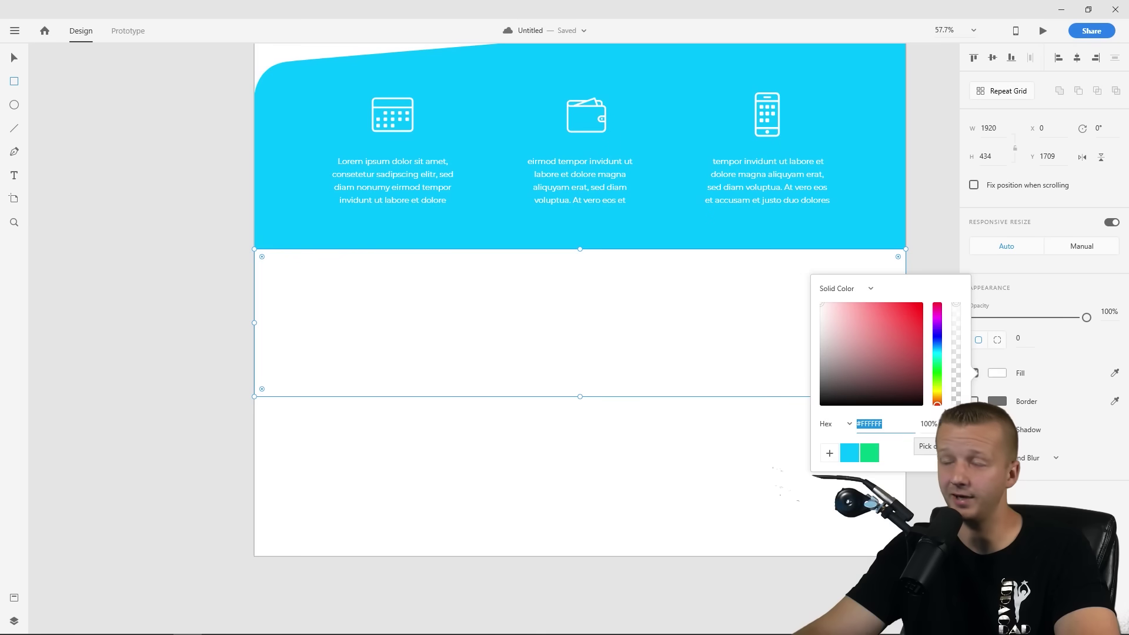
pyautogui.click(947, 424)
pyautogui.click(642, 234)
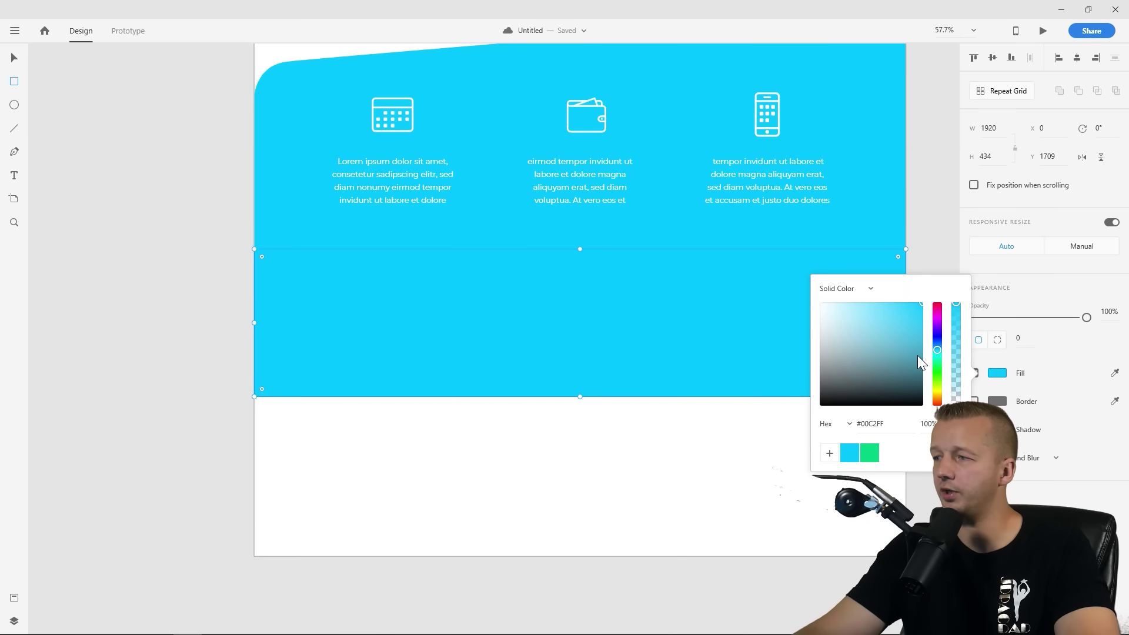
pyautogui.moveTo(917, 350); pyautogui.dragTo(806, 380)
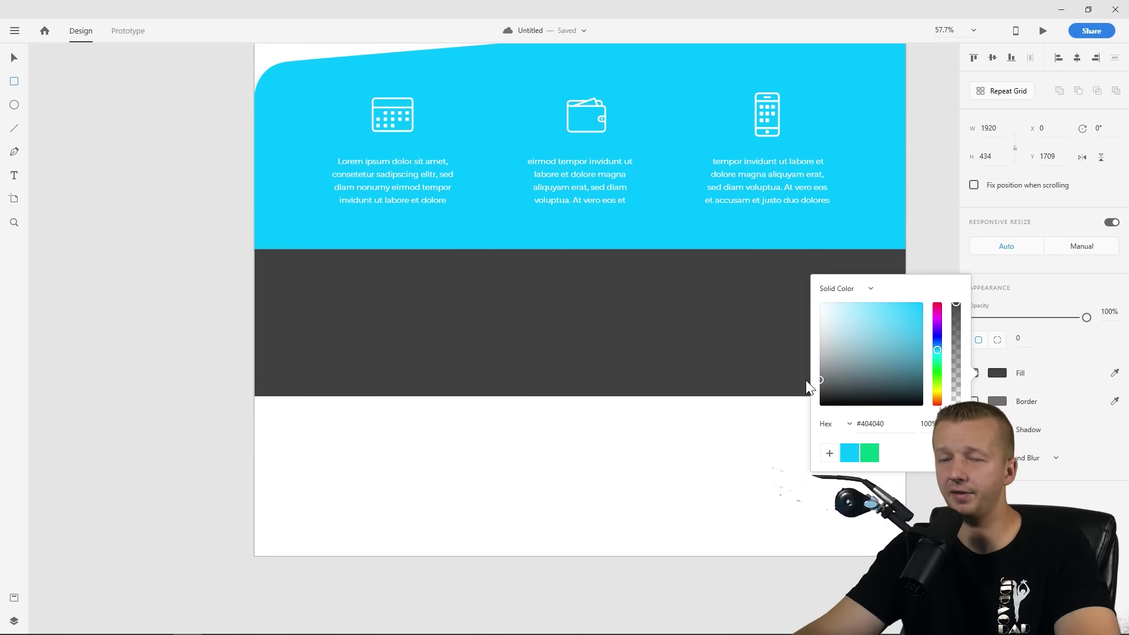
pyautogui.moveTo(806, 380); pyautogui.dragTo(530, 338)
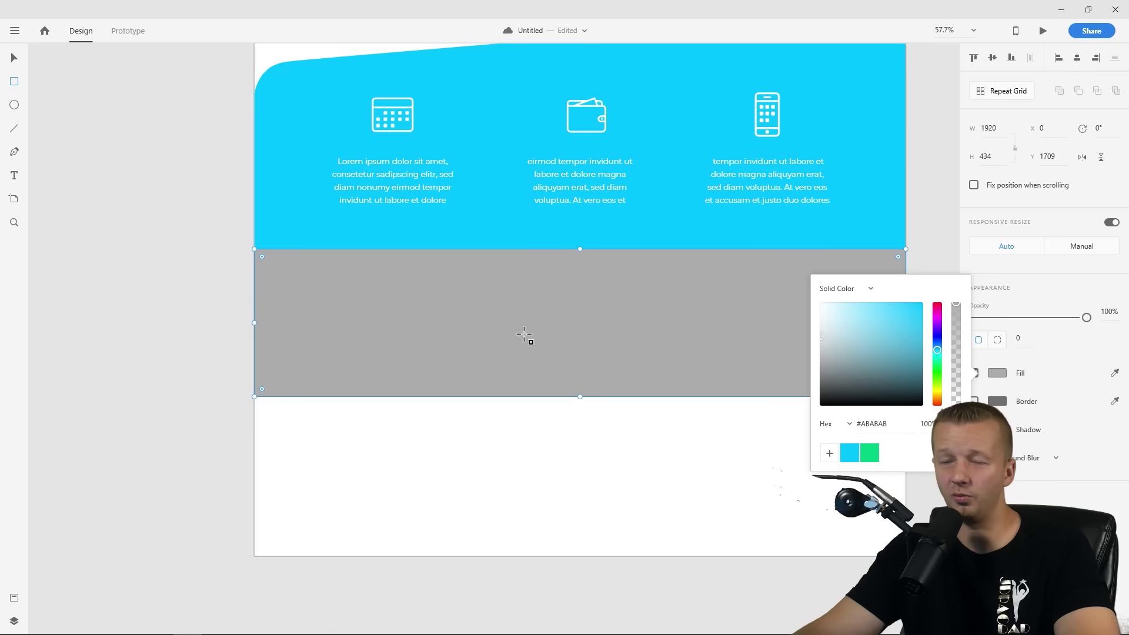
pyautogui.click(14, 57)
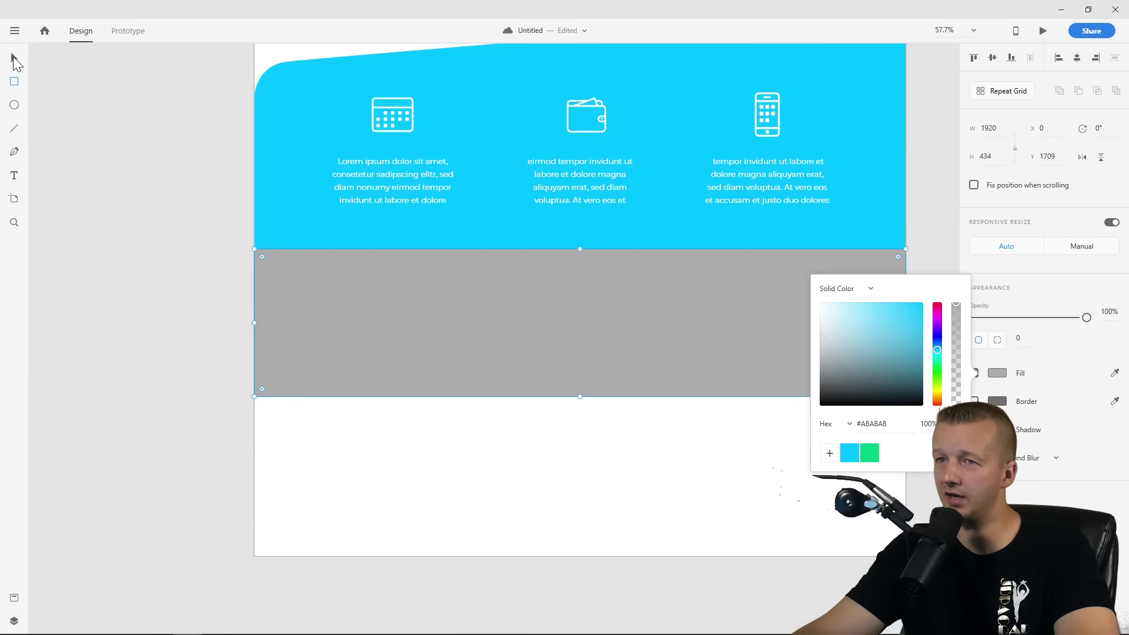
pyautogui.click(159, 331)
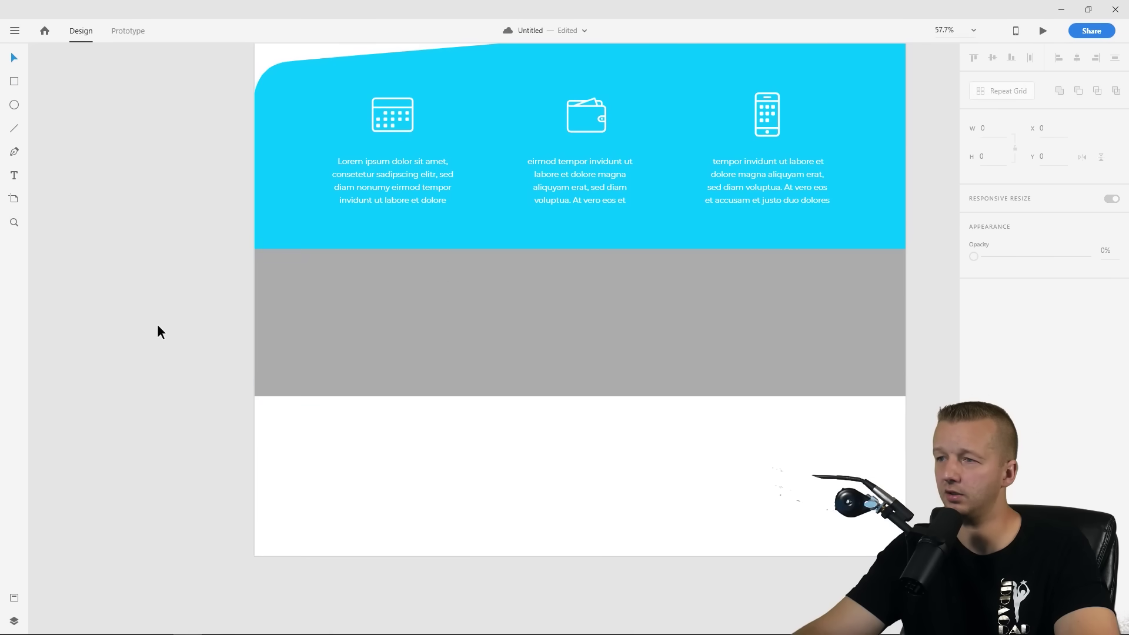
# Compare blue, dark and light fills on the rectangle below the blue section and settle on light grey #ECECEC
pyautogui.click(324, 322)
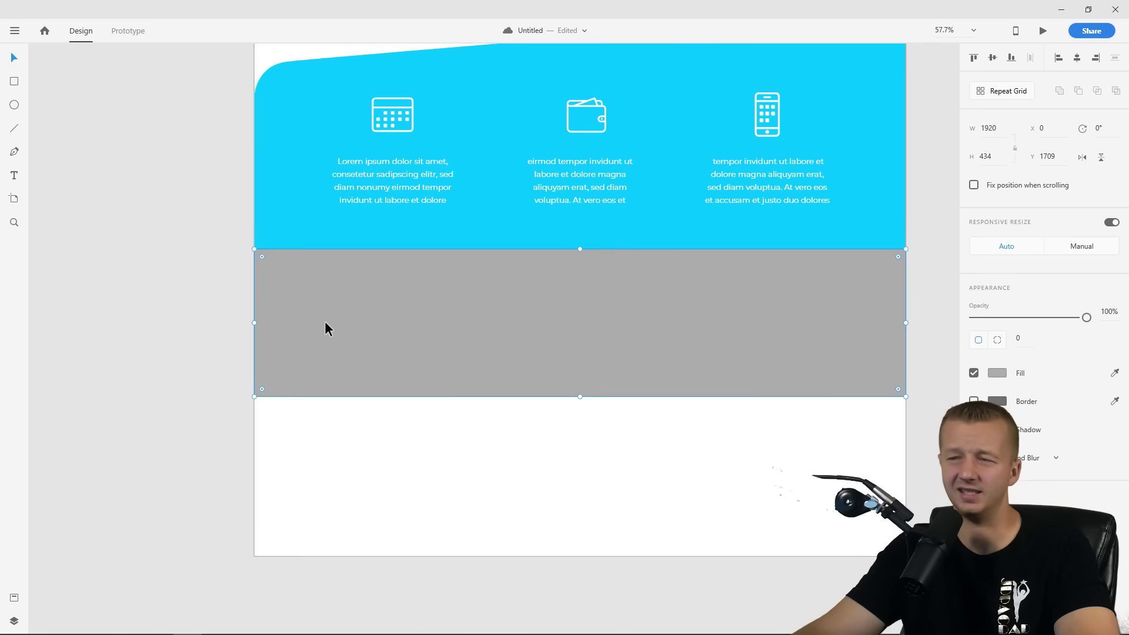
pyautogui.click(996, 373)
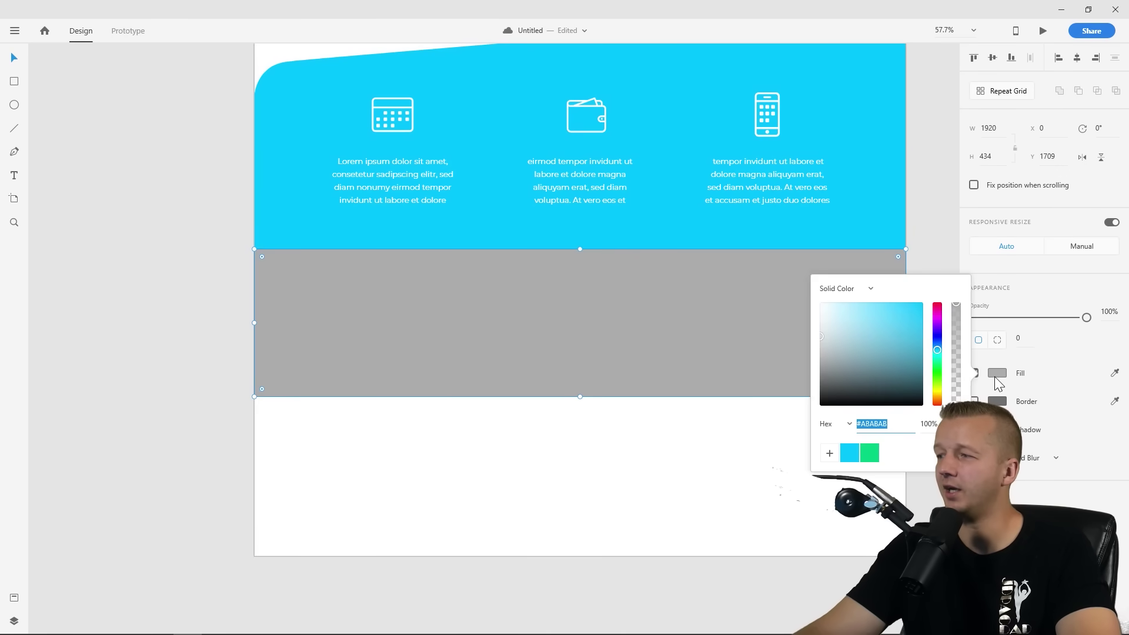
pyautogui.moveTo(823, 337); pyautogui.dragTo(803, 311)
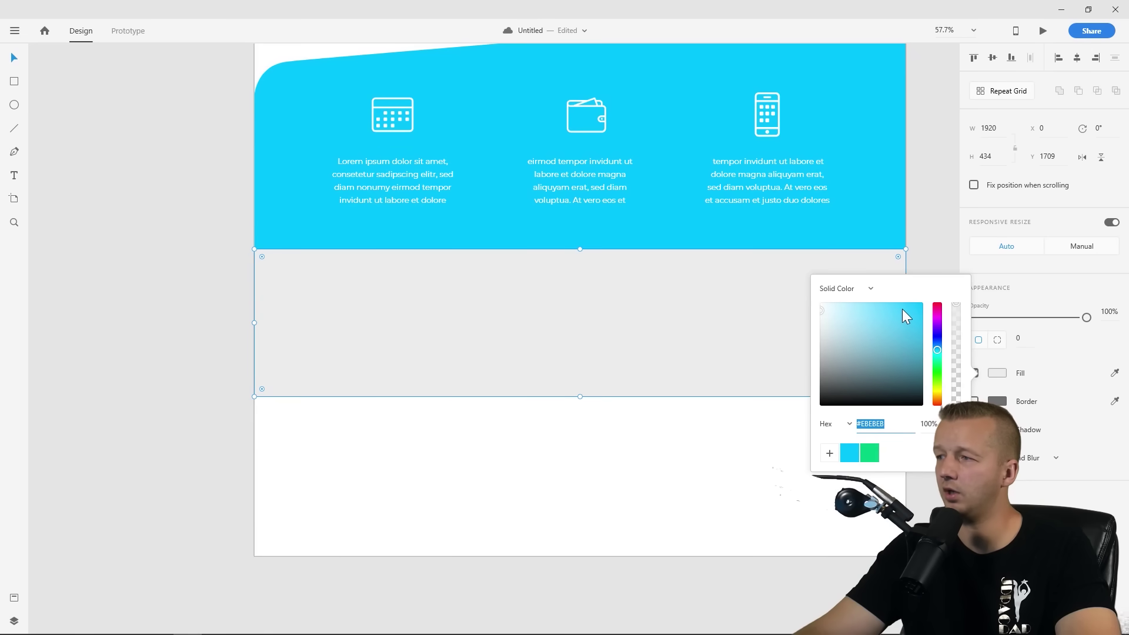
pyautogui.moveTo(902, 309); pyautogui.dragTo(934, 317)
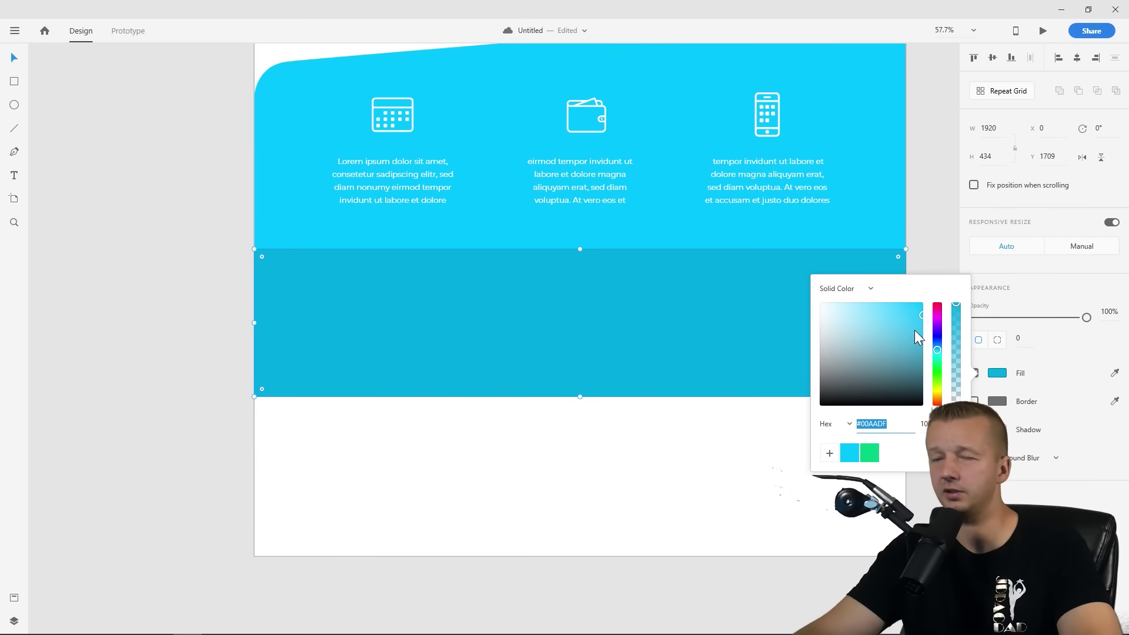
pyautogui.moveTo(826, 317); pyautogui.dragTo(807, 314)
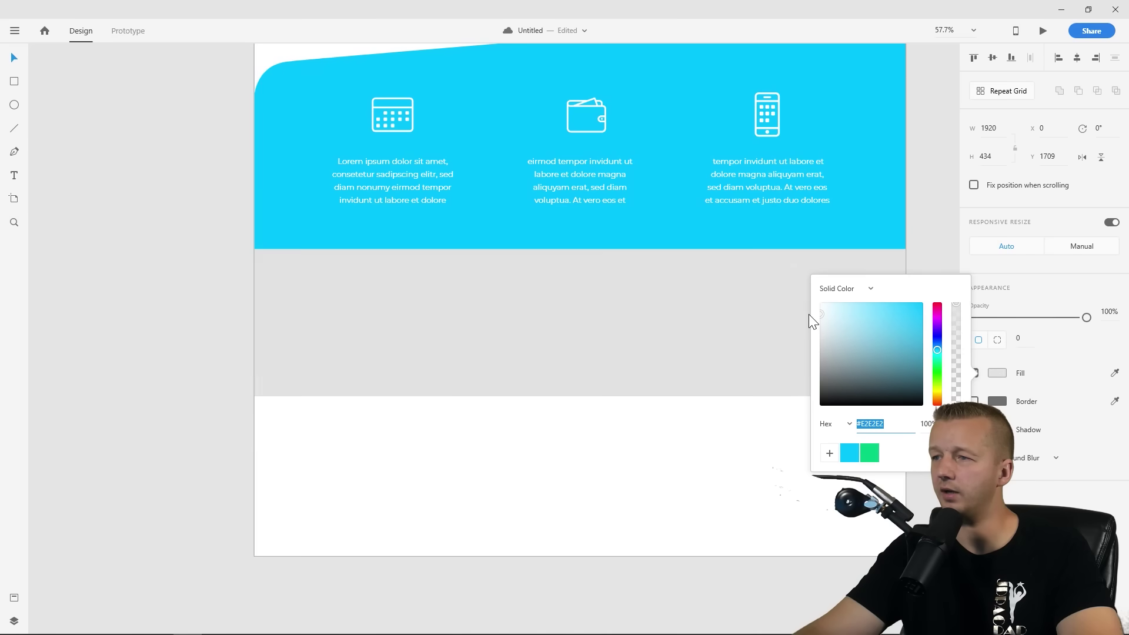
pyautogui.moveTo(884, 331); pyautogui.dragTo(806, 311)
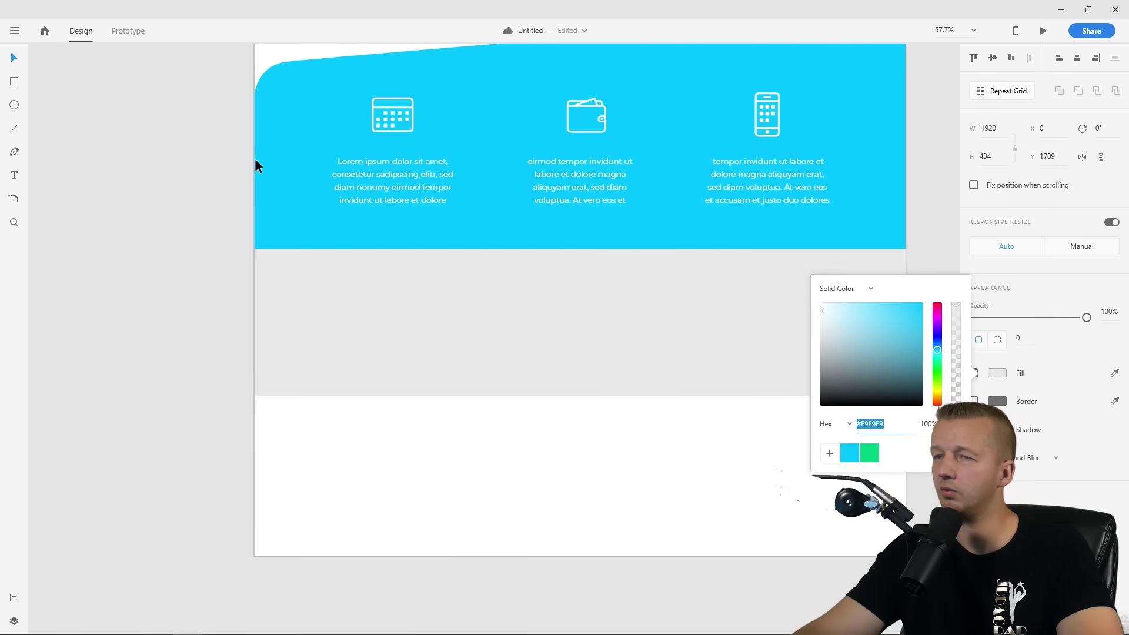
pyautogui.click(922, 378)
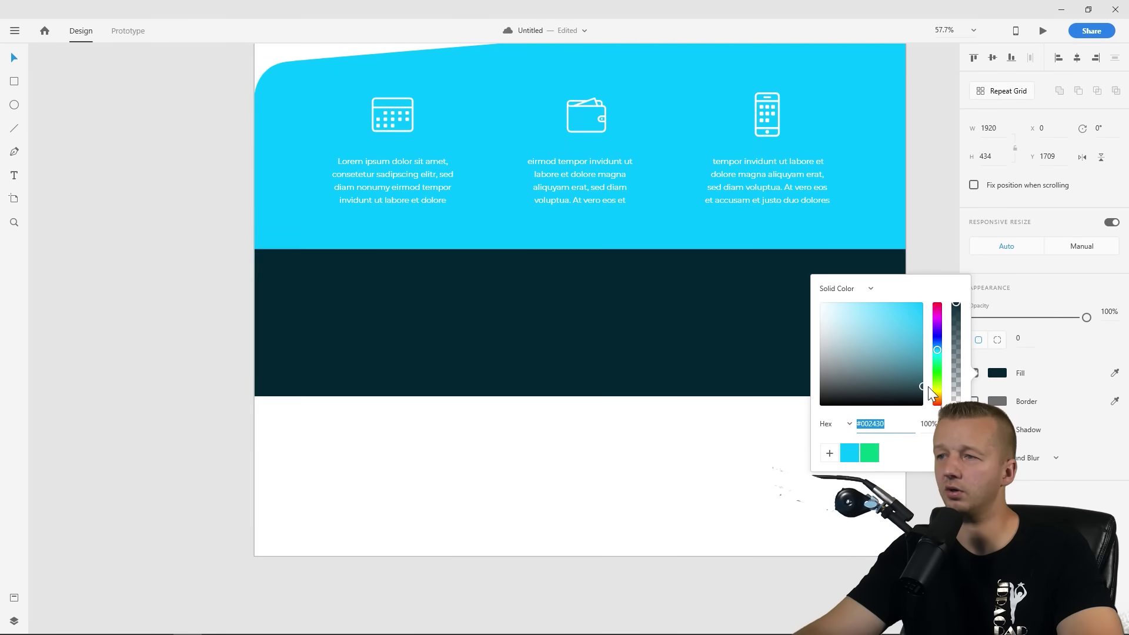
pyautogui.moveTo(933, 378); pyautogui.dragTo(806, 309)
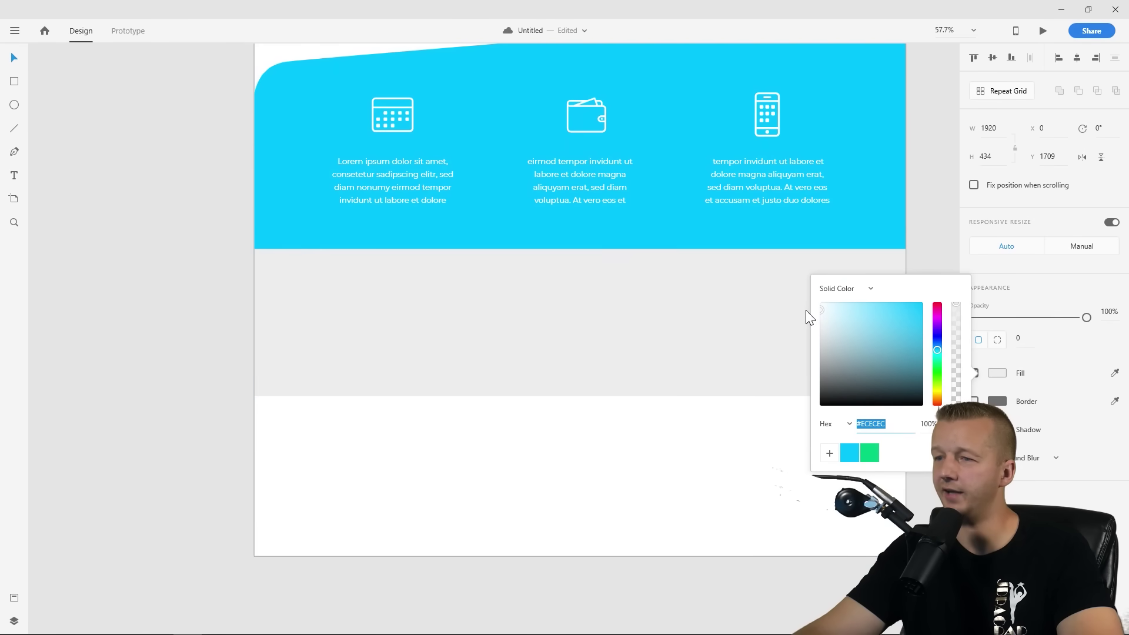
pyautogui.click(151, 141)
# Extend the bottom edge of the Home artboard so it is 3113 high
pyautogui.scroll(-3, 143, 195)
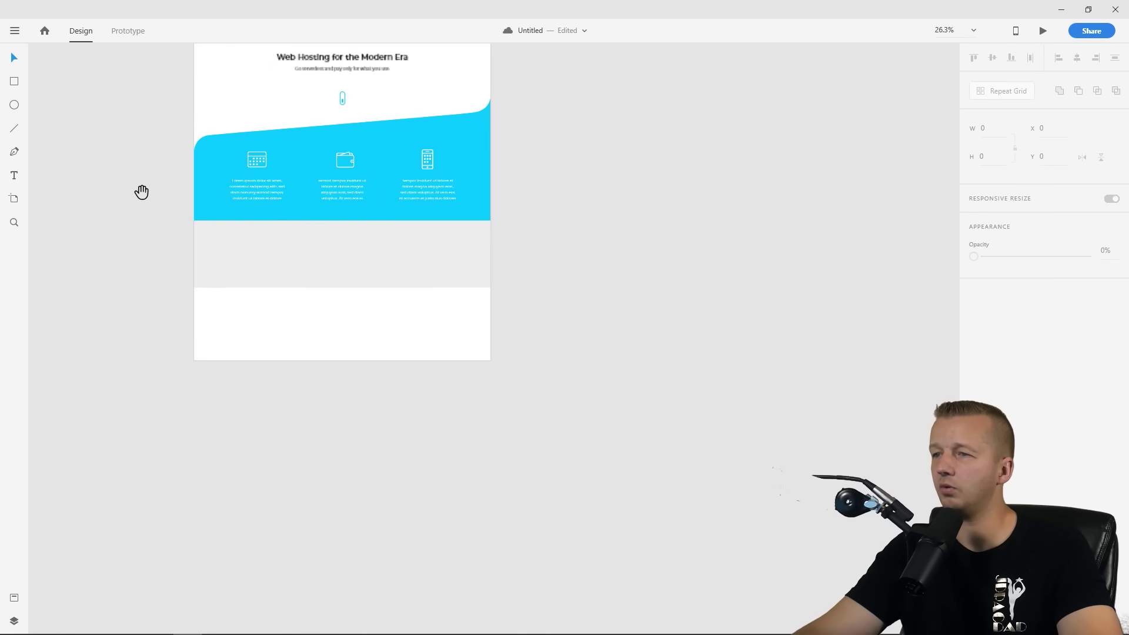
pyautogui.moveTo(142, 192); pyautogui.dragTo(349, 337)
pyautogui.click(403, 93)
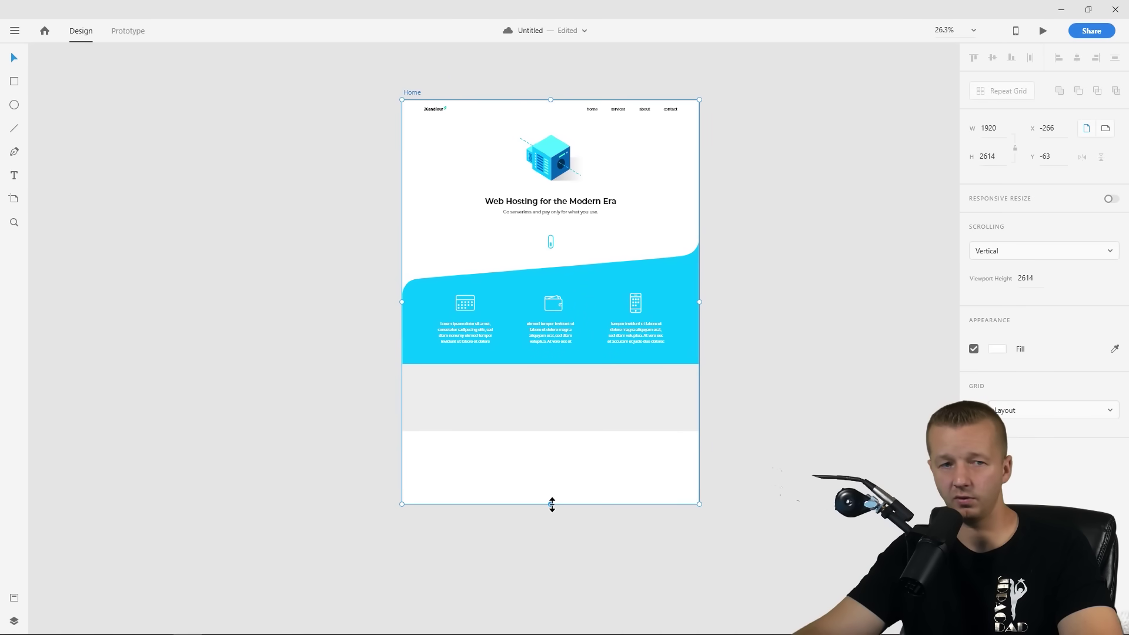
pyautogui.moveTo(552, 504); pyautogui.dragTo(551, 581)
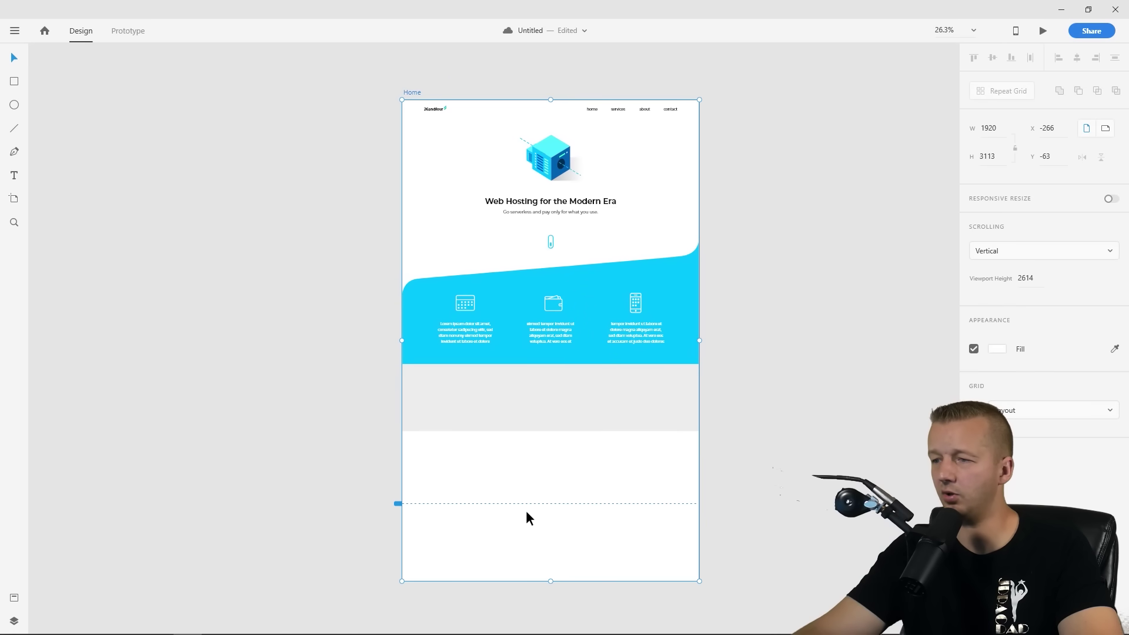
pyautogui.click(565, 469)
# Show the 12-column layout grid on the Home artboard
pyautogui.scroll(3, 534, 467)
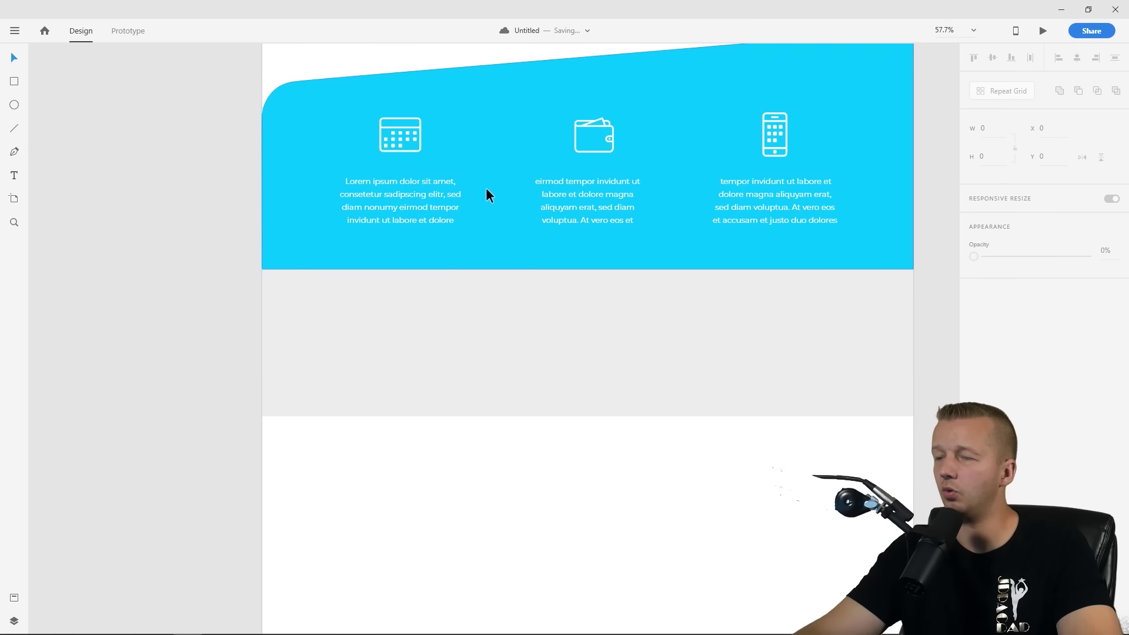
pyautogui.scroll(2, 511, 247)
pyautogui.scroll(-3, 520, 262)
pyautogui.scroll(3, 530, 265)
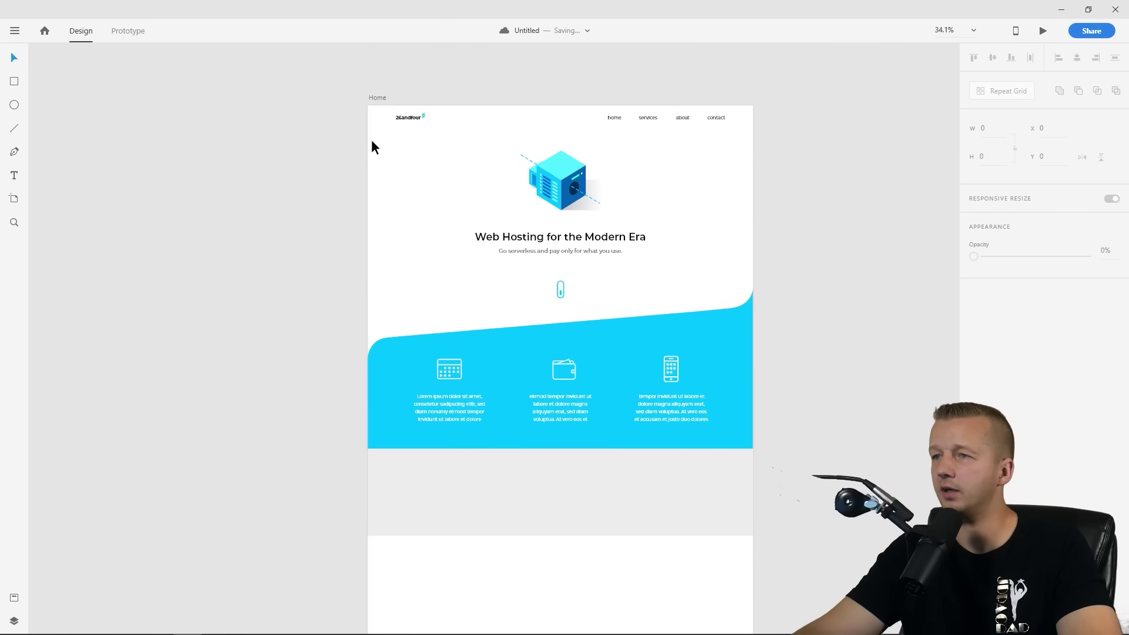
pyautogui.click(382, 96)
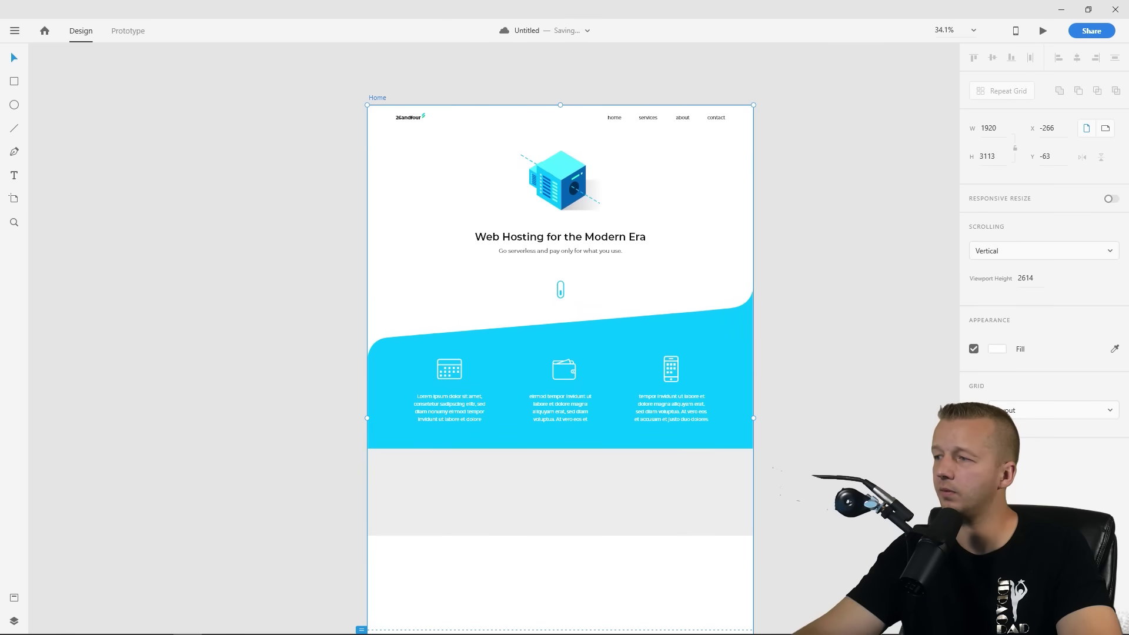
pyautogui.click(973, 410)
pyautogui.scroll(-3, 494, 352)
pyautogui.scroll(1, 497, 285)
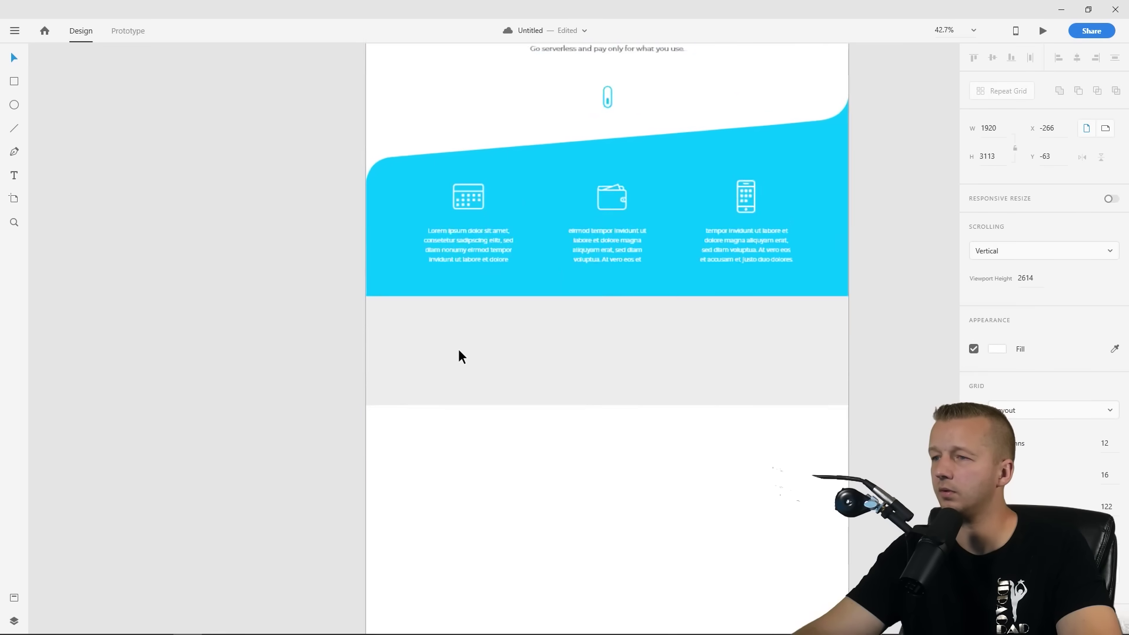
pyautogui.scroll(2, 458, 347)
# Save the document to Cloud Documents under the name "UI Tut" and clear the artboard selection
pyautogui.hotkey('ctrl', 's')
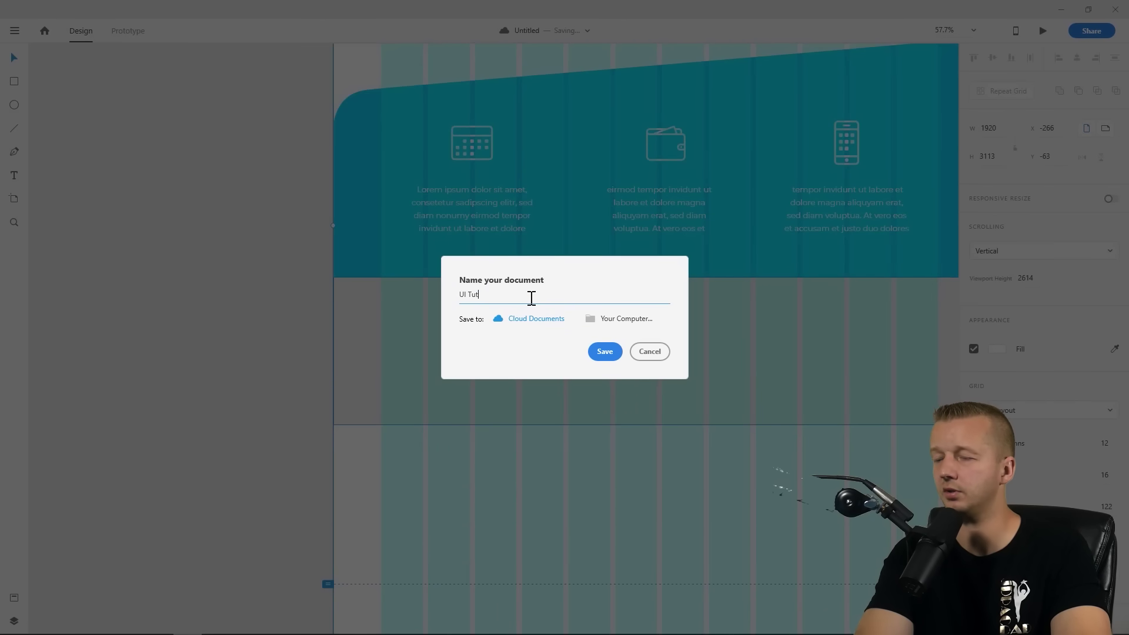
pyautogui.press('Return')
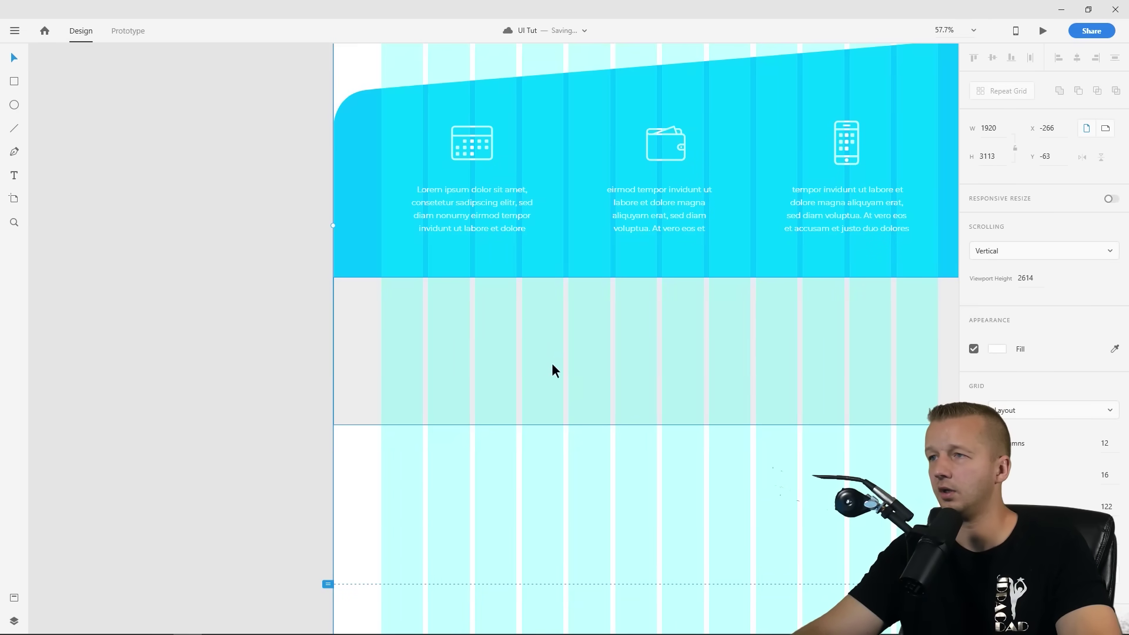
pyautogui.moveTo(552, 369); pyautogui.dragTo(504, 257)
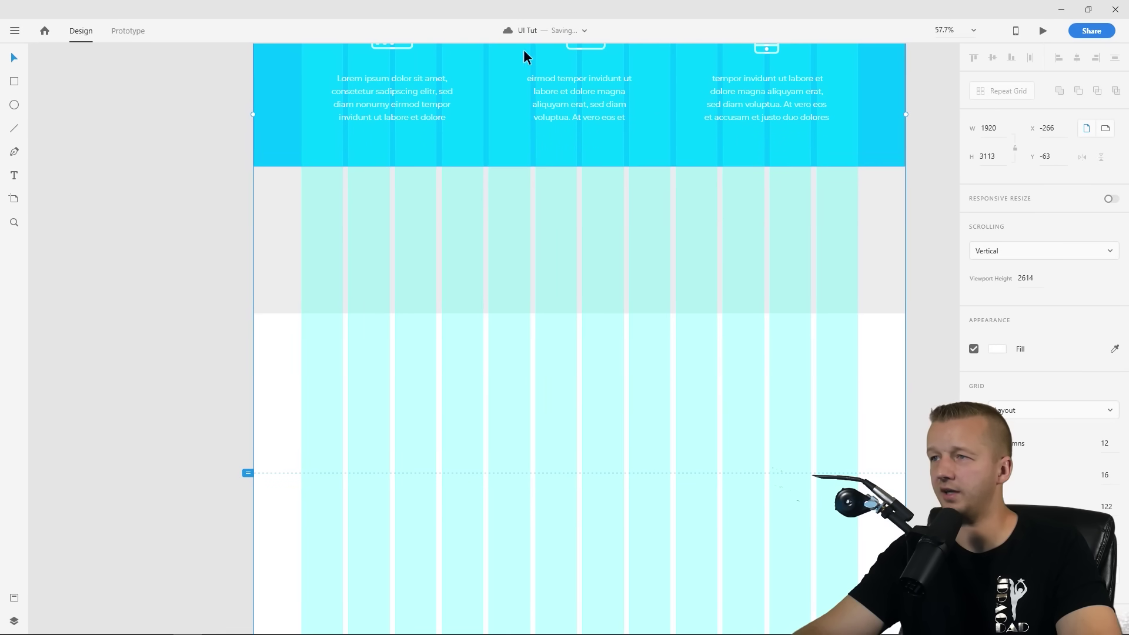
pyautogui.click(158, 215)
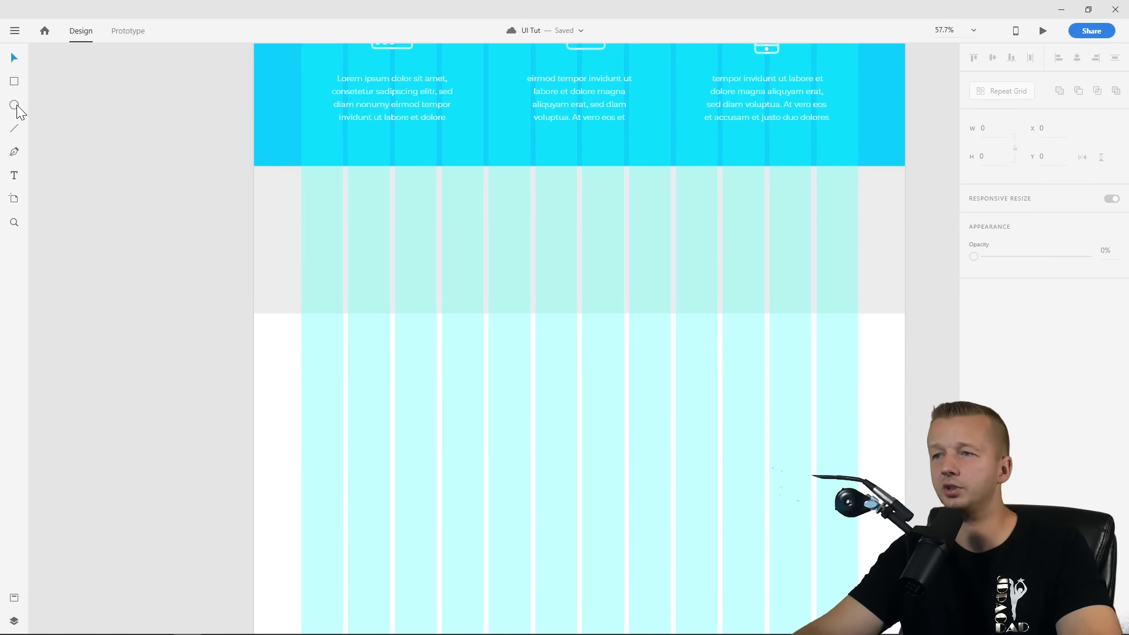
# Draw a circle about 108 by 108 in the light grey section's left part, vertically centred, and remove its border
pyautogui.moveTo(114, 100); pyautogui.dragTo(141, 295)
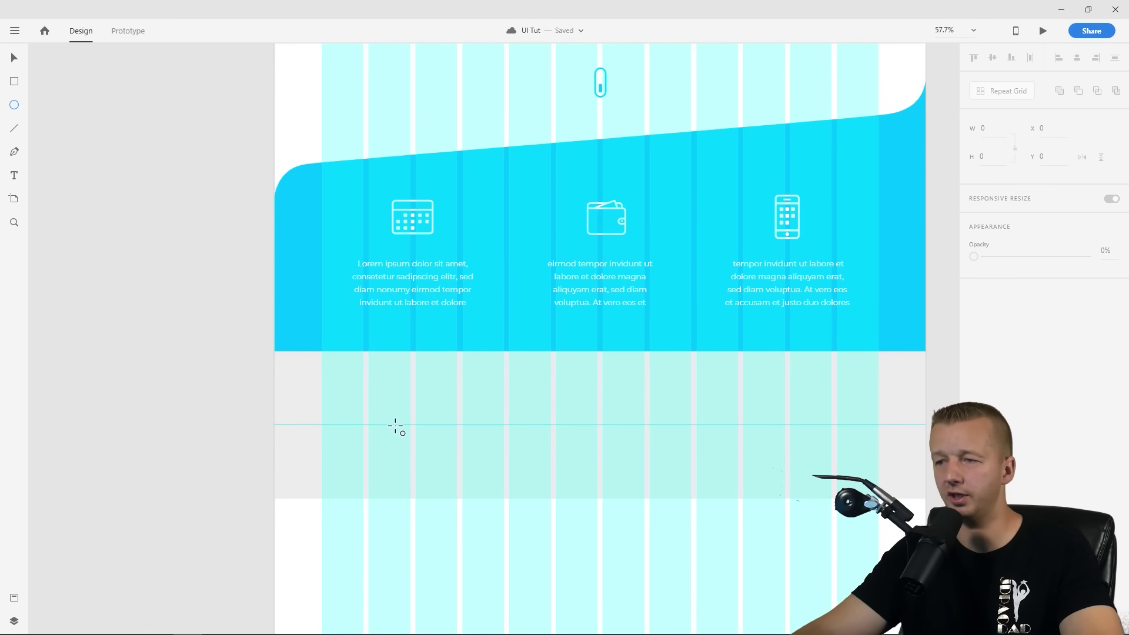
pyautogui.moveTo(390, 425); pyautogui.dragTo(399, 432)
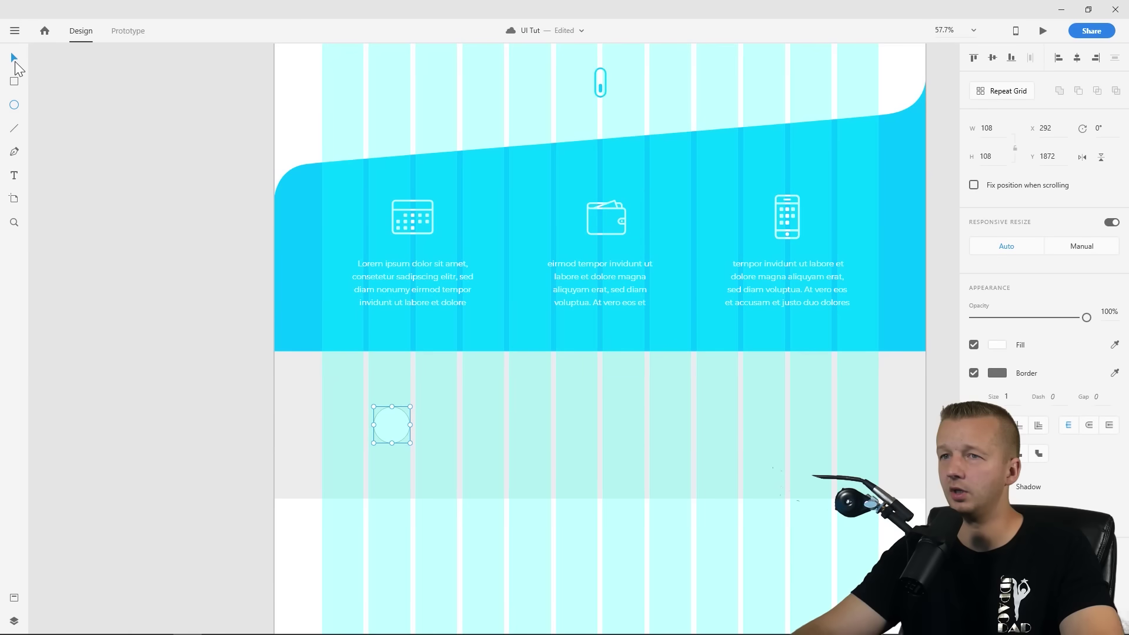
pyautogui.click(974, 374)
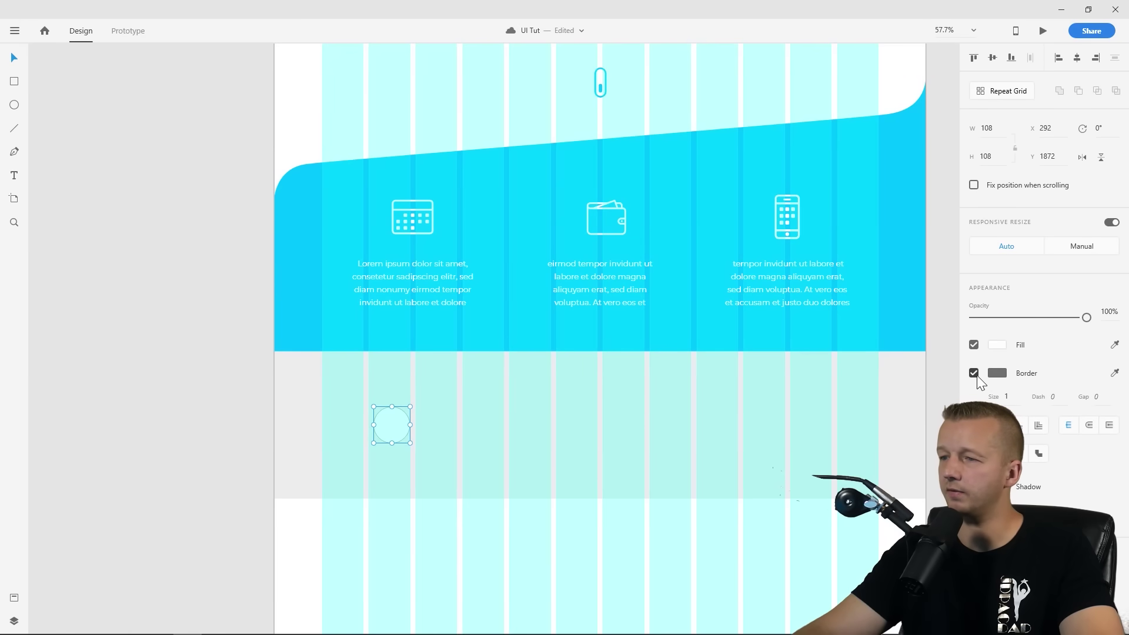
pyautogui.click(14, 30)
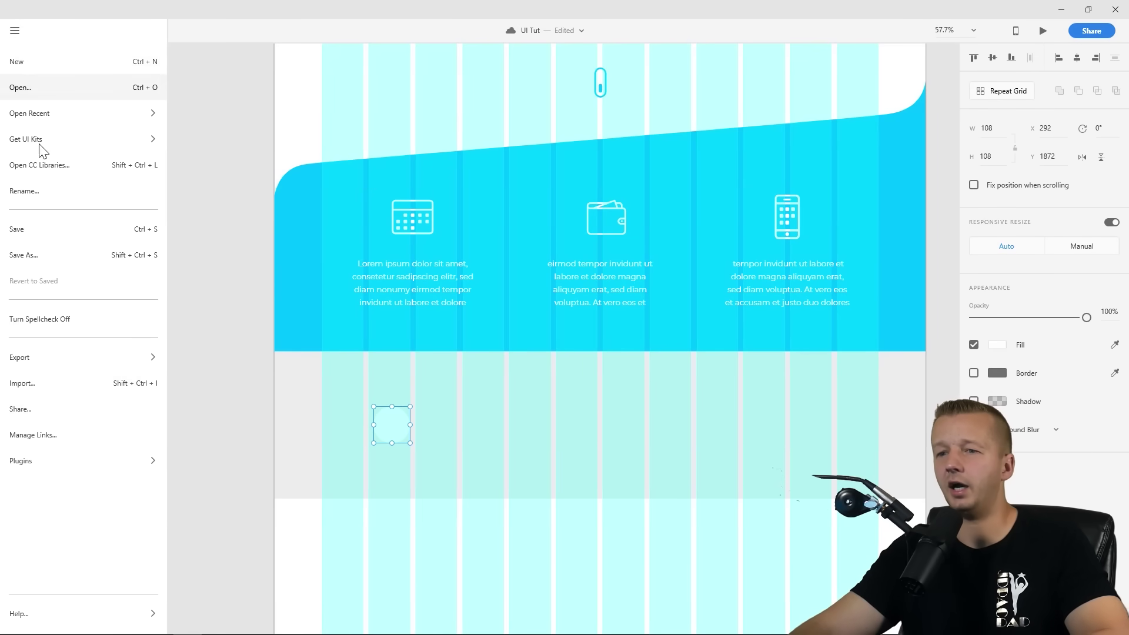
pyautogui.moveTo(104, 472)
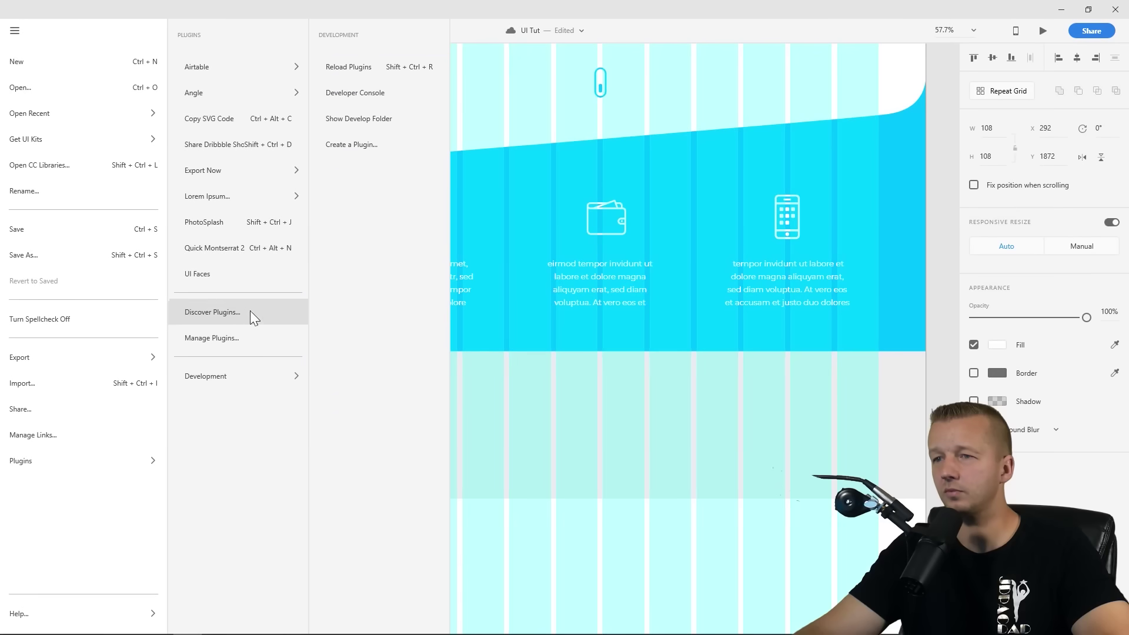
pyautogui.click(207, 227)
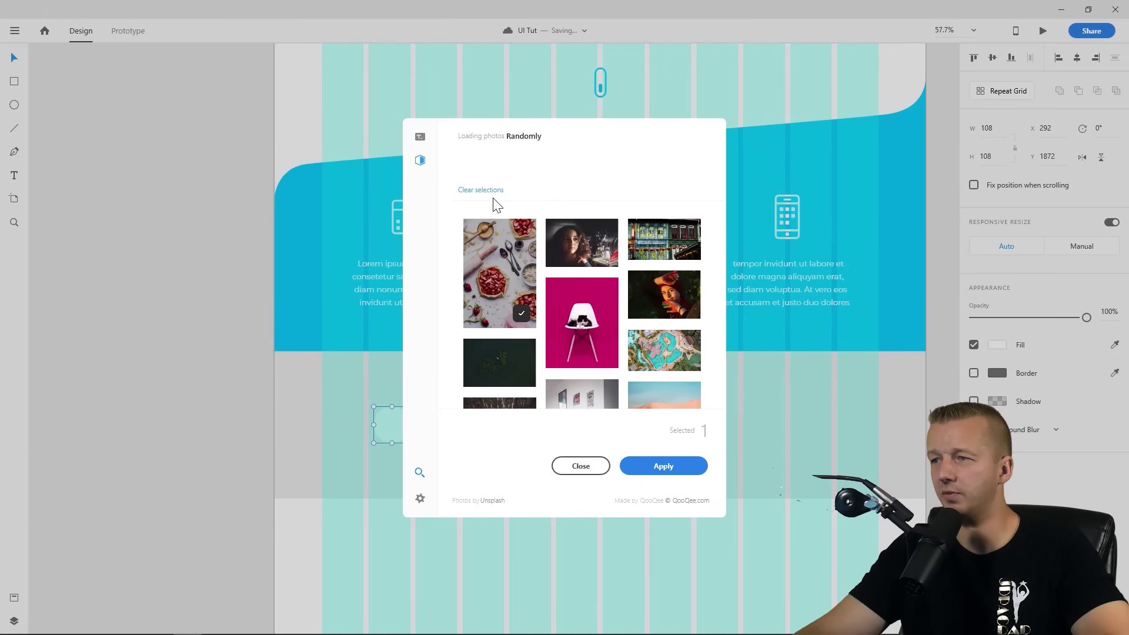
pyautogui.click(581, 466)
# Fill the circle with a generated avatar from the UI Faces plugin, using the Happiness emotion filter
pyautogui.click(15, 30)
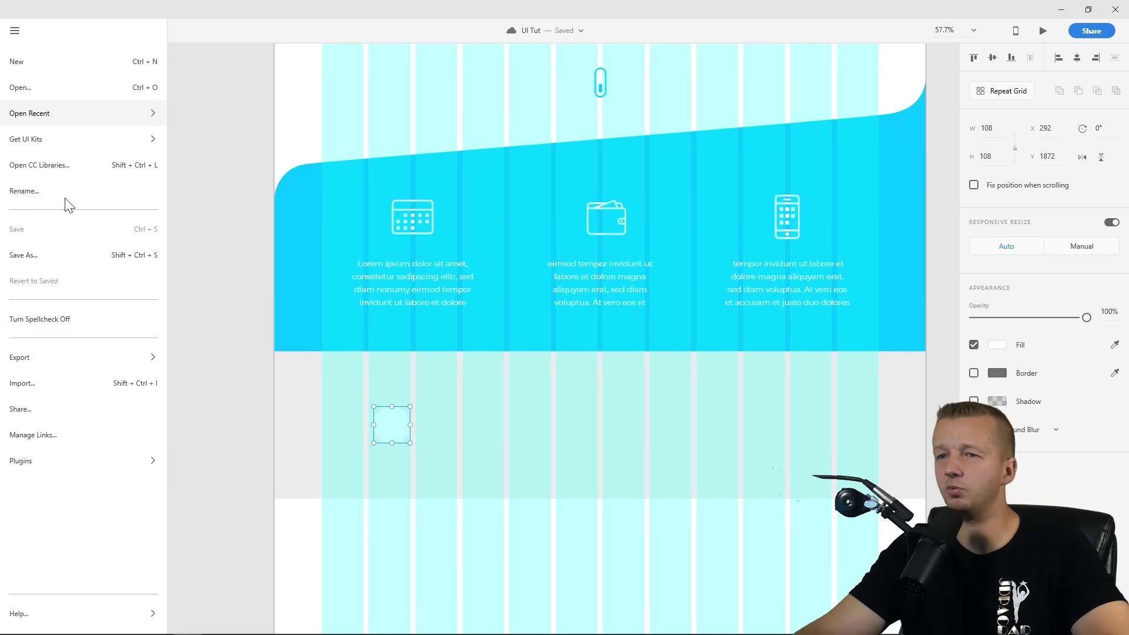
pyautogui.moveTo(59, 461)
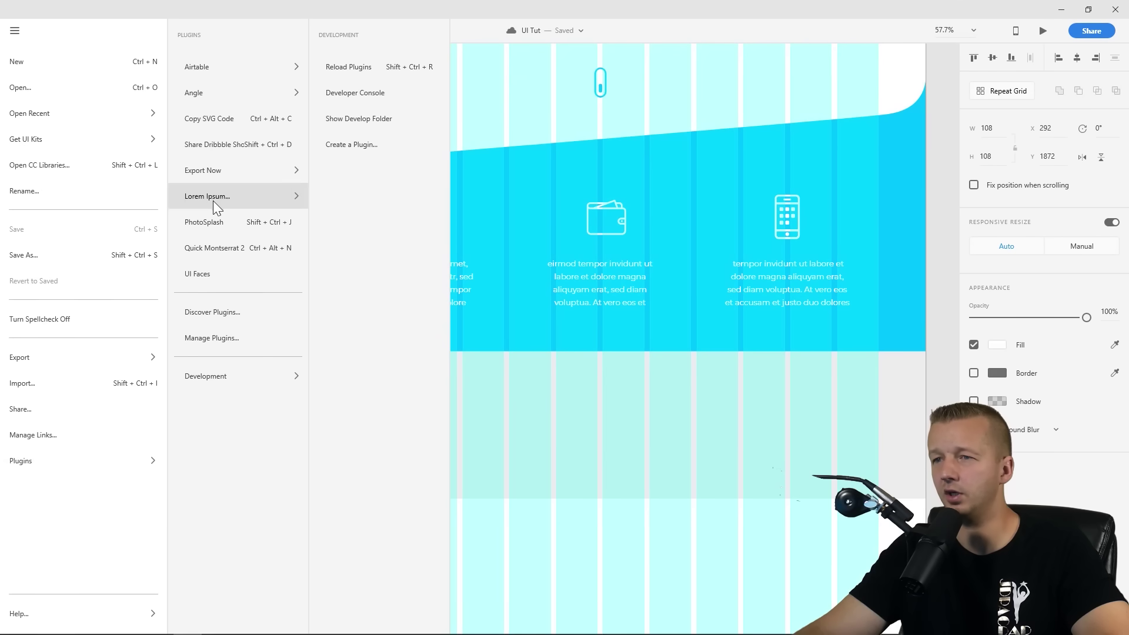
pyautogui.click(217, 276)
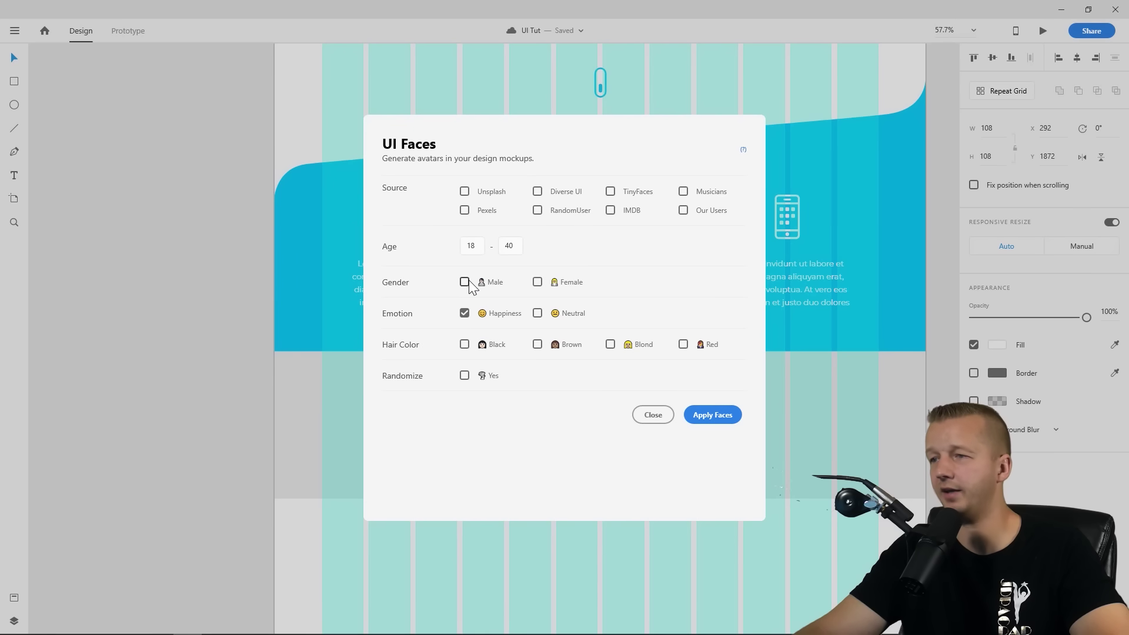
pyautogui.click(710, 416)
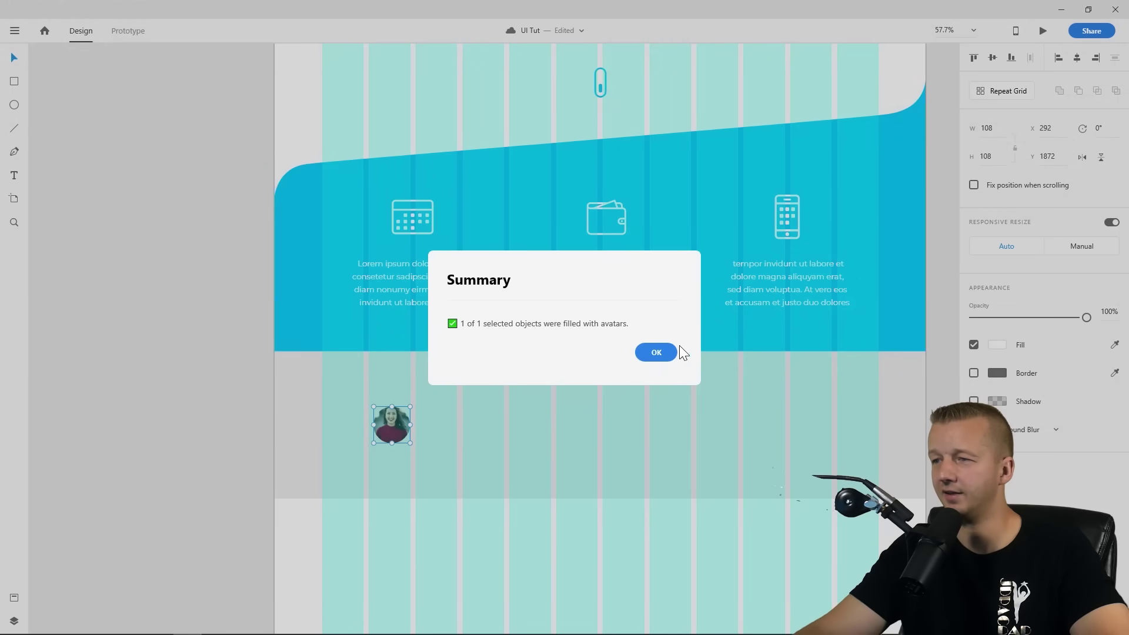
pyautogui.click(656, 353)
pyautogui.click(262, 341)
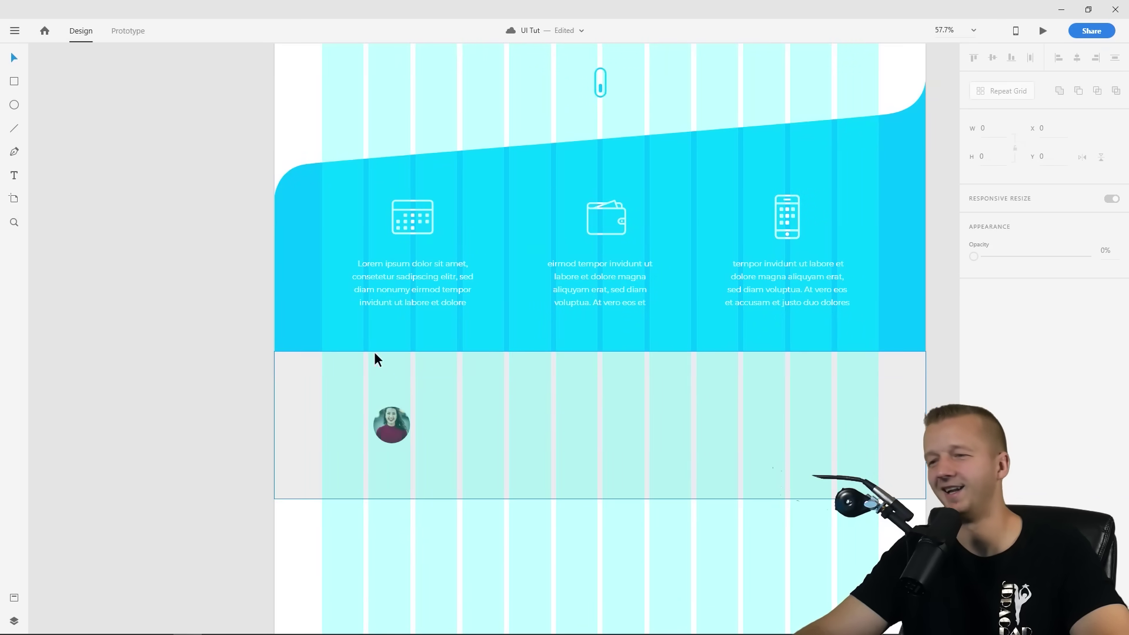
# Shift the avatar circle slightly left to about X 283, keeping it vertically centred in the grey section
pyautogui.click(397, 418)
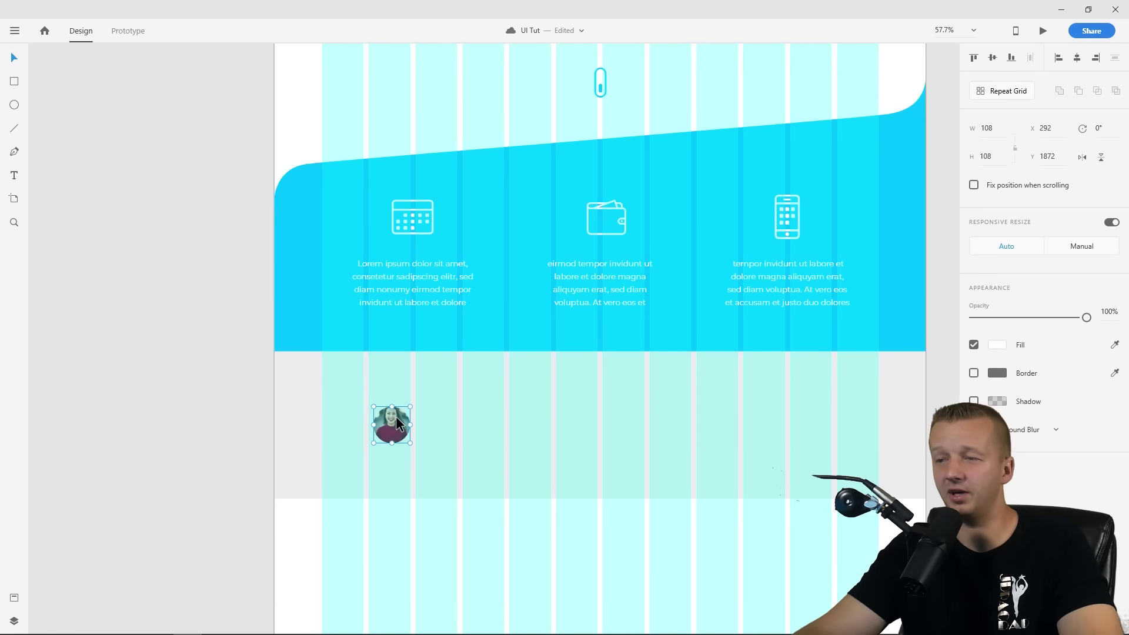
pyautogui.moveTo(393, 419); pyautogui.dragTo(390, 418)
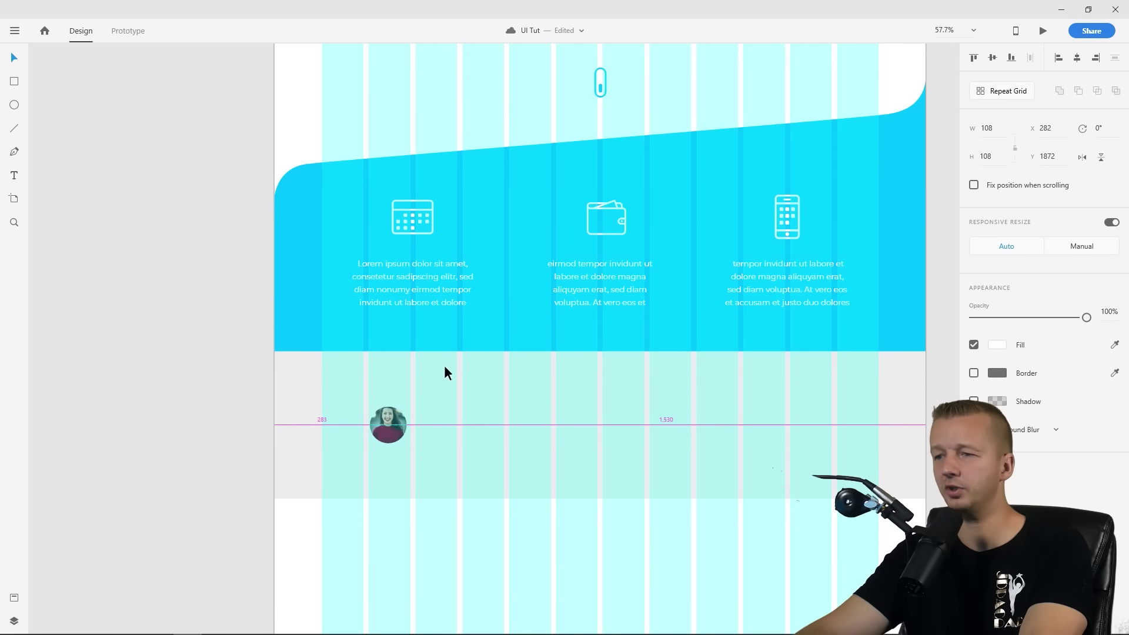
pyautogui.click(34, 173)
# Draw a text area about 398 by 108 beside the avatar, matching its height, and align its text left
pyautogui.press('t')
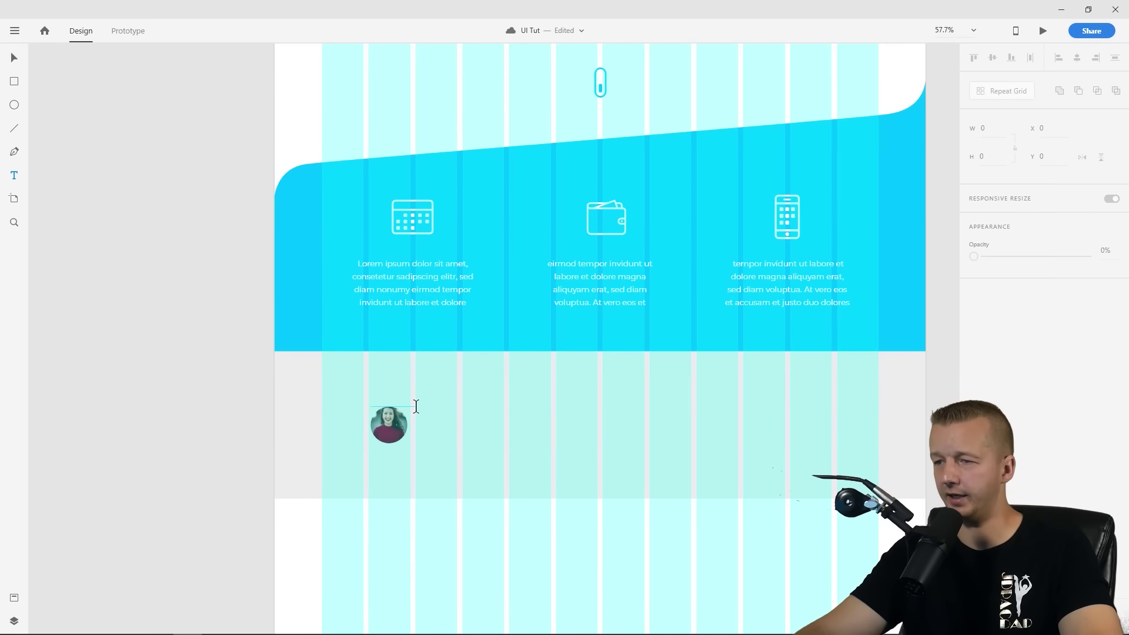
pyautogui.moveTo(416, 406); pyautogui.dragTo(551, 442)
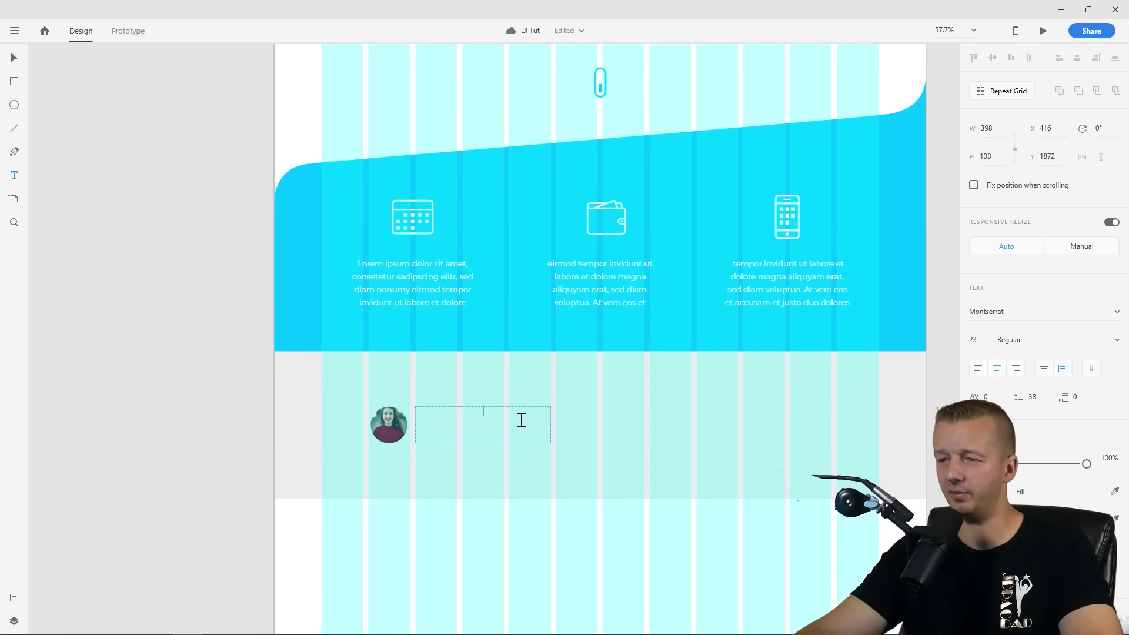
pyautogui.click(977, 368)
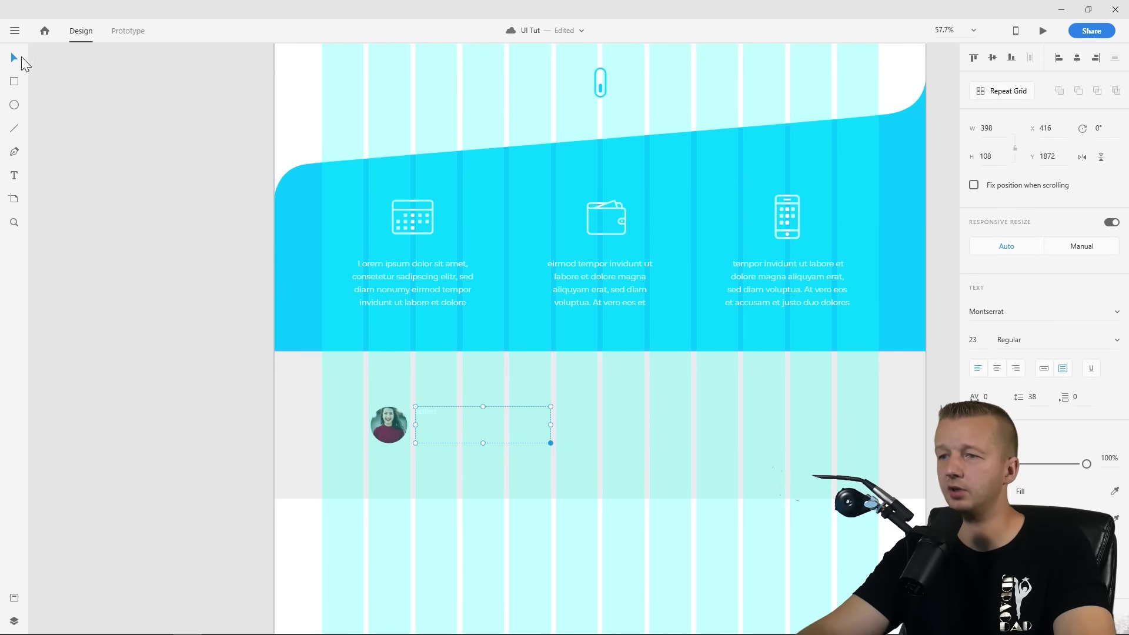
# Fill the text area with Lorem Ipsum (Latin, Standard) placeholder text, ending with a period and including line breaks
pyautogui.click(15, 31)
pyautogui.moveTo(93, 360)
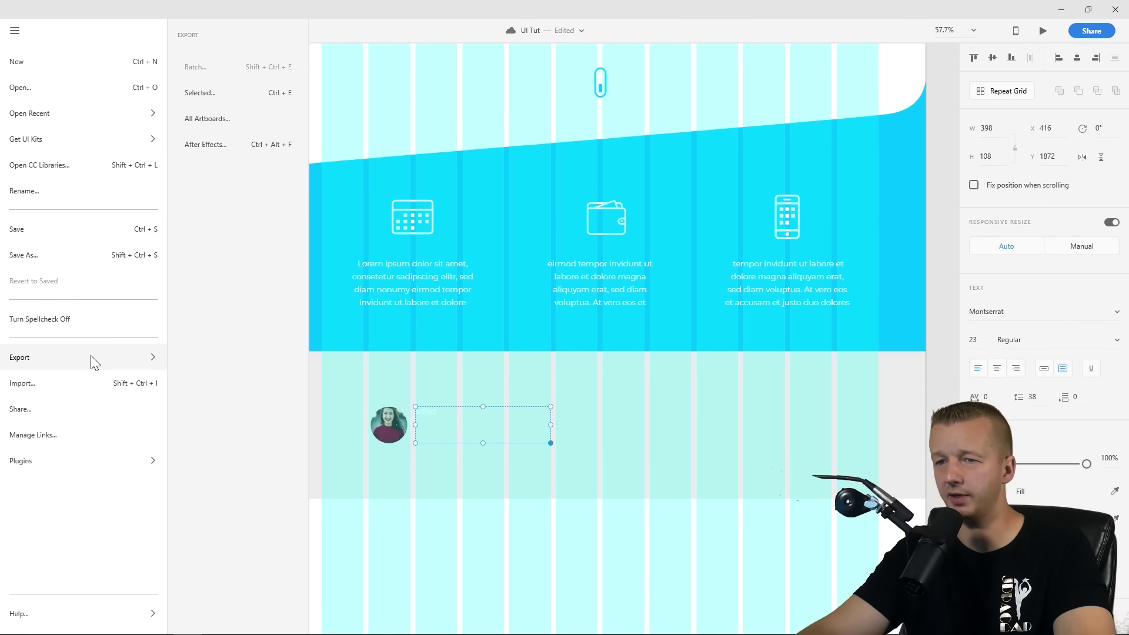
pyautogui.moveTo(88, 466)
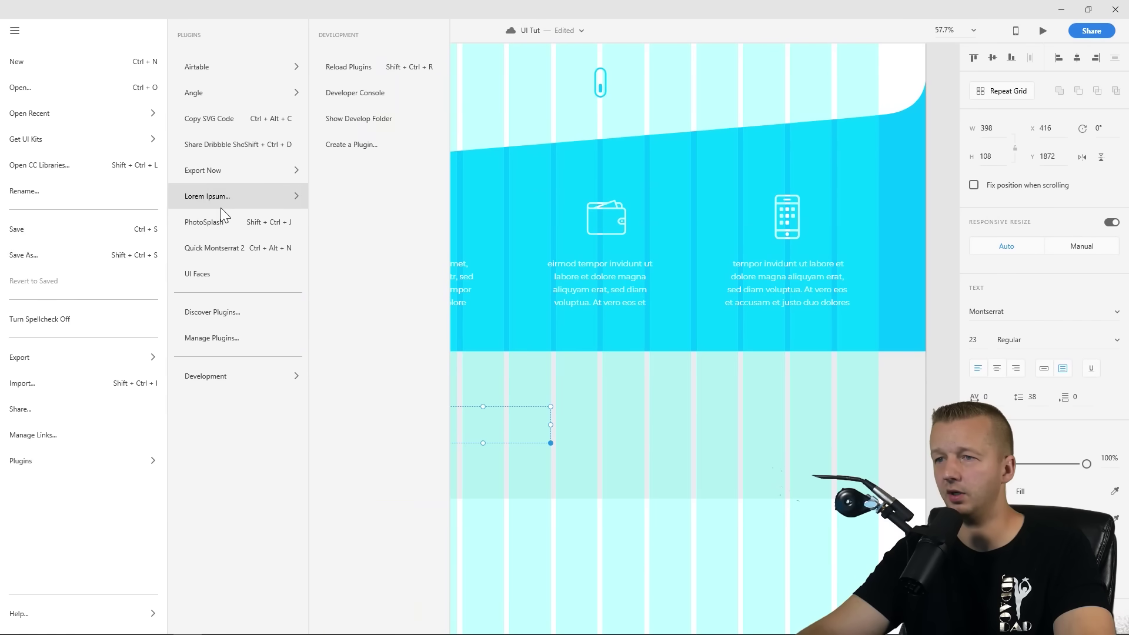
pyautogui.moveTo(220, 200)
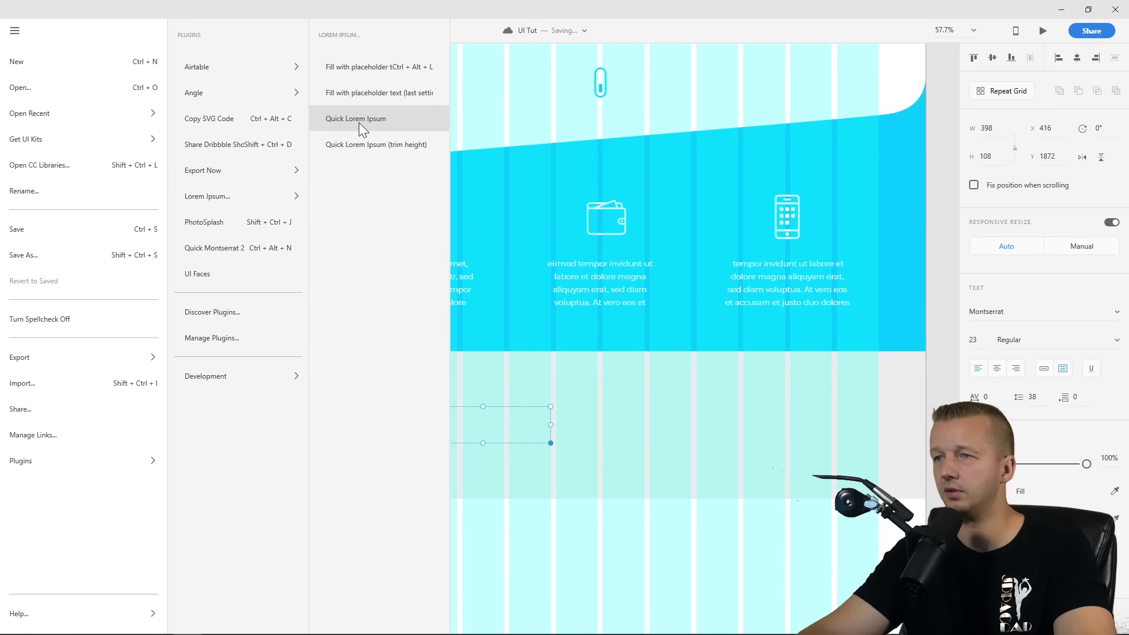
pyautogui.click(358, 71)
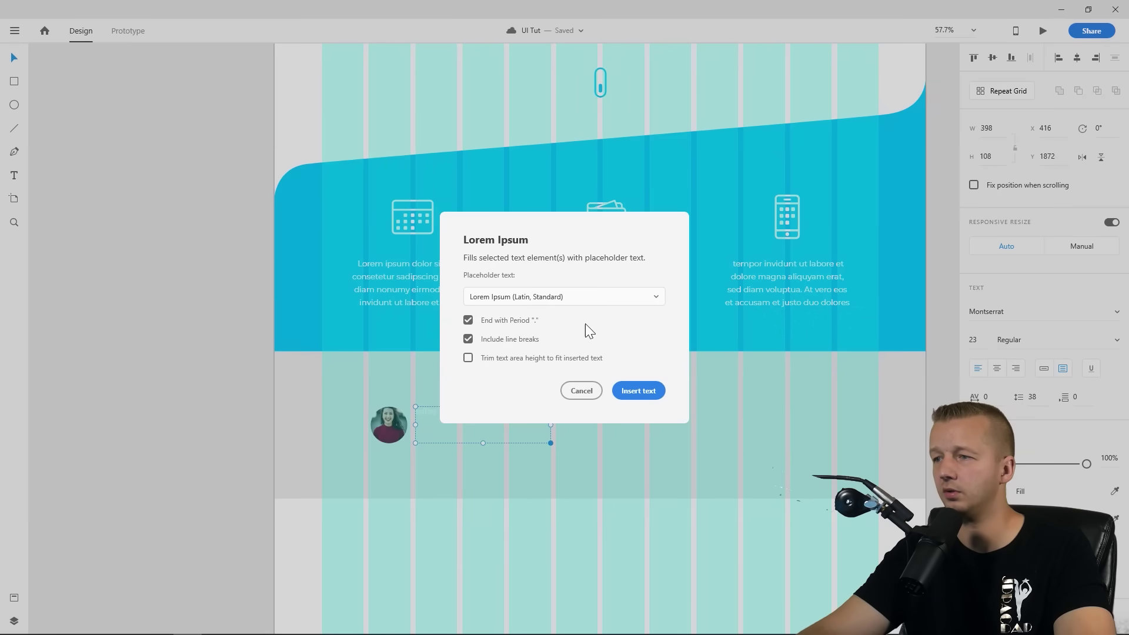
pyautogui.click(642, 391)
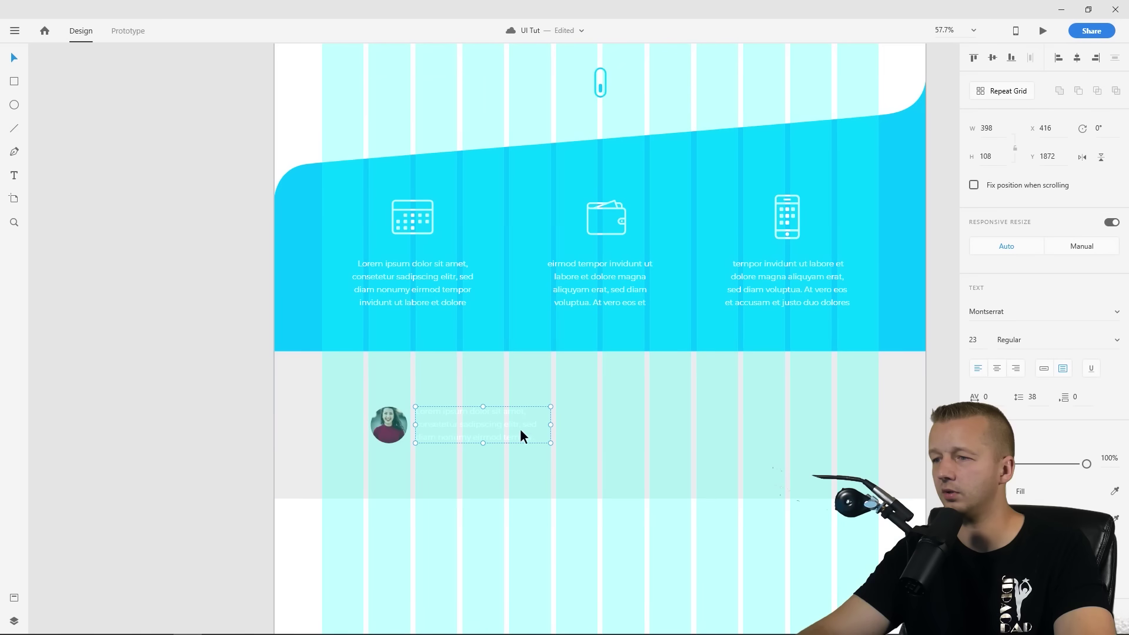
# Hide the layout grid on the Home artboard
pyautogui.scroll(5, 436, 211)
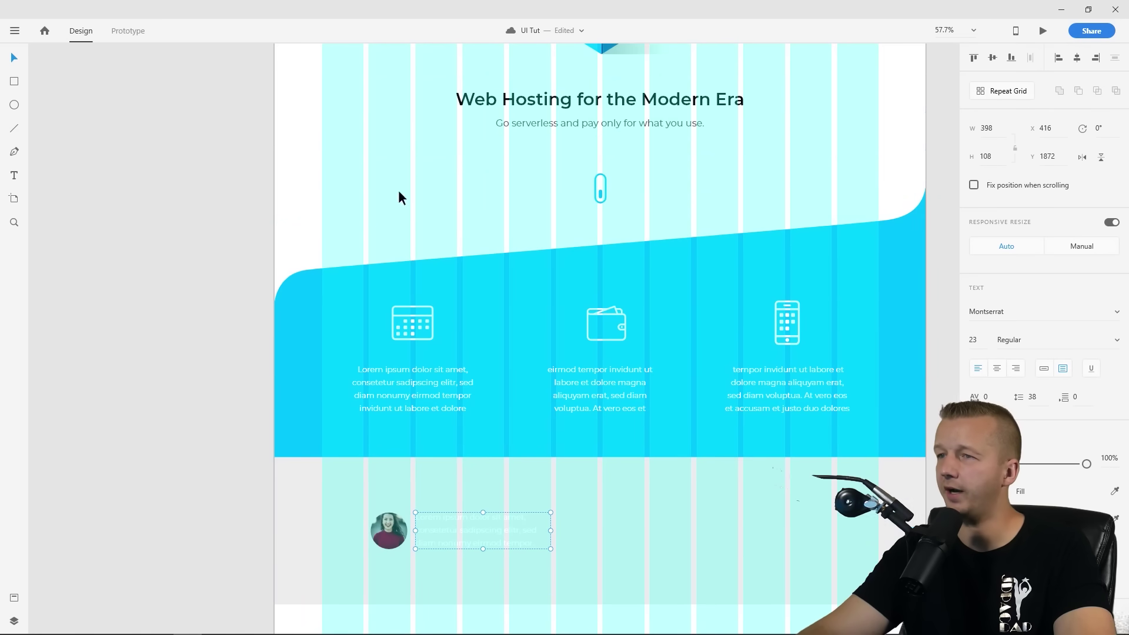
pyautogui.scroll(2, 316, 73)
pyautogui.click(284, 82)
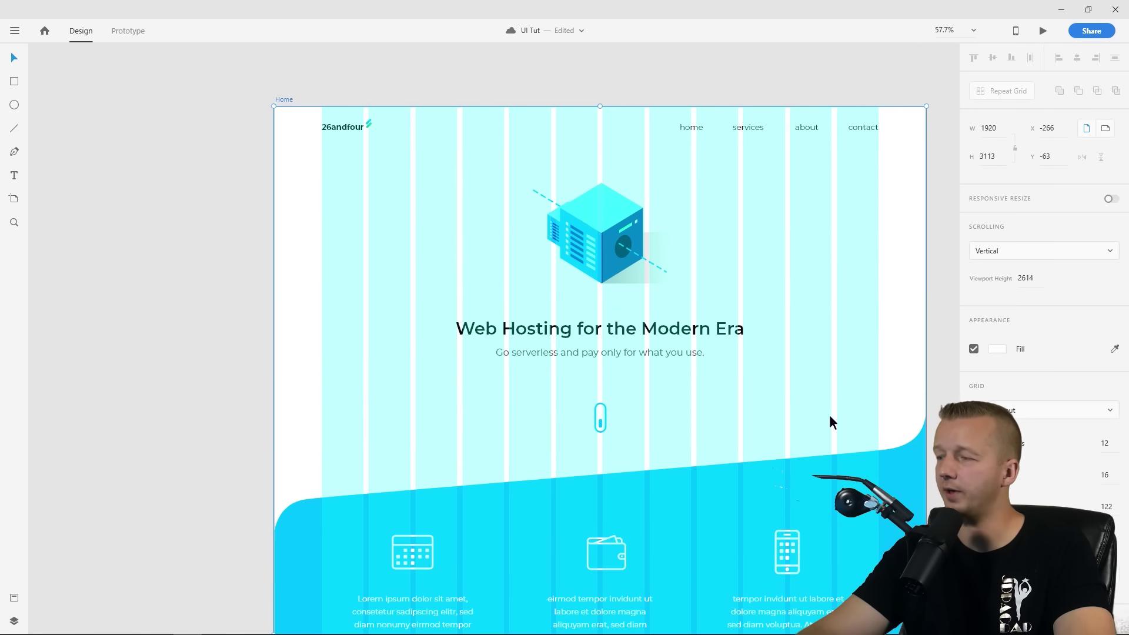
pyautogui.click(974, 410)
# Change the fill of the placeholder text beside the avatar to black
pyautogui.scroll(-5, 468, 467)
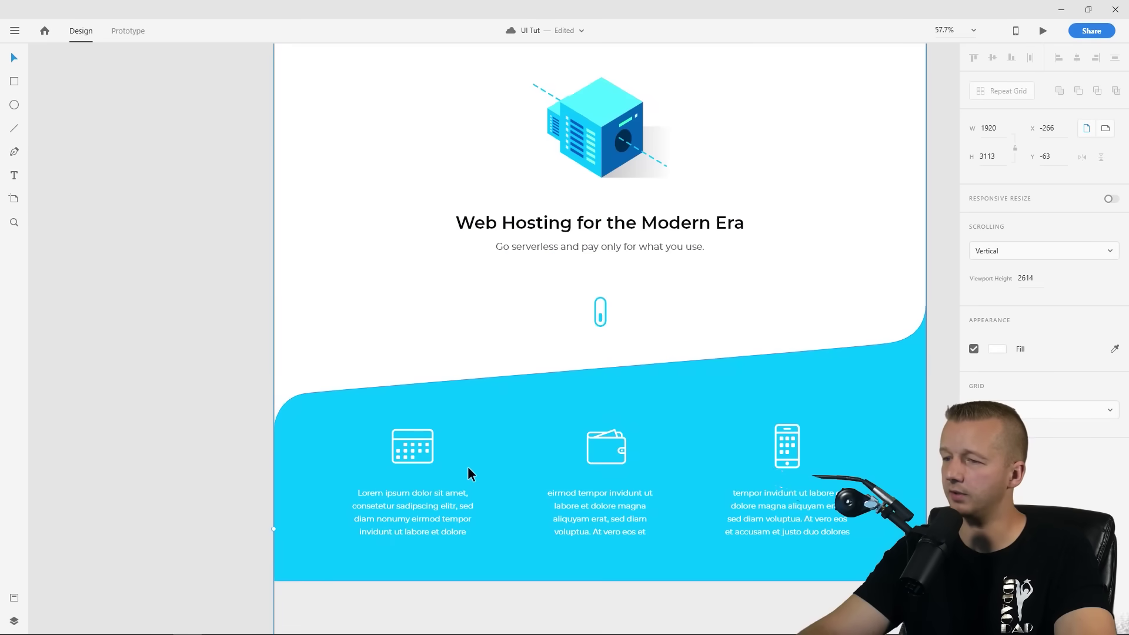
pyautogui.scroll(-1, 440, 479)
pyautogui.scroll(3, 465, 471)
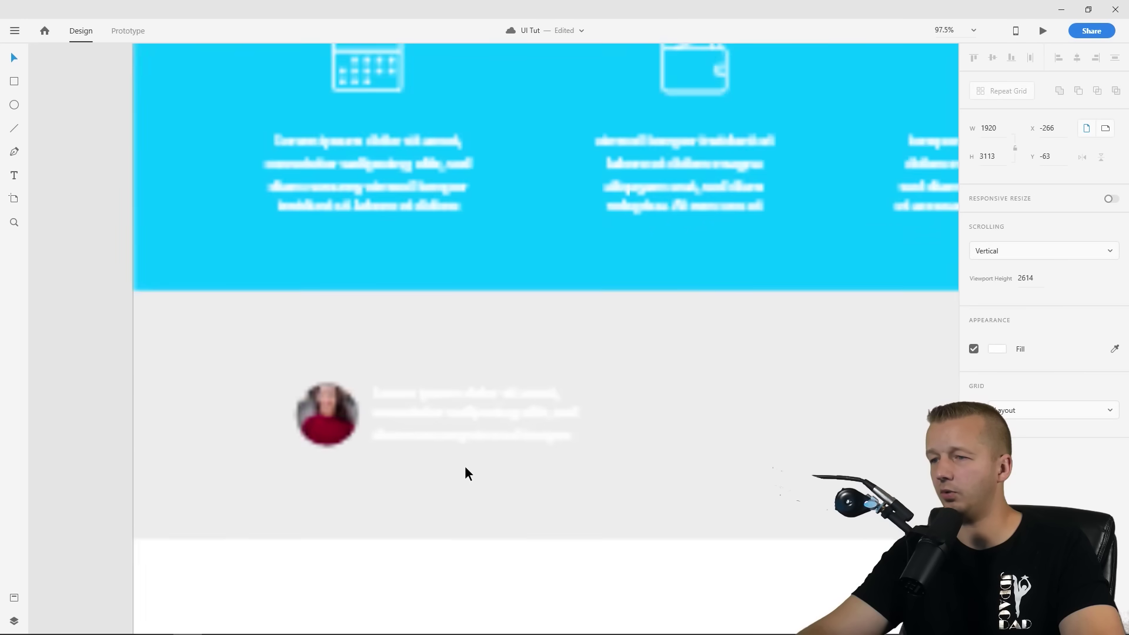
pyautogui.click(445, 440)
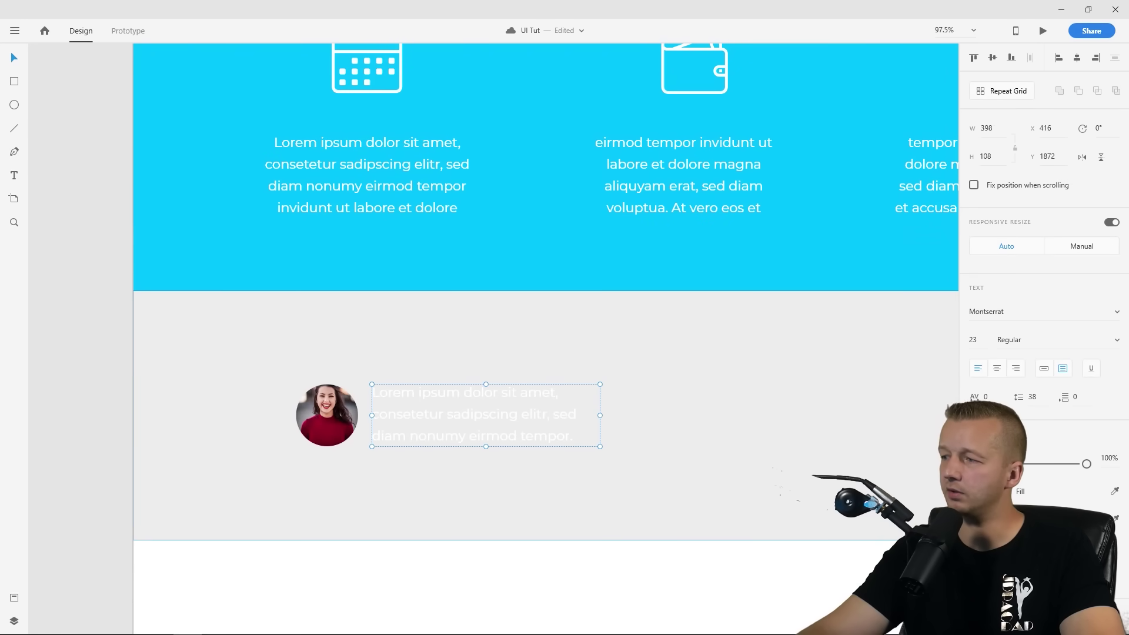
pyautogui.click(976, 491)
pyautogui.moveTo(863, 466); pyautogui.dragTo(784, 527)
pyautogui.click(478, 414)
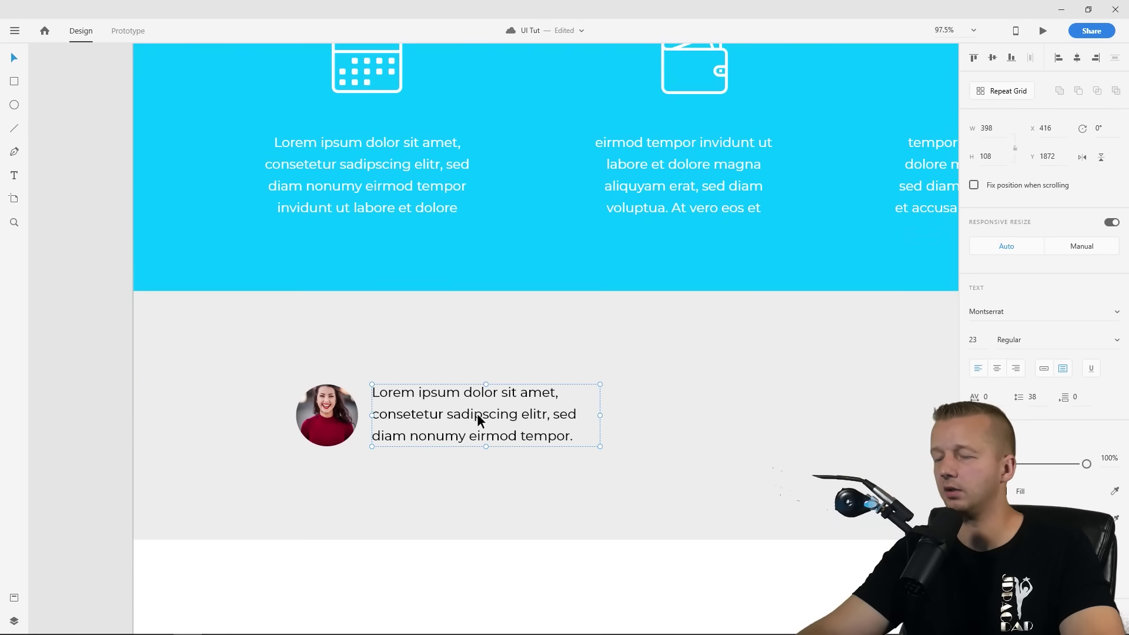
# Move the avatar slightly further left from the text and enclose the placeholder text in double quotation marks
pyautogui.moveTo(328, 414); pyautogui.dragTo(319, 416)
pyautogui.click(402, 411)
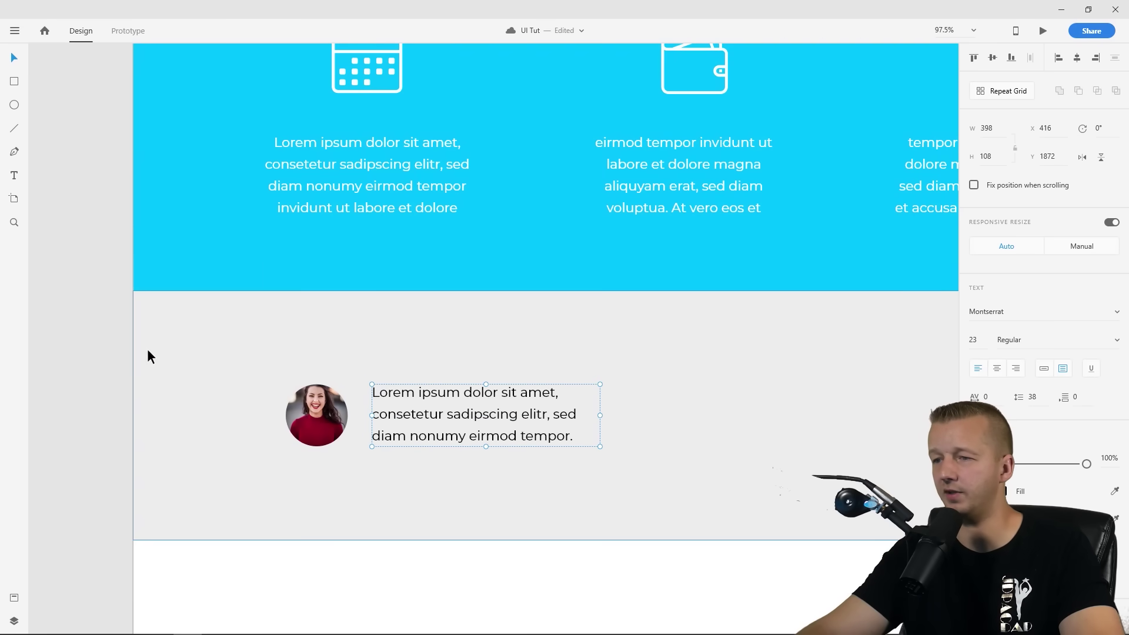
pyautogui.doubleClick(399, 406)
pyautogui.click(381, 392)
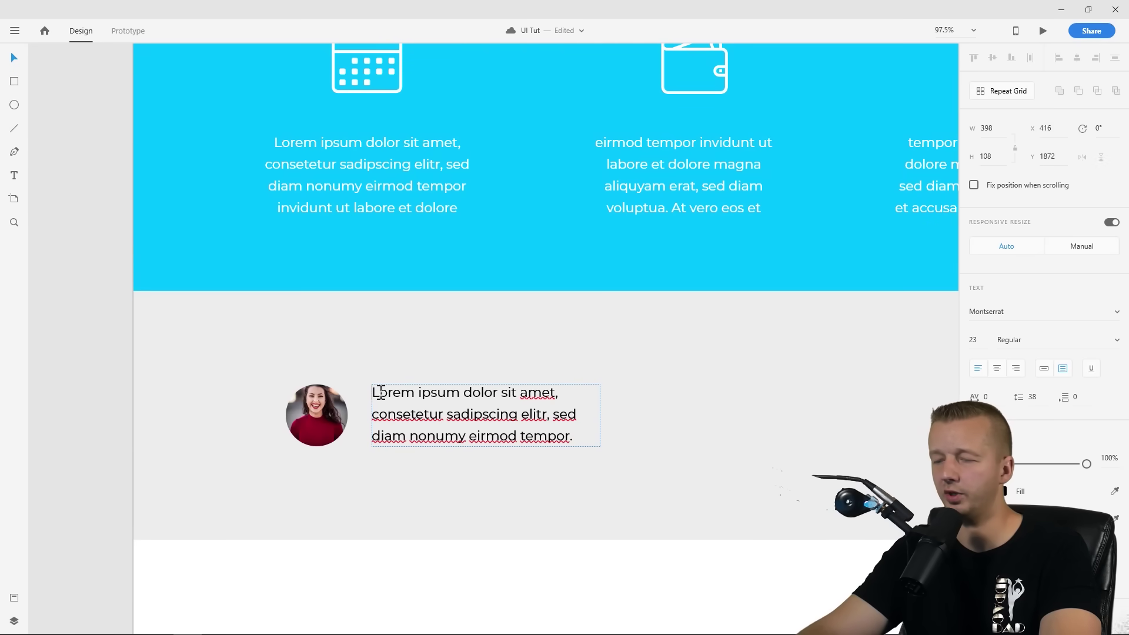
pyautogui.write('"')
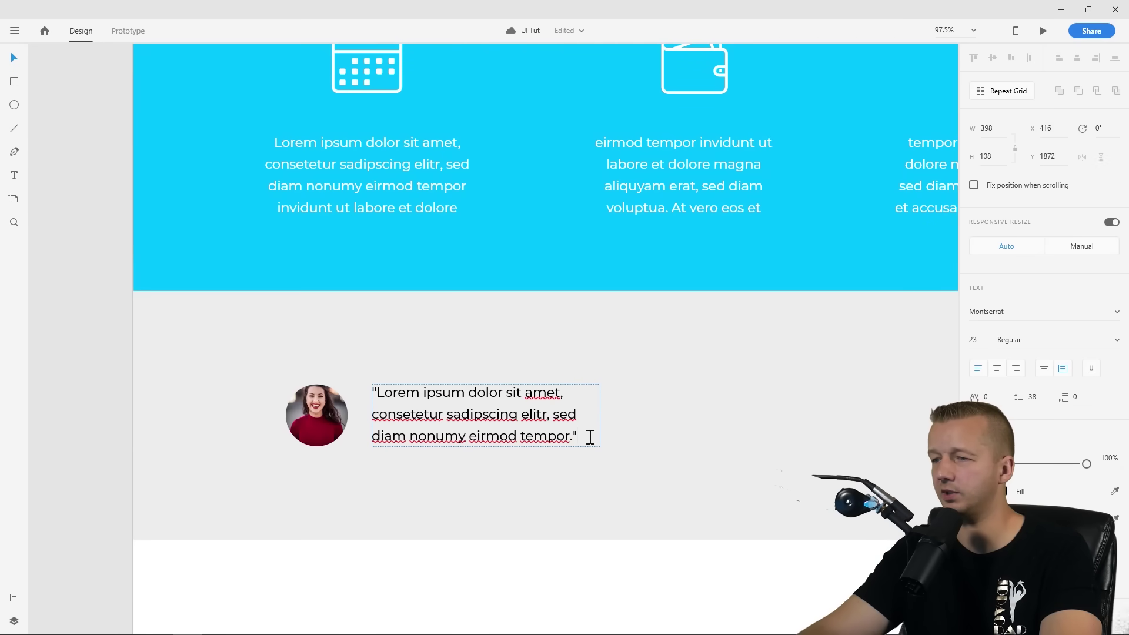
pyautogui.moveTo(584, 436); pyautogui.dragTo(373, 382)
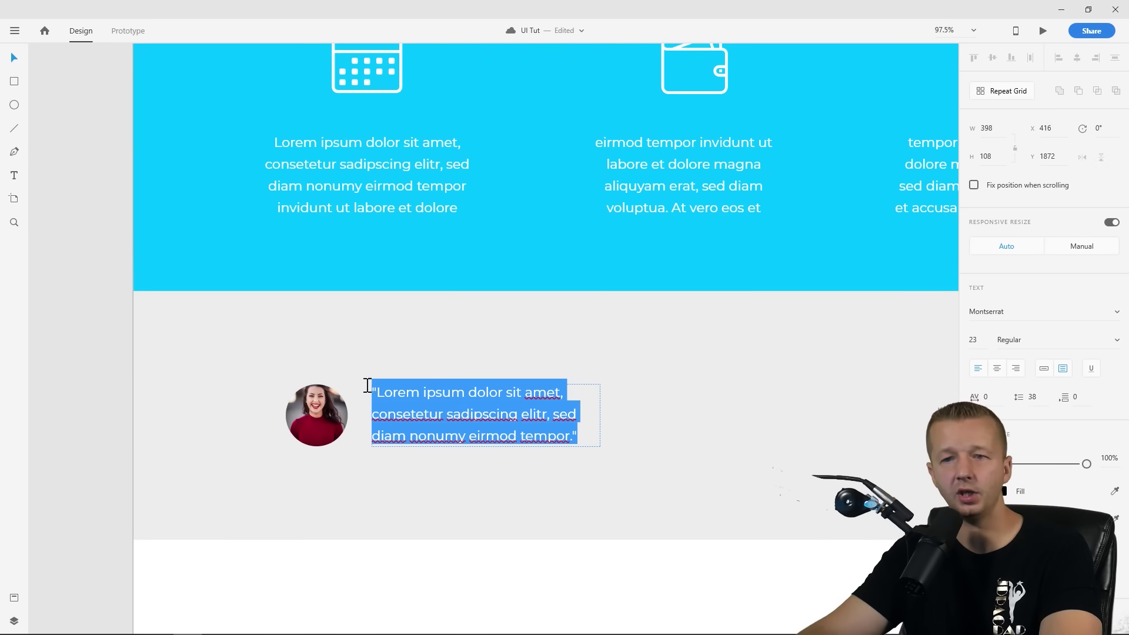
pyautogui.click(500, 435)
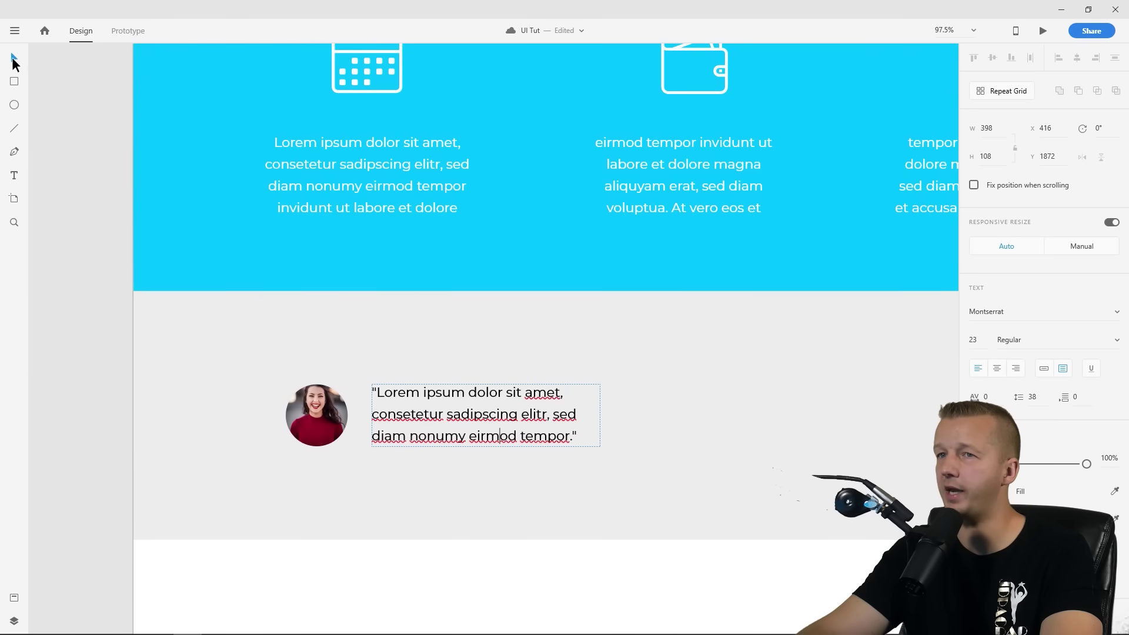
# Set the quoted text to the Italic style and nudge its text area left to X 412
pyautogui.click(13, 57)
pyautogui.click(1116, 347)
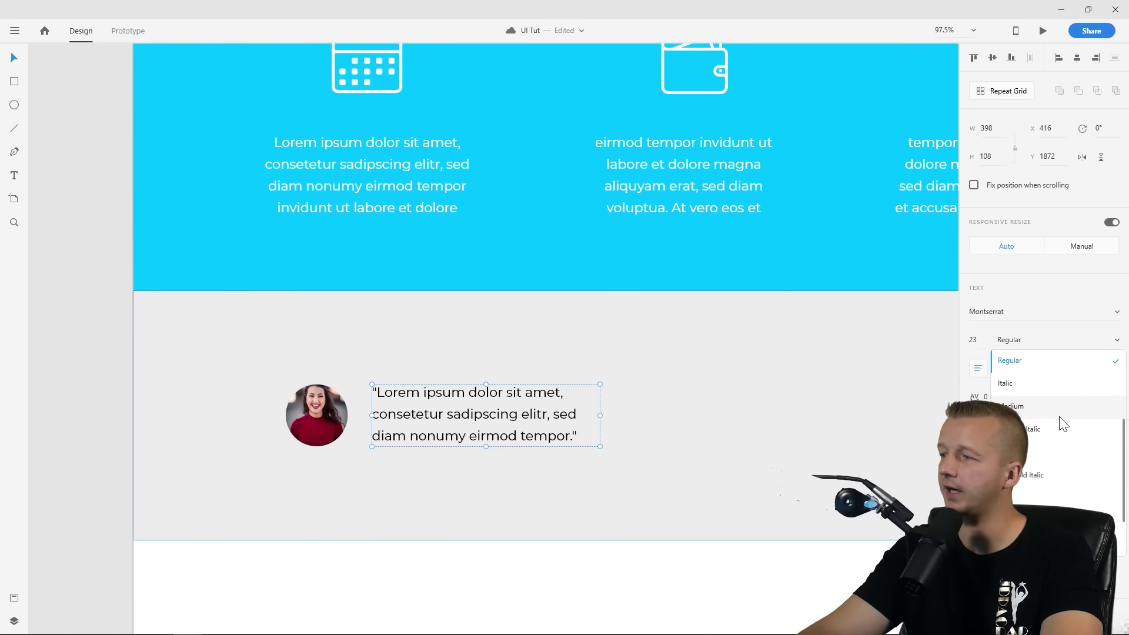
pyautogui.click(1026, 389)
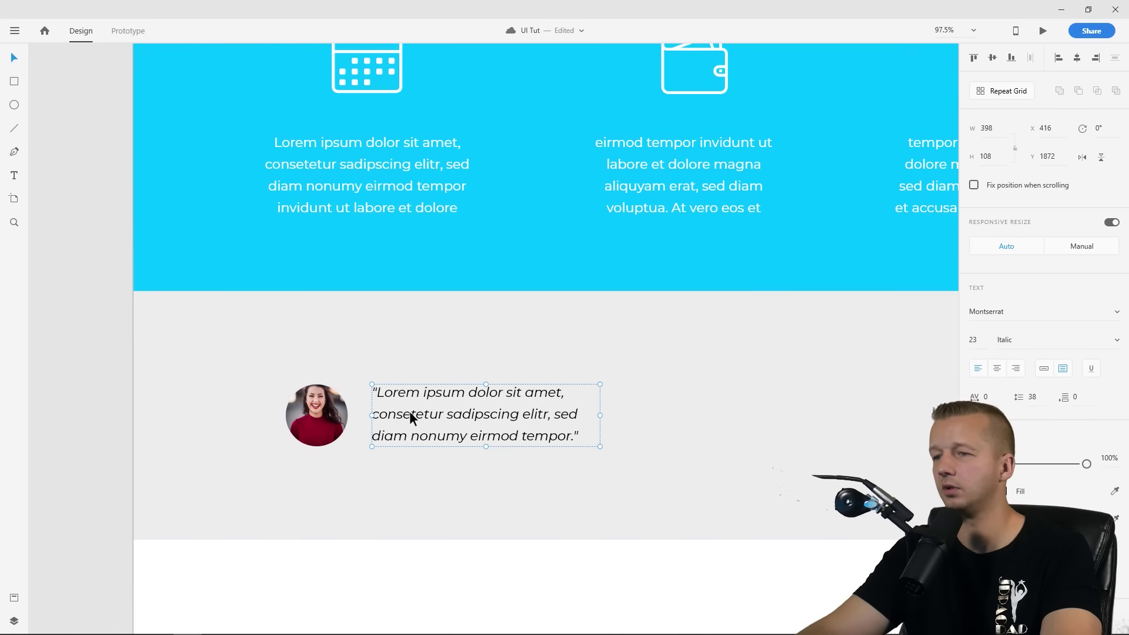
pyautogui.press('Left')
pyautogui.press('Left')
pyautogui.press('Left')
pyautogui.press('Left')
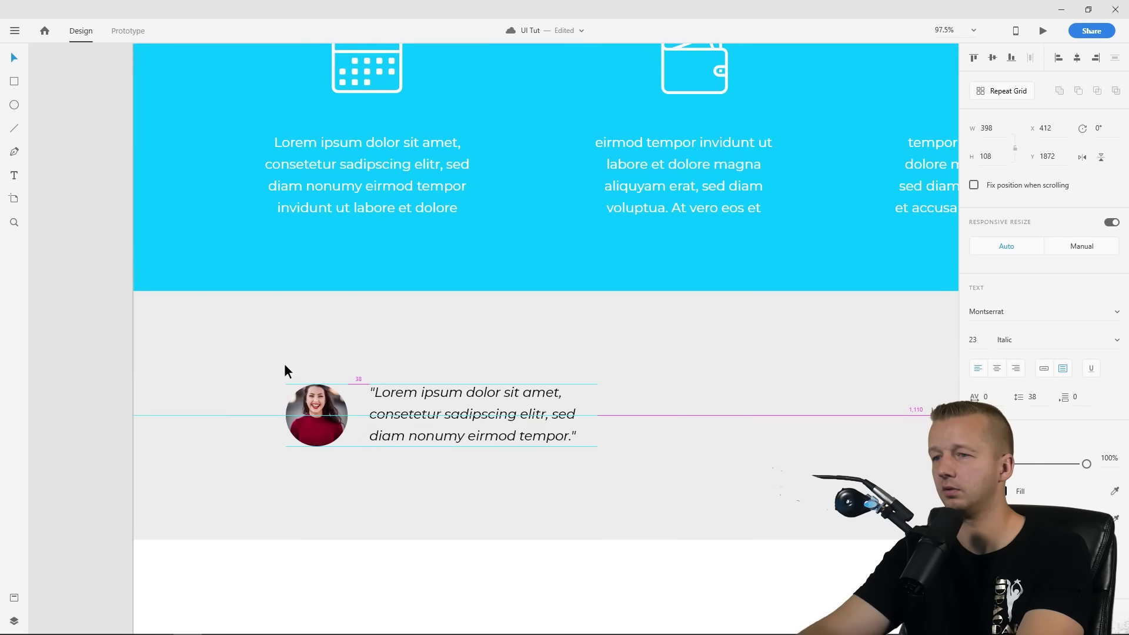
# Duplicate the quoted text and place the copy directly below the original at X 411, Y 1989
pyautogui.click(47, 354)
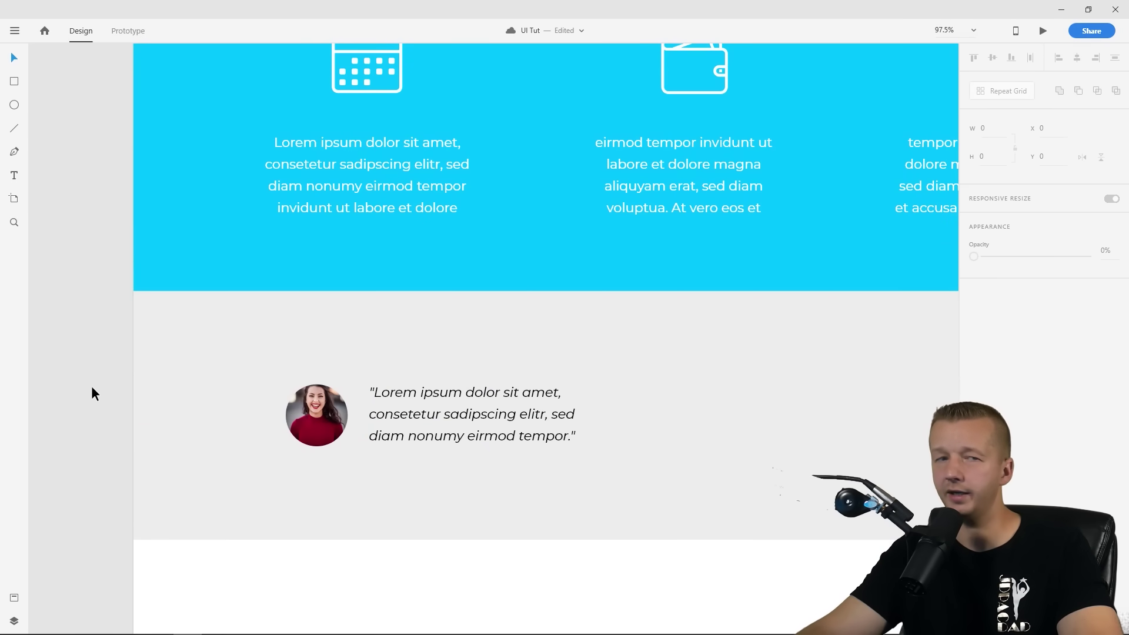
pyautogui.click(506, 443)
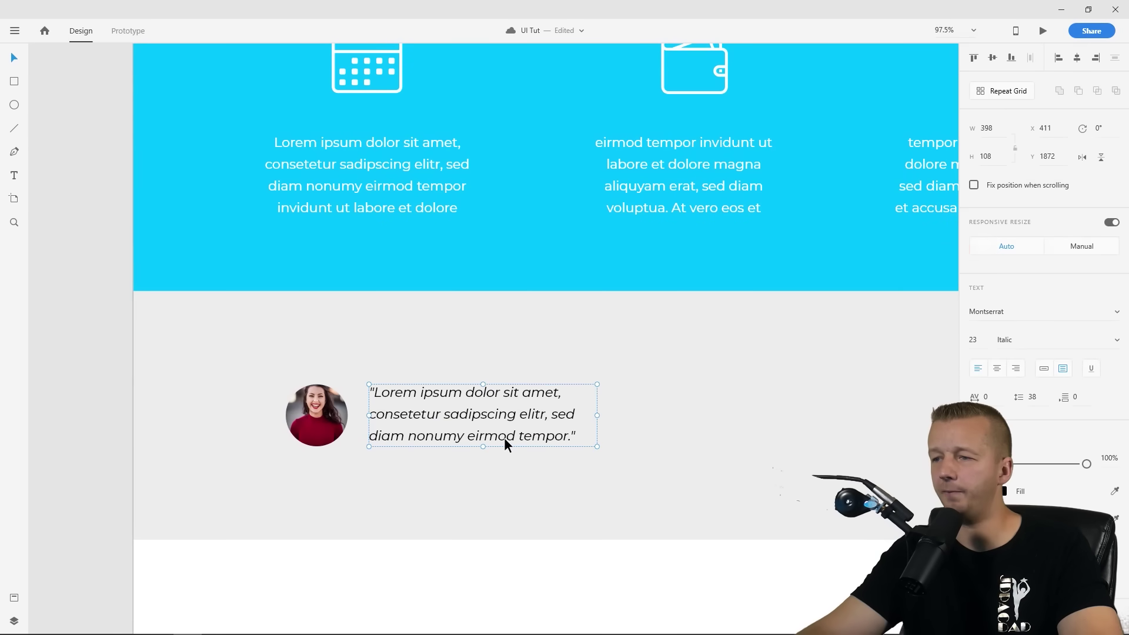
pyautogui.hotkey('ctrl', 'd')
pyautogui.moveTo(467, 435); pyautogui.dragTo(463, 503)
# Replace the duplicated quote's text with a dash followed by the testimonial author's full name
pyautogui.doubleClick(520, 503)
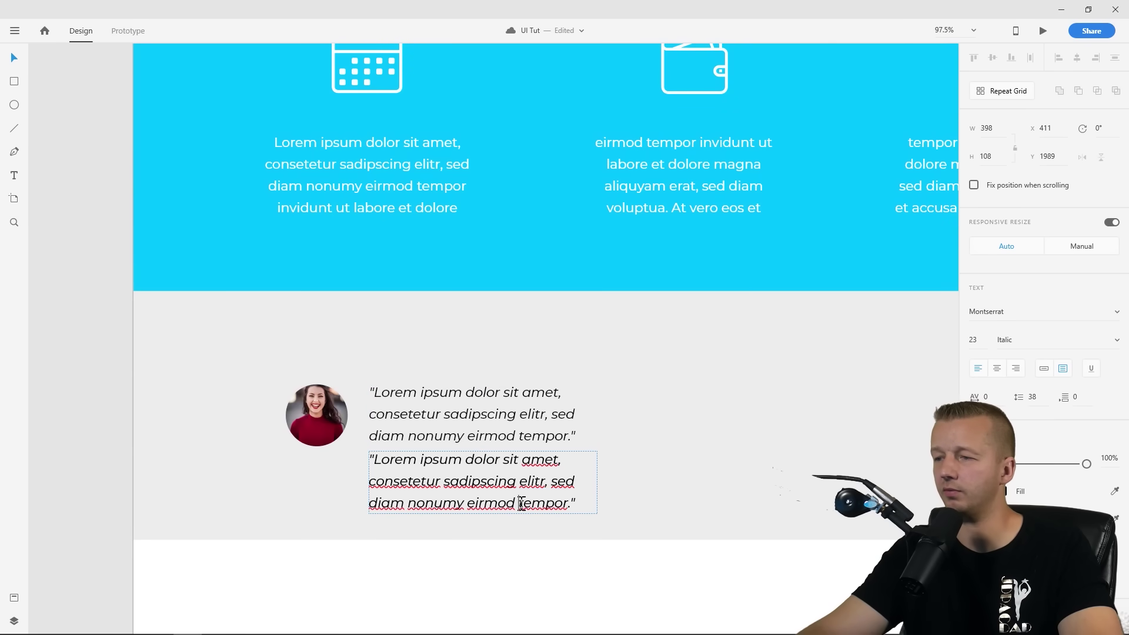
pyautogui.doubleClick(559, 502)
pyautogui.hotkey('ctrl', 'a')
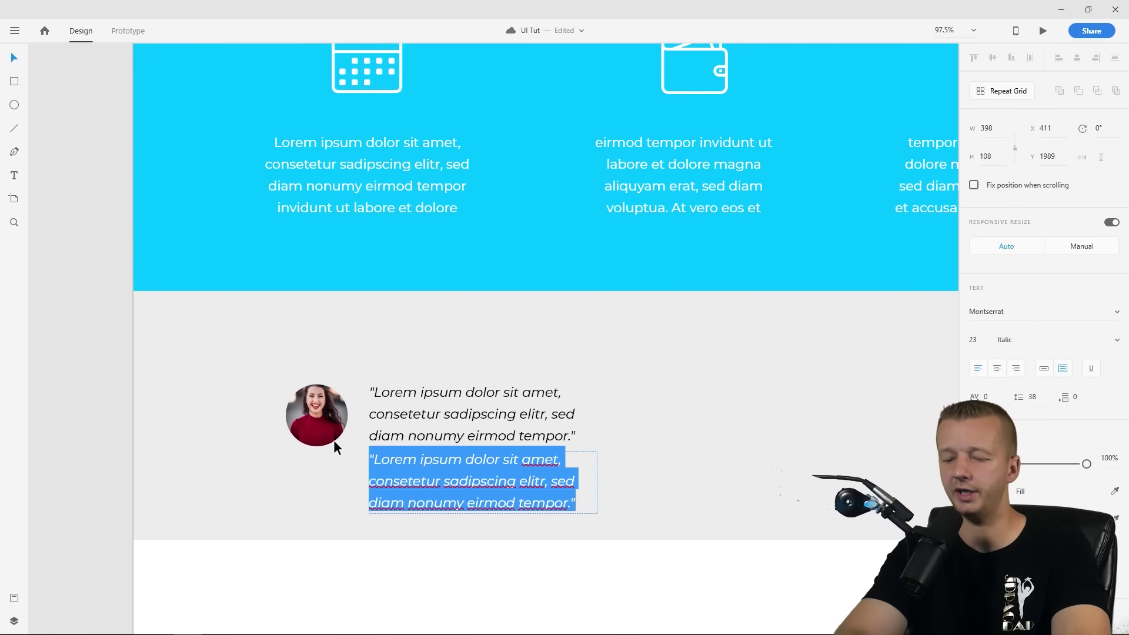
pyautogui.write('- Jane Doe')
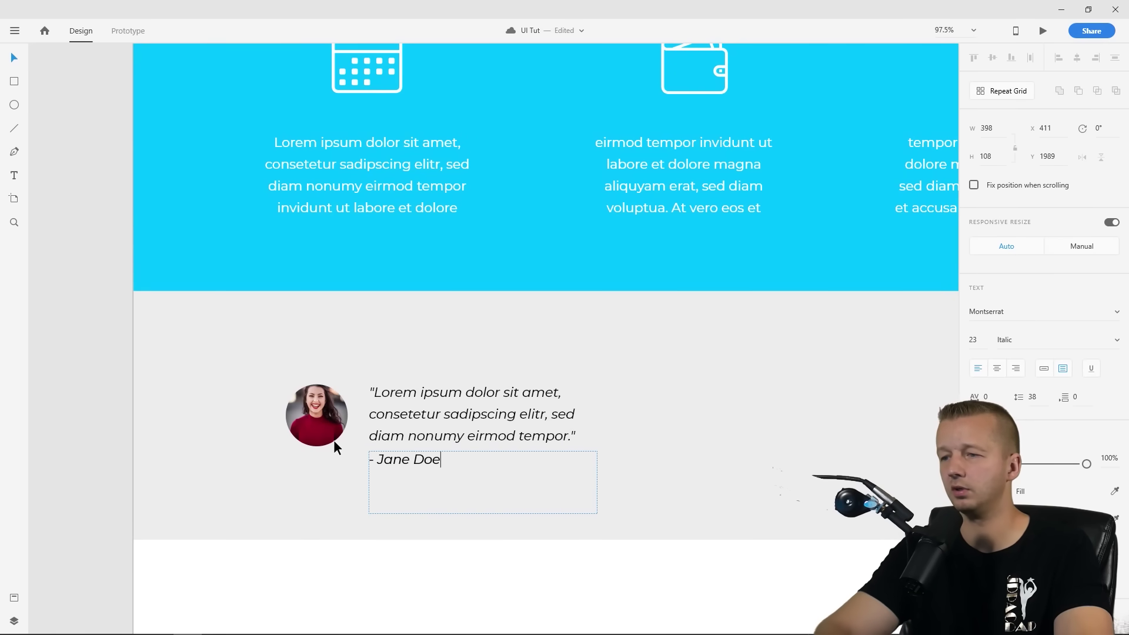
pyautogui.click(12, 59)
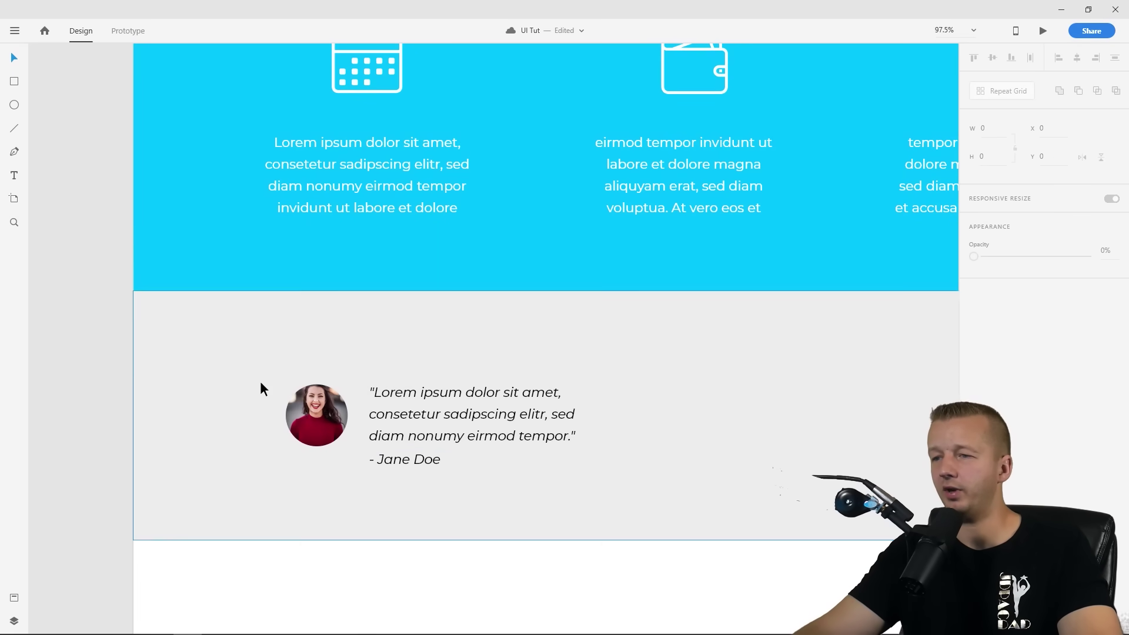
# Shrink the author name's text area to 364 wide and 30 high
pyautogui.scroll(-5, 379, 431)
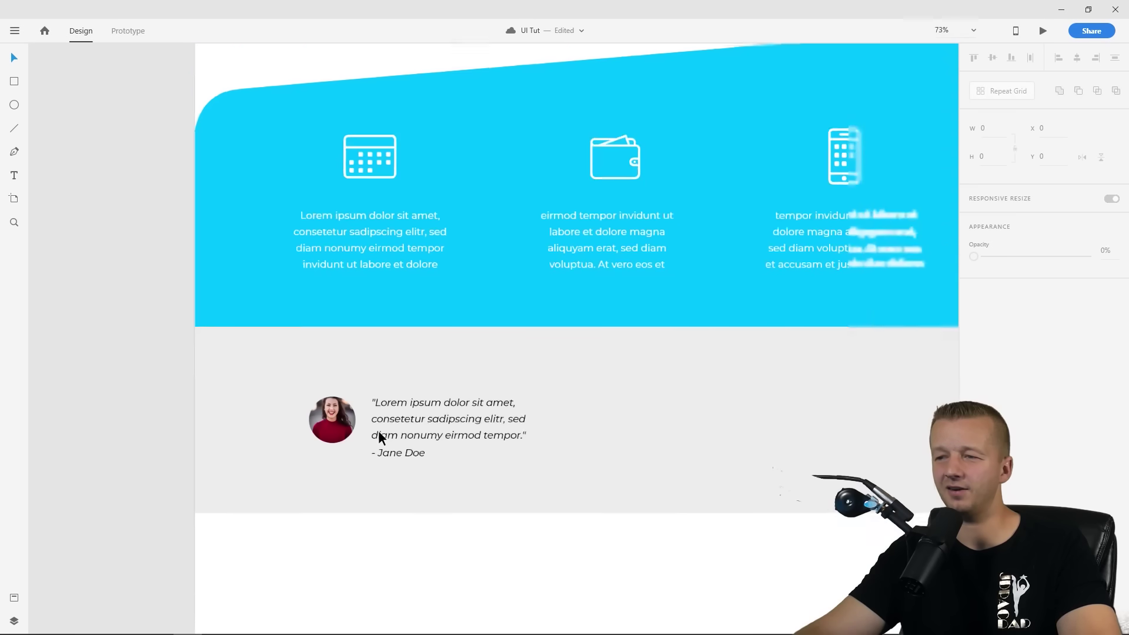
pyautogui.scroll(3, 434, 456)
pyautogui.click(376, 434)
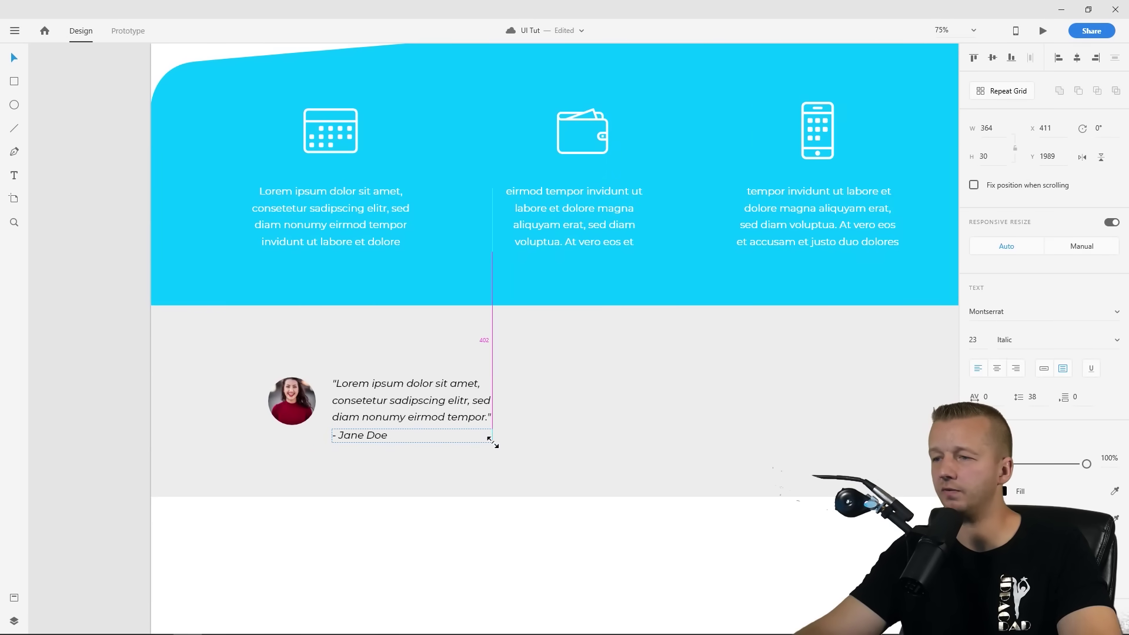
pyautogui.click(97, 344)
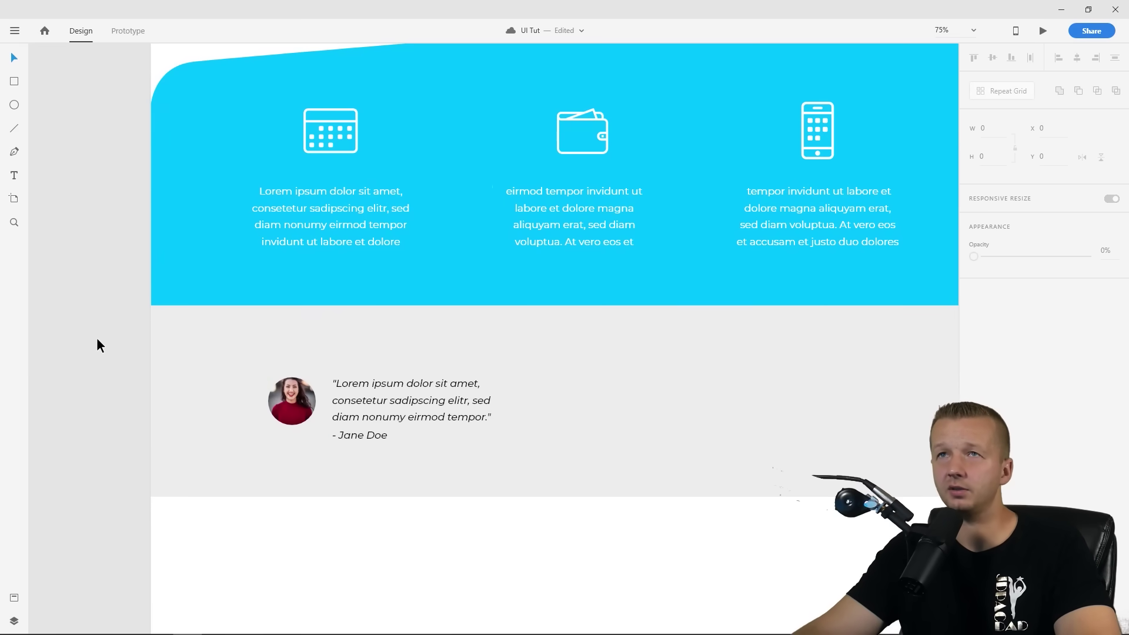
# Give the author name the saved light blue fill and set its font style to Bold
pyautogui.click(385, 414)
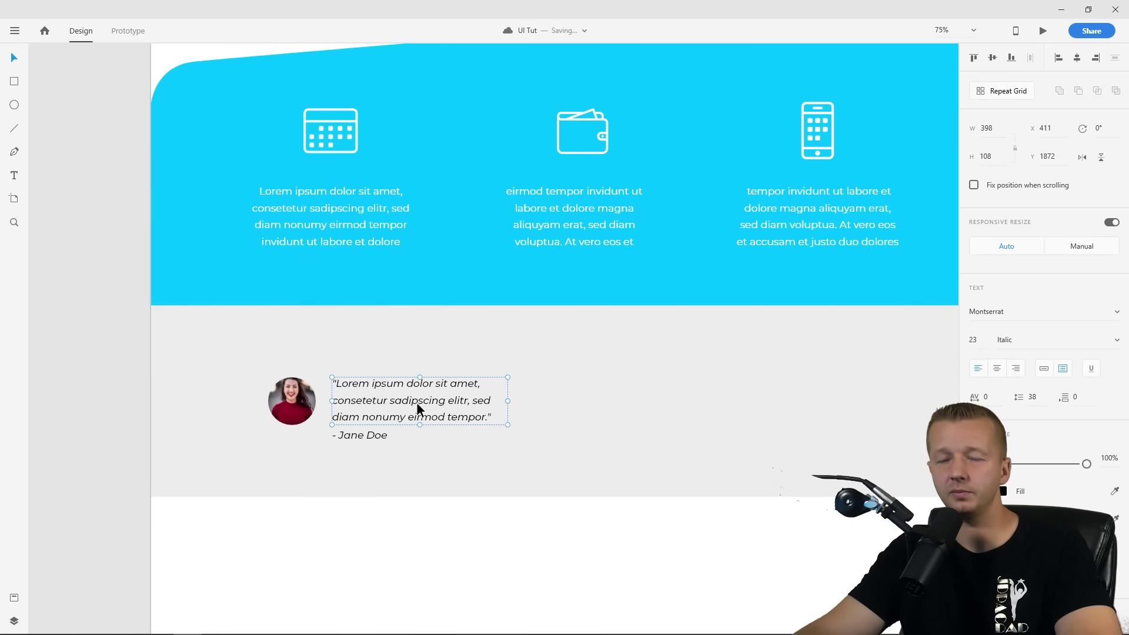
pyautogui.click(382, 434)
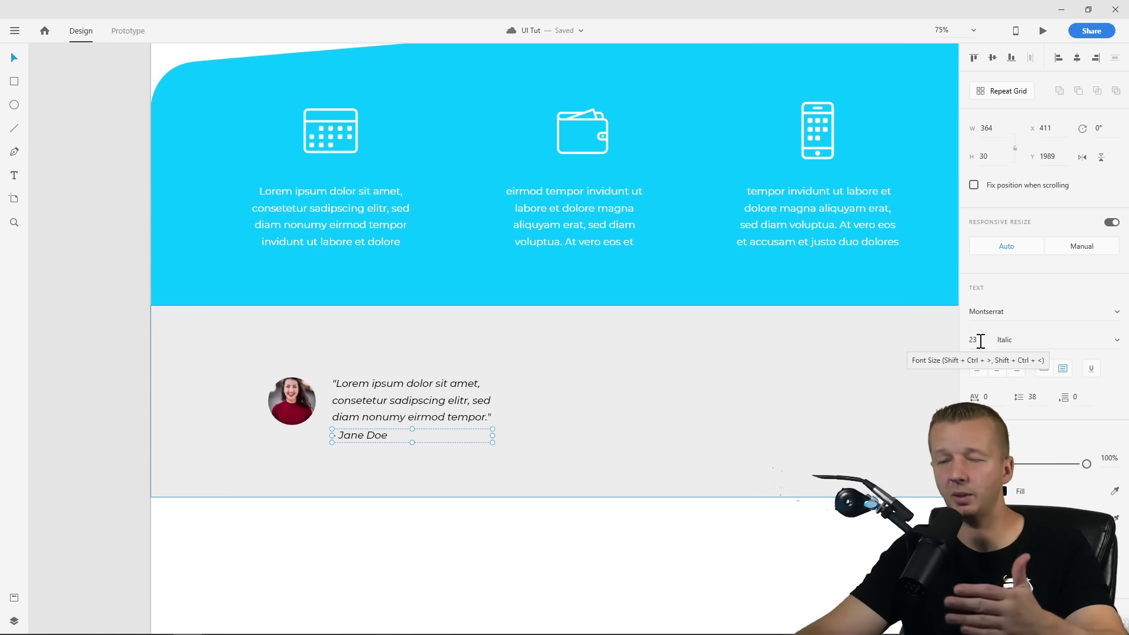
pyautogui.click(1004, 491)
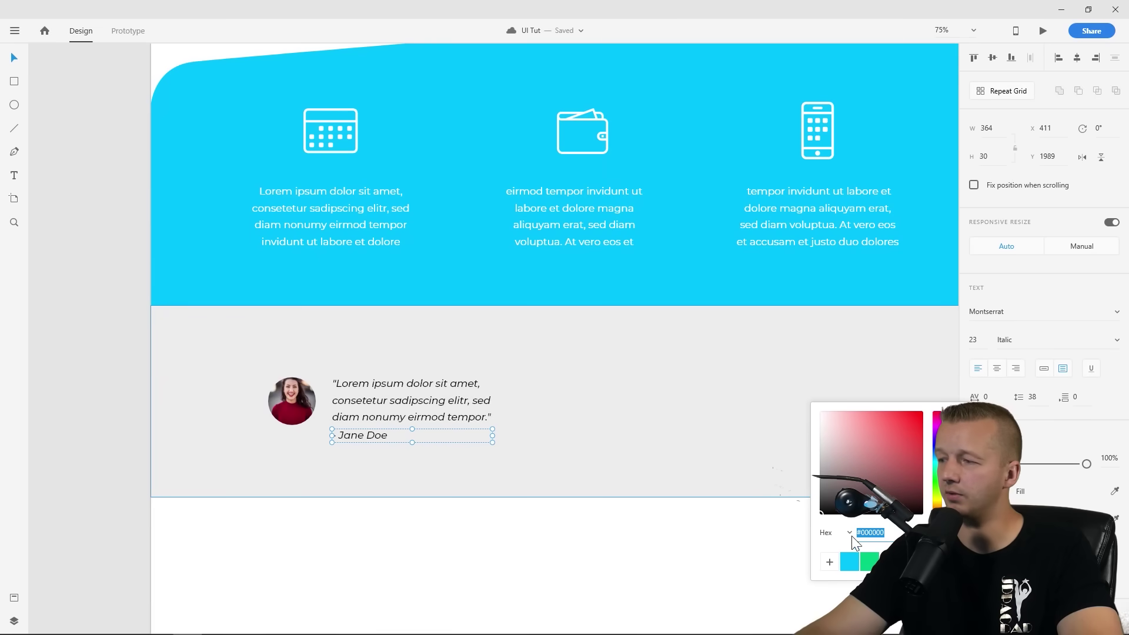
pyautogui.click(849, 562)
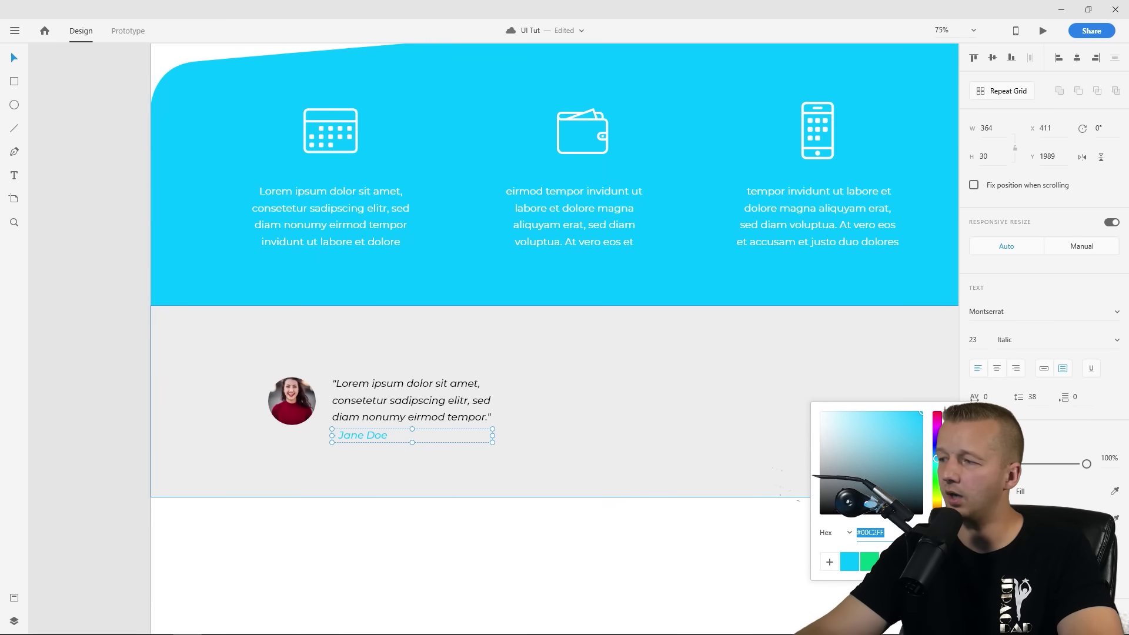
pyautogui.click(1095, 341)
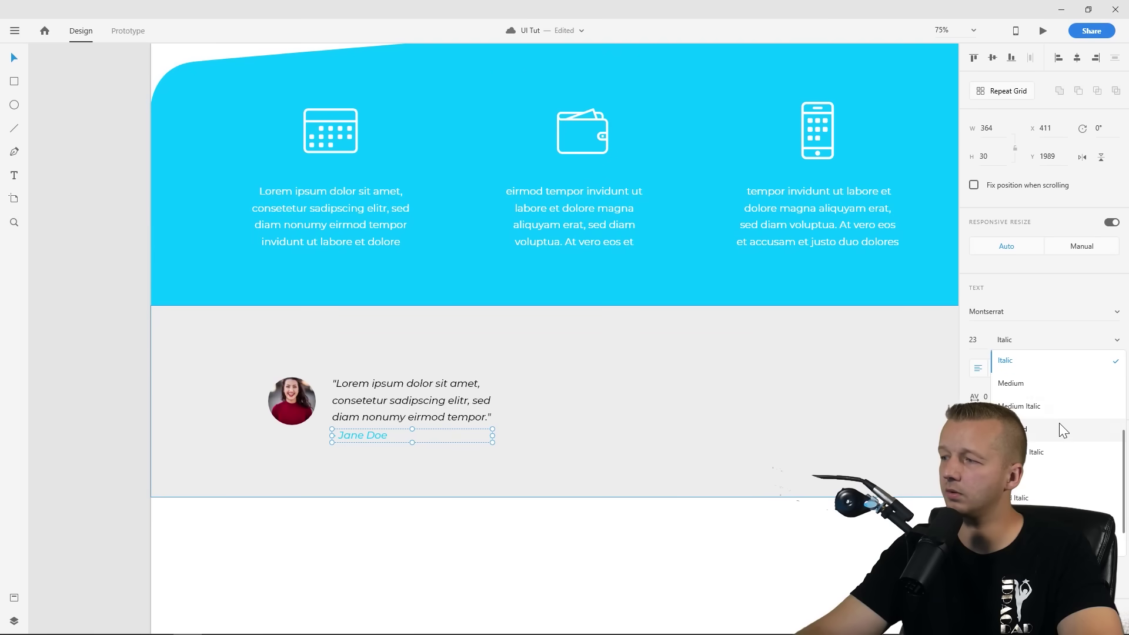
pyautogui.click(1054, 437)
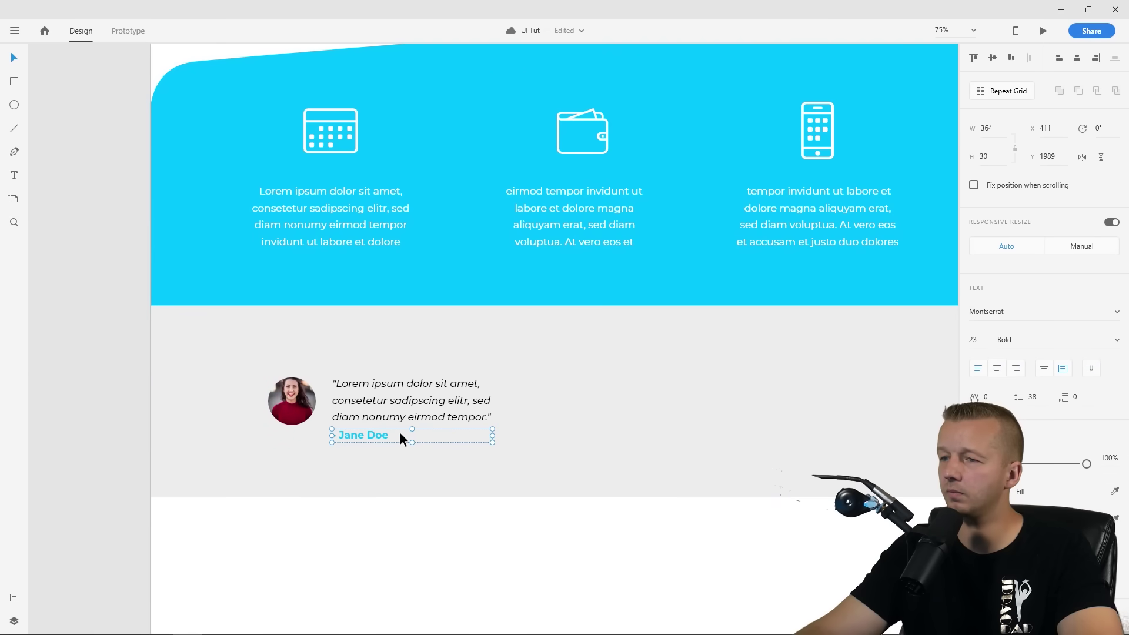
# Move the author name slightly down from the quote to Y 1996
pyautogui.moveTo(380, 434); pyautogui.dragTo(380, 438)
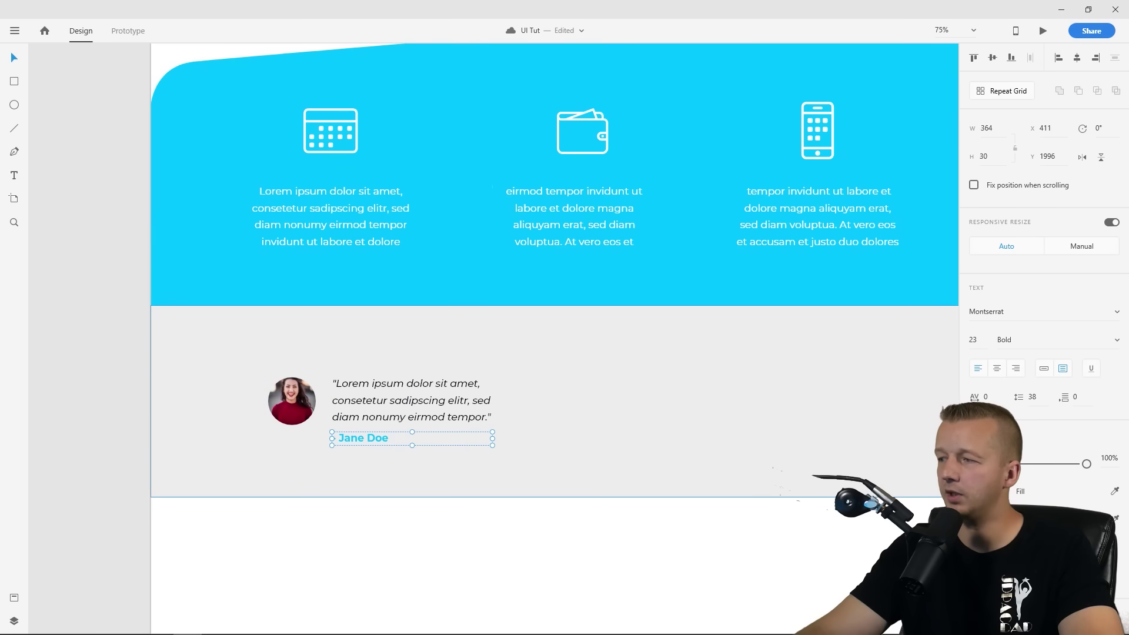
pyautogui.doubleClick(337, 438)
pyautogui.write('-')
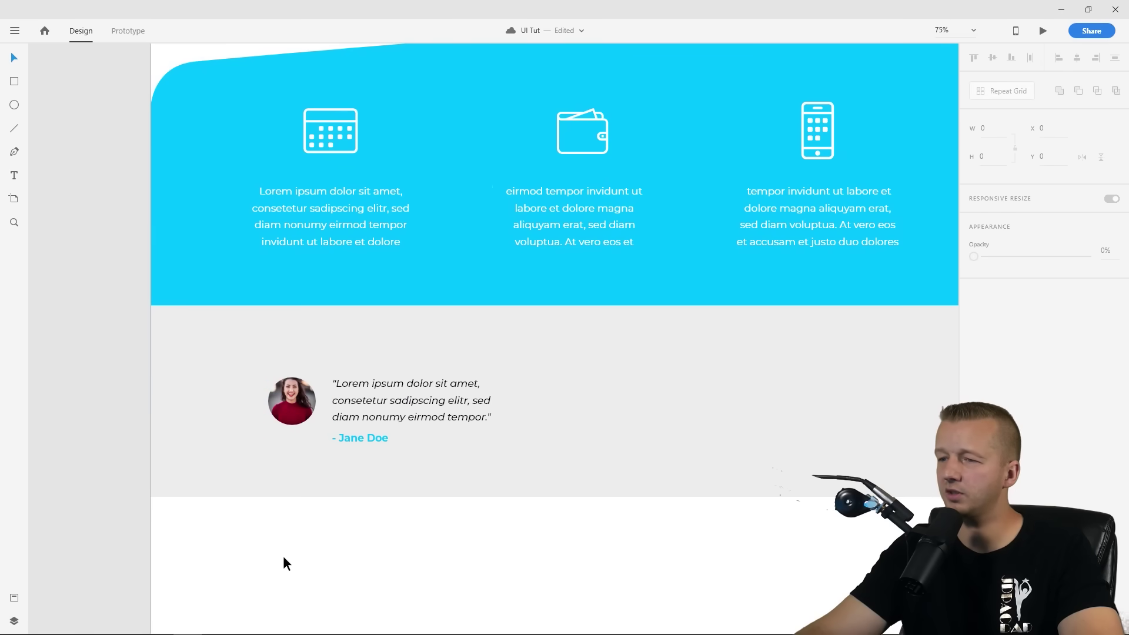
pyautogui.click(365, 454)
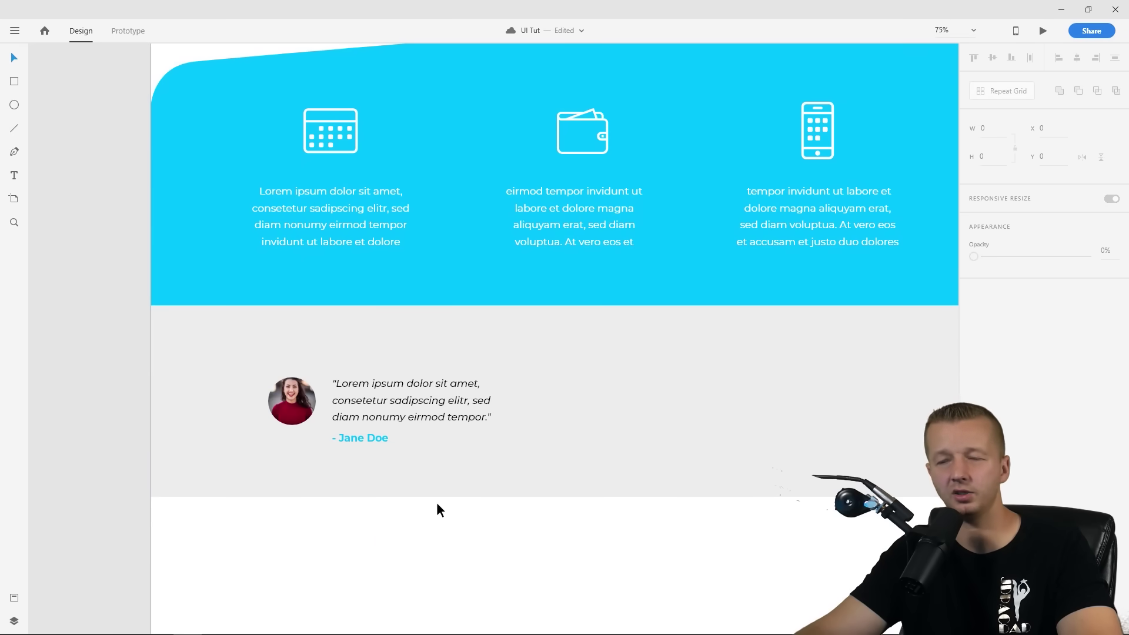
# Lighten the testimonial section's background fill to #F6F6F6
pyautogui.click(453, 484)
pyautogui.click(997, 373)
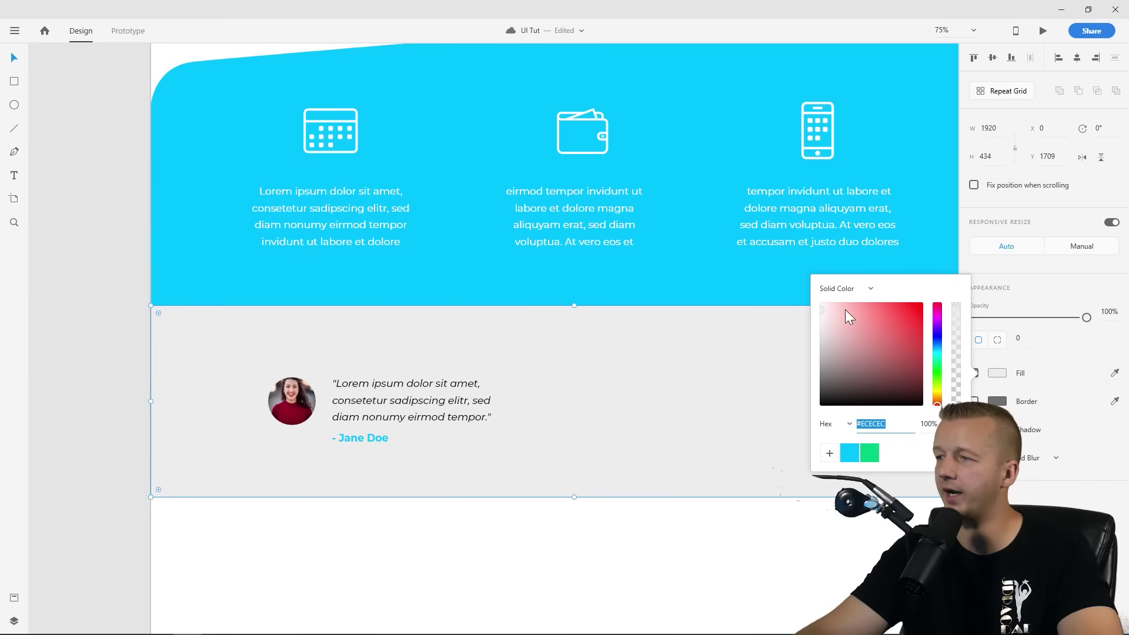
pyautogui.click(822, 307)
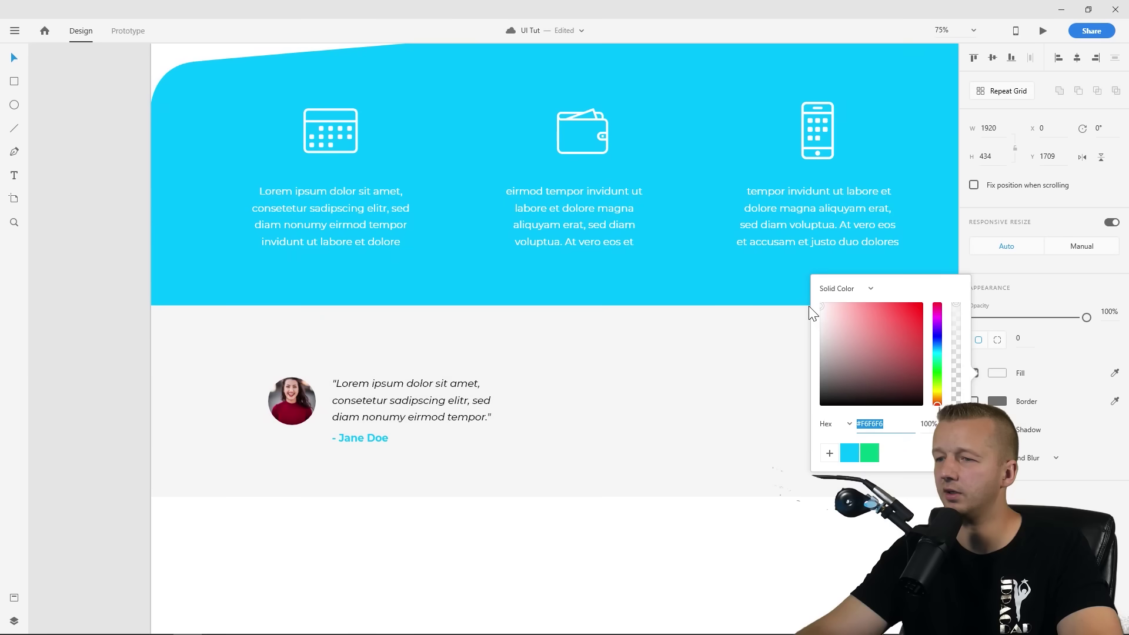
pyautogui.click(639, 525)
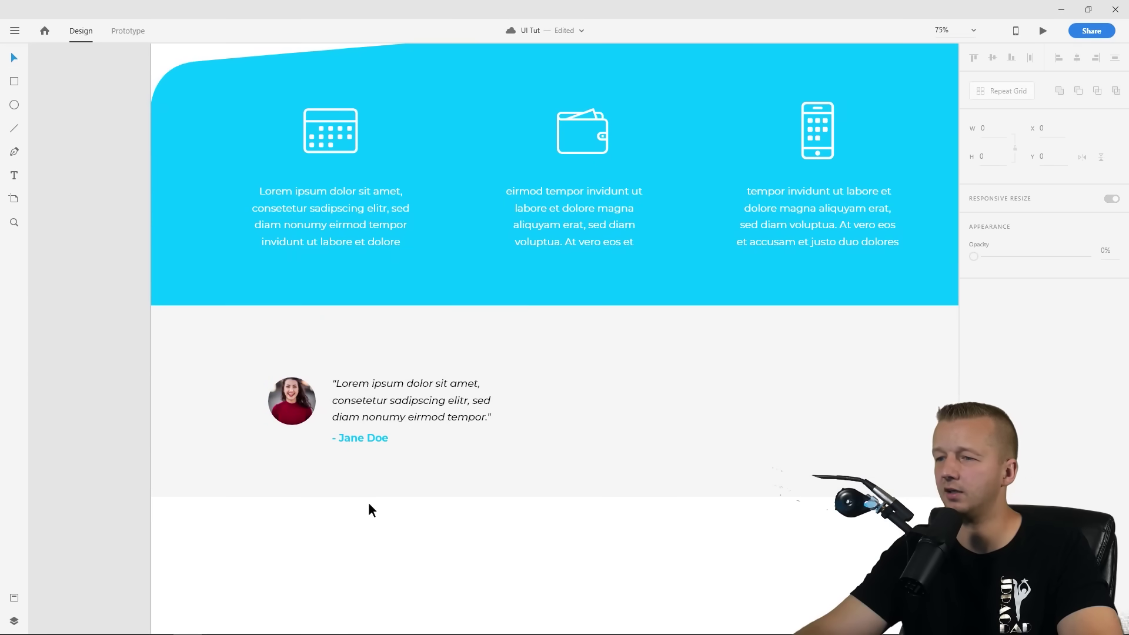
# Reduce the author name's font size so it is slightly smaller than the quote
pyautogui.click(372, 438)
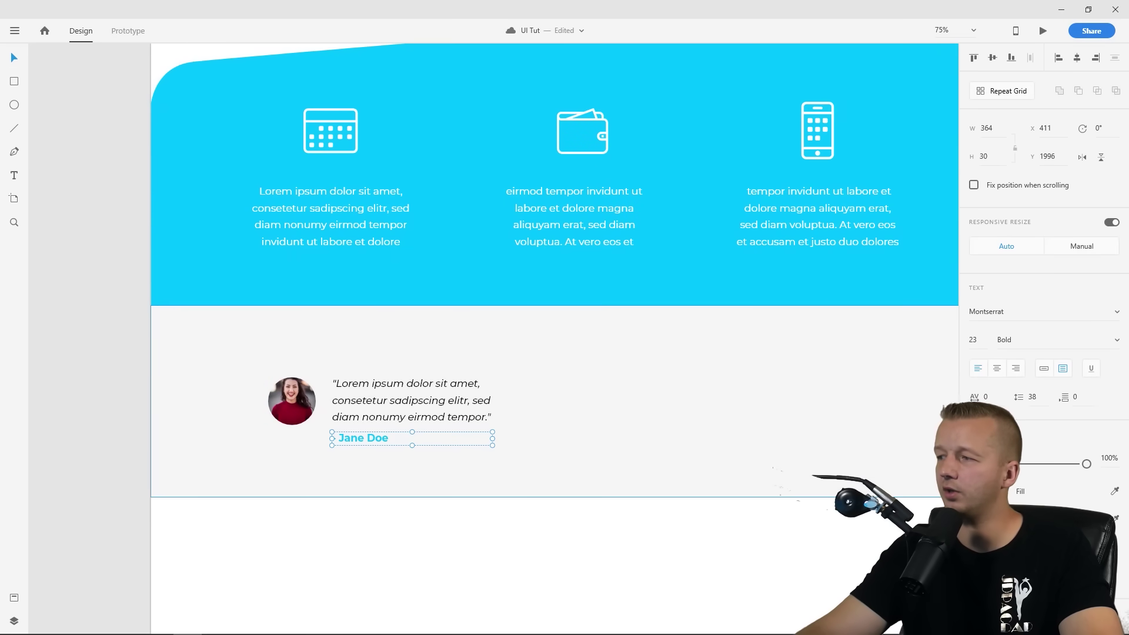
pyautogui.press('Return')
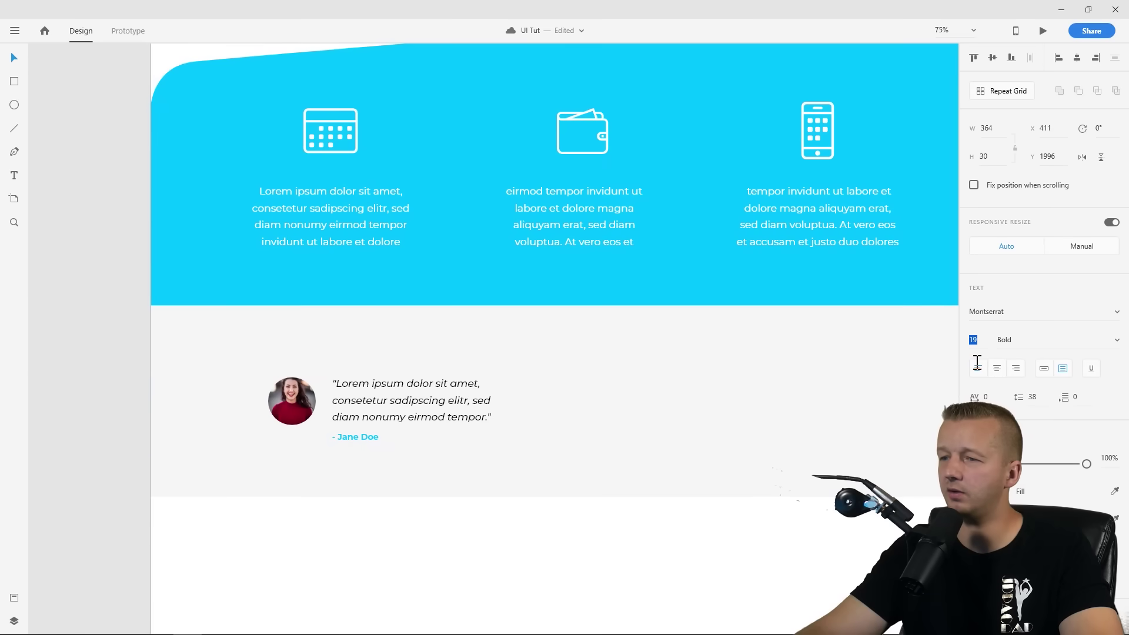
pyautogui.click(549, 581)
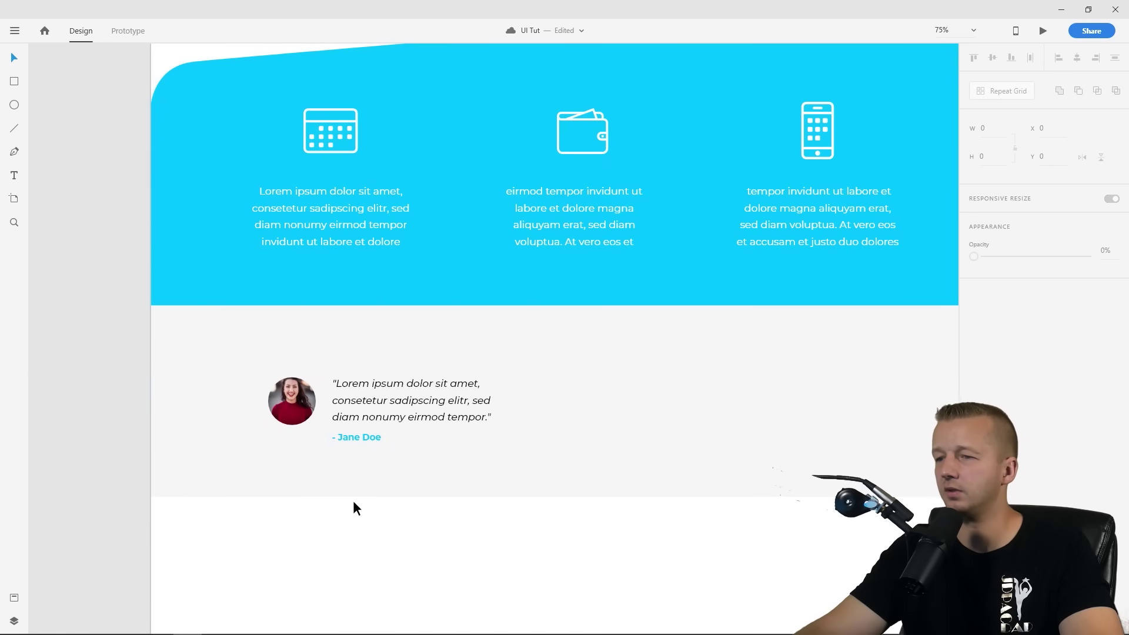
# Widen the quote's text area to 476, keeping its height at 108
pyautogui.click(375, 404)
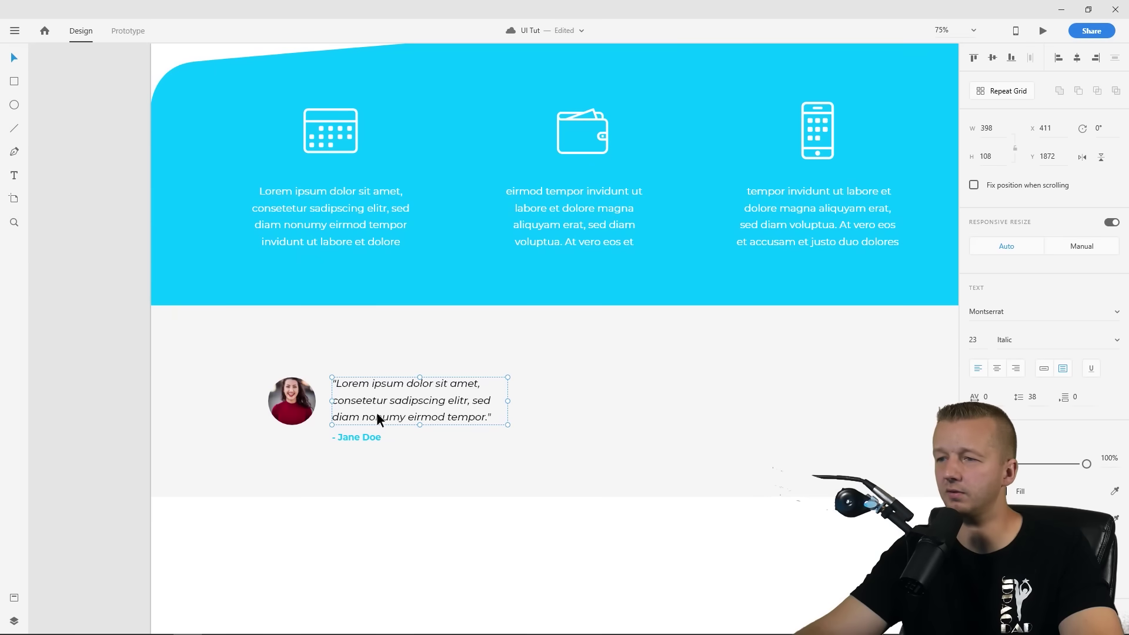
pyautogui.click(132, 362)
pyautogui.scroll(-4, 541, 361)
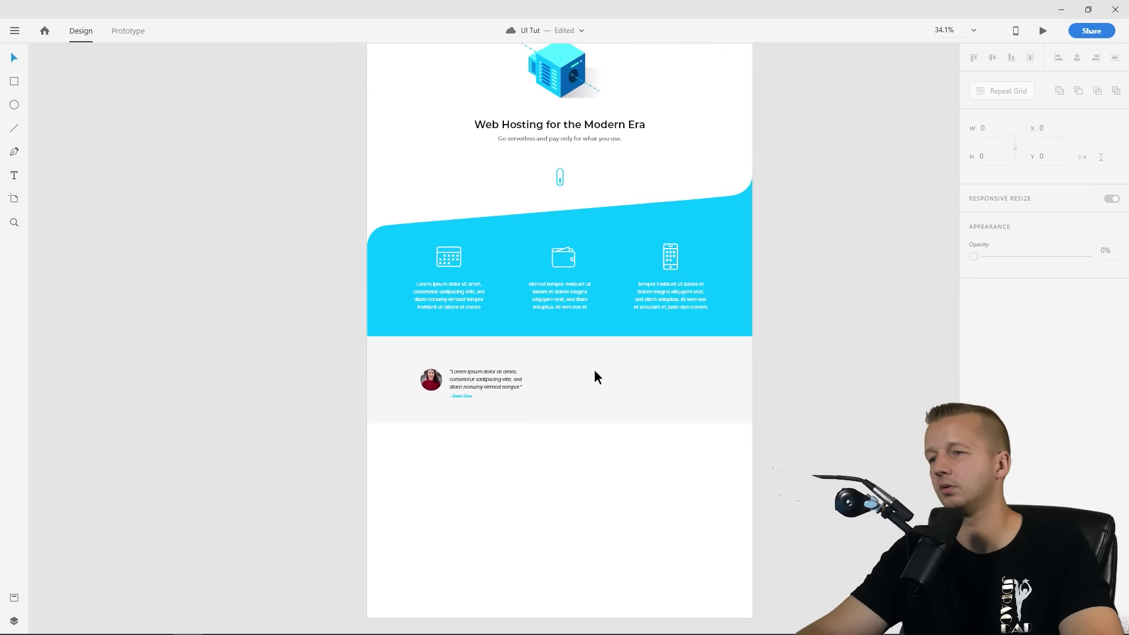
pyautogui.scroll(3, 585, 373)
pyautogui.click(482, 383)
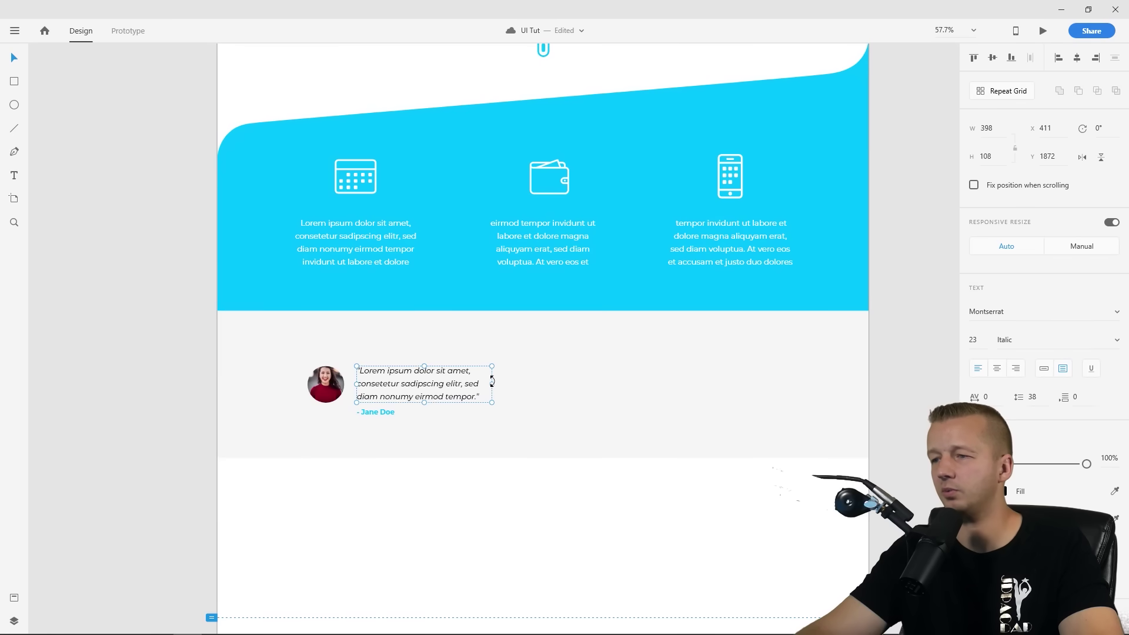
pyautogui.moveTo(513, 384); pyautogui.dragTo(518, 385)
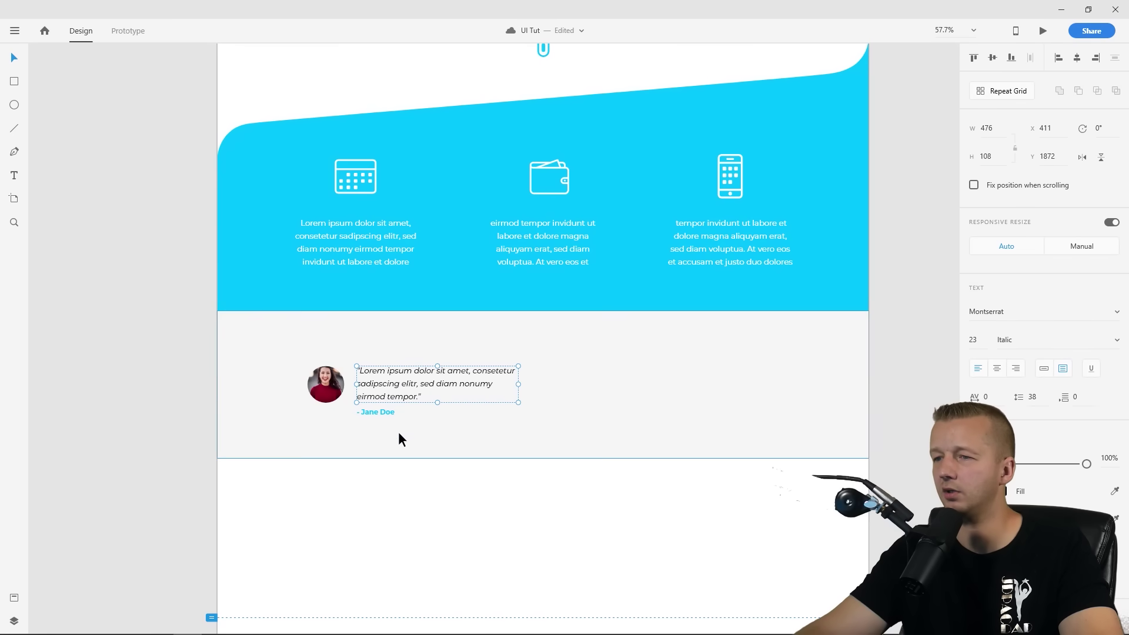
pyautogui.click(159, 385)
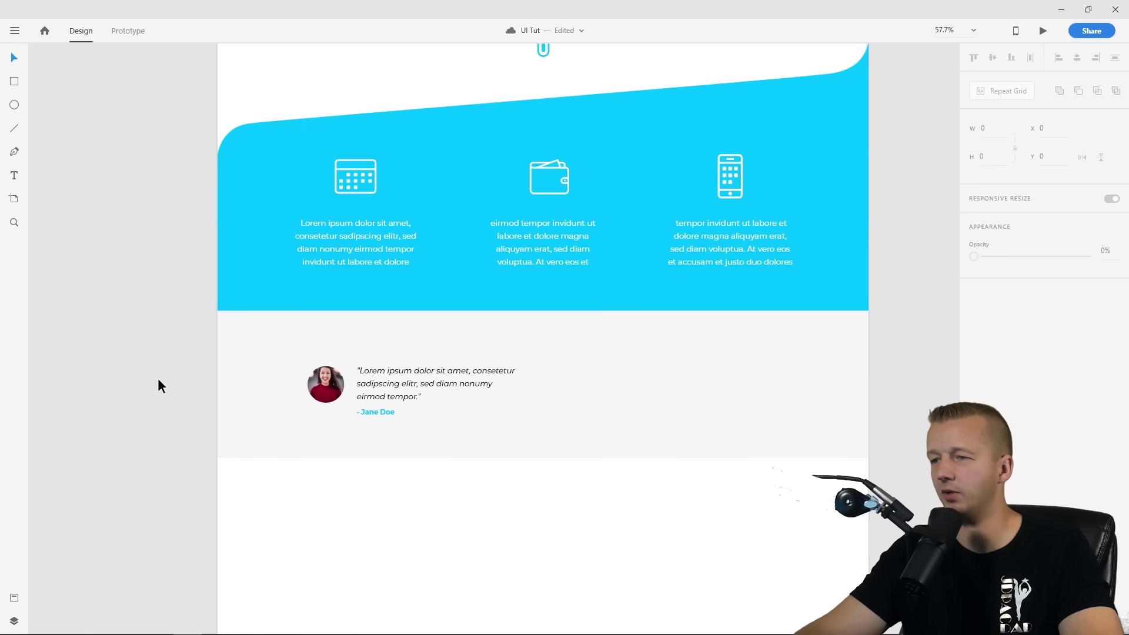
# Move the avatar, quote and author name together upward in the grey section to Y 1834
pyautogui.scroll(3, 158, 379)
pyautogui.scroll(-3, 158, 380)
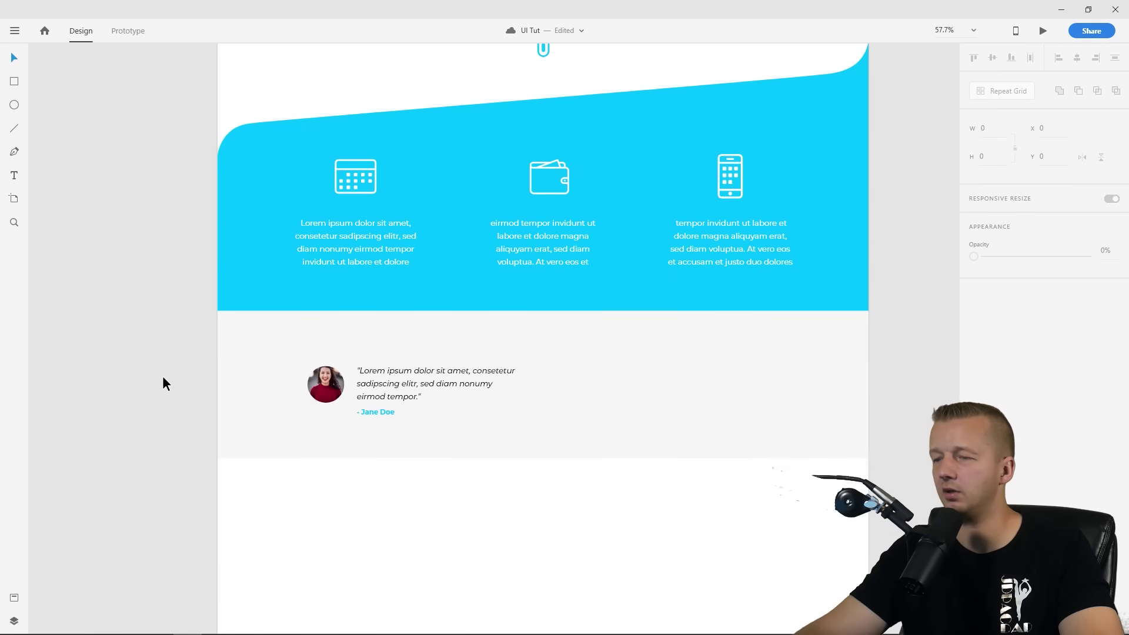
pyautogui.scroll(-4, 162, 383)
pyautogui.moveTo(149, 351); pyautogui.dragTo(213, 325)
pyautogui.scroll(2, 337, 418)
pyautogui.scroll(2, 337, 418)
pyautogui.click(356, 351)
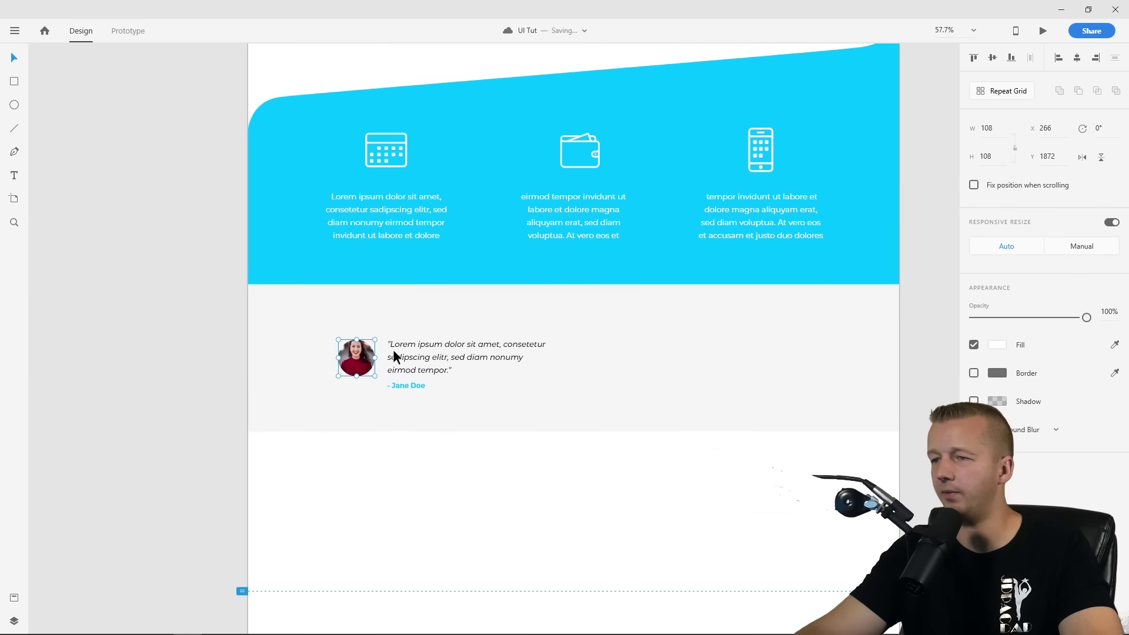
pyautogui.moveTo(416, 386); pyautogui.dragTo(417, 370)
pyautogui.click(160, 317)
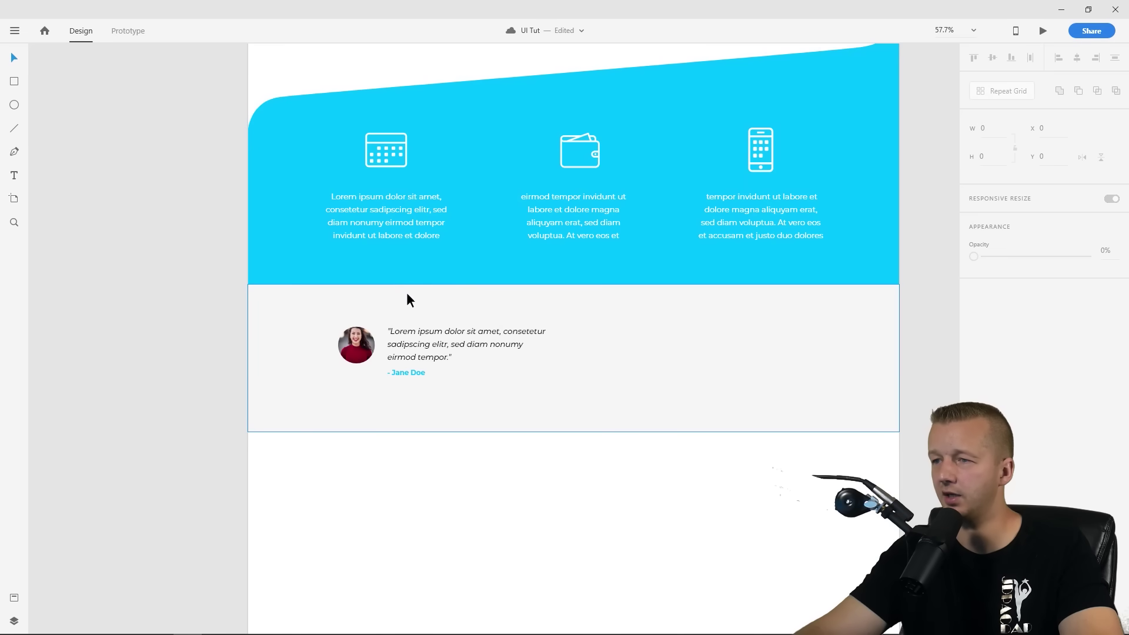
# Shift the avatar, quote and author name together slightly further up to Y 1825
pyautogui.doubleClick(351, 345)
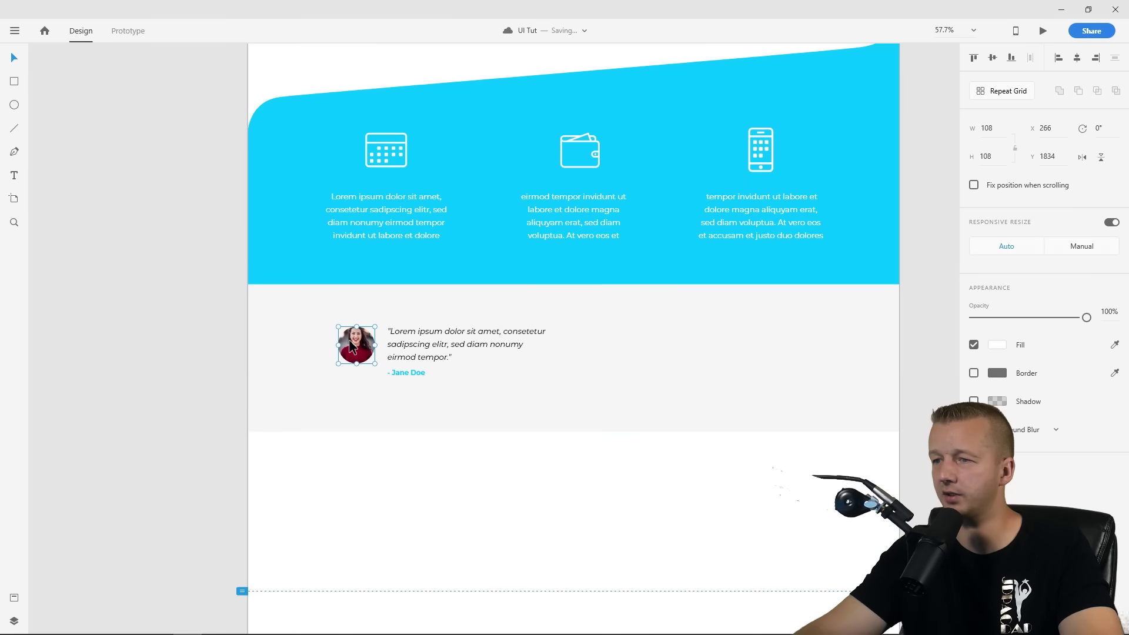
pyautogui.keyDown('shift'); pyautogui.click(408, 377); pyautogui.keyUp('shift')
pyautogui.keyDown('shift'); pyautogui.click(411, 350); pyautogui.keyUp('shift')
pyautogui.moveTo(411, 347); pyautogui.dragTo(411, 344)
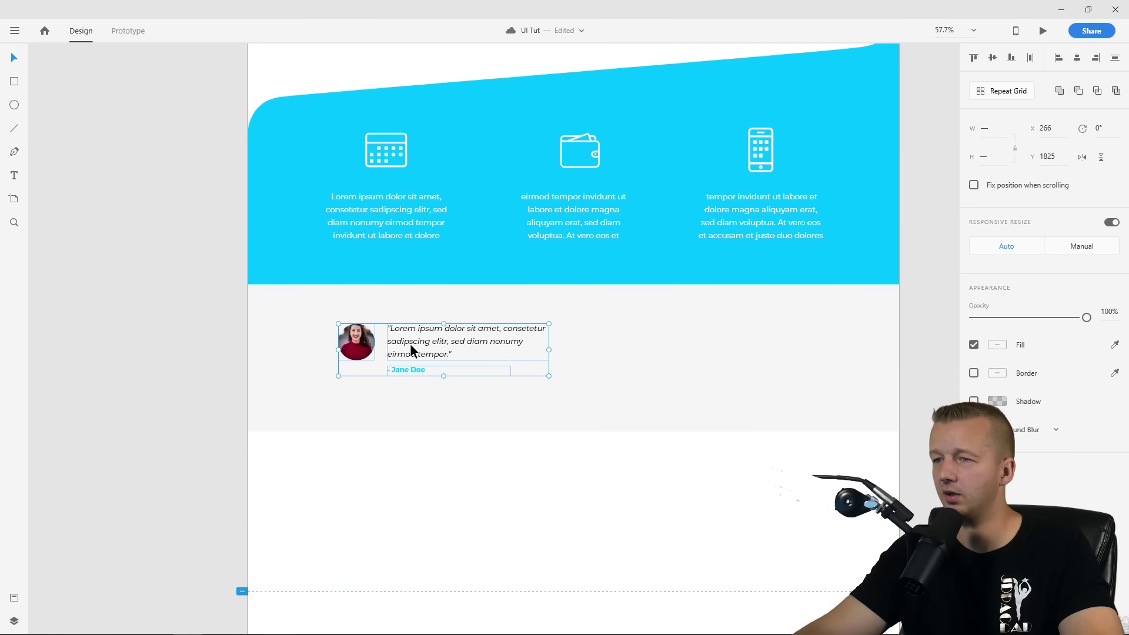
pyautogui.click(148, 353)
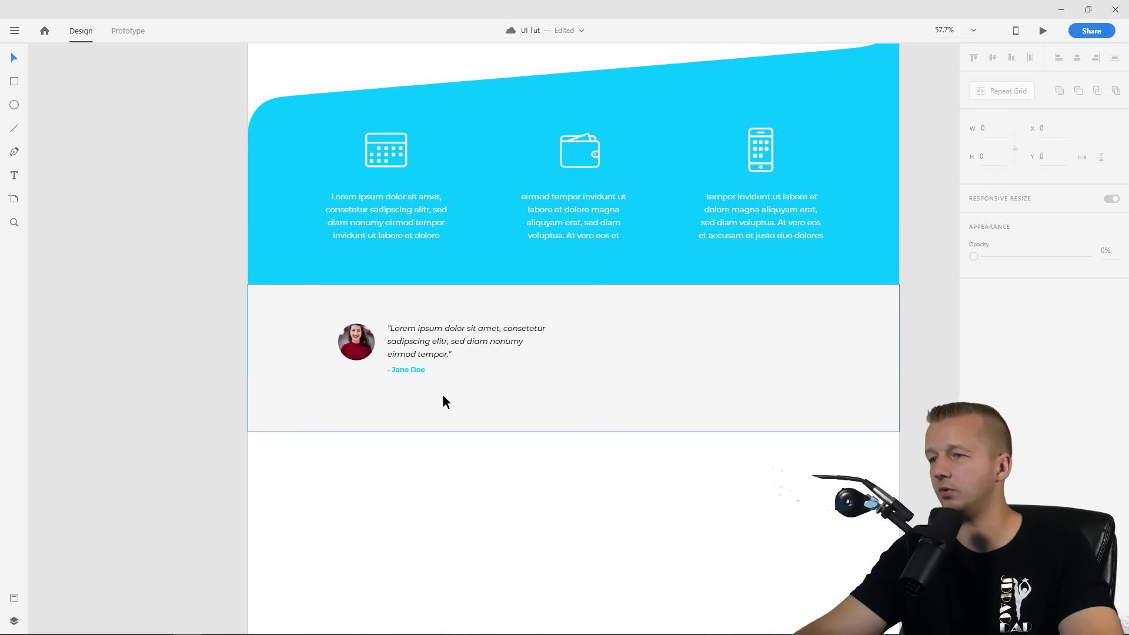
# Shorten the light grey testimonial section from its lower edge to a height of 368
pyautogui.click(453, 411)
pyautogui.moveTo(572, 429); pyautogui.dragTo(578, 413)
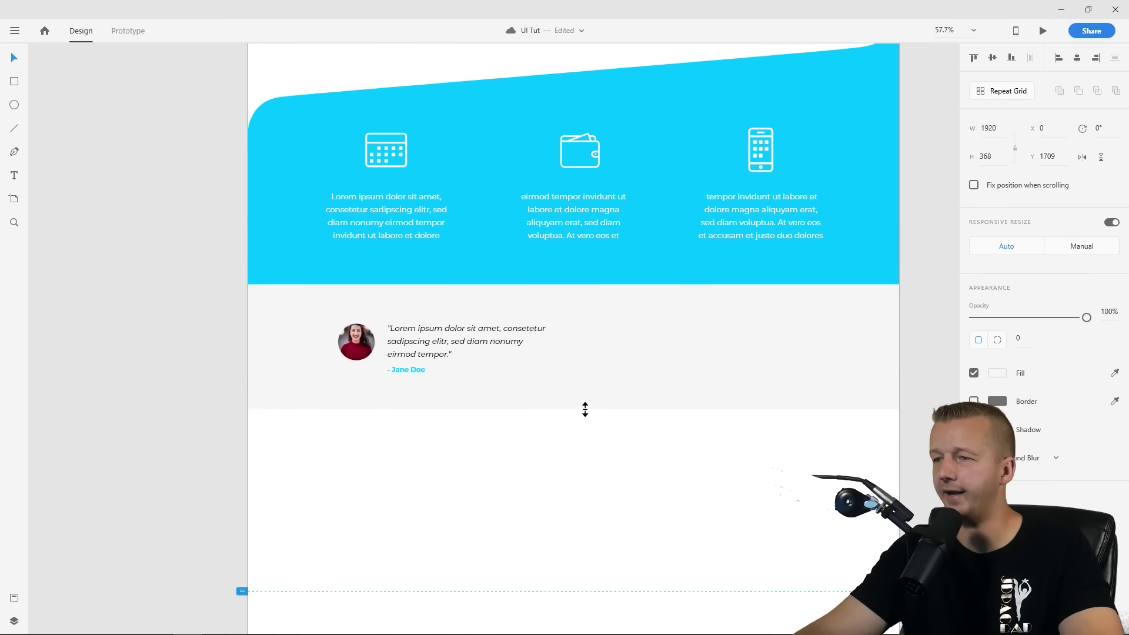
pyautogui.click(579, 457)
# Show the 12-column layout grid on the Home artboard
pyautogui.scroll(3, 155, 261)
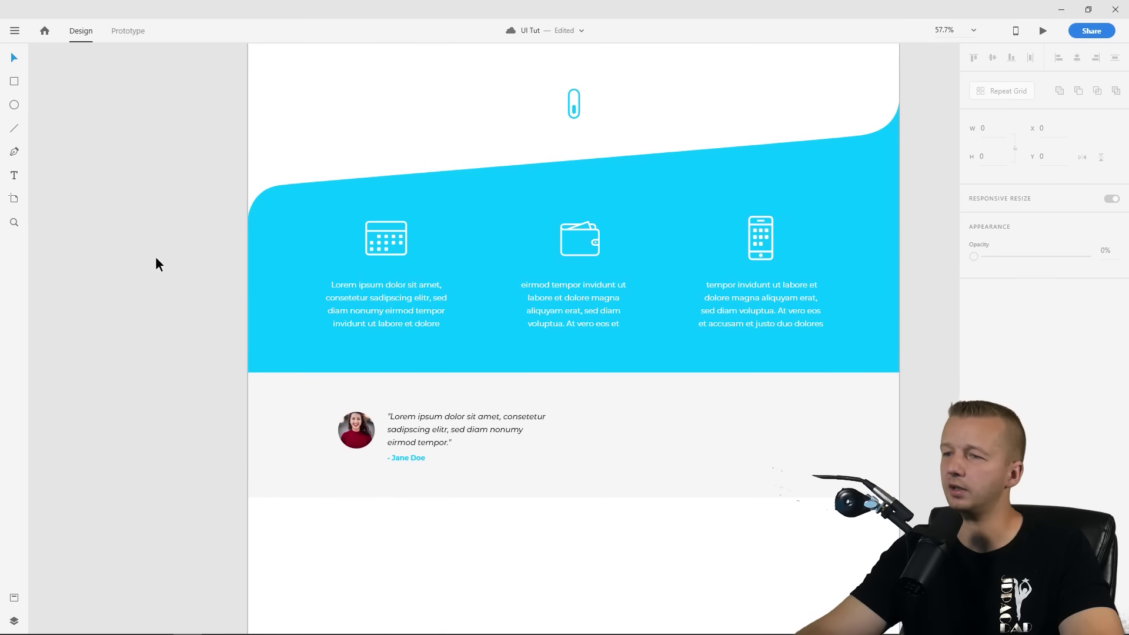
pyautogui.scroll(-1, 163, 290)
pyautogui.scroll(3, 167, 295)
pyautogui.scroll(3, 176, 289)
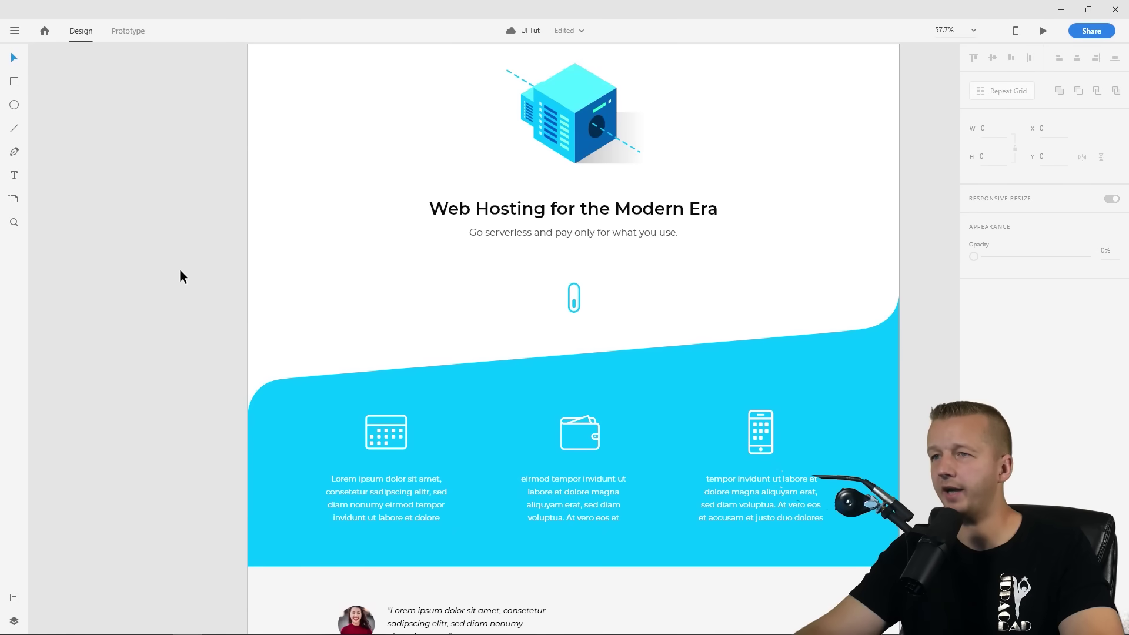
pyautogui.click(254, 68)
pyautogui.scroll(-5, 207, 355)
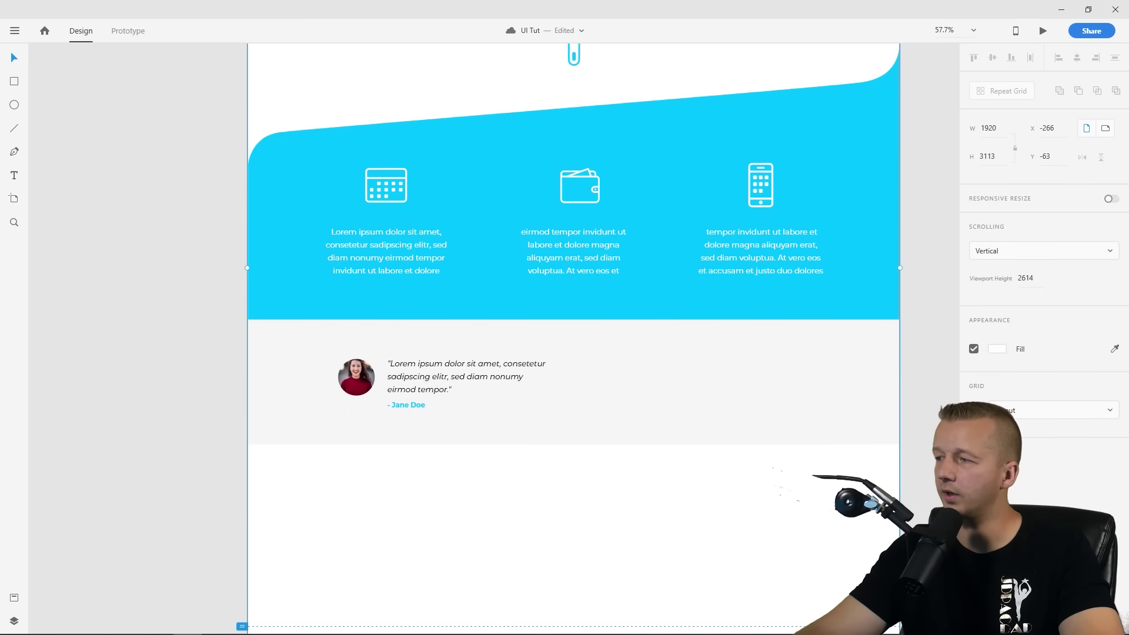
pyautogui.click(974, 410)
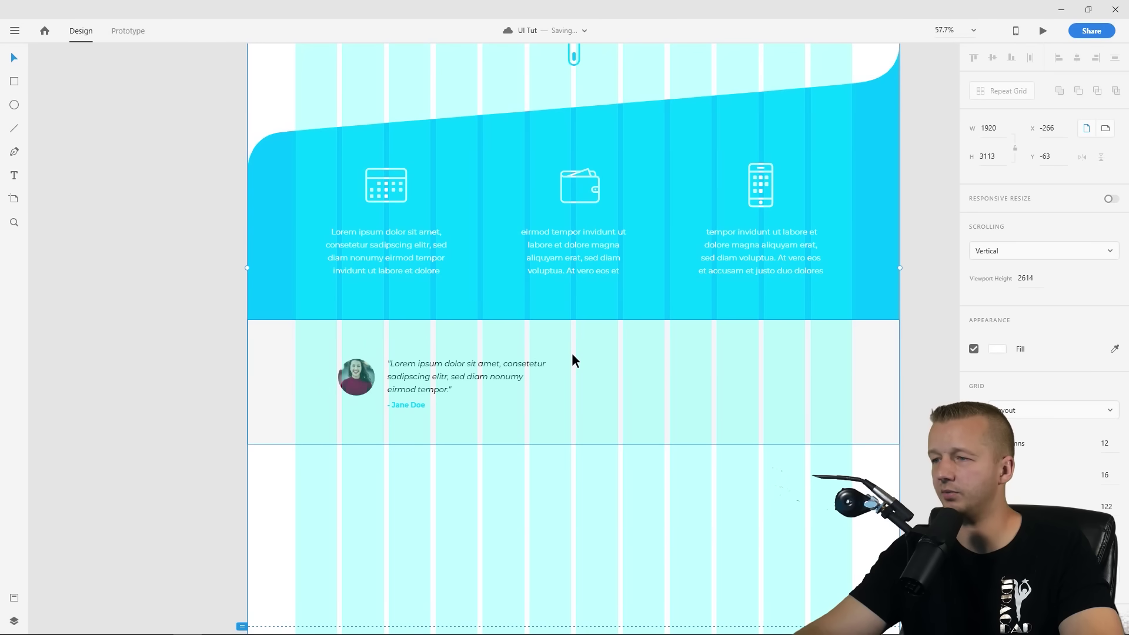
# Shift the avatar, quote and author name together sideways to X 242
pyautogui.click(415, 403)
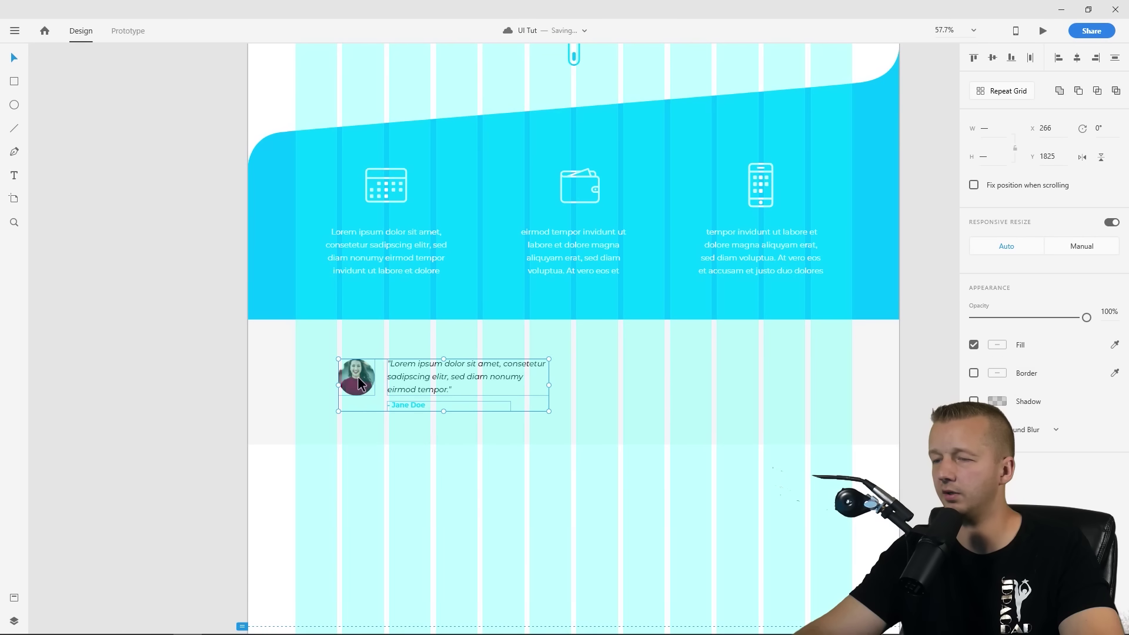
pyautogui.moveTo(357, 376); pyautogui.dragTo(349, 377)
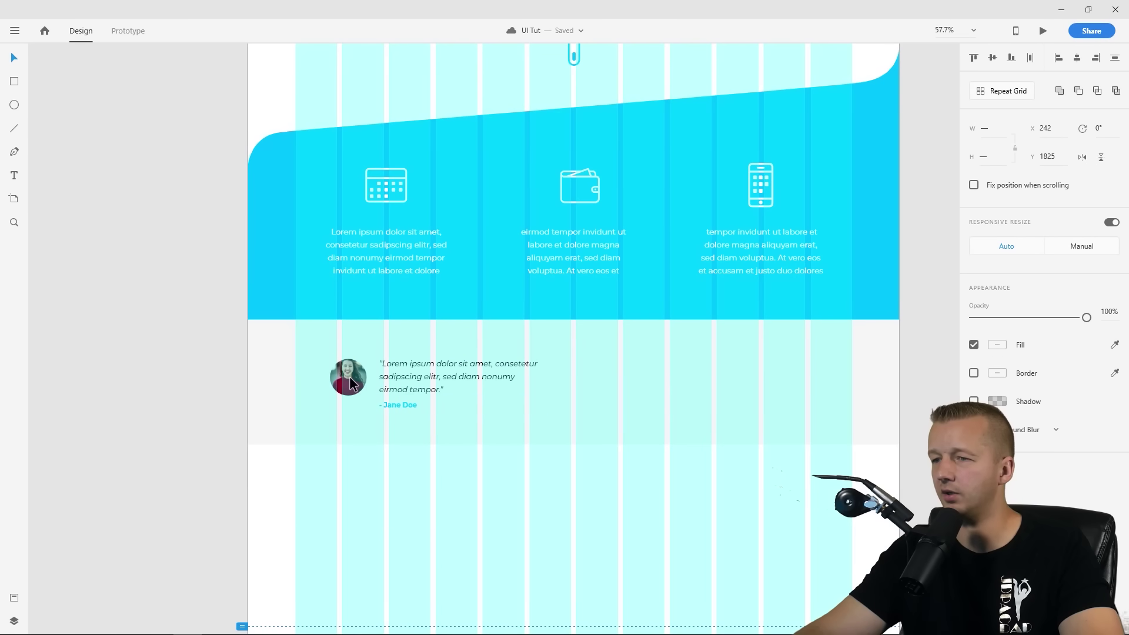
pyautogui.moveTo(350, 376); pyautogui.dragTo(349, 376)
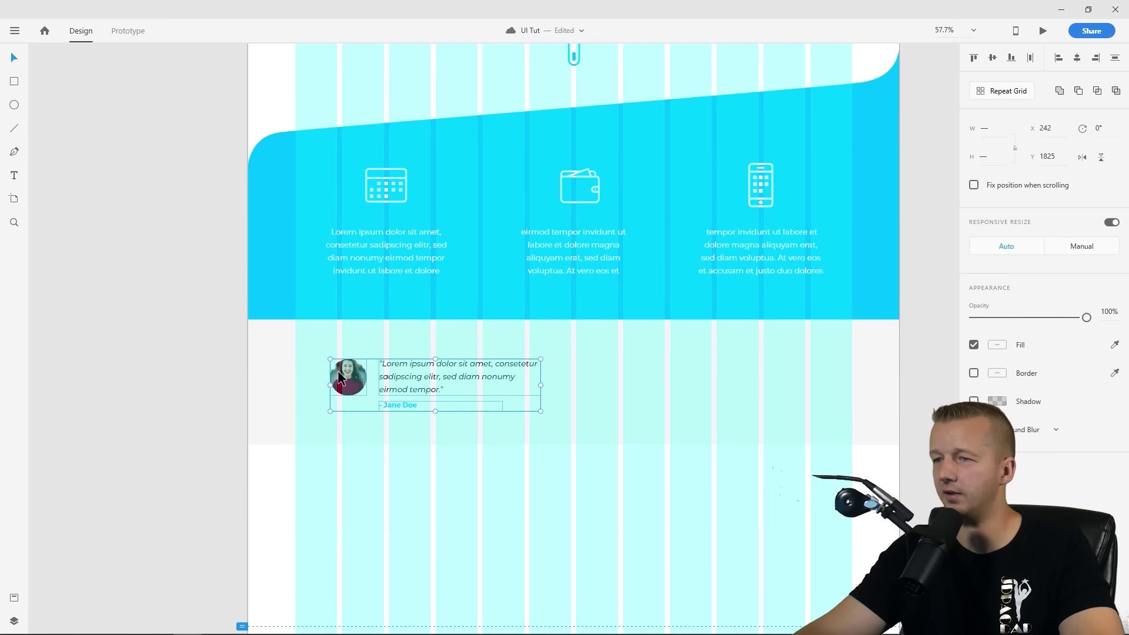
pyautogui.click(167, 360)
# Duplicate the avatar, quote and author name horizontally as a second testimonial at X 1064, keeping Y at 1825
pyautogui.click(407, 376)
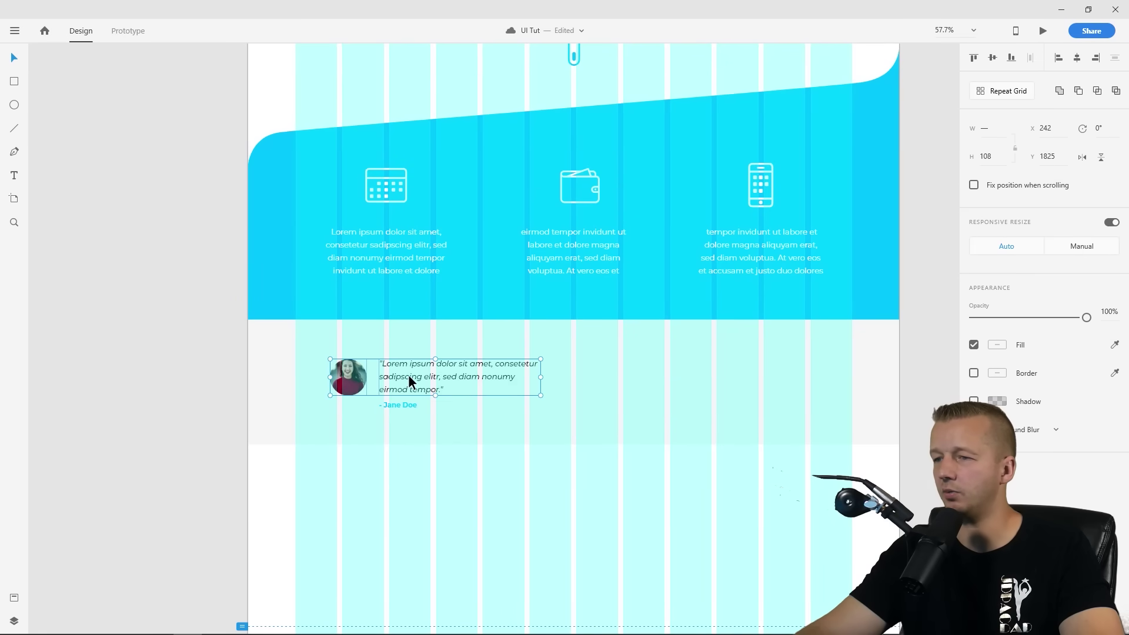
pyautogui.moveTo(415, 380); pyautogui.dragTo(683, 374)
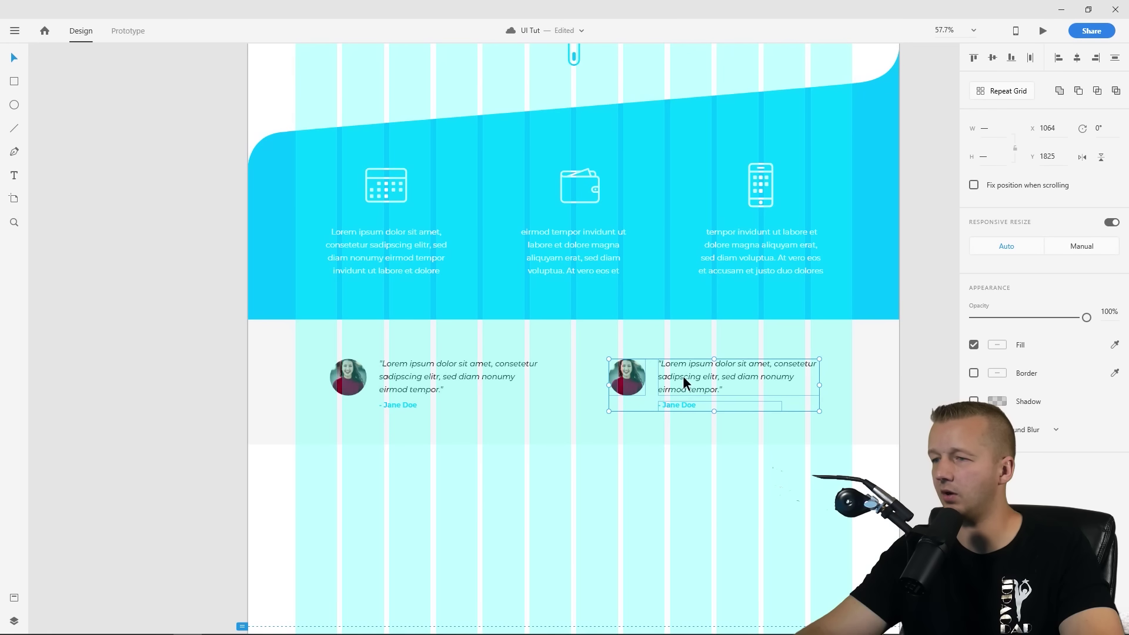
pyautogui.click(136, 351)
# Hide the layout grid on the Home artboard
pyautogui.click(302, 408)
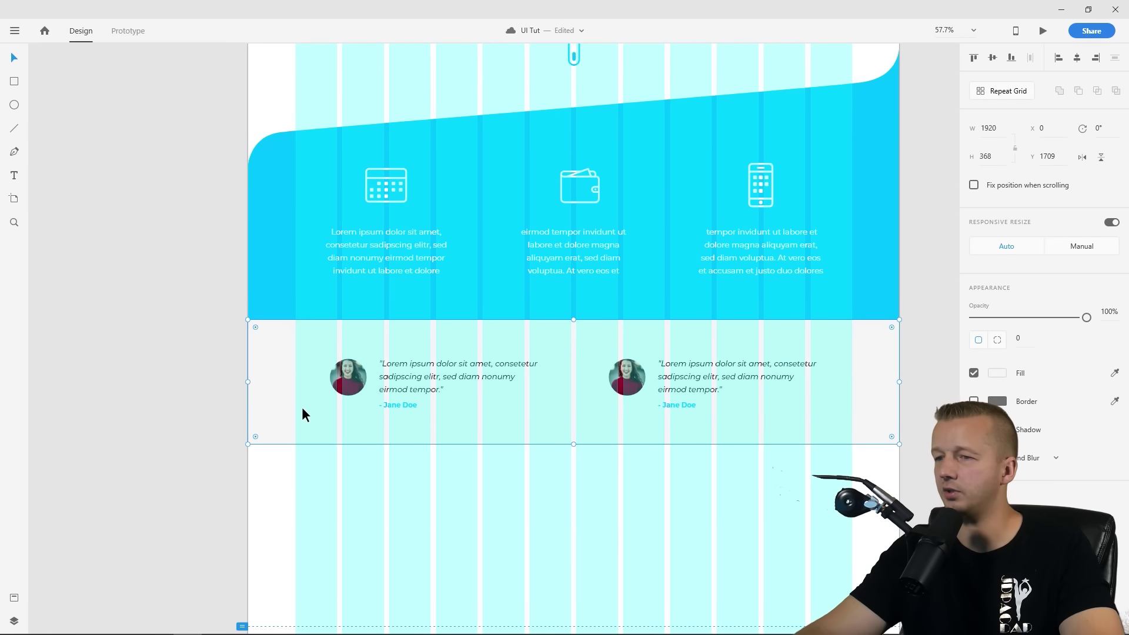
pyautogui.scroll(10, 297, 353)
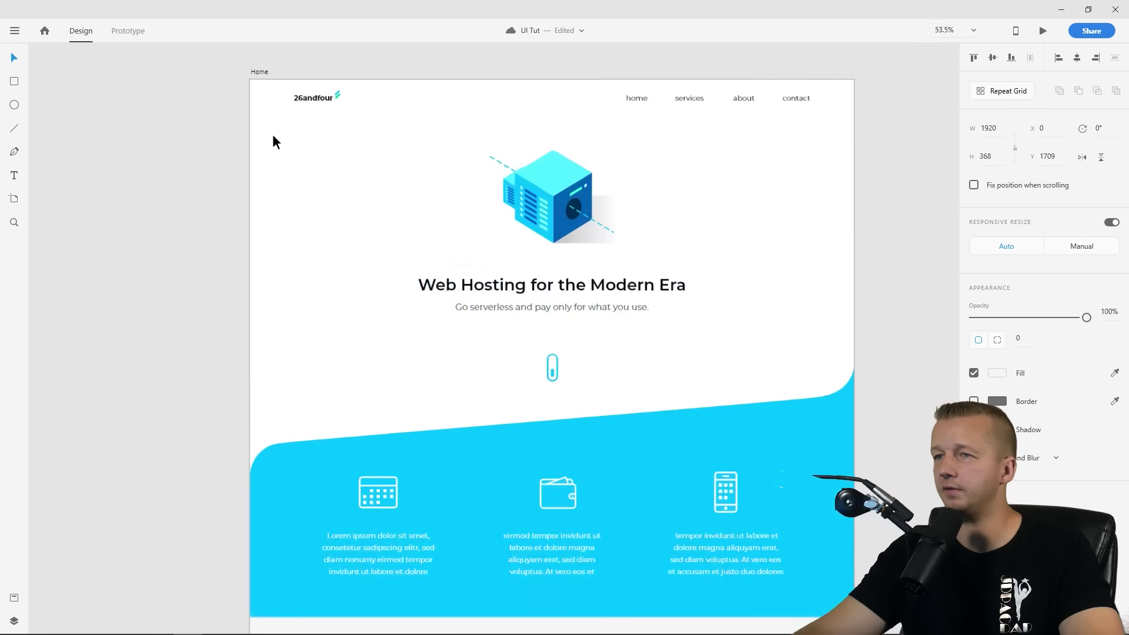
pyautogui.scroll(-3, 273, 134)
pyautogui.click(271, 96)
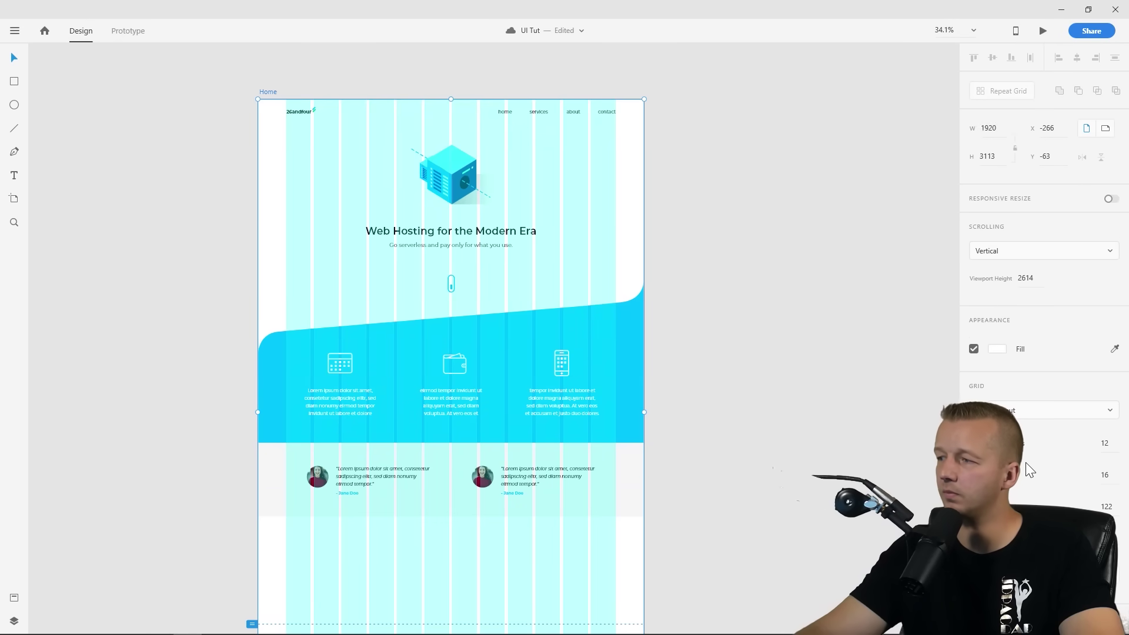
pyautogui.click(741, 411)
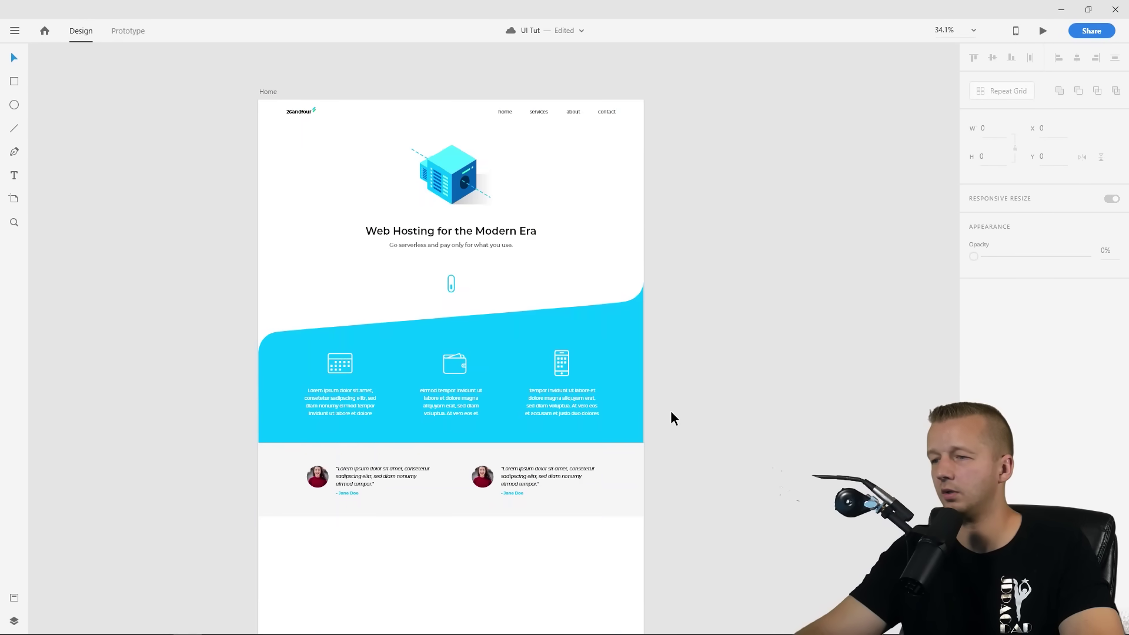
# Try to replace the second testimonial's avatar using the UI Faces plugin with the Female and Happiness filters, ages 18 to 40
pyautogui.scroll(2, 674, 461)
pyautogui.moveTo(674, 461); pyautogui.dragTo(840, 319)
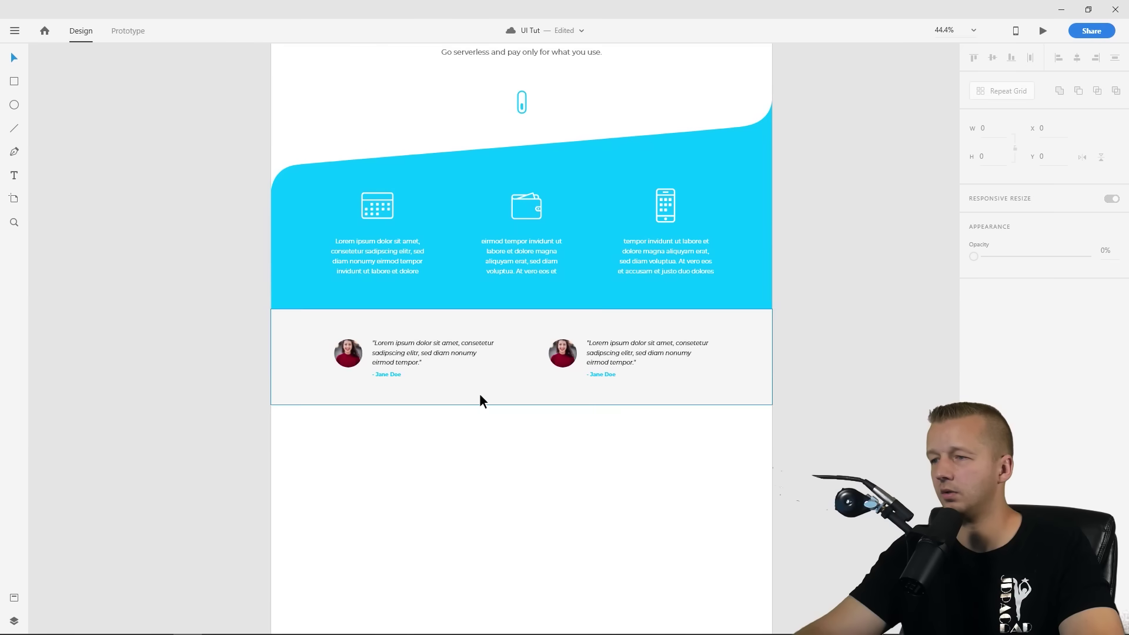
pyautogui.doubleClick(562, 357)
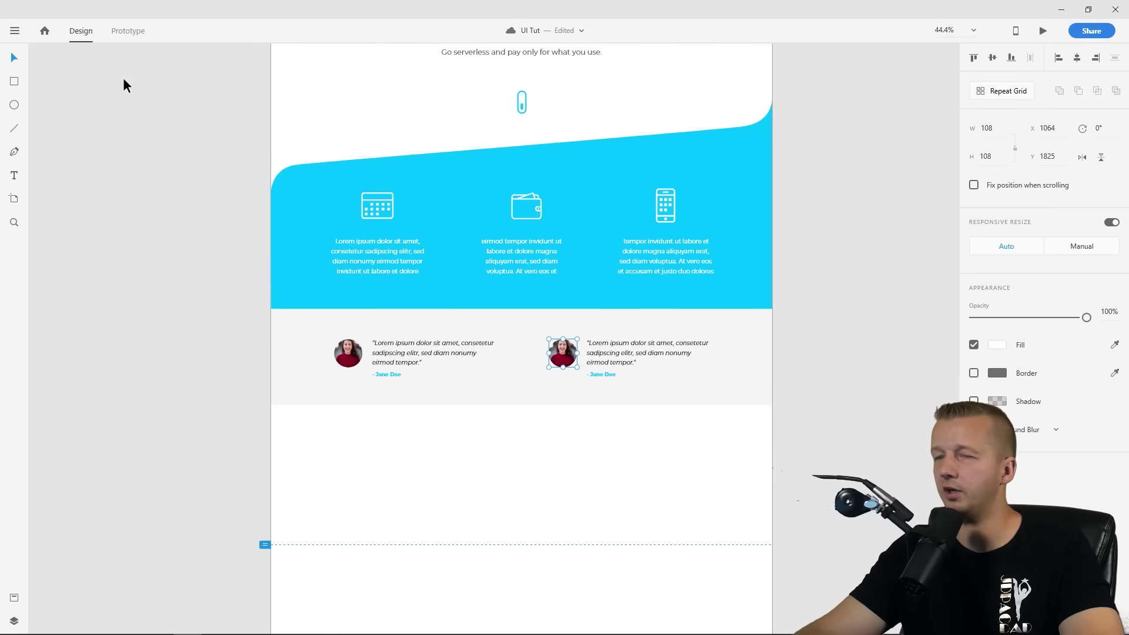
pyautogui.click(14, 32)
pyautogui.moveTo(67, 461)
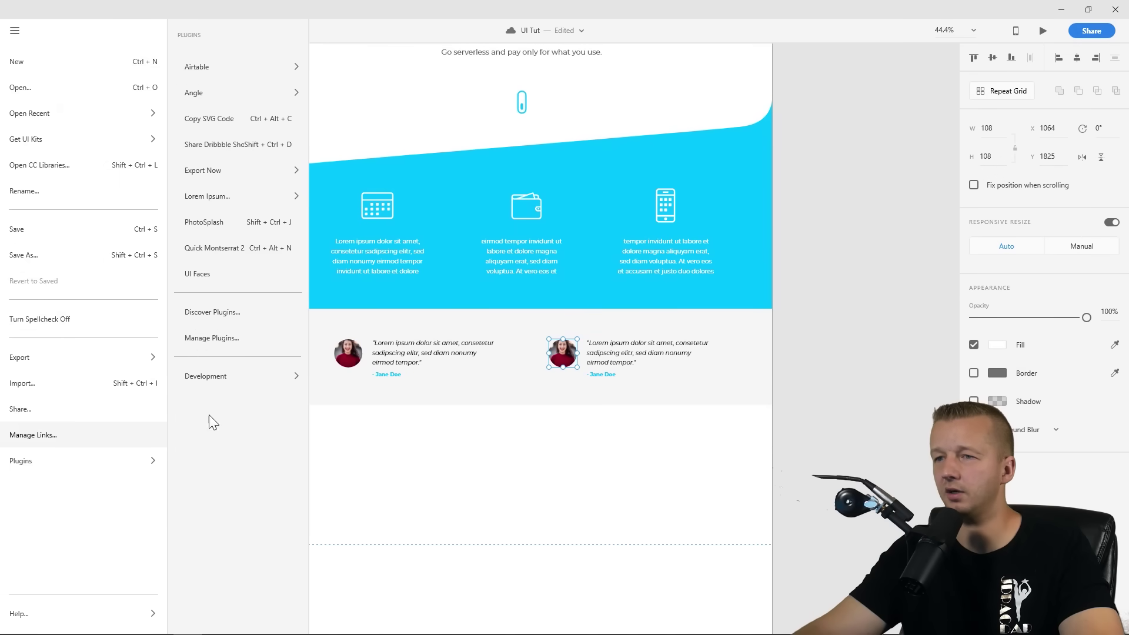
pyautogui.click(248, 272)
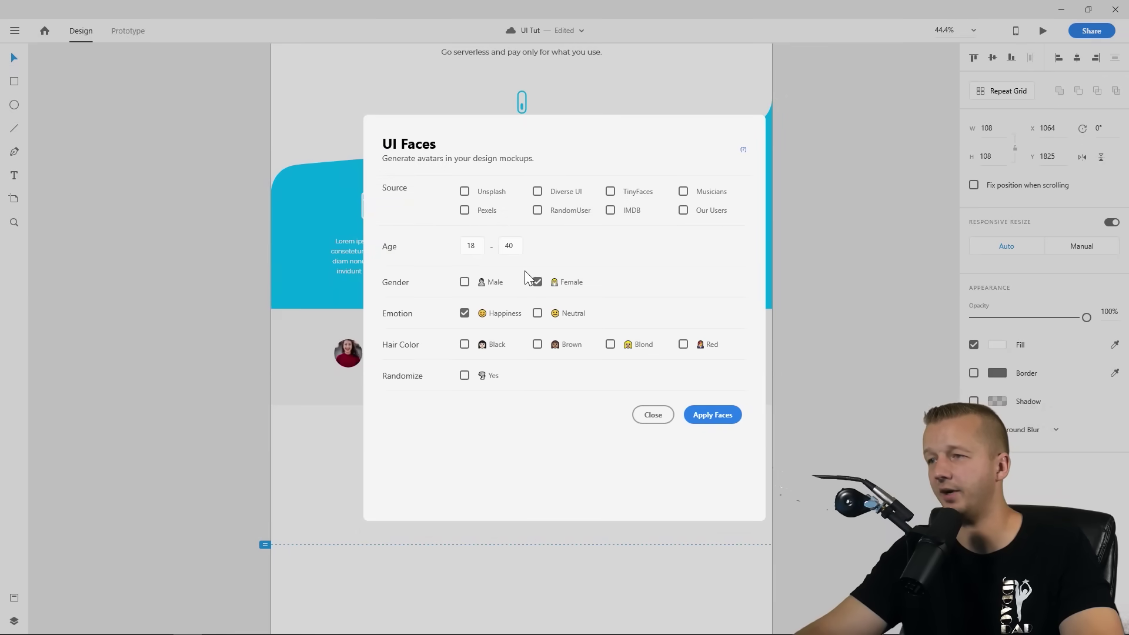
pyautogui.click(713, 415)
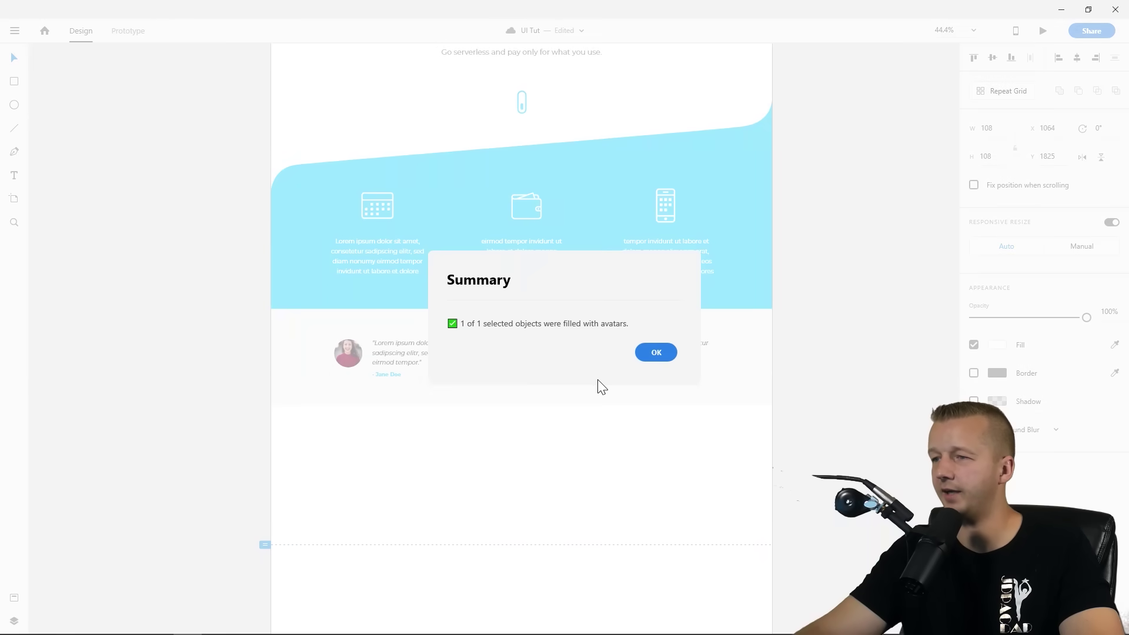
pyautogui.click(656, 353)
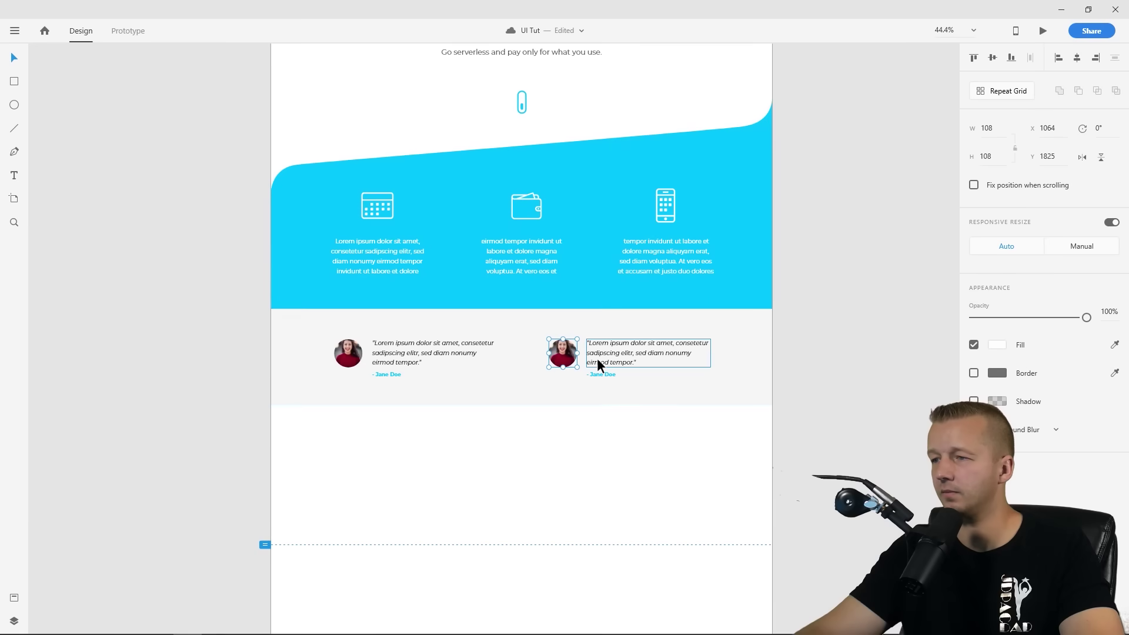
# Replace the second testimonial's avatar with a happy male face from the UI Faces plugin, clearing the Female filter
pyautogui.click(13, 30)
pyautogui.moveTo(68, 357)
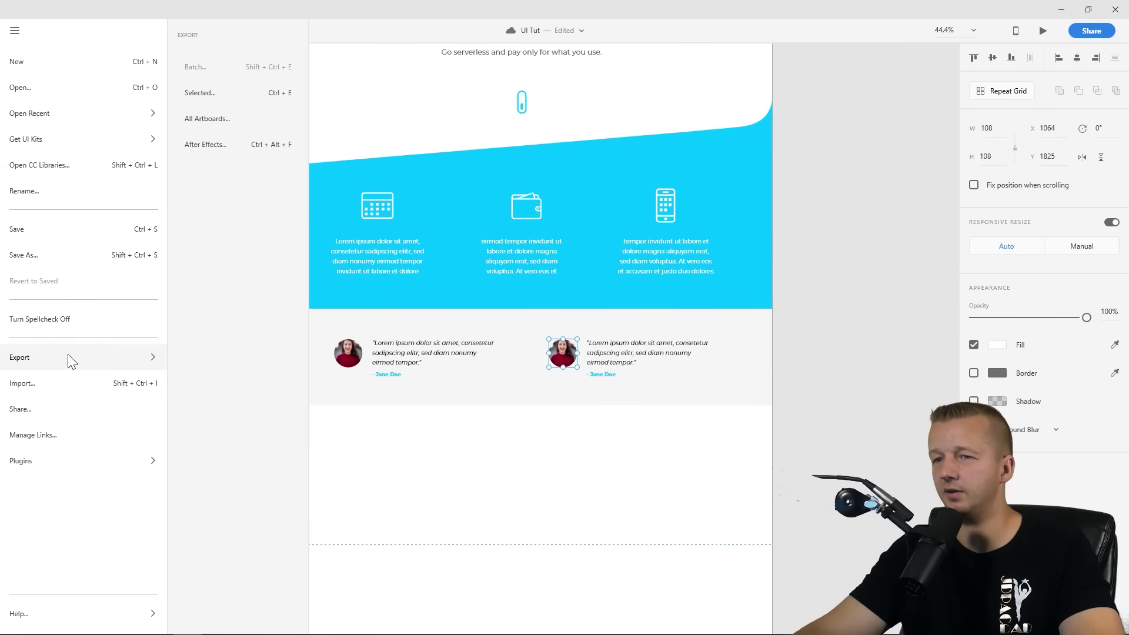
pyautogui.moveTo(56, 458)
pyautogui.click(216, 271)
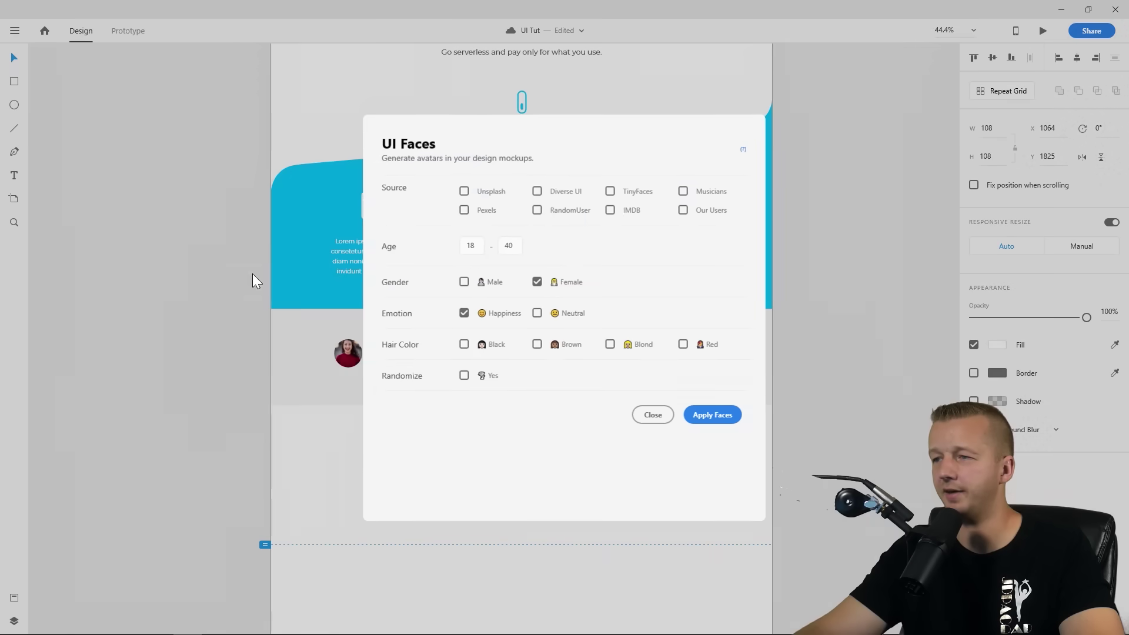
pyautogui.click(464, 282)
pyautogui.click(538, 282)
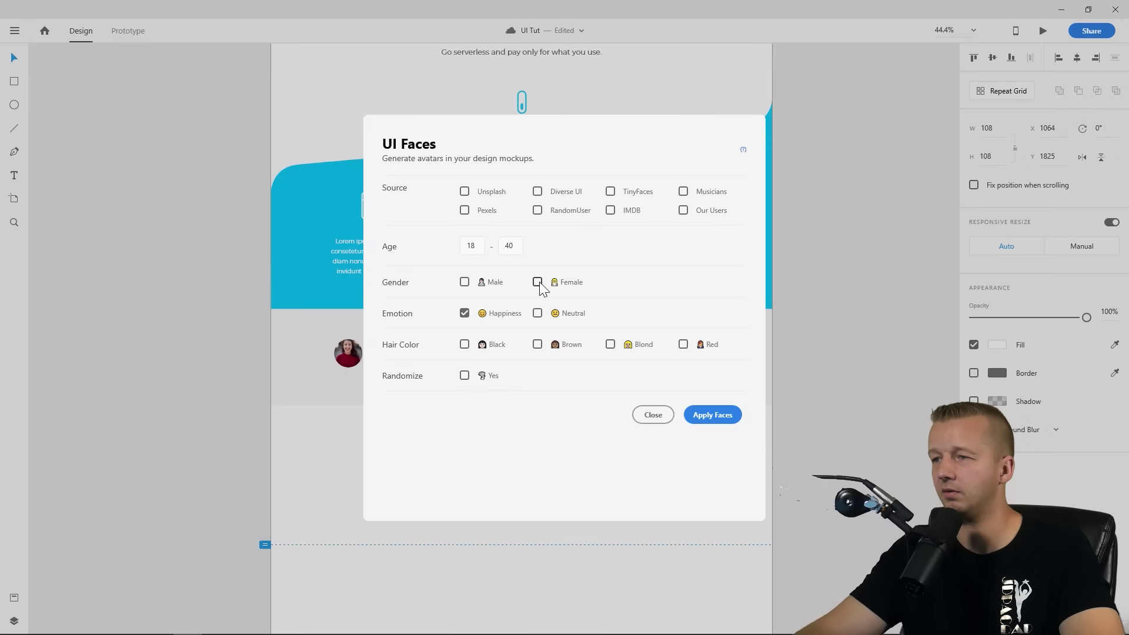
pyautogui.click(716, 411)
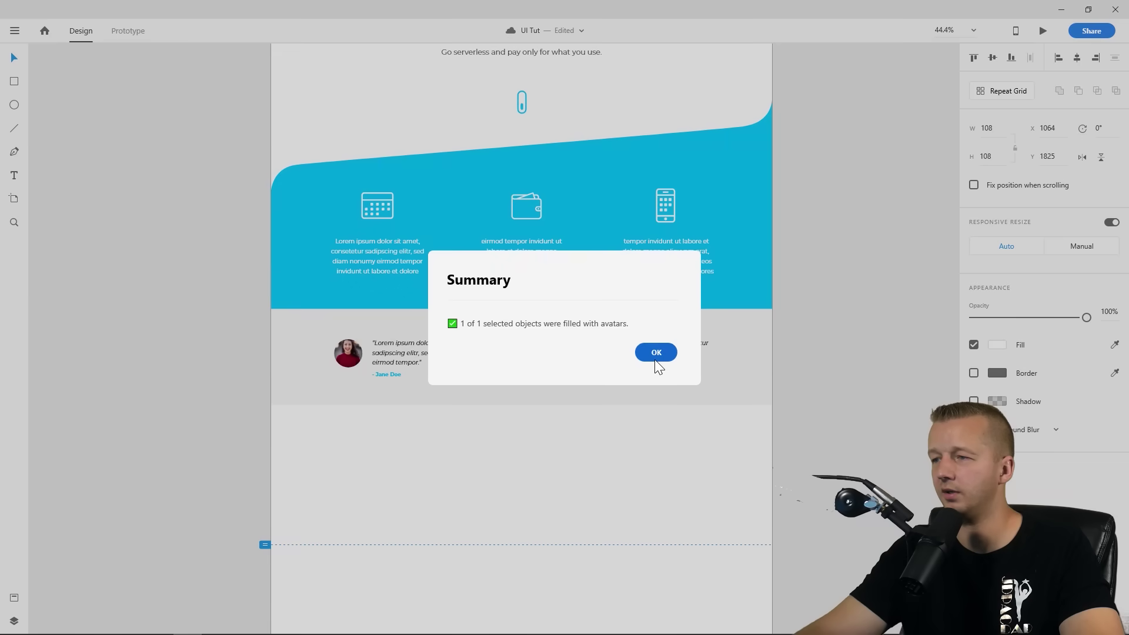
pyautogui.click(656, 352)
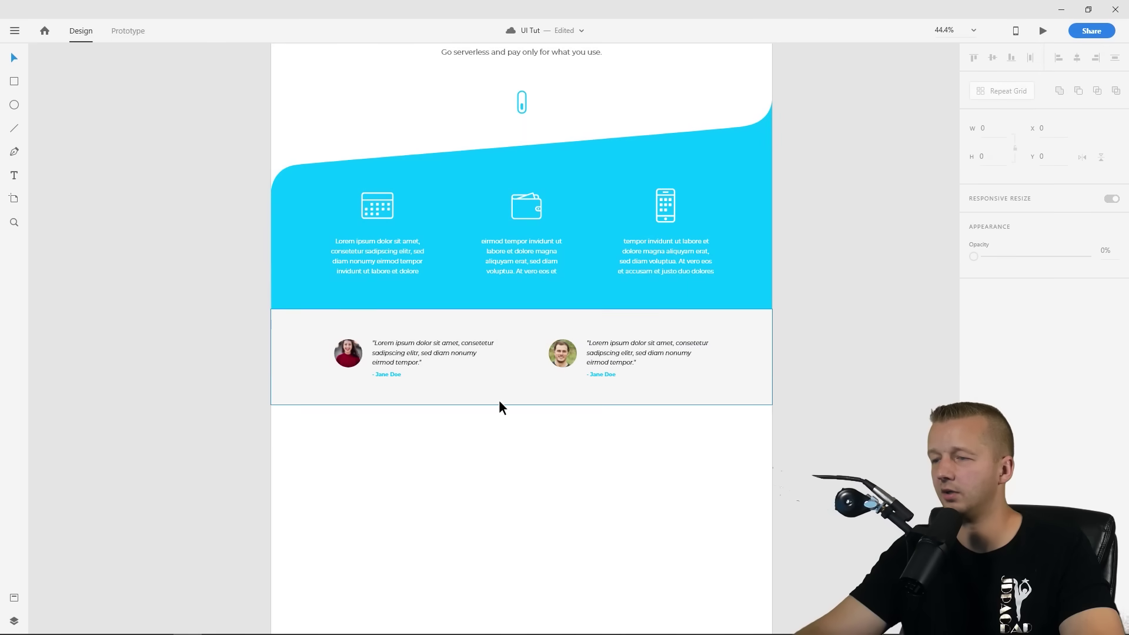
pyautogui.scroll(3, 511, 443)
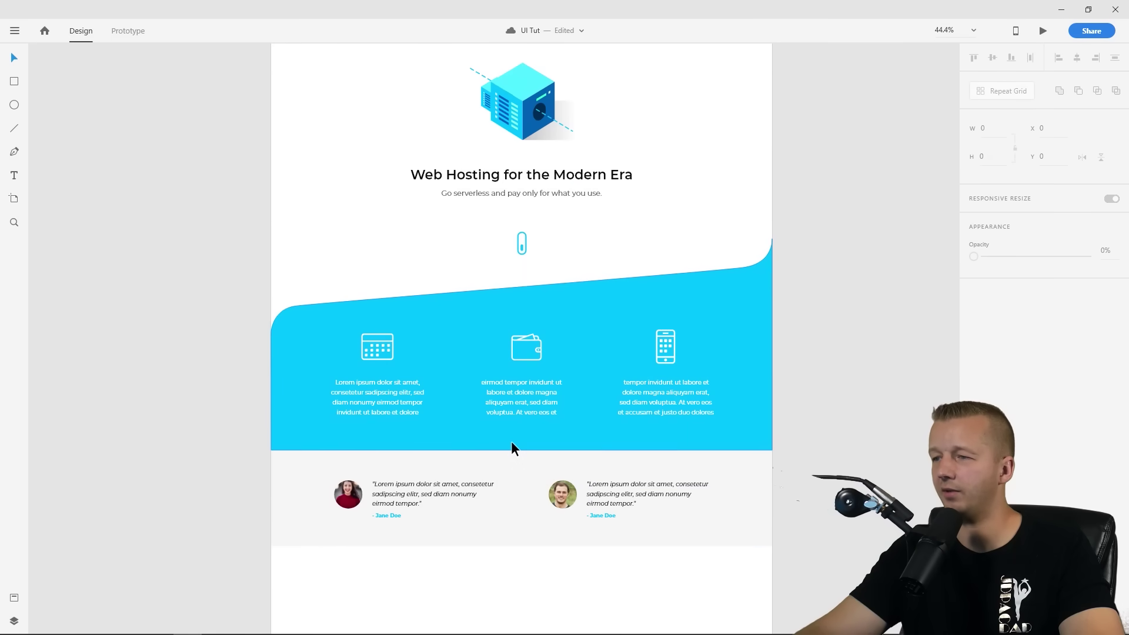
pyautogui.scroll(-2, 510, 446)
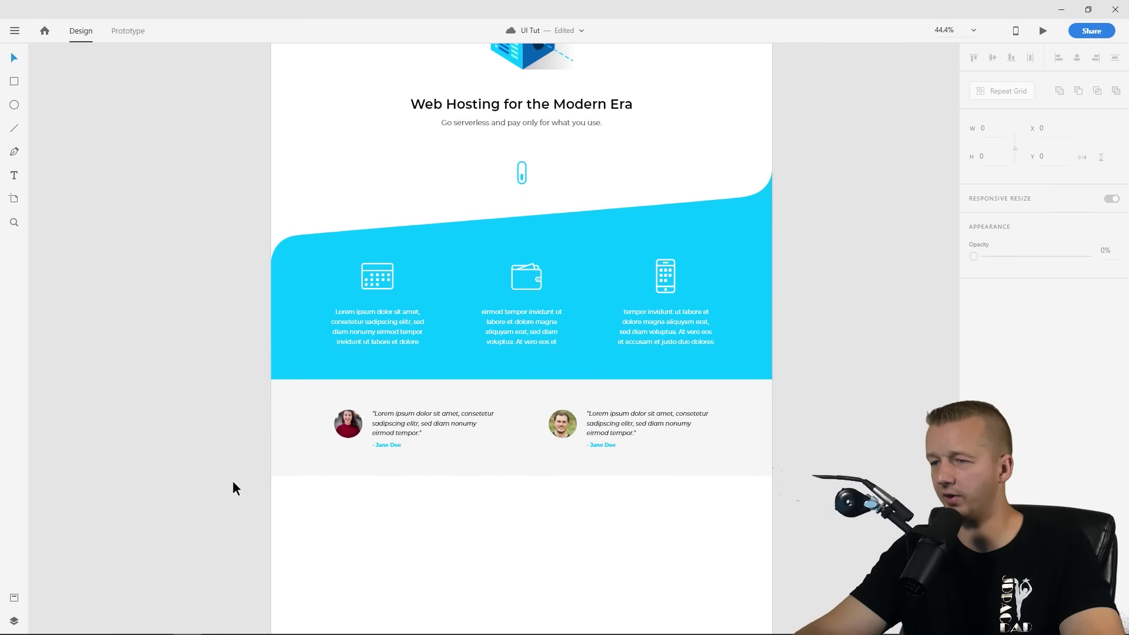
pyautogui.scroll(3, 176, 474)
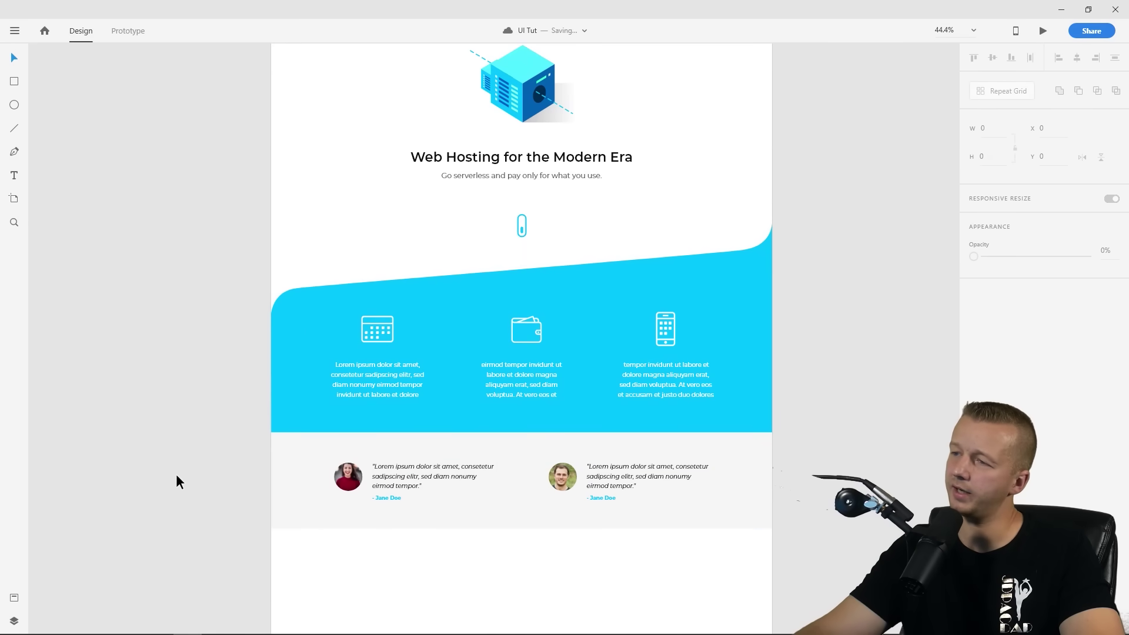
pyautogui.scroll(-1, 181, 474)
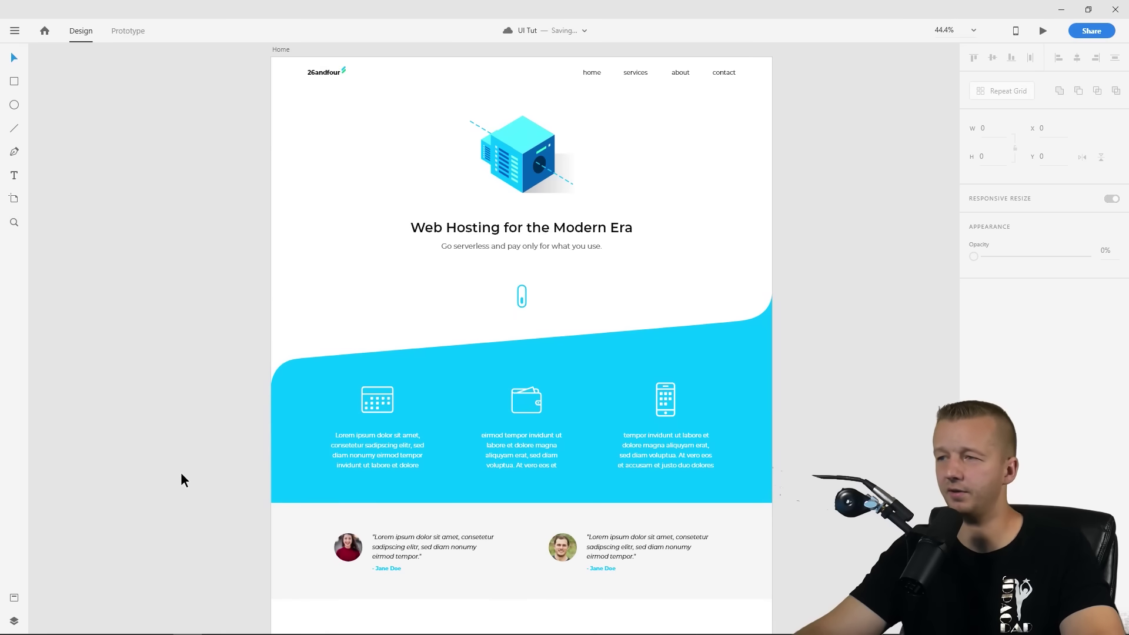
pyautogui.scroll(-4, 211, 380)
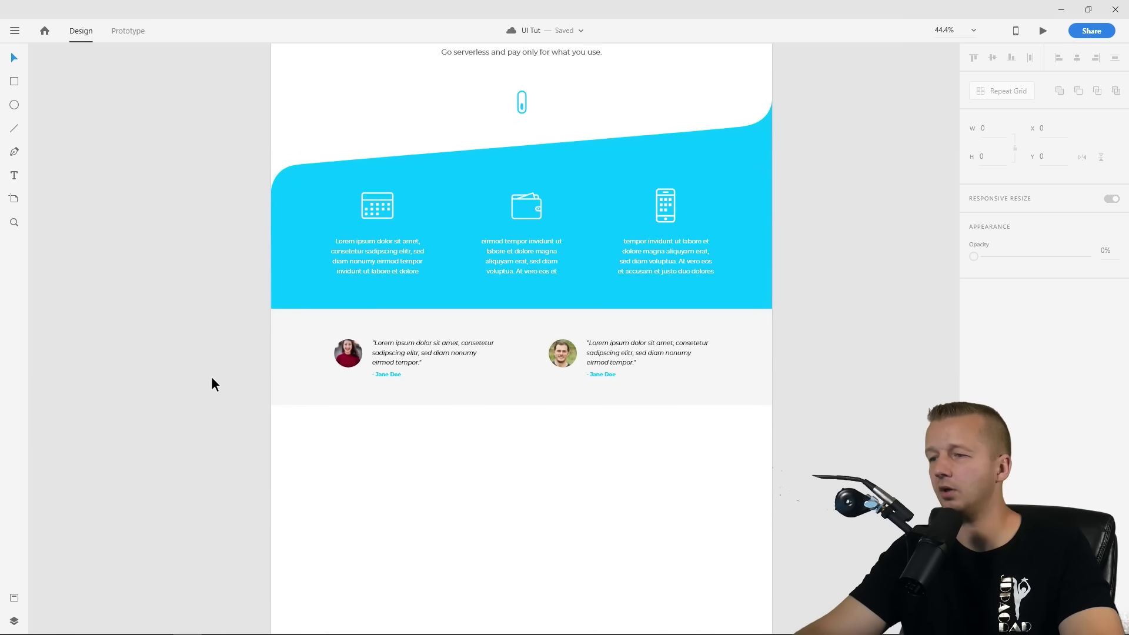
# Add the text "Start your free trial now!" in the white area below the grey testimonial section
pyautogui.scroll(-1, 212, 379)
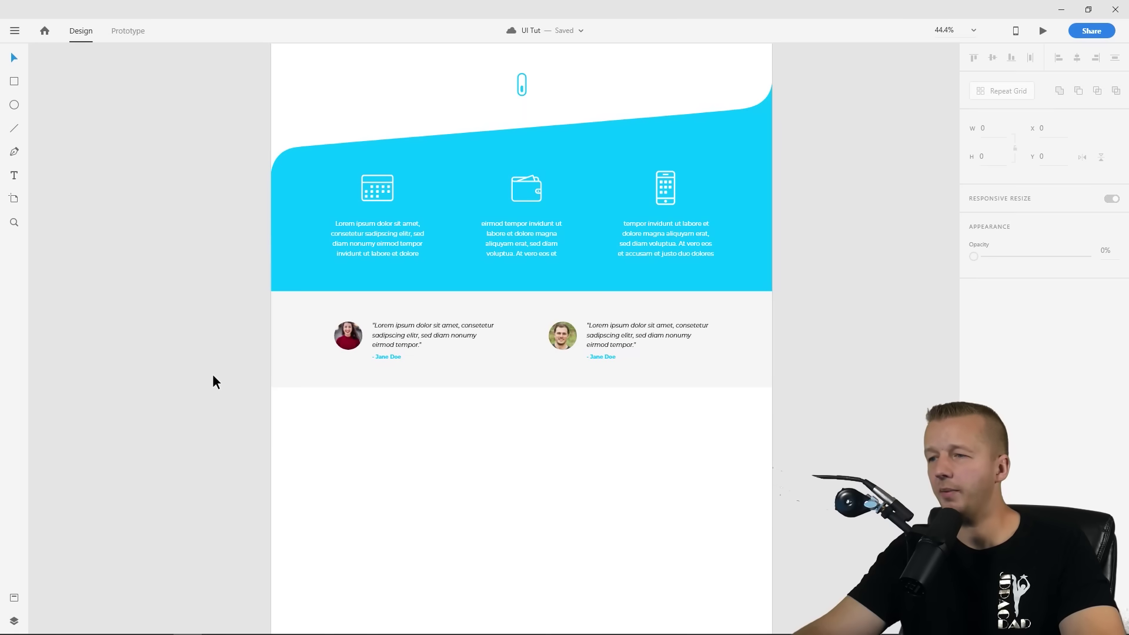
pyautogui.moveTo(628, 427); pyautogui.dragTo(531, 457)
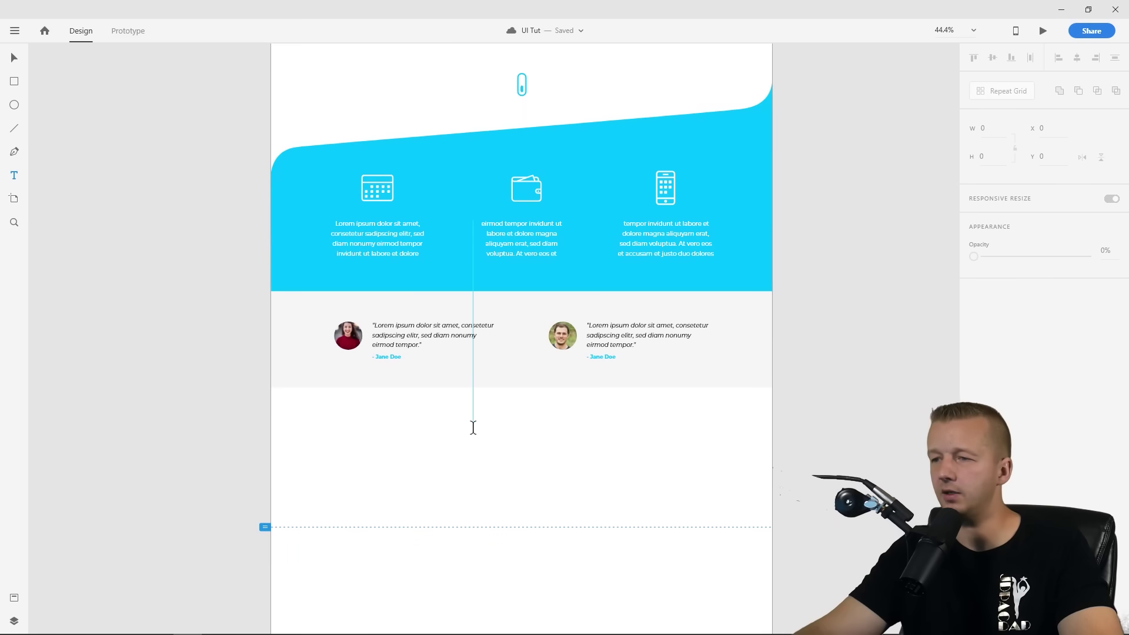
pyautogui.click(396, 431)
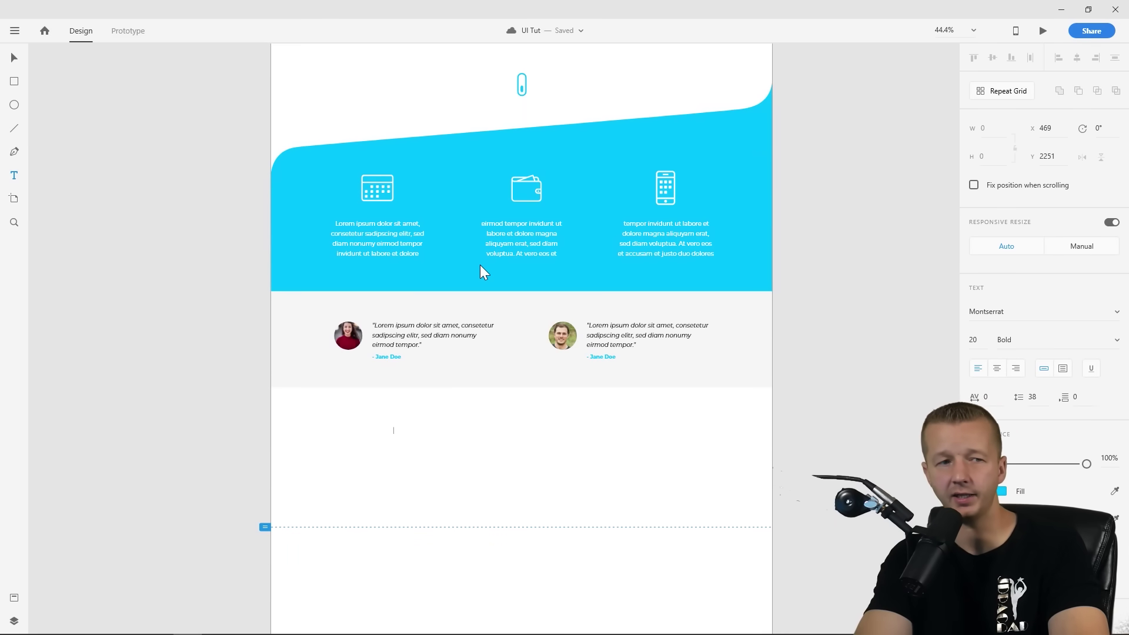
pyautogui.write('Start your free trial now!')
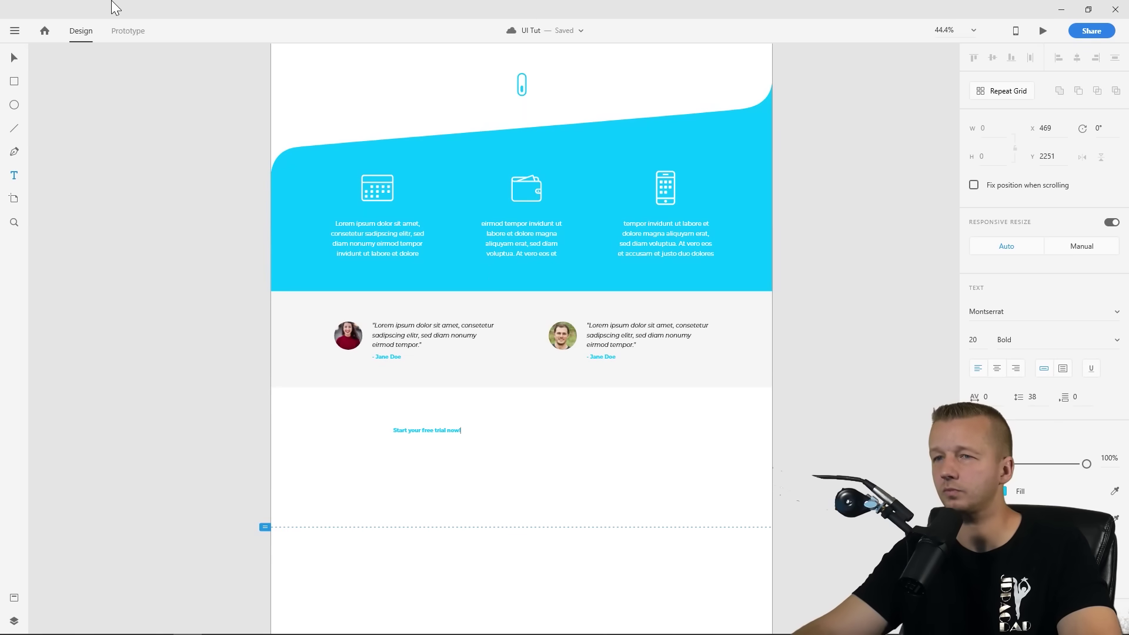
pyautogui.click(14, 58)
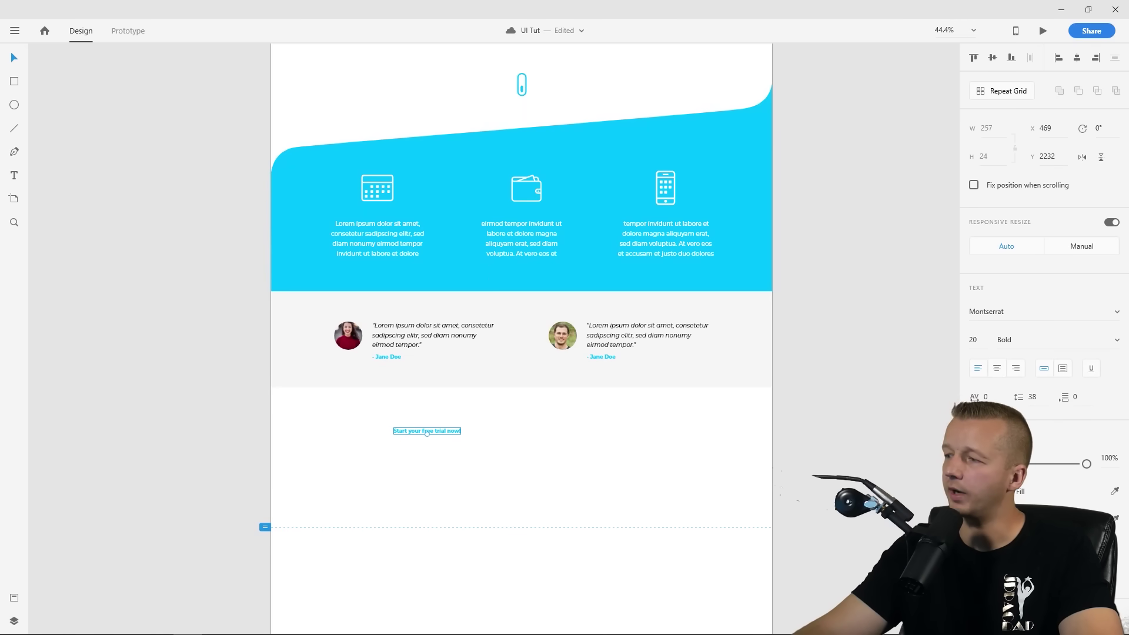
# Style the "Start your free trial now!" text in black (#000000) with the Regular weight and a font size of 48
pyautogui.click(978, 491)
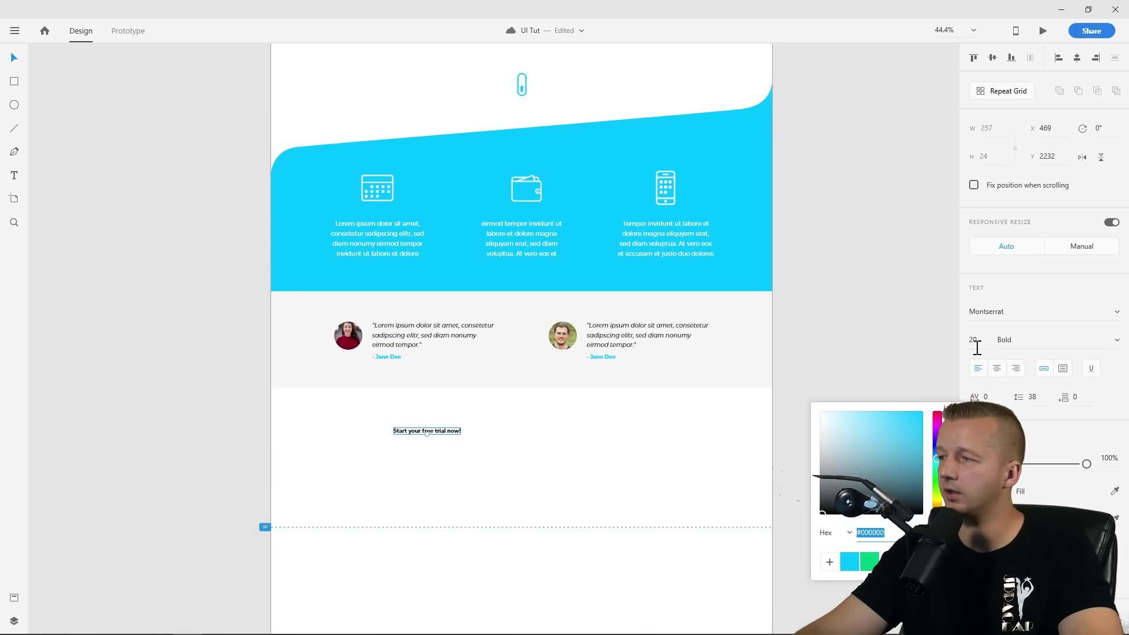
pyautogui.click(1012, 340)
pyautogui.scroll(3, 1046, 381)
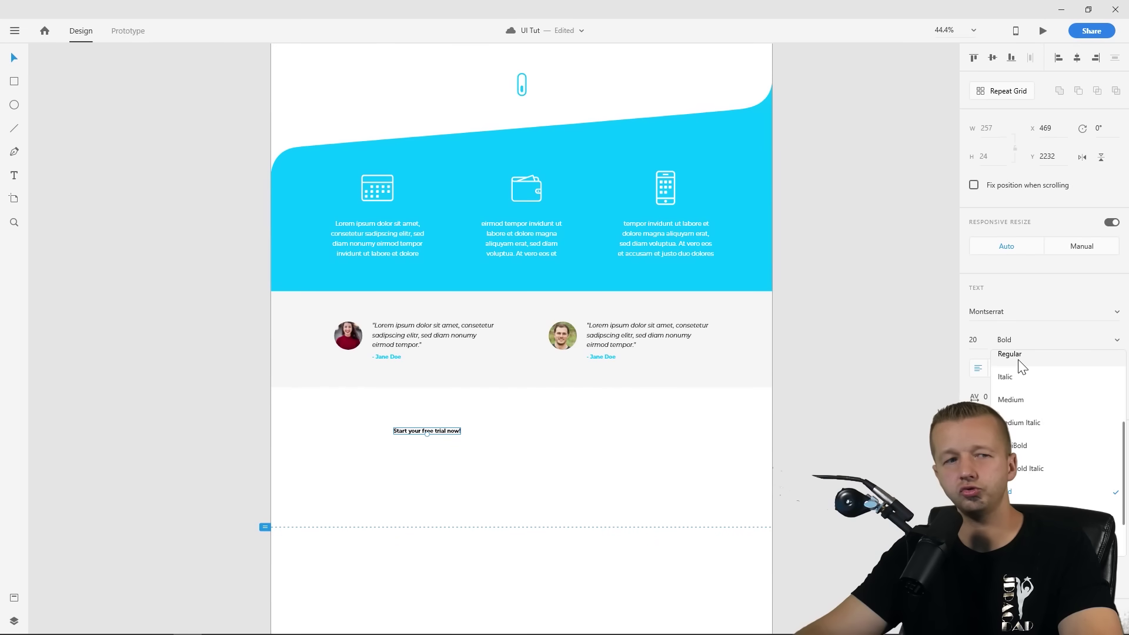
pyautogui.click(1019, 360)
pyautogui.moveTo(981, 339); pyautogui.dragTo(983, 251)
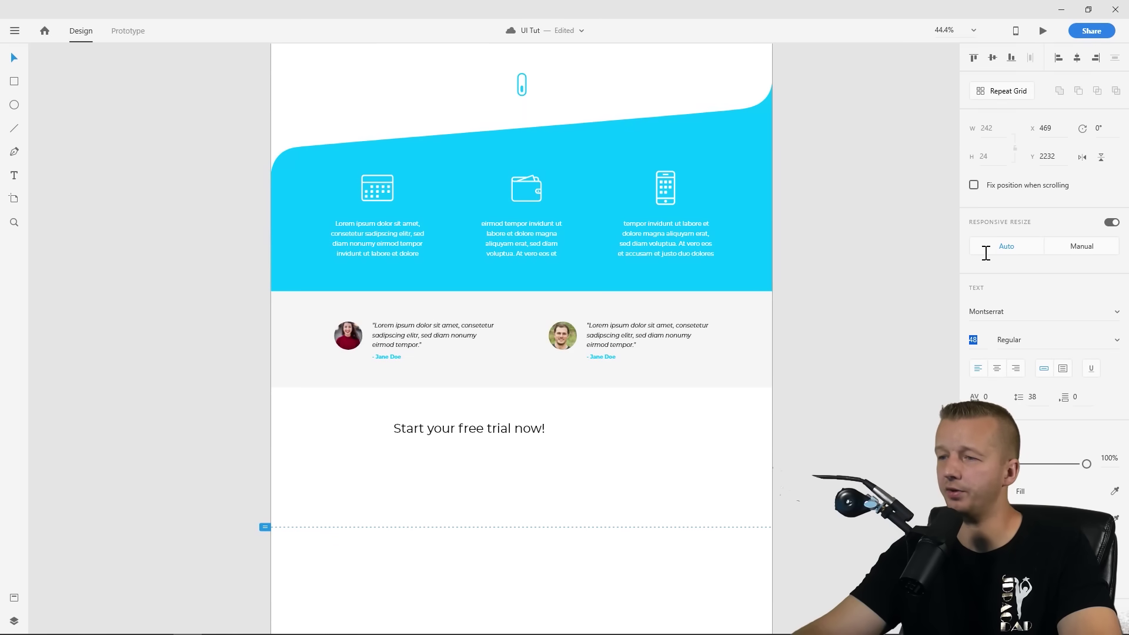
# Move the "Start your free trial now!" headline to about X 346, Y 2231, leaving room for a button beside it
pyautogui.moveTo(493, 431); pyautogui.dragTo(463, 436)
pyautogui.click(548, 468)
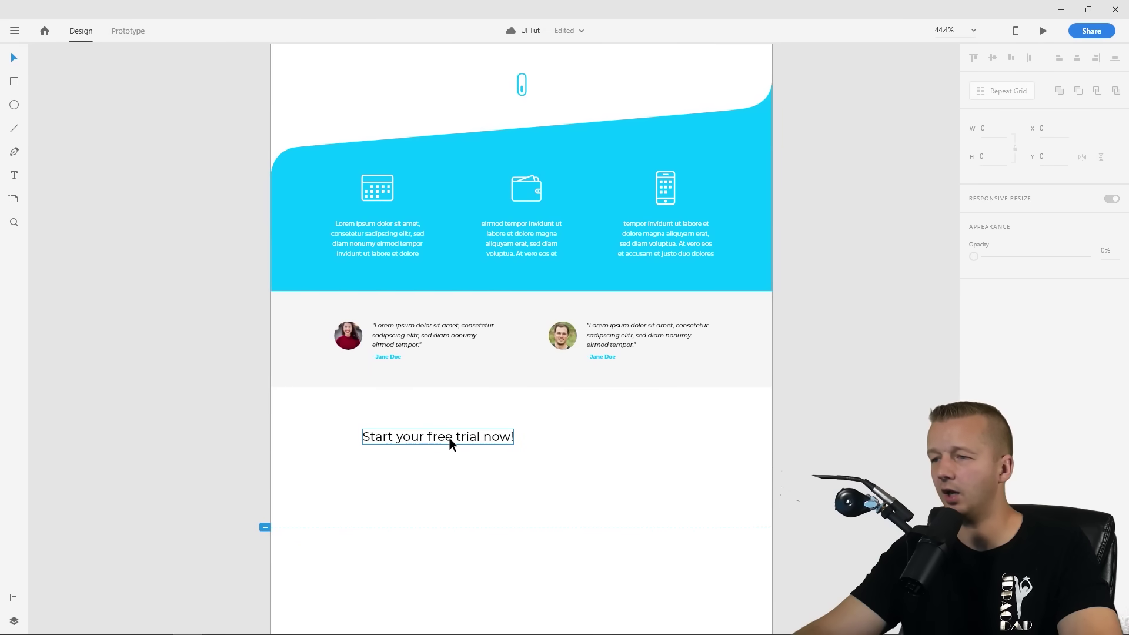
pyautogui.moveTo(449, 437); pyautogui.dragTo(523, 421)
pyautogui.click(479, 444)
pyautogui.moveTo(425, 440); pyautogui.dragTo(597, 478)
pyautogui.moveTo(529, 429); pyautogui.dragTo(453, 440)
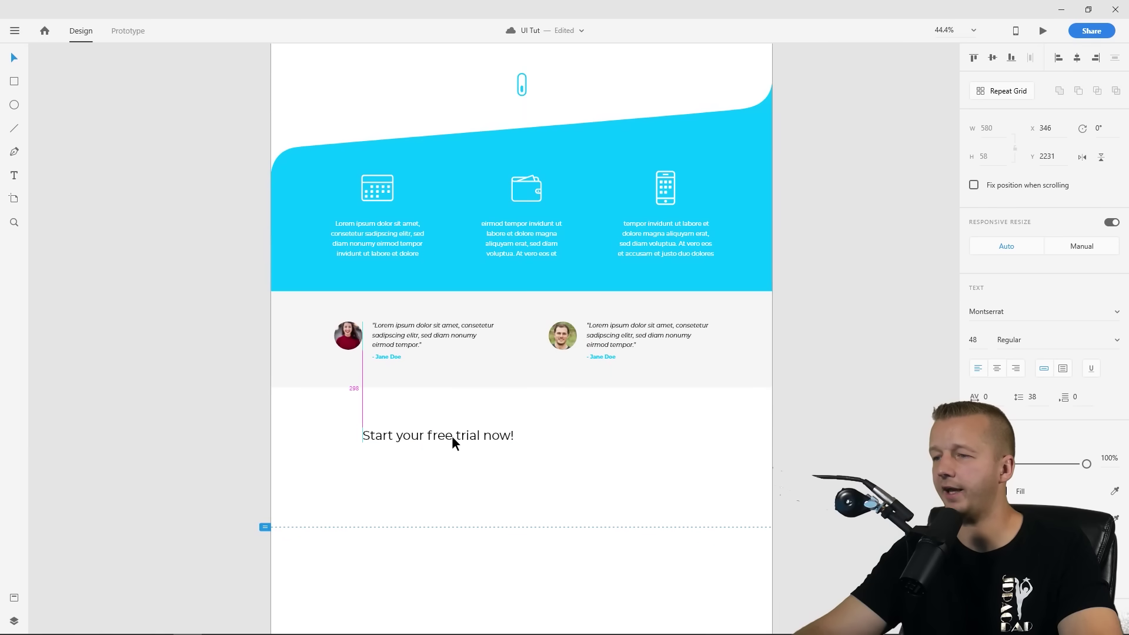
pyautogui.moveTo(529, 420); pyautogui.dragTo(640, 454)
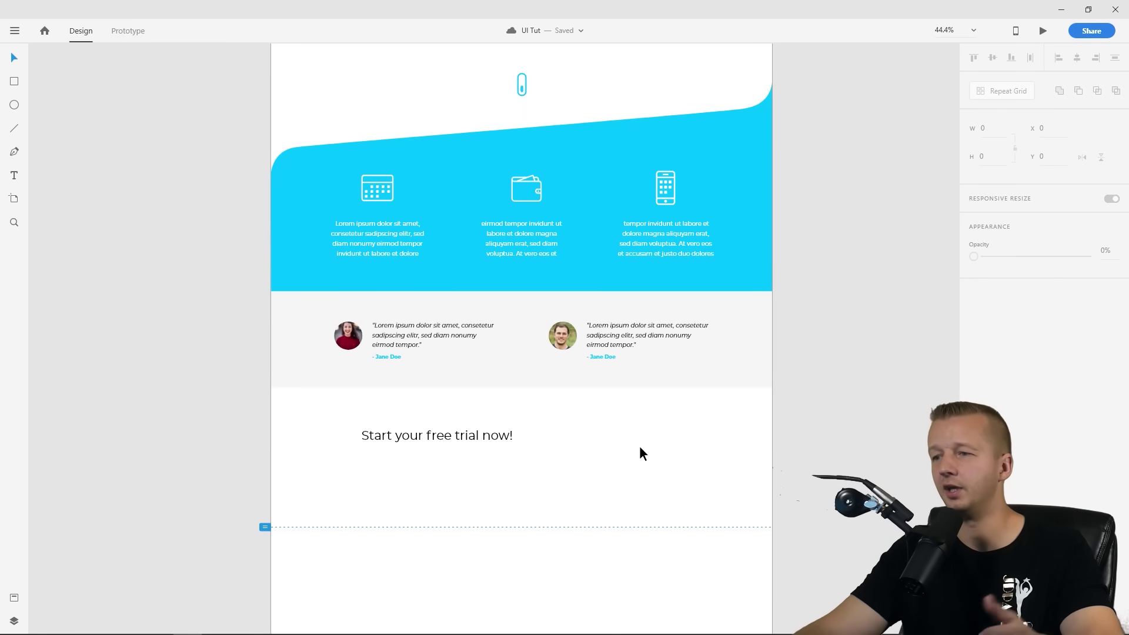
pyautogui.moveTo(642, 447)
pyautogui.mouseDown()
pyautogui.moveTo(524, 417)
pyautogui.moveTo(658, 449)
pyautogui.mouseUp()
pyautogui.press('Escape')
pyautogui.click(434, 436)
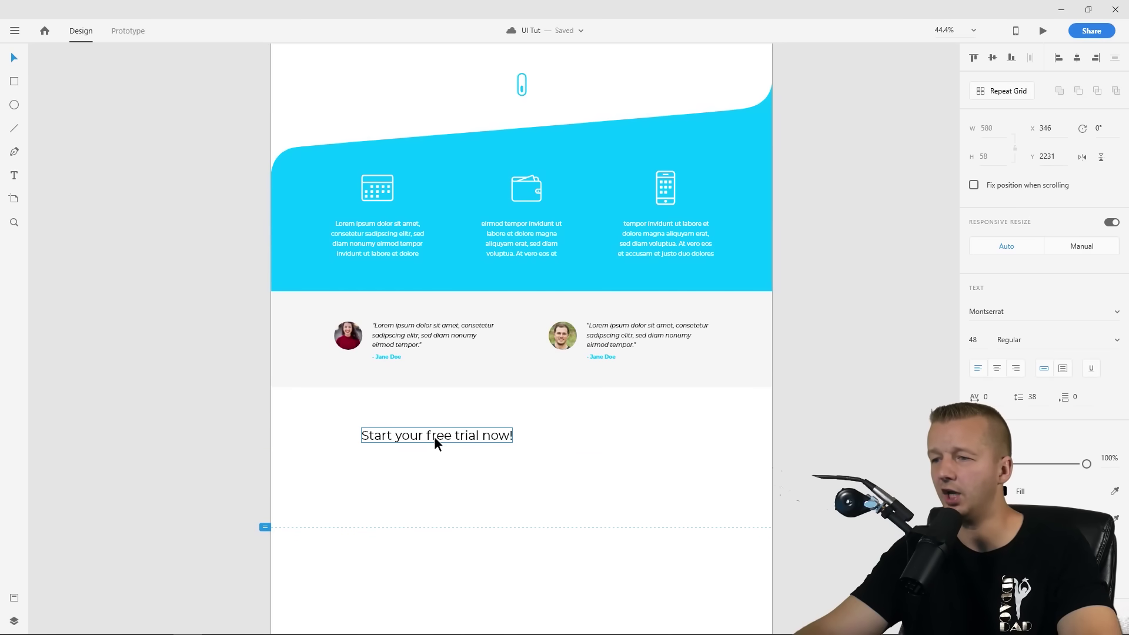
pyautogui.press('Escape')
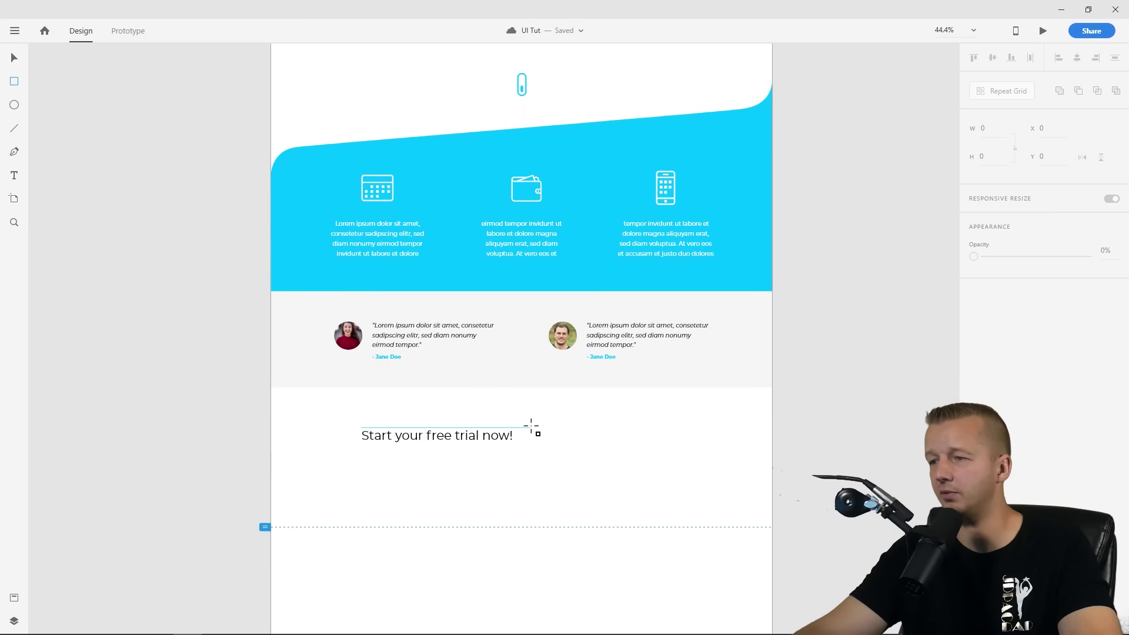
# Draw a borderless rectangle about 459 by 99 beside the free trial headline and fill it with the saved green swatch
pyautogui.moveTo(535, 424); pyautogui.dragTo(657, 450)
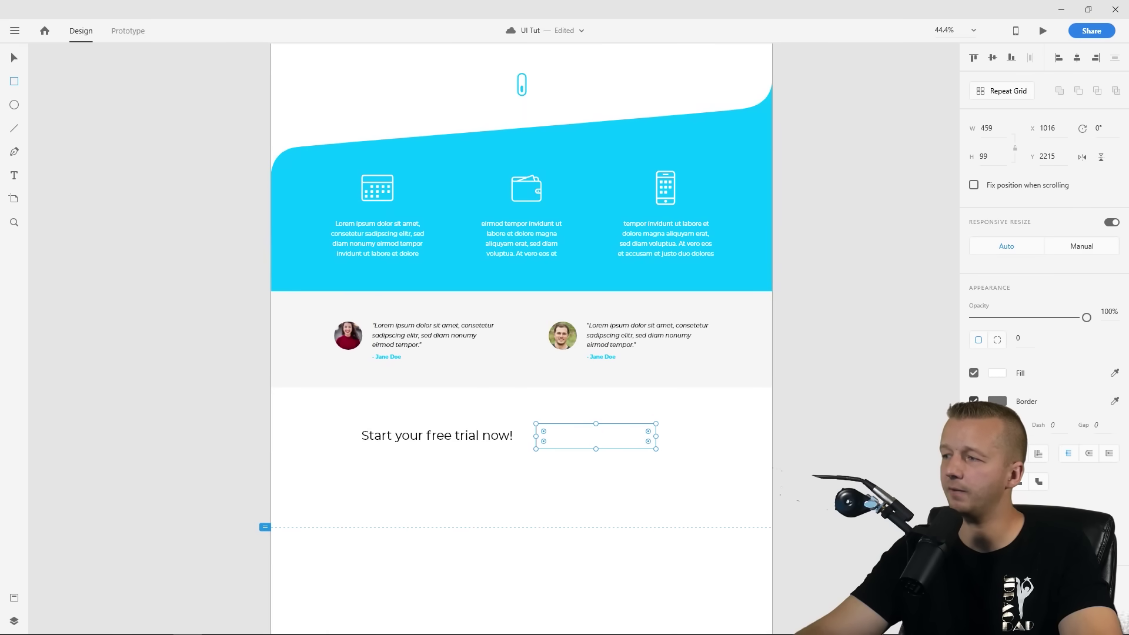
pyautogui.click(974, 401)
pyautogui.click(994, 373)
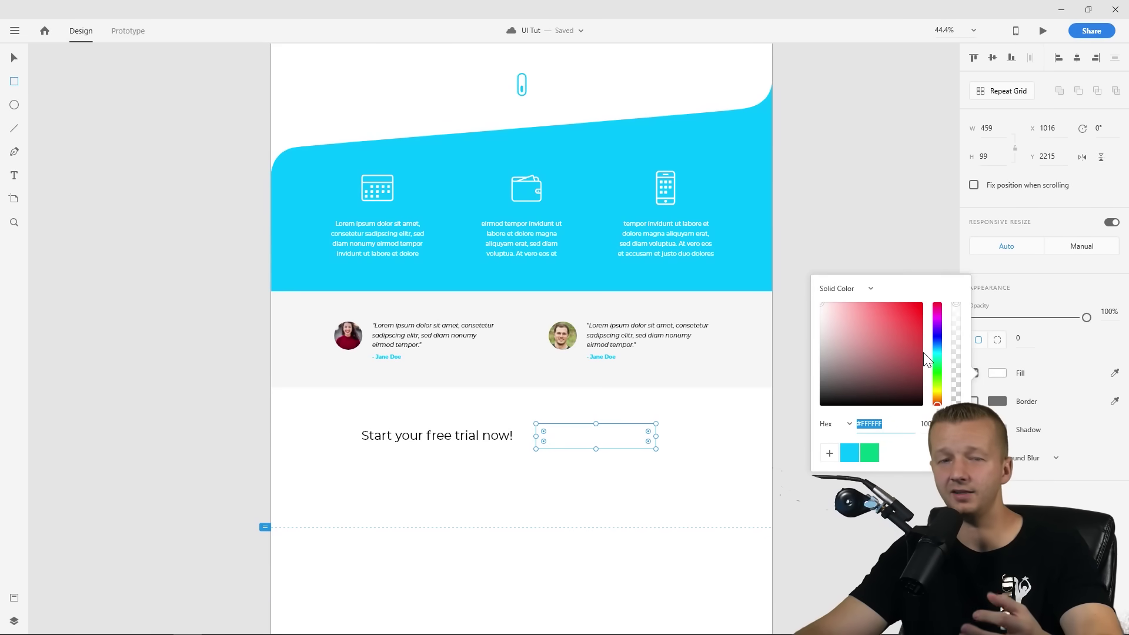
pyautogui.click(850, 452)
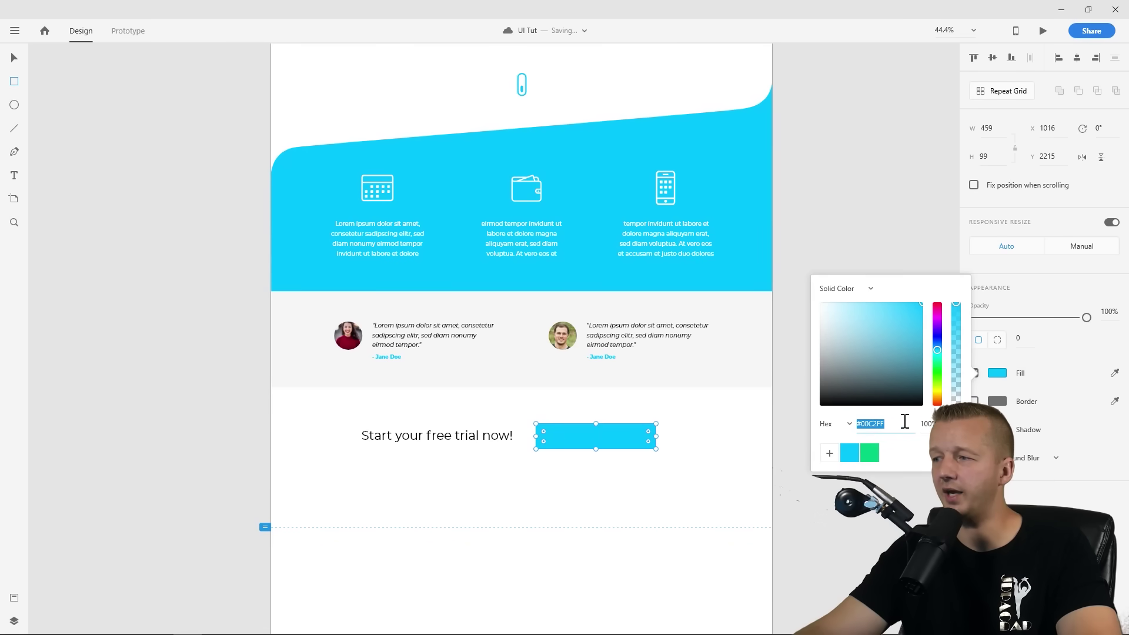
pyautogui.click(869, 453)
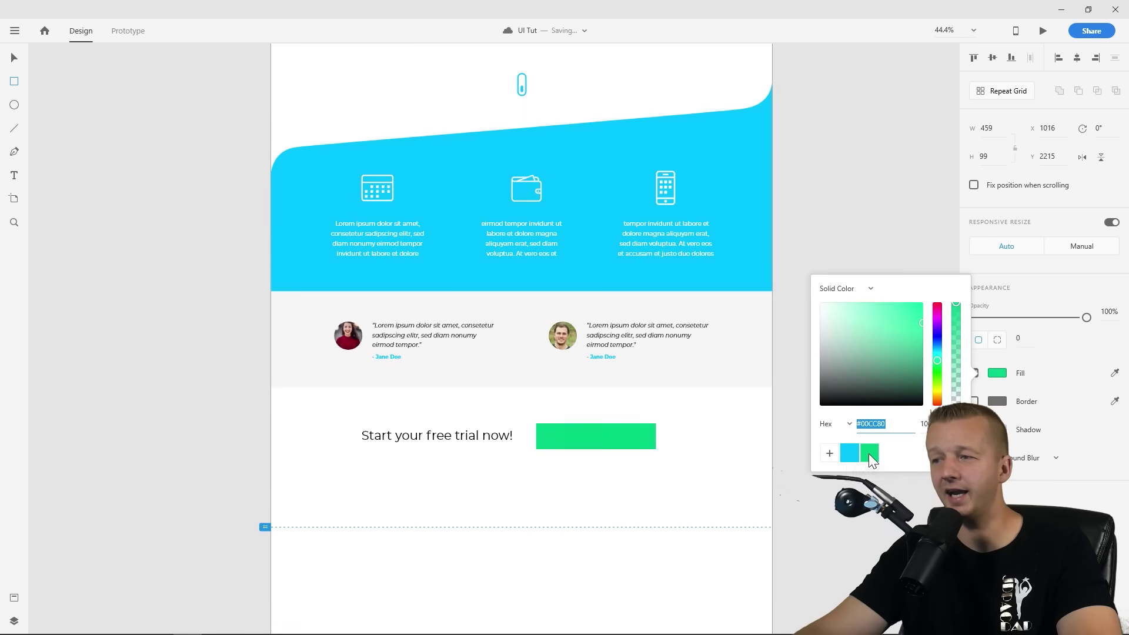
pyautogui.click(14, 59)
pyautogui.click(177, 246)
# Round the green button's corners to a radius of 50 and nudge it up slightly in line with the headline
pyautogui.click(621, 433)
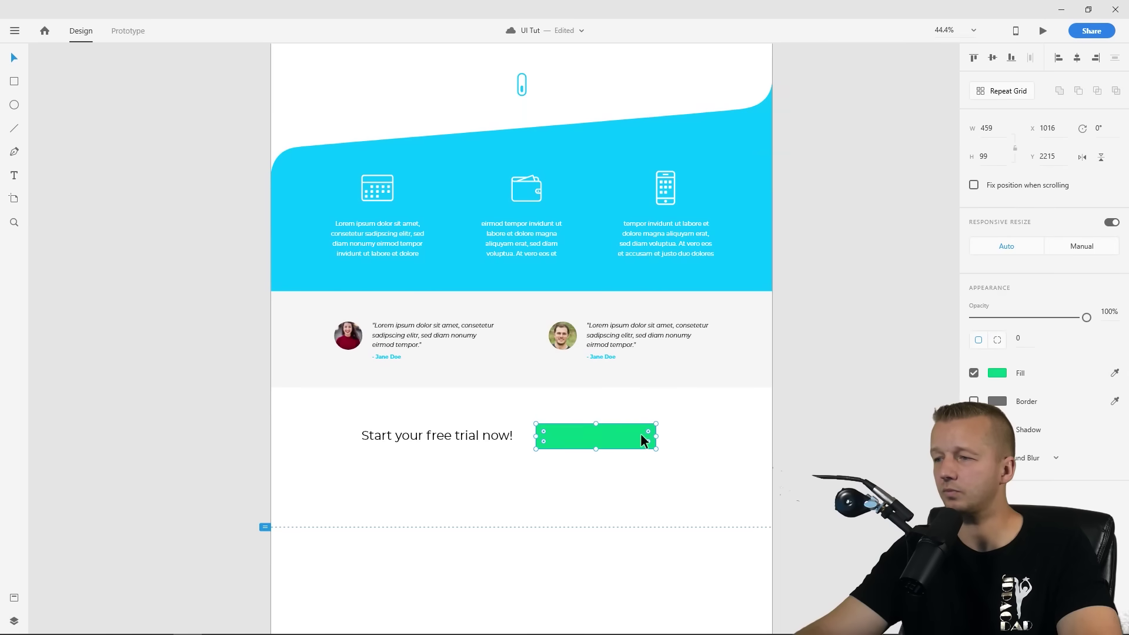
pyautogui.moveTo(648, 430); pyautogui.dragTo(652, 432)
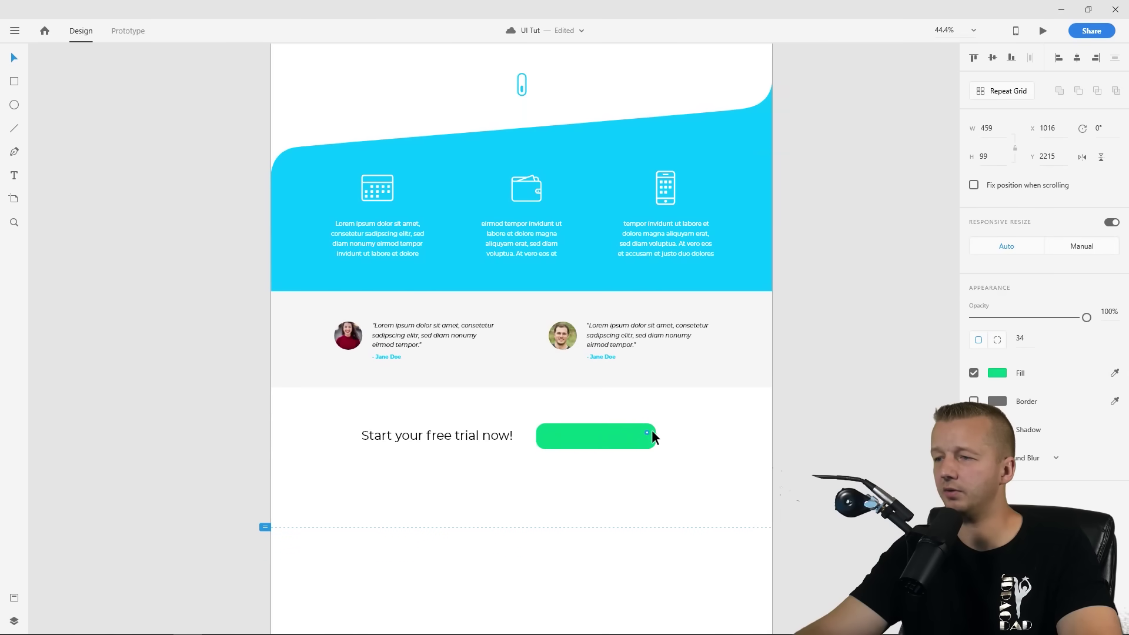
pyautogui.scroll(5, 612, 442)
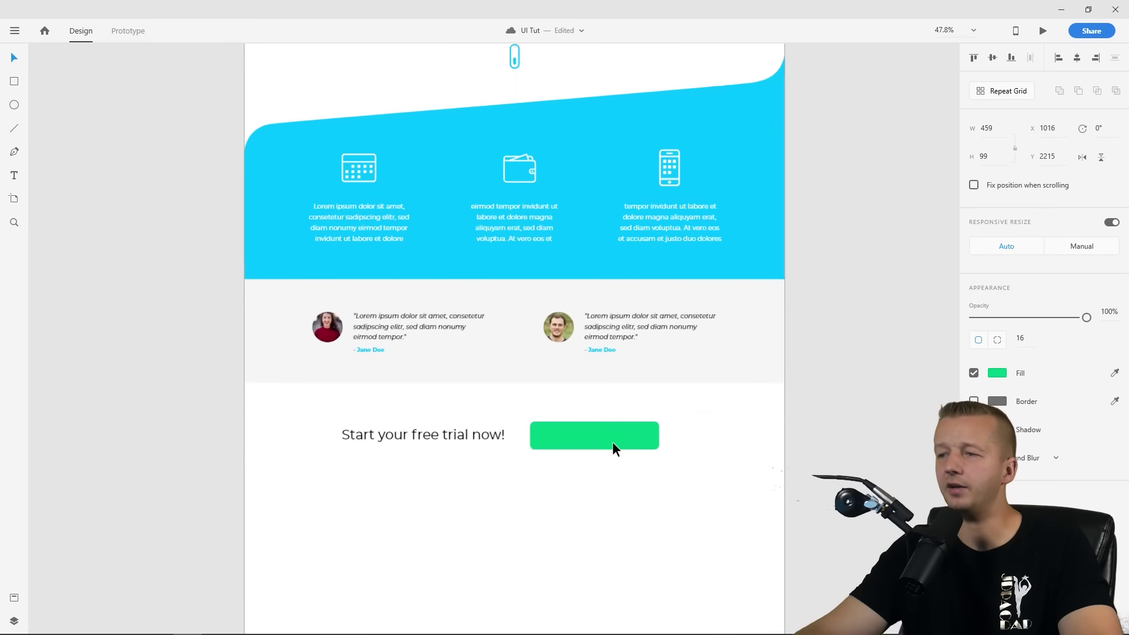
pyautogui.moveTo(699, 408); pyautogui.dragTo(675, 419)
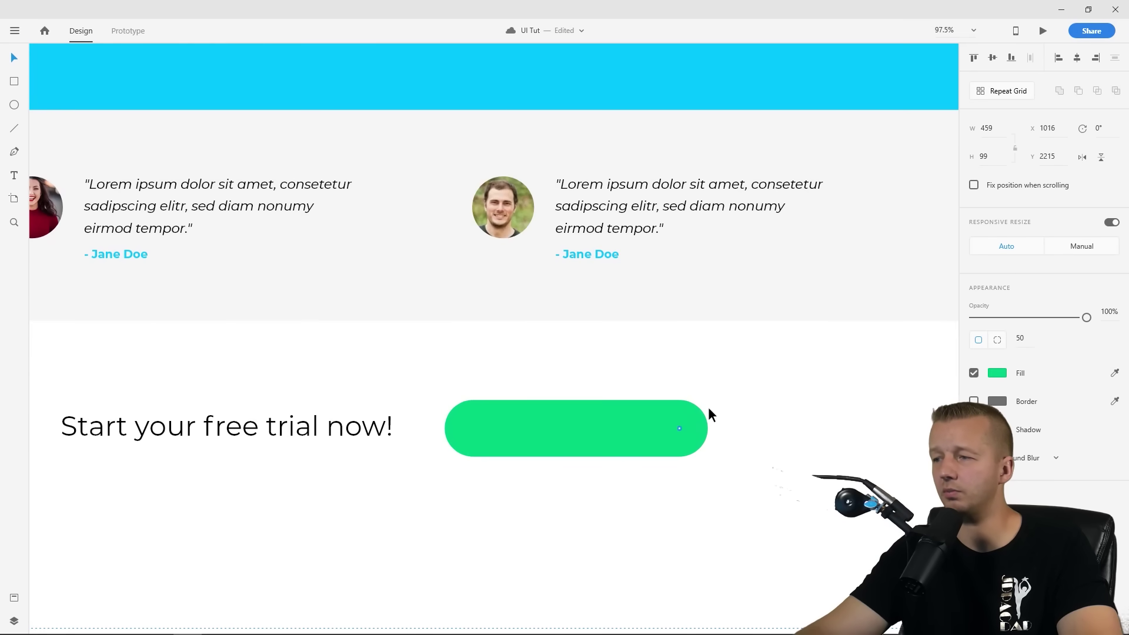
pyautogui.moveTo(678, 426); pyautogui.dragTo(697, 408)
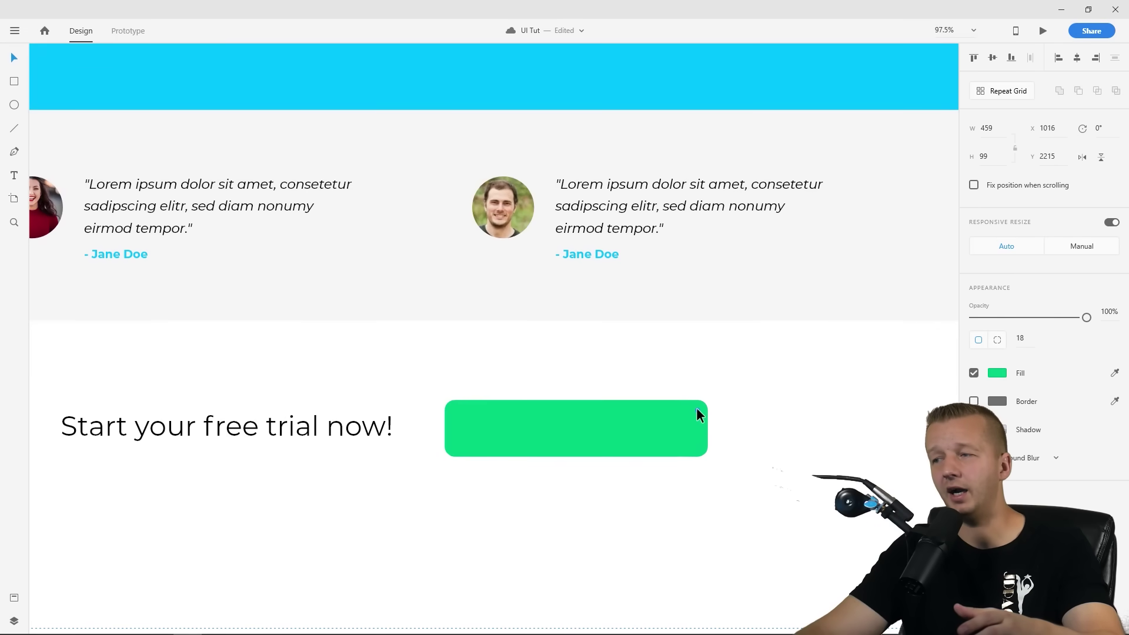
pyautogui.moveTo(696, 407); pyautogui.dragTo(670, 429)
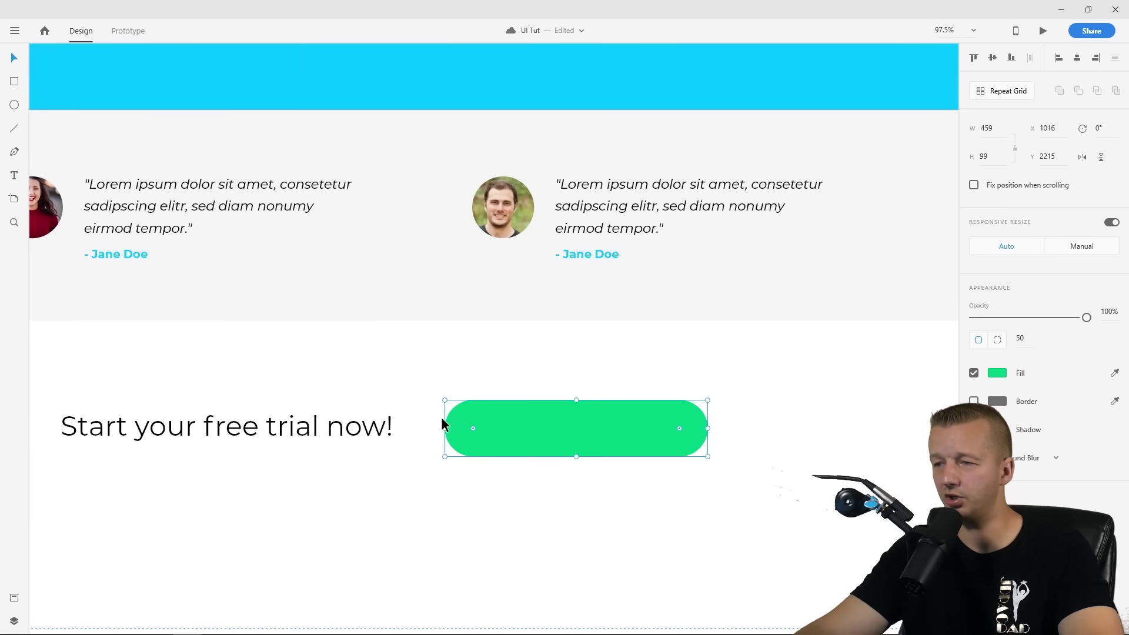
pyautogui.scroll(-5, 386, 379)
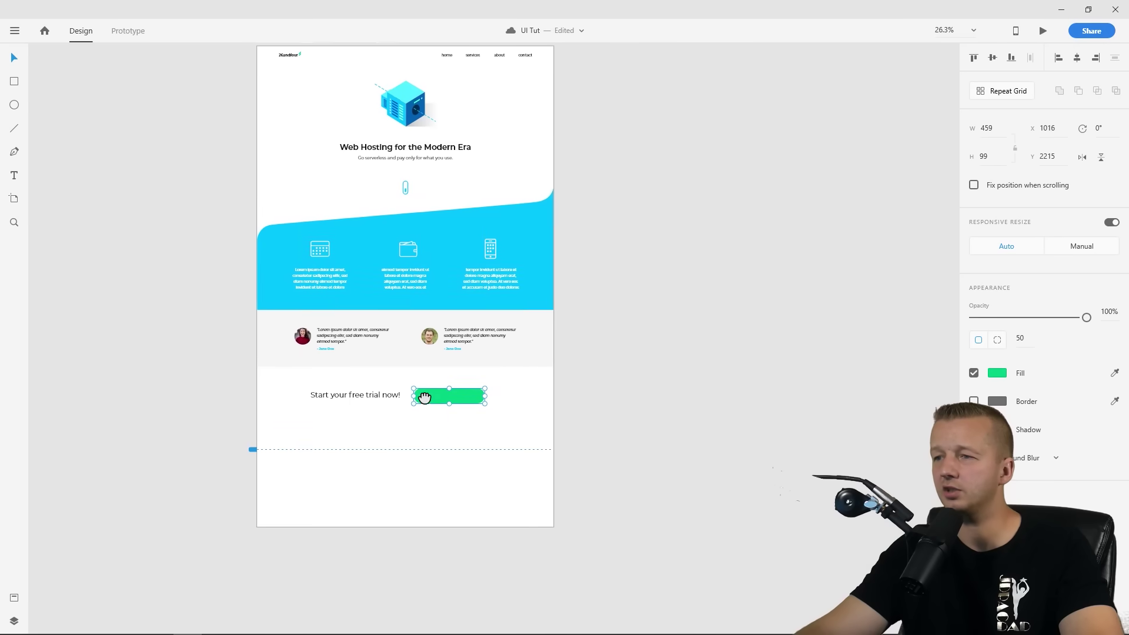
pyautogui.scroll(2, 412, 387)
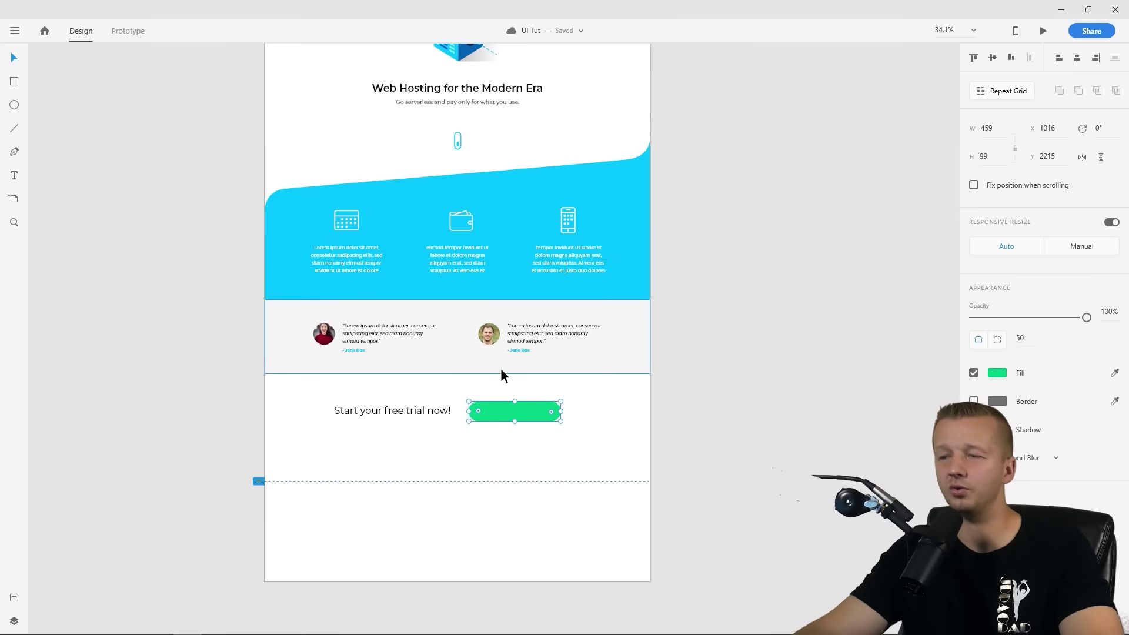
pyautogui.scroll(3, 491, 453)
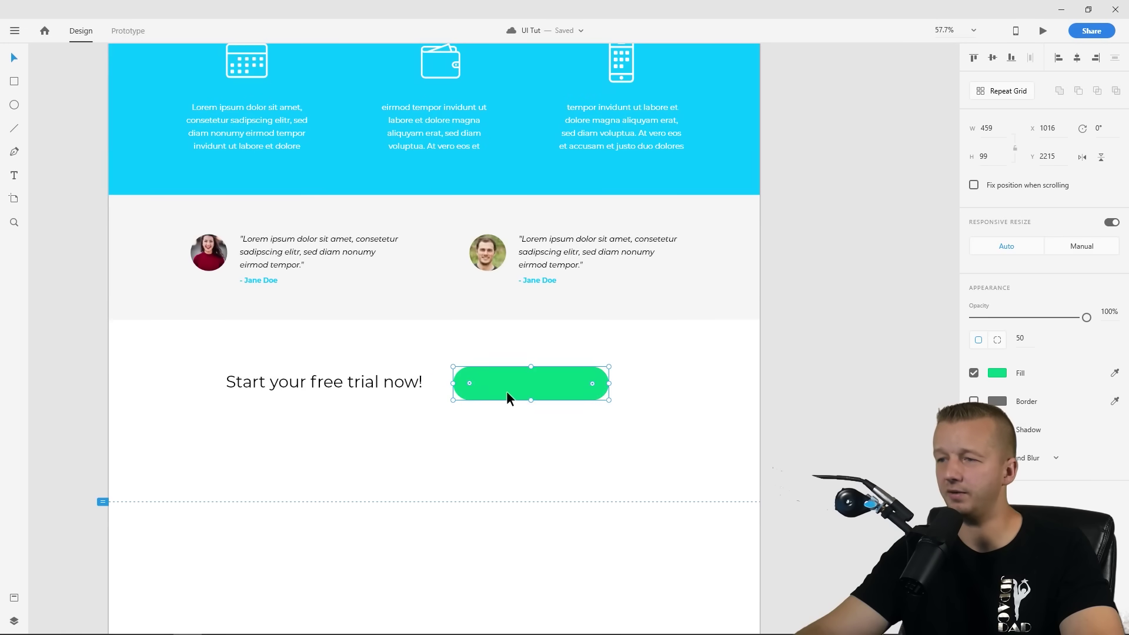
pyautogui.click(496, 443)
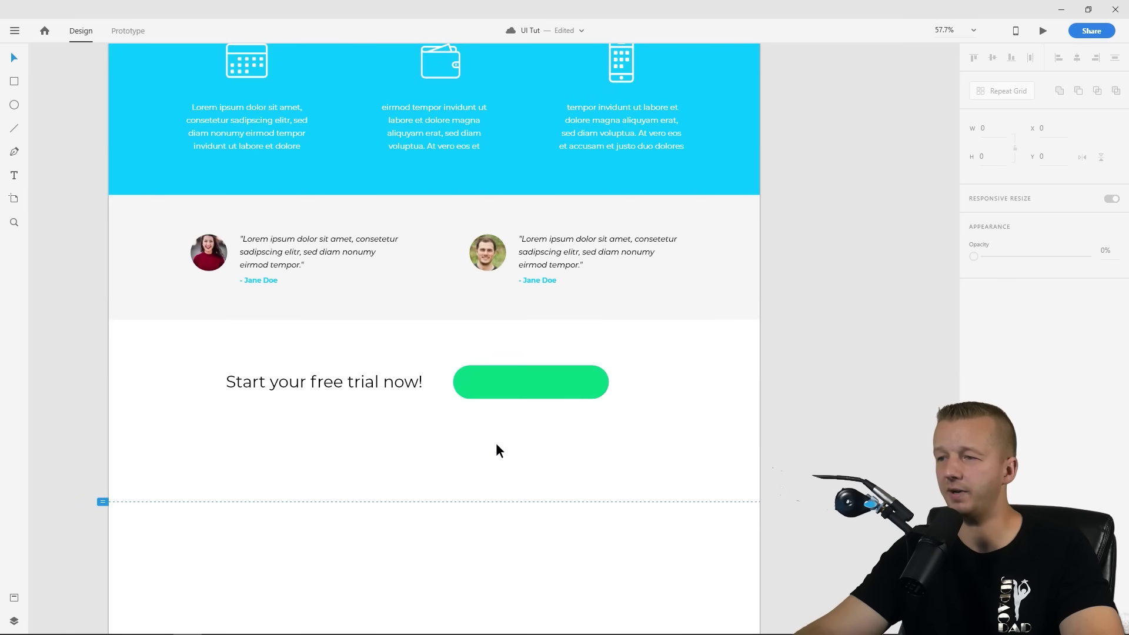
# Add a centre-aligned area text reading "Get Started" across the full width of the green button
pyautogui.click(15, 176)
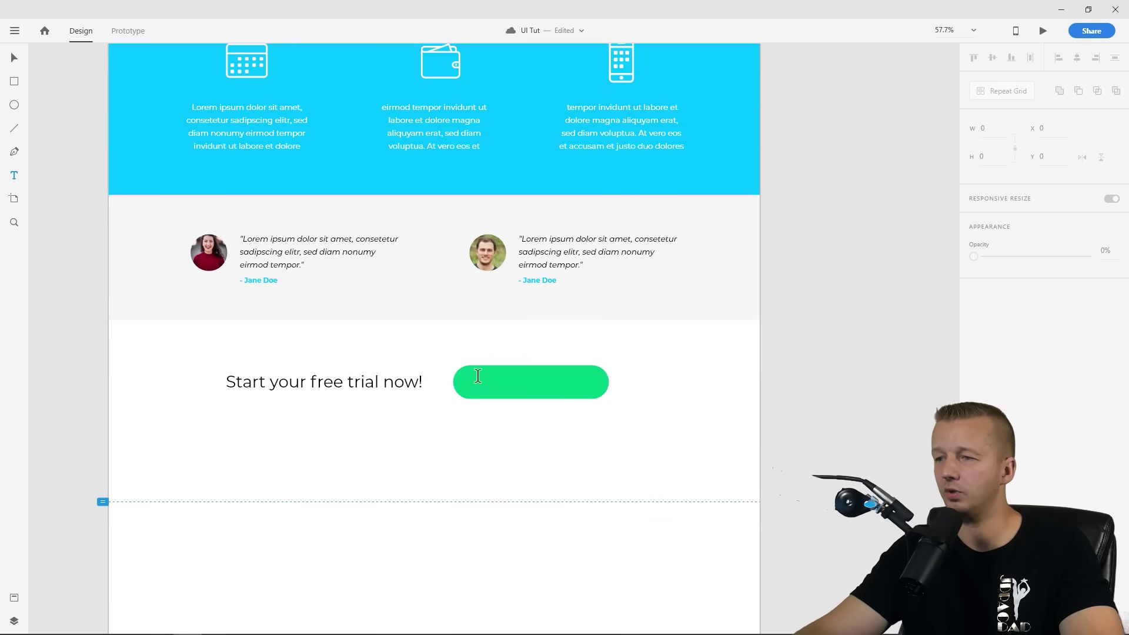
pyautogui.click(451, 374)
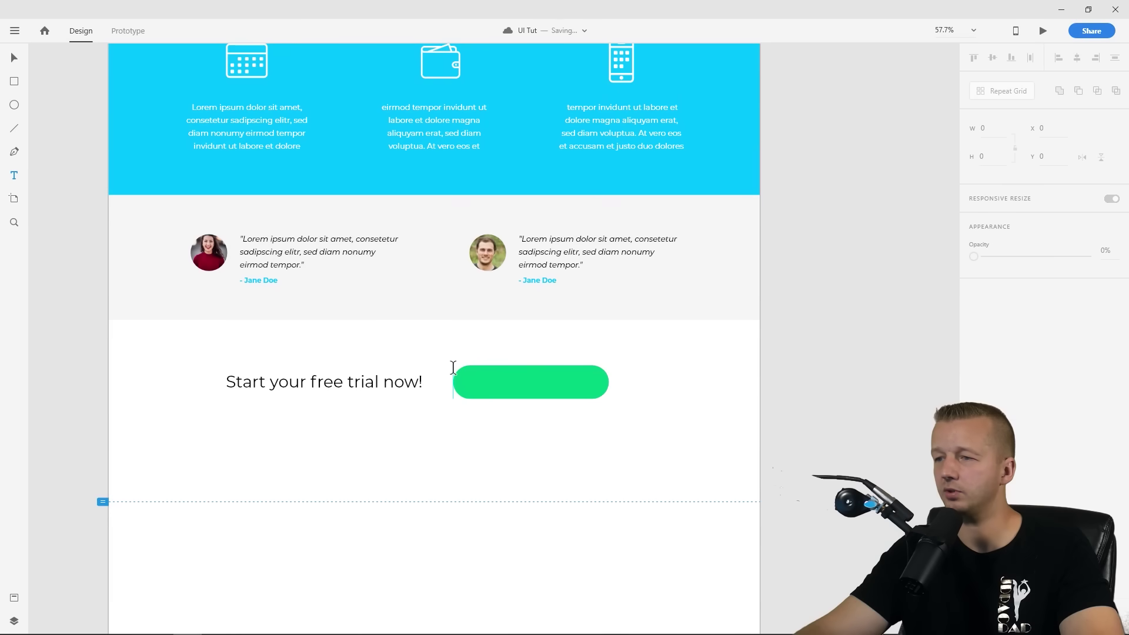
pyautogui.moveTo(453, 368); pyautogui.dragTo(616, 407)
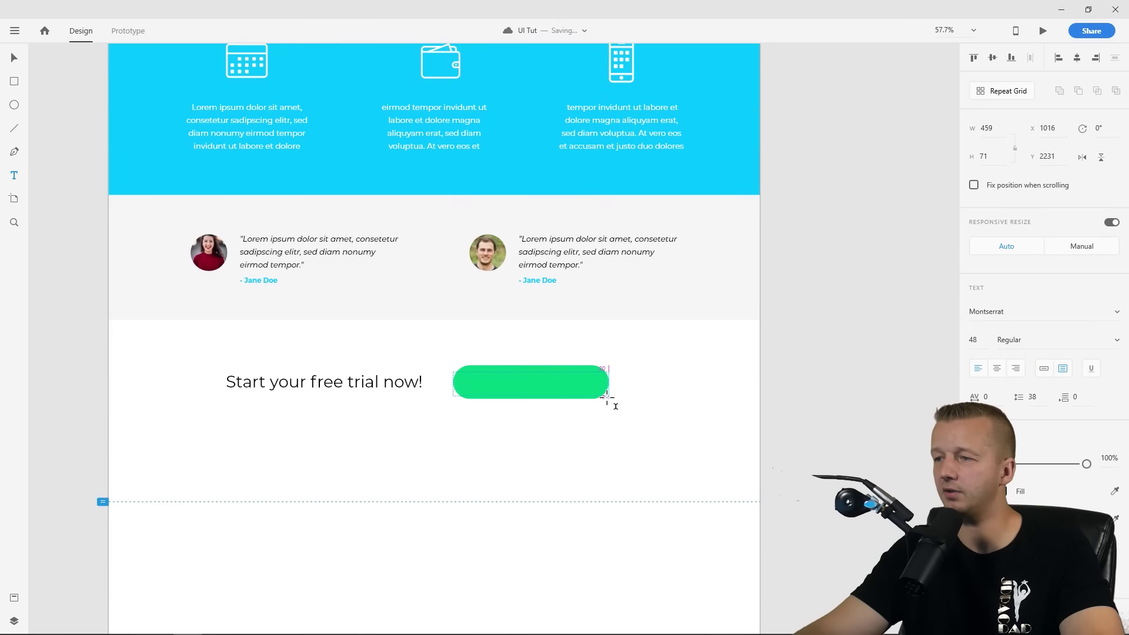
pyautogui.click(999, 369)
pyautogui.write('G')
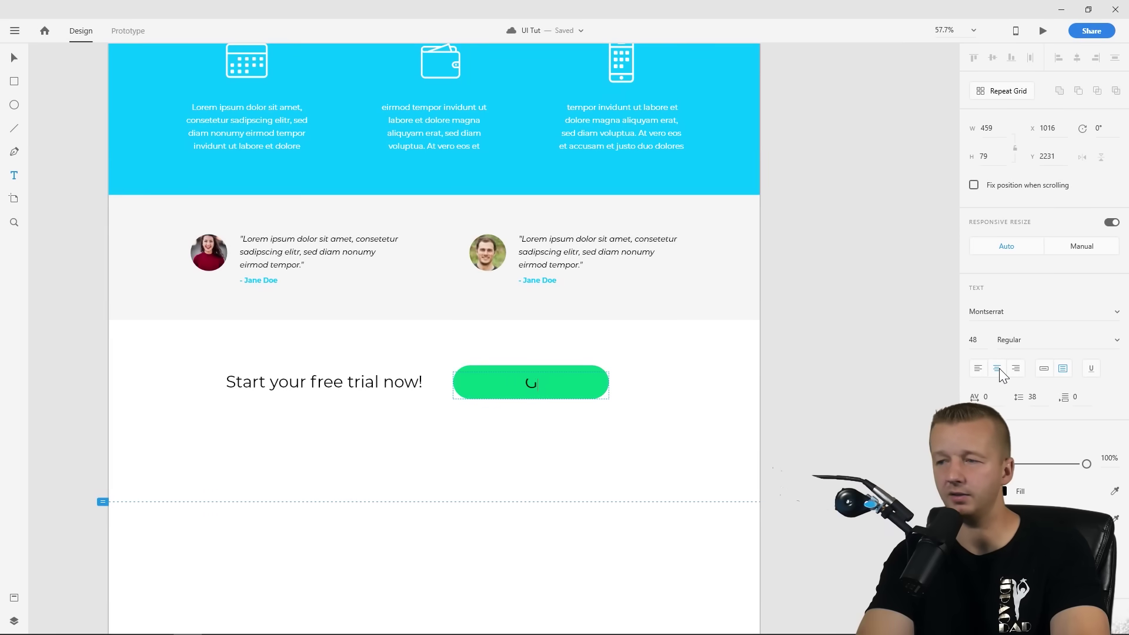
pyautogui.write('et Started')
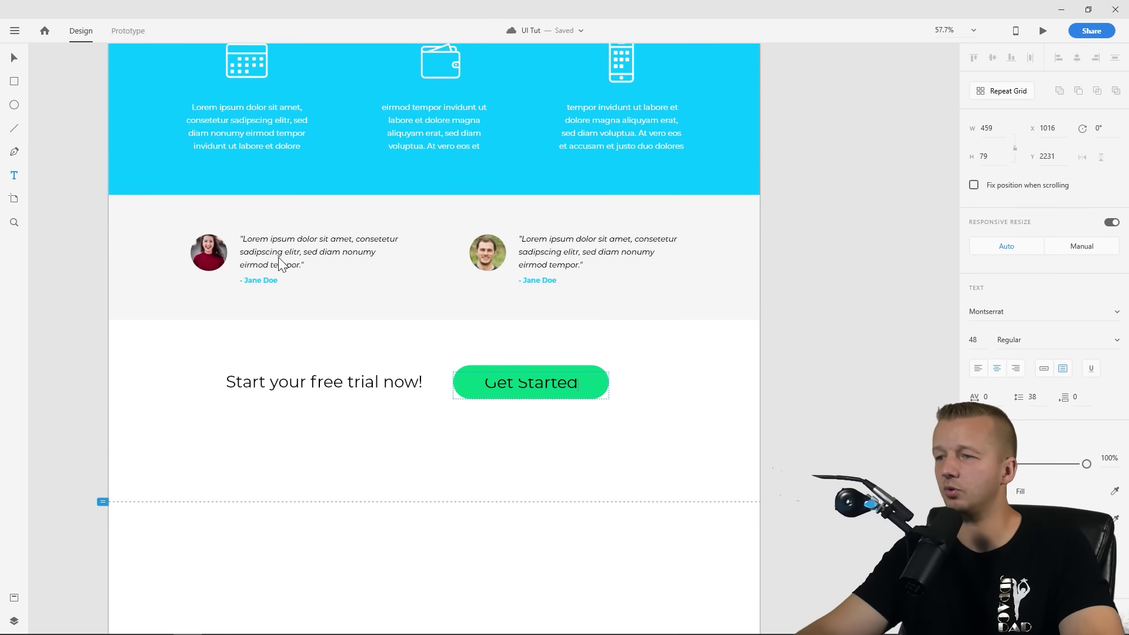
pyautogui.click(16, 59)
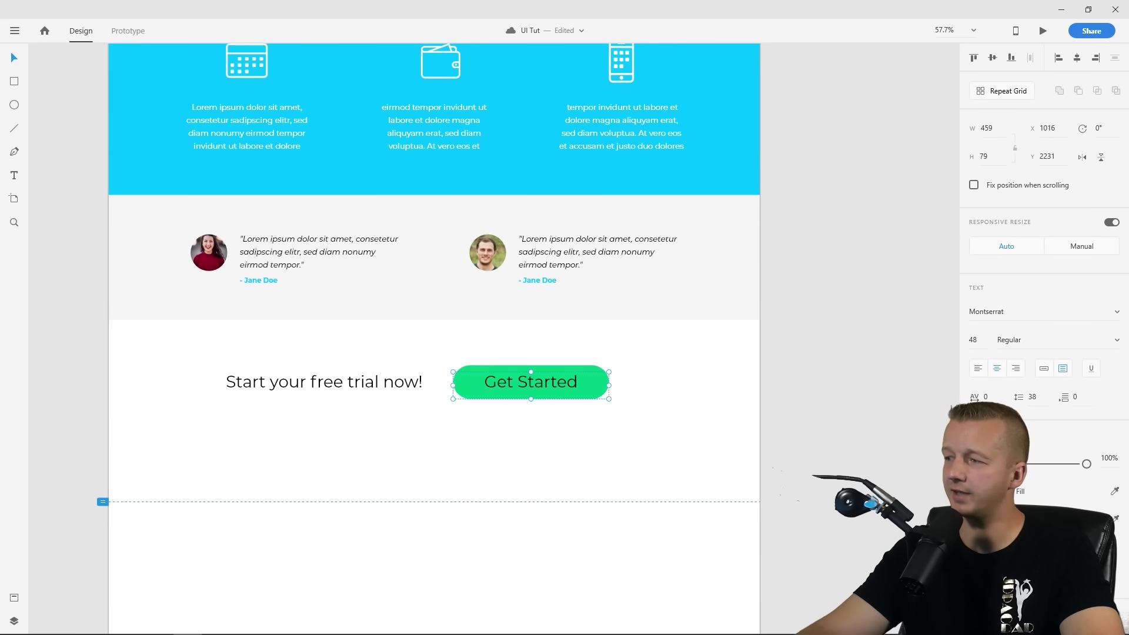
# Change the "Get Started" label's fill colour to white (#FFFFFF)
pyautogui.click(997, 491)
pyautogui.moveTo(909, 464); pyautogui.dragTo(818, 414)
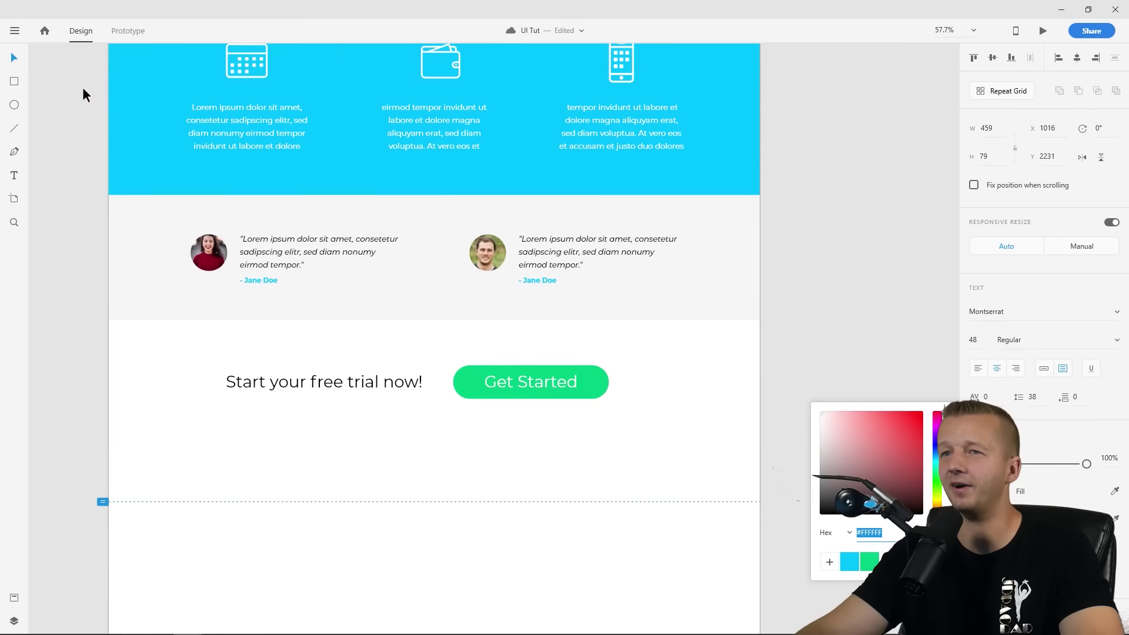
pyautogui.click(14, 57)
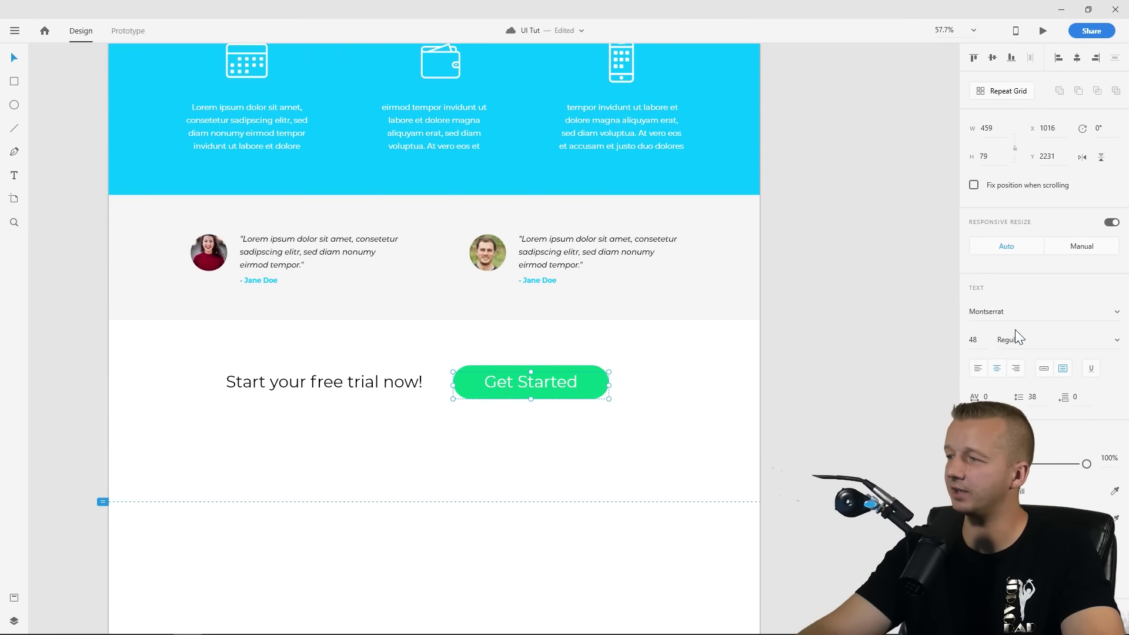
# Set the "Get Started" label to Montserrat Bold at size 43 and move it down to Y 2235 to centre it in the button
pyautogui.click(1117, 312)
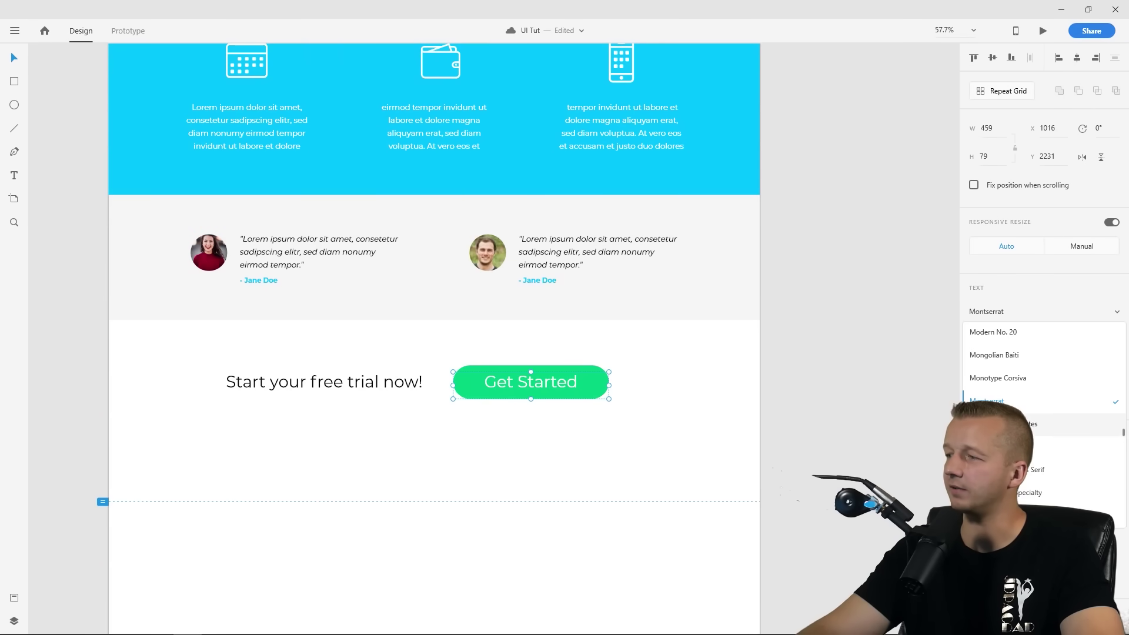
pyautogui.click(1035, 404)
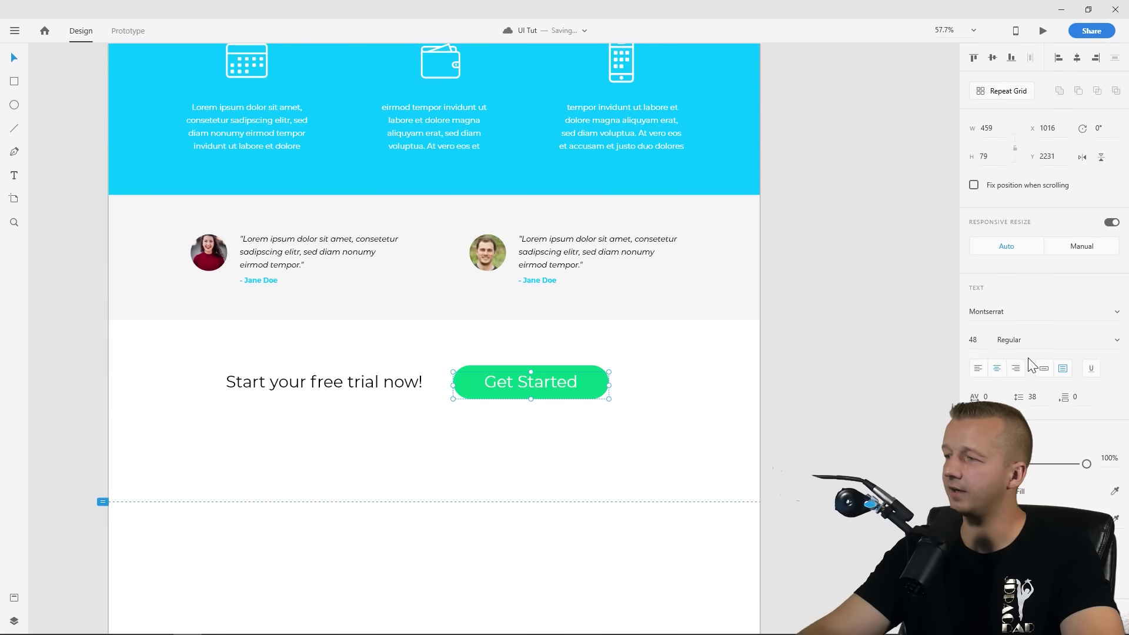
pyautogui.click(1113, 342)
pyautogui.click(1021, 500)
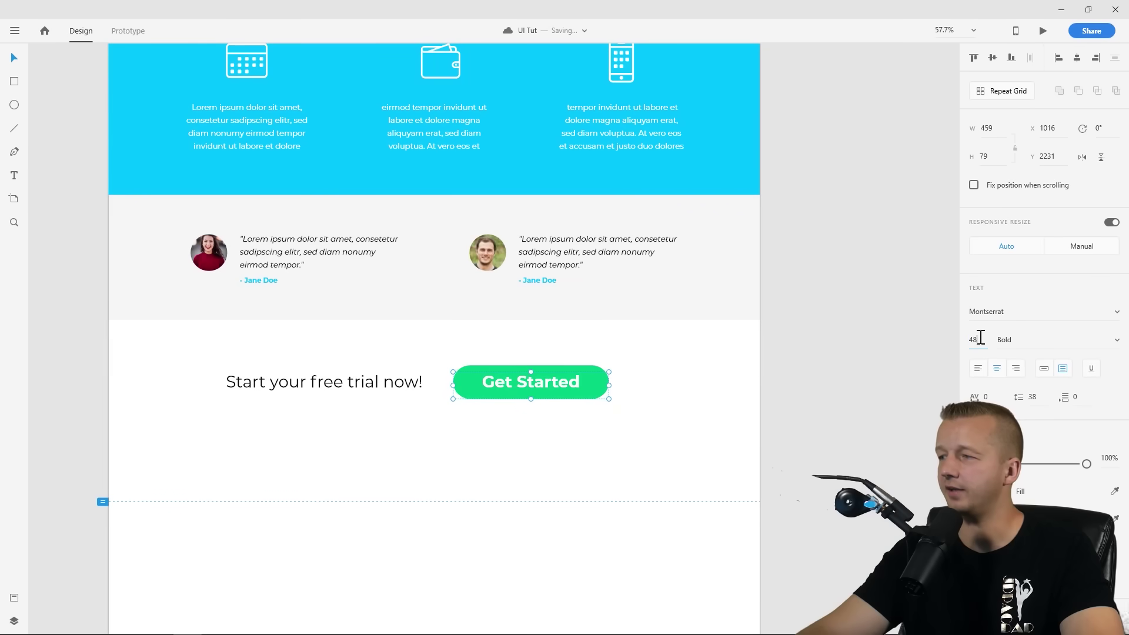
pyautogui.moveTo(980, 338); pyautogui.dragTo(982, 266)
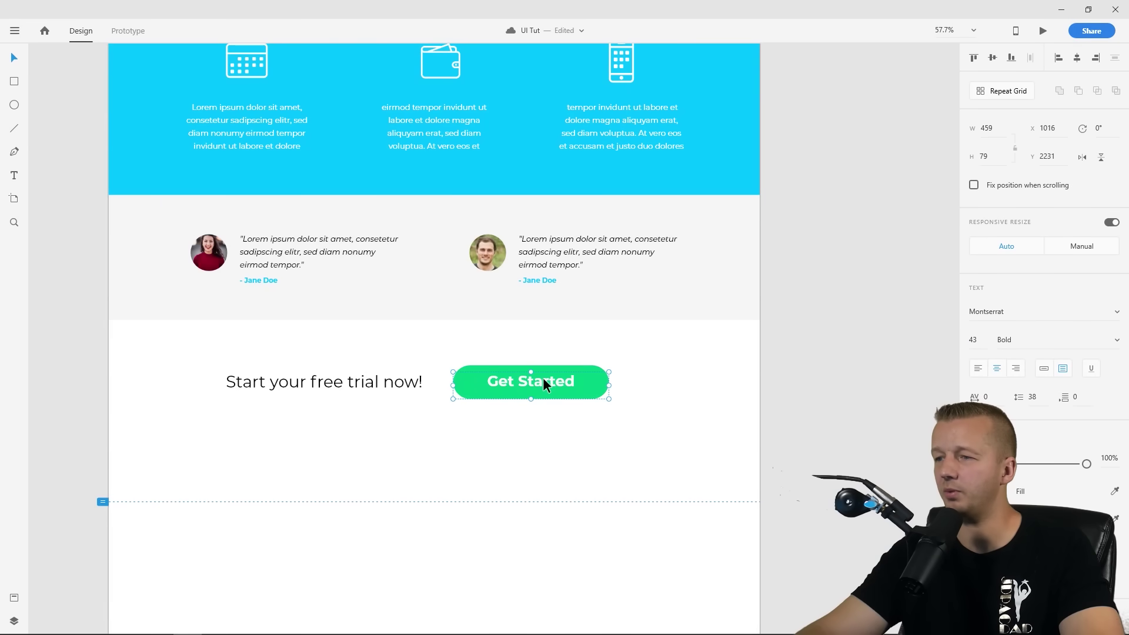
pyautogui.moveTo(542, 378); pyautogui.dragTo(542, 380)
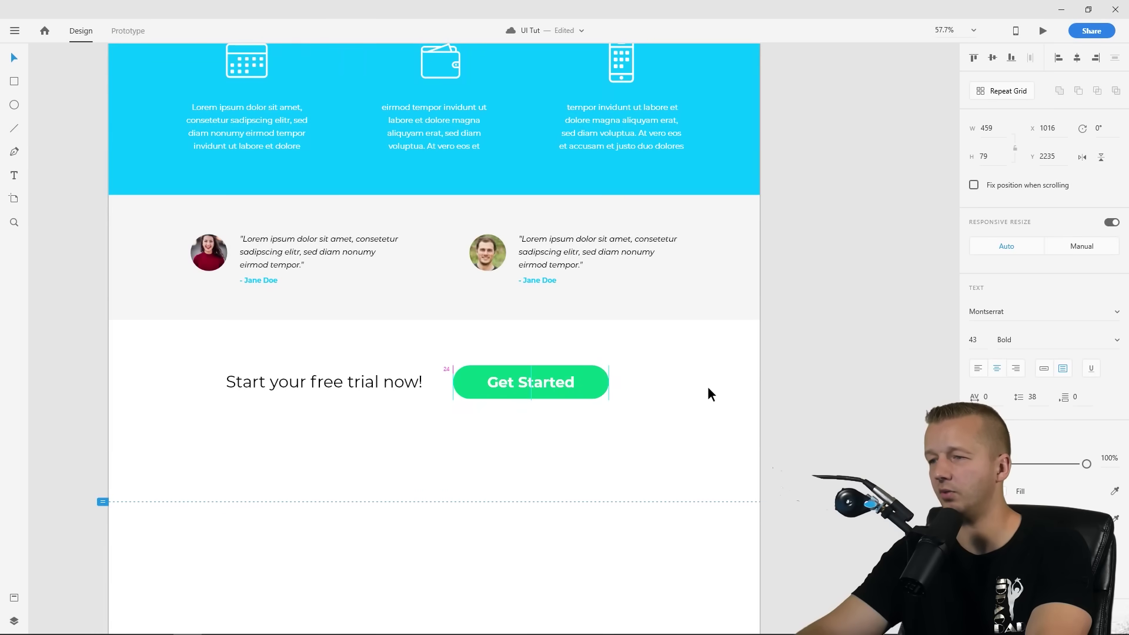
# Narrow the green button symmetrically around its "Get Started" label to a width of 363
pyautogui.press('Up')
pyautogui.press('Up')
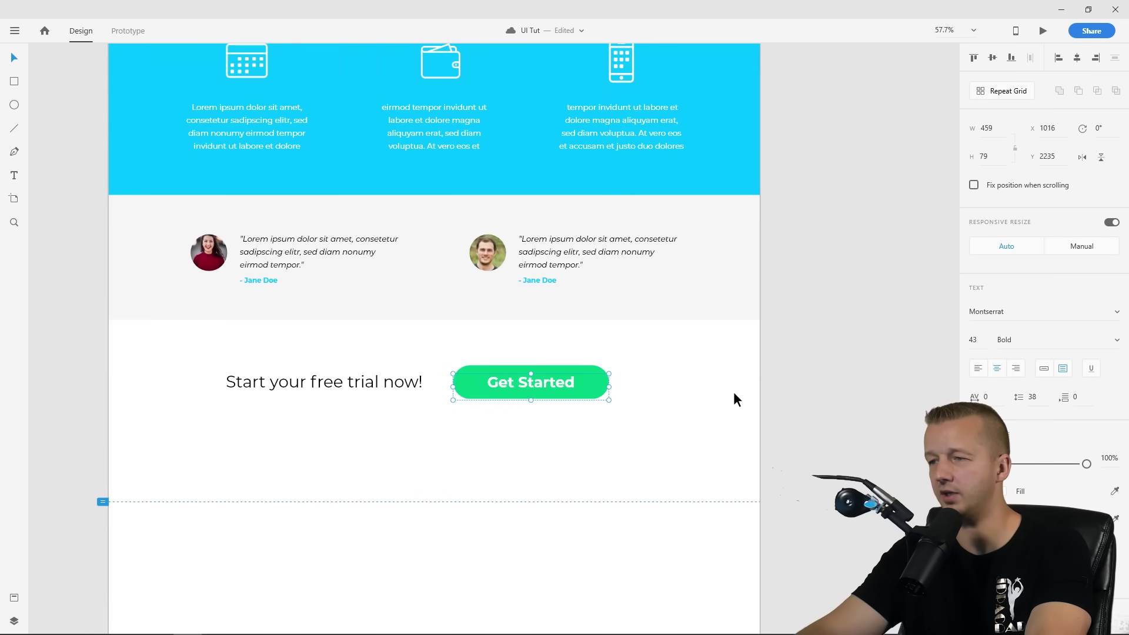
pyautogui.click(805, 395)
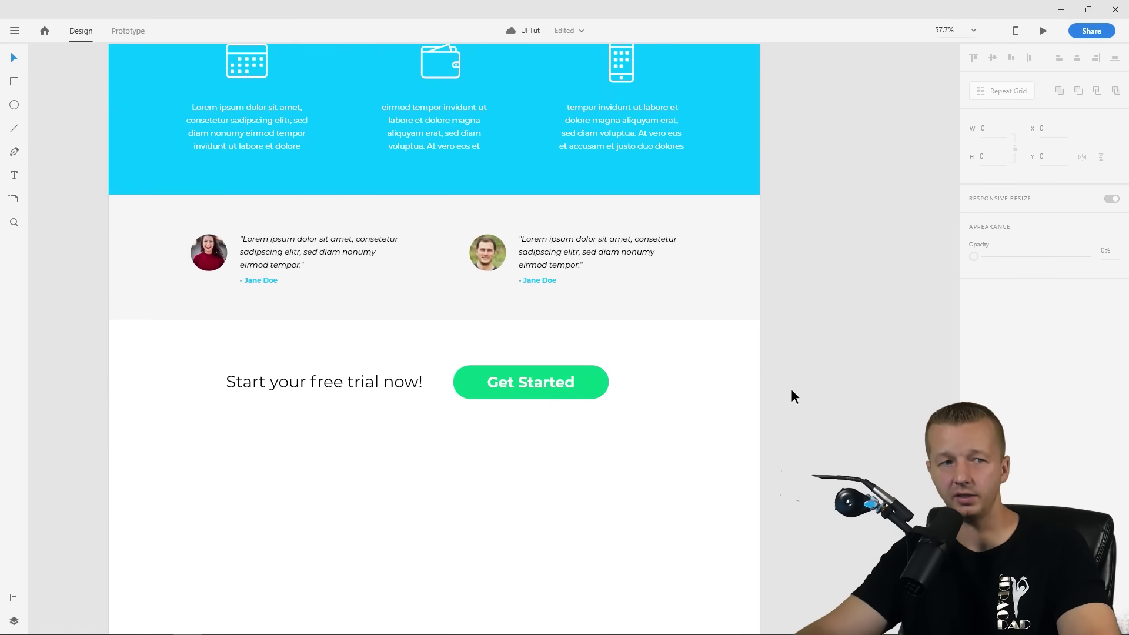
pyautogui.click(605, 380)
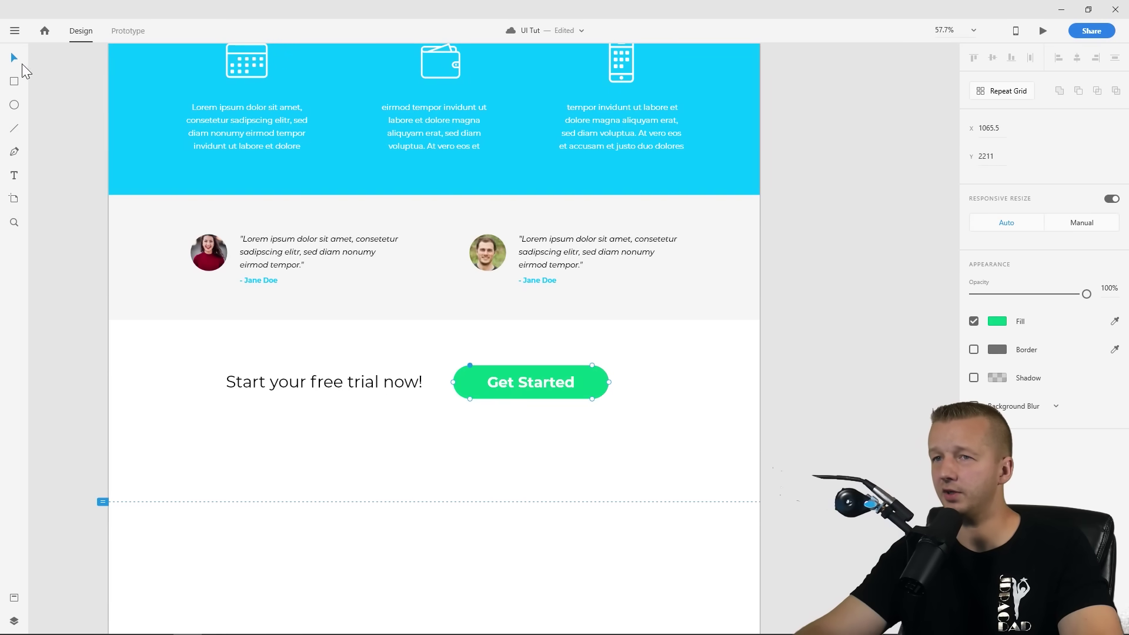
pyautogui.press('Escape')
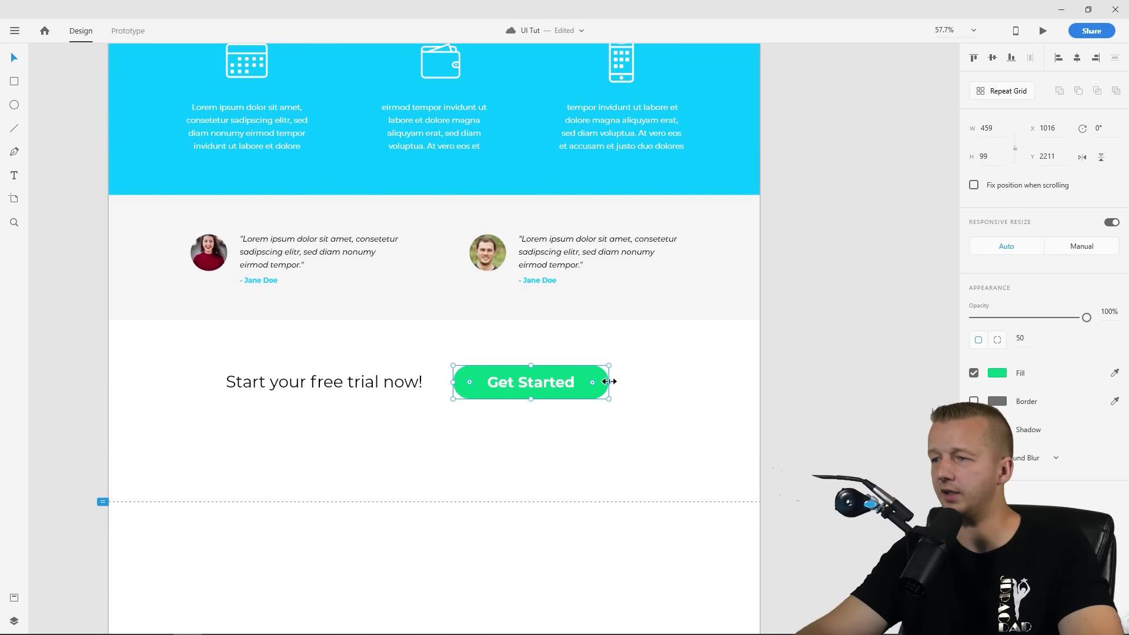
pyautogui.moveTo(609, 382); pyautogui.dragTo(595, 381)
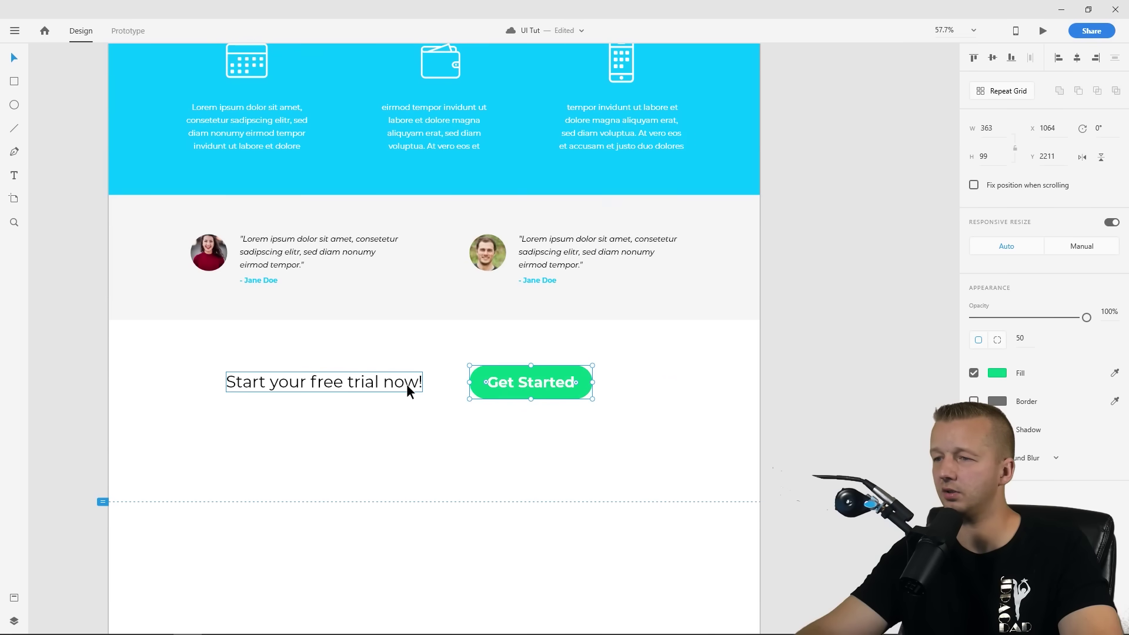
# Bring the call-to-action elements closer by moving the headline to X 408 and the button with its label to X 1000
pyautogui.click(334, 410)
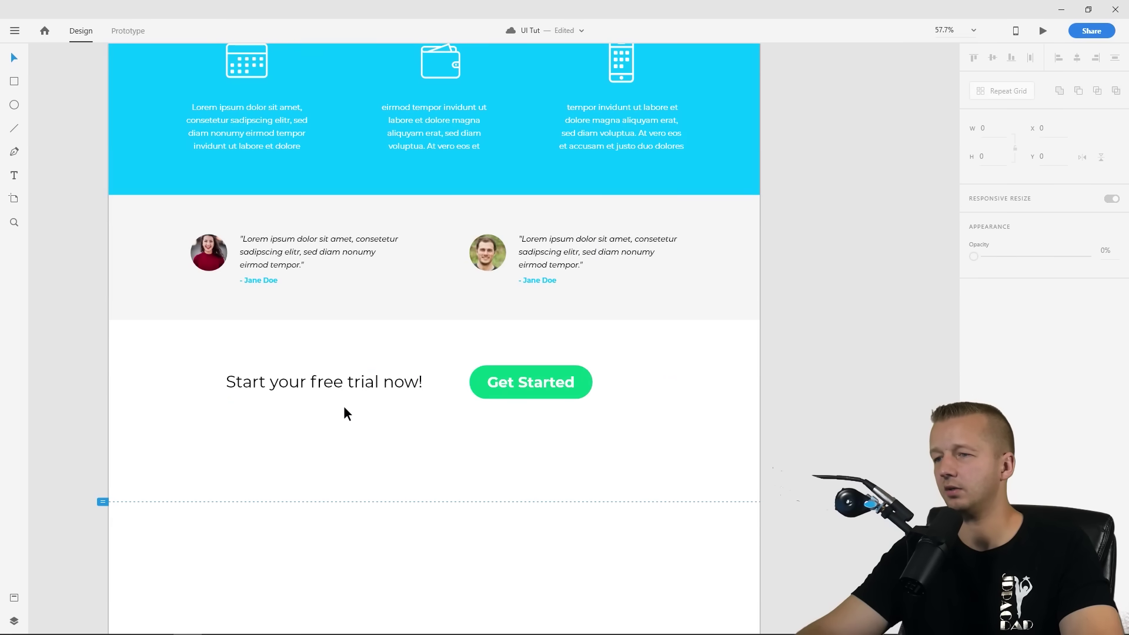
pyautogui.moveTo(344, 386); pyautogui.dragTo(365, 386)
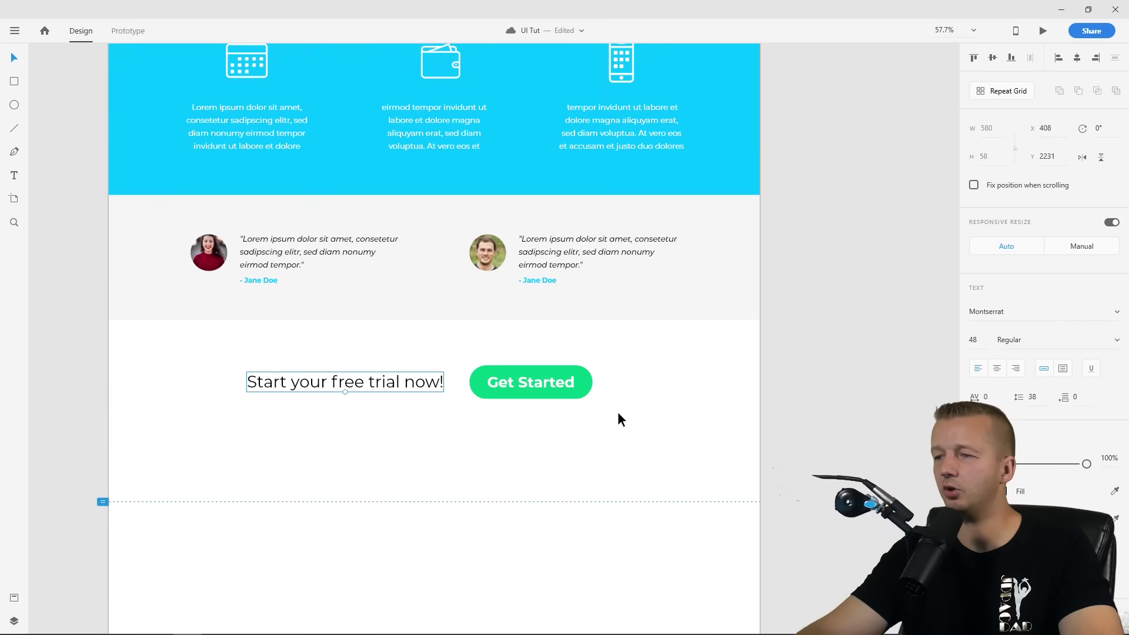
pyautogui.moveTo(618, 419); pyautogui.dragTo(506, 380)
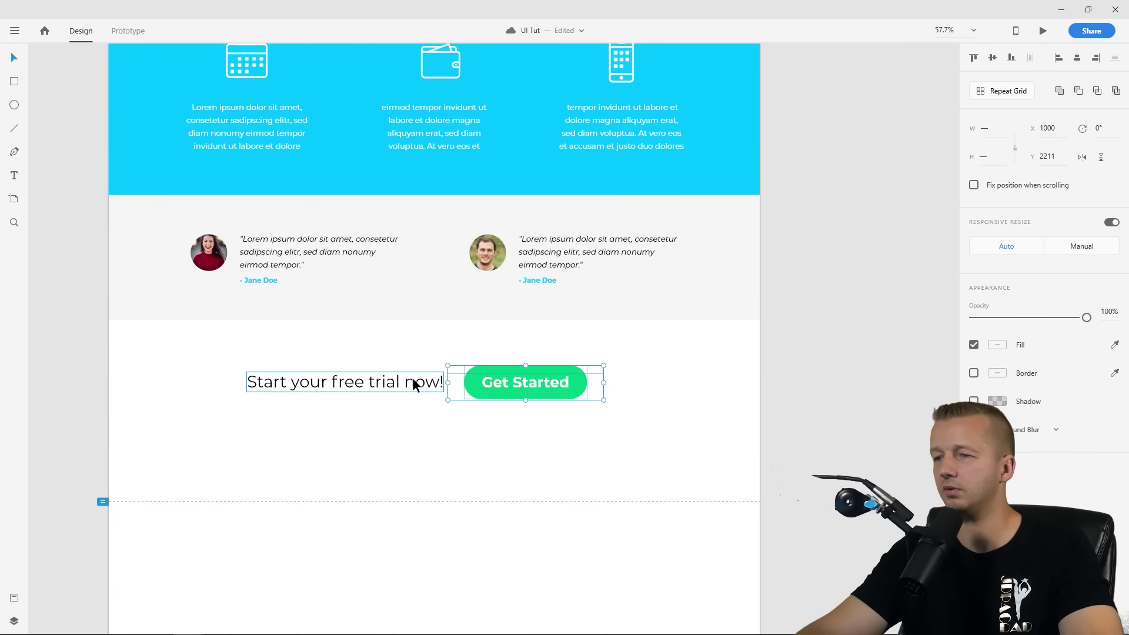
# Shift the headline, green button and label together to X 396 to centre the call to action on the page
pyautogui.keyDown('shift'); pyautogui.click(403, 385); pyautogui.keyUp('shift')
pyautogui.moveTo(404, 385)
pyautogui.mouseDown()
pyautogui.moveTo(394, 385)
pyautogui.moveTo(403, 385)
pyautogui.mouseUp()
pyautogui.scroll(-1, 409, 405)
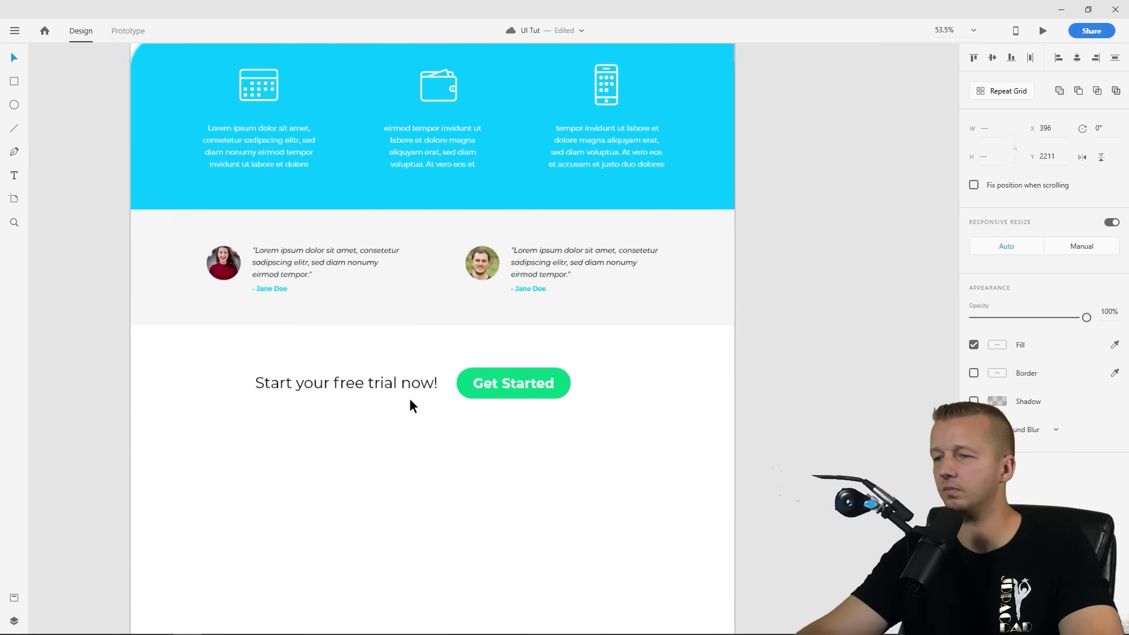
pyautogui.scroll(-5, 410, 406)
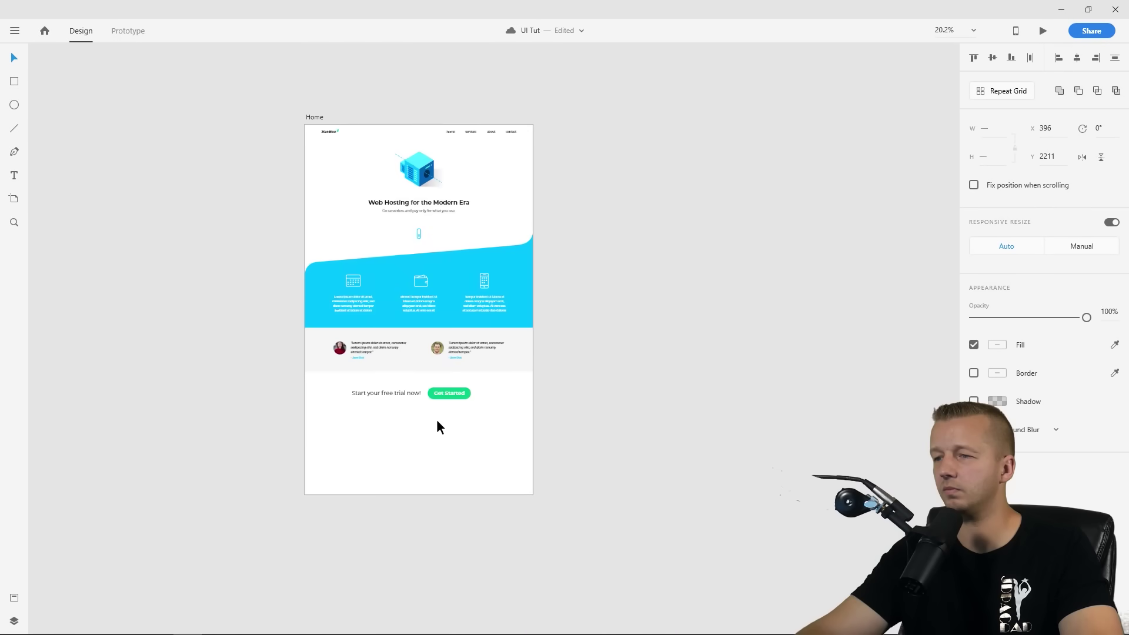
pyautogui.click(507, 429)
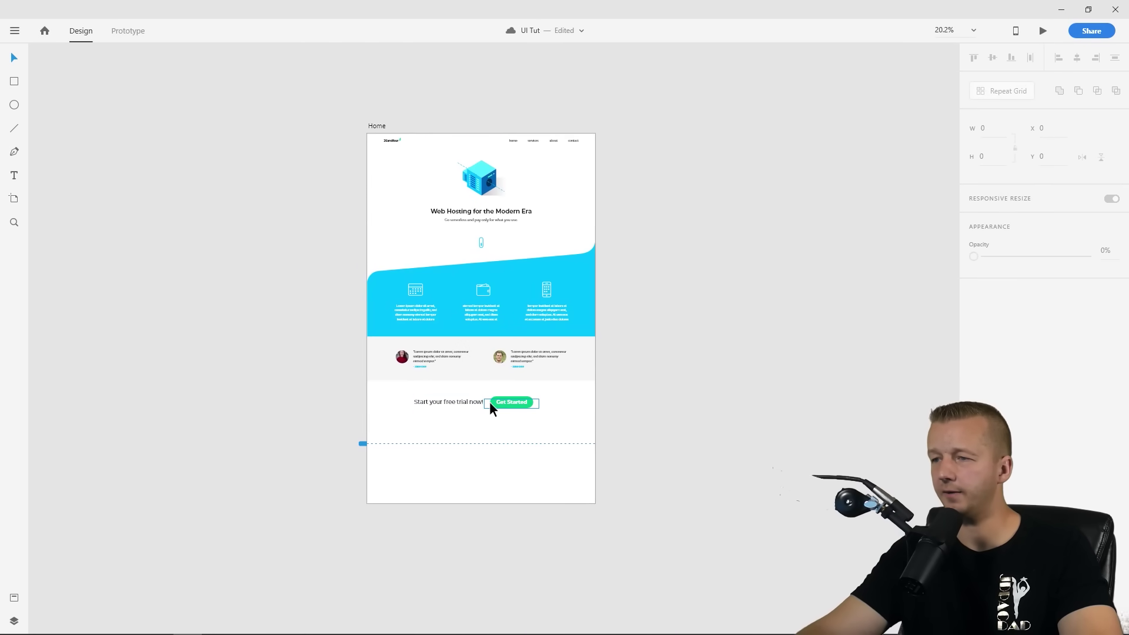
pyautogui.scroll(6, 485, 401)
pyautogui.moveTo(449, 361); pyautogui.dragTo(514, 408)
pyautogui.scroll(-4, 517, 408)
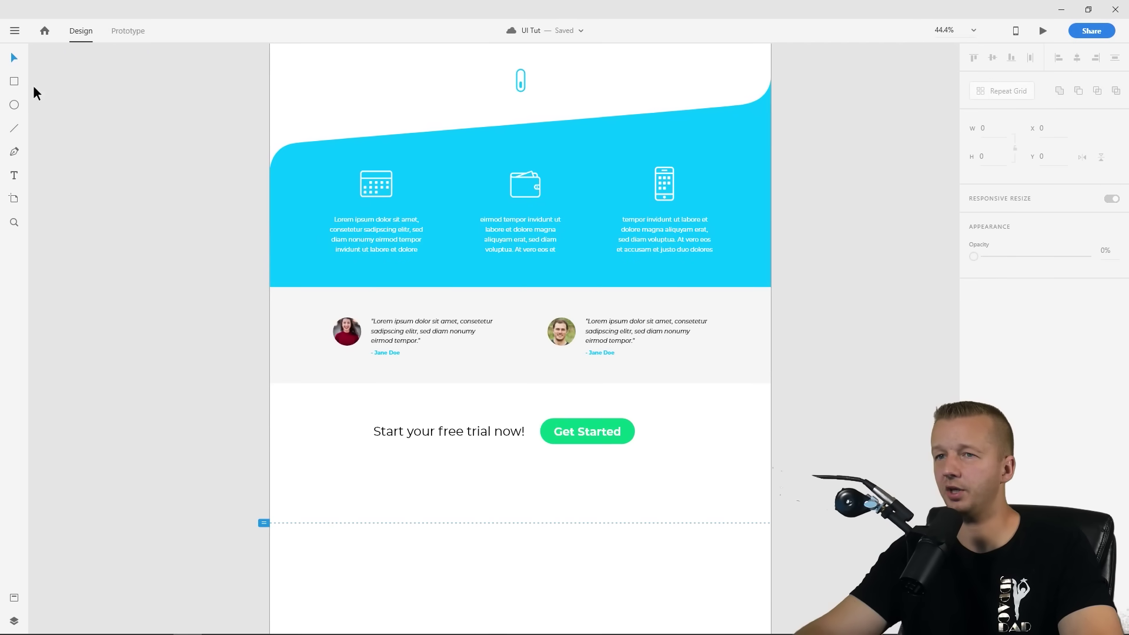
# Draw a 403 by 132 white spacer rectangle at the blue section's lower edge and duplicate it at the top of the grey section
pyautogui.moveTo(333, 255)
pyautogui.mouseDown()
pyautogui.moveTo(451, 277)
pyautogui.moveTo(438, 287)
pyautogui.mouseUp()
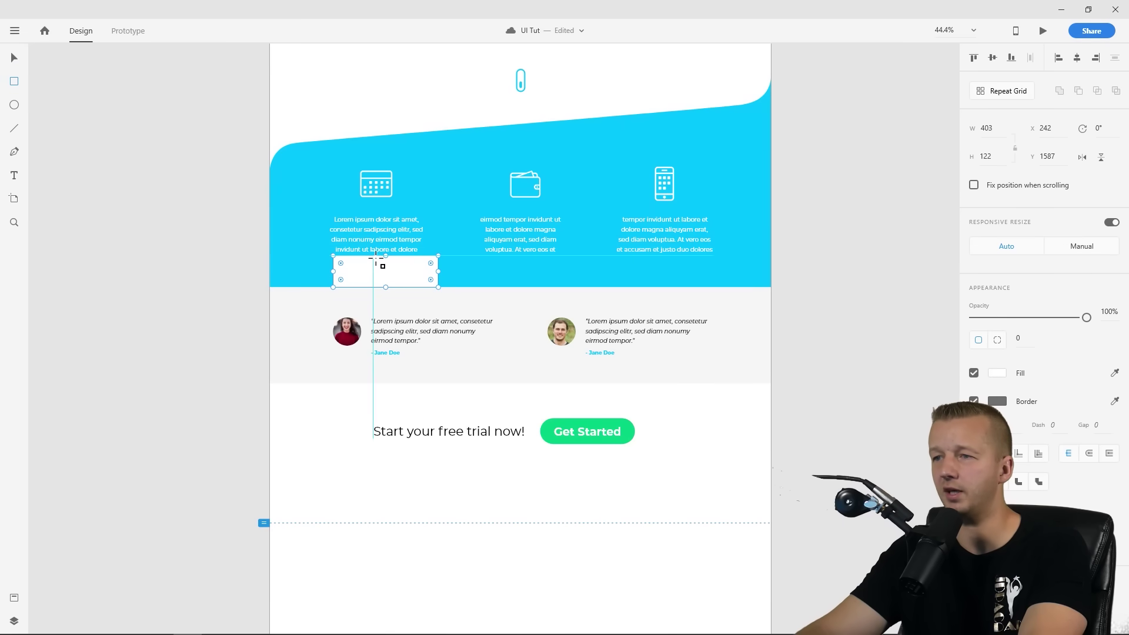
pyautogui.moveTo(387, 255); pyautogui.dragTo(388, 254)
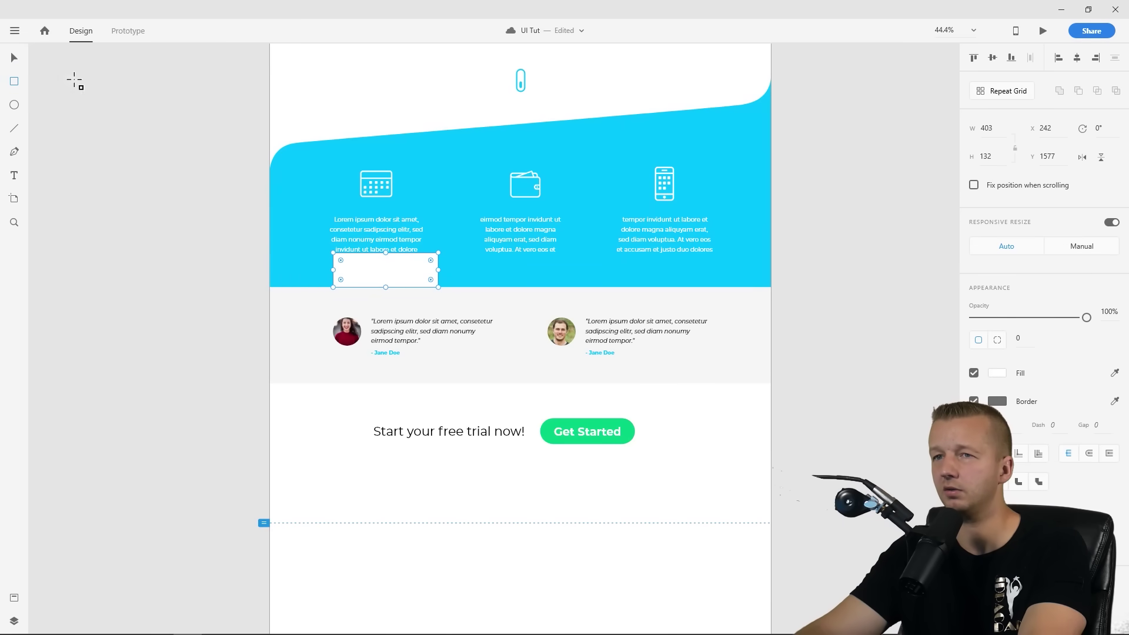
pyautogui.click(21, 56)
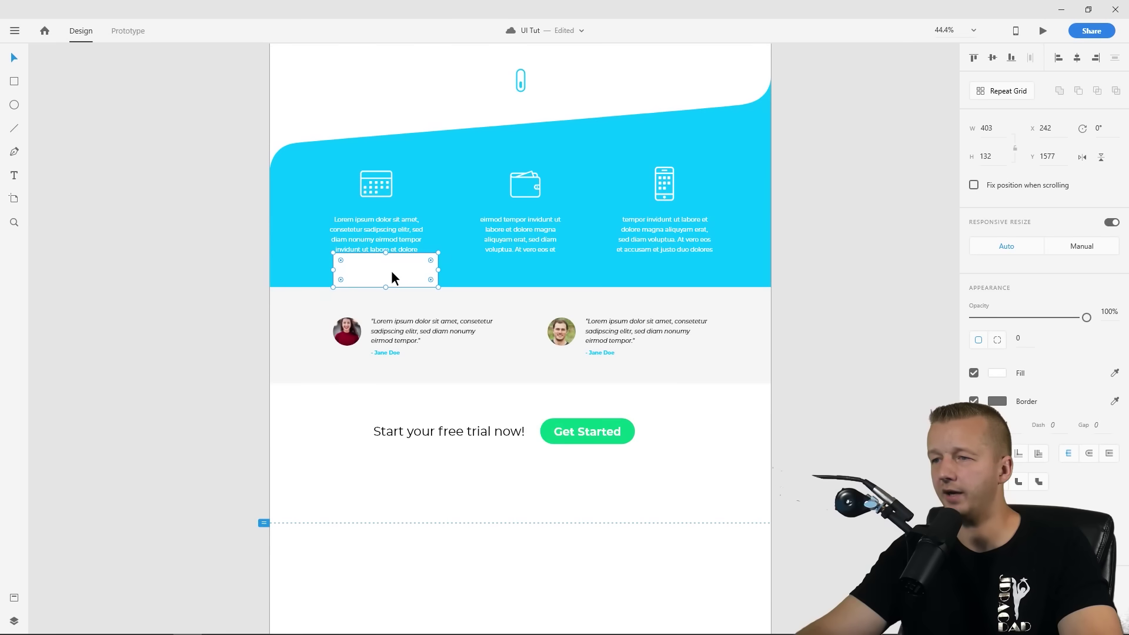
pyautogui.moveTo(400, 272); pyautogui.dragTo(458, 308)
# Move both testimonials with their photos and names down to Y 1841, directly beneath the spacer rectangle
pyautogui.moveTo(229, 323)
pyautogui.mouseDown()
pyautogui.moveTo(573, 339)
pyautogui.moveTo(641, 354)
pyautogui.mouseUp()
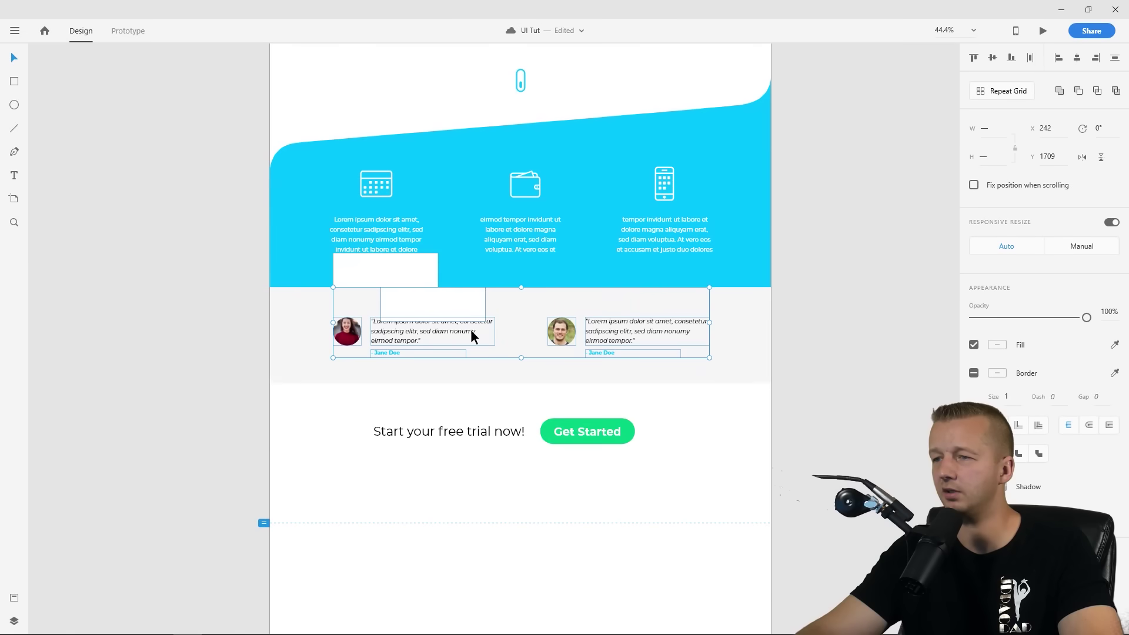
pyautogui.keyDown('shift'); pyautogui.click(429, 299); pyautogui.keyUp('shift')
pyautogui.moveTo(394, 330); pyautogui.dragTo(394, 333)
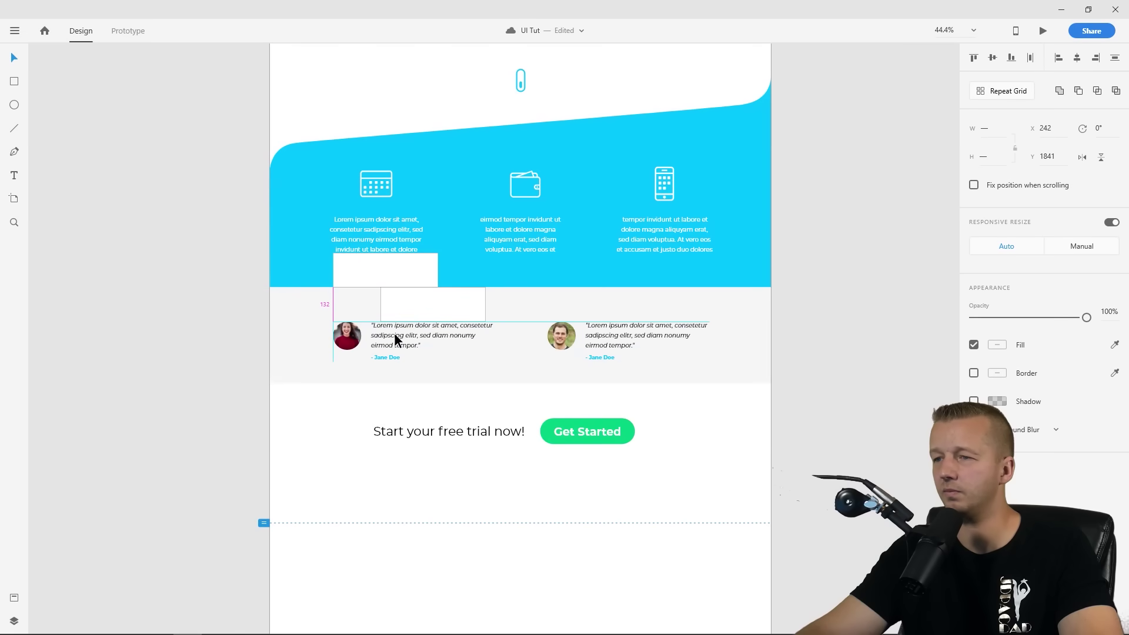
# Duplicate the white spacer rectangle and place the copy at the grey section's lower edge under the first testimonial to compare spacing
pyautogui.click(442, 302)
pyautogui.moveTo(443, 302); pyautogui.dragTo(167, 391)
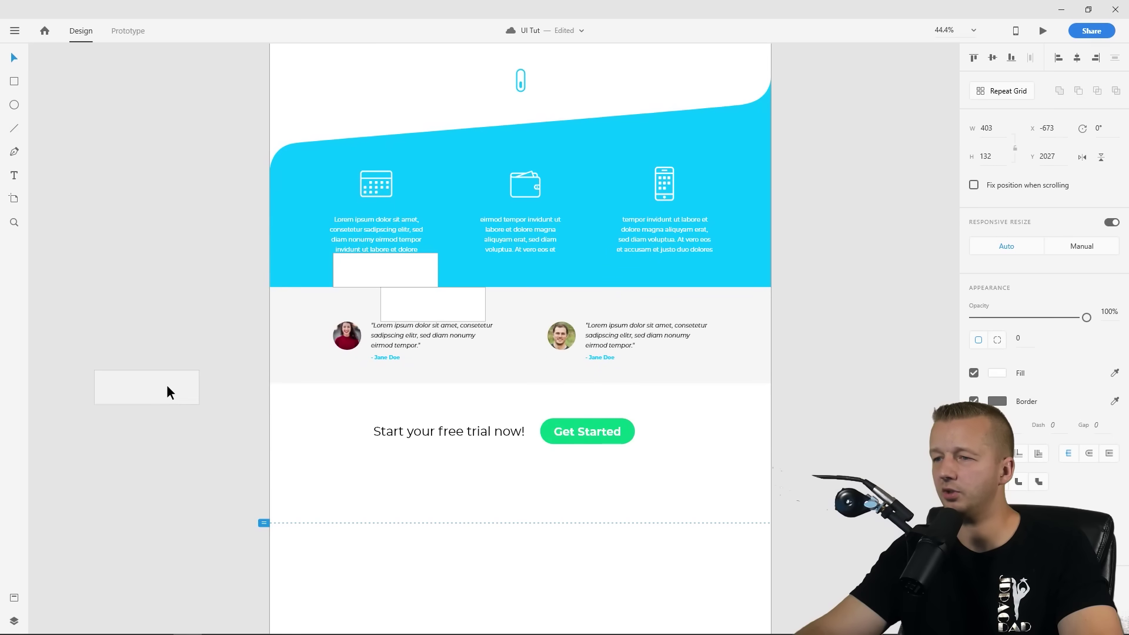
pyautogui.click(356, 337)
pyautogui.click(407, 342)
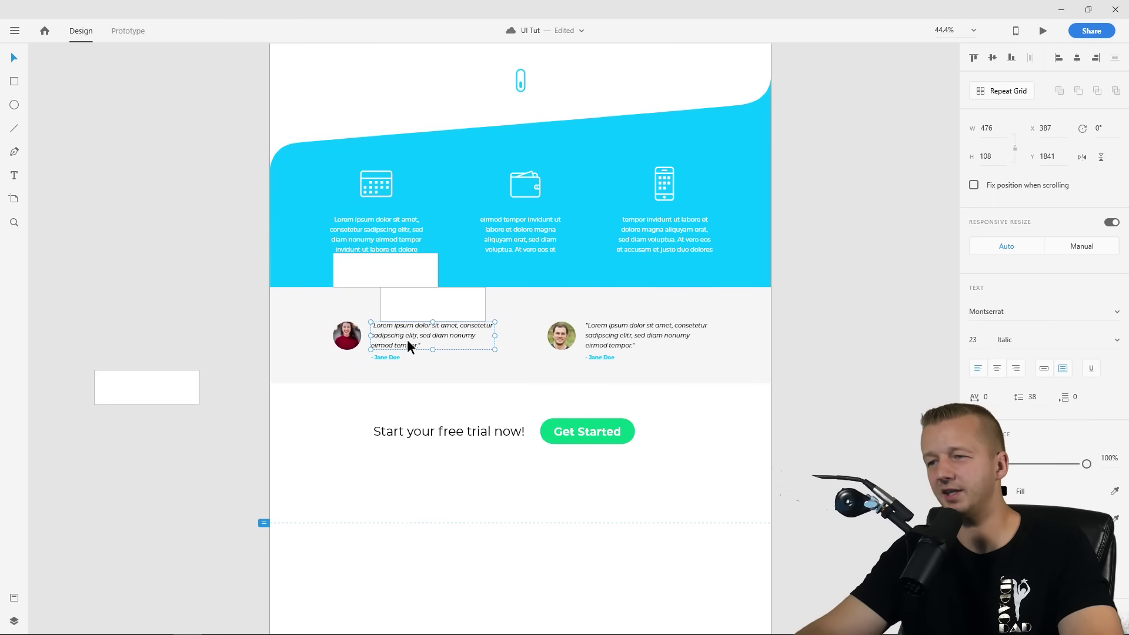
pyautogui.click(380, 356)
pyautogui.moveTo(169, 381); pyautogui.dragTo(401, 360)
pyautogui.click(490, 378)
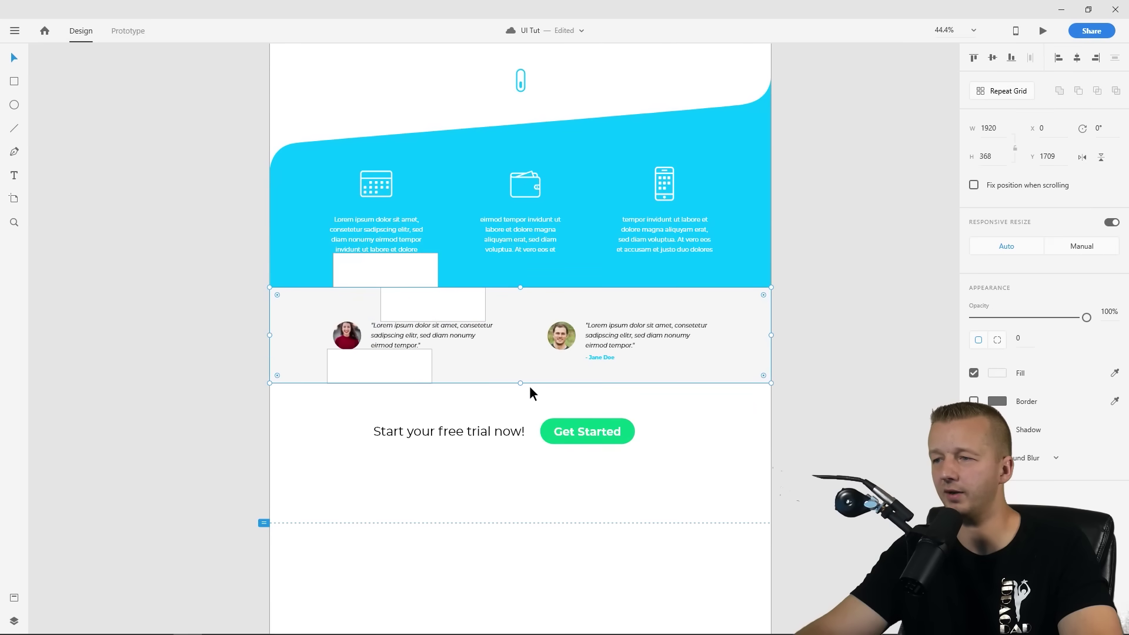
# Try a copy of the spacer rectangle between the grey section and the green button, and undo it
pyautogui.click(385, 375)
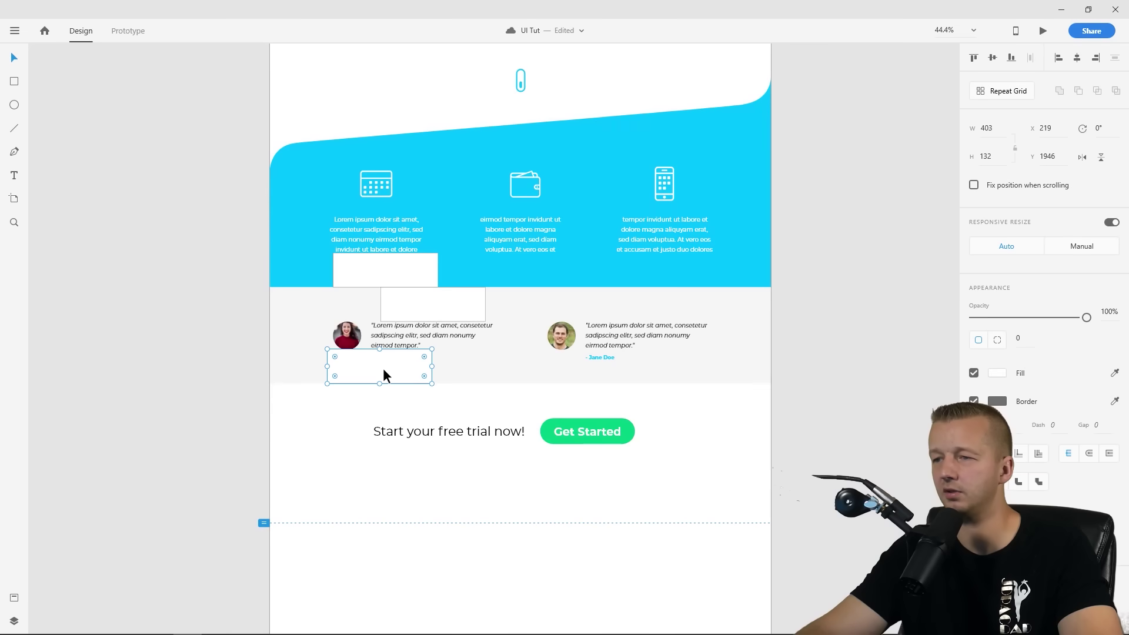
pyautogui.moveTo(414, 365); pyautogui.dragTo(582, 399)
pyautogui.click(701, 408)
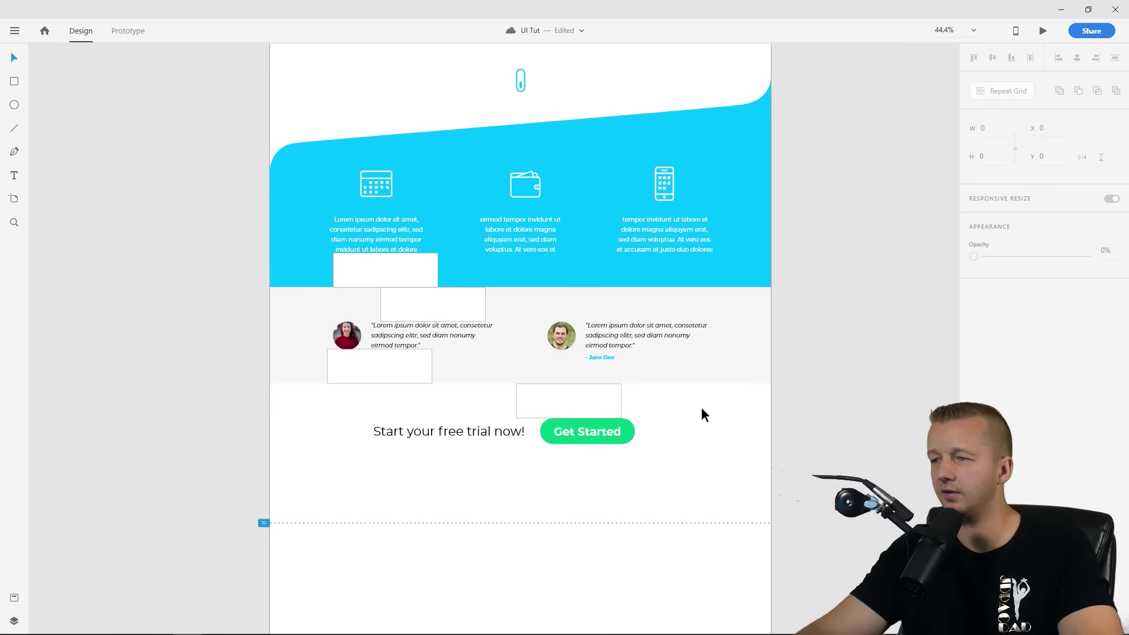
pyautogui.click(596, 401)
pyautogui.click(669, 414)
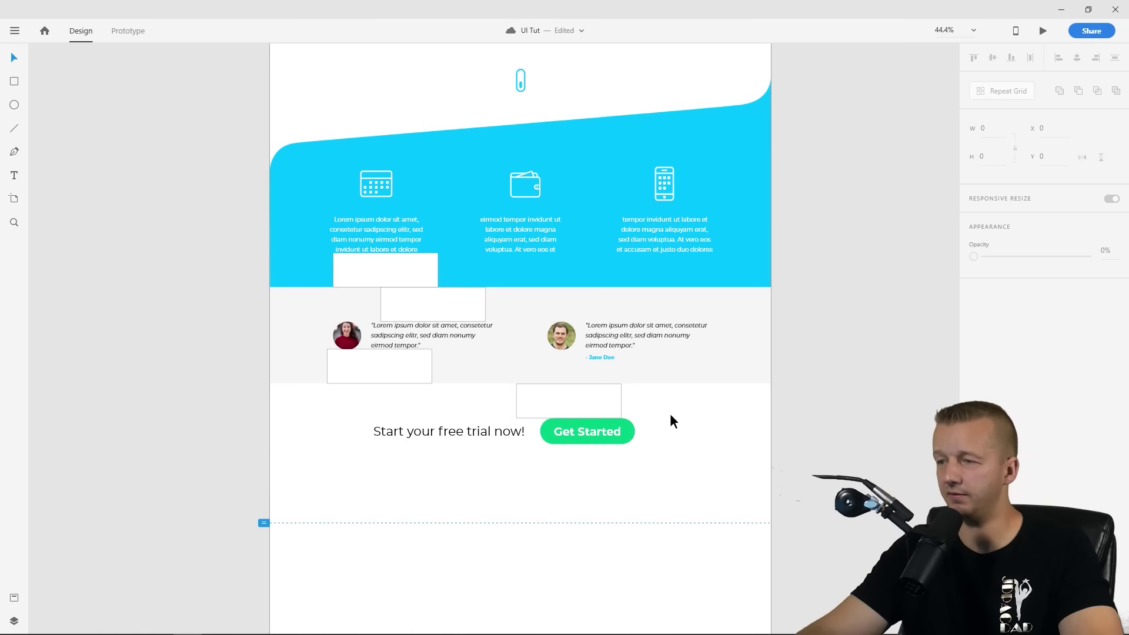
pyautogui.click(613, 406)
pyautogui.hotkey('ctrl', 'z')
pyautogui.hotkey('ctrl', 'z')
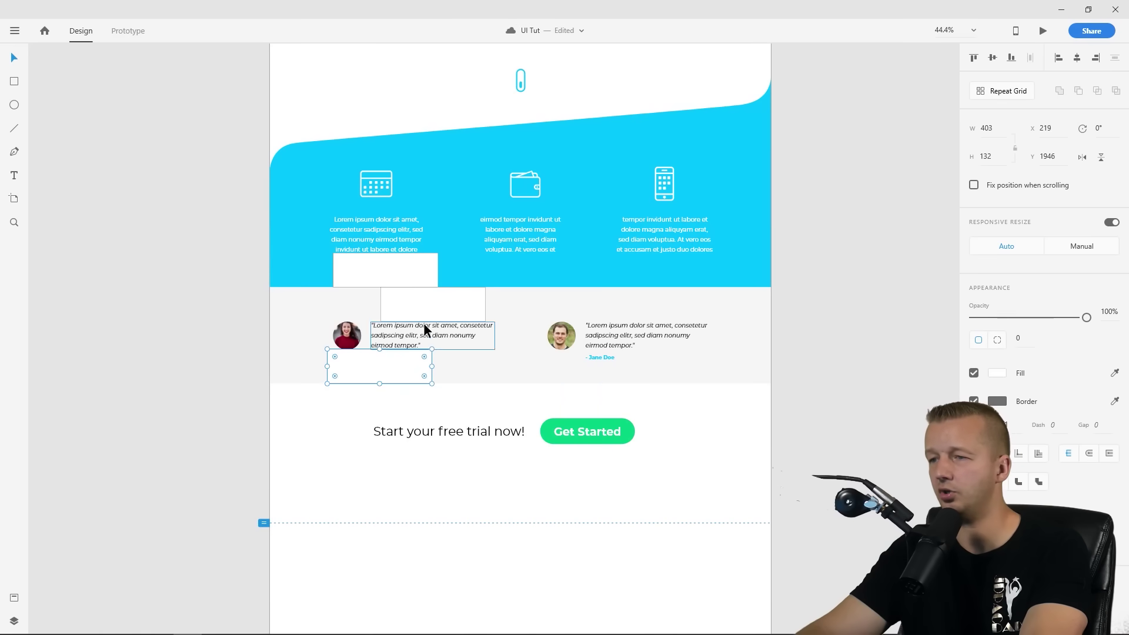
# Delete the white spacer rectangles from the blue and grey sections
pyautogui.press('Delete')
pyautogui.click(406, 278)
pyautogui.press('Delete')
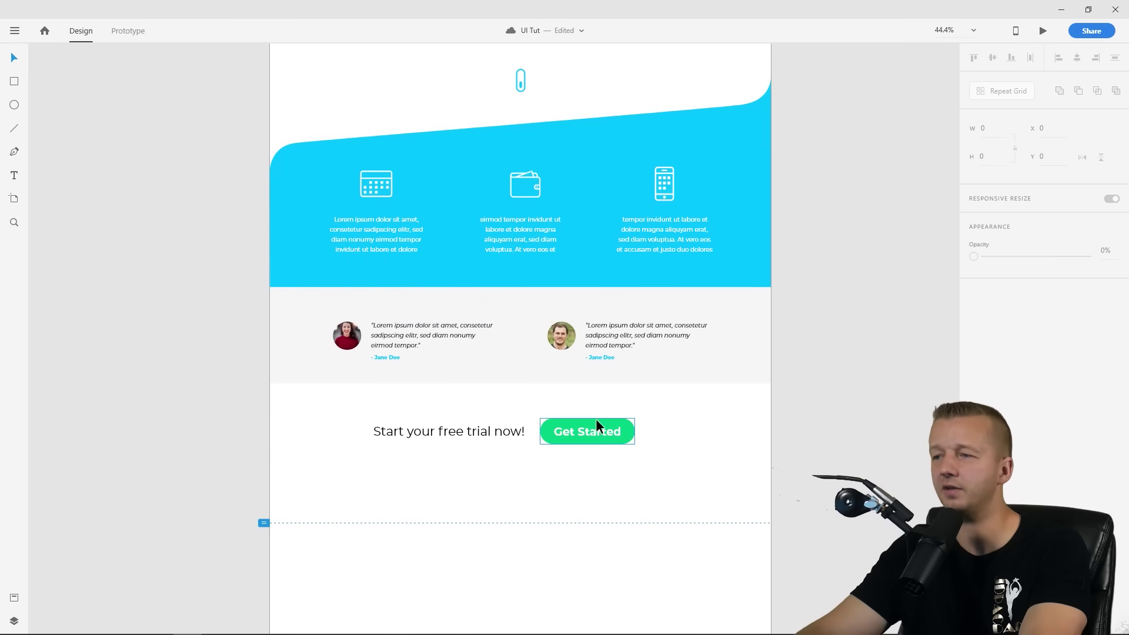
# Move the free trial headline, green button and label together down to Y 2272
pyautogui.moveTo(335, 411); pyautogui.dragTo(648, 462)
pyautogui.moveTo(593, 434); pyautogui.dragTo(593, 449)
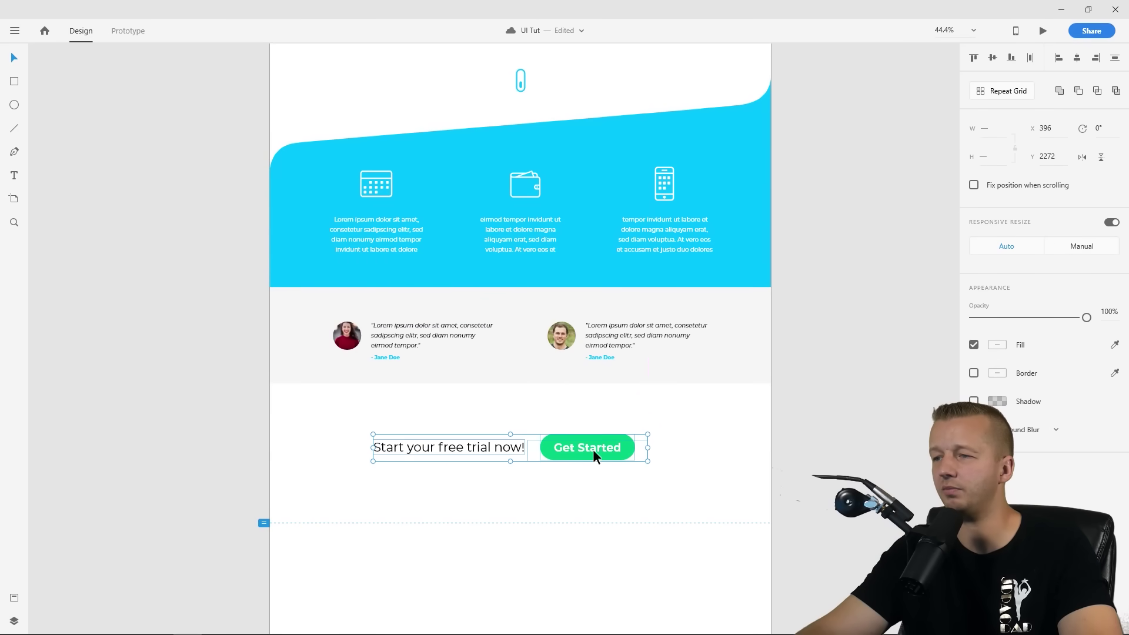
pyautogui.click(712, 420)
# Set the Home artboard's scrolling viewport height to 3113 to match the artboard's full height
pyautogui.scroll(-5, 709, 421)
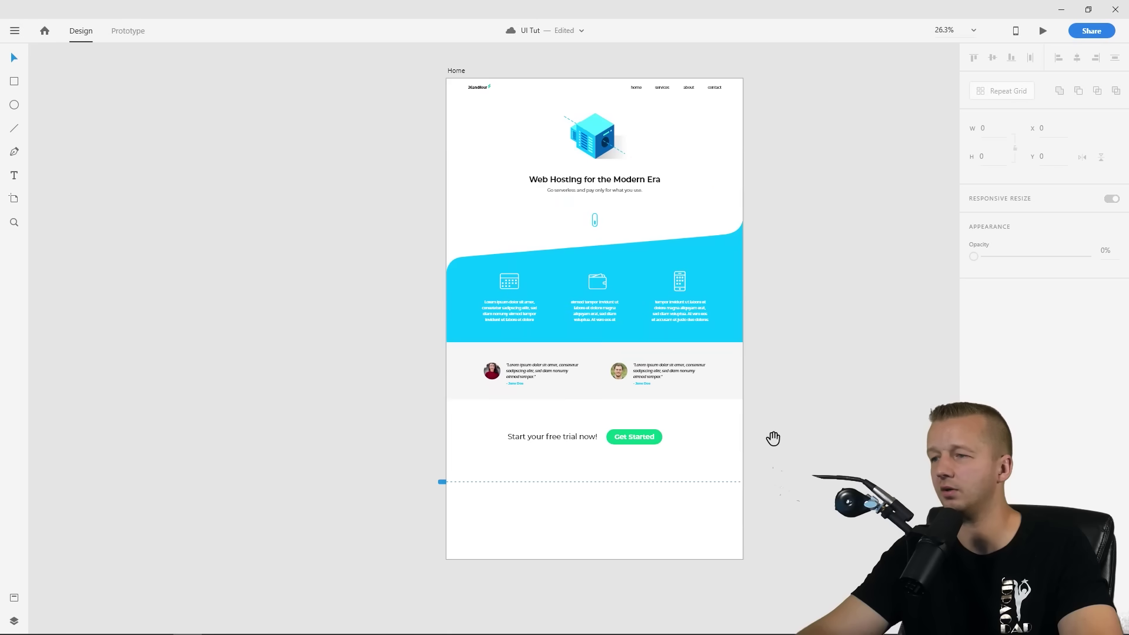
pyautogui.moveTo(774, 436); pyautogui.dragTo(681, 391)
pyautogui.scroll(3, 611, 401)
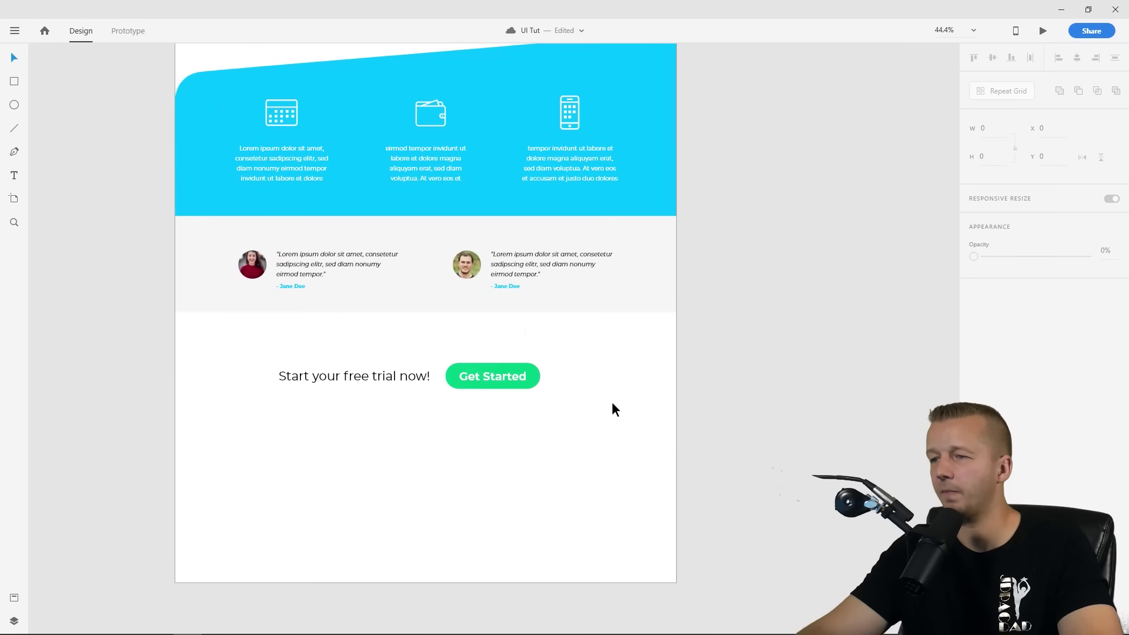
pyautogui.moveTo(612, 402); pyautogui.dragTo(662, 395)
pyautogui.scroll(-3, 607, 397)
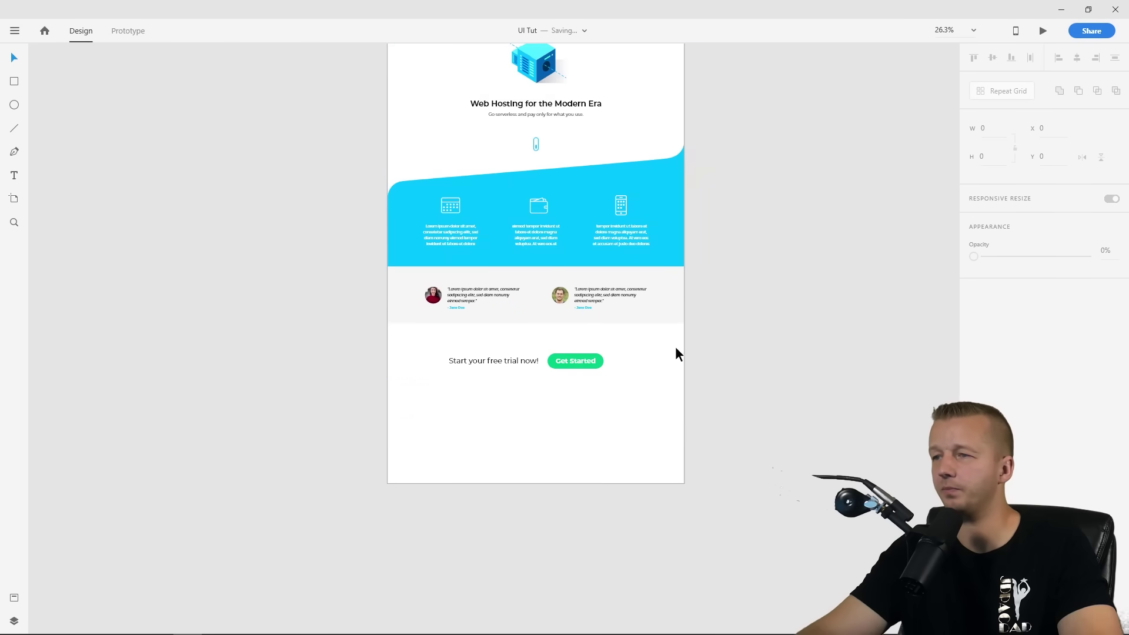
pyautogui.scroll(-2, 700, 276)
pyautogui.moveTo(769, 249); pyautogui.dragTo(675, 311)
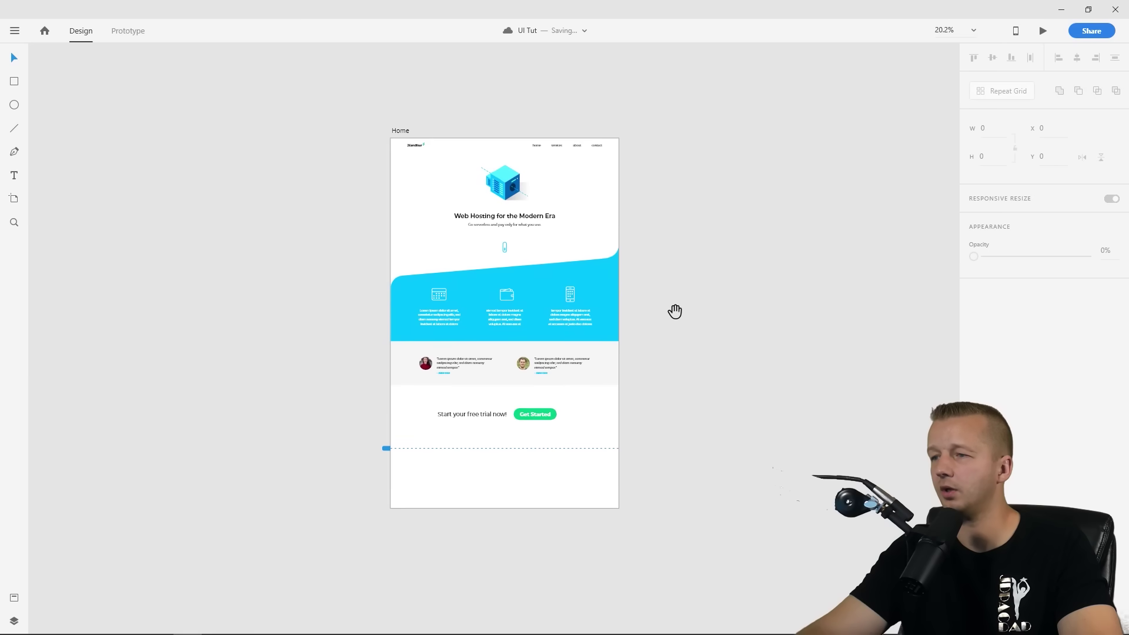
pyautogui.click(406, 136)
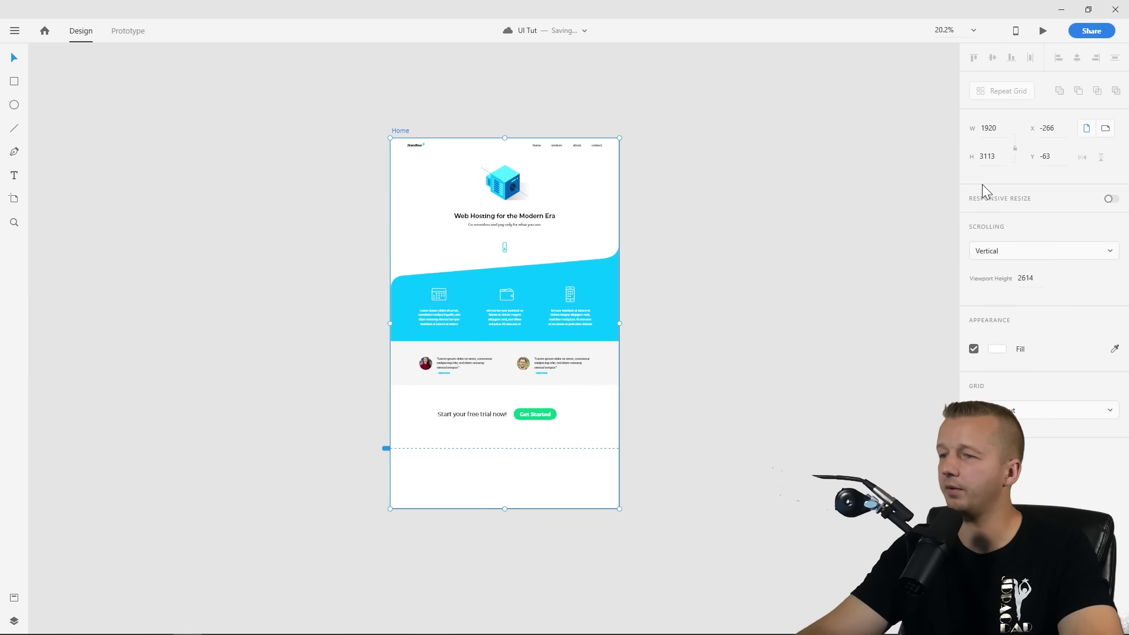
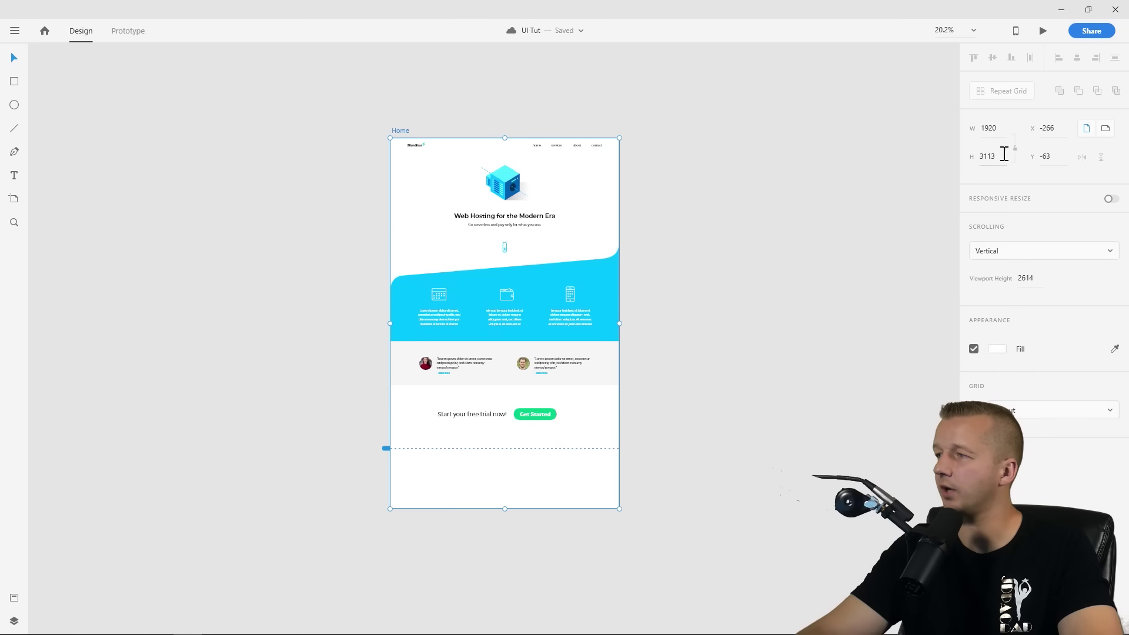
pyautogui.click(1030, 279)
pyautogui.doubleClick(1030, 279)
pyautogui.write('3113')
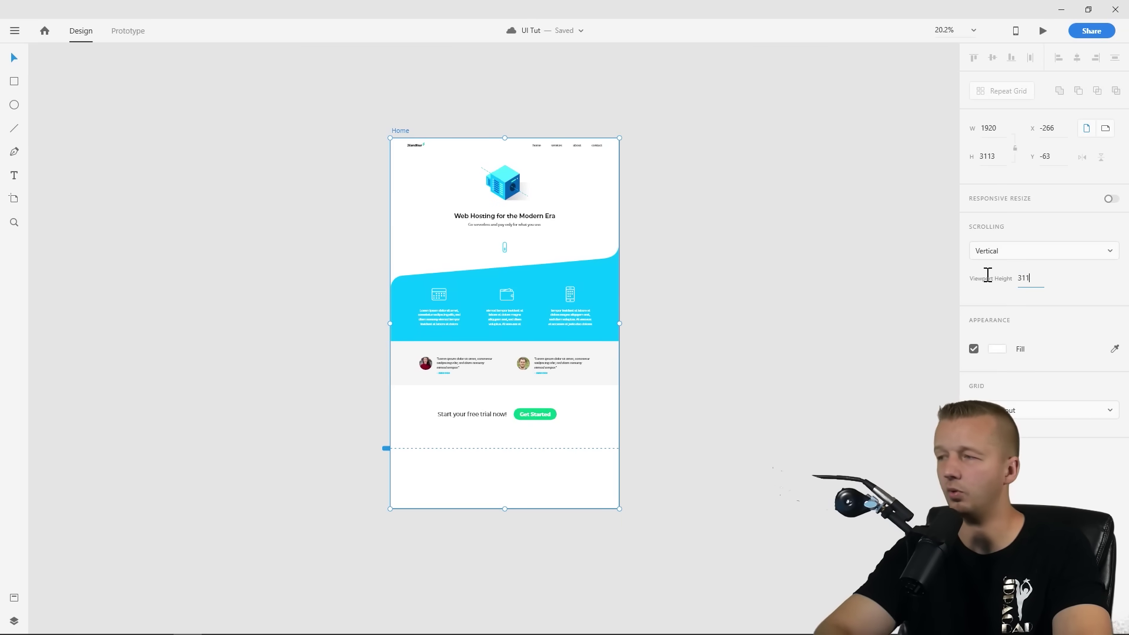
pyautogui.press('Return')
pyautogui.click(637, 253)
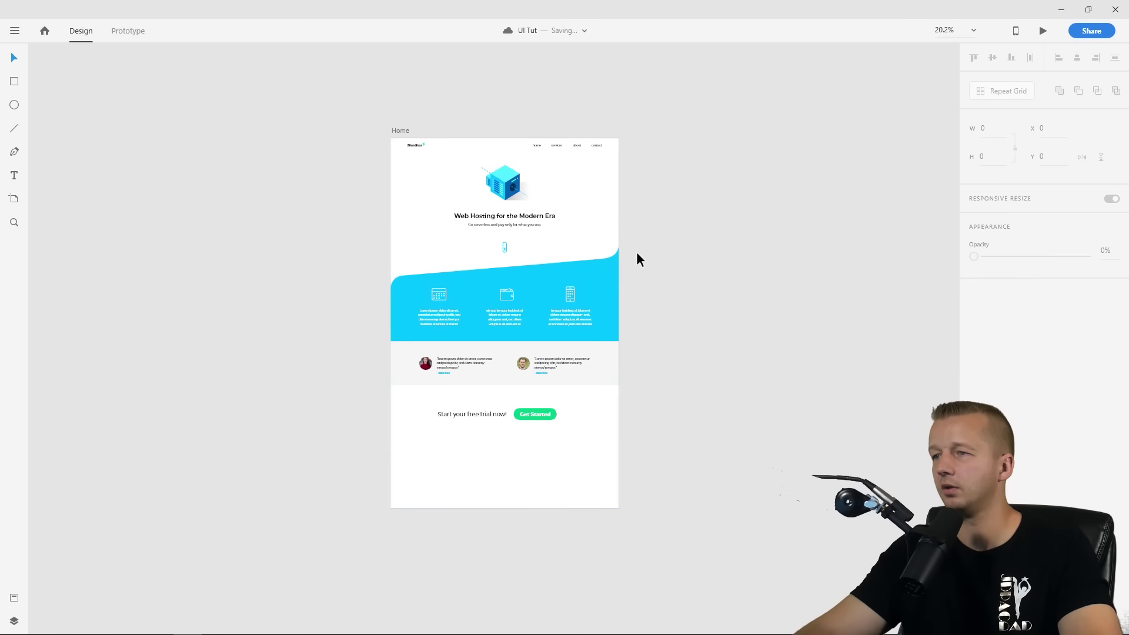
pyautogui.scroll(5, 497, 457)
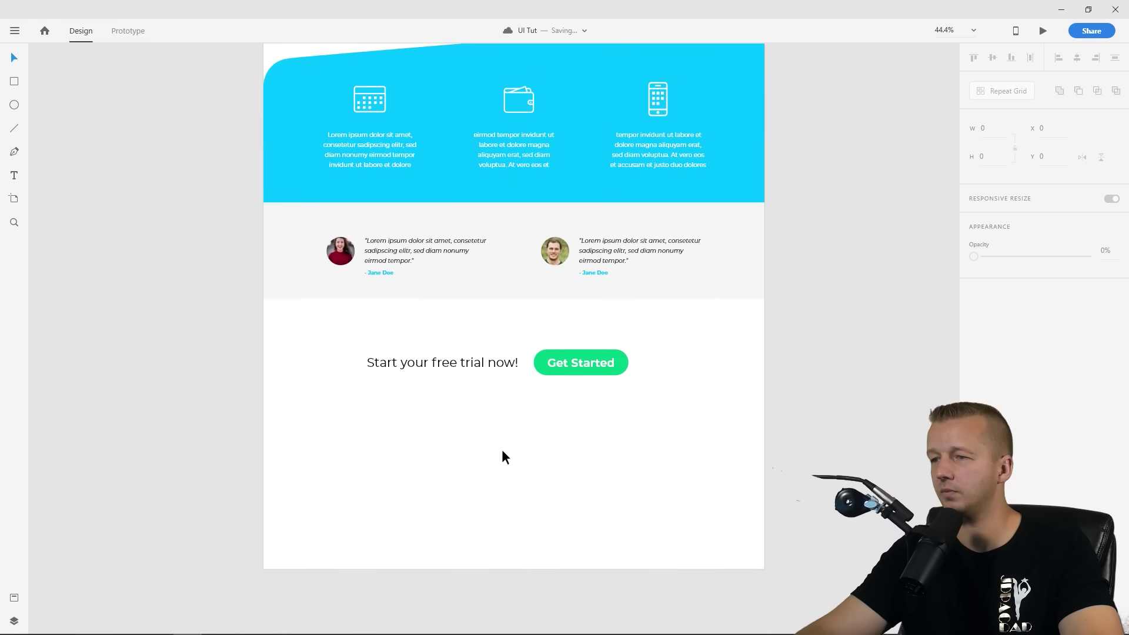
# Duplicate the slanted blue shape below the free trial row at Y 2349.8 and mirror the copy horizontally
pyautogui.moveTo(514, 433); pyautogui.dragTo(539, 414)
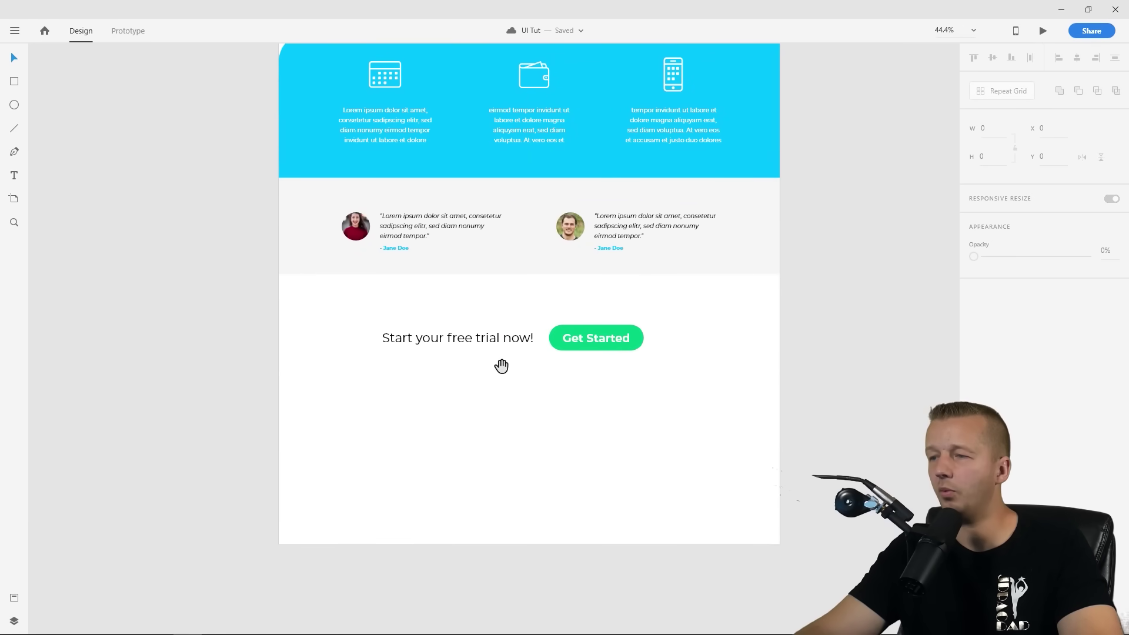
pyautogui.moveTo(502, 366); pyautogui.dragTo(502, 457)
pyautogui.click(474, 176)
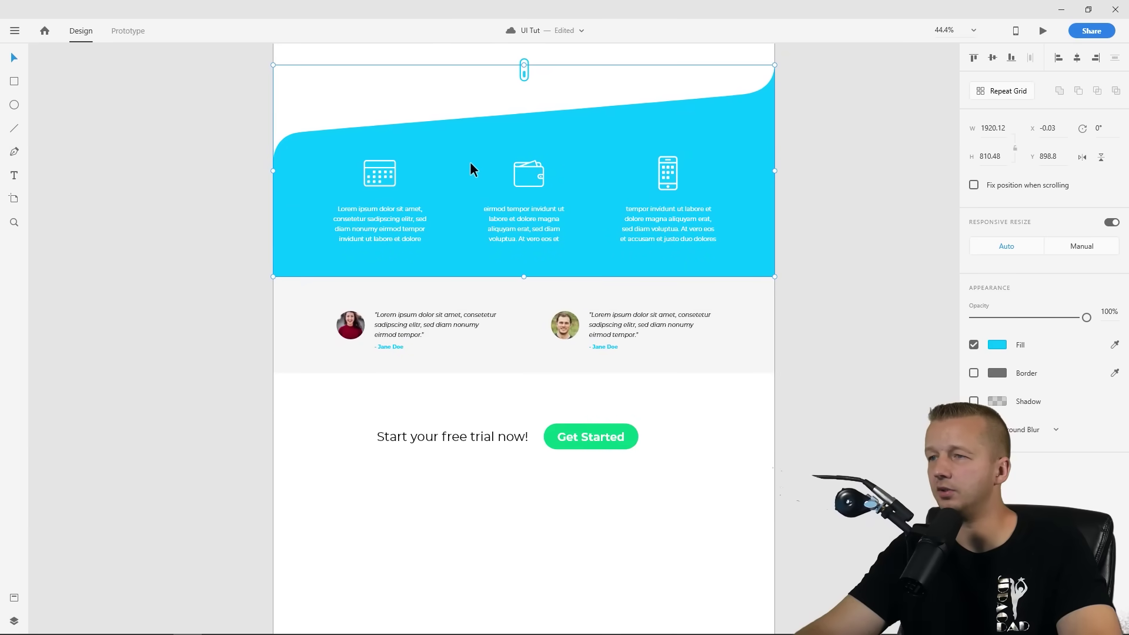
pyautogui.keyDown('alt'); pyautogui.moveTo(471, 169); pyautogui.dragTo(534, 550); pyautogui.keyUp('alt')
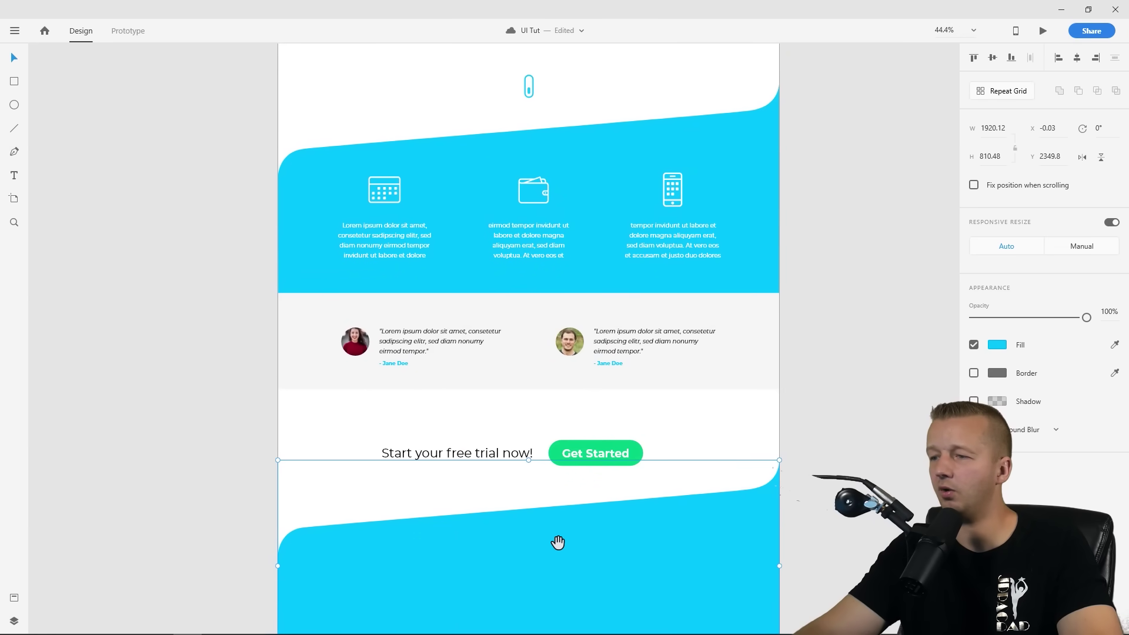
pyautogui.scroll(-3, 741, 441)
pyautogui.moveTo(787, 456); pyautogui.dragTo(284, 443)
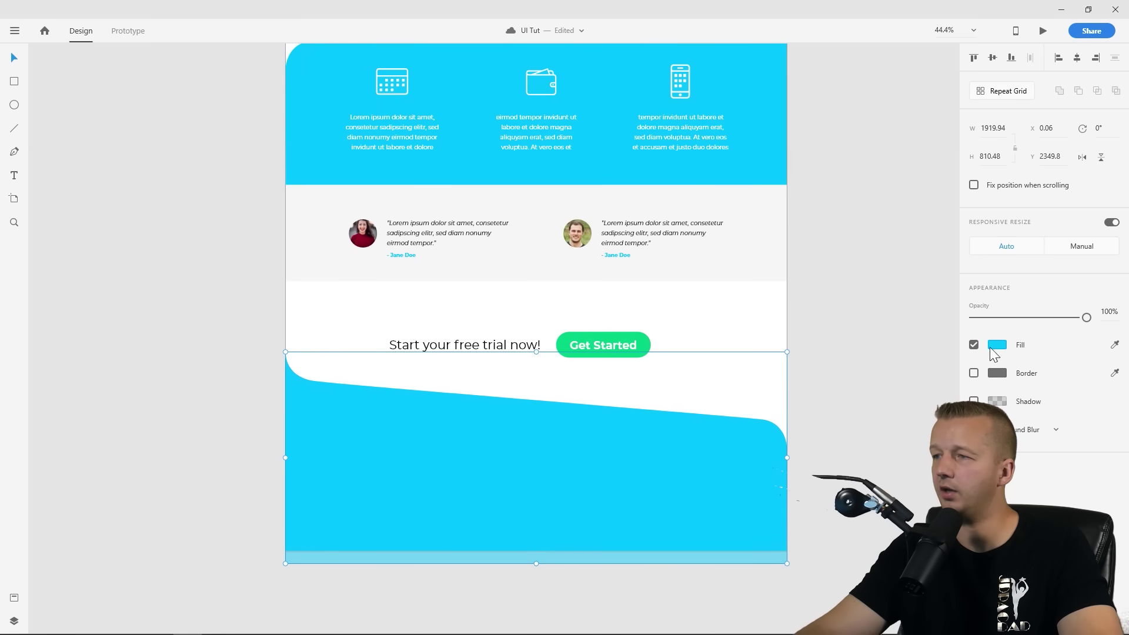
pyautogui.click(849, 302)
pyautogui.scroll(-3, 850, 300)
pyautogui.moveTo(877, 270); pyautogui.dragTo(762, 387)
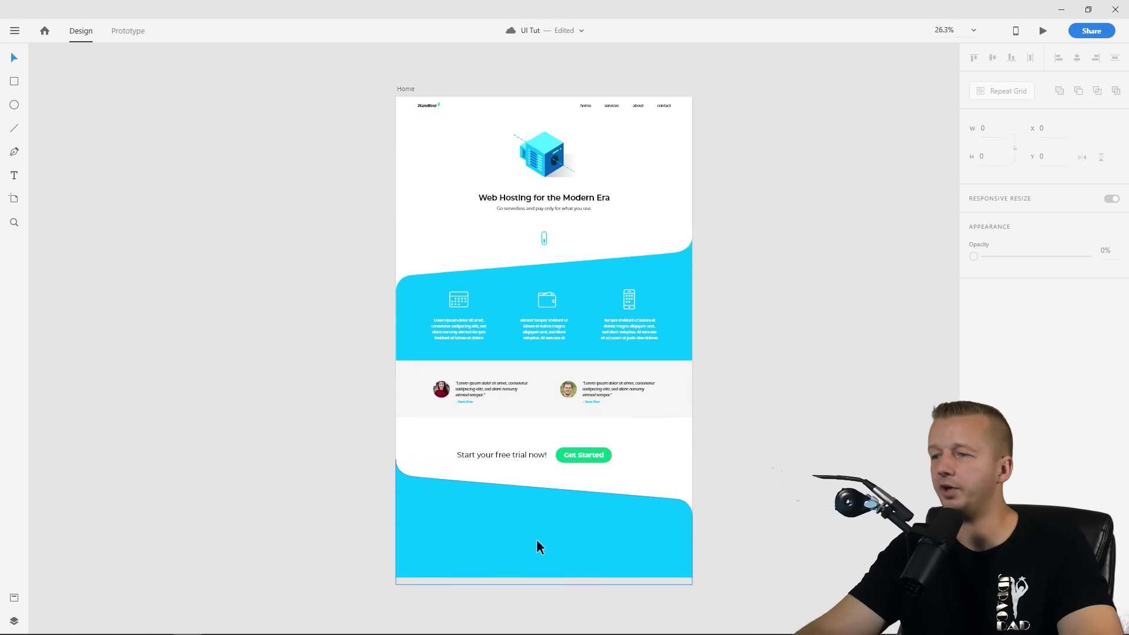
# Sample the server illustration's dark blue for the lower slanted shape's fill, and refine it to dark grey #3D444A
pyautogui.click(630, 273)
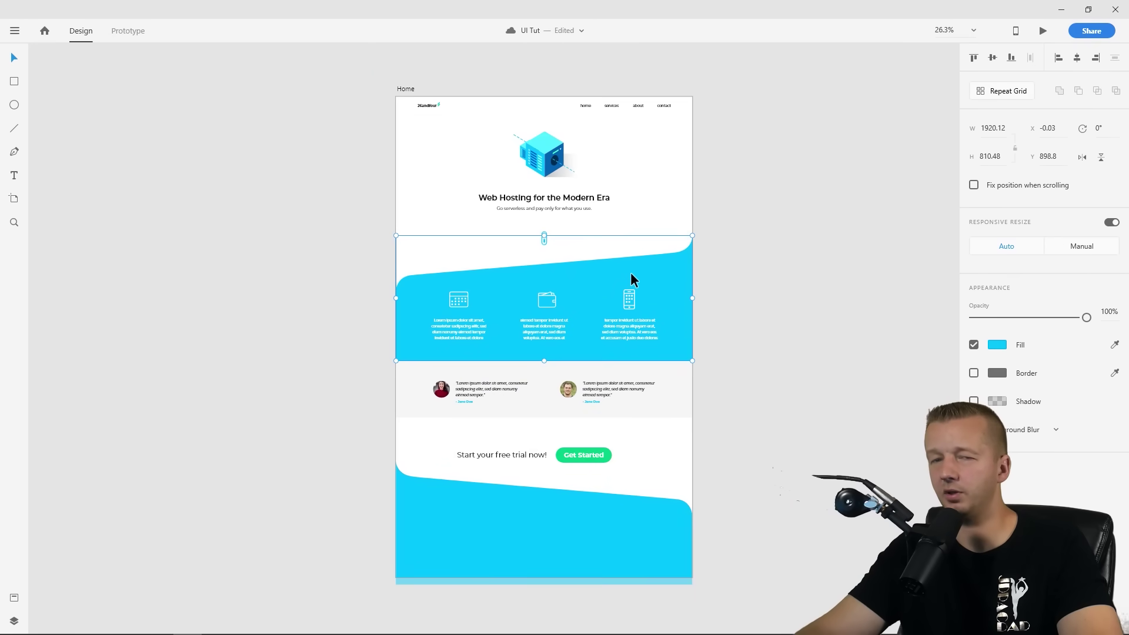
pyautogui.click(494, 515)
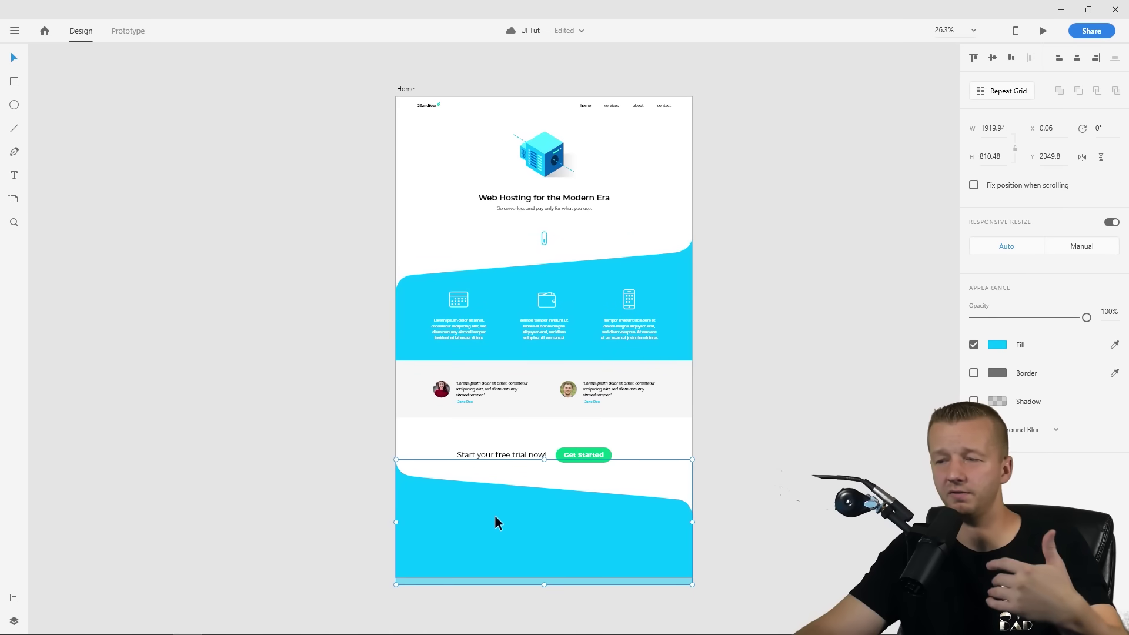
pyautogui.click(998, 346)
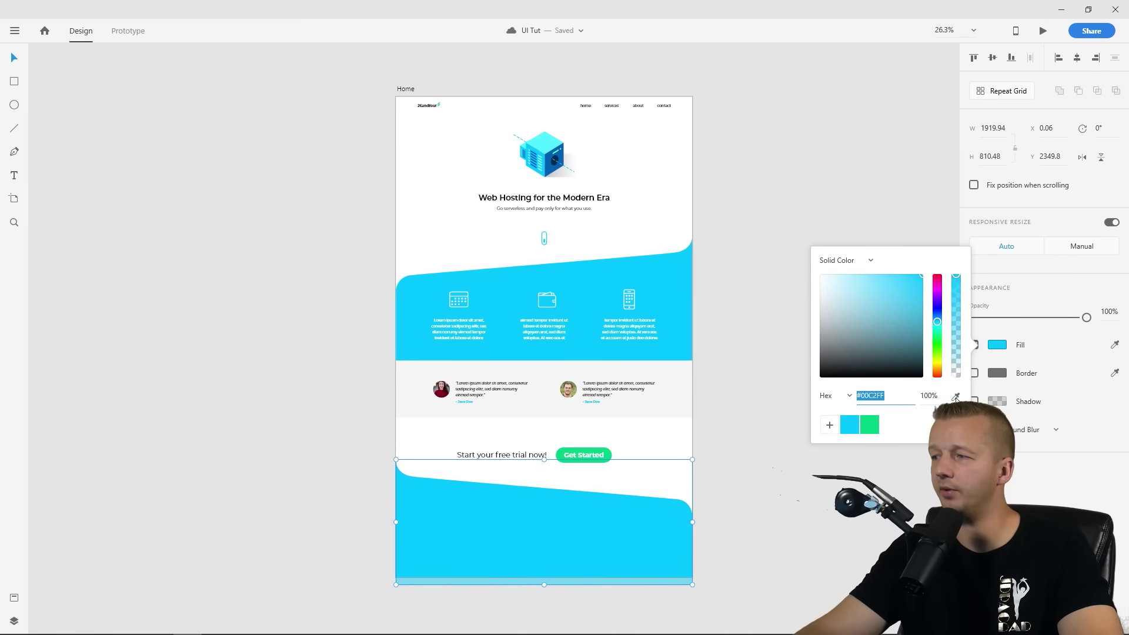
pyautogui.click(955, 397)
pyautogui.click(553, 170)
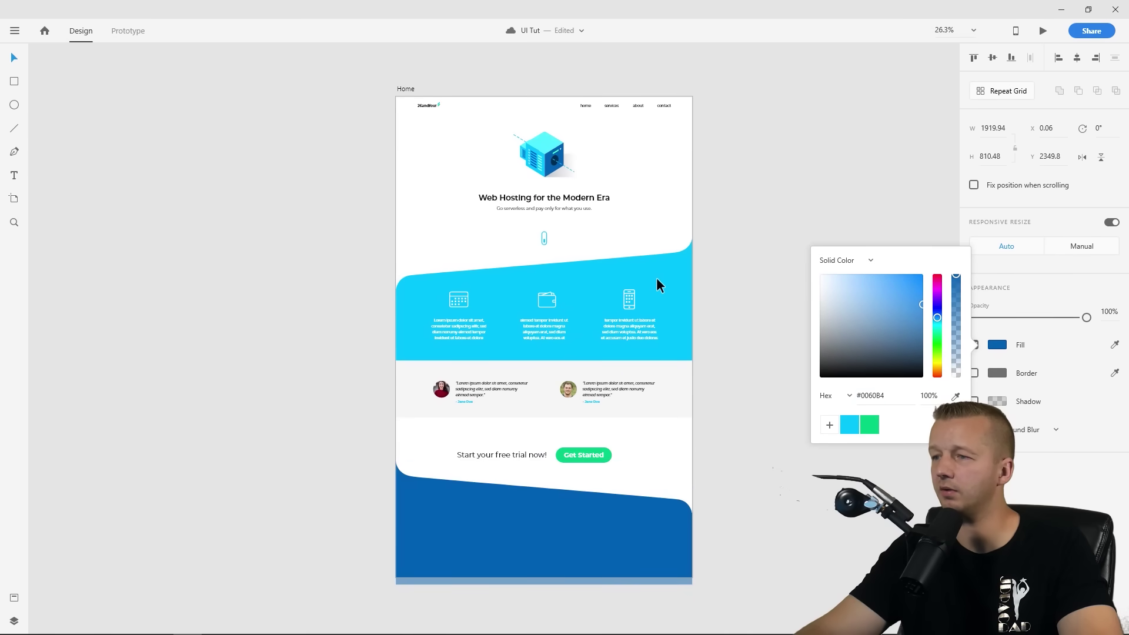
pyautogui.moveTo(851, 347)
pyautogui.mouseDown()
pyautogui.moveTo(831, 337)
pyautogui.moveTo(838, 348)
pyautogui.mouseUp()
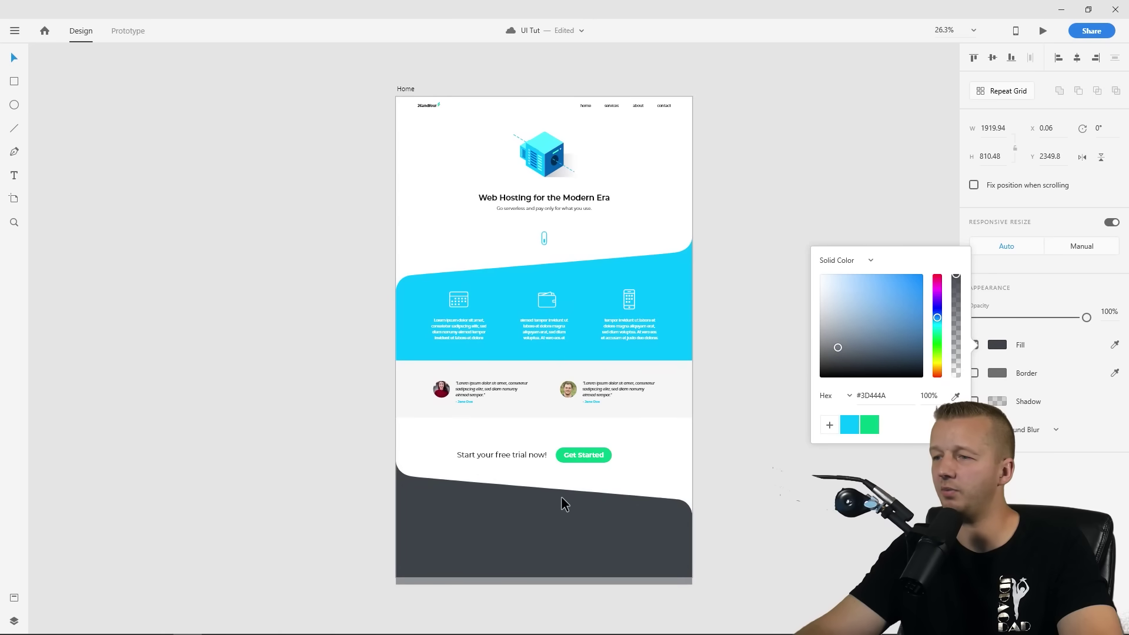
pyautogui.click(522, 537)
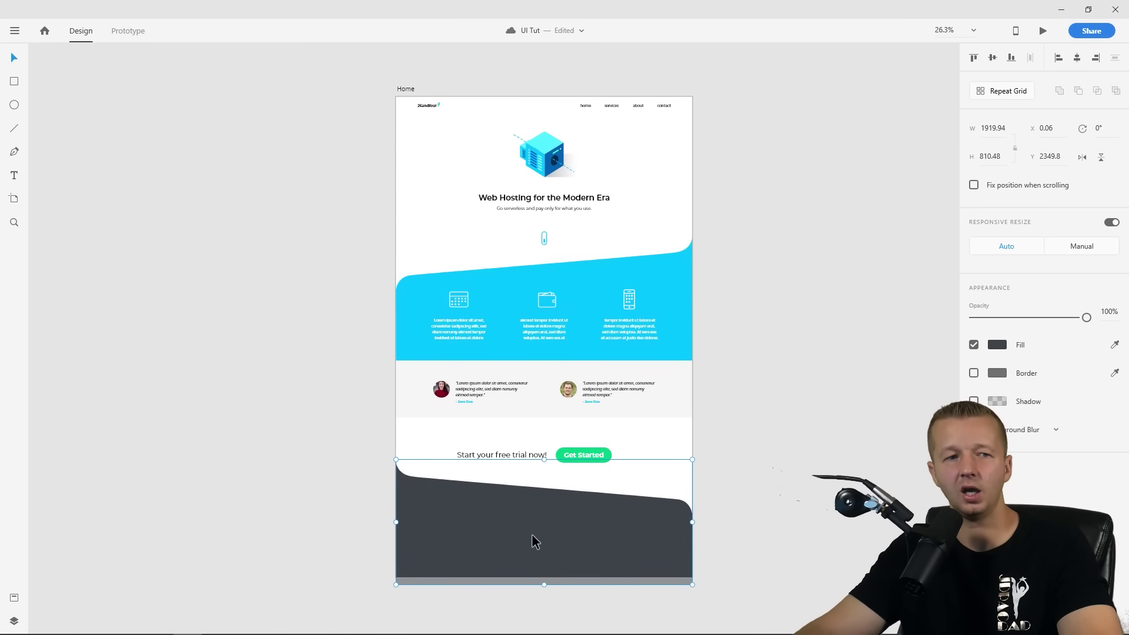
# Raise the dark footer shape's two bottom anchor points together so the shape is about 638 px high
pyautogui.doubleClick(535, 535)
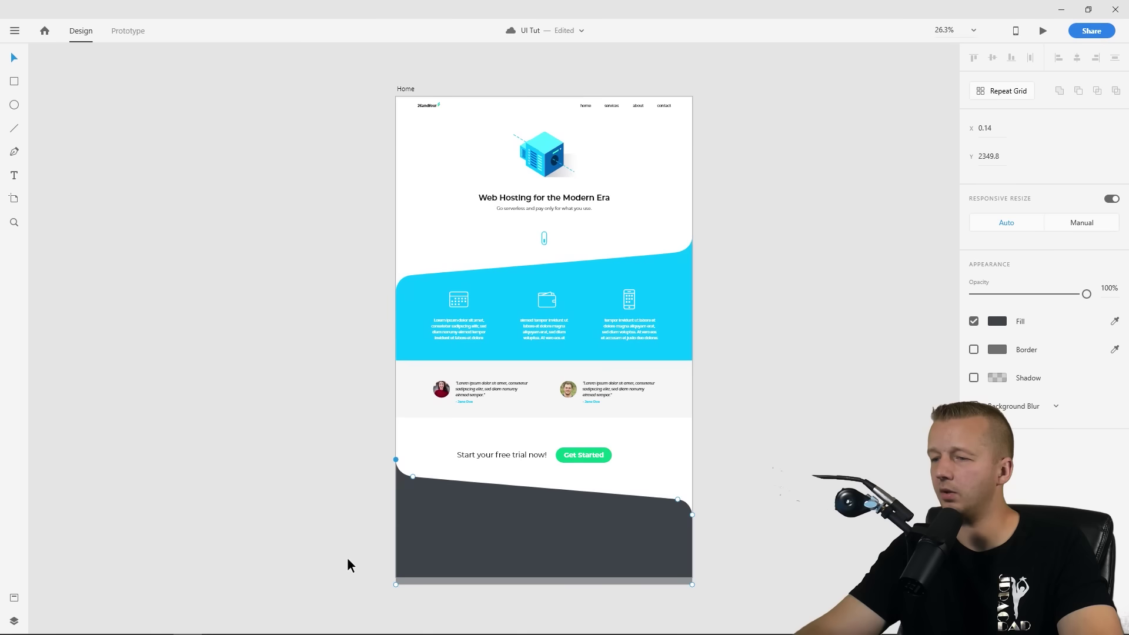
pyautogui.moveTo(349, 560); pyautogui.dragTo(691, 556)
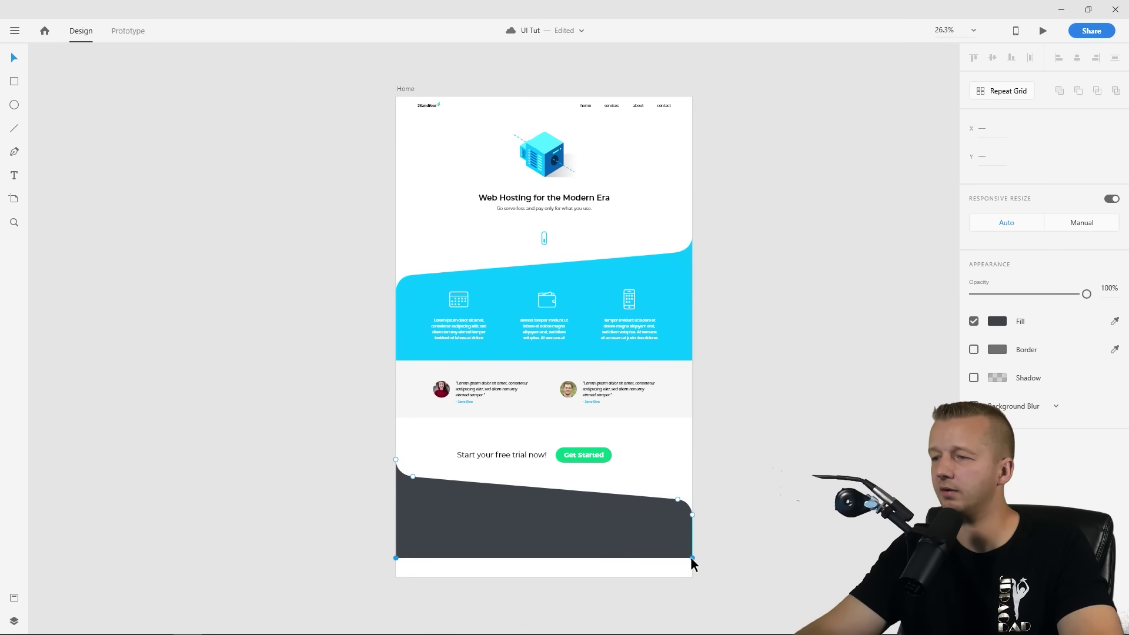
pyautogui.press('Escape')
pyautogui.press('Escape')
# Reduce the Home artboard's height to 2985 so it ends at the footer's bottom edge
pyautogui.click(405, 89)
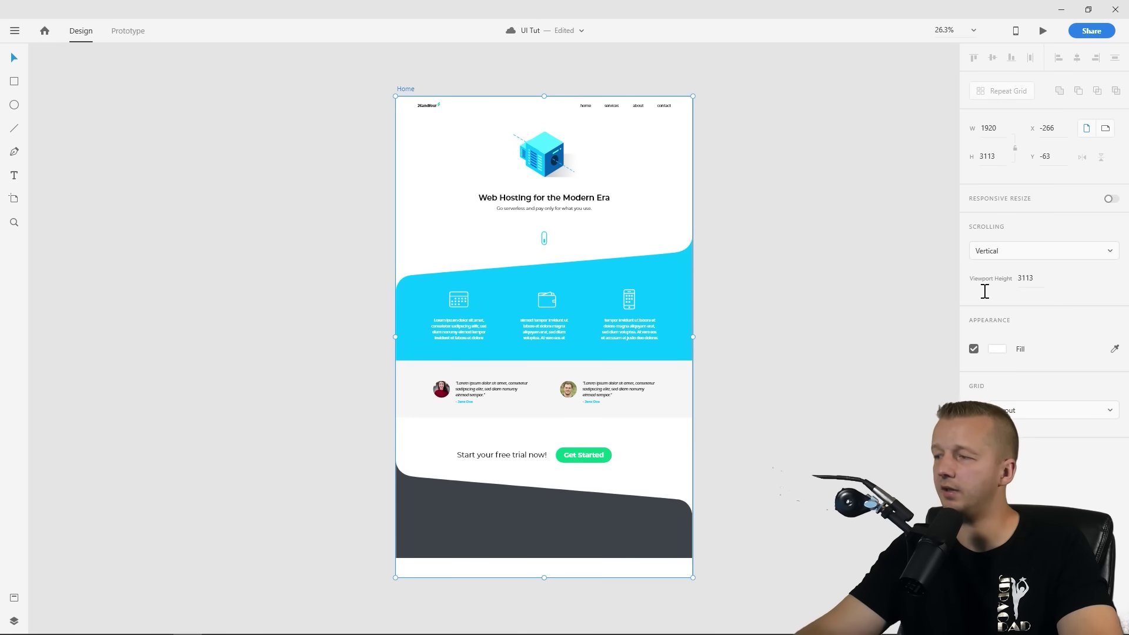
pyautogui.click(994, 156)
pyautogui.write('2988')
pyautogui.press('Return')
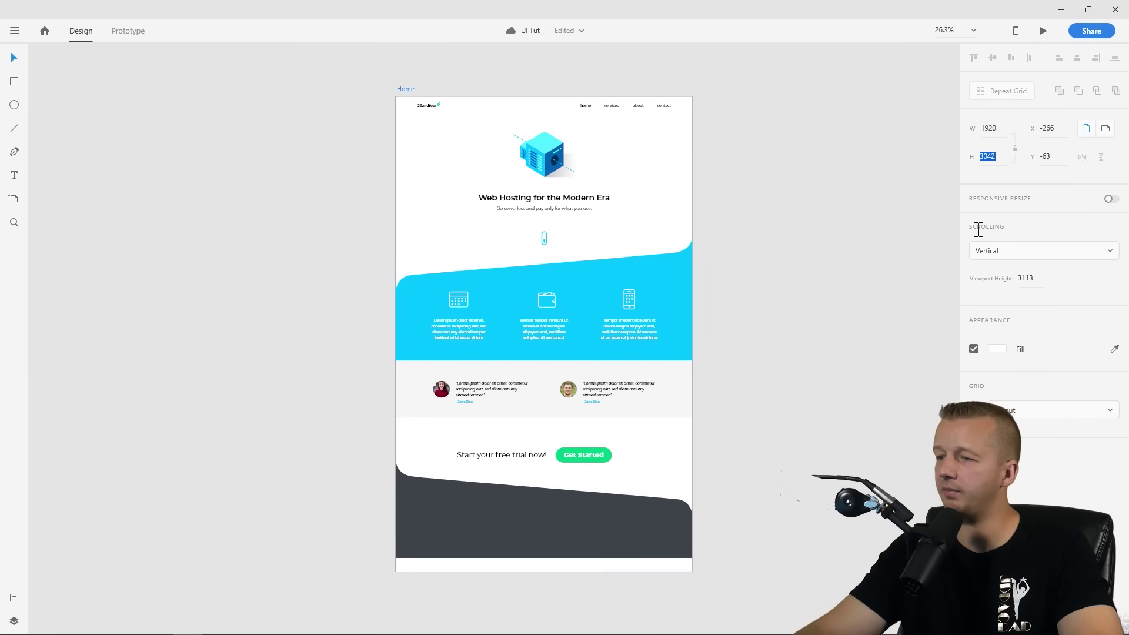
pyautogui.moveTo(972, 310); pyautogui.dragTo(971, 319)
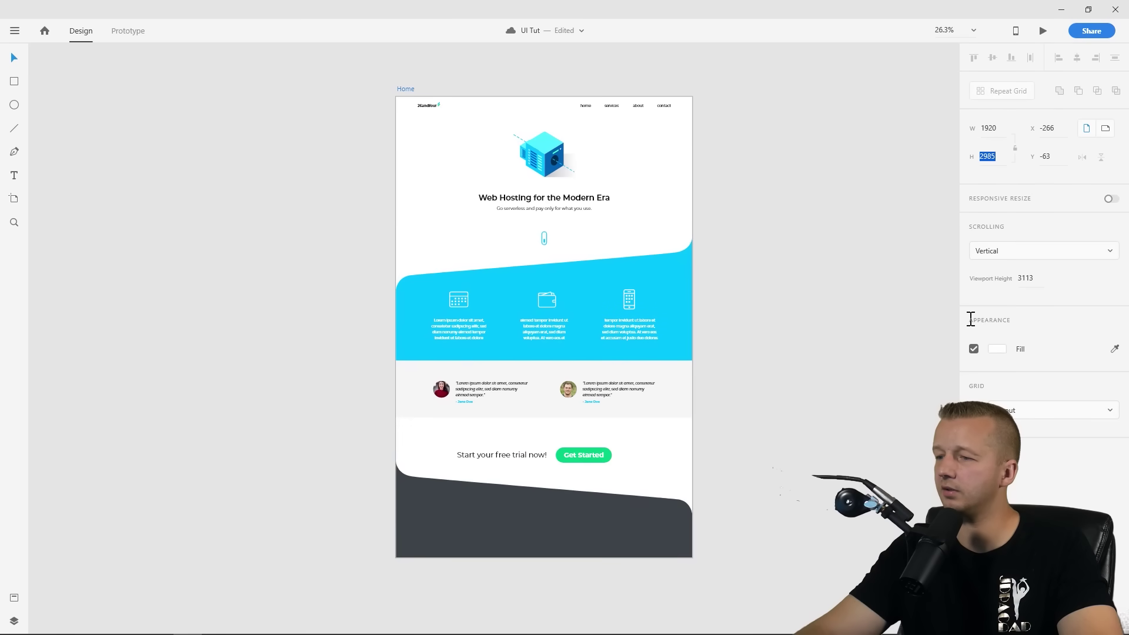
pyautogui.click(39, 62)
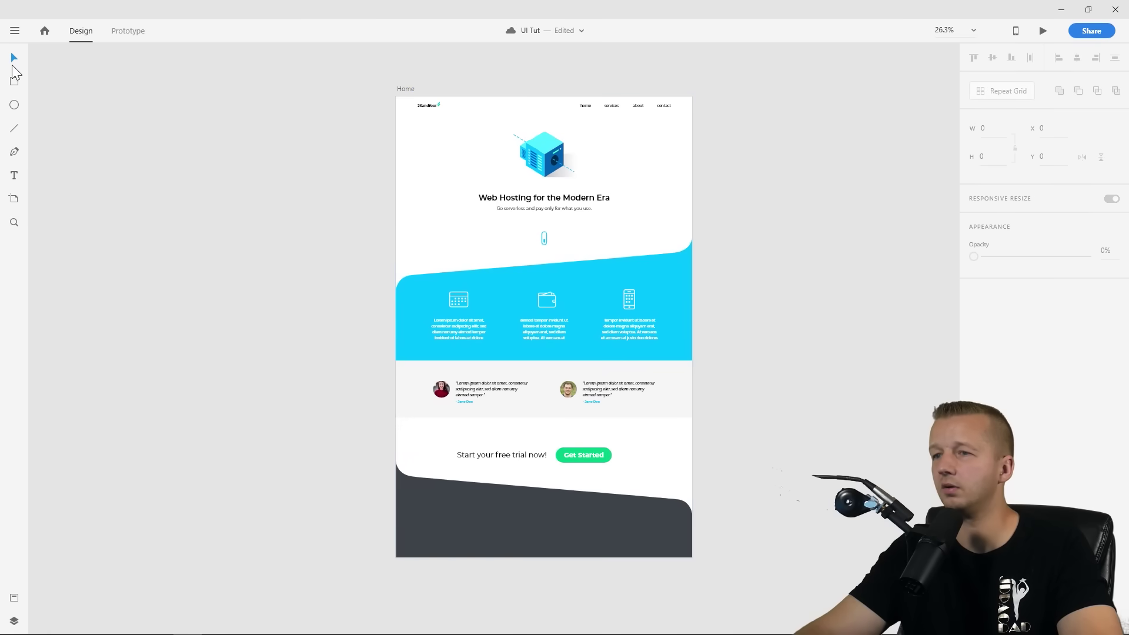
# Move the free trial headline, green button and label together slightly upward, excluding the dark footer shape from the selection
pyautogui.scroll(5, 327, 499)
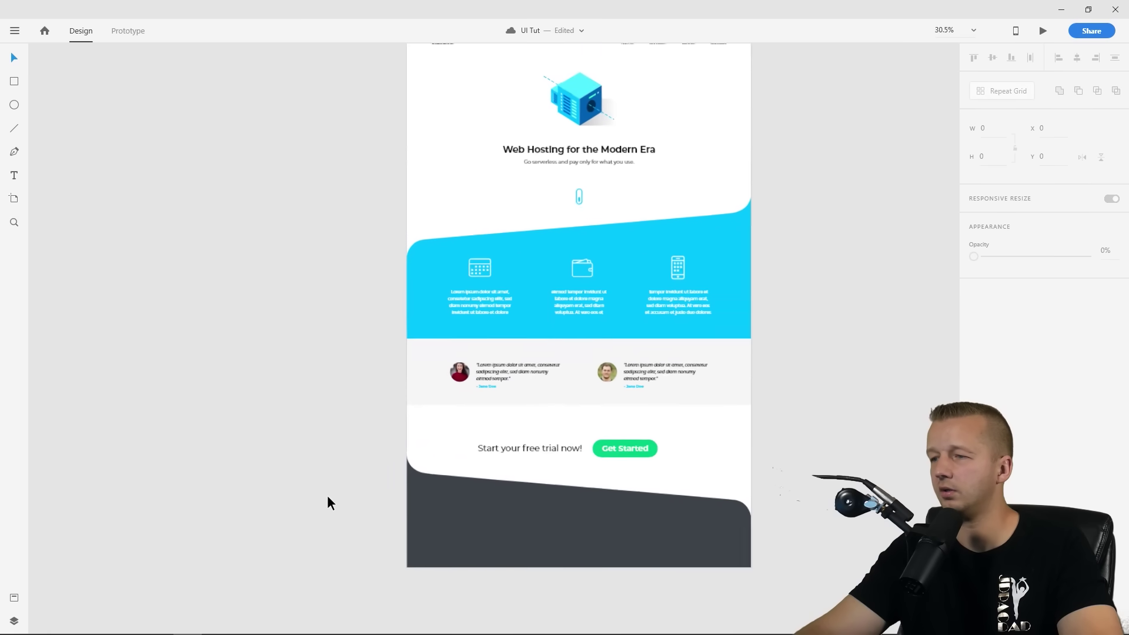
pyautogui.moveTo(379, 475); pyautogui.dragTo(282, 393)
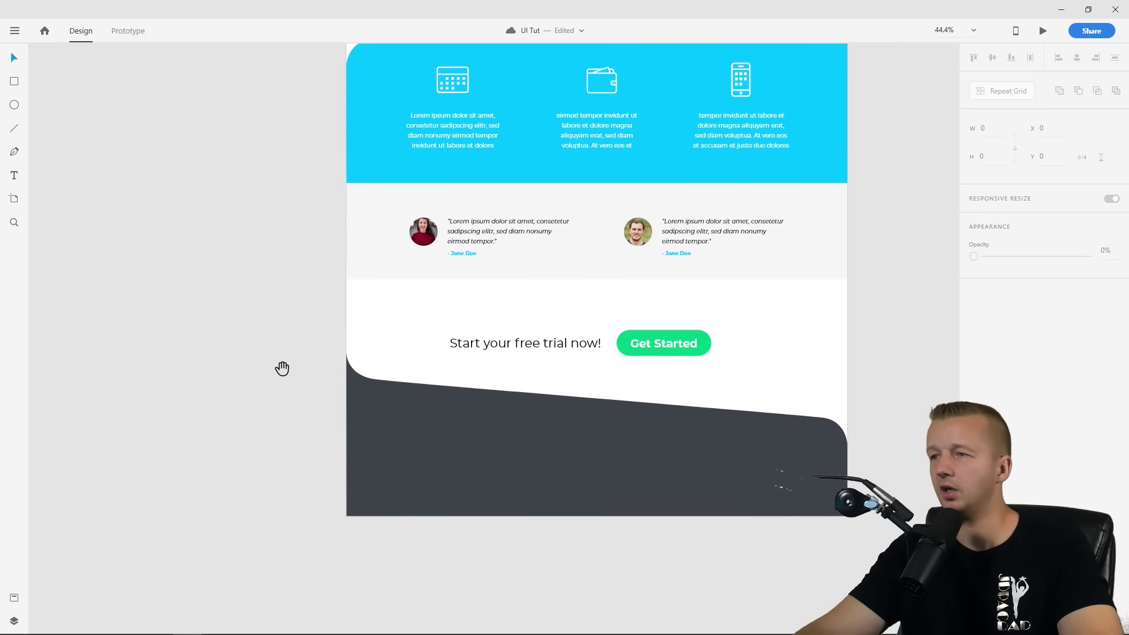
pyautogui.moveTo(294, 305); pyautogui.dragTo(286, 400)
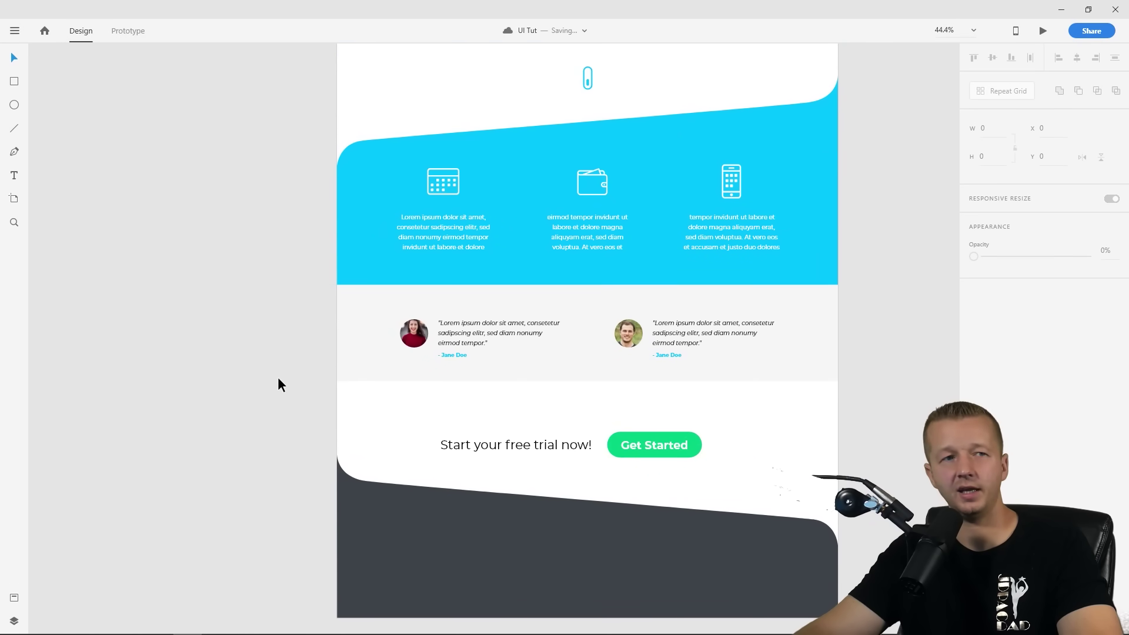
pyautogui.click(597, 151)
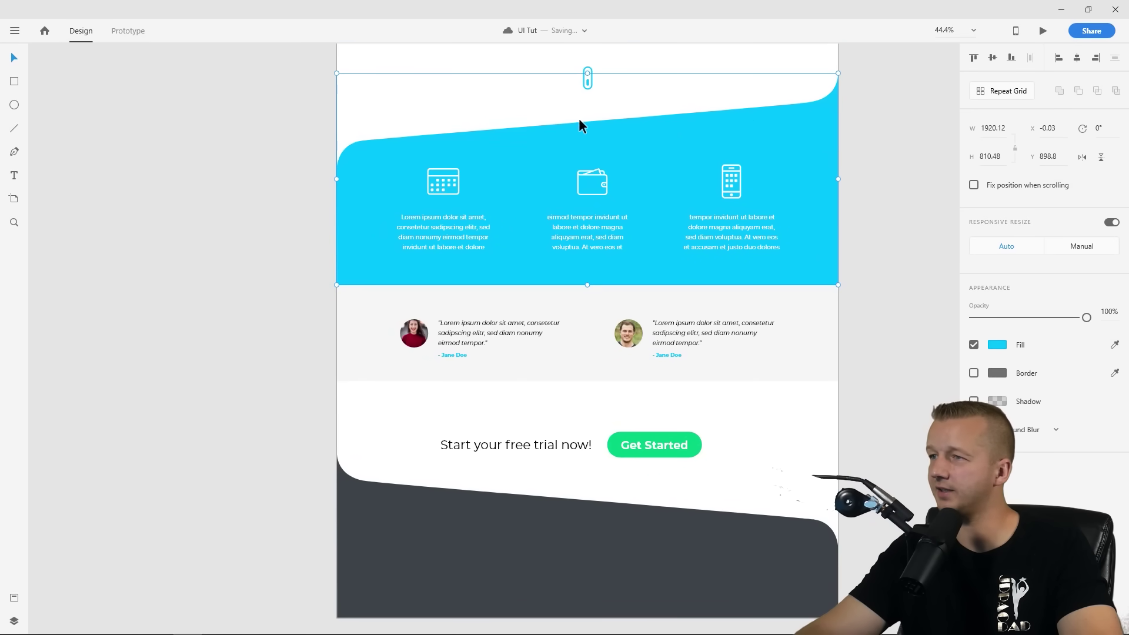
pyautogui.moveTo(235, 373); pyautogui.dragTo(253, 300)
pyautogui.click(507, 493)
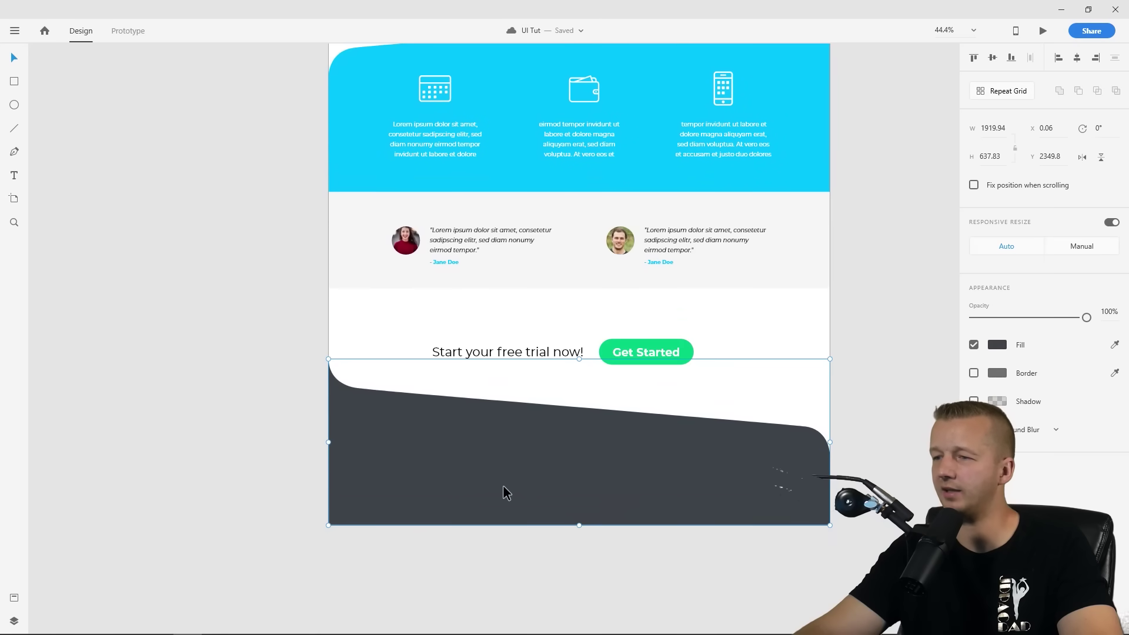
pyautogui.click(424, 327)
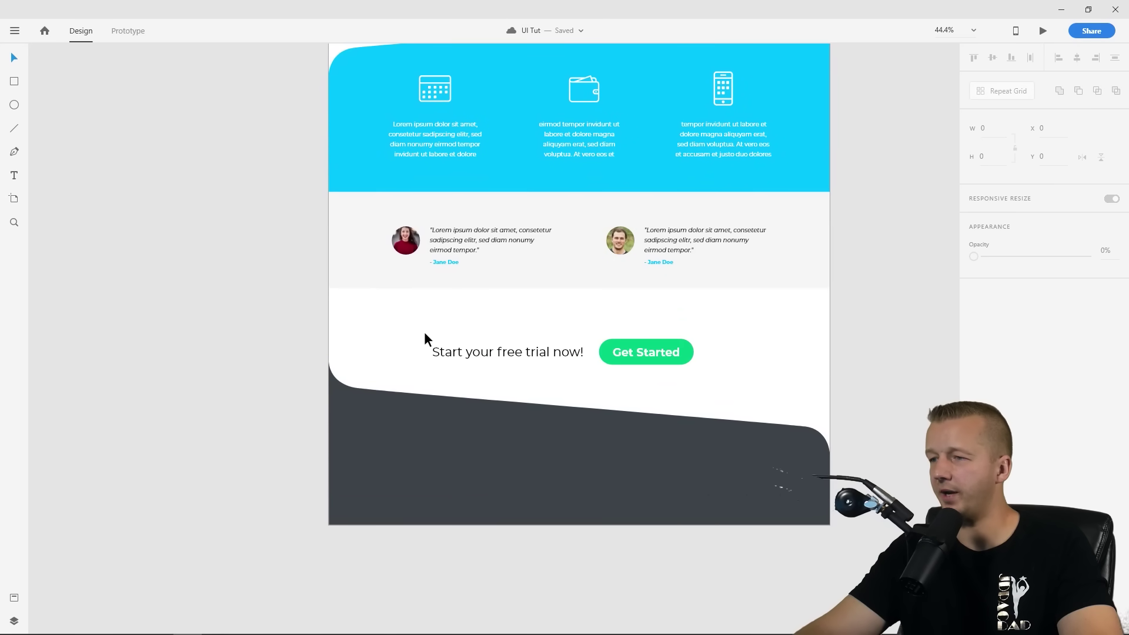
pyautogui.moveTo(424, 332); pyautogui.dragTo(741, 370)
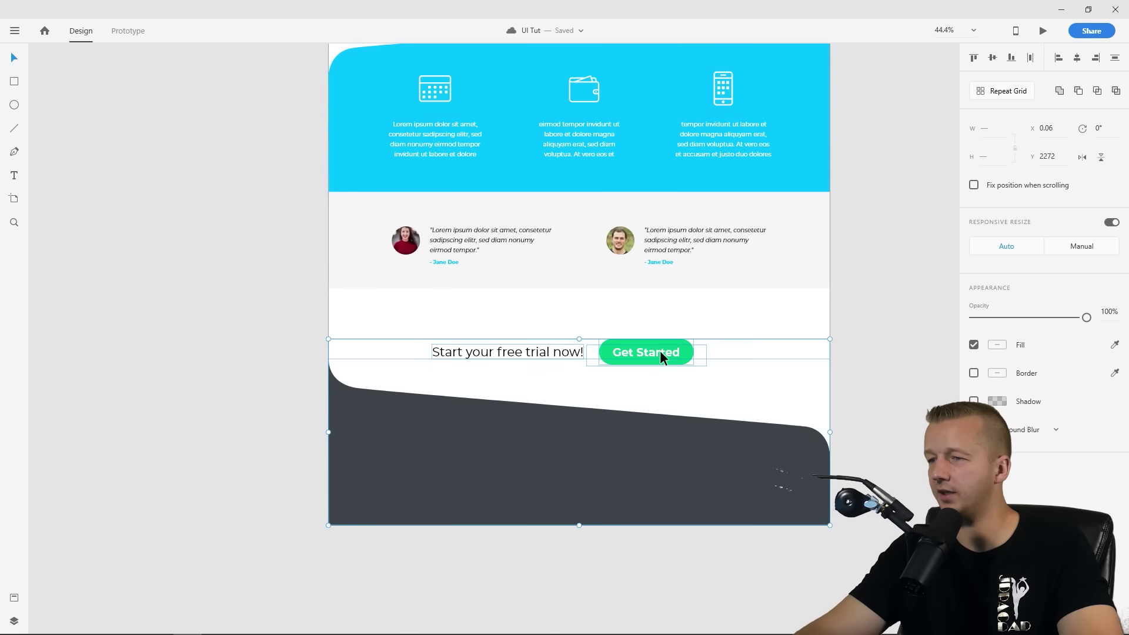
pyautogui.keyDown('shift'); pyautogui.click(629, 422); pyautogui.keyUp('shift')
pyautogui.moveTo(636, 351); pyautogui.dragTo(638, 346)
pyautogui.press('Escape')
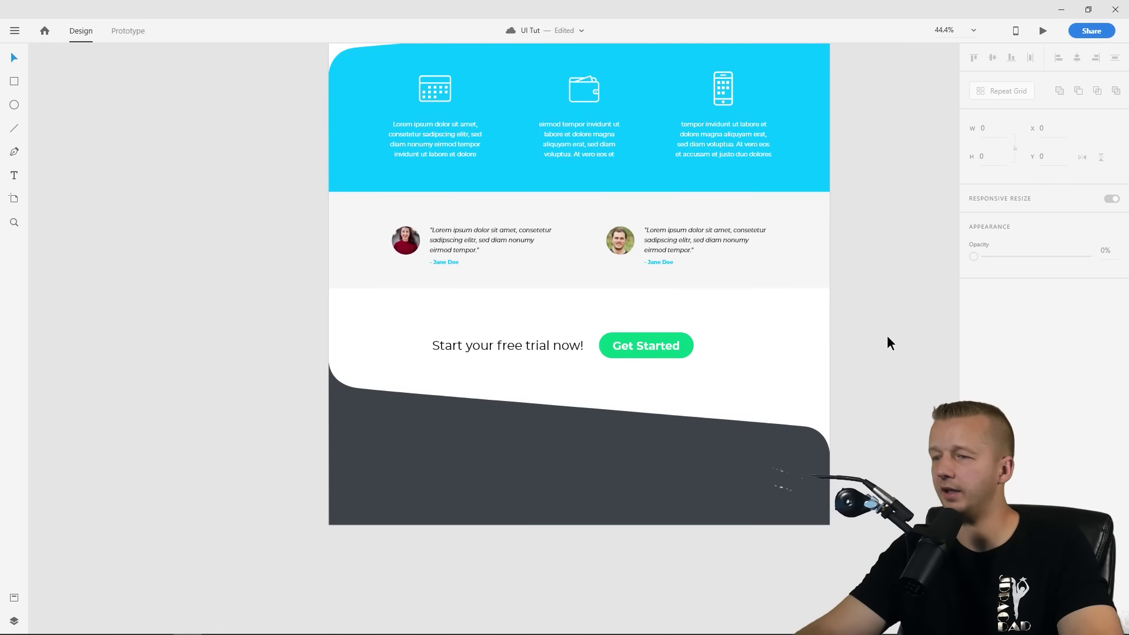
# Copy the header logo down to the footer, bring the copy to the front and place it at X 140, Y 2649.42
pyautogui.moveTo(890, 310); pyautogui.dragTo(877, 395)
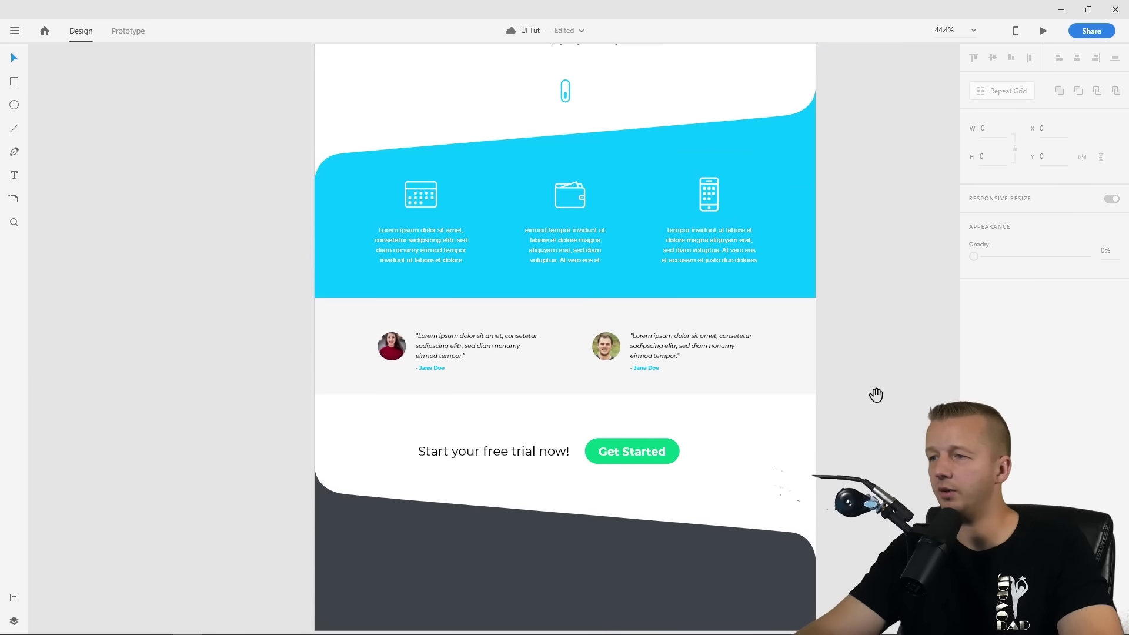
pyautogui.scroll(-3, 862, 323)
pyautogui.moveTo(862, 323); pyautogui.dragTo(809, 338)
pyautogui.moveTo(478, 82); pyautogui.dragTo(509, 459)
pyautogui.rightClick(510, 459)
pyautogui.moveTo(556, 367)
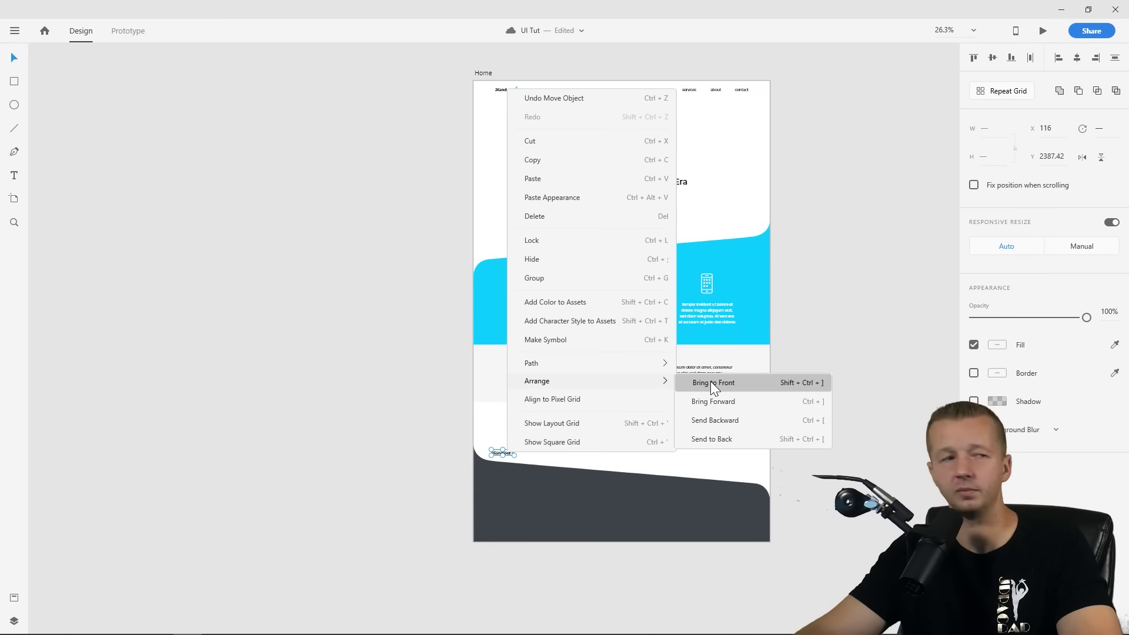
pyautogui.click(712, 385)
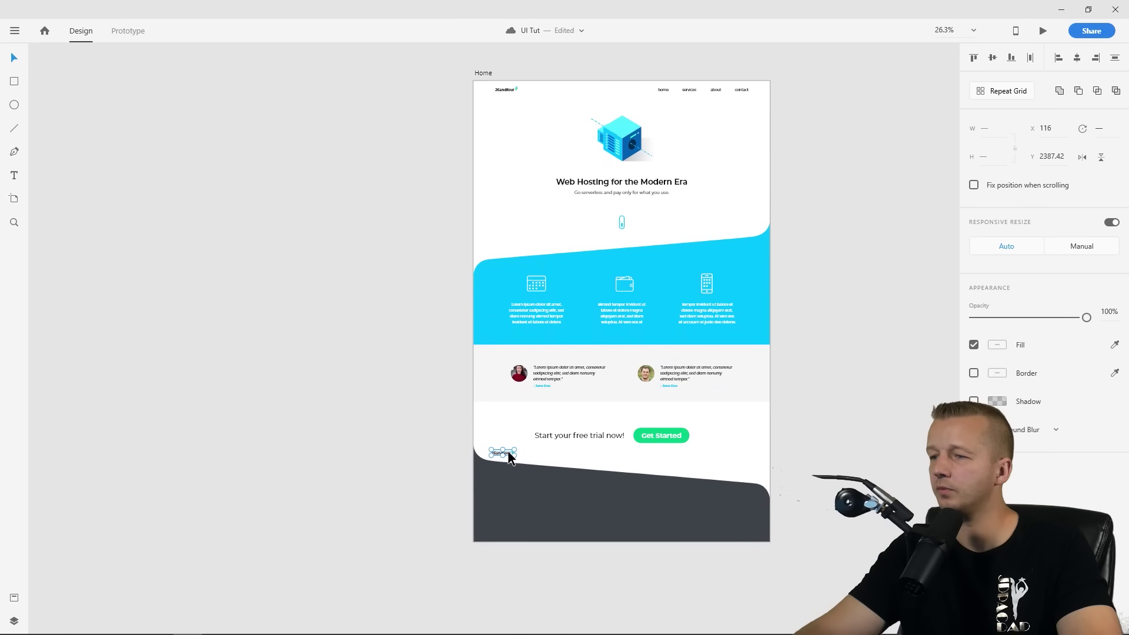
pyautogui.moveTo(509, 457); pyautogui.dragTo(514, 498)
# Set the fill of the footer logo's 26andfour text to white #FFFFFF
pyautogui.scroll(5, 516, 511)
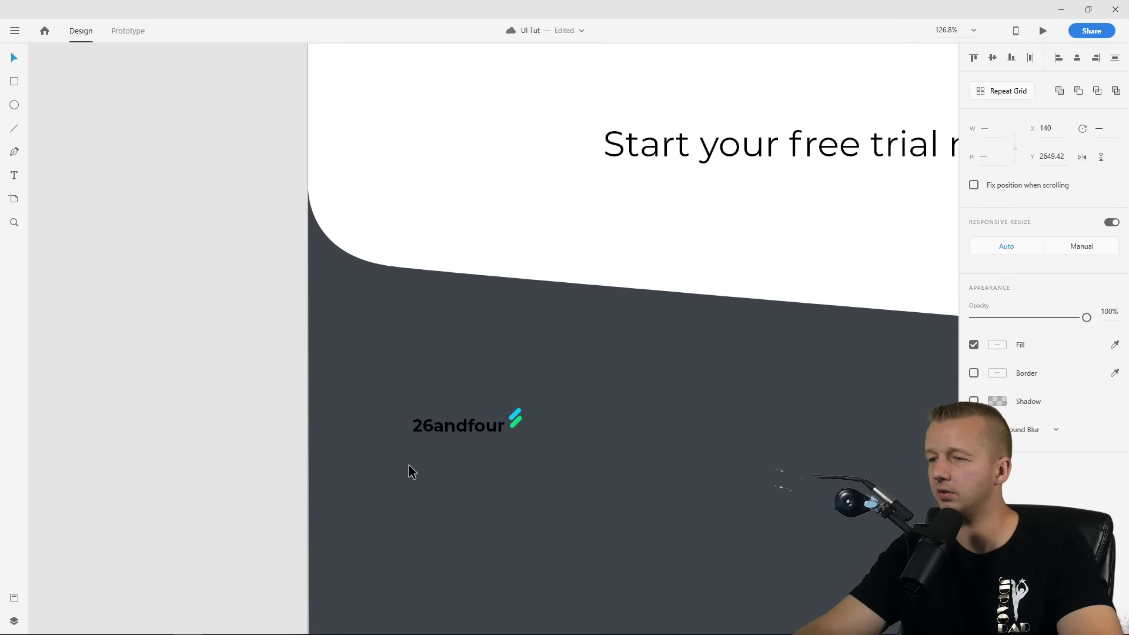
pyautogui.moveTo(285, 416); pyautogui.dragTo(234, 279)
pyautogui.click(245, 283)
pyautogui.click(444, 295)
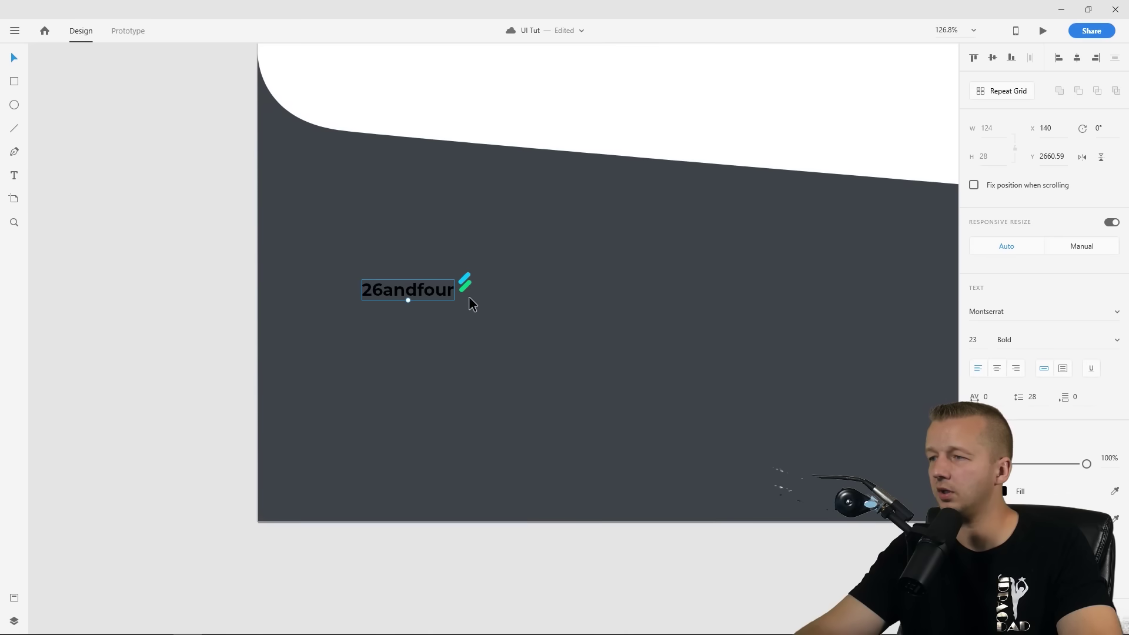
pyautogui.click(977, 491)
pyautogui.click(824, 413)
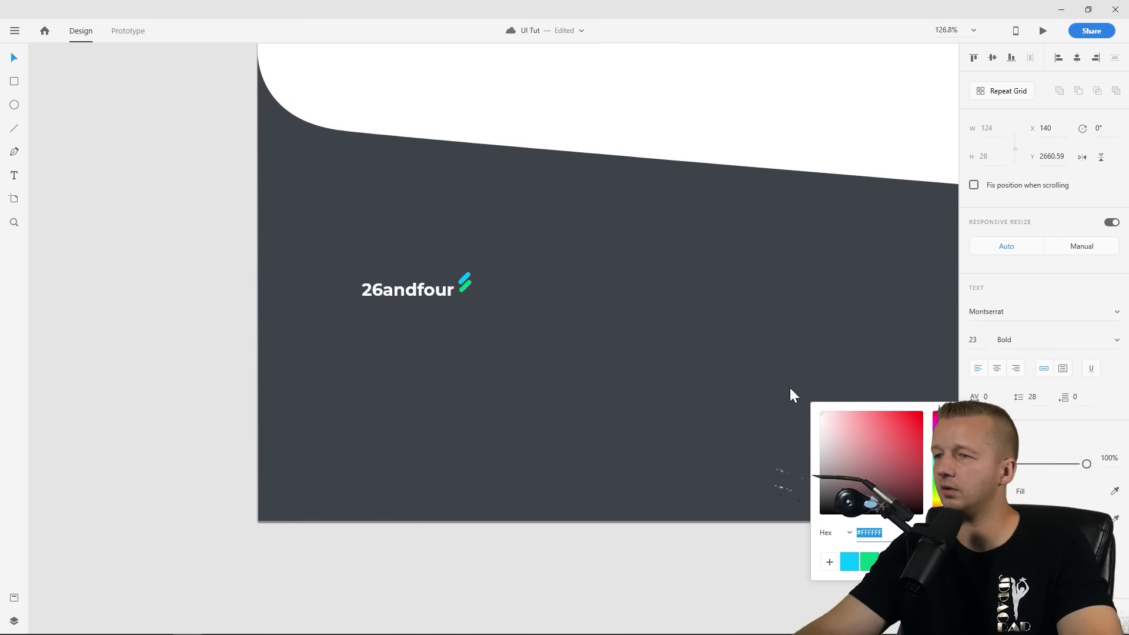
pyautogui.click(168, 193)
# Add a 237 × 79 text box below the footer logo at X 140, Y 2725 containing the company's street and postal code
pyautogui.scroll(-6, 176, 194)
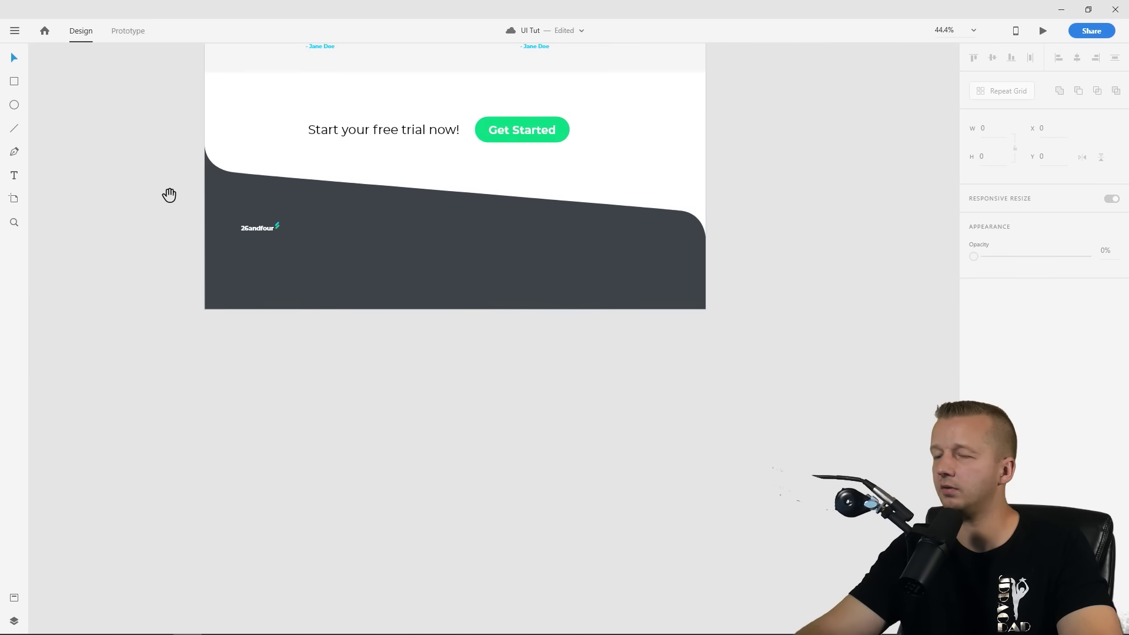
pyautogui.moveTo(169, 195); pyautogui.dragTo(260, 289)
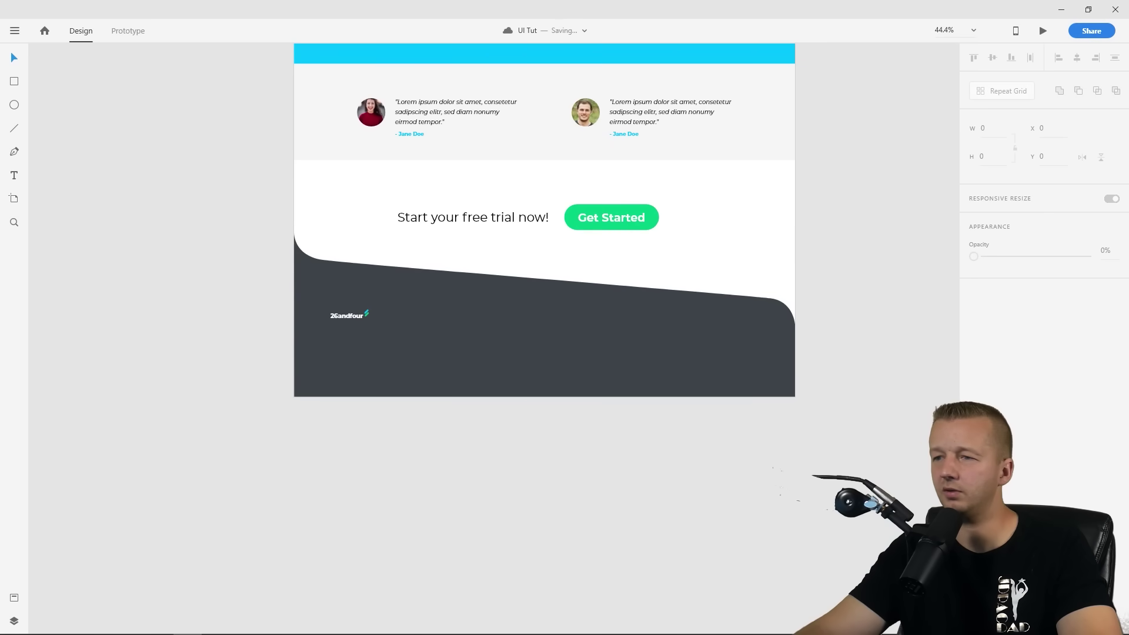
pyautogui.scroll(5, 228, 343)
pyautogui.scroll(3, 228, 342)
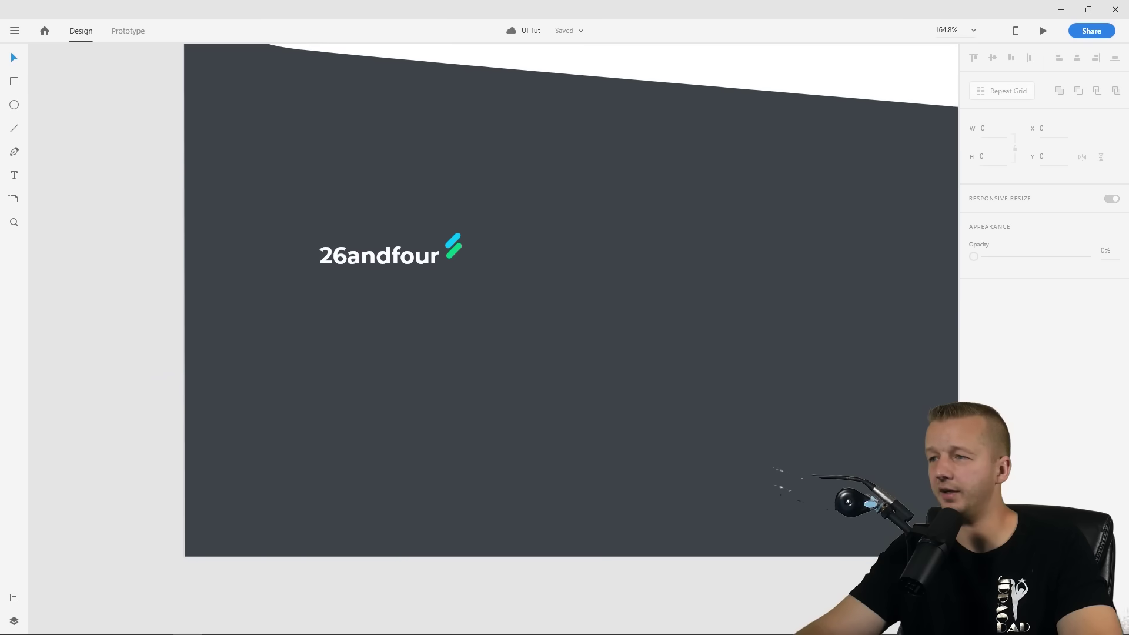
pyautogui.hscroll(3, 147, 283)
pyautogui.click(15, 178)
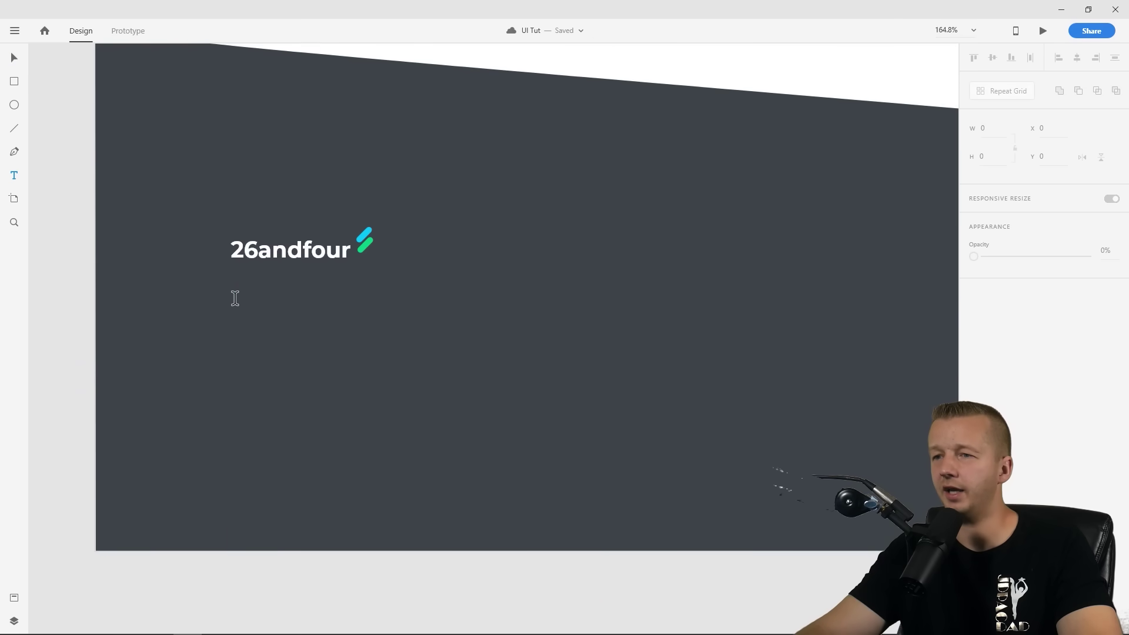
pyautogui.moveTo(231, 297); pyautogui.dragTo(461, 375)
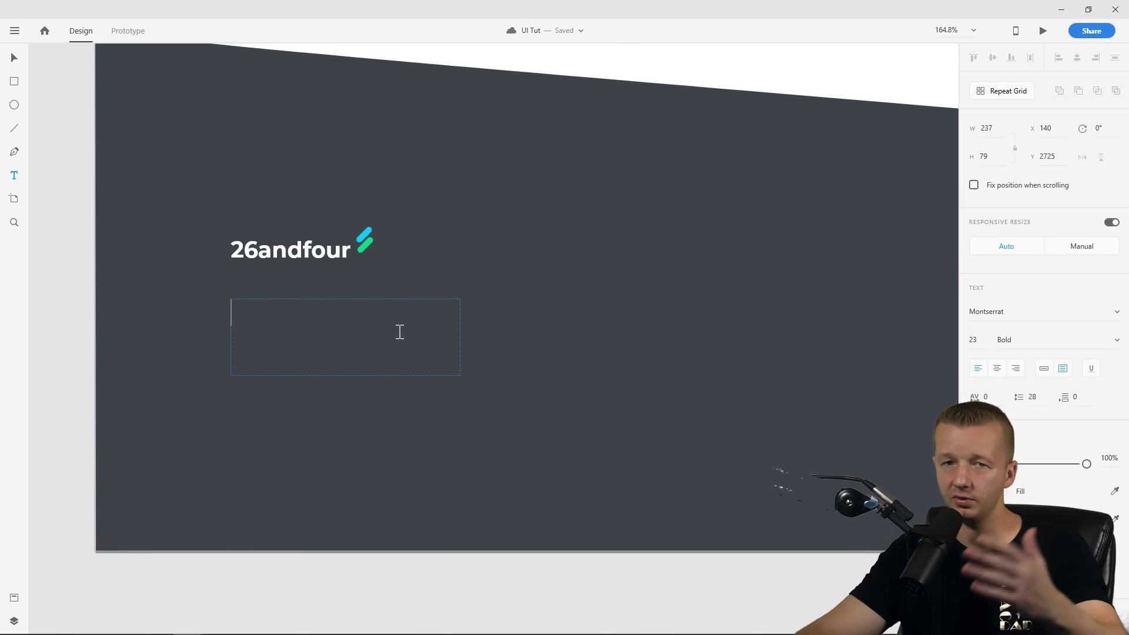
pyautogui.write('Melrose Place,')
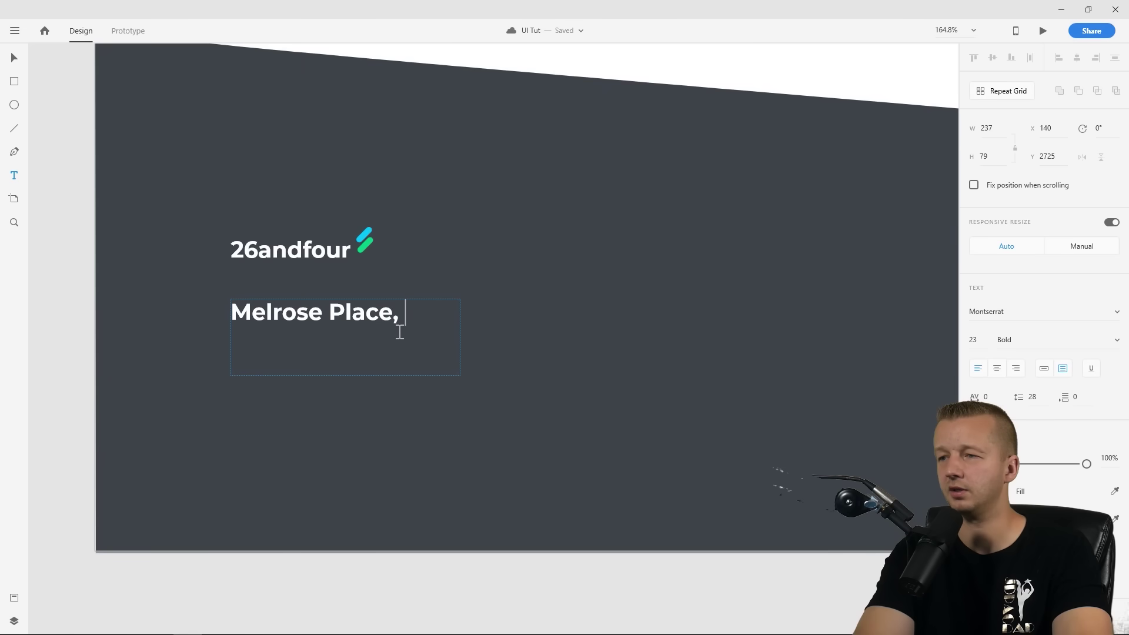
pyautogui.write(' 901')
pyautogui.write('10')
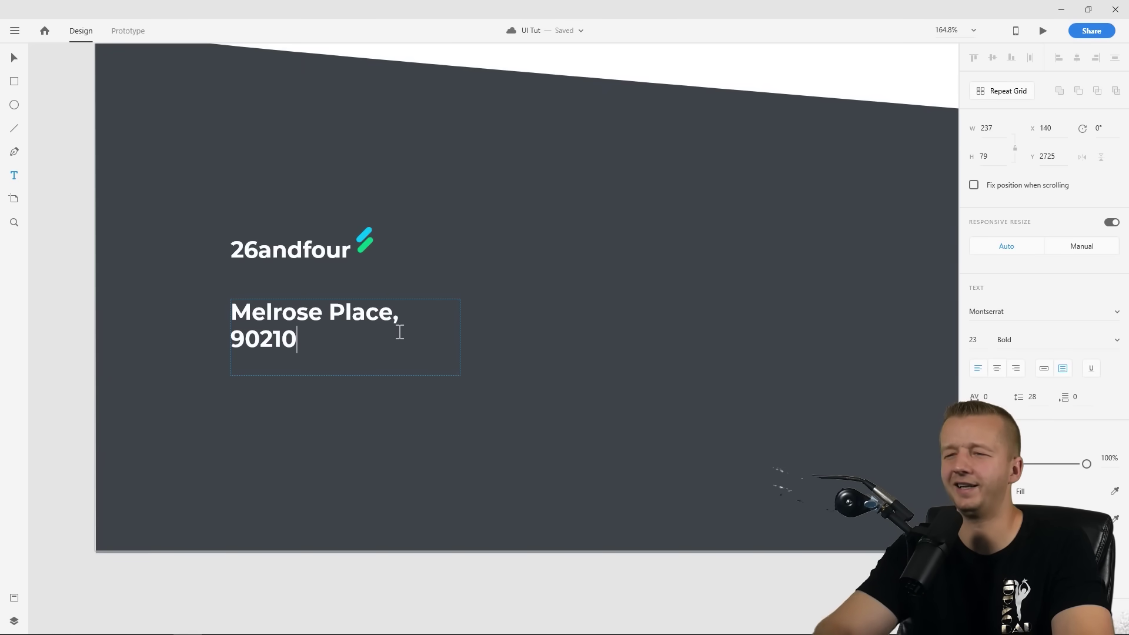
pyautogui.click(14, 57)
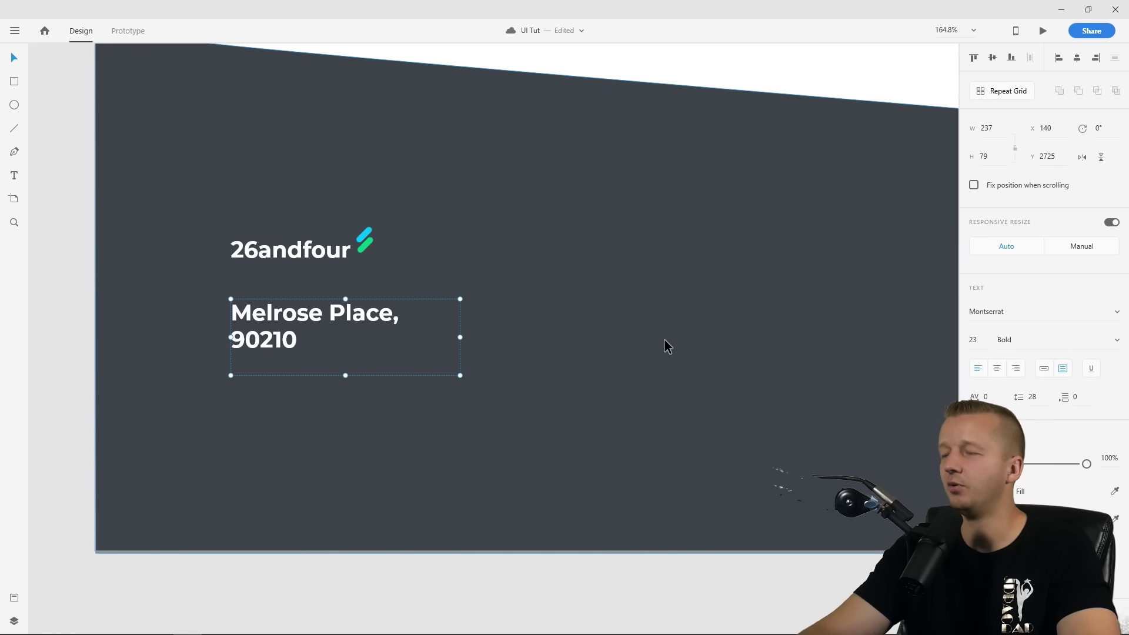
# Style the footer address text with size 17, Regular weight and 53% opacity
pyautogui.click(974, 340)
pyautogui.write('18')
pyautogui.press('Return')
pyautogui.press('Down')
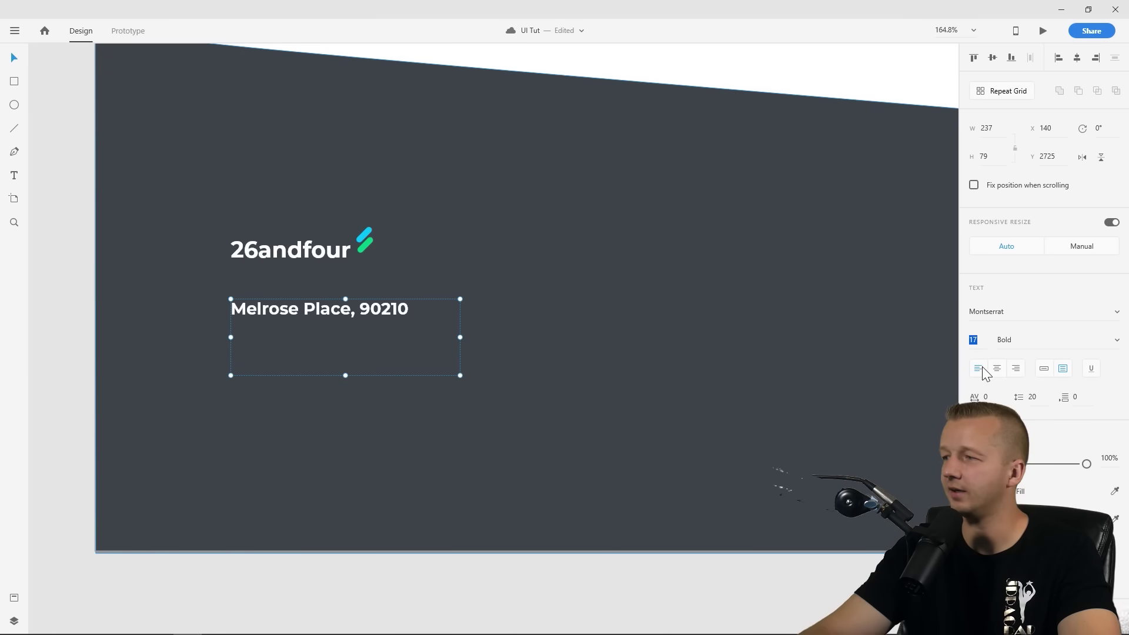
pyautogui.click(1117, 342)
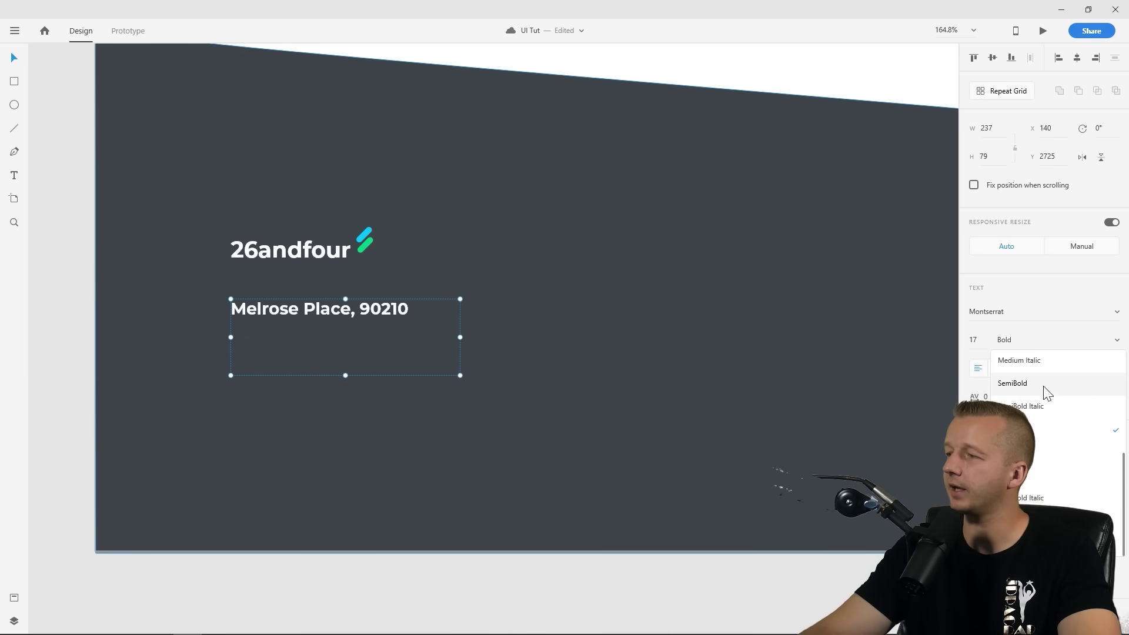
pyautogui.scroll(3, 1047, 382)
pyautogui.click(1019, 355)
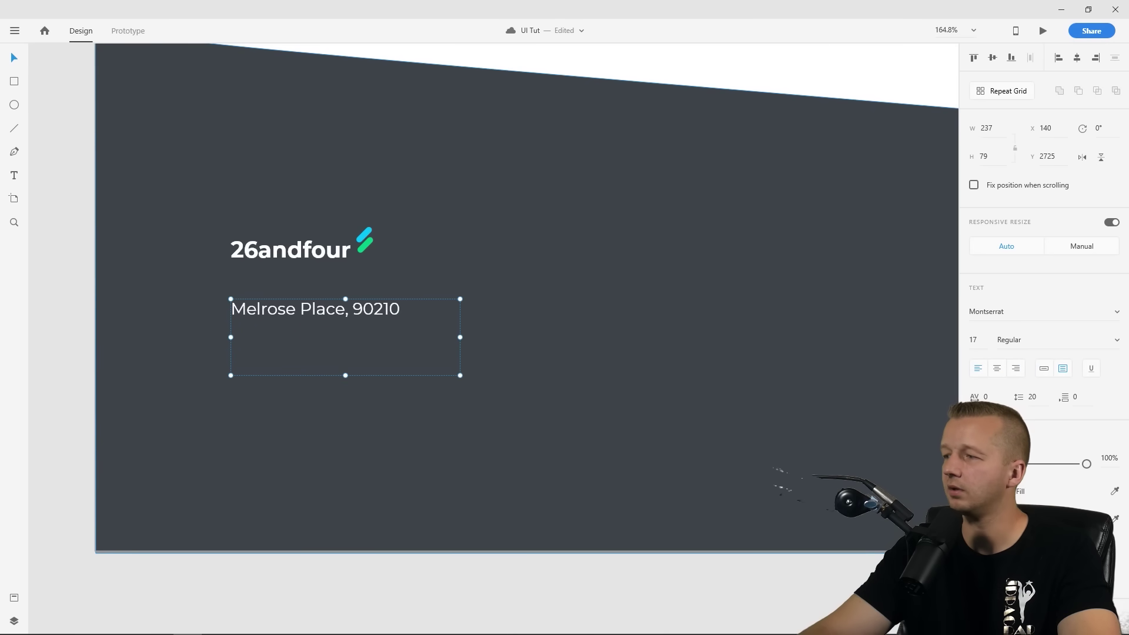
pyautogui.moveTo(1087, 464); pyautogui.dragTo(1033, 465)
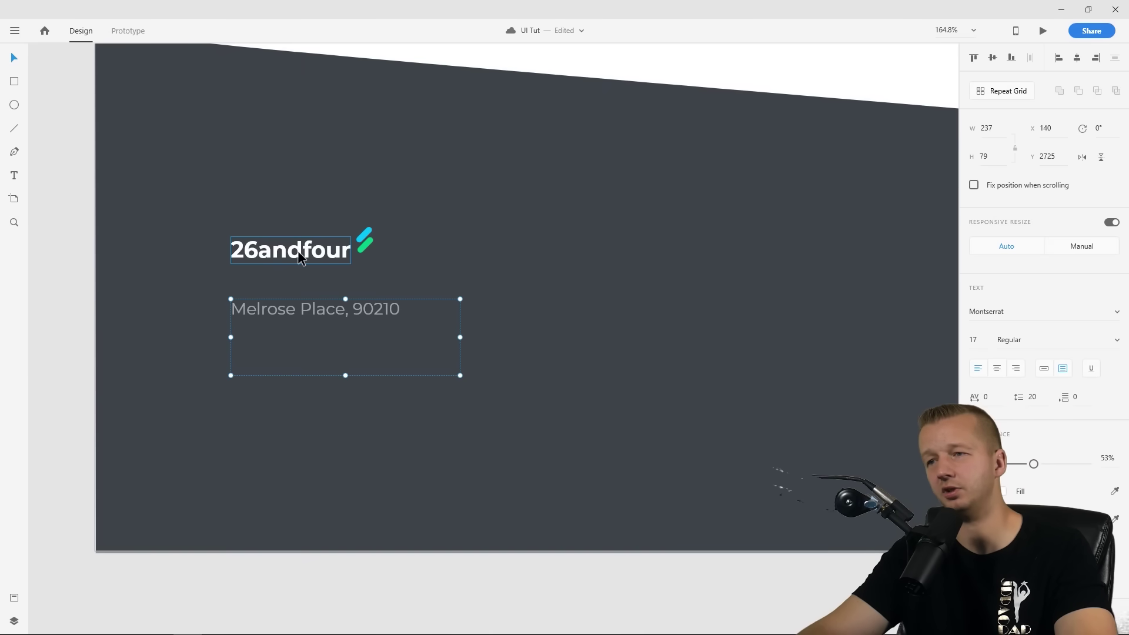
pyautogui.click(47, 182)
# Add USA as a second line of the footer address text
pyautogui.scroll(-4, 323, 266)
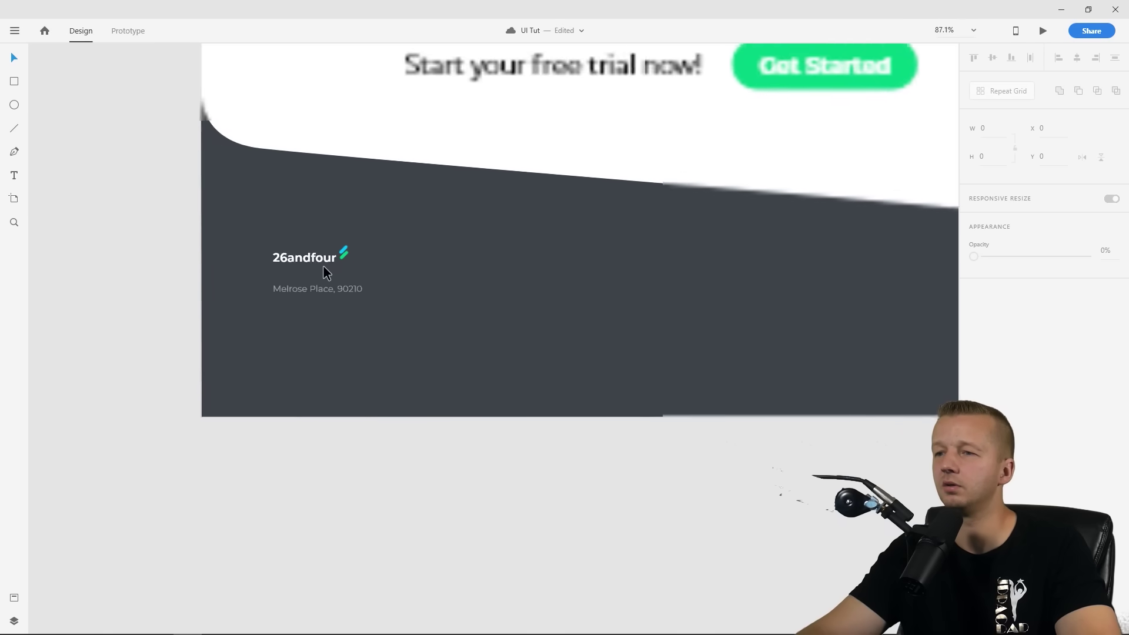
pyautogui.click(344, 284)
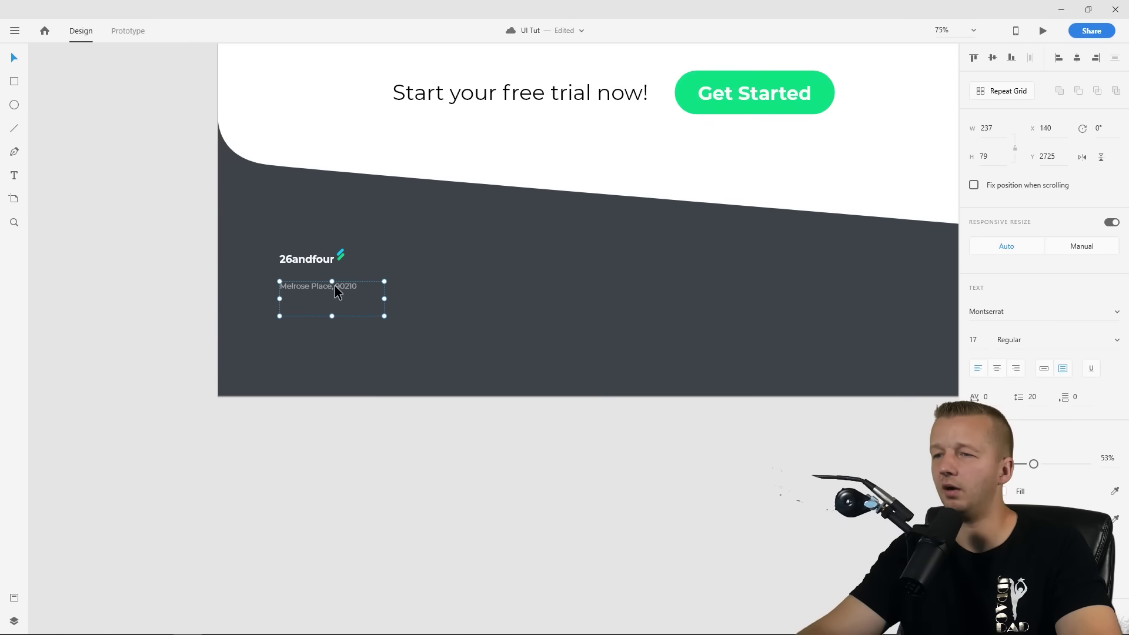
pyautogui.doubleClick(329, 285)
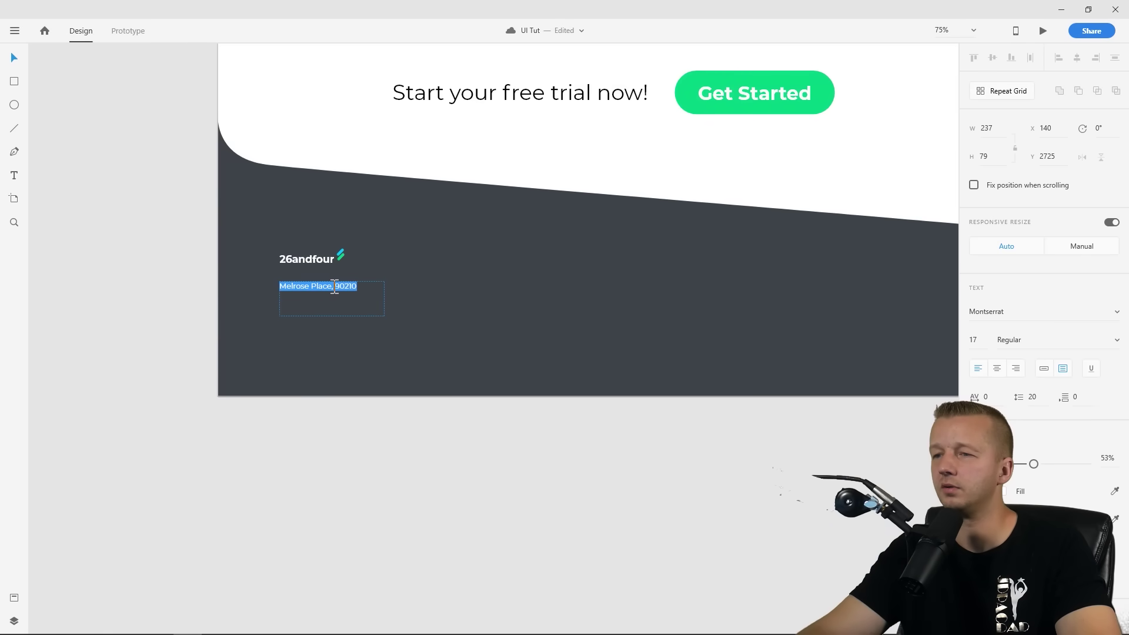
pyautogui.click(333, 287)
pyautogui.click(376, 287)
pyautogui.press('Return')
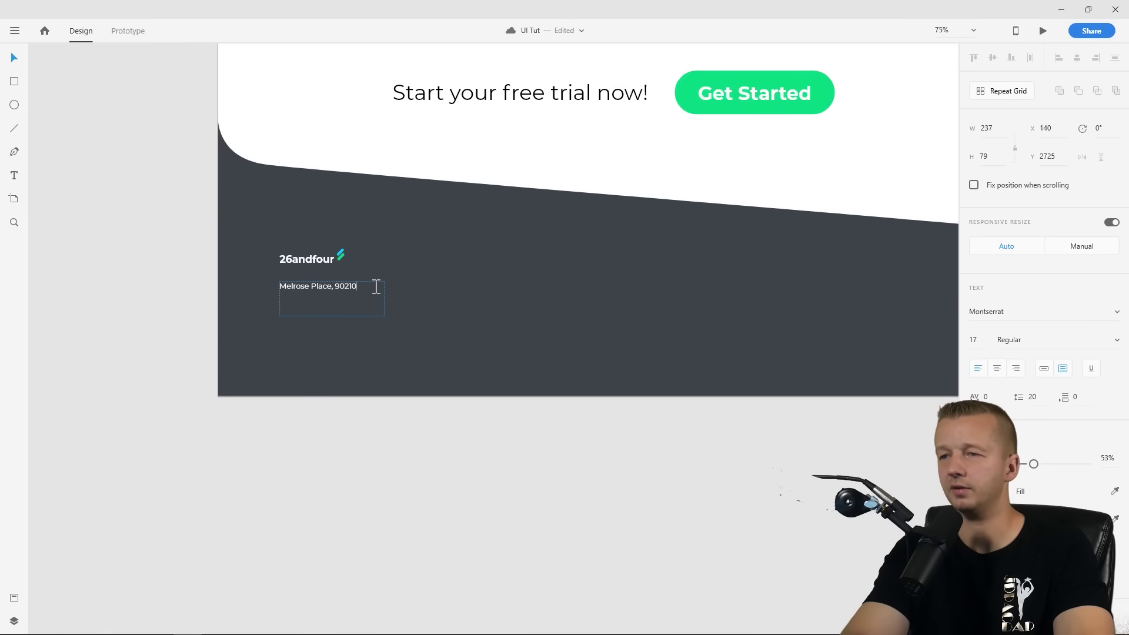
pyautogui.write('USA')
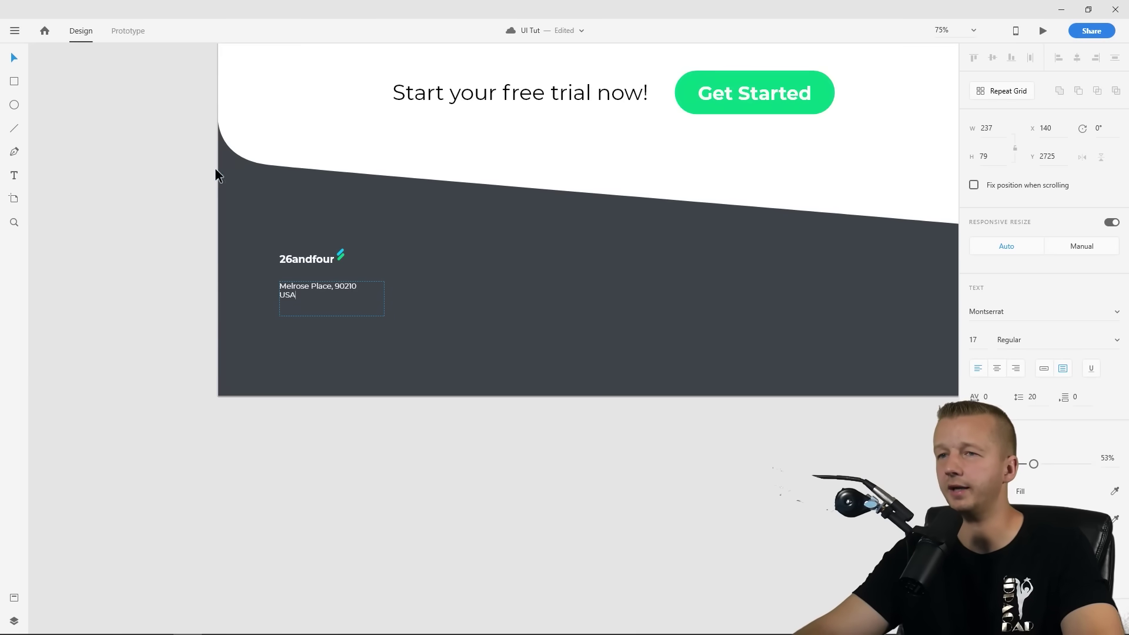
pyautogui.click(122, 73)
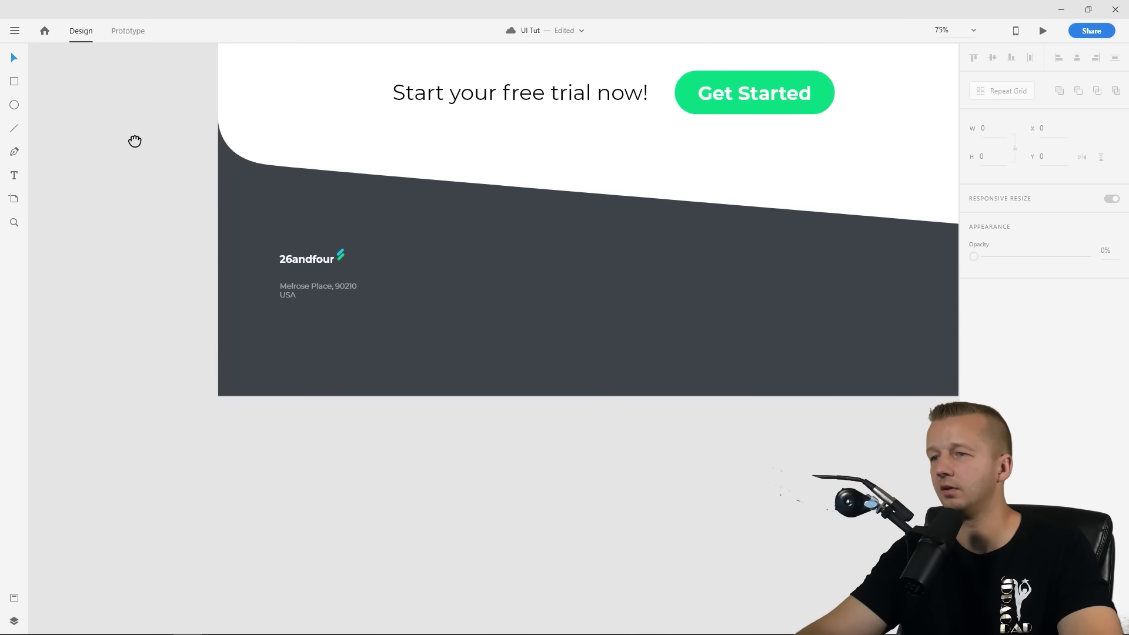
# Set the footer address text size to 19
pyautogui.moveTo(134, 141); pyautogui.dragTo(37, 217)
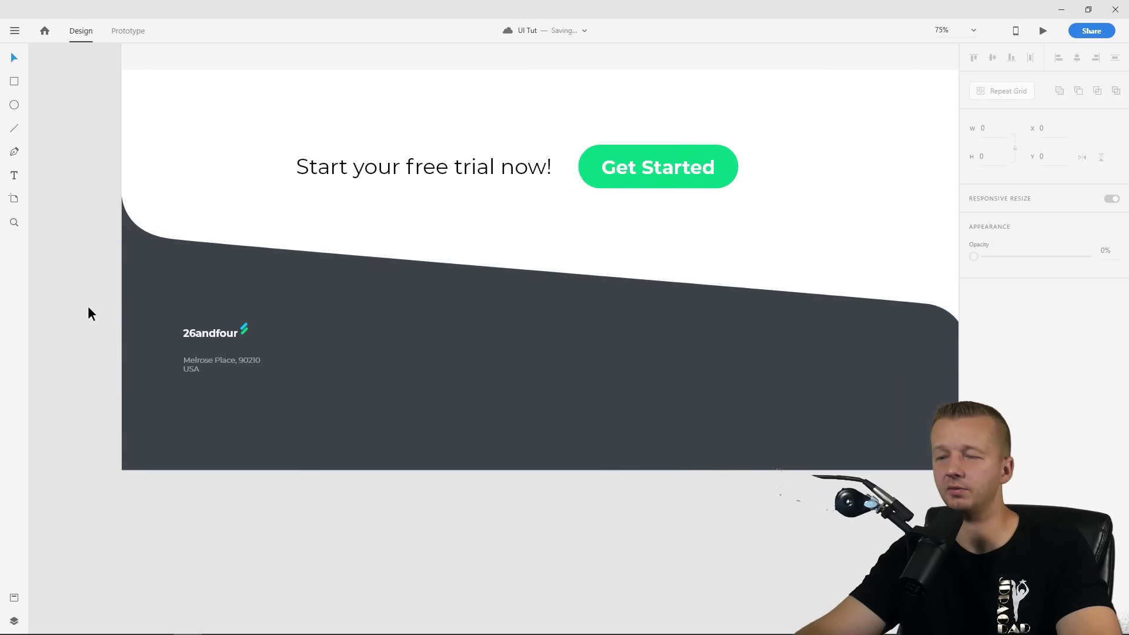
pyautogui.scroll(-3, 87, 306)
pyautogui.moveTo(219, 364); pyautogui.dragTo(269, 429)
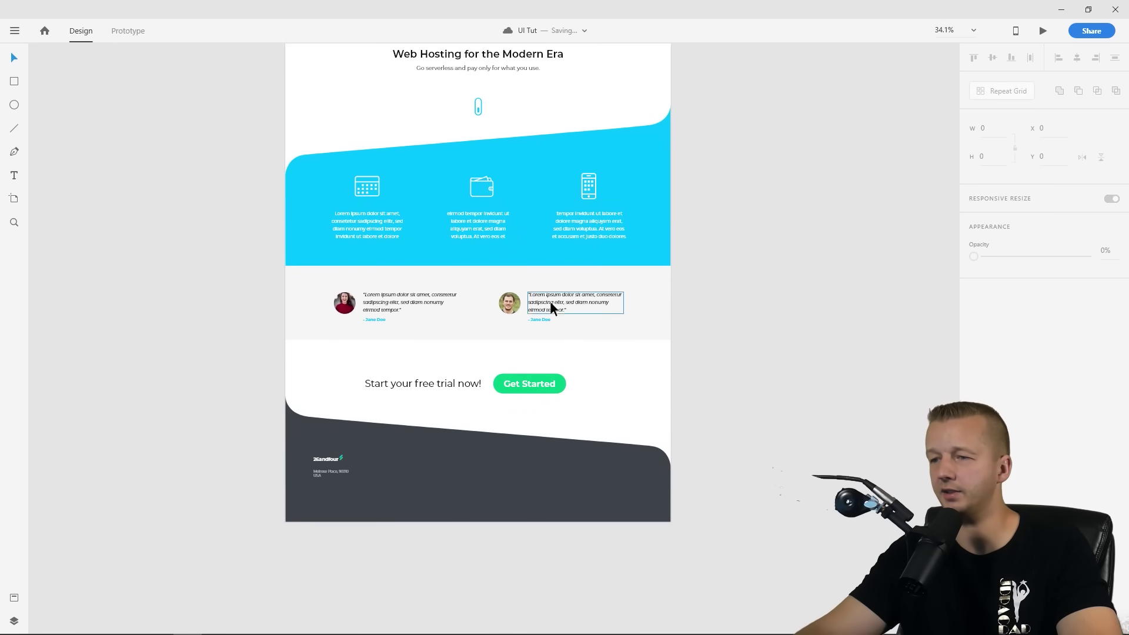
pyautogui.click(340, 480)
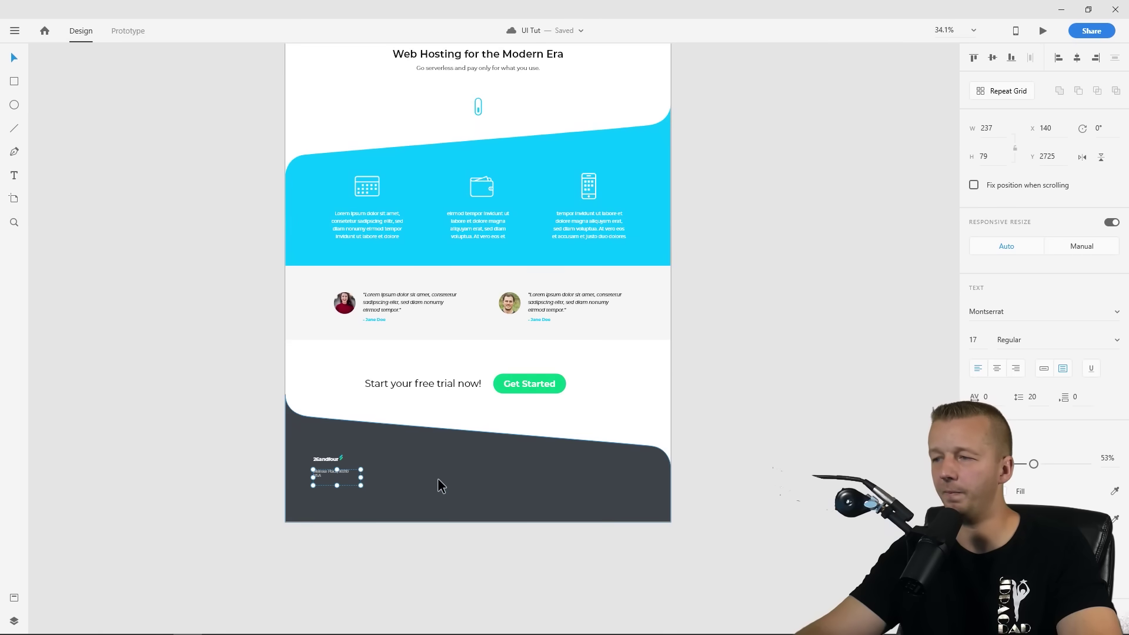
pyautogui.click(983, 340)
pyautogui.press('Up')
pyautogui.click(745, 409)
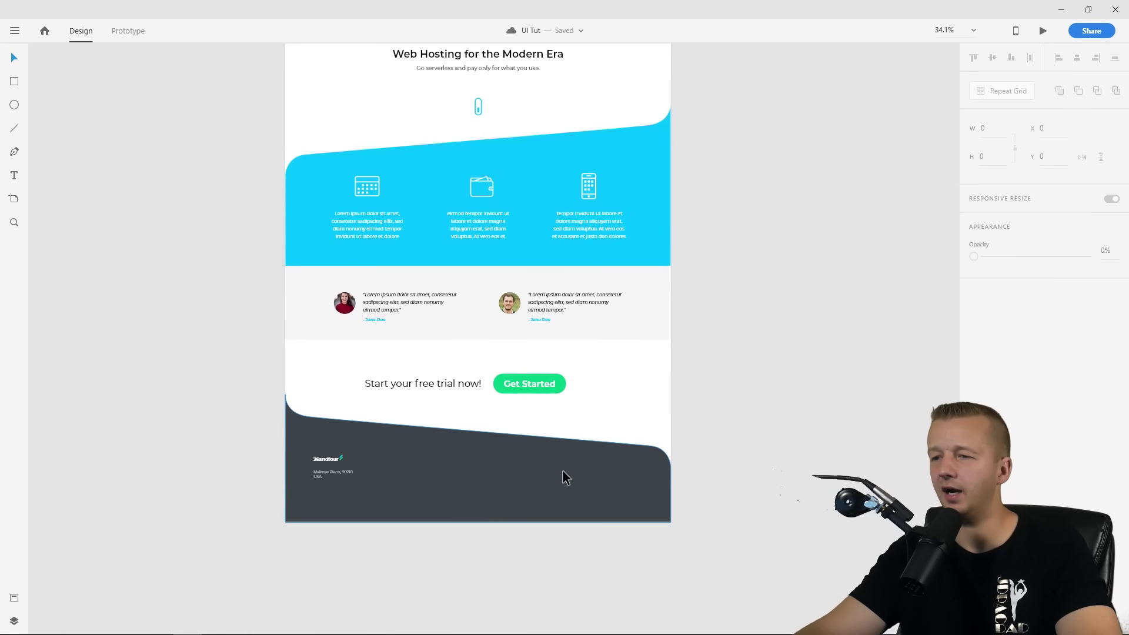
# Duplicate the address text across the footer to X 1376, Y 2725 and align the copy's text to the right
pyautogui.click(338, 475)
pyautogui.moveTo(337, 475); pyautogui.dragTo(584, 475)
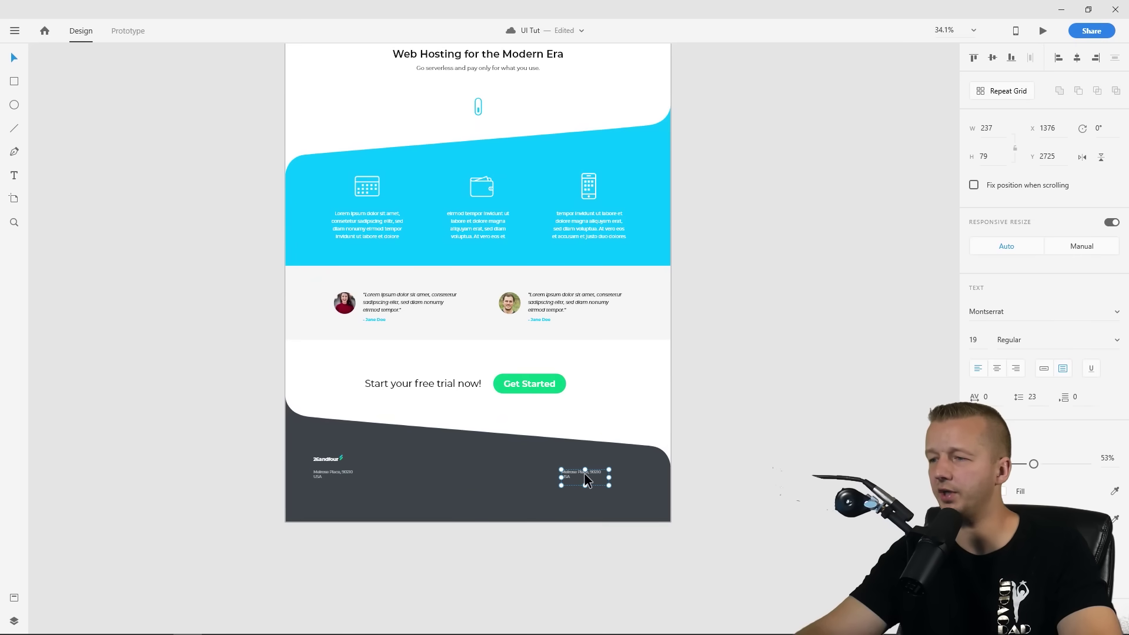
pyautogui.click(1016, 368)
# Replace the right-aligned address copy's text with Terms of Service
pyautogui.scroll(5, 588, 476)
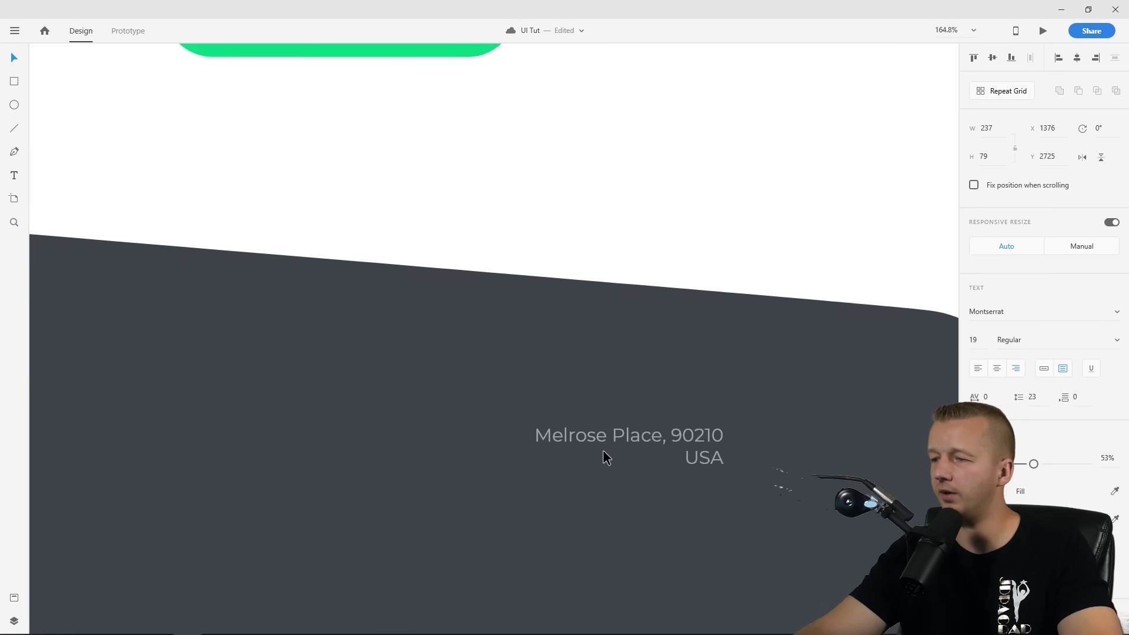
pyautogui.doubleClick(651, 440)
pyautogui.tripleClick(651, 435)
pyautogui.moveTo(651, 435); pyautogui.dragTo(707, 463)
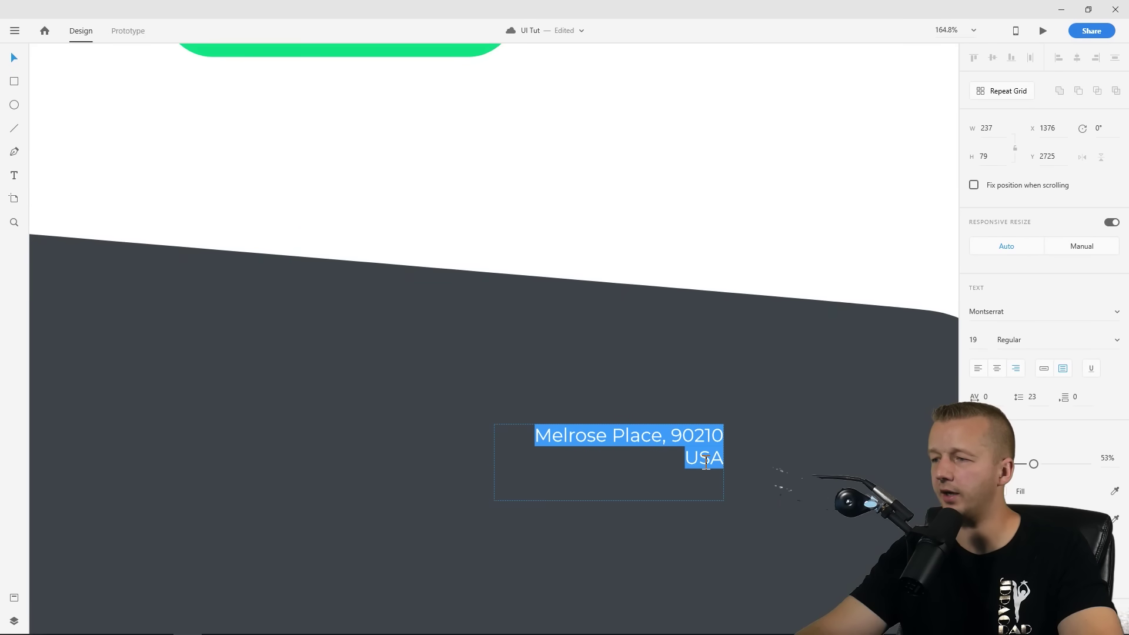
pyautogui.write('Terms of Serivce')
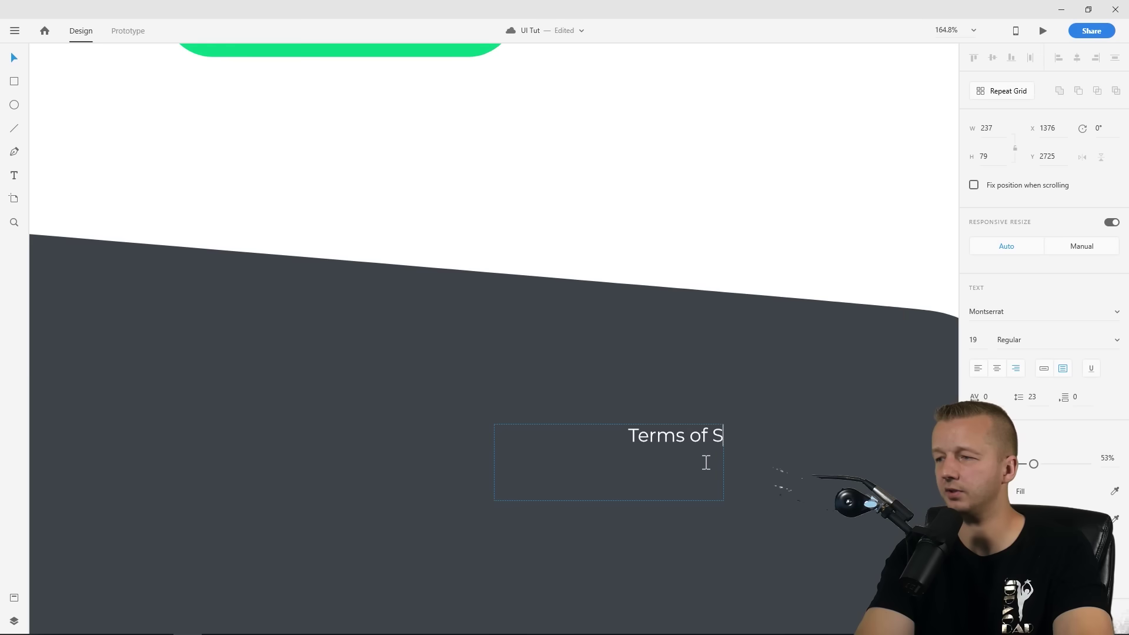
pyautogui.press('BackSpace')
pyautogui.press('BackSpace')
pyautogui.press('BackSpace')
pyautogui.press('BackSpace')
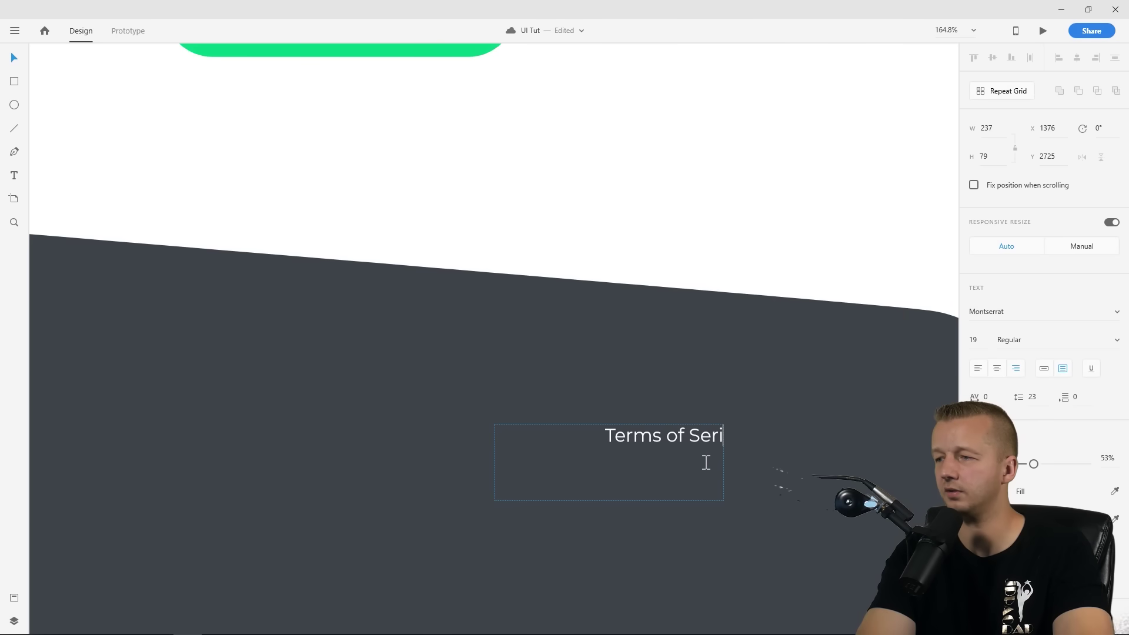
pyautogui.write('vice')
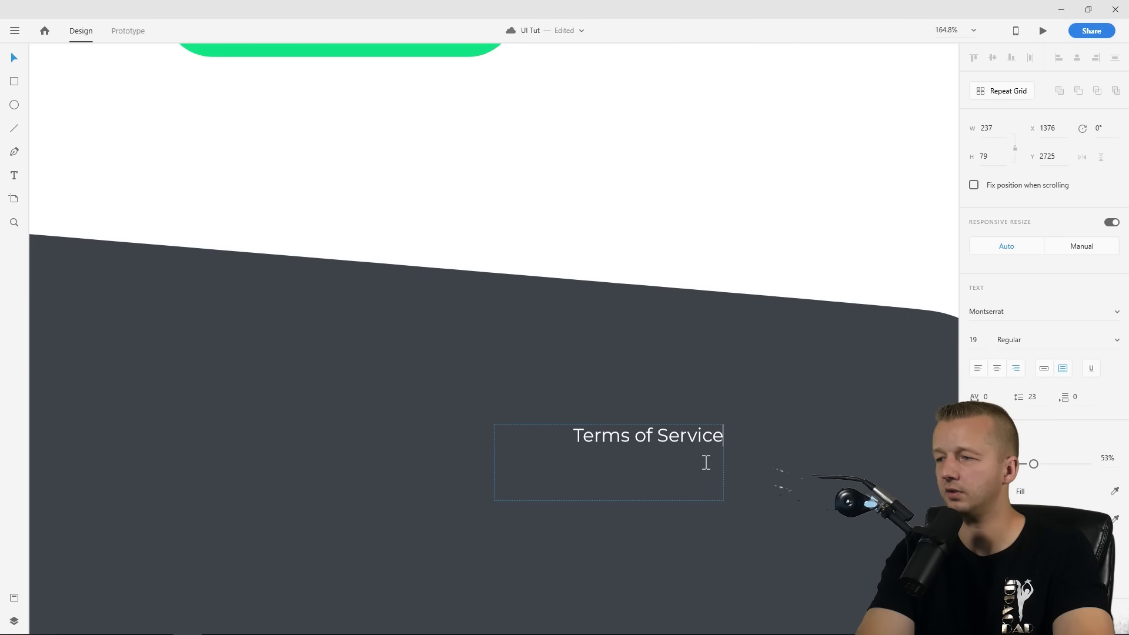
# Reduce the Terms of Service text box height to 24 and duplicate it beside the original at X 1577
pyautogui.click(14, 57)
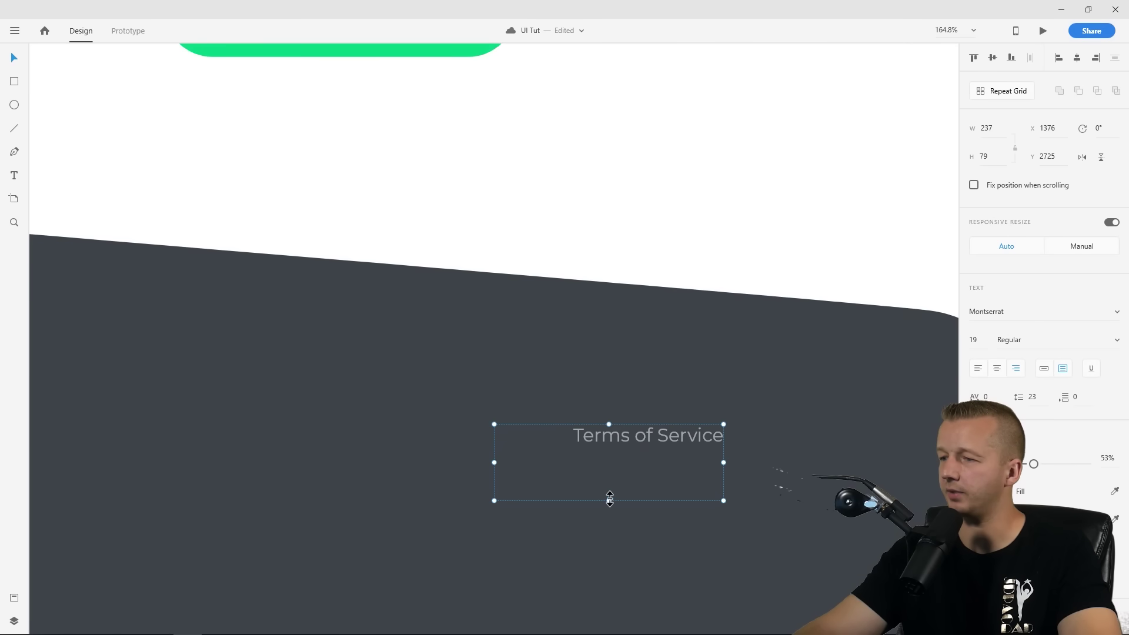
pyautogui.moveTo(610, 500); pyautogui.dragTo(835, 439)
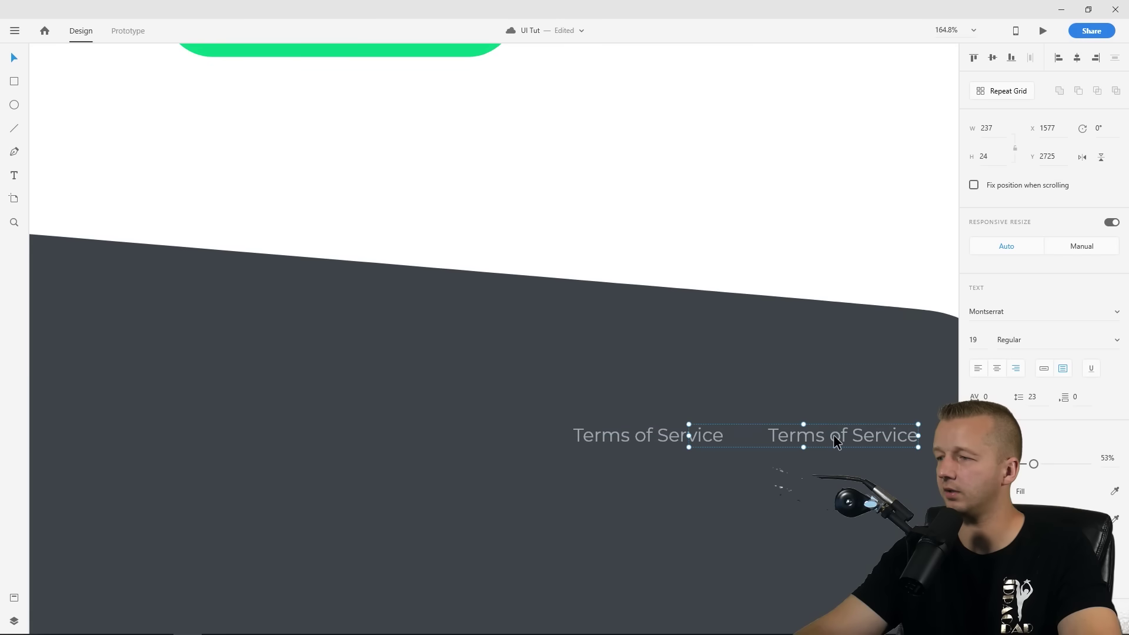
# Change the duplicated footer link's text to Privacy Policy and narrow its text box to 134 wide
pyautogui.doubleClick(836, 438)
pyautogui.hotkey('ctrl', 'a')
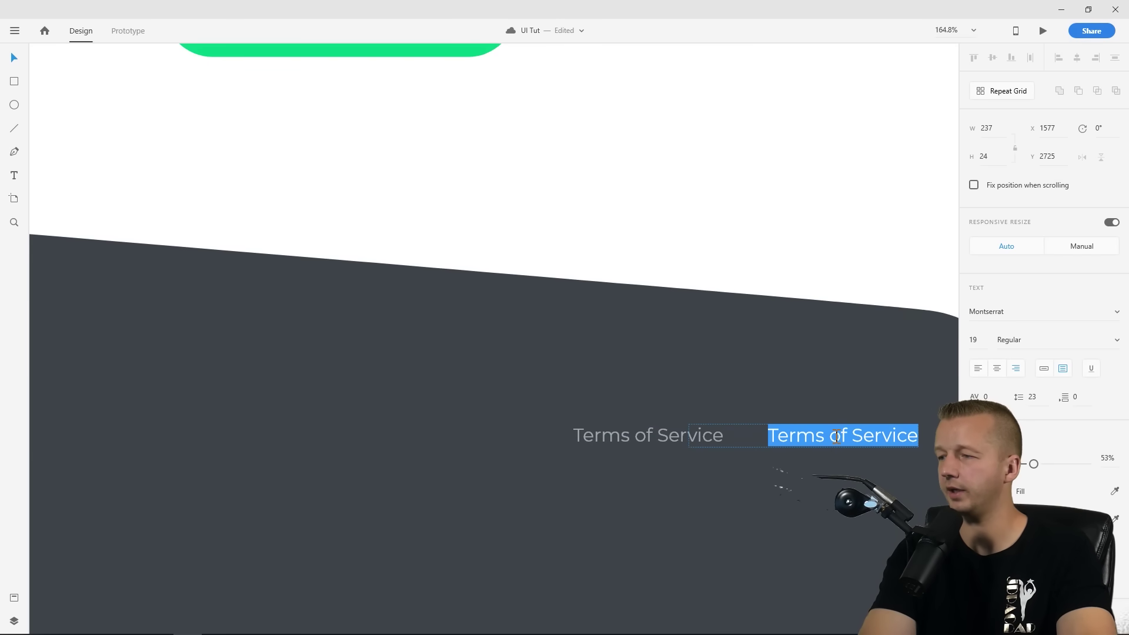
pyautogui.write('Privacy Policy')
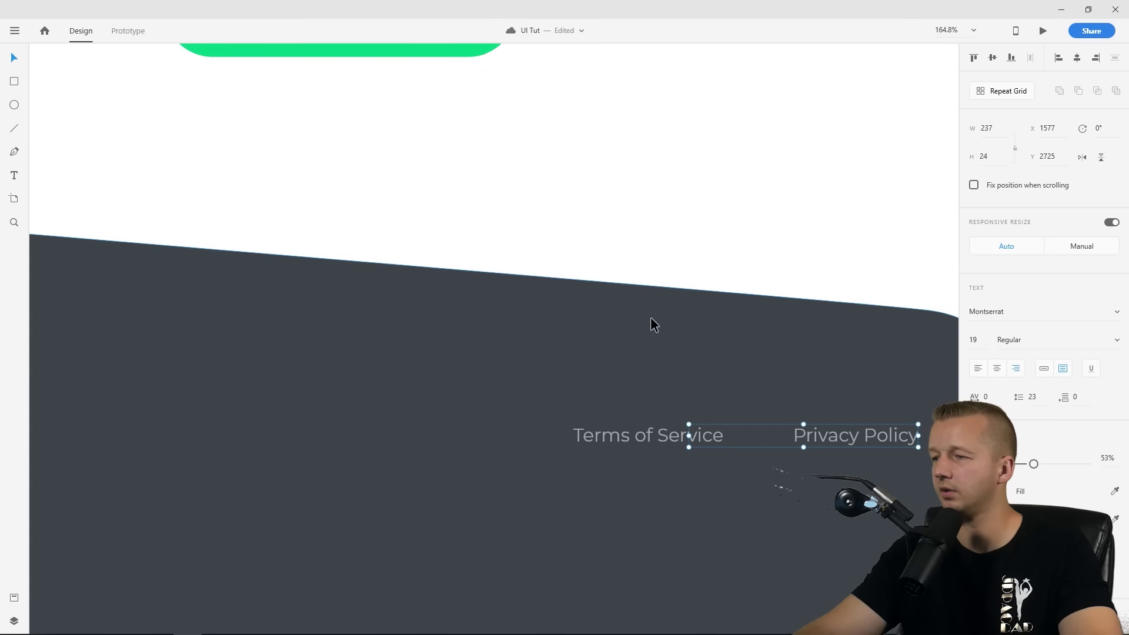
pyautogui.moveTo(689, 435); pyautogui.dragTo(769, 438)
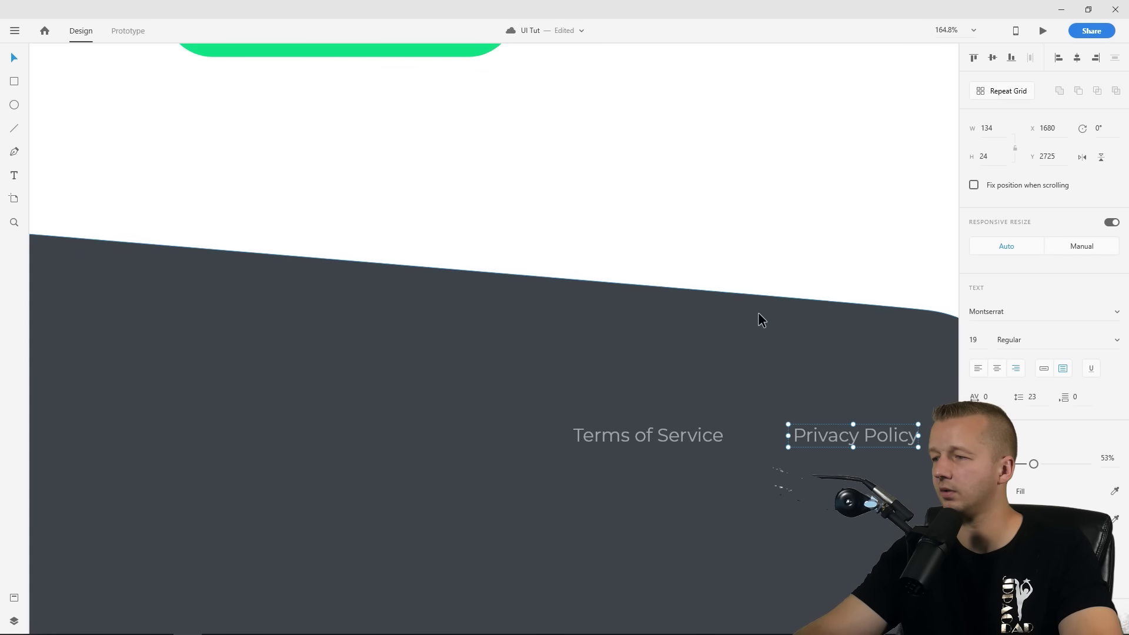
pyautogui.press('Escape')
# Move the Terms of Service and Privacy Policy footer links together along their row to X 1259
pyautogui.keyDown('ctrl'); pyautogui.scroll(-5, 650, 348); pyautogui.keyUp('ctrl')
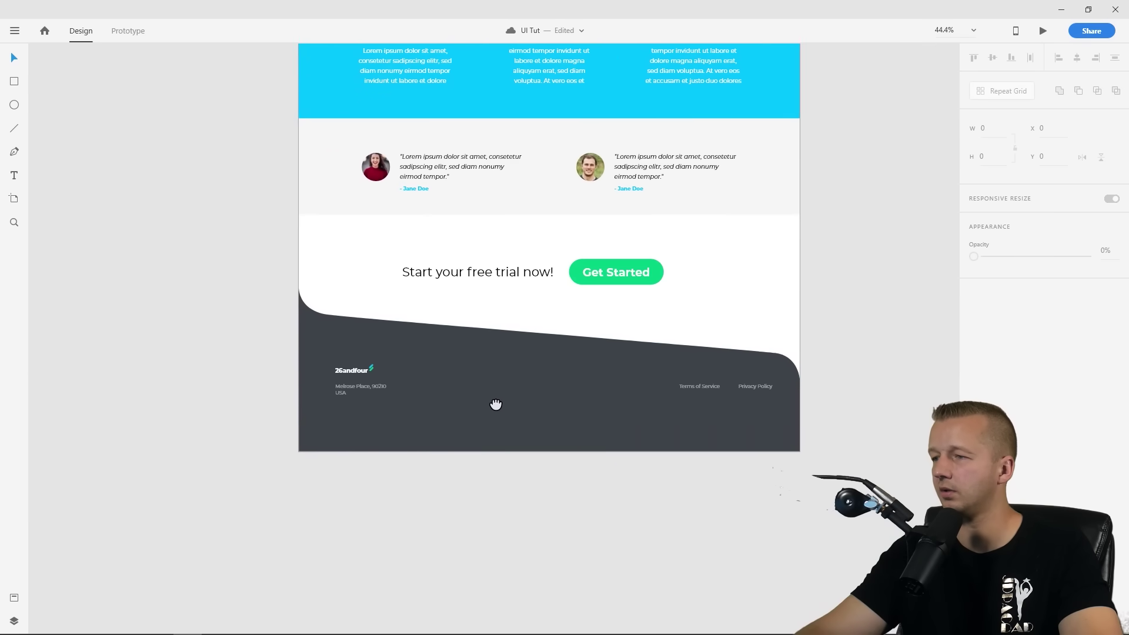
pyautogui.click(768, 395)
pyautogui.keyDown('shift'); pyautogui.click(737, 395); pyautogui.keyUp('shift')
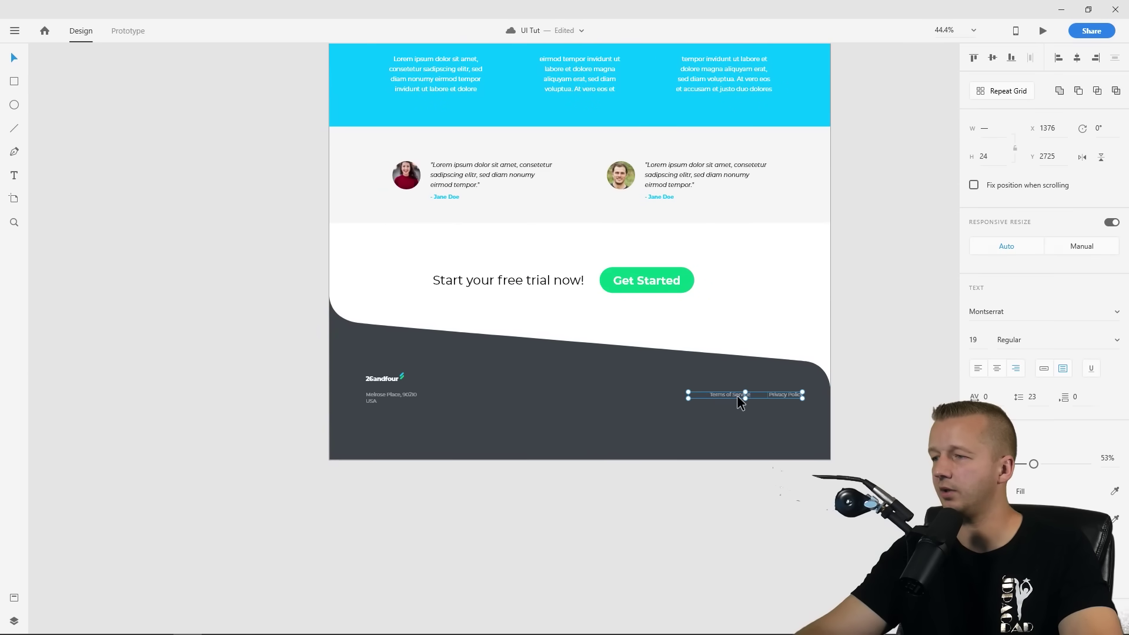
pyautogui.moveTo(734, 394); pyautogui.dragTo(704, 392)
pyautogui.keyDown('ctrl'); pyautogui.scroll(-3, 694, 369); pyautogui.keyUp('ctrl')
pyautogui.scroll(2, 529, 294)
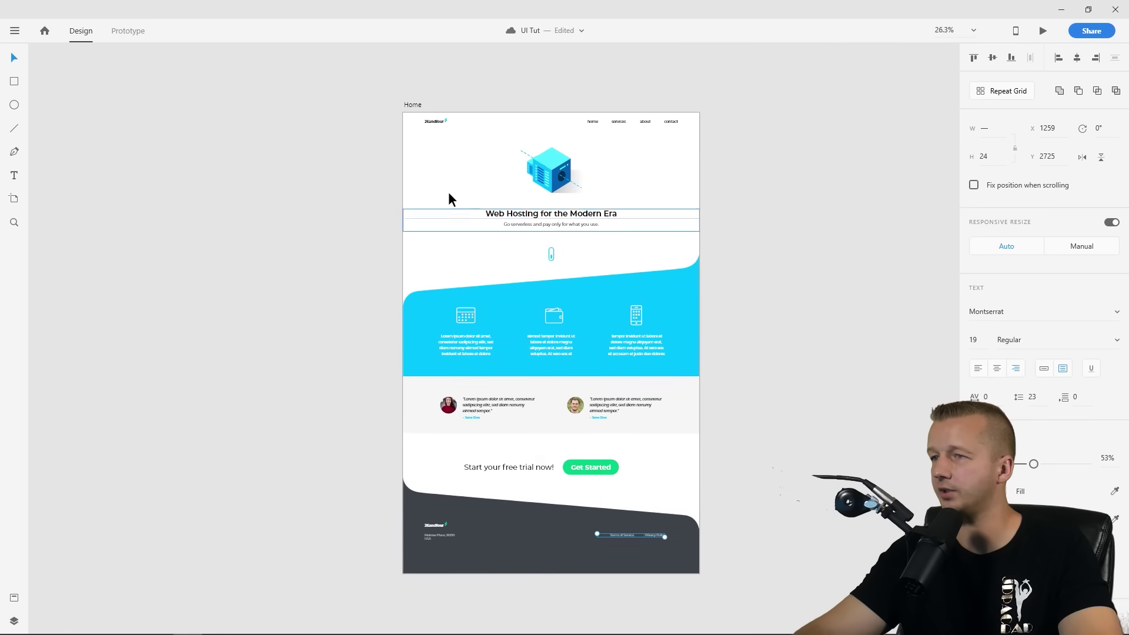
# Show the Home artboard's layout grid and move both footer links against its right edge at X 1342, Y 2748
pyautogui.click(416, 106)
pyautogui.click(974, 410)
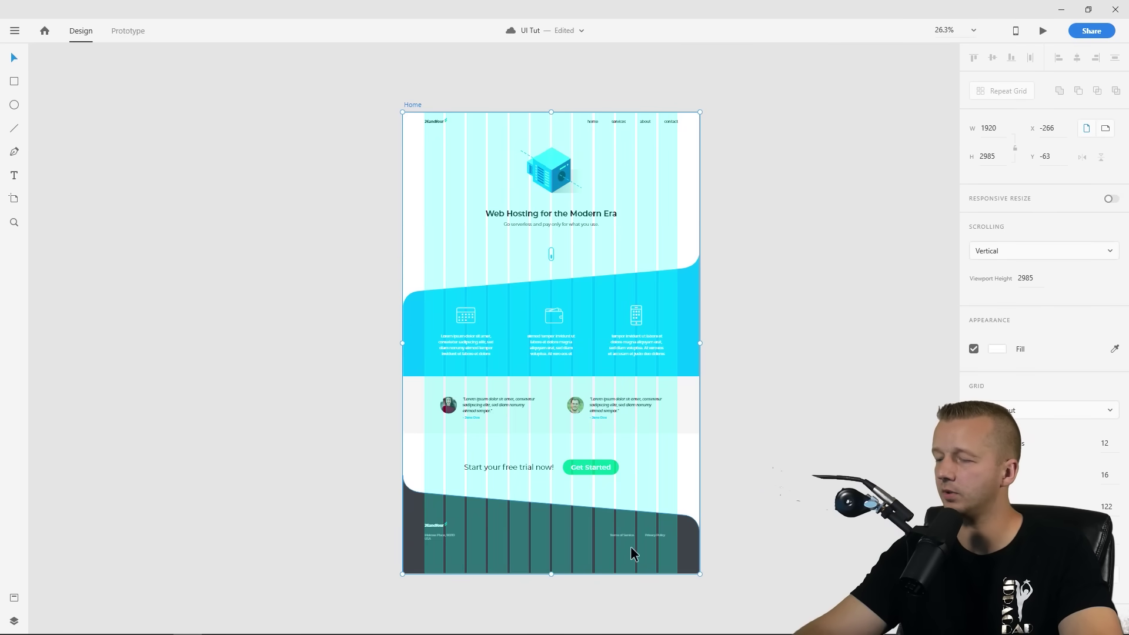
pyautogui.keyDown('ctrl'); pyautogui.scroll(5, 630, 546); pyautogui.keyUp('ctrl')
pyautogui.click(585, 502)
pyautogui.keyDown('shift'); pyautogui.click(698, 504); pyautogui.keyUp('shift')
pyautogui.moveTo(698, 503); pyautogui.dragTo(767, 517)
pyautogui.keyDown('ctrl'); pyautogui.scroll(-4, 735, 559); pyautogui.keyUp('ctrl')
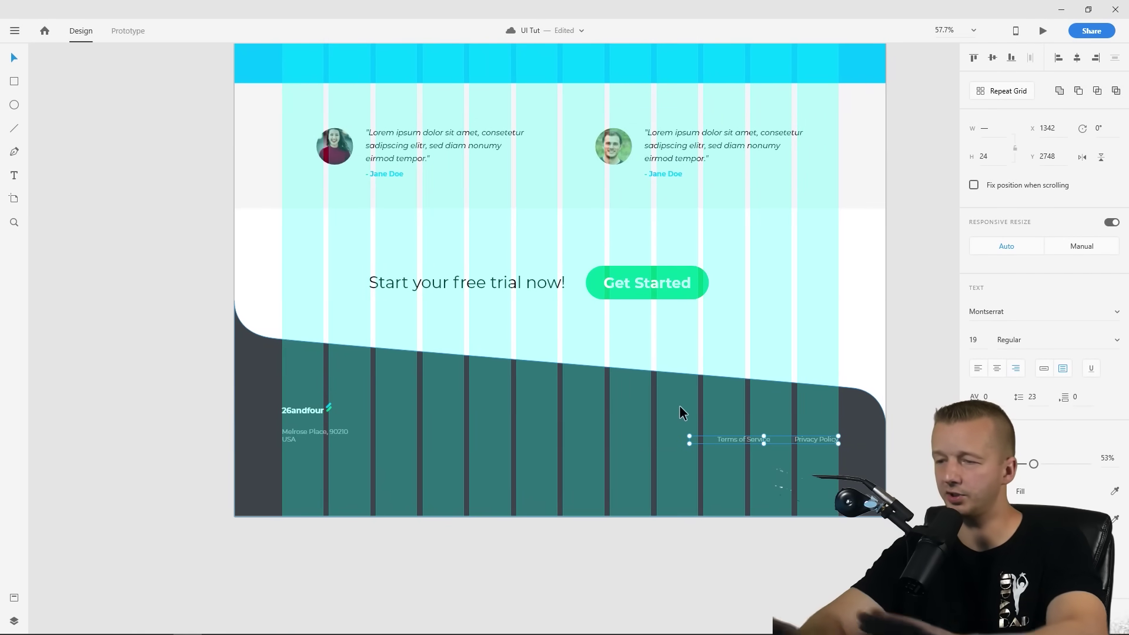
# Save the document and lower the two footer links to Y 2753
pyautogui.hotkey('ctrl', 's')
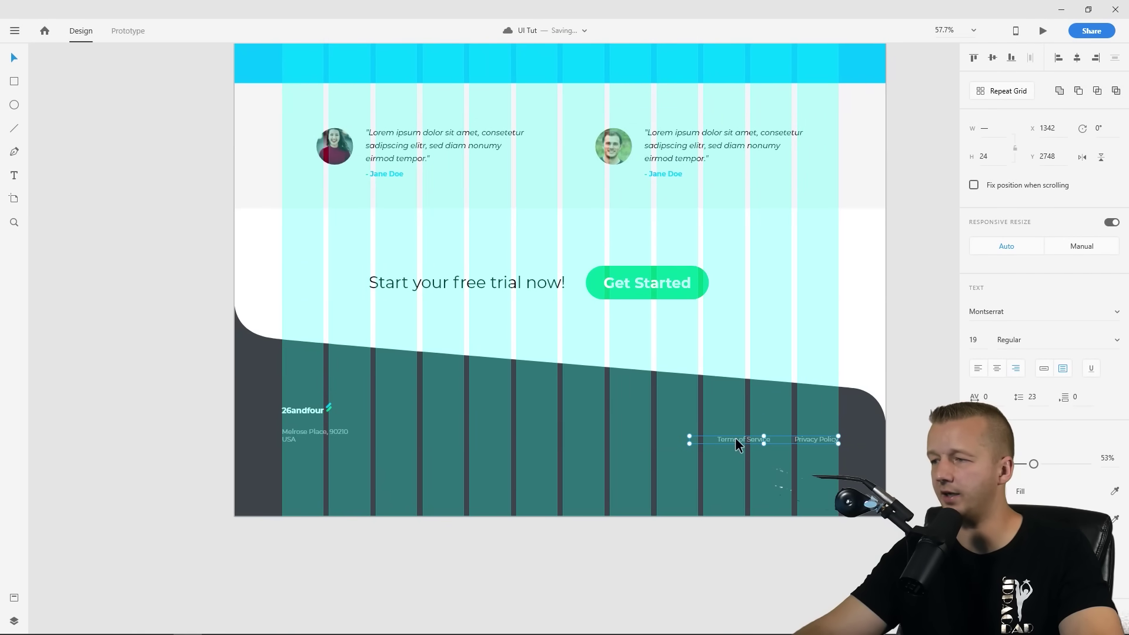
pyautogui.moveTo(737, 440); pyautogui.dragTo(737, 441)
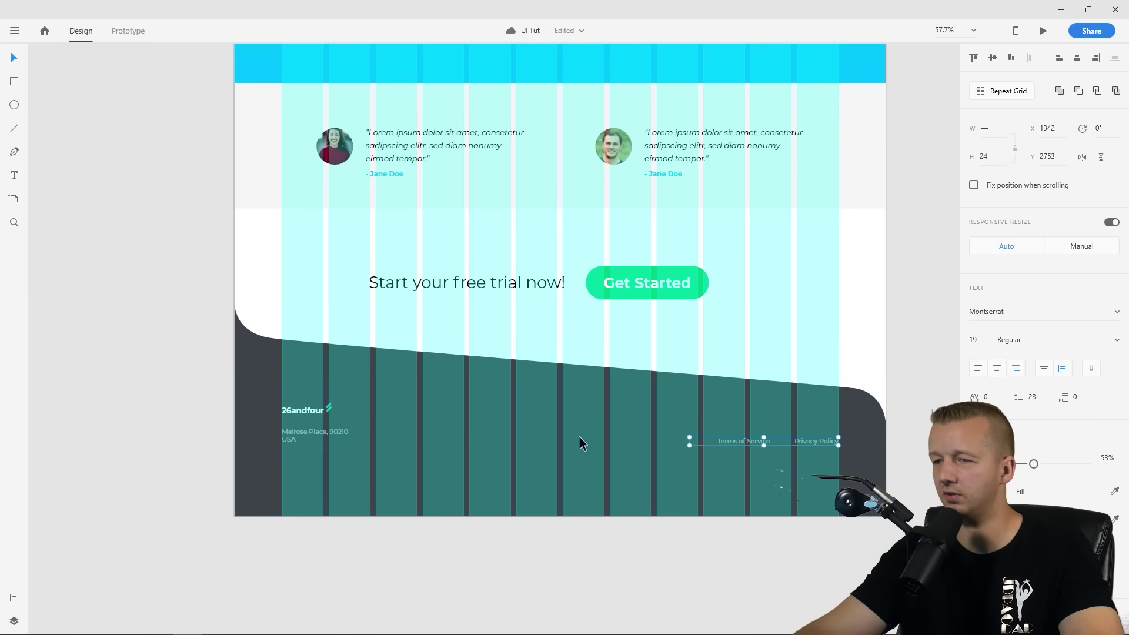
pyautogui.click(206, 418)
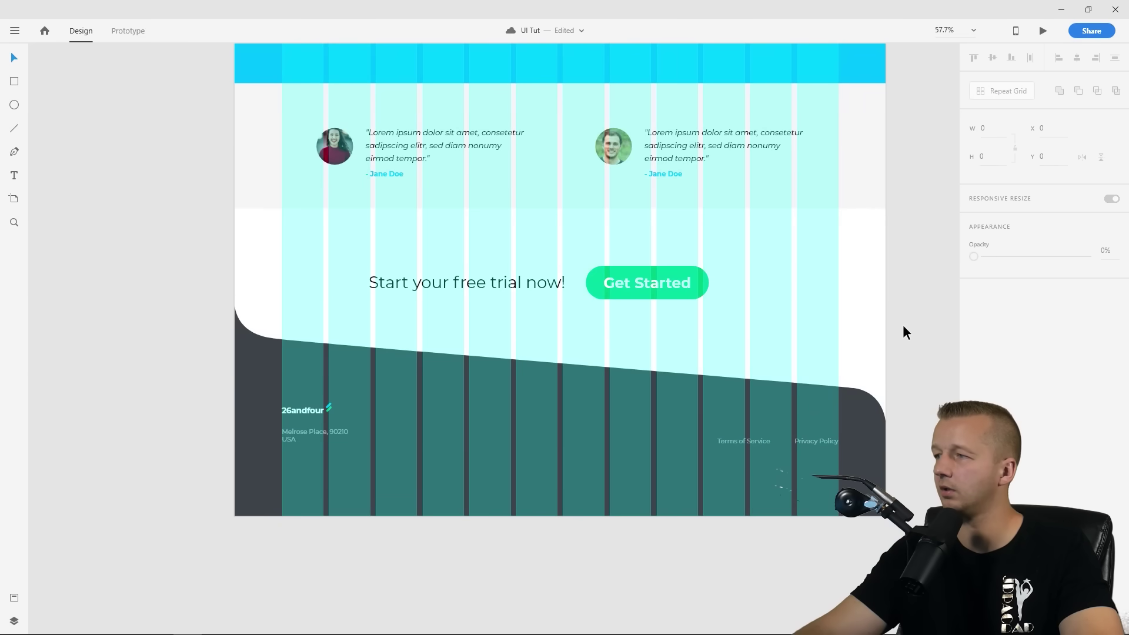
# Hide the layout grid on the Home artboard and clear the selection
pyautogui.scroll(-3, 852, 312)
pyautogui.moveTo(851, 312); pyautogui.dragTo(766, 462)
pyautogui.scroll(-1, 556, 235)
pyautogui.hotkey('ctrl', 'shift', "'")
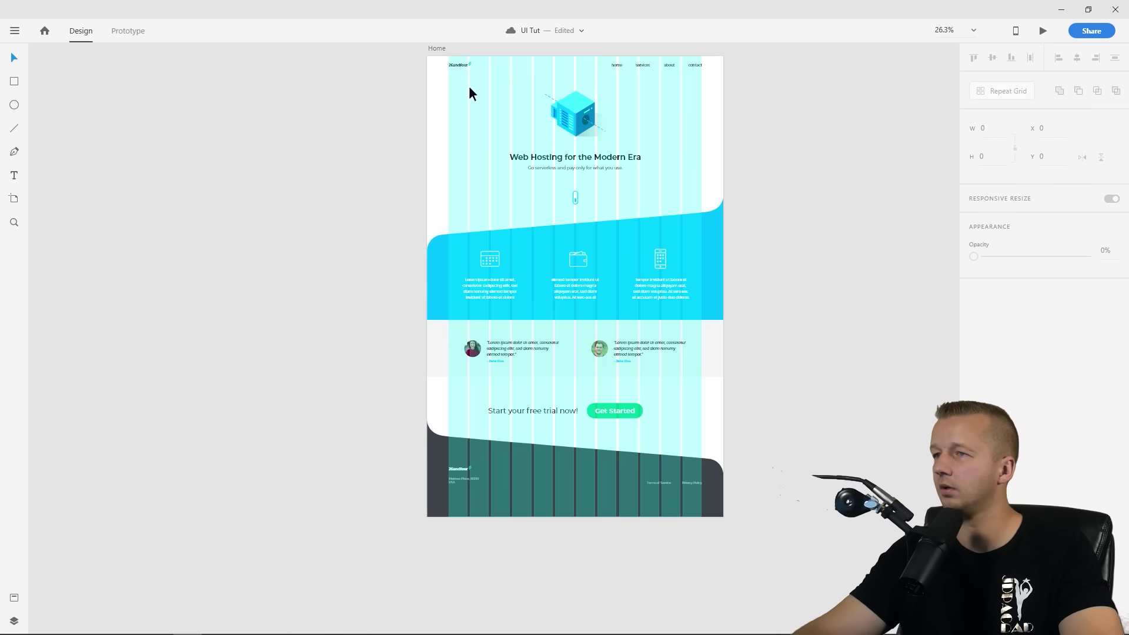
pyautogui.click(443, 50)
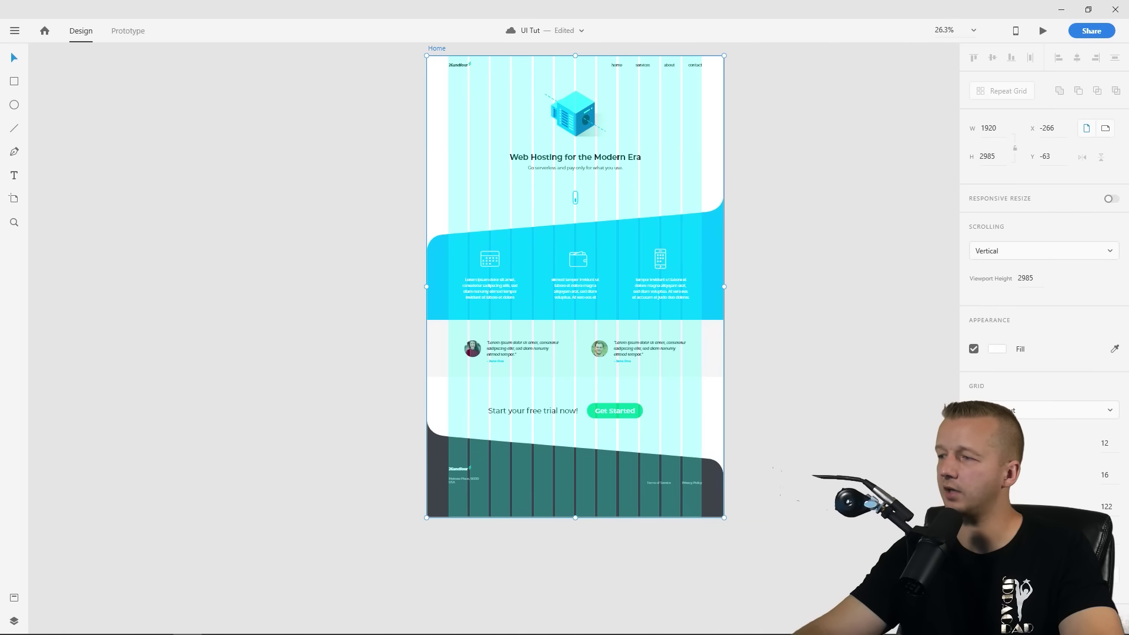
pyautogui.hotkey('ctrl', 'shift', "'")
pyautogui.click(750, 436)
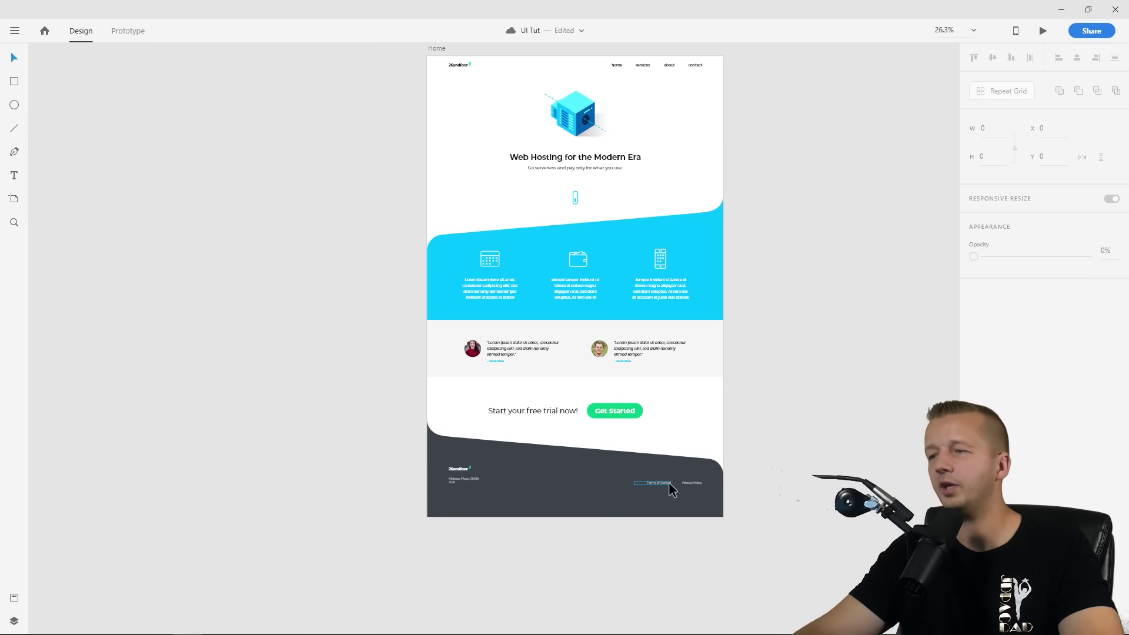
pyautogui.click(537, 471)
pyautogui.click(761, 344)
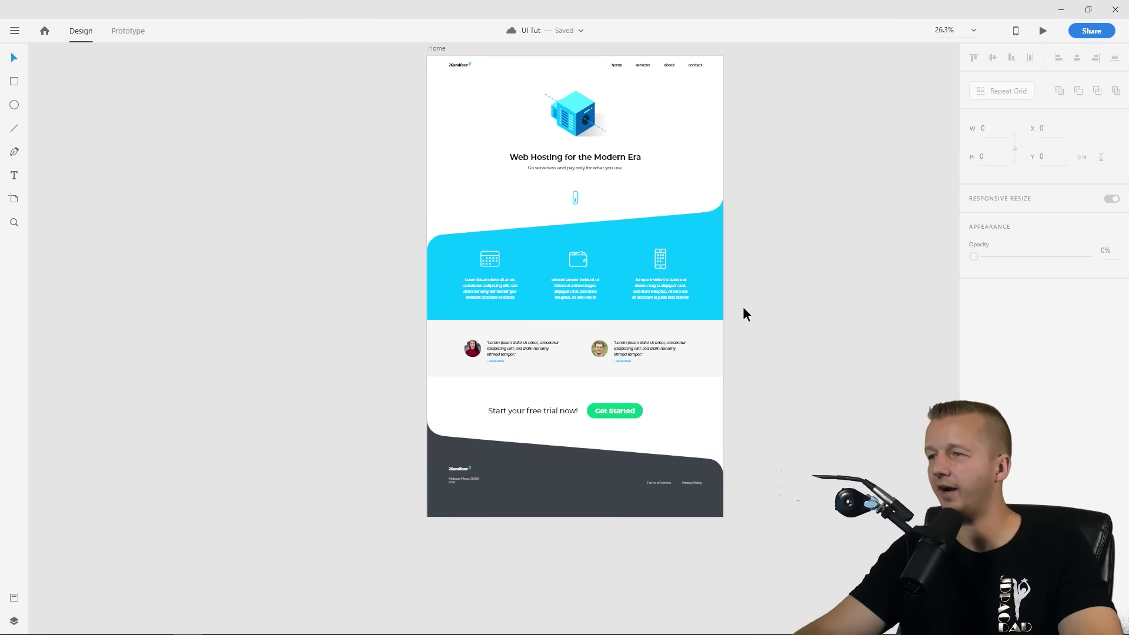
pyautogui.moveTo(745, 313); pyautogui.dragTo(698, 350)
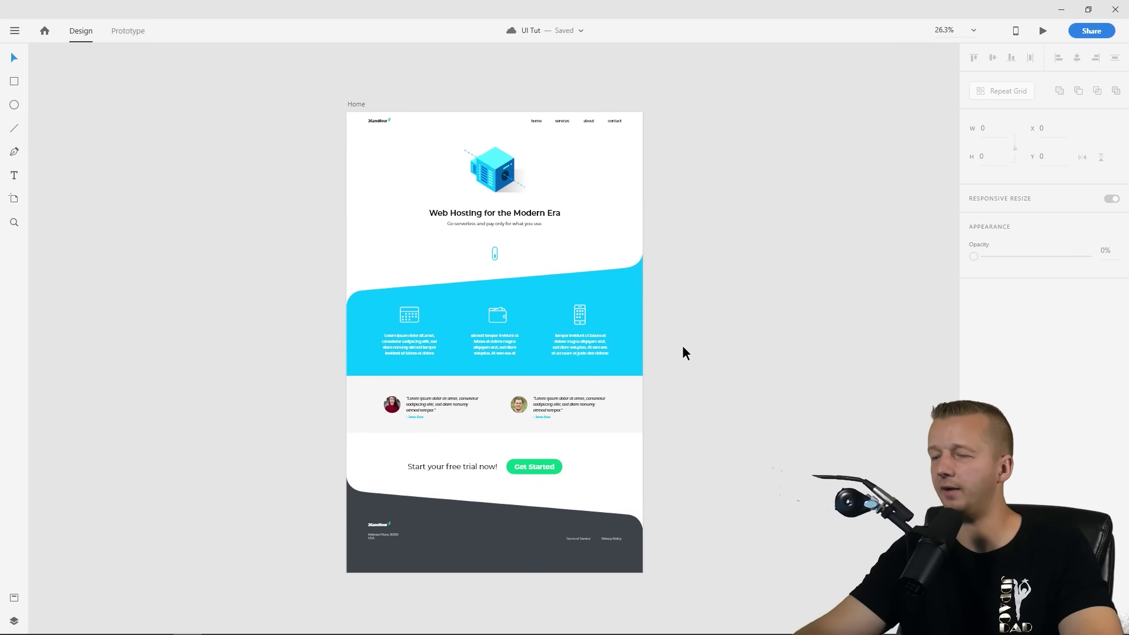
pyautogui.scroll(2, 250, 377)
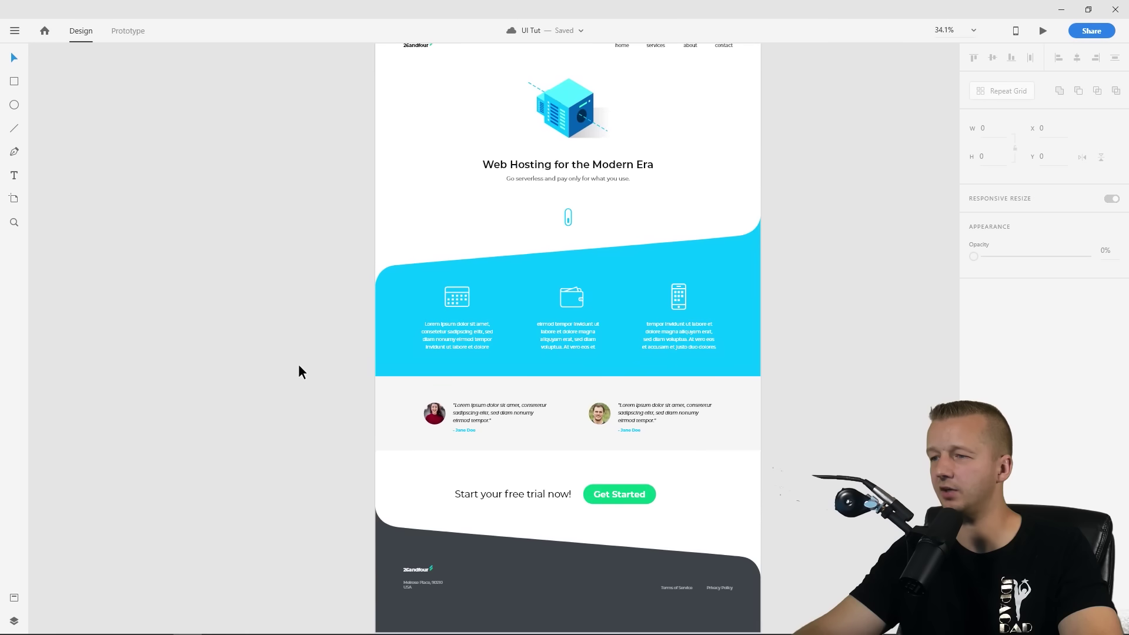
pyautogui.moveTo(299, 367); pyautogui.dragTo(264, 358)
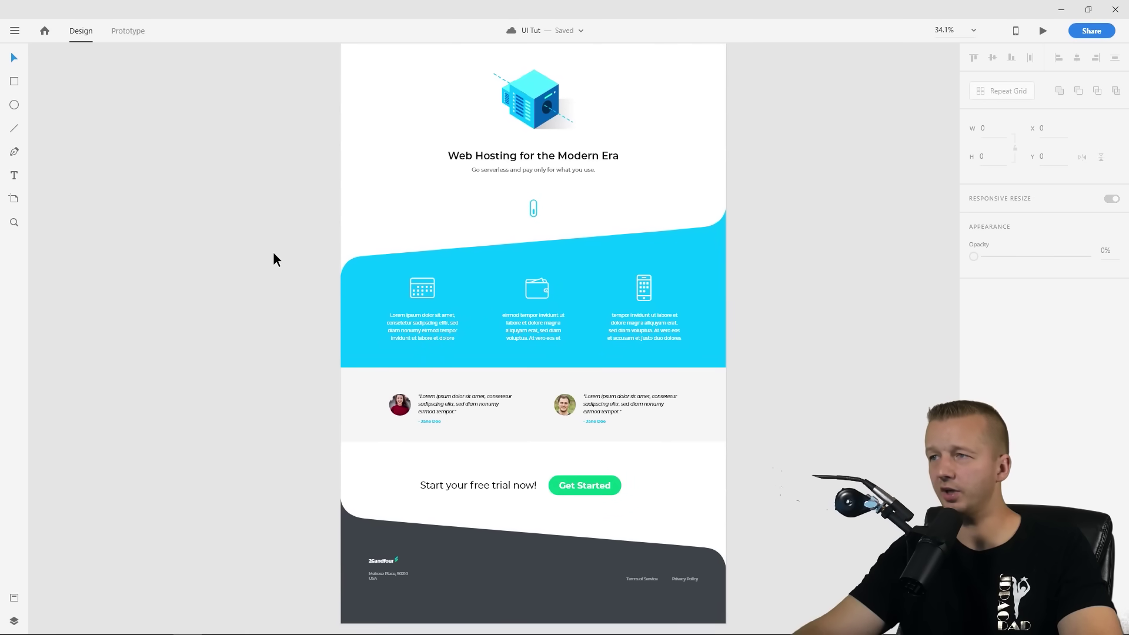
pyautogui.scroll(-2, 293, 221)
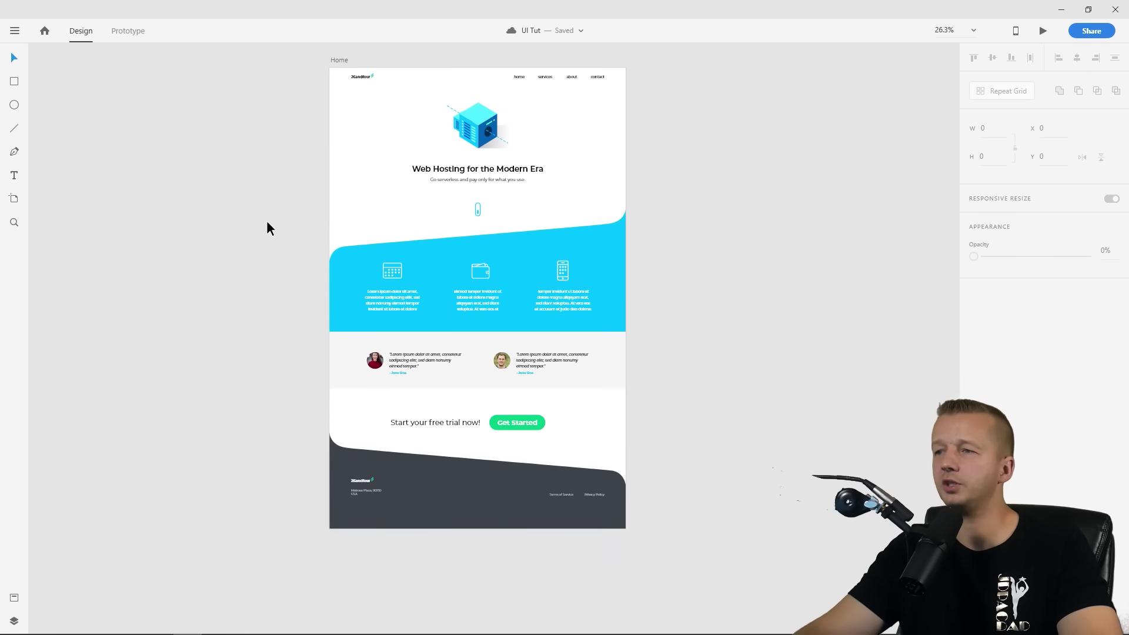
pyautogui.moveTo(270, 209); pyautogui.dragTo(171, 250)
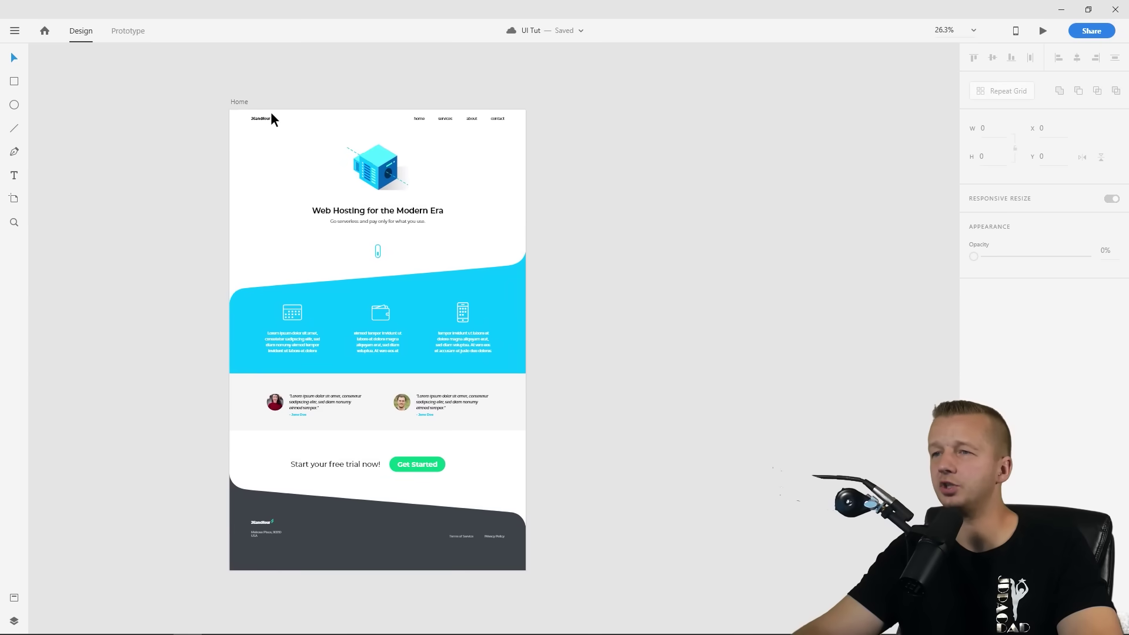
# Duplicate the Home artboard to place a copy beside the original
pyautogui.click(237, 101)
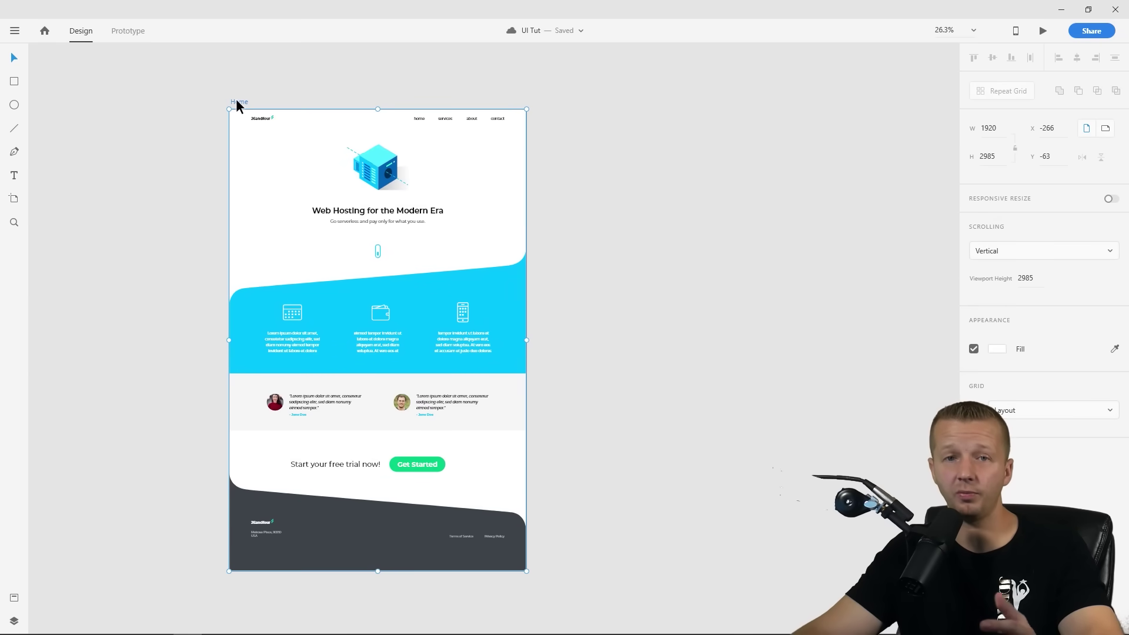
pyautogui.hotkey('ctrl', 'd')
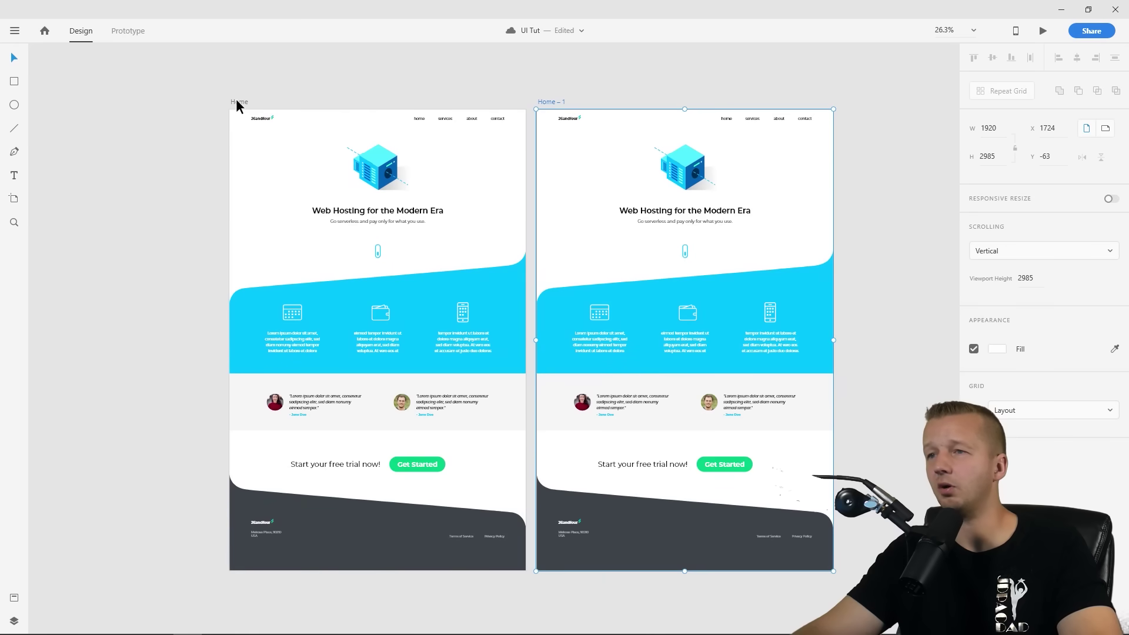
pyautogui.click(237, 102)
pyautogui.click(303, 91)
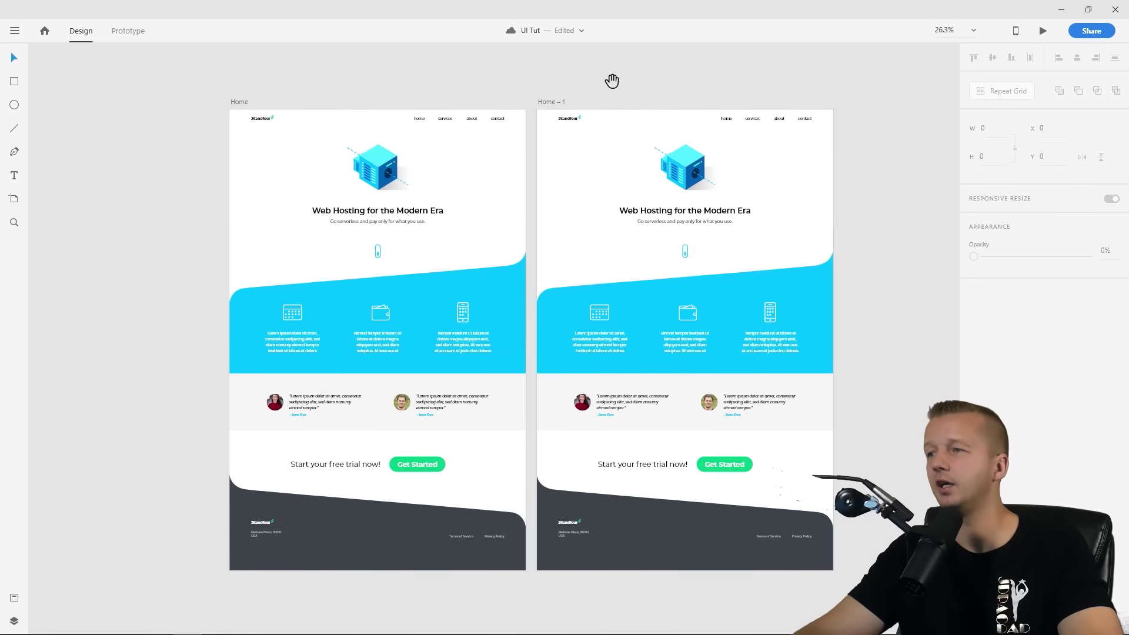
pyautogui.moveTo(612, 81); pyautogui.dragTo(394, 87)
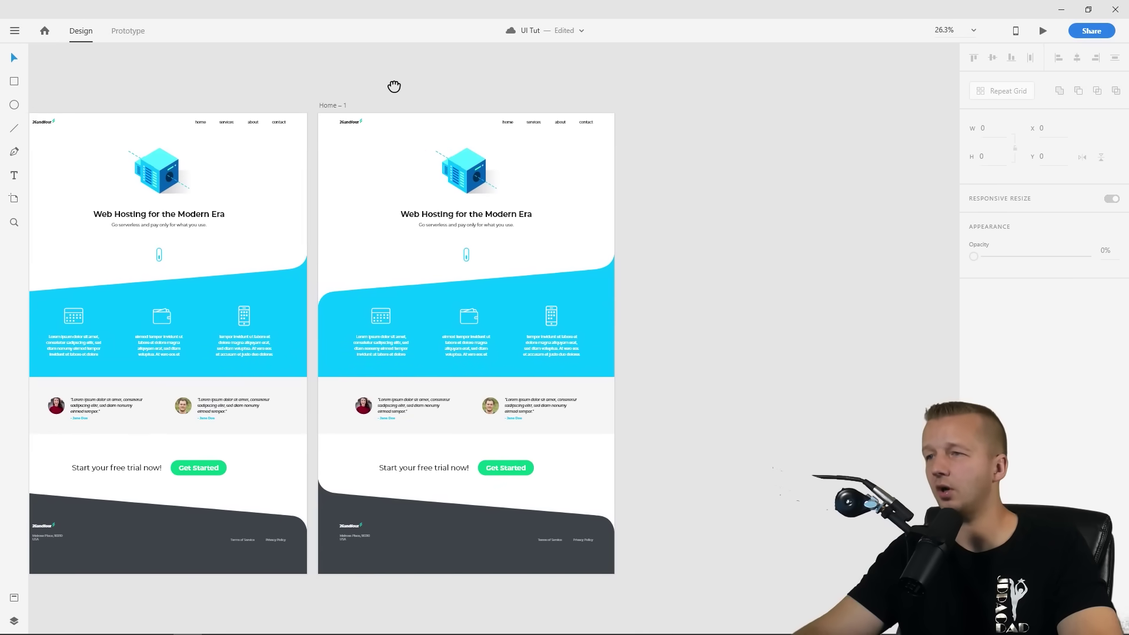
pyautogui.click(528, 122)
pyautogui.click(528, 166)
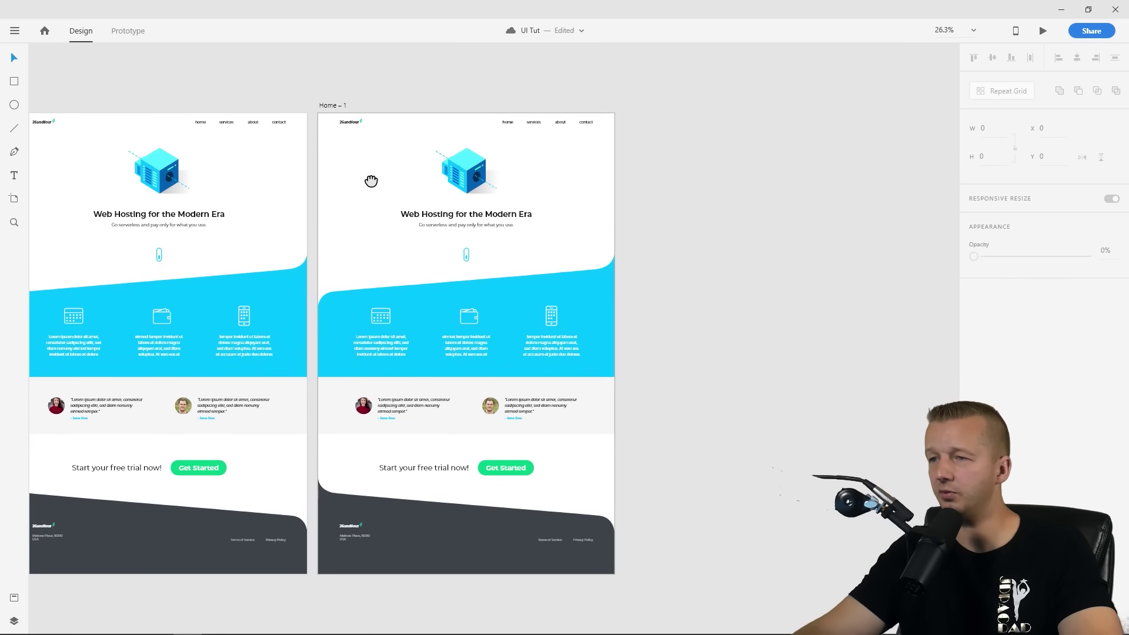
pyautogui.moveTo(371, 182); pyautogui.dragTo(515, 173)
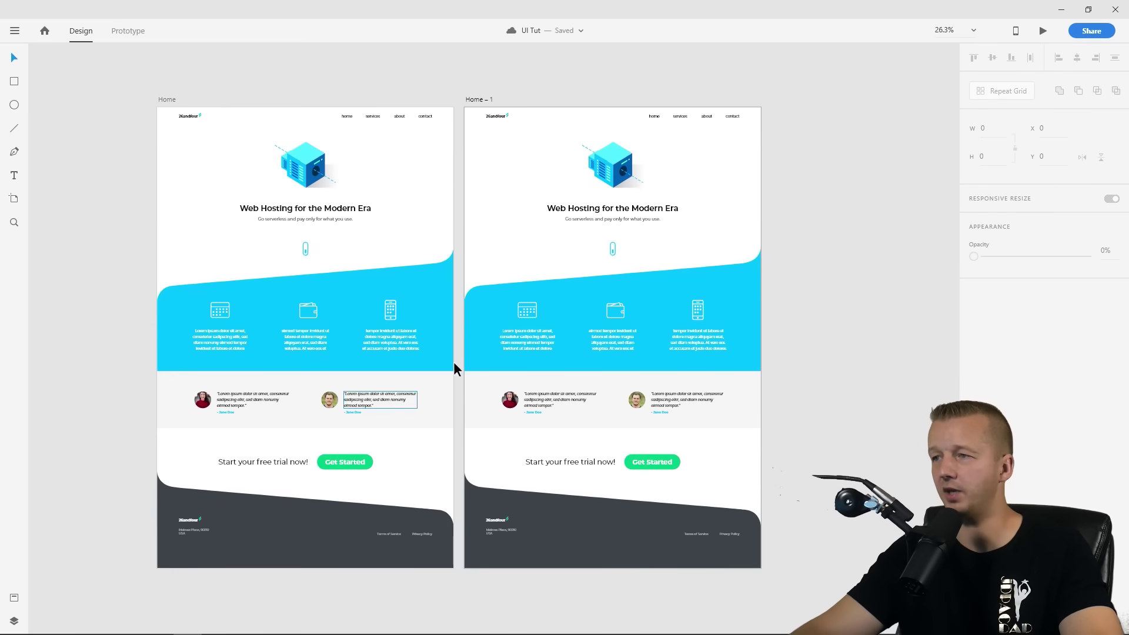
# Delete the duplicate artboard beside the original Home artboard
pyautogui.click(482, 99)
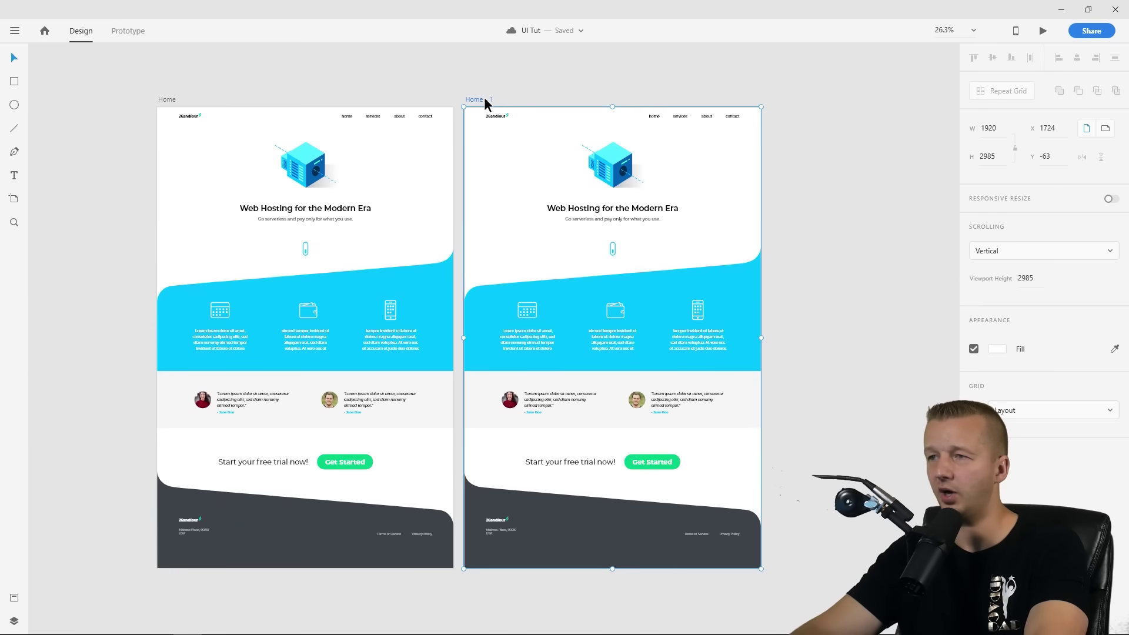
pyautogui.press('Delete')
pyautogui.moveTo(302, 73); pyautogui.dragTo(474, 63)
pyautogui.keyDown('ctrl'); pyautogui.scroll(1, 481, 103); pyautogui.keyUp('ctrl')
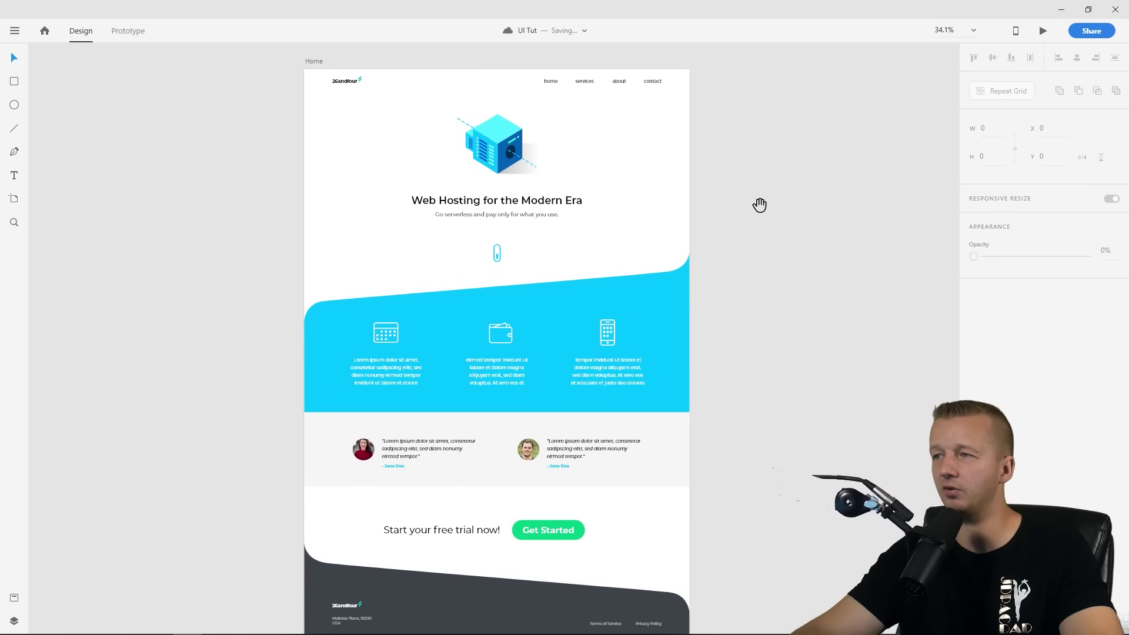
pyautogui.moveTo(759, 206); pyautogui.dragTo(758, 187)
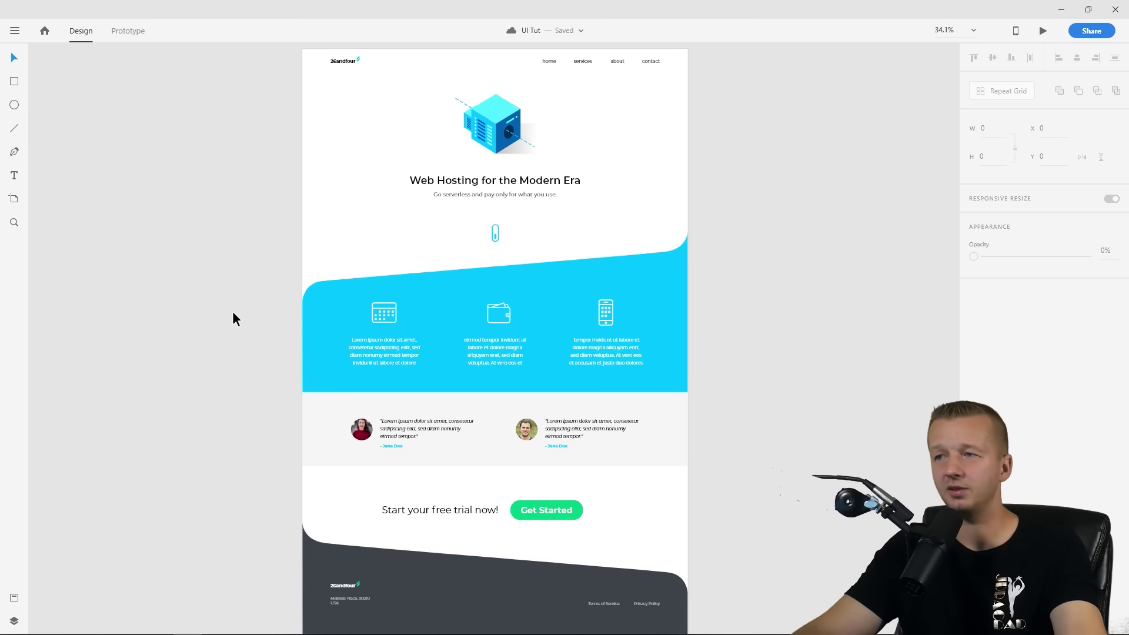
pyautogui.click(354, 59)
pyautogui.click(276, 101)
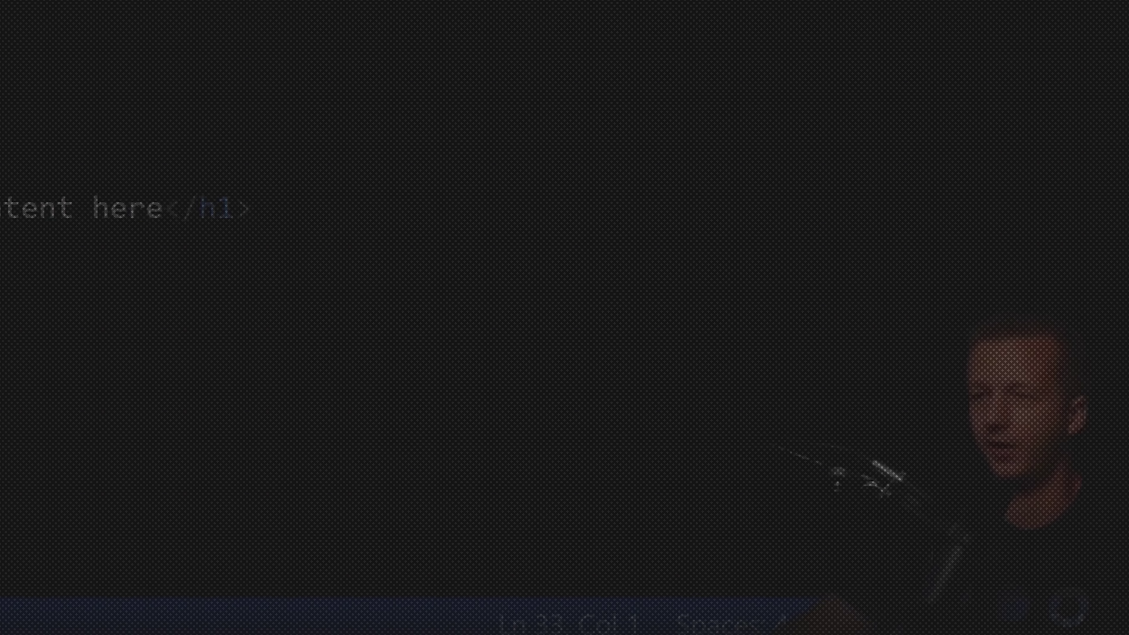
pyautogui.click(252, 208)
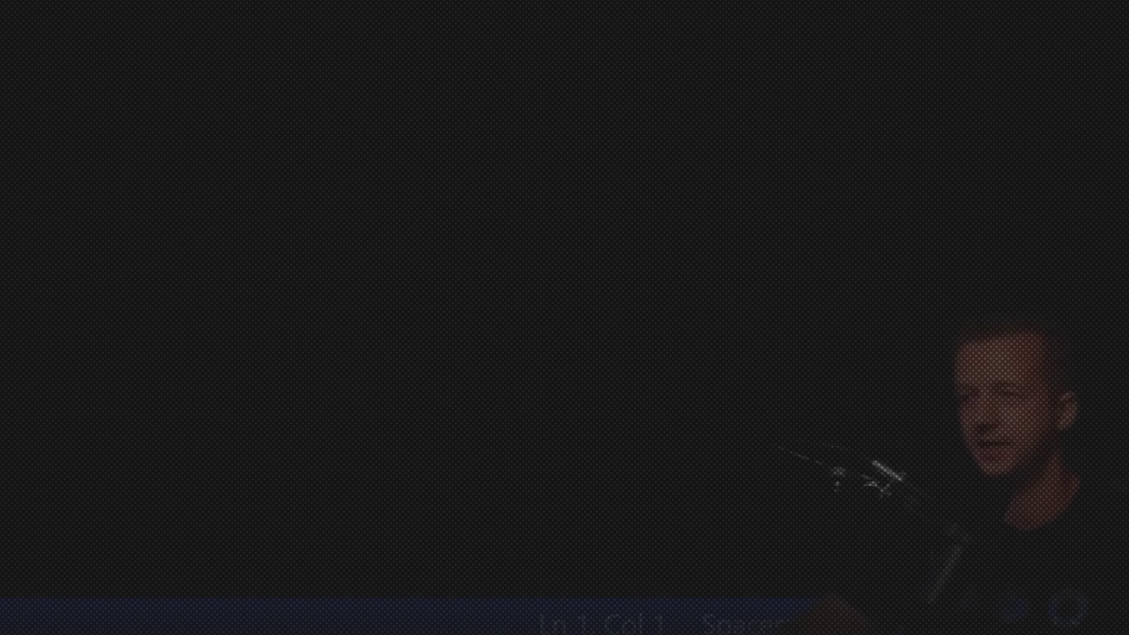